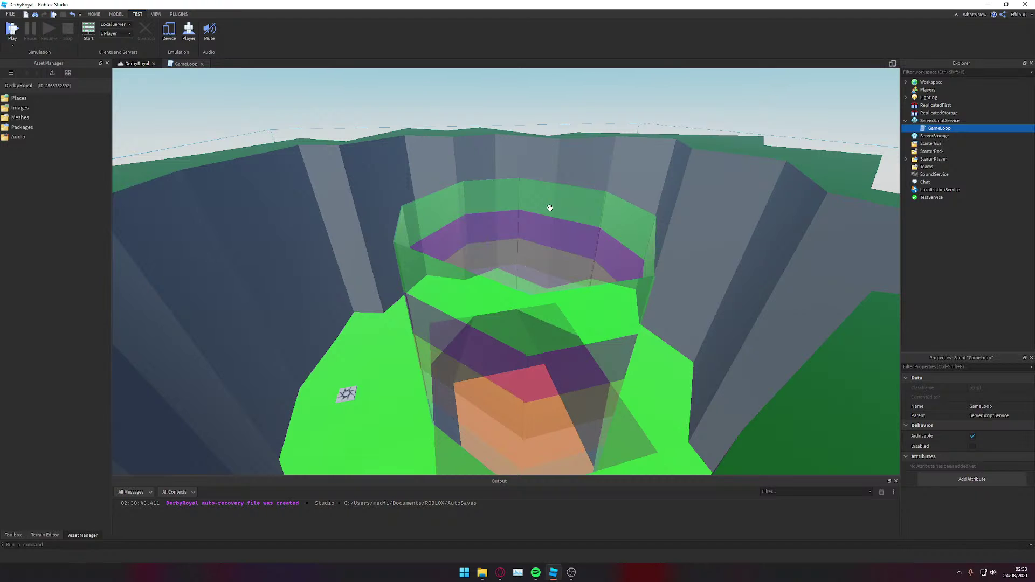
# Step: Examine the crater-shaped lobby map and its coloured glass rings from several distances and angles
pyautogui.press('w')
pyautogui.press('d')
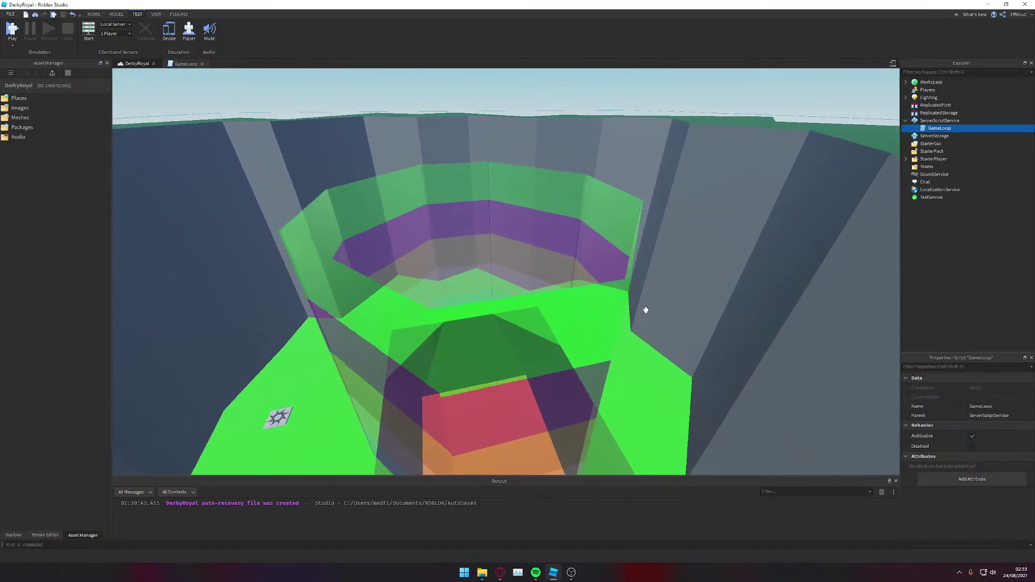
pyautogui.press('w')
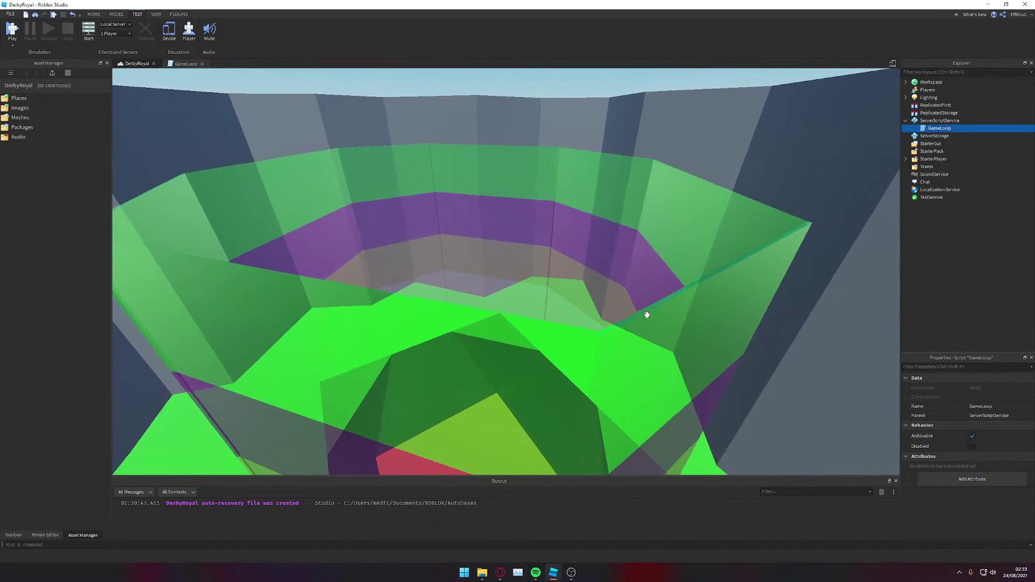
pyautogui.press('s')
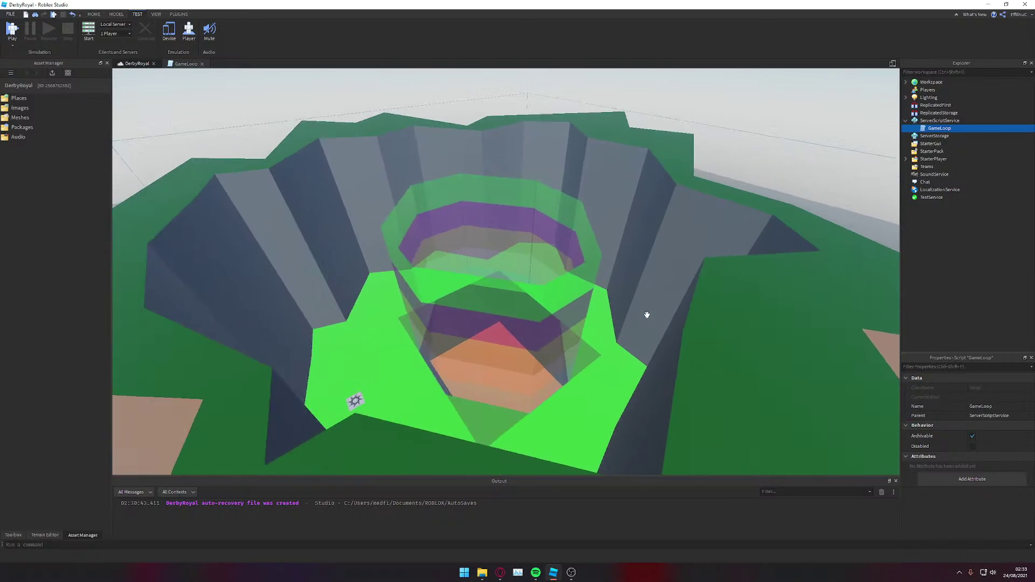
pyautogui.press('w')
pyautogui.moveTo(646, 315); pyautogui.dragTo(647, 315, button='right')
pyautogui.press('s')
pyautogui.moveTo(667, 275); pyautogui.dragTo(551, 243, button='right')
pyautogui.press('d')
pyautogui.press('a')
pyautogui.press('w')
pyautogui.press('w')
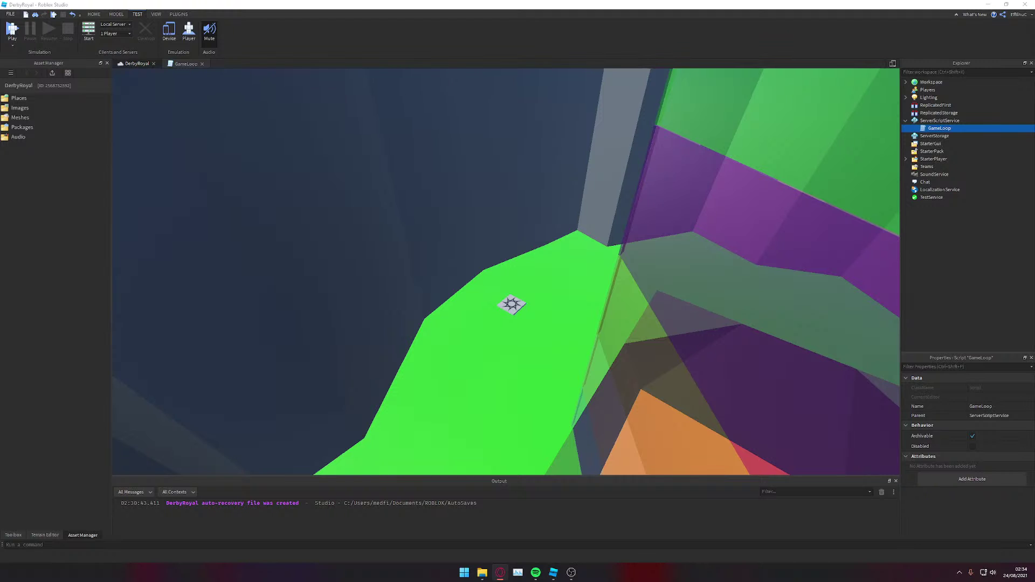
pyautogui.moveTo(258, 275); pyautogui.dragTo(261, 277)
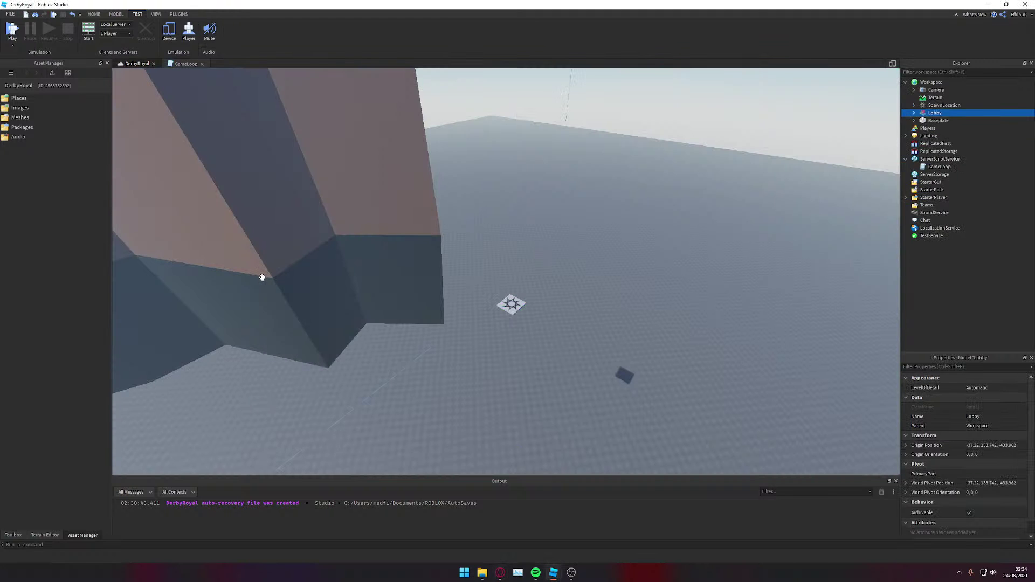
pyautogui.moveTo(261, 277); pyautogui.dragTo(266, 277, button='right')
pyautogui.hotkey('ctrl', 'z')
# Step: Inspect the central pit and the glass rings around it, selecting the bright orange union inside the Lobby model
pyautogui.scroll(-10, 266, 277)
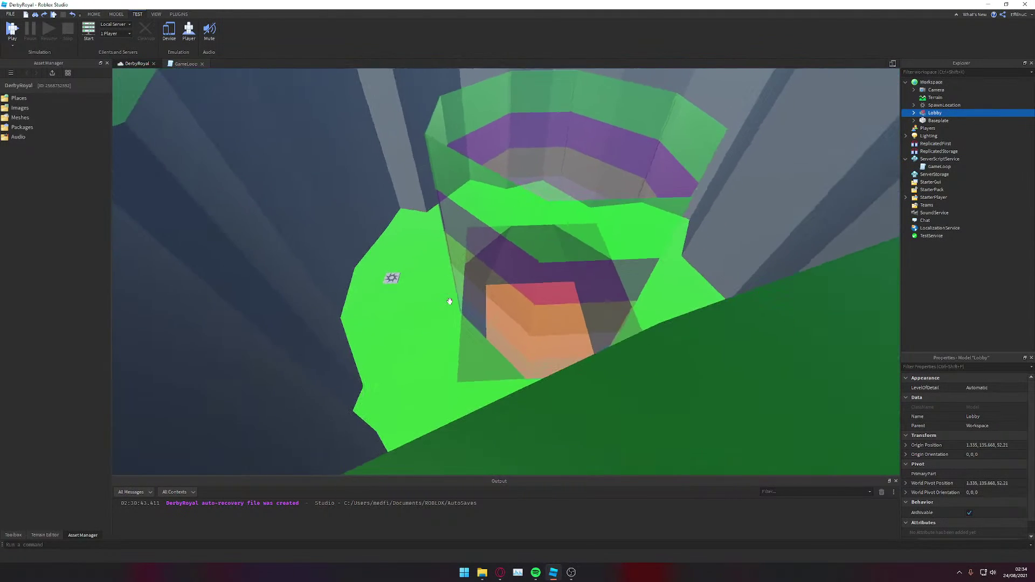
pyautogui.press('s')
pyautogui.moveTo(519, 337); pyautogui.dragTo(554, 295, button='right')
pyautogui.press('w')
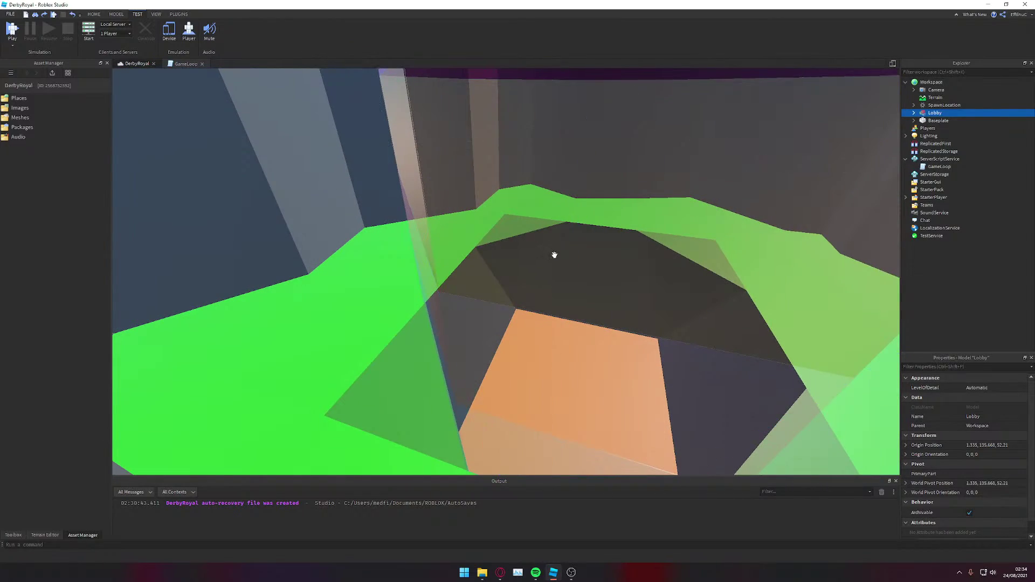
pyautogui.moveTo(554, 254); pyautogui.dragTo(359, 216, button='right')
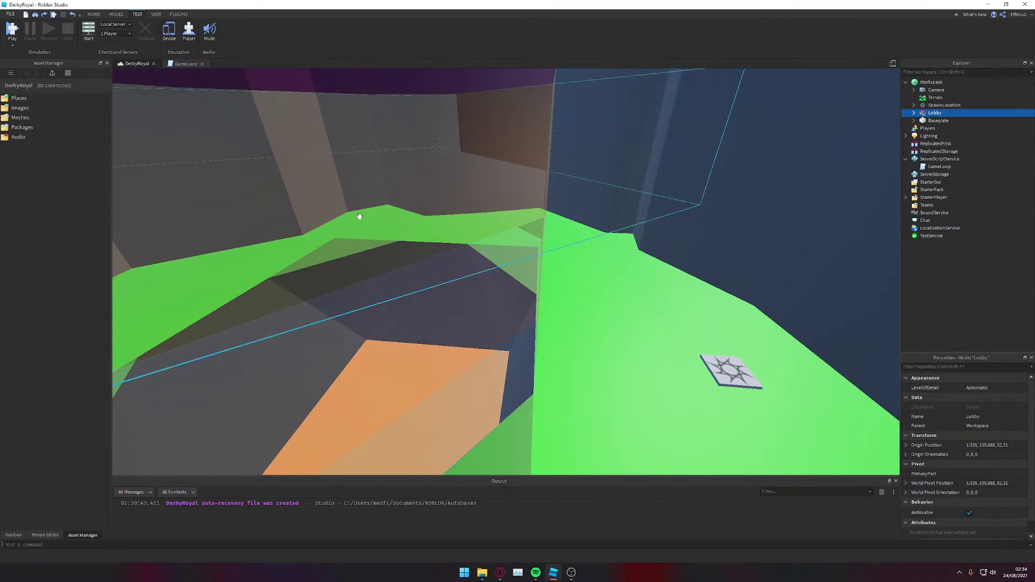
pyautogui.keyDown('alt'); pyautogui.click(488, 235); pyautogui.keyUp('alt')
pyautogui.press('s')
pyautogui.press('a')
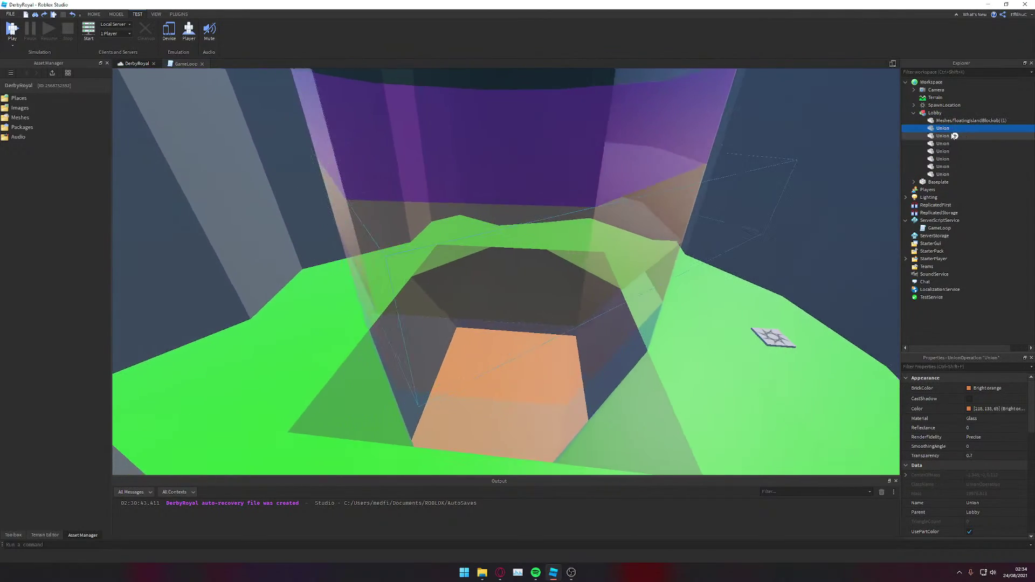
pyautogui.press('d')
pyautogui.moveTo(763, 201); pyautogui.dragTo(763, 201, button='right')
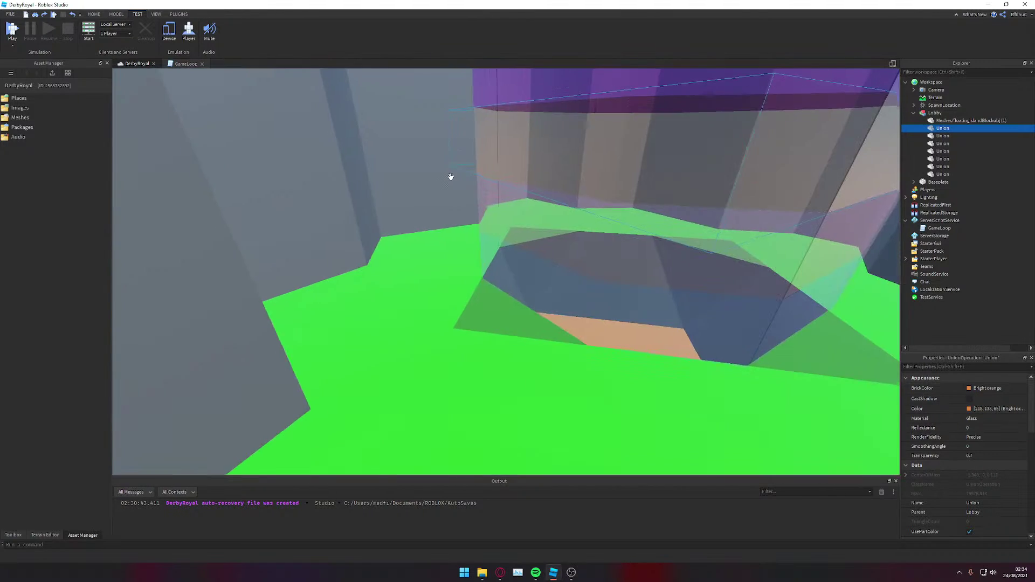
pyautogui.moveTo(489, 192); pyautogui.dragTo(488, 192, button='right')
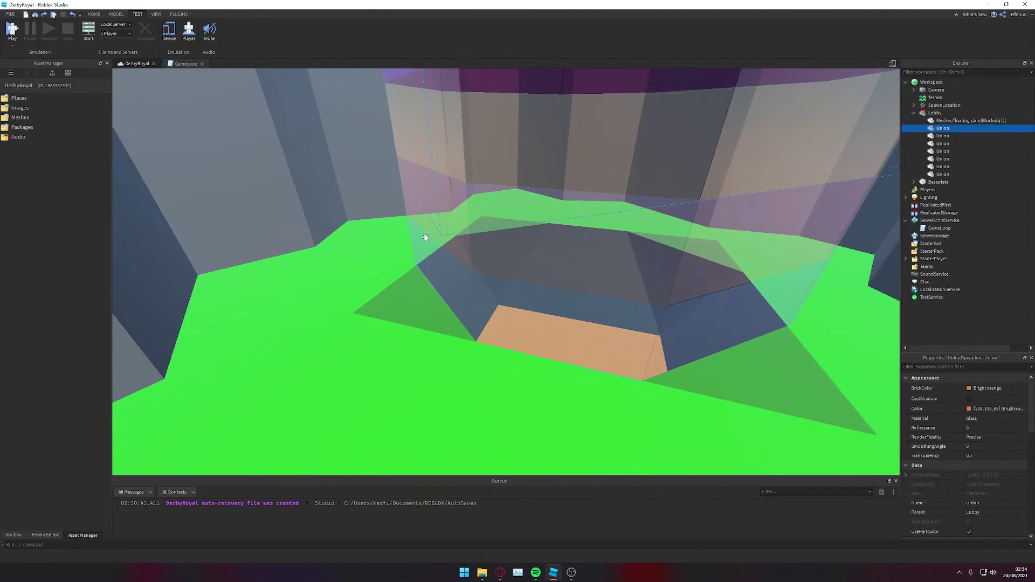
pyautogui.press('w')
pyautogui.press('w')
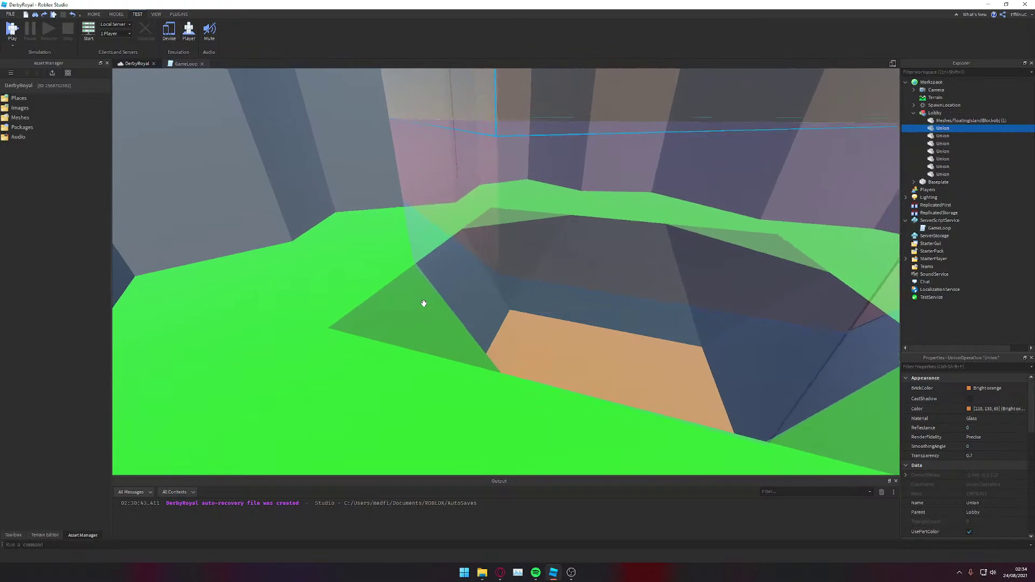
# Step: Save the DerbyRoyal place and select the Lobby model with its contents collapsed
pyautogui.rightClick(622, 276)
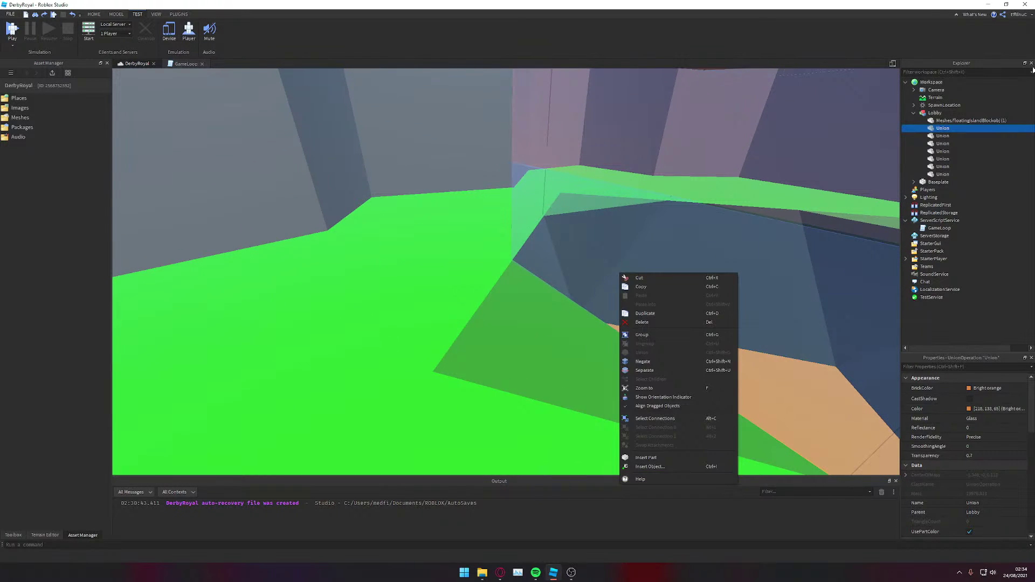
pyautogui.click(914, 114)
pyautogui.hotkey('ctrl', 's')
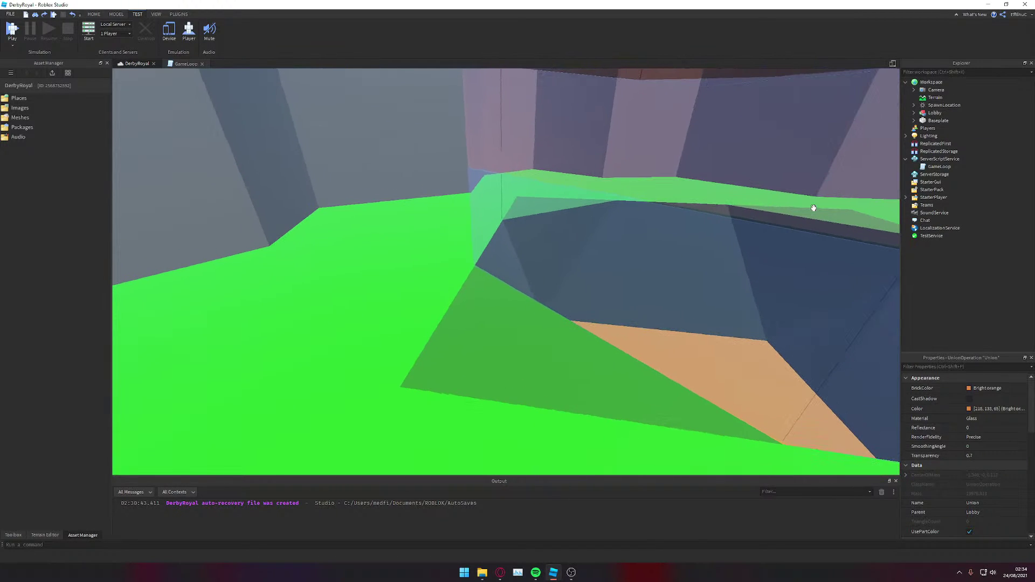
pyautogui.click(932, 113)
pyautogui.click(913, 114)
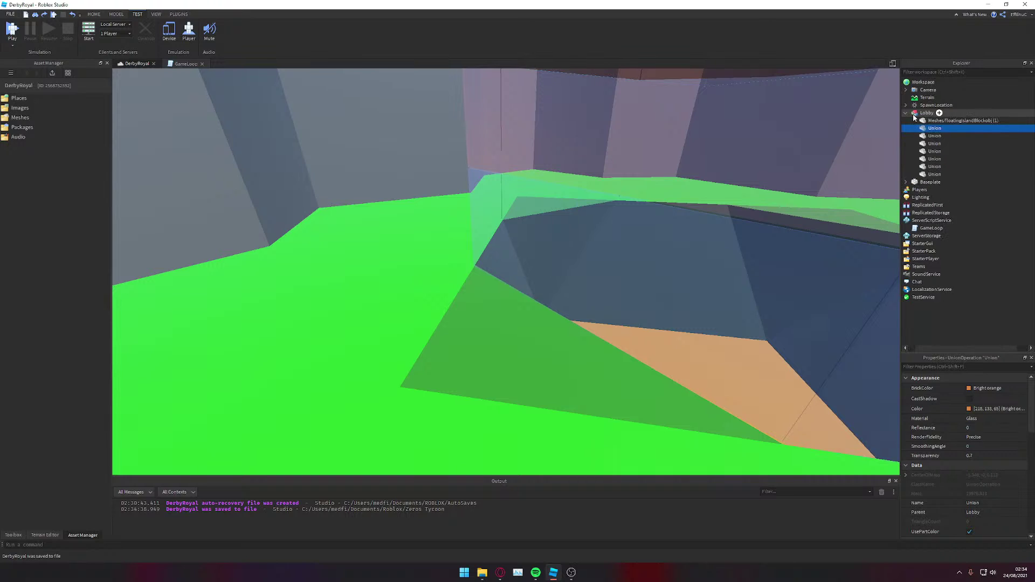
pyautogui.click(913, 114)
# Step: Switch to Spotify, adjust the playback volume slightly and minimise its window
pyautogui.click(535, 573)
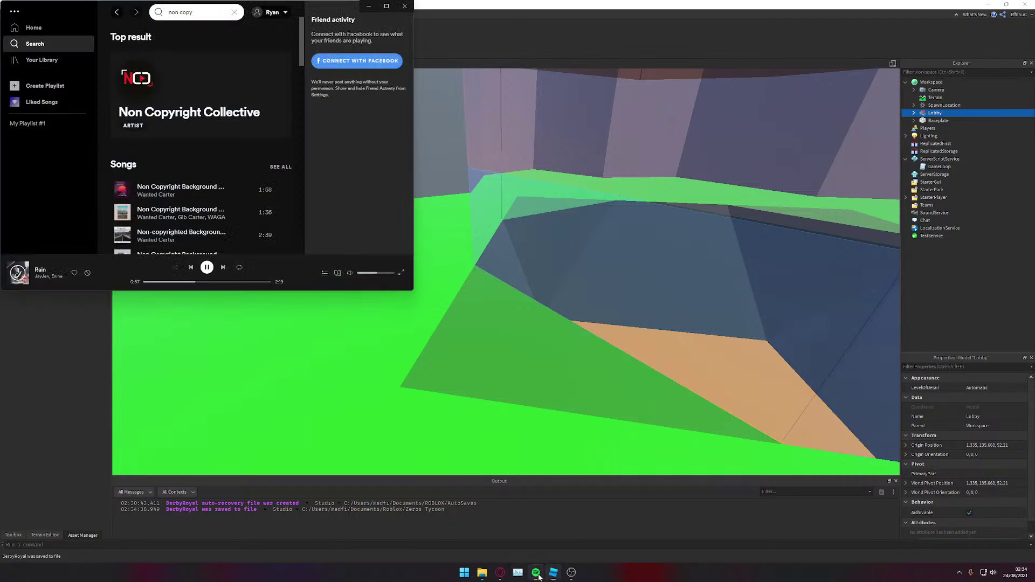
pyautogui.moveTo(367, 273); pyautogui.dragTo(371, 275)
pyautogui.click(369, 7)
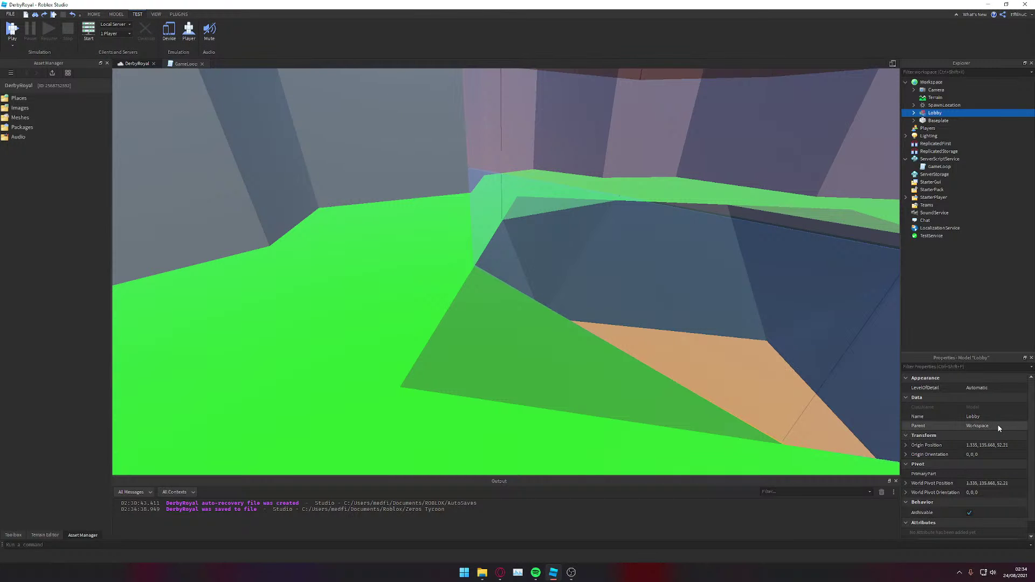
# Step: Open the GameLoop script from ServerScriptService for editing
pyautogui.moveTo(644, 266); pyautogui.dragTo(754, 3, button='right')
pyautogui.scroll(1, 753, 4)
pyautogui.moveTo(617, 254); pyautogui.dragTo(617, 252, button='right')
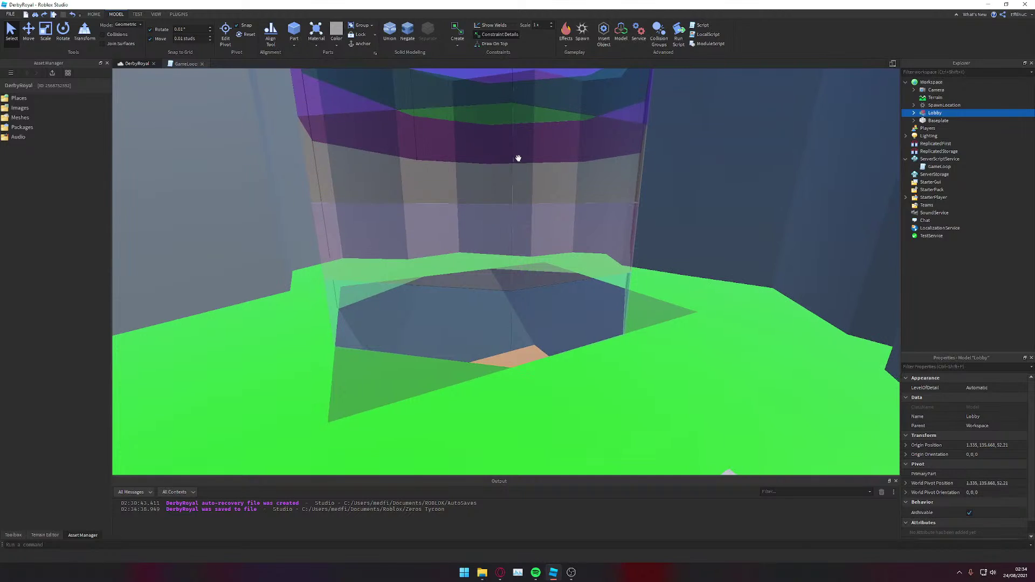
pyautogui.moveTo(518, 159); pyautogui.dragTo(533, 154, button='right')
pyautogui.doubleClick(939, 166)
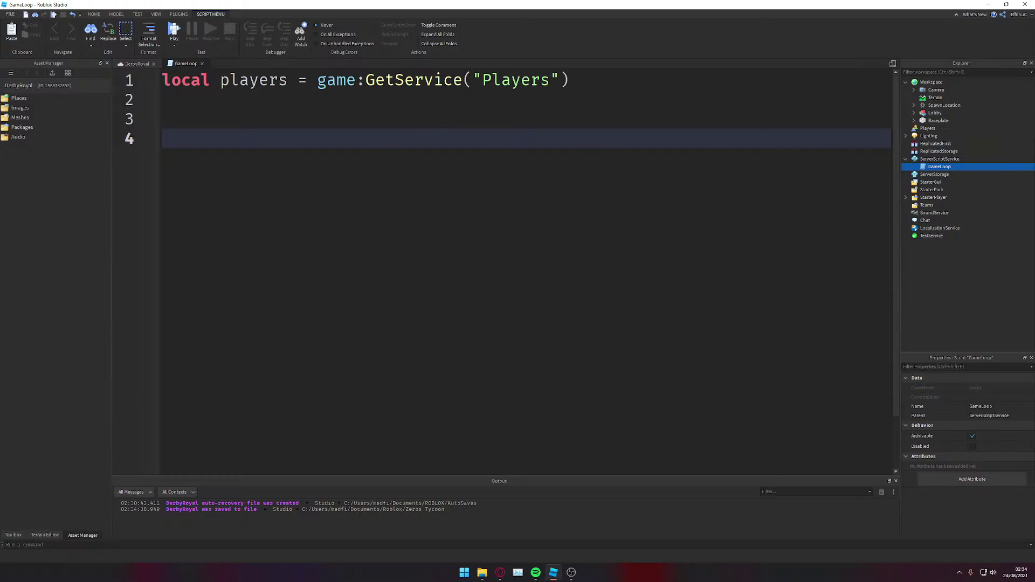
pyautogui.click(500, 573)
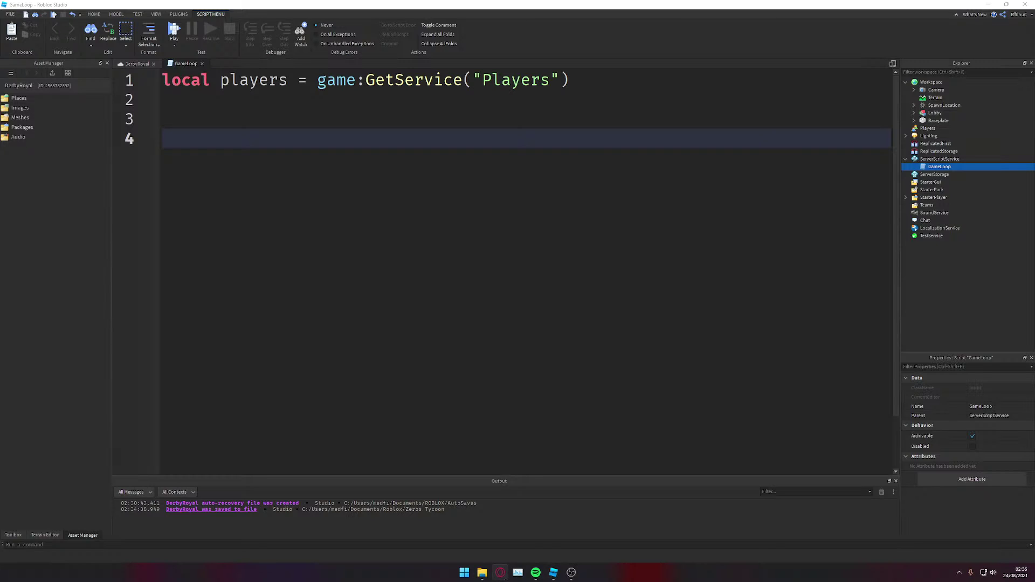
pyautogui.click(429, 207)
pyautogui.hotkey('alt', 'Tab')
pyautogui.click(530, 308)
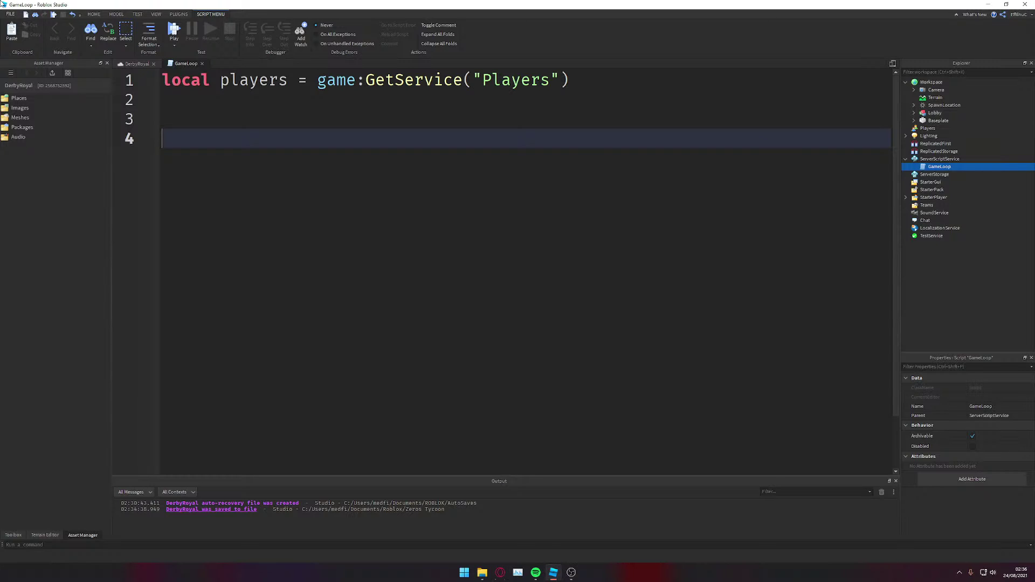
# Step: Write an empty local function onPlayerAdded(player) on line 4 of the script, closed with end
pyautogui.click(163, 119)
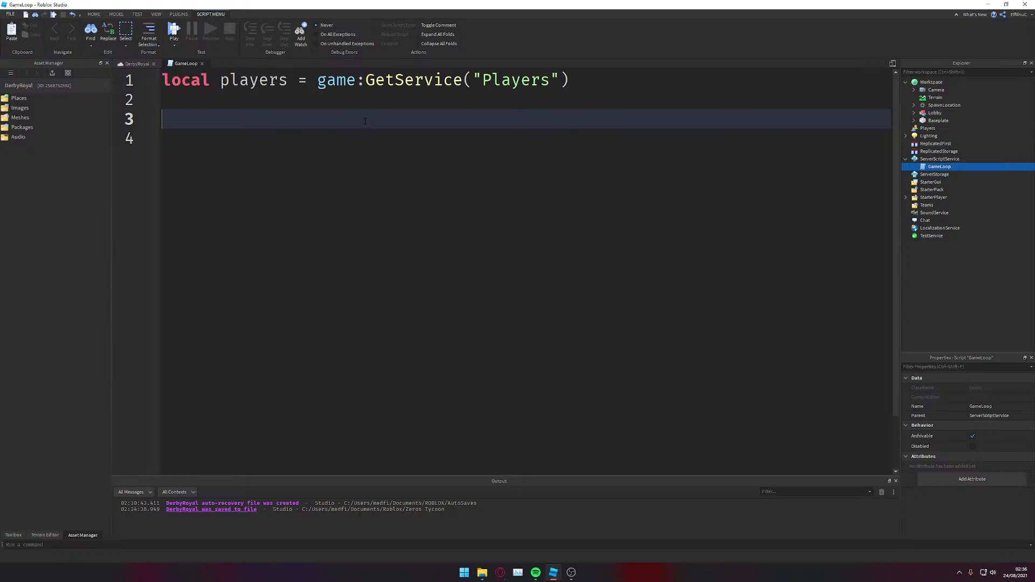
pyautogui.press('Up')
pyautogui.press('Down')
pyautogui.press('Down')
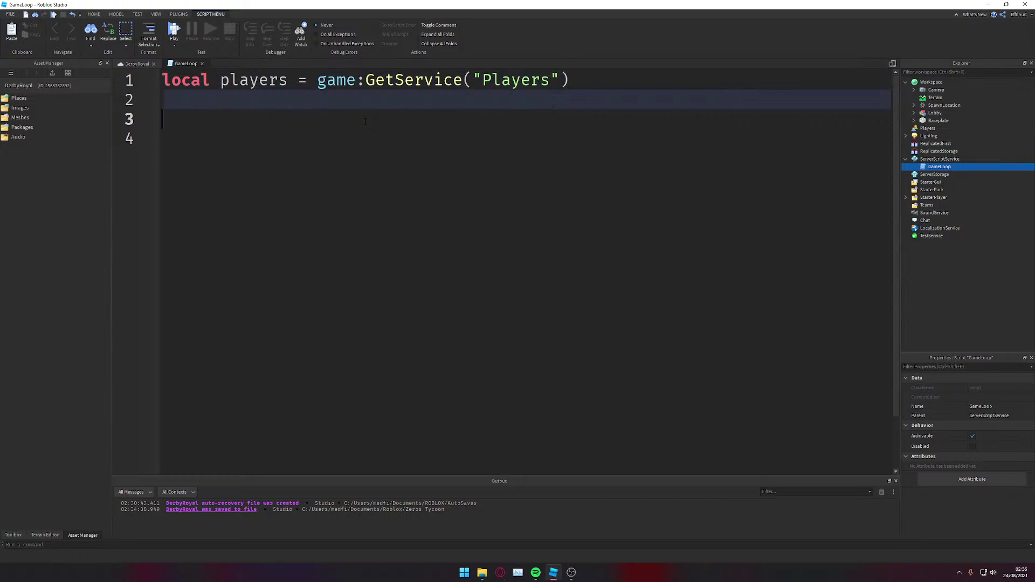
pyautogui.write('local')
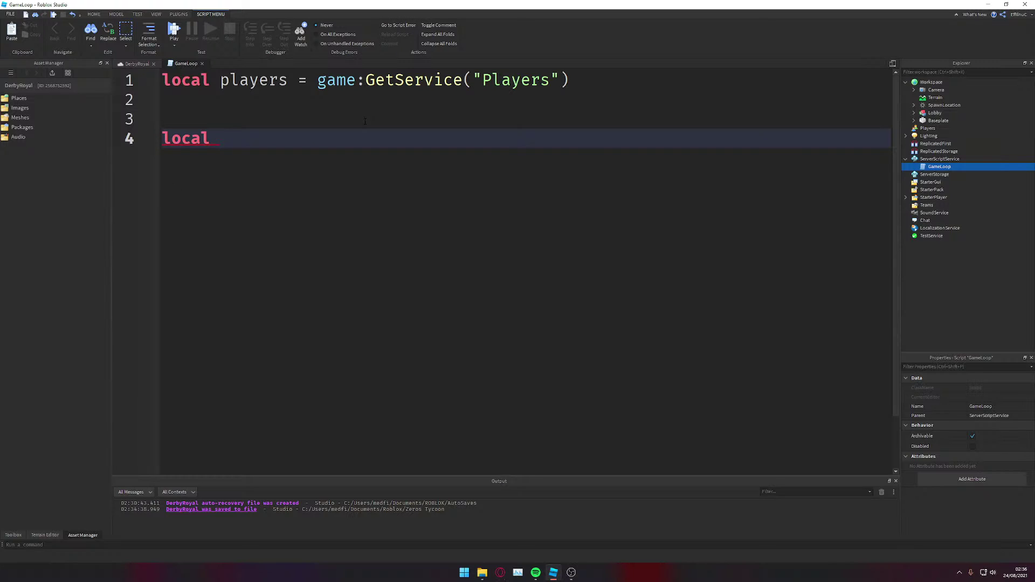
pyautogui.write(' function onpl')
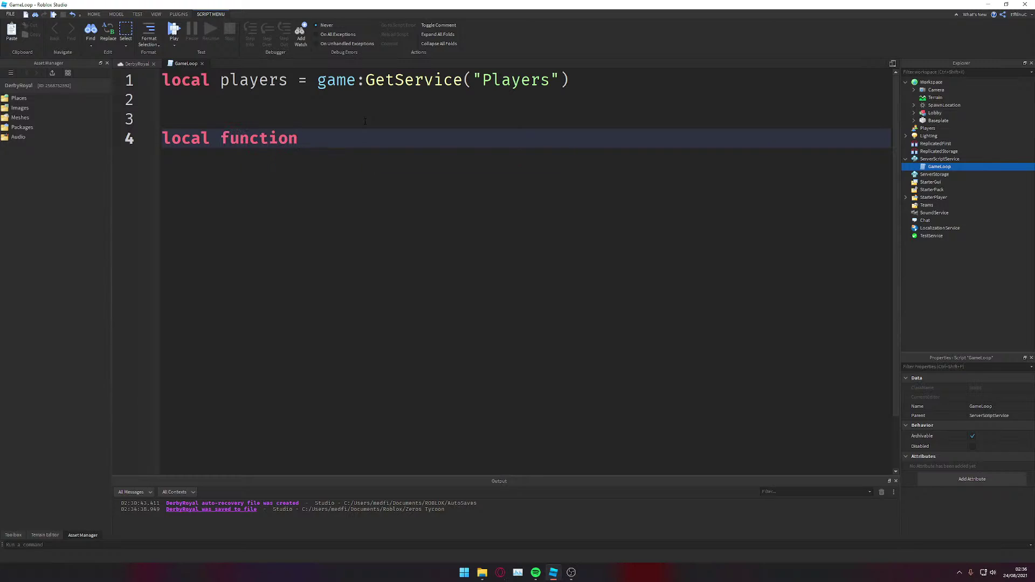
pyautogui.press('BackSpace')
pyautogui.press('BackSpace')
pyautogui.press('BackSpace')
pyautogui.write('PlayerAdded(pl')
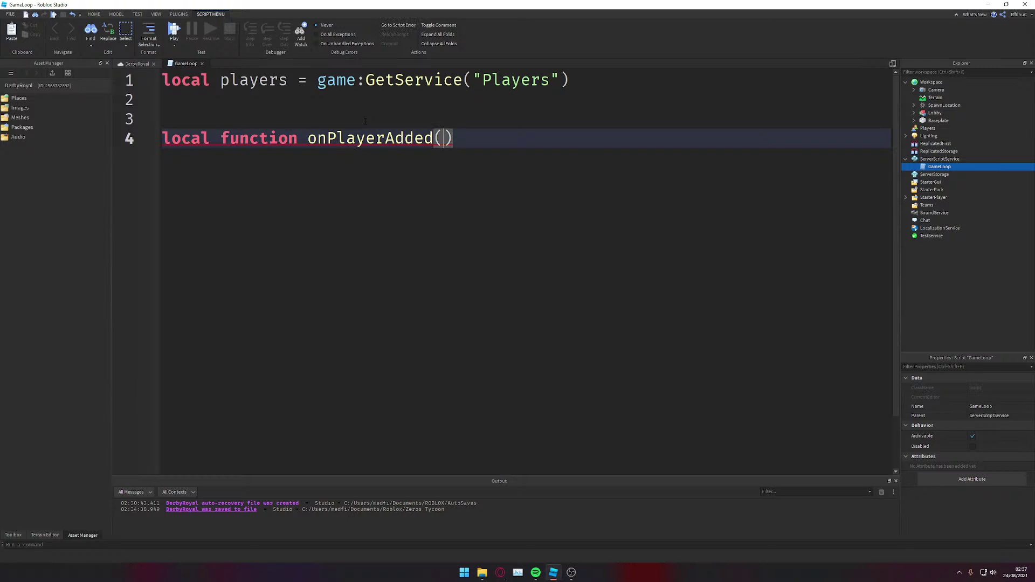
pyautogui.write('ayer')
pyautogui.press('Return')
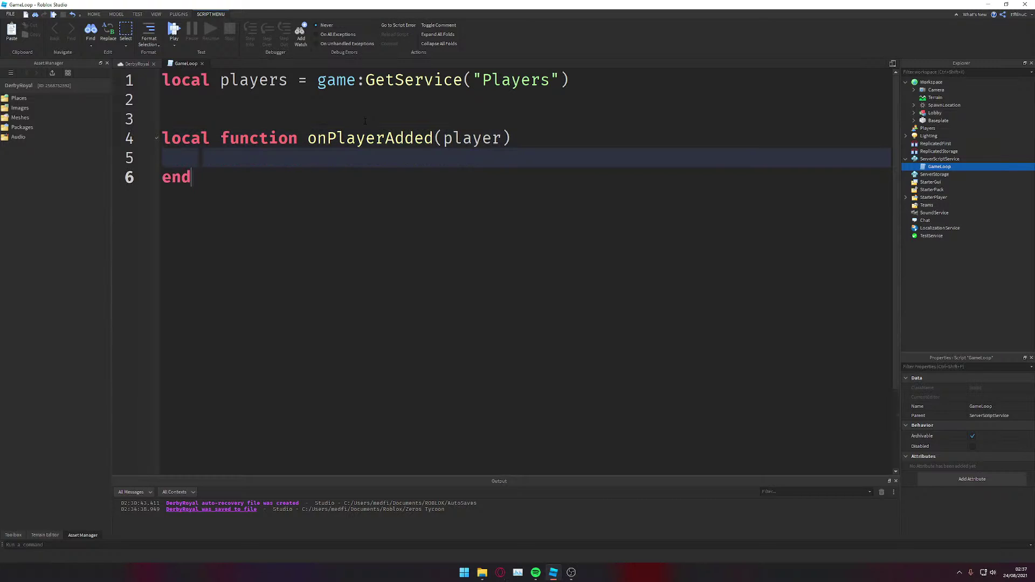
# Step: Insert four blank lines above the onPlayerAdded function so it starts on line 8
pyautogui.press('Down')
pyautogui.press('Up')
pyautogui.press('Up')
pyautogui.press('Up')
pyautogui.press('Up')
pyautogui.press('Down')
pyautogui.press('Down')
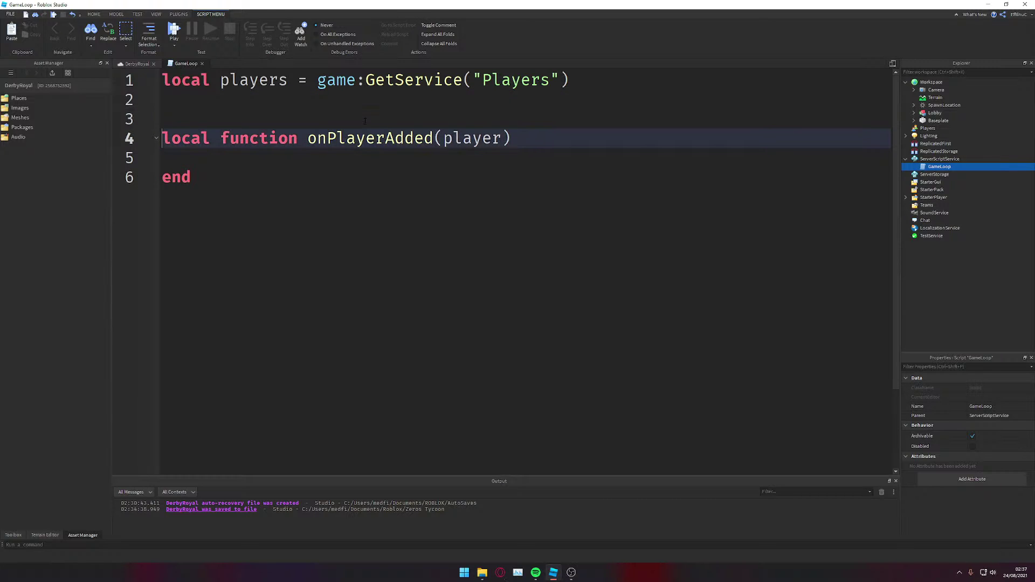
pyautogui.press('Return')
pyautogui.press('Return')
pyautogui.press('Return')
pyautogui.press('Return')
pyautogui.press('Down')
pyautogui.press('Down')
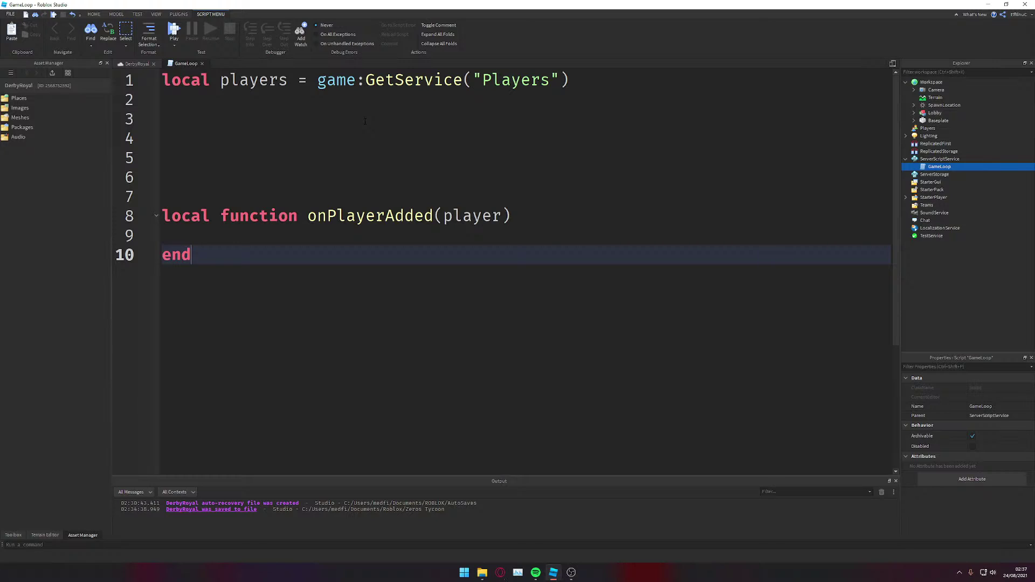
# Step: Write the line "local onPlayerLeave(player)" on line 13, below the onPlayerAdded function
pyautogui.press('Return')
pyautogui.press('Return')
pyautogui.press('Return')
pyautogui.write('local')
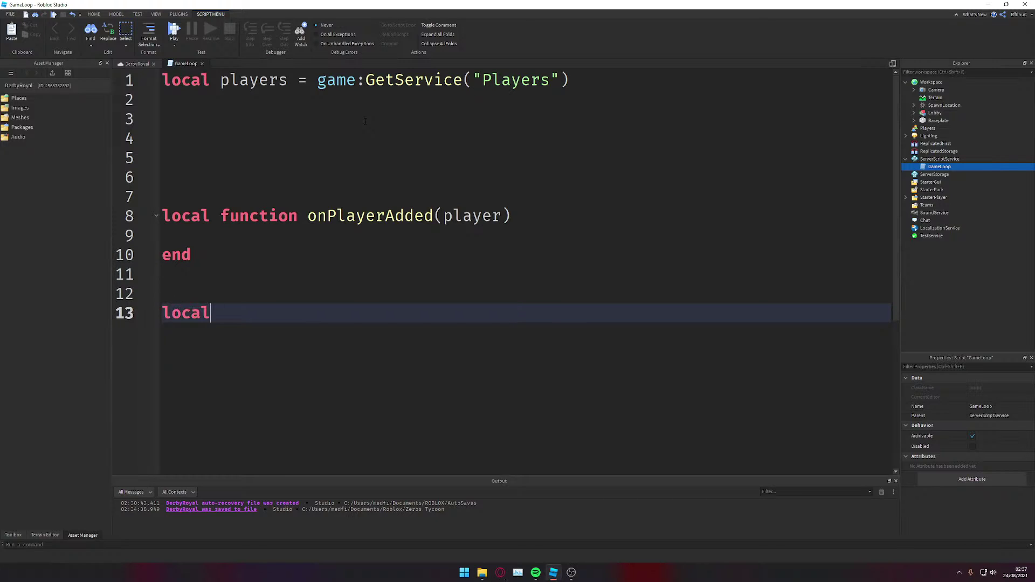
pyautogui.write(' onPlayerL')
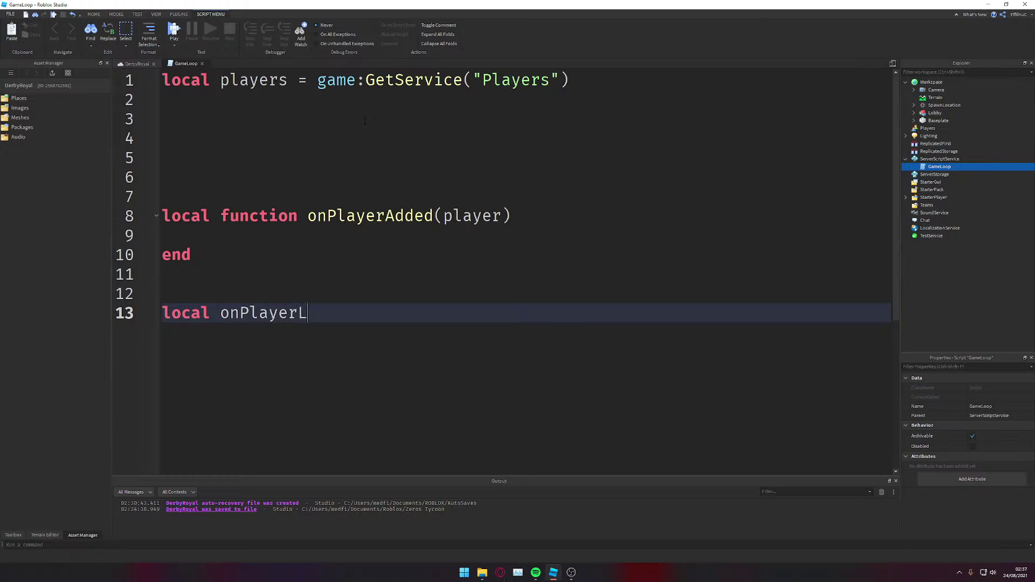
pyautogui.write('eace')
pyautogui.press('BackSpace')
pyautogui.press('BackSpace')
pyautogui.write('v')
pyautogui.press('BackSpace')
pyautogui.press('BackSpace')
pyautogui.write('ve')
pyautogui.press('BackSpace')
pyautogui.press('BackSpace')
pyautogui.write('avr(pl')
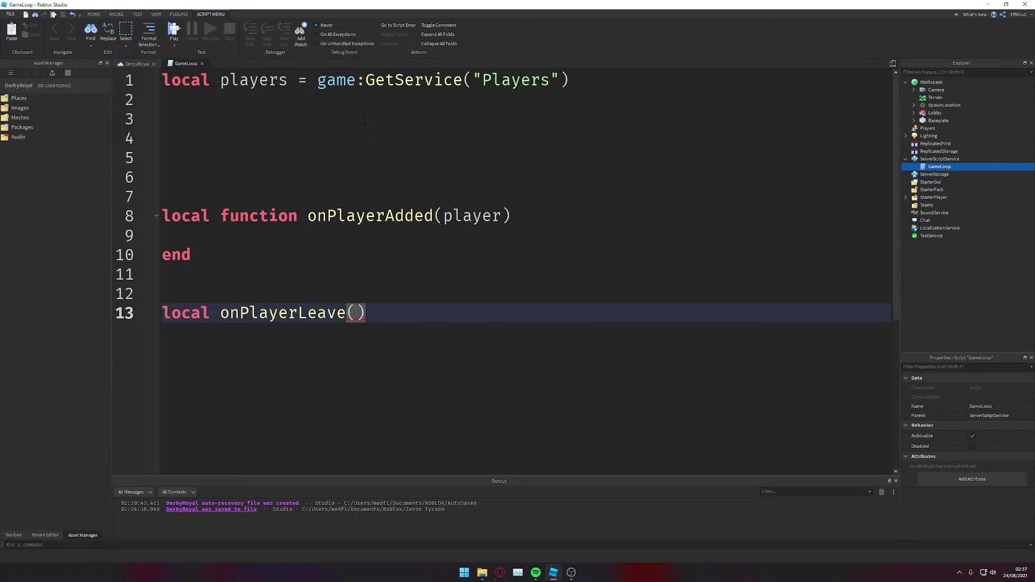
pyautogui.write('ayer')
pyautogui.press('Escape')
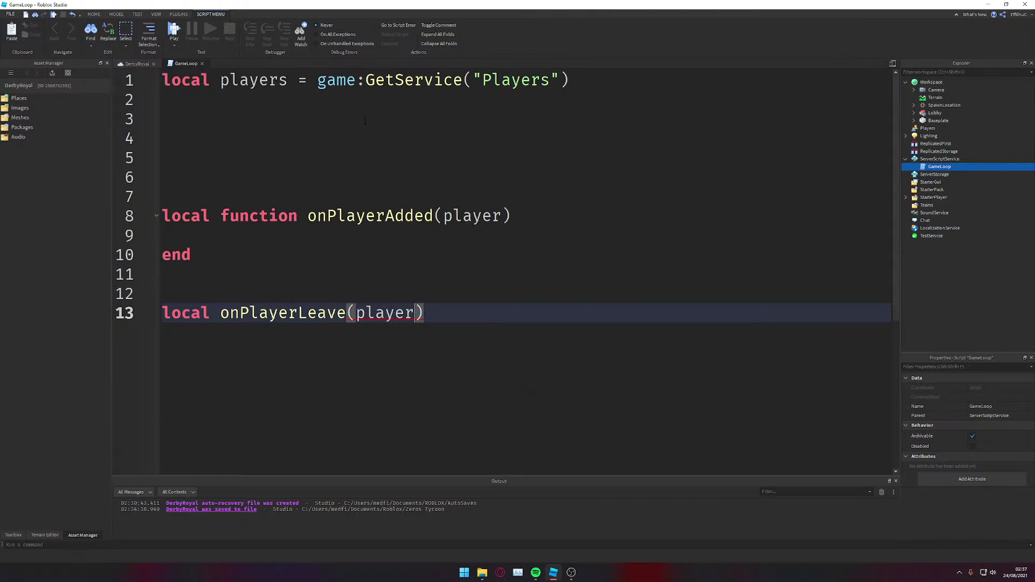
# Step: Insert the missing "function" keyword between local and onPlayerLeave on line 13
pyautogui.press('Left')
pyautogui.press('Left')
pyautogui.press('Left')
pyautogui.press('Left')
pyautogui.press('Left')
pyautogui.press('Left')
pyautogui.press('Left')
pyautogui.press('Left')
pyautogui.press('Left')
pyautogui.press('Left')
pyautogui.press('Left')
pyautogui.press('Left')
pyautogui.press('Left')
pyautogui.press('Left')
pyautogui.press('Left')
pyautogui.press('Left')
pyautogui.press('Left')
pyautogui.press('Right')
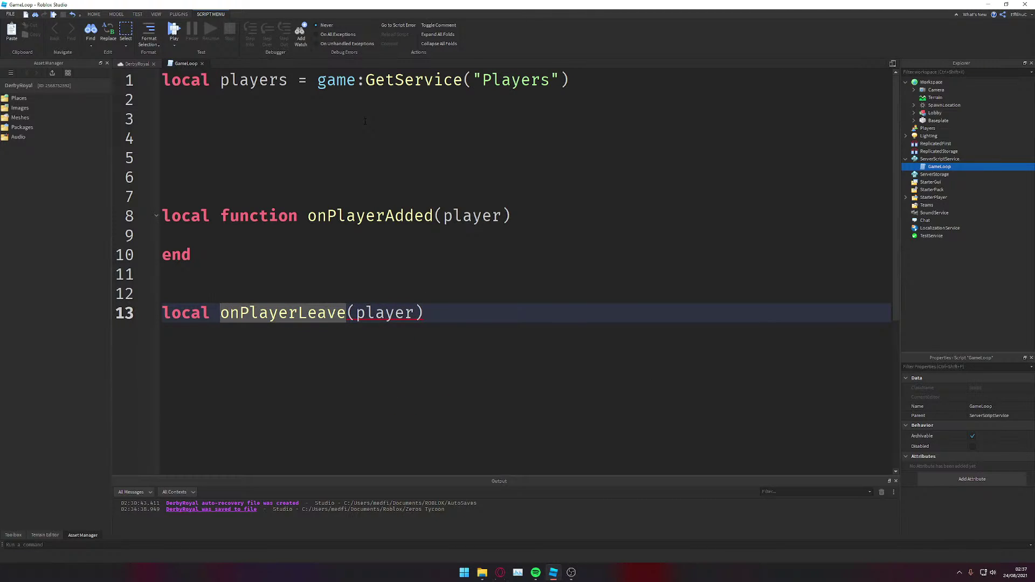
pyautogui.write('function')
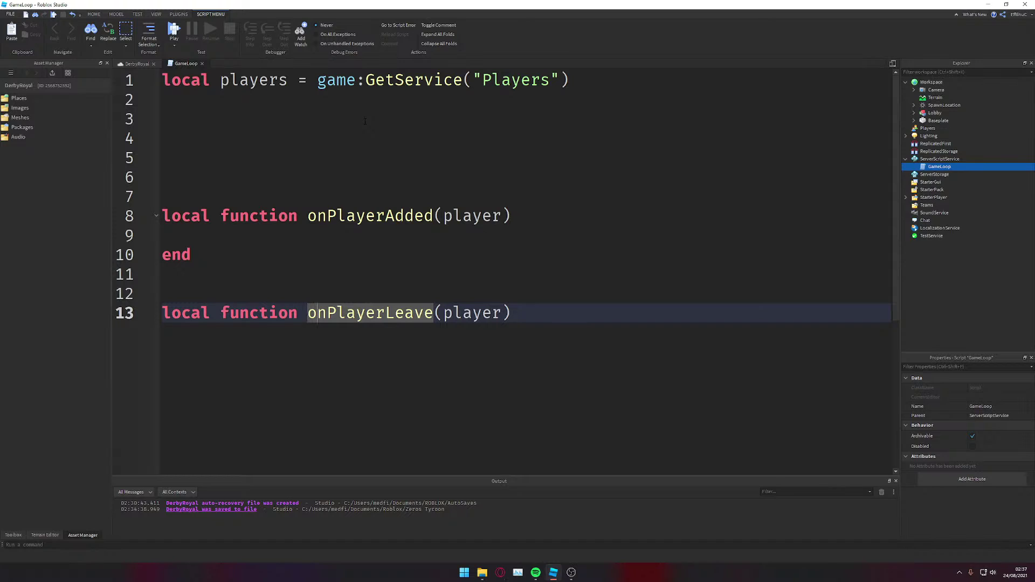
# Step: Close the onPlayerLeave function with end and add four blank lines below it
pyautogui.press('End')
pyautogui.press('Return')
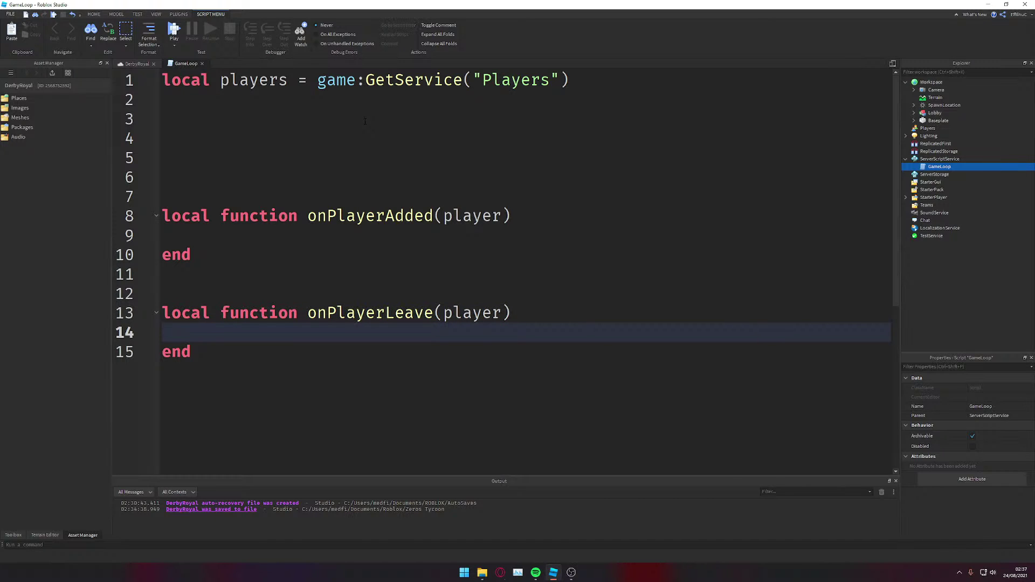
pyautogui.press('Down')
pyautogui.press('Return')
pyautogui.press('Return')
pyautogui.press('Return')
pyautogui.press('Return')
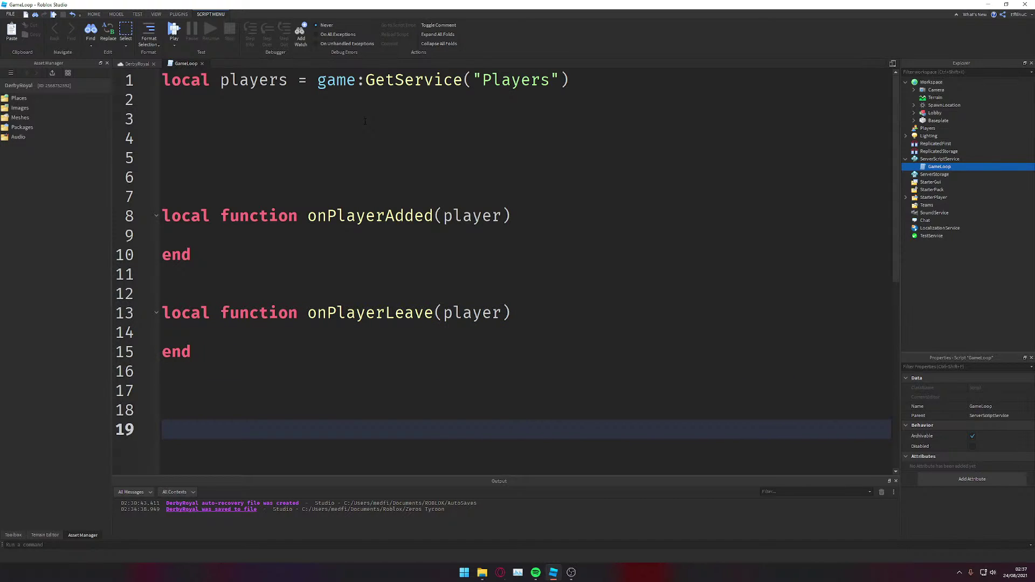
# Step: Write the line "players.PlayerAdded:Connect(onPlayerAdded)" on line 19, below the two functions
pyautogui.write('pl')
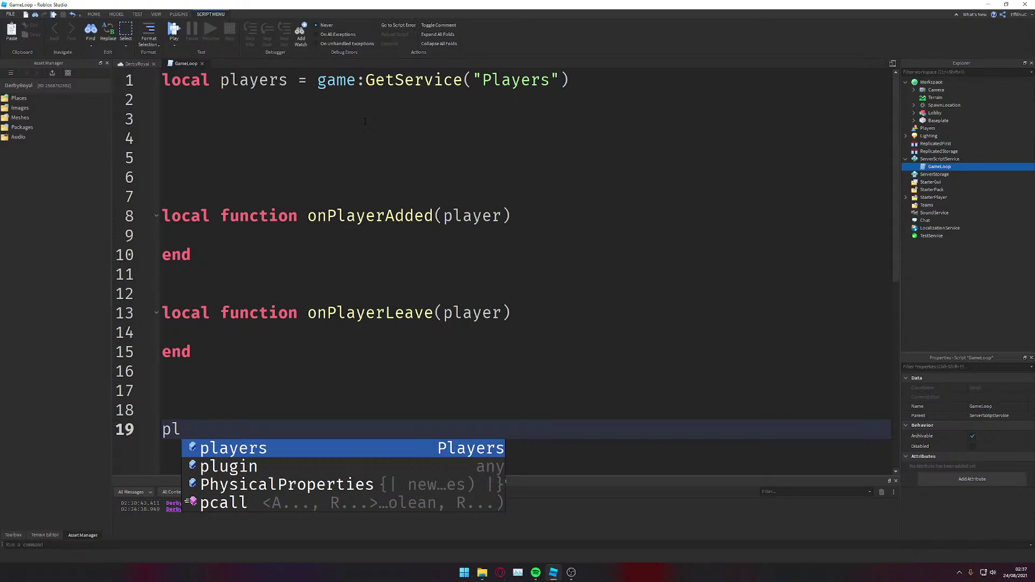
pyautogui.press('Tab')
pyautogui.write('.pl')
pyautogui.press('Tab')
pyautogui.write(':')
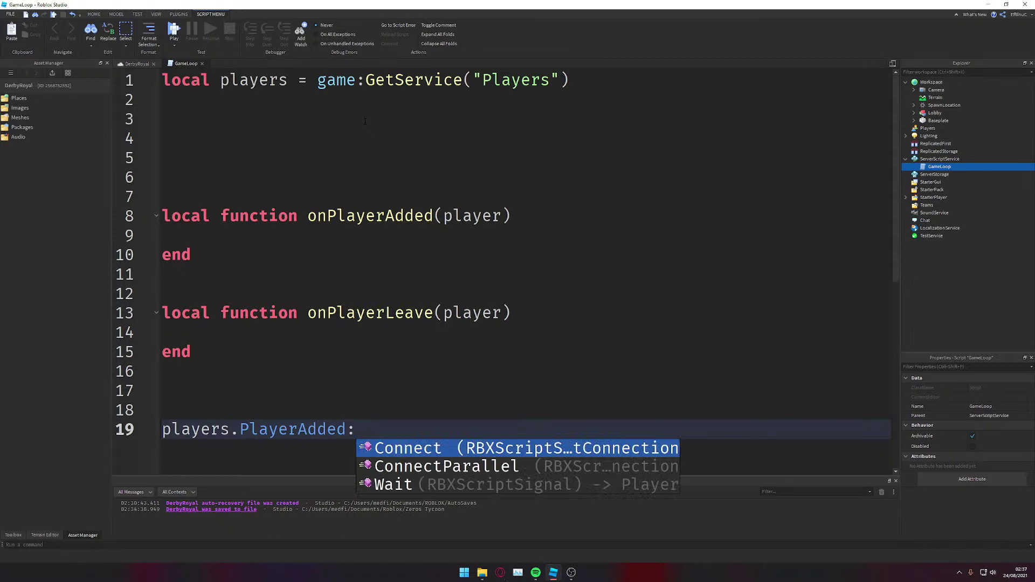
pyautogui.press('Tab')
pyautogui.write('(on')
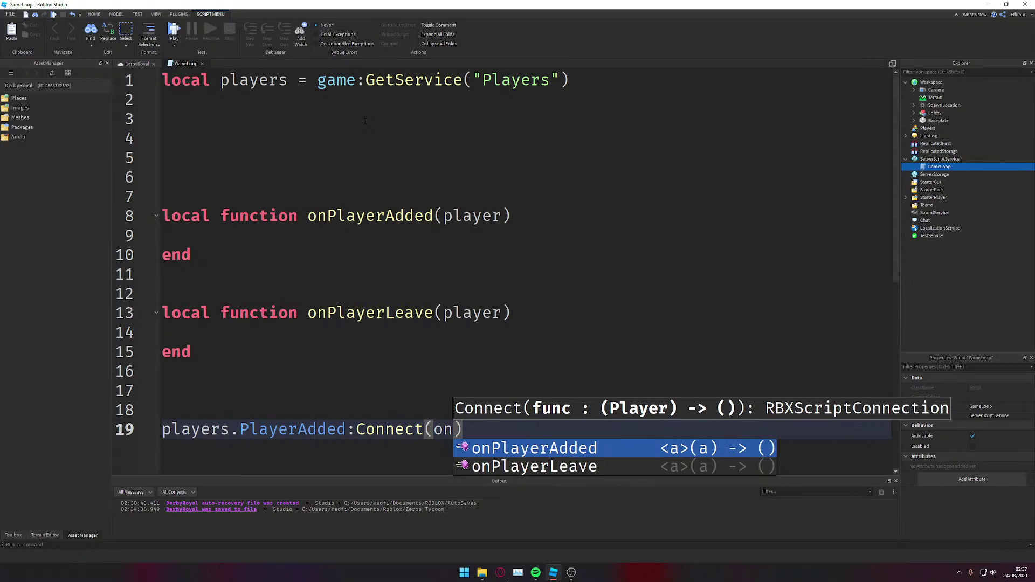
pyautogui.press('Tab')
pyautogui.press('BackSpace')
pyautogui.write('dded')
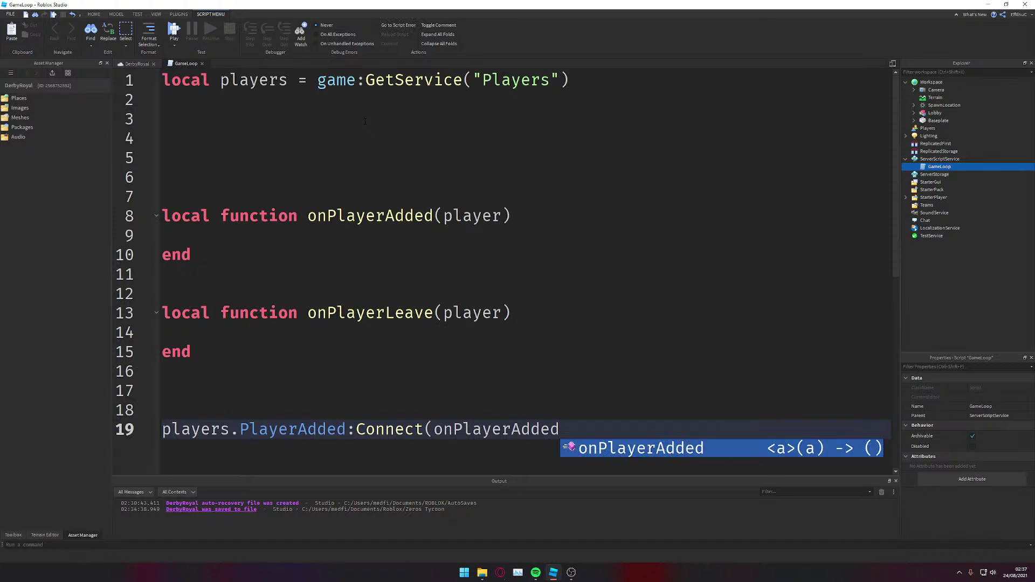
pyautogui.write(')')
pyautogui.press('Return')
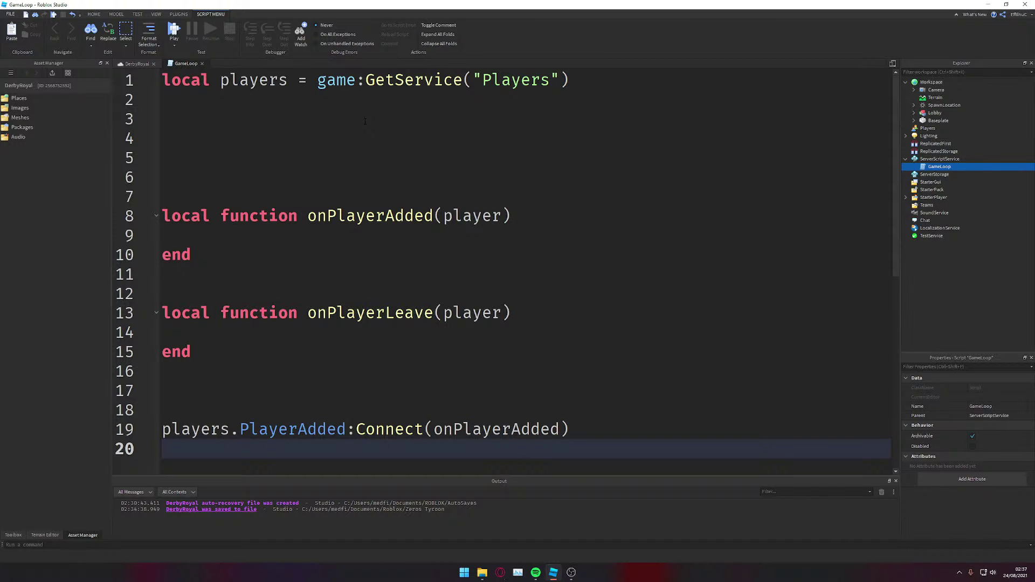
# Step: Start line 20 with a reference to the PlayerRemoving event, written as "players.PlayerRemoving:"
pyautogui.write('players.plr')
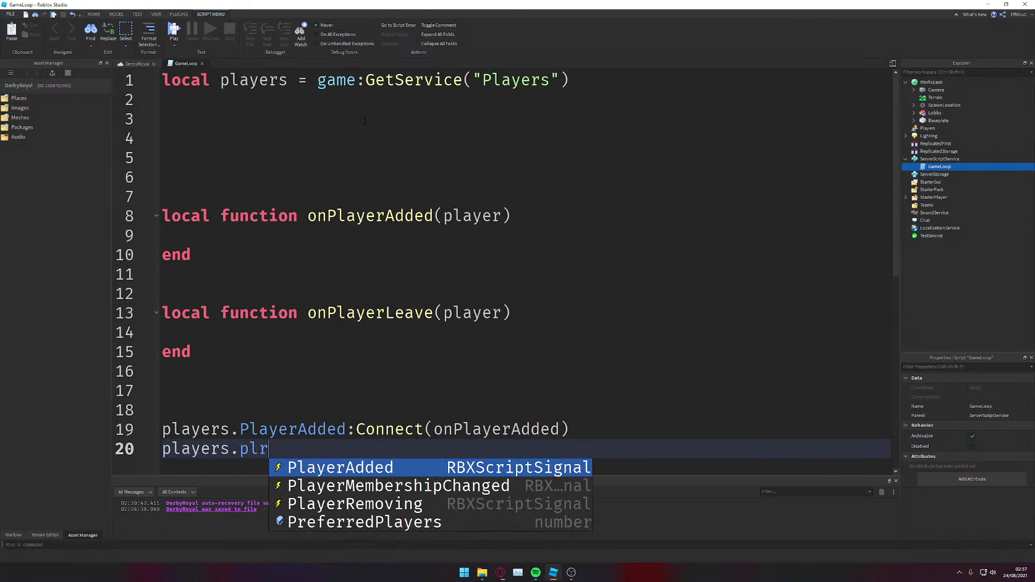
pyautogui.press('Escape')
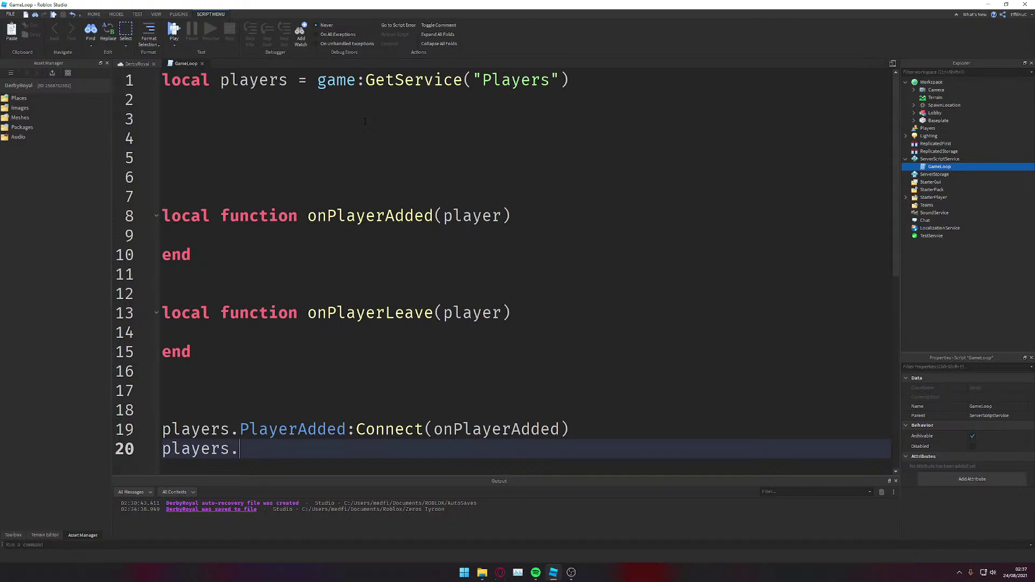
pyautogui.write('r')
pyautogui.press('BackSpace')
pyautogui.write('plr')
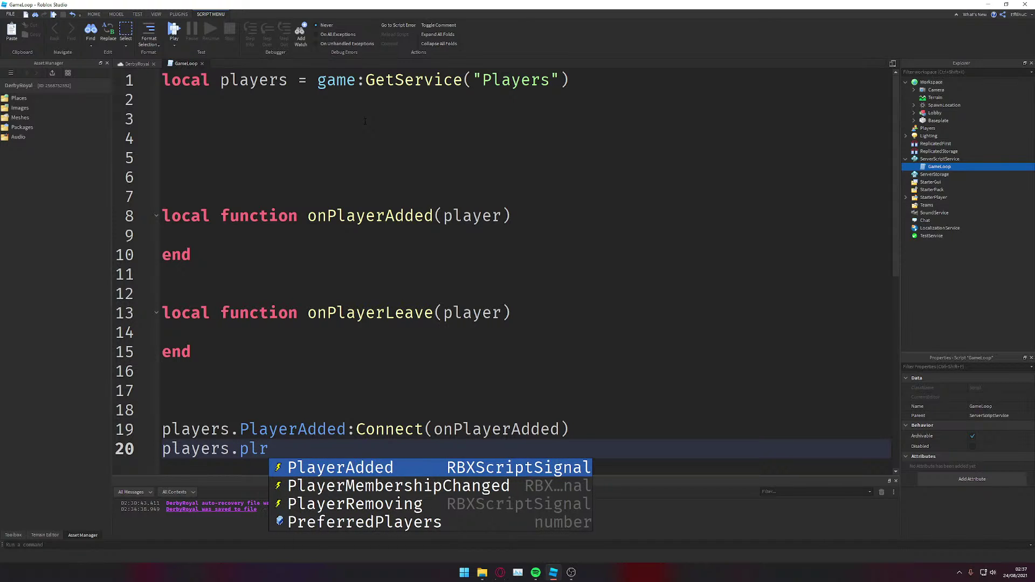
pyautogui.write('e')
pyautogui.press('Down')
pyautogui.press('Down')
pyautogui.press('Tab')
pyautogui.write(':')
pyautogui.press('Escape')
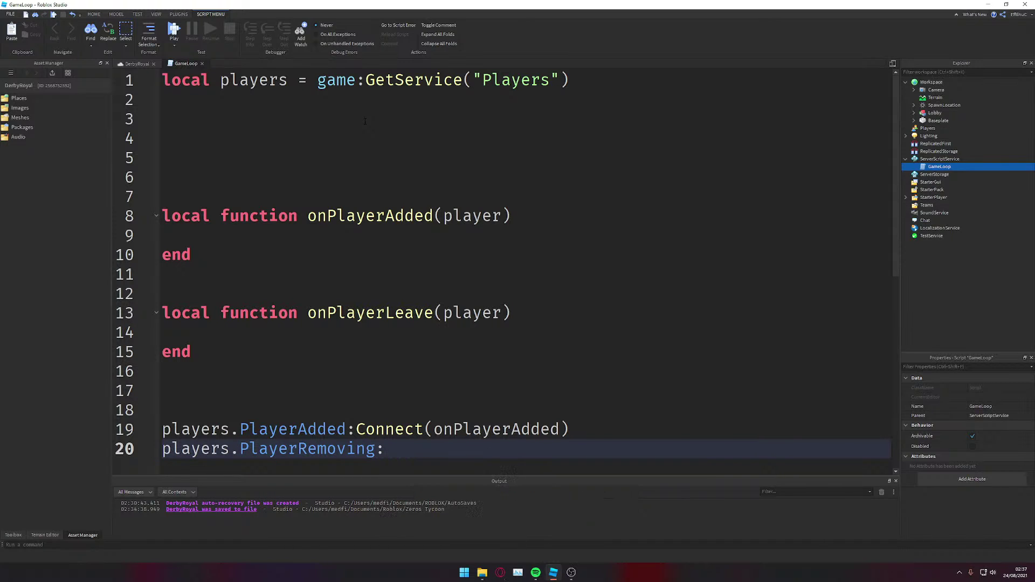
# Step: Complete line 20 with "Connect(onPlayerLeave)" and save the place file
pyautogui.write('c')
pyautogui.press('Tab')
pyautogui.write('(on')
pyautogui.press('BackSpace')
pyautogui.write('n')
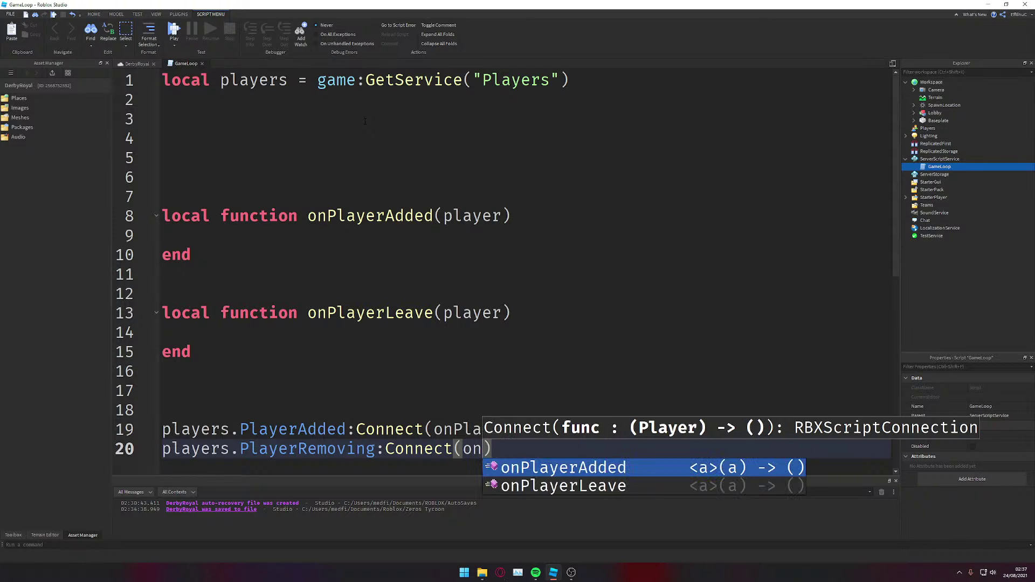
pyautogui.press('Down')
pyautogui.press('Tab')
pyautogui.press('BackSpace')
pyautogui.press('BackSpace')
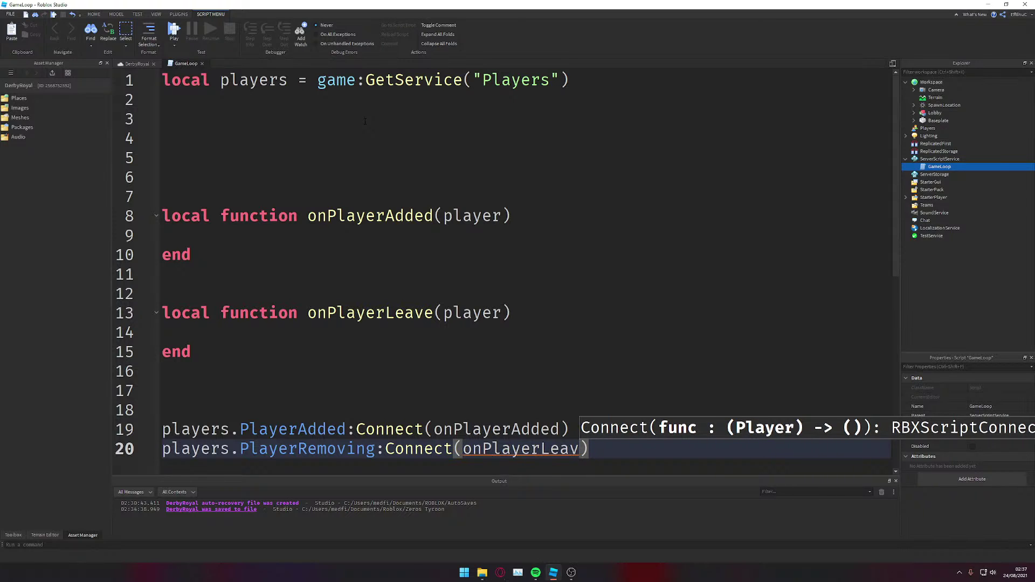
pyautogui.write('e')
pyautogui.press('Escape')
pyautogui.hotkey('ctrl', 's')
# Step: Insert three blank lines at line 4 to make room above the onPlayerAdded function
pyautogui.press('Up')
pyautogui.press('Up')
pyautogui.press('Up')
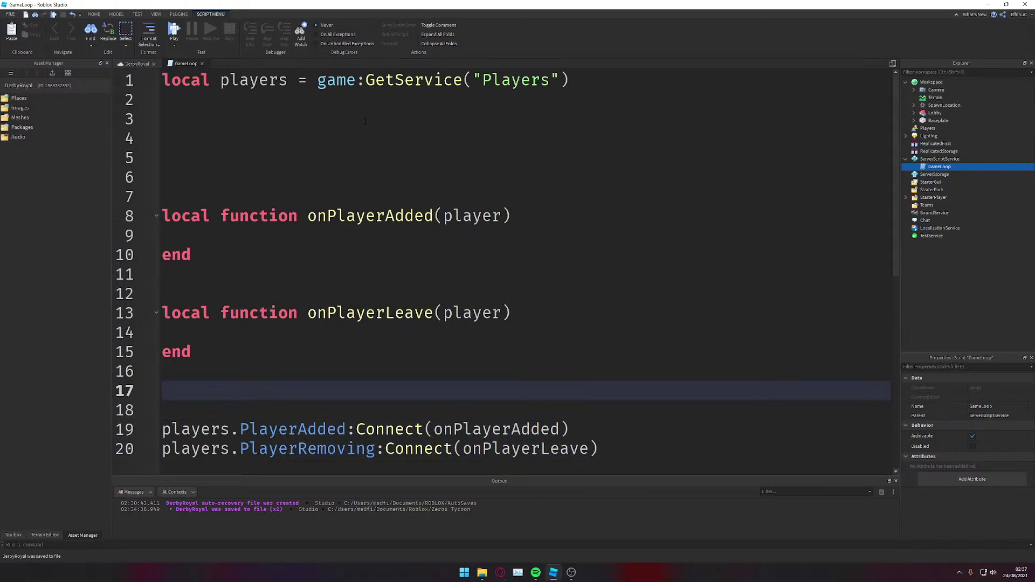
pyautogui.press('Up')
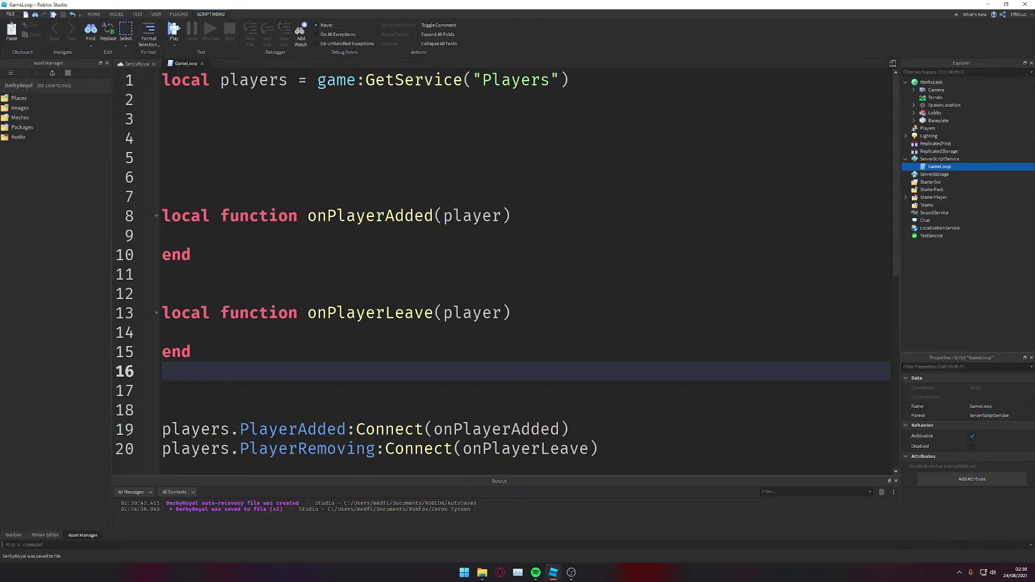
pyautogui.click(233, 237)
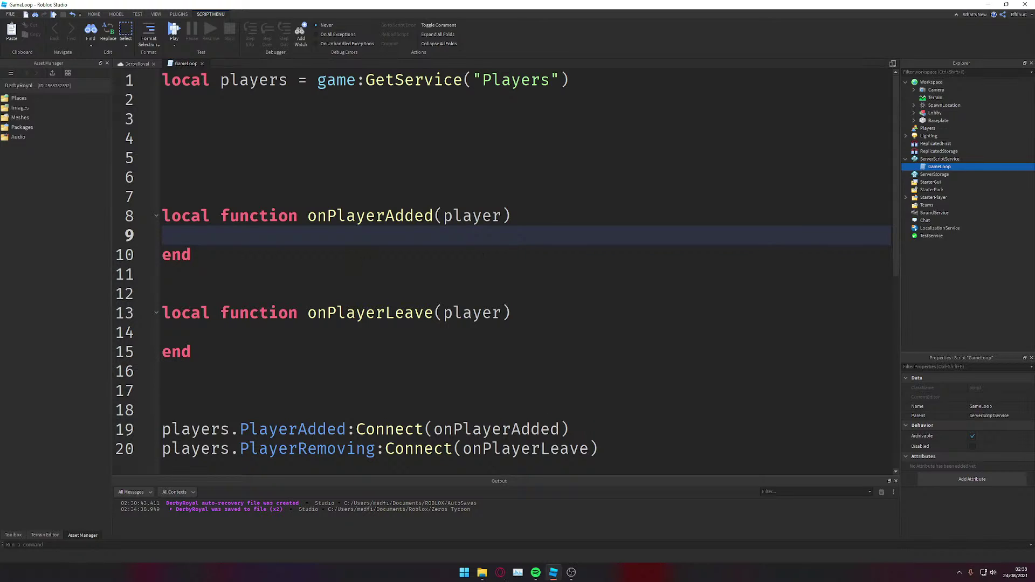
pyautogui.click(232, 151)
pyautogui.click(229, 132)
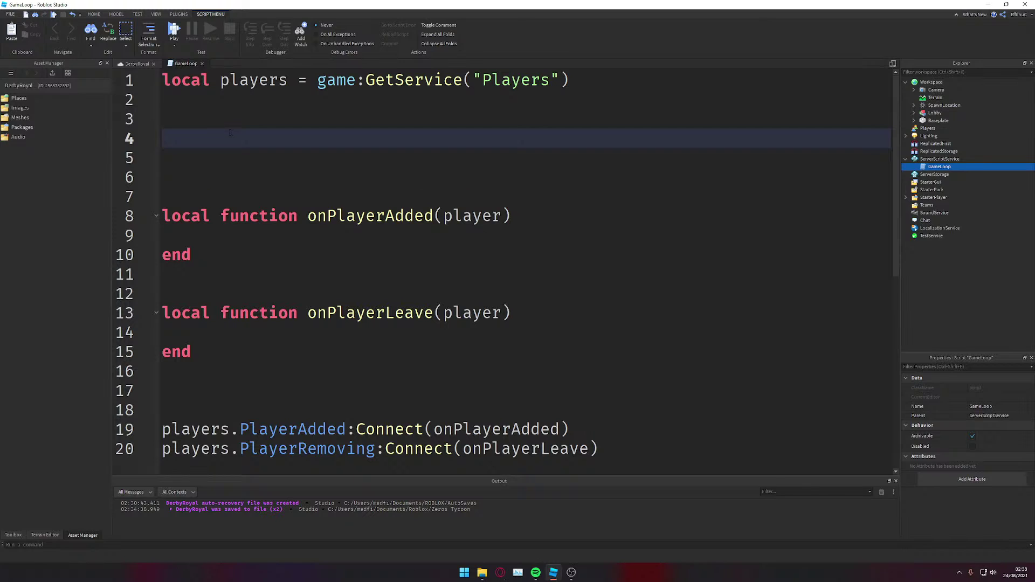
pyautogui.press('Return')
pyautogui.press('Return')
pyautogui.press('Return')
pyautogui.press('Up')
# Step: Write an empty local function createStats(playerFolder) on line 6, closed with end
pyautogui.write('lo')
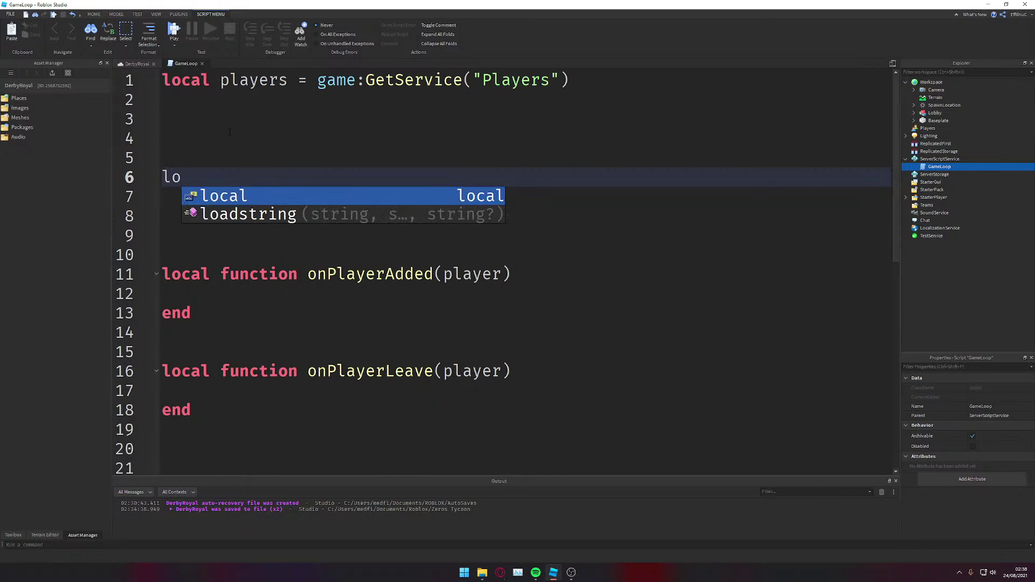
pyautogui.write('cal function')
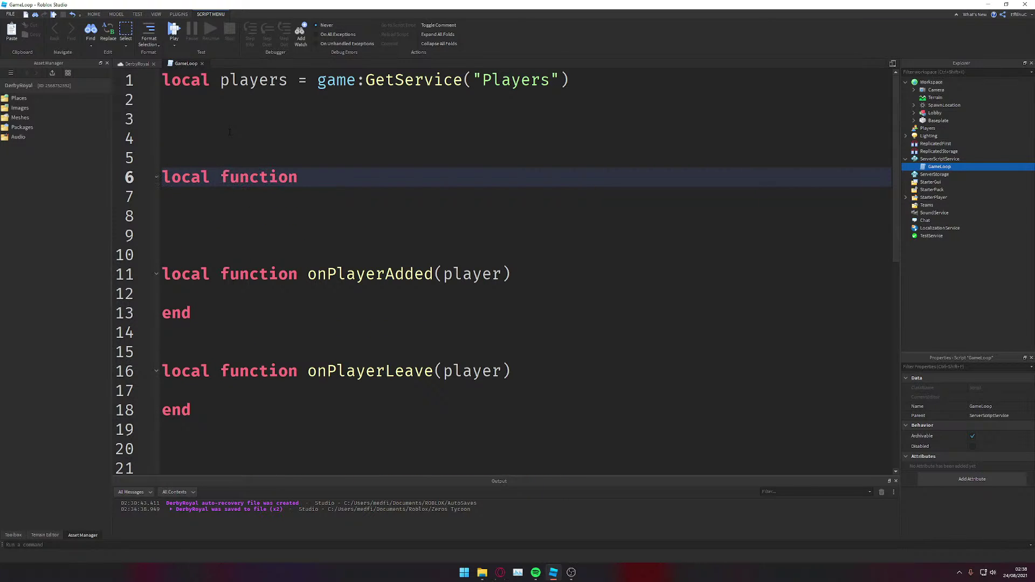
pyautogui.write(' createStatr')
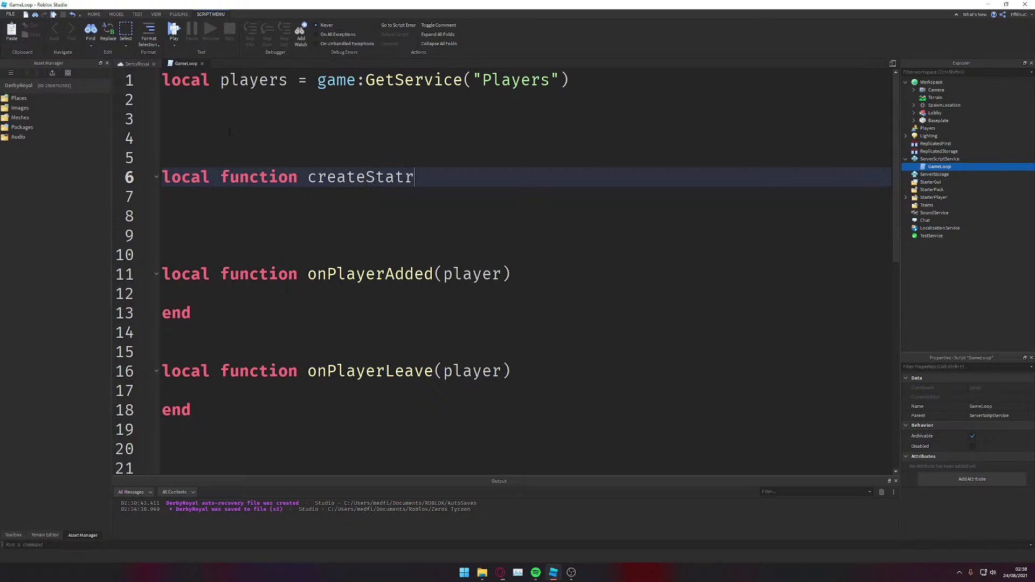
pyautogui.press('BackSpace')
pyautogui.write('s(')
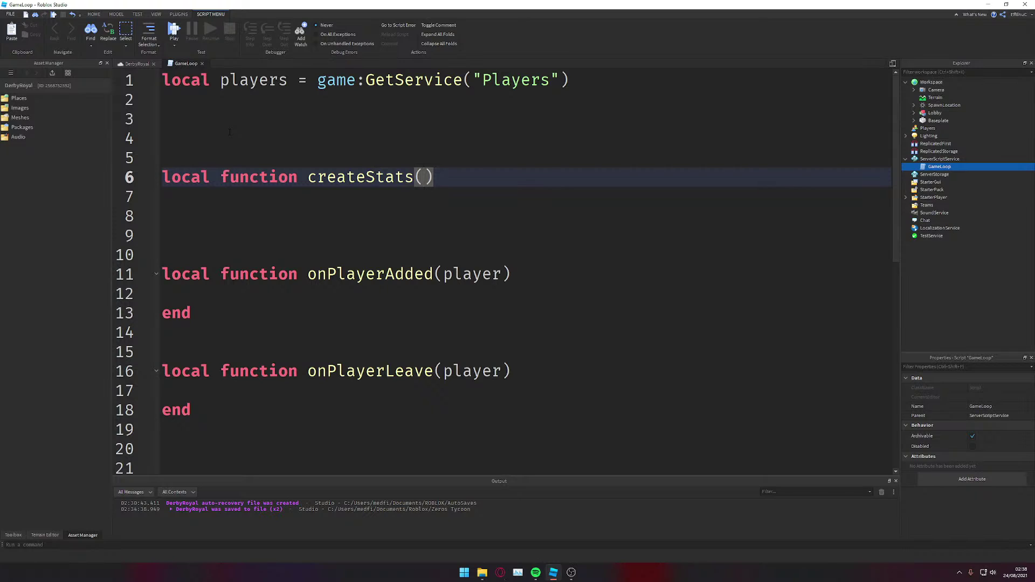
pyautogui.write('playerF')
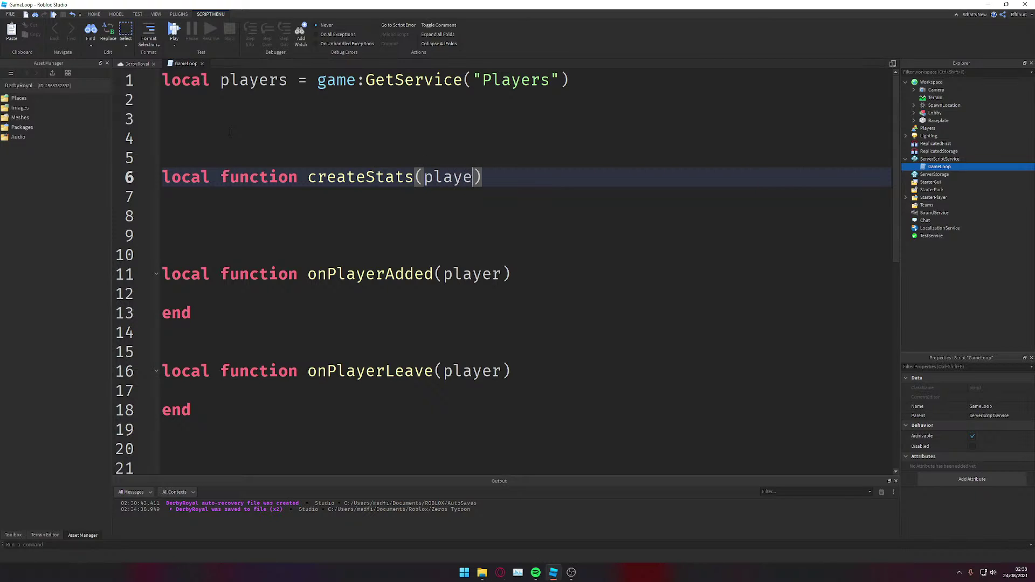
pyautogui.write('older')
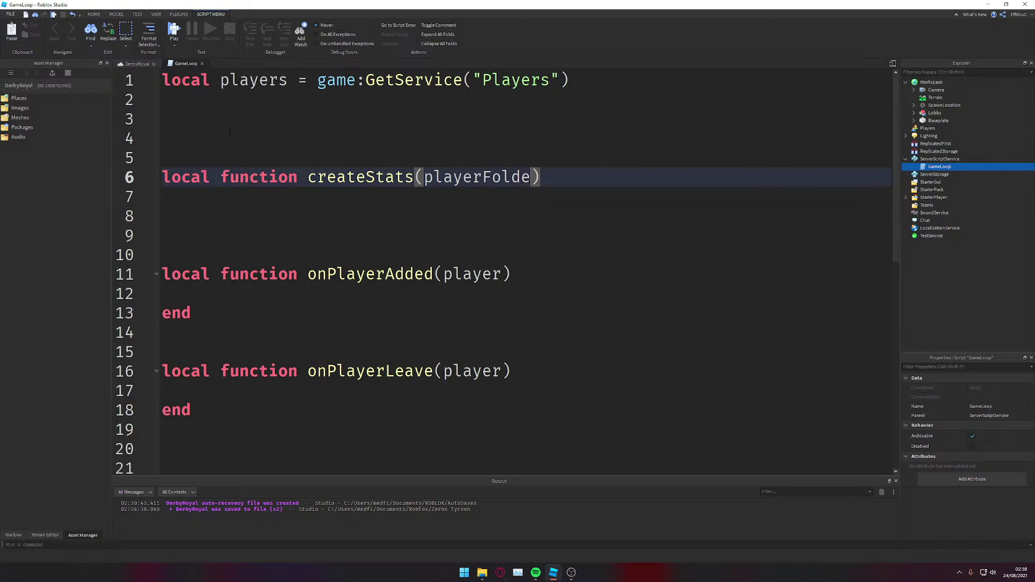
pyautogui.press('Return')
pyautogui.press('Down')
pyautogui.press('Down')
pyautogui.press('Down')
pyautogui.press('Down')
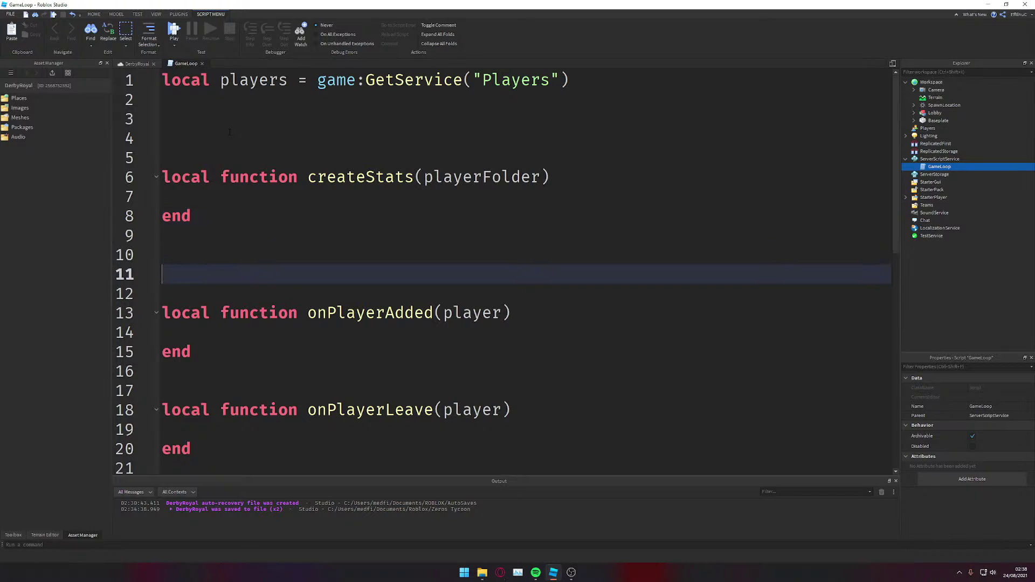
pyautogui.press('Up')
pyautogui.press('Up')
pyautogui.press('Up')
pyautogui.press('Up')
pyautogui.press('Up')
pyautogui.press('Up')
pyautogui.press('Down')
pyautogui.press('Down')
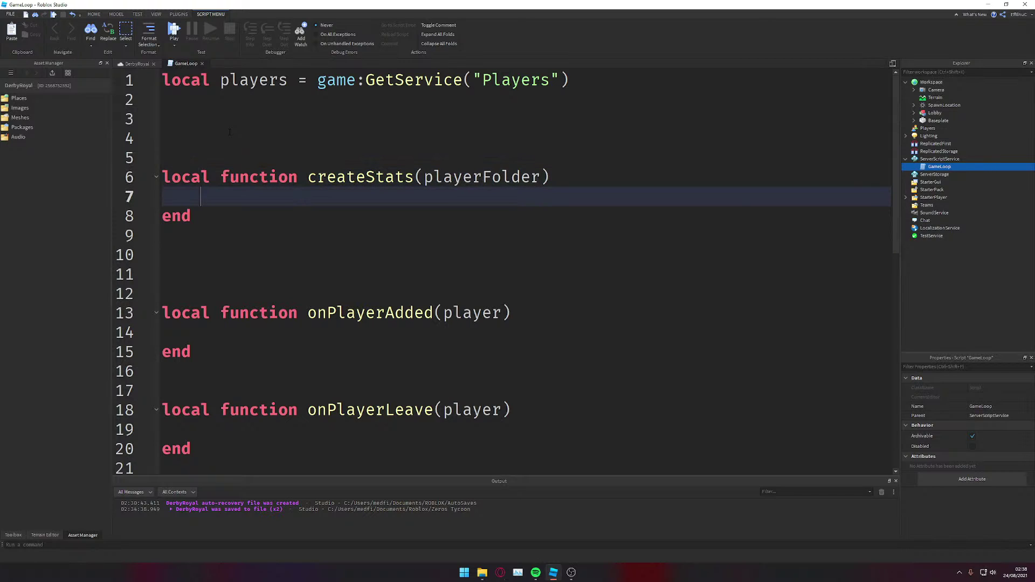
# Step: Add the call "createStats(player)" inside the onPlayerAdded function on line 14 and save the place file
pyautogui.press('Down')
pyautogui.press('Down')
pyautogui.press('Down')
pyautogui.press('Down')
pyautogui.press('Down')
pyautogui.press('Down')
pyautogui.press('Down')
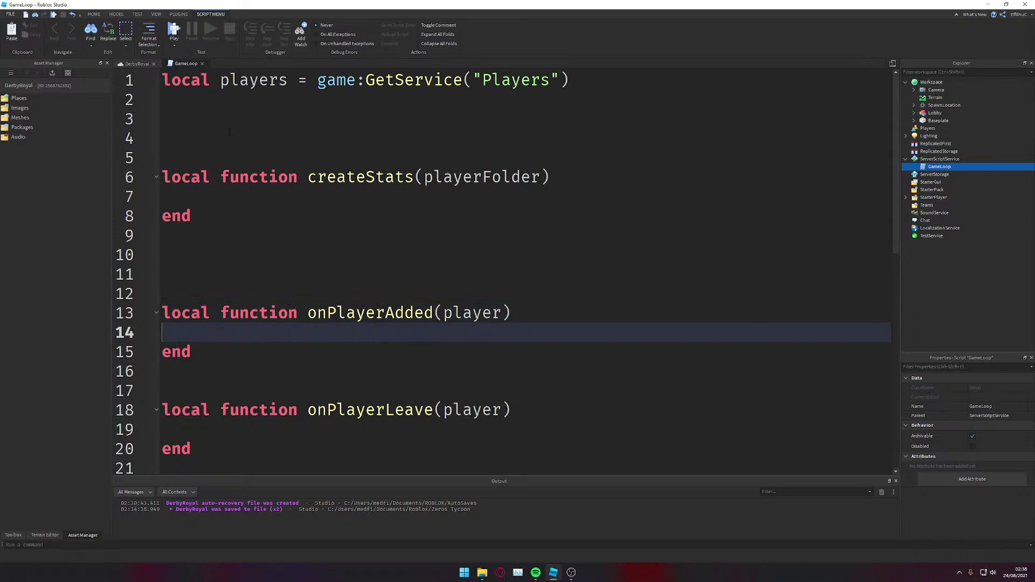
pyautogui.write('cre')
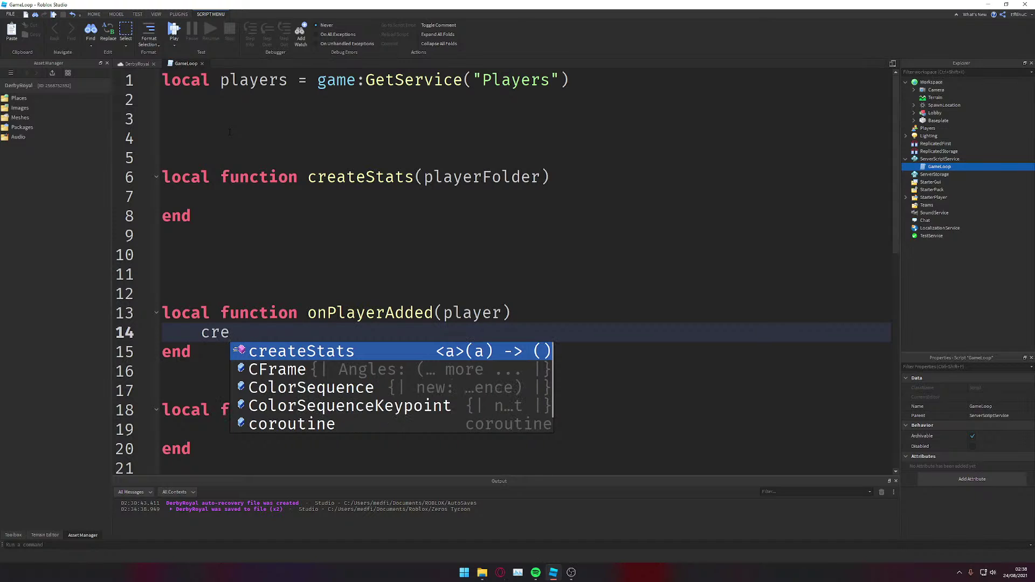
pyautogui.press('Tab')
pyautogui.write('(pl')
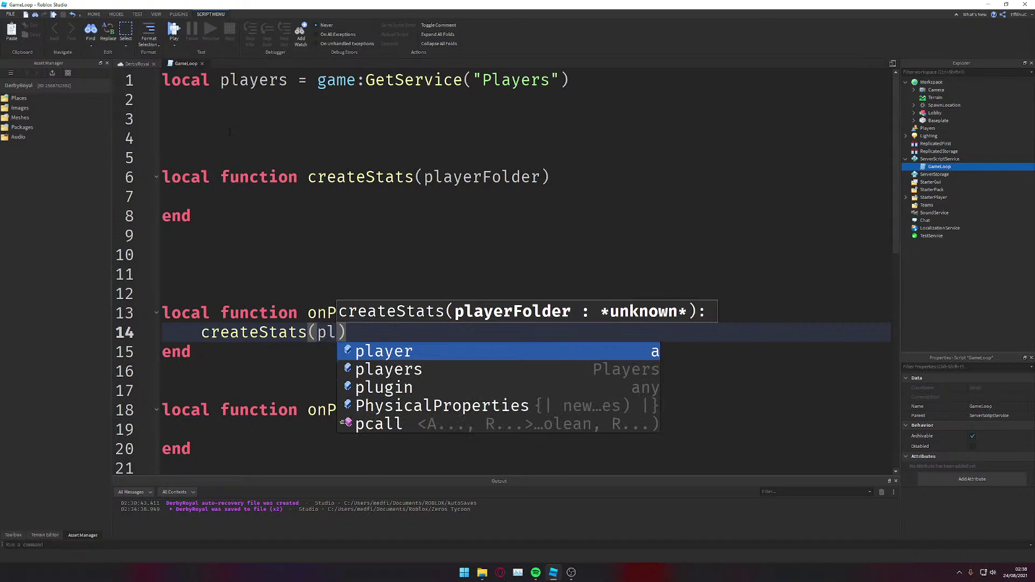
pyautogui.press('Tab')
pyautogui.press('Up')
pyautogui.press('Up')
pyautogui.press('Up')
pyautogui.press('Up')
pyautogui.press('Up')
pyautogui.press('Up')
pyautogui.press('Up')
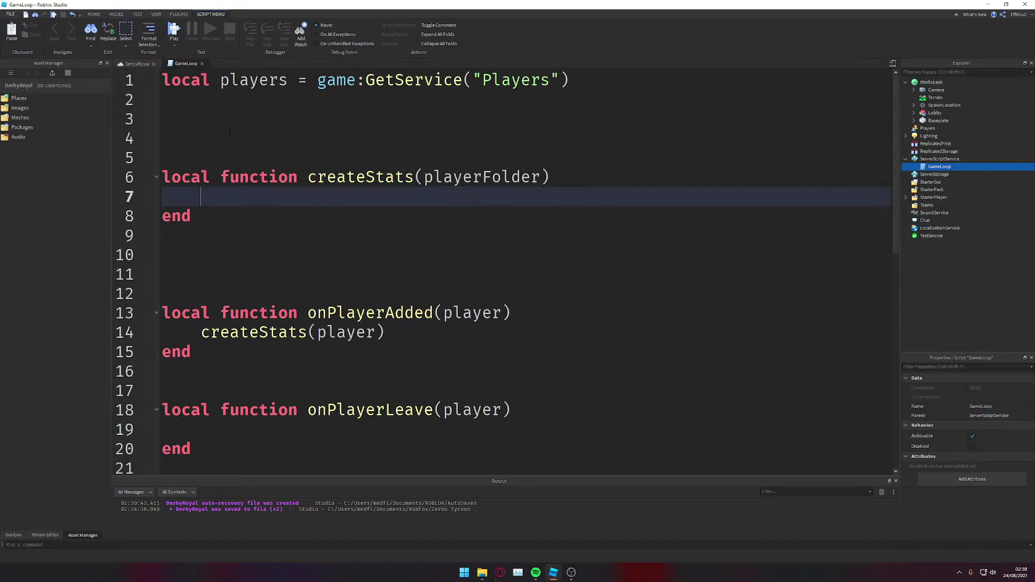
pyautogui.press('Down')
pyautogui.press('End')
pyautogui.hotkey('ctrl', 's')
# Step: Declare a local variable named dataStoreService on line 2, below the players variable
pyautogui.press('Down')
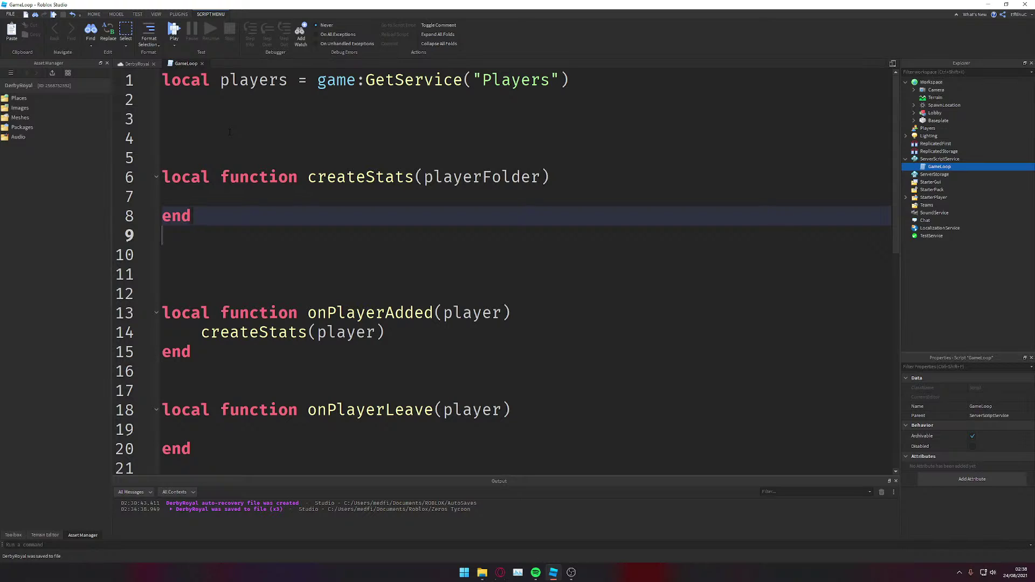
pyautogui.press('Up')
pyautogui.press('Up')
pyautogui.press('Up')
pyautogui.press('Up')
pyautogui.press('Up')
pyautogui.press('Up')
pyautogui.press('Up')
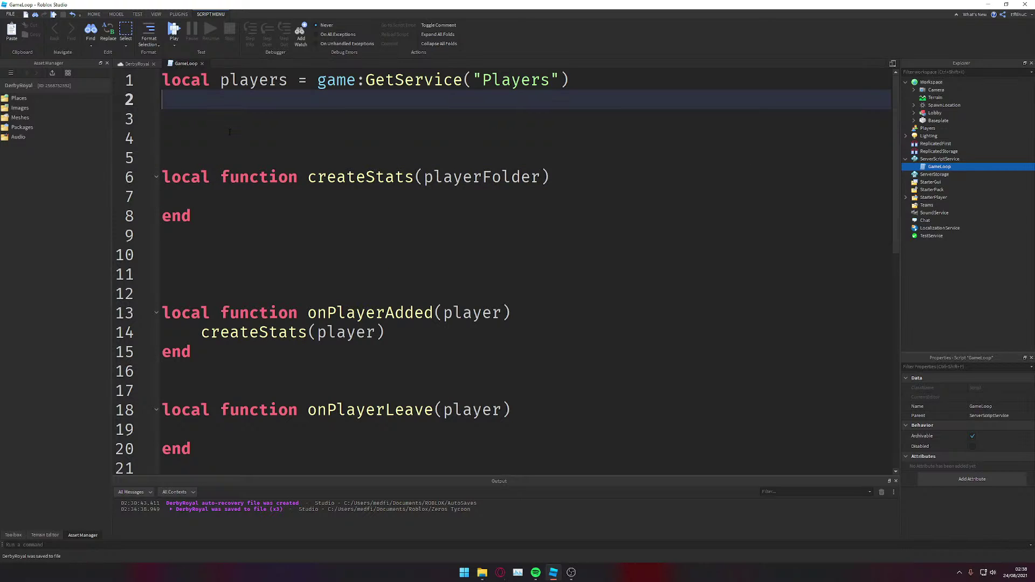
pyautogui.write('local d')
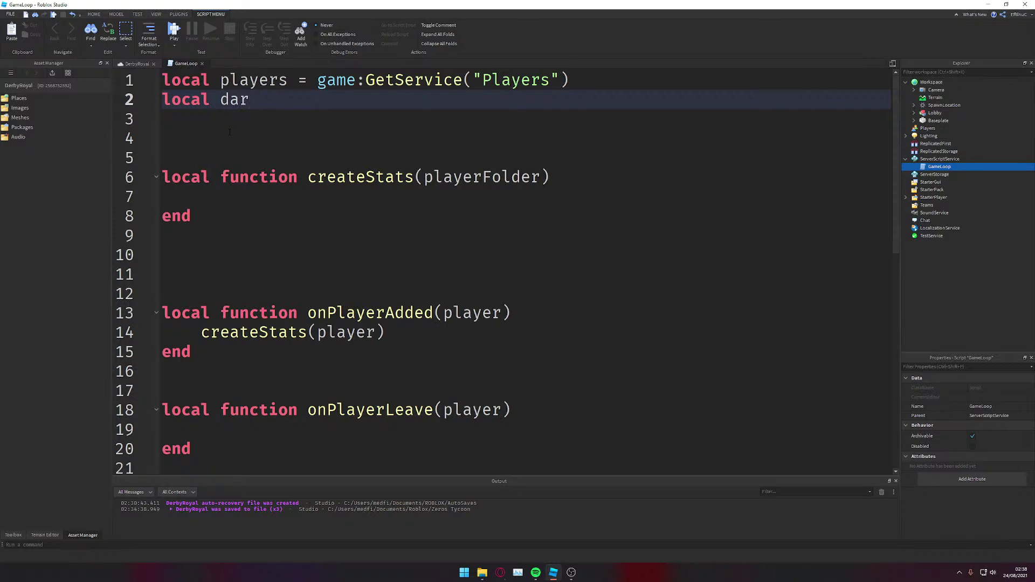
pyautogui.write('ar')
pyautogui.press('BackSpace')
pyautogui.write('taStr')
pyautogui.press('BackSpace')
pyautogui.write('oreSe')
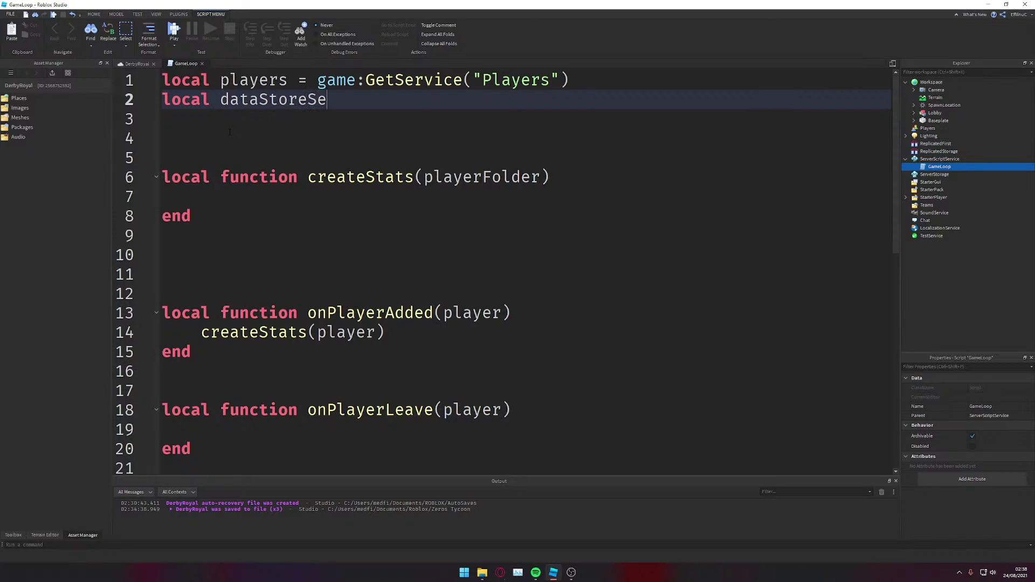
pyautogui.write('rvicx')
# Step: Assign game:GetService("DataStoreService") to the dataStoreService variable and save the place file
pyautogui.write(' = game:g')
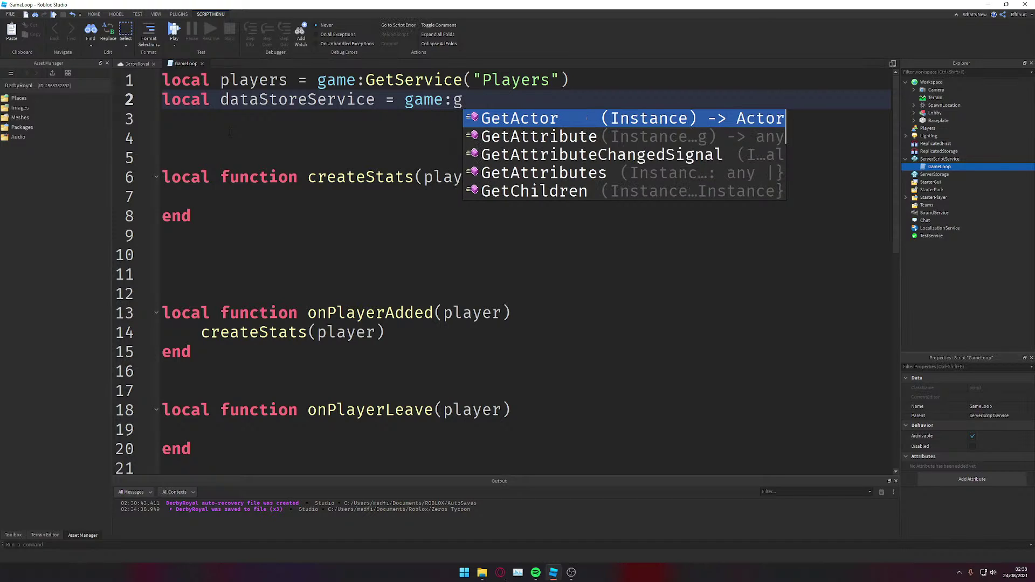
pyautogui.write('etse')
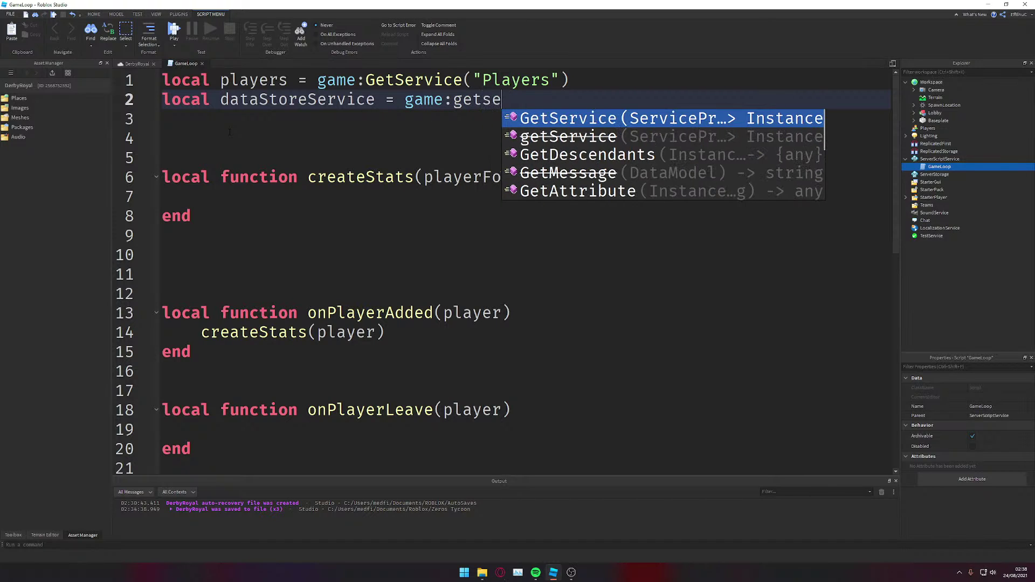
pyautogui.press('Tab')
pyautogui.write('da')
pyautogui.press('BackSpace')
pyautogui.press('BackSpace')
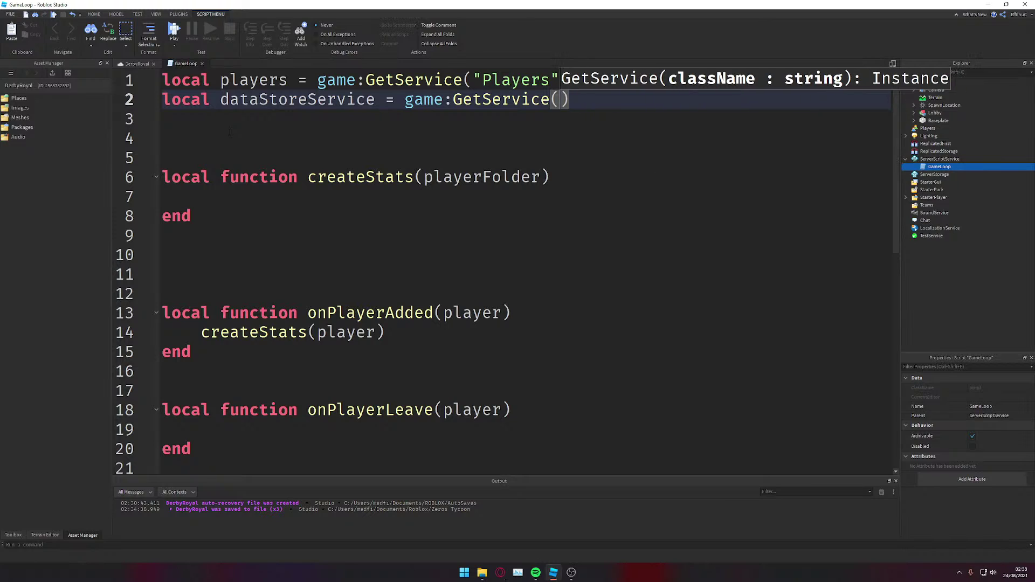
pyautogui.write('"da')
pyautogui.press('Tab')
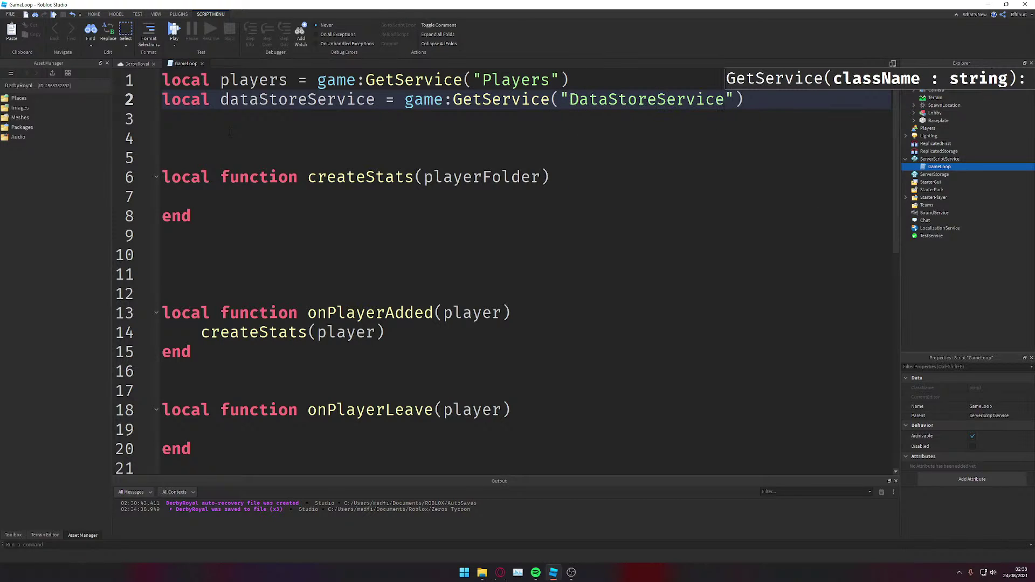
pyautogui.hotkey('ctrl', 's')
# Step: Add two blank lines below the service variables and start the declaration "local currencyStore =" on line 5
pyautogui.press('Down')
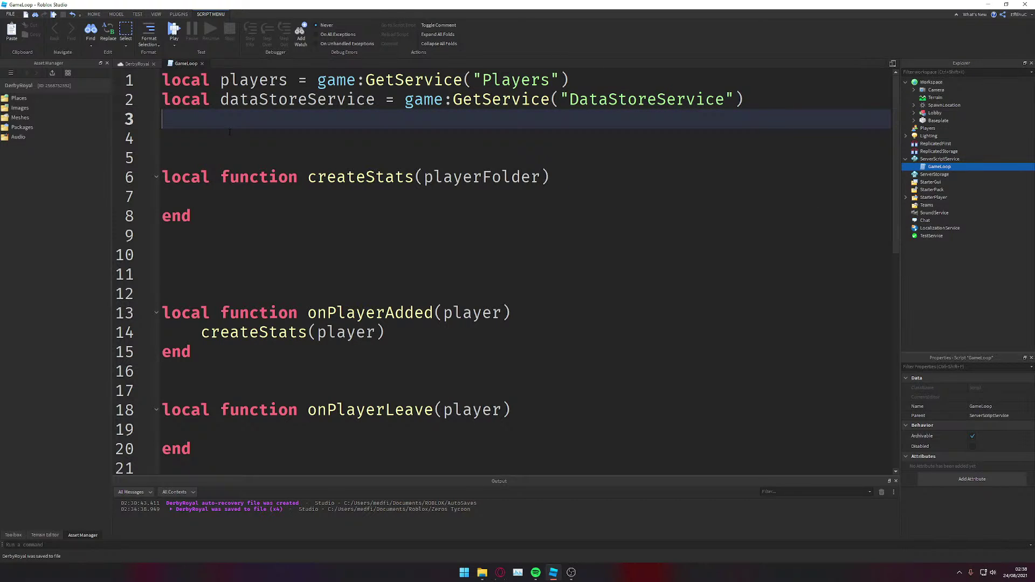
pyautogui.press('Return')
pyautogui.press('Return')
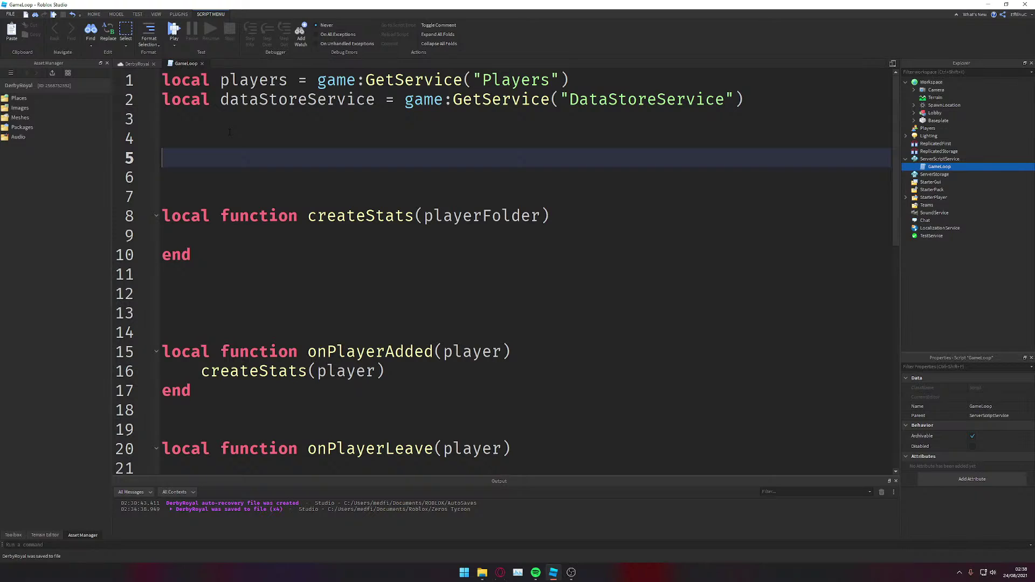
pyautogui.write('lo')
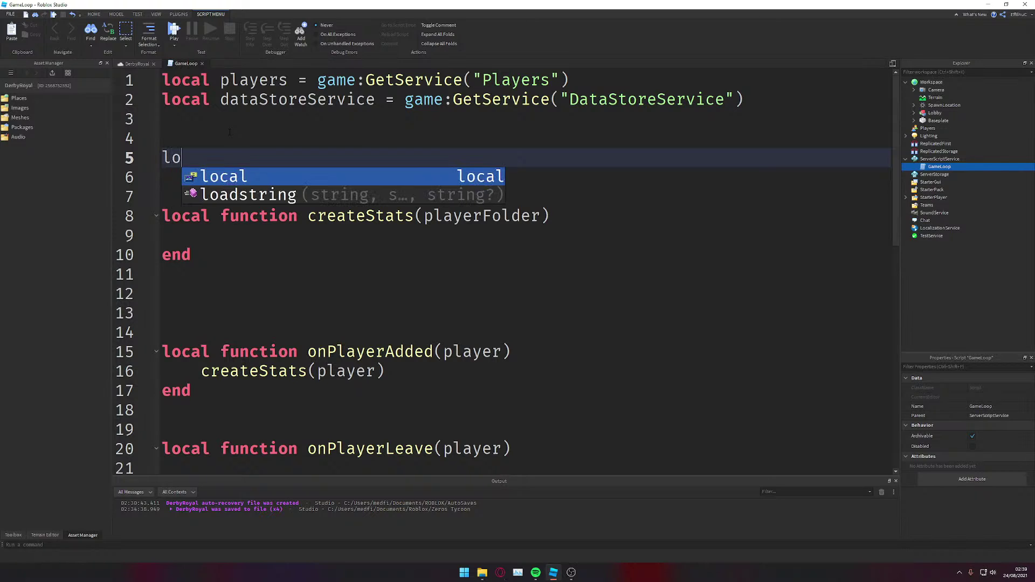
pyautogui.press('Tab')
pyautogui.write('curr')
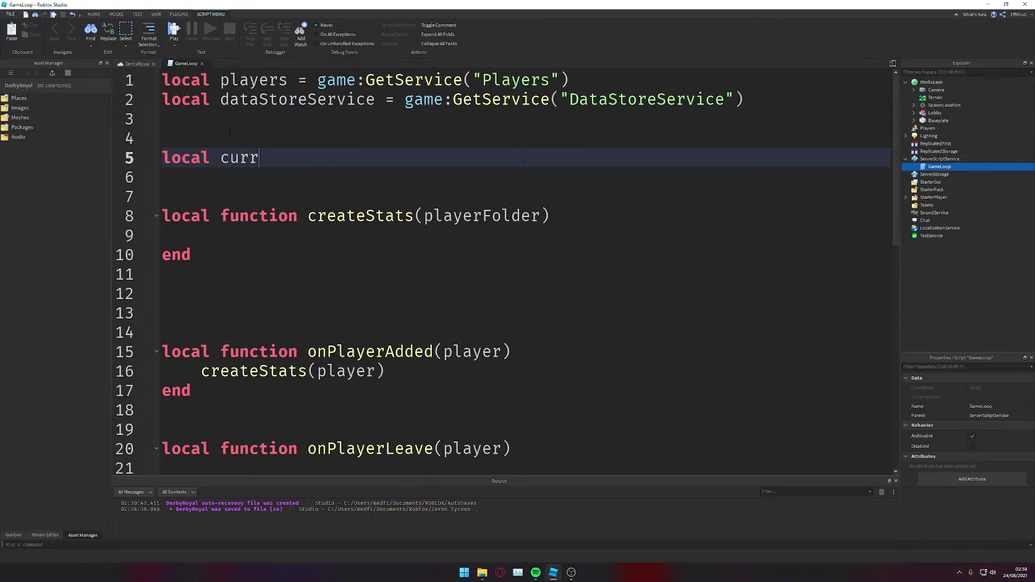
pyautogui.write('encyStoer')
pyautogui.write(' = ')
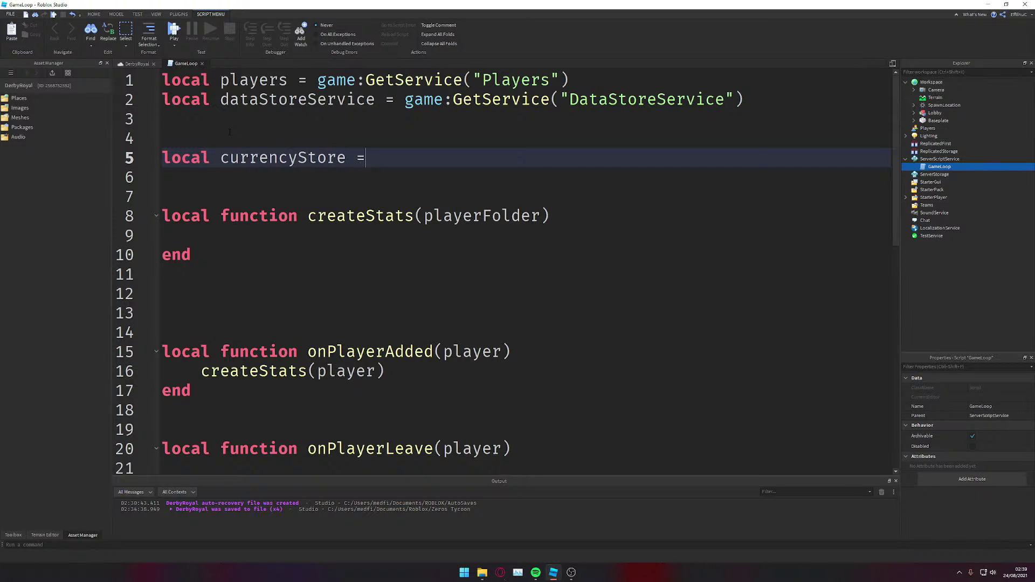
# Step: Assign dataStoreService:GetDataStore("CurrencyStore") to the currencyStore variable on line 5
pyautogui.write('da')
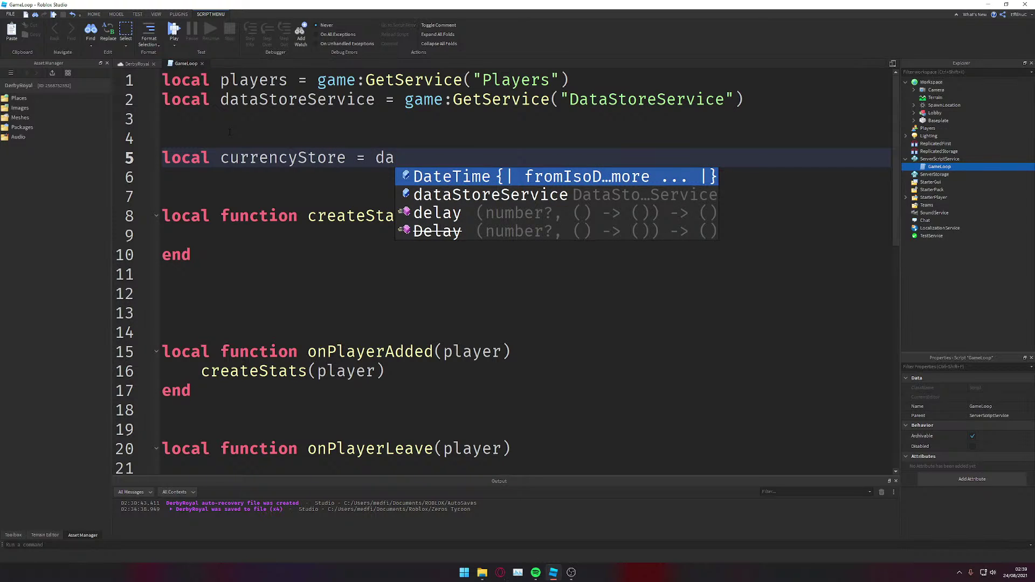
pyautogui.press('Tab')
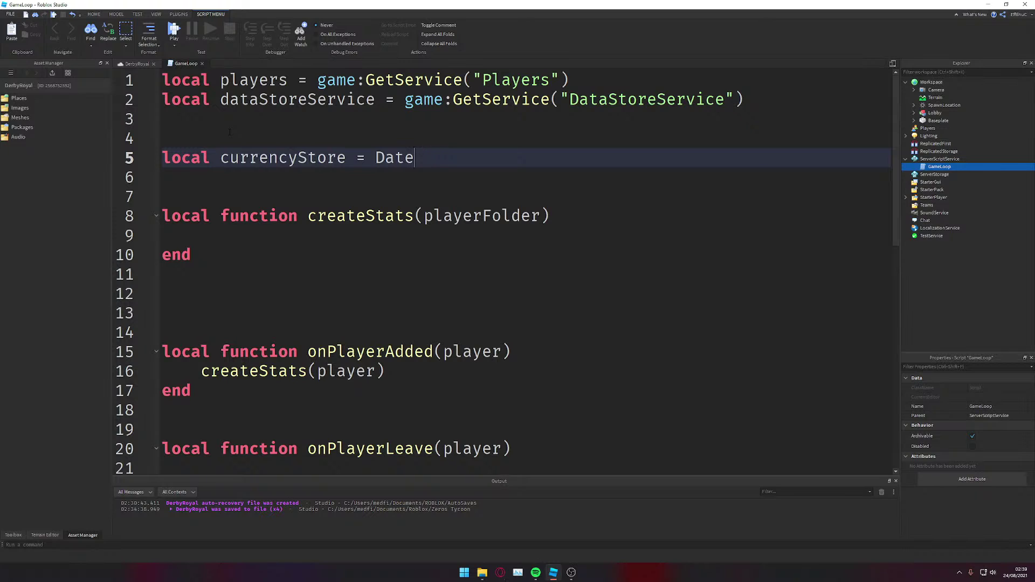
pyautogui.press('BackSpace')
pyautogui.press('BackSpace')
pyautogui.write('at')
pyautogui.press('Tab')
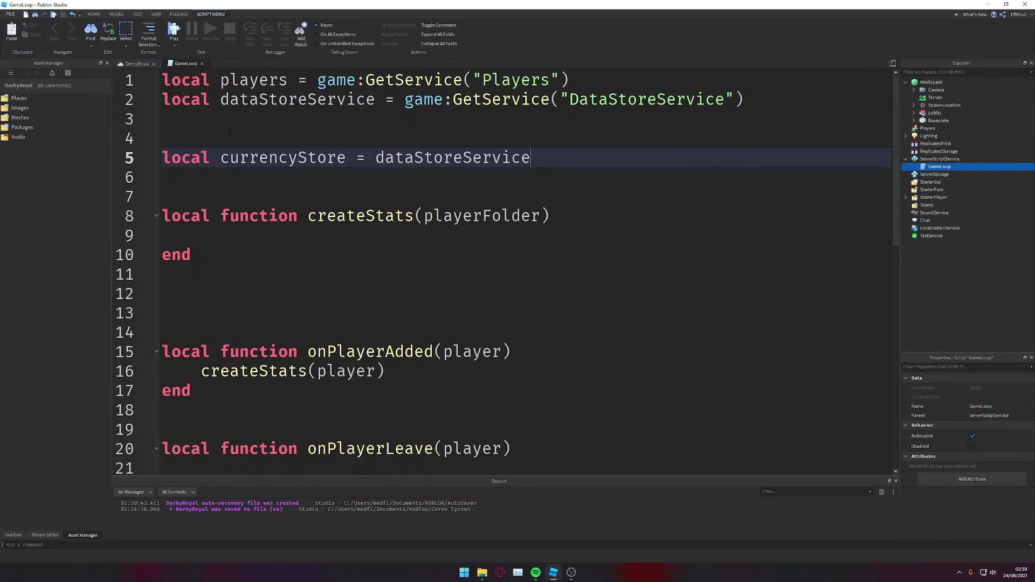
pyautogui.write(':getd')
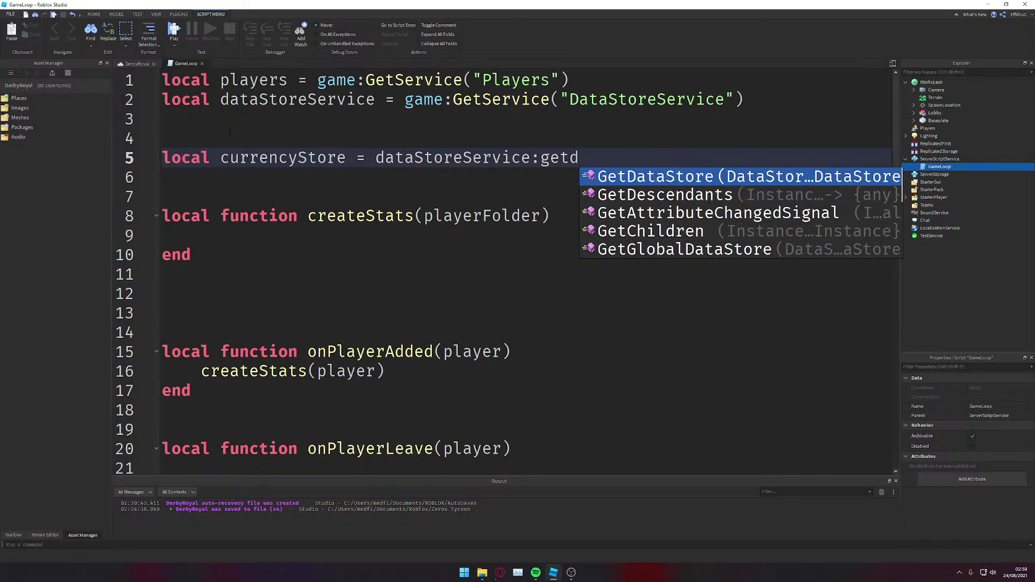
pyautogui.press('Tab')
pyautogui.write('"')
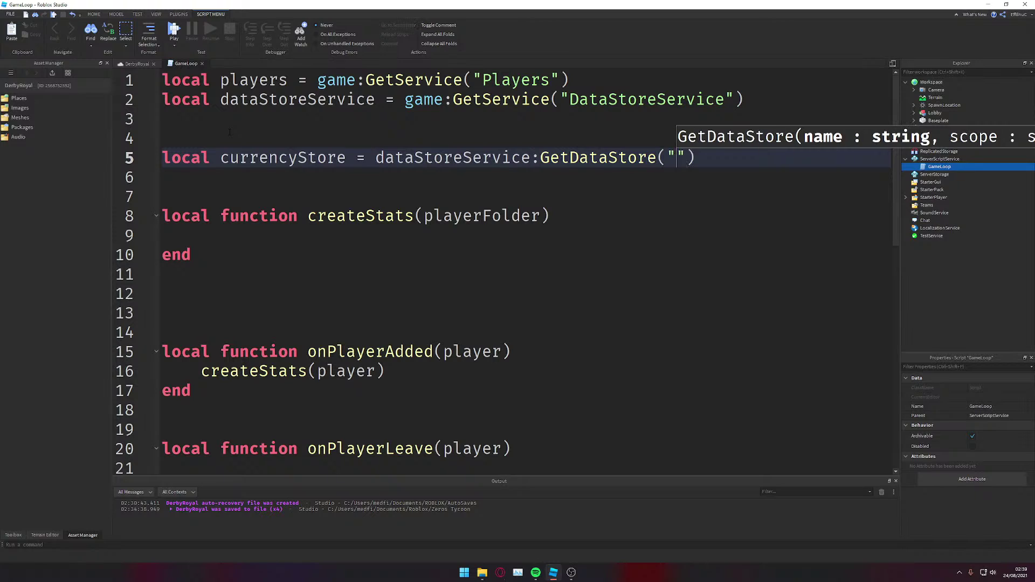
pyautogui.write('Currenc')
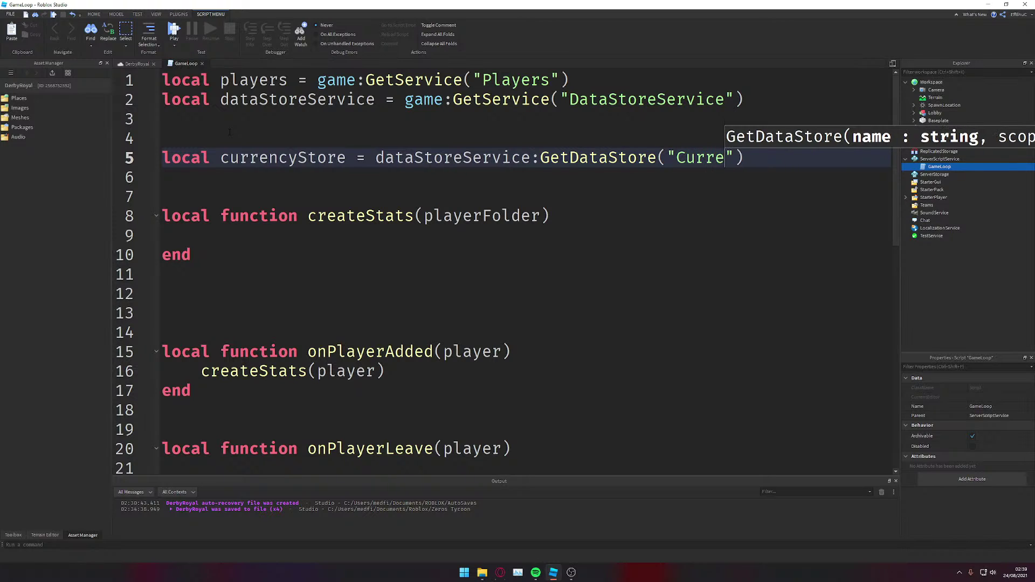
pyautogui.write('yStor')
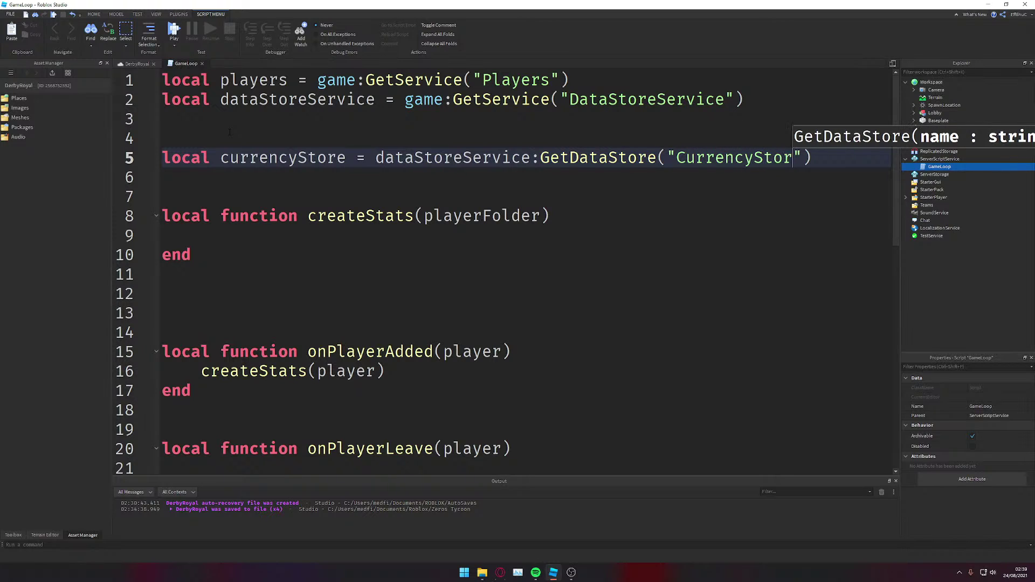
pyautogui.write('e')
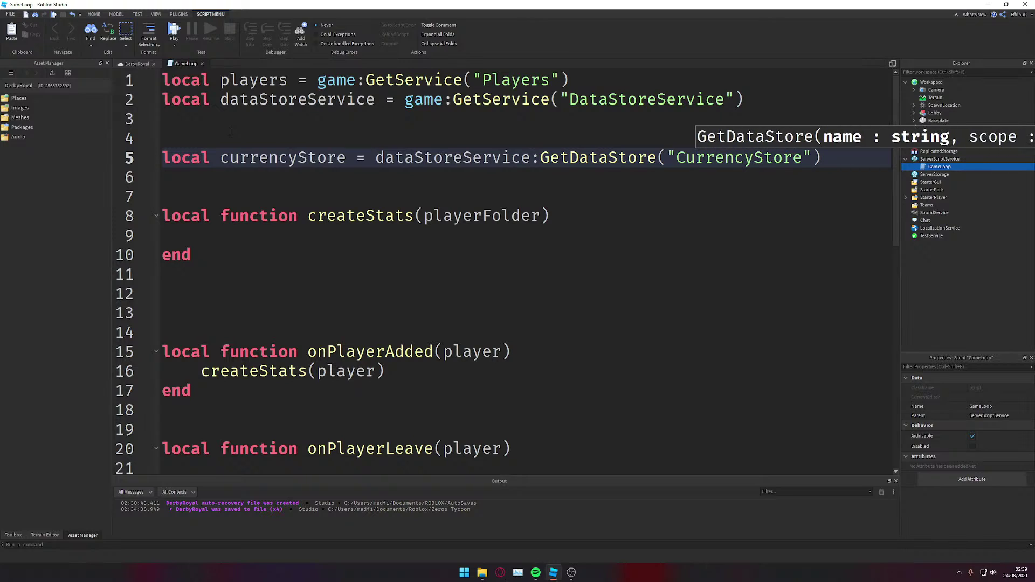
# Step: Change the data store name in the GetDataStore call to "currencyStore" with a lowercase c
pyautogui.press('BackSpace')
pyautogui.write('c')
pyautogui.press('Right')
pyautogui.press('Right')
pyautogui.press('Right')
pyautogui.press('Right')
pyautogui.press('Right')
pyautogui.press('Right')
pyautogui.press('Right')
pyautogui.press('Right')
pyautogui.press('Right')
pyautogui.press('Right')
pyautogui.press('Right')
pyautogui.press('Right')
pyautogui.press('Right')
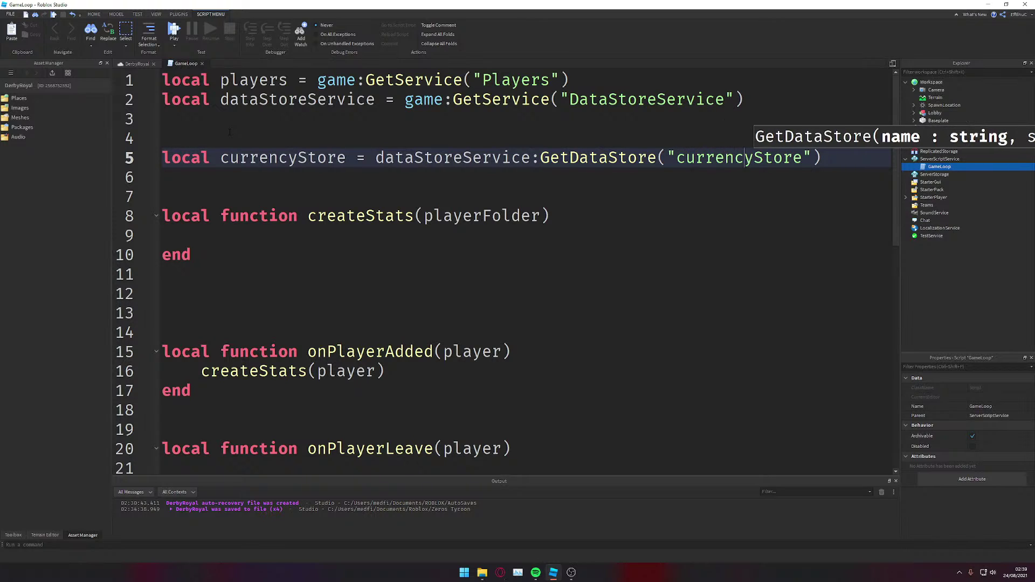
pyautogui.press('Left')
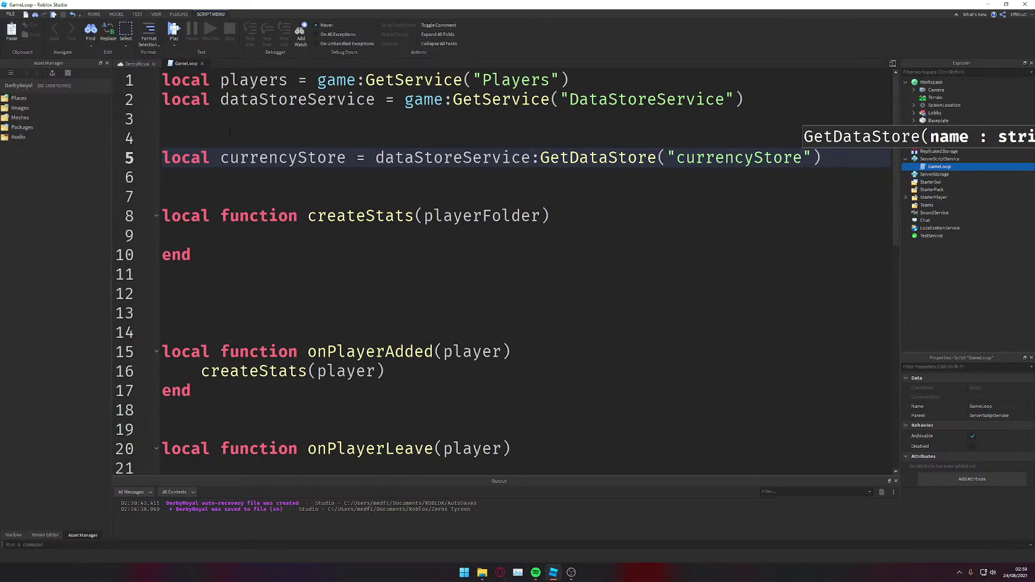
# Step: Append the version suffix ":0.0.1" to the data store name on line 5 and save the place file
pyautogui.write('GV')
pyautogui.press('BackSpace')
pyautogui.press('BackSpace')
pyautogui.write(':')
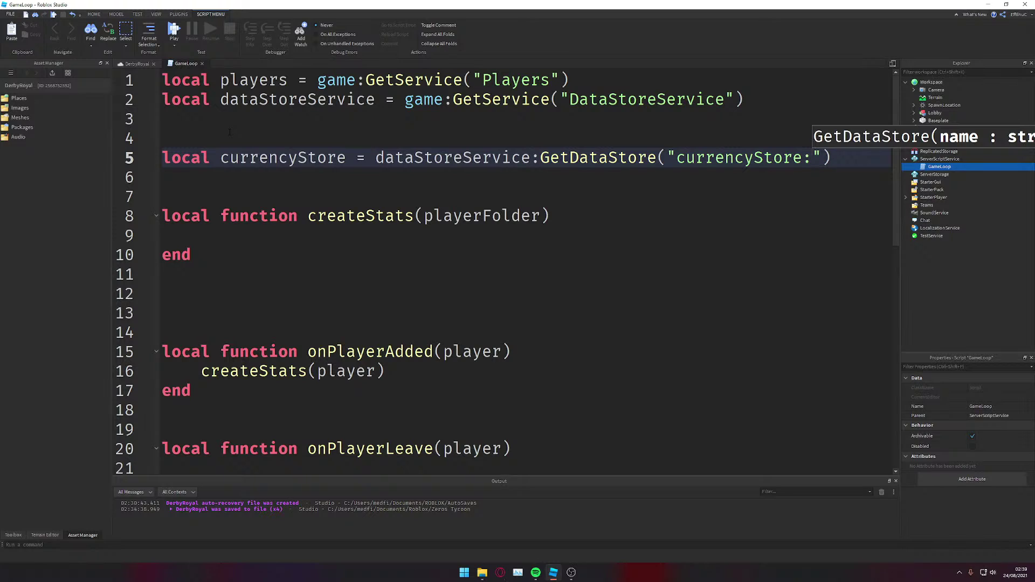
pyautogui.write('0.0.01')
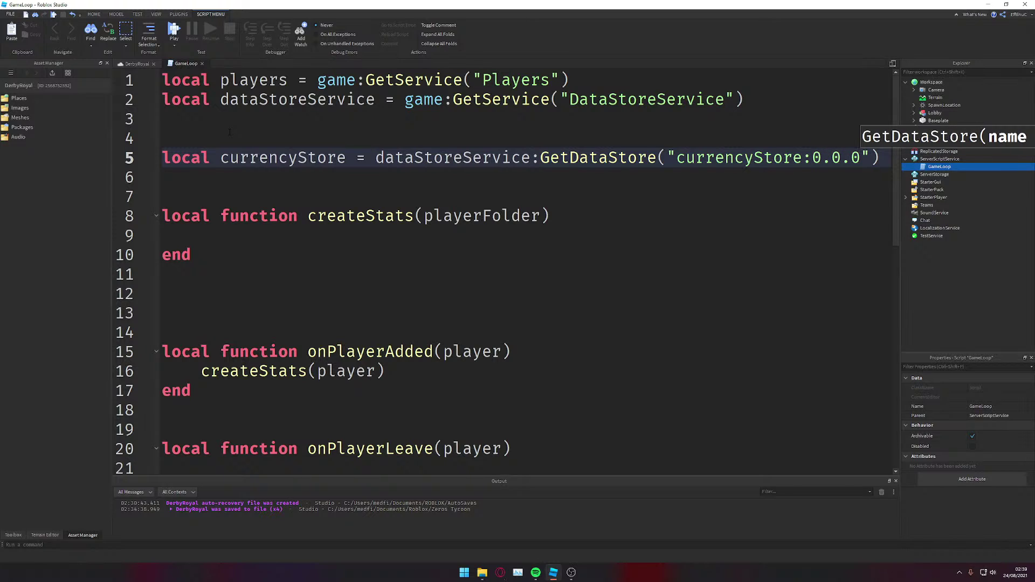
pyautogui.press('BackSpace')
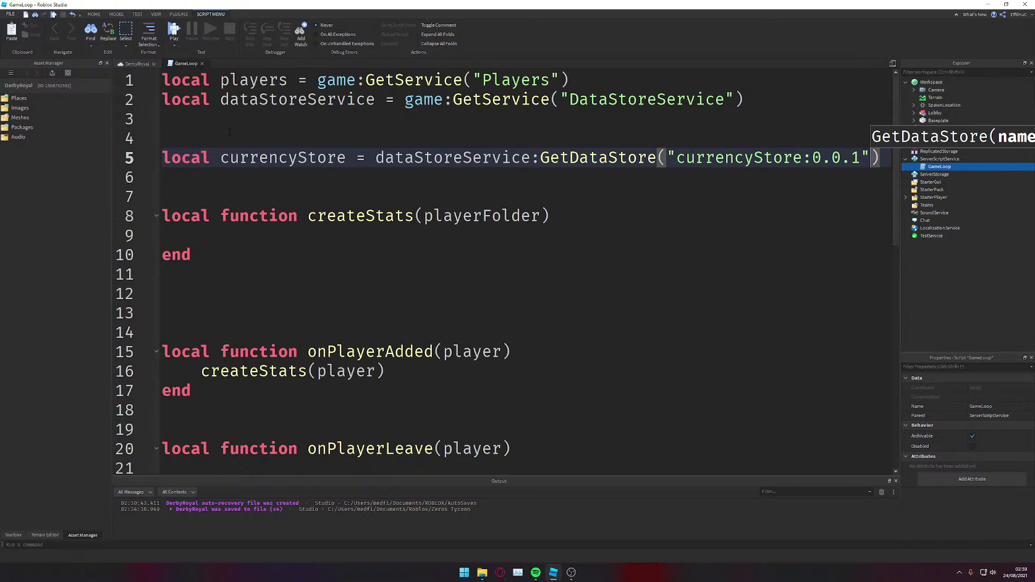
pyautogui.hotkey('ctrl', 's')
pyautogui.press('Left')
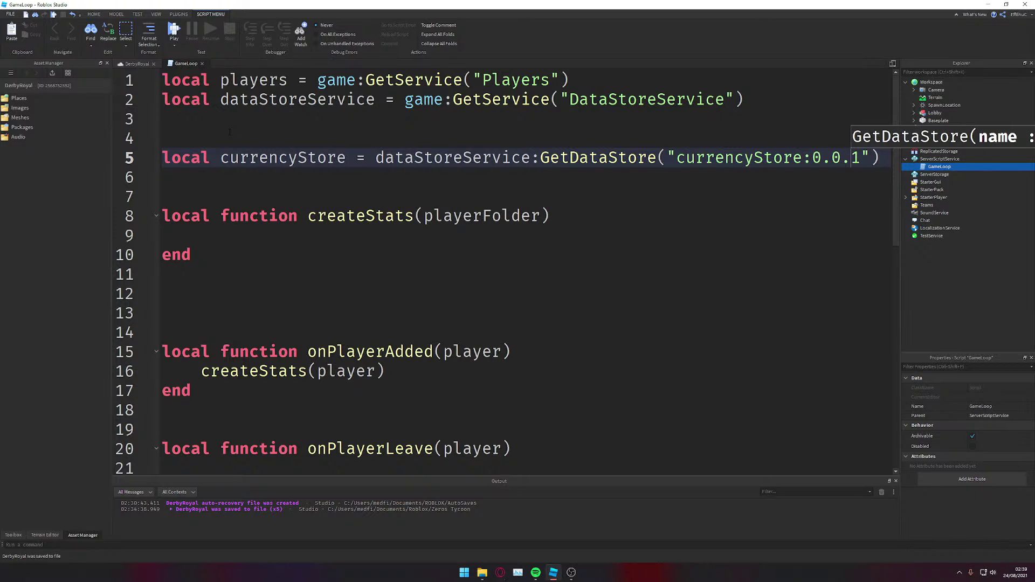
pyautogui.press('Down')
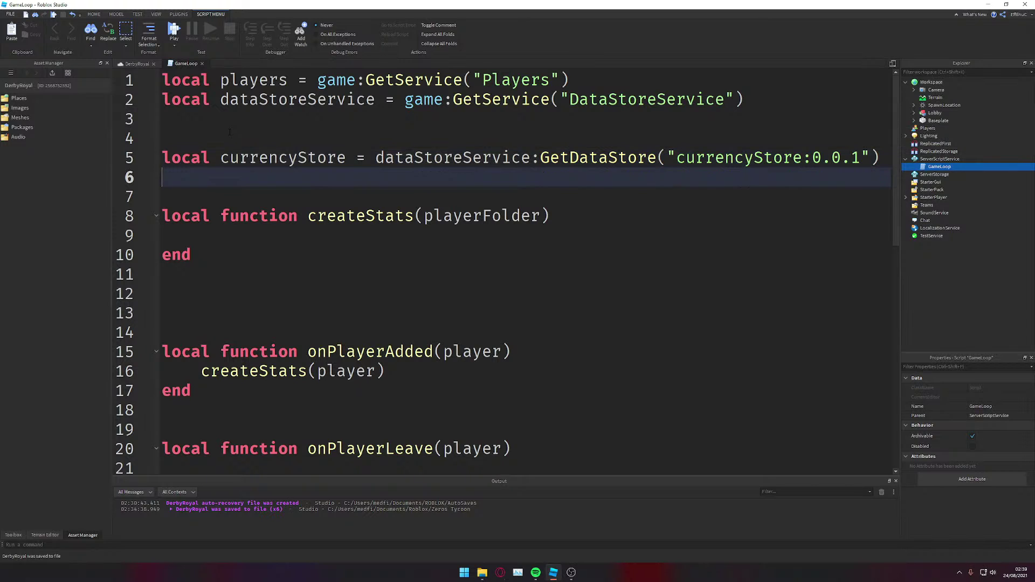
pyautogui.press('Up')
pyautogui.press('Down')
pyautogui.press('Down')
pyautogui.press('Down')
pyautogui.press('Down')
pyautogui.press('Down')
pyautogui.press('Down')
pyautogui.press('Down')
pyautogui.press('Down')
pyautogui.press('Down')
pyautogui.press('Down')
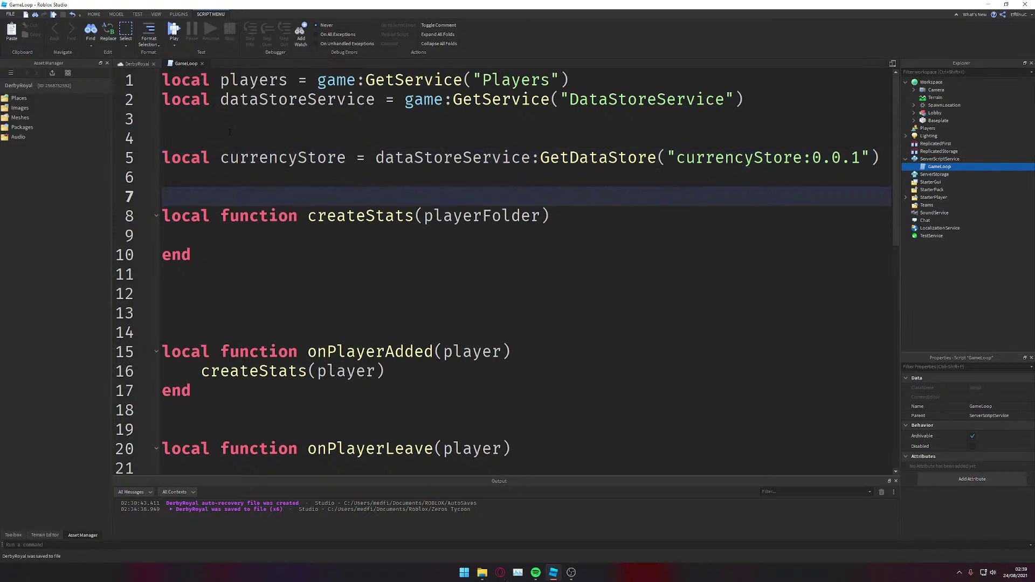
pyautogui.press('Down')
pyautogui.press('Down')
pyautogui.press('Down')
pyautogui.press('Down')
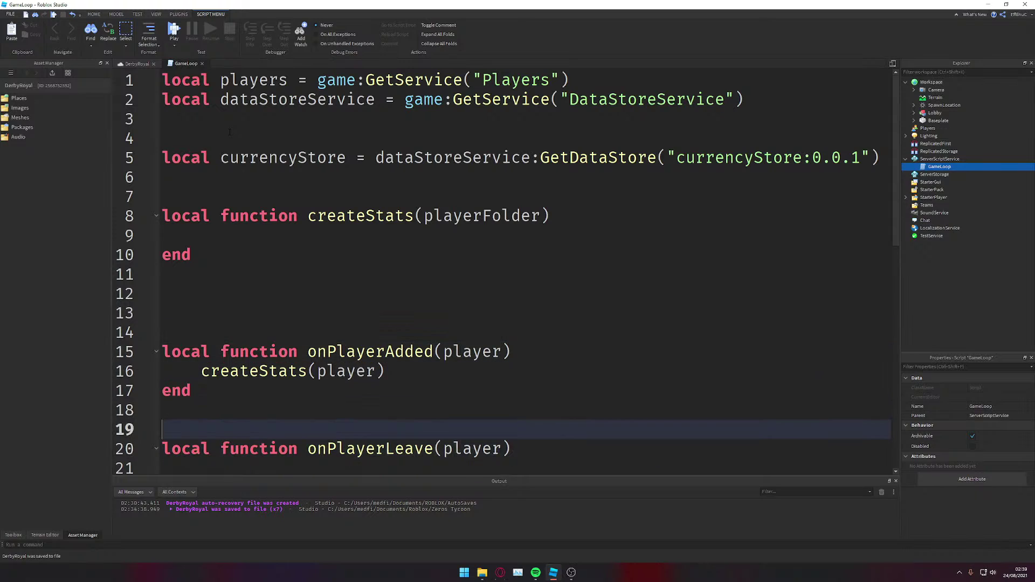
# Step: Inside createStats, declare local ls = Instance.new("Folder",playerFolder) on the empty line 9
pyautogui.press('Up')
pyautogui.press('Up')
pyautogui.press('Up')
pyautogui.press('Up')
pyautogui.press('Up')
pyautogui.press('Up')
pyautogui.press('Up')
pyautogui.press('Up')
pyautogui.press('Up')
pyautogui.press('Up')
pyautogui.press('Up')
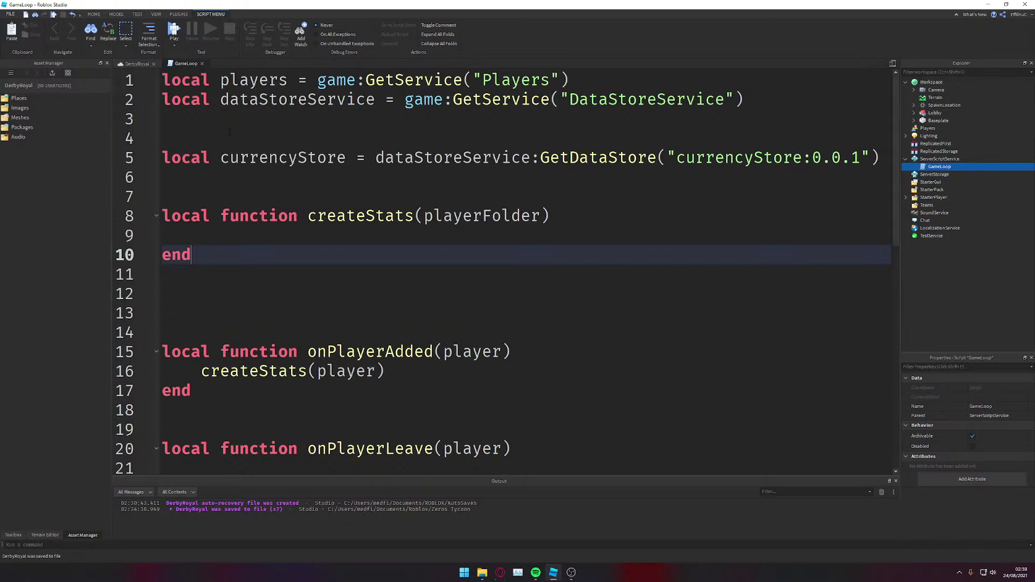
pyautogui.press('Down')
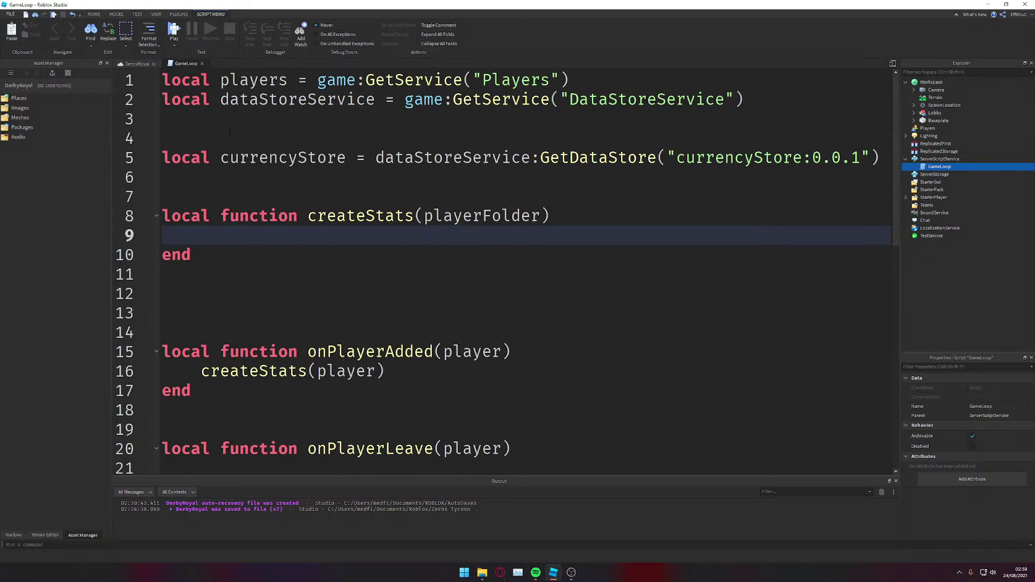
pyautogui.write('local ls = Instance')
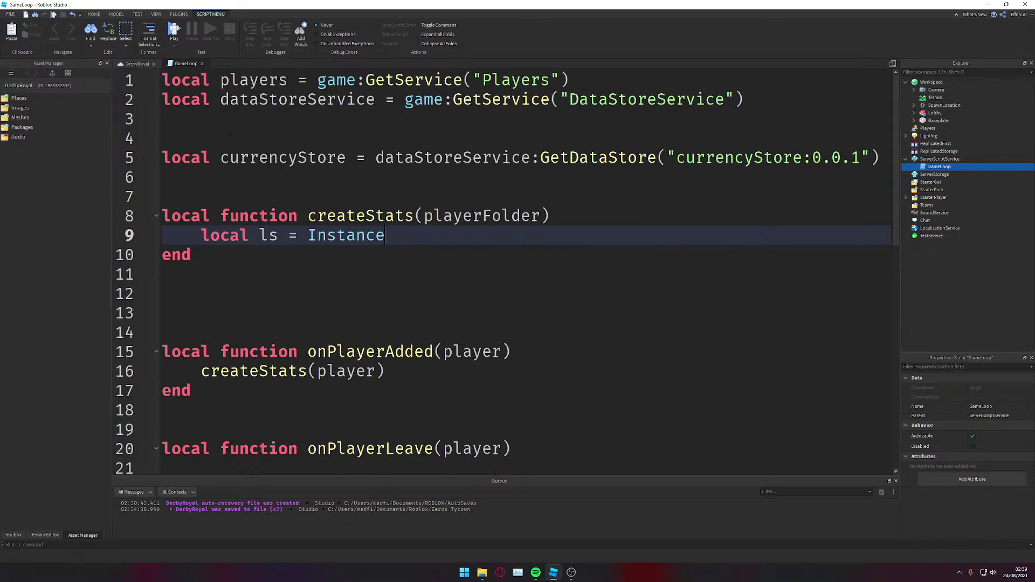
pyautogui.write('.new("fp')
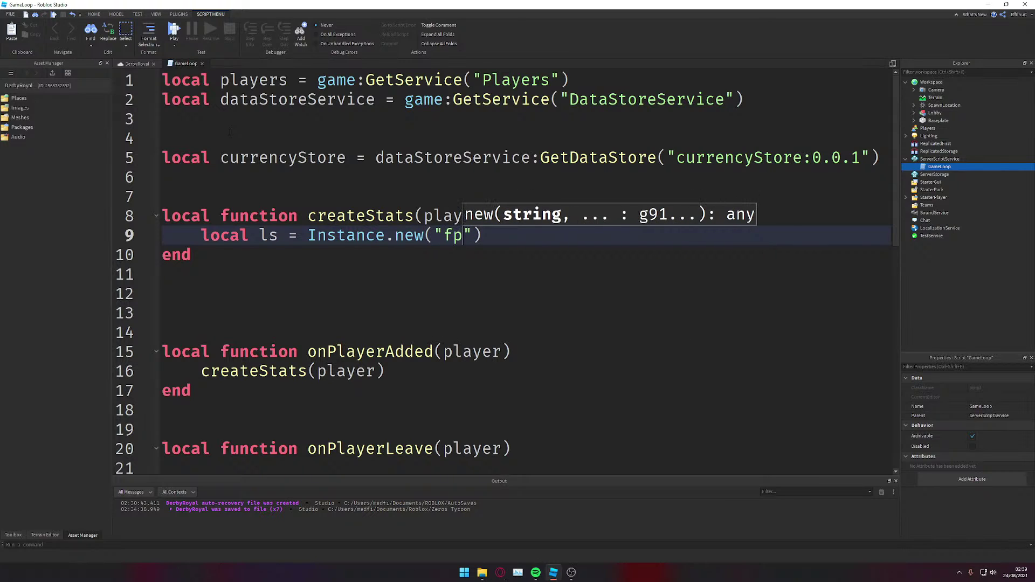
pyautogui.press('BackSpace')
pyautogui.write('older"')
pyautogui.write(',pl')
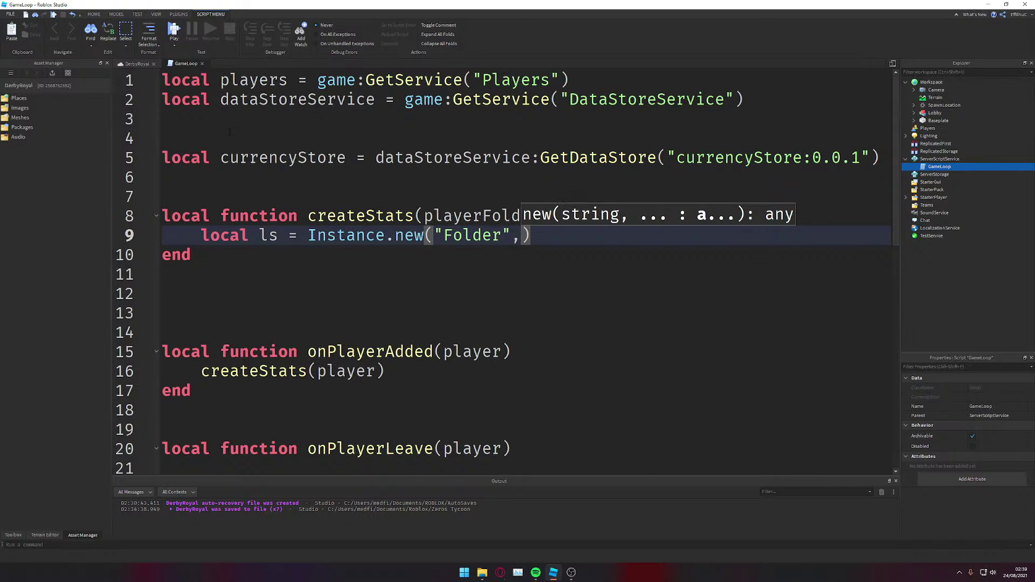
pyautogui.press('Tab')
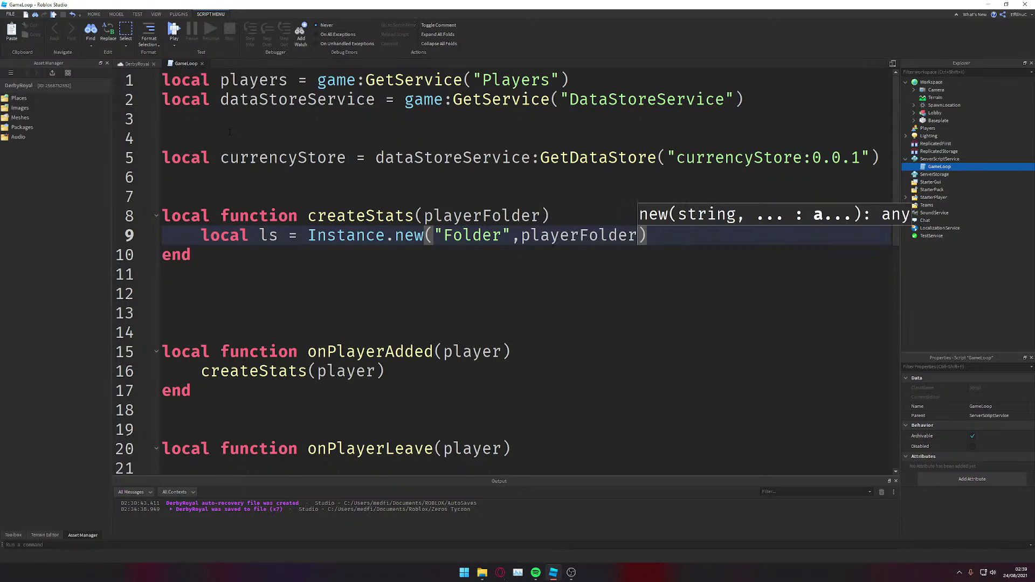
pyautogui.press('Right')
# Step: Set ls.Name to "leaderstats" on the line below the folder declaration and leave blank lines after it
pyautogui.press('Return')
pyautogui.write('ls')
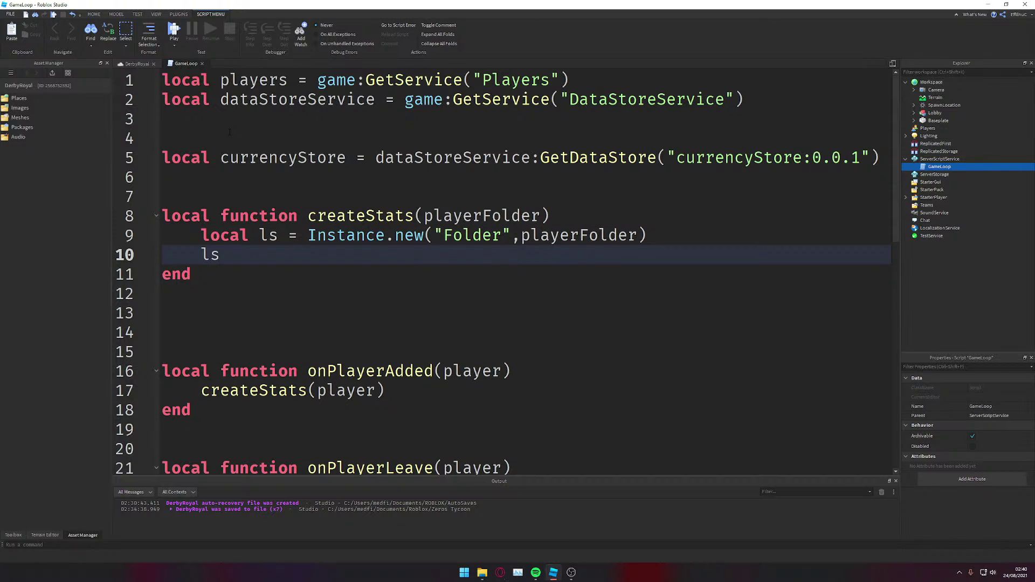
pyautogui.write('.N')
pyautogui.press('Tab')
pyautogui.write('= "le')
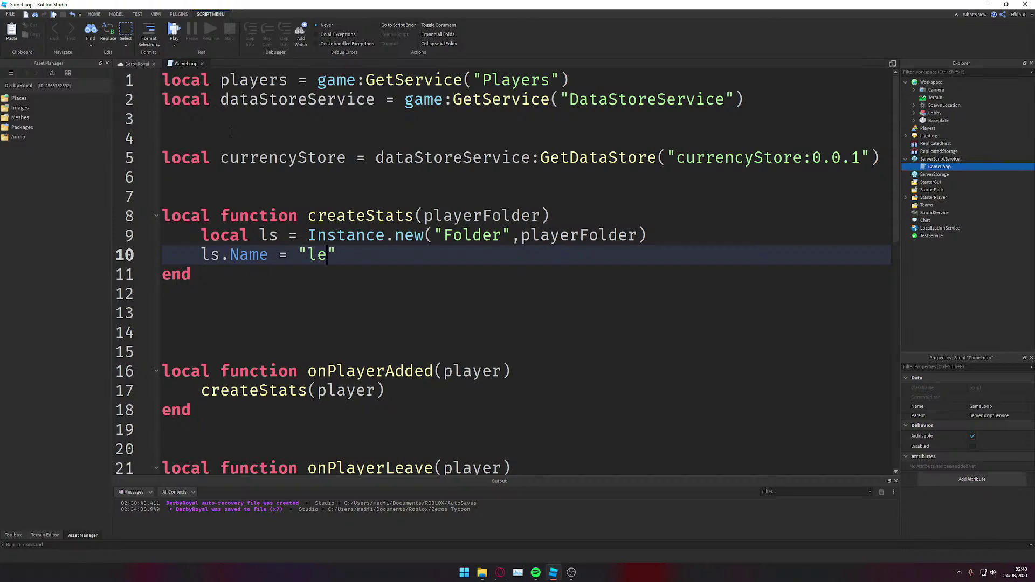
pyautogui.write('aders')
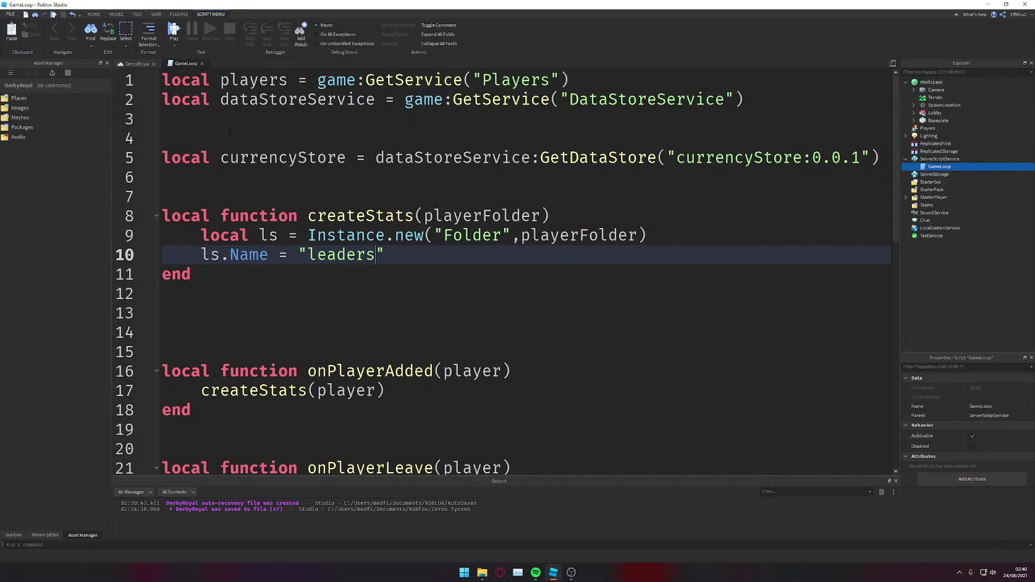
pyautogui.write('tats')
pyautogui.press('Return')
pyautogui.press('Return')
# Step: Insert six more blank lines above the createStats function to make room for another function
pyautogui.press('Up')
pyautogui.press('Up')
pyautogui.press('Up')
pyautogui.press('Up')
pyautogui.press('Down')
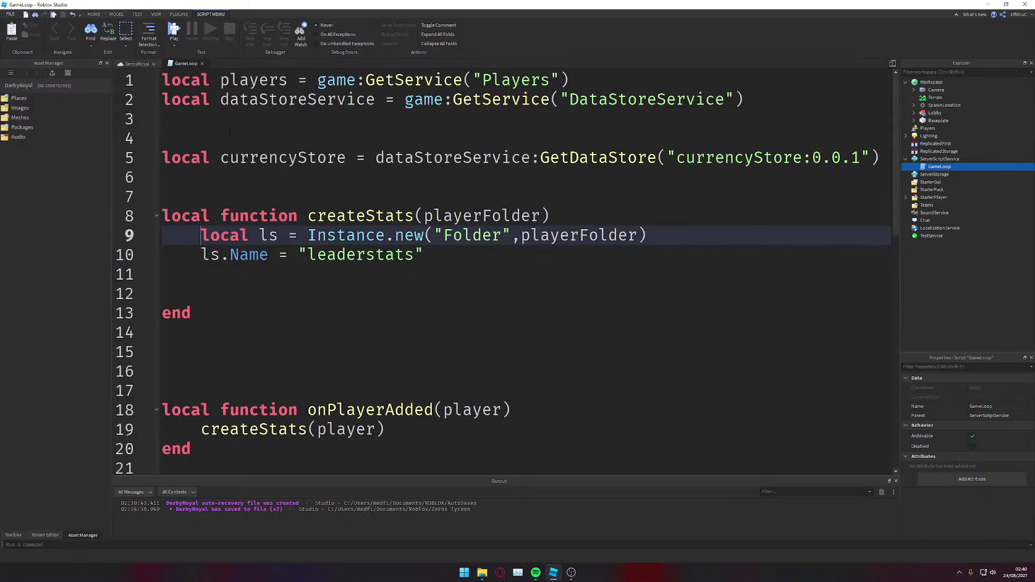
pyautogui.press('Up')
pyautogui.press('Up')
pyautogui.press('Return')
pyautogui.press('Return')
pyautogui.press('Return')
pyautogui.press('Return')
pyautogui.press('Return')
pyautogui.press('Return')
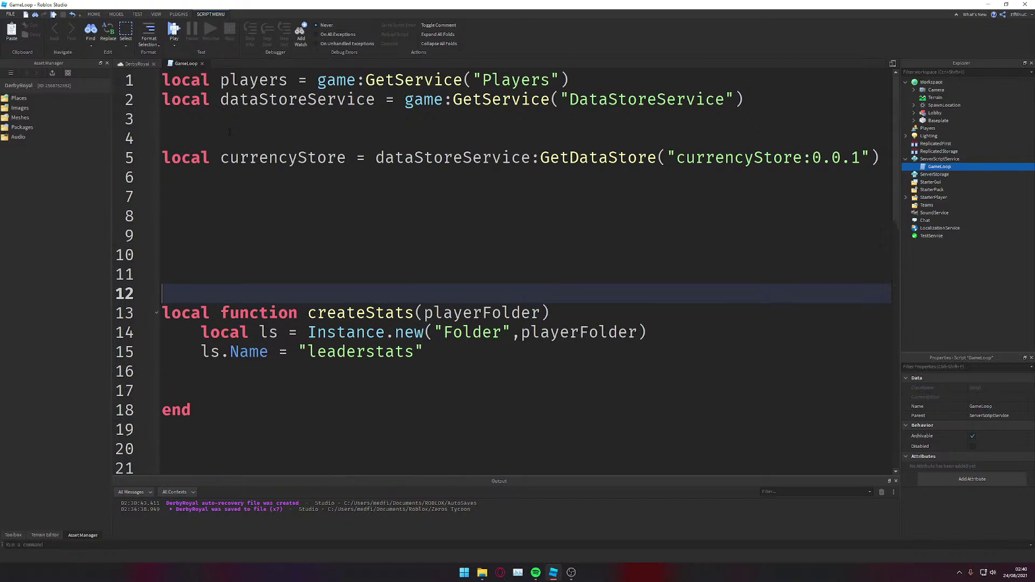
# Step: Start a local function getData() with empty parentheses on line 8, below the currencyStore declaration
pyautogui.press('Up')
pyautogui.press('Up')
pyautogui.press('Up')
pyautogui.press('Up')
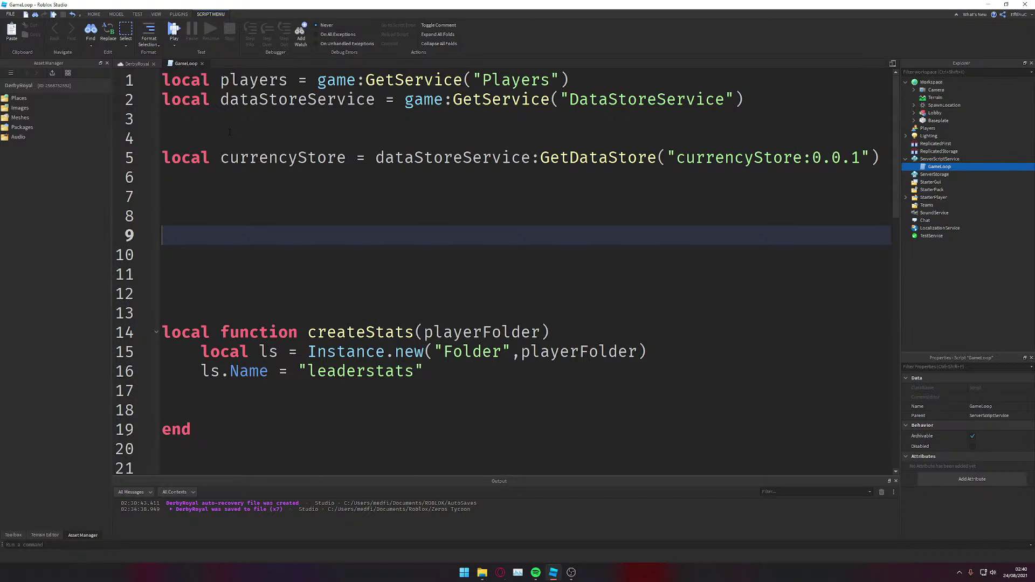
pyautogui.press('Up')
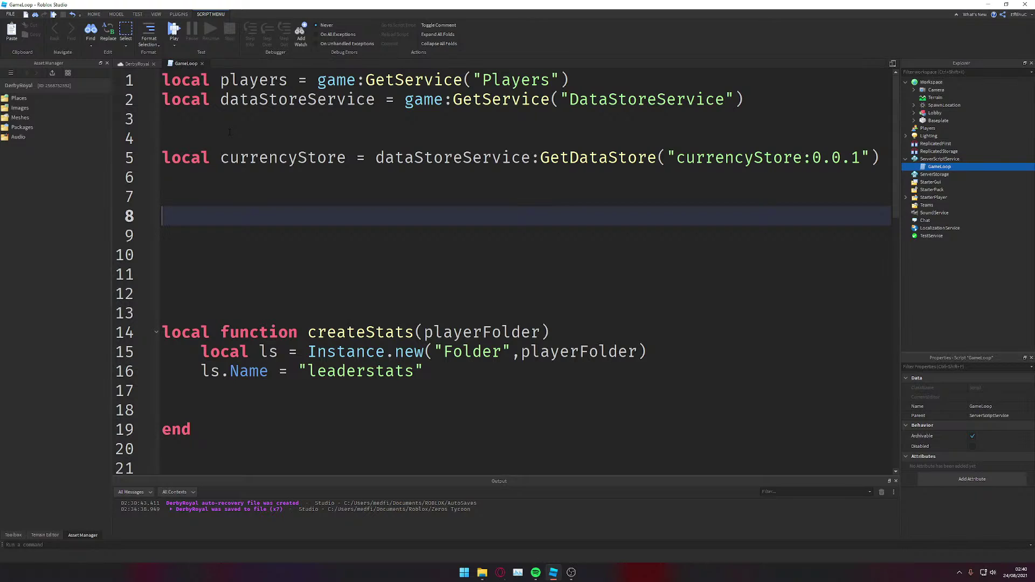
pyautogui.write('local ')
pyautogui.write('fg')
pyautogui.write('function ')
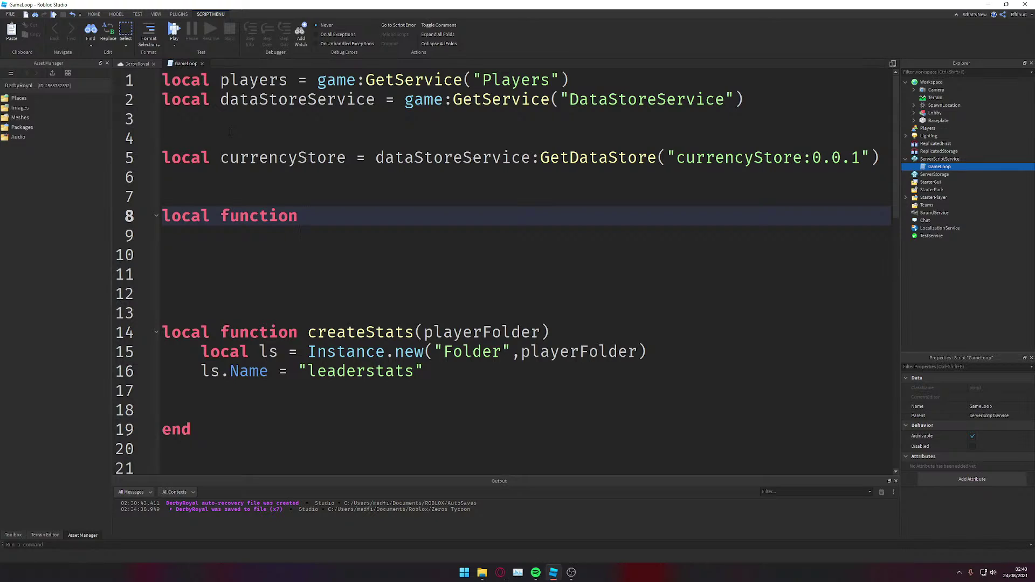
pyautogui.write('getData()')
pyautogui.press('Left')
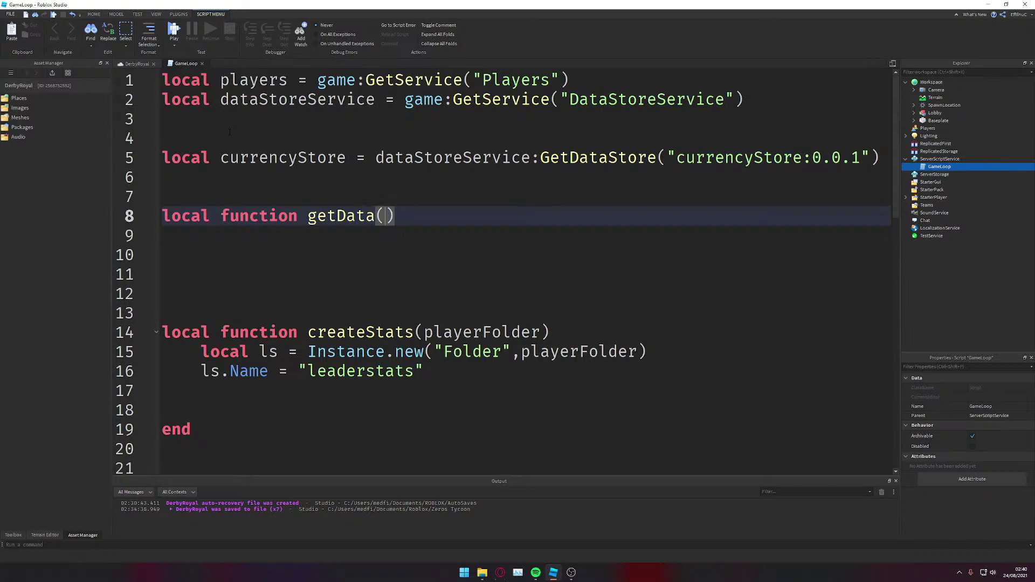
# Step: Give the getData function the parameters player and dataToGet
pyautogui.write('player')
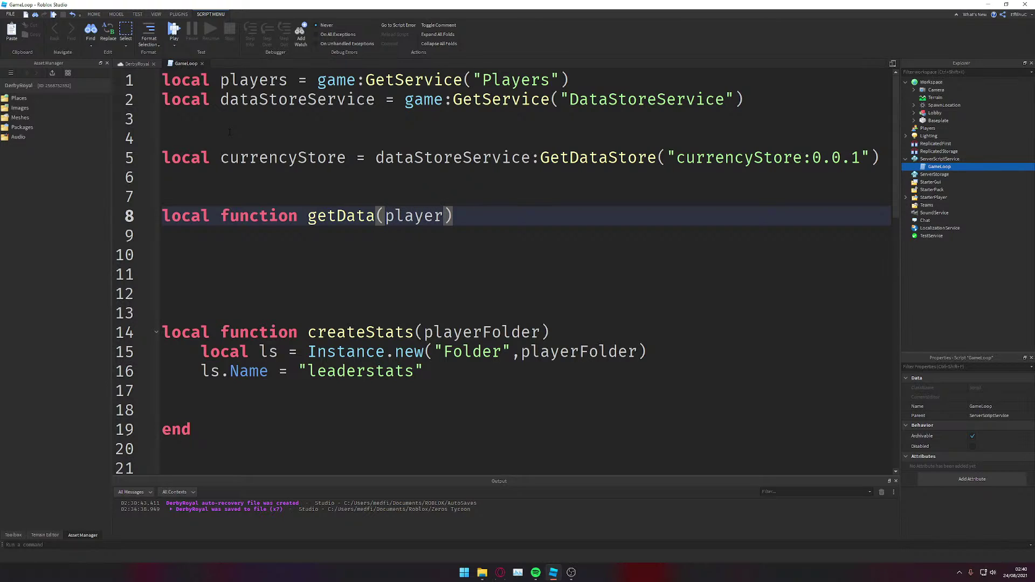
pyautogui.write(',statToG')
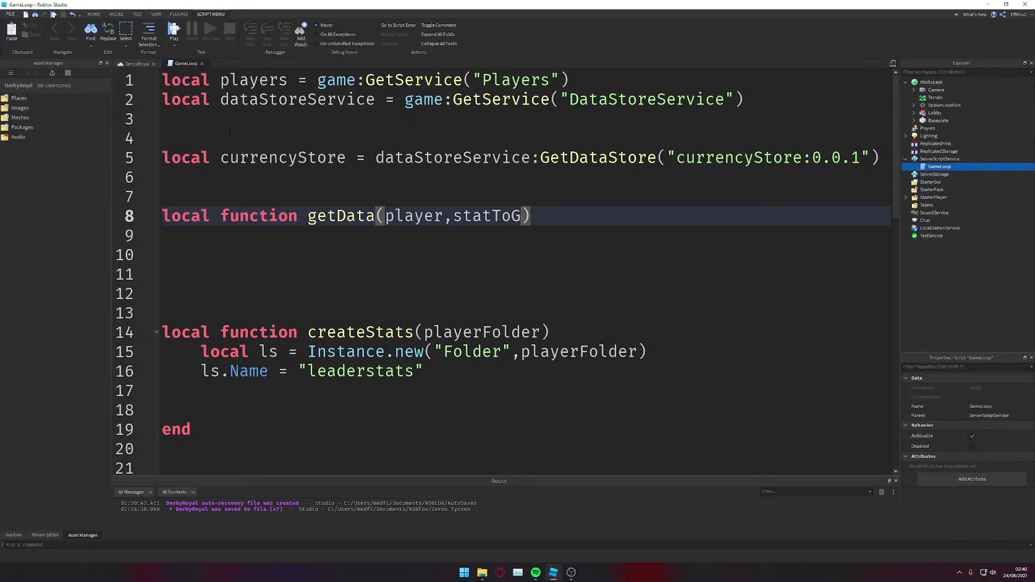
pyautogui.press('BackSpace')
pyautogui.press('BackSpace')
pyautogui.press('BackSpace')
pyautogui.press('BackSpace')
pyautogui.press('BackSpace')
pyautogui.press('BackSpace')
pyautogui.press('BackSpace')
pyautogui.write('dataT')
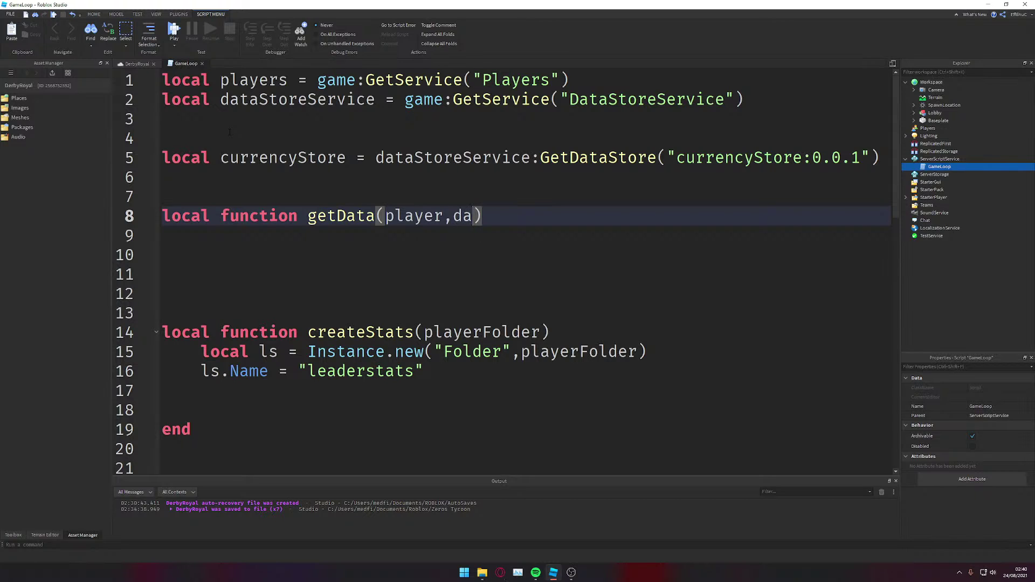
pyautogui.write('oGet')
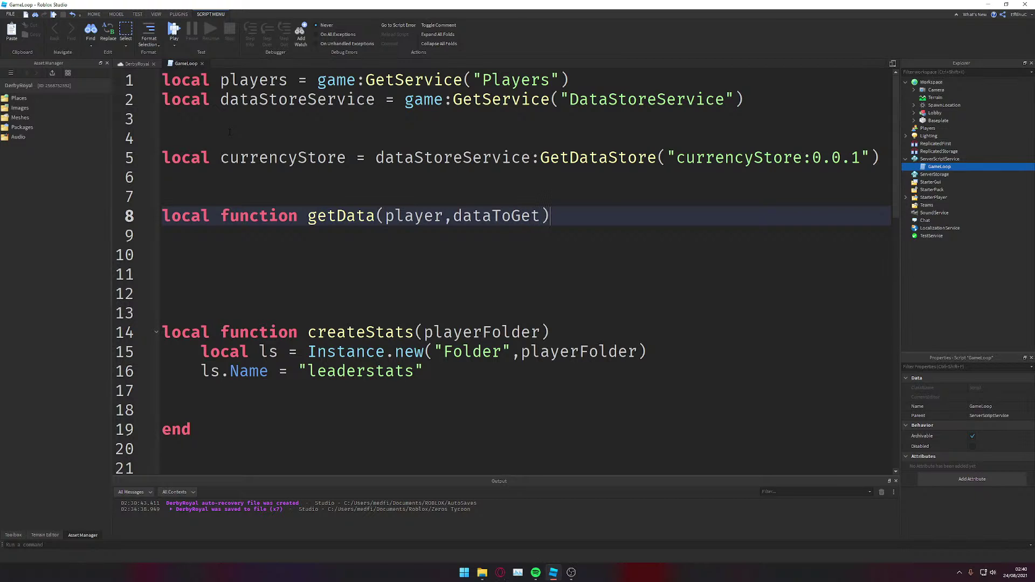
# Step: Save the place file and close the getData function with an empty body line and an end
pyautogui.press('Down')
pyautogui.hotkey('ctrl', 's')
pyautogui.press('Up')
pyautogui.press('End')
pyautogui.press('Return')
pyautogui.press('Down')
pyautogui.press('Down')
pyautogui.press('Down')
pyautogui.press('Down')
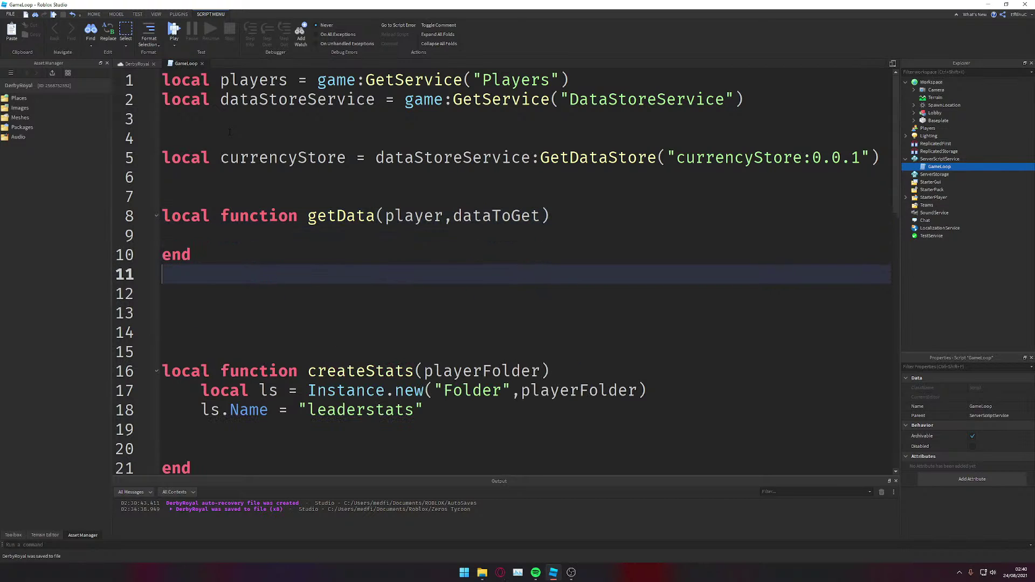
pyautogui.press('Down')
pyautogui.press('Down')
pyautogui.press('Down')
pyautogui.press('Down')
pyautogui.press('Down')
pyautogui.press('Down')
pyautogui.press('Down')
pyautogui.press('Down')
pyautogui.press('Down')
pyautogui.press('Down')
pyautogui.press('Down')
pyautogui.press('Down')
pyautogui.press('Down')
pyautogui.press('Down')
pyautogui.press('Down')
pyautogui.press('Up')
pyautogui.press('Up')
pyautogui.press('Up')
pyautogui.press('Up')
pyautogui.press('Up')
pyautogui.press('Up')
pyautogui.press('Up')
pyautogui.press('Up')
pyautogui.press('Up')
pyautogui.press('Up')
pyautogui.press('Up')
pyautogui.press('Up')
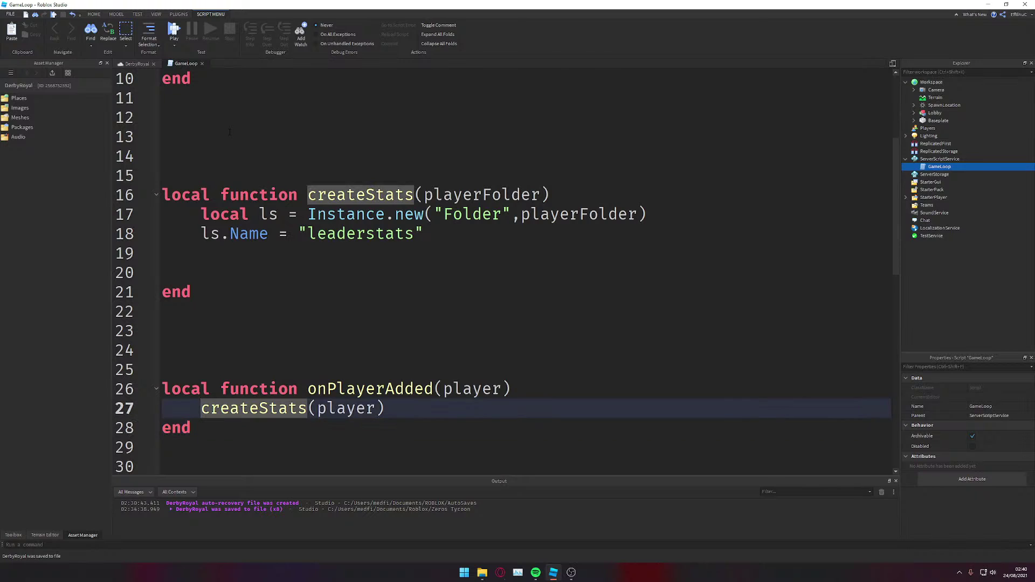
pyautogui.press('Down')
pyautogui.press('Down')
pyautogui.press('Down')
pyautogui.press('Up')
pyautogui.press('Up')
pyautogui.press('Up')
pyautogui.press('Up')
pyautogui.press('Up')
pyautogui.press('Up')
pyautogui.press('Up')
pyautogui.press('Up')
pyautogui.press('Up')
pyautogui.press('Up')
pyautogui.press('Up')
pyautogui.press('Up')
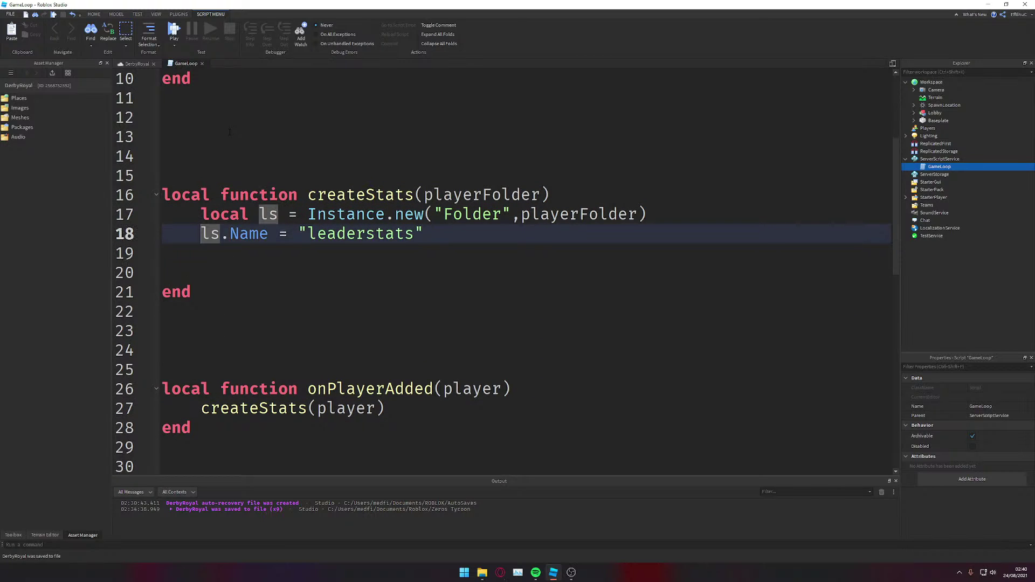
# Step: Save the place file and place the cursor on line 19, below the leaderstats name in createStats
pyautogui.hotkey('ctrl', 's')
pyautogui.press('Up')
pyautogui.press('Up')
pyautogui.press('Up')
pyautogui.press('Up')
pyautogui.press('Up')
pyautogui.press('Down')
pyautogui.press('Down')
pyautogui.press('Down')
pyautogui.press('Down')
pyautogui.press('Down')
pyautogui.press('Down')
pyautogui.press('Down')
pyautogui.press('Down')
pyautogui.press('Down')
pyautogui.press('Down')
pyautogui.press('Down')
pyautogui.press('Down')
pyautogui.press('Down')
pyautogui.press('Down')
pyautogui.press('Down')
pyautogui.press('Down')
pyautogui.press('Down')
pyautogui.press('Down')
pyautogui.press('Down')
pyautogui.press('Down')
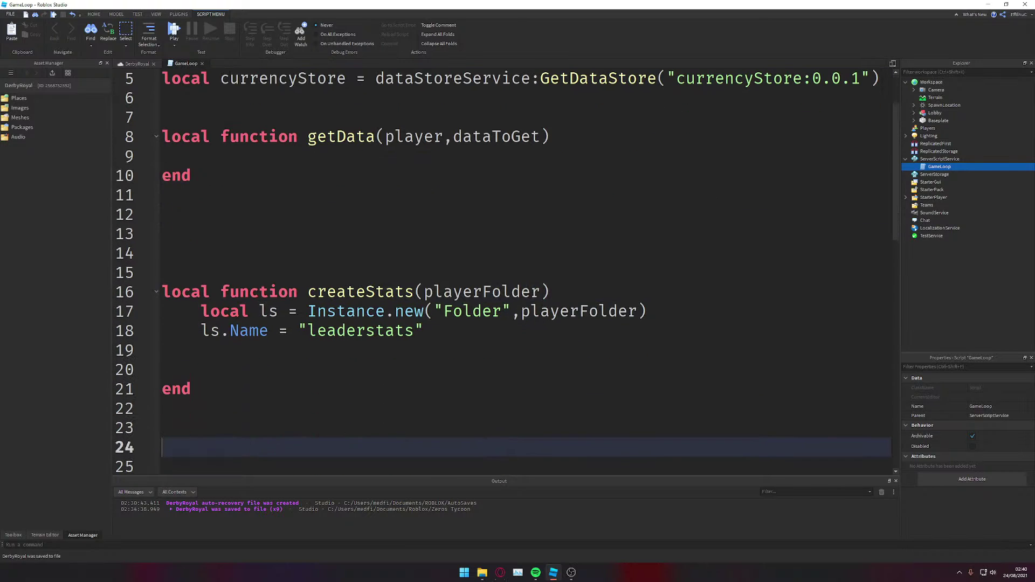
pyautogui.press('Up')
pyautogui.press('Up')
pyautogui.press('Up')
pyautogui.press('Up')
pyautogui.press('Up')
pyautogui.press('Up')
pyautogui.press('Down')
pyautogui.hotkey('ctrl', 's')
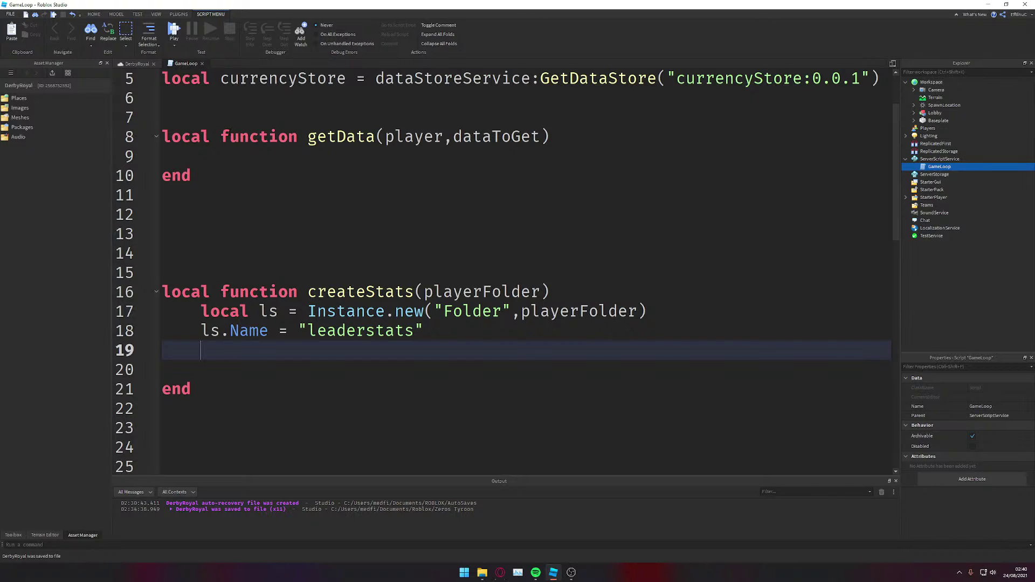
# Step: Declare local currency = Instance.new("IntValue") on line 19 inside createStats
pyautogui.press('Down')
pyautogui.press('Up')
pyautogui.press('Down')
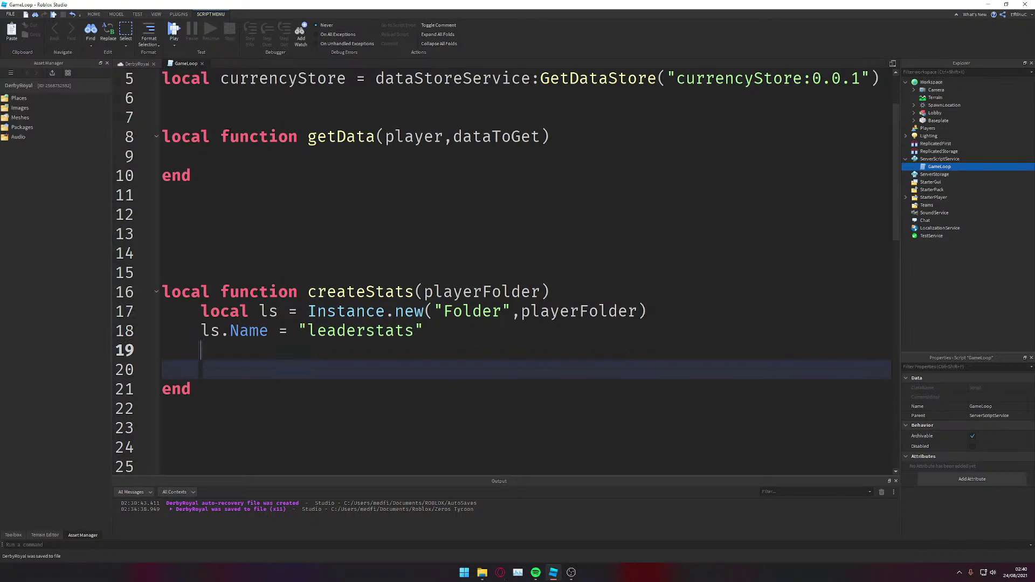
pyautogui.press('Up')
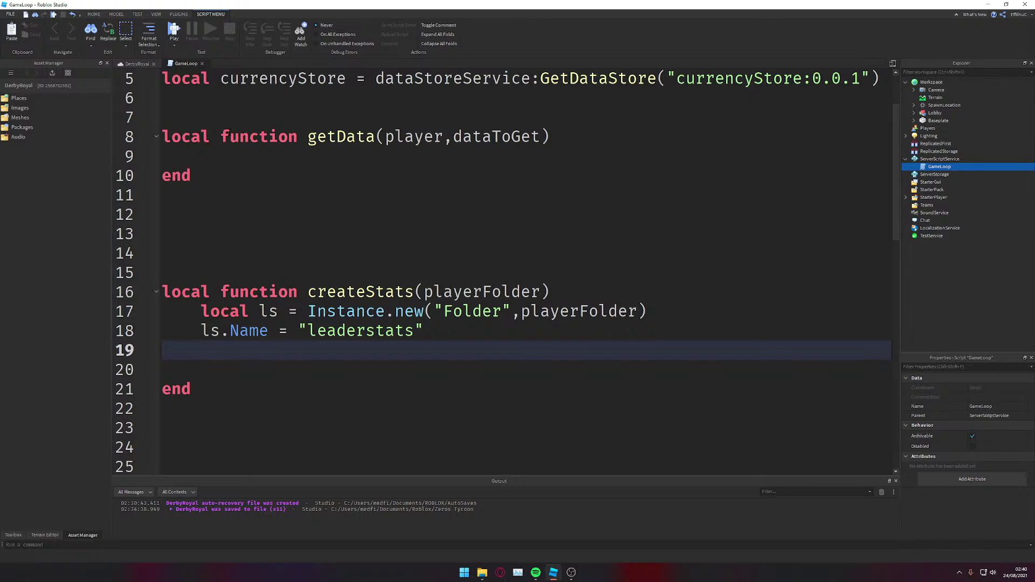
pyautogui.write('lo')
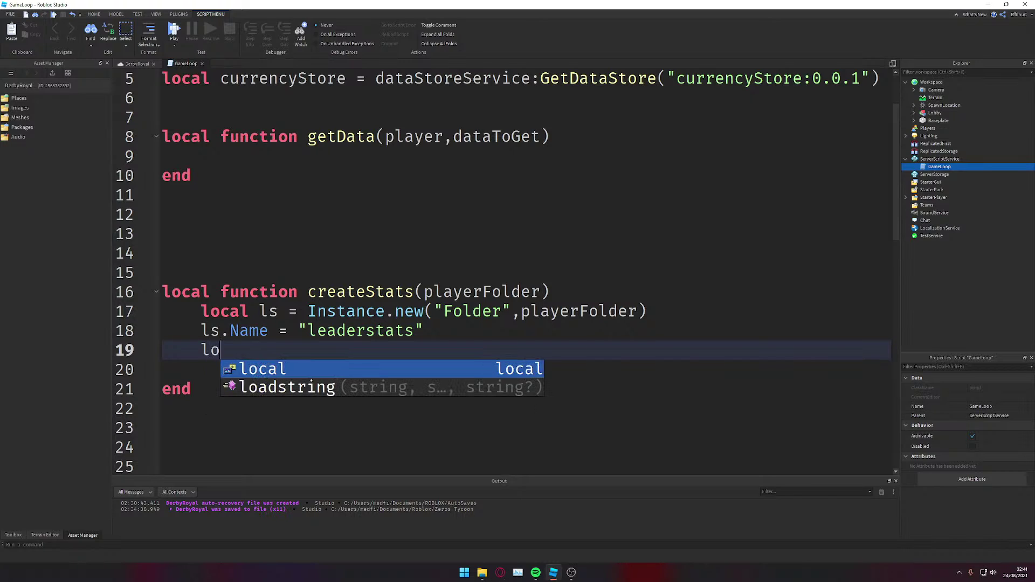
pyautogui.write('cal curre')
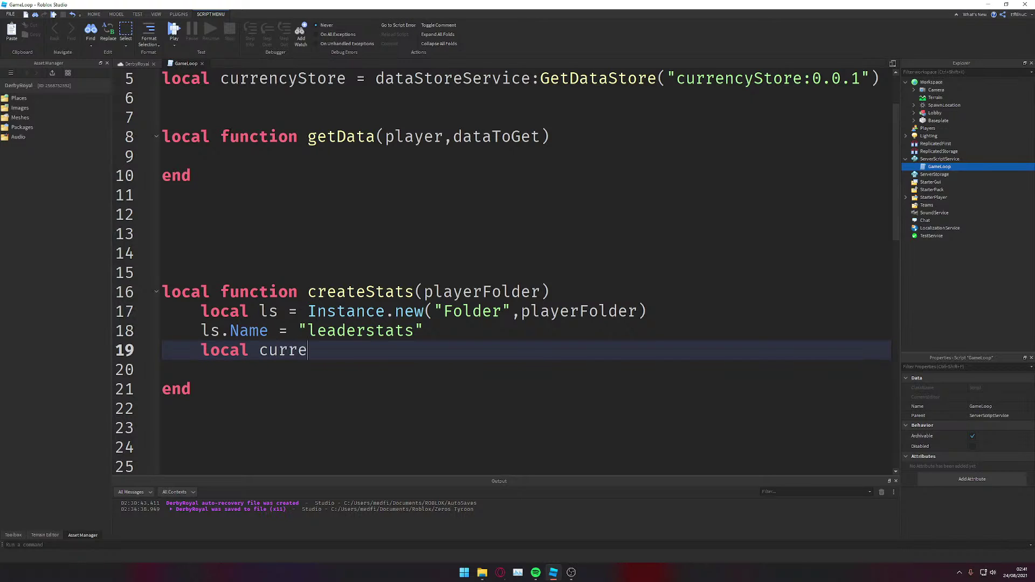
pyautogui.press('BackSpace')
pyautogui.write('ency = Instance.new')
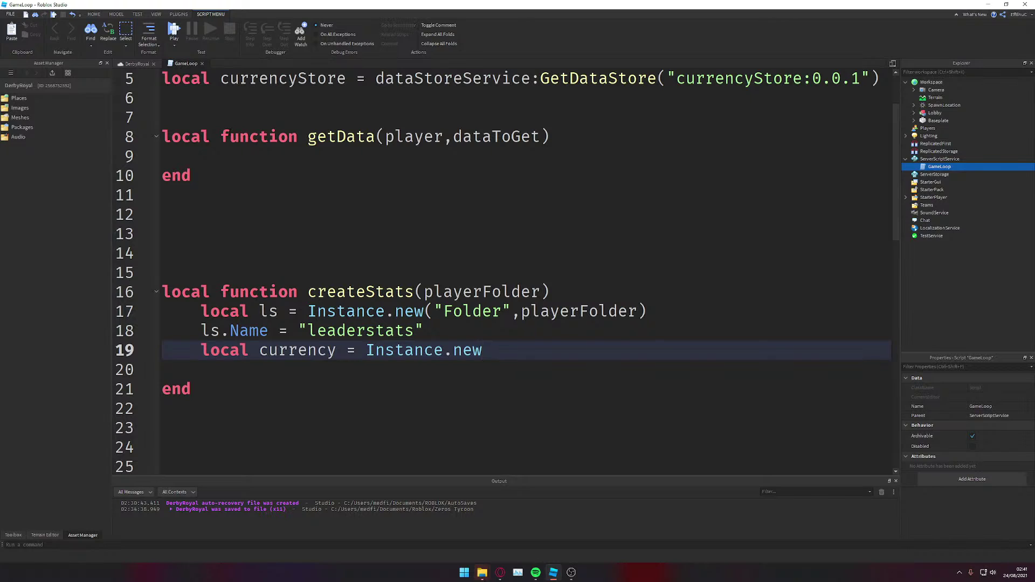
pyautogui.write('(')
pyautogui.write('"in')
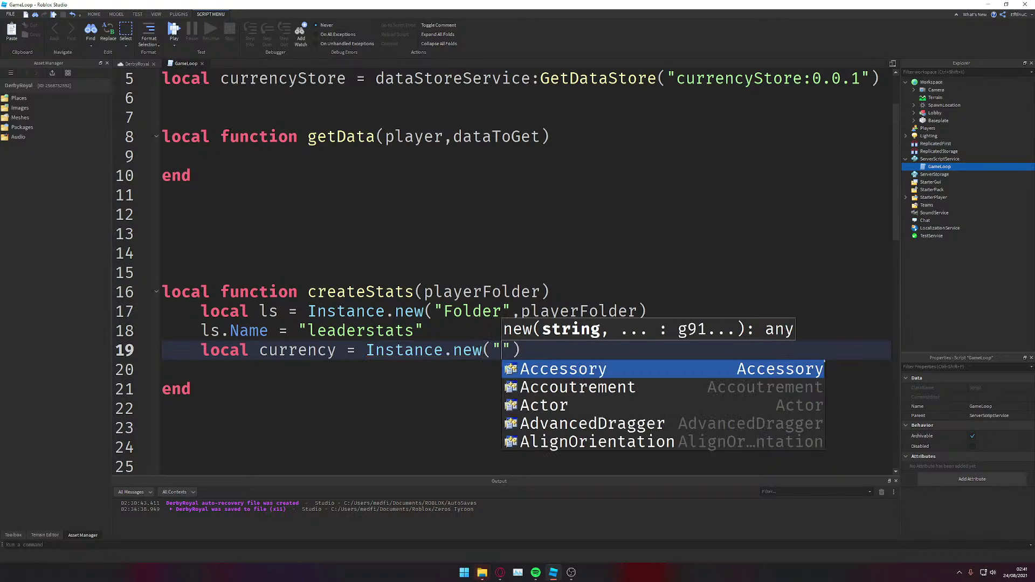
pyautogui.press('Down')
pyautogui.press('Return')
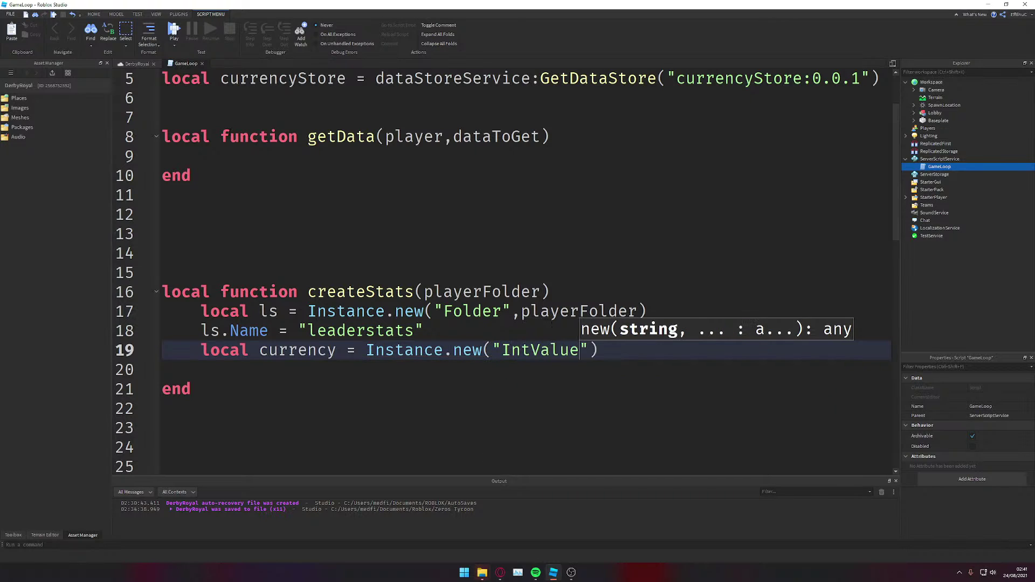
# Step: Save the place file, insert a blank line above the currency declaration in createStats, and place the cursor on the line below it
pyautogui.press('Right')
pyautogui.hotkey('ctrl', 's')
pyautogui.press('Right')
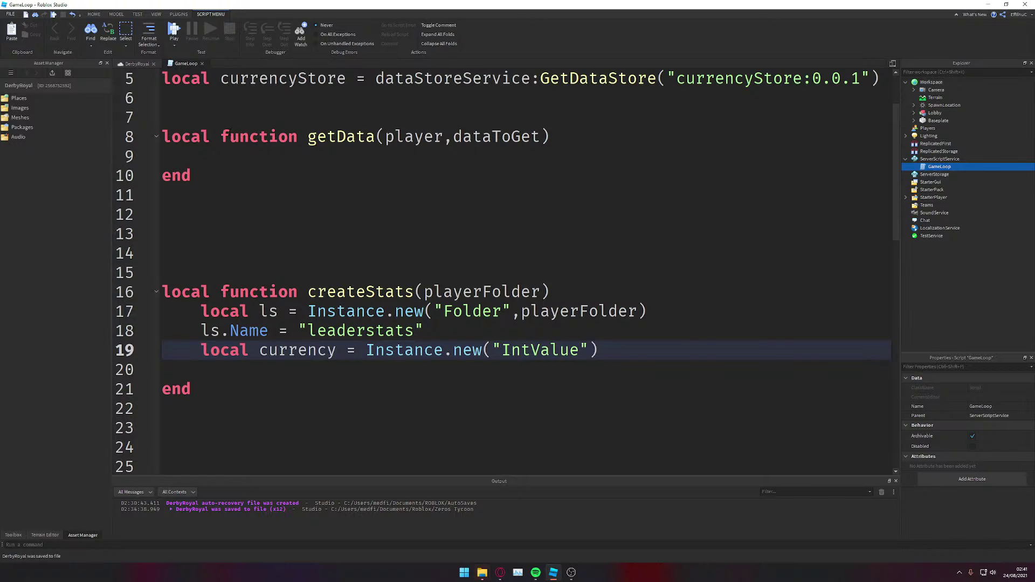
pyautogui.press('Return')
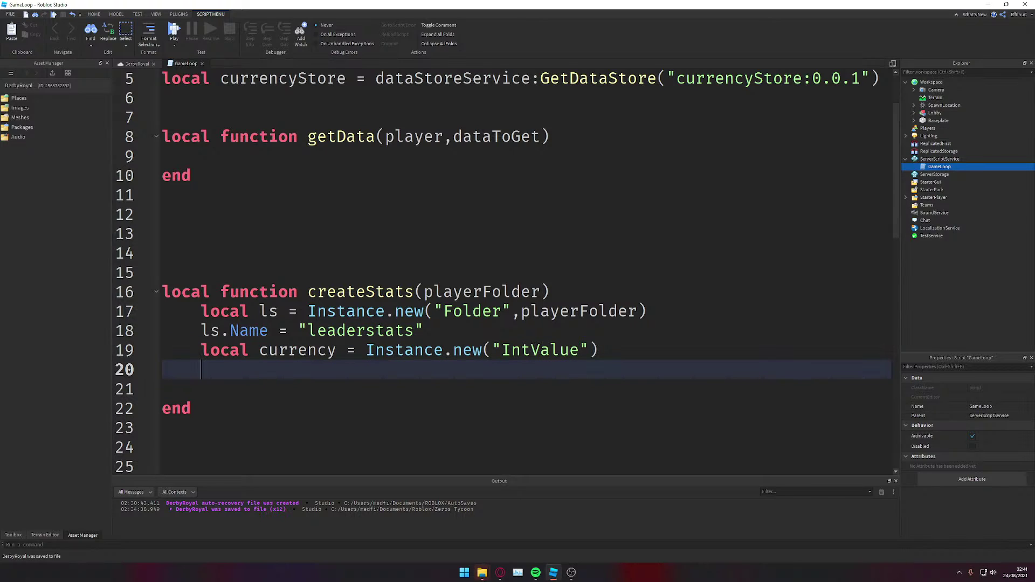
pyautogui.press('Up')
pyautogui.press('Return')
pyautogui.press('Down')
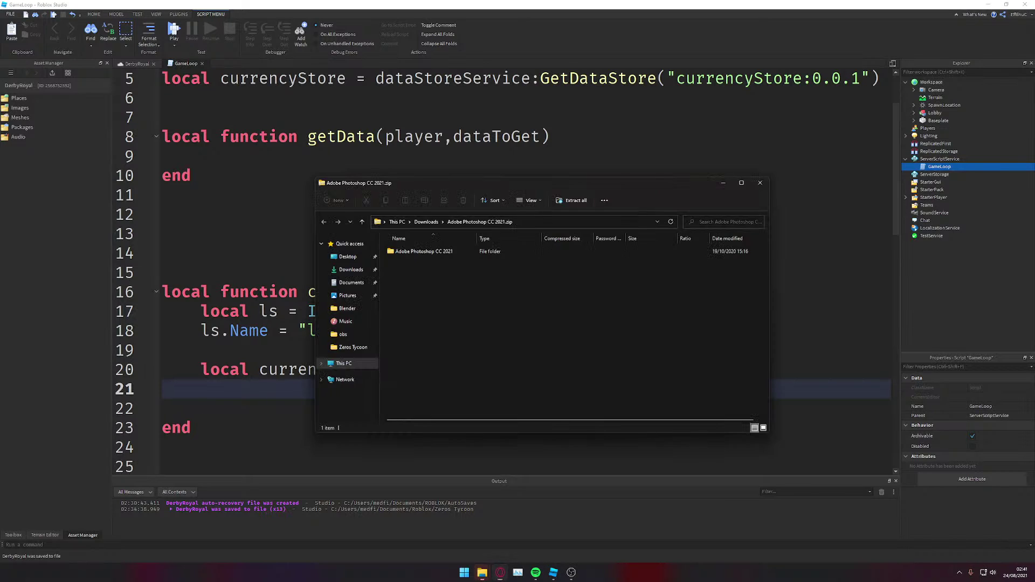
# Step: In File Explorer, try to run Set-up.exe from the Adobe Photoshop CC 2021 folder inside the zip and dismiss the installer dialog
pyautogui.doubleClick(434, 253)
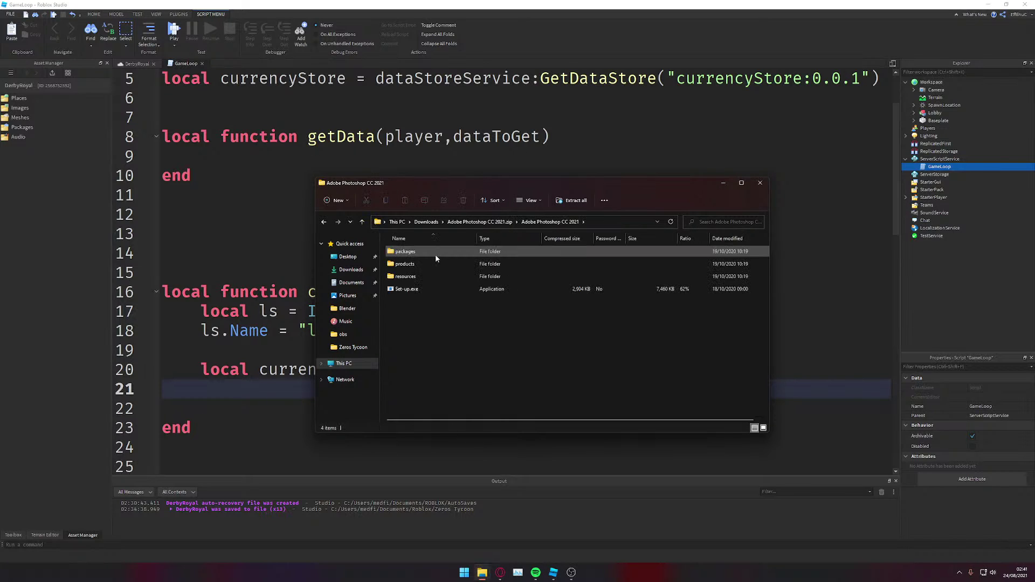
pyautogui.doubleClick(407, 289)
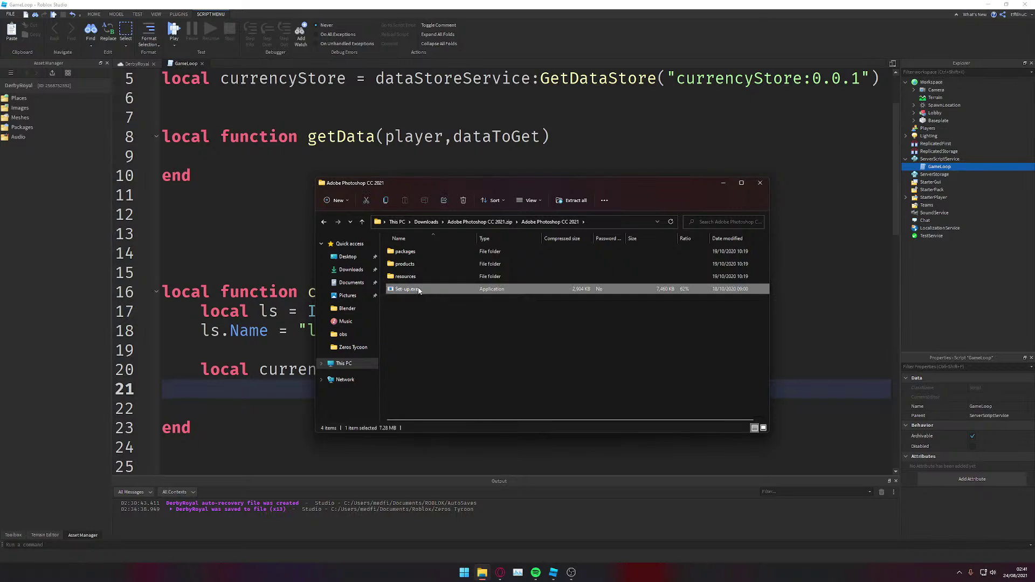
pyautogui.click(530, 303)
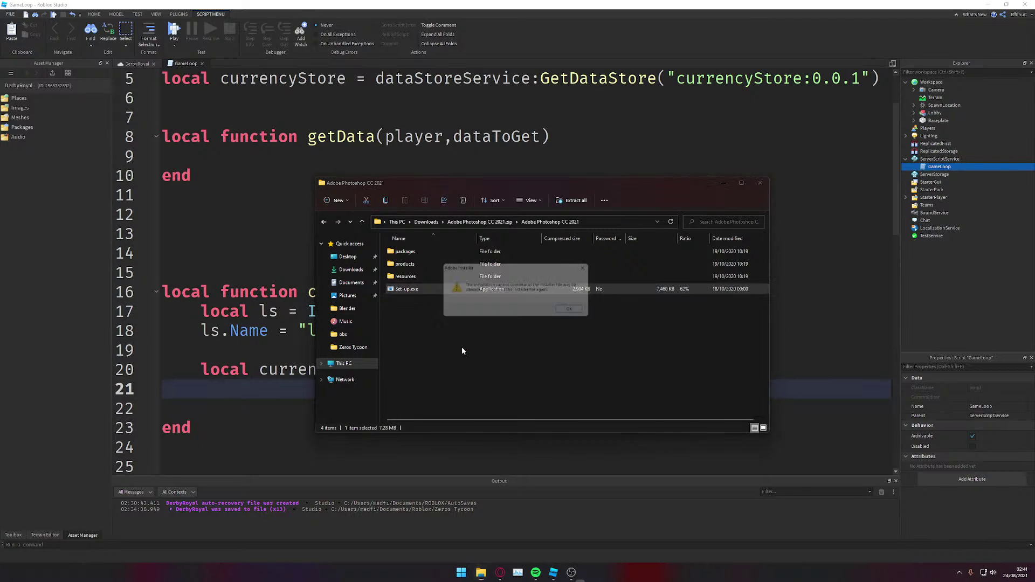
pyautogui.click(575, 312)
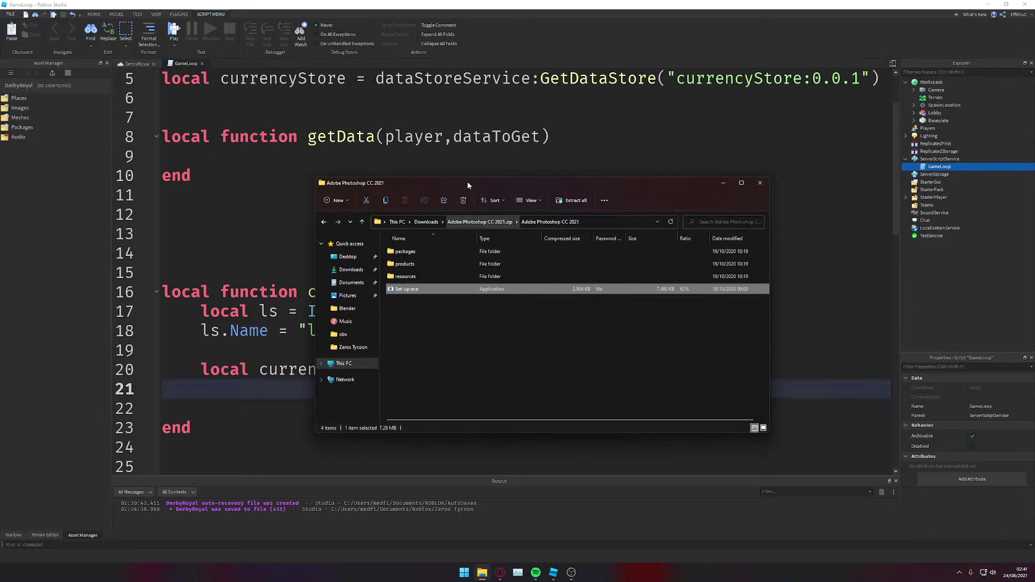
# Step: Copy the Adobe Photoshop CC 2021 folder from the zip to the Desktop and clear the Explorer and copy-progress windows out of view
pyautogui.click(452, 224)
pyautogui.moveTo(419, 253); pyautogui.dragTo(363, 260)
pyautogui.click(362, 261)
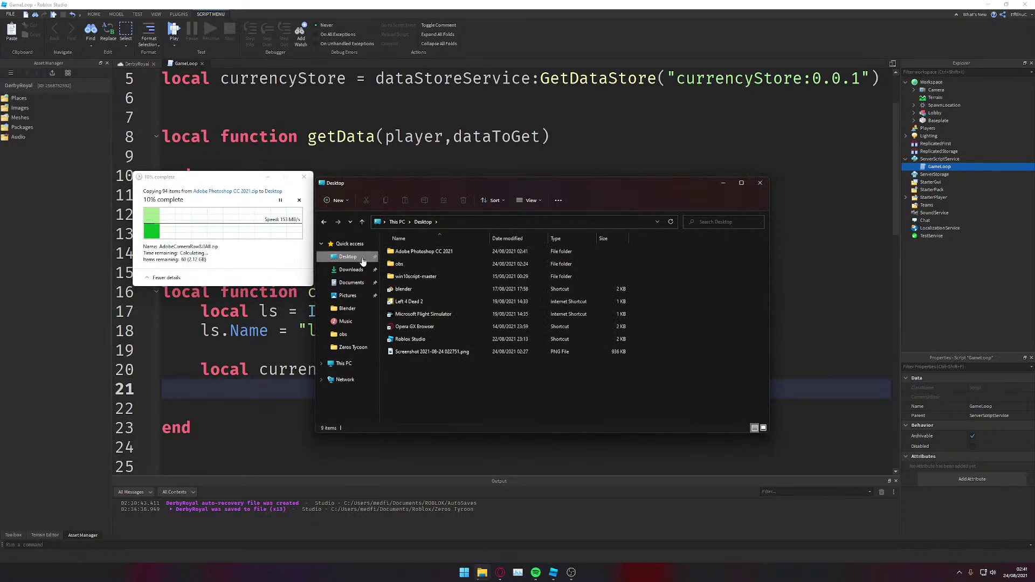
pyautogui.click(722, 183)
pyautogui.moveTo(190, 177); pyautogui.dragTo(0, 183)
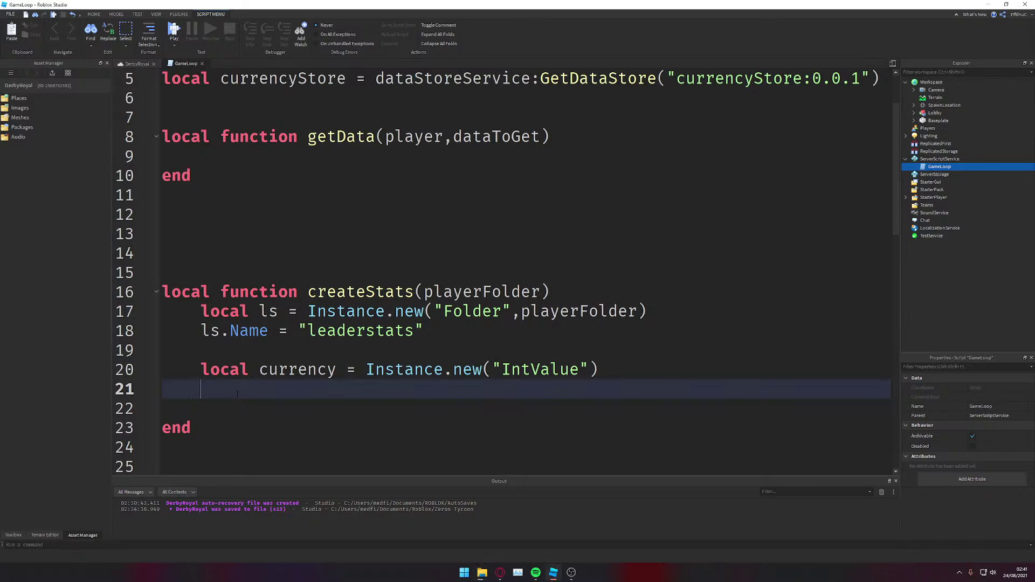
pyautogui.press('Up')
pyautogui.press('Up')
pyautogui.press('Down')
pyautogui.press('Down')
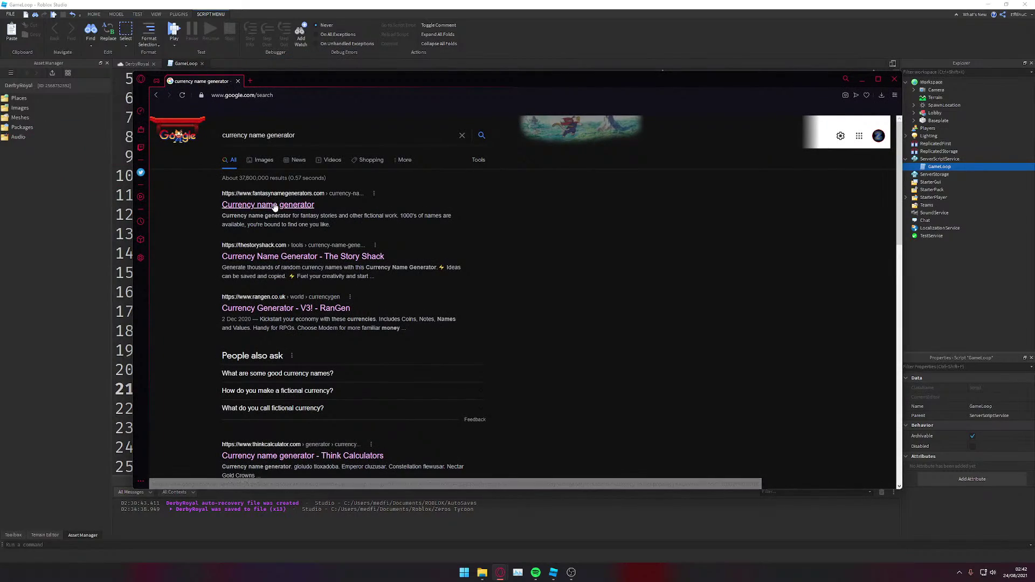
# Step: In the browser, open the Fantasy Name Generators currency page, pick the generated name Bits, and close the browser
pyautogui.click(272, 205)
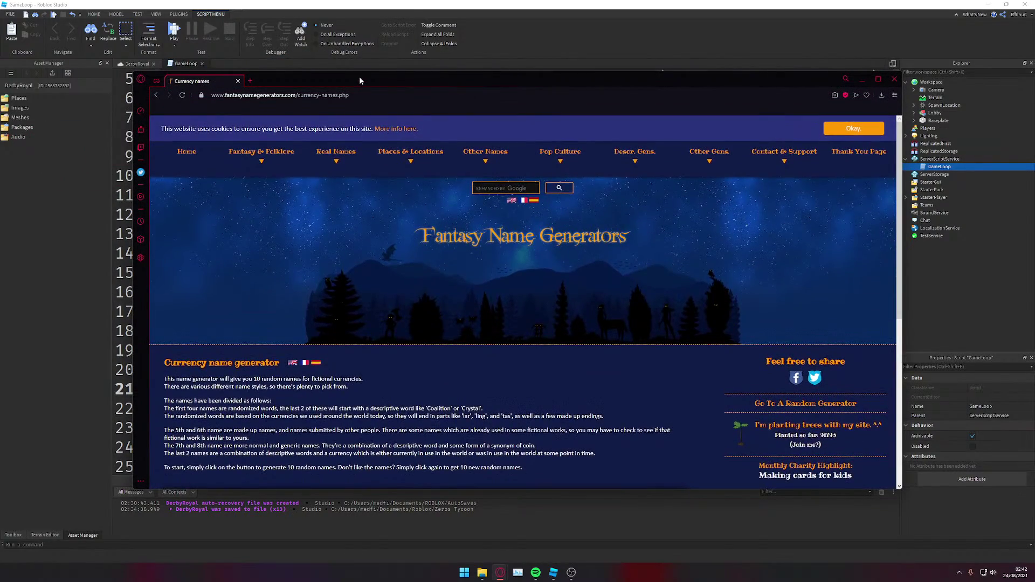
pyautogui.doubleClick(358, 79)
pyautogui.scroll(-3, 537, 165)
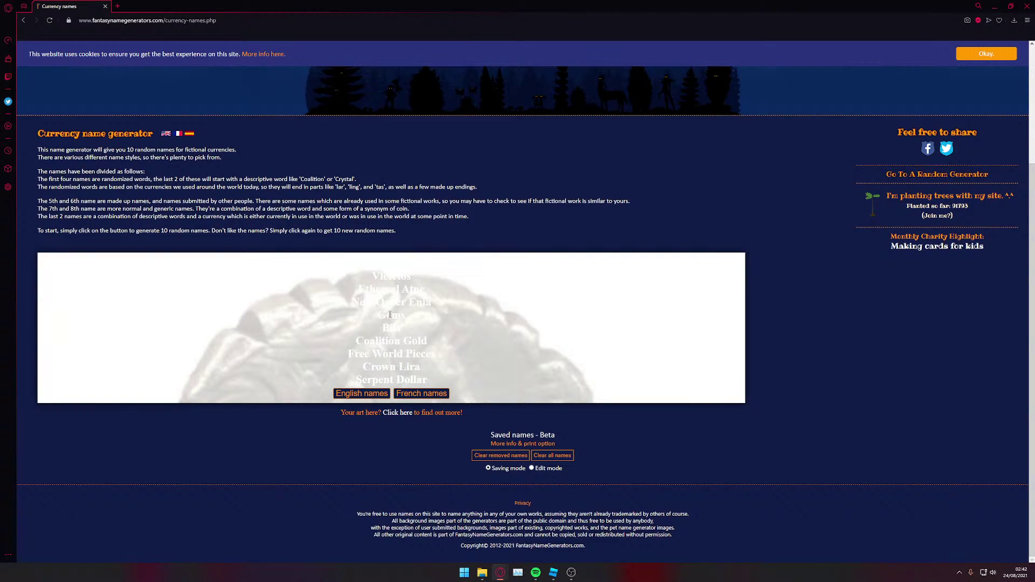
pyautogui.doubleClick(390, 328)
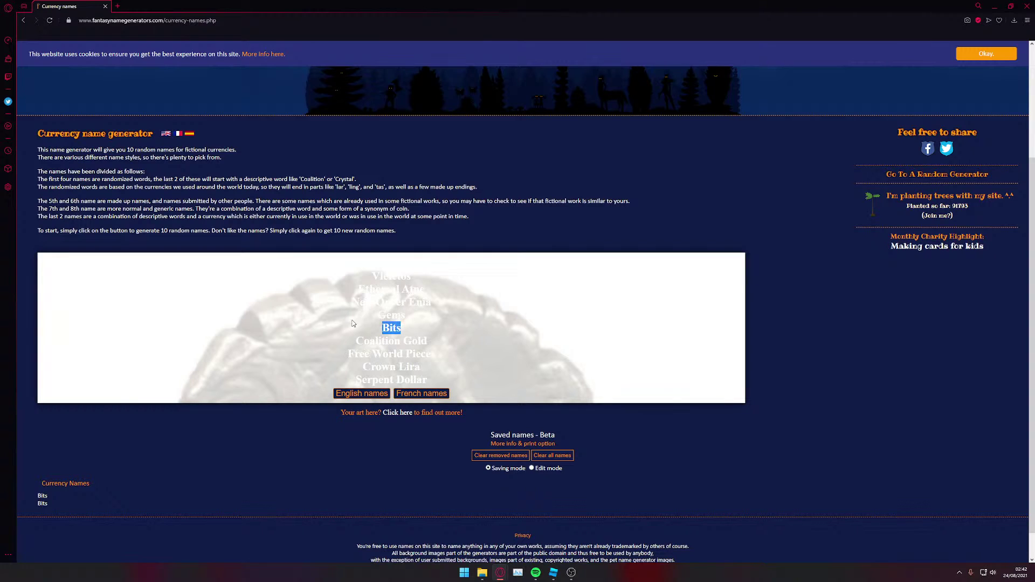
pyautogui.rightClick(397, 322)
pyautogui.click(430, 359)
pyautogui.click(1027, 6)
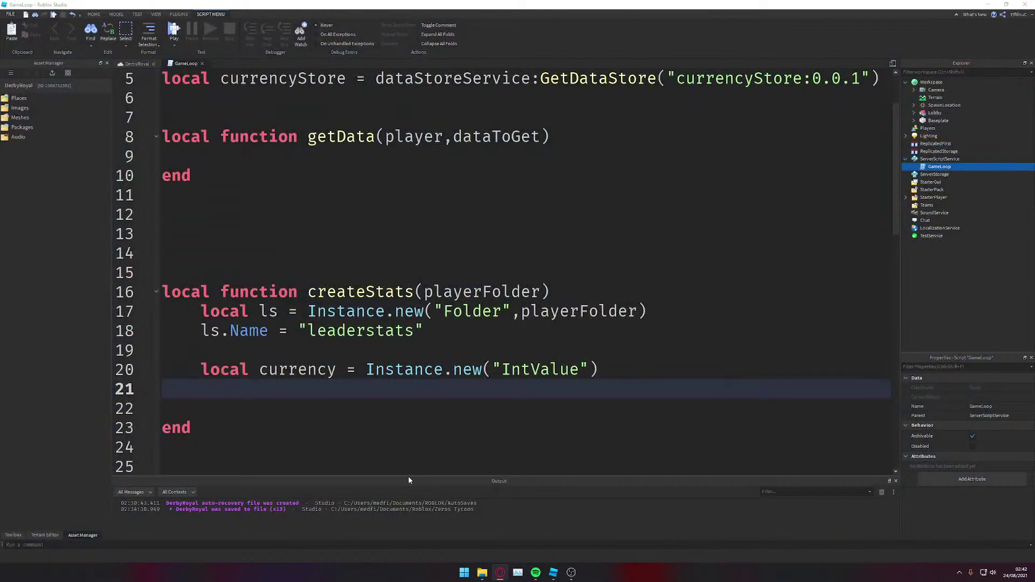
# Step: Set currency.Name = "Bits" on line 21 of createStats and save the place file
pyautogui.click(344, 409)
pyautogui.click(324, 214)
pyautogui.click(287, 386)
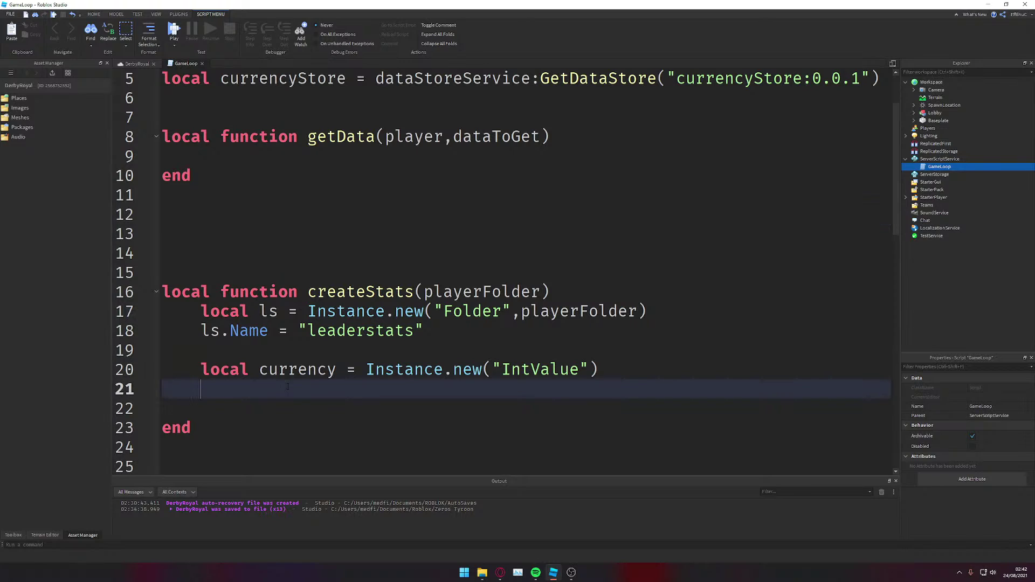
pyautogui.write('cu')
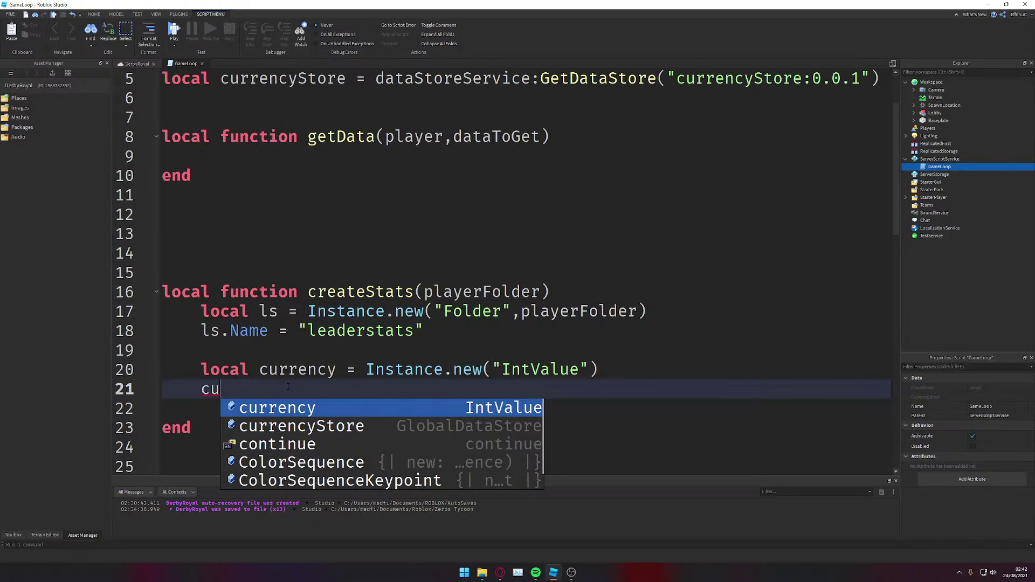
pyautogui.write('rrency.Name = vi')
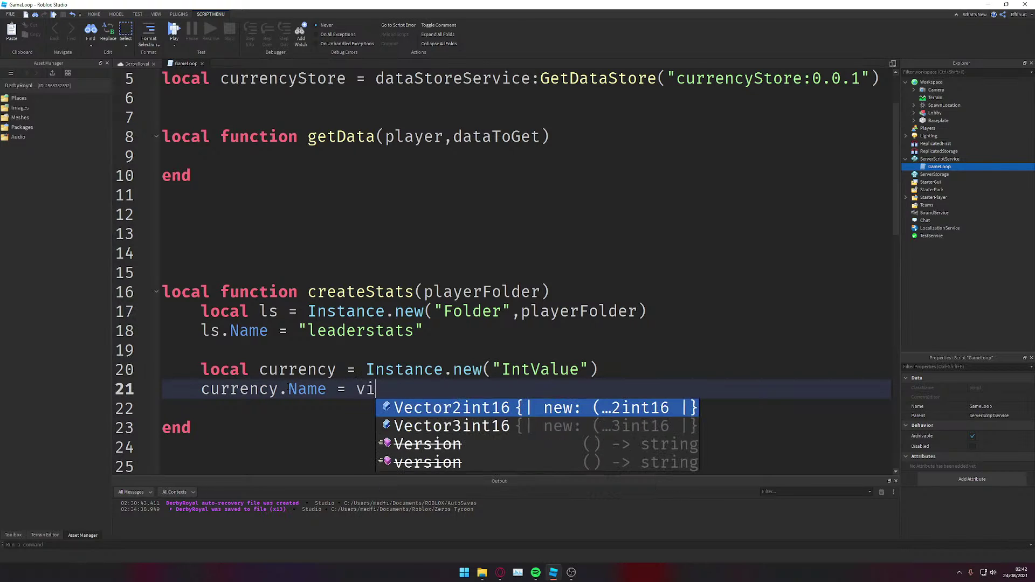
pyautogui.press('BackSpace')
pyautogui.press('BackSpace')
pyautogui.write('"B')
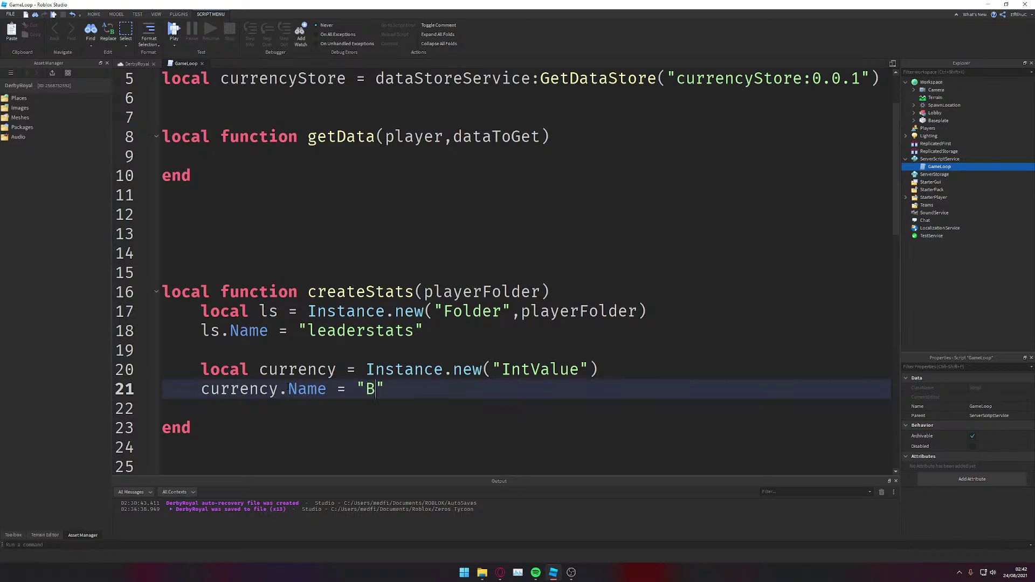
pyautogui.write('its')
pyautogui.hotkey('ctrl', 's')
pyautogui.press('Right')
pyautogui.press('Down')
pyautogui.press('Up')
# Step: Declare local key = player.UserId on the first body line of getData and start a new line below it
pyautogui.scroll(-1, 506, 272)
pyautogui.scroll(2, 506, 272)
pyautogui.click(256, 217)
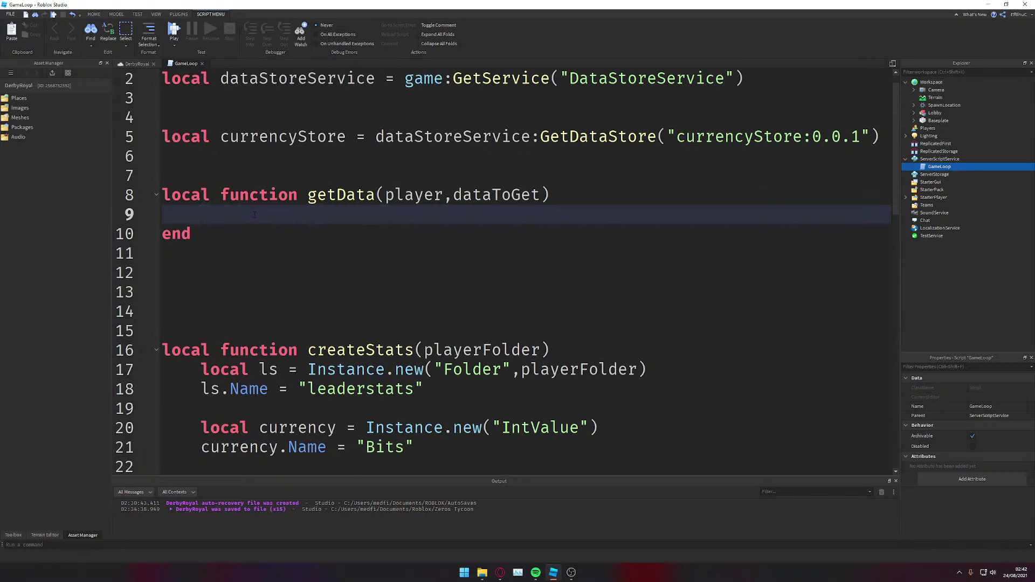
pyautogui.write('local key = pl')
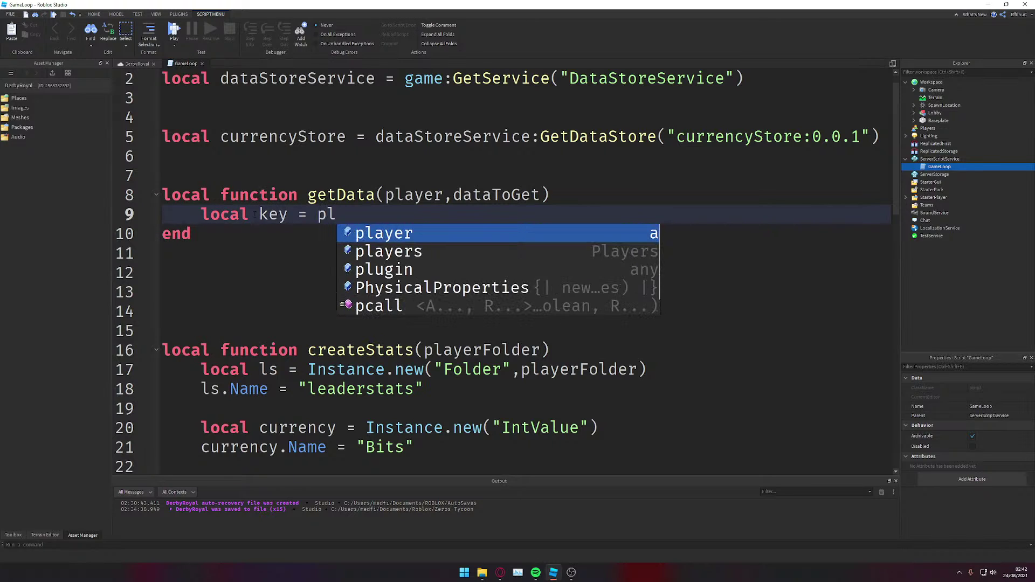
pyautogui.write('ayer.UserI')
pyautogui.press('BackSpace')
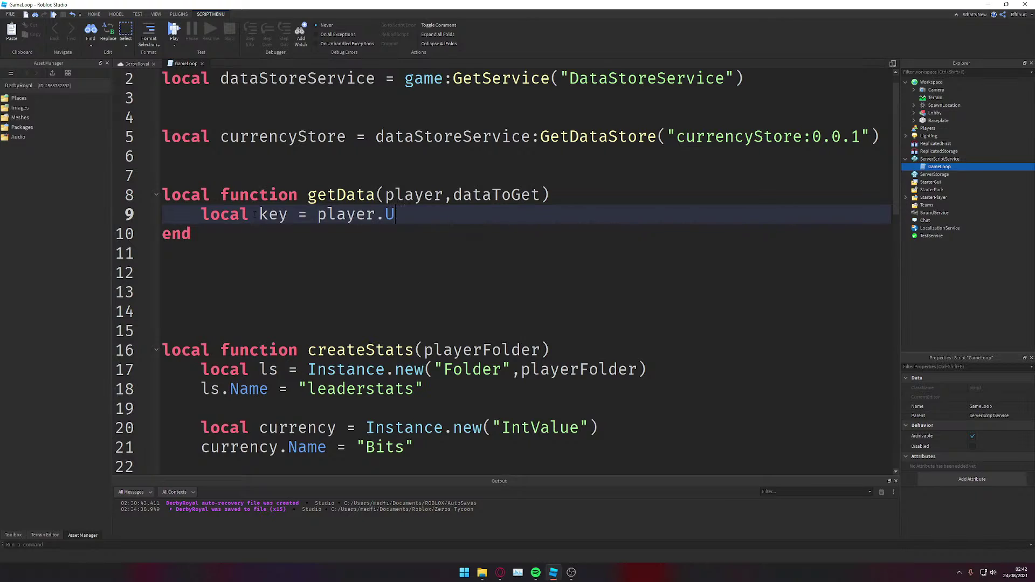
pyautogui.write('serId')
pyautogui.press('Down')
pyautogui.press('Up')
pyautogui.press('Down')
pyautogui.press('Up')
pyautogui.press('Return')
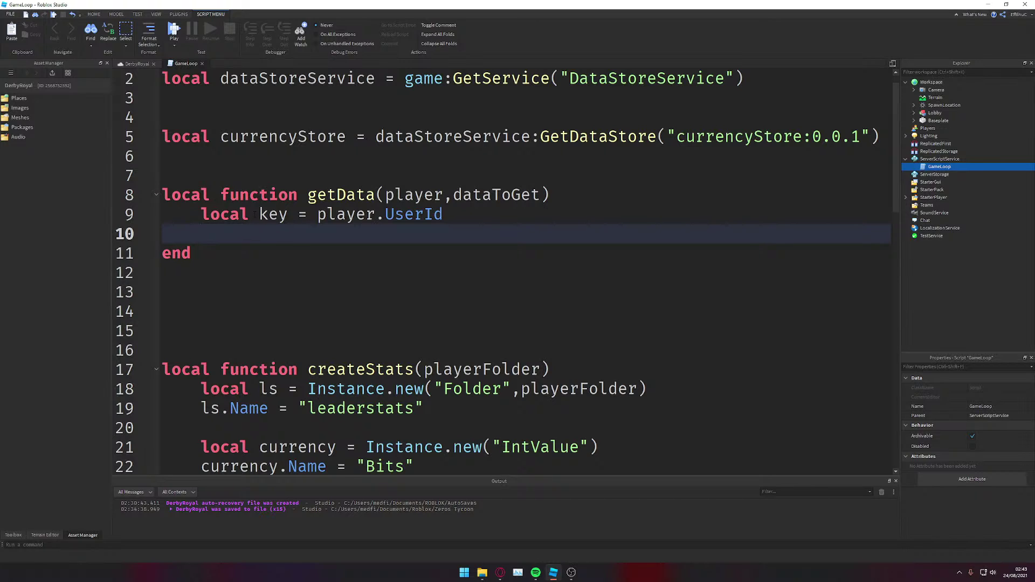
# Step: Declare an unassigned local data below key in getData, save the place file, and start a new line
pyautogui.write('local data')
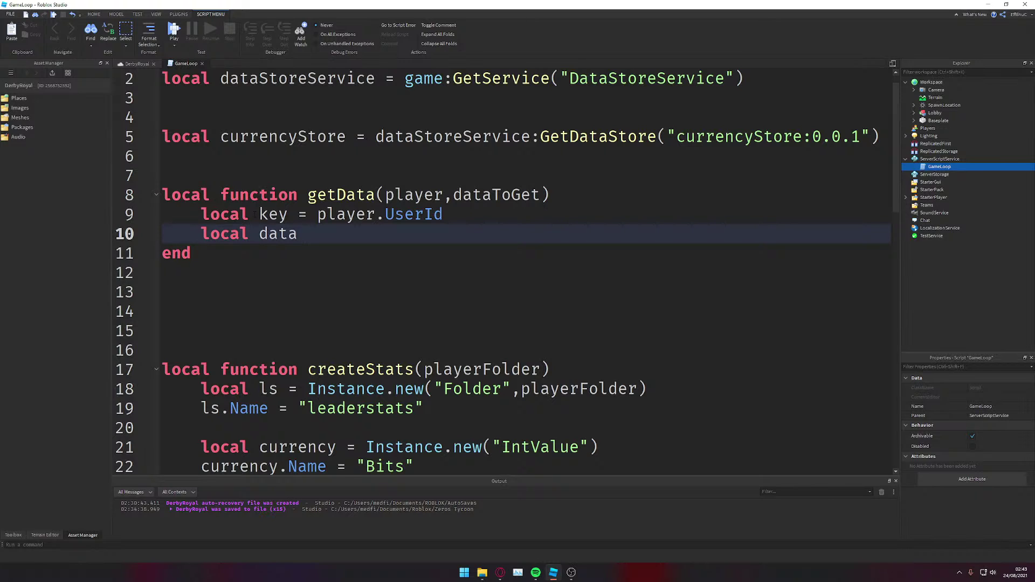
pyautogui.hotkey('ctrl', 's')
pyautogui.press('Return')
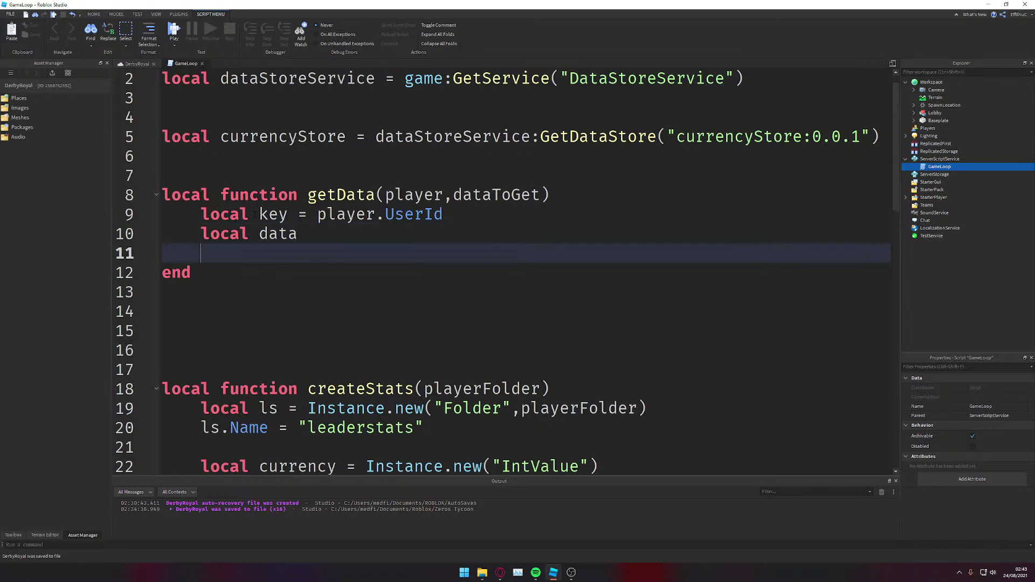
# Step: Add local success,err = pcall(function() with its closing end) below the data variable in getData, and save the place file
pyautogui.write('local success')
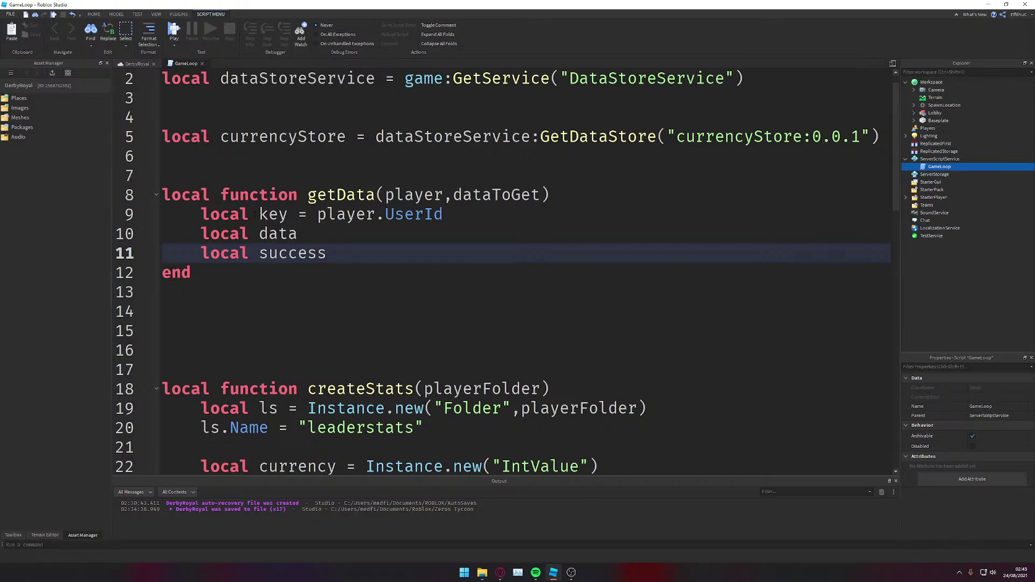
pyautogui.write(',erro')
pyautogui.press('BackSpace')
pyautogui.write('= pc')
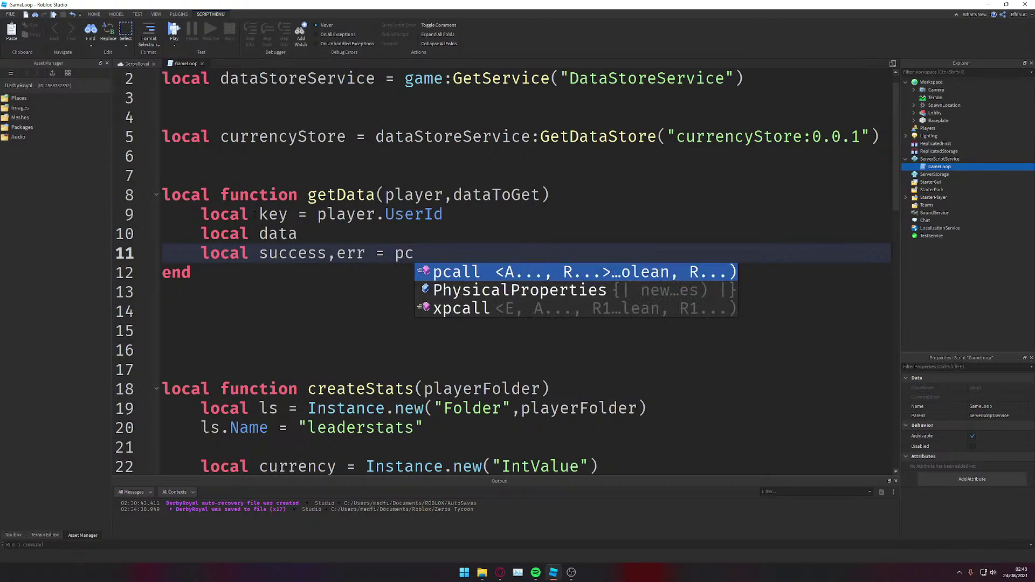
pyautogui.write('all (f')
pyautogui.press('BackSpace')
pyautogui.press('BackSpace')
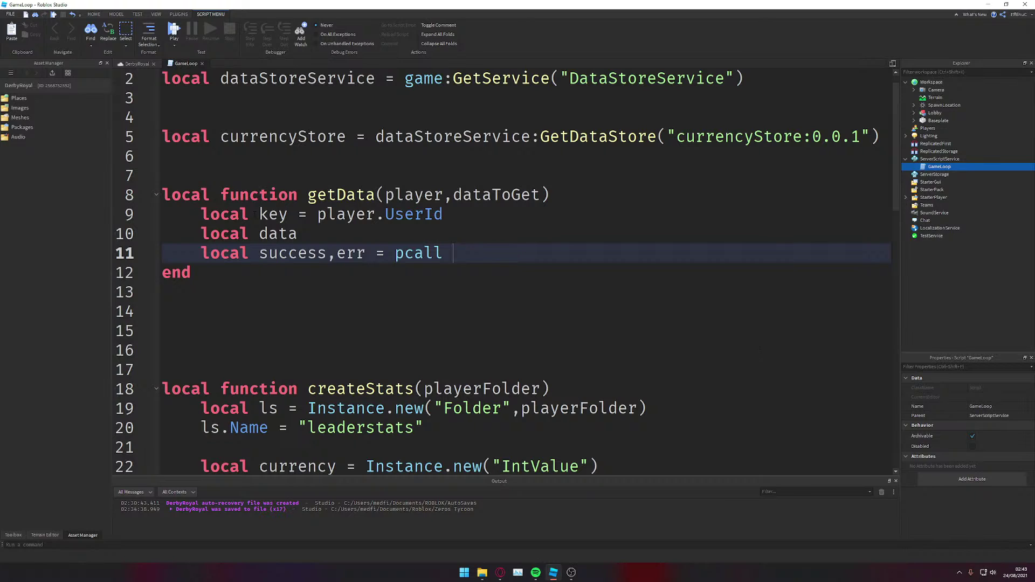
pyautogui.press('BackSpace')
pyautogui.write('(')
pyautogui.press('BackSpace')
pyautogui.write('(fu')
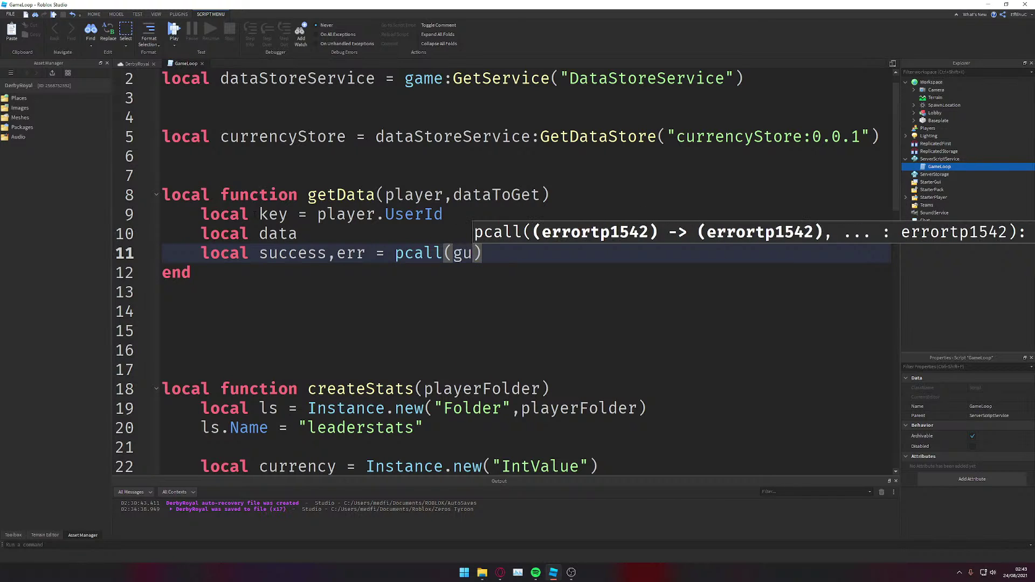
pyautogui.press('BackSpace')
pyautogui.press('BackSpace')
pyautogui.write('function(')
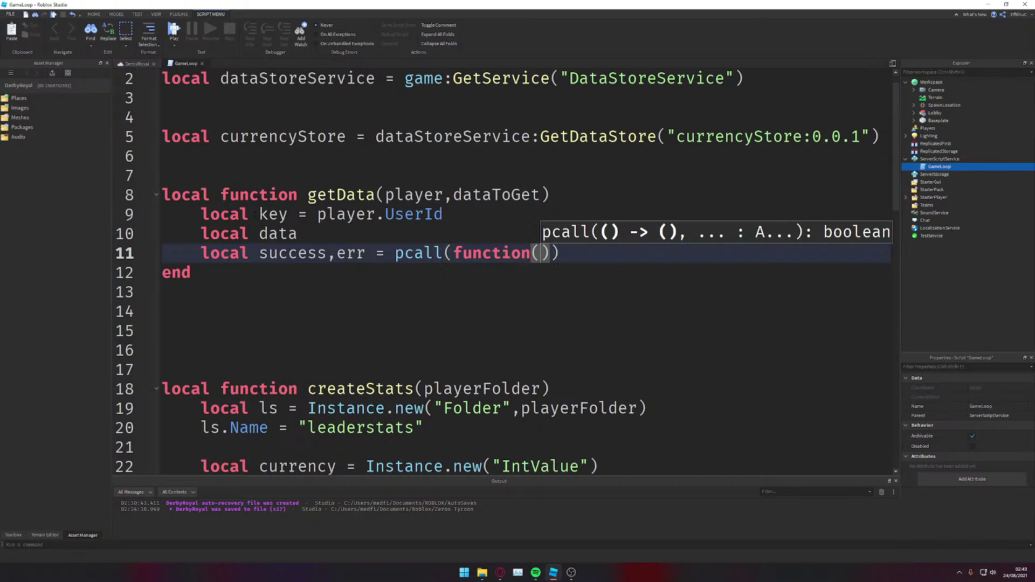
pyautogui.press('Return')
pyautogui.press('Down')
pyautogui.hotkey('ctrl', 's')
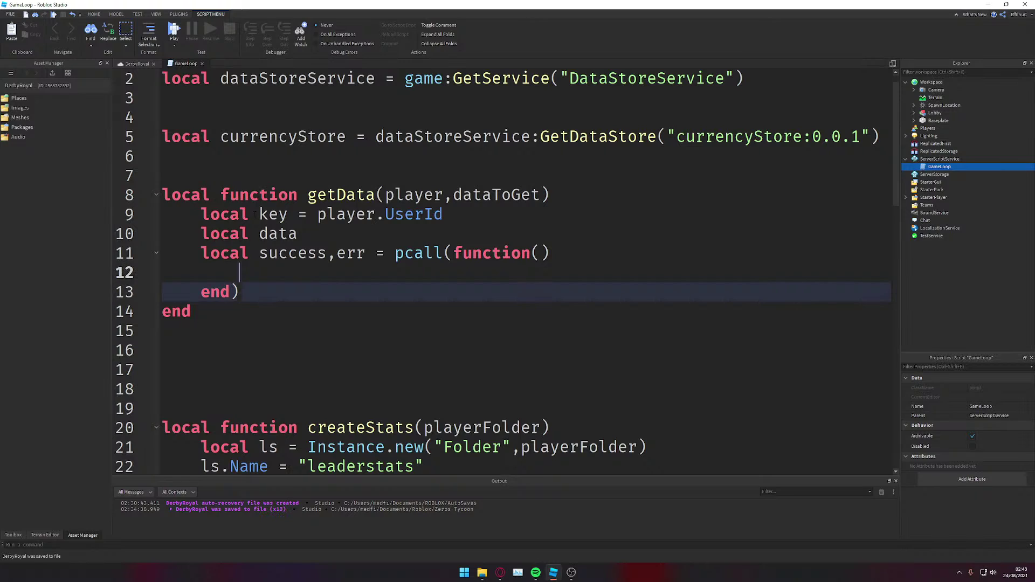
# Step: Insert a blank line between local data and the pcall, and place the cursor on the pcall function's empty body line
pyautogui.press('Up')
pyautogui.press('Up')
pyautogui.press('Return')
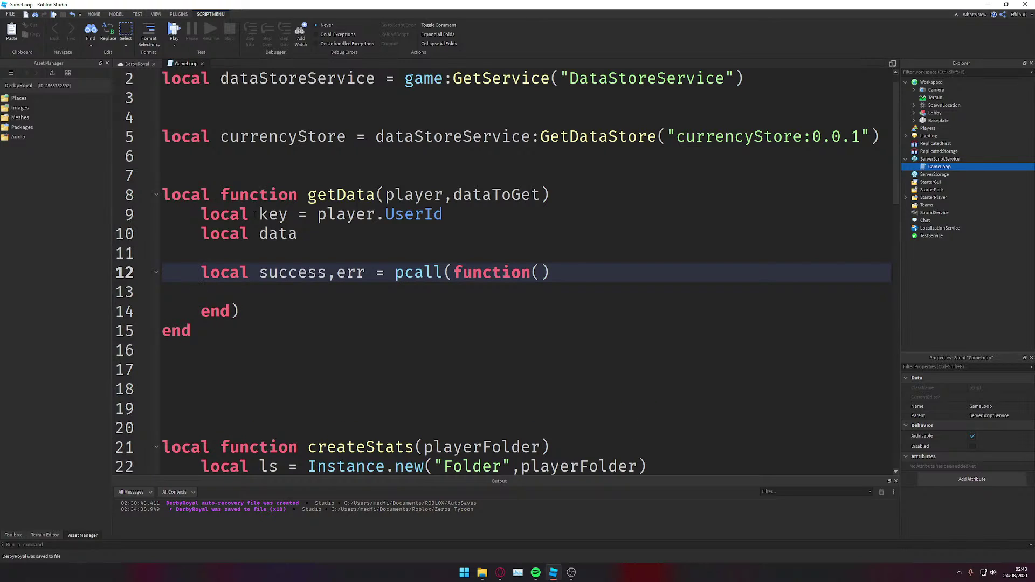
pyautogui.press('Down')
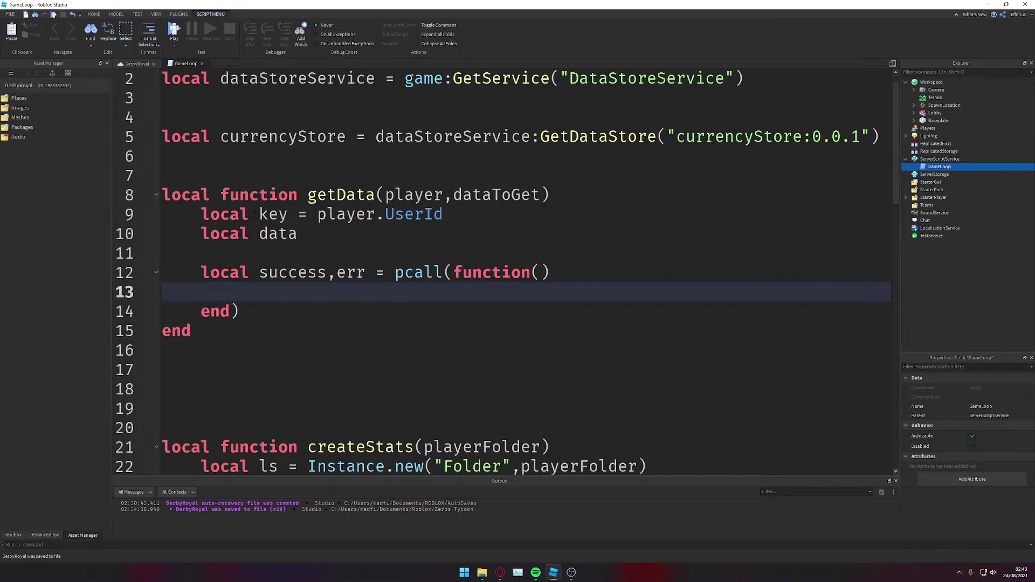
# Step: Add a repeat ... until block with an empty body line inside the pcall function
pyautogui.write('data')
pyautogui.press('BackSpace')
pyautogui.press('BackSpace')
pyautogui.press('BackSpace')
pyautogui.press('BackSpace')
pyautogui.press('BackSpace')
pyautogui.write('re')
pyautogui.press('Tab')
pyautogui.press('Return')
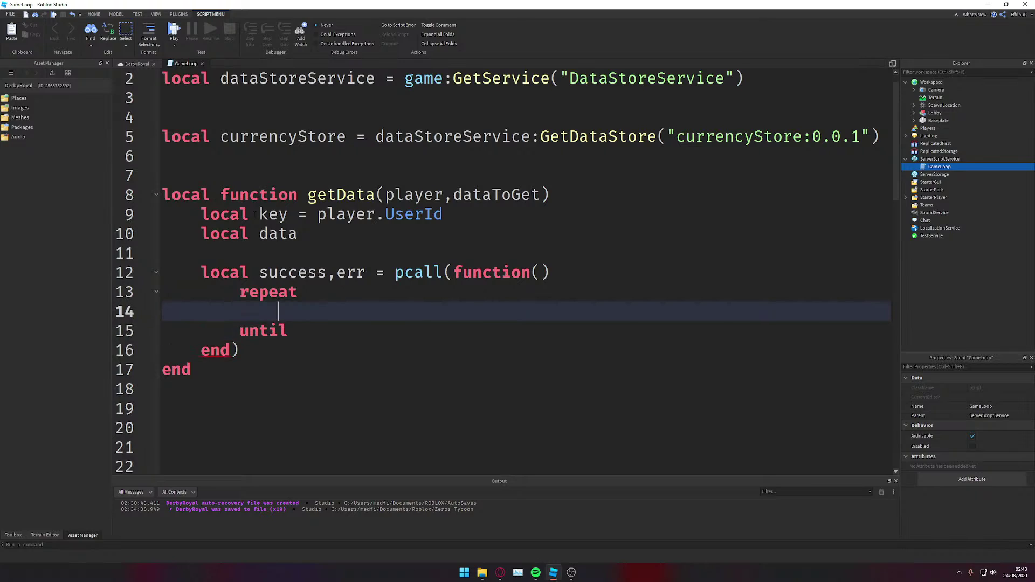
# Step: Declare local count = 0 below local data in getData, leaving blank lines before the pcall
pyautogui.press('Up')
pyautogui.press('Up')
pyautogui.press('Up')
pyautogui.press('Return')
pyautogui.press('Return')
pyautogui.press('Up')
pyautogui.press('Up')
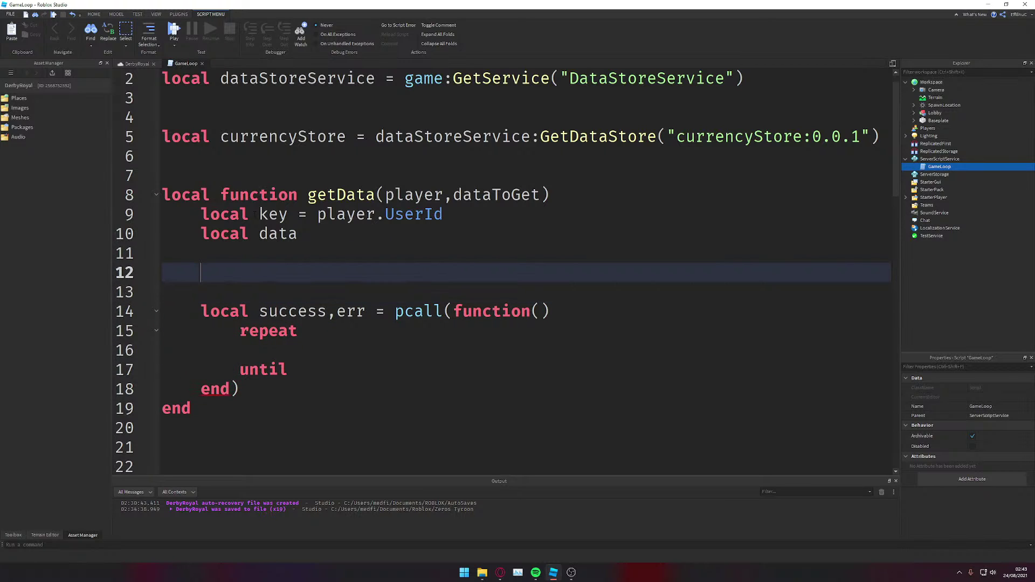
pyautogui.write('lo')
pyautogui.press('Tab')
pyautogui.write('cu')
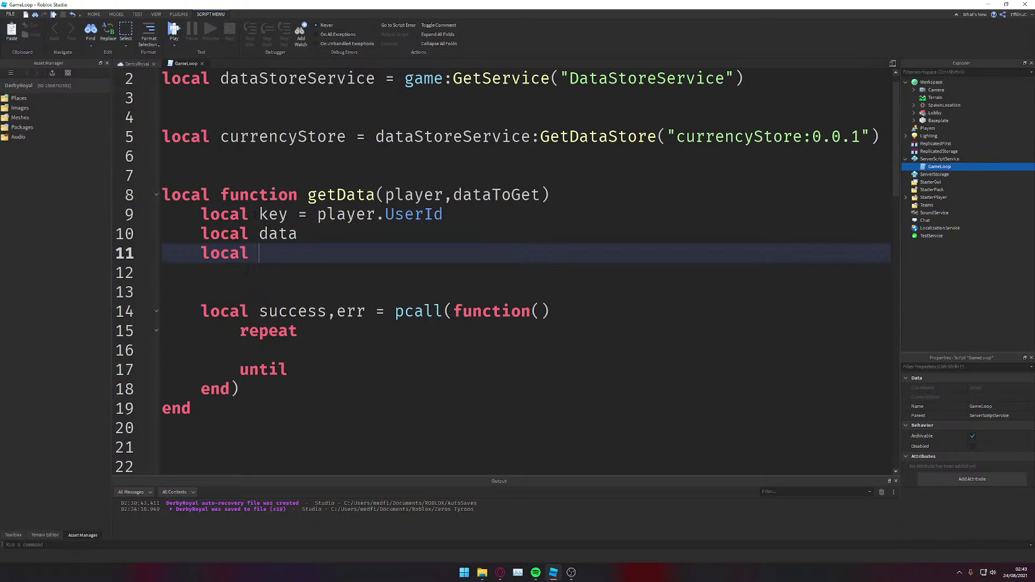
pyautogui.press('BackSpace')
pyautogui.press('BackSpace')
pyautogui.write('count = 0')
# Step: Begin the repeat loop's until condition with success or count
pyautogui.press('Down')
pyautogui.press('Down')
pyautogui.press('Down')
pyautogui.press('Down')
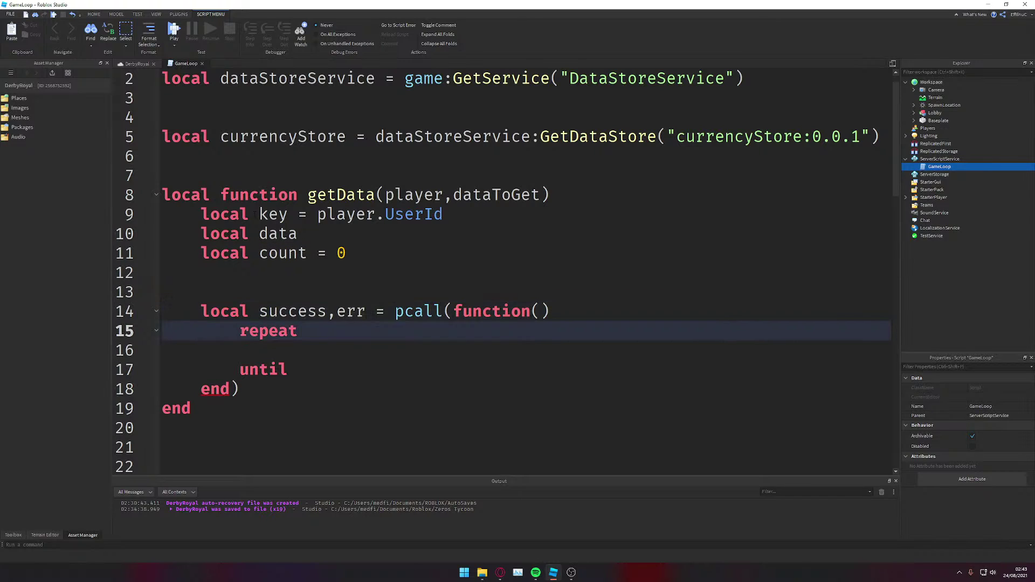
pyautogui.press('Down')
pyautogui.press('Down')
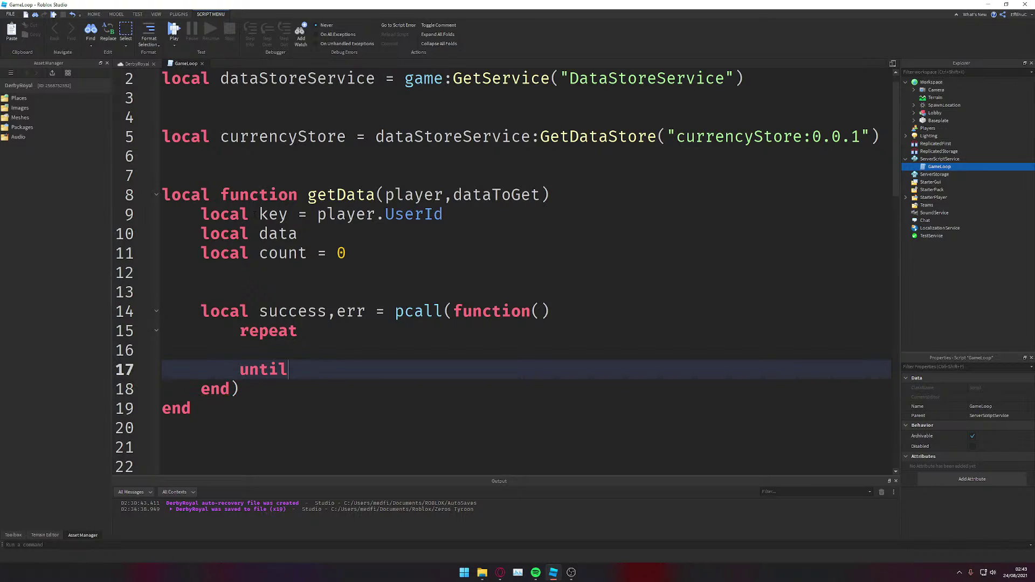
pyautogui.write('su')
pyautogui.press('BackSpace')
pyautogui.write('uccess')
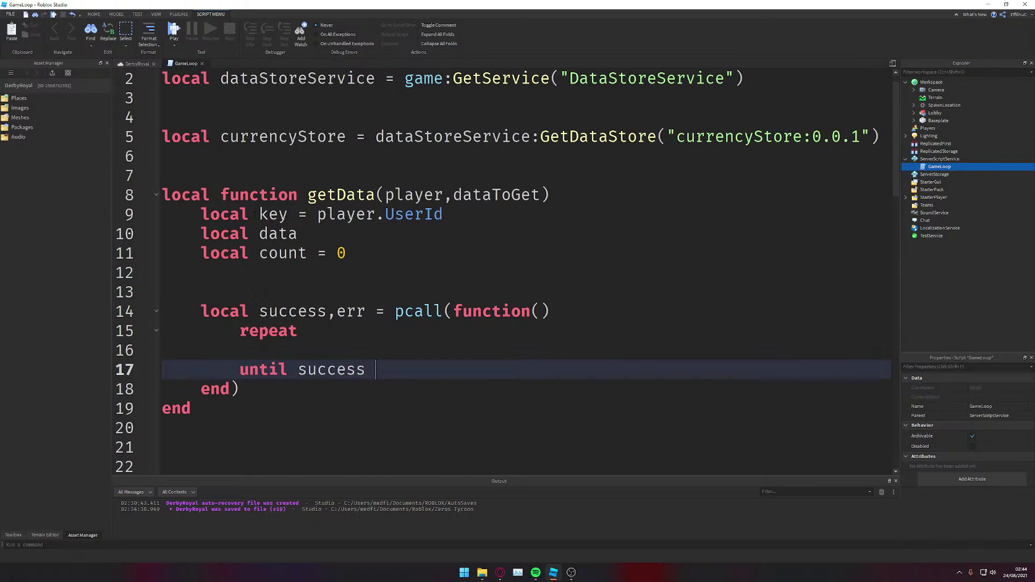
pyautogui.write(' or cou')
pyautogui.press('Tab')
# Step: Copy the success variable name into the pcall function's parentheses as its parameter, and save the place file
pyautogui.press('Up')
pyautogui.press('Up')
pyautogui.press('Up')
pyautogui.press('Up')
pyautogui.press('Up')
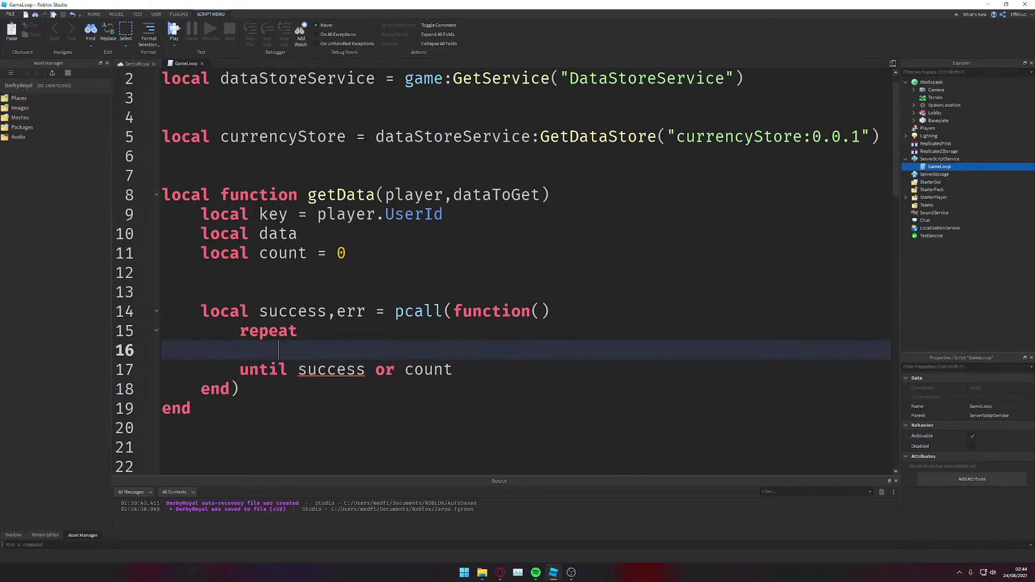
pyautogui.press('Down')
pyautogui.press('Down')
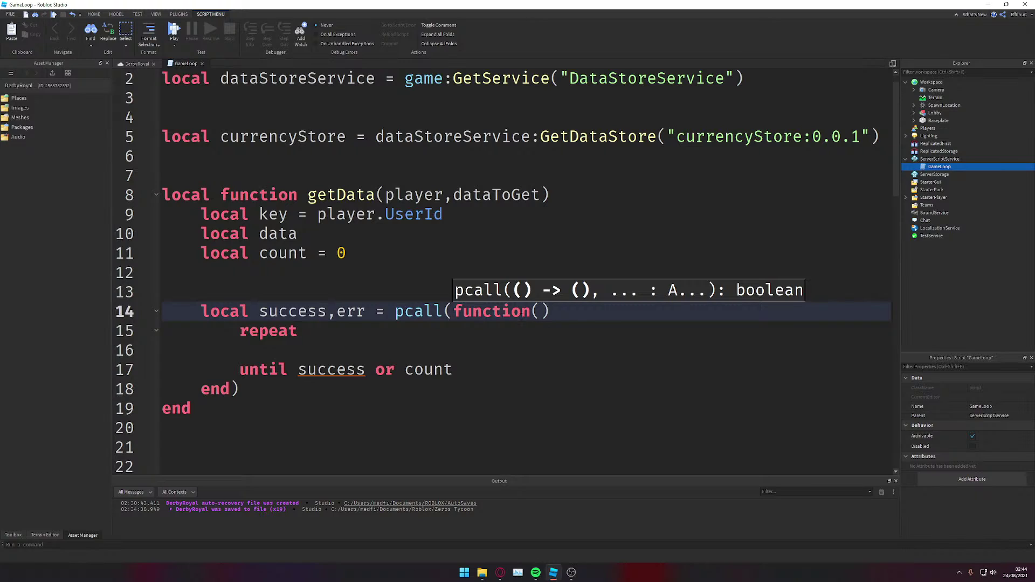
pyautogui.doubleClick(303, 312)
pyautogui.hotkey('ctrl', 'c')
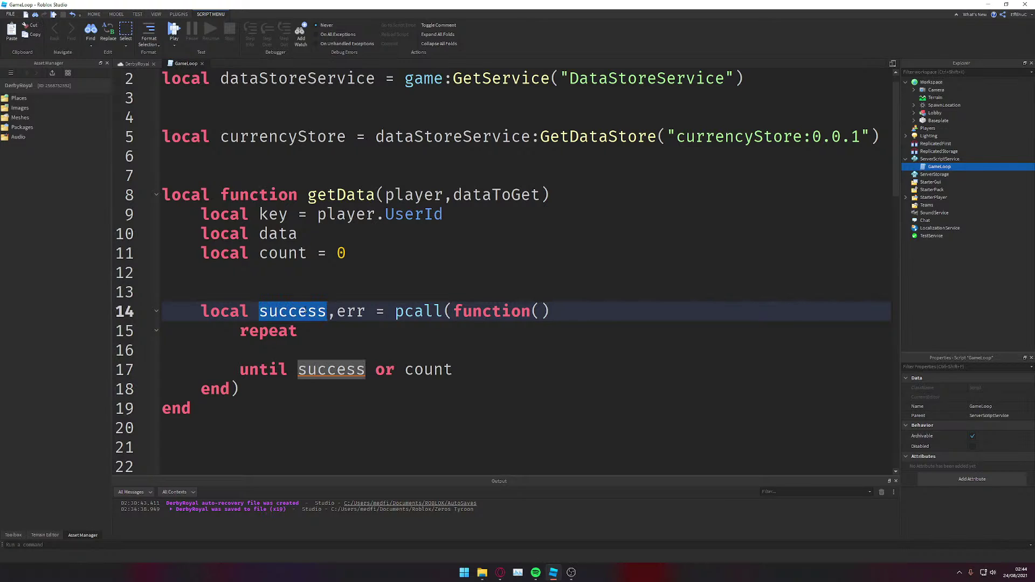
pyautogui.click(540, 311)
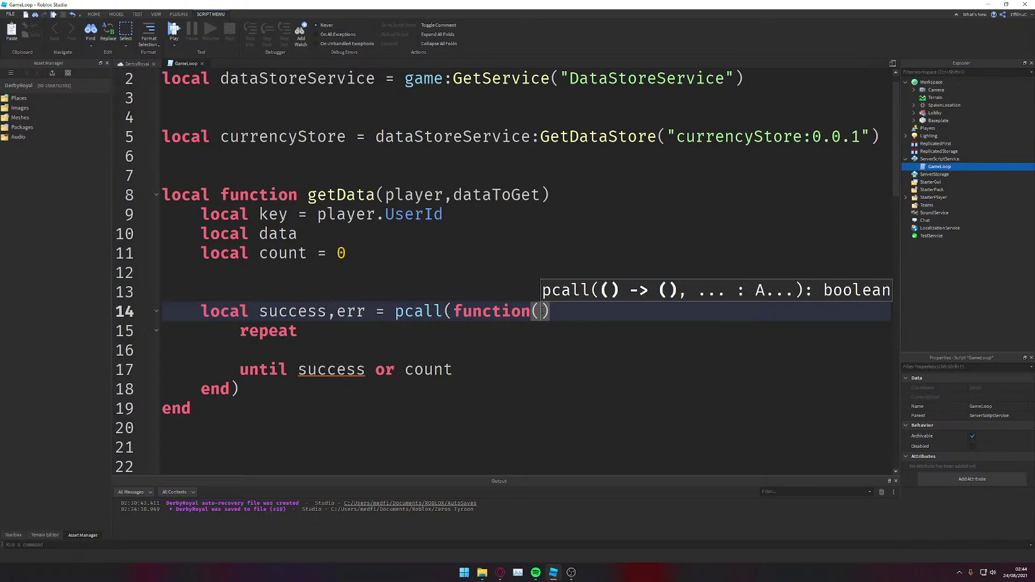
pyautogui.hotkey('ctrl', 'v')
pyautogui.click(372, 388)
pyautogui.click(354, 349)
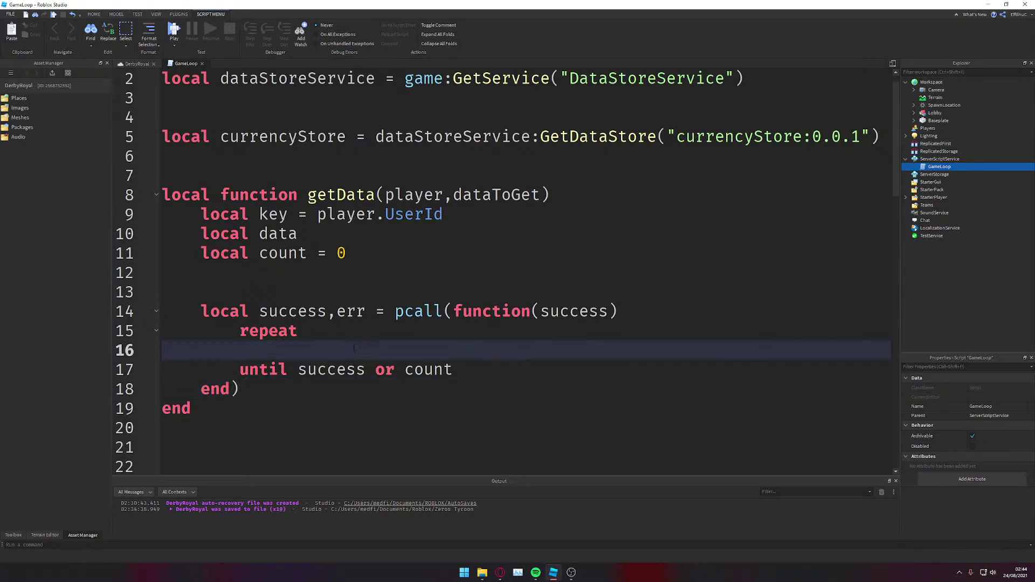
pyautogui.hotkey('ctrl', 's')
# Step: Complete the until condition by comparing count == 3, and save the place file
pyautogui.click(474, 368)
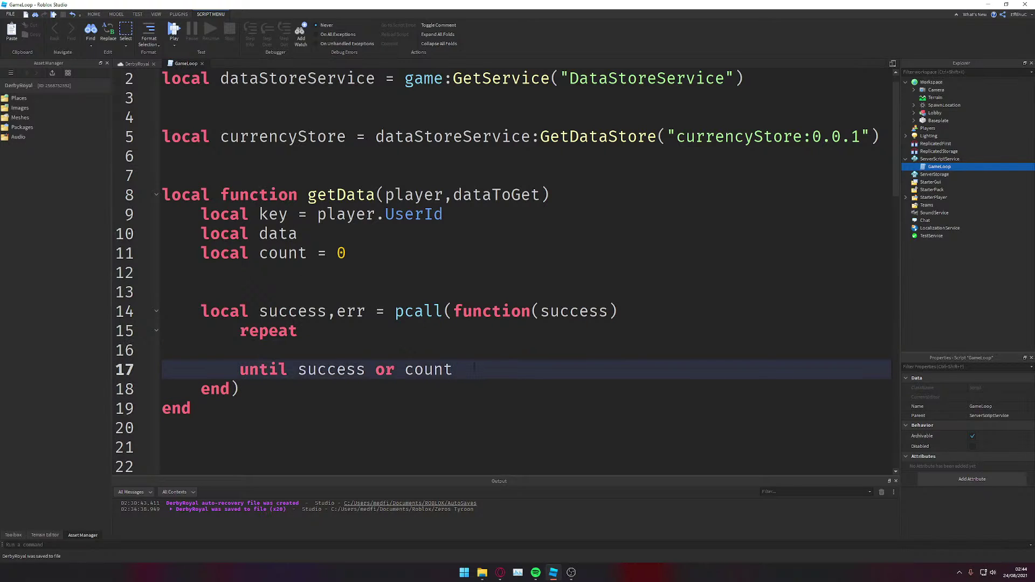
pyautogui.write('== 3')
pyautogui.hotkey('ctrl', 's')
# Step: Inside the repeat block, assign data from currencyStore:GetAsync with key as the first argument
pyautogui.click(475, 338)
pyautogui.press('Down')
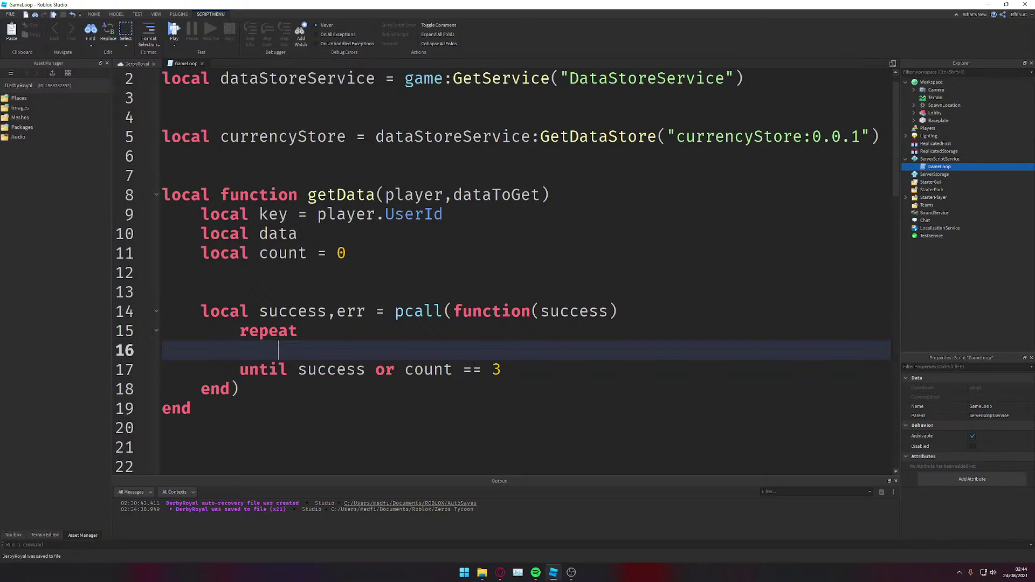
pyautogui.write('data')
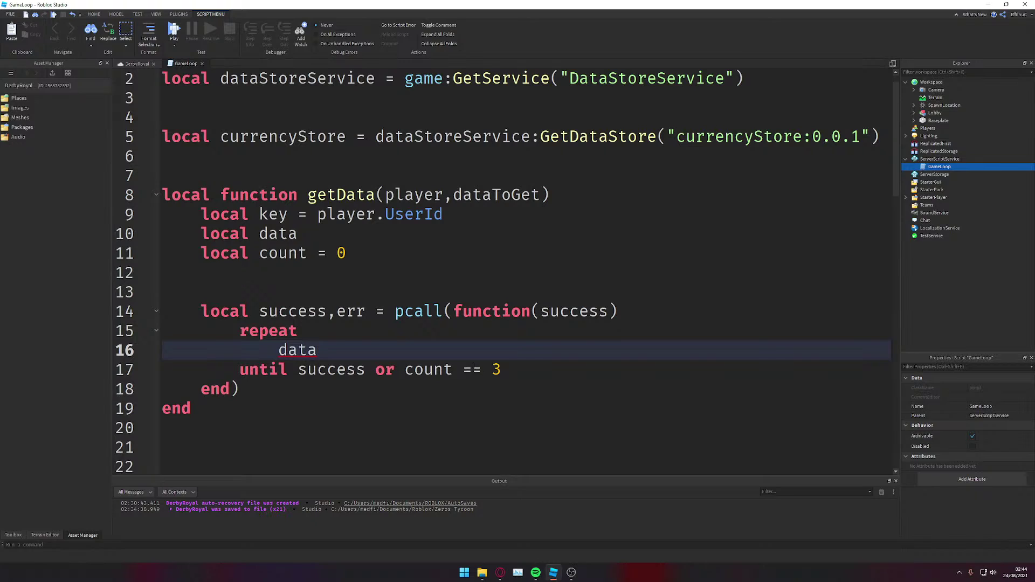
pyautogui.write(' = cu')
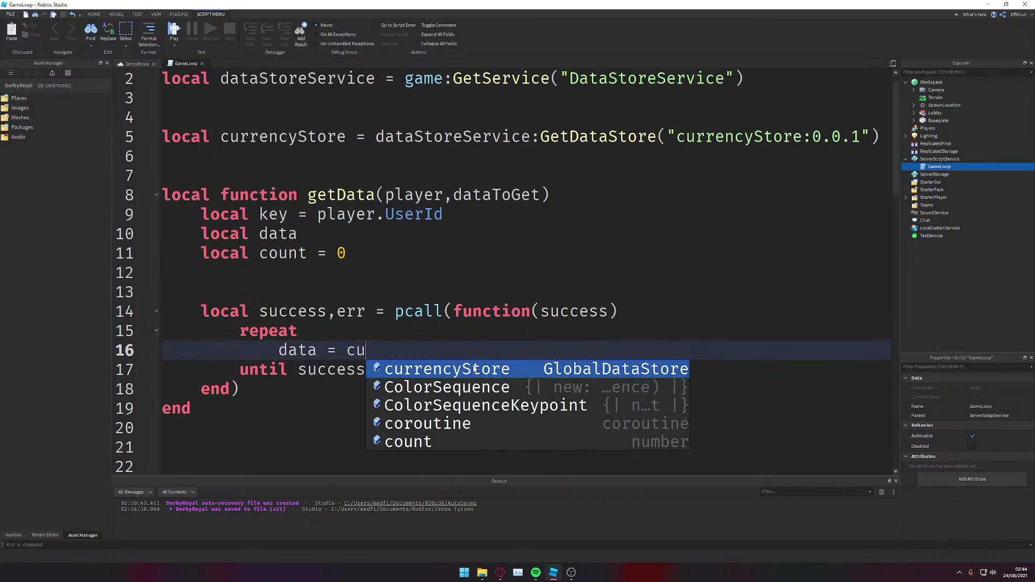
pyautogui.write('rrencyStore:ge')
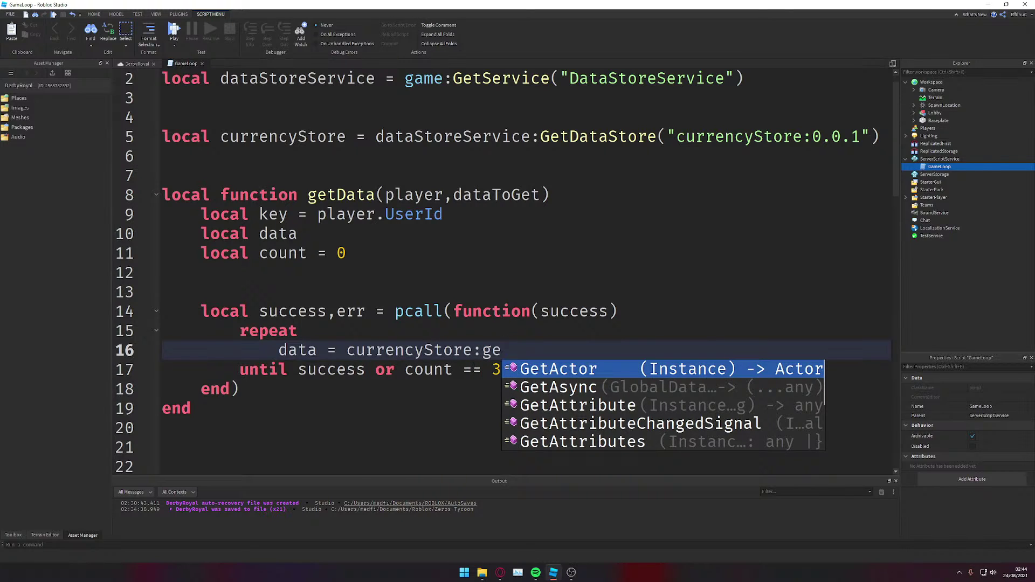
pyautogui.press('Down')
pyautogui.press('Return')
pyautogui.write('key,')
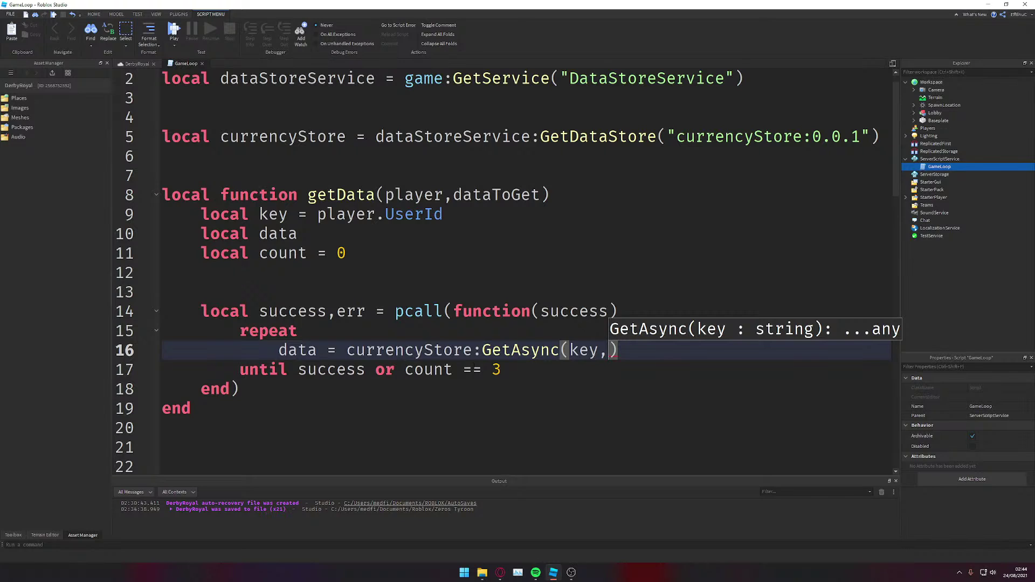
# Step: Add dataToGet.Value as the second argument of the GetAsync call, and save the place file
pyautogui.write('dat')
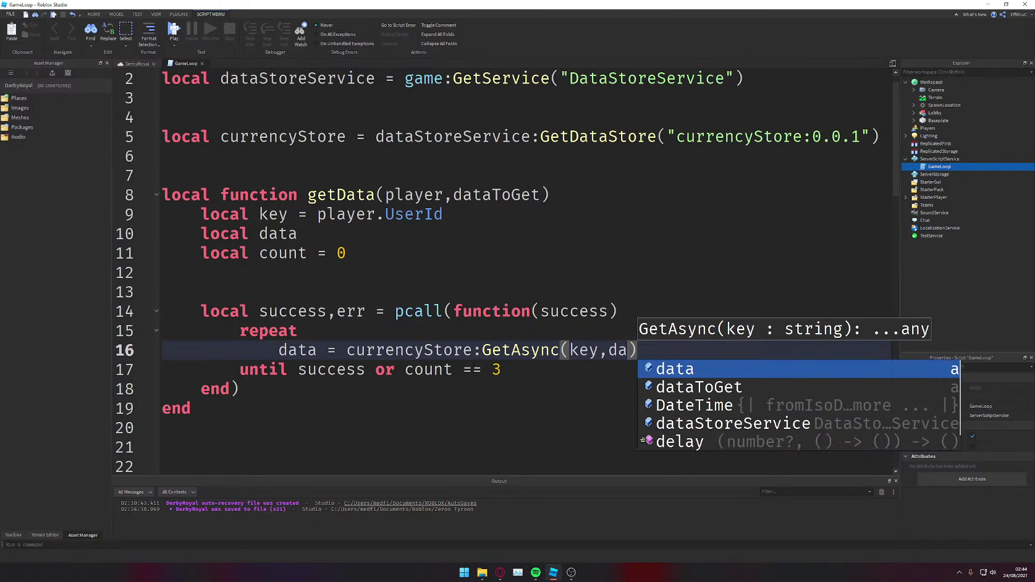
pyautogui.press('Down')
pyautogui.press('Return')
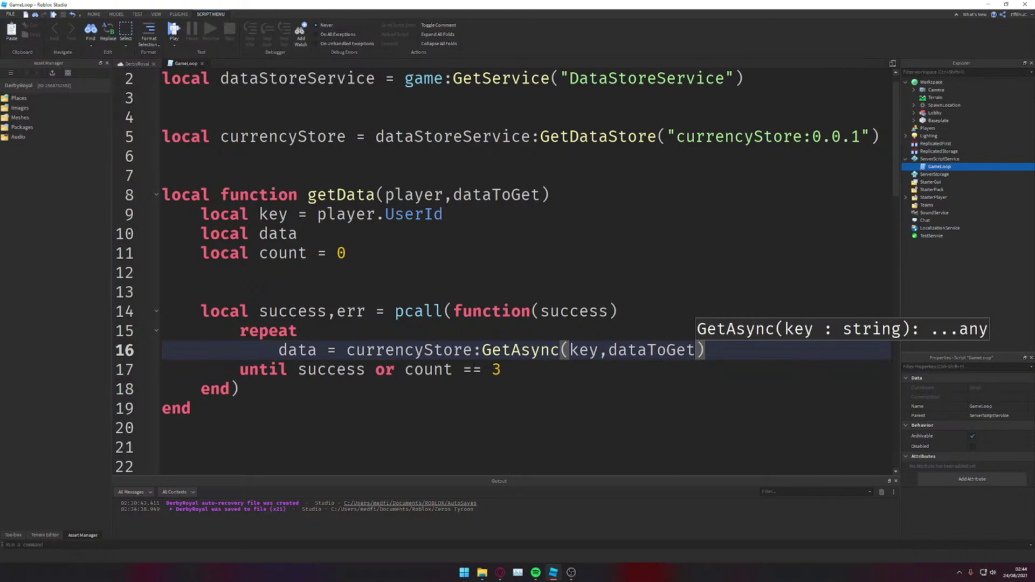
pyautogui.write('.Value')
pyautogui.press('Return')
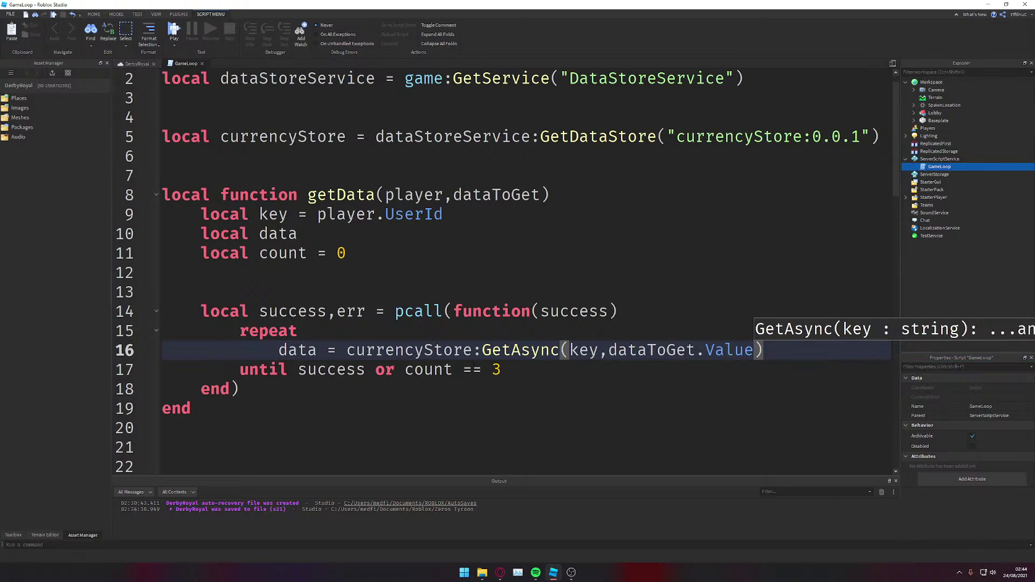
pyautogui.hotkey('ctrl', 's')
pyautogui.press('Down')
pyautogui.press('Up')
pyautogui.press('Up')
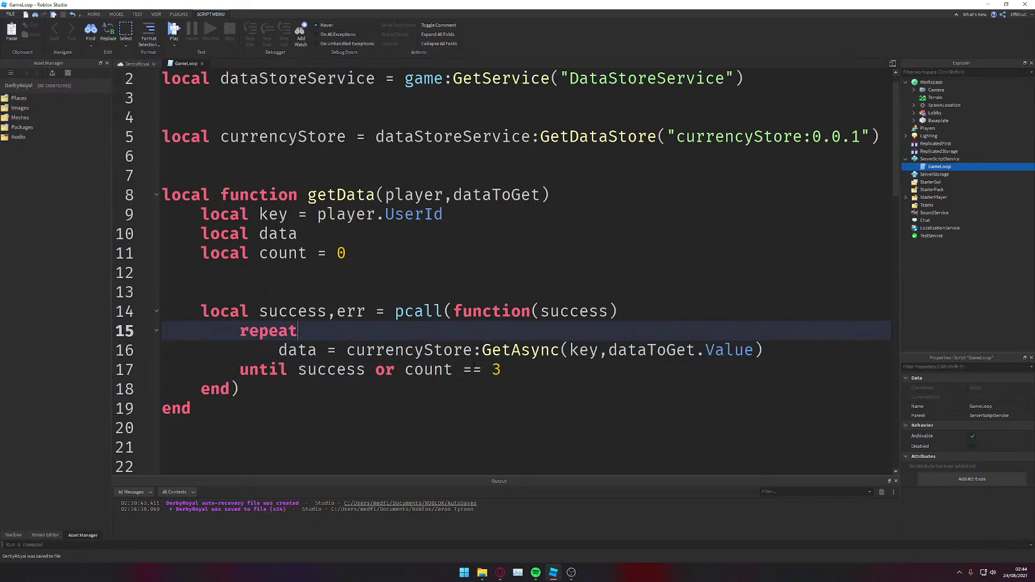
pyautogui.press('Down')
pyautogui.press('Down')
pyautogui.press('Down')
pyautogui.press('Up')
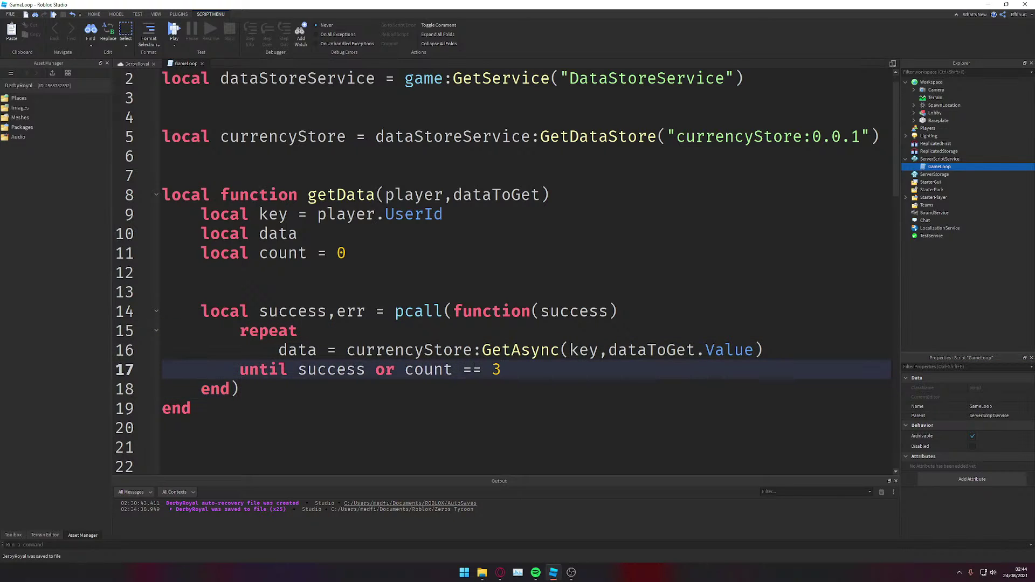
pyautogui.press('Up')
pyautogui.press('Down')
pyautogui.press('Up')
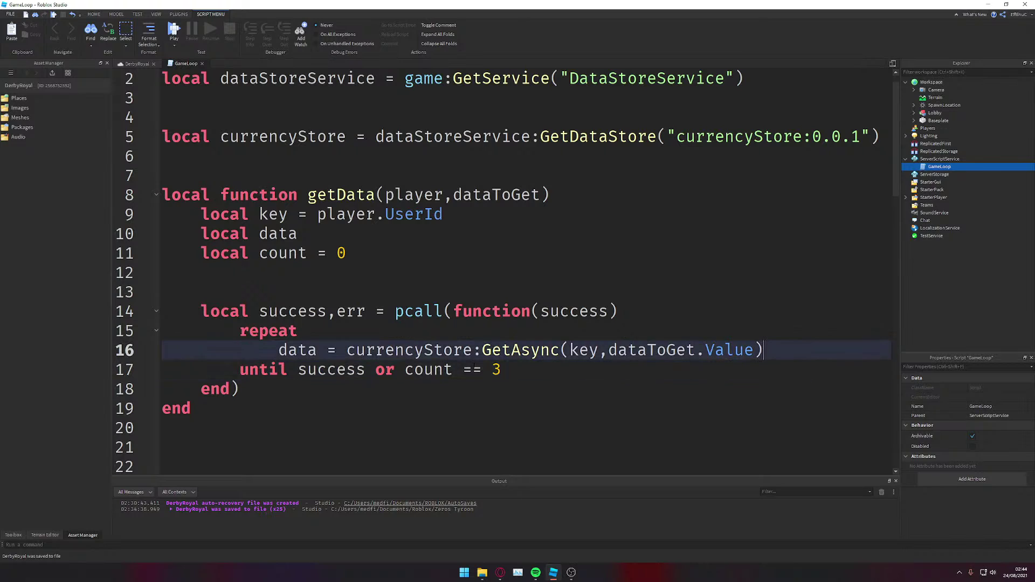
pyautogui.press('Down')
pyautogui.press('Up')
# Step: Add a Wait(0) call on a new line below the data assignment in the repeat block, saving the place file
pyautogui.press('Return')
pyautogui.write('while')
pyautogui.press('BackSpace')
pyautogui.press('BackSpace')
pyautogui.press('BackSpace')
pyautogui.press('BackSpace')
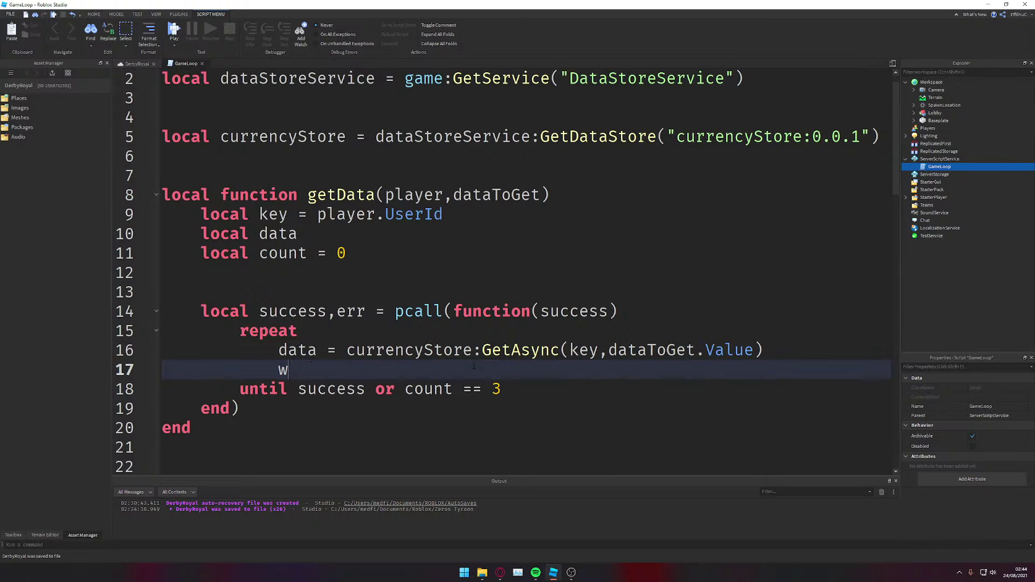
pyautogui.press('Down')
pyautogui.press('Down')
pyautogui.press('Down')
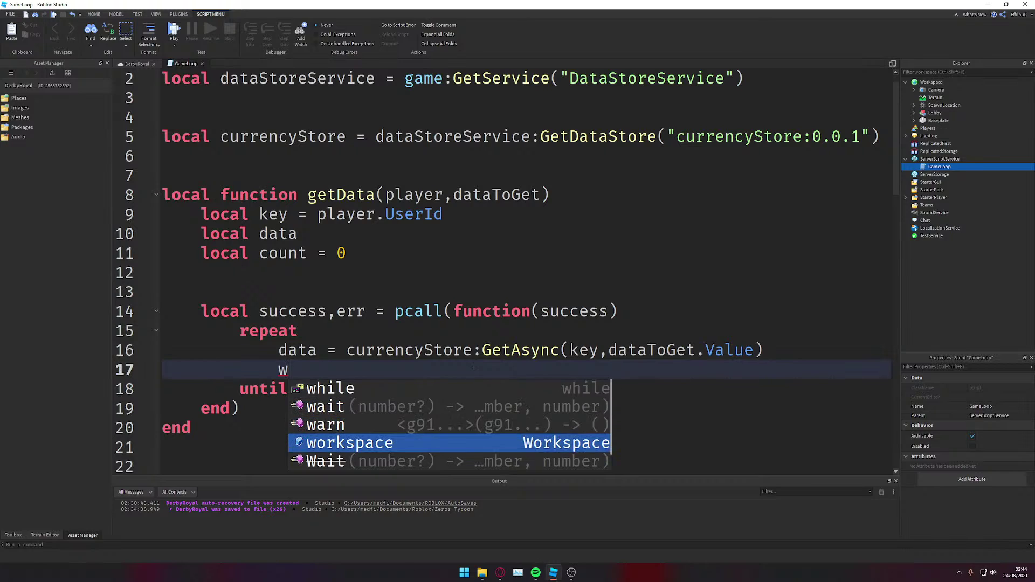
pyautogui.press('Up')
pyautogui.press('Down')
pyautogui.press('Down')
pyautogui.press('Return')
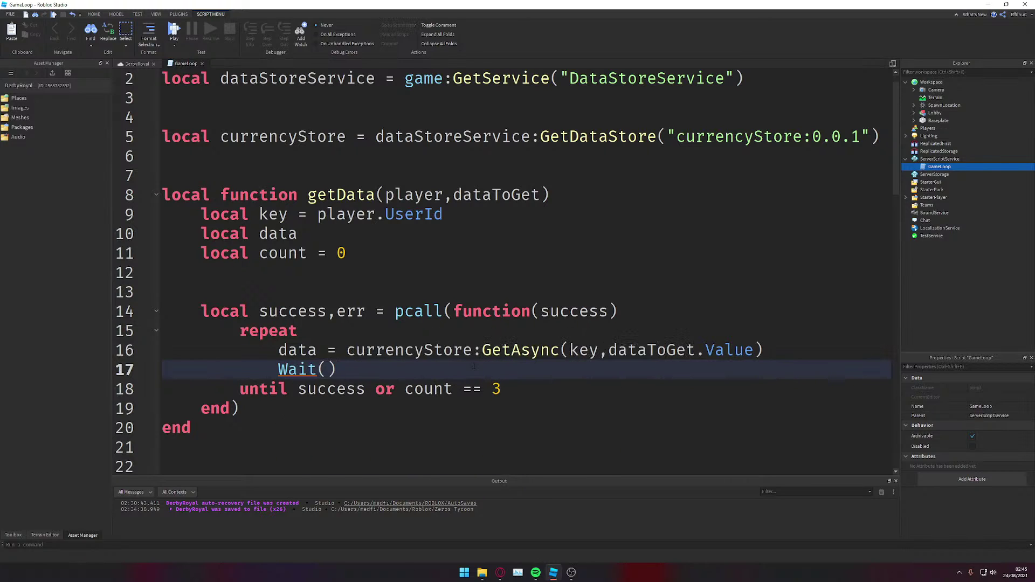
pyautogui.hotkey('ctrl', 's')
pyautogui.press('Left')
pyautogui.write('0')
pyautogui.press('Right')
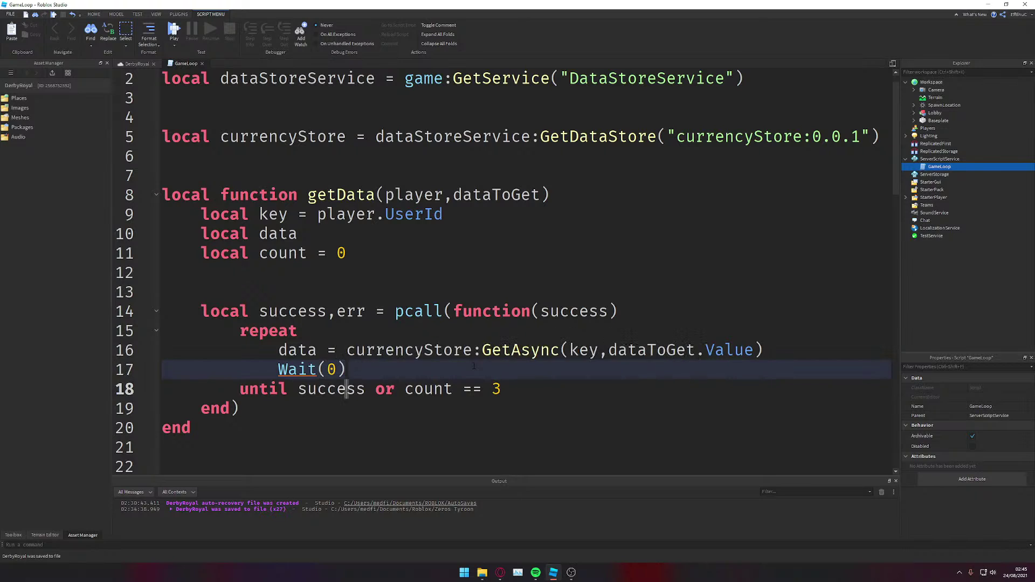
# Step: Move the Wait(0) call above the data assignment in the repeat block and remove the leftover empty line
pyautogui.hotkey('shift', 'Up')
pyautogui.hotkey('shift', 'Left')
pyautogui.hotkey('shift', 'Down')
pyautogui.hotkey('shift', 'Left')
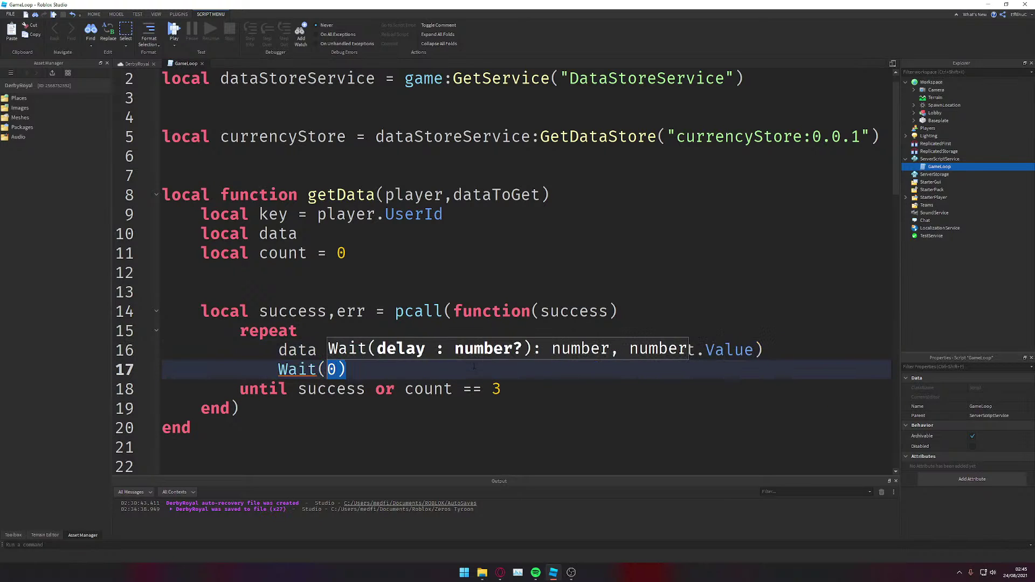
pyautogui.hotkey('shift', 'Down')
pyautogui.hotkey('shift', 'Left')
pyautogui.hotkey('shift', 'Up')
pyautogui.hotkey('shift', 'Left')
pyautogui.hotkey('shift', 'Left')
pyautogui.hotkey('shift', 'Left')
pyautogui.hotkey('shift', 'Left')
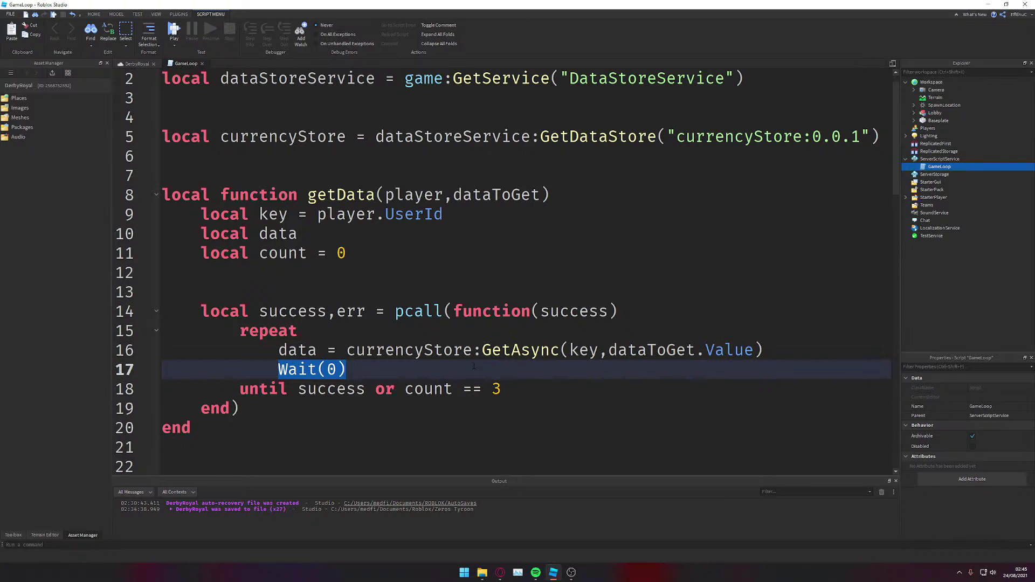
pyautogui.hotkey('ctrl', 'x')
pyautogui.press('Up')
pyautogui.press('Return')
pyautogui.press('Up')
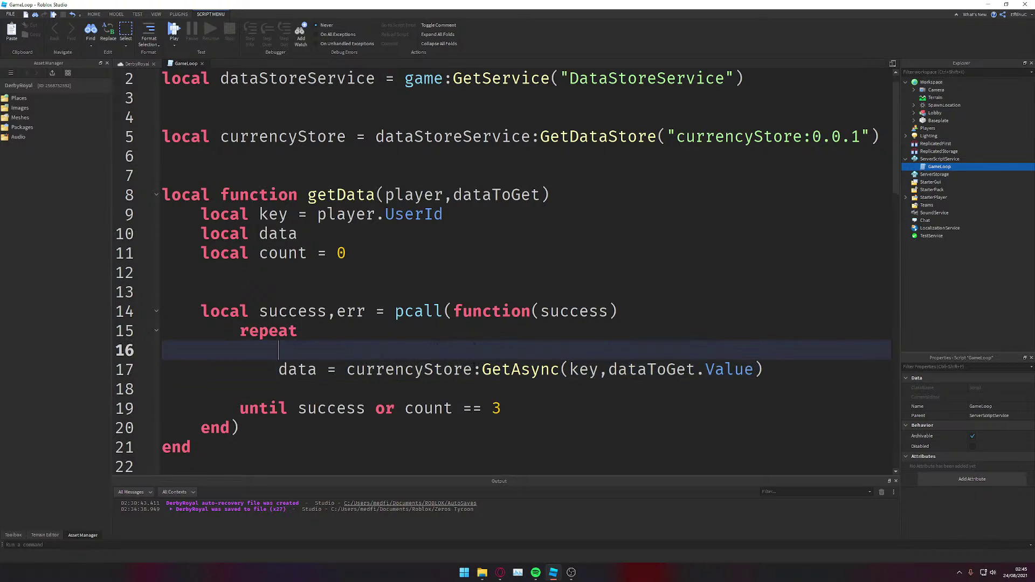
pyautogui.hotkey('ctrl', 'v')
pyautogui.press('Down')
pyautogui.press('Down')
pyautogui.press('BackSpace')
pyautogui.press('BackSpace')
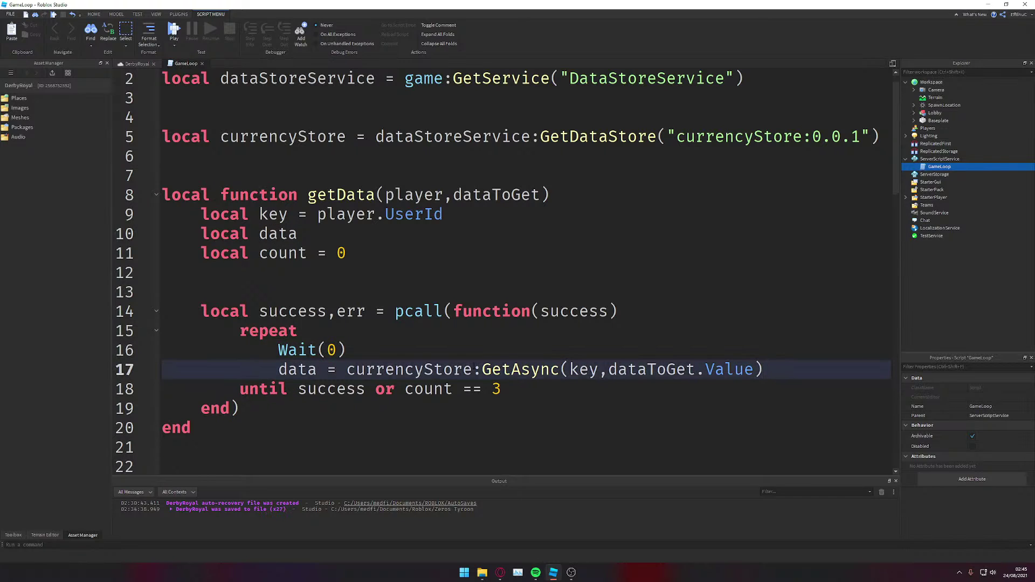
# Step: Change the Wait call to lowercase wait, and save the place file
pyautogui.press('Up')
pyautogui.press('Up')
pyautogui.press('Down')
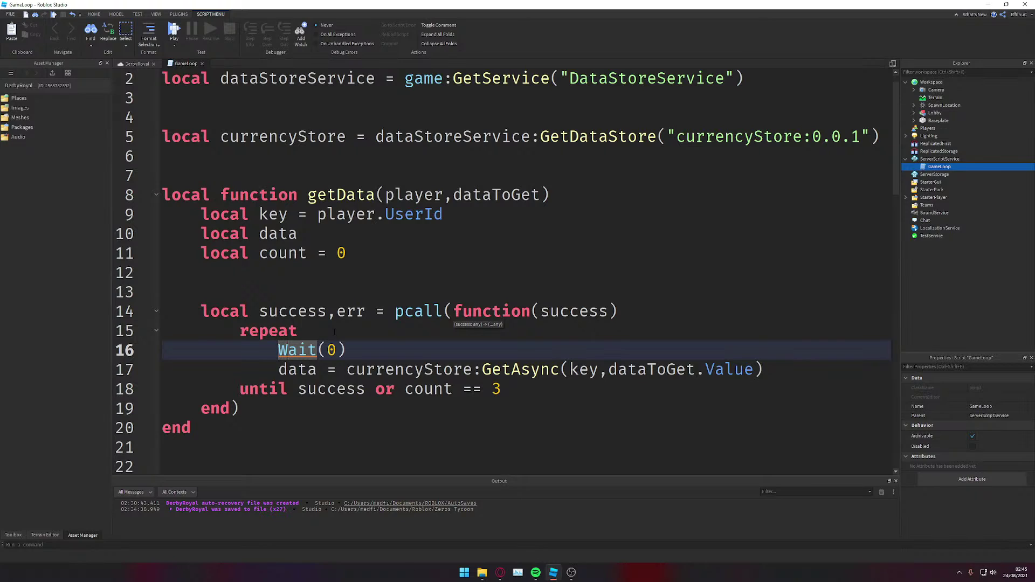
pyautogui.write('w')
pyautogui.press('Escape')
pyautogui.hotkey('ctrl', 's')
# Step: Remove the 0 argument so the call reads wait(), save the place file, and select the call
pyautogui.press('Right')
pyautogui.press('Right')
pyautogui.press('Right')
pyautogui.press('Right')
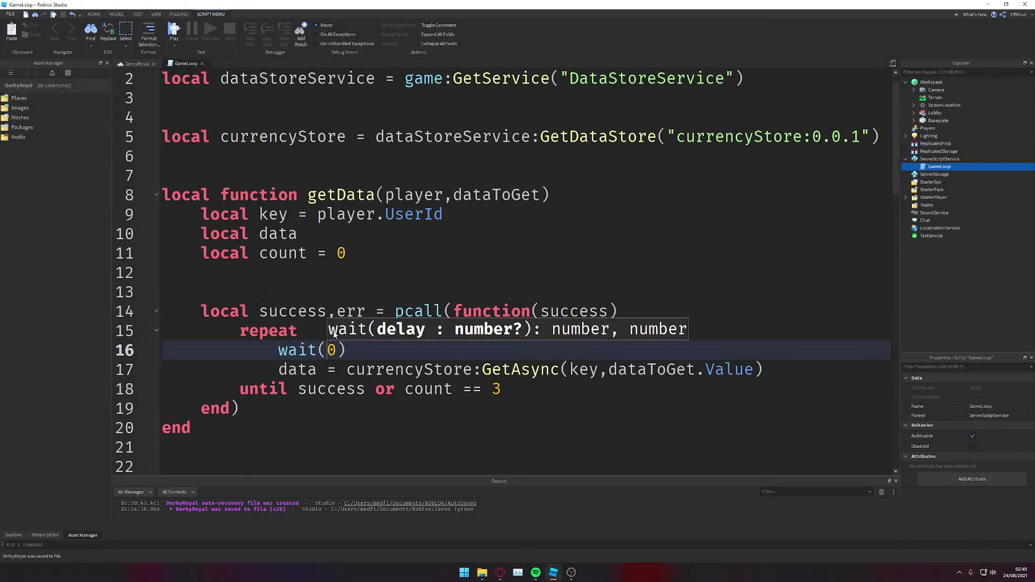
pyautogui.press('Right')
pyautogui.press('BackSpace')
pyautogui.press('Right')
pyautogui.hotkey('ctrl', 's')
pyautogui.press('Down')
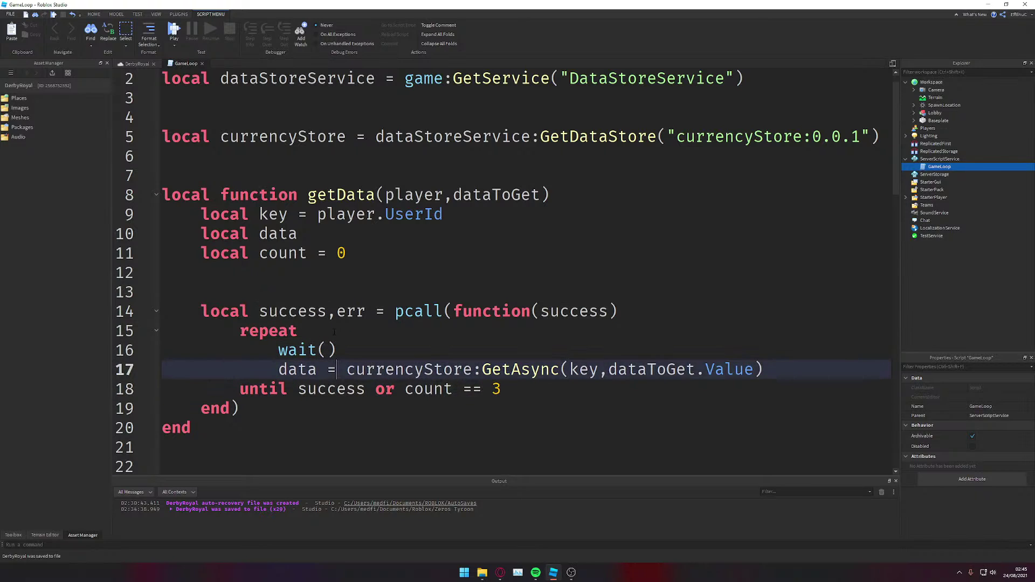
pyautogui.press('Up')
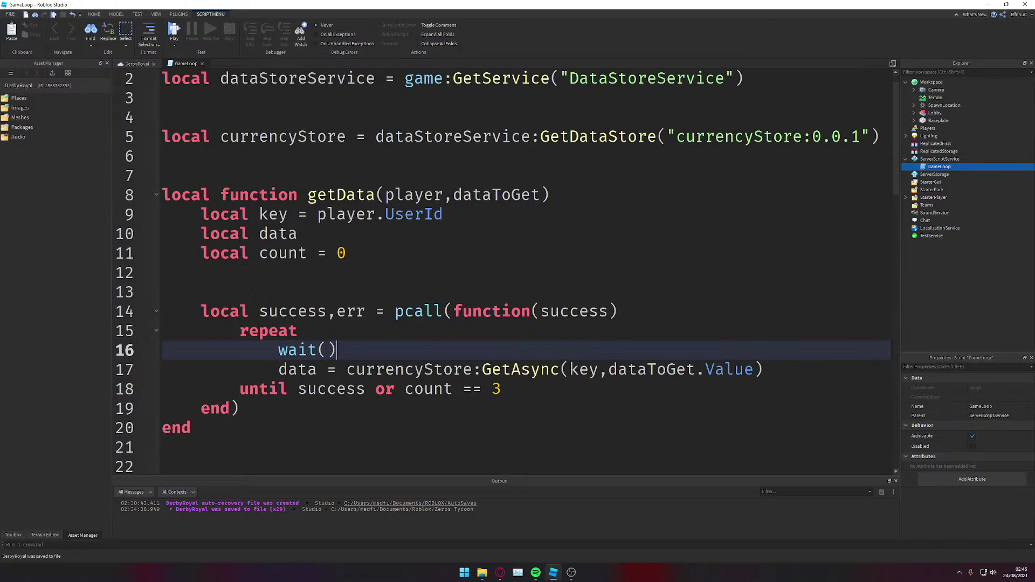
pyautogui.moveTo(418, 345); pyautogui.dragTo(278, 350)
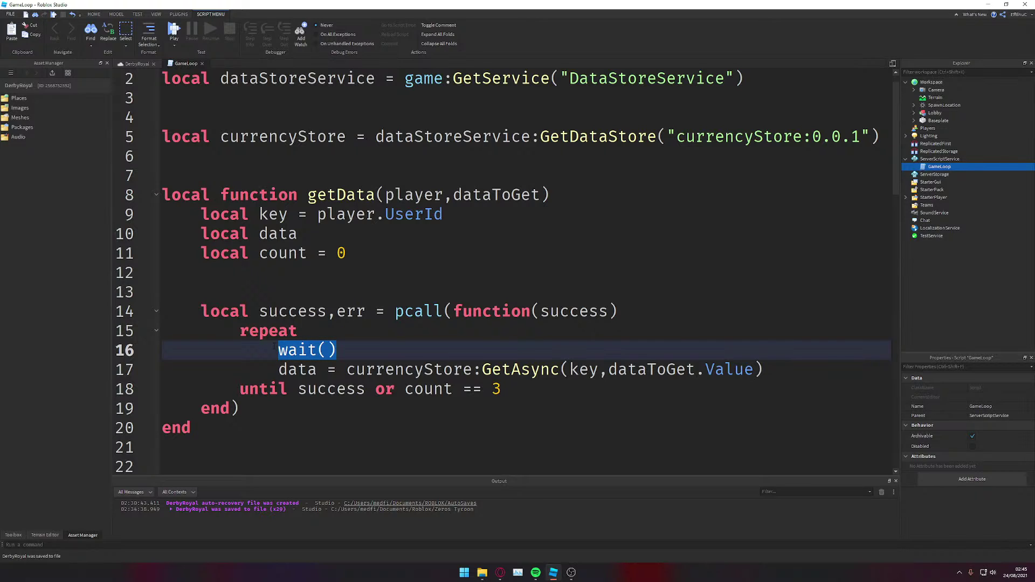
# Step: Delete the wait() line above the data assignment in the repeat block
pyautogui.press('BackSpace')
pyautogui.press('Down')
pyautogui.press('Up')
pyautogui.press('BackSpace')
pyautogui.press('BackSpace')
pyautogui.press('BackSpace')
pyautogui.press('BackSpace')
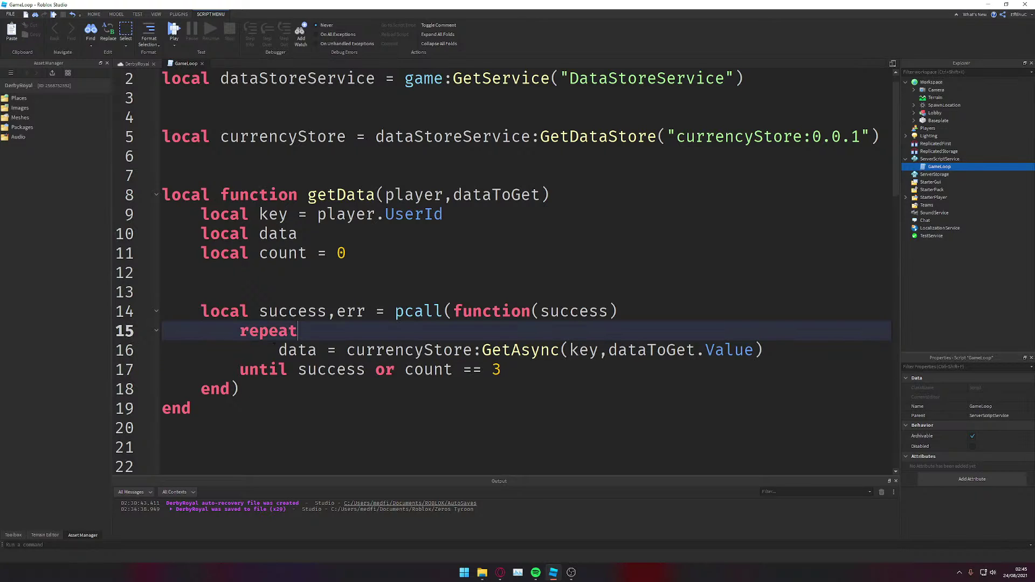
# Step: Add a wait() call on a new line below the data assignment in the repeat block, and save the place file
pyautogui.press('Down')
pyautogui.press('Down')
pyautogui.press('Home')
pyautogui.press('Return')
pyautogui.press('Up')
pyautogui.press('Tab')
pyautogui.write('wait()')
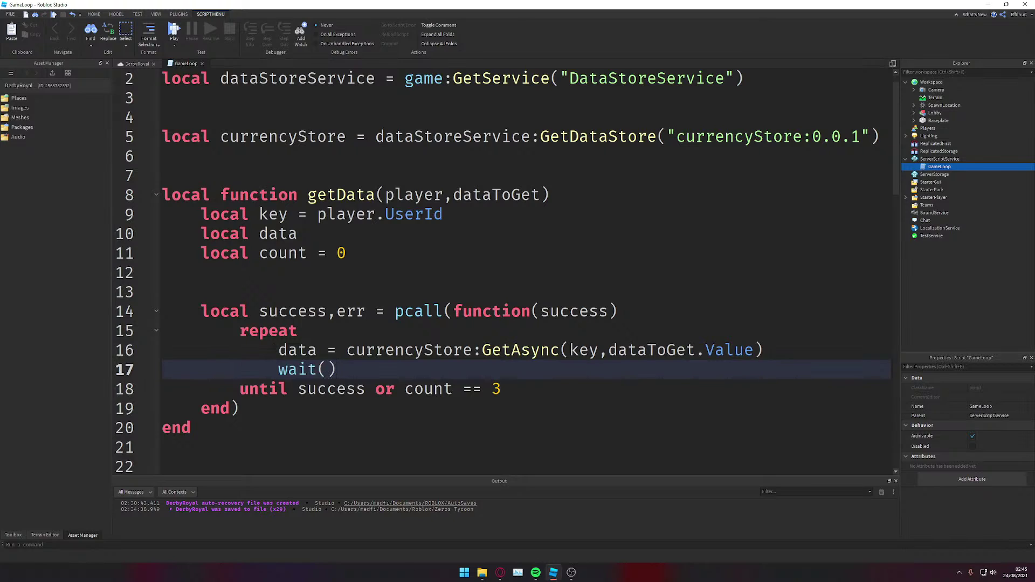
pyautogui.hotkey('ctrl', 's')
pyautogui.press('Down')
pyautogui.press('Down')
pyautogui.press('Down')
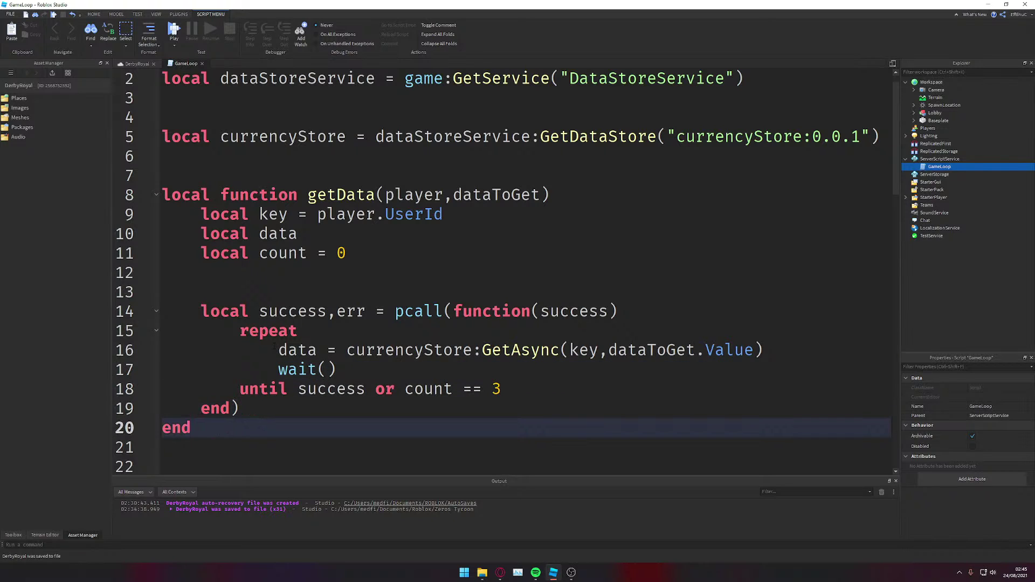
pyautogui.press('Up')
pyautogui.press('Up')
pyautogui.press('Up')
pyautogui.press('Up')
pyautogui.press('Up')
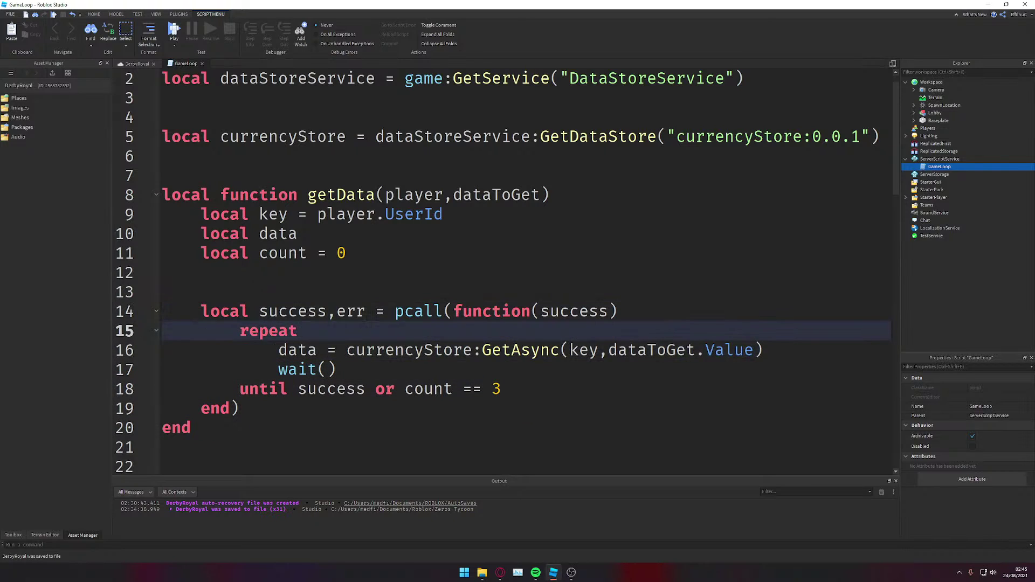
# Step: Insert four empty lines between the end of the pcall and the closing end of getData
pyautogui.press('Down')
pyautogui.press('Down')
pyautogui.press('Down')
pyautogui.press('Down')
pyautogui.press('Return')
pyautogui.press('Return')
pyautogui.press('Return')
pyautogui.press('Return')
pyautogui.press('Up')
pyautogui.press('Up')
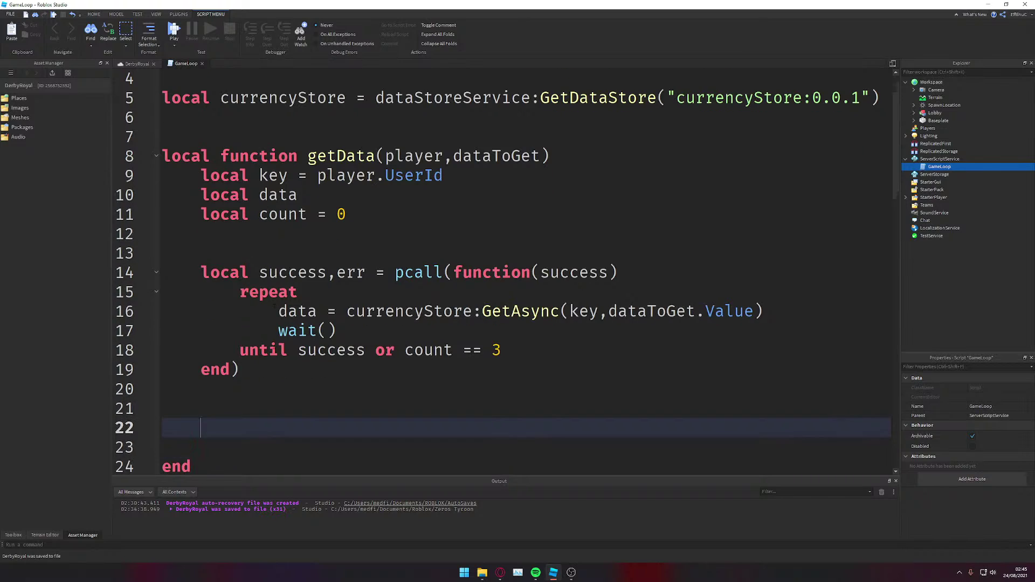
# Step: Add an "if success then" block below the pcall and save the place file
pyautogui.write('id')
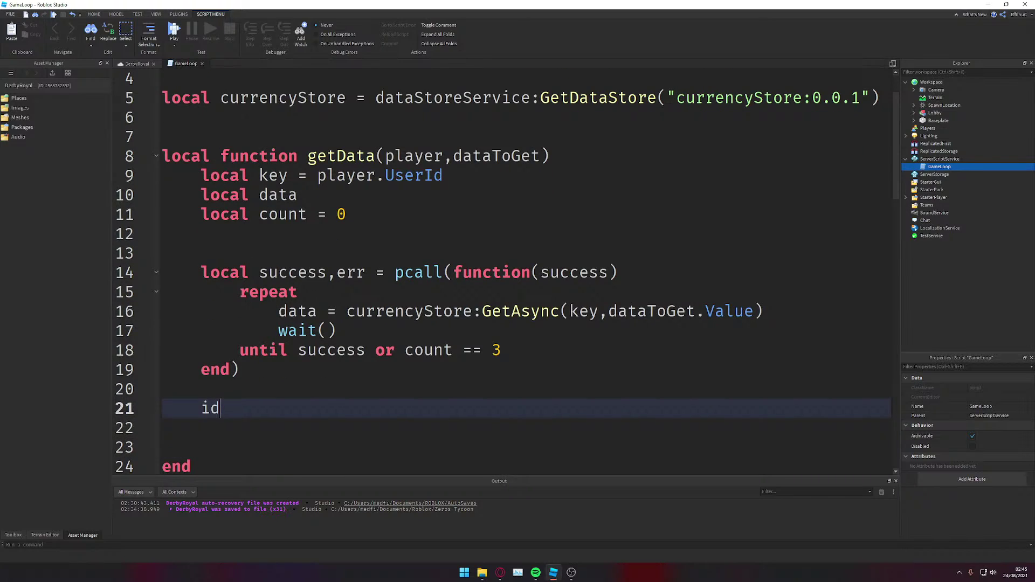
pyautogui.press('BackSpace')
pyautogui.write('f success')
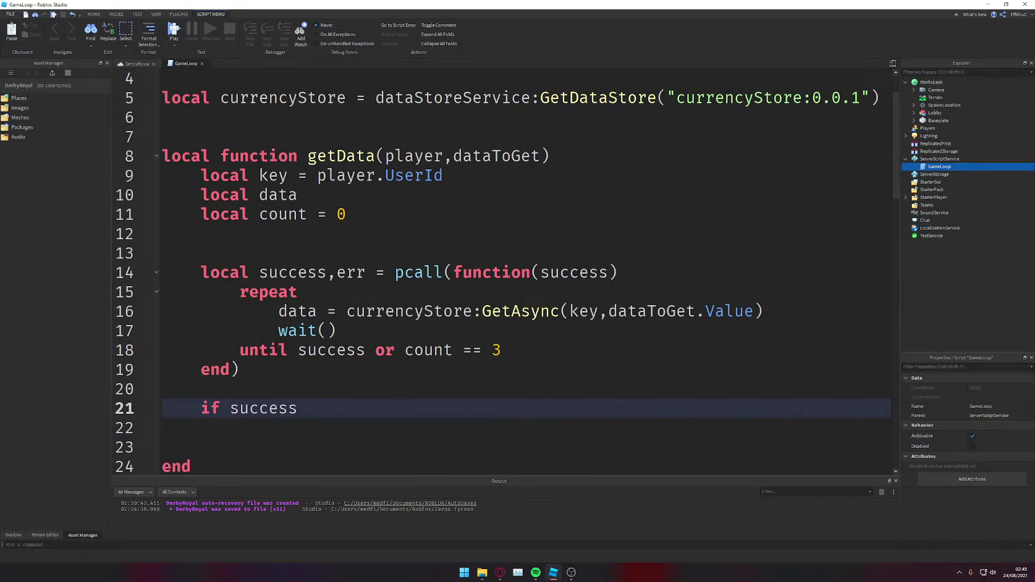
pyautogui.write(' then')
pyautogui.press('Return')
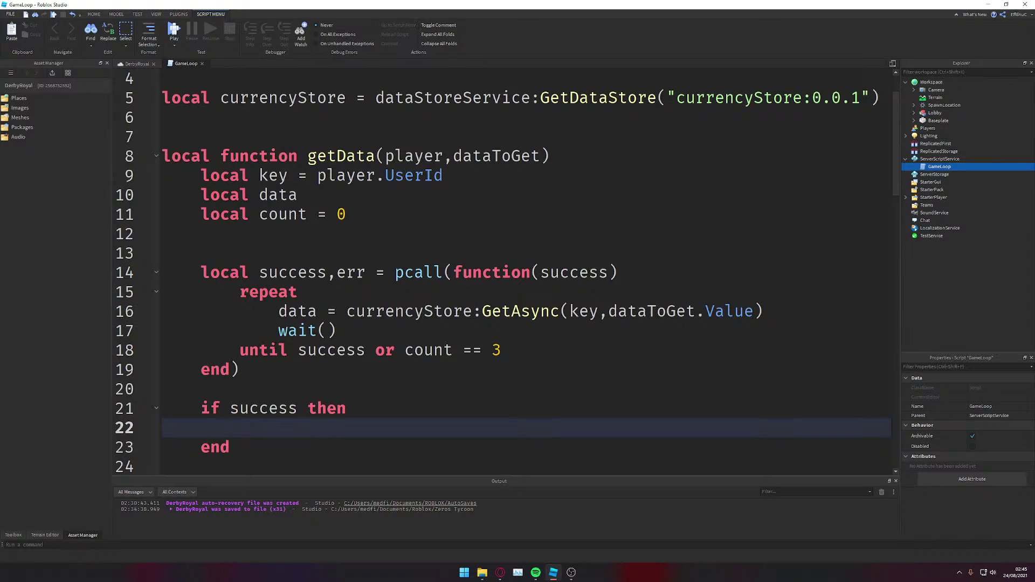
pyautogui.hotkey('ctrl', 's')
# Step: Write "return data" inside the if success block
pyautogui.write('repeat')
pyautogui.press('BackSpace')
pyautogui.press('BackSpace')
pyautogui.press('BackSpace')
pyautogui.press('BackSpace')
pyautogui.press('BackSpace')
pyautogui.write('etu')
pyautogui.press('Tab')
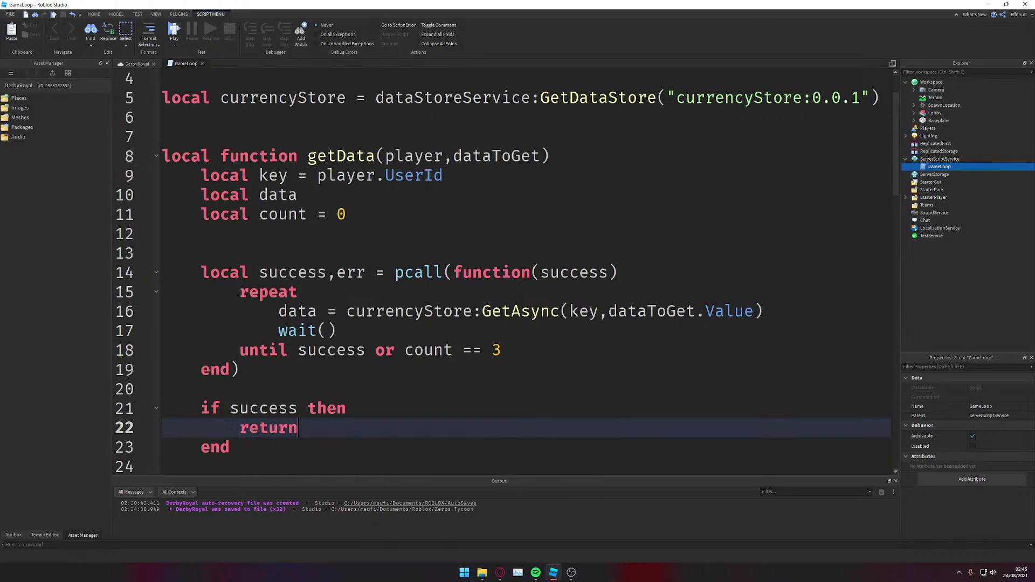
pyautogui.write('data')
pyautogui.press('Down')
pyautogui.press('Down')
pyautogui.press('Down')
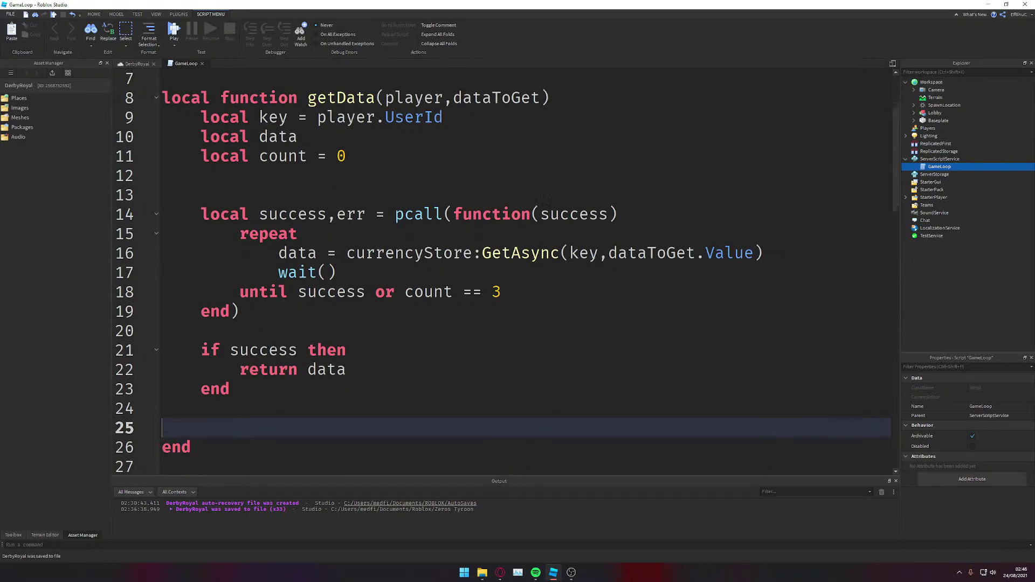
# Step: Insert an empty line below "return data" inside the if success block
pyautogui.press('Up')
pyautogui.press('Up')
pyautogui.press('Up')
pyautogui.press('Up')
pyautogui.press('Down')
pyautogui.press('Right')
pyautogui.click(307, 370)
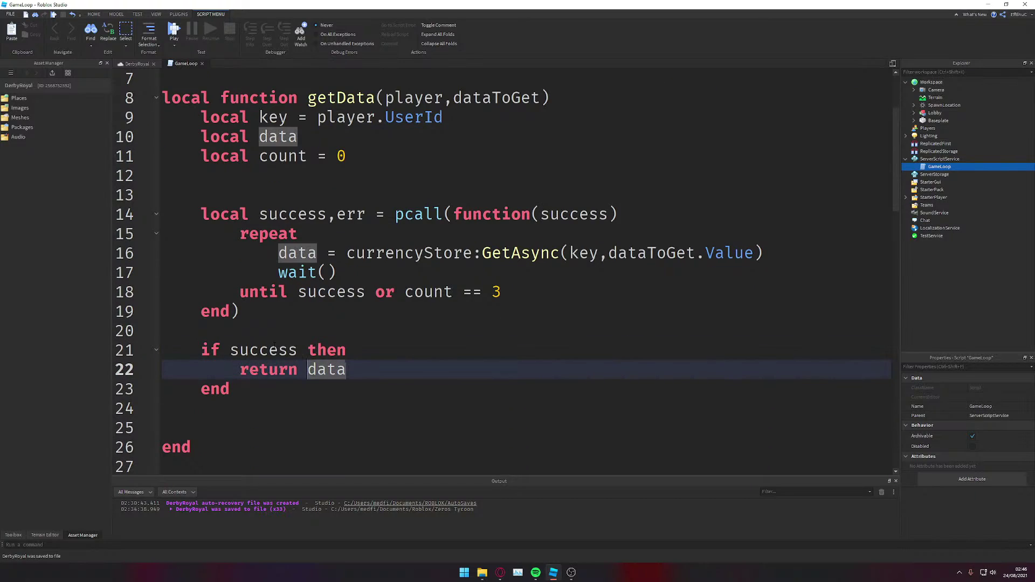
pyautogui.press('Right')
pyautogui.press('Right')
pyautogui.press('Right')
pyautogui.press('Right')
pyautogui.press('Return')
pyautogui.write('el')
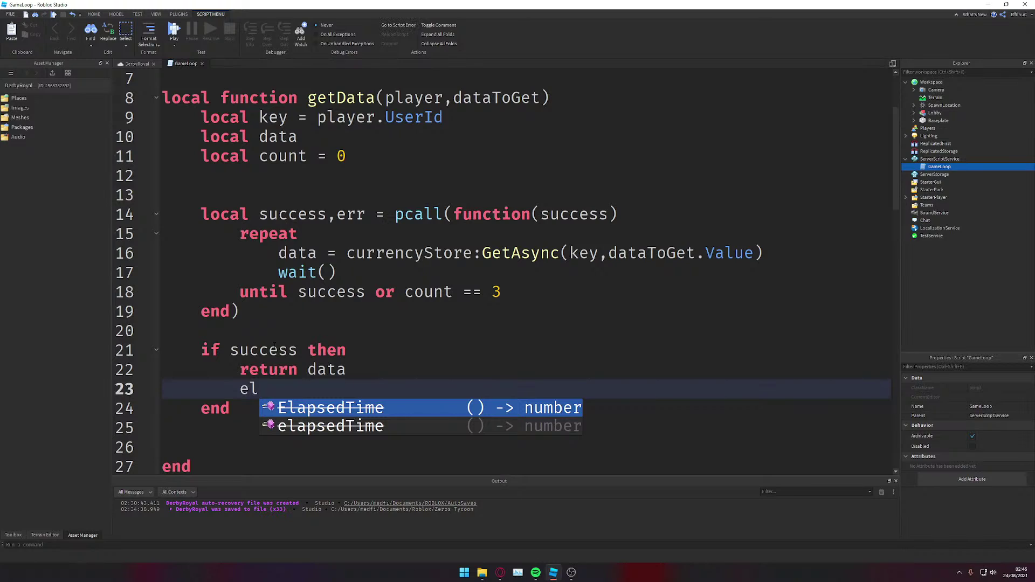
pyautogui.write('se')
pyautogui.press('Return')
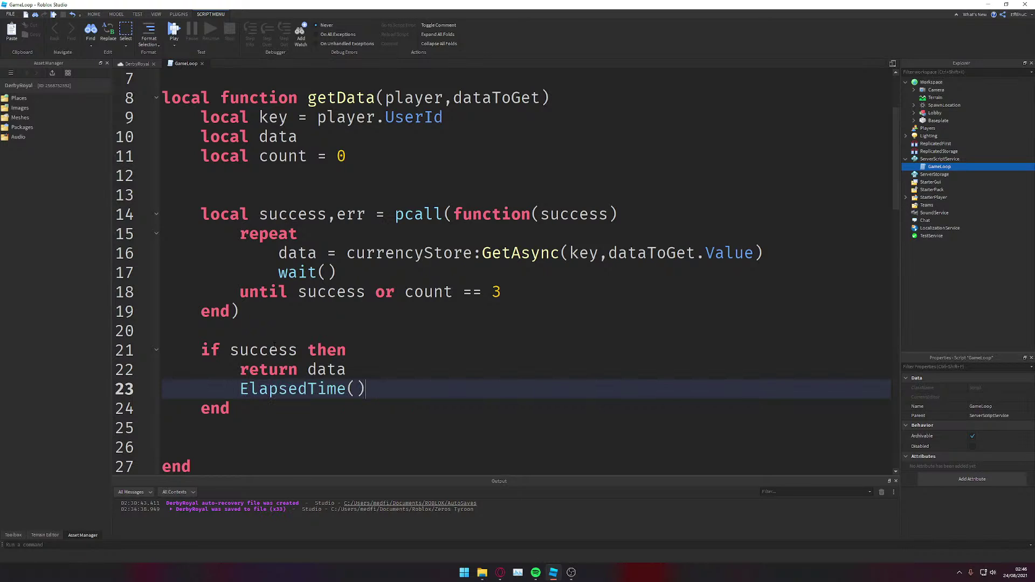
pyautogui.press('BackSpace')
pyautogui.press('BackSpace')
pyautogui.press('BackSpace')
pyautogui.press('BackSpace')
pyautogui.press('BackSpace')
pyautogui.press('BackSpace')
pyautogui.press('BackSpace')
pyautogui.press('BackSpace')
pyautogui.press('BackSpace')
pyautogui.press('BackSpace')
pyautogui.press('BackSpace')
pyautogui.press('BackSpace')
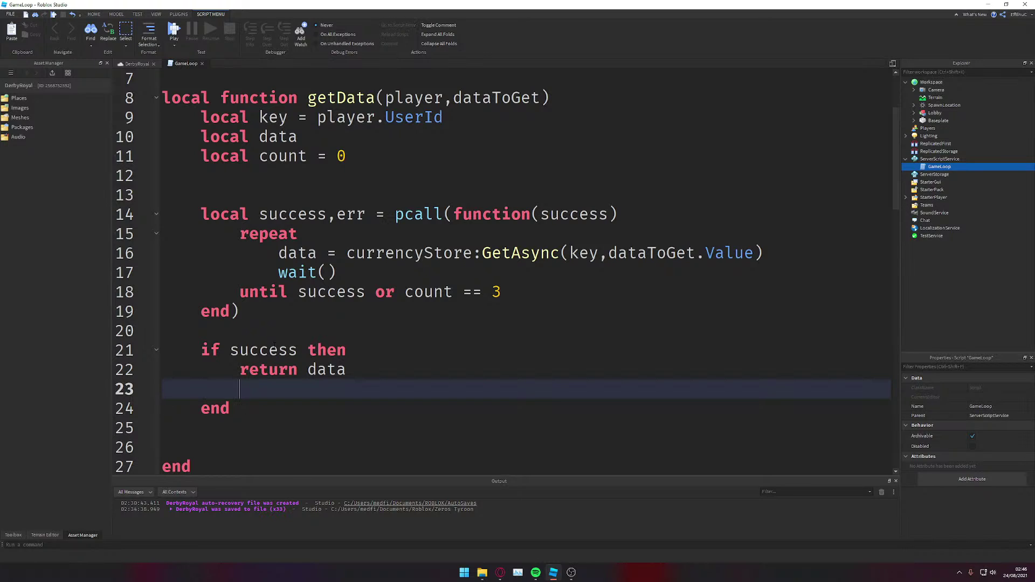
pyautogui.write('if')
pyautogui.press('BackSpace')
pyautogui.press('BackSpace')
pyautogui.press('BackSpace')
# Step: Add two lines above the if success check, leaving the first empty and writing "if data then" on the second
pyautogui.press('Up')
pyautogui.press('Up')
pyautogui.press('Up')
pyautogui.press('Return')
pyautogui.press('Return')
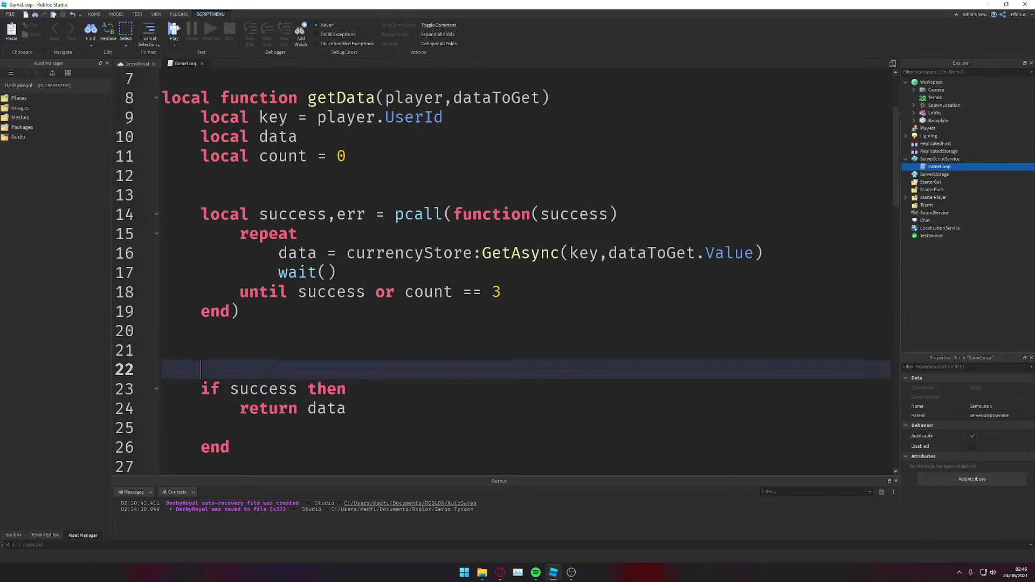
pyautogui.write('if da')
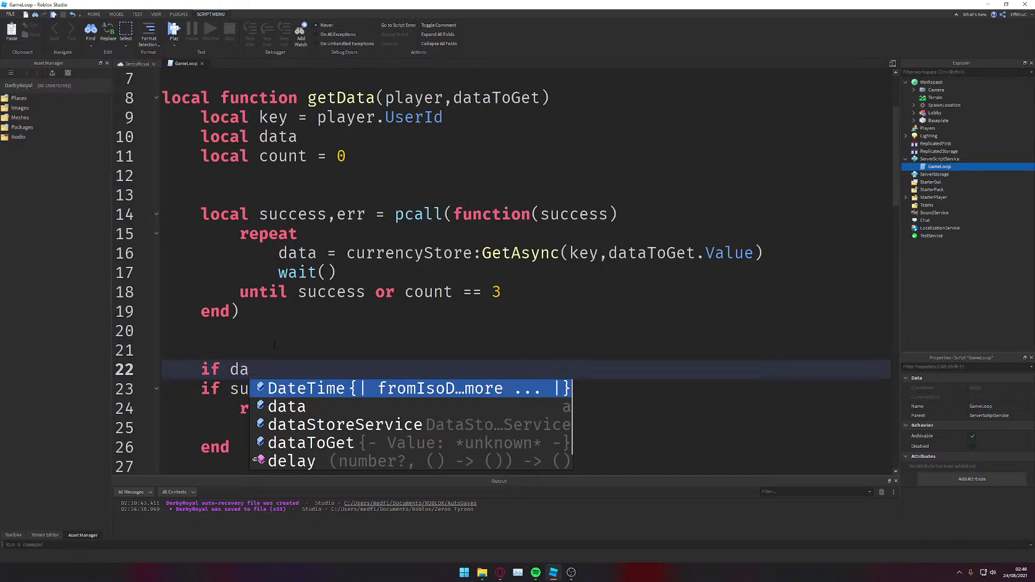
pyautogui.write('ta ~= n')
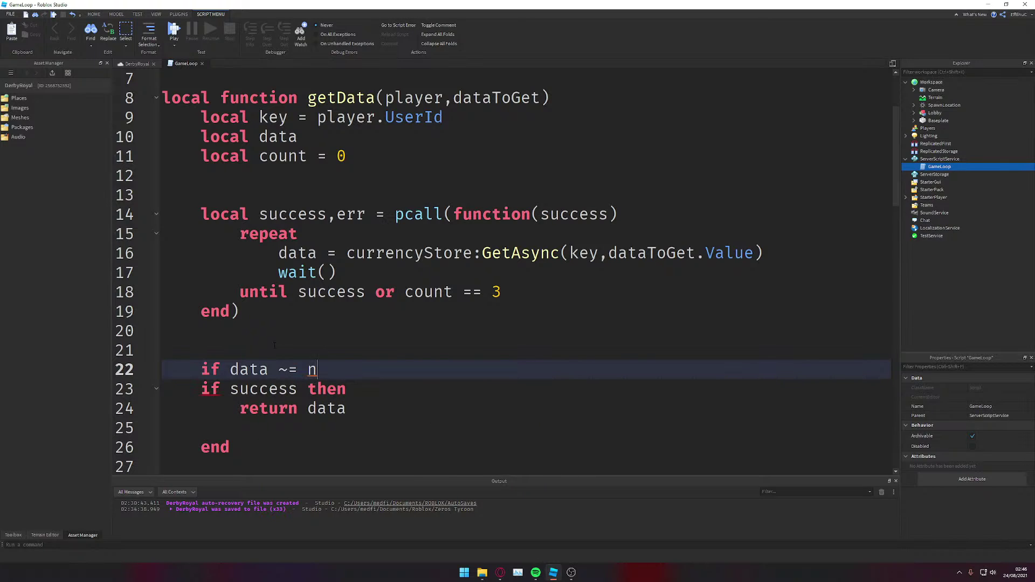
pyautogui.press('BackSpace')
pyautogui.press('BackSpace')
pyautogui.press('BackSpace')
pyautogui.press('BackSpace')
pyautogui.press('BackSpace')
pyautogui.write('then')
# Step: Add an end below the if success block to close the if data block
pyautogui.press('Down')
pyautogui.press('Down')
pyautogui.press('Down')
pyautogui.press('Down')
pyautogui.press('Down')
pyautogui.press('Down')
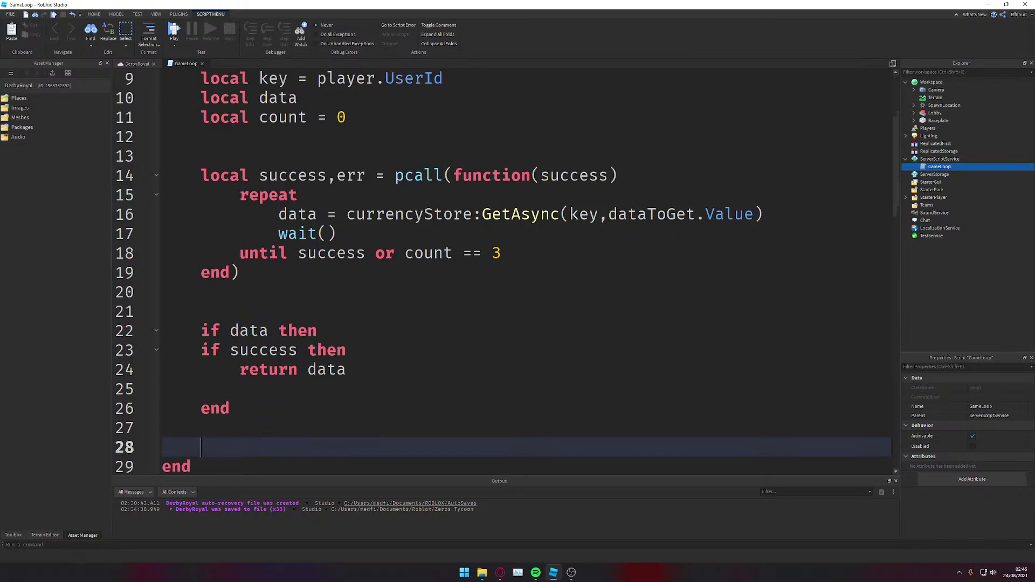
pyautogui.press('Up')
pyautogui.write('e')
pyautogui.press('Down')
pyautogui.press('Down')
pyautogui.press('Tab')
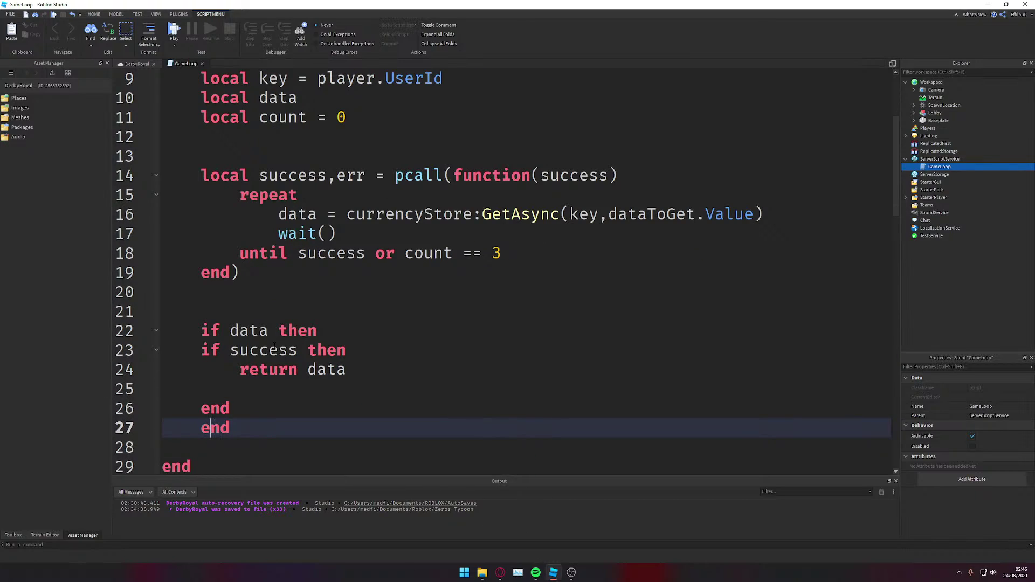
pyautogui.press('Left')
pyautogui.press('Return')
pyautogui.press('BackSpace')
pyautogui.press('BackSpace')
pyautogui.press('BackSpace')
pyautogui.press('BackSpace')
pyautogui.press('Tab')
# Step: Extend the if data condition so it reads "if data and success then"
pyautogui.press('Up')
pyautogui.press('Up')
pyautogui.press('Up')
pyautogui.press('Up')
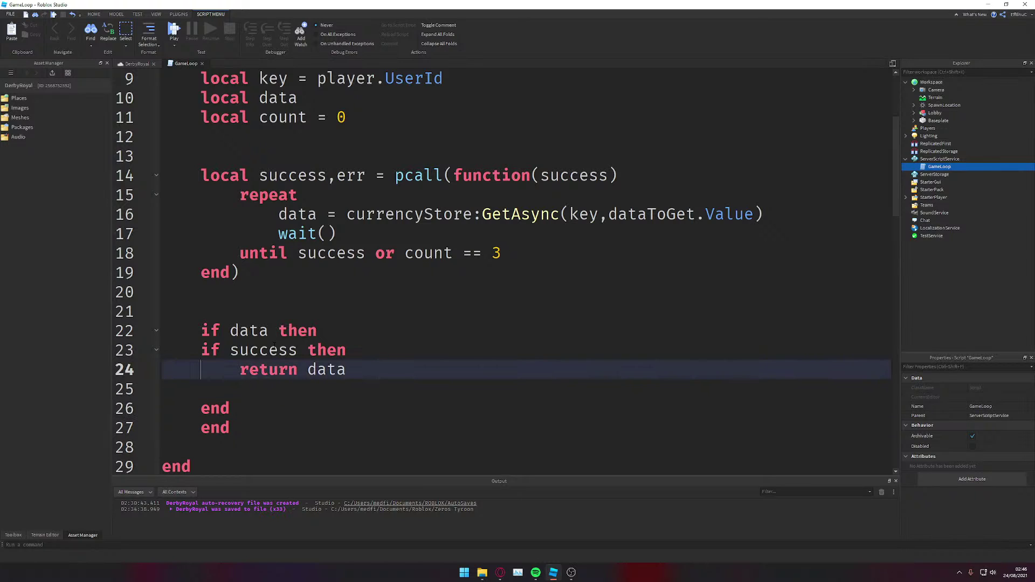
pyautogui.press('Down')
pyautogui.press('Up')
pyautogui.press('Up')
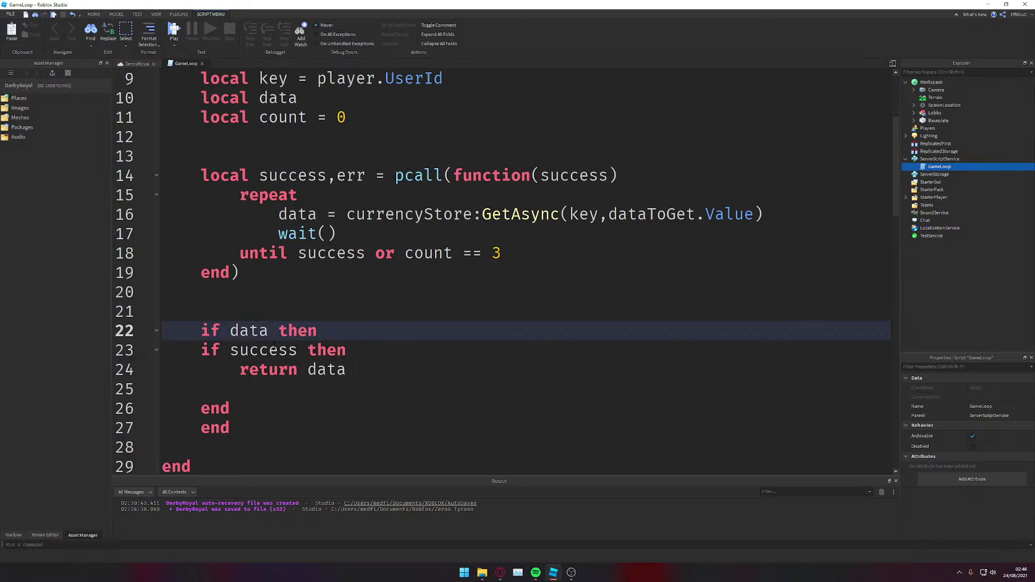
pyautogui.write('ans')
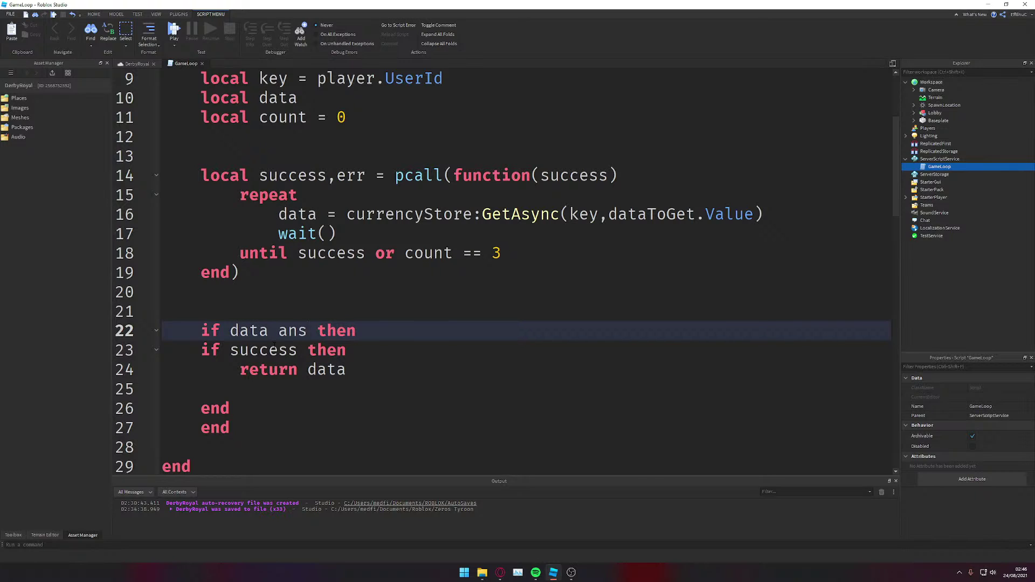
pyautogui.press('BackSpace')
pyautogui.write('d su')
pyautogui.press('Tab')
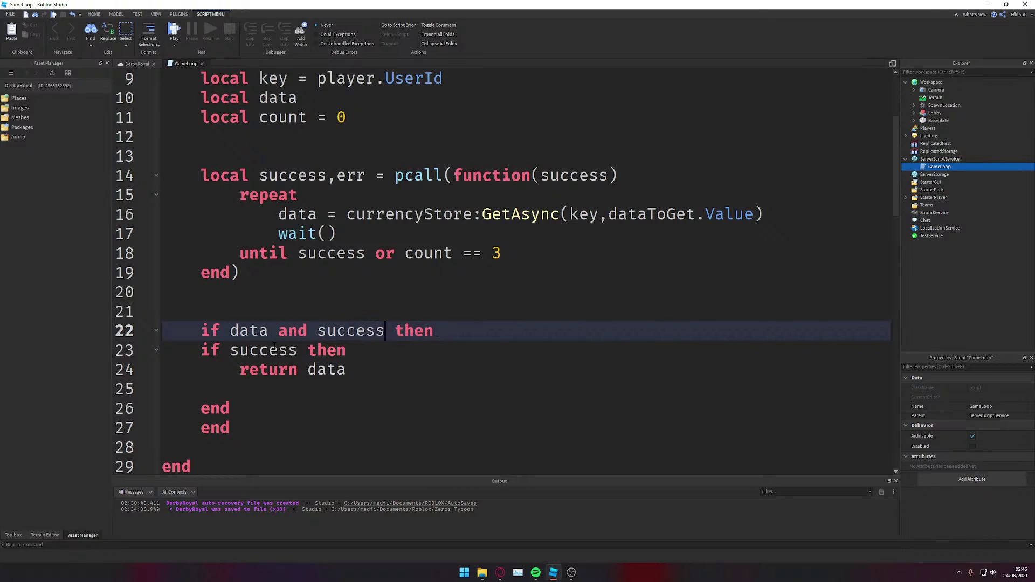
# Step: Delete the redundant "if success then" line below the combined condition
pyautogui.press('Down')
pyautogui.press('Left')
pyautogui.press('Left')
pyautogui.press('Left')
pyautogui.press('Left')
pyautogui.press('Left')
pyautogui.press('Left')
pyautogui.press('Left')
pyautogui.press('Left')
pyautogui.press('Left')
pyautogui.press('Left')
pyautogui.press('Left')
pyautogui.press('Left')
pyautogui.press('Left')
pyautogui.press('Left')
pyautogui.hotkey('shift', 'Right')
pyautogui.hotkey('shift', 'Right')
pyautogui.hotkey('shift', 'Right')
pyautogui.hotkey('shift', 'Right')
pyautogui.hotkey('shift', 'Right')
pyautogui.hotkey('shift', 'Right')
pyautogui.hotkey('shift', 'Right')
pyautogui.hotkey('shift', 'Right')
pyautogui.hotkey('shift', 'Right')
pyautogui.hotkey('shift', 'Right')
pyautogui.hotkey('shift', 'Right')
pyautogui.hotkey('shift', 'Right')
pyautogui.hotkey('shift', 'Right')
pyautogui.hotkey('shift', 'Right')
pyautogui.hotkey('shift', 'Right')
pyautogui.hotkey('shift', 'Right')
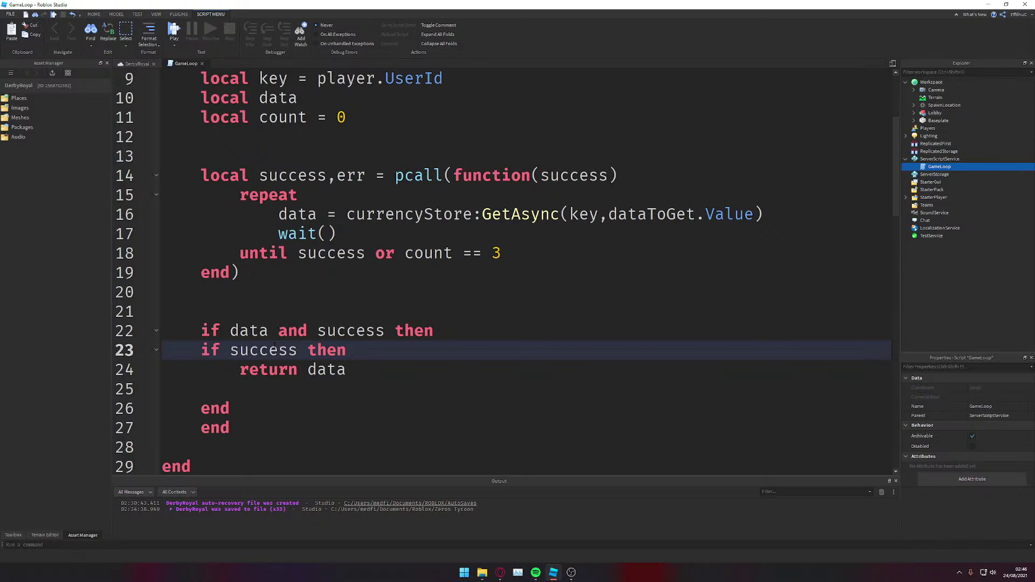
pyautogui.press('BackSpace')
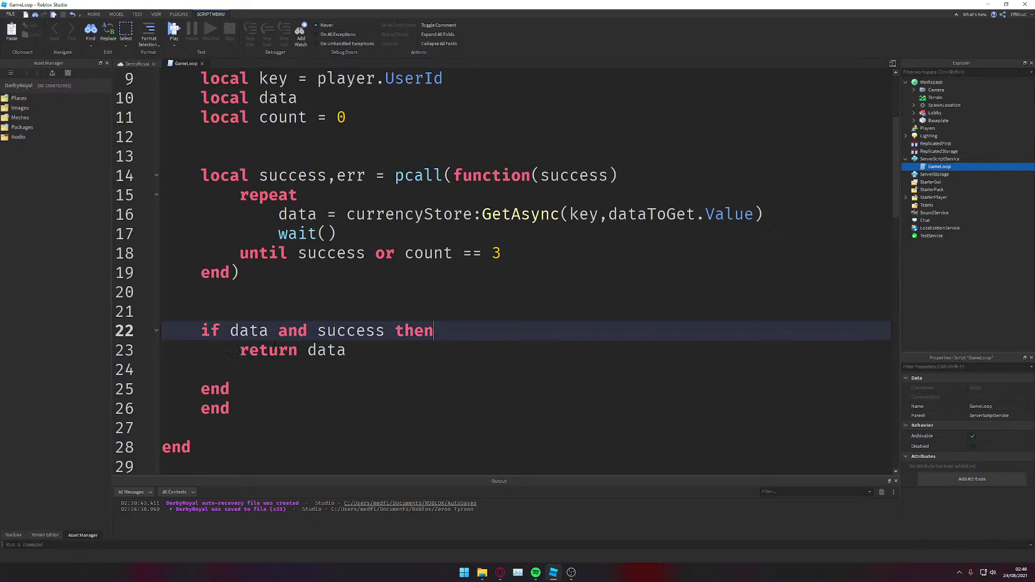
# Step: Delete the extra end and the blank line inside the "if data and success then" block, and save the file
pyautogui.press('Down')
pyautogui.press('Down')
pyautogui.press('BackSpace')
pyautogui.press('Down')
pyautogui.press('BackSpace')
pyautogui.press('BackSpace')
pyautogui.press('BackSpace')
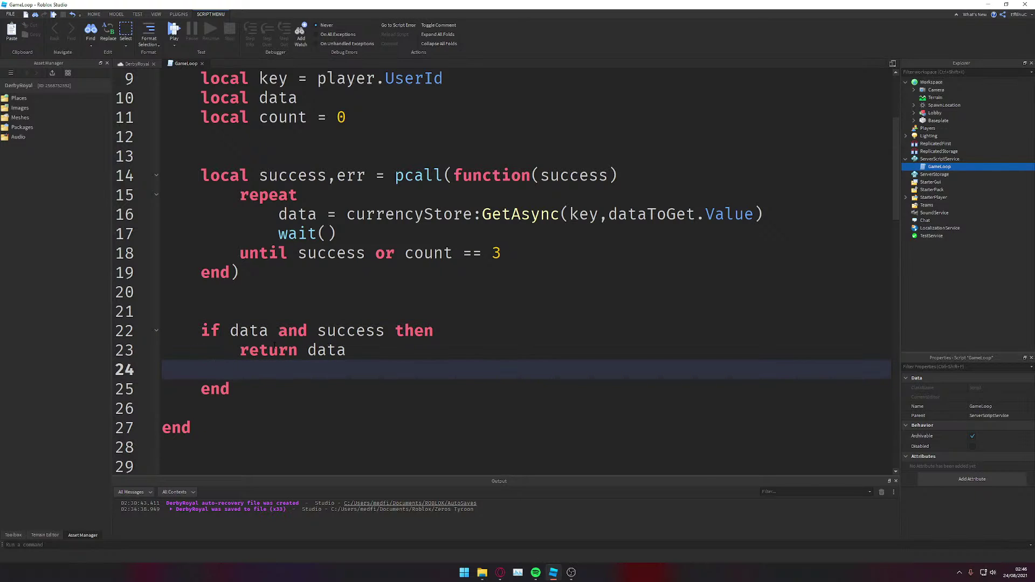
pyautogui.press('BackSpace')
pyautogui.press('Left')
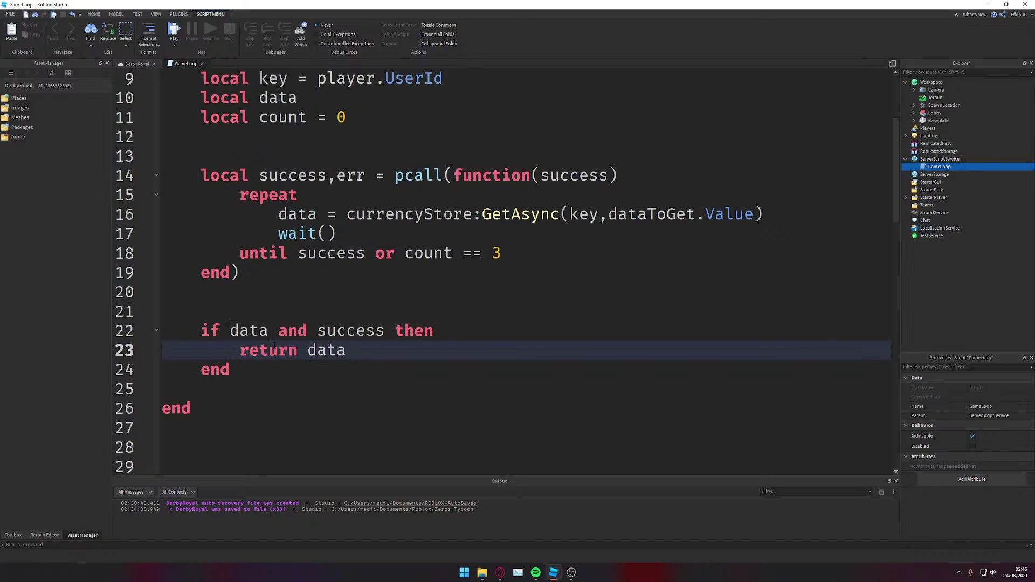
pyautogui.press('Right')
pyautogui.press('Right')
pyautogui.press('Right')
pyautogui.press('Right')
pyautogui.press('Right')
pyautogui.press('Right')
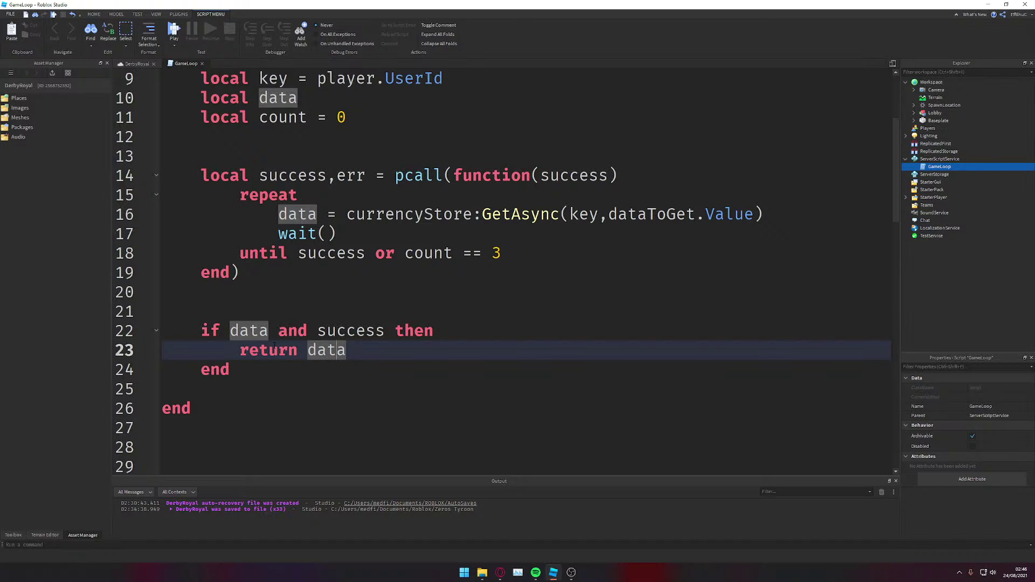
pyautogui.press('Right')
pyautogui.hotkey('ctrl', 's')
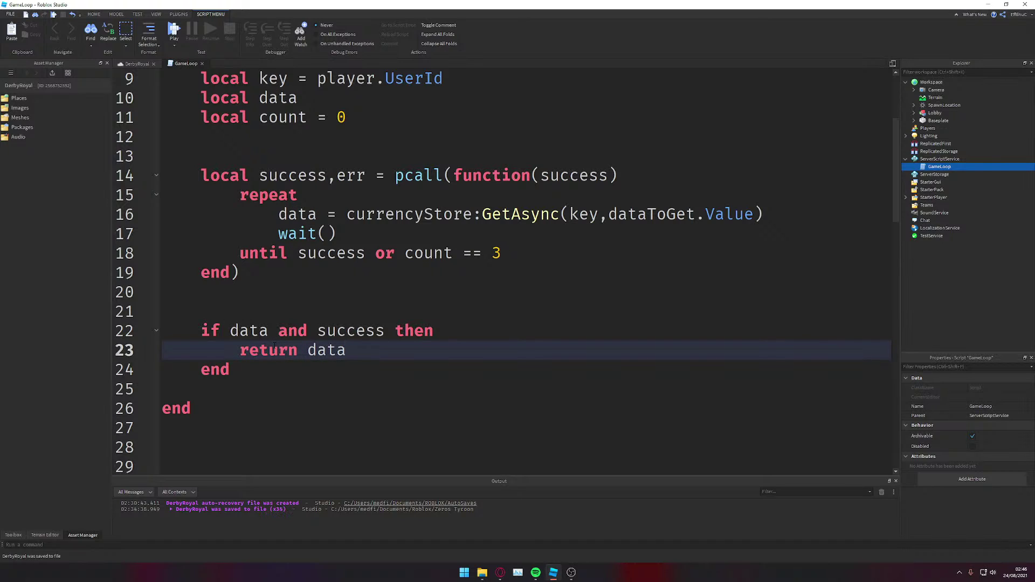
# Step: Add an "elseif not data then" branch below the return data line with an empty line under it, and save
pyautogui.press('Down')
pyautogui.press('Up')
pyautogui.press('Return')
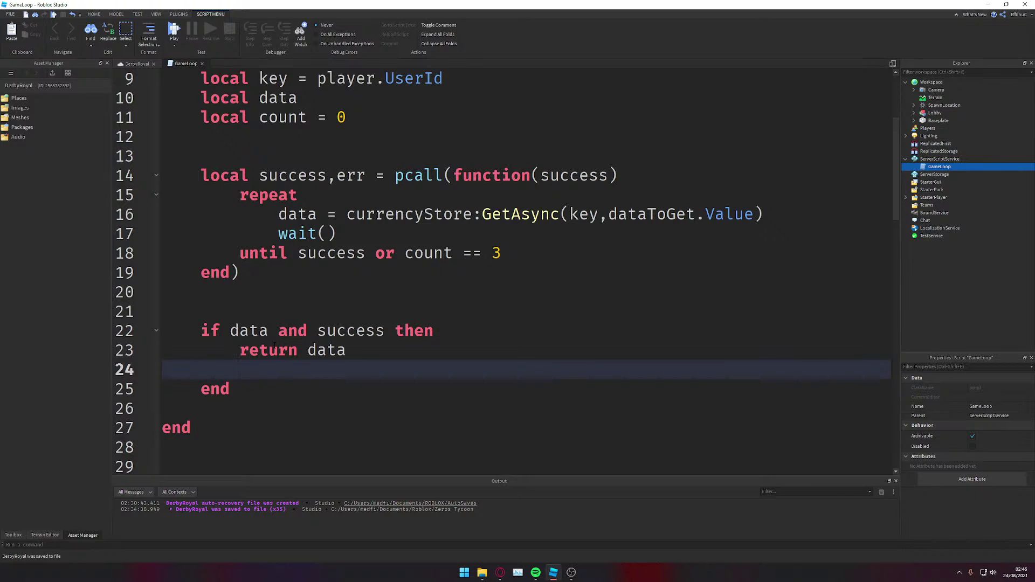
pyautogui.write('el')
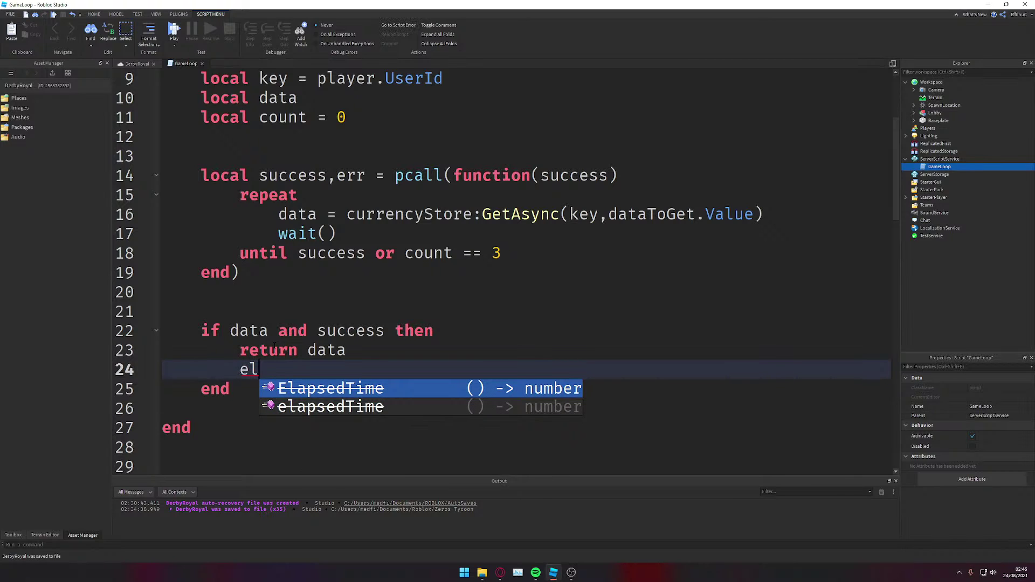
pyautogui.write('e')
pyautogui.press('BackSpace')
pyautogui.press('BackSpace')
pyautogui.press('BackSpace')
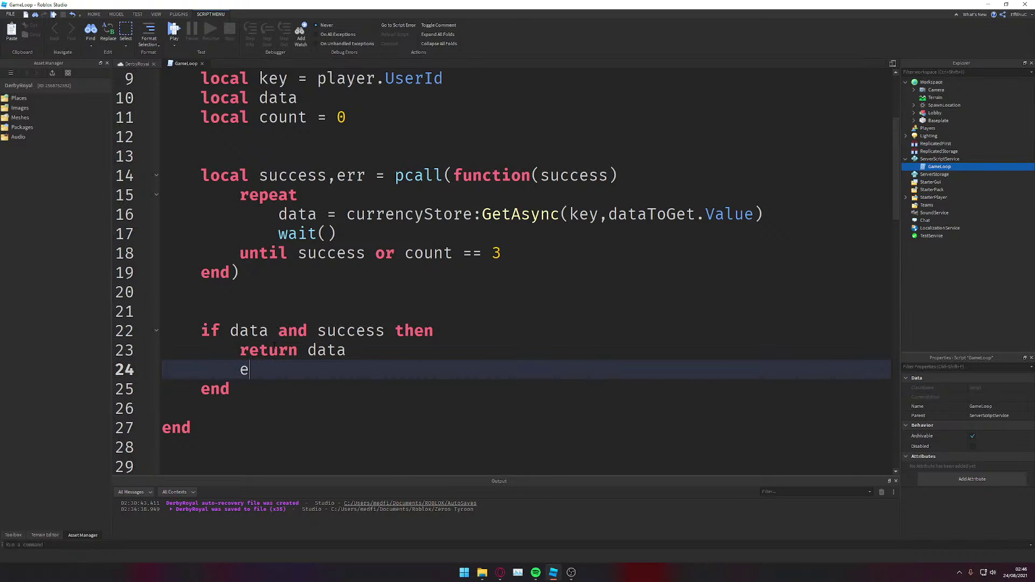
pyautogui.write('elseif')
pyautogui.write('not da')
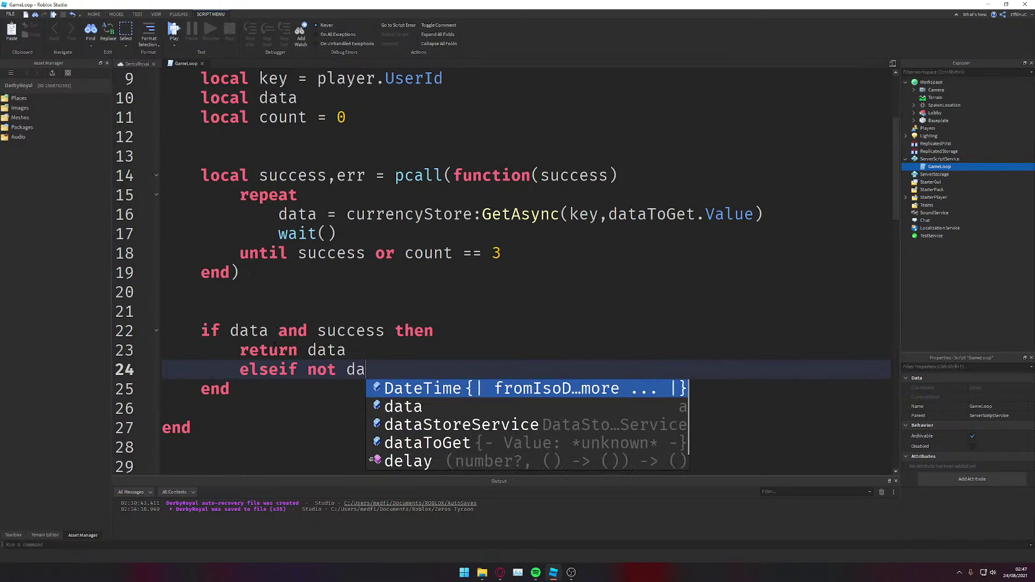
pyautogui.press('Down')
pyautogui.press('Tab')
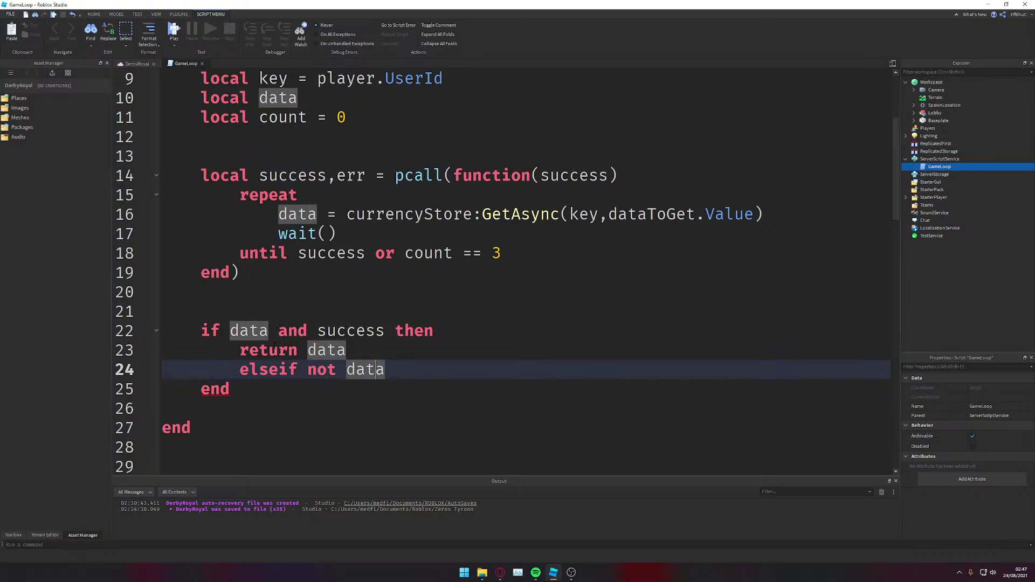
pyautogui.write('t')
pyautogui.press('Tab')
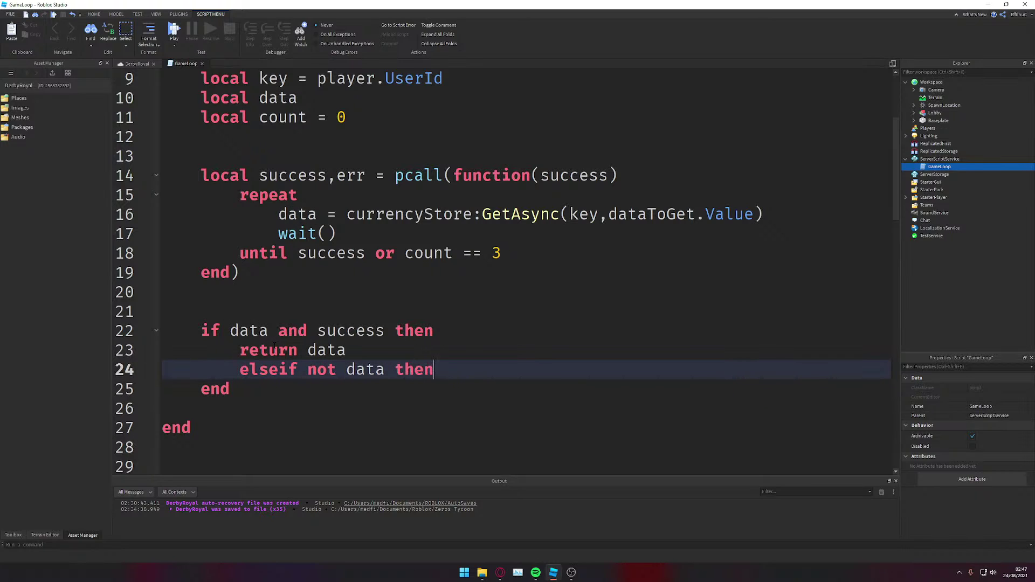
pyautogui.press('Return')
pyautogui.hotkey('ctrl', 's')
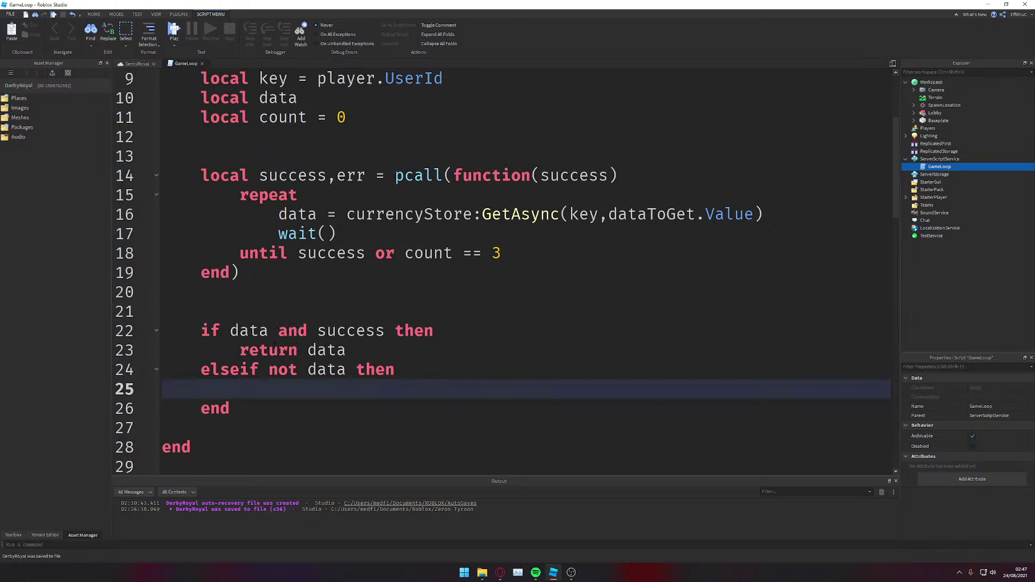
# Step: Write print("This player is new to the game") inside the elseif not data branch, and save the file
pyautogui.write('pr')
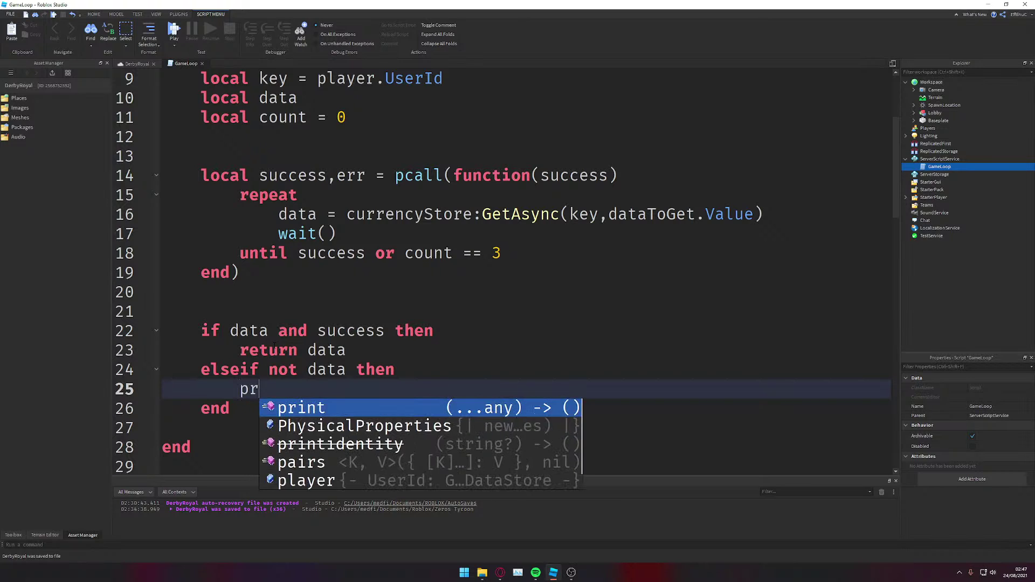
pyautogui.press('Tab')
pyautogui.write('("T')
pyautogui.write('his player')
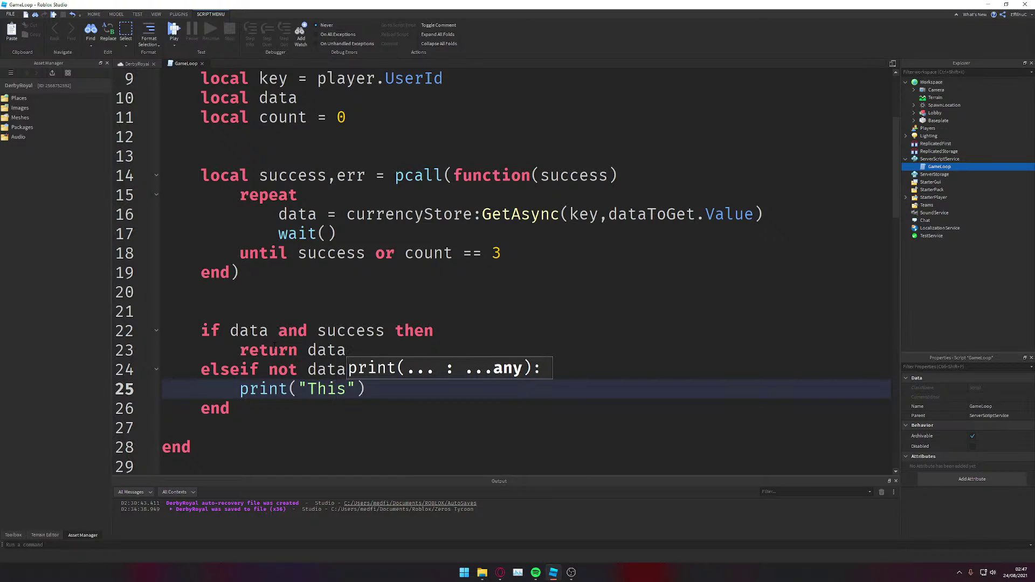
pyautogui.write(' is new to h')
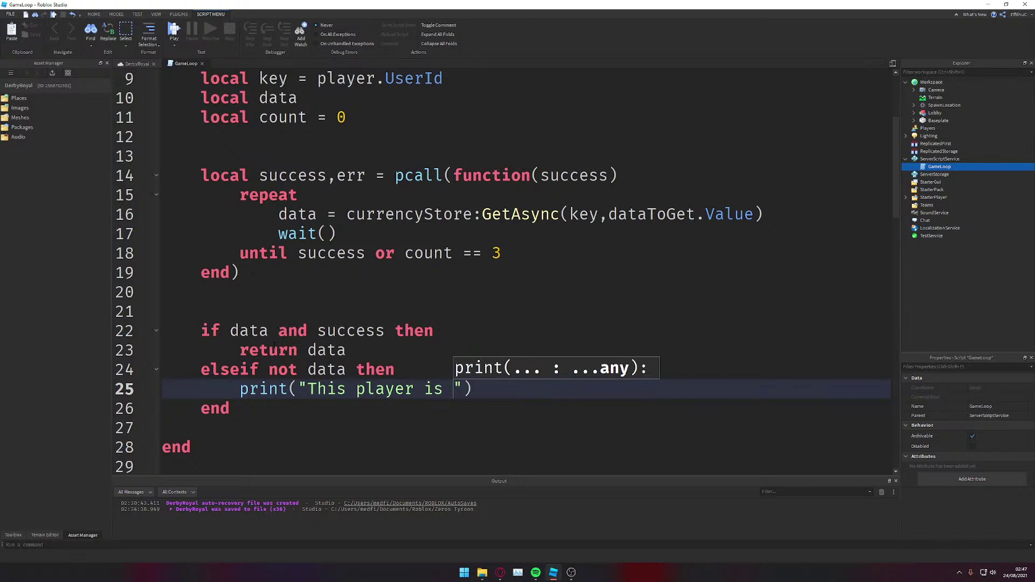
pyautogui.press('BackSpace')
pyautogui.write('the game')
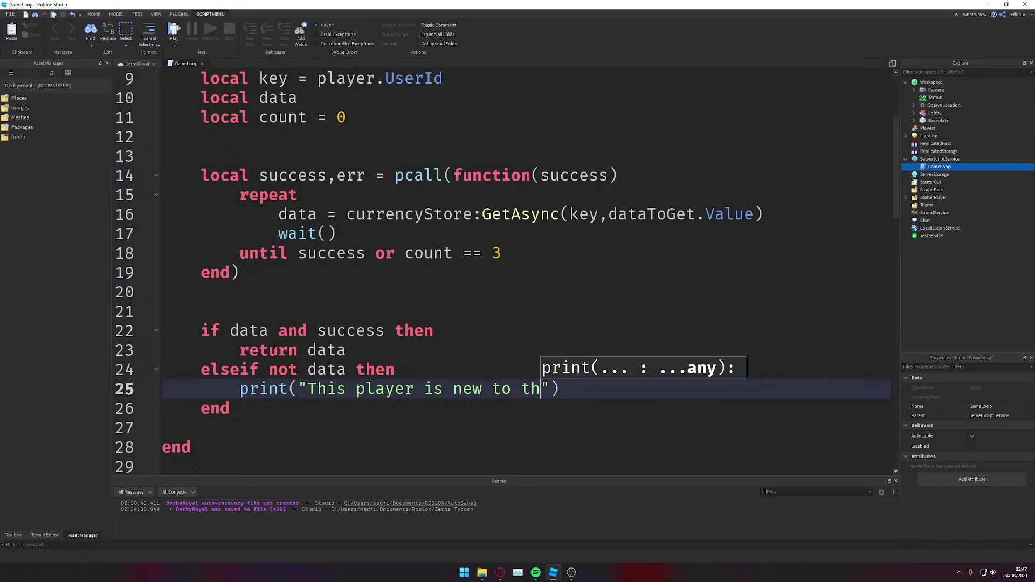
pyautogui.hotkey('ctrl', 's')
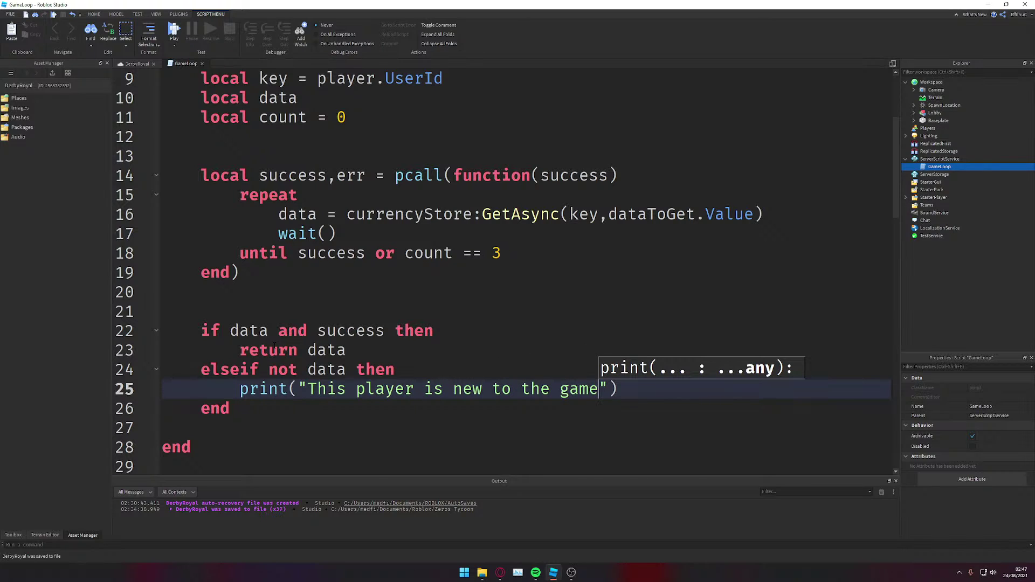
# Step: Save the file and review the script from getData's data checks down to createStats and back up to the service declarations
pyautogui.press('Down')
pyautogui.press('Up')
pyautogui.press('Up')
pyautogui.press('Up')
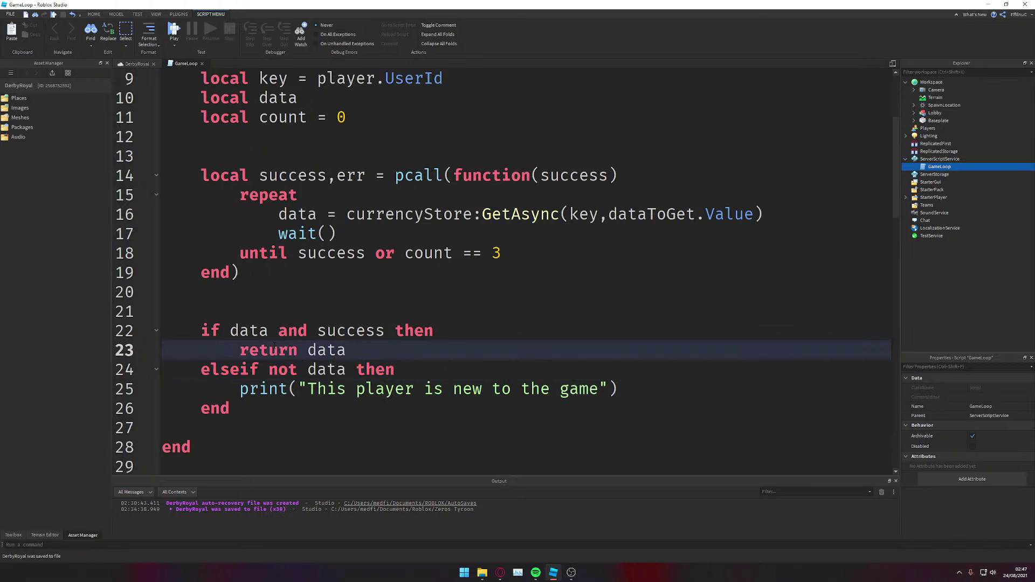
pyautogui.press('Down')
pyautogui.press('Down')
pyautogui.press('Down')
pyautogui.press('Down')
pyautogui.press('Down')
pyautogui.press('Down')
pyautogui.press('Down')
pyautogui.press('Down')
pyautogui.press('Down')
pyautogui.press('Down')
pyautogui.press('Down')
pyautogui.press('Down')
pyautogui.press('Down')
pyautogui.press('Down')
pyautogui.press('Down')
pyautogui.press('Down')
pyautogui.press('Down')
pyautogui.press('Down')
pyautogui.press('Down')
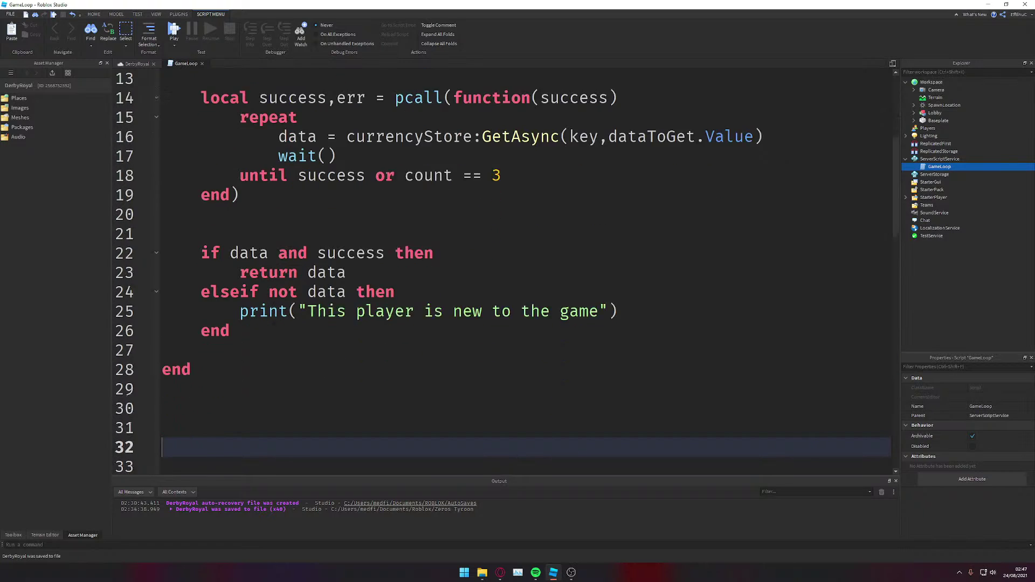
pyautogui.hotkey('ctrl', 's')
pyautogui.press('Up')
pyautogui.press('Up')
pyautogui.press('Up')
pyautogui.press('Up')
pyautogui.press('Up')
pyautogui.press('Up')
pyautogui.press('Up')
pyautogui.press('Up')
pyautogui.press('Up')
pyautogui.press('Up')
pyautogui.press('Up')
pyautogui.press('Up')
pyautogui.press('Up')
pyautogui.press('Up')
pyautogui.press('Up')
pyautogui.press('Up')
pyautogui.press('Up')
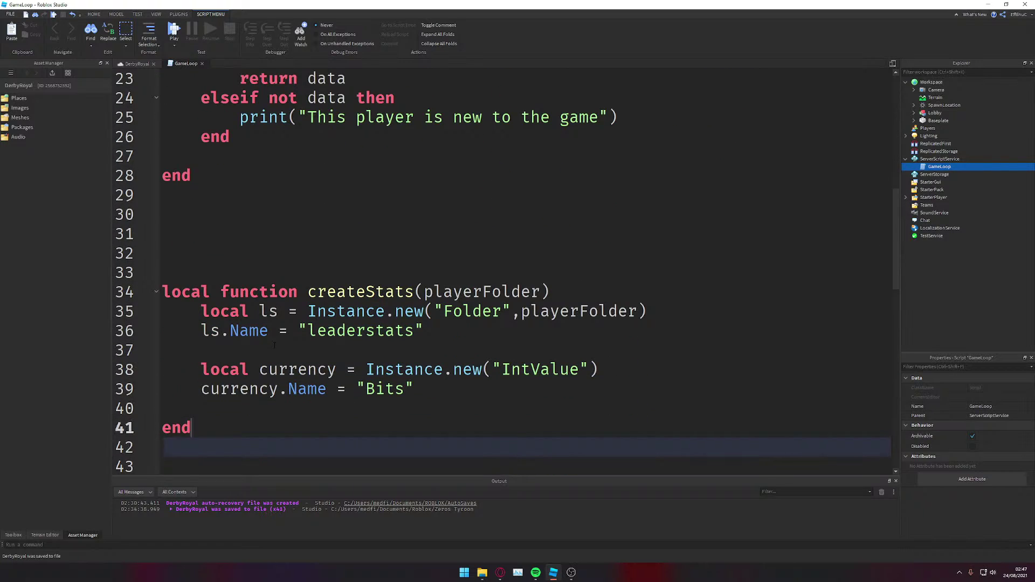
pyautogui.press('Up')
pyautogui.press('Up')
pyautogui.press('Up')
pyautogui.press('Up')
pyautogui.press('Up')
pyautogui.press('Up')
pyautogui.press('Up')
pyautogui.press('Up')
pyautogui.press('Up')
pyautogui.press('Up')
pyautogui.press('Up')
pyautogui.press('Up')
pyautogui.press('Up')
pyautogui.press('Up')
pyautogui.press('Up')
pyautogui.press('Up')
pyautogui.press('Up')
pyautogui.press('Up')
pyautogui.press('Up')
pyautogui.press('Up')
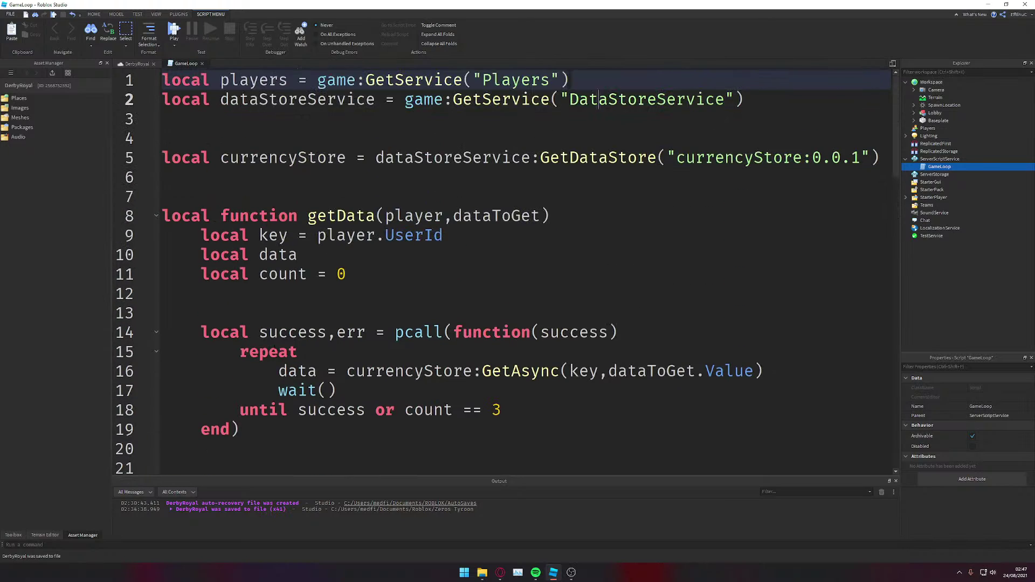
# Step: Delete the two blank lines between "local count = 0" and the success,err pcall line in getData
pyautogui.press('Down')
pyautogui.press('Down')
pyautogui.press('Down')
pyautogui.press('Down')
pyautogui.press('Down')
pyautogui.press('Down')
pyautogui.press('Down')
pyautogui.press('Down')
pyautogui.press('Down')
pyautogui.press('Down')
pyautogui.press('Down')
pyautogui.press('Down')
pyautogui.press('Down')
pyautogui.press('Down')
pyautogui.press('Down')
pyautogui.press('Down')
pyautogui.press('Up')
pyautogui.press('Up')
pyautogui.press('Up')
pyautogui.press('Up')
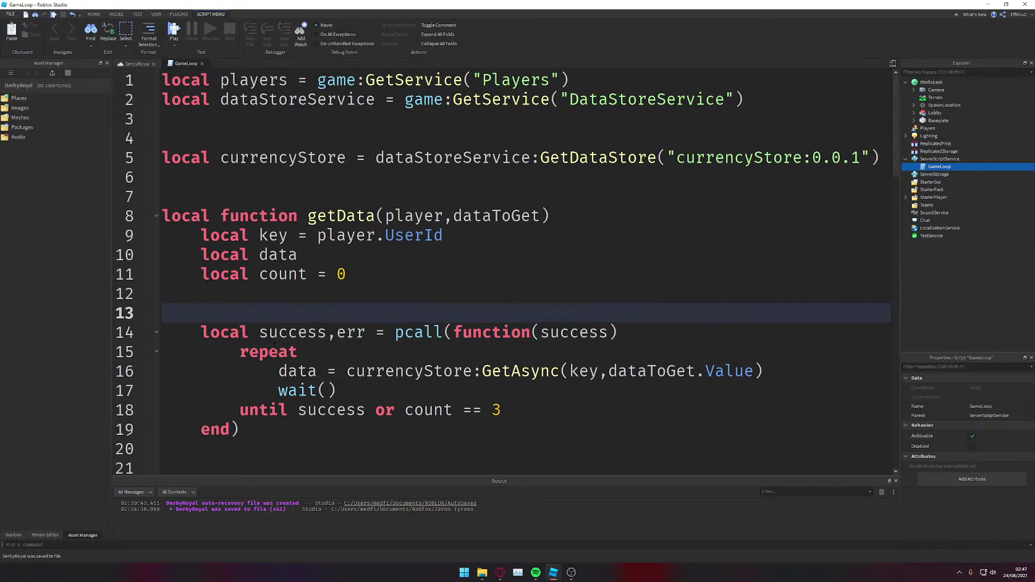
pyautogui.press('BackSpace')
pyautogui.press('BackSpace')
pyautogui.press('BackSpace')
pyautogui.press('Down')
pyautogui.press('Down')
pyautogui.press('Down')
pyautogui.press('Down')
pyautogui.press('Down')
pyautogui.press('Down')
pyautogui.press('Down')
pyautogui.press('Down')
pyautogui.press('Down')
pyautogui.press('Down')
pyautogui.press('Down')
pyautogui.press('Down')
pyautogui.press('Down')
pyautogui.press('Down')
pyautogui.press('Down')
pyautogui.press('Down')
pyautogui.press('Down')
pyautogui.press('Down')
pyautogui.press('Down')
pyautogui.press('Down')
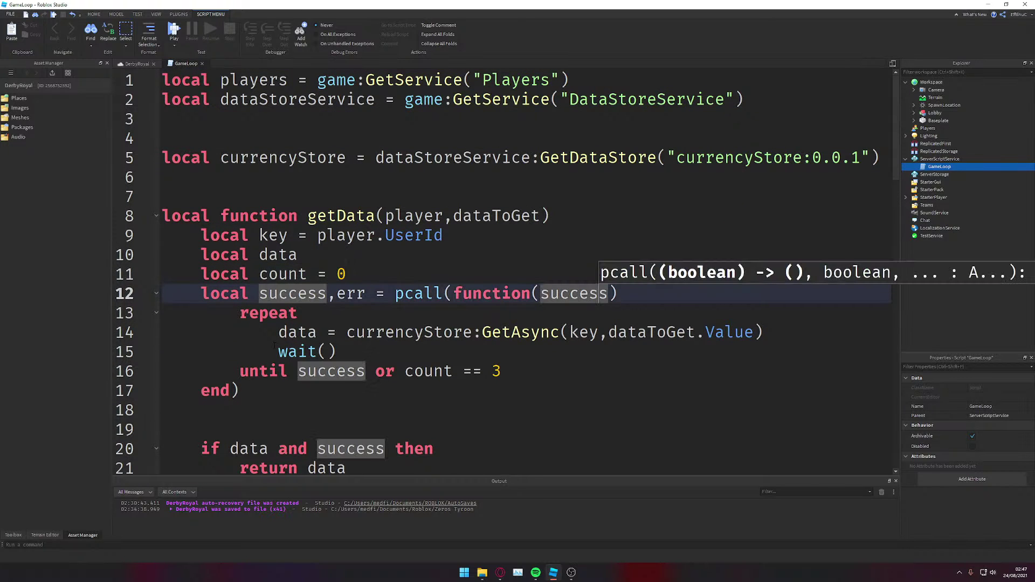
# Step: Declare local function saveData(player,dataToSave) in the blank lines between getData and createStats, and save the file
pyautogui.press('Down')
pyautogui.press('Up')
pyautogui.press('Up')
pyautogui.press('Up')
pyautogui.press('Up')
pyautogui.press('Up')
pyautogui.press('Up')
pyautogui.press('Up')
pyautogui.press('Up')
pyautogui.press('Up')
pyautogui.press('Up')
pyautogui.press('Up')
pyautogui.press('Up')
pyautogui.press('Up')
pyautogui.press('Up')
pyautogui.press('Up')
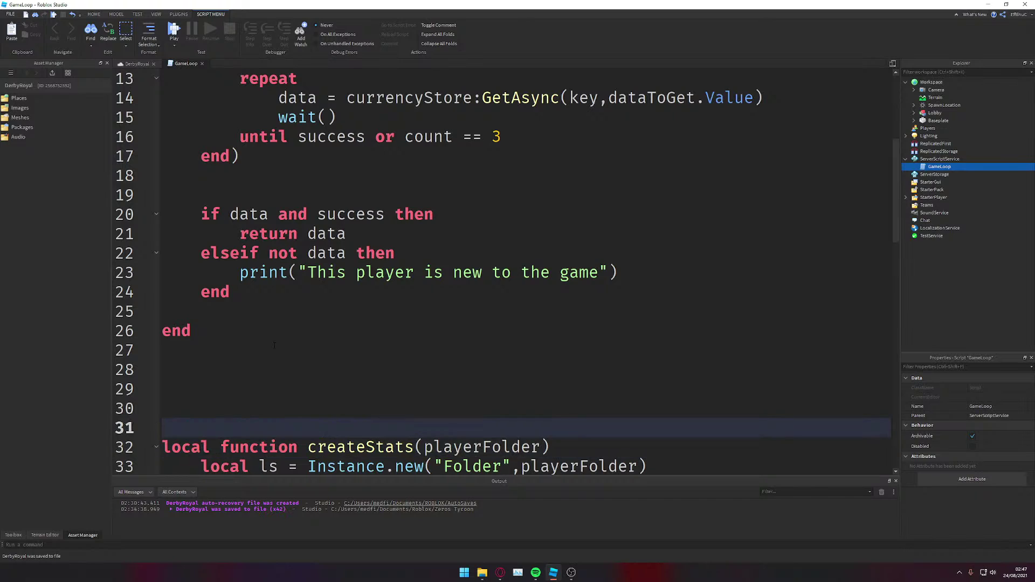
pyautogui.press('Down')
pyautogui.press('Down')
pyautogui.press('Down')
pyautogui.press('Down')
pyautogui.press('Down')
pyautogui.press('Down')
pyautogui.press('Down')
pyautogui.press('Down')
pyautogui.press('Down')
pyautogui.press('Down')
pyautogui.press('Down')
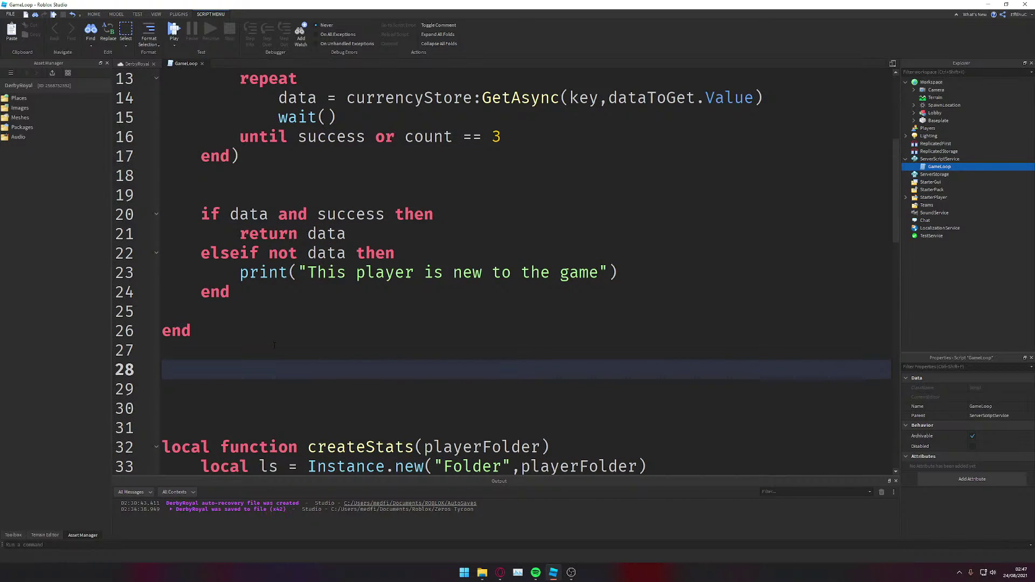
pyautogui.write('local function')
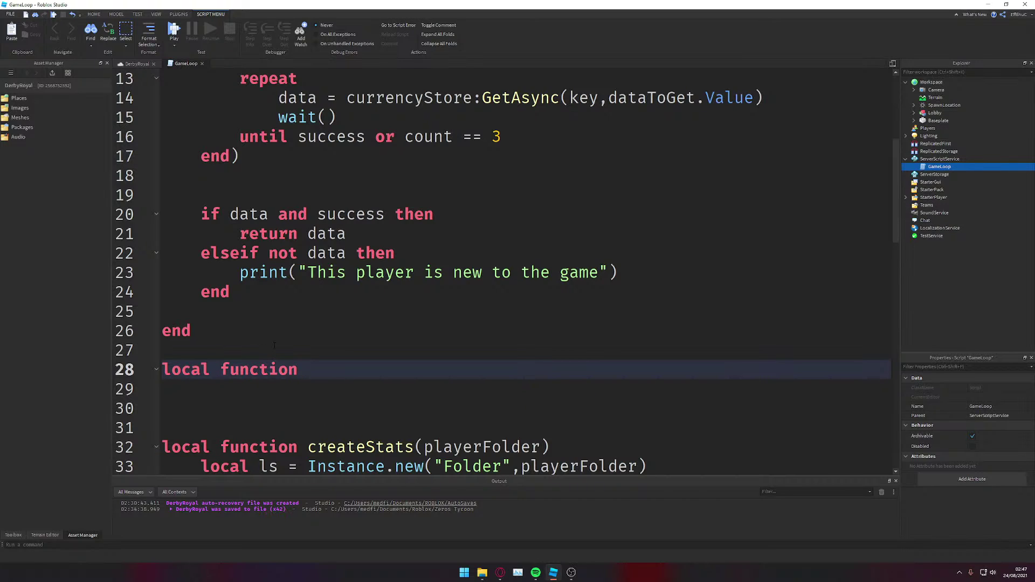
pyautogui.write(' saveData?()')
pyautogui.press('BackSpace')
pyautogui.press('BackSpace')
pyautogui.write('(')
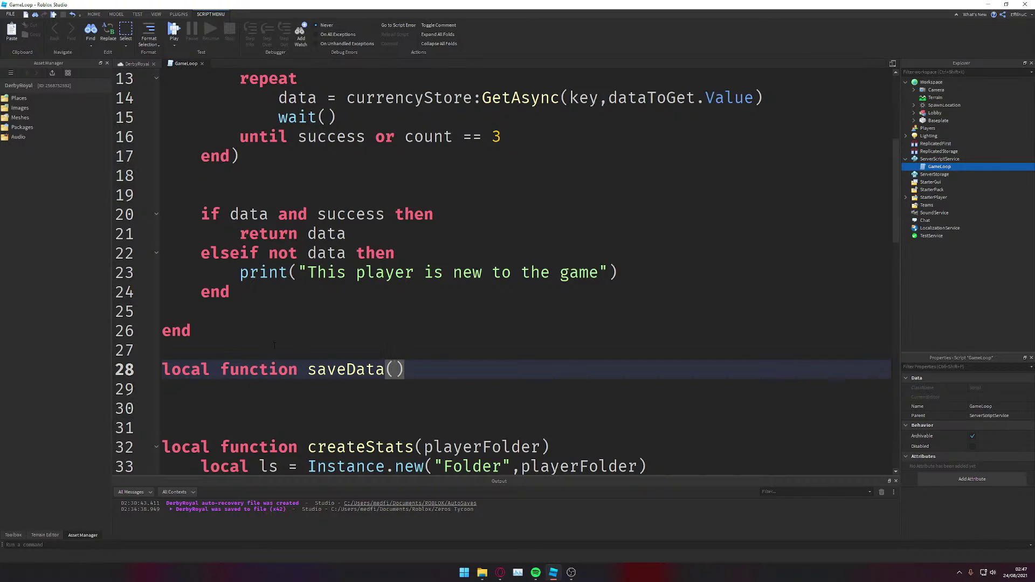
pyautogui.write('player,')
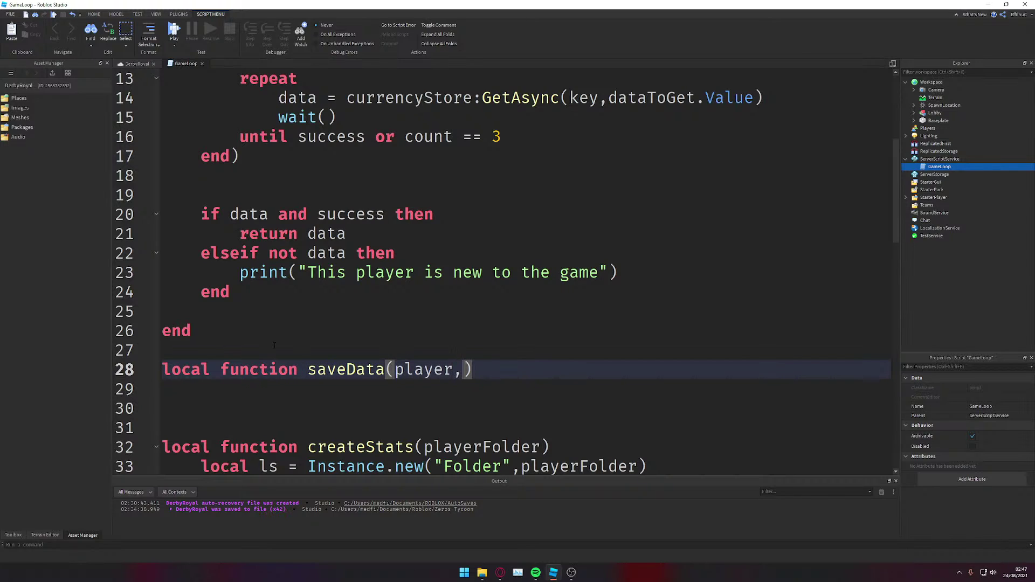
pyautogui.write('dataTo')
pyautogui.write('Save')
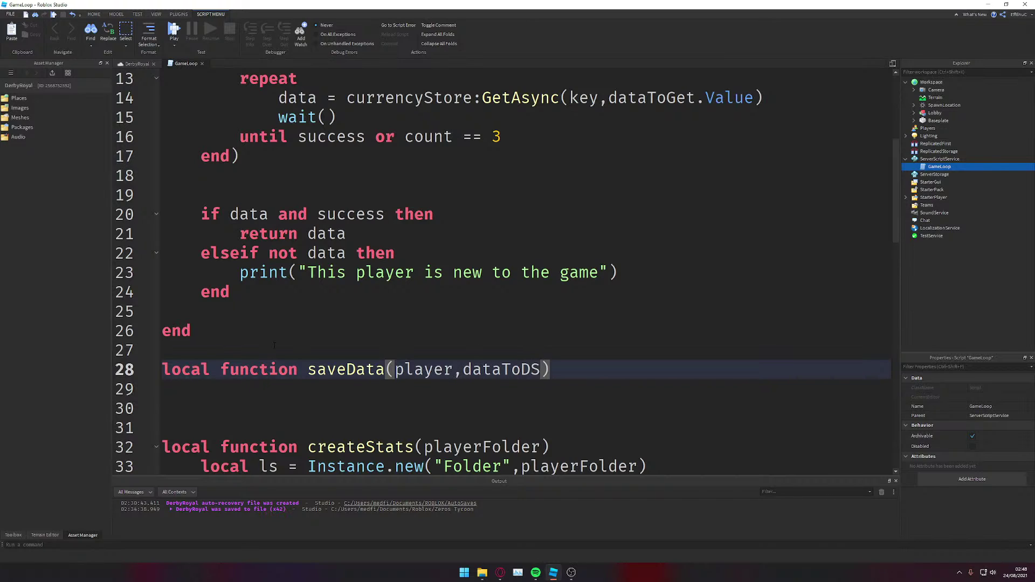
pyautogui.hotkey('ctrl', 's')
pyautogui.press('Right')
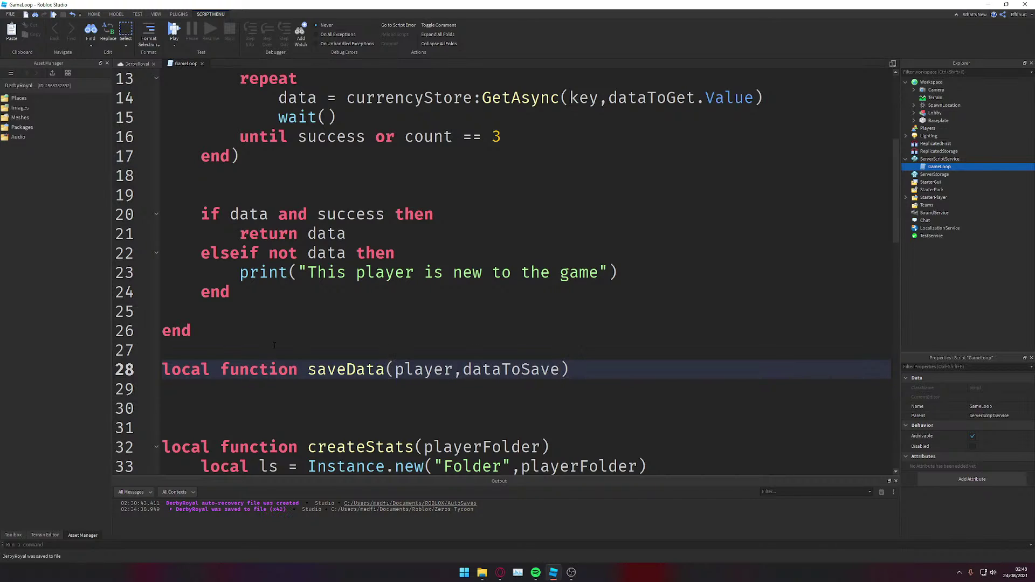
# Step: Close the saveData function with an end below an empty body line, and save the file
pyautogui.press('Down')
pyautogui.press('Up')
pyautogui.press('Return')
pyautogui.press('Down')
pyautogui.hotkey('ctrl', 's')
# Step: Review the script from saveData through createStats and onPlayerAdded to the empty body of onPlayerLeave
pyautogui.press('Down')
pyautogui.press('Down')
pyautogui.press('Down')
pyautogui.press('Down')
pyautogui.press('Down')
pyautogui.press('Down')
pyautogui.press('Down')
pyautogui.press('Down')
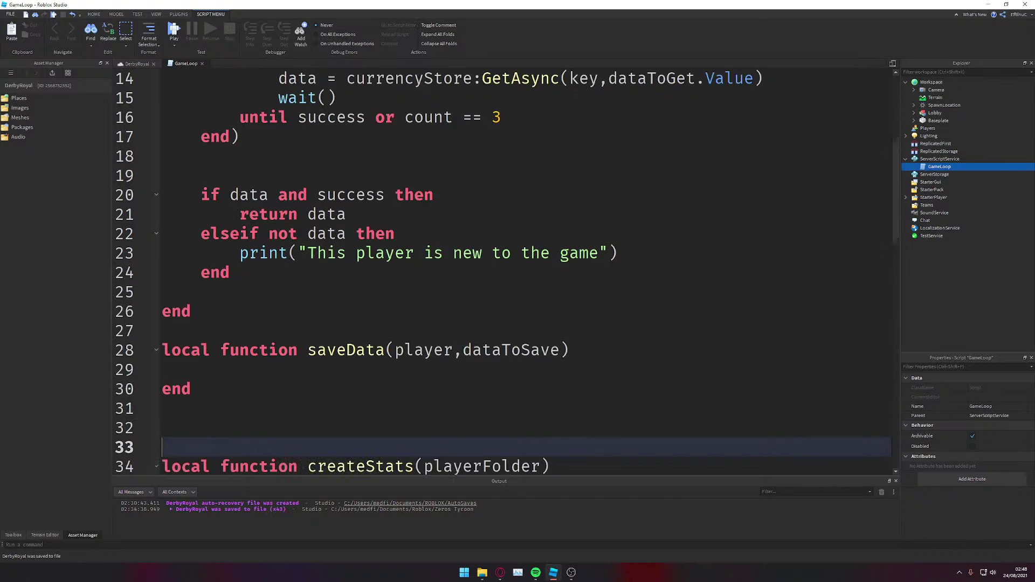
pyautogui.press('Down')
pyautogui.press('Down')
pyautogui.press('Down')
pyautogui.press('Down')
pyautogui.press('Down')
pyautogui.press('Down')
pyautogui.press('Down')
pyautogui.press('Down')
pyautogui.press('Down')
pyautogui.press('Down')
pyautogui.press('Down')
pyautogui.press('Down')
pyautogui.press('Down')
pyautogui.press('Down')
pyautogui.press('Down')
pyautogui.press('Down')
pyautogui.press('Down')
pyautogui.press('Down')
pyautogui.press('Down')
pyautogui.press('Down')
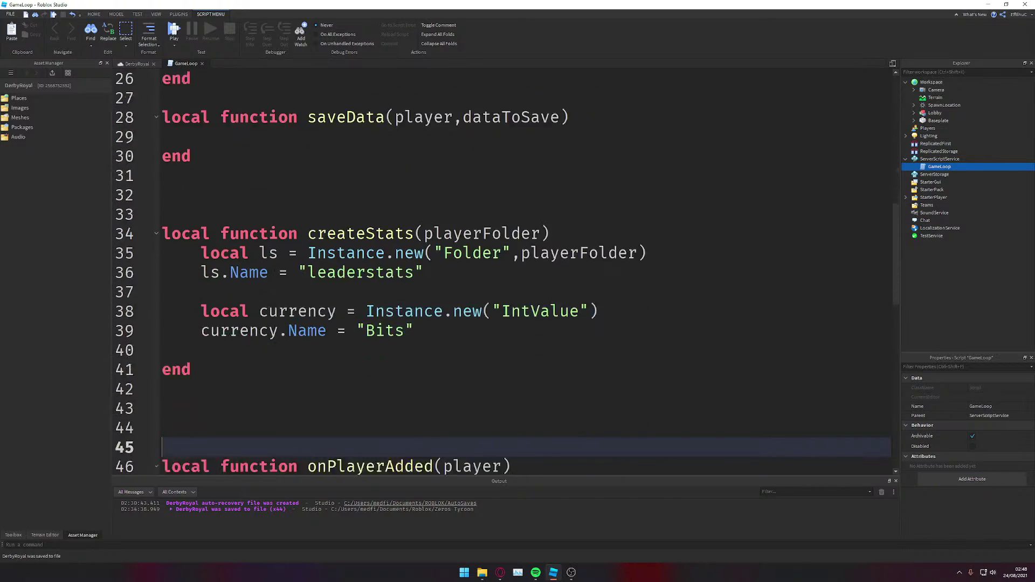
pyautogui.press('Up')
pyautogui.press('Up')
pyautogui.press('Up')
pyautogui.press('Up')
pyautogui.press('Up')
pyautogui.press('Up')
pyautogui.press('Up')
pyautogui.press('Up')
pyautogui.press('Up')
pyautogui.press('Up')
pyautogui.press('Up')
pyautogui.press('Up')
pyautogui.press('Up')
pyautogui.press('Up')
pyautogui.press('Up')
pyautogui.press('Down')
pyautogui.press('Down')
pyautogui.press('Down')
pyautogui.press('Down')
pyautogui.press('Down')
pyautogui.press('Down')
pyautogui.press('Down')
pyautogui.press('Down')
pyautogui.press('Down')
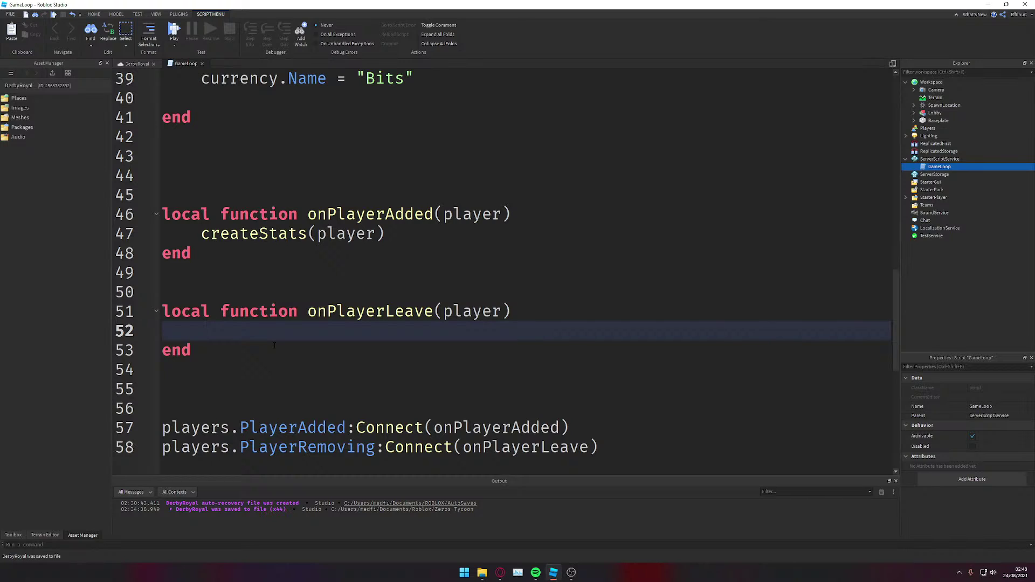
pyautogui.press('Up')
pyautogui.press('Up')
pyautogui.press('Up')
pyautogui.press('Up')
pyautogui.press('Up')
pyautogui.press('Up')
pyautogui.press('Up')
pyautogui.press('Up')
pyautogui.press('Up')
pyautogui.press('Up')
pyautogui.press('Up')
pyautogui.press('Up')
pyautogui.press('Up')
pyautogui.press('Up')
pyautogui.press('Up')
pyautogui.press('Up')
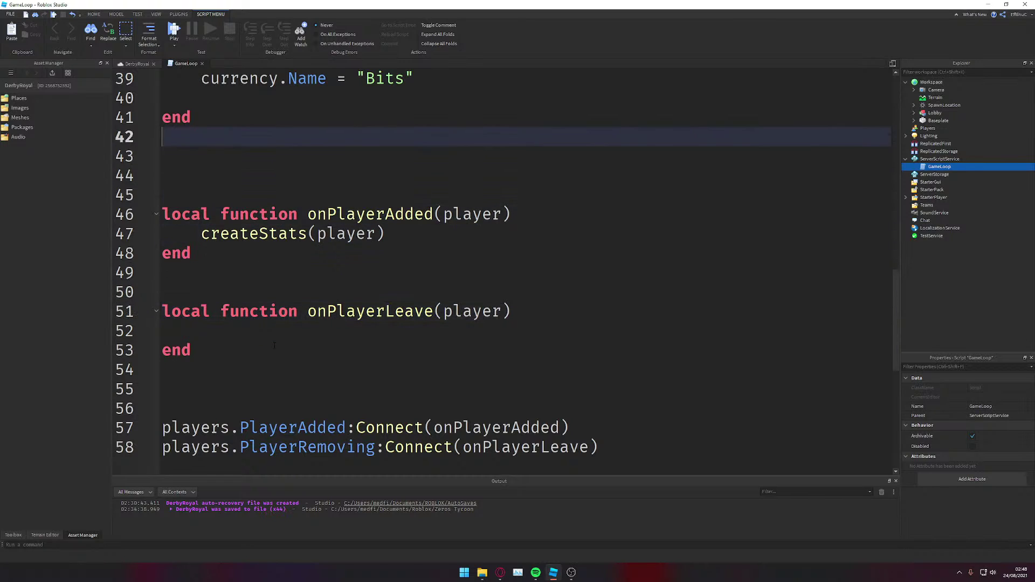
pyautogui.press('Down')
pyautogui.press('Down')
pyautogui.press('Down')
pyautogui.press('Down')
pyautogui.press('Down')
pyautogui.press('Down')
pyautogui.press('Down')
pyautogui.press('Down')
pyautogui.press('Down')
pyautogui.press('Down')
pyautogui.press('Down')
pyautogui.press('Down')
pyautogui.press('Down')
pyautogui.press('Down')
pyautogui.press('Down')
pyautogui.press('Down')
pyautogui.press('Down')
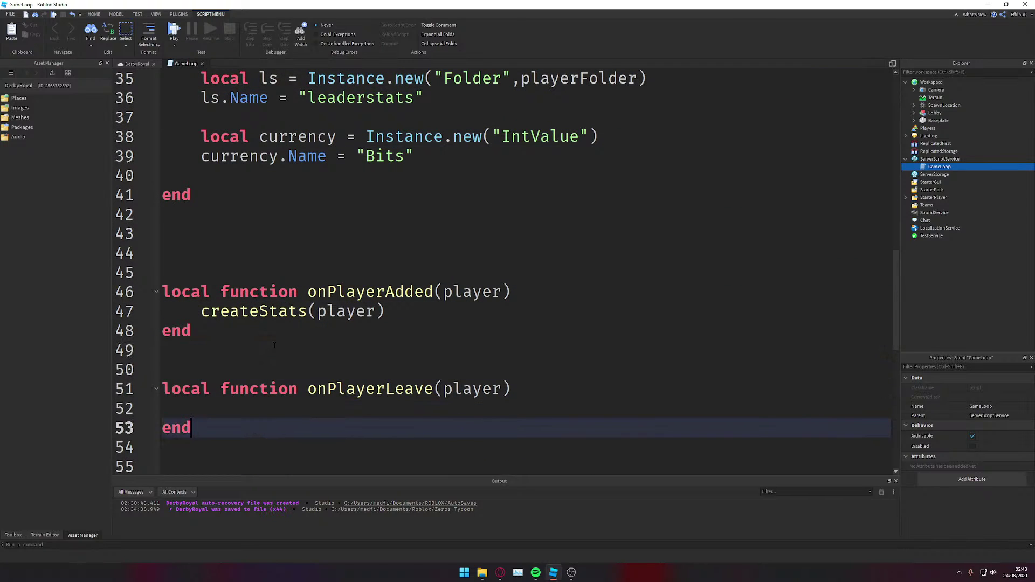
pyautogui.press('Up')
pyautogui.write('d')
pyautogui.press('BackSpace')
pyautogui.write('s')
pyautogui.press('Tab')
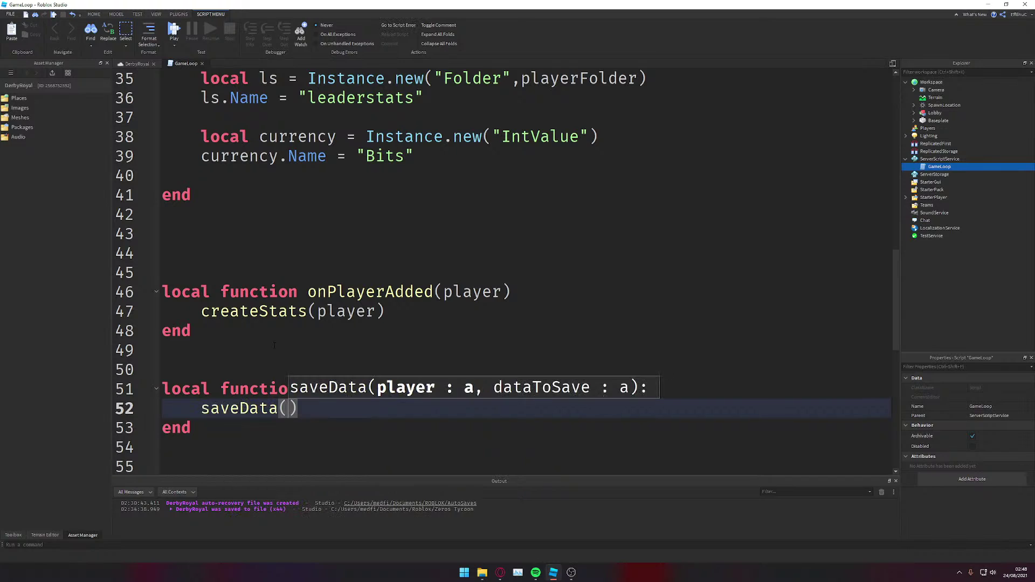
pyautogui.press('Right')
pyautogui.press('Left')
pyautogui.press('Right')
pyautogui.press('BackSpace')
pyautogui.press('BackSpace')
pyautogui.press('BackSpace')
pyautogui.press('BackSpace')
pyautogui.press('BackSpace')
pyautogui.press('BackSpace')
pyautogui.press('BackSpace')
pyautogui.press('BackSpace')
pyautogui.press('BackSpace')
pyautogui.press('BackSpace')
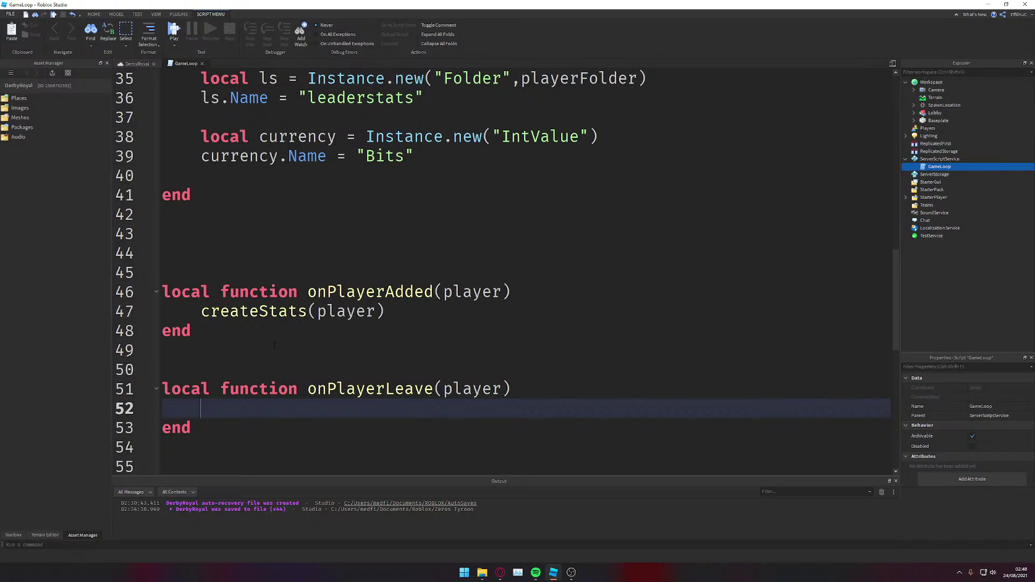
# Step: Write local ls = player["leaderstats"] as the first line of onPlayerLeave, and save the file
pyautogui.write('local ls = pl')
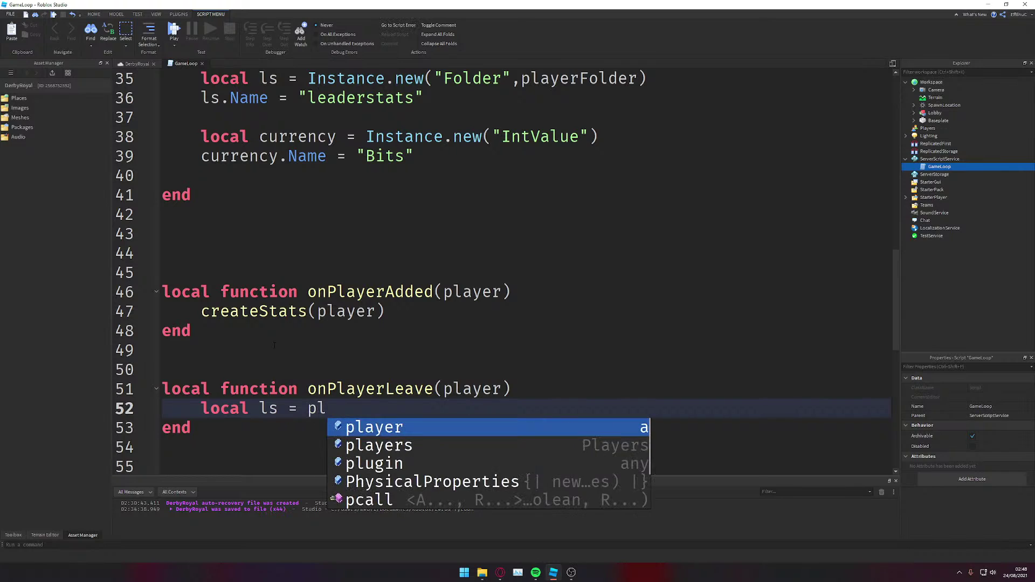
pyautogui.write('ayer:Wa')
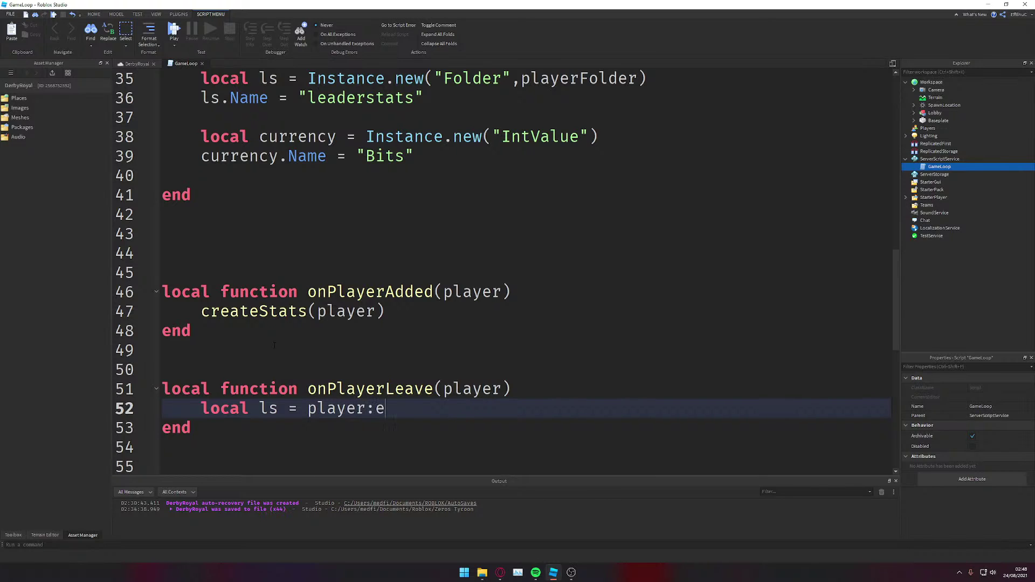
pyautogui.press('BackSpace')
pyautogui.press('BackSpace')
pyautogui.press('BackSpace')
pyautogui.write('.l')
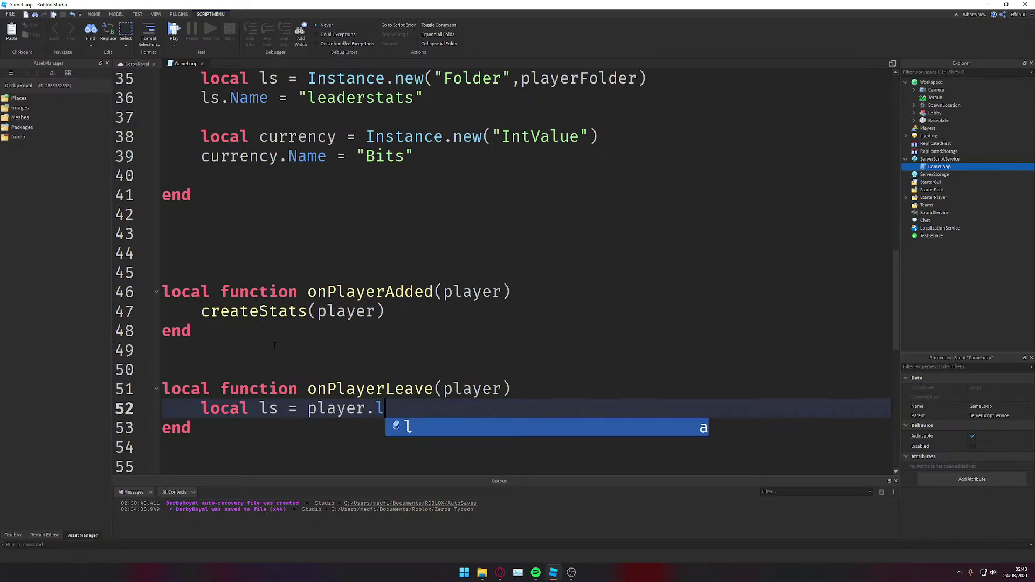
pyautogui.press('Escape')
pyautogui.press('BackSpace')
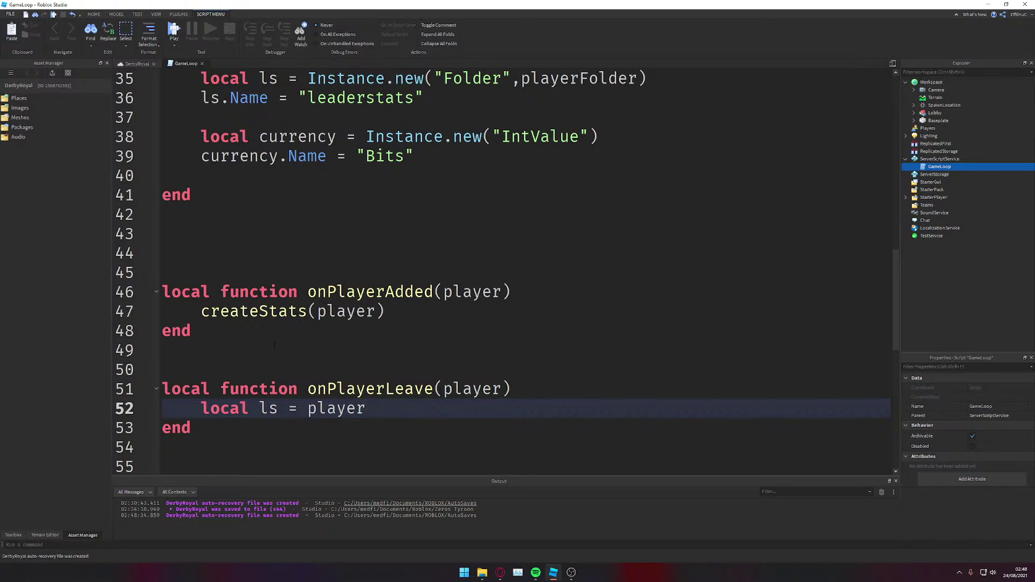
pyautogui.write('["leade')
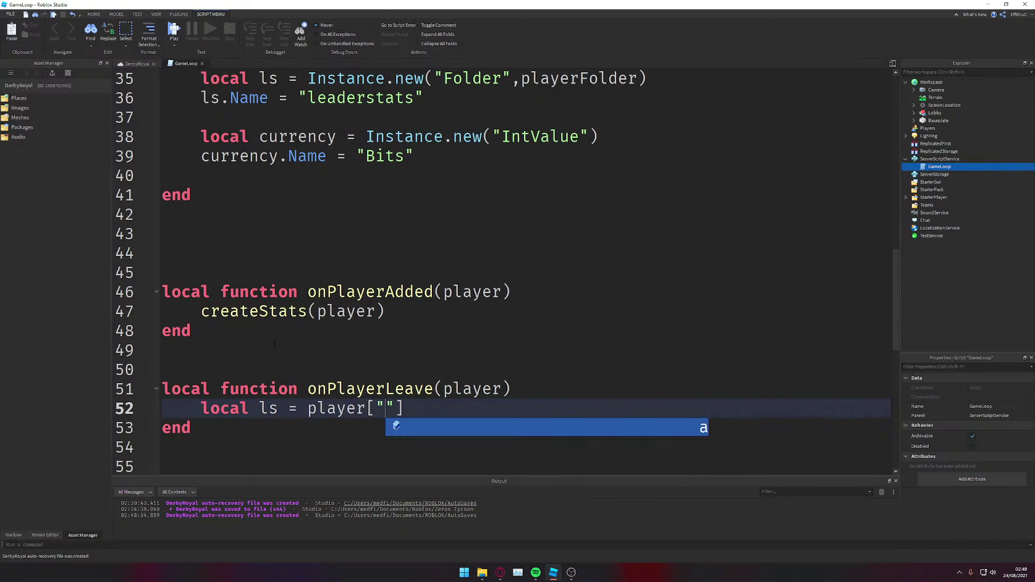
pyautogui.write('rstats"')
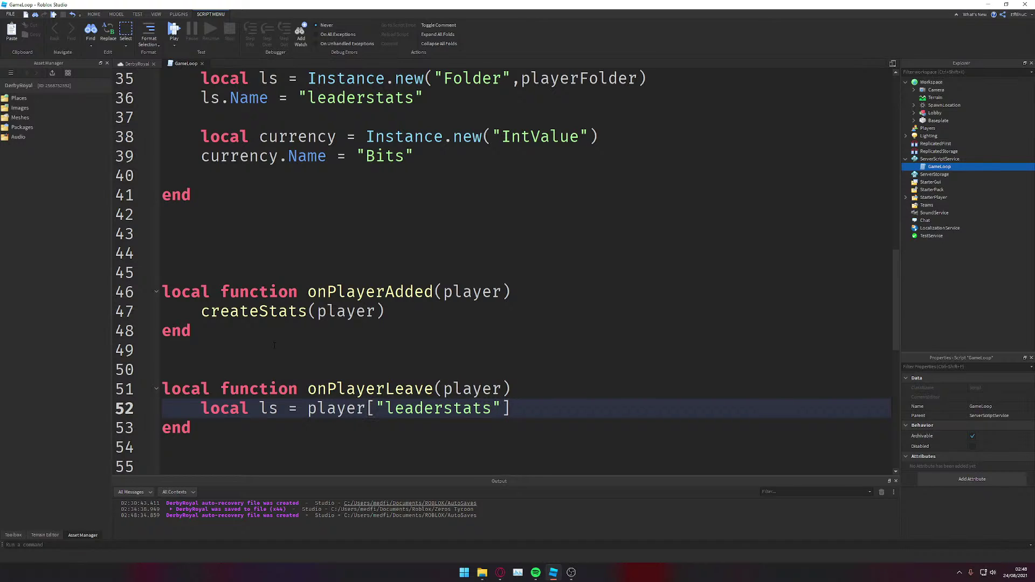
pyautogui.hotkey('ctrl', 's')
# Step: Begin a loop below the ls line in onPlayerLeave with for i in next(), and save the file
pyautogui.press('Return')
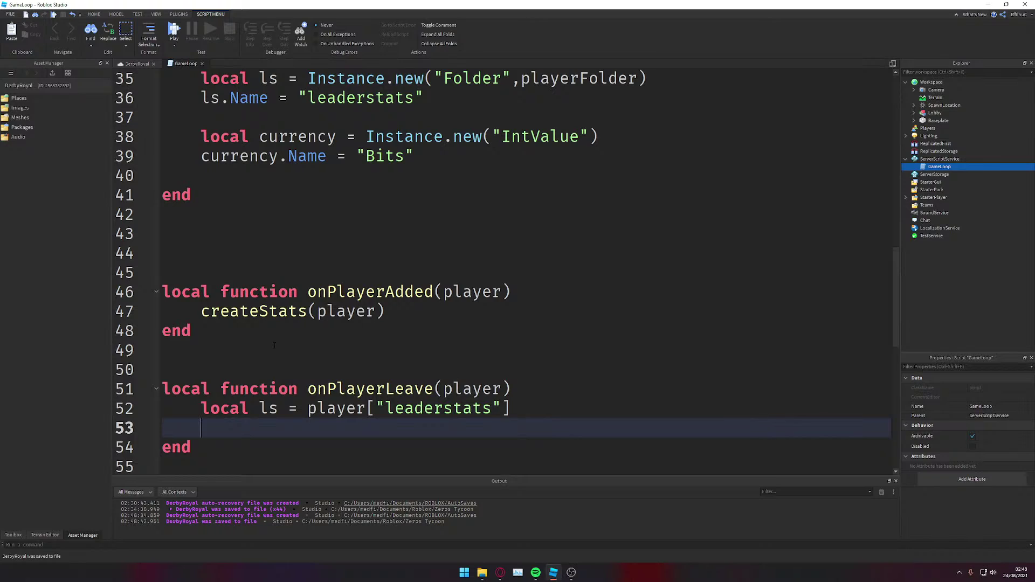
pyautogui.write('for i,v')
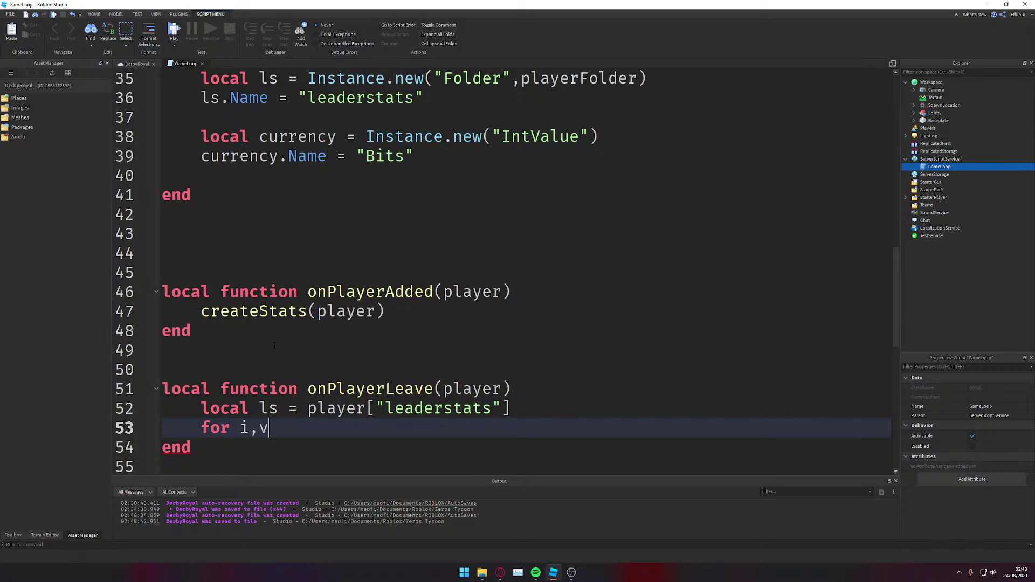
pyautogui.press('BackSpace')
pyautogui.press('BackSpace')
pyautogui.write('in nex')
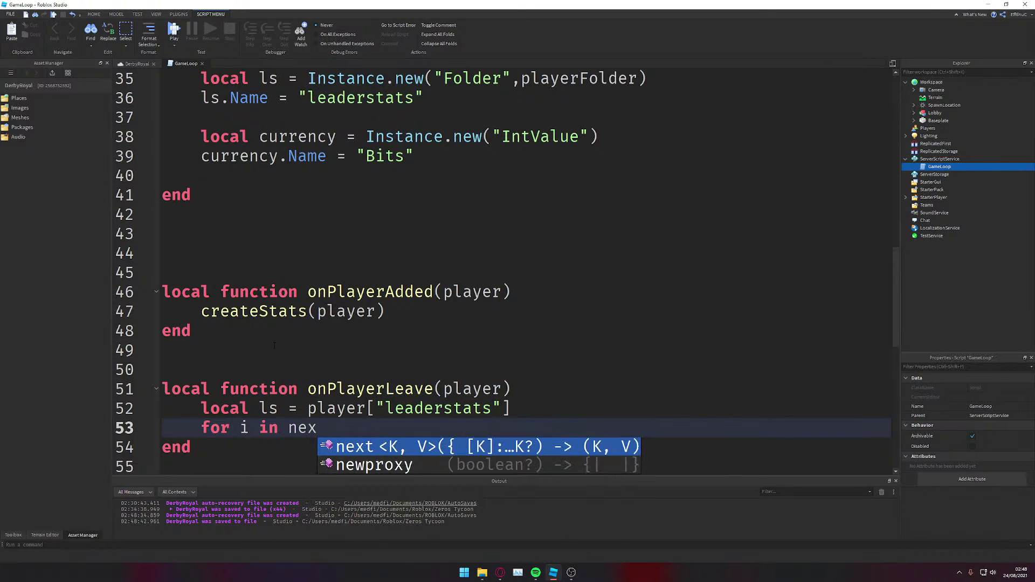
pyautogui.press('Tab')
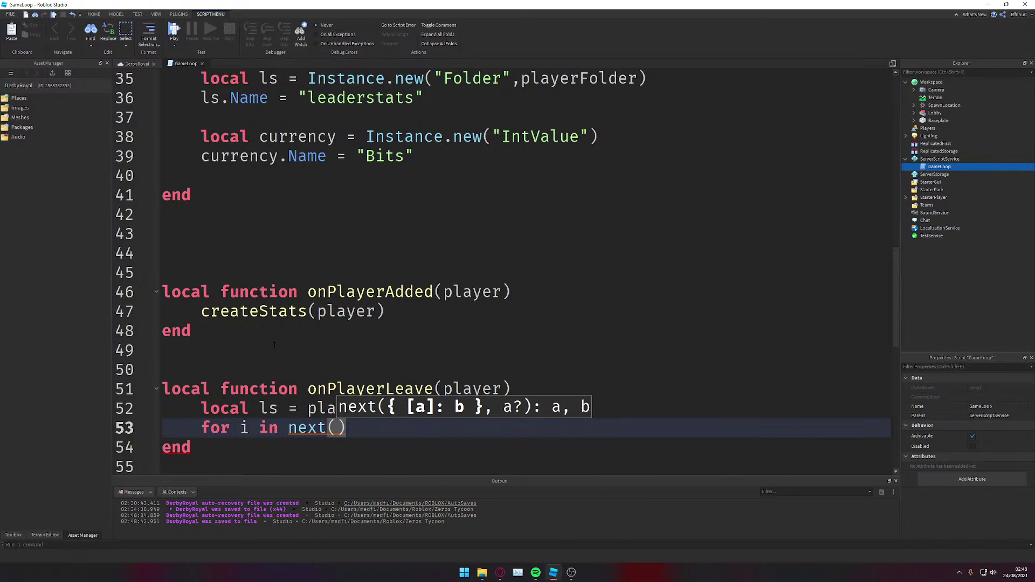
pyautogui.hotkey('ctrl', 's')
# Step: Try replacing the word in with a comma in the loop header, giving for i,next()
pyautogui.press('Left')
pyautogui.press('Left')
pyautogui.press('Left')
pyautogui.press('Left')
pyautogui.press('Left')
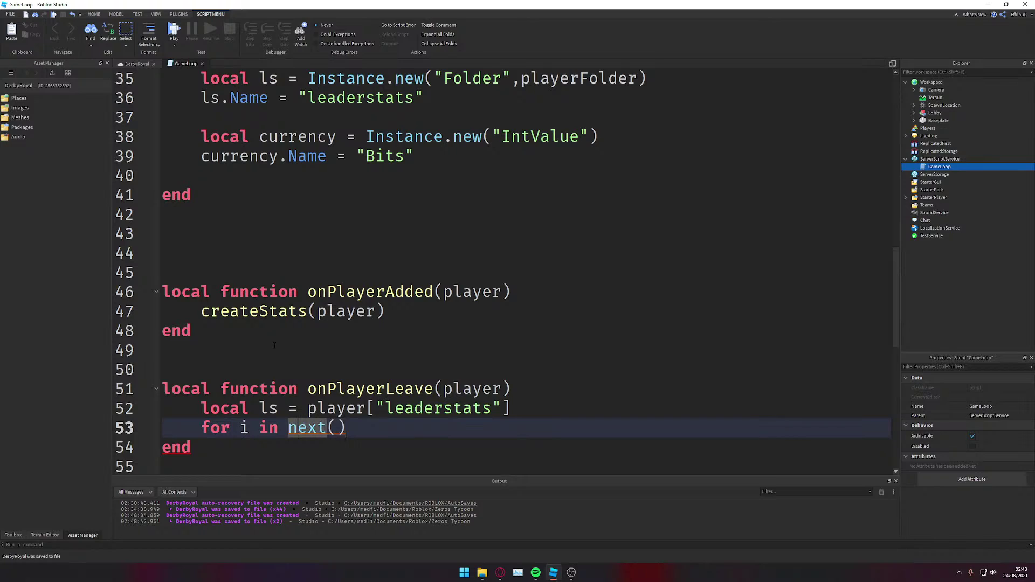
pyautogui.press('BackSpace')
pyautogui.press('BackSpace')
pyautogui.press('BackSpace')
pyautogui.press('BackSpace')
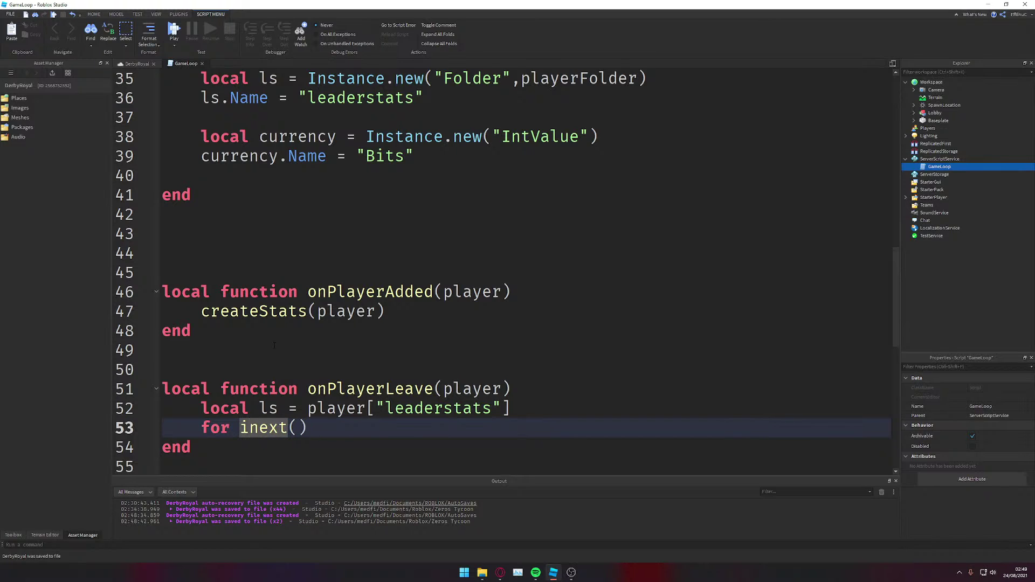
pyautogui.write(',')
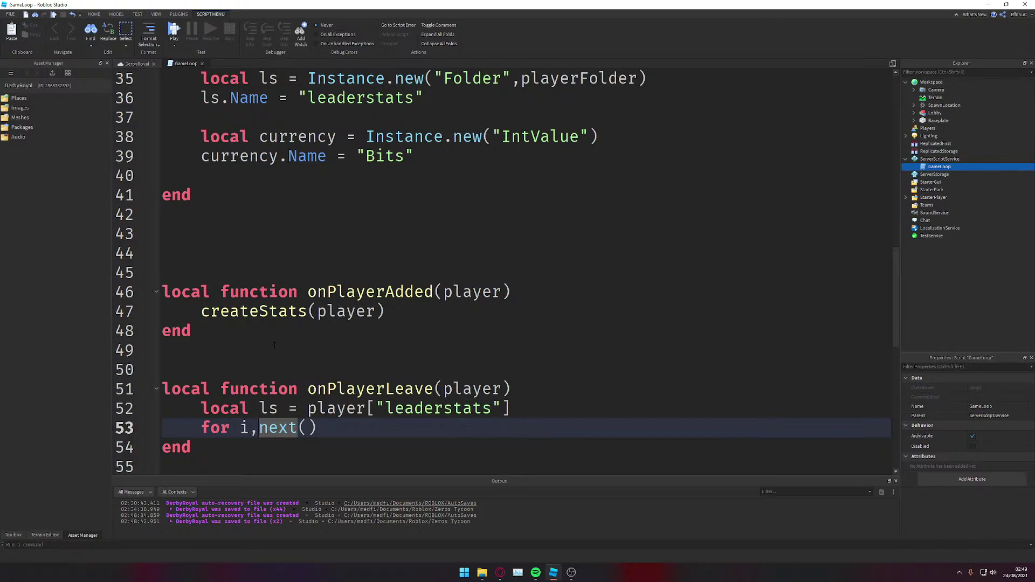
# Step: Pass ls:GetChildren() as the argument of next, and add do with an empty body and a closing end
pyautogui.press('Right')
pyautogui.press('Right')
pyautogui.press('Right')
pyautogui.press('Right')
pyautogui.press('Right')
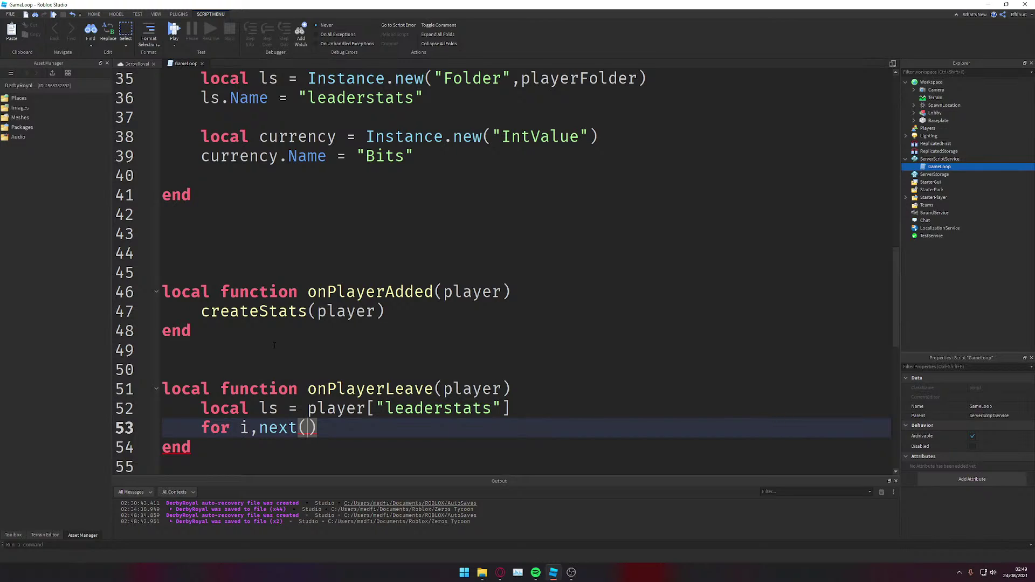
pyautogui.write('ls:')
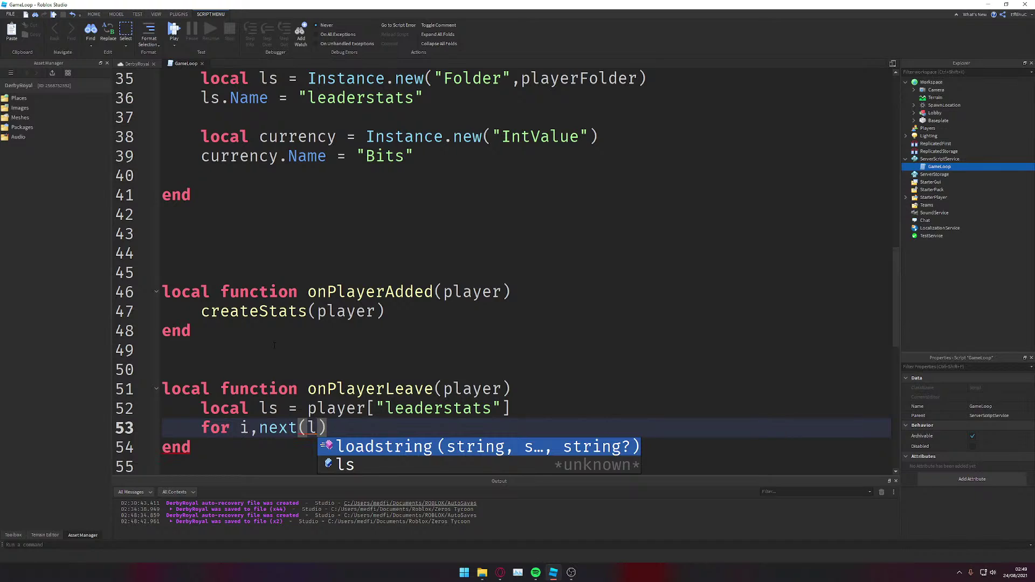
pyautogui.write('GetCh')
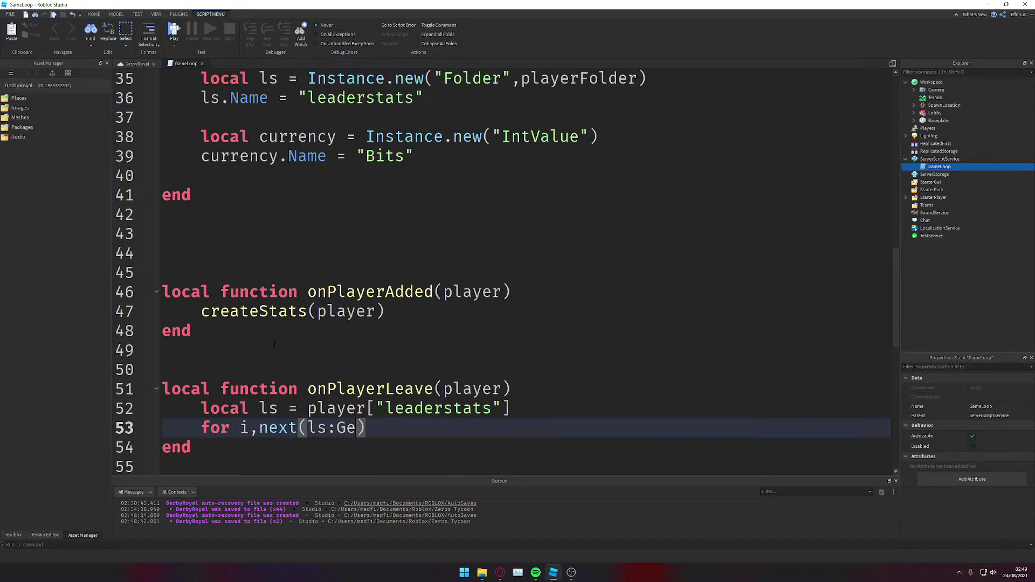
pyautogui.write('ildren()')
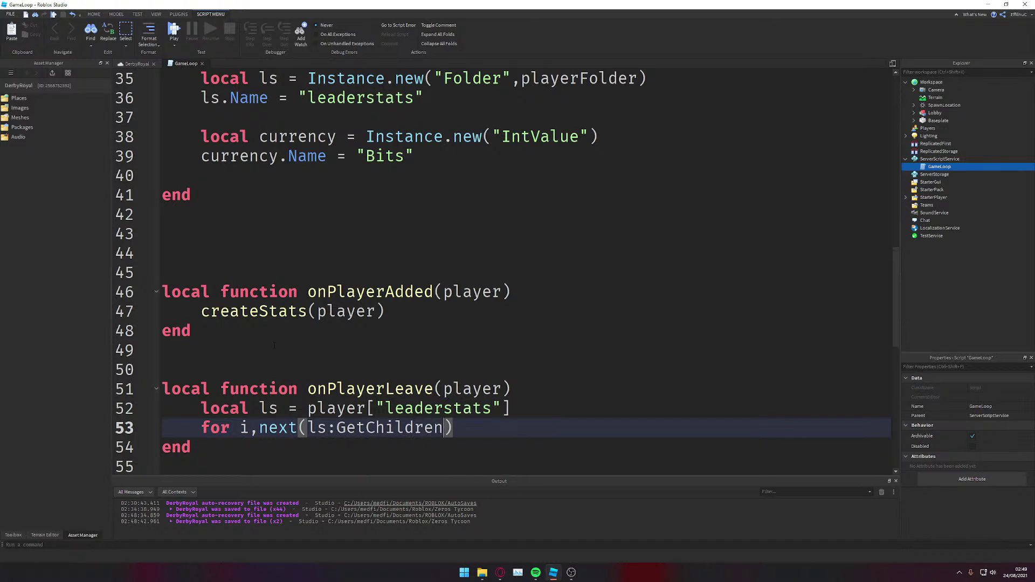
pyautogui.write(')do')
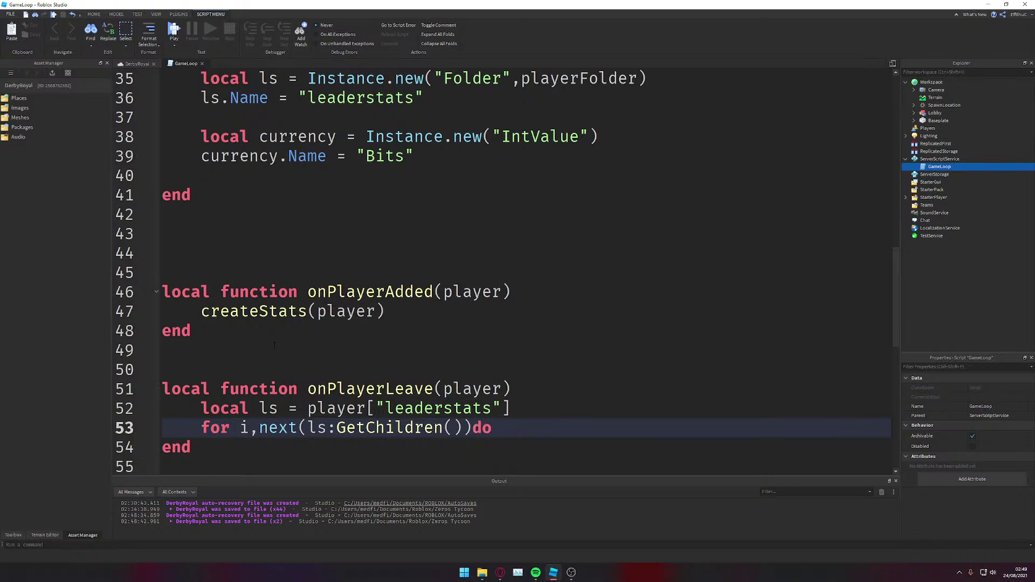
pyautogui.press('Return')
pyautogui.press('Up')
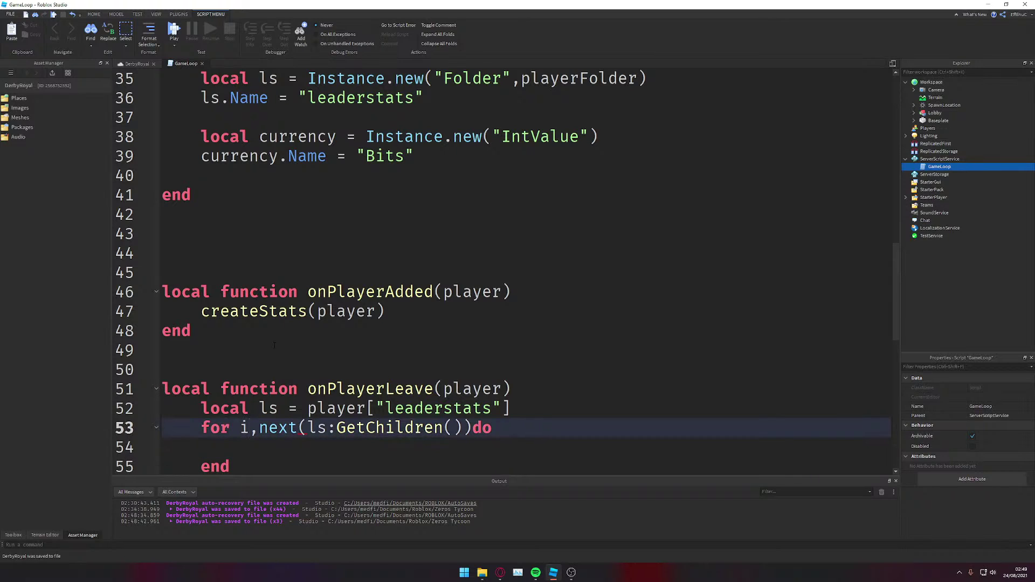
pyautogui.press('Right')
pyautogui.press('Right')
pyautogui.press('Right')
pyautogui.press('Right')
pyautogui.press('Right')
pyautogui.press('Right')
pyautogui.press('Right')
pyautogui.press('Right')
pyautogui.press('Right')
pyautogui.press('Right')
pyautogui.press('Right')
pyautogui.press('Right')
pyautogui.press('Down')
pyautogui.press('Up')
pyautogui.press('Left')
pyautogui.press('Left')
pyautogui.press('Left')
pyautogui.press('Left')
pyautogui.press('Left')
pyautogui.press('Left')
pyautogui.press('Left')
pyautogui.press('Left')
pyautogui.press('Left')
pyautogui.press('Left')
pyautogui.press('Left')
pyautogui.press('Left')
pyautogui.press('Left')
pyautogui.press('Left')
pyautogui.press('Left')
pyautogui.press('Down')
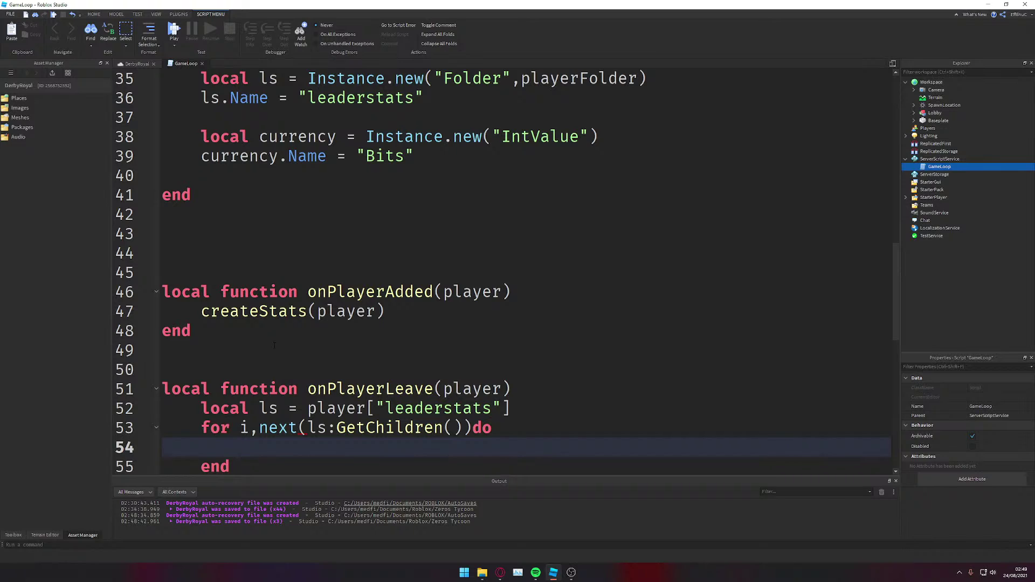
pyautogui.press('Up')
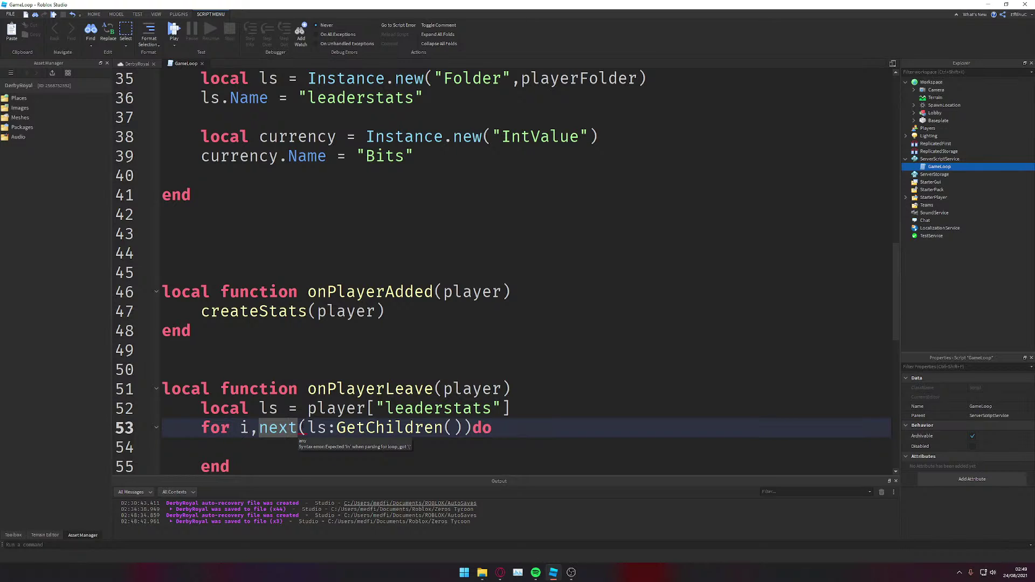
# Step: Replace the comma after i with the keyword in, so the header reads for i in next(ls:GetChildren())do
pyautogui.click(255, 428)
pyautogui.press('BackSpace')
pyautogui.write('in')
pyautogui.press('Down')
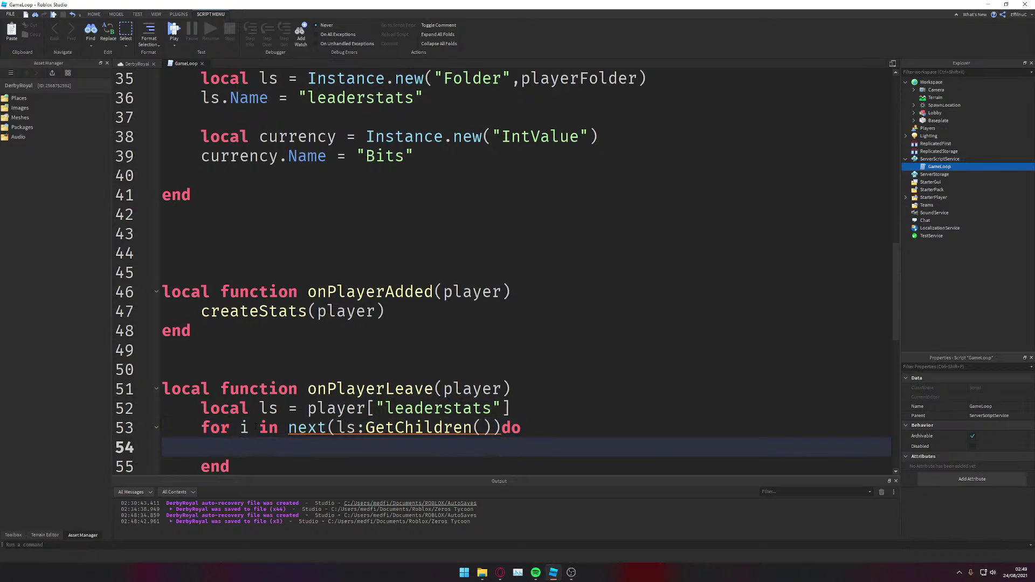
pyautogui.press('Up')
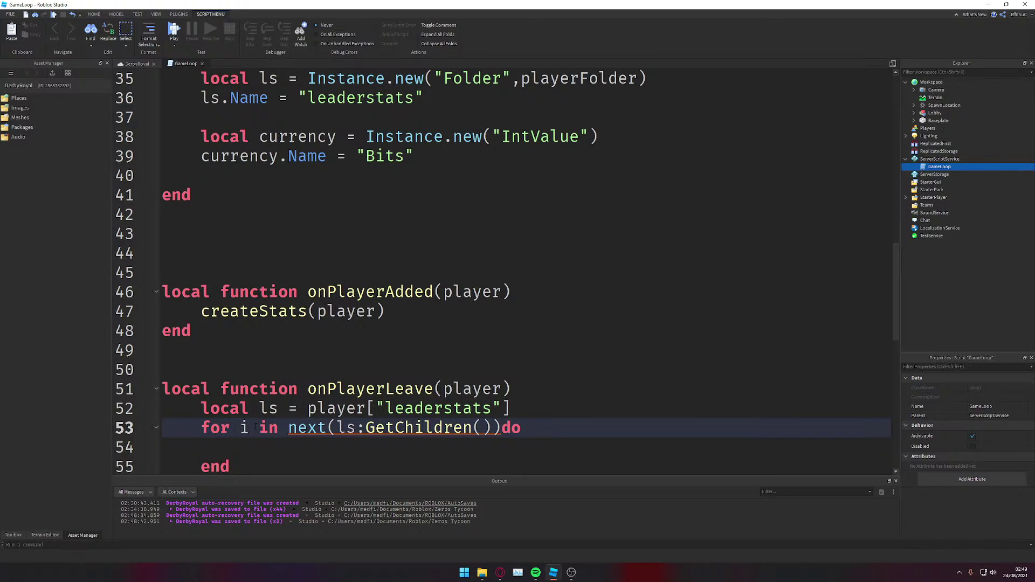
# Step: Add the second loop variable v, so the header reads for i,v in next(ls:GetChildren())do
pyautogui.press('BackSpace')
pyautogui.press('BackSpace')
pyautogui.press('BackSpace')
pyautogui.write(',v i ')
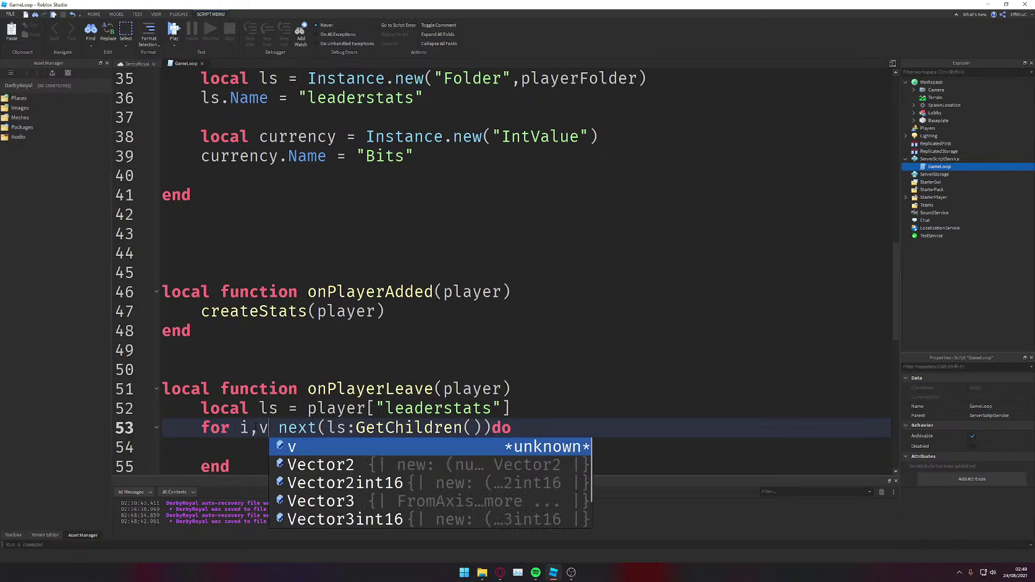
pyautogui.write('n')
pyautogui.press('Right')
pyautogui.press('Right')
pyautogui.press('Left')
pyautogui.press('Left')
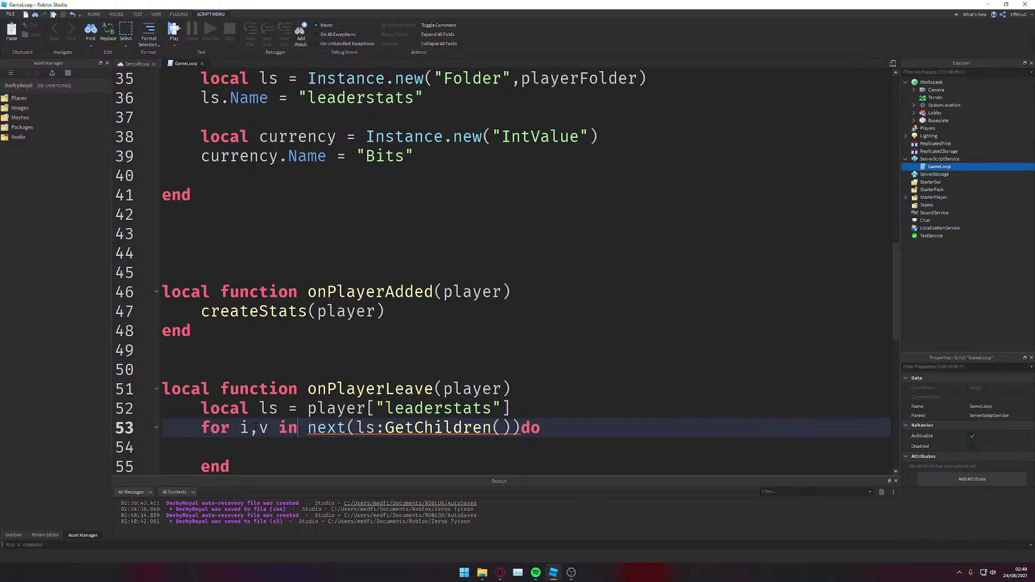
# Step: Delete v, in and next from the loop header, keeping only for i before (ls:GetChildren())do
pyautogui.press('BackSpace')
pyautogui.press('BackSpace')
pyautogui.press('BackSpace')
pyautogui.press('Down')
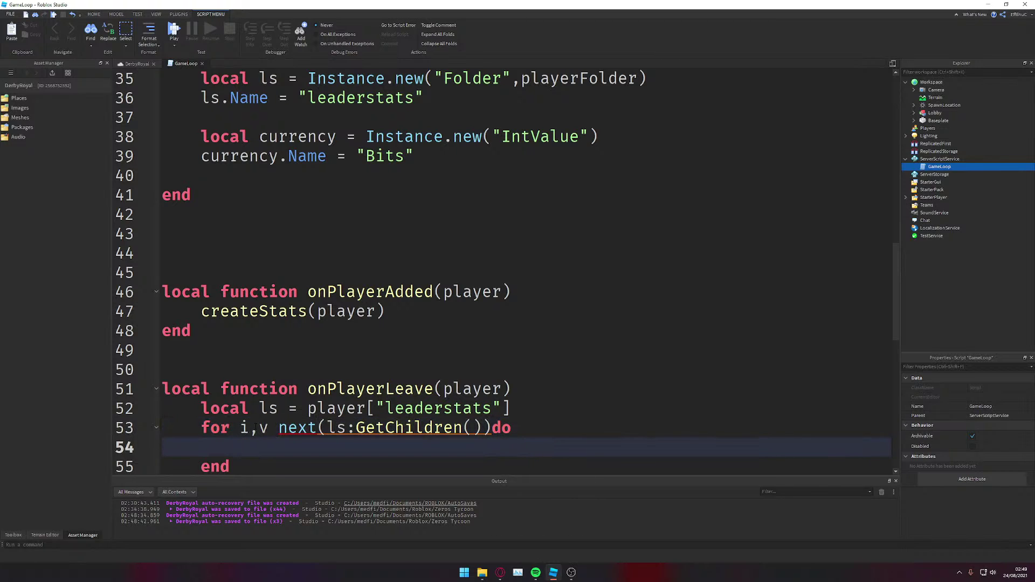
pyautogui.press('Up')
pyautogui.press('BackSpace')
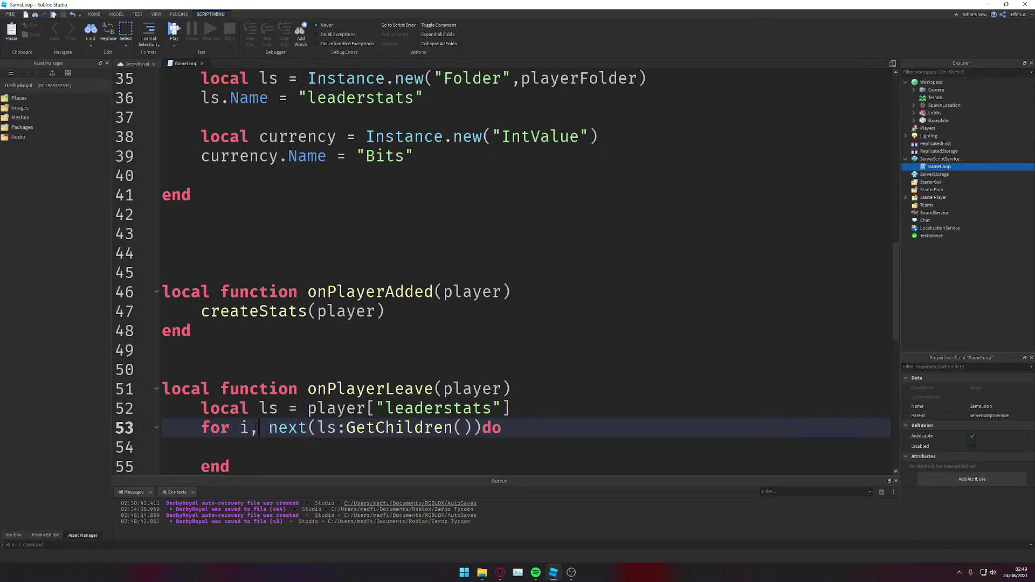
pyautogui.press('BackSpace')
pyautogui.press('Right')
pyautogui.press('Right')
pyautogui.press('Right')
pyautogui.press('Right')
pyautogui.press('BackSpace')
pyautogui.press('BackSpace')
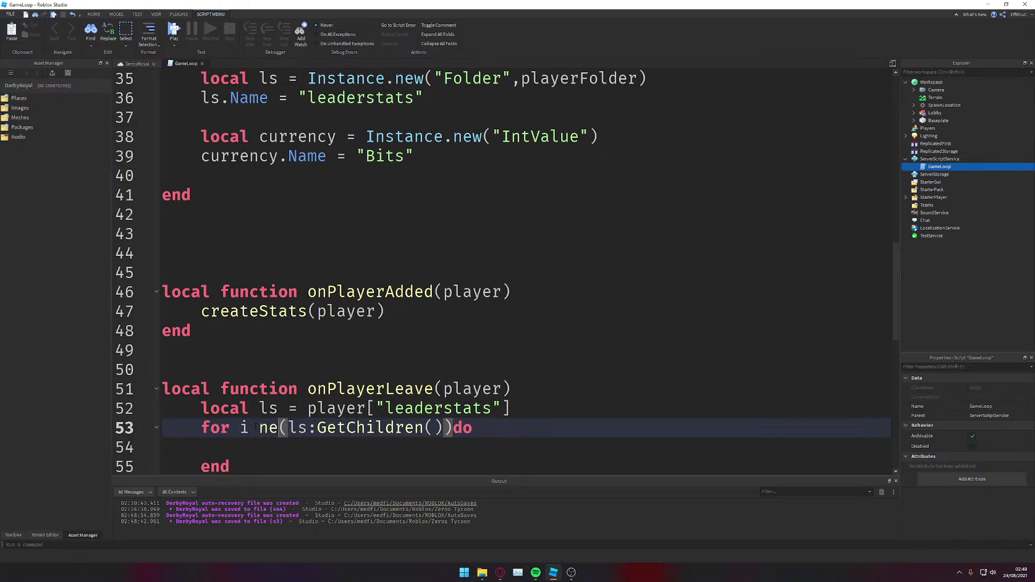
pyautogui.press('BackSpace')
pyautogui.press('BackSpace')
pyautogui.press('BackSpace')
# Step: Complete the loop header as for i,v in pairs(ls:GetChildren())do, and save the file with the cursor in the loop body
pyautogui.write(',v')
pyautogui.press('BackSpace')
pyautogui.write('in i')
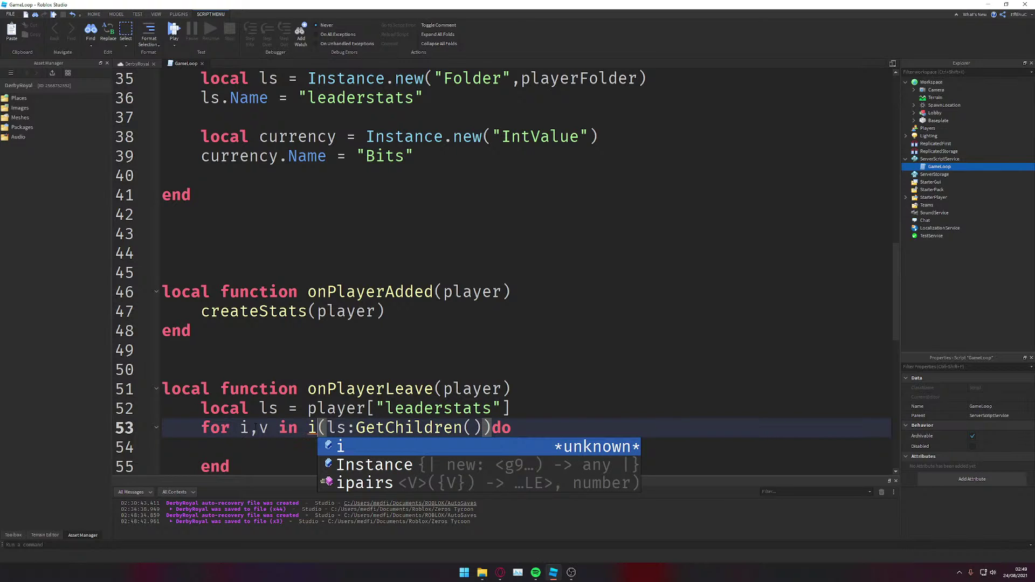
pyautogui.press('BackSpace')
pyautogui.write('p')
pyautogui.press('BackSpace')
pyautogui.write('inm')
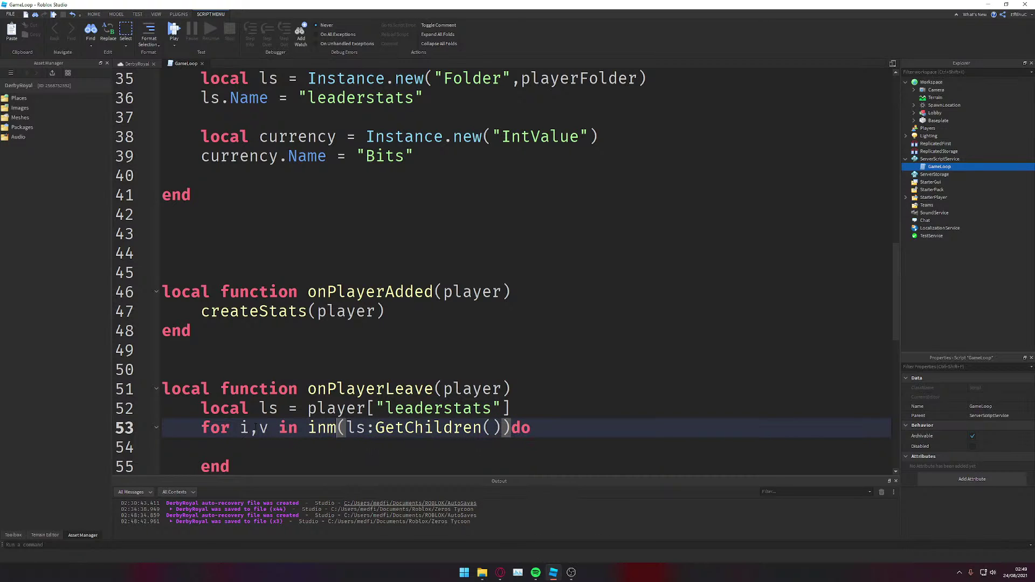
pyautogui.press('BackSpace')
pyautogui.press('BackSpace')
pyautogui.write('pairs')
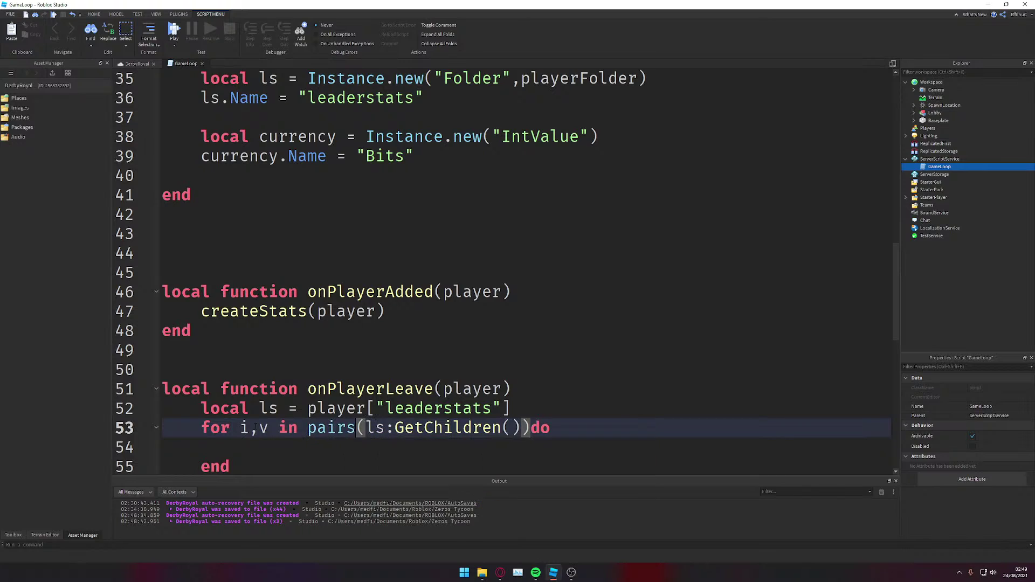
pyautogui.press('Right')
pyautogui.press('Right')
pyautogui.press('Right')
pyautogui.press('Right')
pyautogui.press('Right')
pyautogui.press('Right')
pyautogui.press('Right')
pyautogui.press('Right')
pyautogui.press('Right')
pyautogui.press('Right')
pyautogui.press('Right')
pyautogui.press('Right')
pyautogui.press('Right')
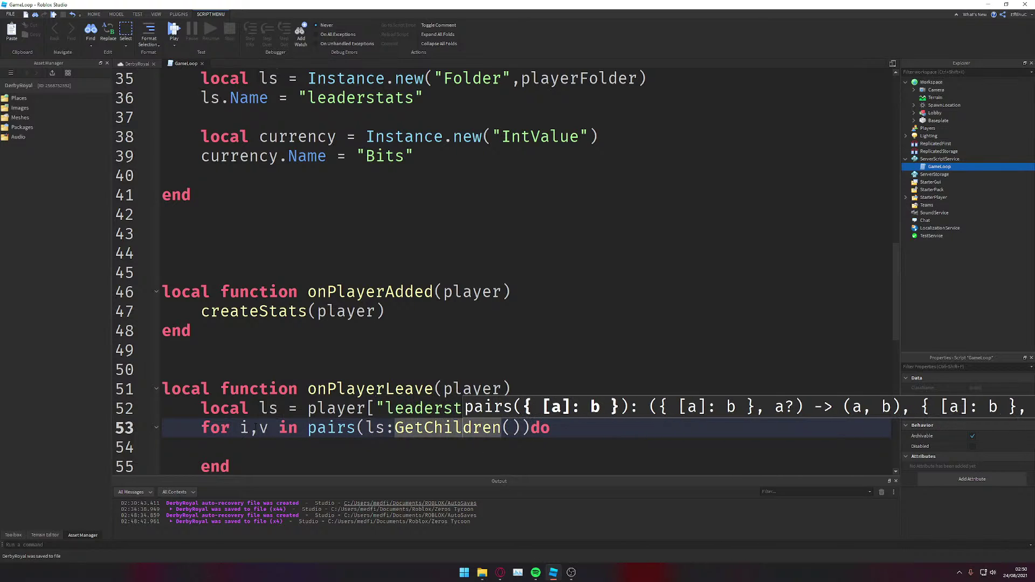
pyautogui.hotkey('ctrl', 's')
pyautogui.press('End')
pyautogui.press('Down')
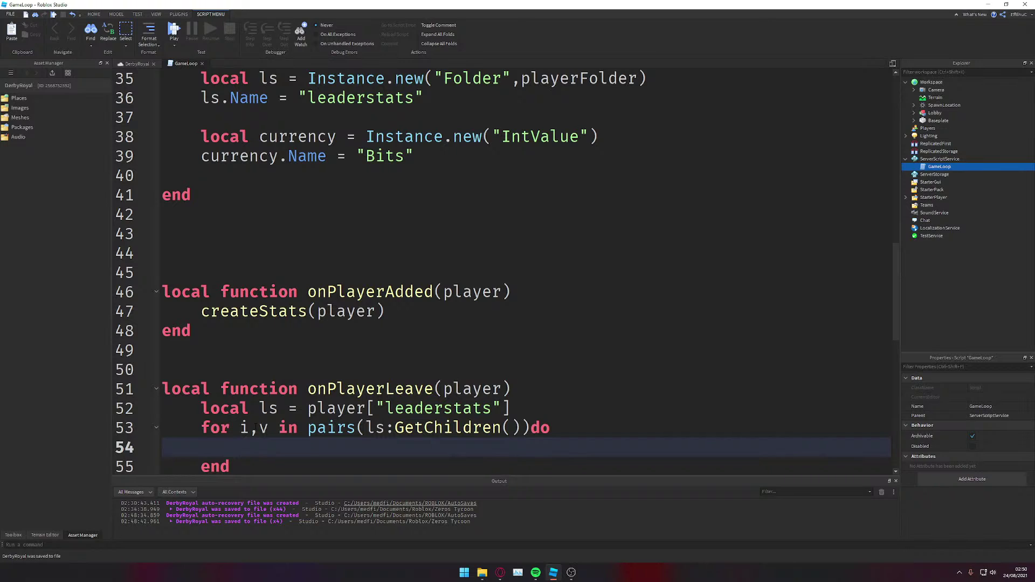
pyautogui.hotkey('ctrl', 's')
# Step: Call saveData(player,v) inside the onPlayerLeave loop body
pyautogui.scroll(1, 501, 269)
pyautogui.scroll(-2, 501, 270)
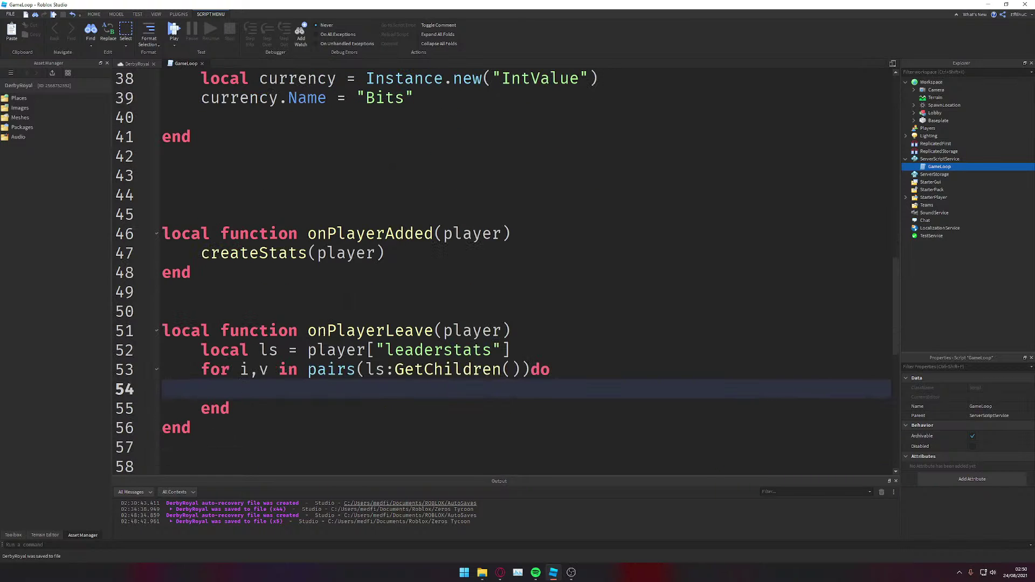
pyautogui.scroll(7, 346, 303)
pyautogui.scroll(-8, 315, 359)
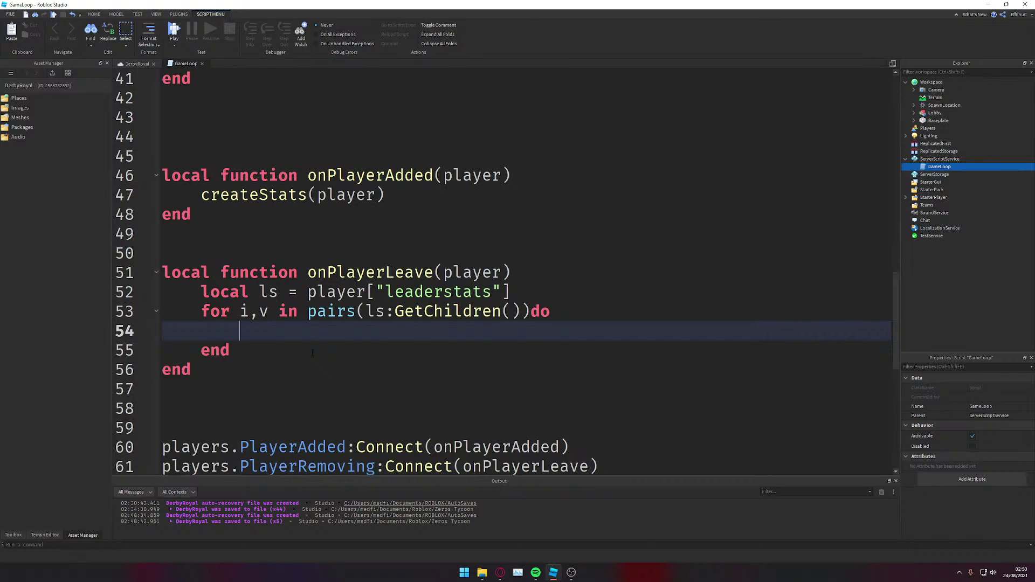
pyautogui.hotkey('ctrl', 's')
pyautogui.write('s')
pyautogui.press('Tab')
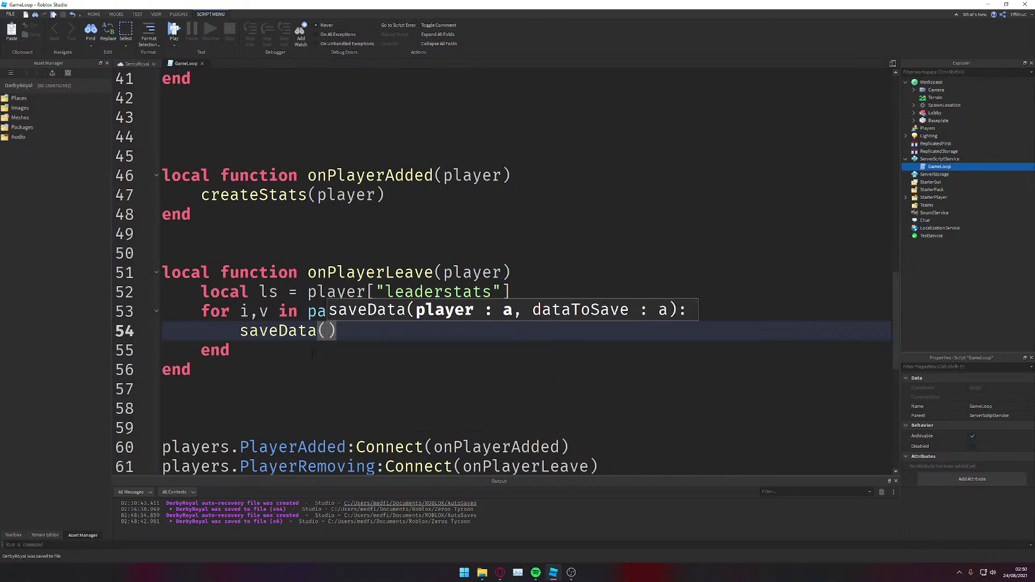
pyautogui.write('playe')
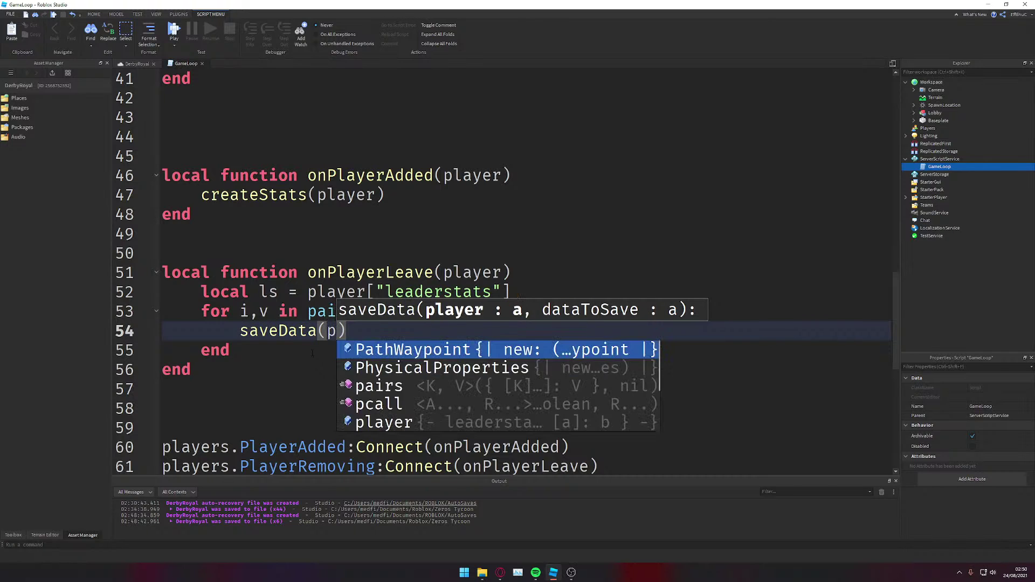
pyautogui.press('BackSpace')
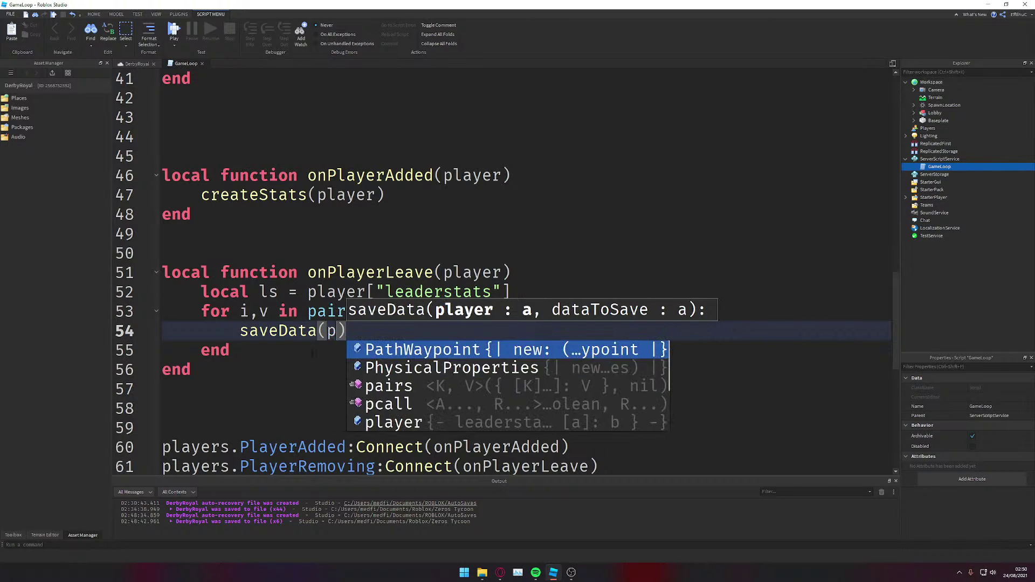
pyautogui.write('layer,')
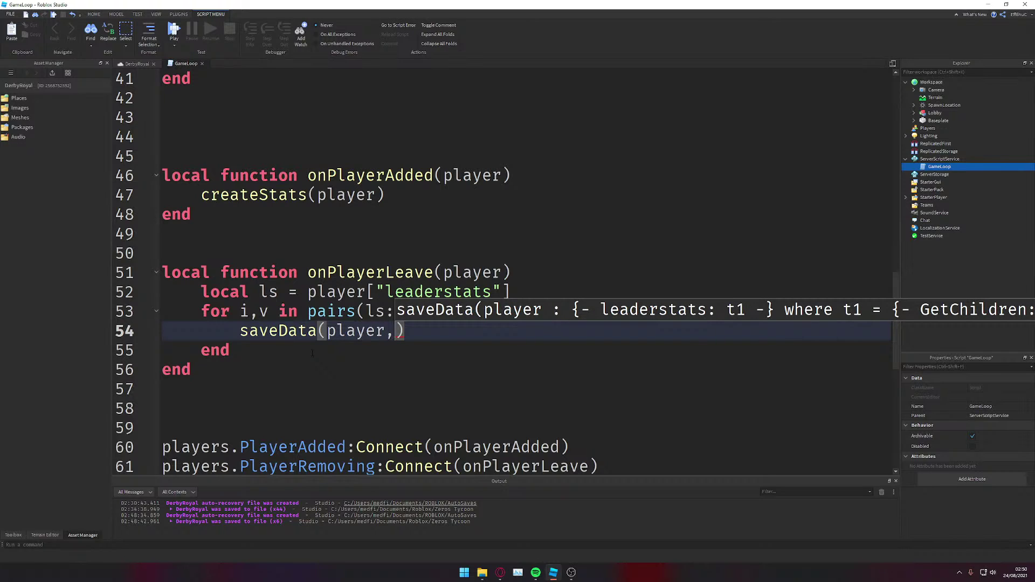
pyautogui.write('v')
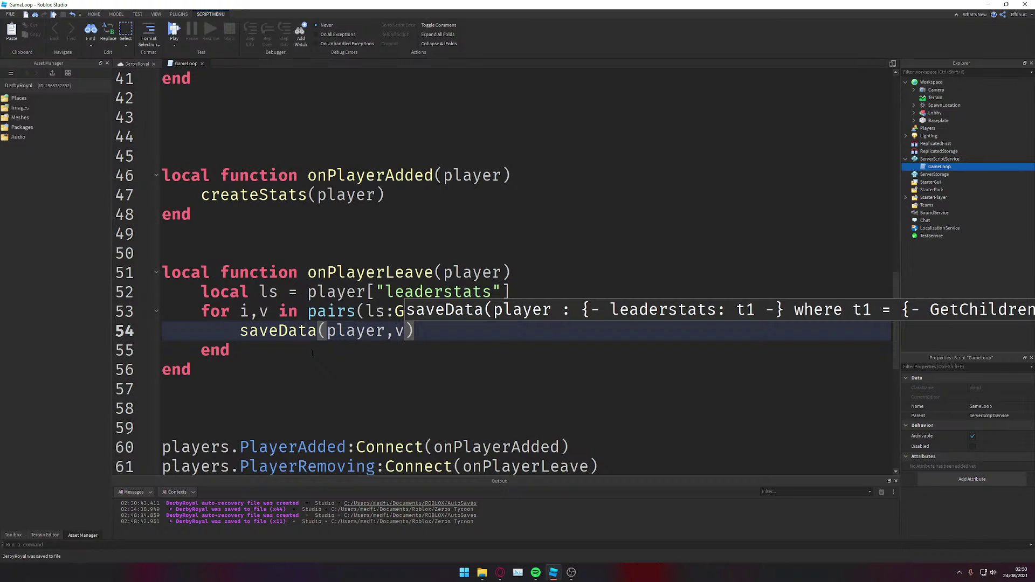
# Step: Review the getData function's pcall, repeat loop and data checks, along with the empty saveData function beneath it
pyautogui.press('Up')
pyautogui.press('Up')
pyautogui.press('Up')
pyautogui.press('Up')
pyautogui.press('Up')
pyautogui.press('Up')
pyautogui.press('Up')
pyautogui.press('Up')
pyautogui.press('Up')
pyautogui.press('Up')
pyautogui.press('Up')
pyautogui.press('Up')
pyautogui.press('Up')
pyautogui.press('Up')
pyautogui.press('Up')
pyautogui.press('Up')
pyautogui.press('Up')
pyautogui.press('Up')
pyautogui.press('Up')
pyautogui.press('Up')
pyautogui.press('Up')
pyautogui.press('Up')
pyautogui.press('Up')
pyautogui.press('Up')
pyautogui.press('Up')
pyautogui.press('Up')
pyautogui.press('Up')
pyautogui.press('Up')
pyautogui.press('Up')
pyautogui.press('Up')
pyautogui.press('Up')
pyautogui.press('Up')
pyautogui.press('Up')
pyautogui.press('Up')
pyautogui.press('Up')
pyautogui.press('Up')
pyautogui.press('Up')
pyautogui.press('Up')
pyautogui.press('Up')
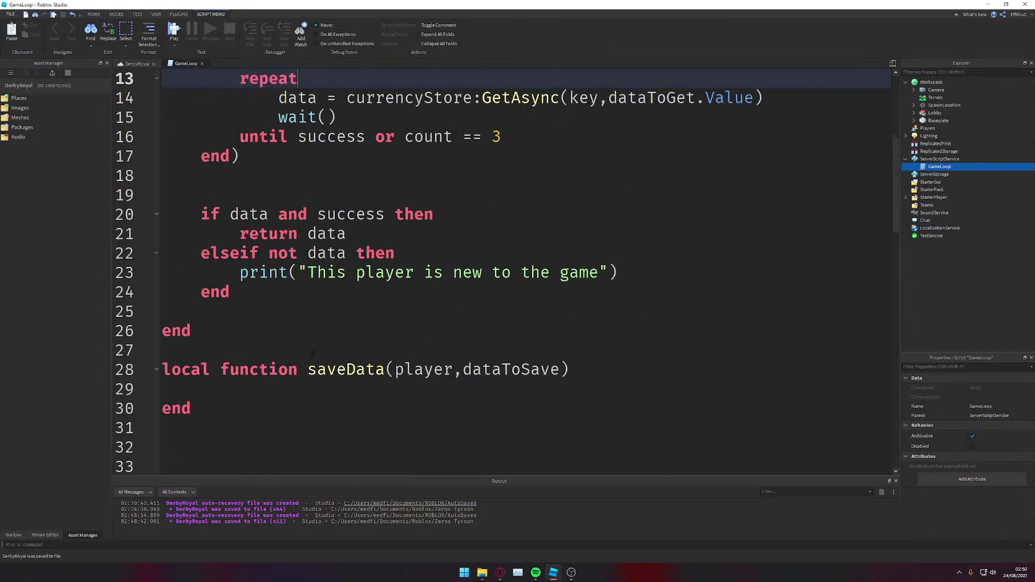
pyautogui.press('Down')
pyautogui.press('Down')
pyautogui.press('Down')
pyautogui.press('Down')
pyautogui.press('Down')
pyautogui.press('Down')
pyautogui.press('Down')
pyautogui.press('Down')
pyautogui.press('Down')
pyautogui.press('Down')
pyautogui.press('Down')
pyautogui.press('Down')
pyautogui.press('Down')
pyautogui.press('Down')
pyautogui.press('Down')
pyautogui.press('Down')
pyautogui.press('Down')
pyautogui.press('Down')
pyautogui.press('Down')
pyautogui.press('Down')
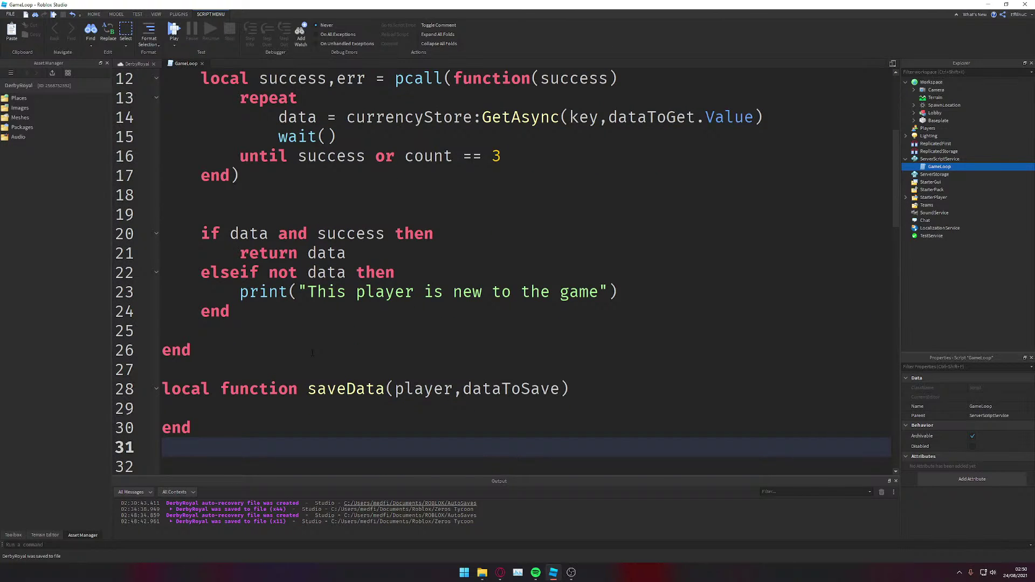
pyautogui.press('Up')
pyautogui.press('Up')
pyautogui.press('Up')
pyautogui.press('Up')
pyautogui.press('Up')
pyautogui.press('Up')
pyautogui.press('Up')
pyautogui.press('Up')
pyautogui.press('Up')
pyautogui.press('Up')
pyautogui.press('Up')
pyautogui.press('Up')
pyautogui.press('Up')
pyautogui.press('Up')
pyautogui.press('Up')
pyautogui.press('Up')
pyautogui.press('Up')
pyautogui.press('Up')
pyautogui.press('Down')
pyautogui.press('Down')
pyautogui.press('Down')
pyautogui.press('Down')
pyautogui.press('Down')
pyautogui.press('Down')
pyautogui.press('Down')
pyautogui.press('Down')
pyautogui.press('Down')
pyautogui.press('Down')
pyautogui.press('Down')
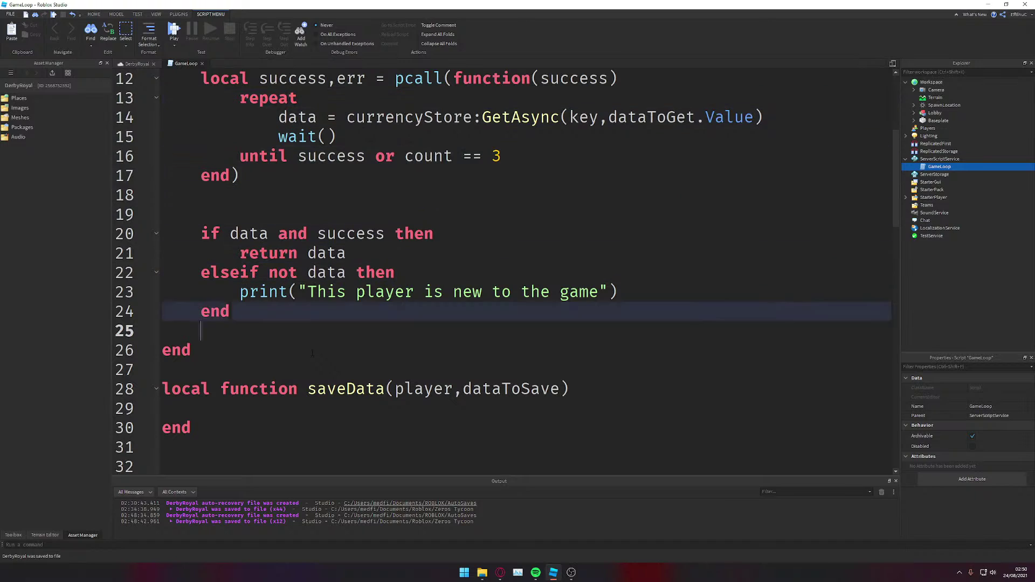
# Step: Declare local key = player.UserId as the first line of the saveData function body
pyautogui.press('Down')
pyautogui.press('Down')
pyautogui.press('Down')
pyautogui.press('Down')
pyautogui.press('Down')
pyautogui.press('Down')
pyautogui.press('Down')
pyautogui.press('Down')
pyautogui.press('Up')
pyautogui.press('Up')
pyautogui.press('Up')
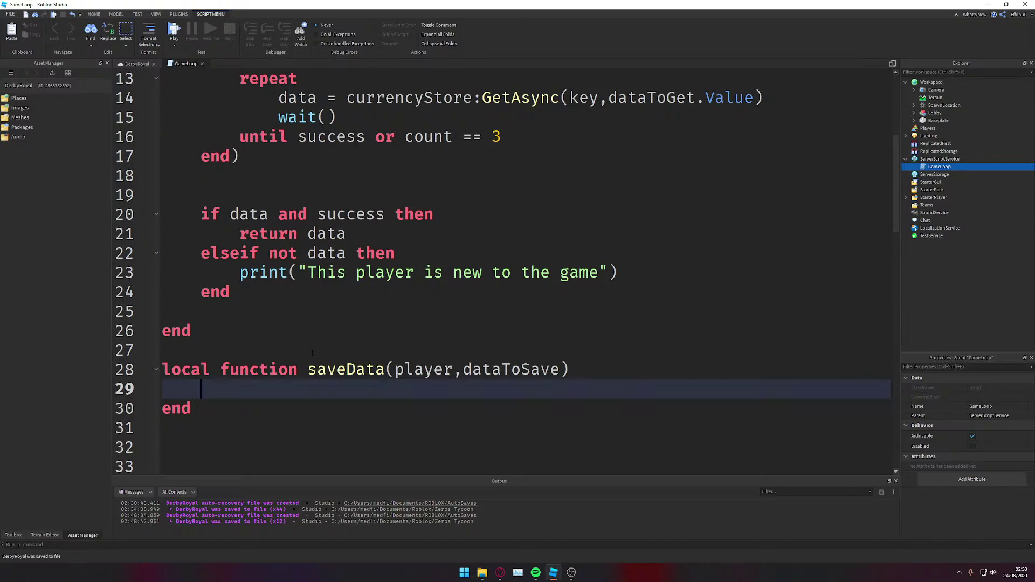
pyautogui.write('local')
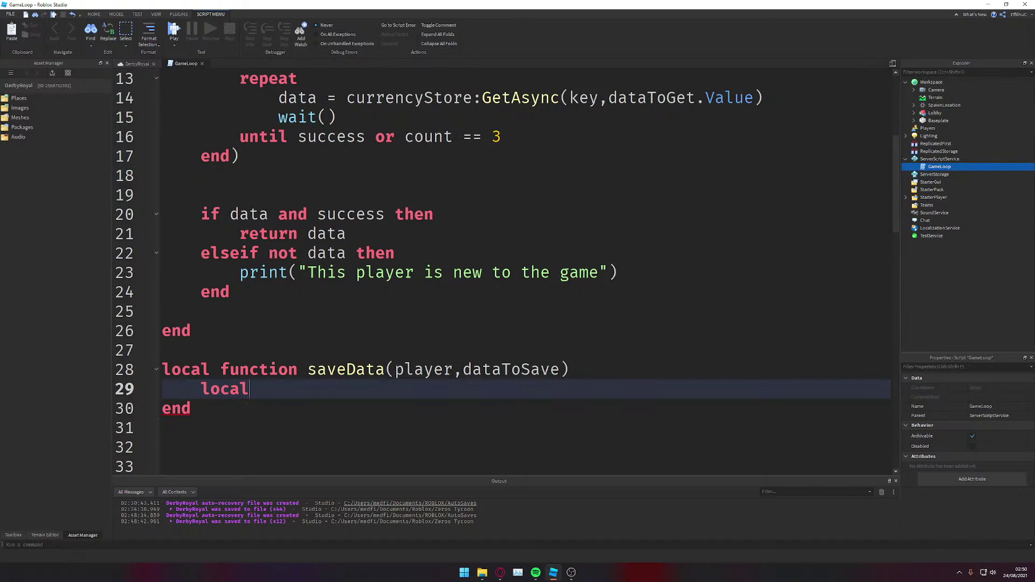
pyautogui.scroll(4, 501, 270)
pyautogui.scroll(-5, 501, 270)
pyautogui.scroll(1, 501, 269)
pyautogui.write('key = p')
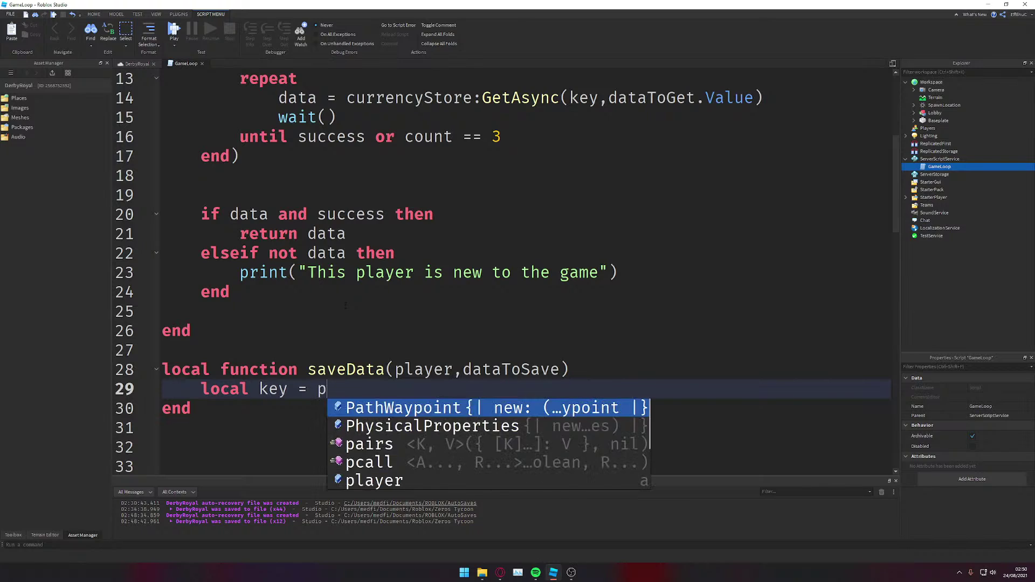
pyautogui.write('layer.User')
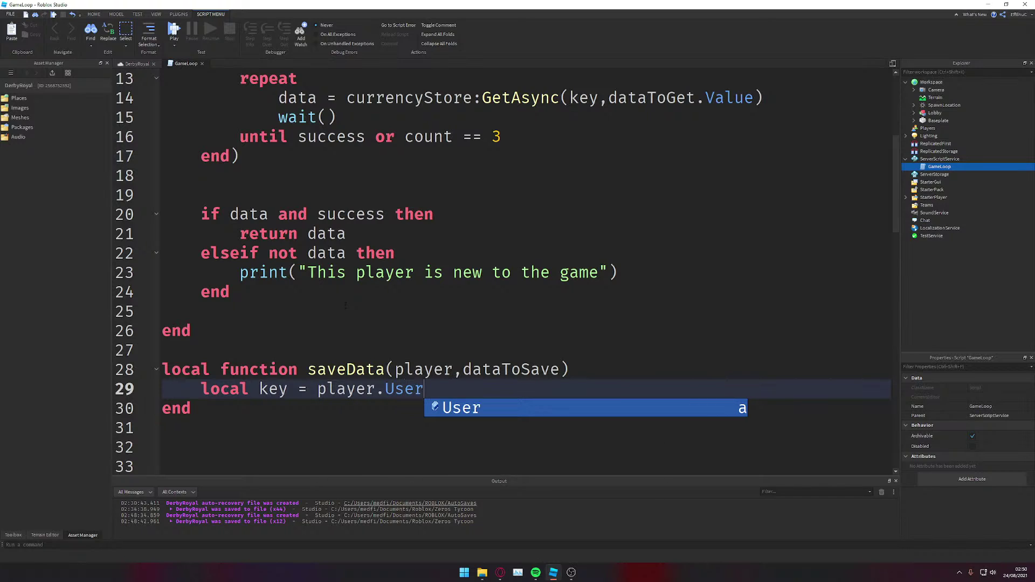
pyautogui.write('Id')
pyautogui.press('Down')
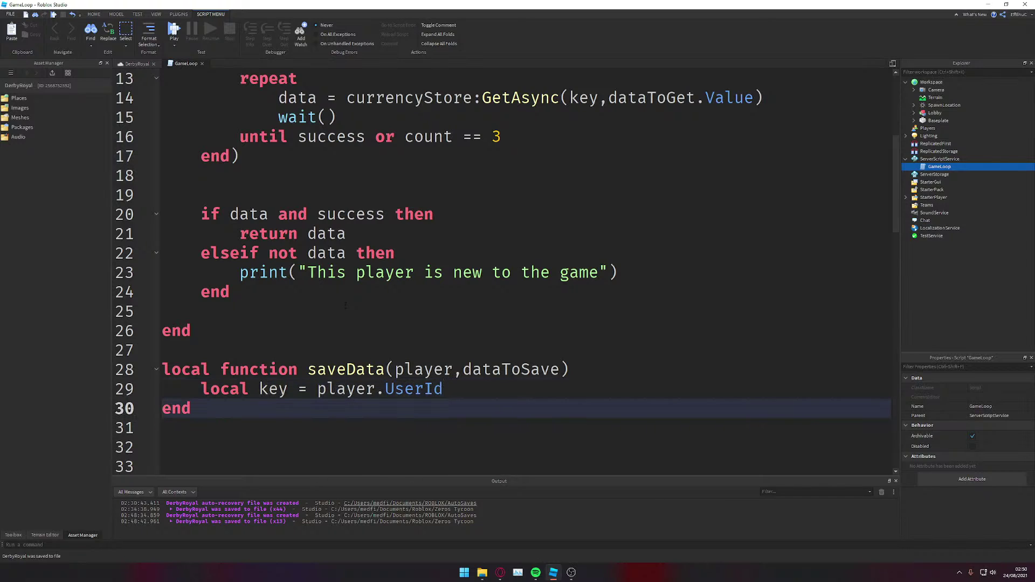
pyautogui.press('Up')
# Step: Declare local count = 0 on a new line below the key variable in saveData
pyautogui.press('Return')
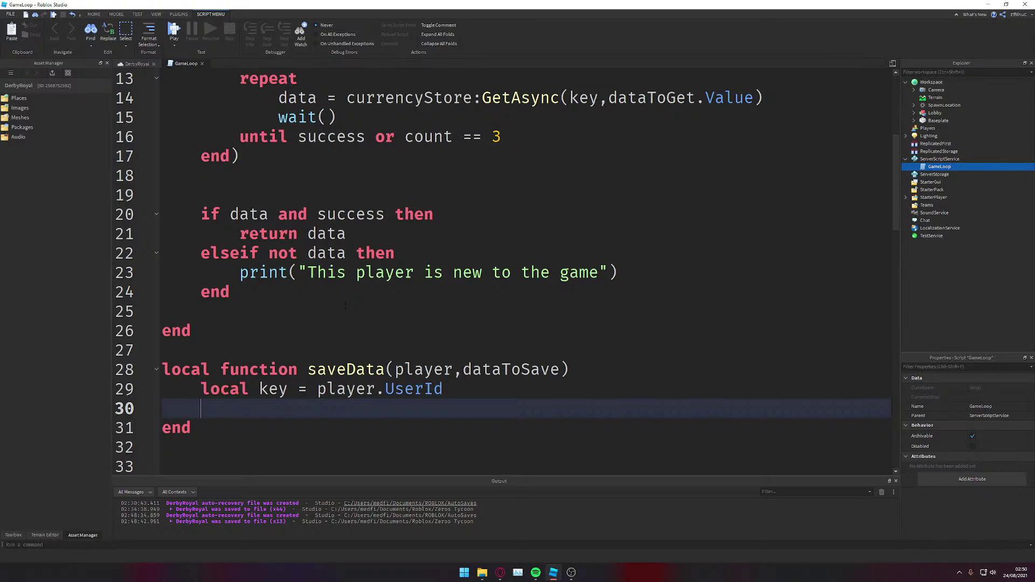
pyautogui.write('local coubn')
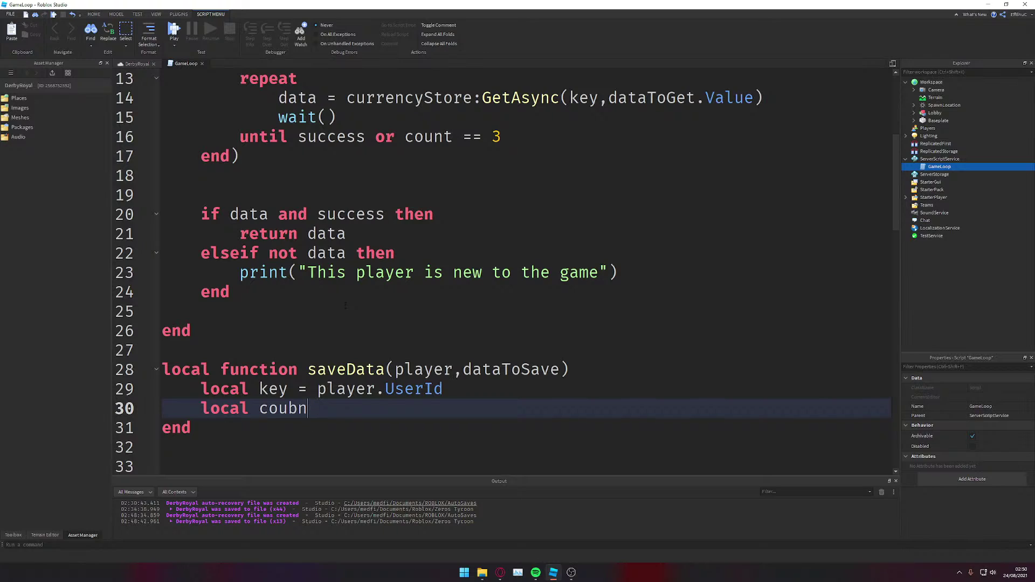
pyautogui.press('BackSpace')
pyautogui.press('BackSpace')
pyautogui.write('nt = 0')
# Step: Start a protected call below the count variable in saveData with local success,err = pcall(function())
pyautogui.press('Return')
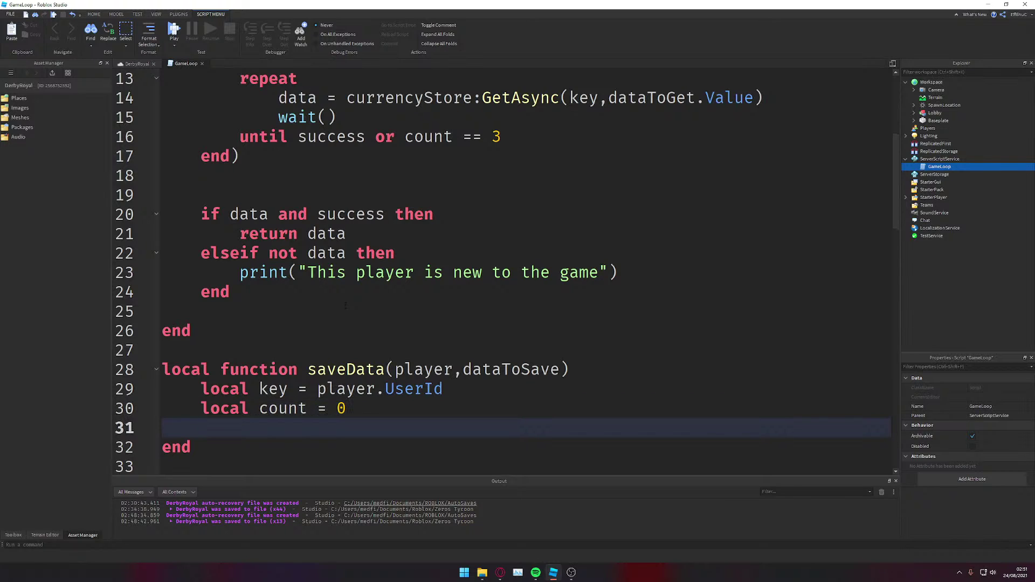
pyautogui.write('local success')
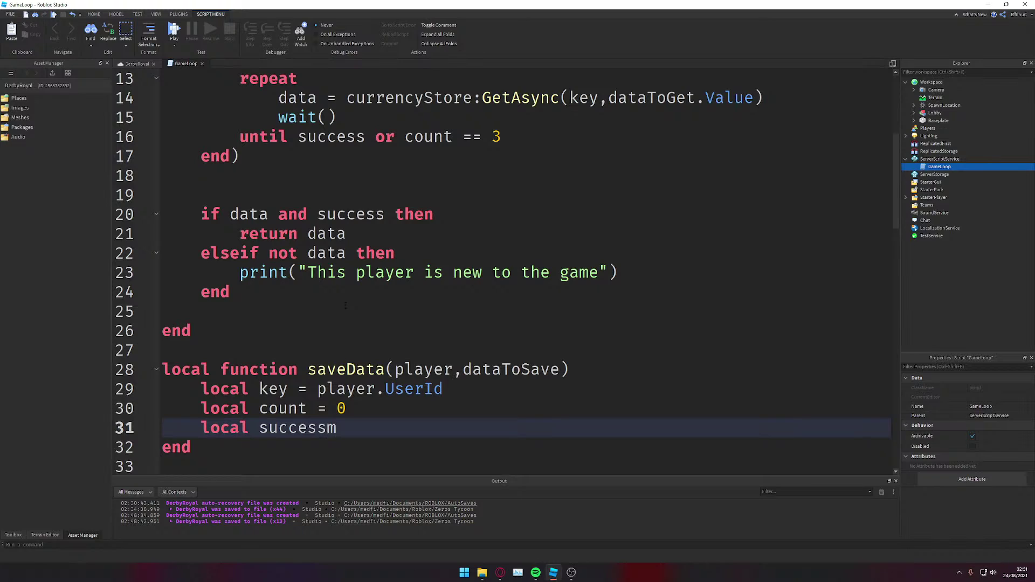
pyautogui.write(',w')
pyautogui.press('BackSpace')
pyautogui.write('err = pcallf')
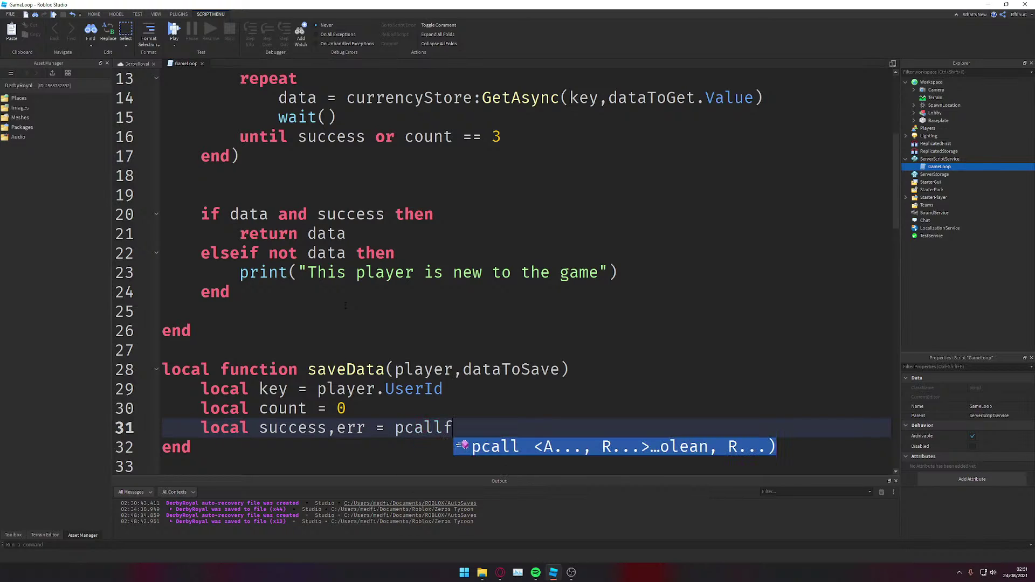
pyautogui.press('BackSpace')
pyautogui.write(')(')
pyautogui.press('BackSpace')
pyautogui.press('BackSpace')
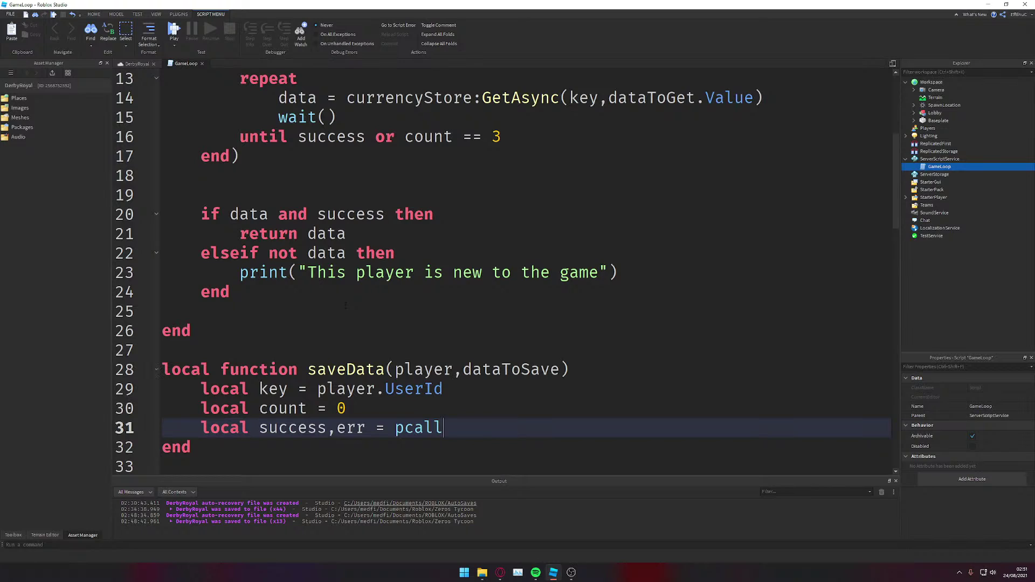
pyautogui.write('(f')
pyautogui.press('Down')
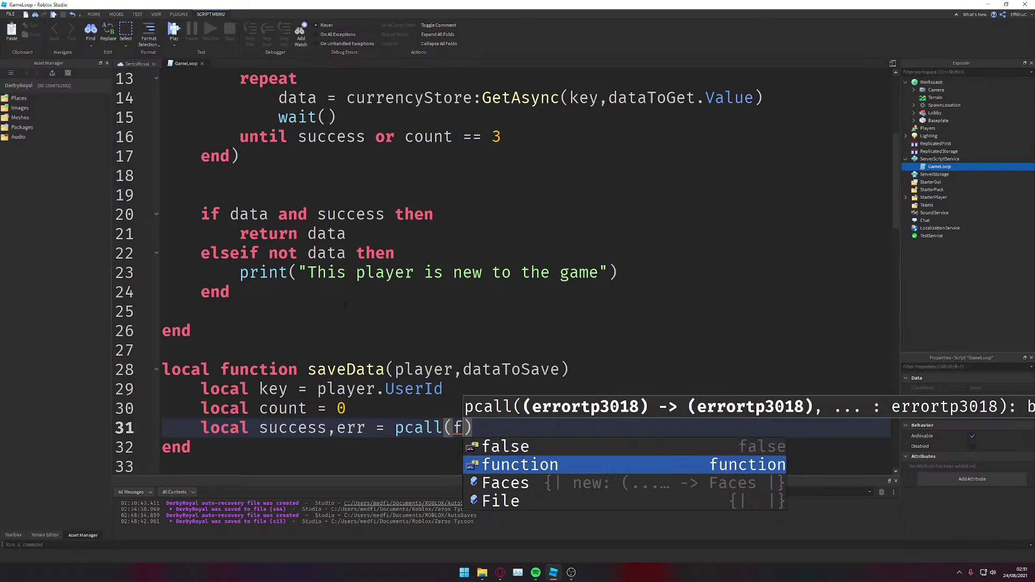
pyautogui.press('Tab')
pyautogui.write('(')
pyautogui.press('End')
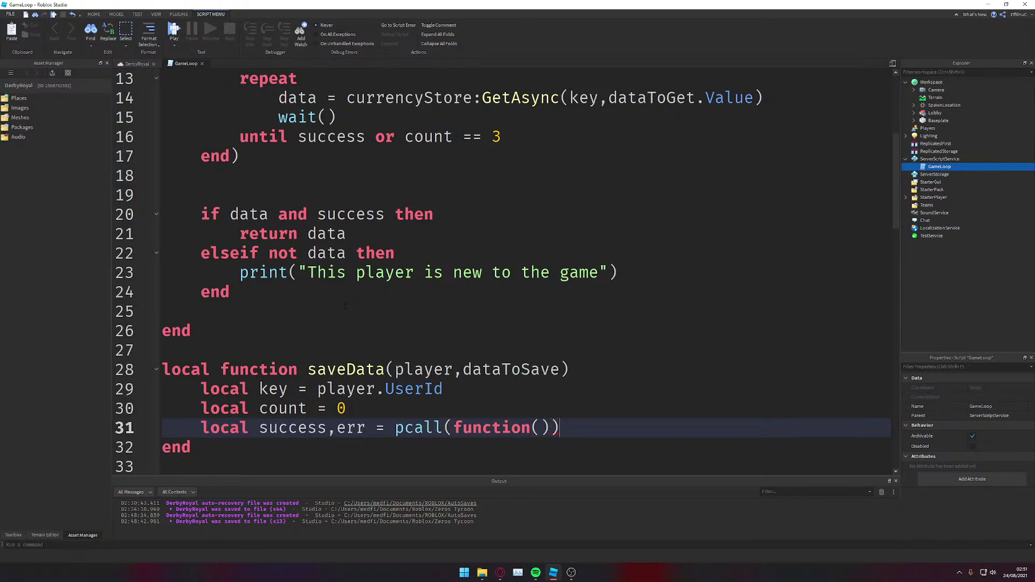
# Step: Expand the pcall in saveData into a multi-line function with an empty body line and a closing end)
pyautogui.press('Return')
pyautogui.press('Down')
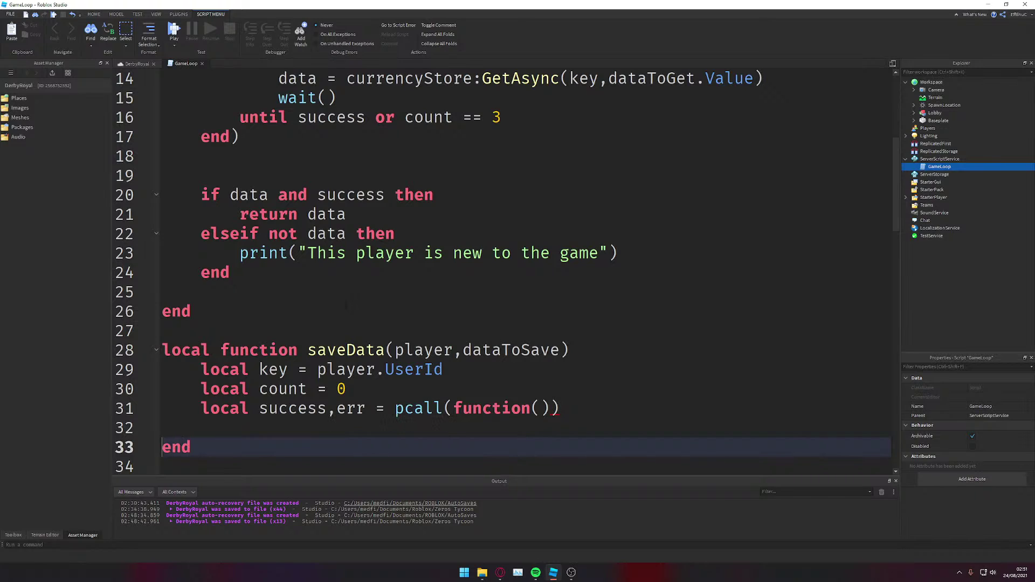
pyautogui.press('Up')
pyautogui.press('Up')
pyautogui.press('End')
pyautogui.press('BackSpace')
pyautogui.press('Return')
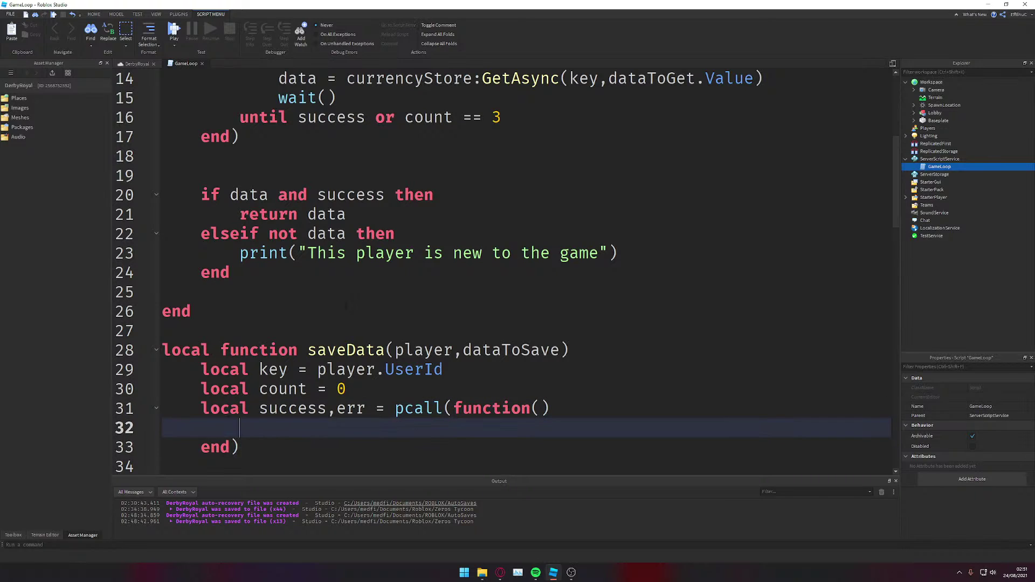
# Step: Add success as the parameter of the anonymous function inside saveData's pcall
pyautogui.press('Left')
pyautogui.press('Left')
pyautogui.press('Left')
pyautogui.press('Left')
pyautogui.write('su')
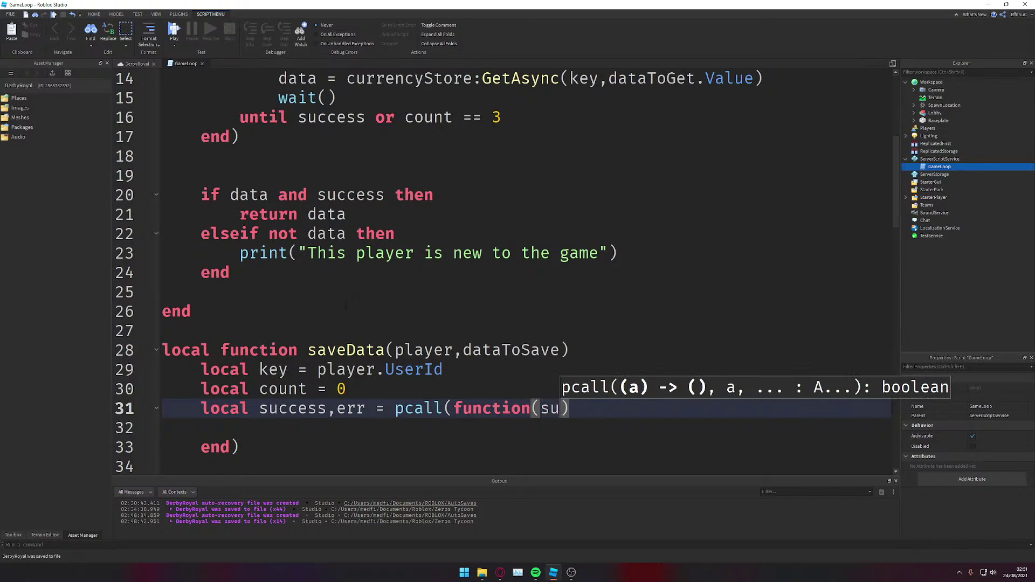
pyautogui.write('ccess')
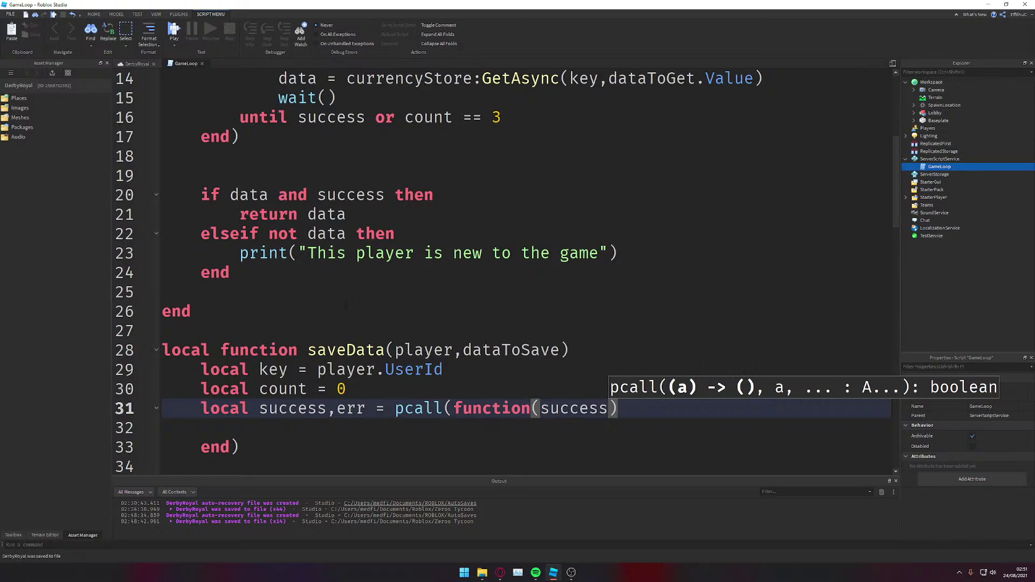
# Step: Insert a repeat ... until block inside the body of saveData's pcall function
pyautogui.press('End')
pyautogui.press('Down')
pyautogui.press('Down')
pyautogui.press('Up')
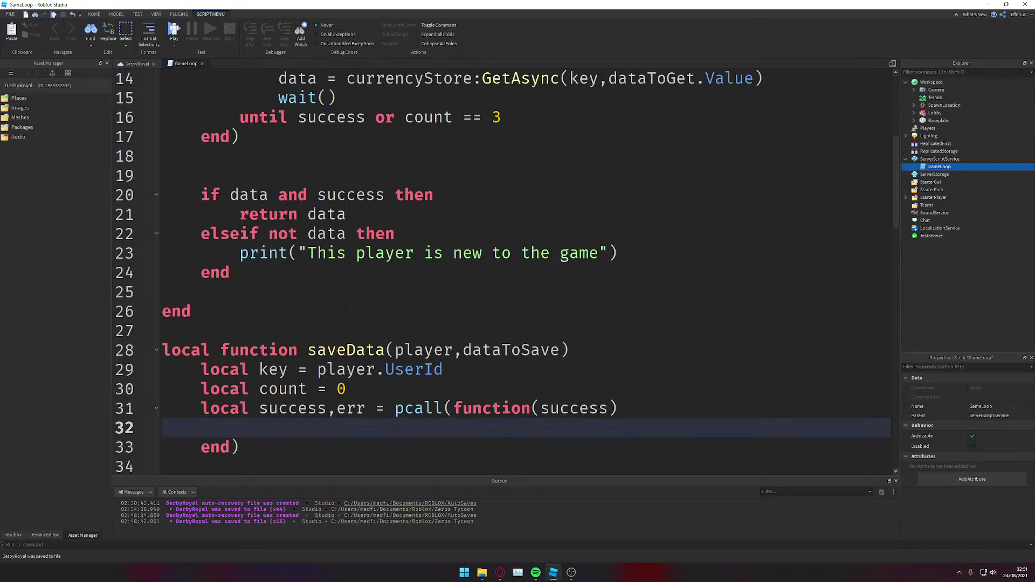
pyautogui.write('rep')
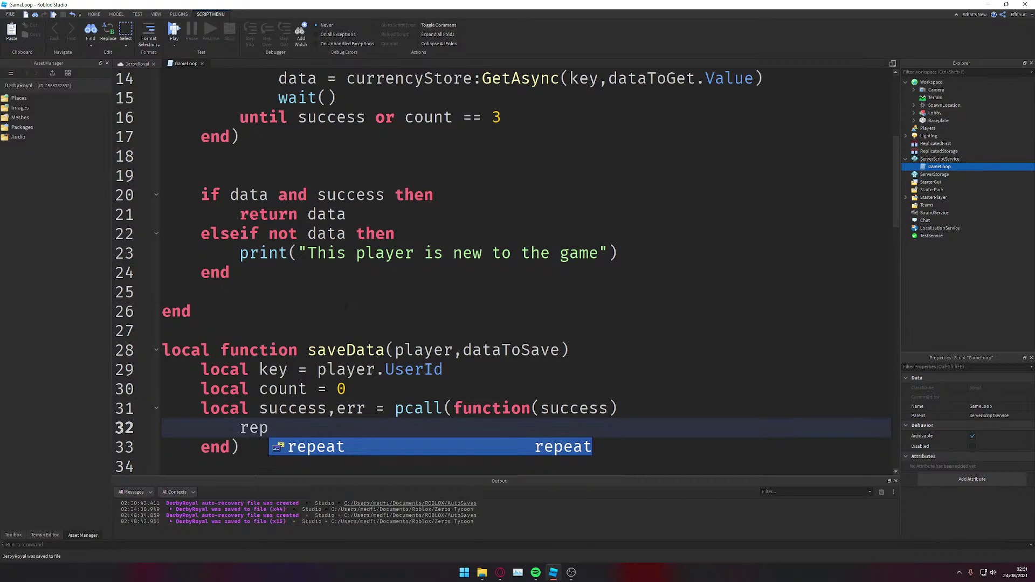
pyautogui.press('Tab')
pyautogui.press('Return')
# Step: Set the until condition of saveData's repeat loop to success or count == 3
pyautogui.press('Down')
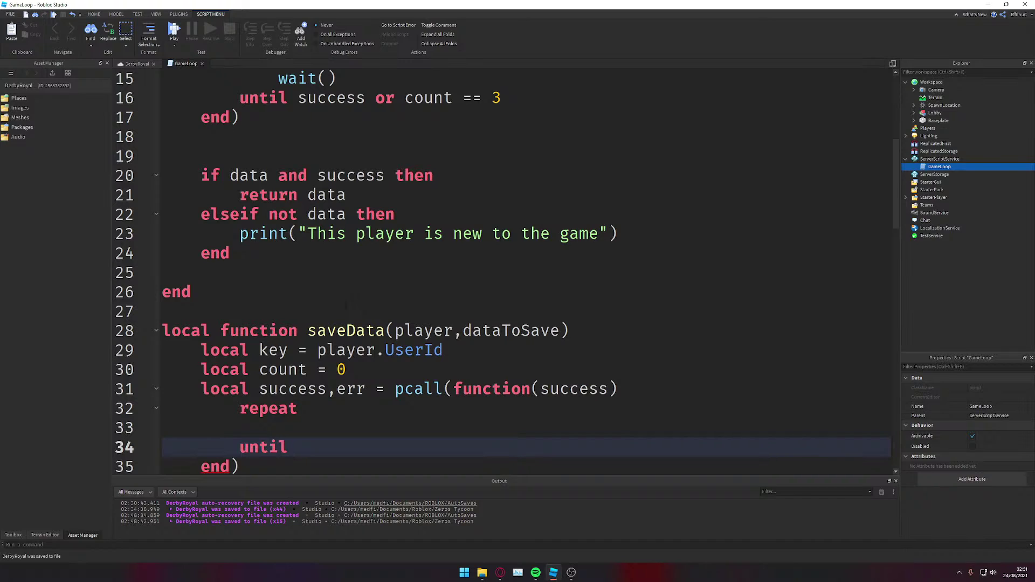
pyautogui.press('End')
pyautogui.write('su')
pyautogui.press('Tab')
pyautogui.write('or co')
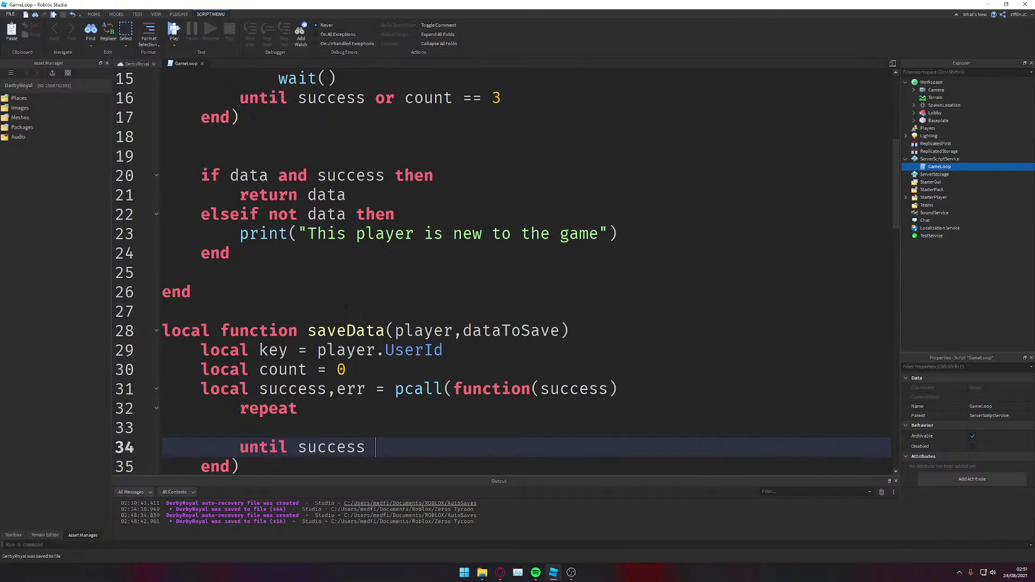
pyautogui.write('unt == 3')
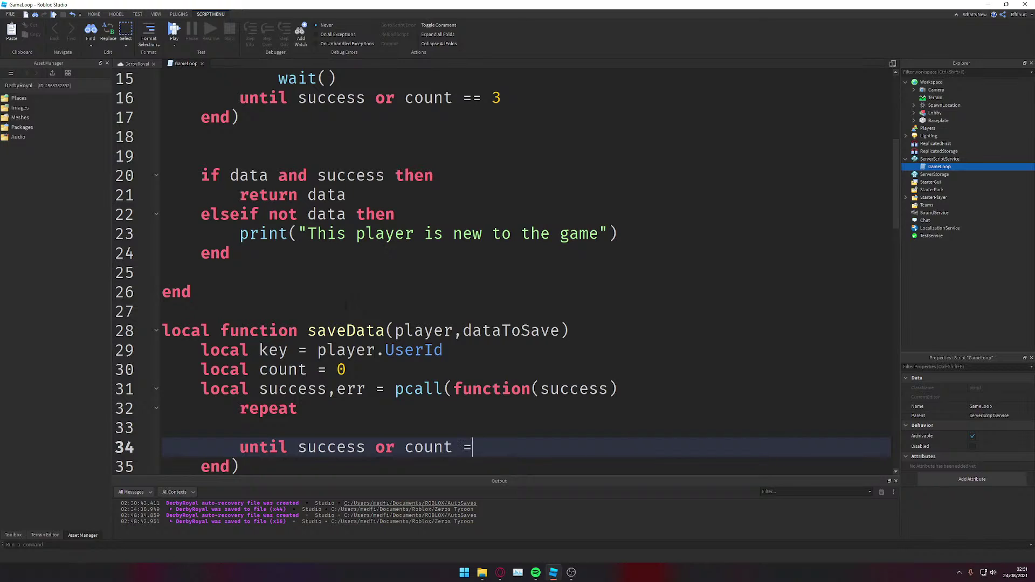
# Step: Add the line count += 1 above wait() inside the repeat loop of the getData function
pyautogui.press('Up')
pyautogui.press('Up')
pyautogui.press('Up')
pyautogui.press('Up')
pyautogui.press('Up')
pyautogui.press('Up')
pyautogui.press('Up')
pyautogui.press('Up')
pyautogui.press('Up')
pyautogui.press('Up')
pyautogui.press('Up')
pyautogui.press('Up')
pyautogui.press('Up')
pyautogui.press('Up')
pyautogui.press('Up')
pyautogui.press('Up')
pyautogui.press('Up')
pyautogui.press('Up')
pyautogui.press('Up')
pyautogui.press('Up')
pyautogui.press('Up')
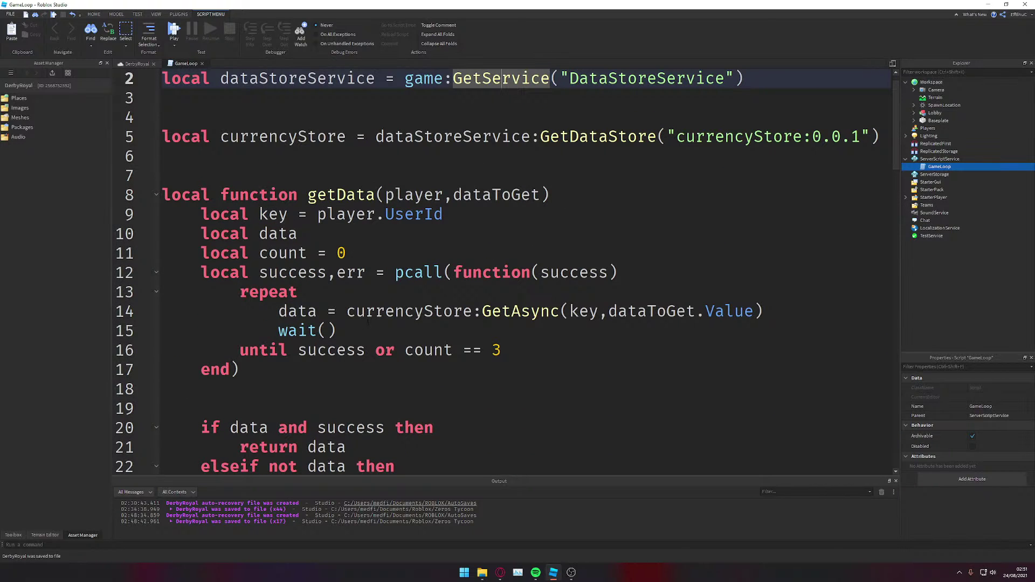
pyautogui.click(358, 323)
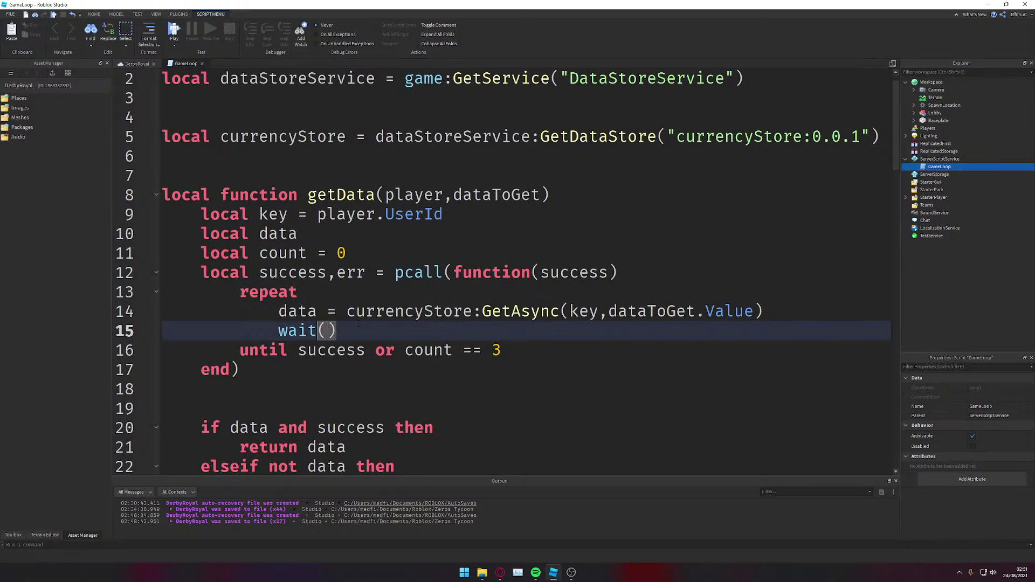
pyautogui.press('Home')
pyautogui.press('Return')
pyautogui.press('Up')
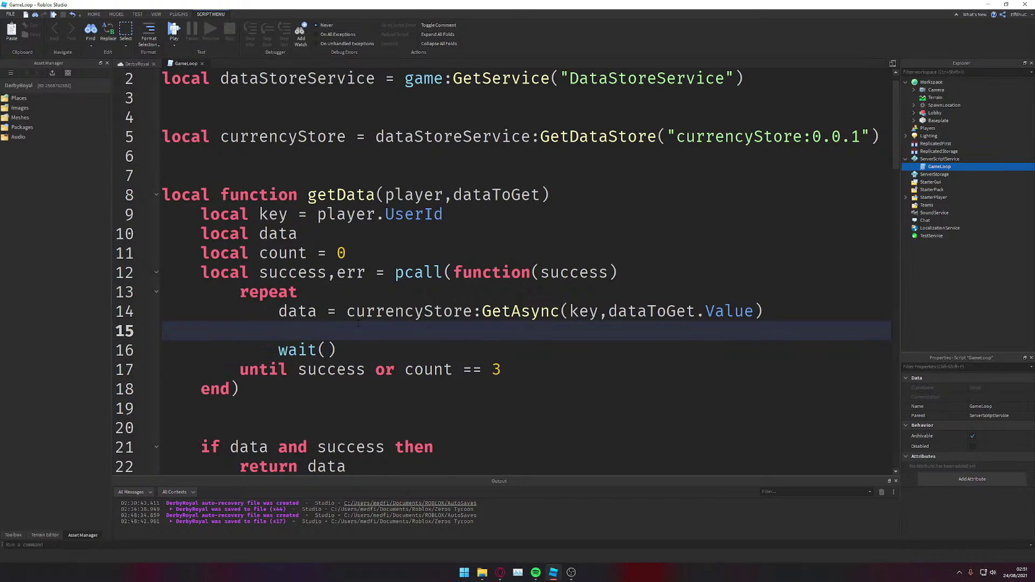
pyautogui.write('count += 1')
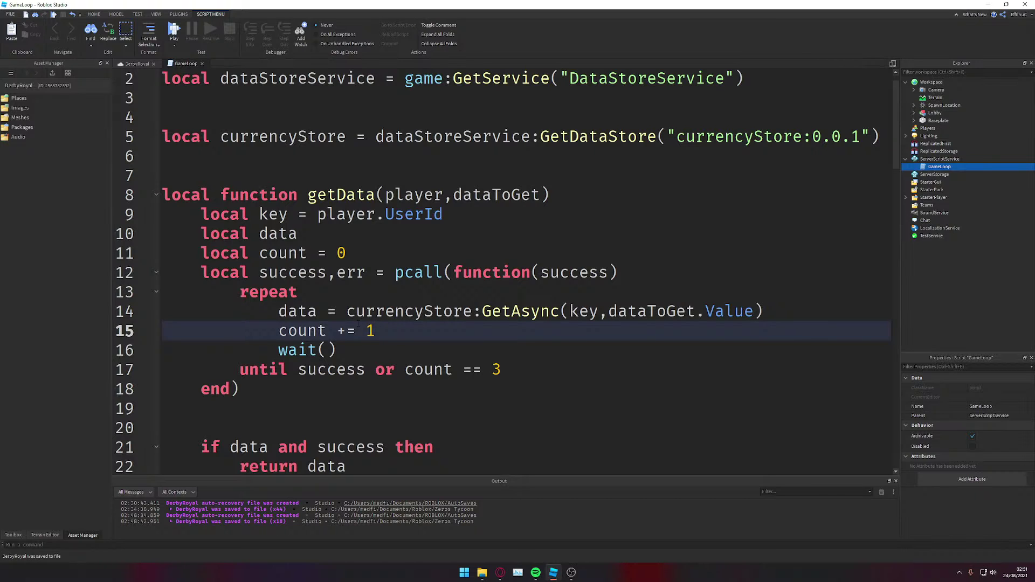
# Step: Place the text cursor on the empty line inside saveData's repeat loop and save the game file
pyautogui.scroll(-2, 407, 313)
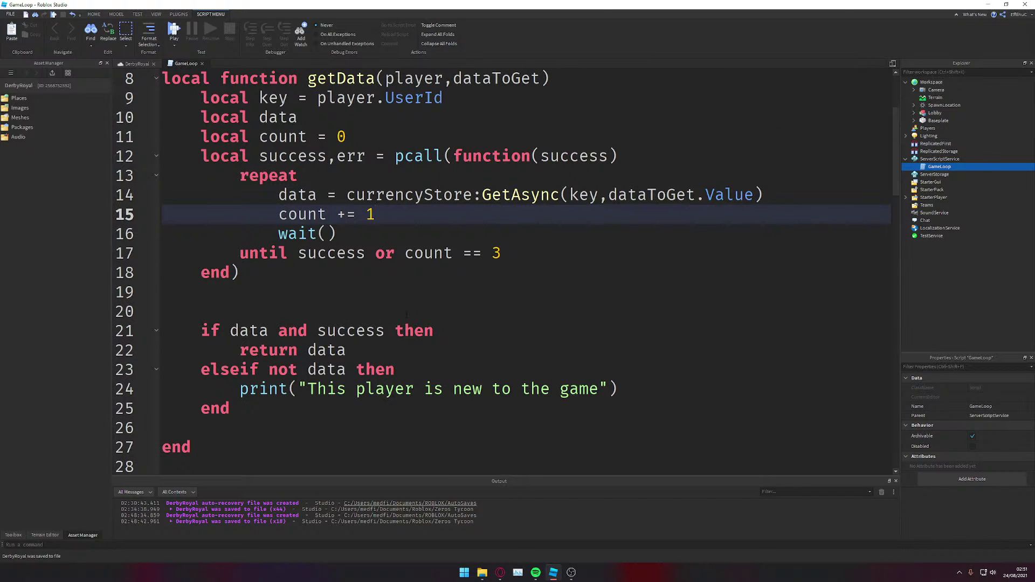
pyautogui.scroll(-4, 406, 313)
pyautogui.click(282, 349)
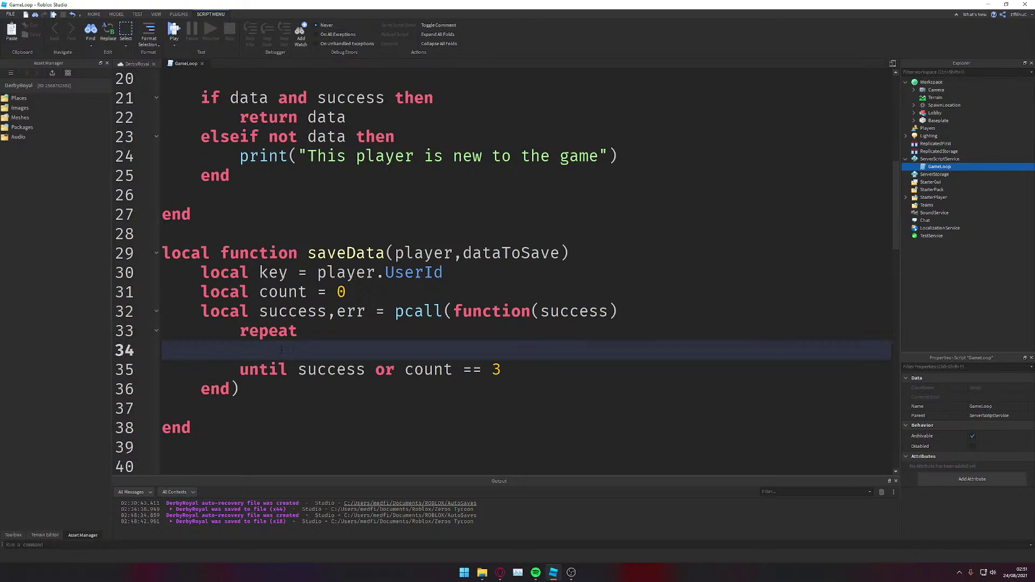
pyautogui.hotkey('ctrl', 's')
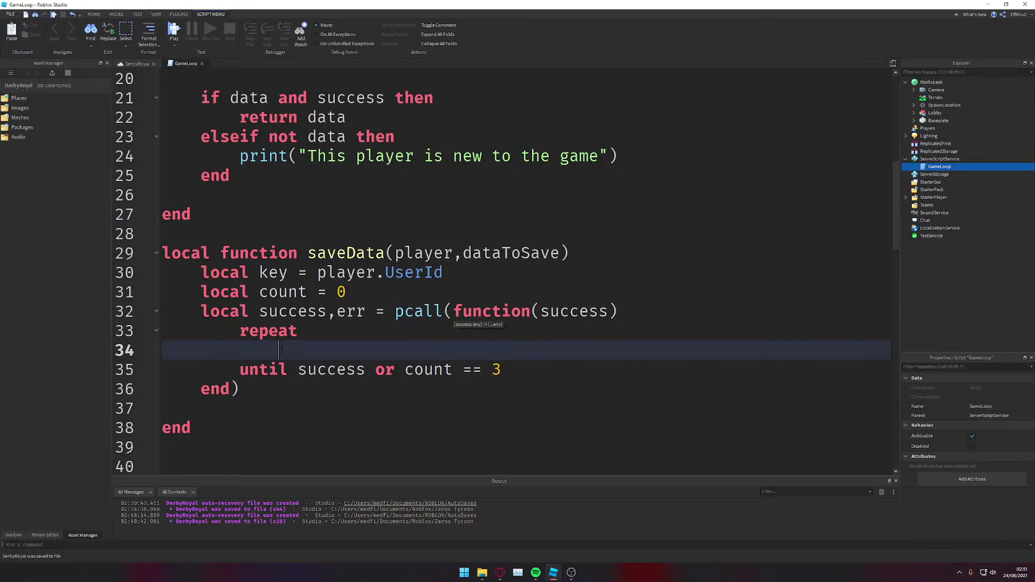
# Step: Inside the saveData repeat loop, write the call currencyStore:SetAsync(key,dataToSave.Value)
pyautogui.write('currencyStore')
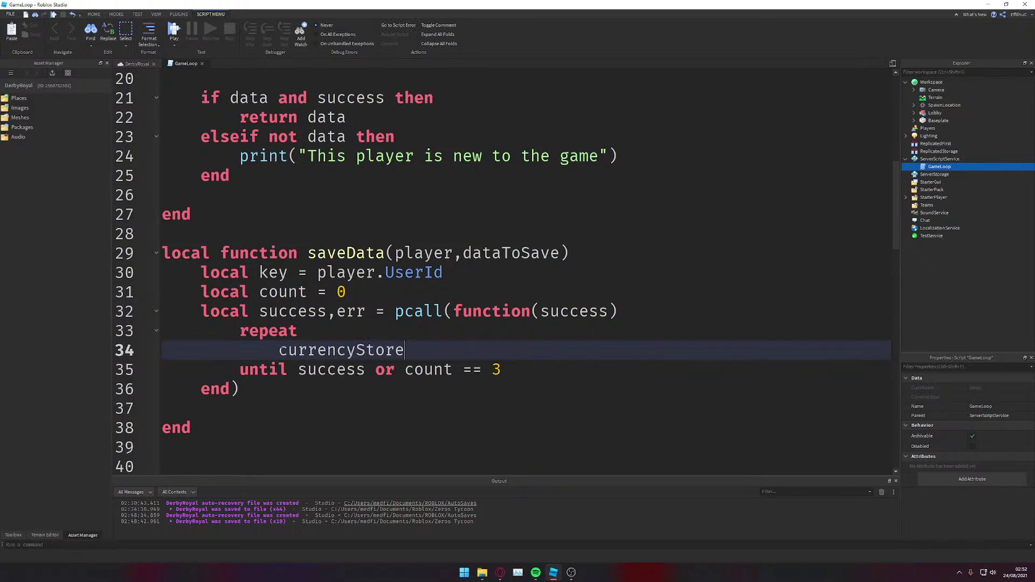
pyautogui.write(':se')
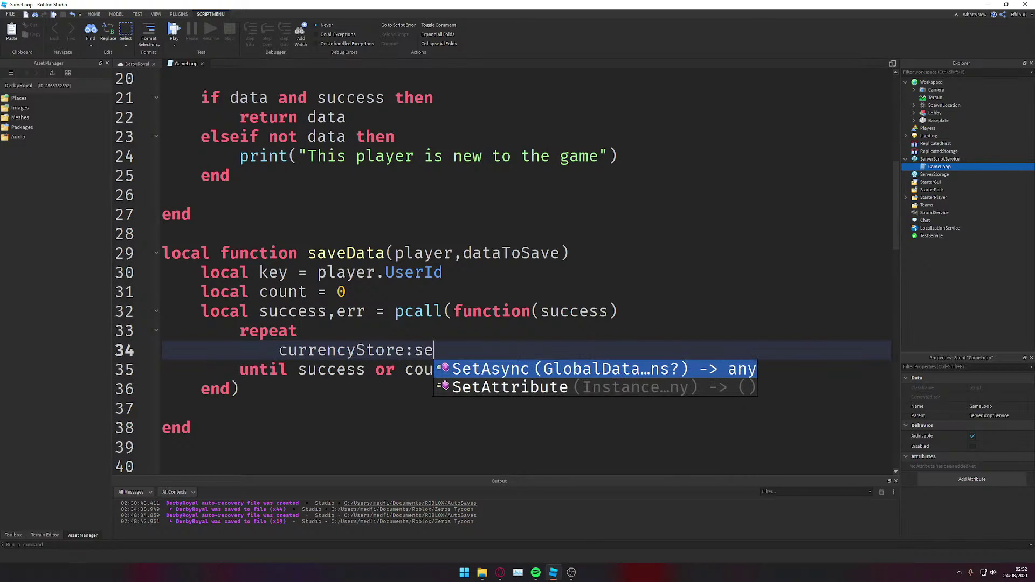
pyautogui.press('Tab')
pyautogui.write('(k')
pyautogui.press('Tab')
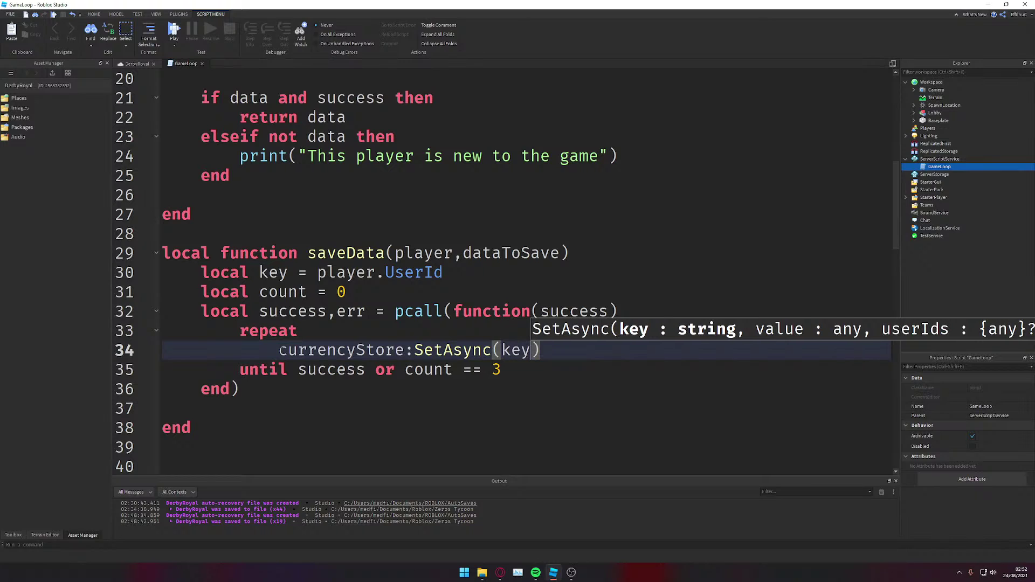
pyautogui.write(',')
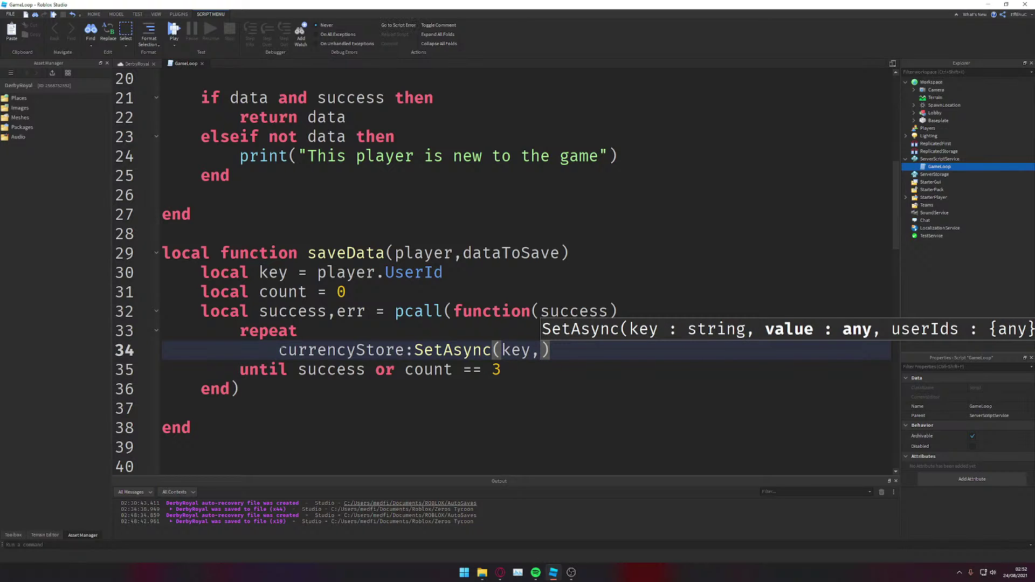
pyautogui.write('da')
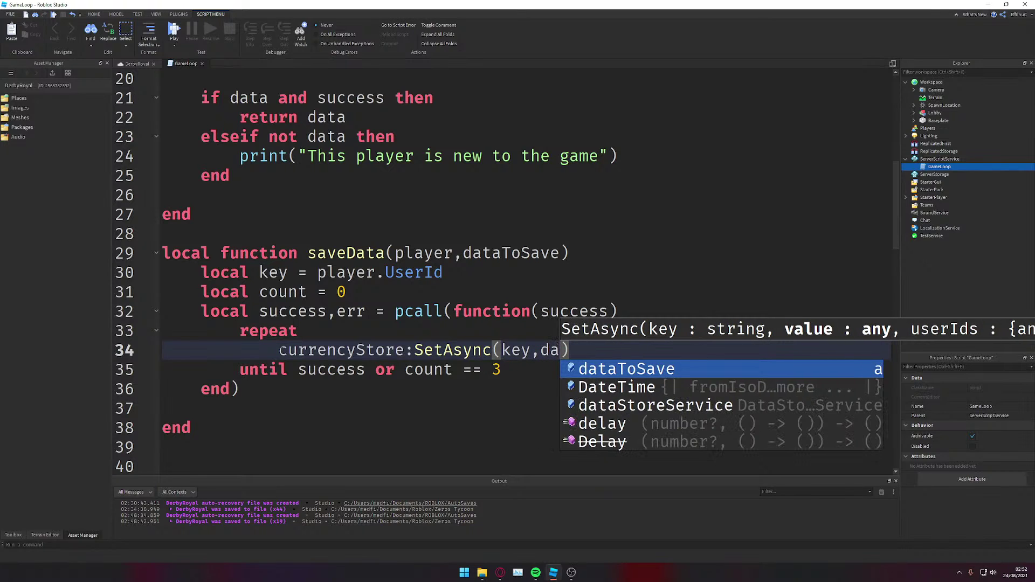
pyautogui.press('Tab')
pyautogui.write('.Value)')
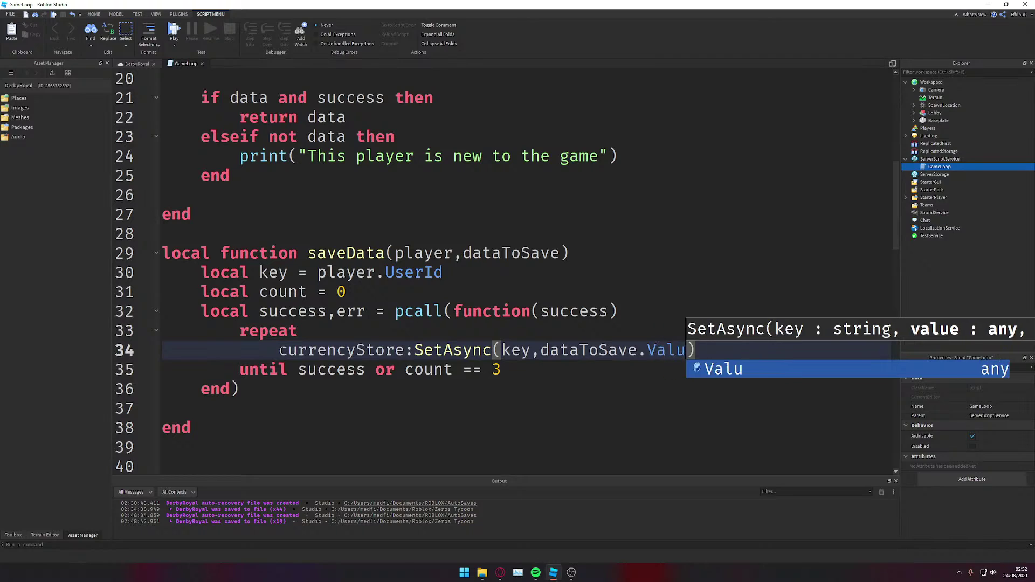
# Step: Below the pcall in saveData, leave a blank line and add an "if success then" block
pyautogui.press('Down')
pyautogui.press('Down')
pyautogui.press('Down')
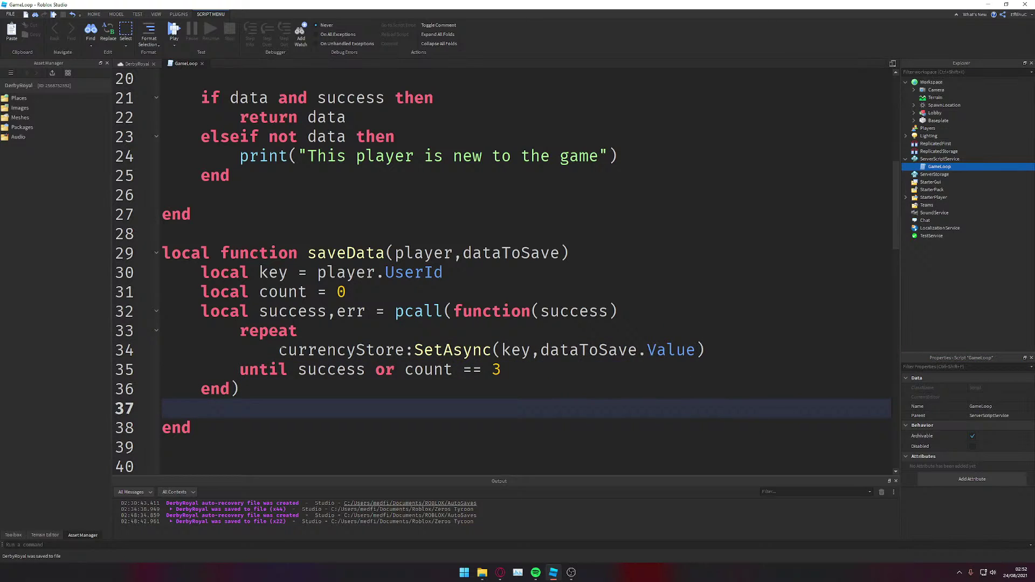
pyautogui.press('Down')
pyautogui.press('Up')
pyautogui.press('Return')
pyautogui.press('Up')
pyautogui.press('Down')
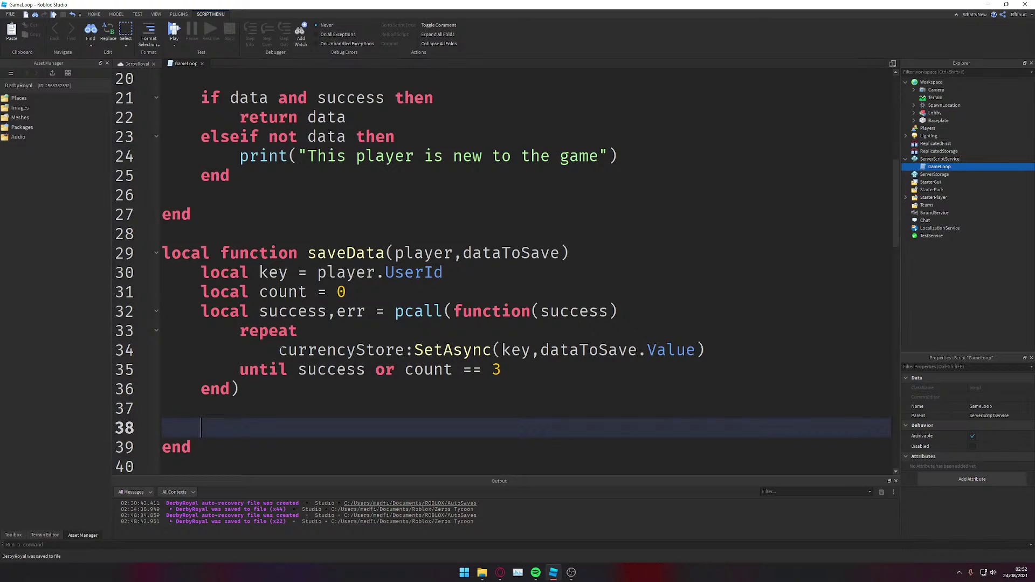
pyautogui.write('if su')
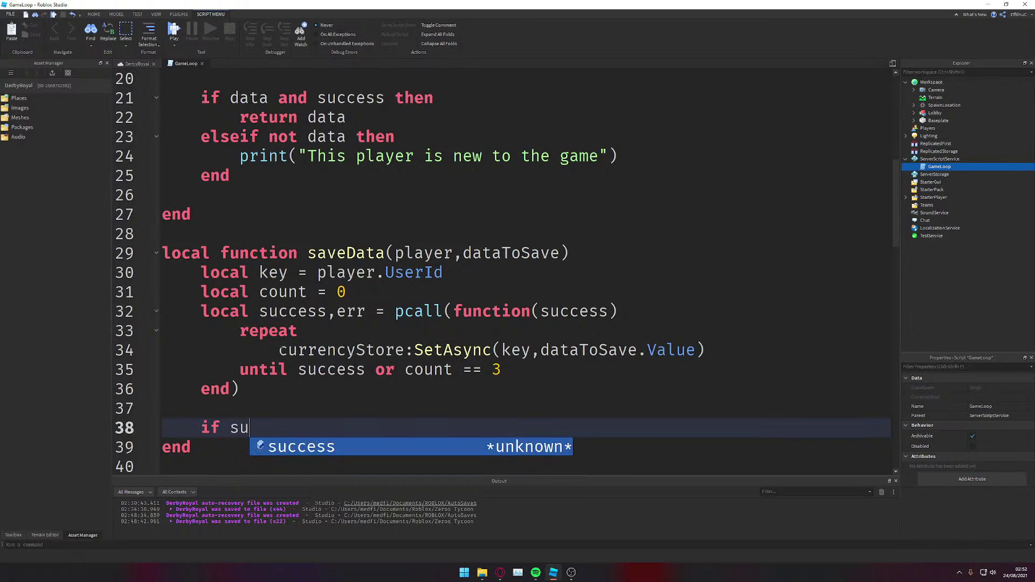
pyautogui.write('ccess then')
pyautogui.press('Return')
# Step: Inside the success block, print "Data Saved Successfully" and save the place
pyautogui.write('pr')
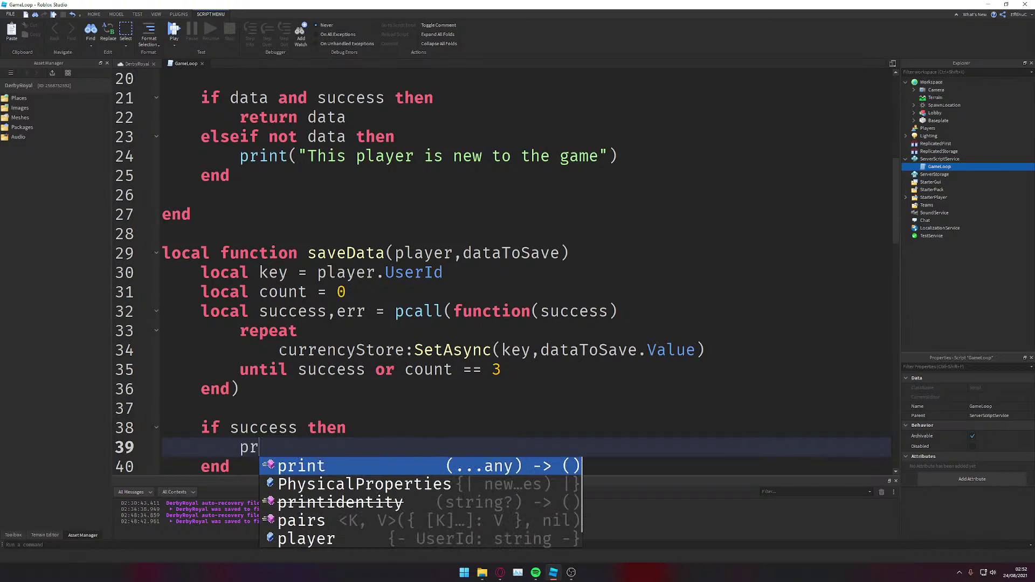
pyautogui.write('int("')
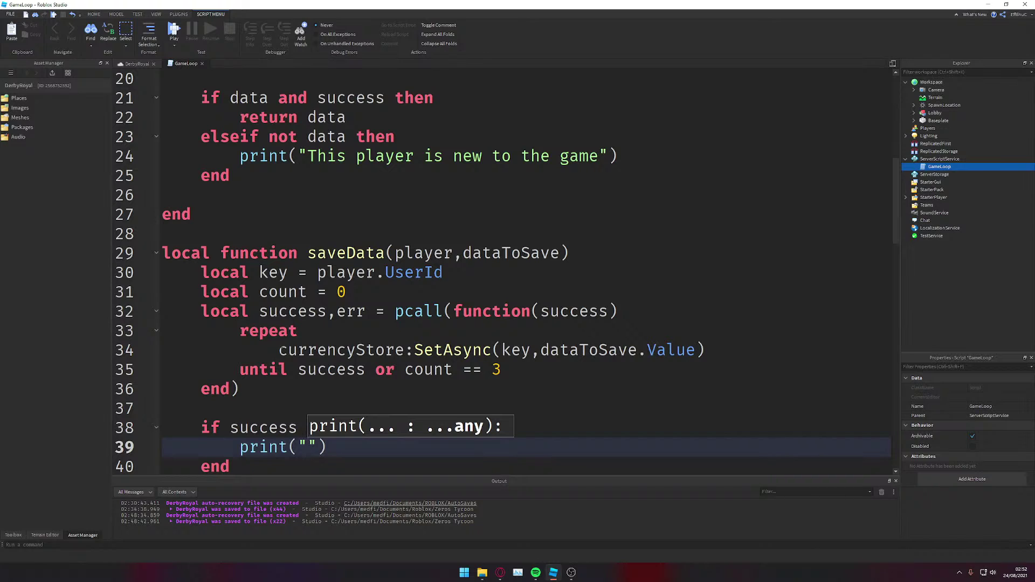
pyautogui.write('Data Sa')
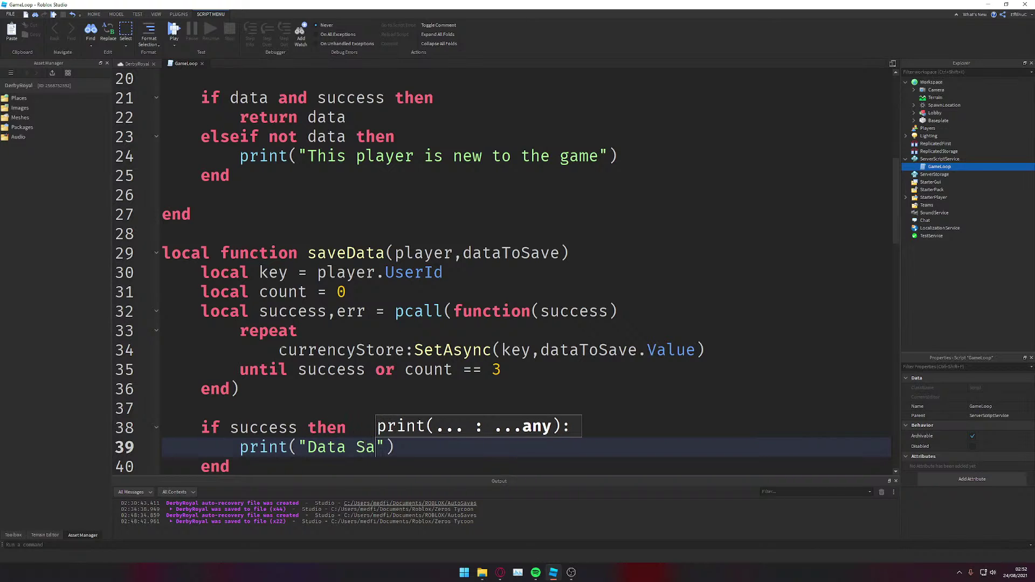
pyautogui.write('cv')
pyautogui.press('BackSpace')
pyautogui.press('BackSpace')
pyautogui.write('ves')
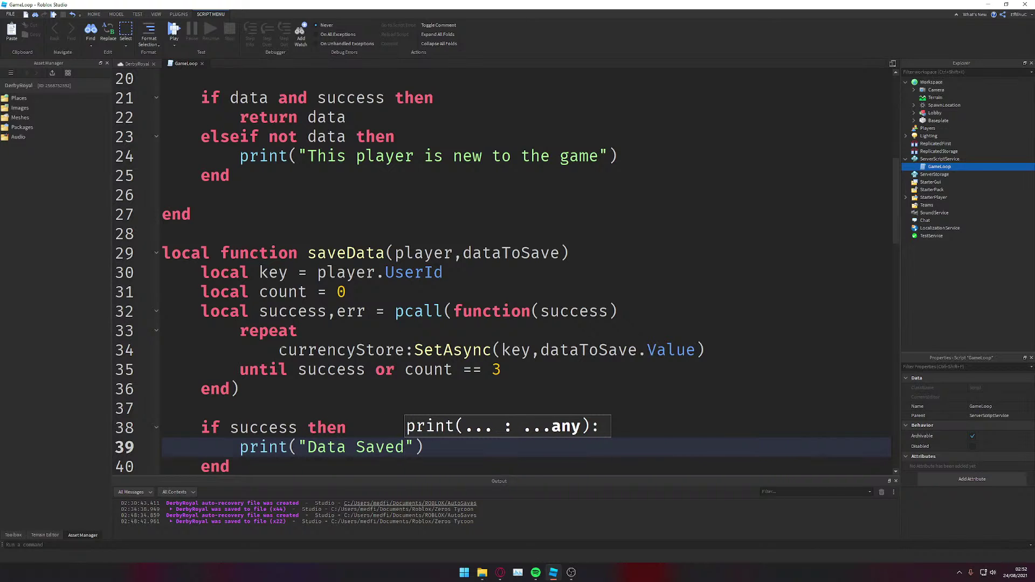
pyautogui.write(' Success')
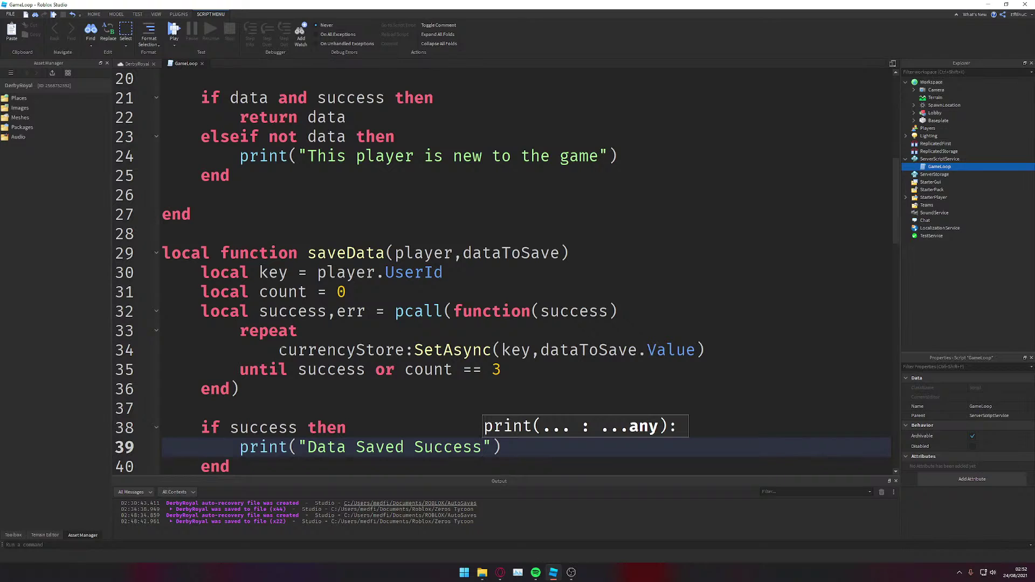
pyautogui.write('fuly')
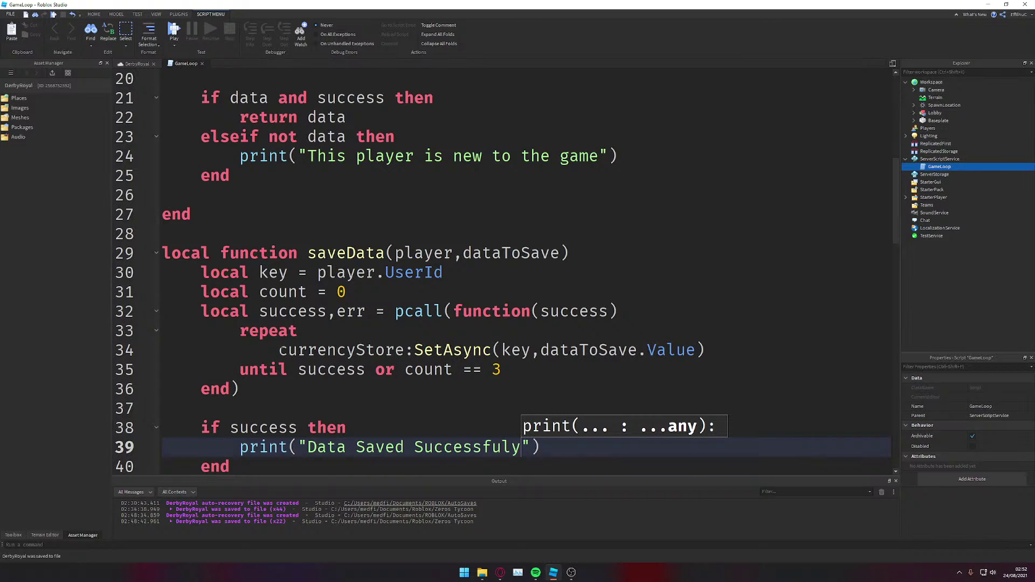
pyautogui.press('Left')
pyautogui.write('l')
pyautogui.press('Right')
pyautogui.press('Right')
pyautogui.press('Right')
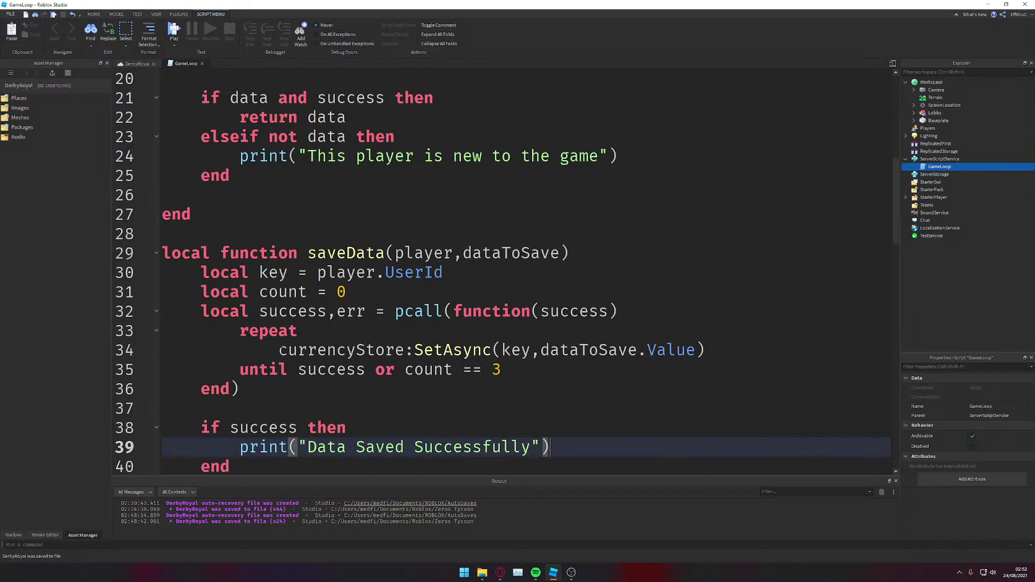
pyautogui.hotkey('ctrl', 's')
# Step: Add an else branch after the print statement that calls player:Kick()
pyautogui.press('Down')
pyautogui.press('Down')
pyautogui.press('Up')
pyautogui.press('Up')
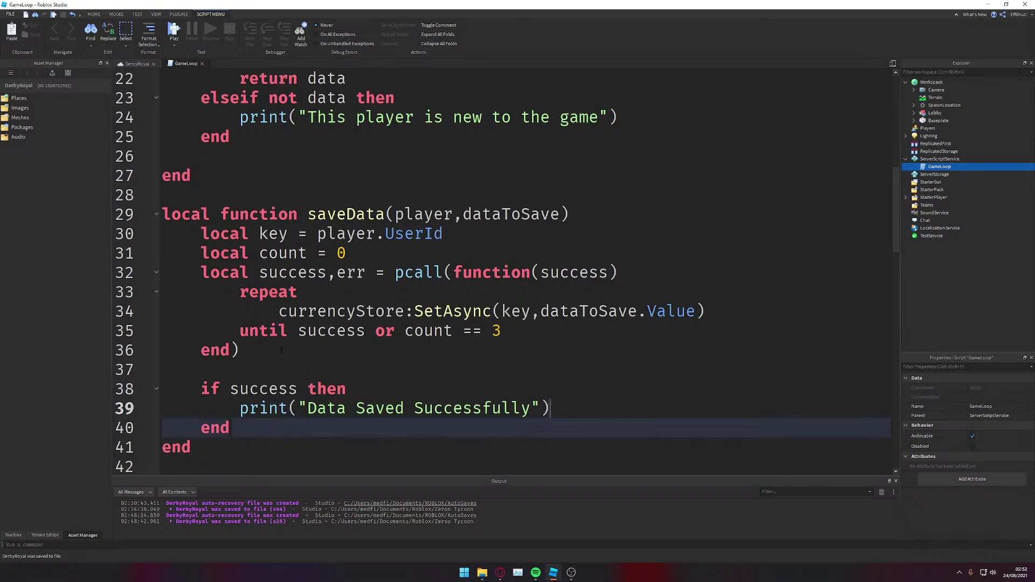
pyautogui.press('Return')
pyautogui.write('else')
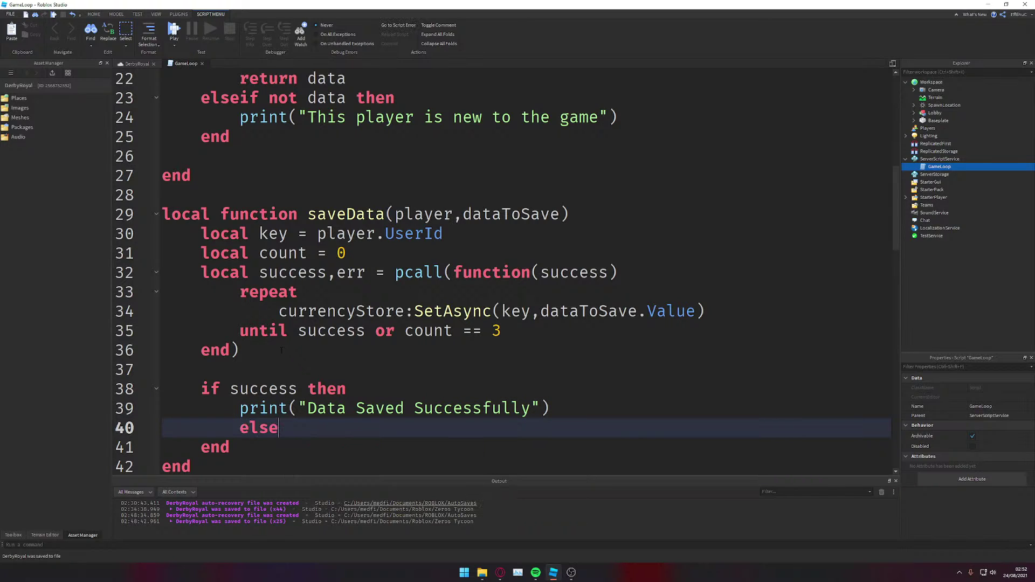
pyautogui.press('Return')
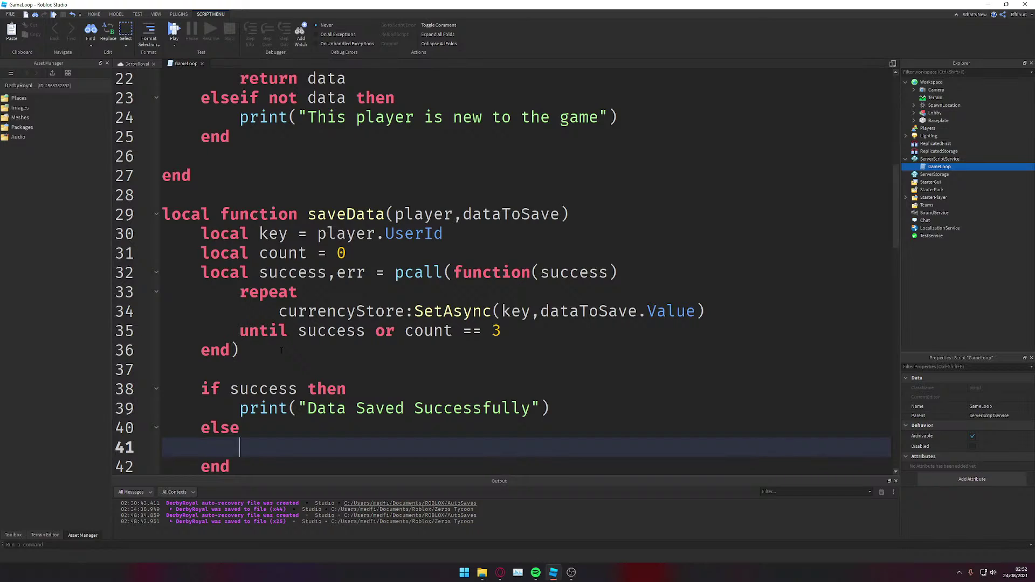
pyautogui.write('pl')
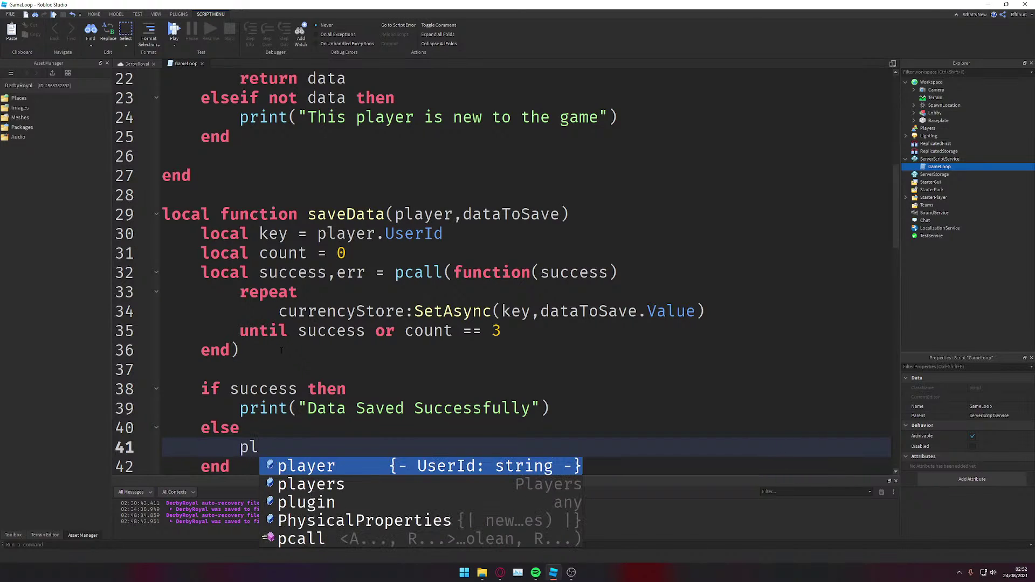
pyautogui.press('Tab')
pyautogui.write(':L')
pyautogui.press('BackSpace')
pyautogui.write('Ki')
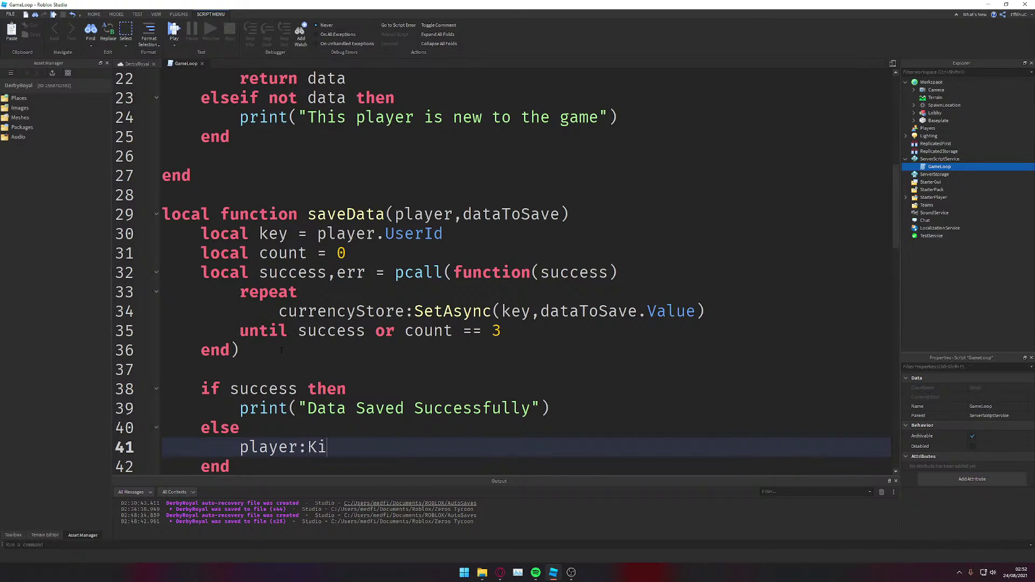
pyautogui.write('ck()')
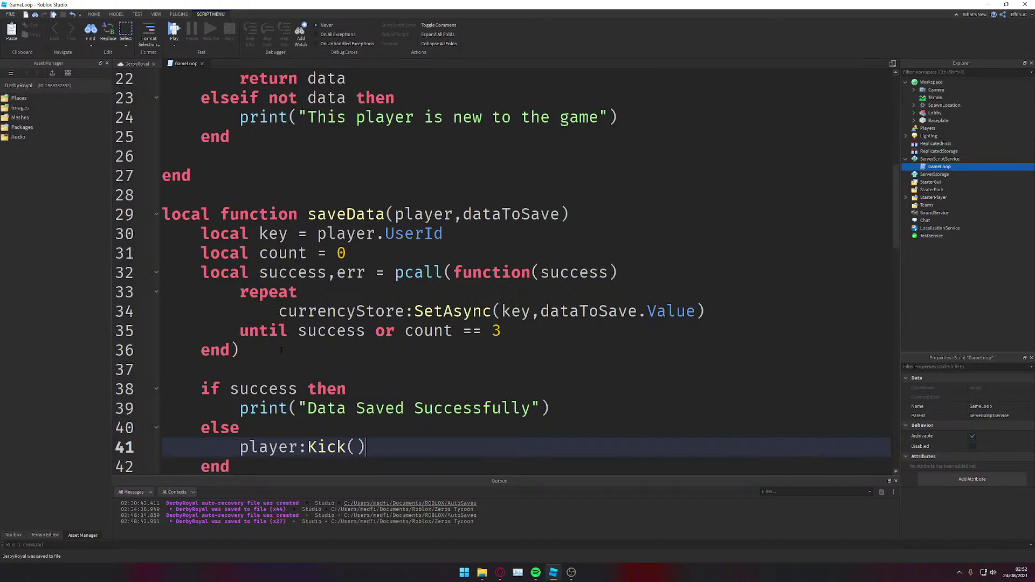
pyautogui.press('Up')
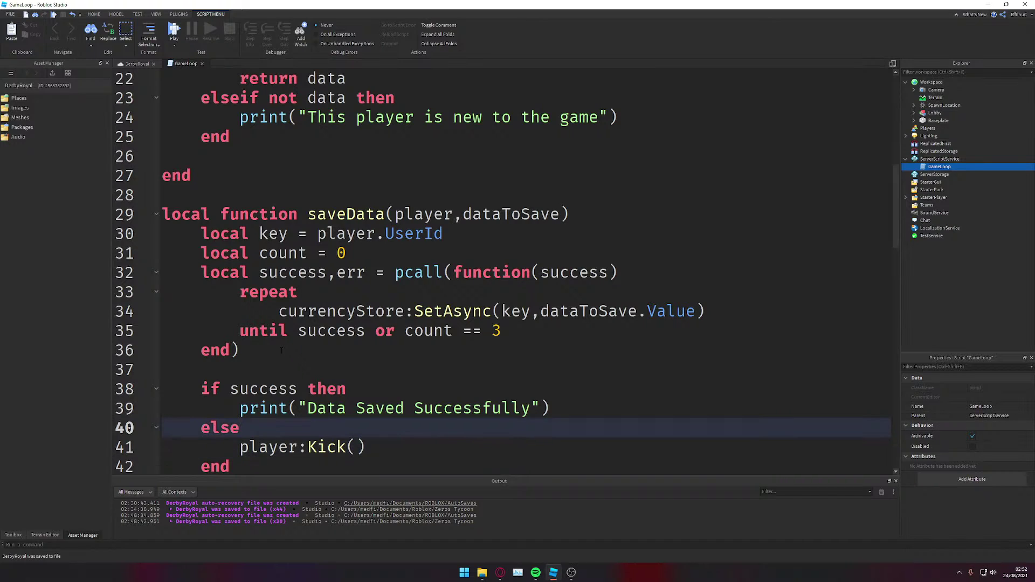
pyautogui.press('Return')
pyautogui.write('if da')
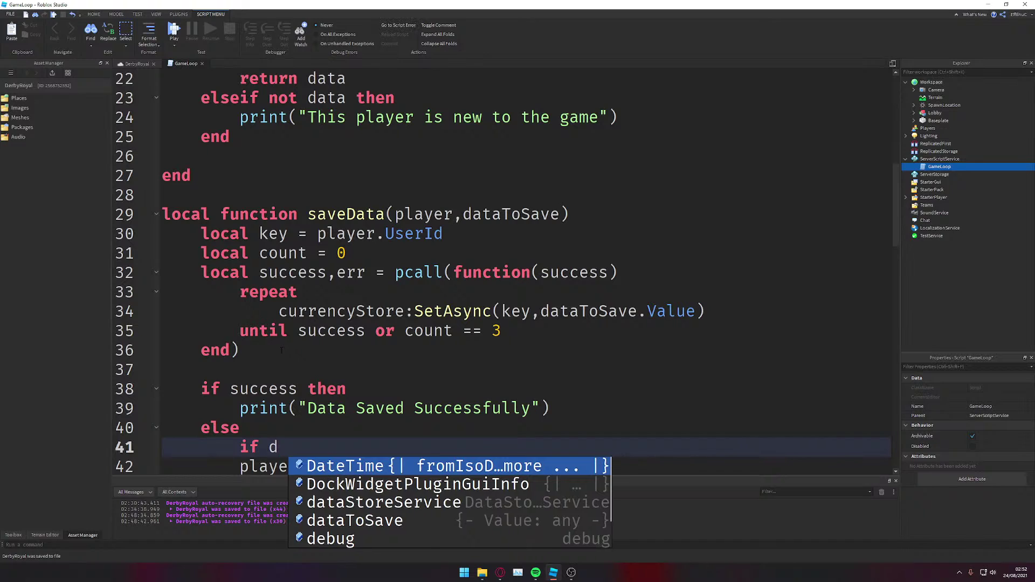
pyautogui.press('BackSpace')
pyautogui.press('BackSpace')
pyautogui.press('BackSpace')
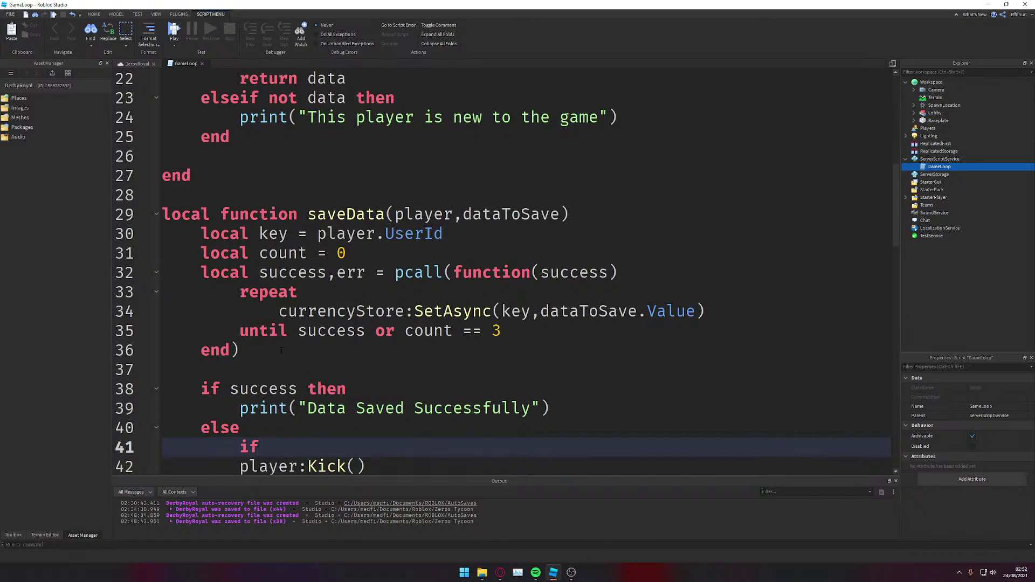
pyautogui.press('BackSpace')
pyautogui.press('BackSpace')
pyautogui.press('BackSpace')
pyautogui.press('BackSpace')
pyautogui.press('BackSpace')
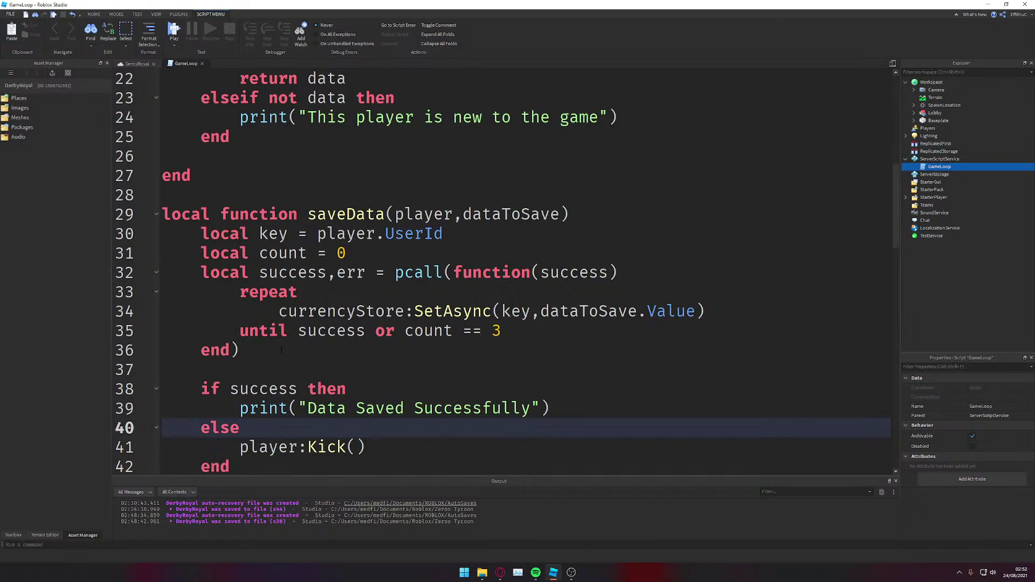
# Step: Save the DerbyRoyal place with the updated saveData function
pyautogui.hotkey('ctrl', 's')
pyautogui.press('Down')
pyautogui.press('Down')
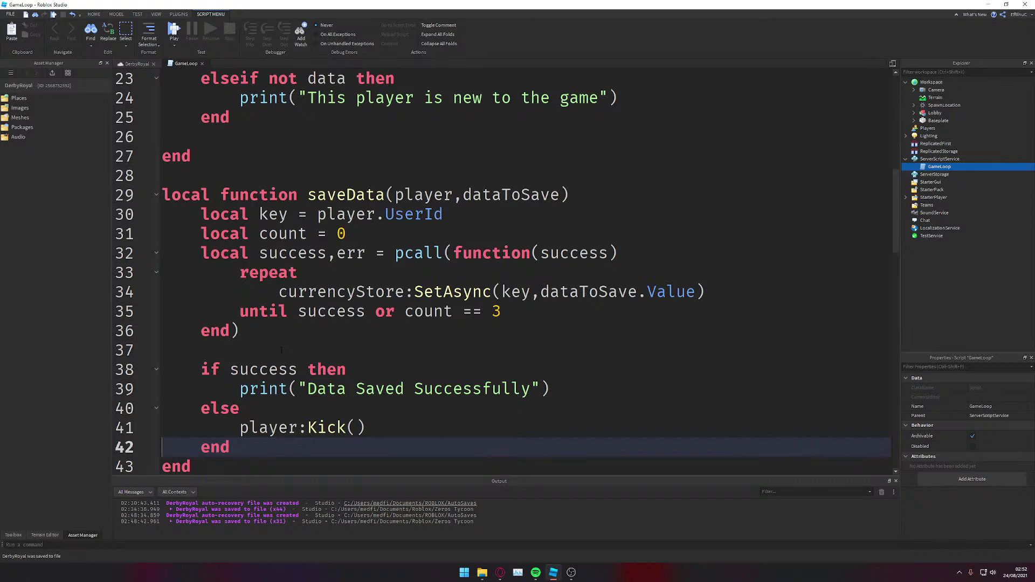
# Step: Place the cursor on the empty line below the Bits name assignment in createStats and save the place
pyautogui.scroll(-10, 221, 262)
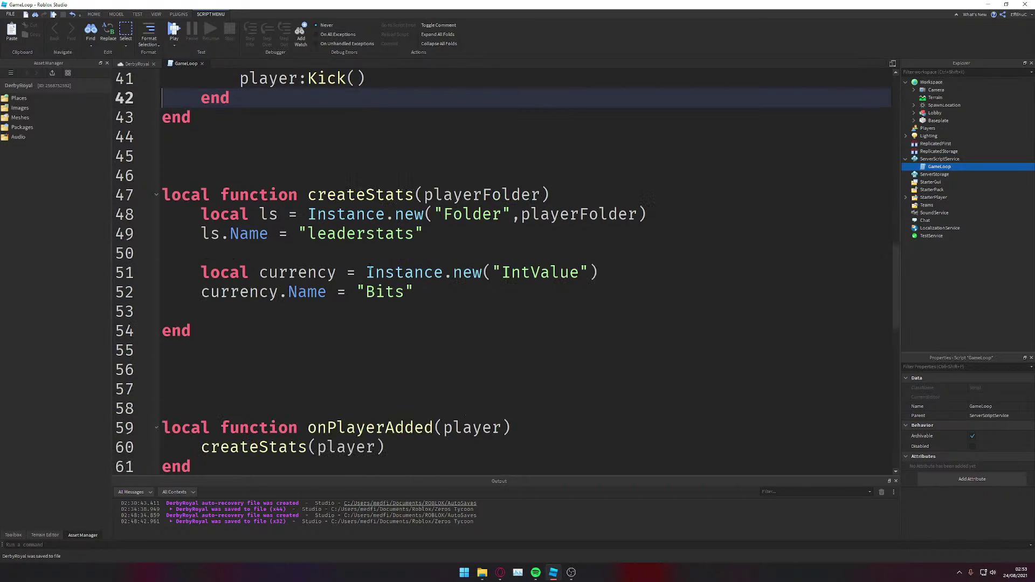
pyautogui.scroll(-2, 370, 297)
pyautogui.scroll(7, 364, 303)
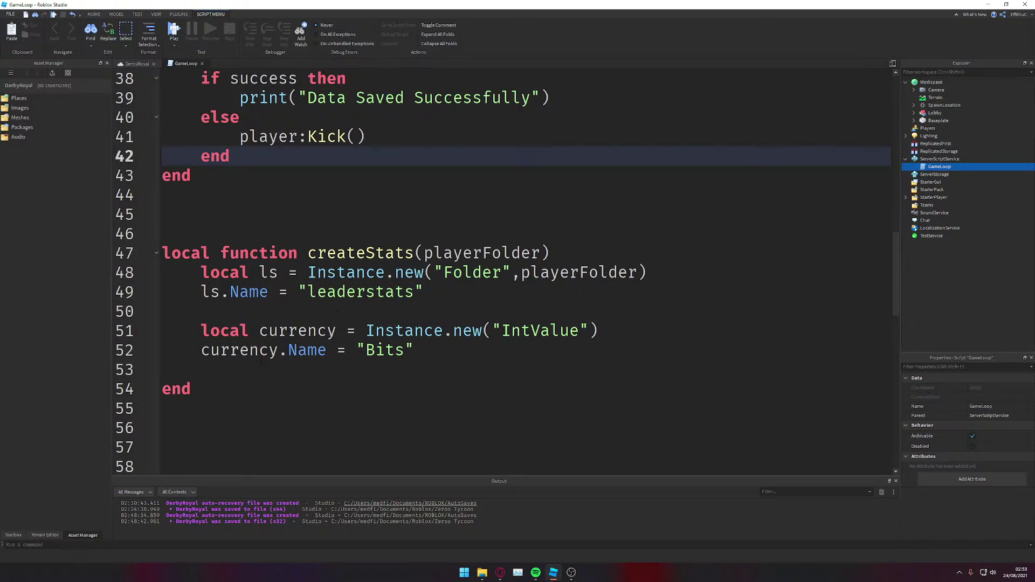
pyautogui.click(261, 369)
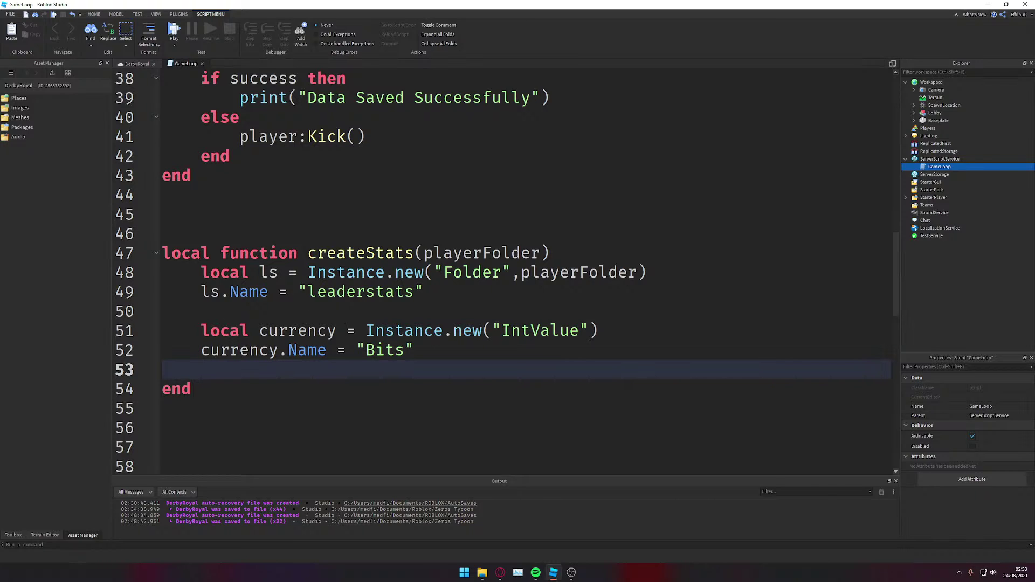
pyautogui.scroll(4, 315, 266)
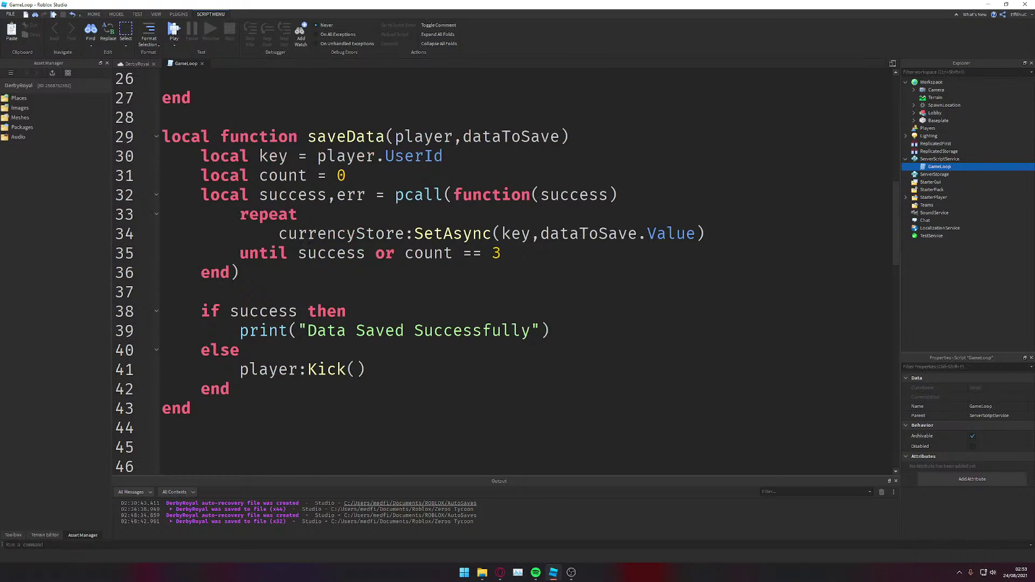
pyautogui.hotkey('ctrl', 's')
pyautogui.scroll(4, 308, 243)
pyautogui.scroll(-7, 397, 311)
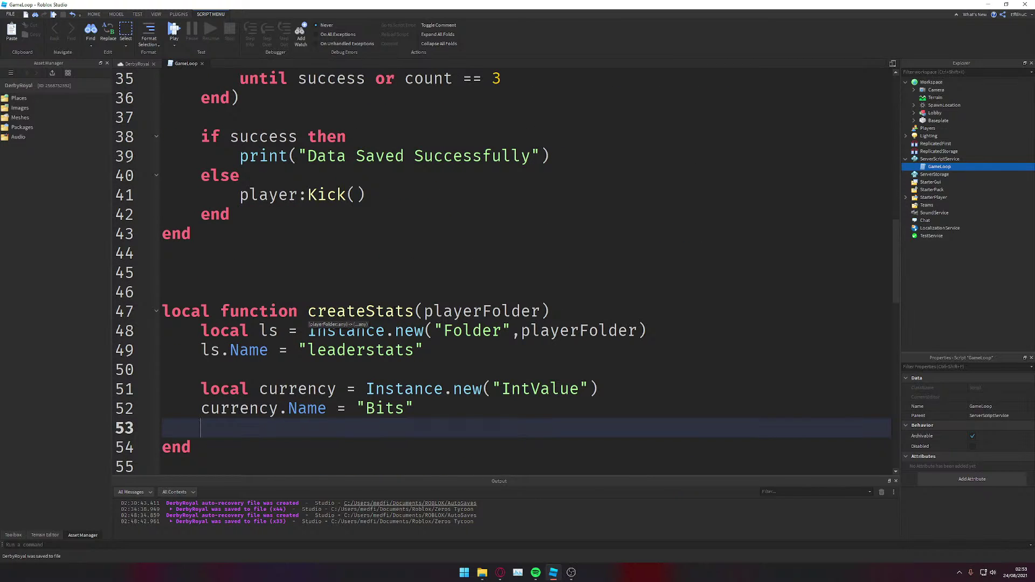
# Step: Add a line in createStats that assigns currency.Value from the getData function
pyautogui.write('currency.')
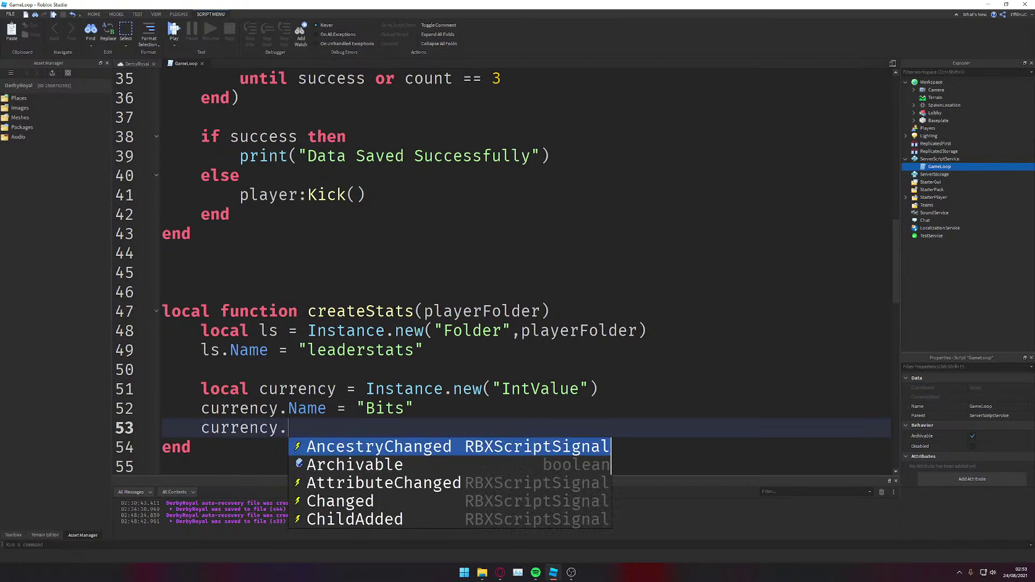
pyautogui.write('v')
pyautogui.press('Tab')
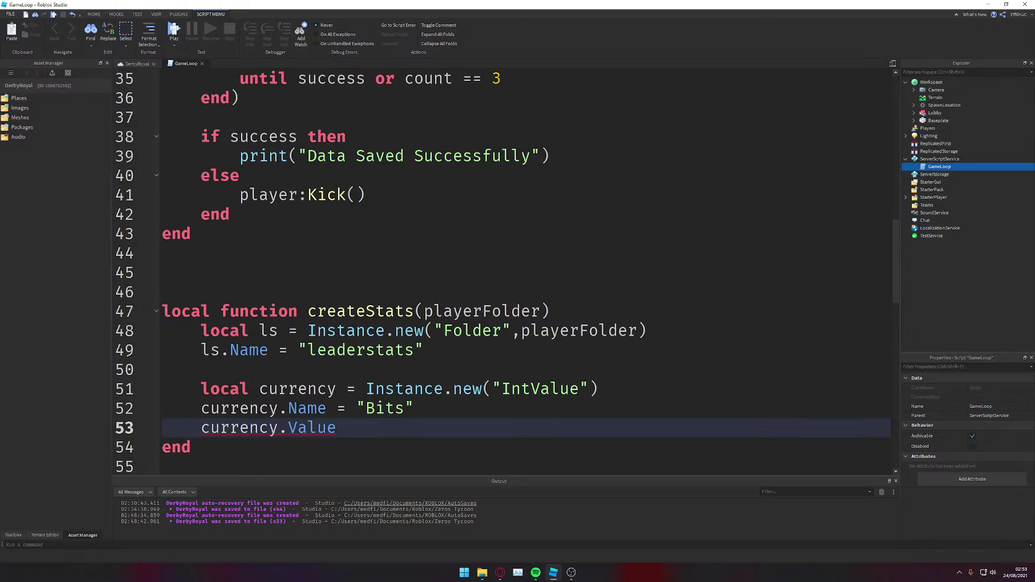
pyautogui.write('= get')
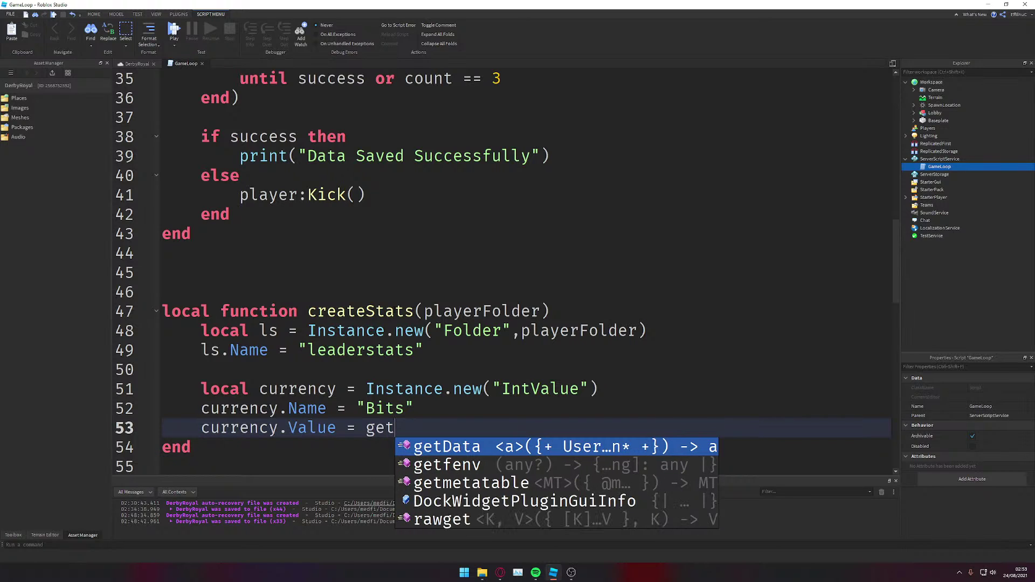
pyautogui.press('Tab')
# Step: Pass playerFolder and currency as the arguments of the getData call and save the place
pyautogui.write('(pl')
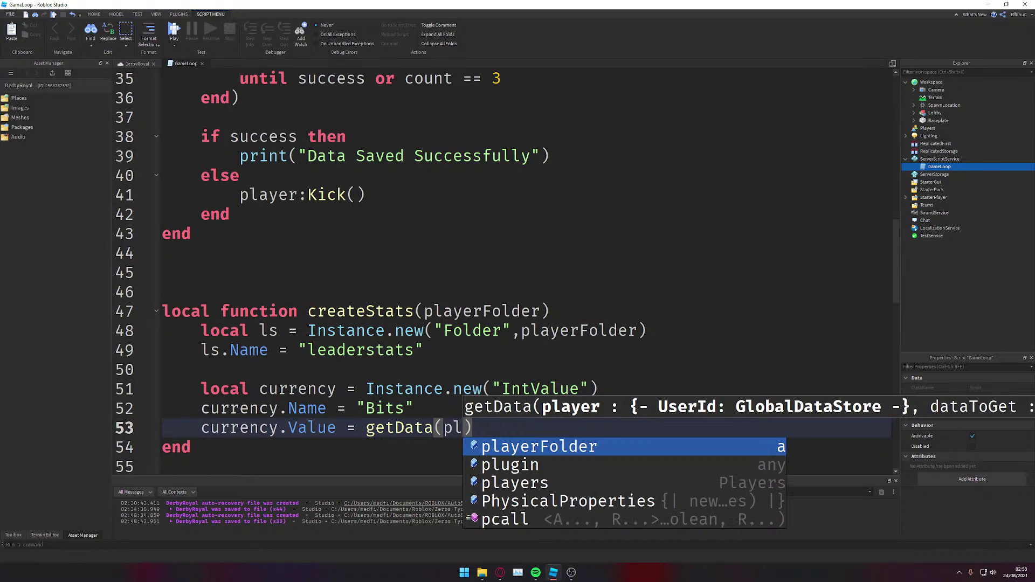
pyautogui.press('Down')
pyautogui.press('Down')
pyautogui.press('Down')
pyautogui.press('Up')
pyautogui.press('Down')
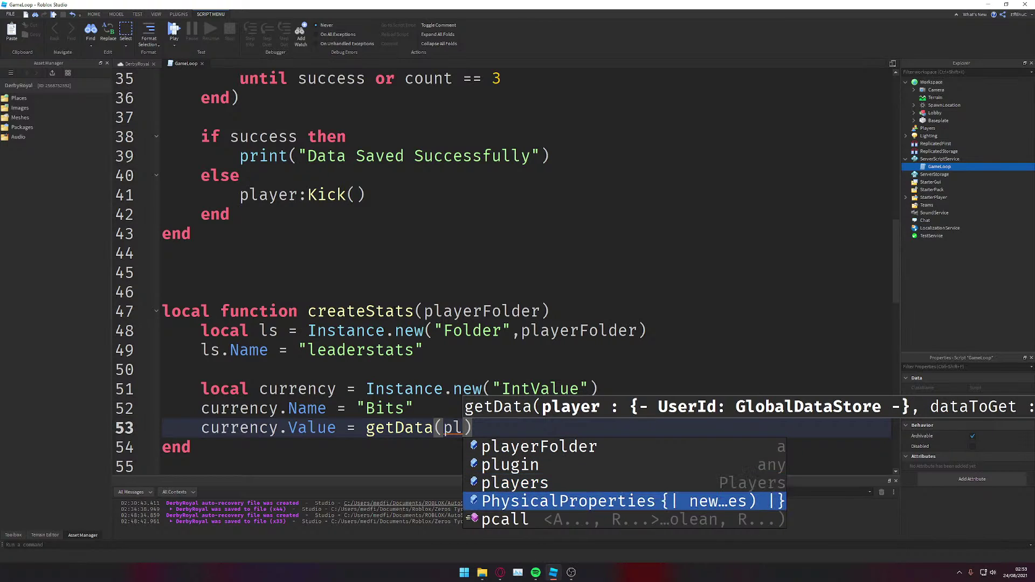
pyautogui.press('Up')
pyautogui.press('Up')
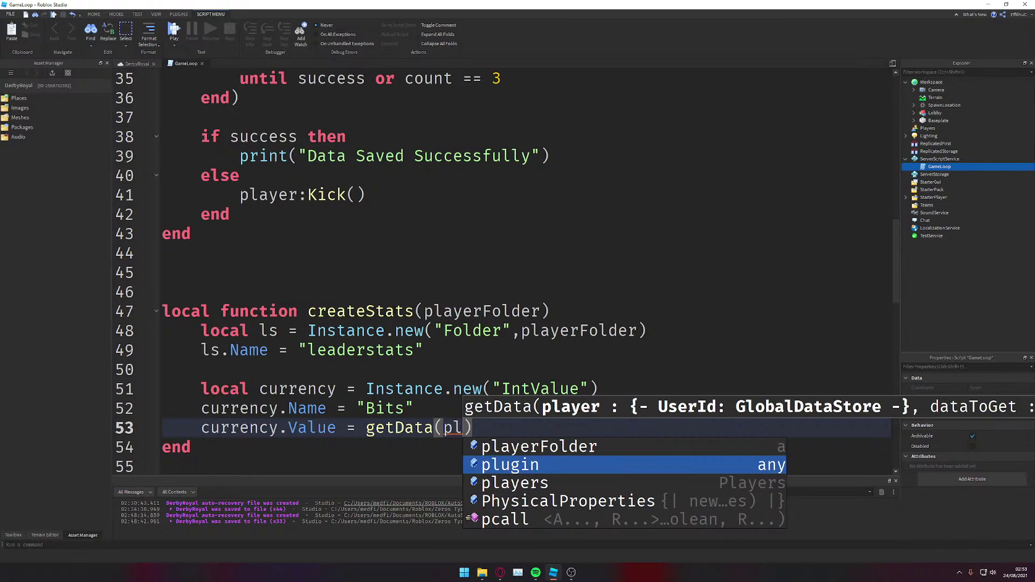
pyautogui.press('Up')
pyautogui.press('Tab')
pyautogui.write(',')
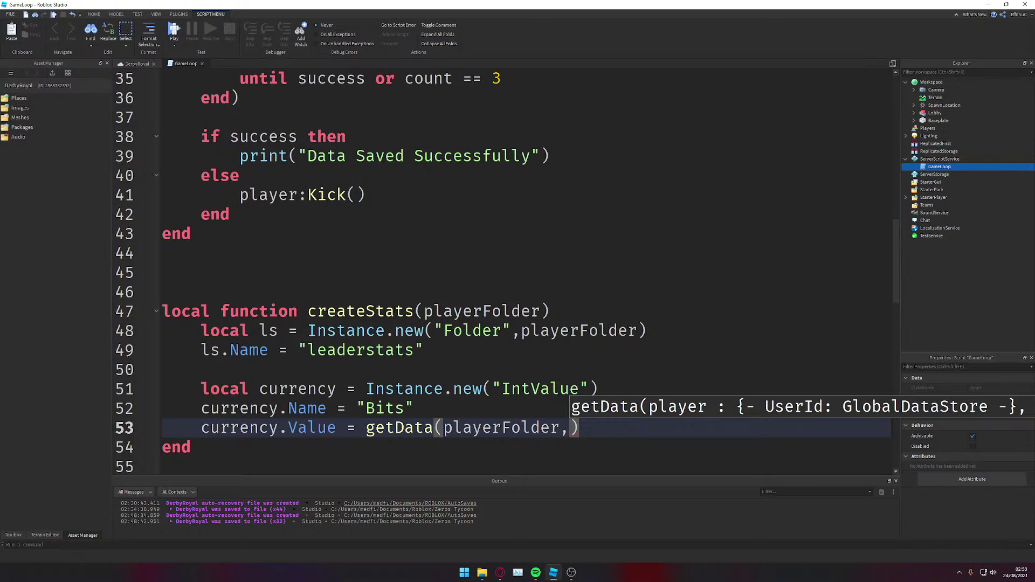
pyautogui.write('cu')
pyautogui.press('Tab')
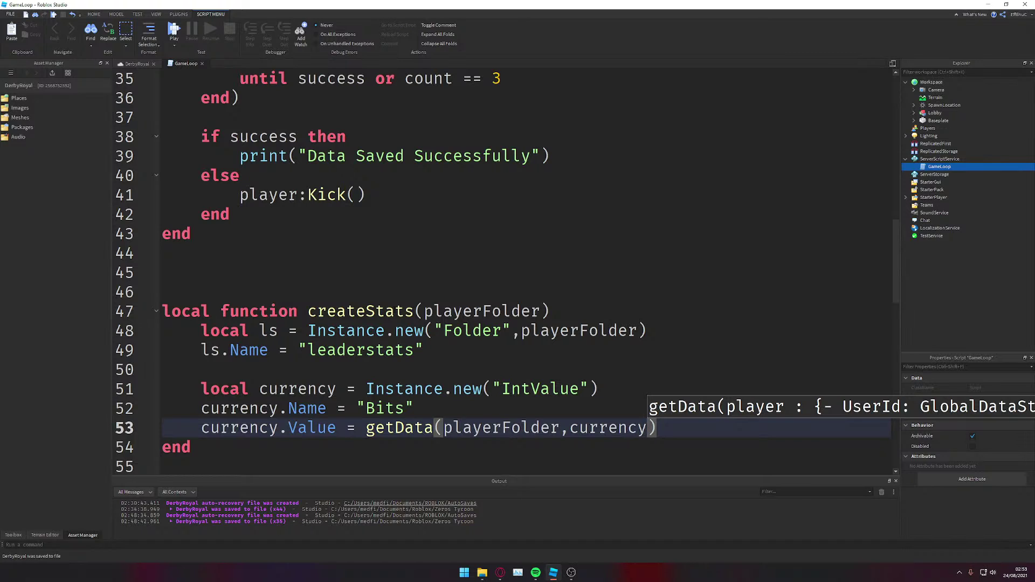
# Step: Review the GameLoop script's service declarations and its getData, saveData, createStats and player join and leave functions
pyautogui.press('Up')
pyautogui.press('Up')
pyautogui.press('Up')
pyautogui.press('Up')
pyautogui.press('Up')
pyautogui.press('Up')
pyautogui.press('Up')
pyautogui.press('Up')
pyautogui.press('Up')
pyautogui.press('Up')
pyautogui.press('Up')
pyautogui.press('Up')
pyautogui.press('Up')
pyautogui.press('Up')
pyautogui.press('Up')
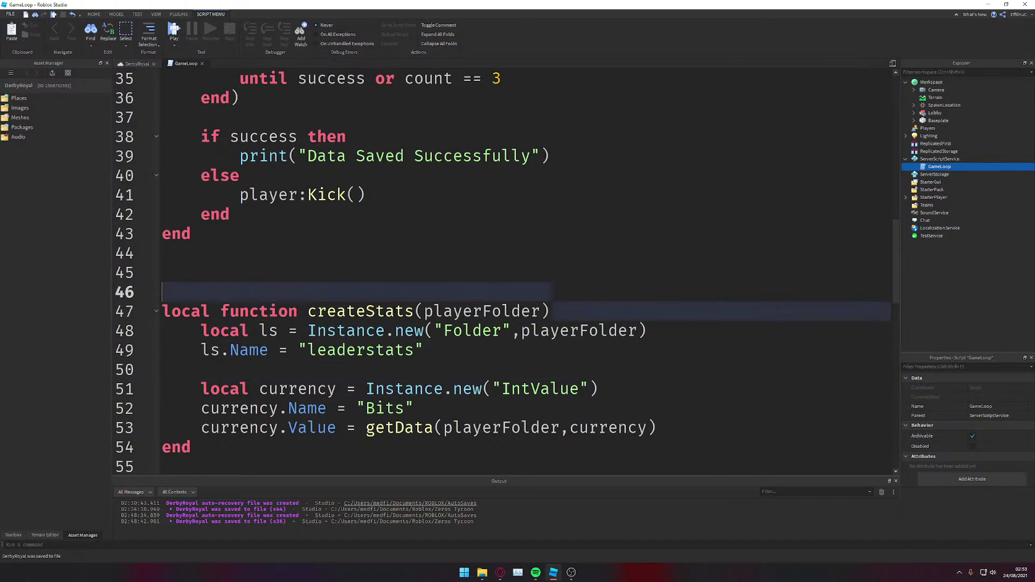
pyautogui.press('Down')
pyautogui.press('Down')
pyautogui.press('Down')
pyautogui.press('Down')
pyautogui.press('Down')
pyautogui.press('Down')
pyautogui.press('Down')
pyautogui.press('Down')
pyautogui.press('Down')
pyautogui.press('Down')
pyautogui.press('Down')
pyautogui.press('Down')
pyautogui.press('Down')
pyautogui.press('Down')
pyautogui.press('Down')
pyautogui.press('Down')
pyautogui.press('Down')
pyautogui.press('Down')
pyautogui.press('Down')
pyautogui.press('Down')
pyautogui.press('Down')
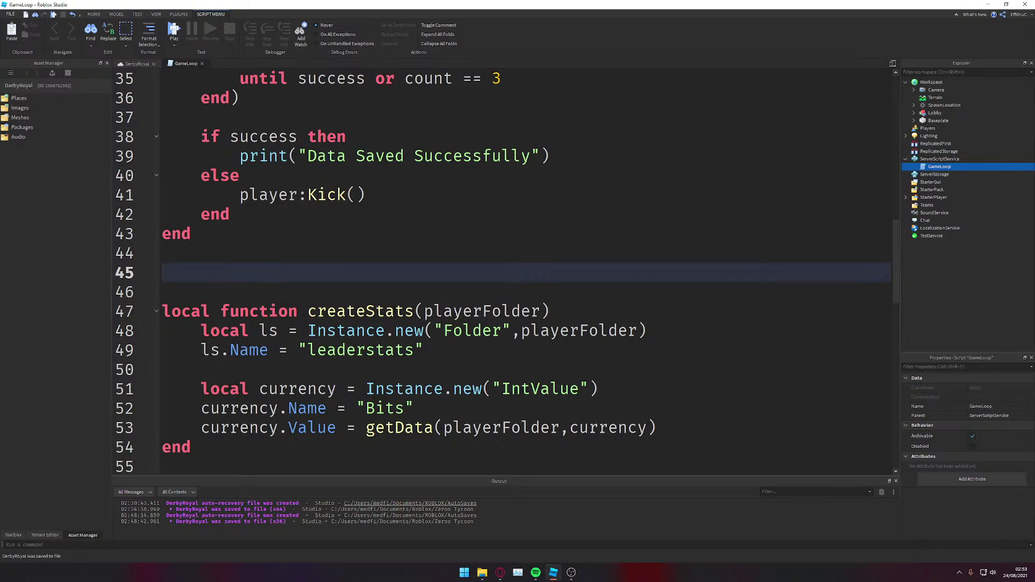
pyautogui.press('Left')
pyautogui.press('Up')
pyautogui.press('Up')
pyautogui.press('Up')
pyautogui.press('Up')
pyautogui.press('Up')
pyautogui.press('Up')
pyautogui.press('Up')
pyautogui.press('Up')
pyautogui.press('Up')
pyautogui.press('Up')
pyautogui.press('Up')
pyautogui.press('Up')
pyautogui.press('Up')
pyautogui.press('Up')
pyautogui.press('Up')
pyautogui.press('Up')
pyautogui.press('Up')
pyautogui.press('Up')
pyautogui.press('Up')
pyautogui.press('Up')
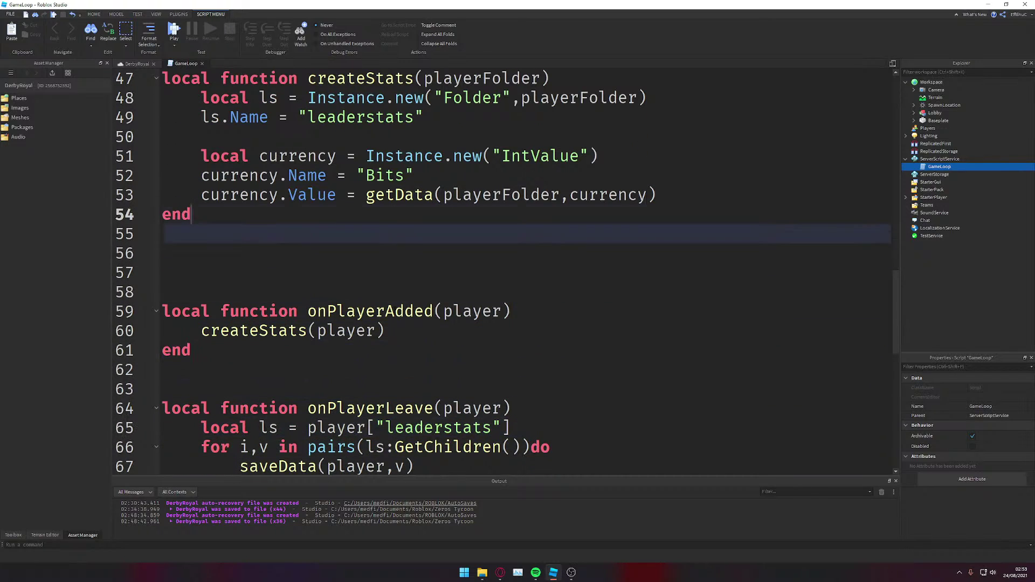
pyautogui.press('Up')
pyautogui.press('Up')
pyautogui.press('Up')
pyautogui.press('Up')
pyautogui.press('Up')
pyautogui.press('Up')
pyautogui.press('Up')
pyautogui.press('Up')
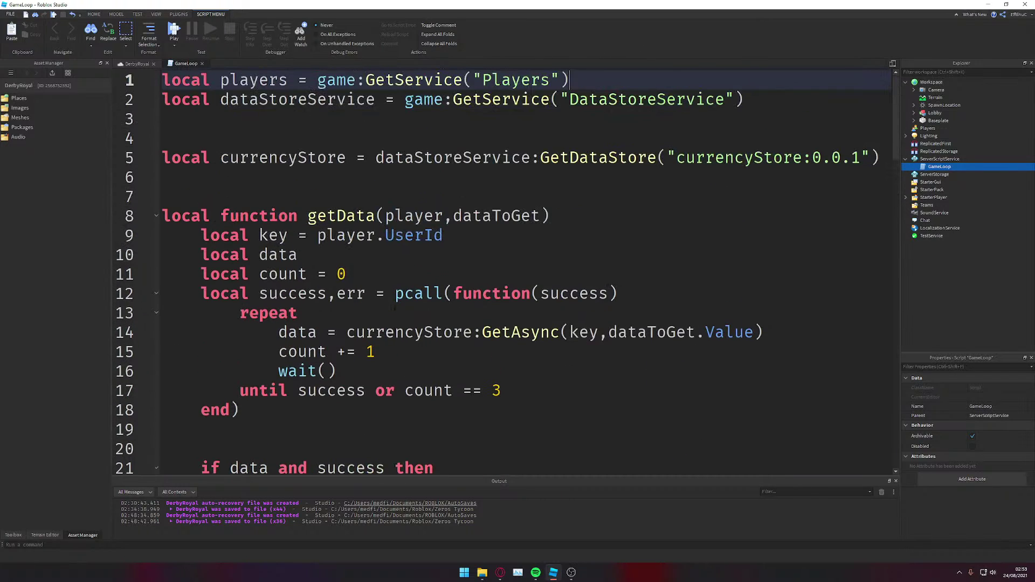
pyautogui.press('Down')
pyautogui.press('Down')
pyautogui.press('Down')
pyautogui.press('Down')
pyautogui.press('Down')
pyautogui.press('Down')
pyautogui.press('Down')
pyautogui.press('Down')
pyautogui.press('Down')
pyautogui.press('Down')
pyautogui.press('Down')
pyautogui.press('Down')
pyautogui.press('Down')
pyautogui.press('Down')
pyautogui.press('Down')
pyautogui.press('Down')
pyautogui.press('Down')
pyautogui.press('Down')
pyautogui.press('Down')
pyautogui.press('Down')
pyautogui.press('Down')
pyautogui.press('Down')
pyautogui.press('Down')
pyautogui.press('Down')
pyautogui.press('Down')
pyautogui.press('Down')
pyautogui.press('Down')
pyautogui.press('Down')
pyautogui.press('Down')
pyautogui.press('Down')
pyautogui.press('Down')
pyautogui.press('Down')
pyautogui.press('Down')
pyautogui.press('Down')
pyautogui.press('Down')
pyautogui.press('Down')
pyautogui.press('Down')
pyautogui.press('Down')
pyautogui.press('Down')
pyautogui.press('Down')
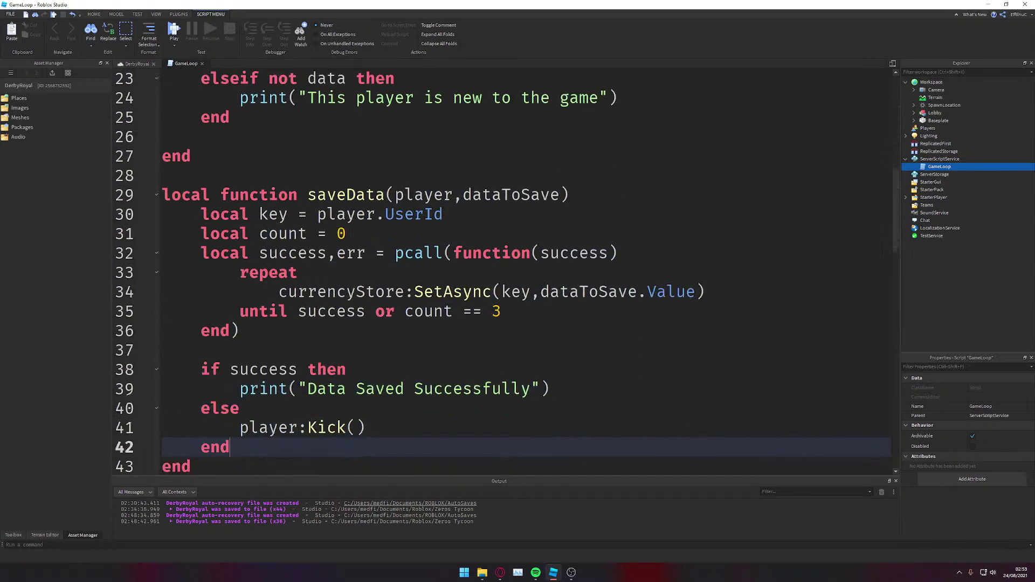
pyautogui.press('Up')
pyautogui.press('Up')
pyautogui.press('Up')
pyautogui.press('Up')
pyautogui.press('Up')
pyautogui.press('Up')
pyautogui.press('Up')
pyautogui.press('Up')
pyautogui.press('Up')
pyautogui.press('Up')
pyautogui.press('Up')
pyautogui.press('Up')
pyautogui.press('Up')
pyautogui.press('Up')
pyautogui.press('Up')
pyautogui.press('Up')
pyautogui.press('Up')
pyautogui.press('Up')
pyautogui.press('Up')
pyautogui.press('Up')
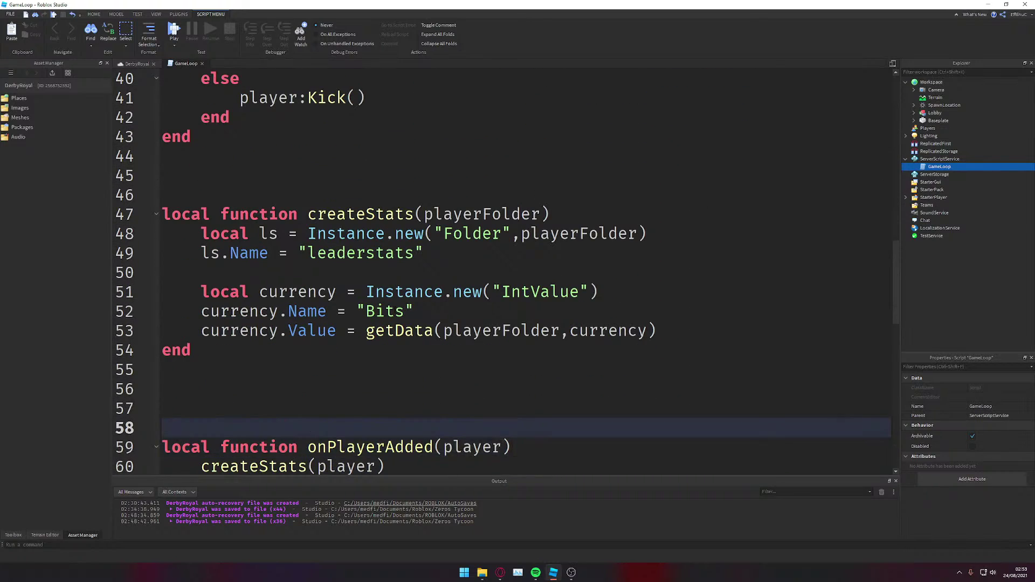
# Step: Examine the end of getData and the saveData function with its SetAsync call in the GameLoop script
pyautogui.press('Down')
pyautogui.press('Down')
pyautogui.press('Down')
pyautogui.press('Down')
pyautogui.press('Down')
pyautogui.press('Down')
pyautogui.press('Down')
pyautogui.press('Down')
pyautogui.press('Down')
pyautogui.press('Down')
pyautogui.press('Down')
pyautogui.press('Down')
pyautogui.press('Down')
pyautogui.press('Down')
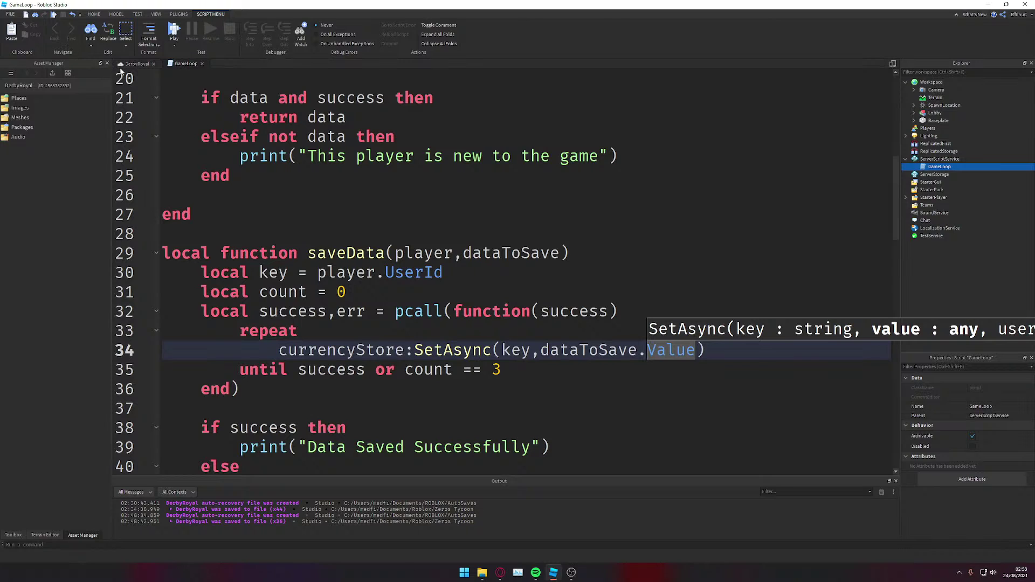
# Step: Switch from the script to the DerbyRoyal place view, start a playtest and walk the character around off the spawn pad
pyautogui.click(136, 64)
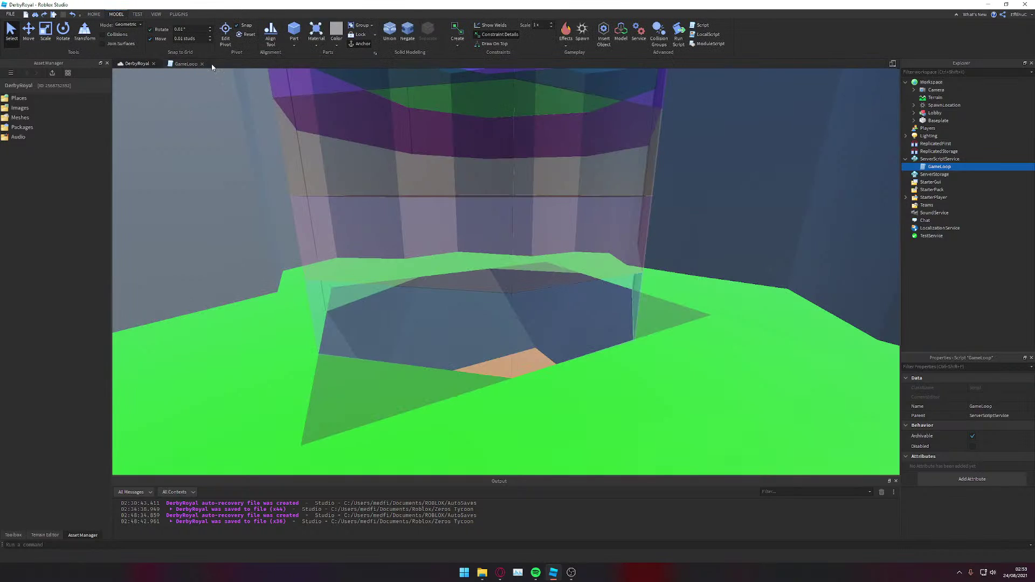
pyautogui.click(138, 14)
pyautogui.press('F5')
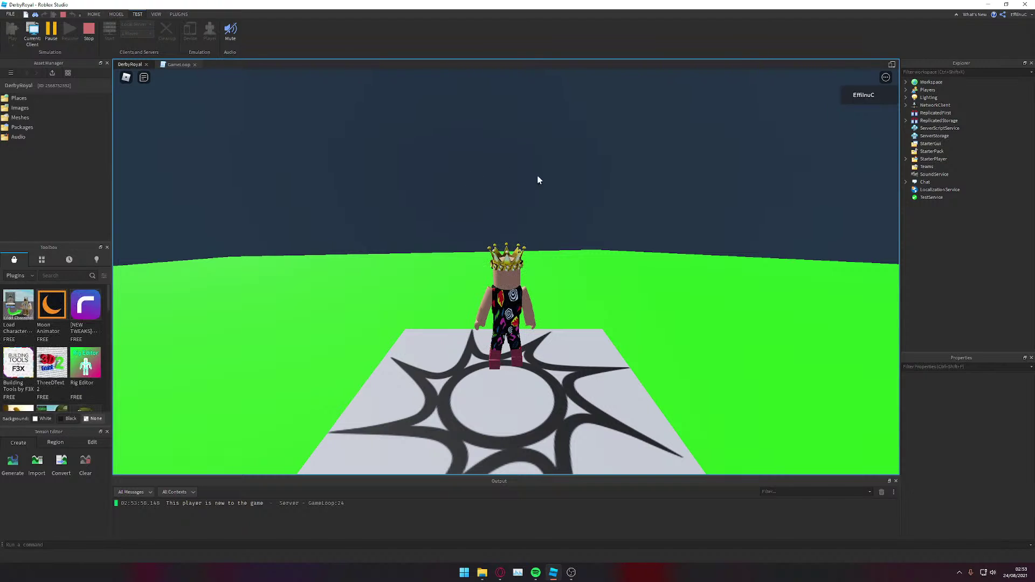
pyautogui.press('w')
pyautogui.moveTo(571, 196); pyautogui.dragTo(575, 196, button='right')
pyautogui.press('s')
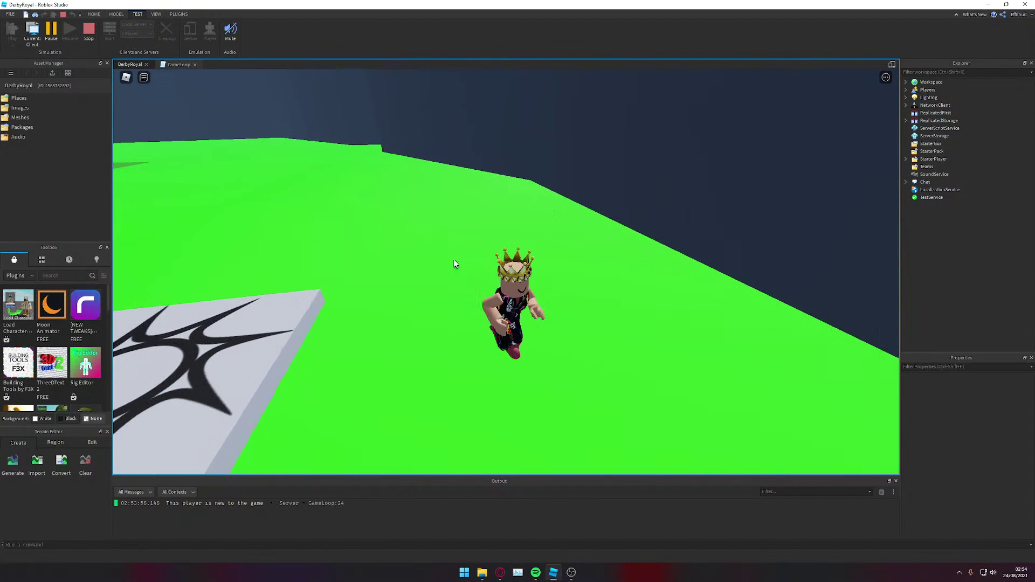
pyautogui.press('s')
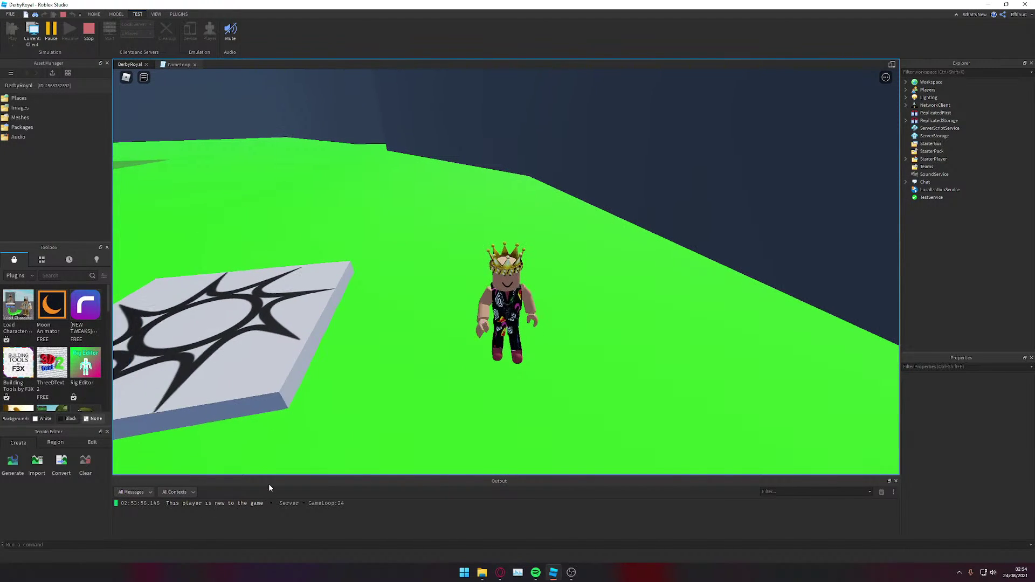
pyautogui.press('s')
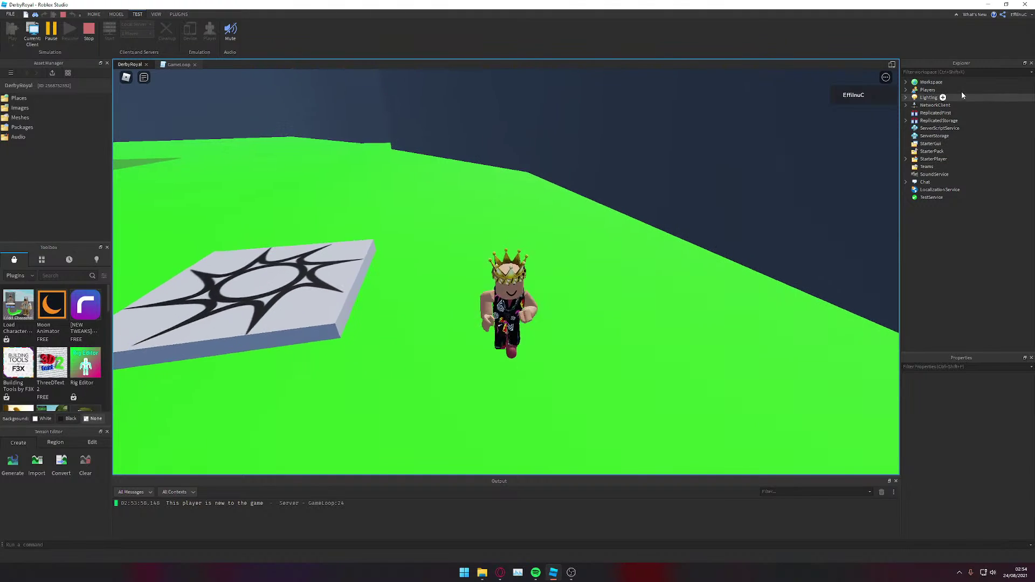
# Step: Expand the player's entry under Players to inspect its leaderstats folder, and stop the playtest
pyautogui.click(905, 90)
pyautogui.click(912, 98)
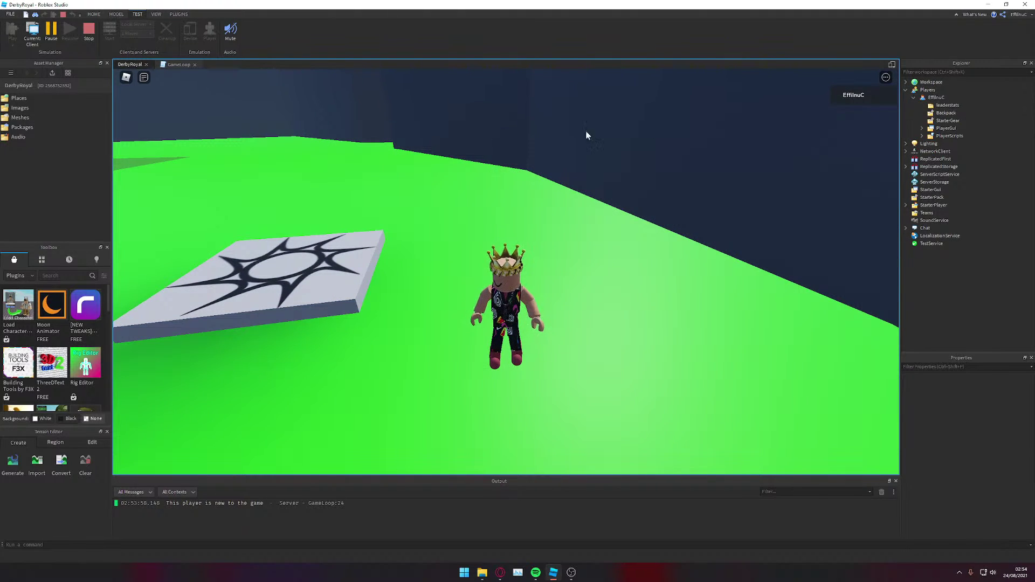
pyautogui.click(94, 41)
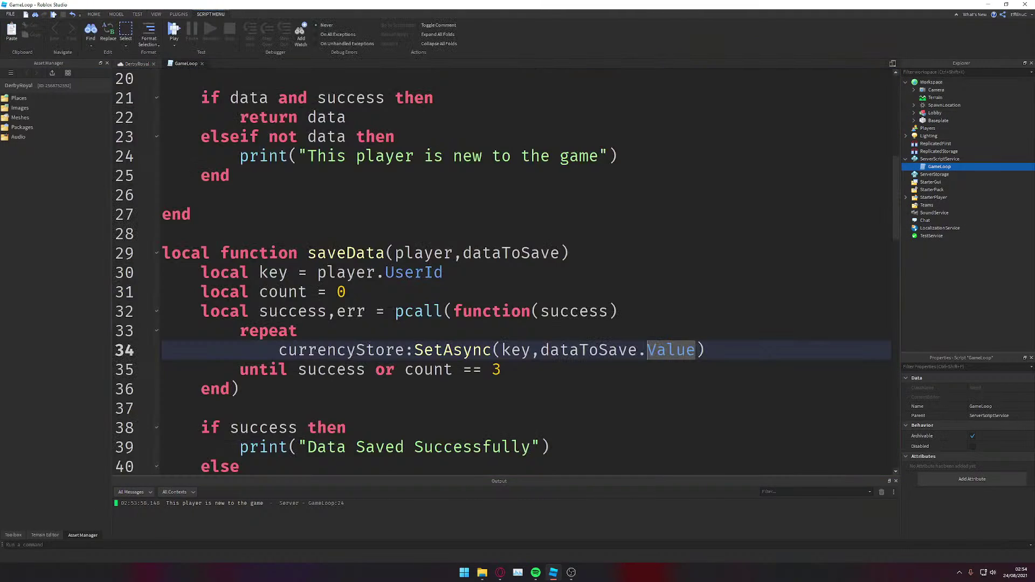
# Step: Add a return line below the "This player is new to the game" print in getData and save the place
pyautogui.scroll(2, 501, 270)
pyautogui.scroll(1, 306, 287)
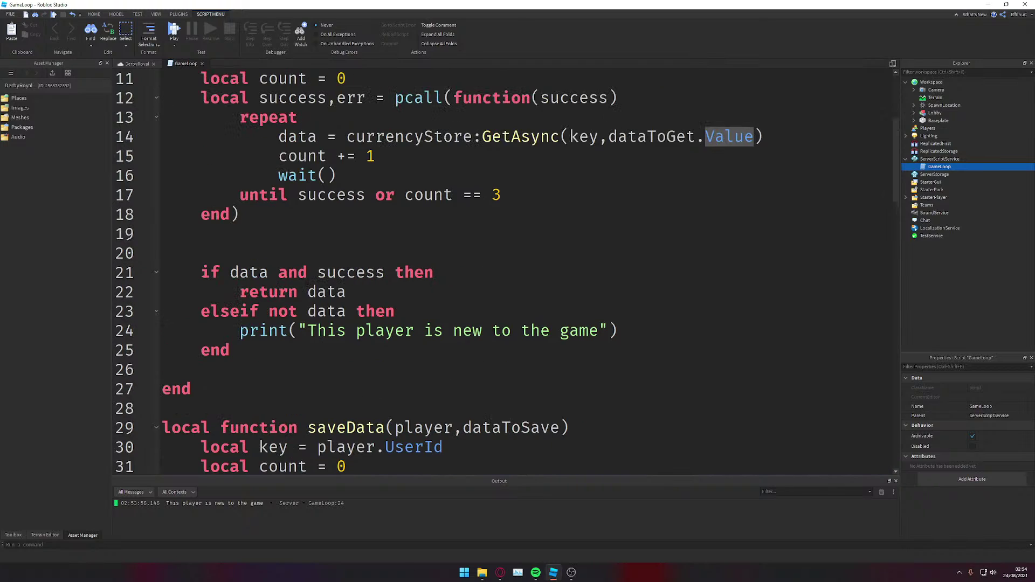
pyautogui.click(641, 328)
pyautogui.press('Return')
pyautogui.write('return')
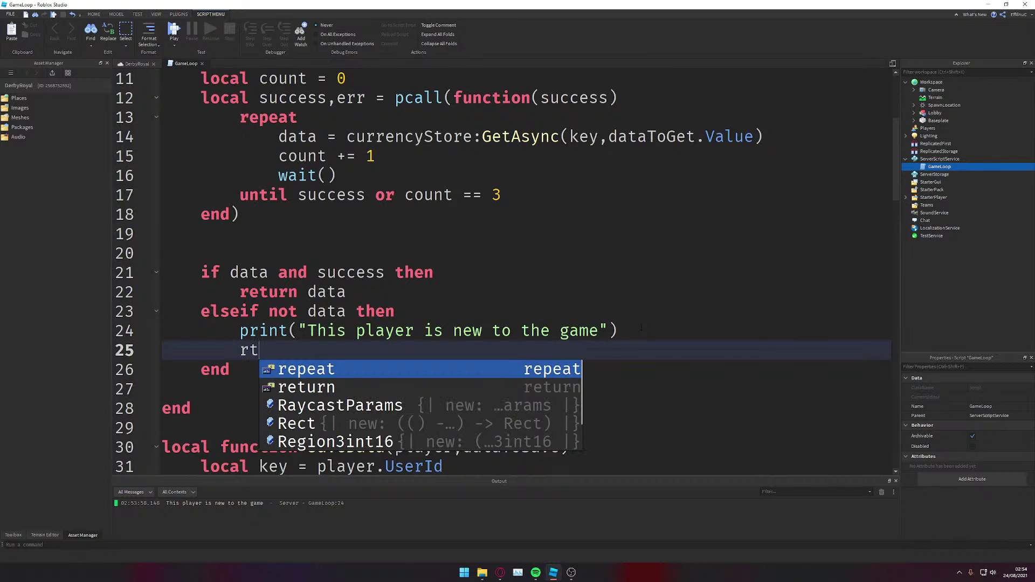
pyautogui.hotkey('ctrl', 's')
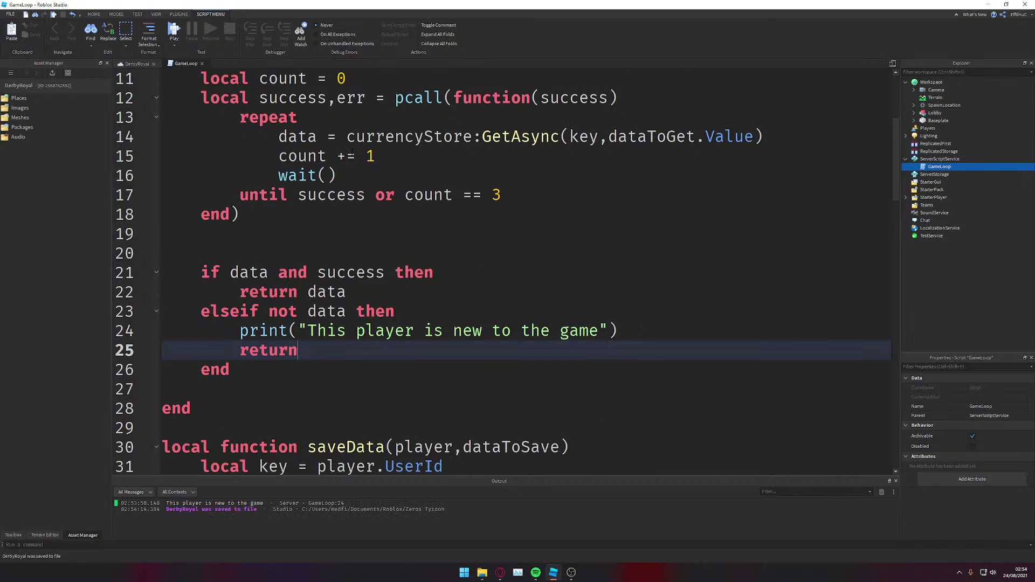
# Step: Run another playtest of the place, stop it, return to the GameLoop script and save
pyautogui.click(134, 63)
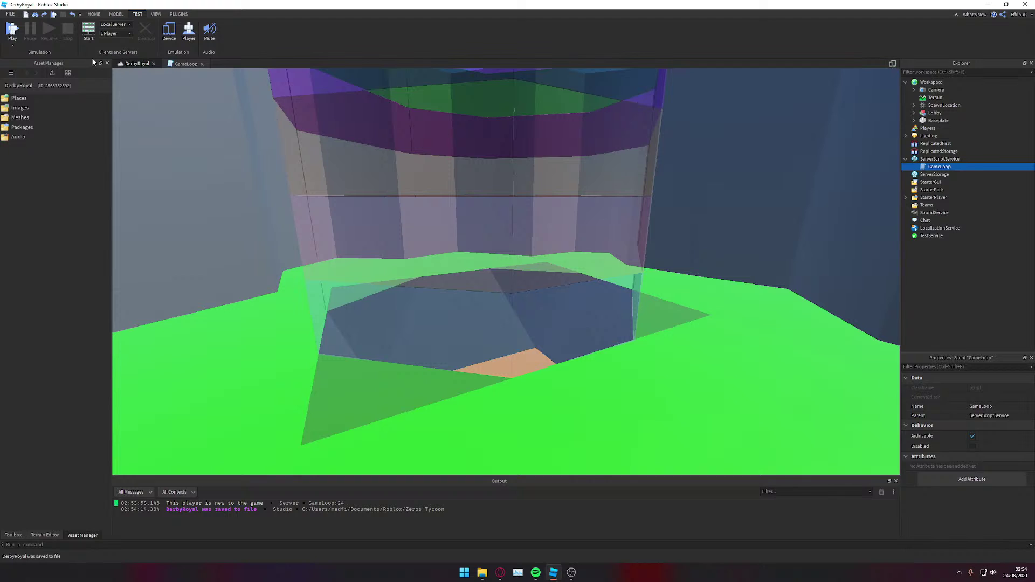
pyautogui.click(12, 32)
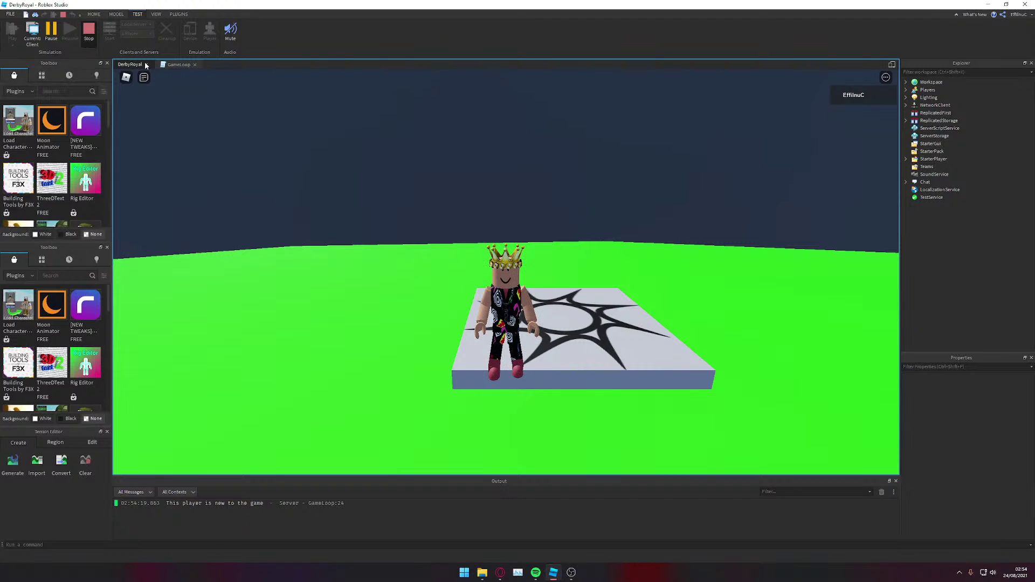
pyautogui.hotkey('shift', 'F5')
pyautogui.click(187, 65)
pyautogui.hotkey('ctrl', 's')
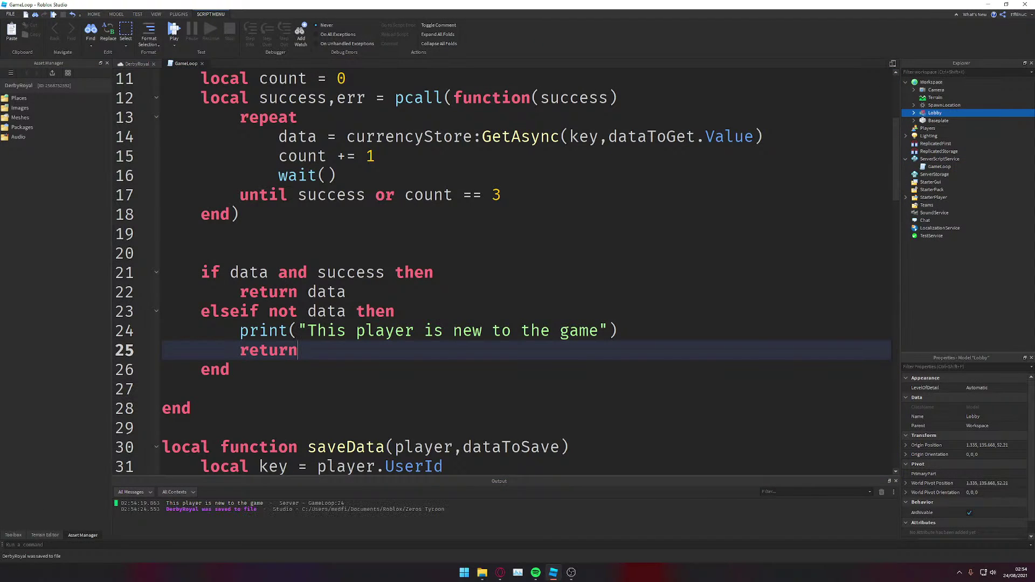
# Step: Check the getData function's code and remove the blank line before its closing end
pyautogui.scroll(-1, 308, 349)
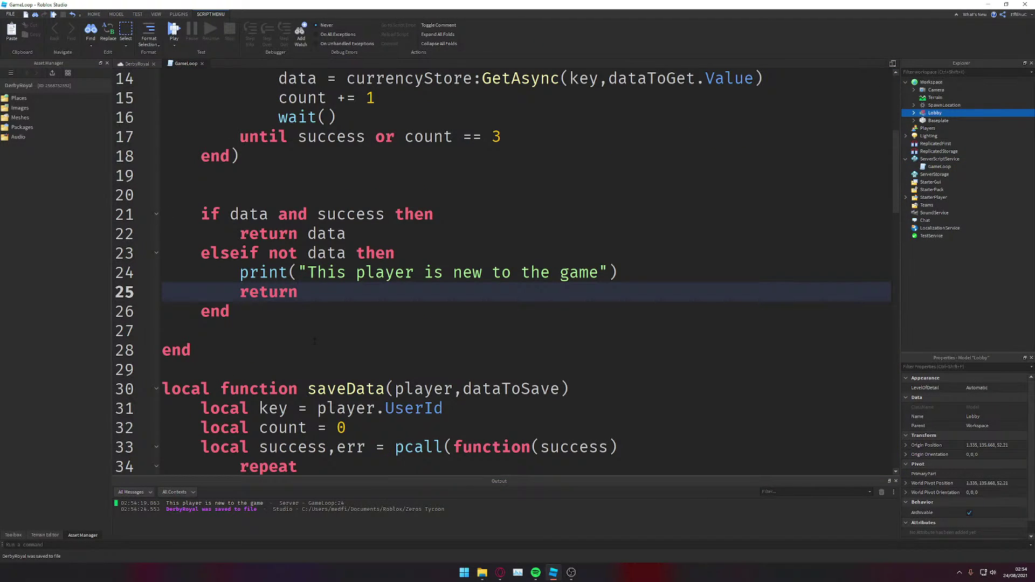
pyautogui.scroll(-1, 314, 341)
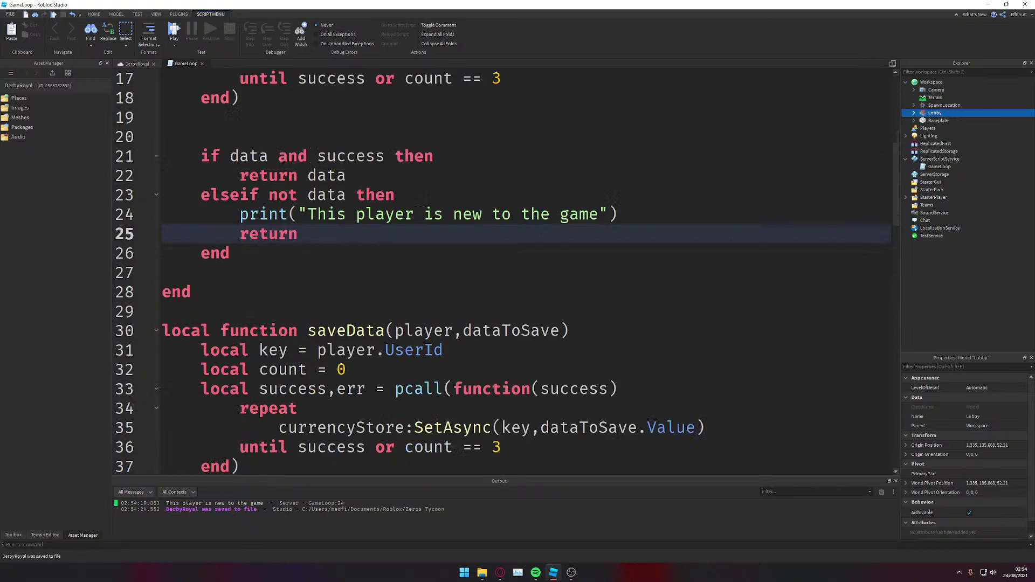
pyautogui.scroll(5, 314, 340)
pyautogui.scroll(-2, 314, 339)
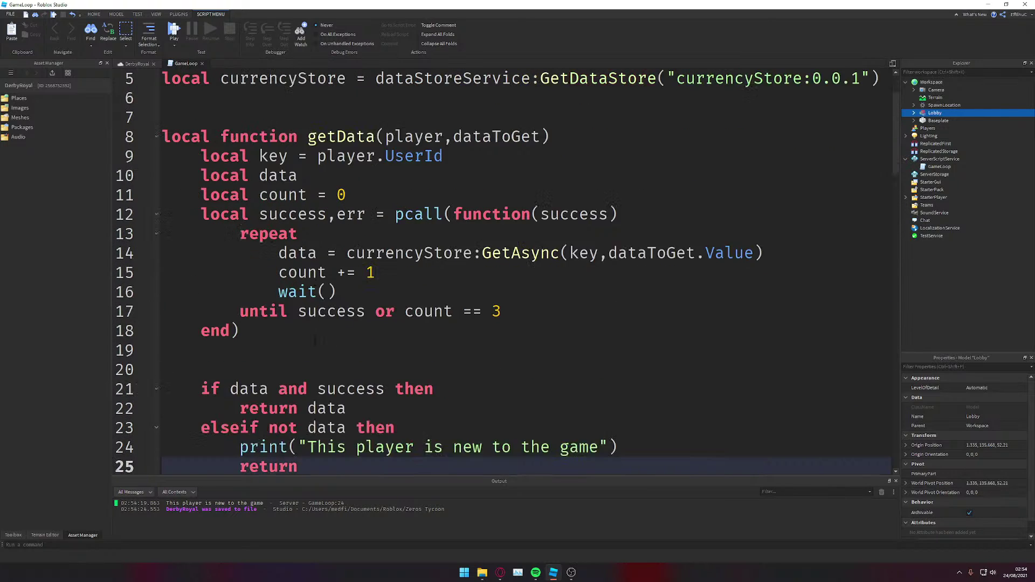
pyautogui.scroll(1, 347, 322)
pyautogui.scroll(-2, 347, 322)
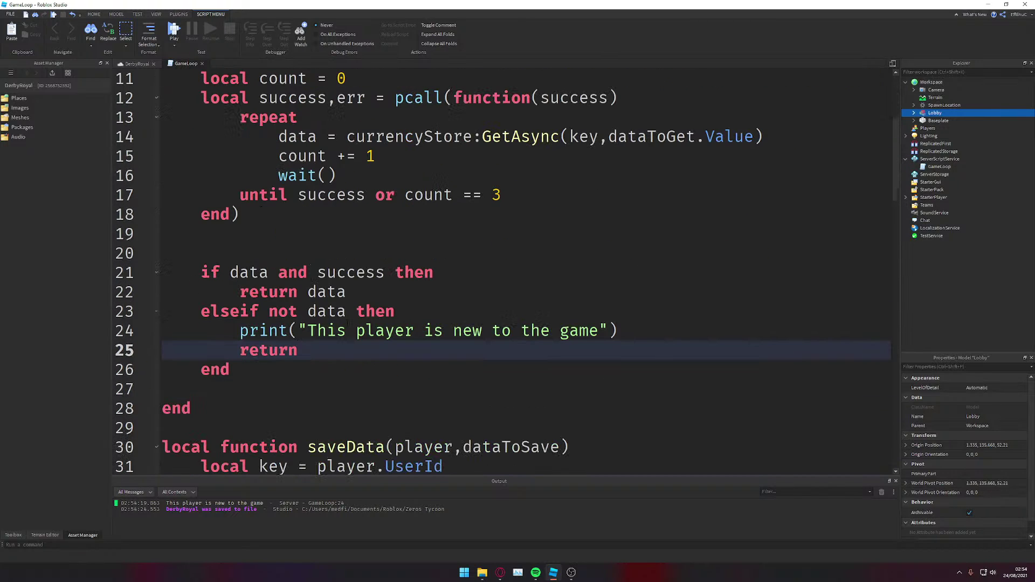
pyautogui.scroll(-2, 155, 73)
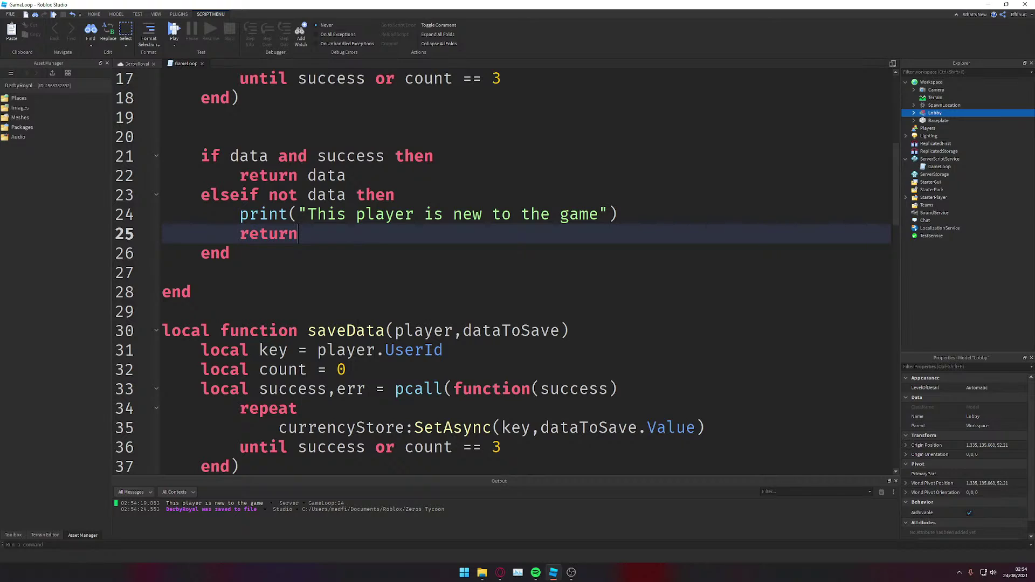
pyautogui.click(209, 272)
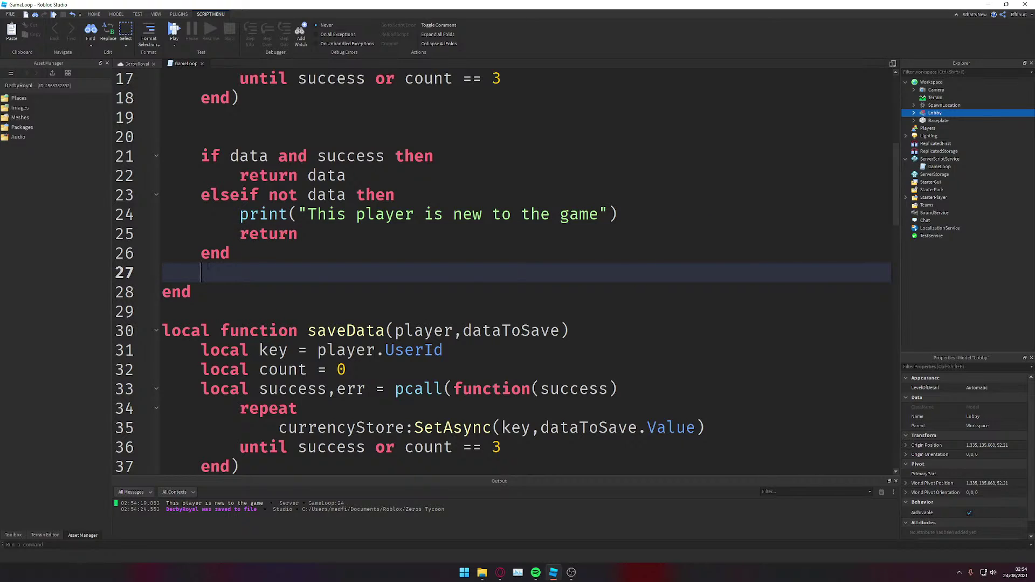
pyautogui.press('BackSpace')
pyautogui.press('BackSpace')
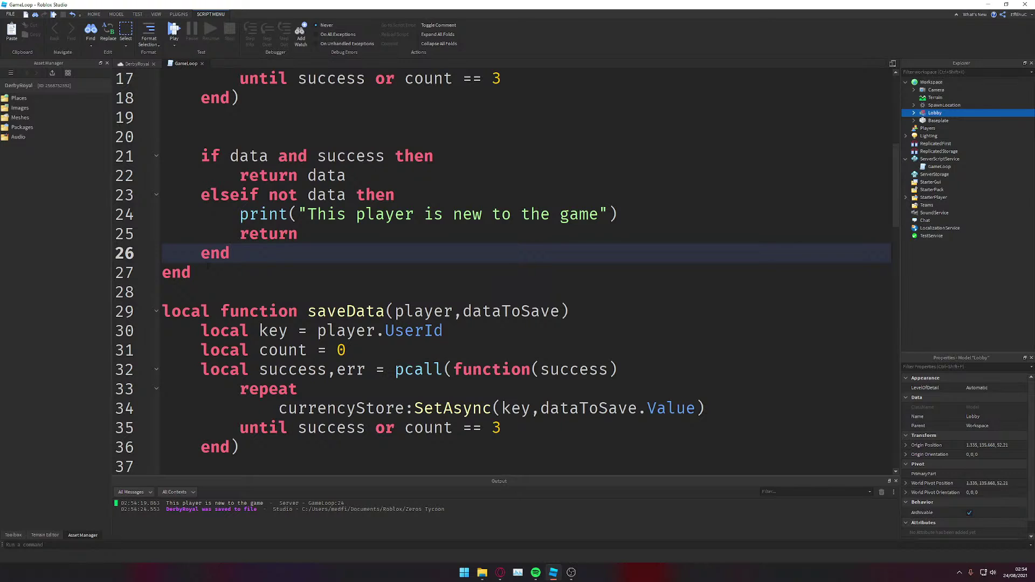
# Step: Add ls as the parent argument of the currency IntValue's Instance.new call in createStats and save the place
pyautogui.scroll(-3, 386, 289)
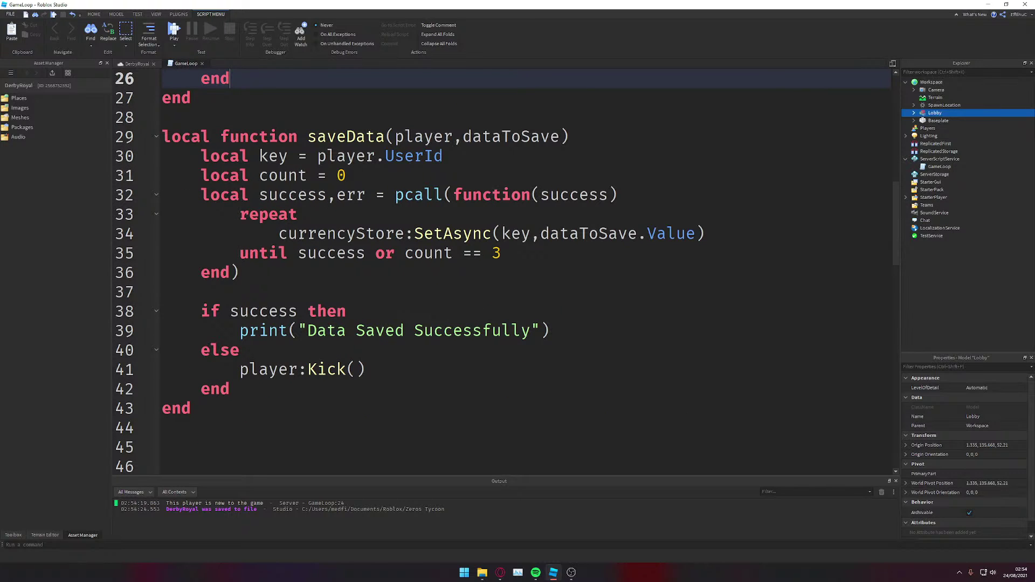
pyautogui.scroll(1, 503, 271)
pyautogui.scroll(-7, 502, 271)
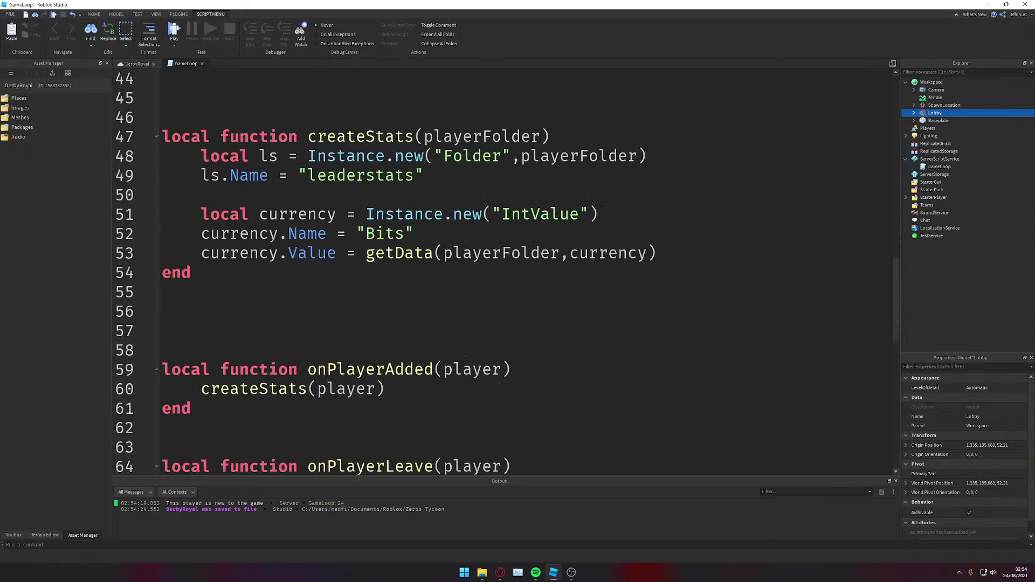
pyautogui.click(590, 215)
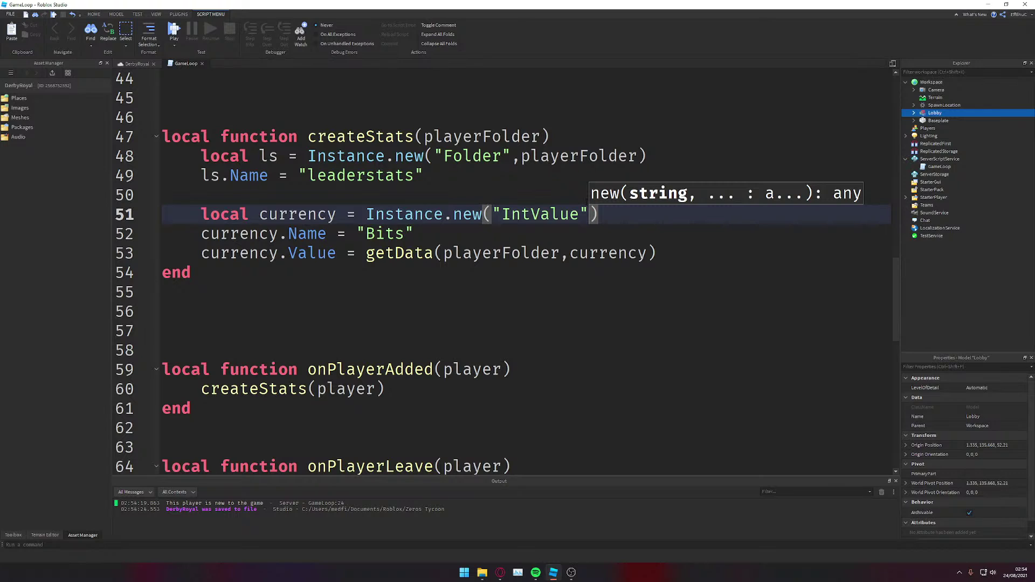
pyautogui.write(',ls')
pyautogui.hotkey('ctrl', 's')
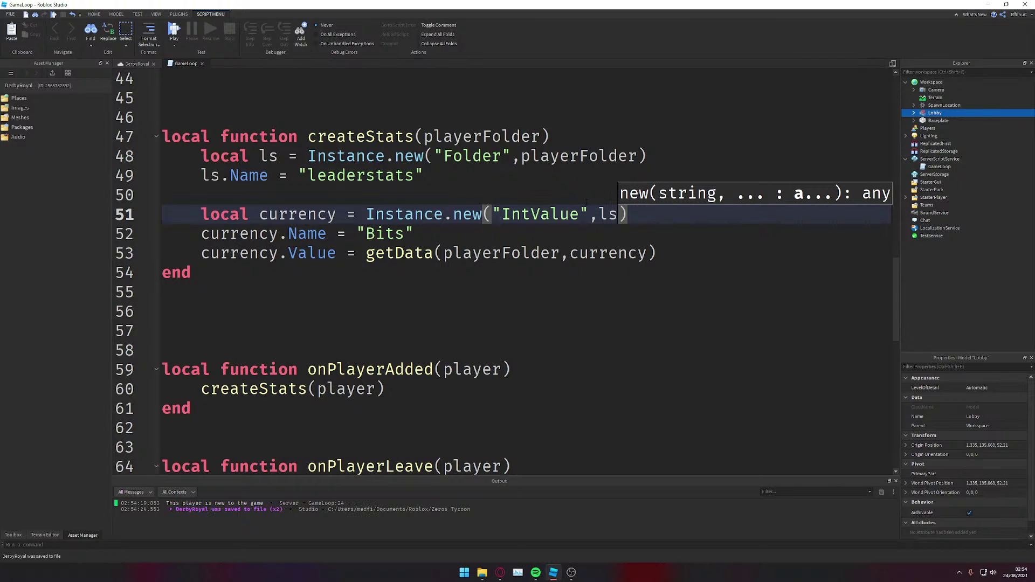
# Step: Playtest the place, check the Bits column on the player leaderboard, hide the leaderboard and move the character around
pyautogui.click(132, 63)
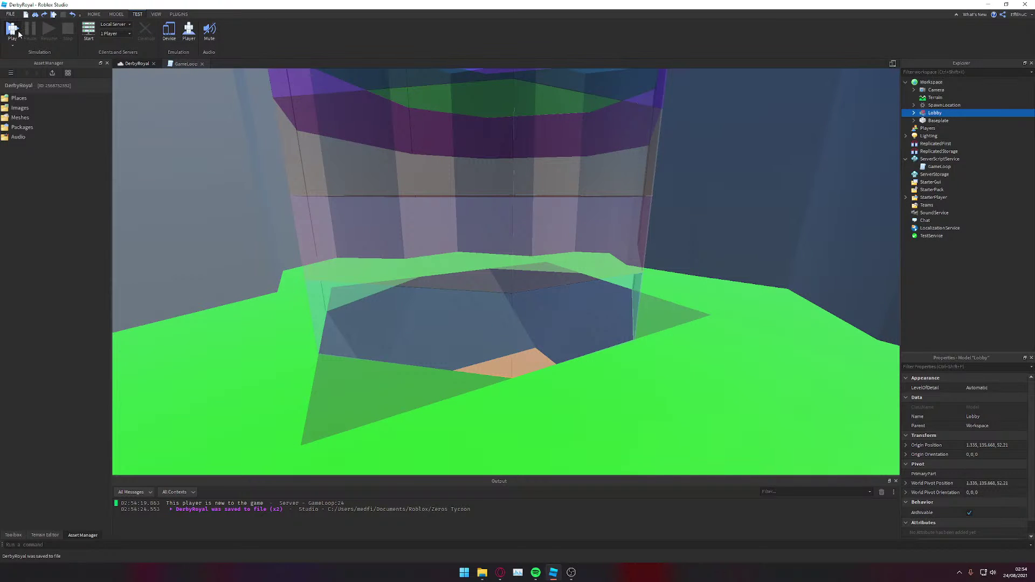
pyautogui.click(18, 34)
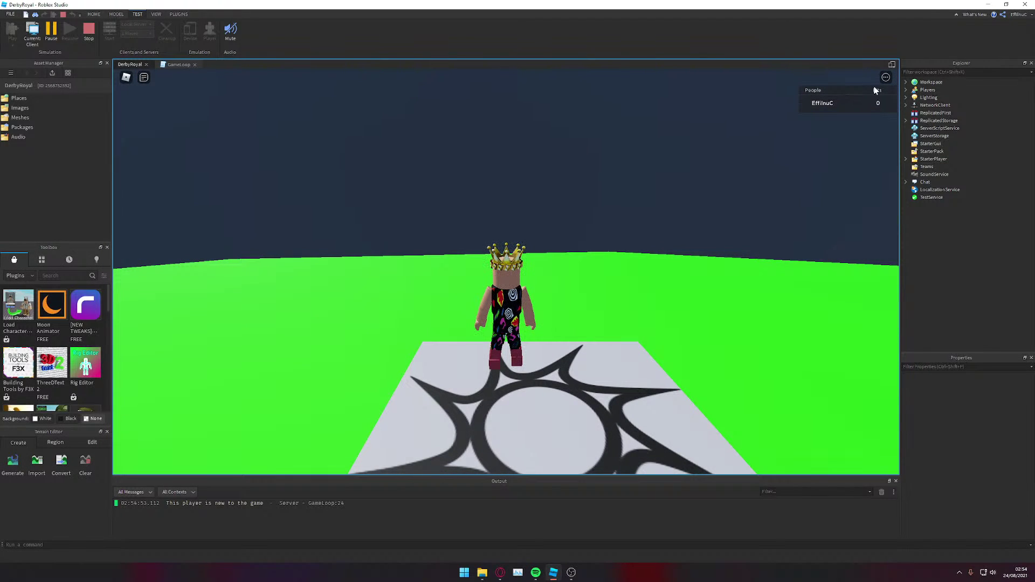
pyautogui.click(870, 98)
pyautogui.click(820, 128)
pyautogui.press('Tab')
pyautogui.press('d')
pyautogui.press('w')
pyautogui.press('s')
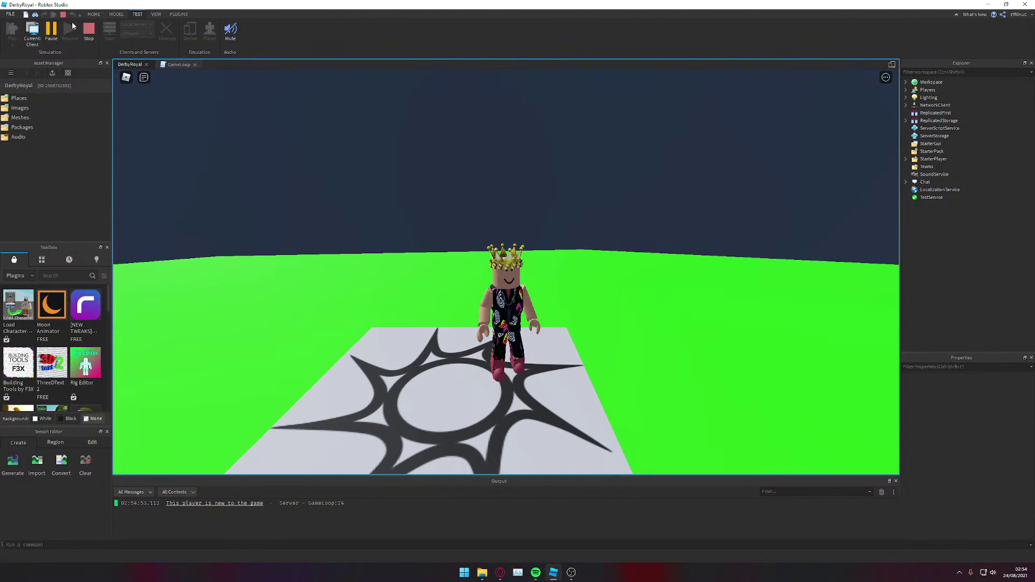
pyautogui.press('d')
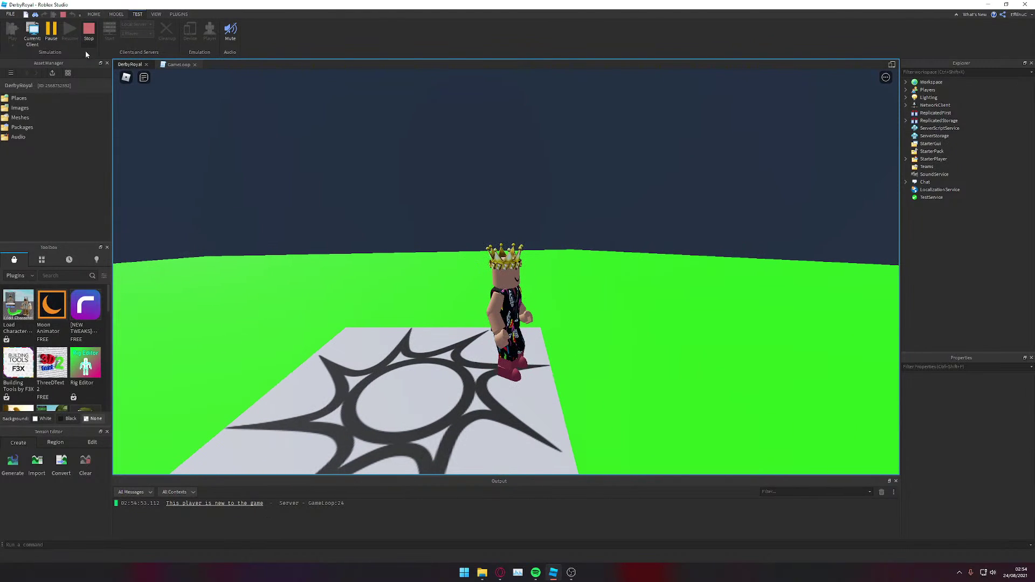
# Step: Switch the playtest to the server view and set the Bits value in the player's leaderstats to 100
pyautogui.click(32, 33)
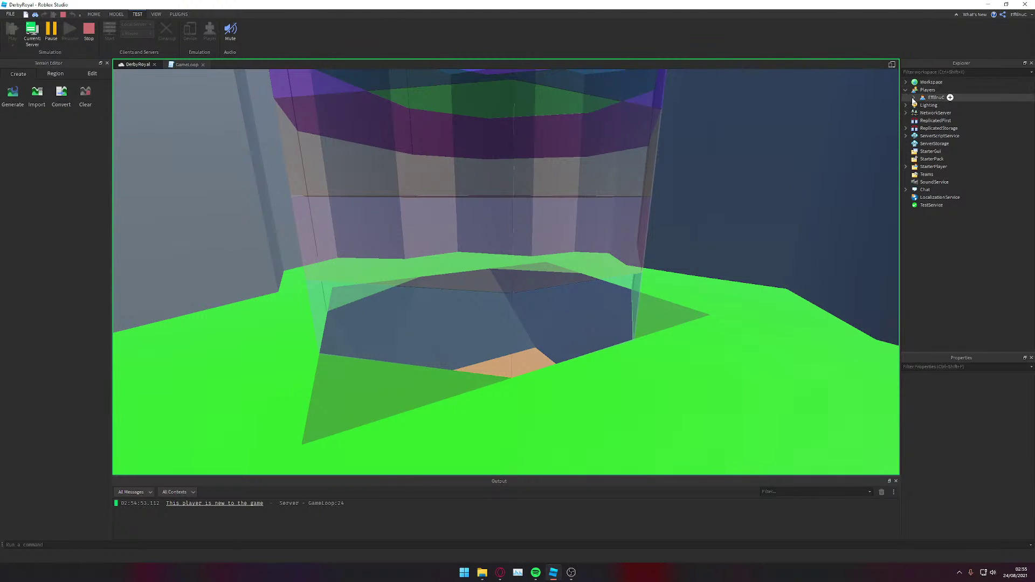
pyautogui.click(913, 97)
pyautogui.click(921, 105)
pyautogui.click(948, 112)
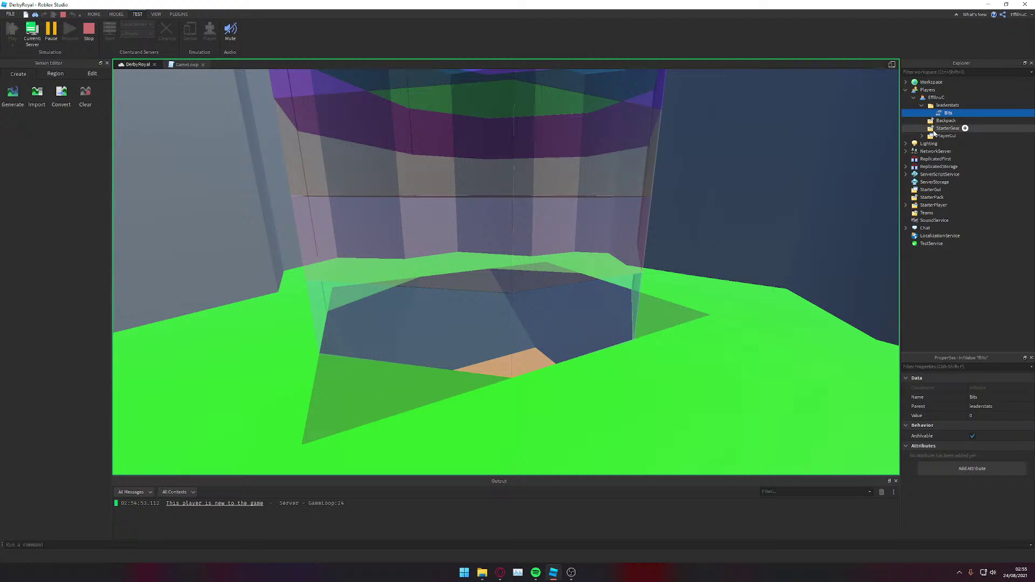
pyautogui.click(990, 415)
pyautogui.write('1')
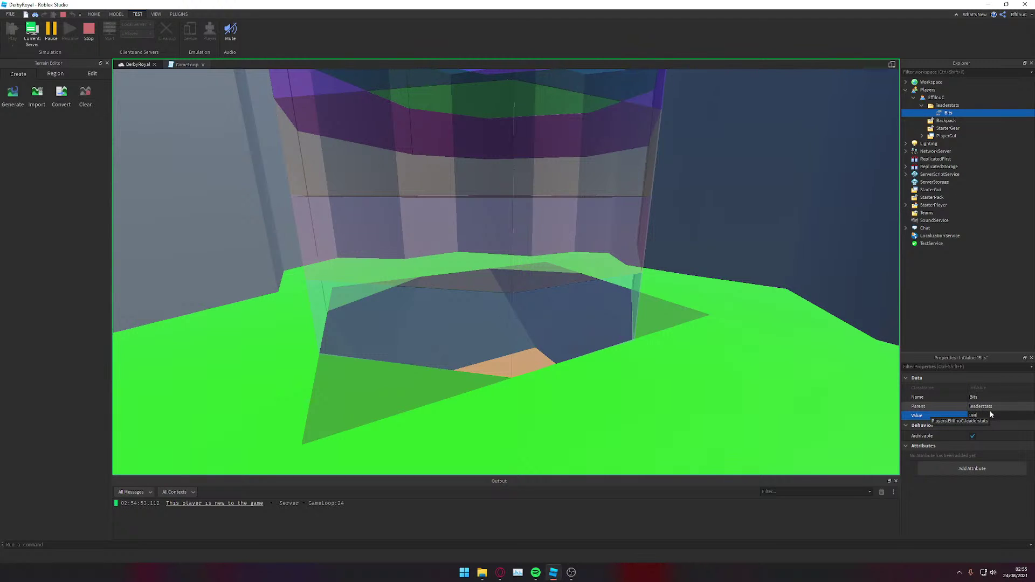
pyautogui.write('00')
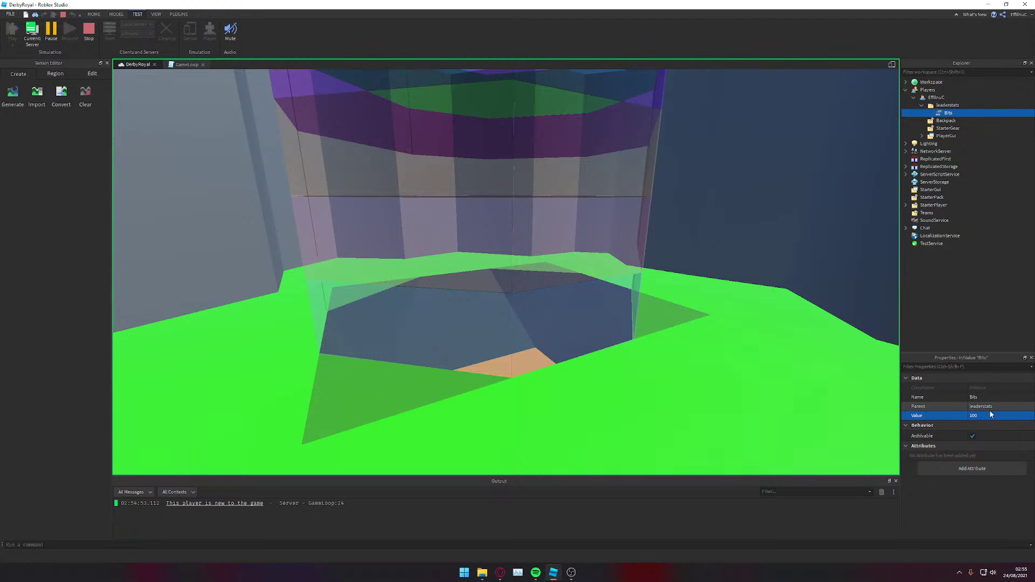
pyautogui.press('Return')
# Step: Switch the playtest back to the client view and request to leave the experience from the in-game menu
pyautogui.click(33, 37)
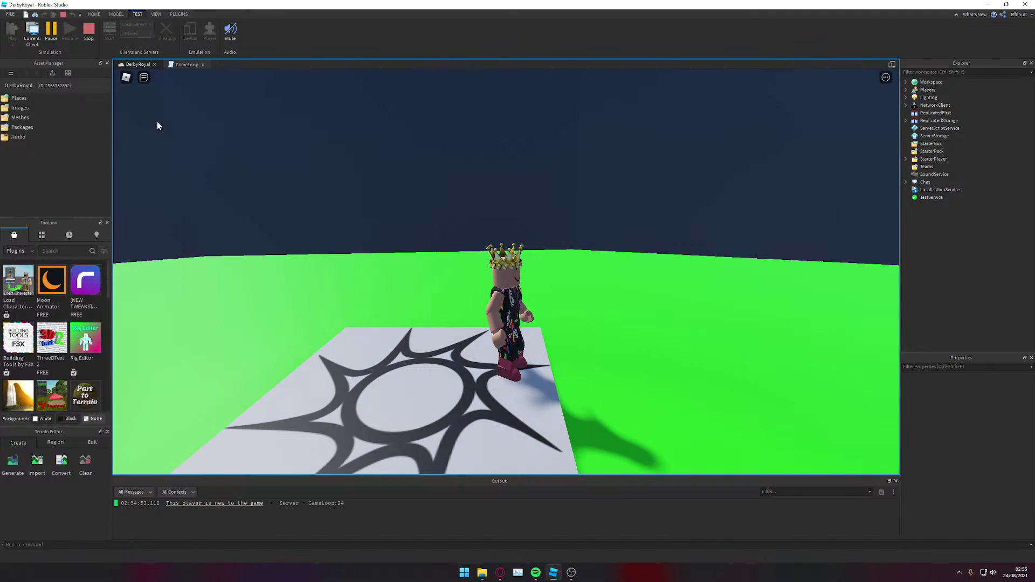
pyautogui.click(127, 78)
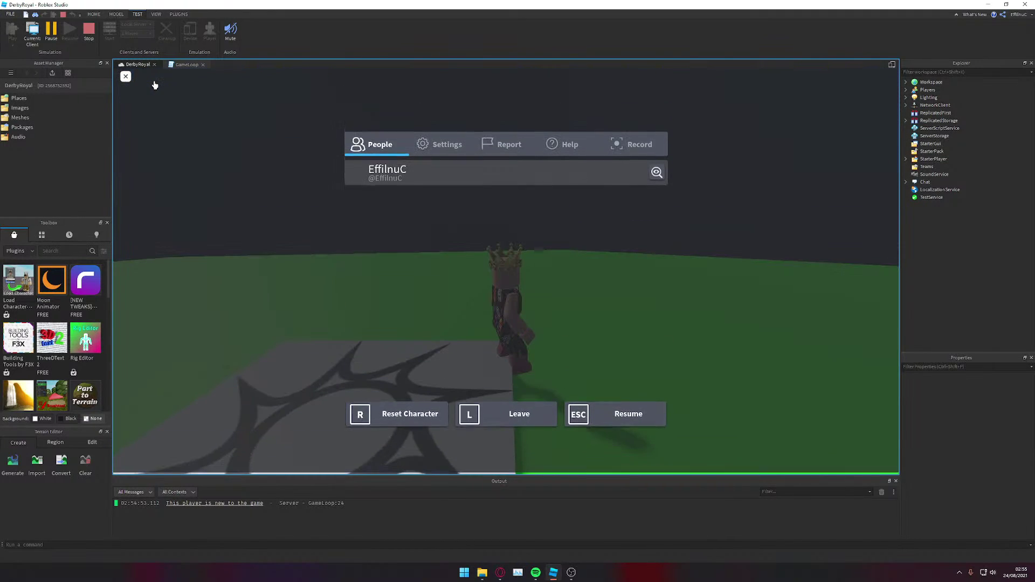
pyautogui.press('l')
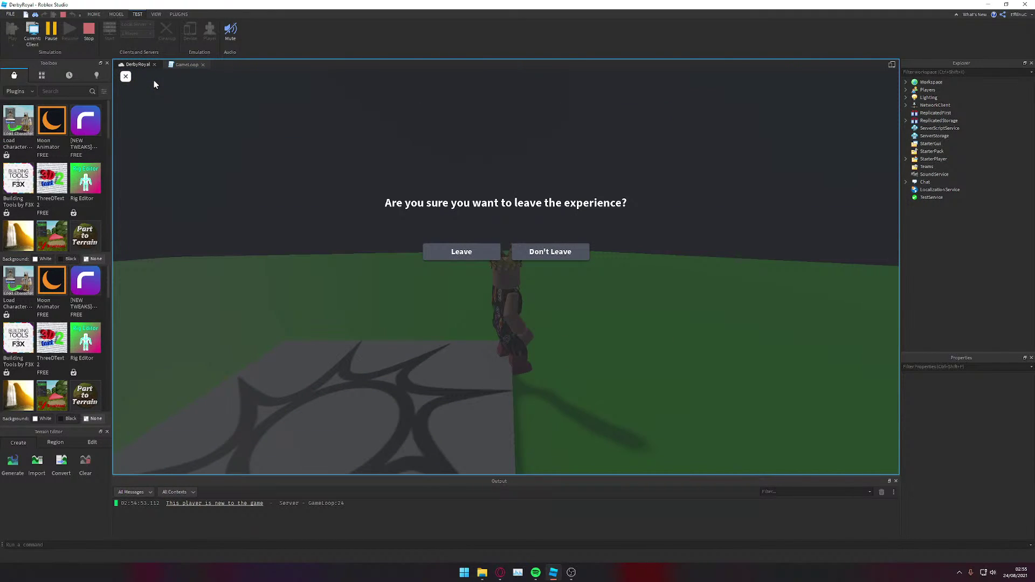
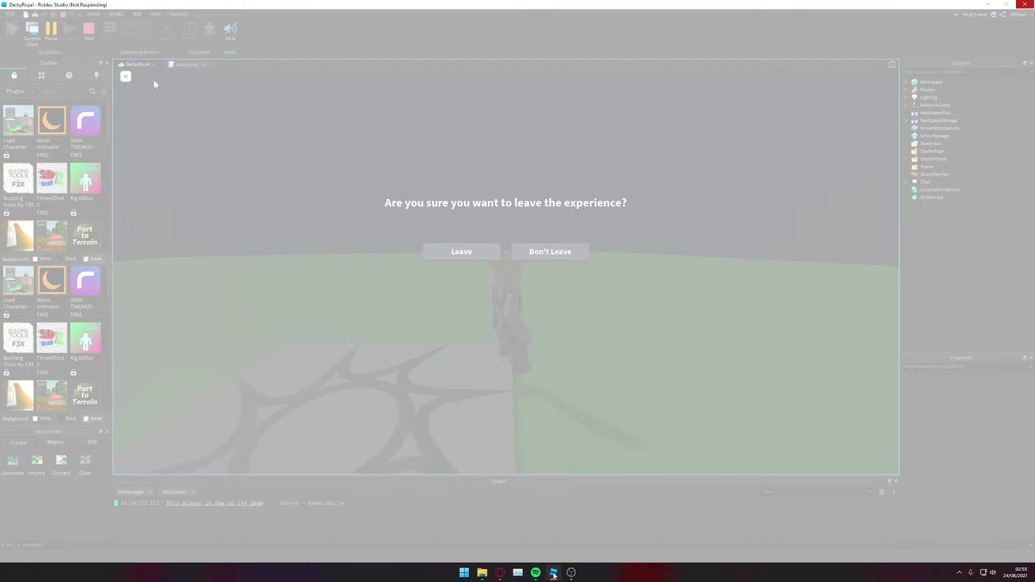
# Step: Check the RobloxStudio process and the hardware performance in Task Manager, then minimise Task Manager
pyautogui.click(553, 573)
pyautogui.click(553, 573)
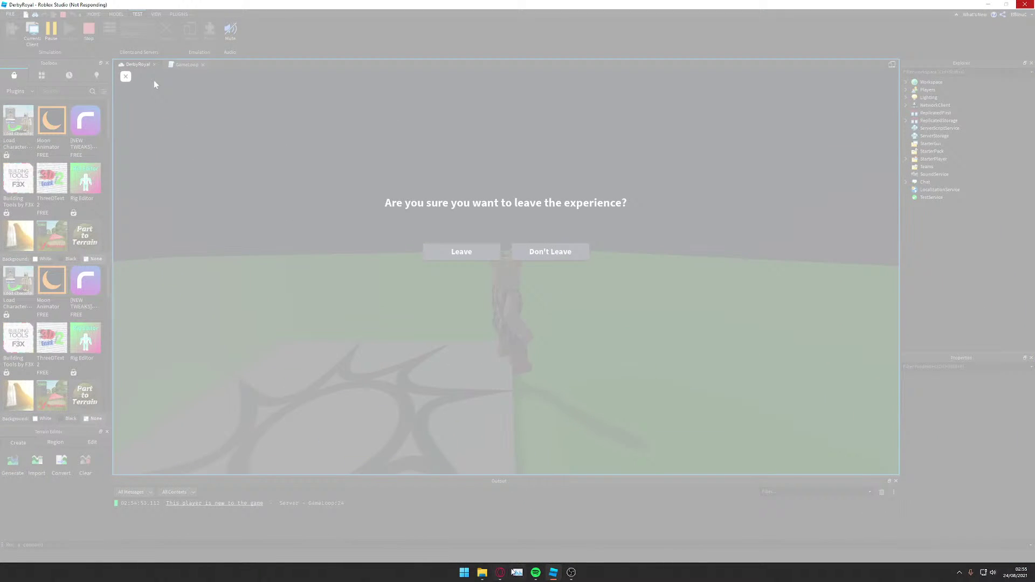
pyautogui.hotkey('ctrl', 'shift', 'Escape')
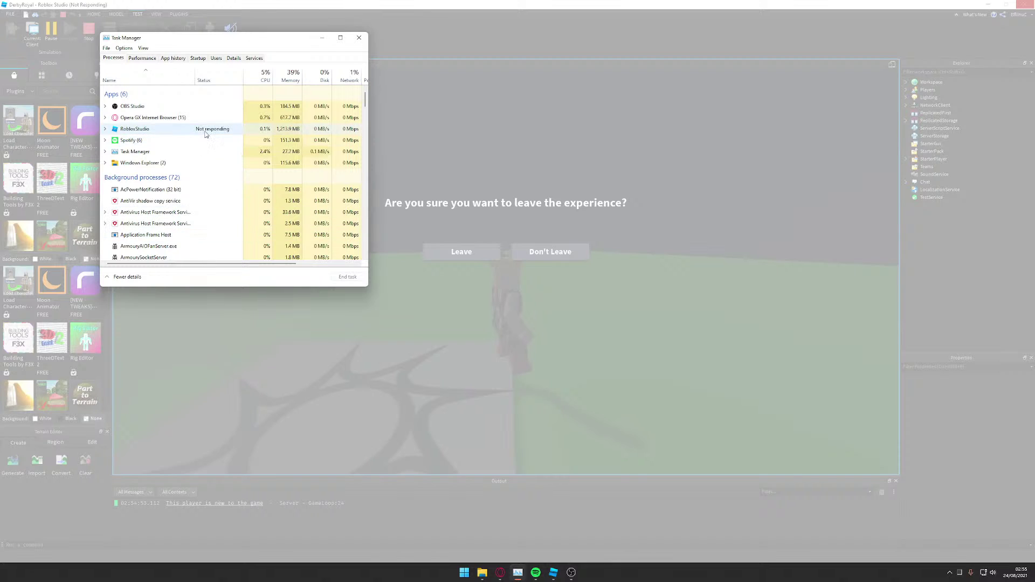
pyautogui.click(142, 58)
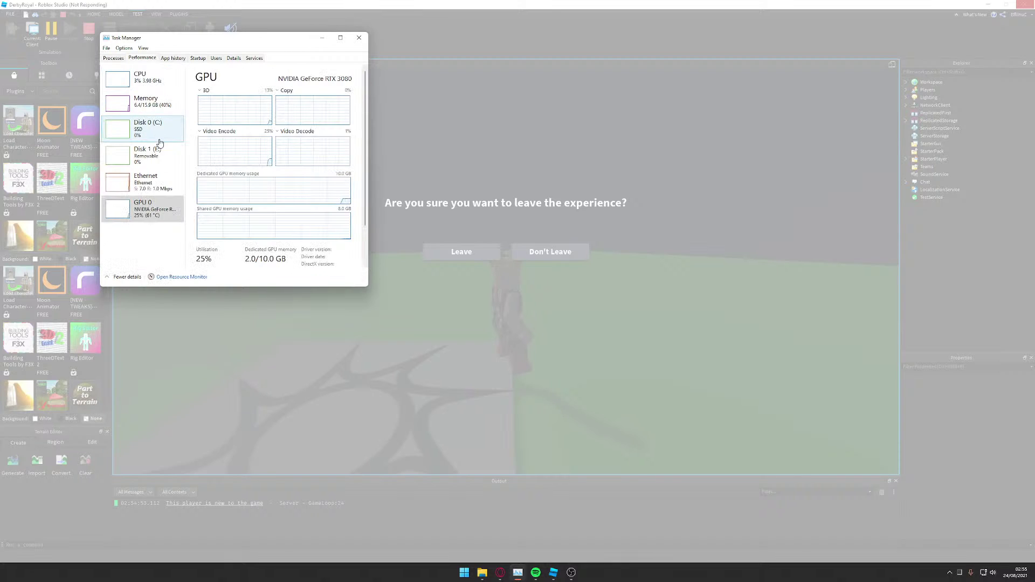
pyautogui.click(115, 58)
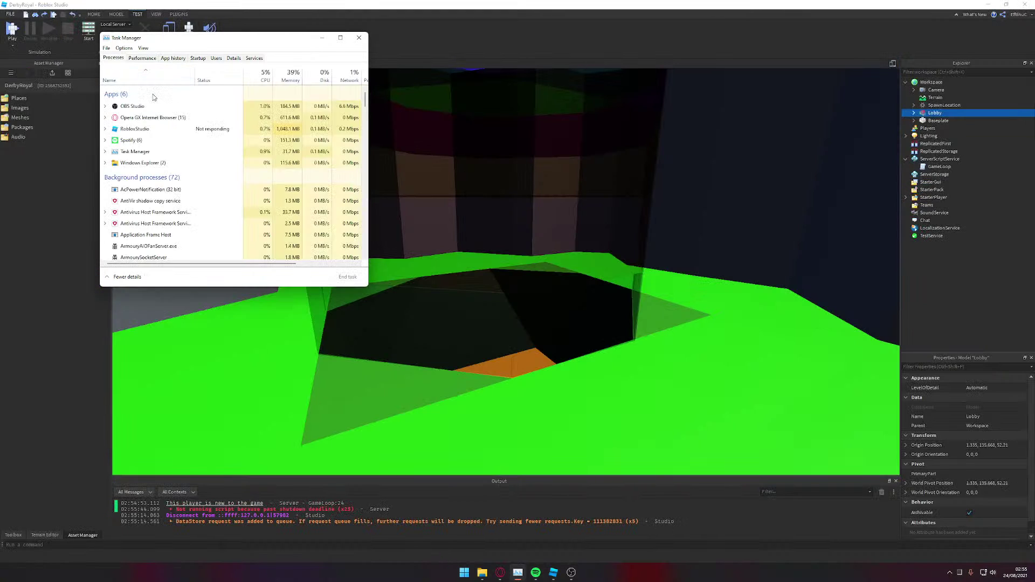
pyautogui.click(322, 38)
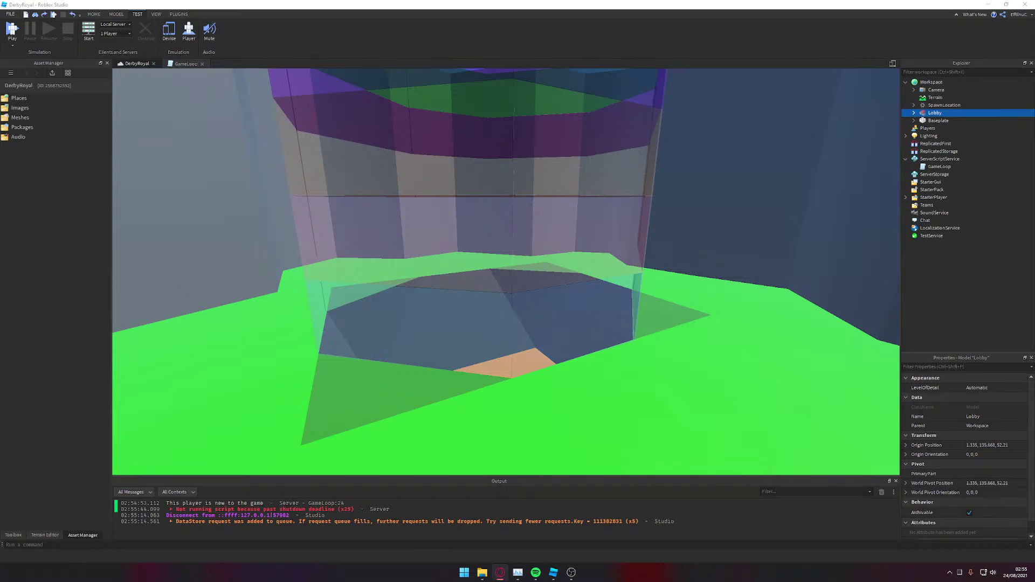
# Step: In the GameLoop script, add a wait() call after the SetAsync line inside saveData's repeat loop
pyautogui.click(186, 65)
pyautogui.scroll(-7, 501, 270)
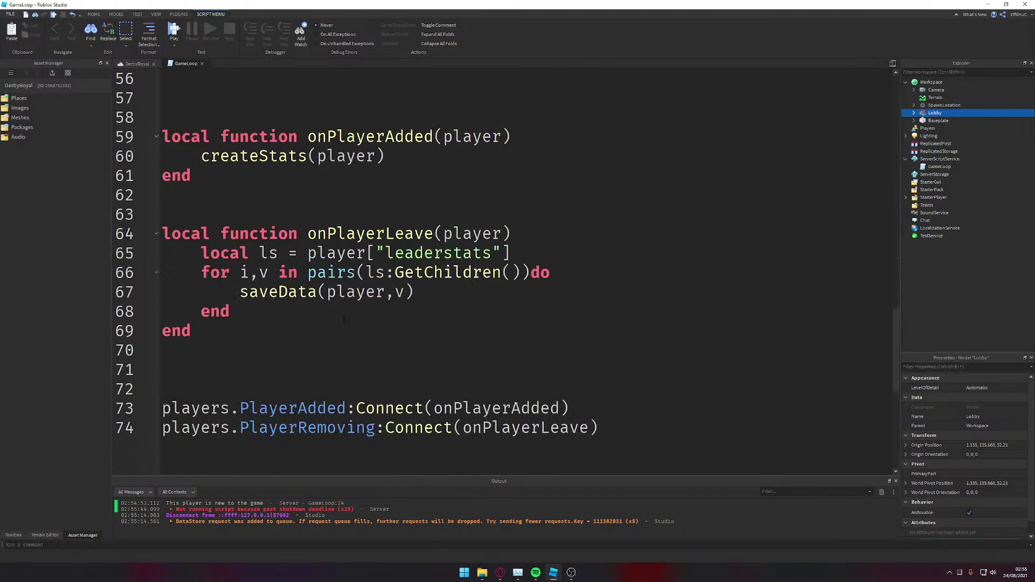
pyautogui.scroll(10, 501, 269)
pyautogui.scroll(3, 501, 270)
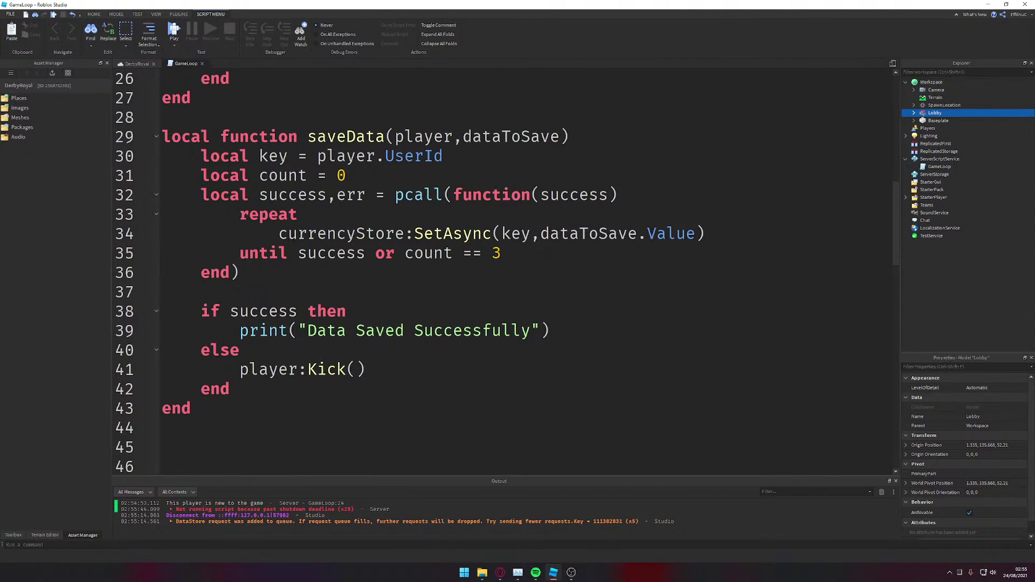
pyautogui.click(738, 214)
pyautogui.click(738, 235)
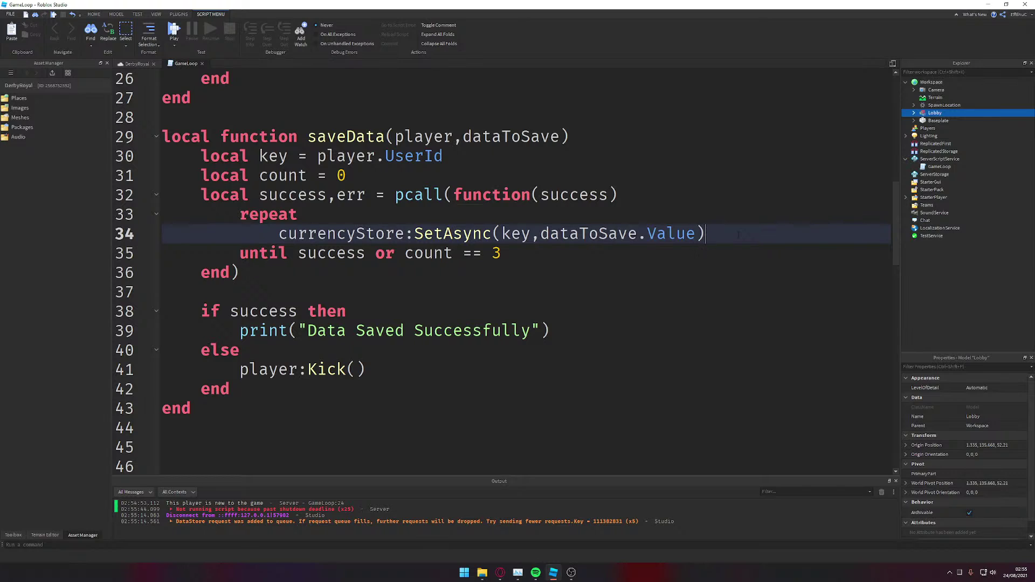
pyautogui.press('Return')
pyautogui.write('wait()')
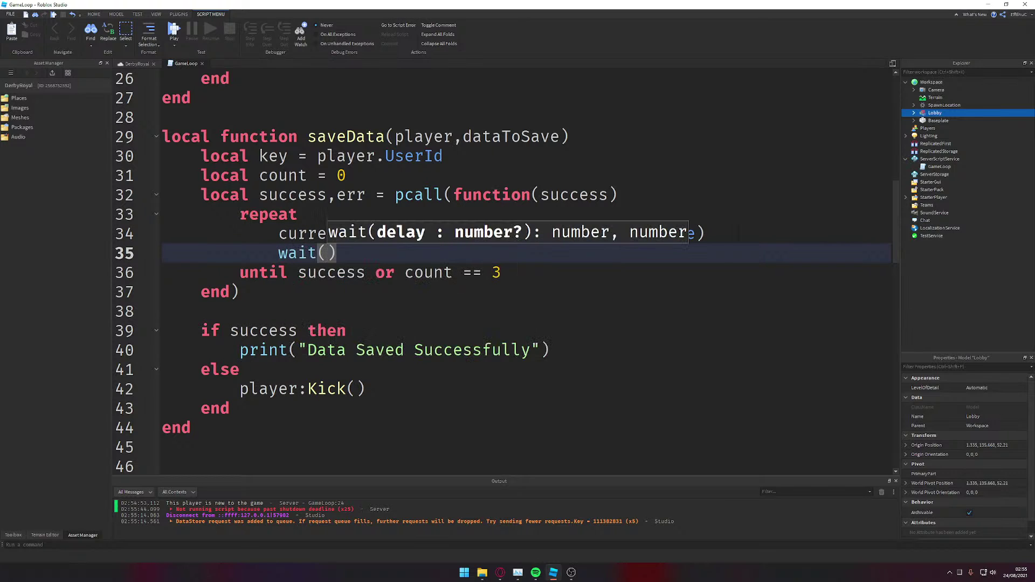
# Step: Insert count += 1 between the SetAsync line and wait() in saveData's repeat loop and save the place
pyautogui.press('Left')
pyautogui.press('Left')
pyautogui.press('Left')
pyautogui.press('Up')
pyautogui.press('End')
pyautogui.press('Return')
pyautogui.write('count')
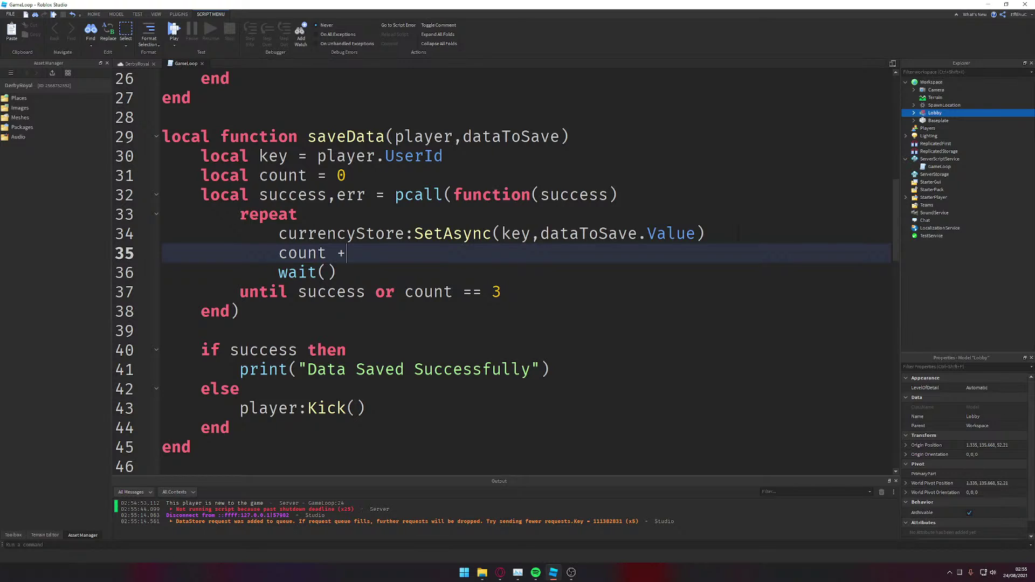
pyautogui.hotkey('ctrl', 's')
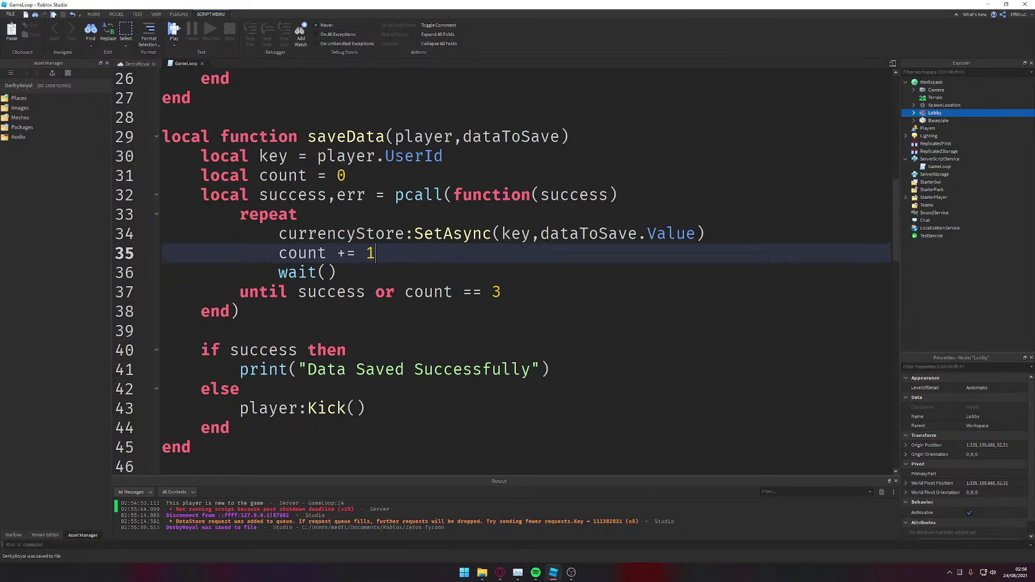
# Step: Review the saveData and createStats code, playtest the place, check the player's Bits on the leaderboard and hide the leaderboard
pyautogui.scroll(-5, 501, 270)
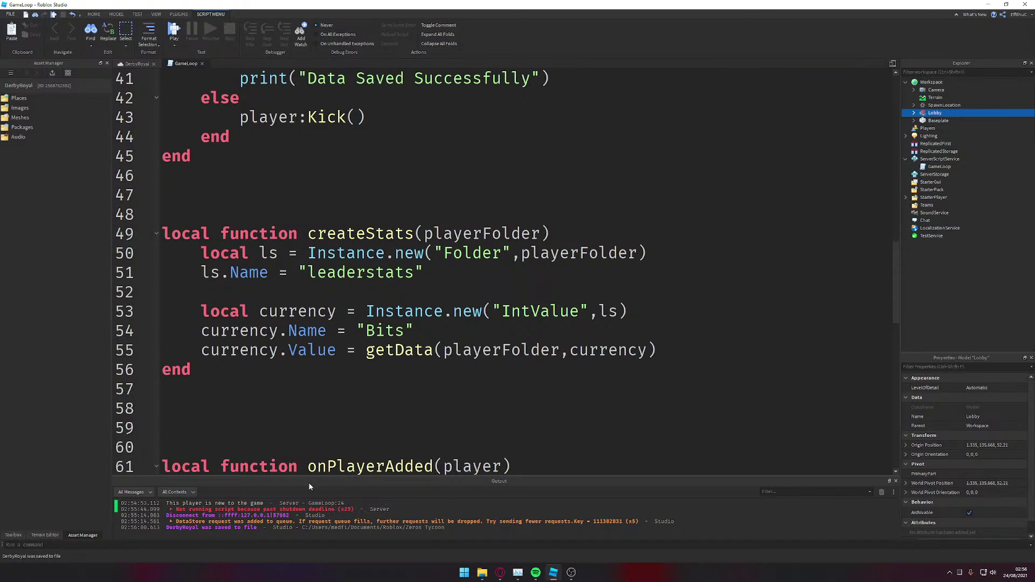
pyautogui.scroll(2, 215, 137)
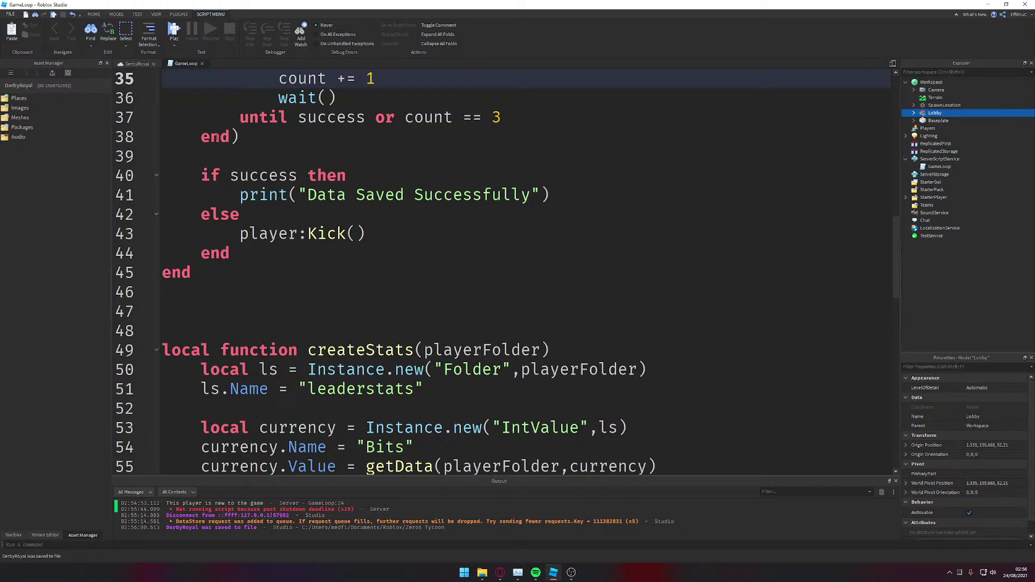
pyautogui.click(134, 64)
pyautogui.press('F5')
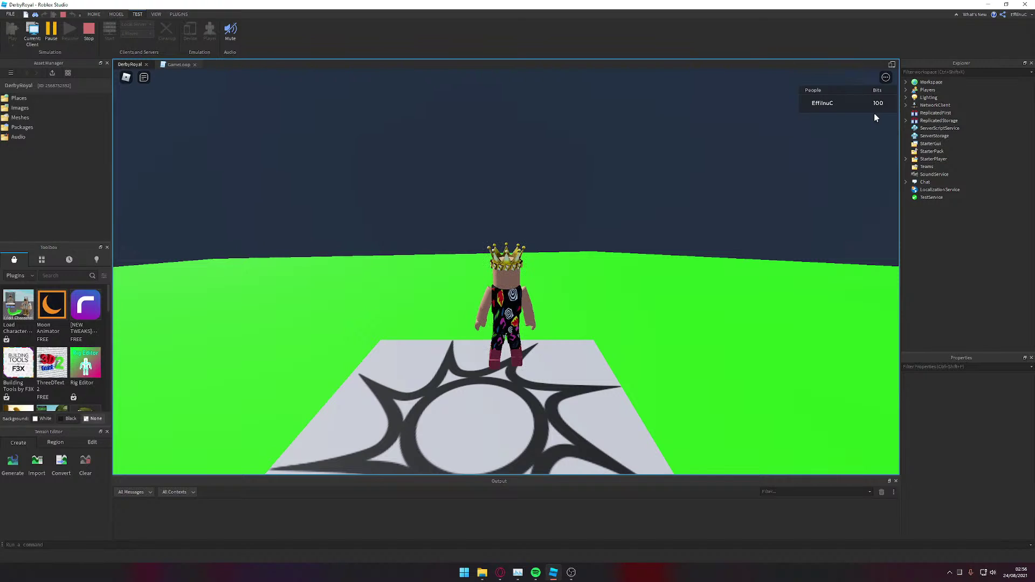
pyautogui.press('w')
pyautogui.press('Tab')
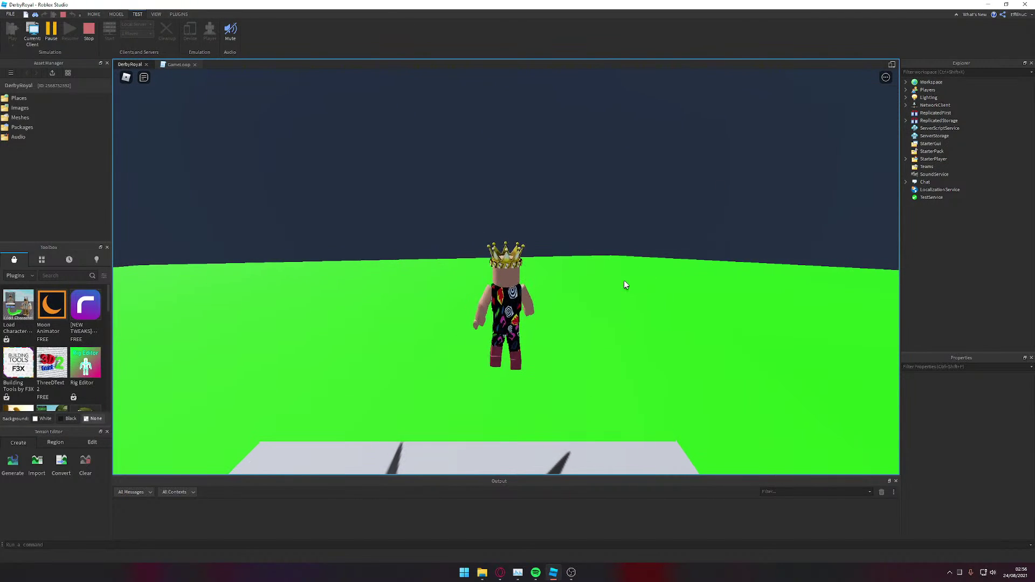
# Step: Walk the character around the spawn pad and show the player leaderboard again
pyautogui.moveTo(622, 282); pyautogui.dragTo(608, 282, button='right')
pyautogui.press('a')
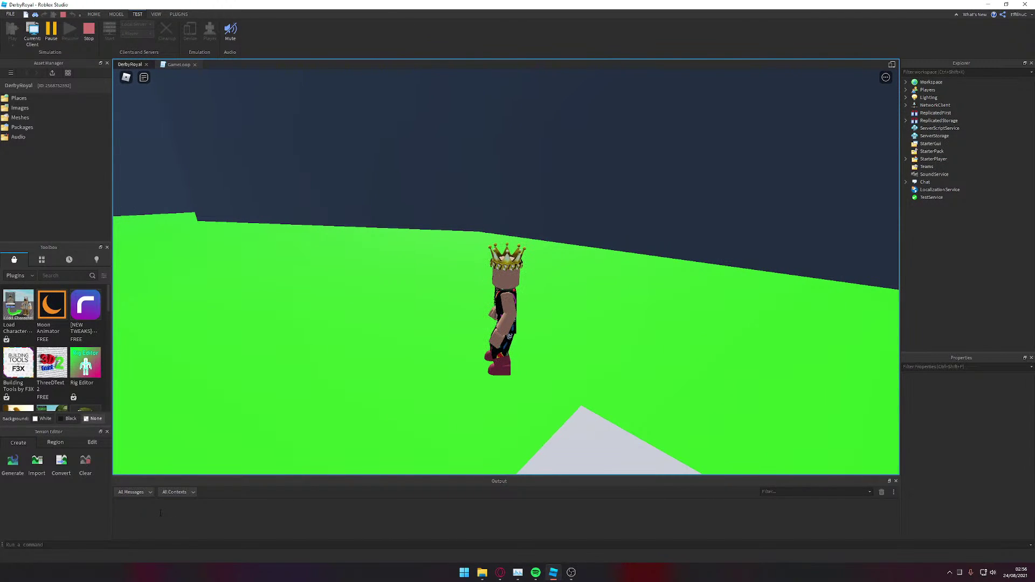
pyautogui.rightClick(173, 513)
pyautogui.moveTo(422, 316); pyautogui.dragTo(446, 311, button='right')
pyautogui.press('w')
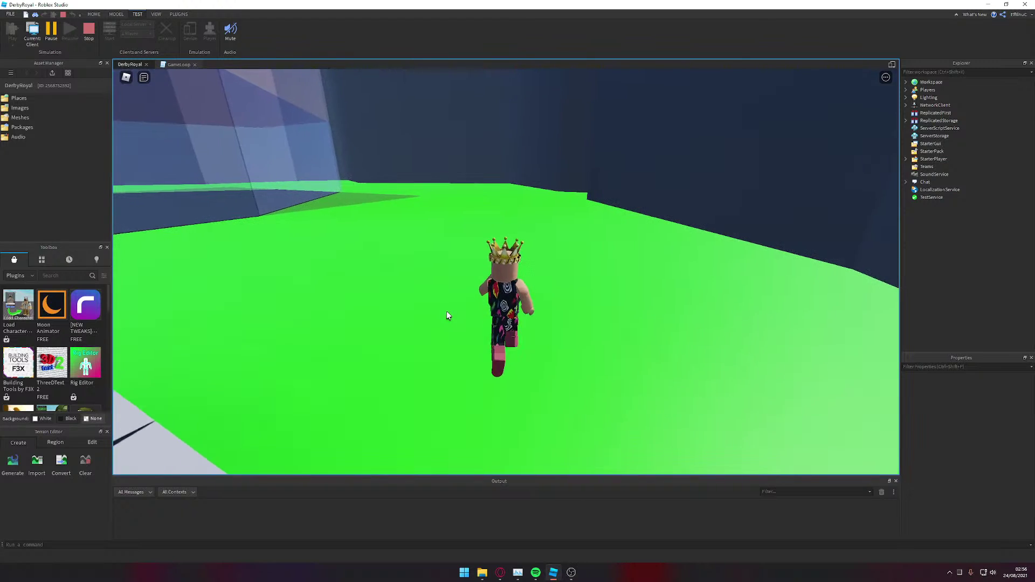
pyautogui.press('Tab')
pyautogui.moveTo(523, 339); pyautogui.dragTo(522, 329, button='right')
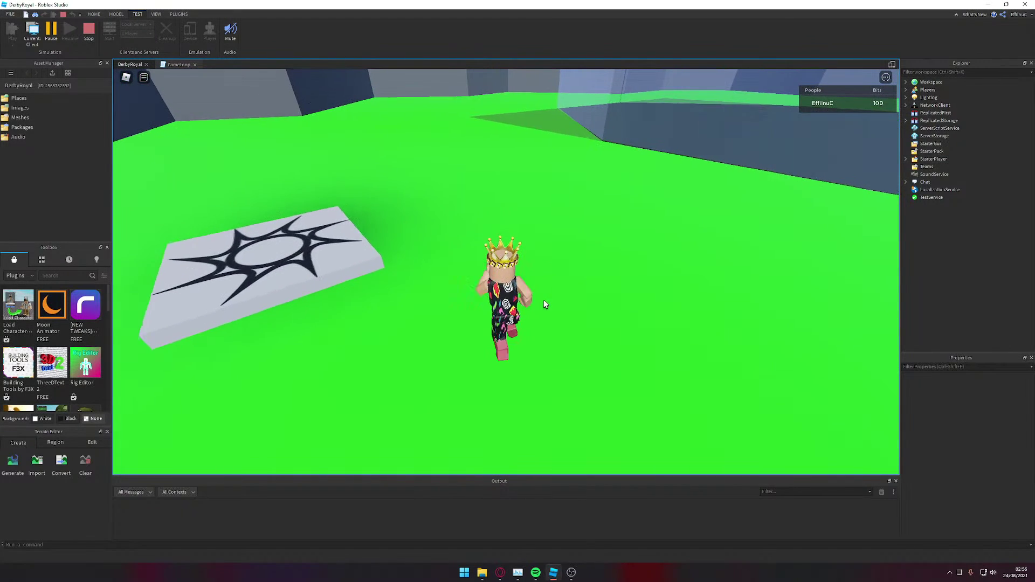
# Step: Walk the character along the edge of the central pit and save the place to file during the playtest
pyautogui.moveTo(652, 246); pyautogui.dragTo(656, 246, button='right')
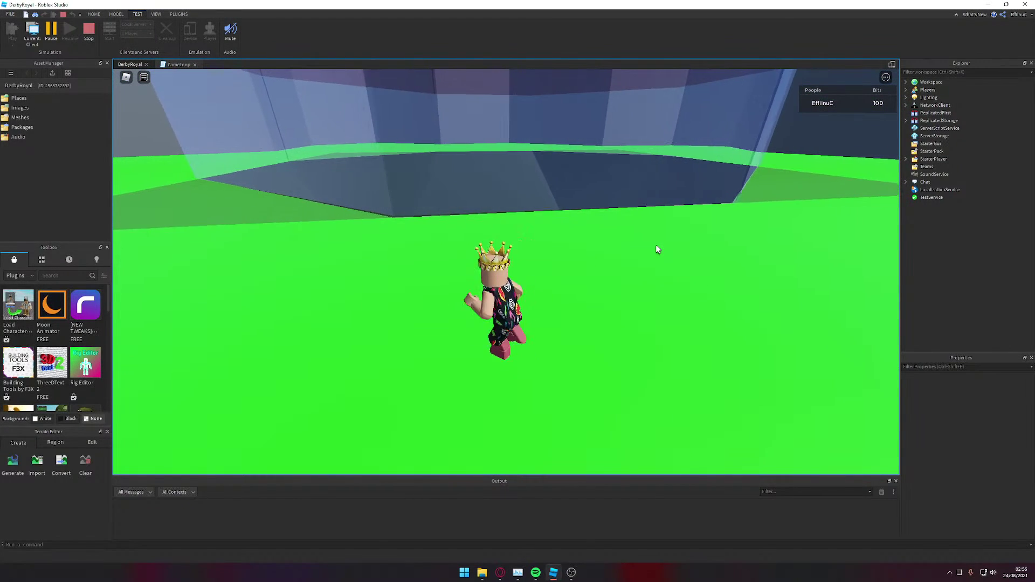
pyautogui.press('a')
pyautogui.press('w')
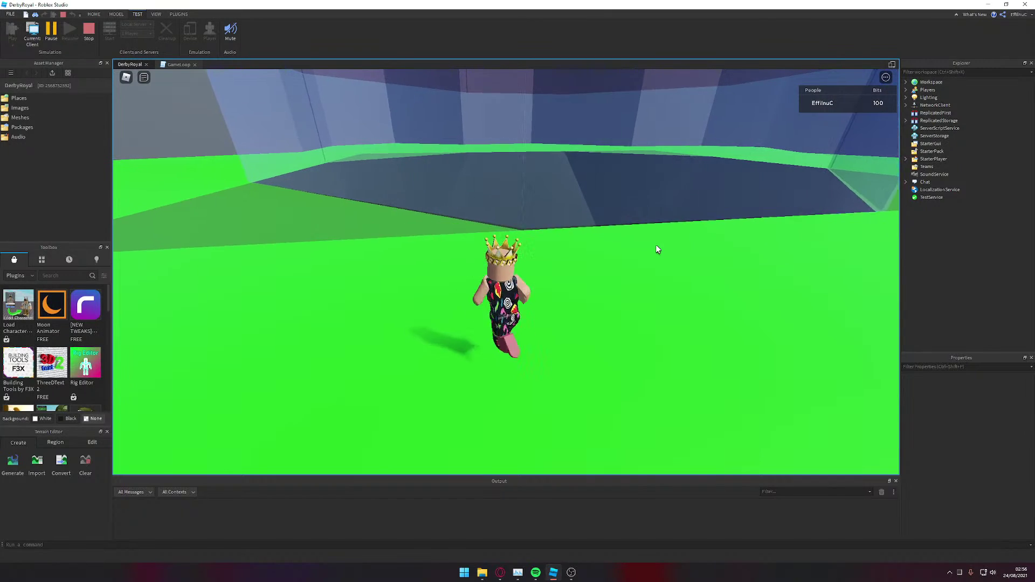
pyautogui.press('a')
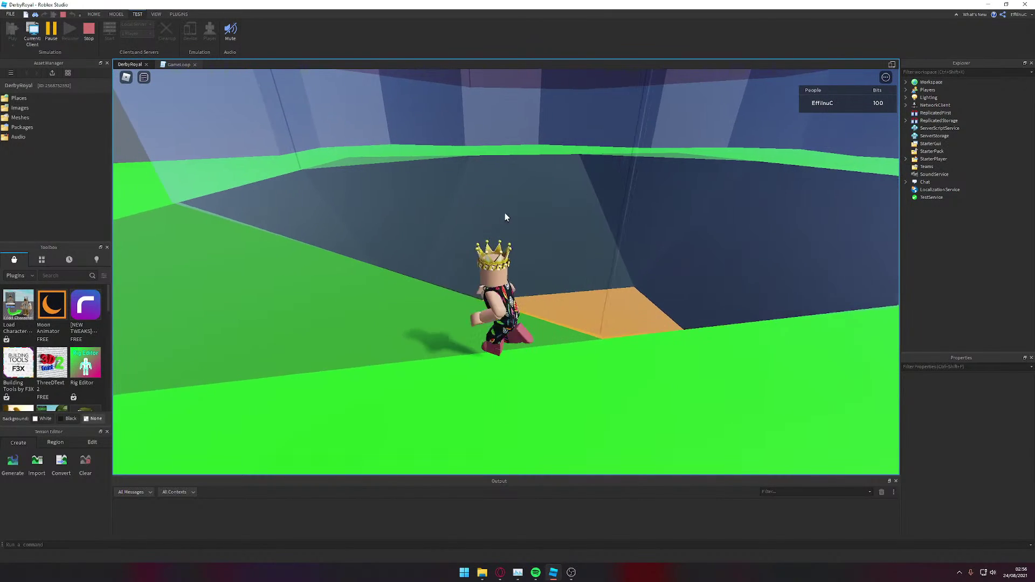
pyautogui.press('w')
pyautogui.press('a')
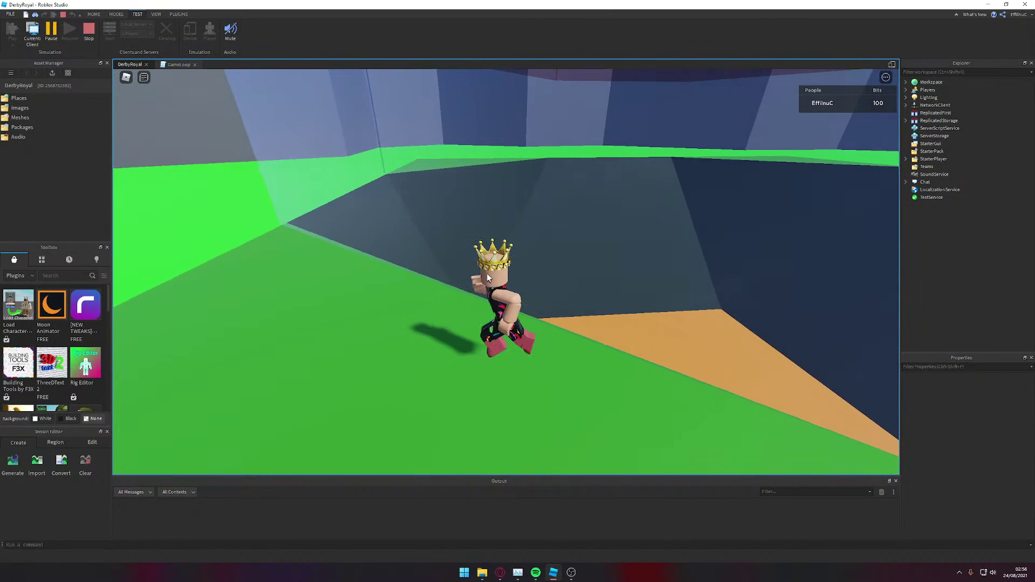
pyautogui.press('a')
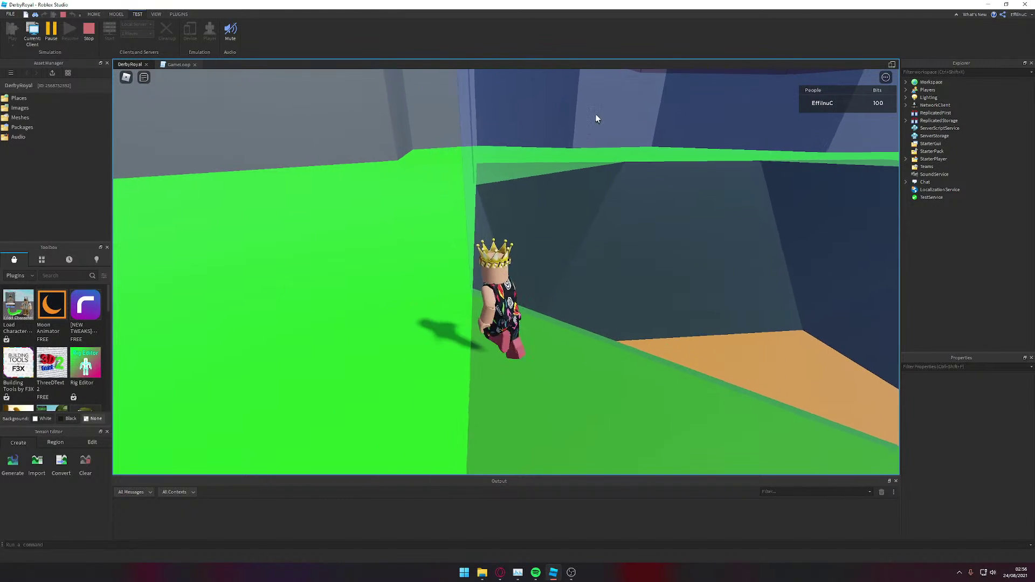
pyautogui.hotkey('ctrl', 's')
pyautogui.press('d')
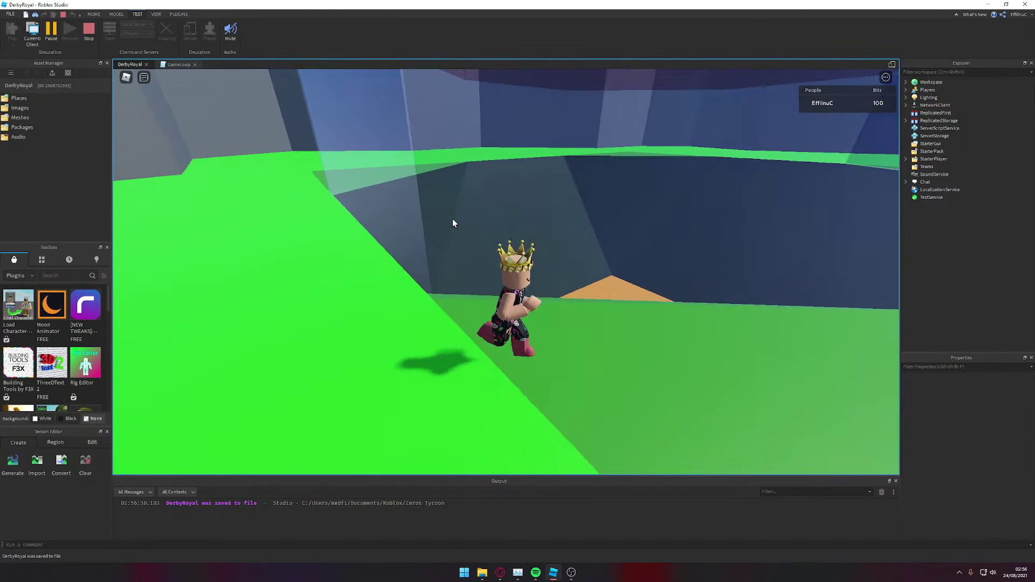
# Step: Check the Bits value on the leaderboard once more while moving the character, hide the leaderboard and stop the playtest
pyautogui.press('d')
pyautogui.moveTo(536, 260); pyautogui.dragTo(536, 259, button='right')
pyautogui.press('w')
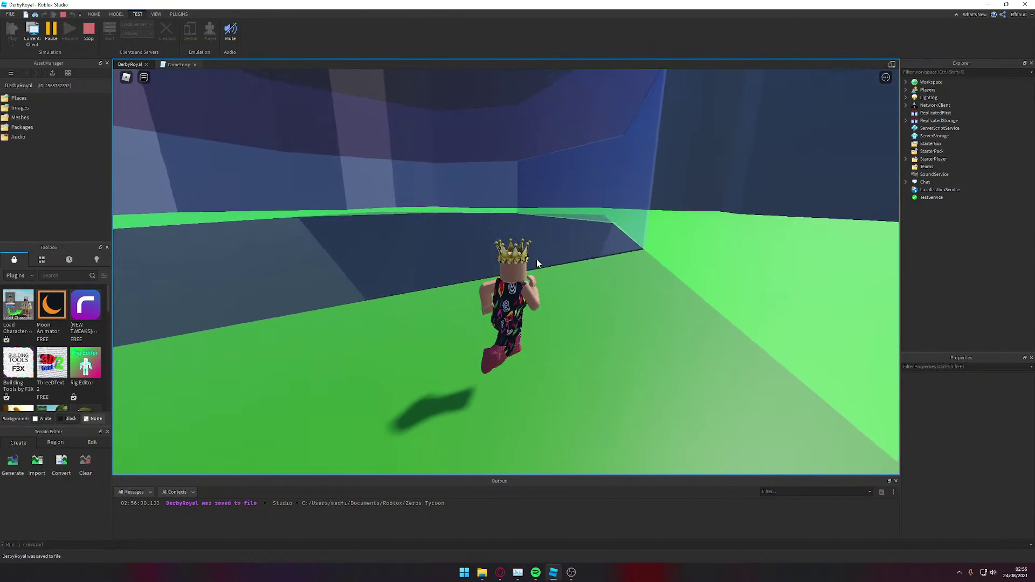
pyautogui.press('a')
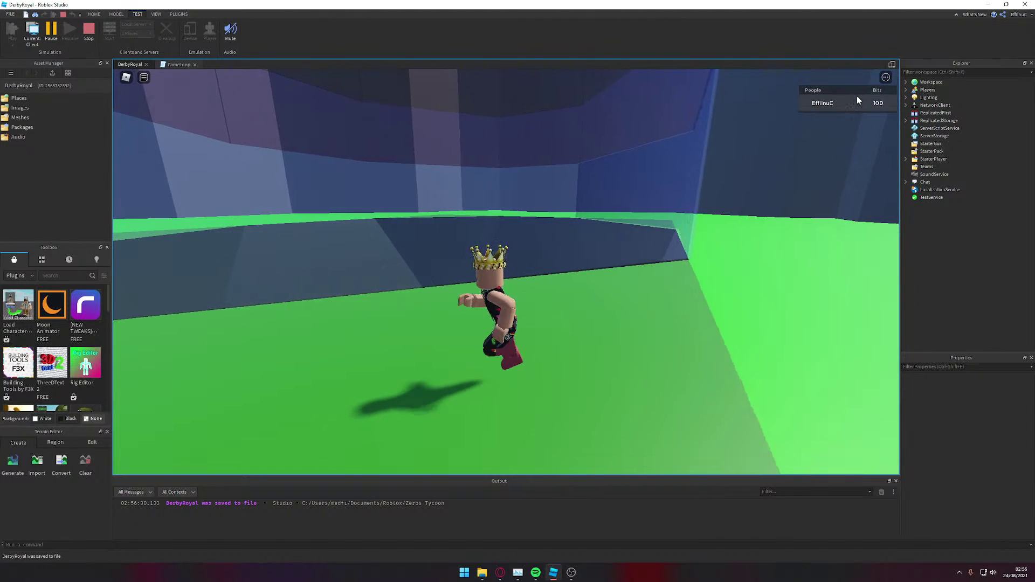
pyautogui.press('d')
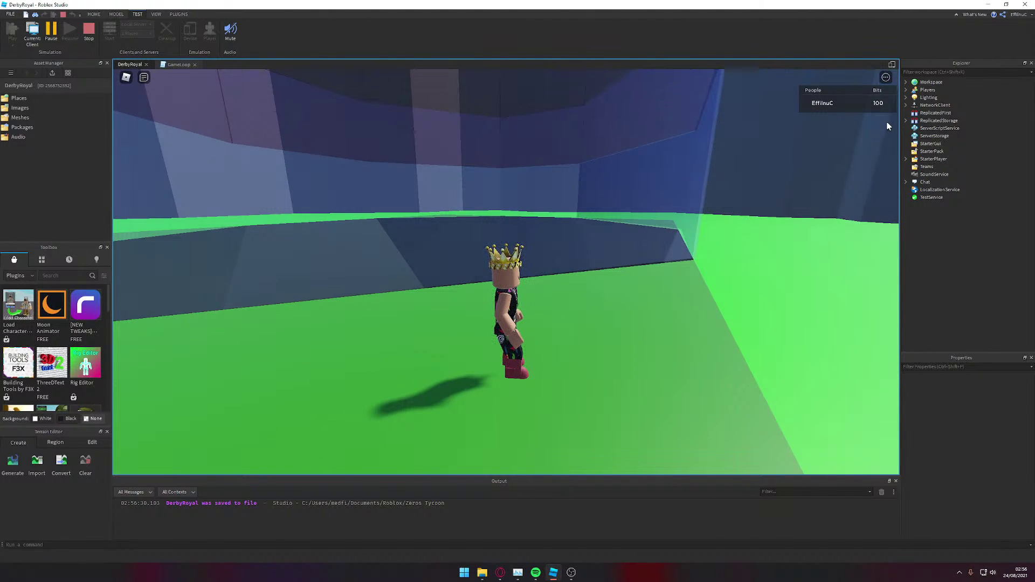
pyautogui.press('a')
pyautogui.press('Tab')
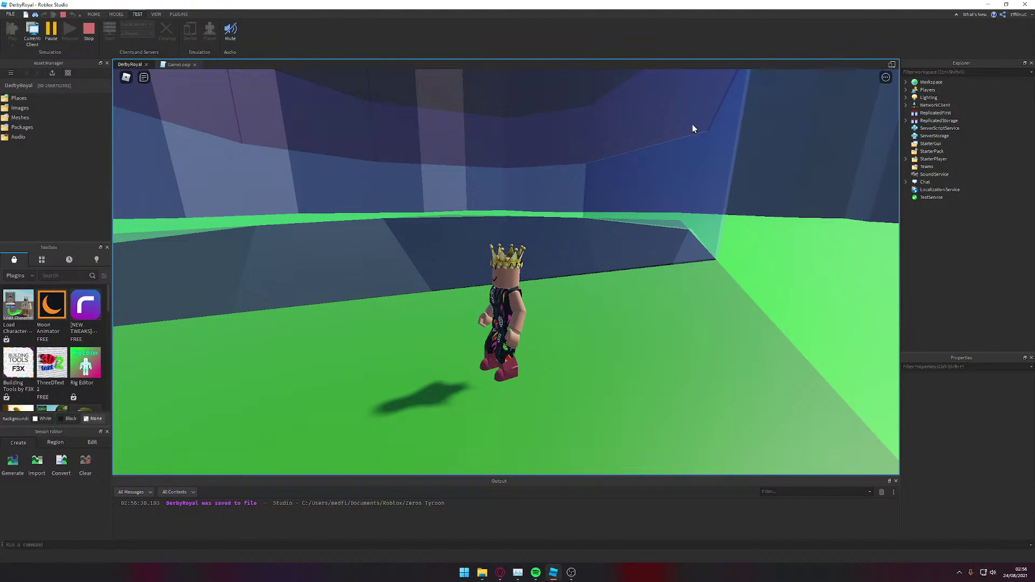
pyautogui.hotkey('shift', 'F5')
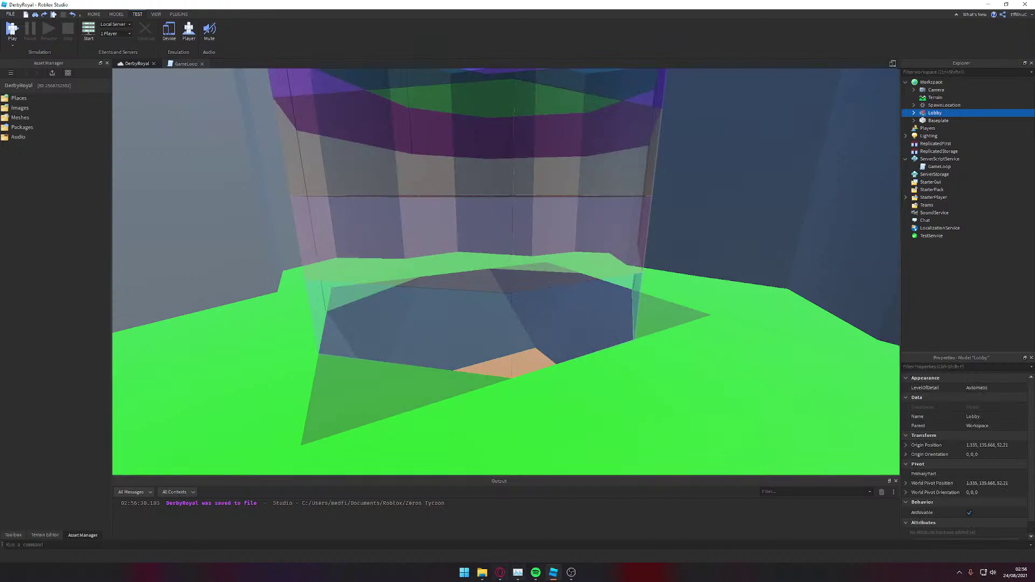
# Step: Run Set-up.exe from the Adobe Photoshop CC 2021 folder on the Desktop and minimize the Explorer window
pyautogui.moveTo(483, 571)
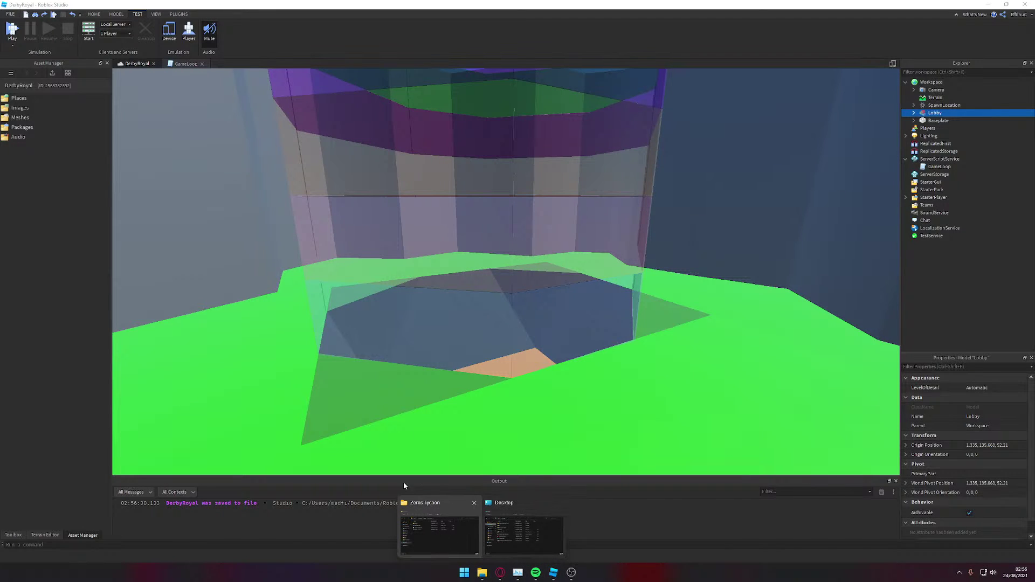
pyautogui.click(414, 506)
pyautogui.click(325, 236)
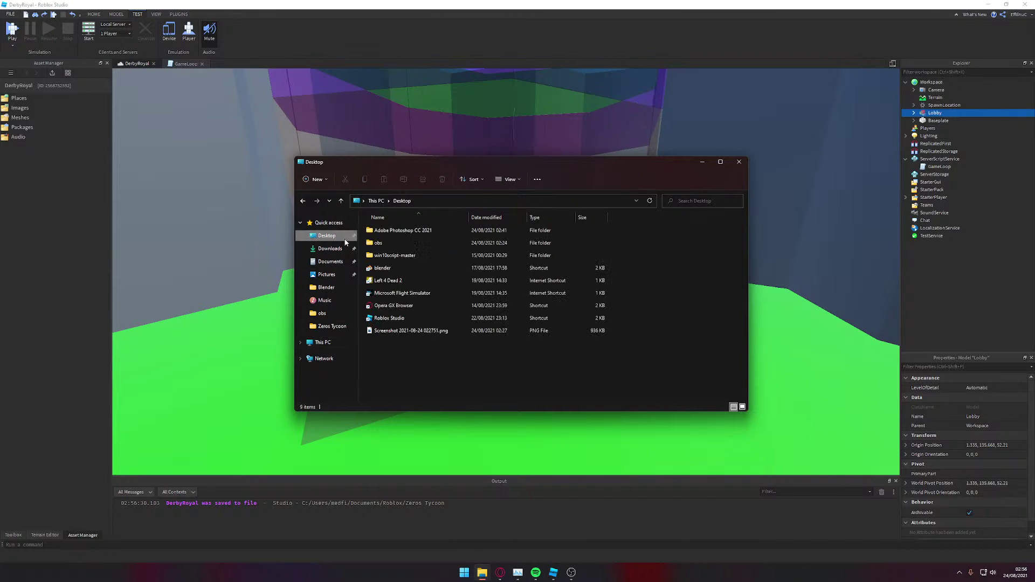
pyautogui.doubleClick(402, 231)
pyautogui.doubleClick(396, 268)
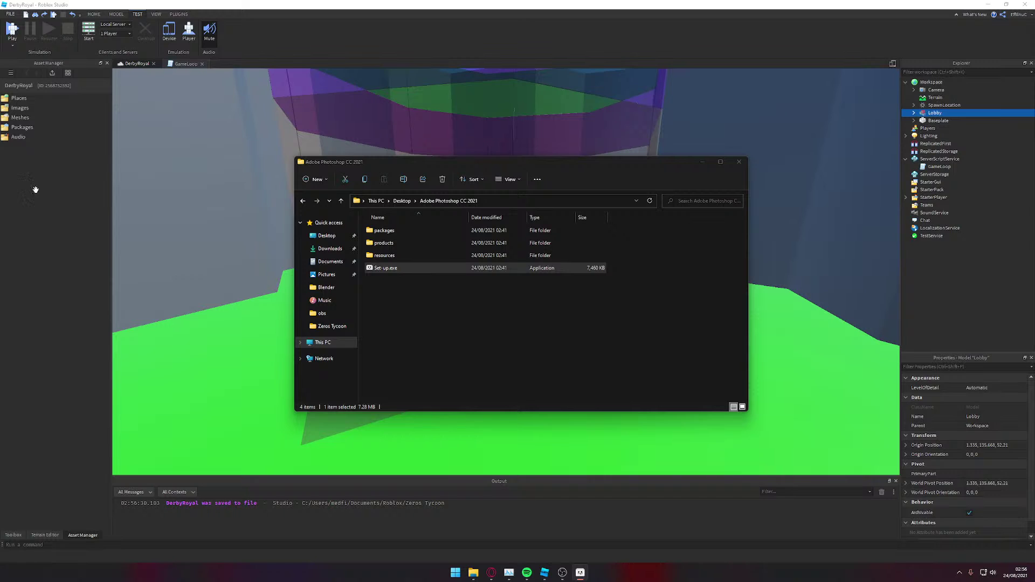
pyautogui.click(702, 162)
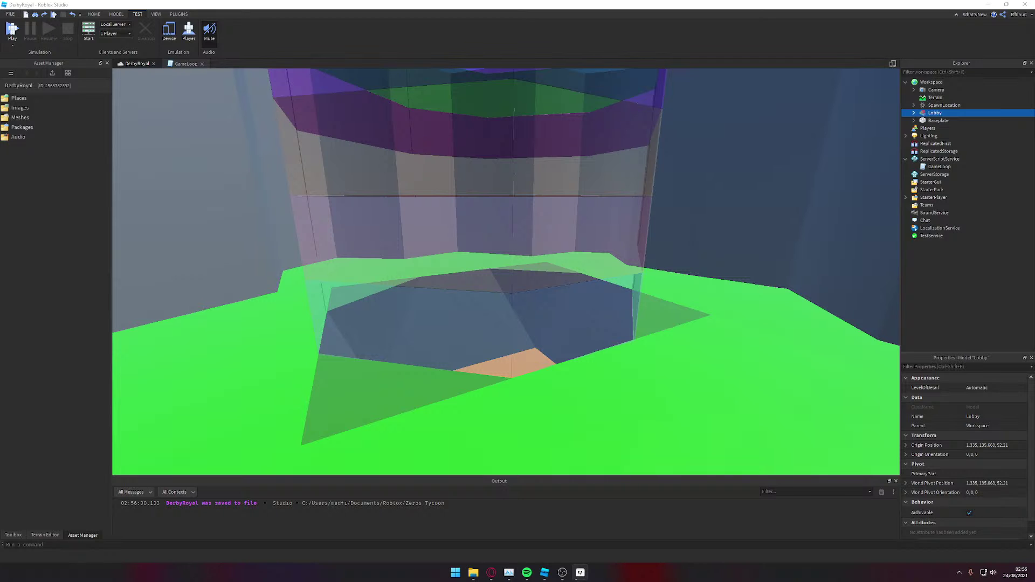
pyautogui.click(178, 270)
pyautogui.moveTo(439, 214); pyautogui.dragTo(425, 219, button='right')
pyautogui.press('w')
pyautogui.click(440, 214)
pyautogui.moveTo(361, 294); pyautogui.dragTo(361, 295, button='right')
pyautogui.press('s')
pyautogui.press('a')
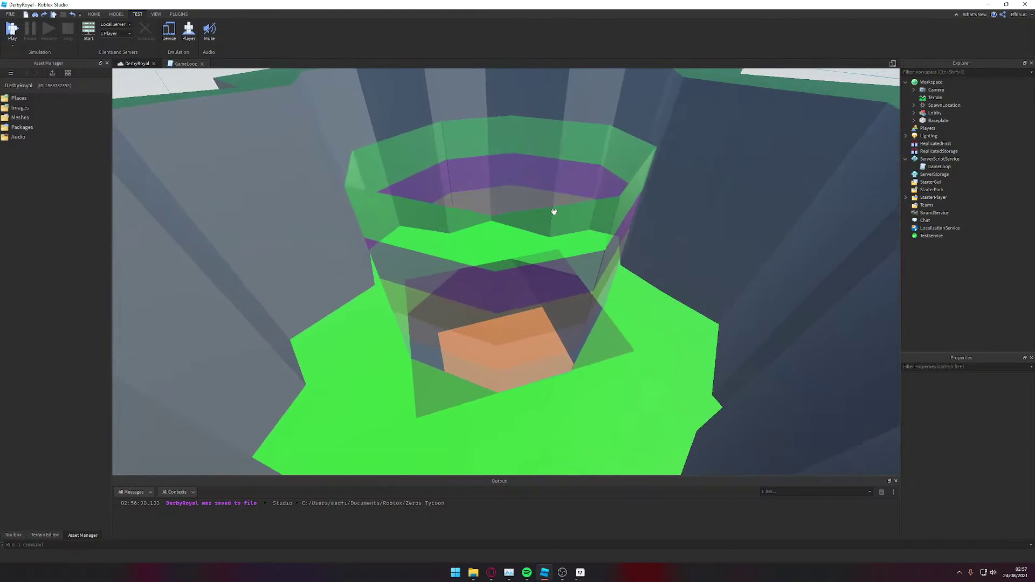
pyautogui.press('d')
pyautogui.moveTo(411, 338); pyautogui.dragTo(411, 337, button='right')
pyautogui.press('w')
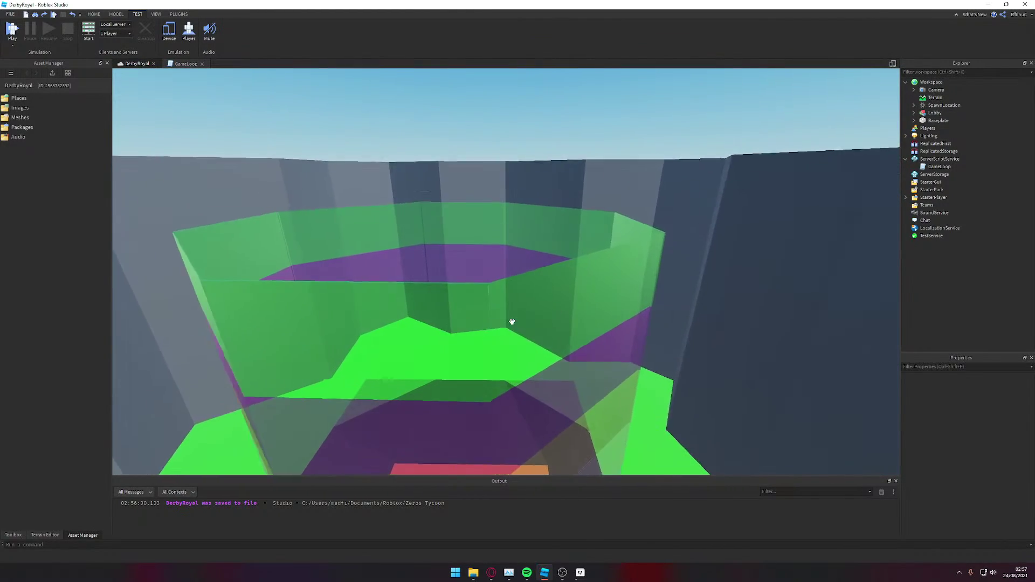
pyautogui.press('s')
pyautogui.press('a')
pyautogui.press('s')
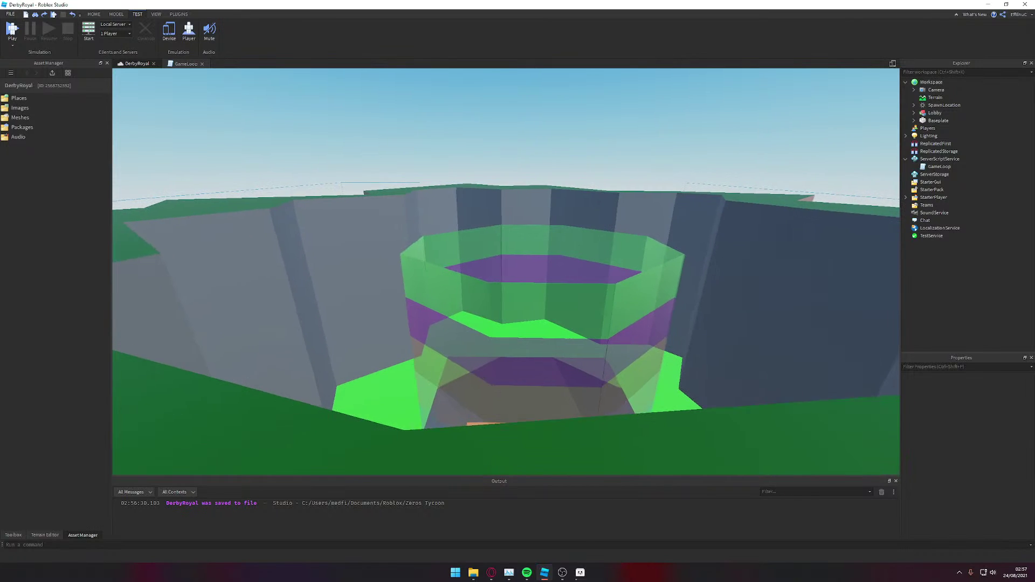
pyautogui.press('w')
pyautogui.moveTo(580, 573)
pyautogui.click(580, 534)
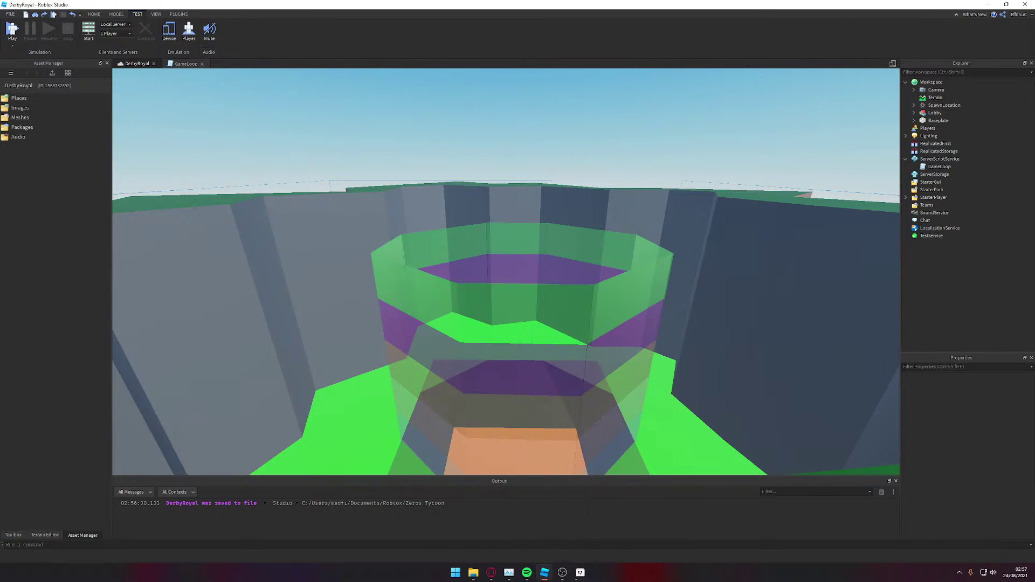
pyautogui.click(495, 220)
pyautogui.press('w')
# Step: Open Paint and draw the flat top edge and two slanted upper sides of a gem with the Line tool
pyautogui.press('super')
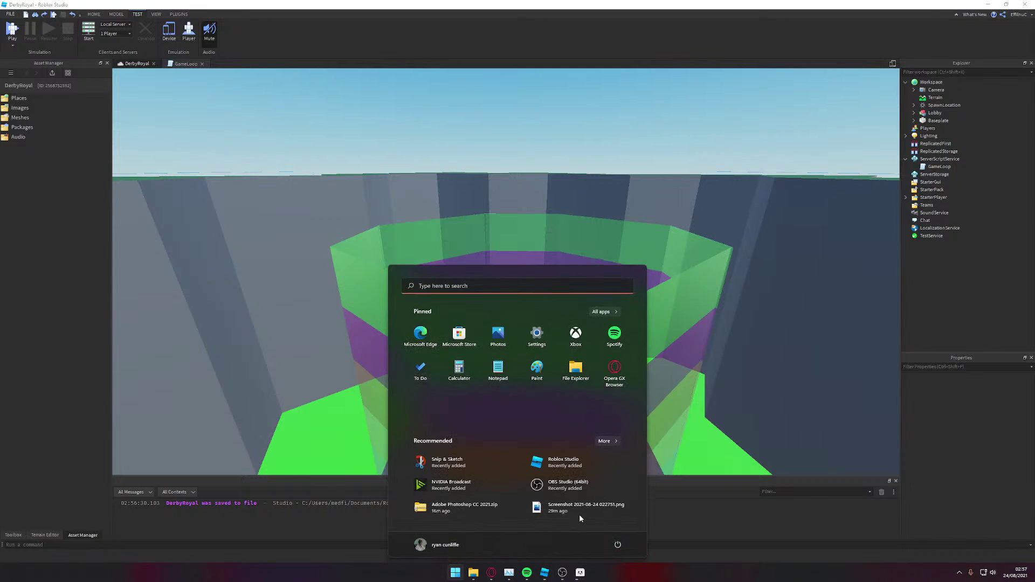
pyautogui.write('pai')
pyautogui.press('Return')
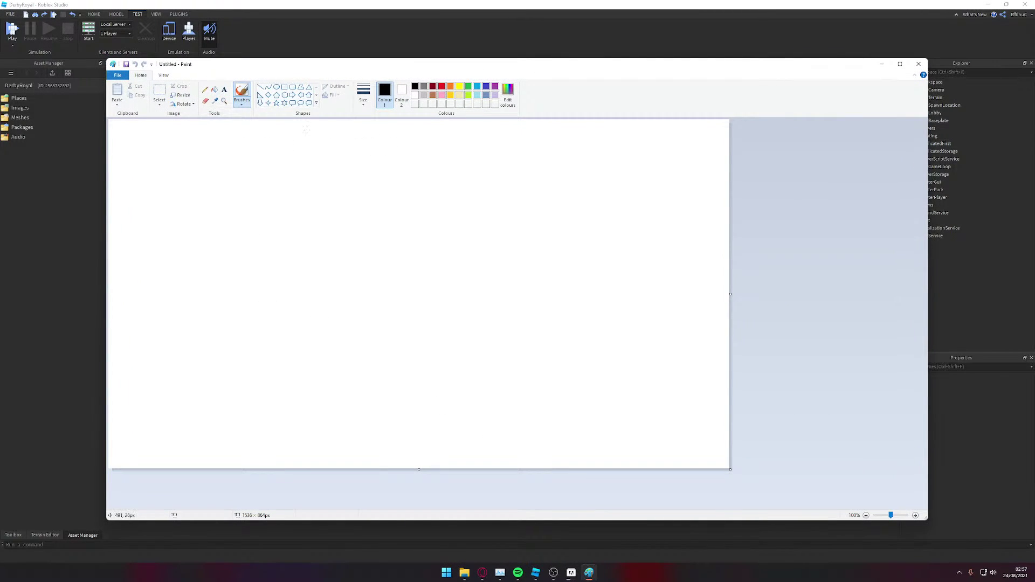
pyautogui.click(260, 87)
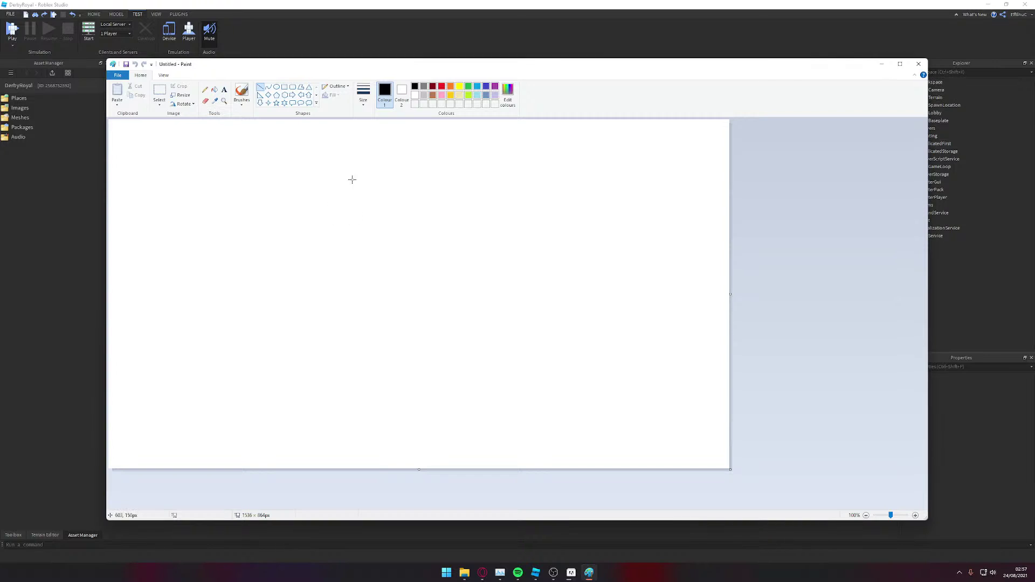
pyautogui.moveTo(342, 158); pyautogui.dragTo(377, 159)
pyautogui.moveTo(424, 215); pyautogui.dragTo(380, 158)
pyautogui.moveTo(425, 216); pyautogui.dragTo(399, 205)
pyautogui.moveTo(342, 158); pyautogui.dragTo(321, 204)
pyautogui.moveTo(342, 158); pyautogui.dragTo(322, 206)
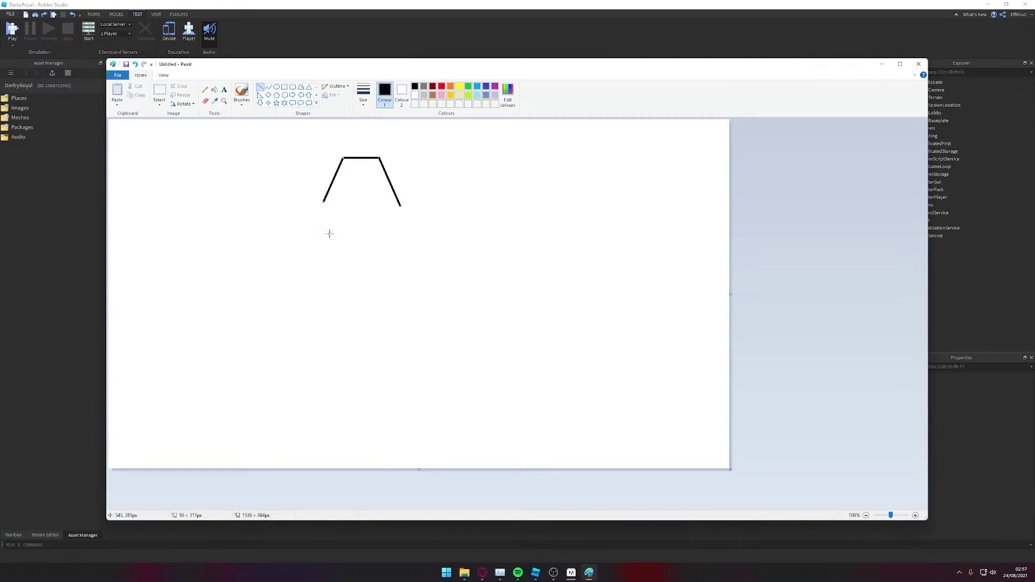
# Step: Draw the gem's short vertical sides and the slanted lower sides that close its outline with a flat base
pyautogui.moveTo(399, 206); pyautogui.dragTo(400, 232)
pyautogui.moveTo(323, 203); pyautogui.dragTo(321, 232)
pyautogui.moveTo(400, 231); pyautogui.dragTo(374, 264)
pyautogui.moveTo(322, 232); pyautogui.dragTo(350, 265)
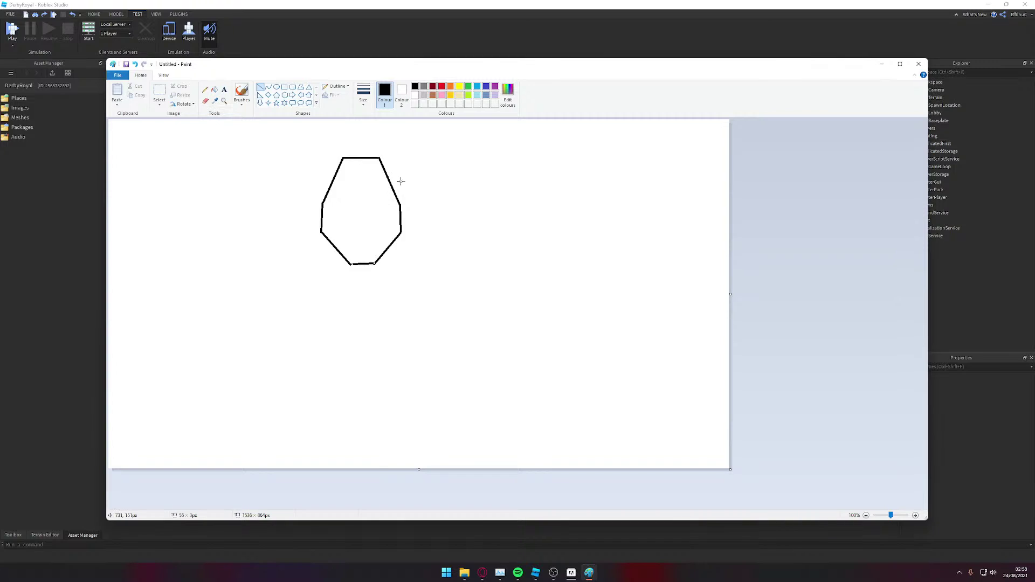
# Step: Draw a smaller set of facet lines inside the gem outline, leaving gaps along one side
pyautogui.moveTo(350, 177); pyautogui.dragTo(372, 177)
pyautogui.moveTo(384, 212); pyautogui.dragTo(372, 177)
pyautogui.moveTo(382, 227); pyautogui.dragTo(385, 211)
pyautogui.moveTo(354, 242)
pyautogui.mouseDown()
pyautogui.moveTo(377, 232)
pyautogui.moveTo(373, 241)
pyautogui.mouseUp()
pyautogui.moveTo(350, 176)
pyautogui.mouseDown()
pyautogui.moveTo(339, 216)
pyautogui.moveTo(340, 205)
pyautogui.moveTo(355, 237)
pyautogui.moveTo(346, 226)
pyautogui.mouseUp()
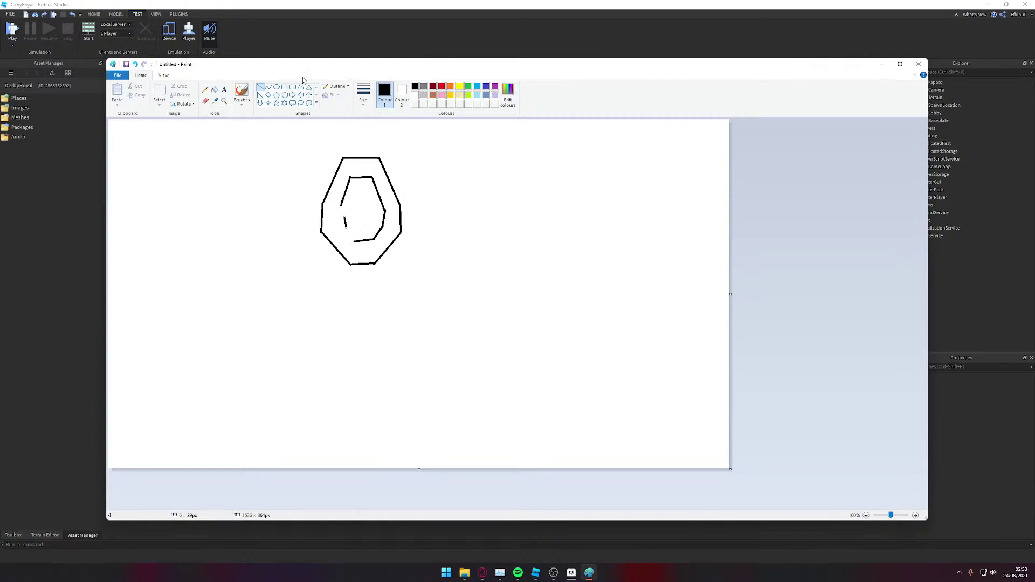
# Step: Fill the gem with turquoise, refill it with green, and close Paint without saving the drawing
pyautogui.click(215, 89)
pyautogui.click(478, 87)
pyautogui.click(398, 215)
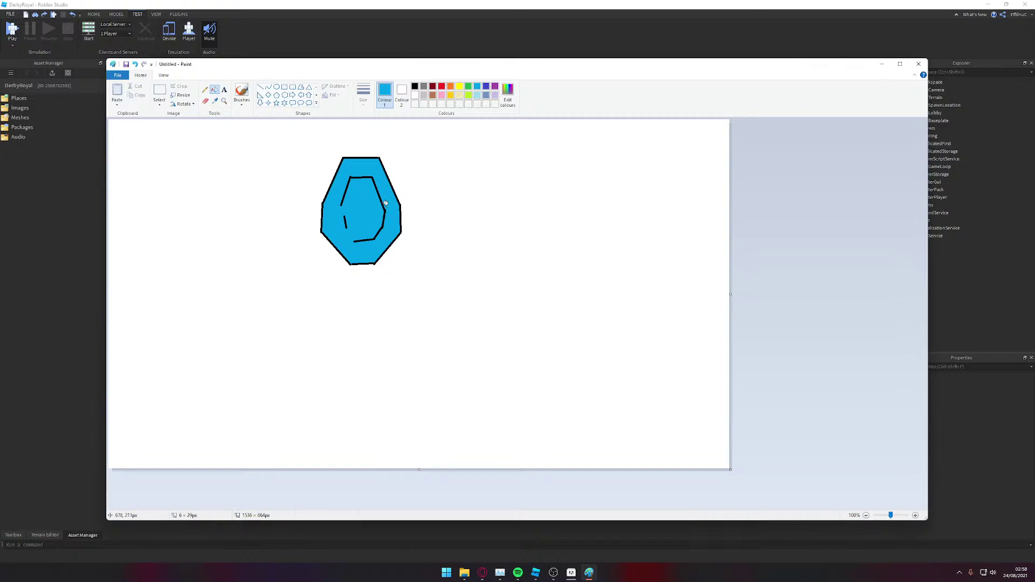
pyautogui.click(468, 86)
pyautogui.click(363, 196)
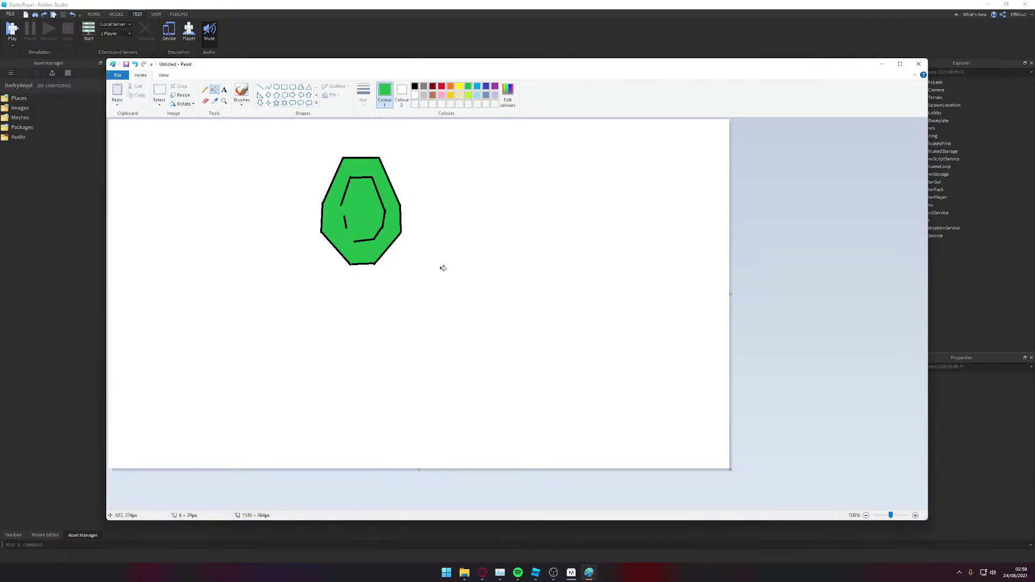
pyautogui.click(918, 64)
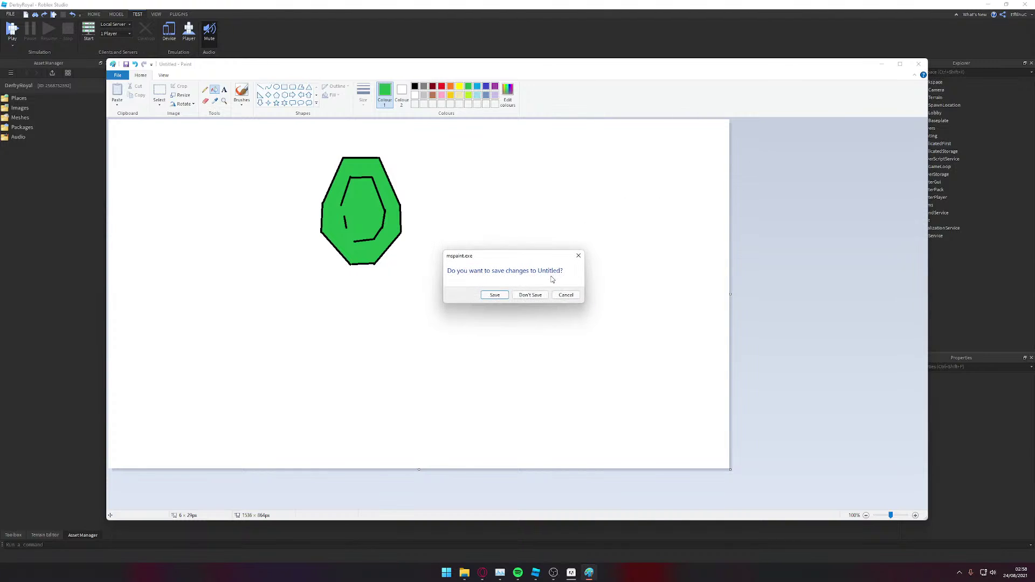
pyautogui.click(530, 294)
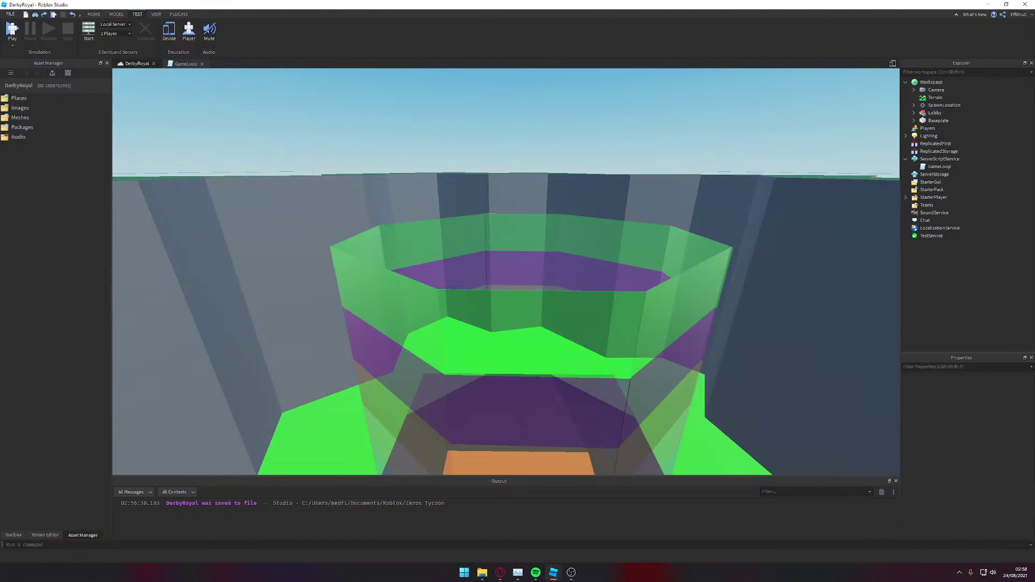
# Step: Launch Adobe Photoshop 2021 and open the new document settings
pyautogui.press('super')
pyautogui.write('pho')
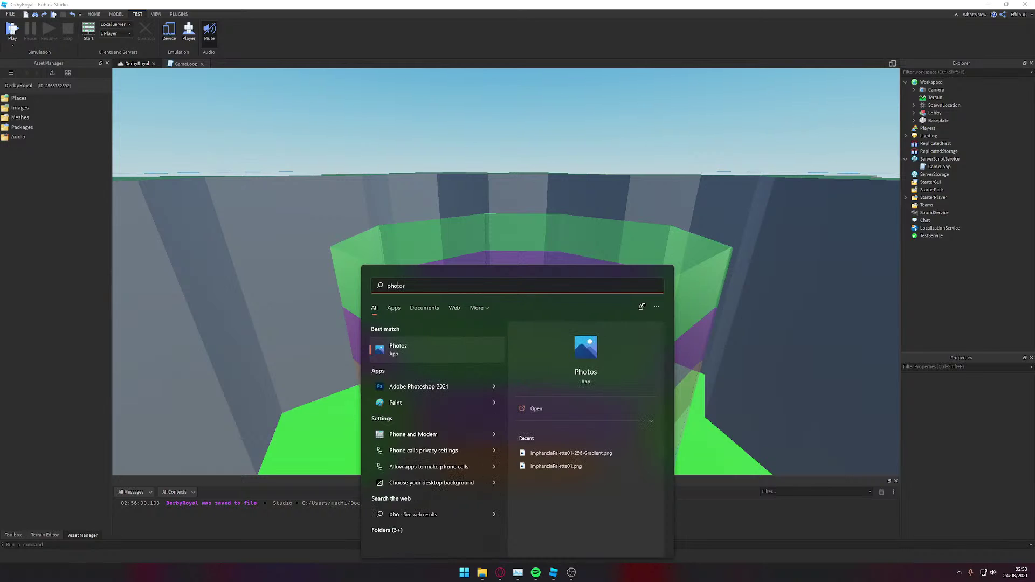
pyautogui.press('Return')
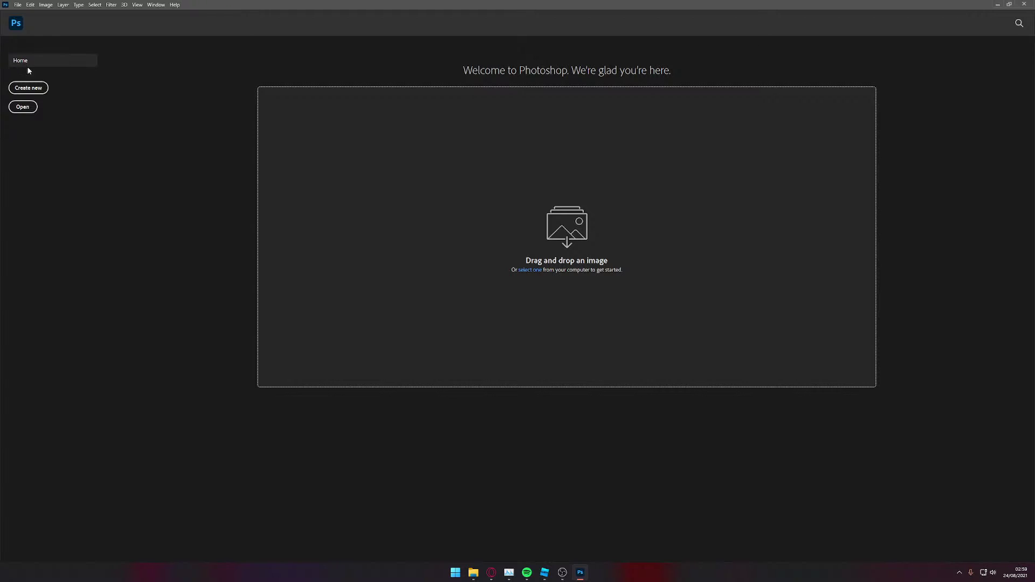
pyautogui.click(29, 88)
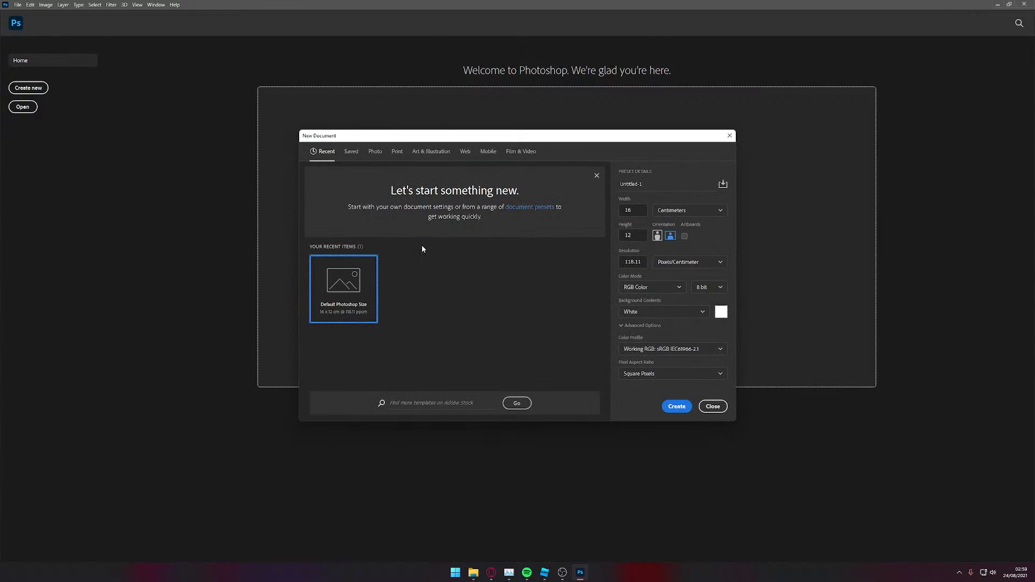
# Step: Return to Roblox Studio, add a ScreenGui to StarterGui and rename it StatsGui
pyautogui.click(544, 572)
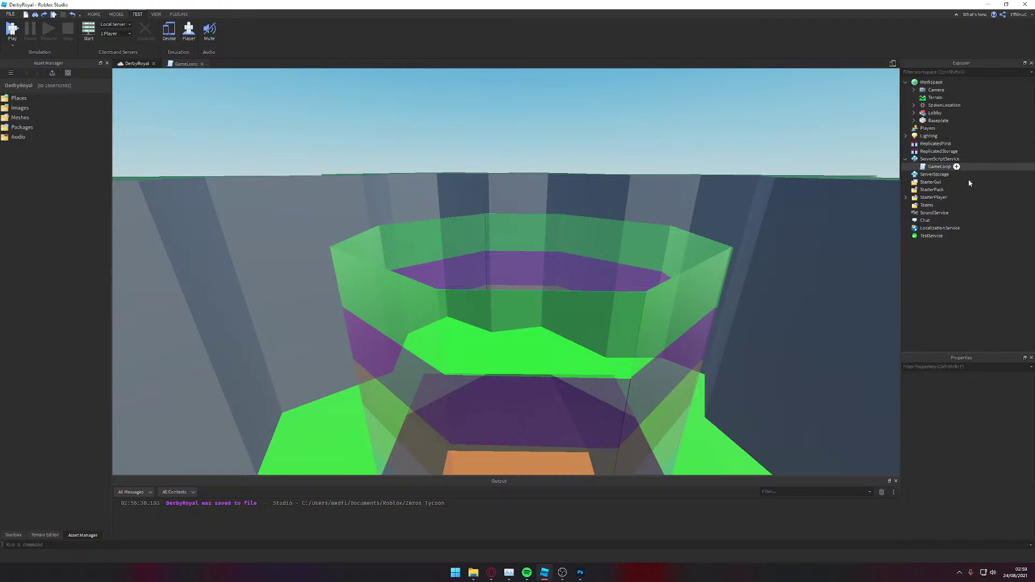
pyautogui.click(945, 182)
pyautogui.click(927, 219)
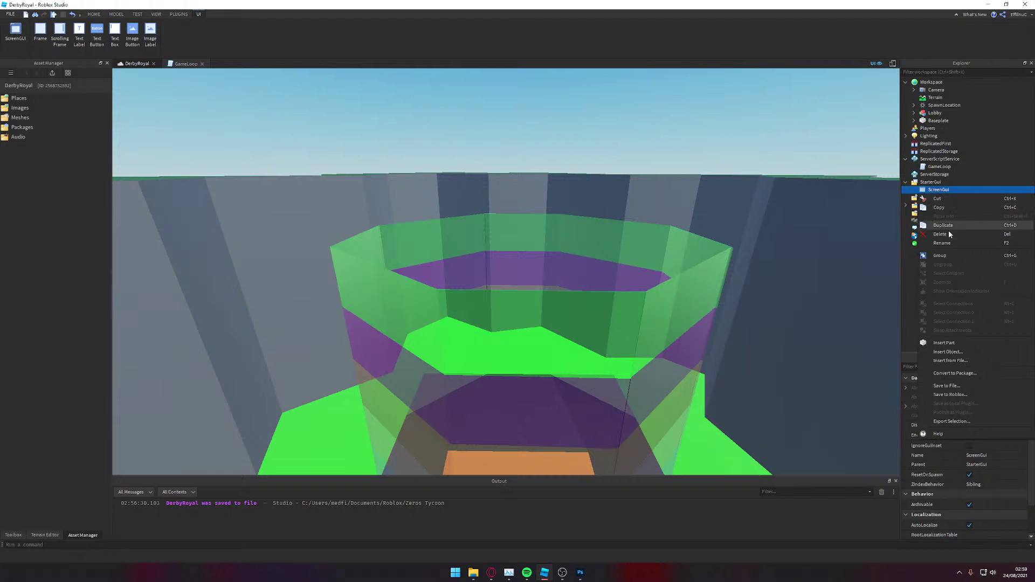
pyautogui.press('F2')
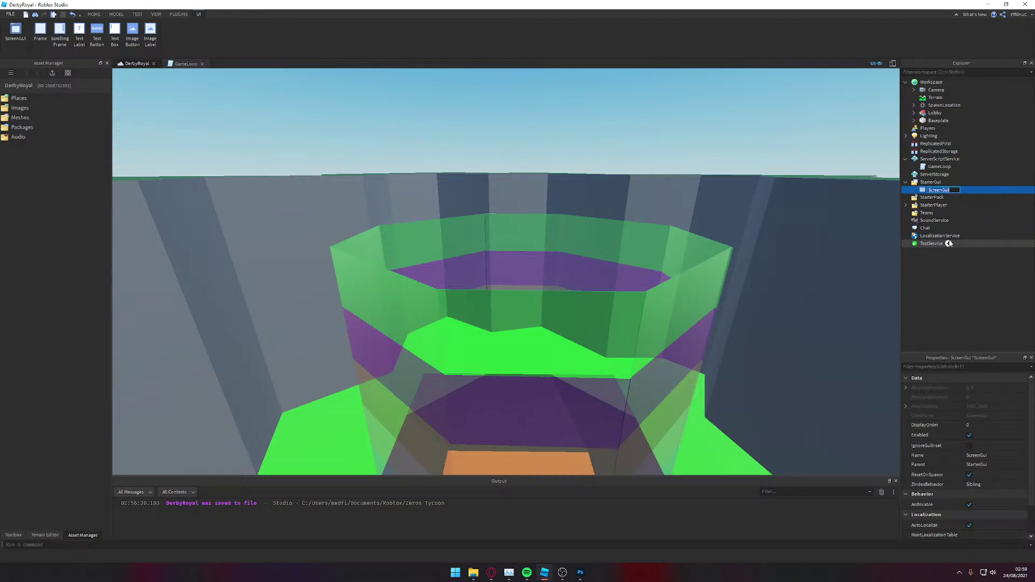
pyautogui.press('BackSpace')
pyautogui.write('StatsGui')
pyautogui.press('Return')
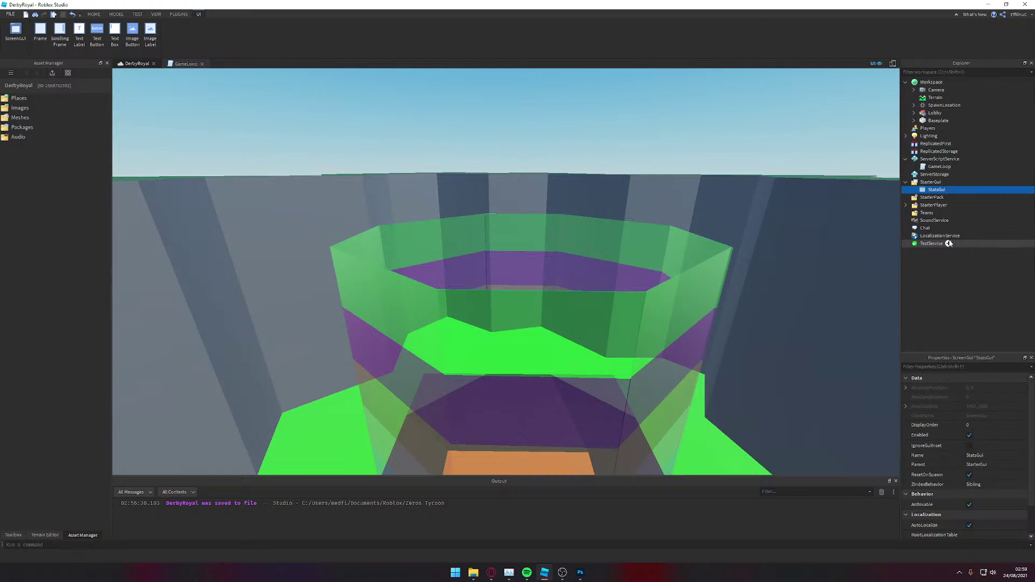
# Step: Insert an ImageLabel into StatsGui and place it at about 79 x 75 in the upper-right corner of the game view
pyautogui.click(949, 190)
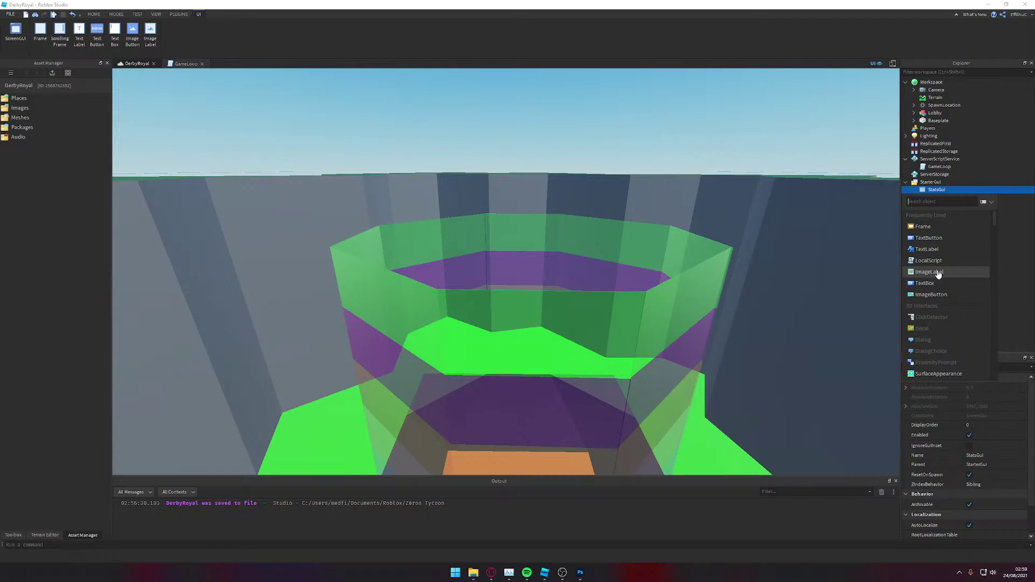
pyautogui.click(938, 272)
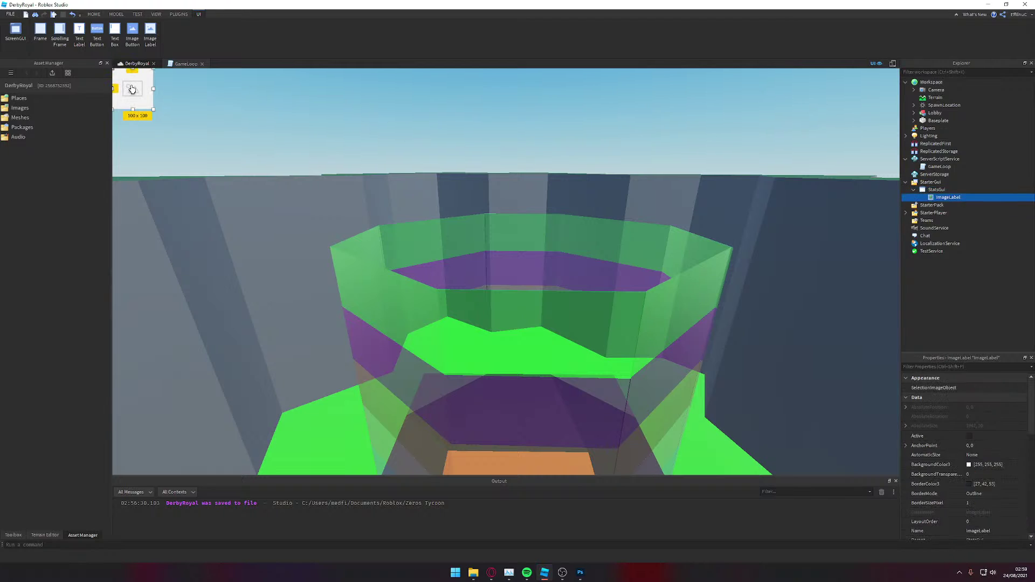
pyautogui.moveTo(132, 89); pyautogui.dragTo(867, 98)
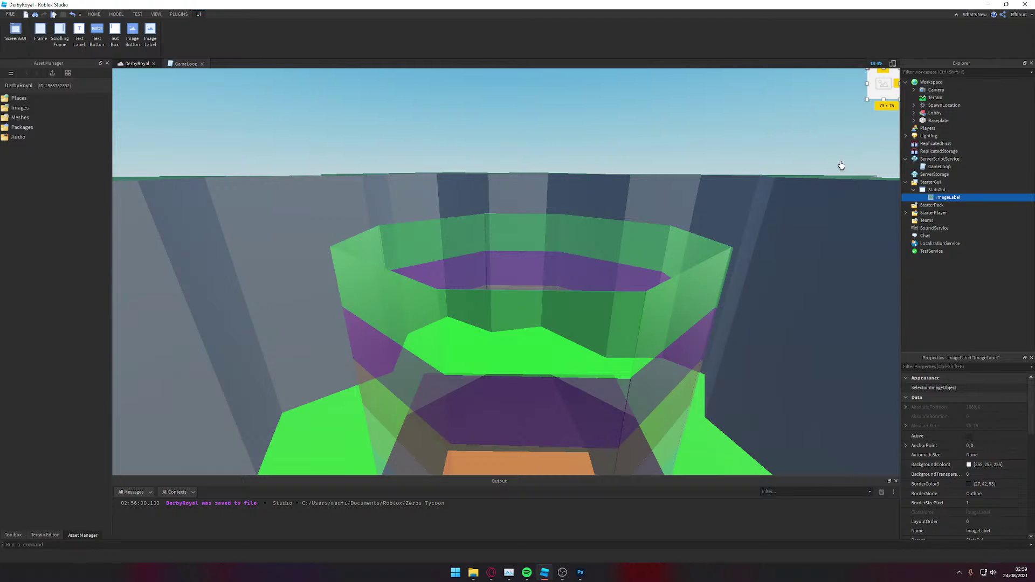
# Step: Playtest the place, compare the ImageLabel's position with the Bits leaderboard, hide the leaderboard and stop the playtest
pyautogui.scroll(3, 782, 140)
pyautogui.scroll(-1, 723, 115)
pyautogui.click(133, 14)
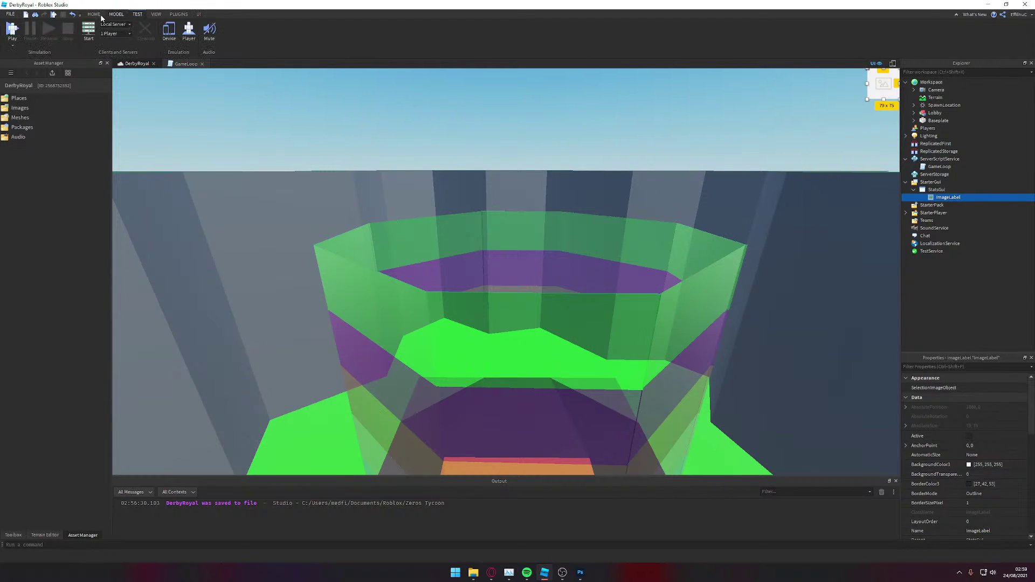
pyautogui.click(12, 30)
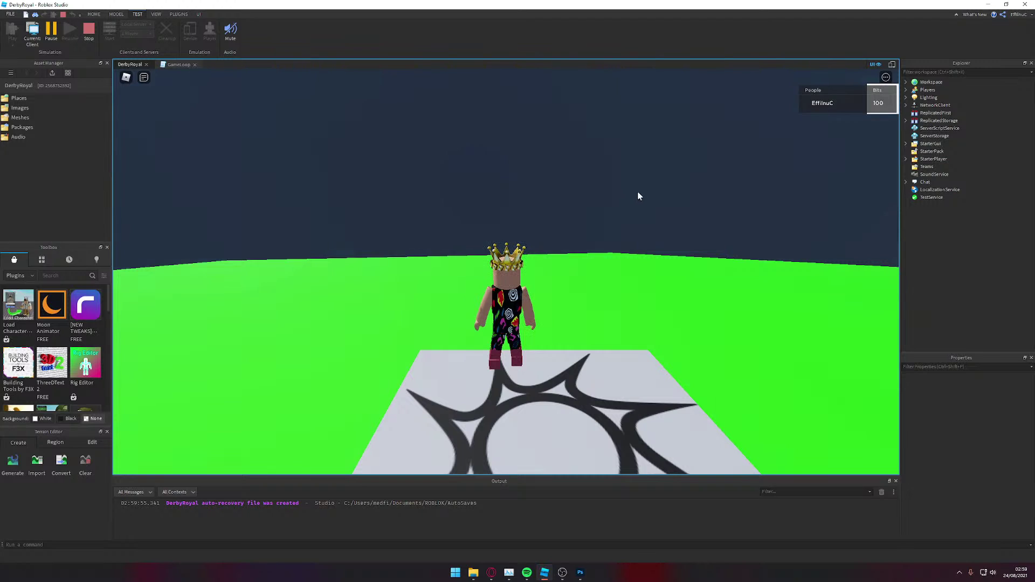
pyautogui.press('d')
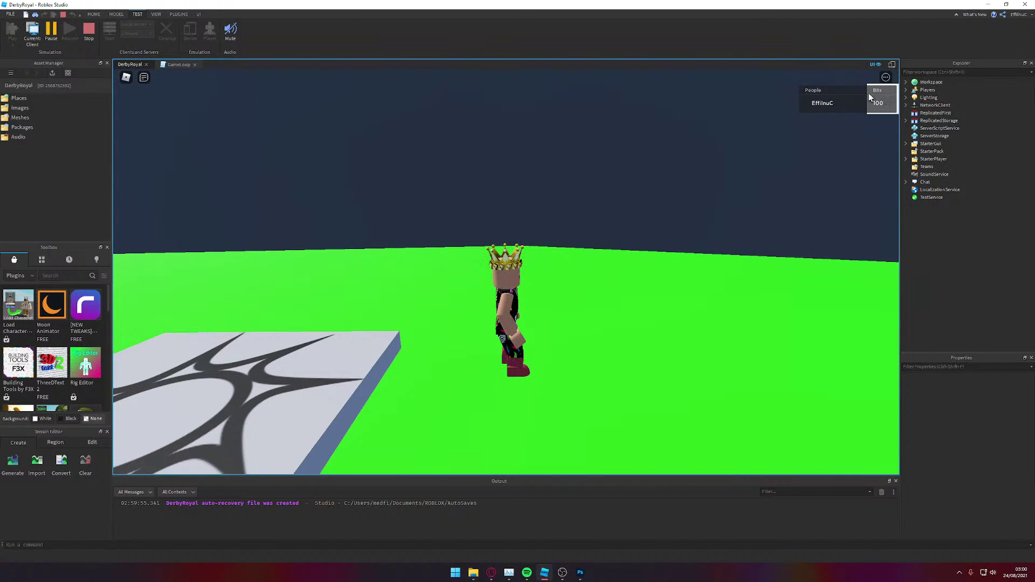
pyautogui.press('Tab')
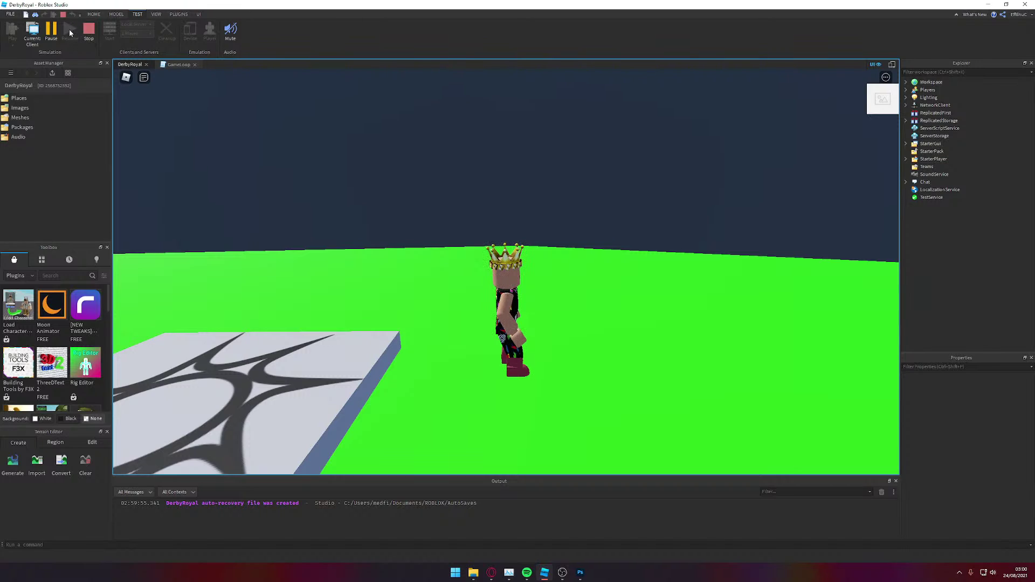
pyautogui.click(94, 35)
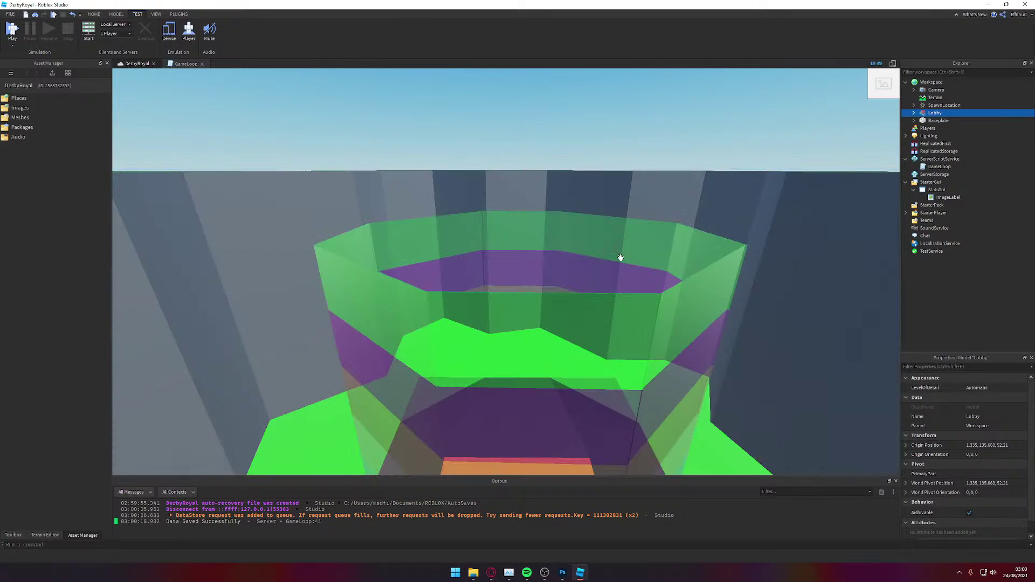
# Step: Move the ImageLabel slightly inward from the upper-right corner of the game view
pyautogui.click(876, 89)
pyautogui.click(946, 197)
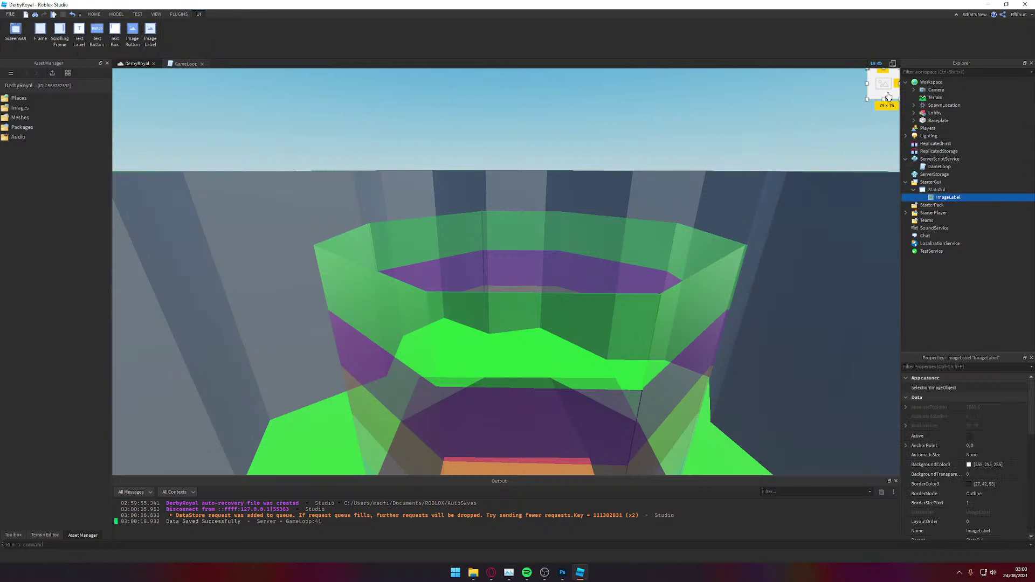
pyautogui.moveTo(873, 95); pyautogui.dragTo(872, 96)
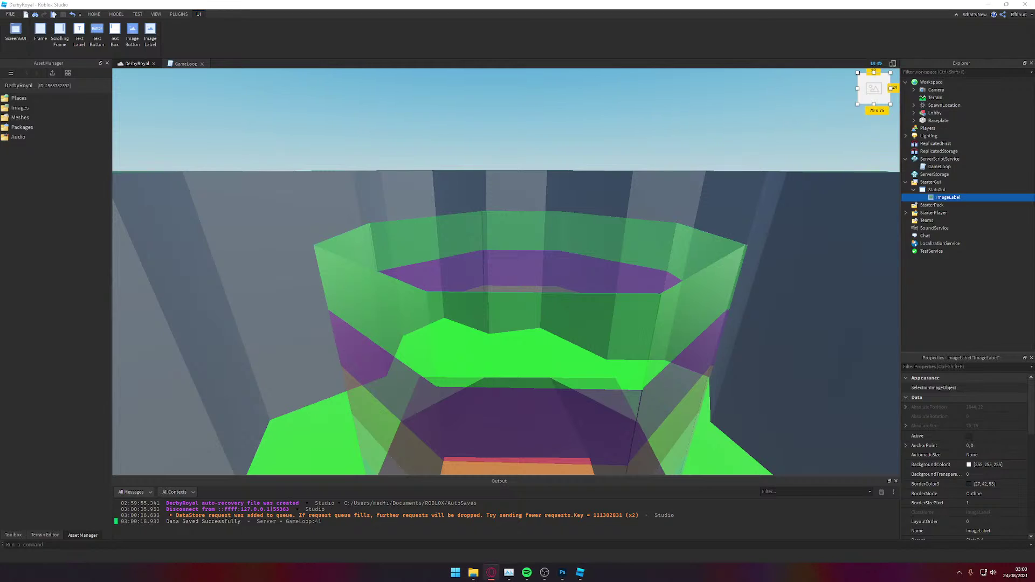
# Step: Switch to Photoshop and enter a width of 79 and a height of 75 for the new document
pyautogui.hotkey('alt', 'Tab')
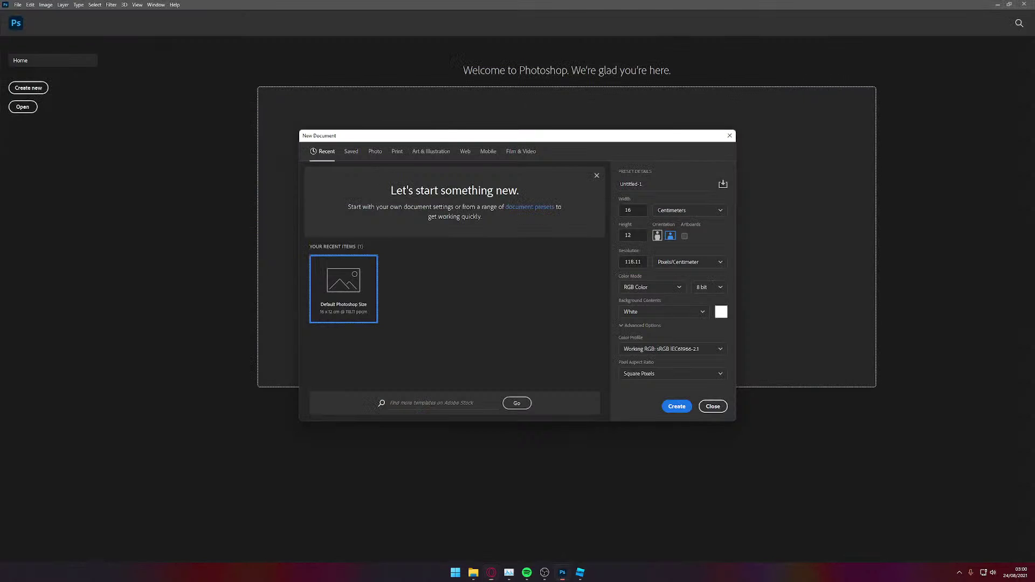
pyautogui.click(637, 212)
pyautogui.press('BackSpace')
pyautogui.press('BackSpace')
pyautogui.write('79')
pyautogui.press('Tab')
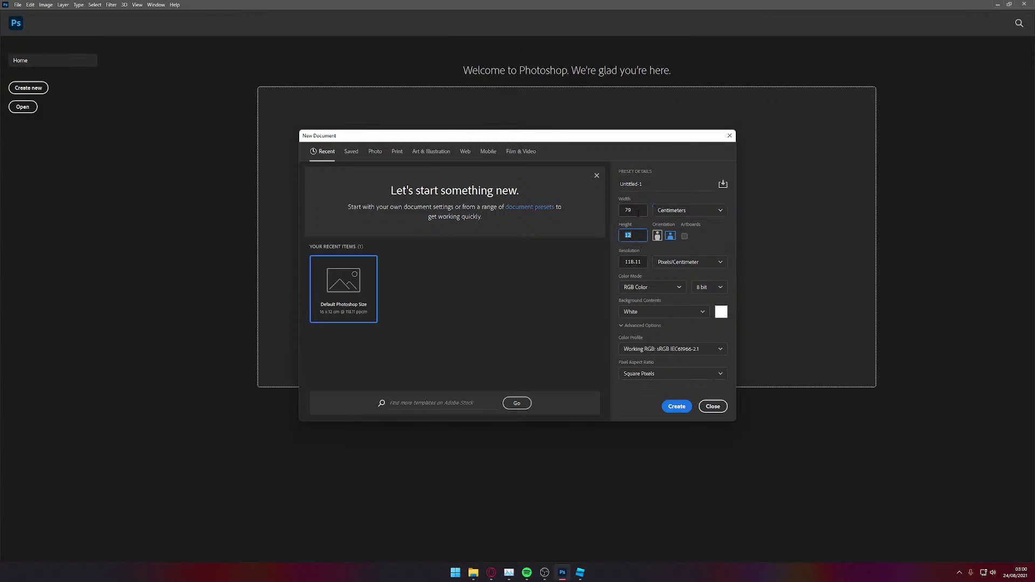
pyautogui.press('BackSpace')
pyautogui.click(702, 263)
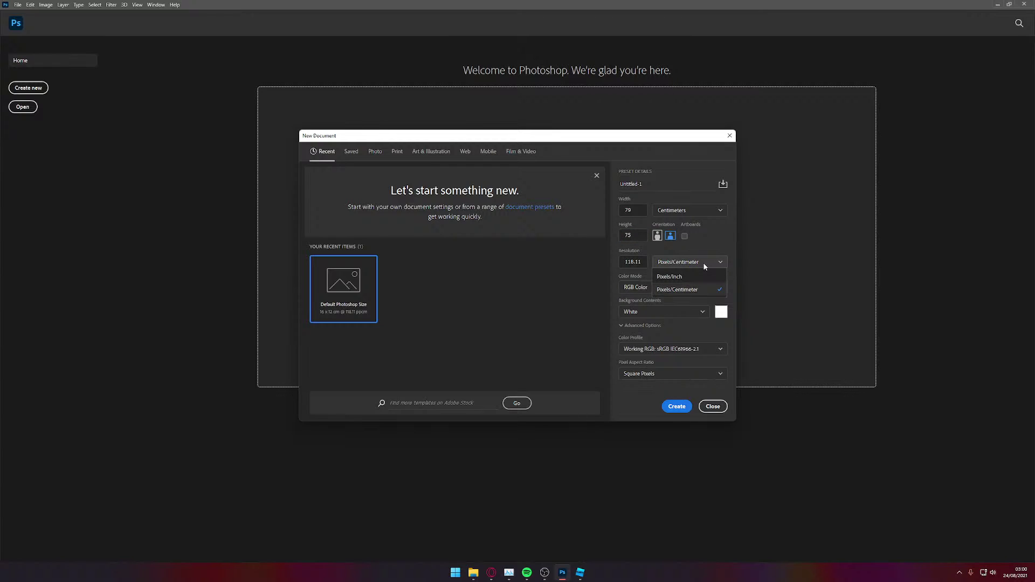
pyautogui.click(703, 267)
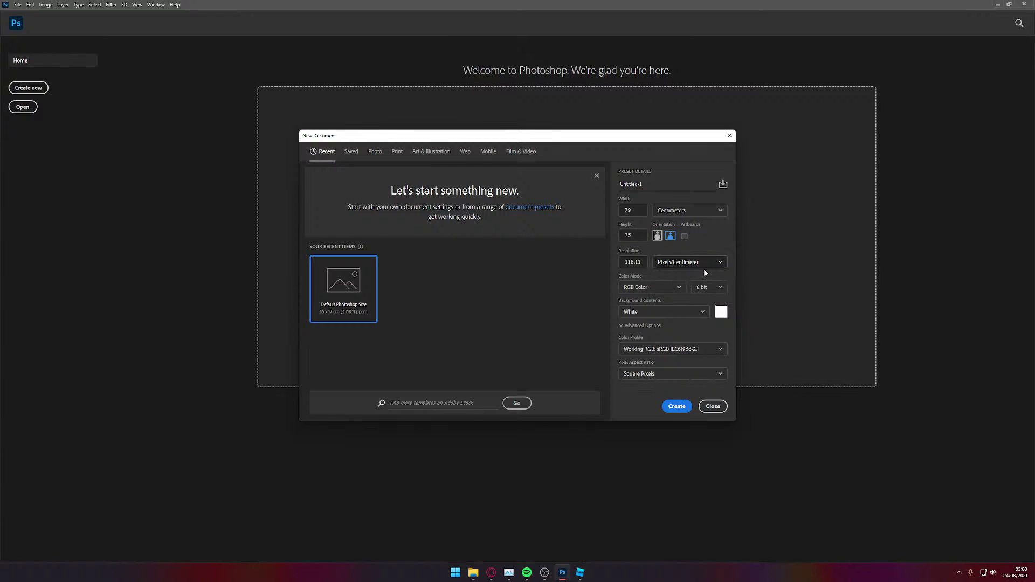
pyautogui.click(666, 263)
# Step: Change the new document's units to pixels and set its size to 79 by 75
pyautogui.click(685, 211)
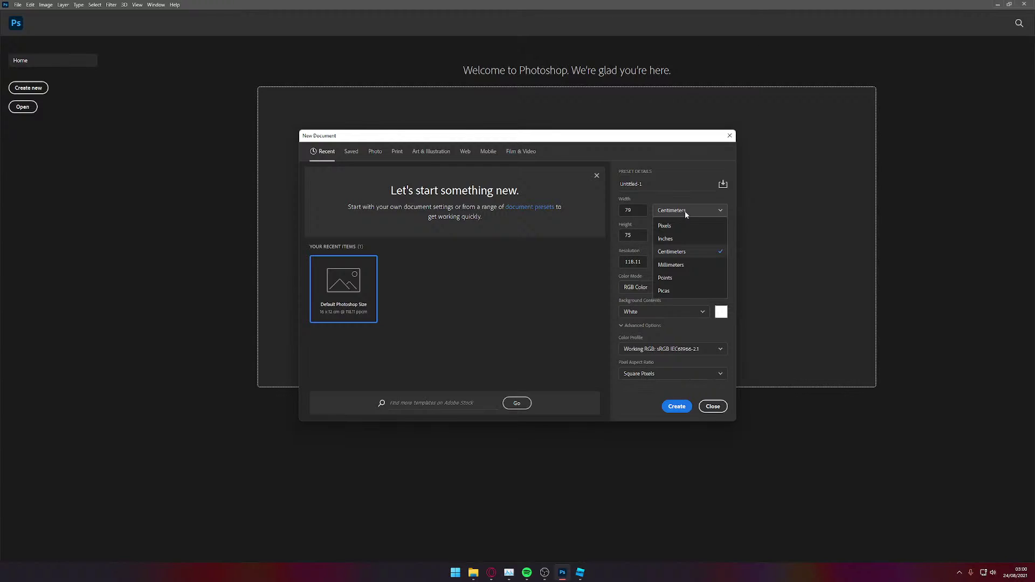
pyautogui.click(674, 226)
pyautogui.click(667, 213)
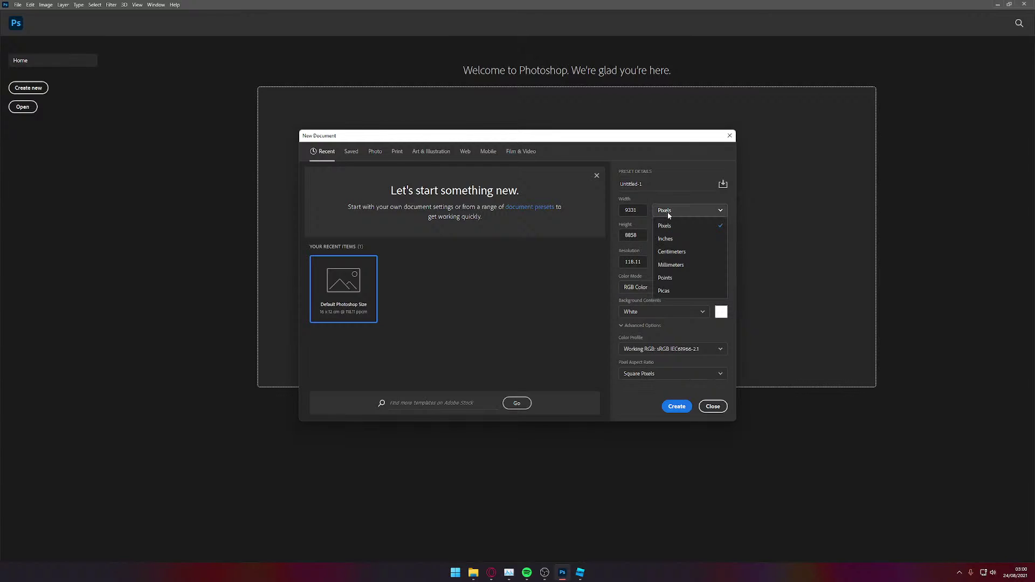
pyautogui.click(669, 212)
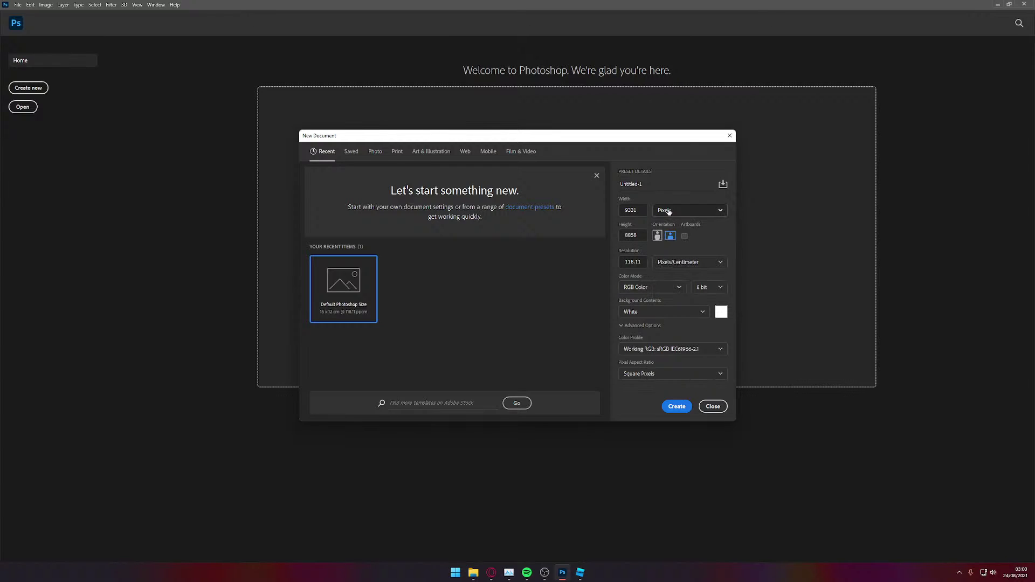
pyautogui.click(631, 210)
pyautogui.press('BackSpace')
pyautogui.write('79')
pyautogui.press('Tab')
pyautogui.write('7')
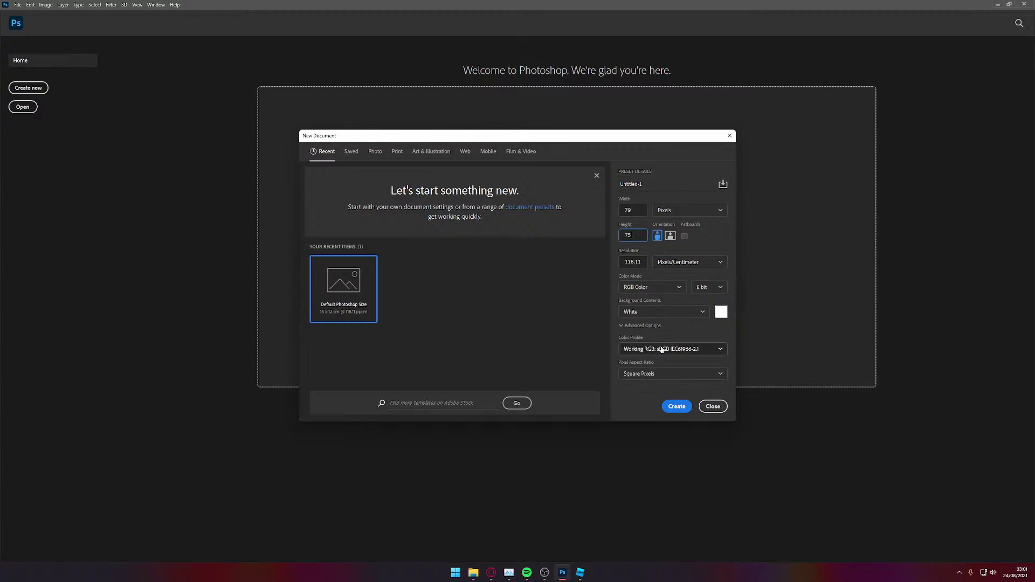
# Step: Set the background contents to Transparent and create the document
pyautogui.click(688, 316)
pyautogui.click(688, 315)
pyautogui.click(647, 366)
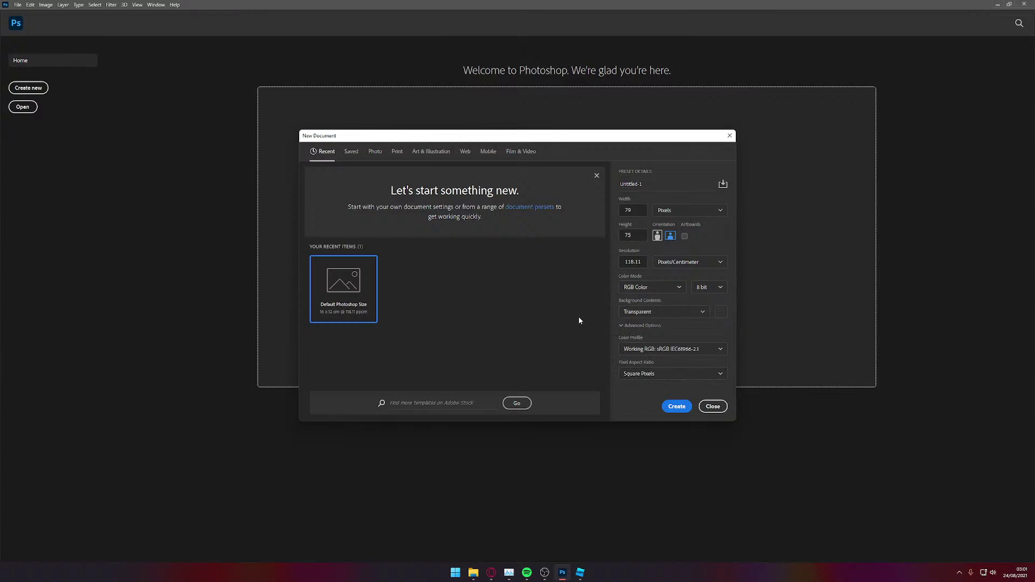
pyautogui.click(682, 410)
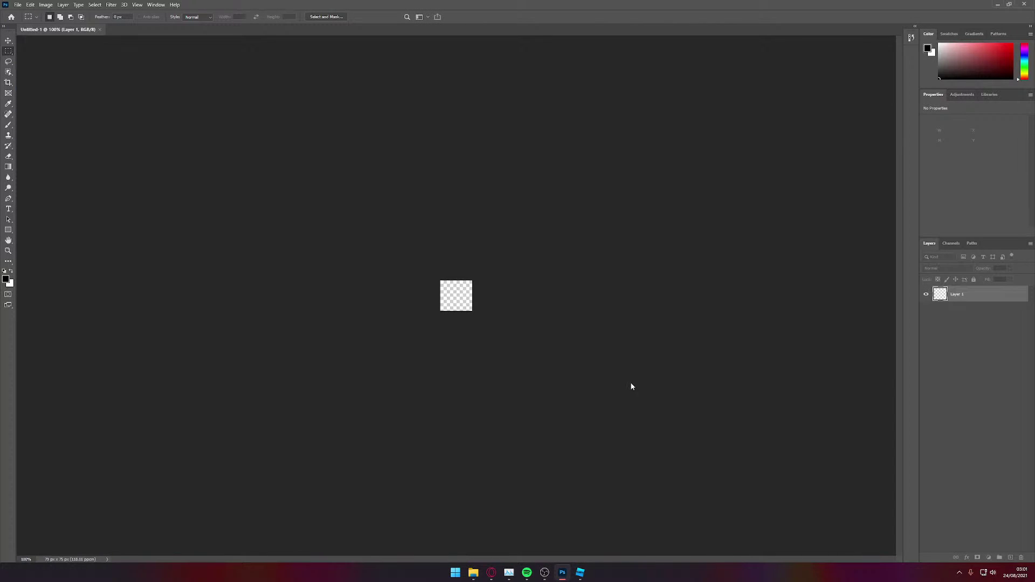
pyautogui.keyDown('alt'); pyautogui.scroll(10, 559, 305); pyautogui.keyUp('alt')
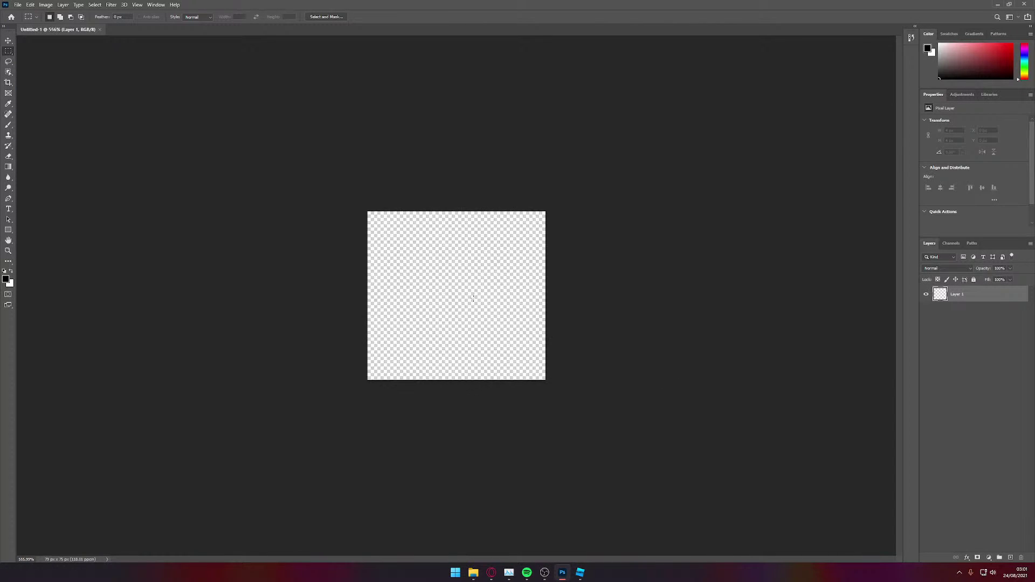
pyautogui.keyDown('alt'); pyautogui.scroll(3, 519, 238); pyautogui.keyUp('alt')
pyautogui.keyDown('alt'); pyautogui.scroll(-1, 485, 233); pyautogui.keyUp('alt')
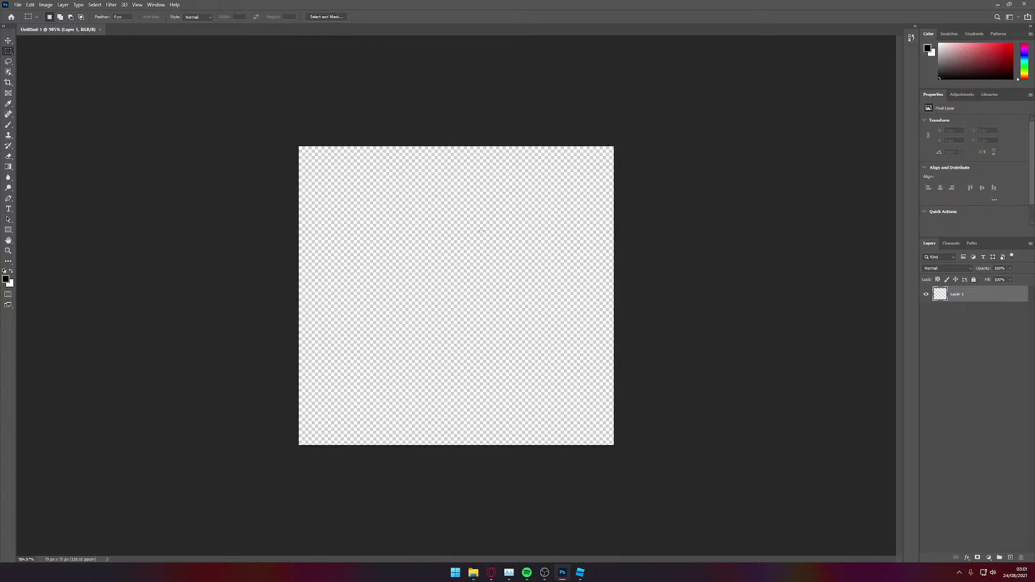
pyautogui.keyDown('alt'); pyautogui.scroll(2, 481, 230); pyautogui.keyUp('alt')
pyautogui.keyDown('alt'); pyautogui.scroll(1, 480, 231); pyautogui.keyUp('alt')
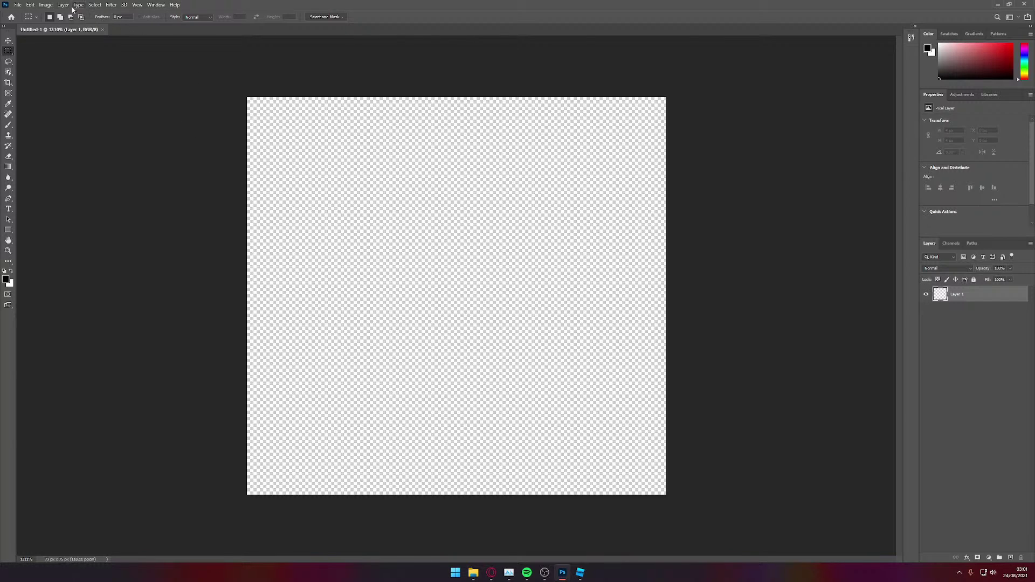
pyautogui.click(46, 5)
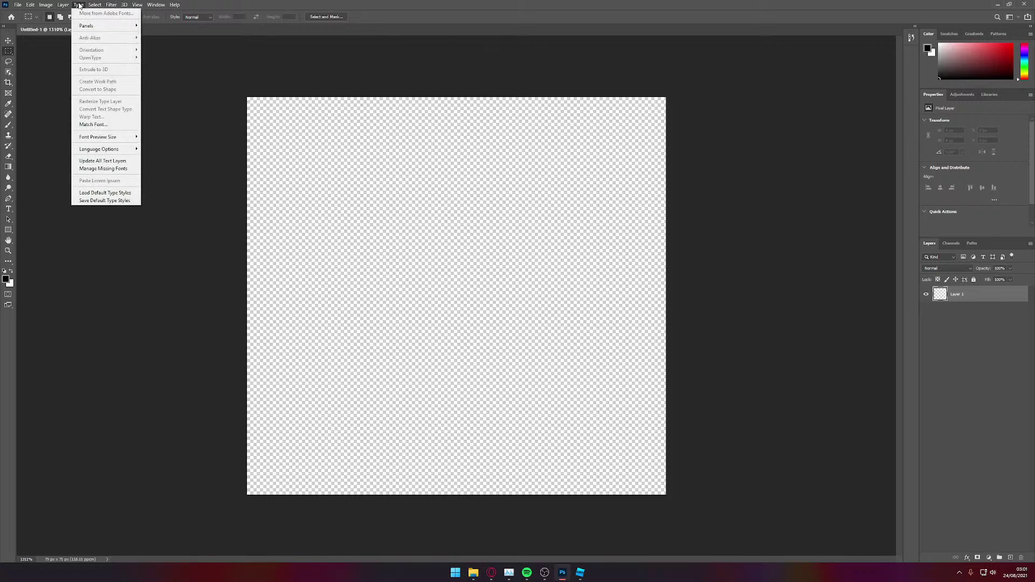
pyautogui.moveTo(91, 5)
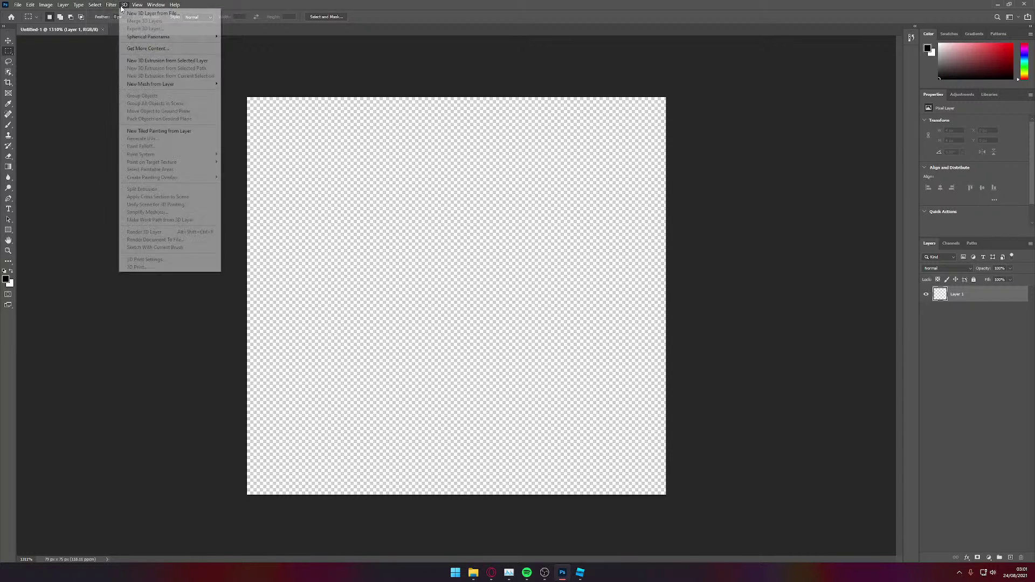
pyautogui.moveTo(175, 6)
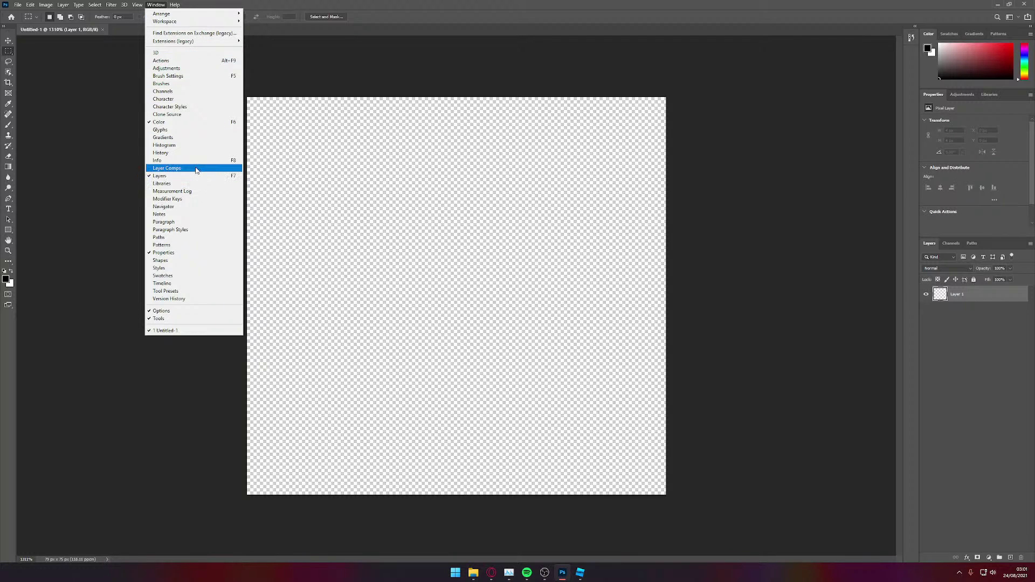
pyautogui.moveTo(132, 6)
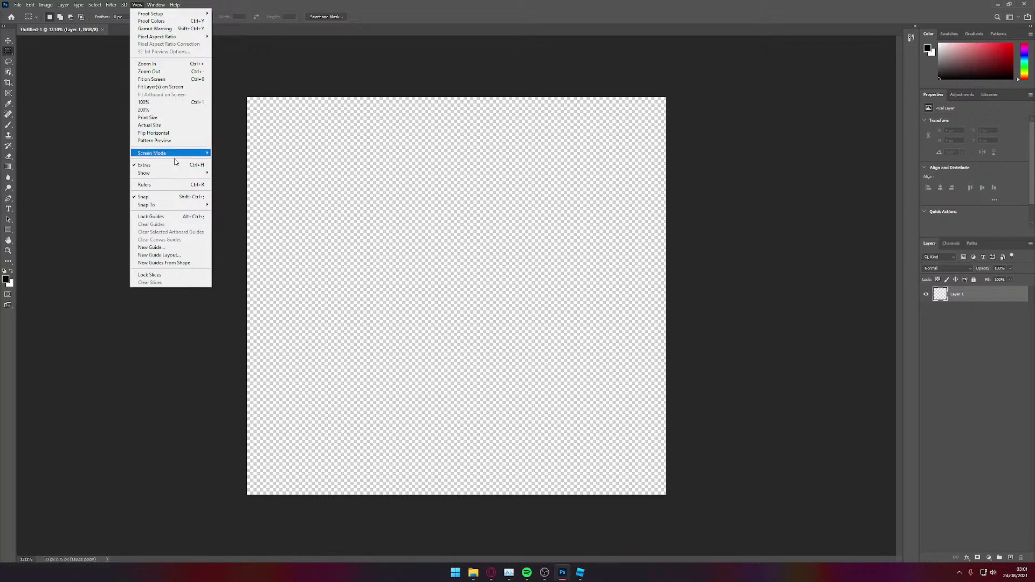
pyautogui.click(162, 256)
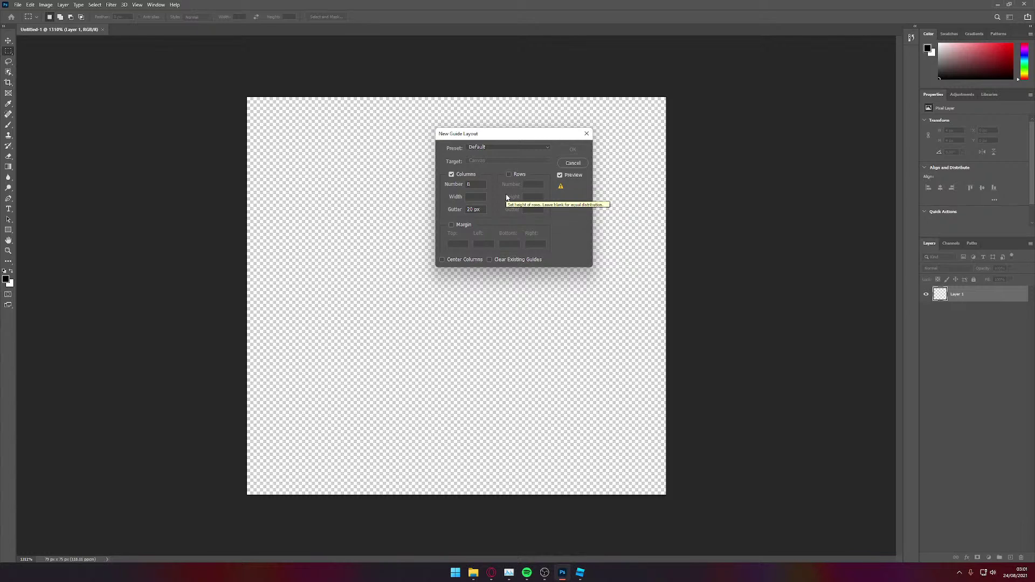
pyautogui.click(509, 174)
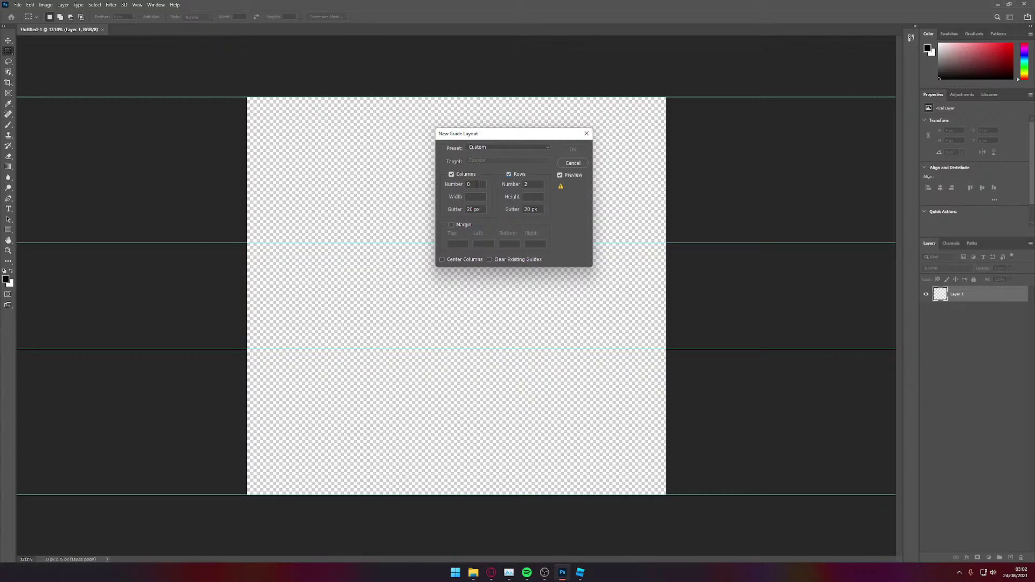
pyautogui.moveTo(467, 184); pyautogui.dragTo(474, 186)
pyautogui.write('12')
pyautogui.press('BackSpace')
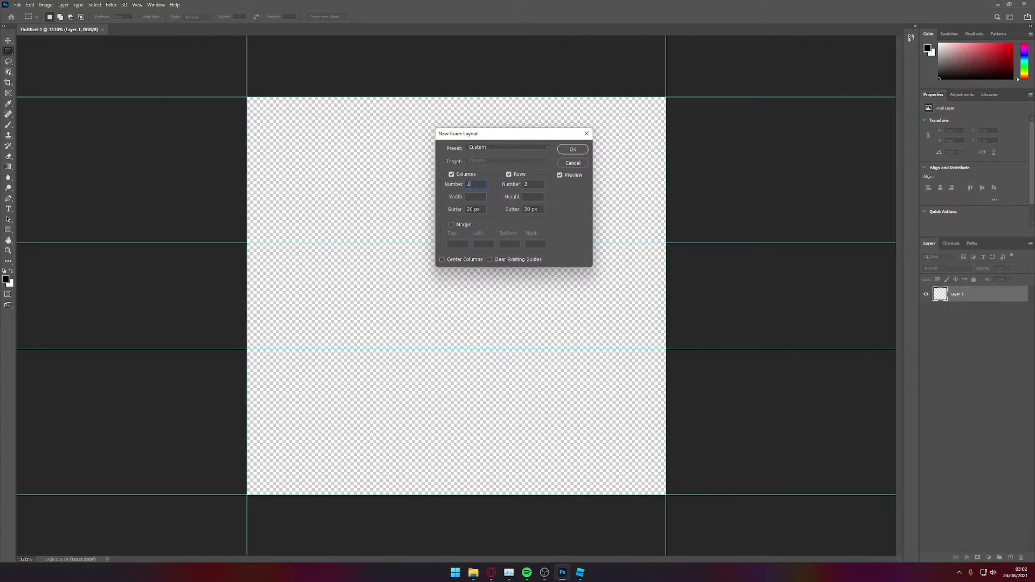
pyautogui.press('BackSpace')
pyautogui.write('2')
pyautogui.click(541, 186)
pyautogui.press('BackSpace')
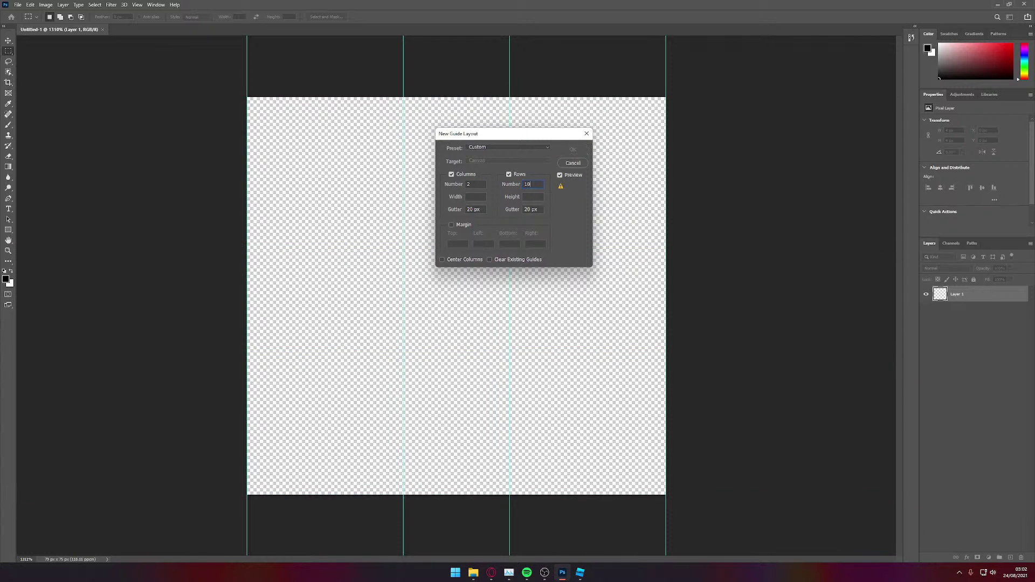
pyautogui.write('3')
pyautogui.press('BackSpace')
pyautogui.write('4')
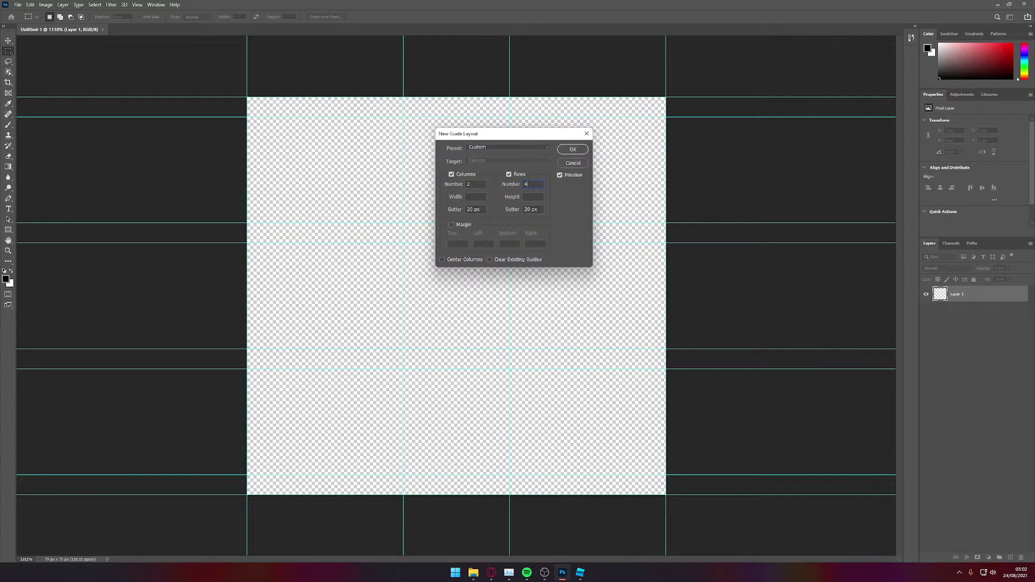
pyautogui.press('BackSpace')
pyautogui.write('1')
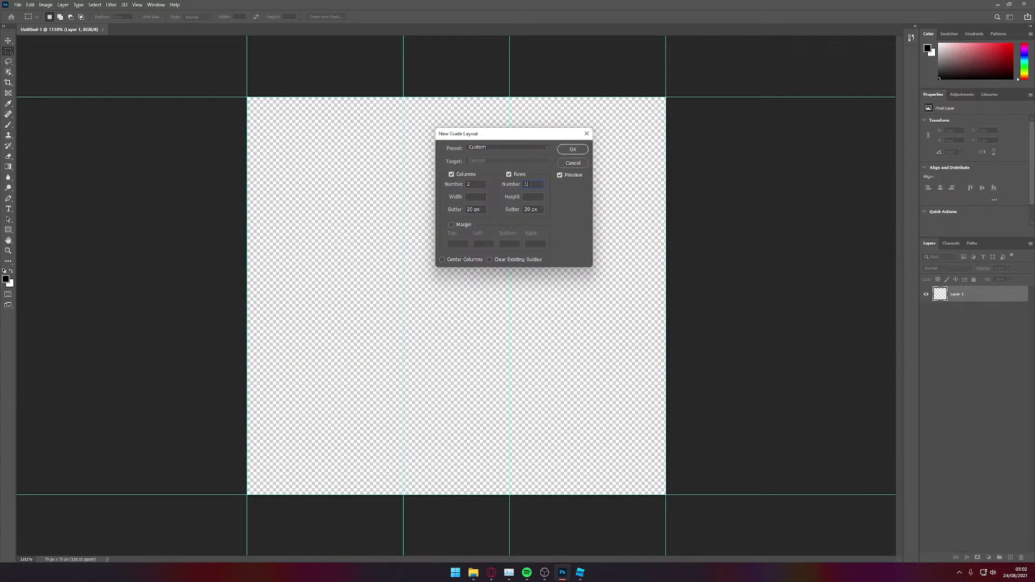
pyautogui.press('BackSpace')
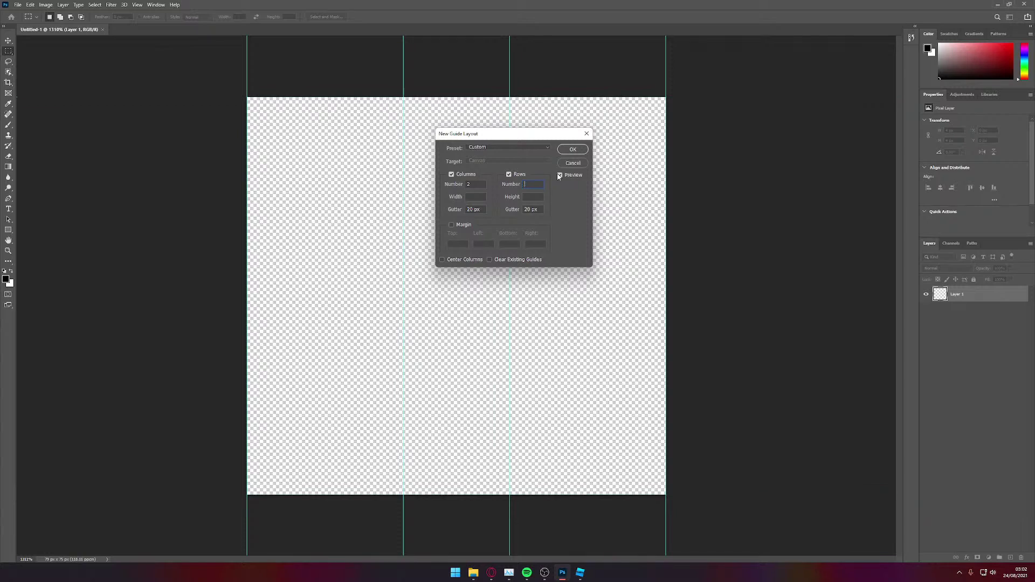
pyautogui.write('.1')
pyautogui.press('BackSpace')
pyautogui.write('.')
pyautogui.press('BackSpace')
pyautogui.write('.')
pyautogui.press('BackSpace')
pyautogui.write('4')
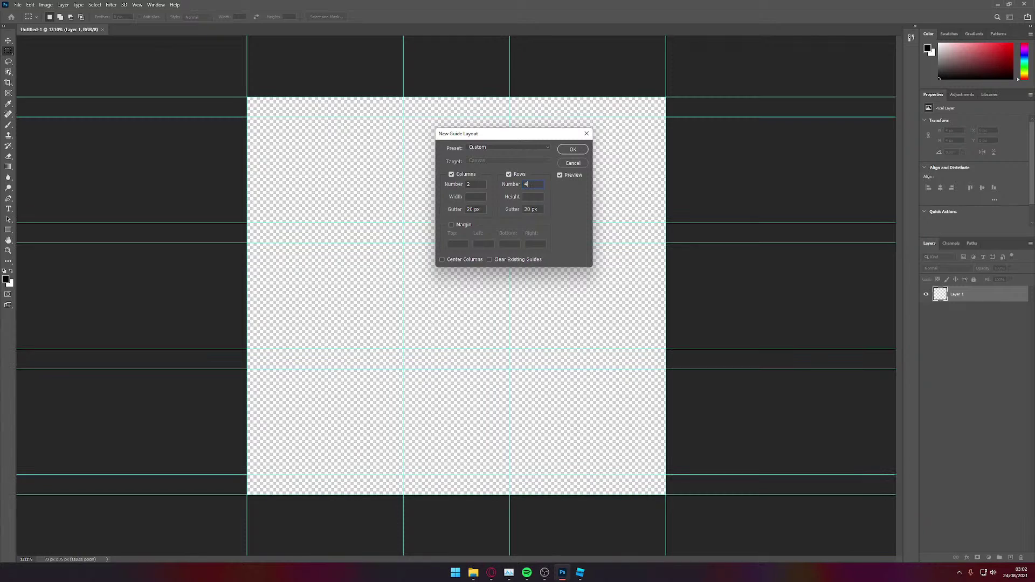
pyautogui.press('BackSpace')
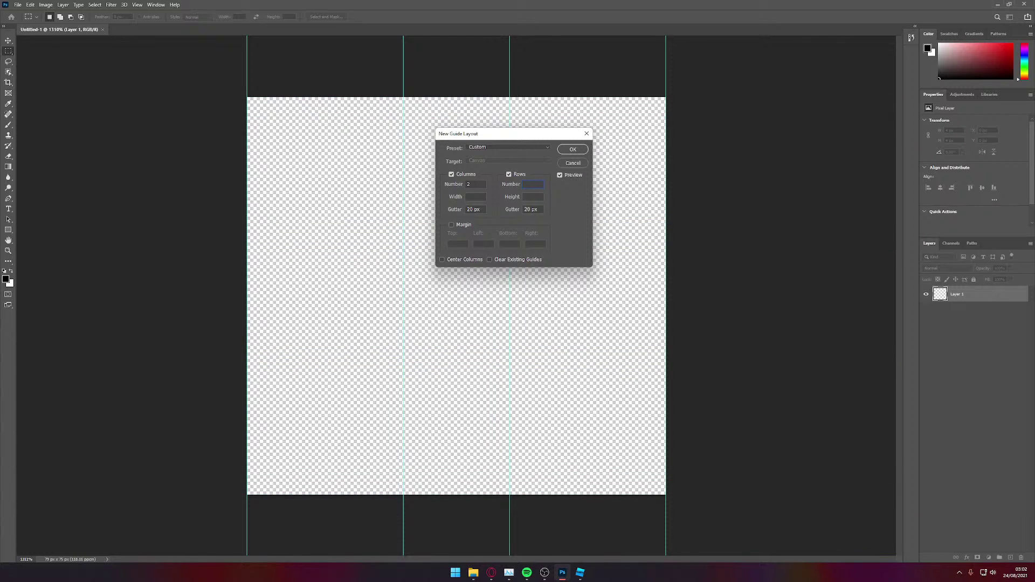
pyautogui.click(572, 163)
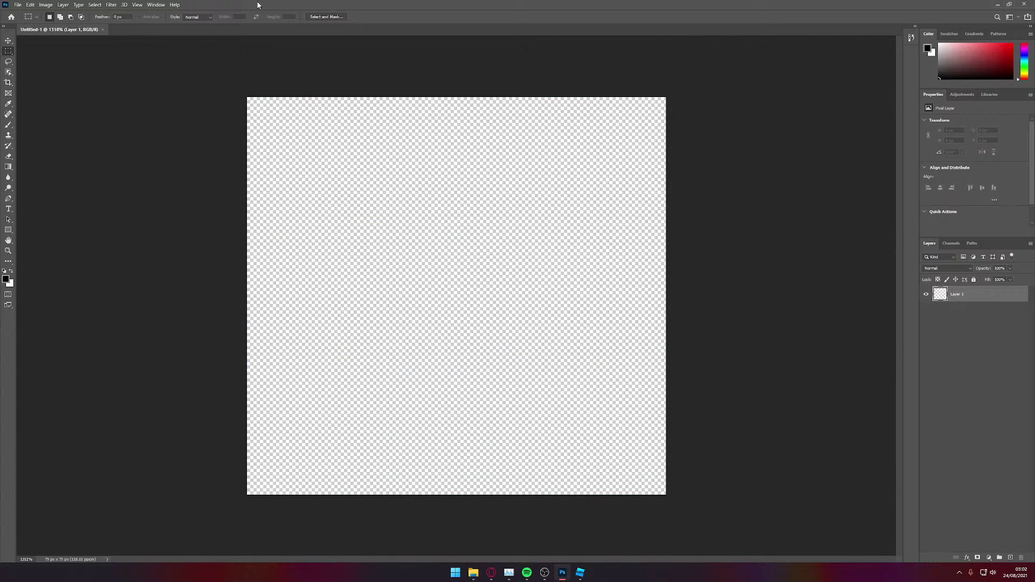
# Step: Set the grid preferences to a gridline every 1 pixel with 2 subdivisions
pyautogui.click(30, 4)
pyautogui.moveTo(46, 6)
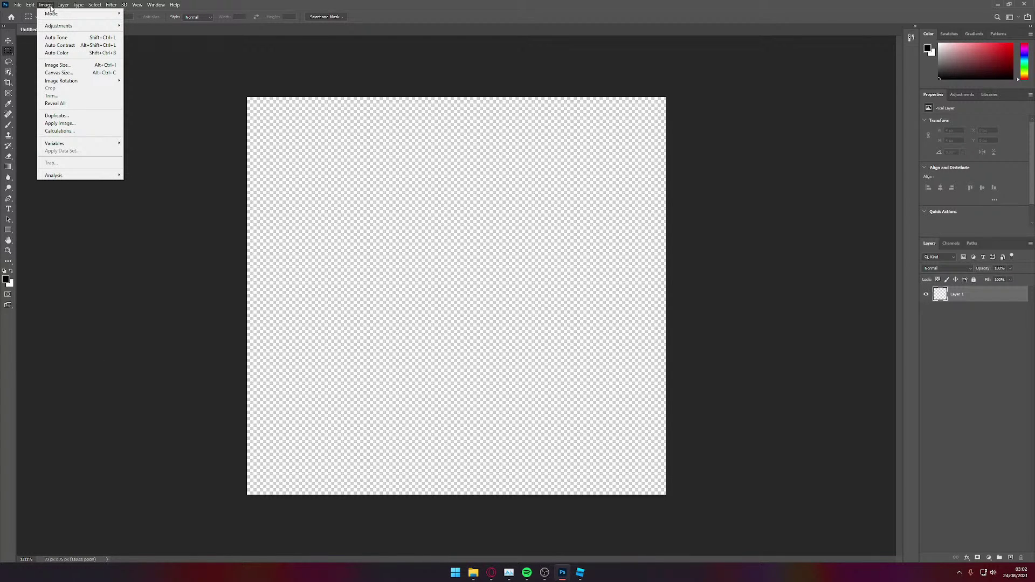
pyautogui.moveTo(78, 6)
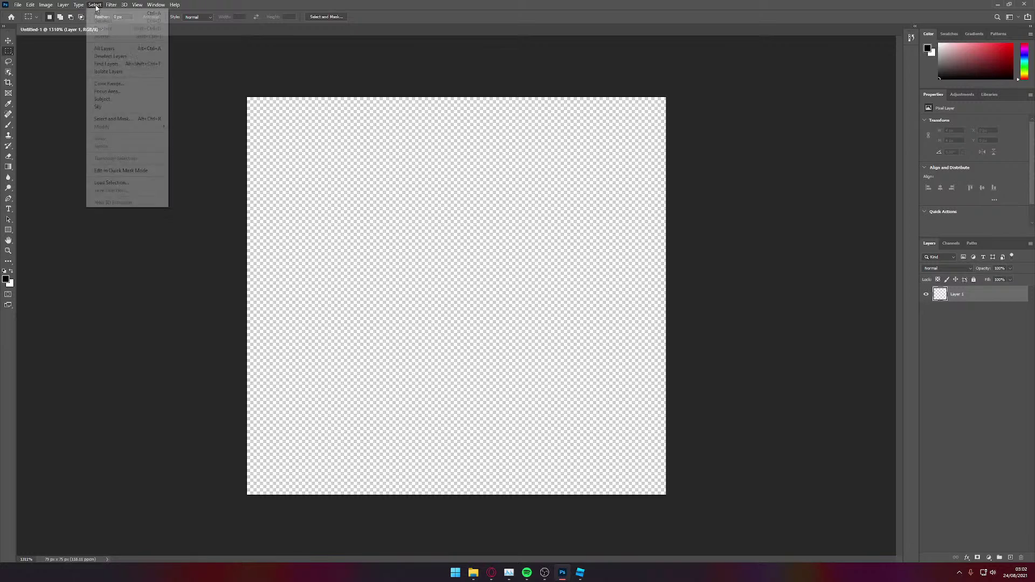
pyautogui.moveTo(133, 6)
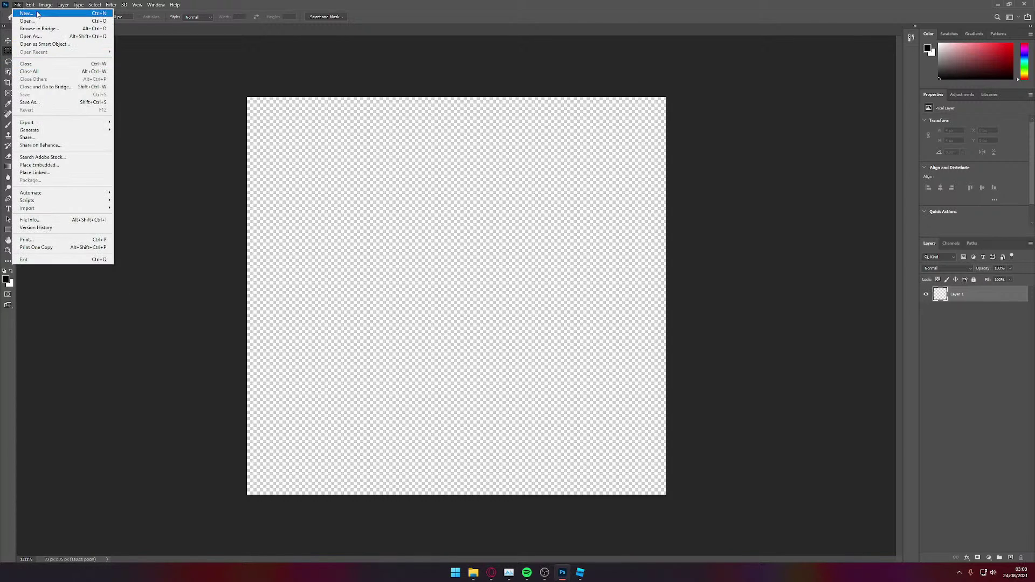
pyautogui.moveTo(44, 343)
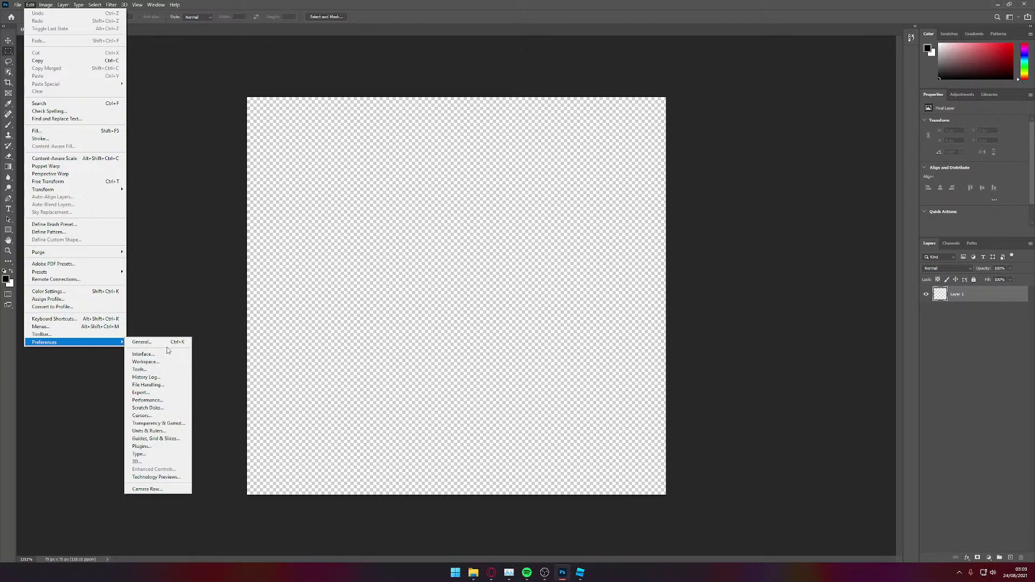
pyautogui.click(165, 442)
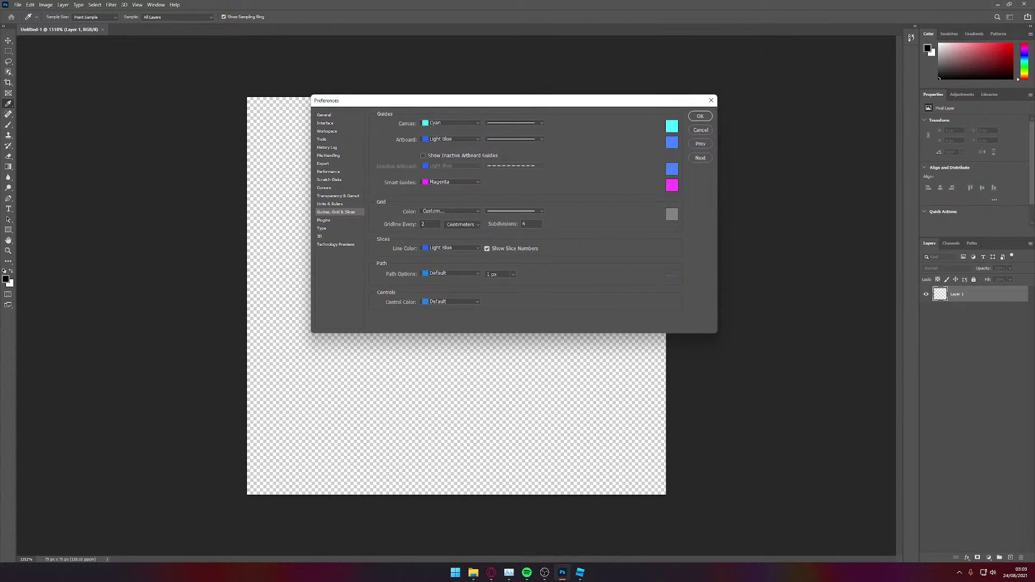
pyautogui.click(459, 224)
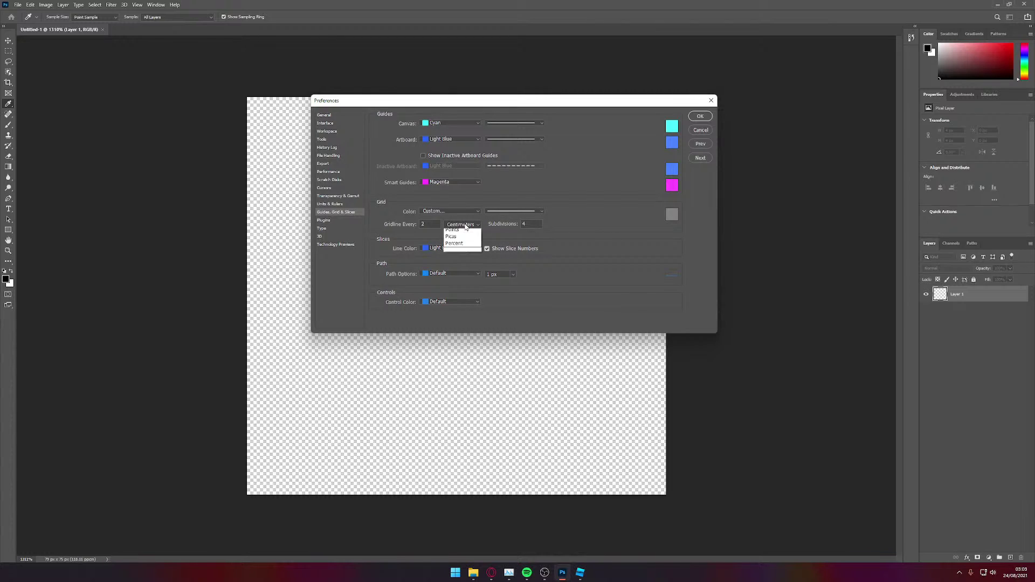
pyautogui.click(462, 233)
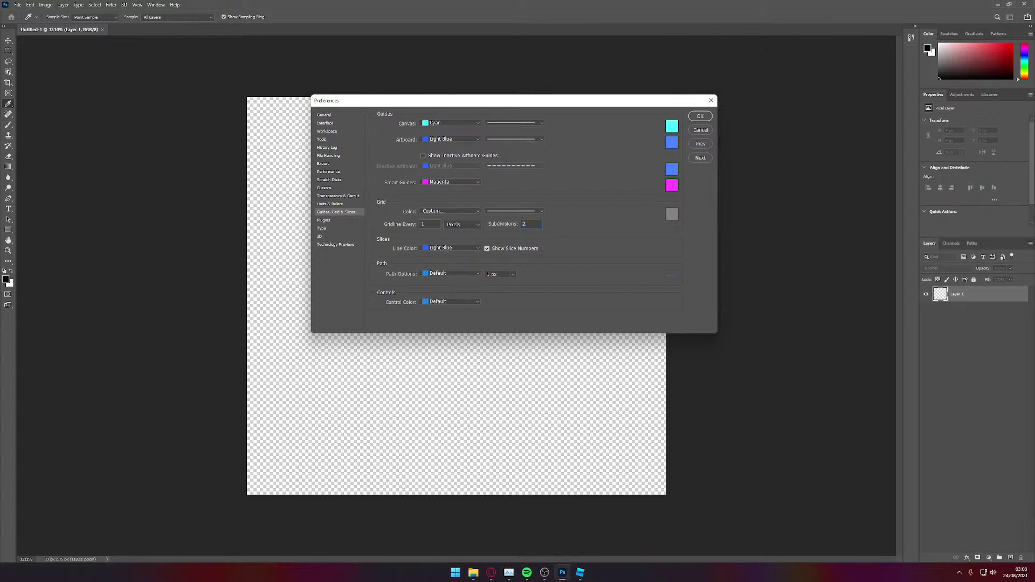
pyautogui.press('Return')
pyautogui.press('m')
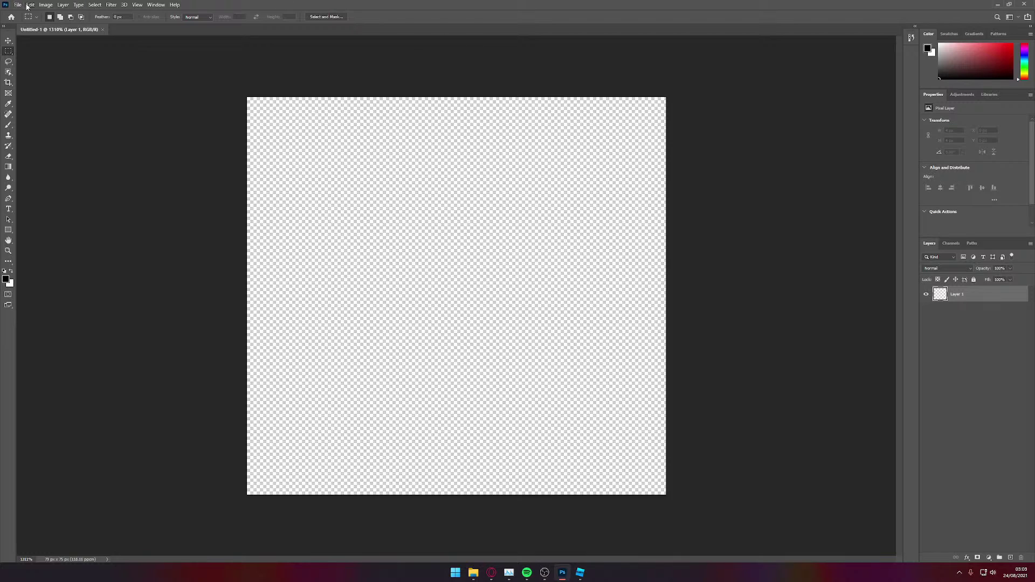
# Step: Show the grid over the blank canvas
pyautogui.click(138, 5)
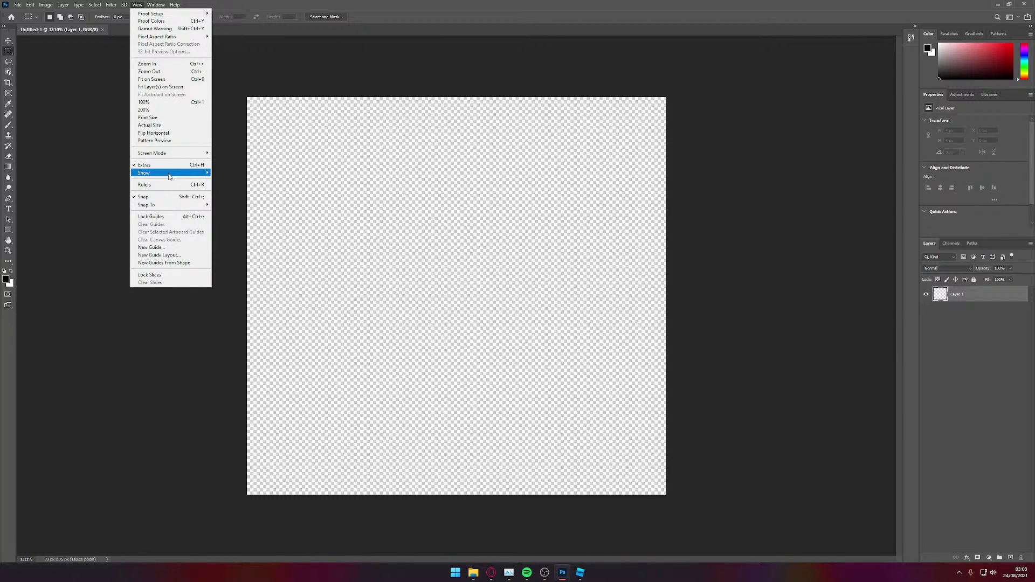
pyautogui.moveTo(171, 172)
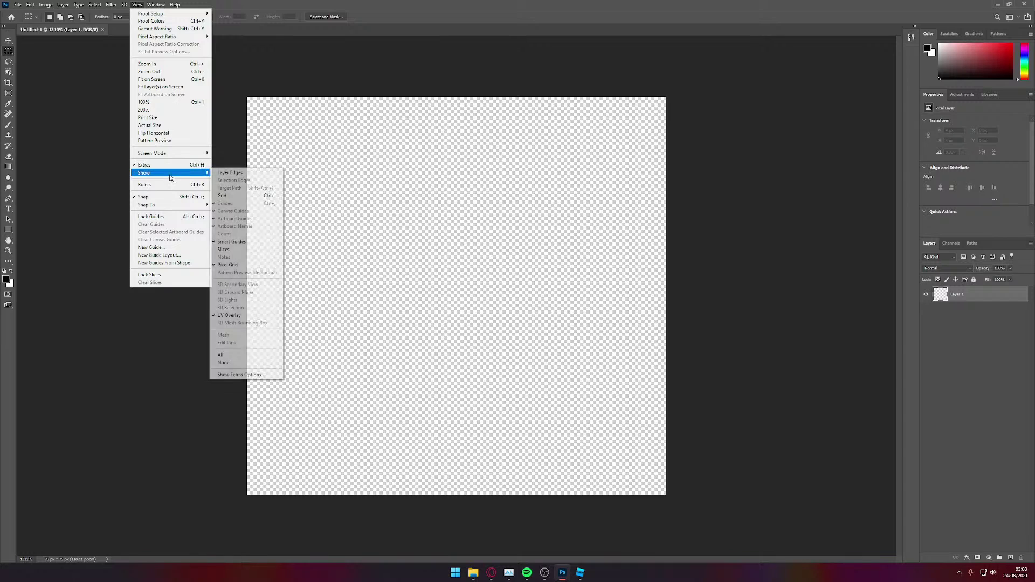
pyautogui.click(231, 196)
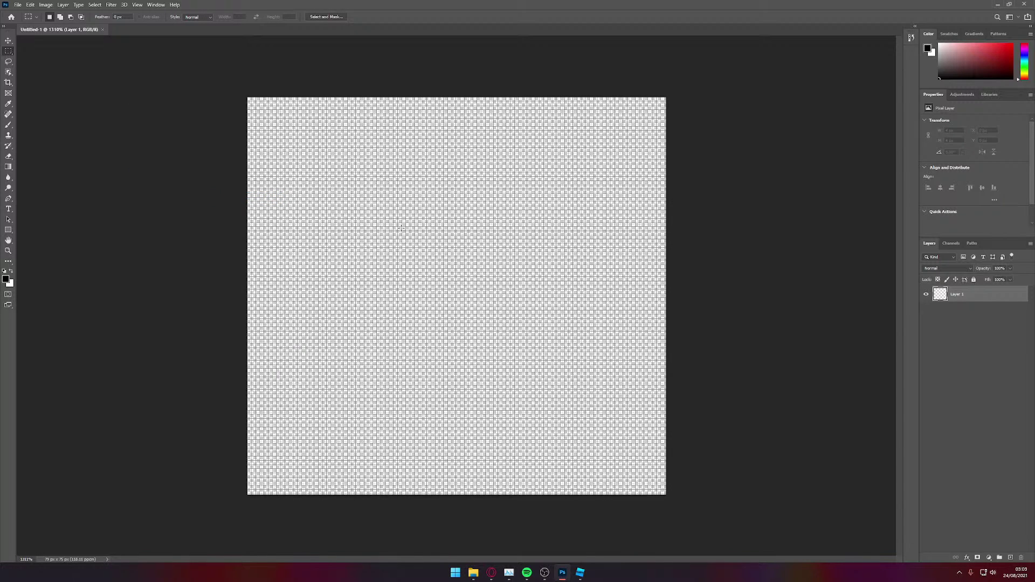
# Step: Set the grid's subdivisions to 4 in the guides and grid preferences and apply the change
pyautogui.click(18, 5)
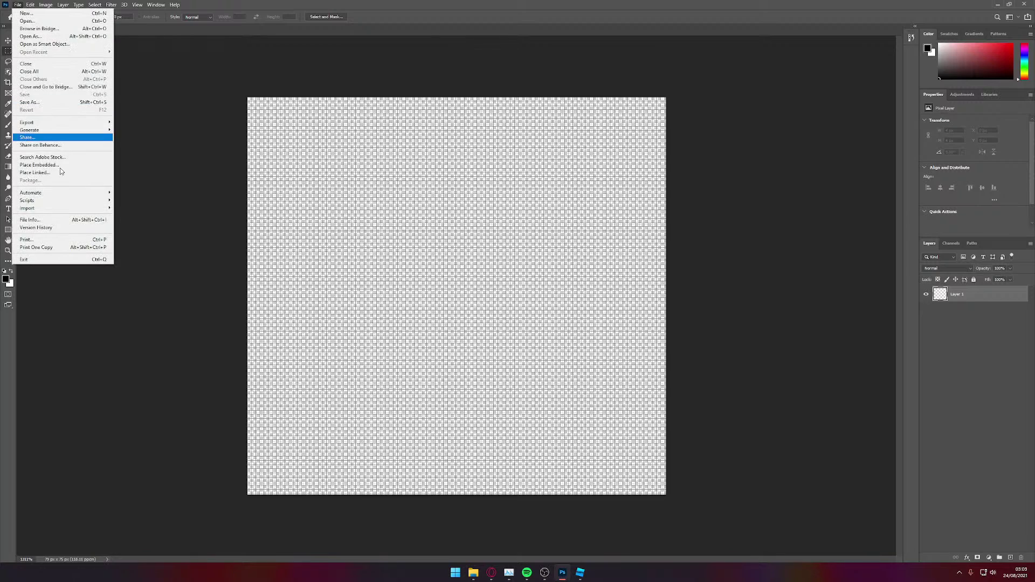
pyautogui.moveTo(31, 5)
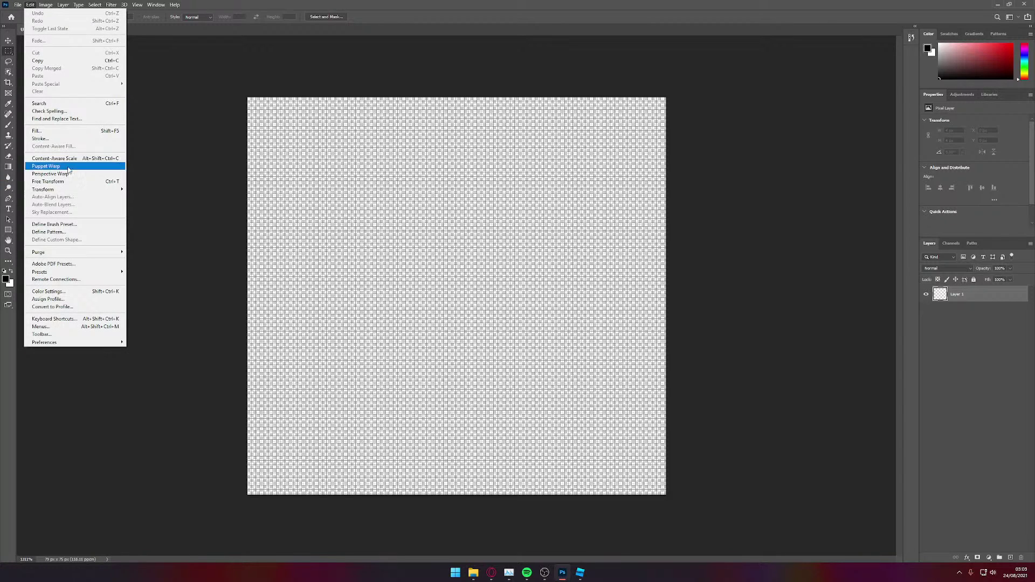
pyautogui.moveTo(71, 342)
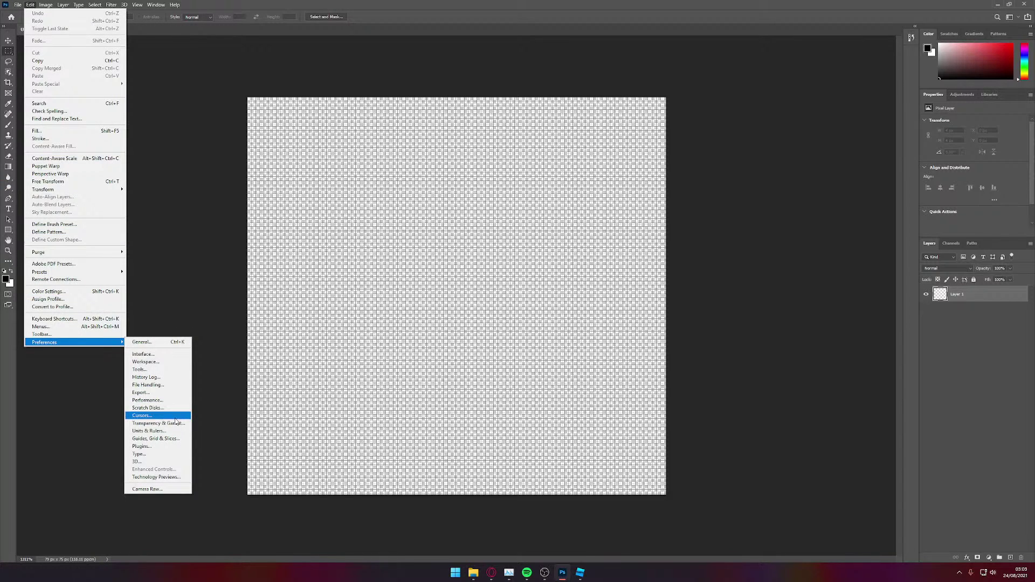
pyautogui.click(167, 440)
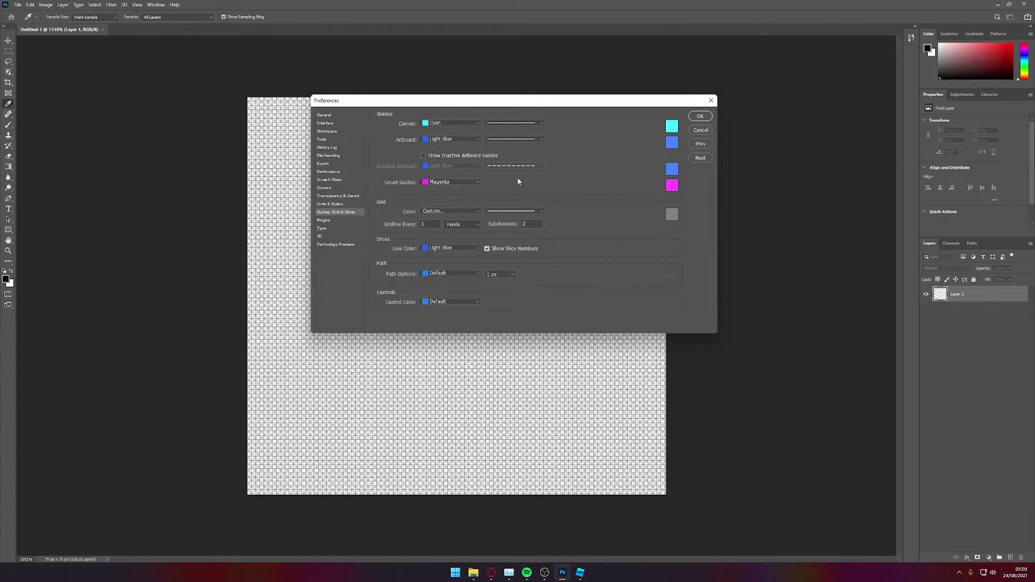
pyautogui.moveTo(499, 109); pyautogui.dragTo(583, 157)
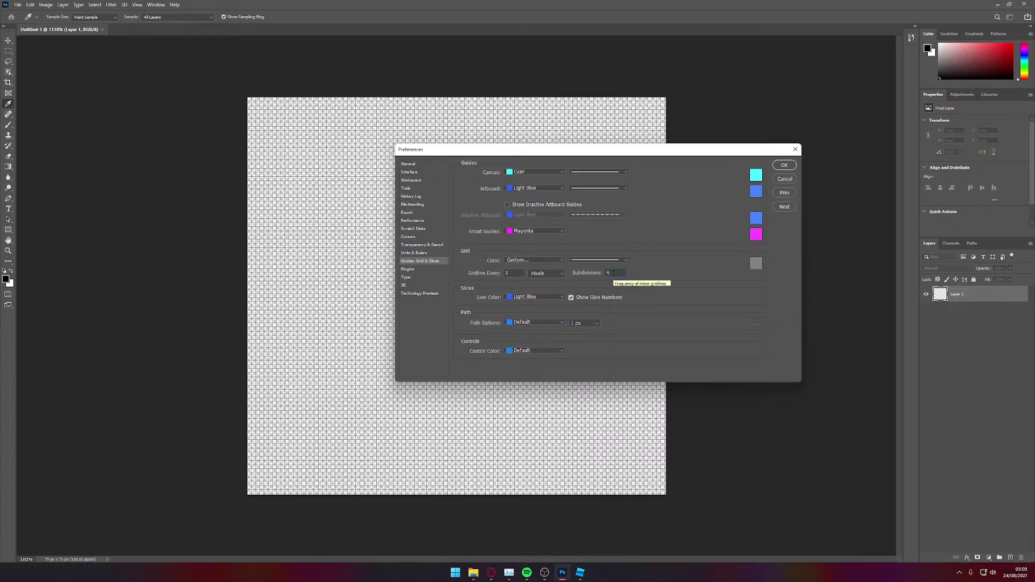
pyautogui.click(783, 193)
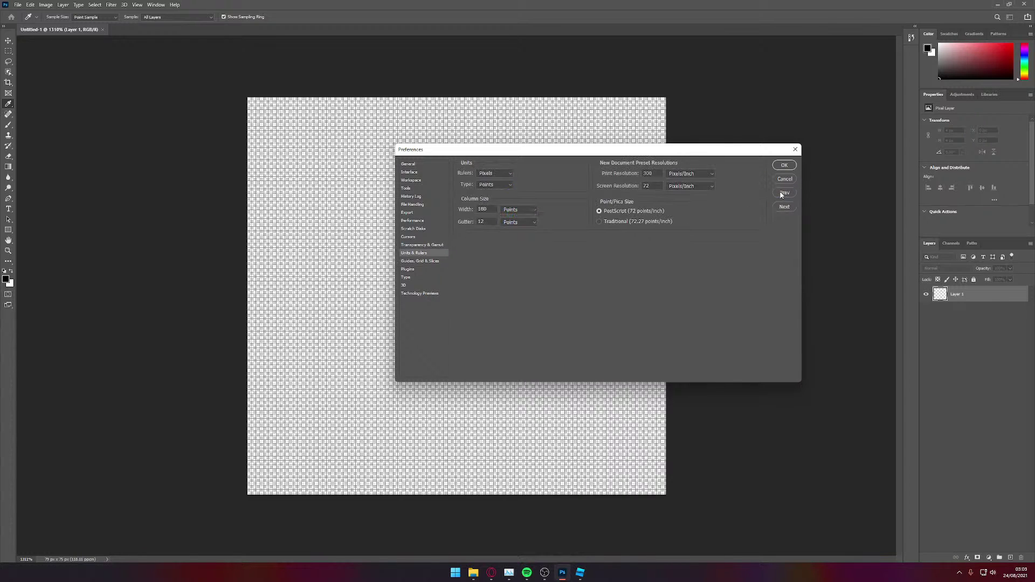
pyautogui.click(415, 262)
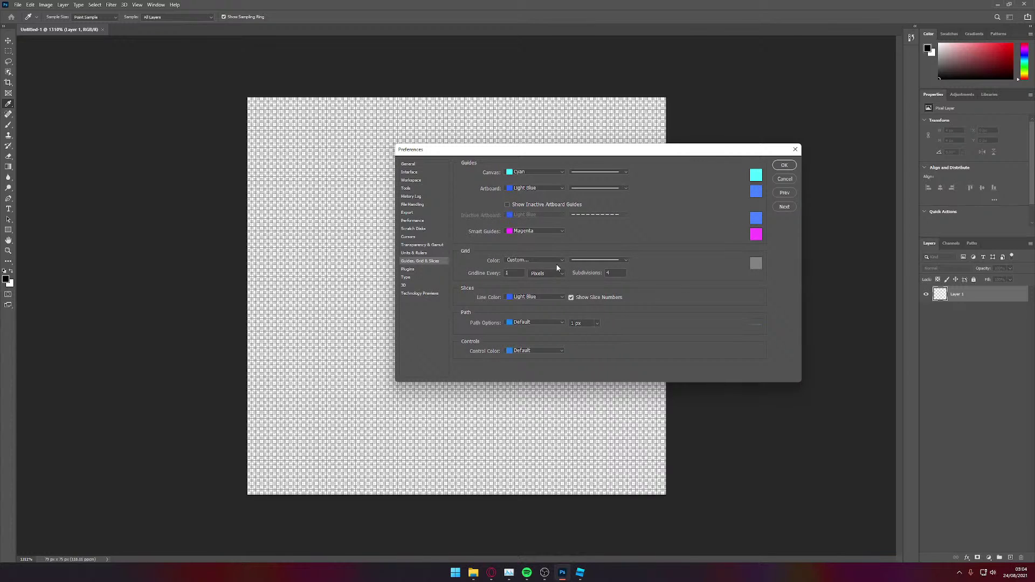
pyautogui.click(782, 165)
pyautogui.press('m')
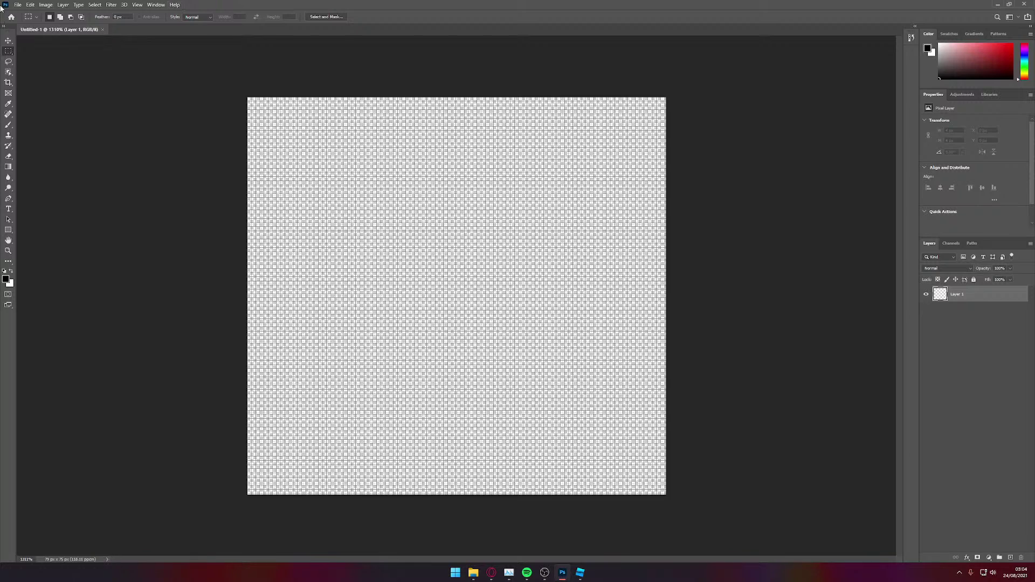
# Step: Set the grid preferences to a gridline every 4 pixels and, after trying other subdivision values, set 2 subdivisions
pyautogui.click(17, 4)
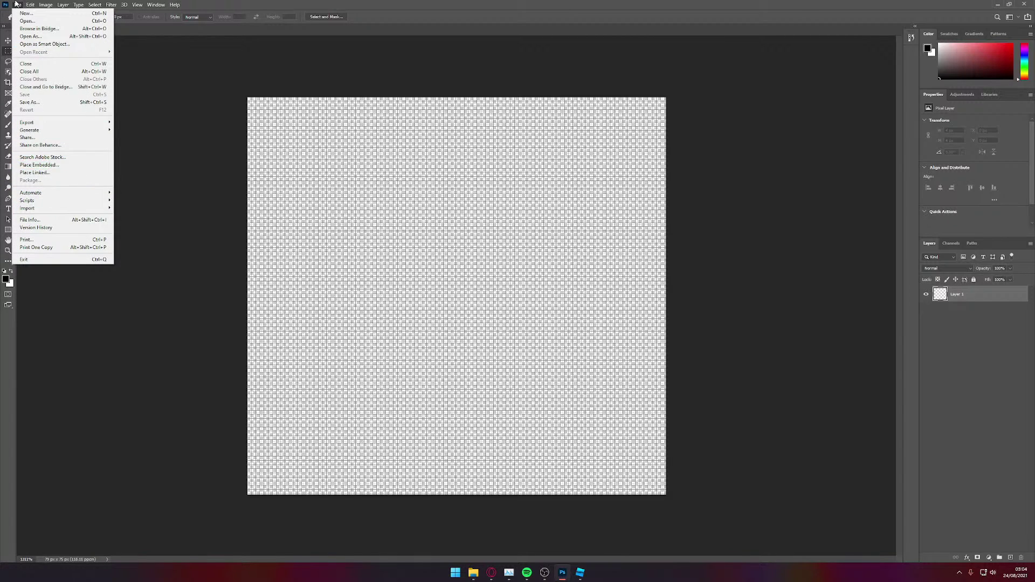
pyautogui.moveTo(30, 4)
pyautogui.moveTo(42, 343)
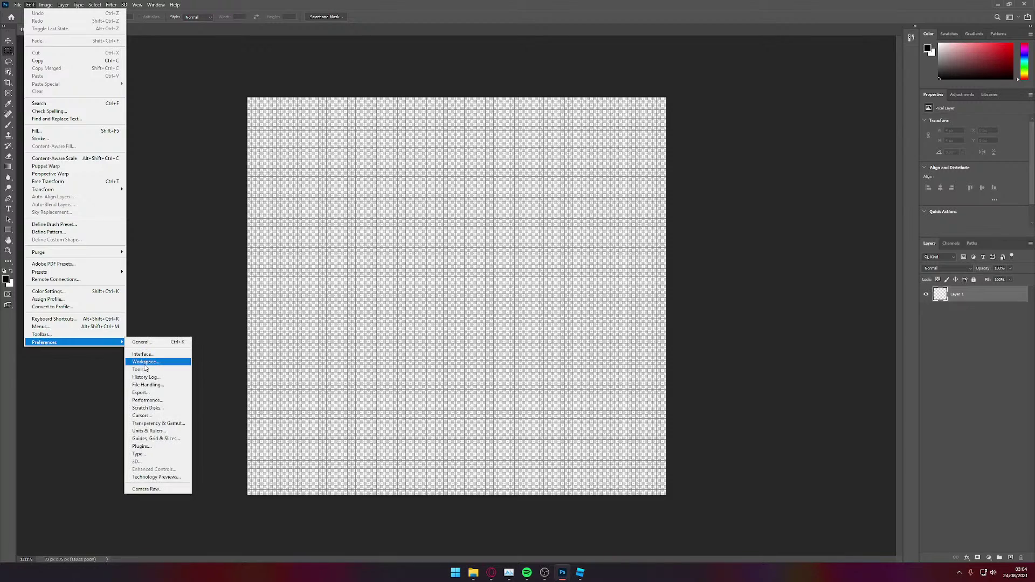
pyautogui.click(156, 438)
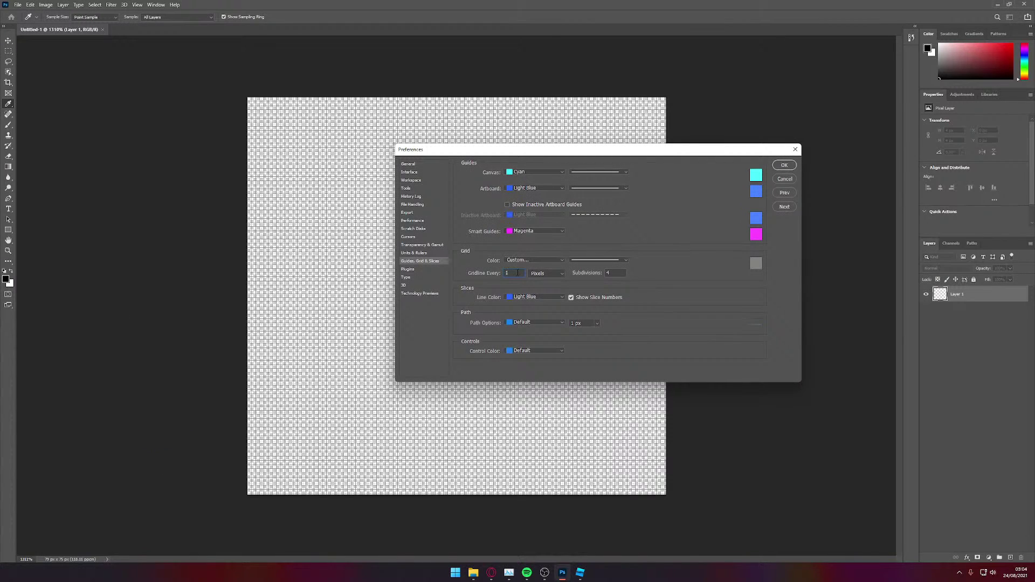
pyautogui.write('4')
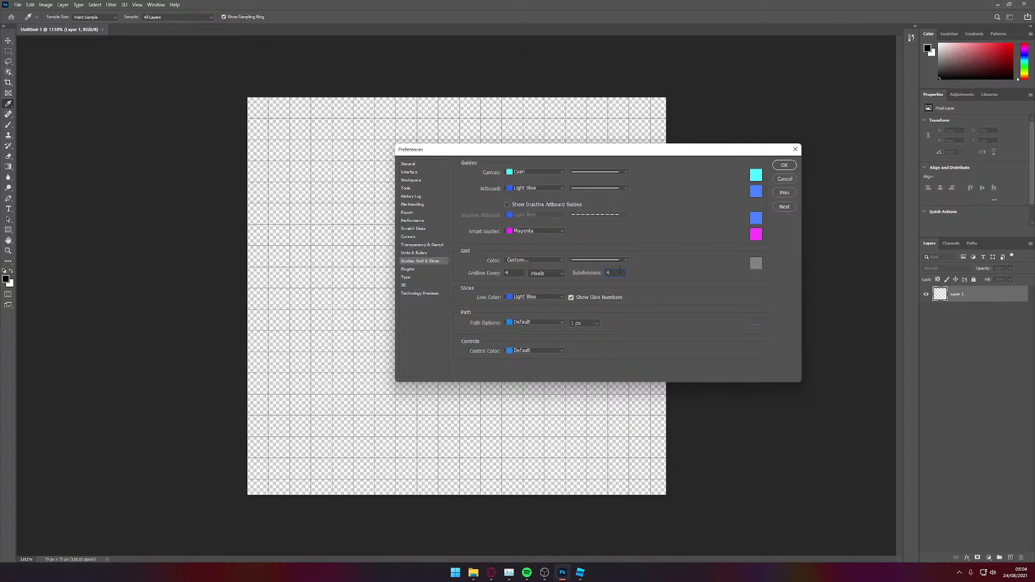
pyautogui.write('2')
pyautogui.press('BackSpace')
pyautogui.write('1')
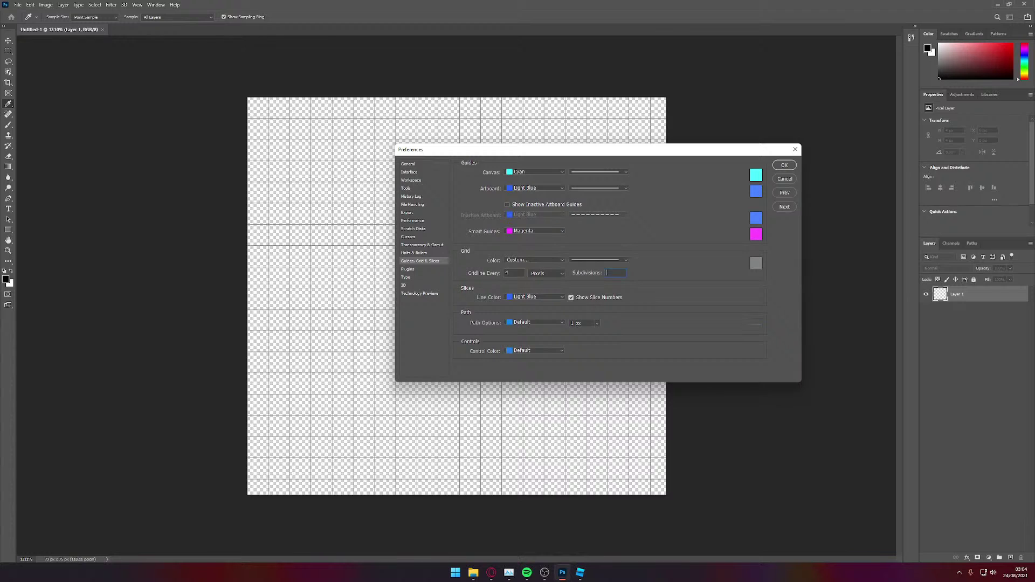
pyautogui.write('111000')
pyautogui.press('BackSpace')
pyautogui.press('BackSpace')
pyautogui.press('BackSpace')
pyautogui.write('4')
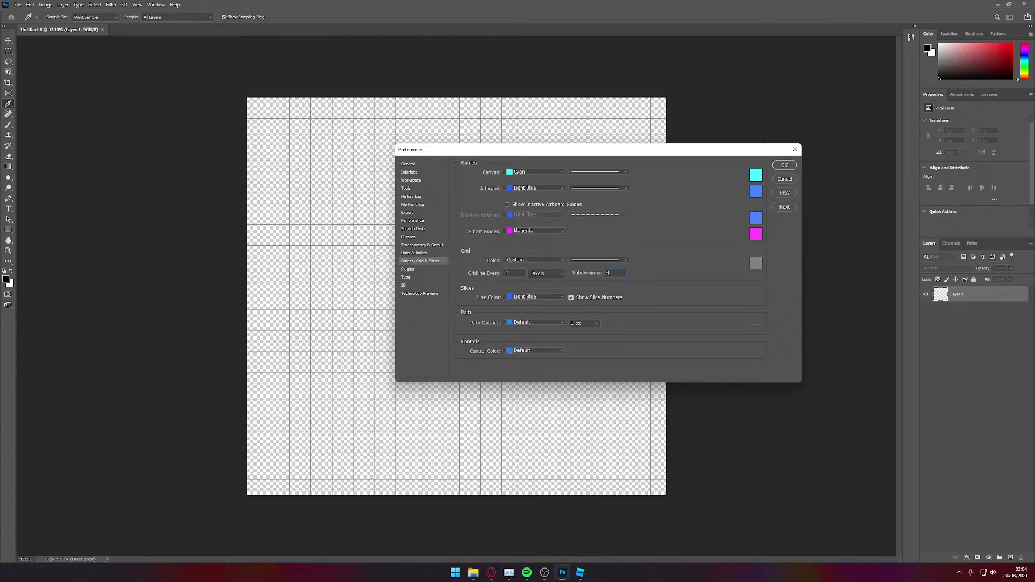
pyautogui.write('5')
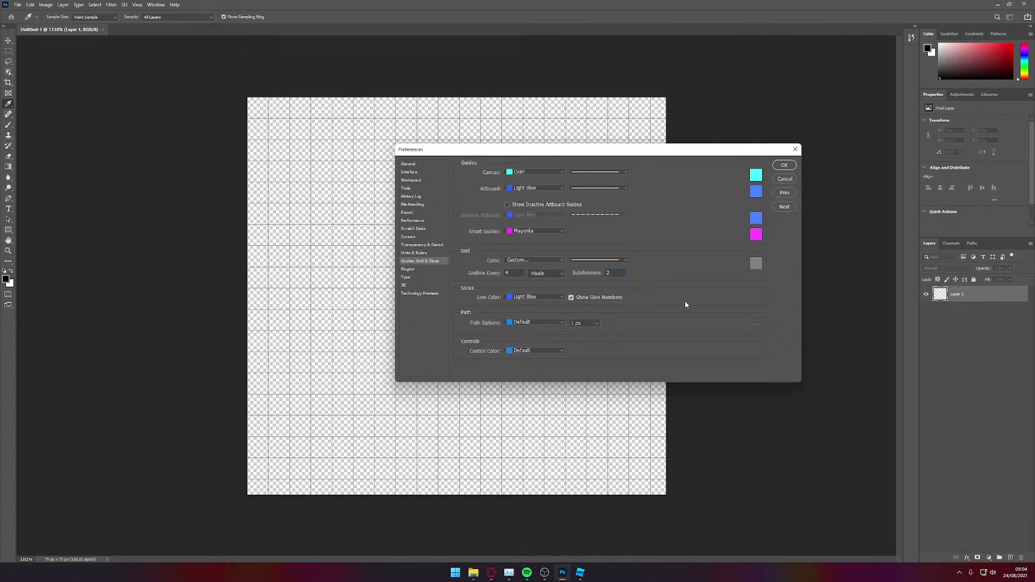
# Step: Set the grid to a gridline every 3 pixels and apply the preferences
pyautogui.click(531, 273)
pyautogui.click(518, 273)
pyautogui.doubleClick(519, 272)
pyautogui.write('3')
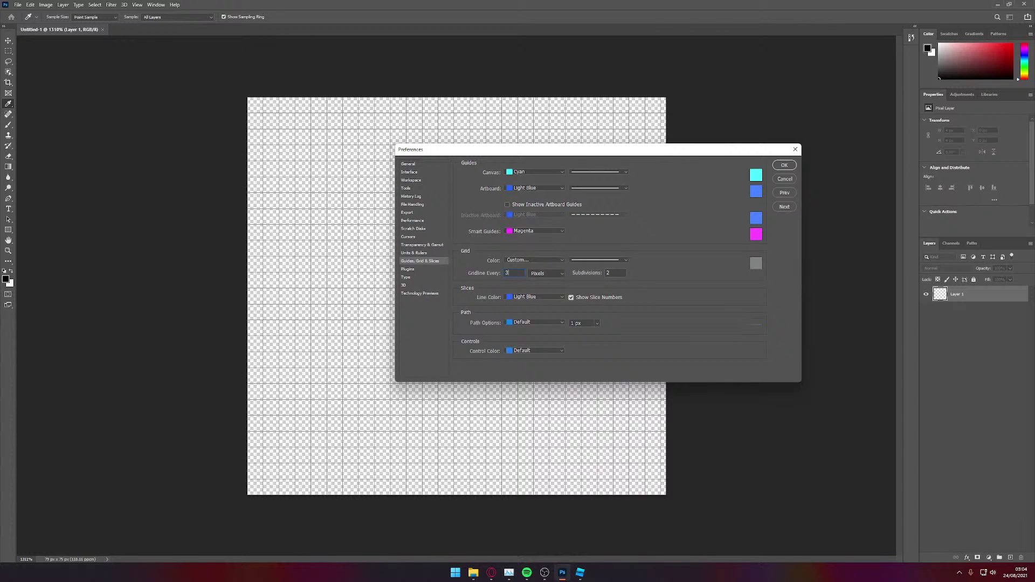
pyautogui.press('BackSpace')
pyautogui.write('4')
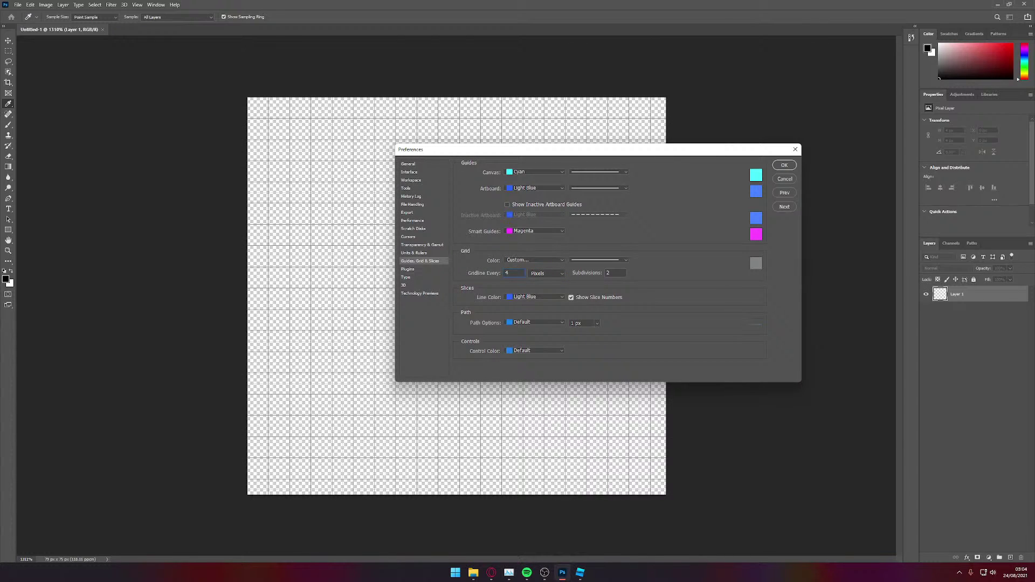
pyautogui.write('3')
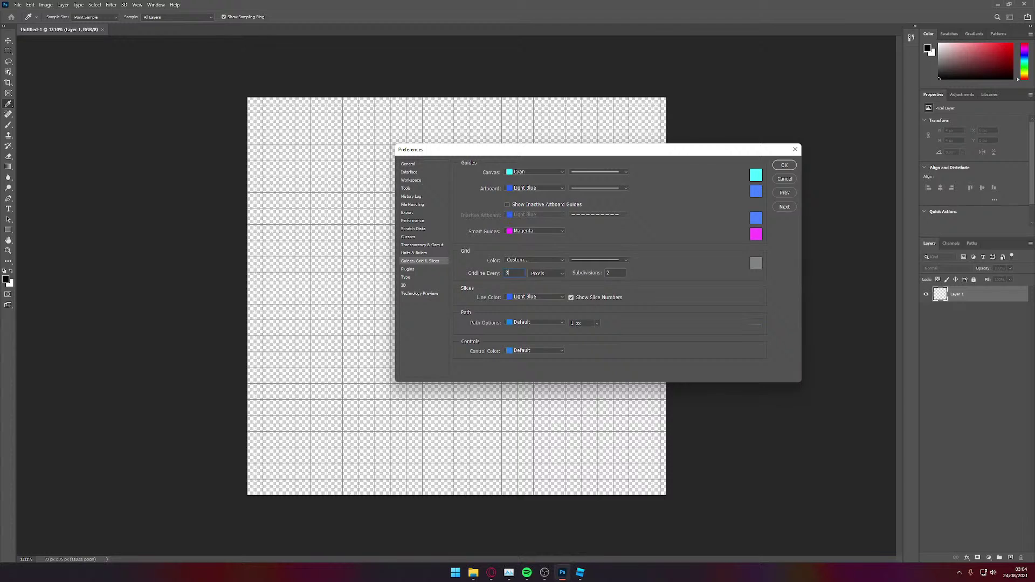
pyautogui.press('Return')
pyautogui.press('m')
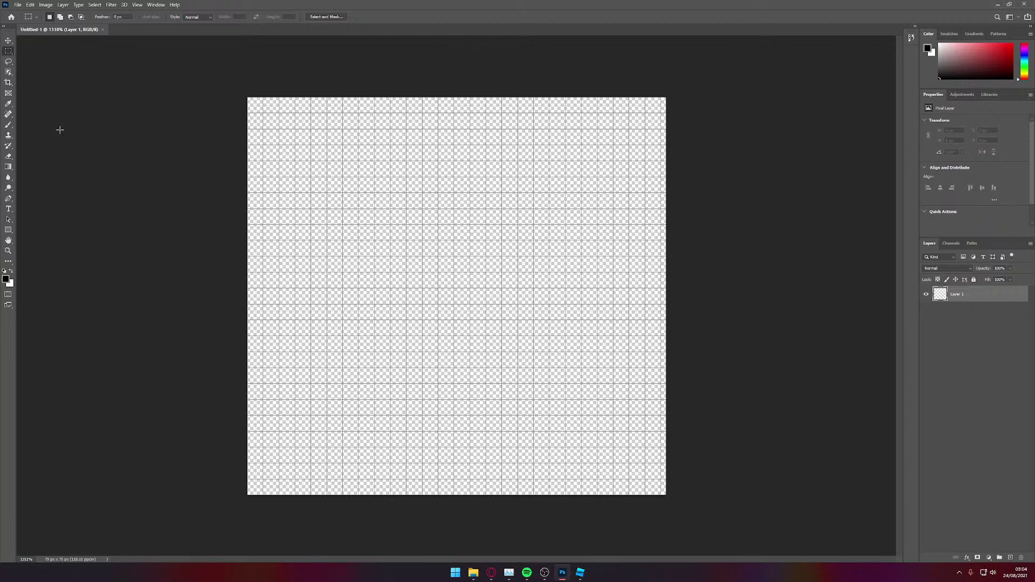
# Step: Switch from the Brush to the Pencil tool, make a test mark on the canvas and undo it
pyautogui.press('b')
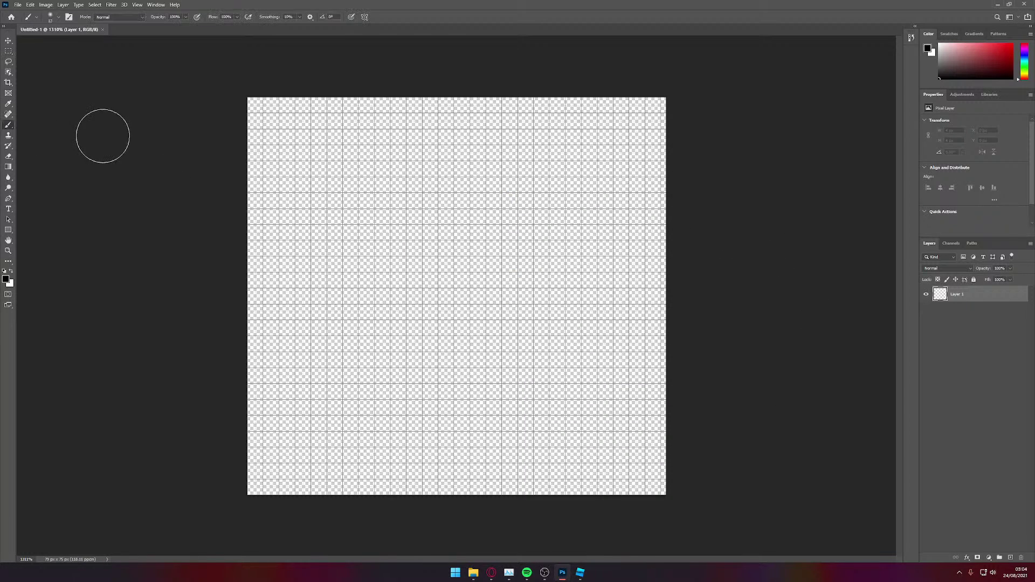
pyautogui.rightClick(10, 126)
pyautogui.click(37, 132)
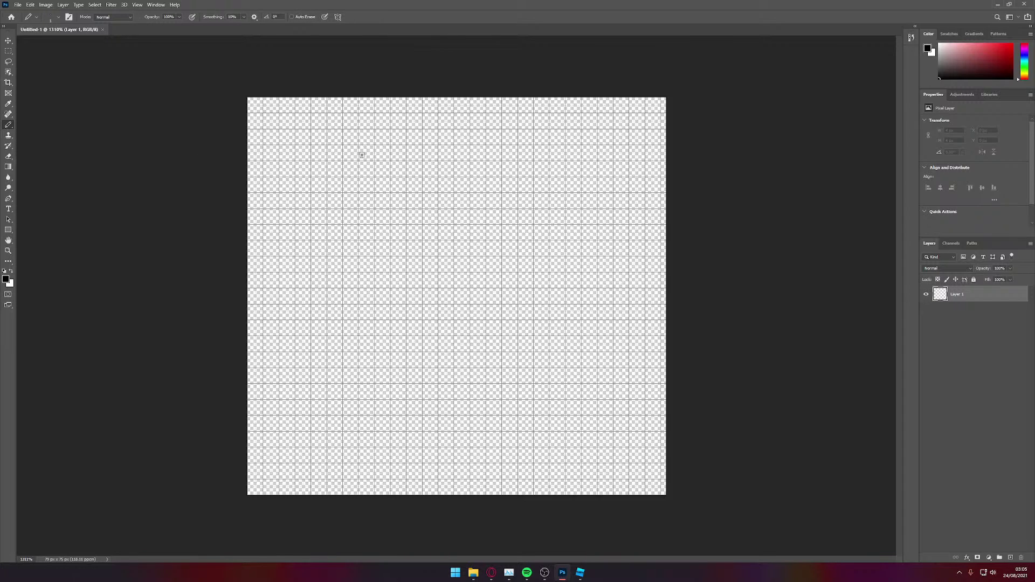
pyautogui.click(334, 168)
pyautogui.keyDown('alt'); pyautogui.scroll(3, 338, 167); pyautogui.keyUp('alt')
pyautogui.keyDown('alt'); pyautogui.scroll(-2, 346, 162); pyautogui.keyUp('alt')
pyautogui.hotkey('ctrl', 'z')
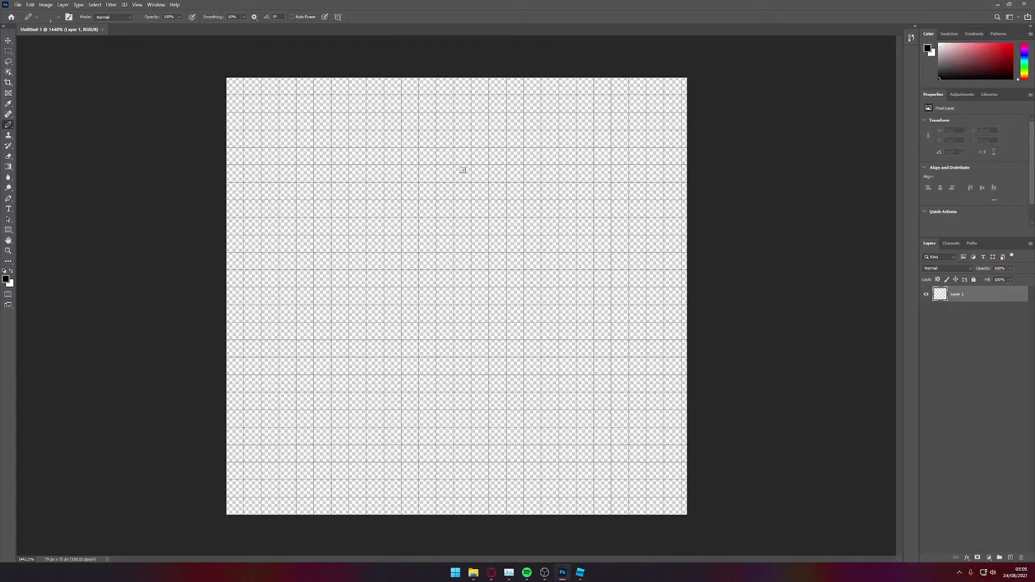
# Step: Add a new layer above Layer 1, then try a different pencil size with a test mark and undo the mark
pyautogui.click(972, 360)
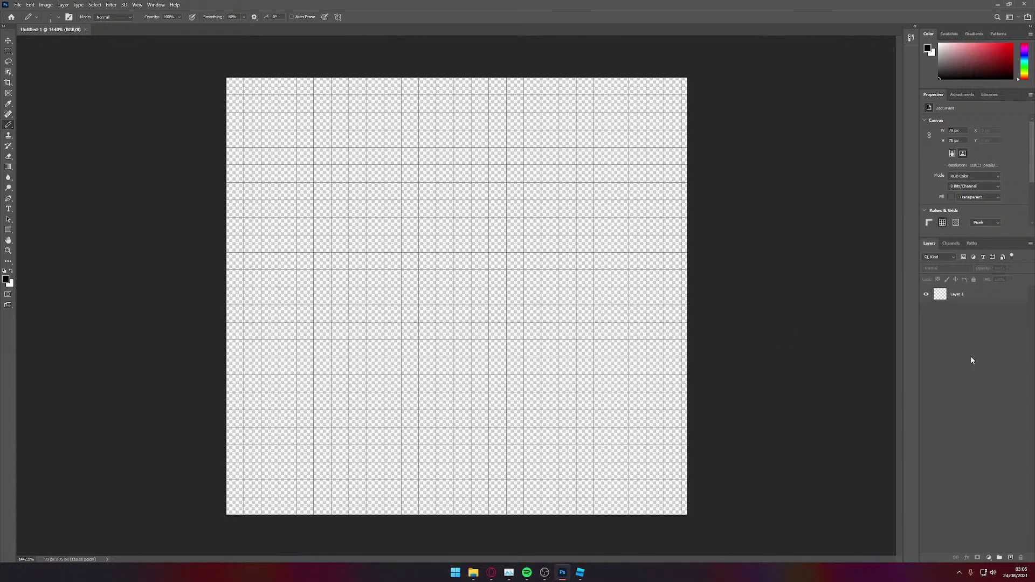
pyautogui.click(1009, 558)
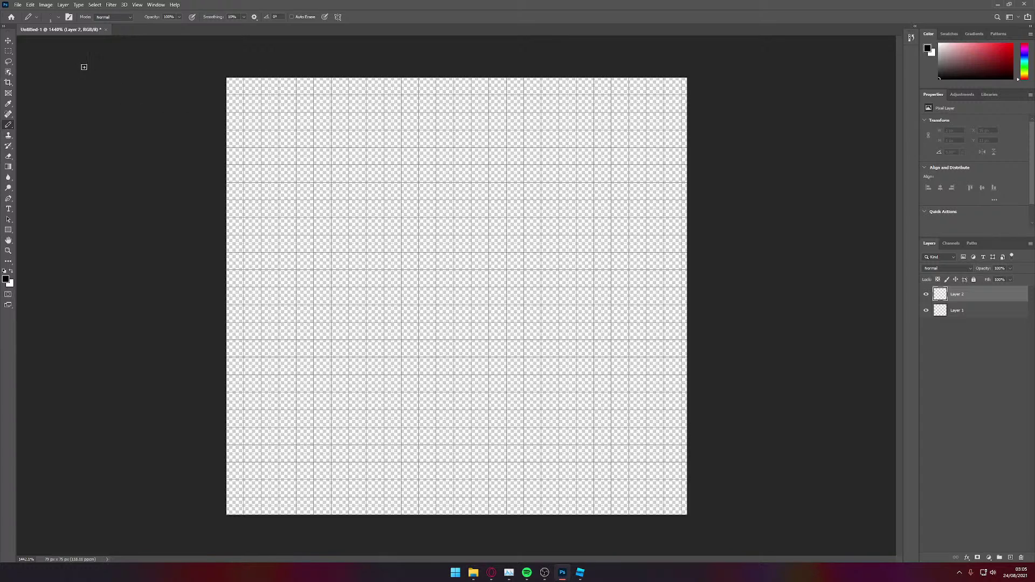
pyautogui.click(60, 16)
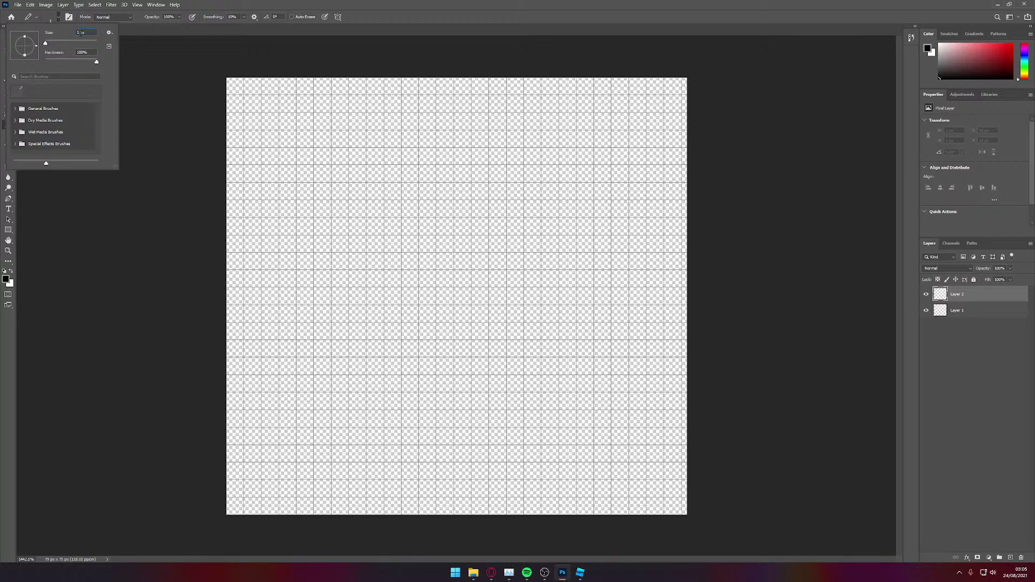
pyautogui.press('Return')
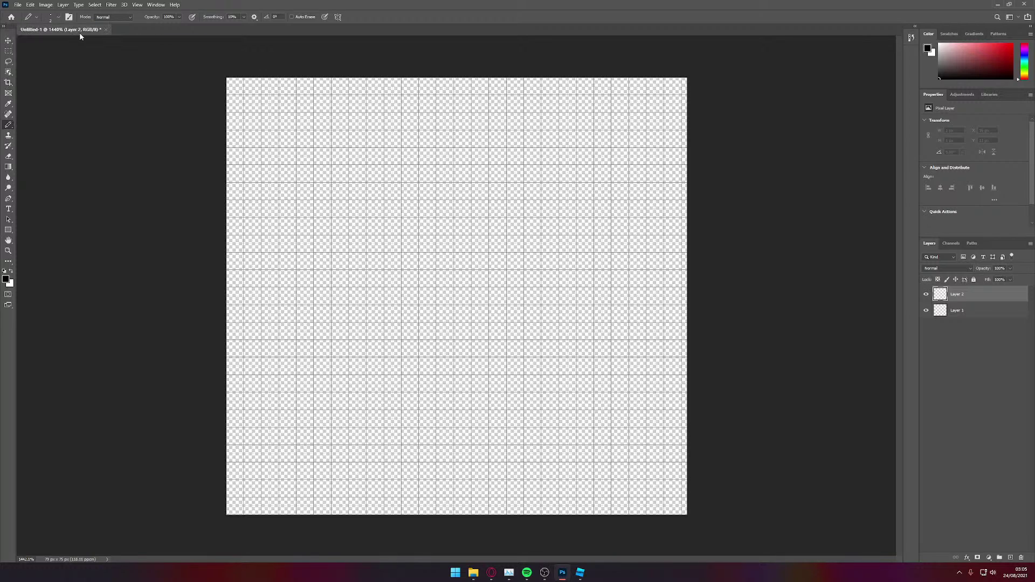
pyautogui.click(338, 104)
pyautogui.hotkey('ctrl', 'z')
# Step: Set the pencil size to 3 px, try it with one black square on the grid and undo that square
pyautogui.click(59, 17)
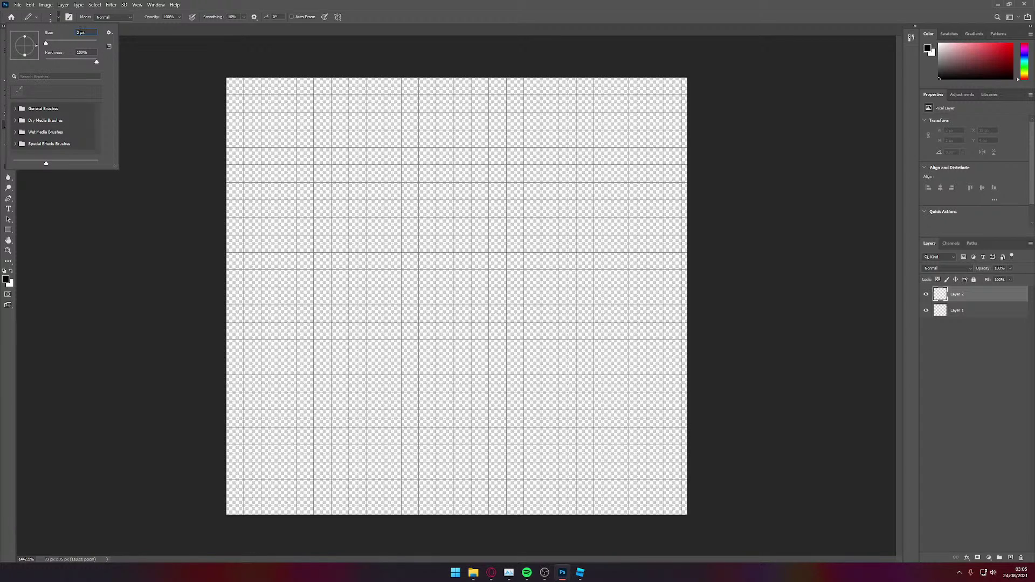
pyautogui.press('Return')
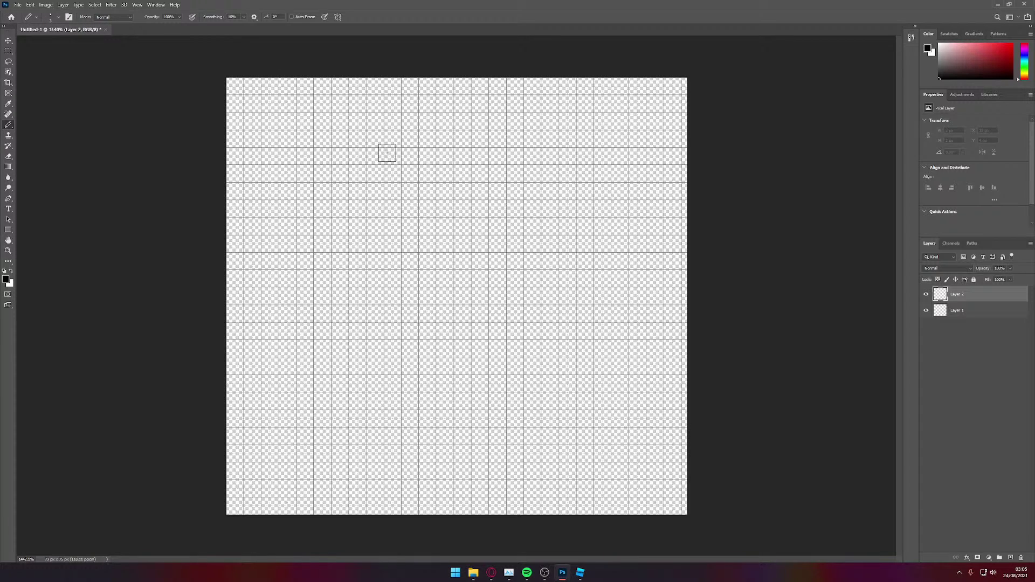
pyautogui.click(391, 103)
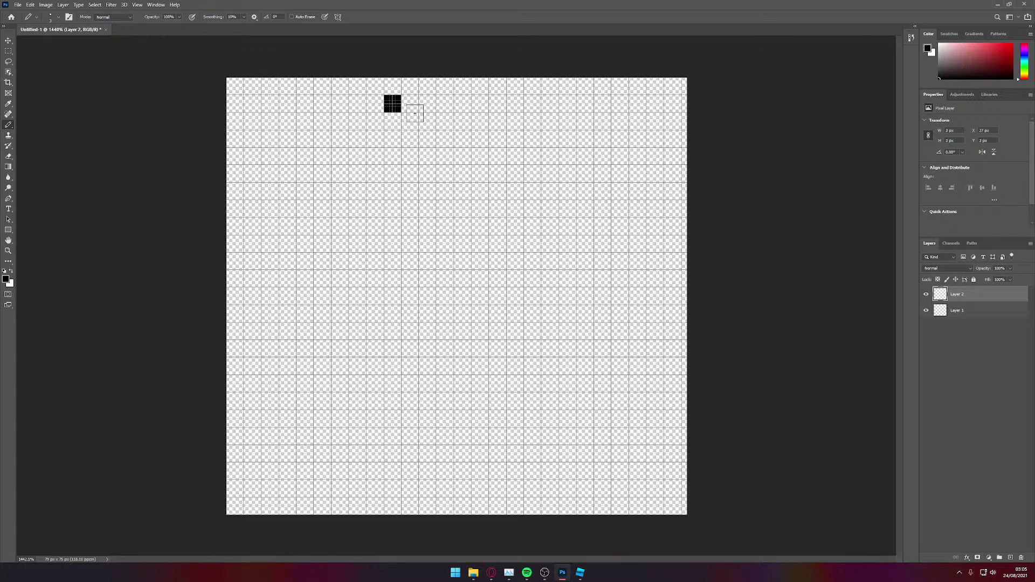
pyautogui.hotkey('ctrl', 'z')
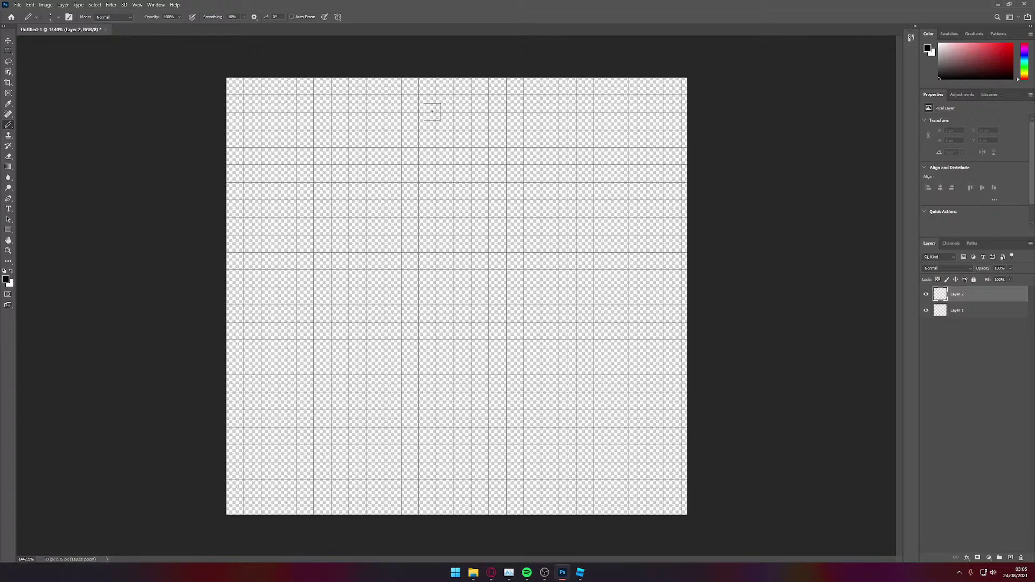
# Step: Draw a horizontal black line about 17 px wide and 3 px high near the canvas's upper edge, and undo its last strokes
pyautogui.moveTo(409, 122); pyautogui.dragTo(507, 123)
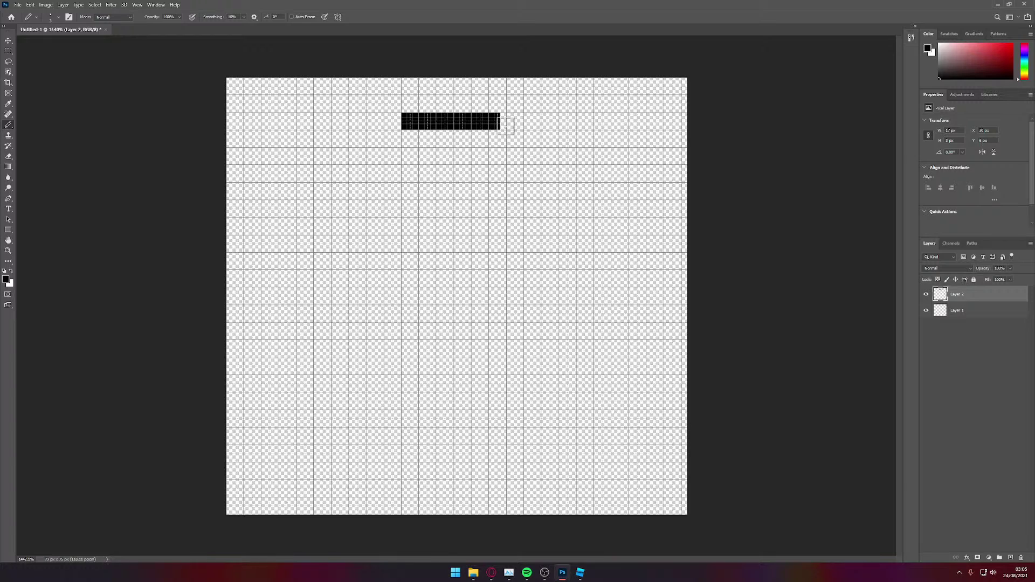
pyautogui.hotkey('ctrl', 'z')
pyautogui.hotkey('ctrl', 'z')
pyautogui.hotkey('ctrl', 'z')
pyautogui.hotkey('ctrl', 'z')
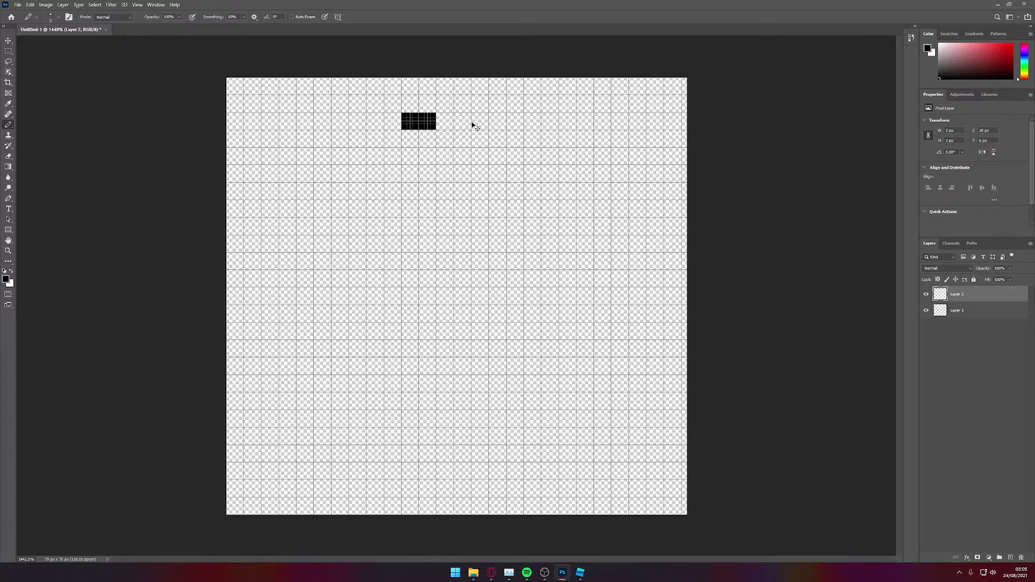
# Step: Undo the last stroke and draw the gem outline's top edge as a black line about 30 px wide and 3 px high
pyautogui.hotkey('ctrl', 'z')
pyautogui.click(428, 121)
pyautogui.click(445, 121)
pyautogui.click(463, 122)
pyautogui.click(480, 122)
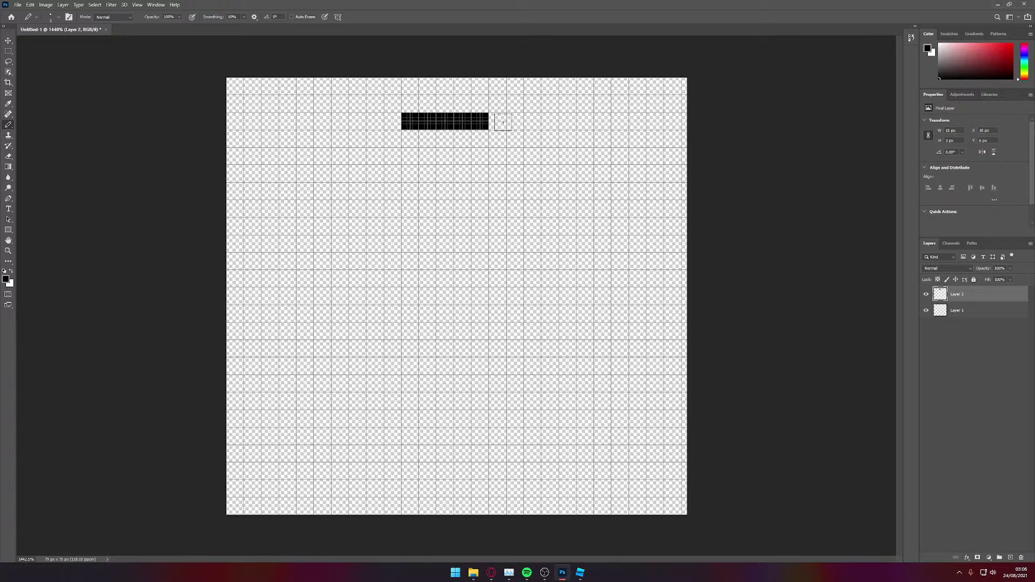
pyautogui.click(500, 122)
pyautogui.click(515, 121)
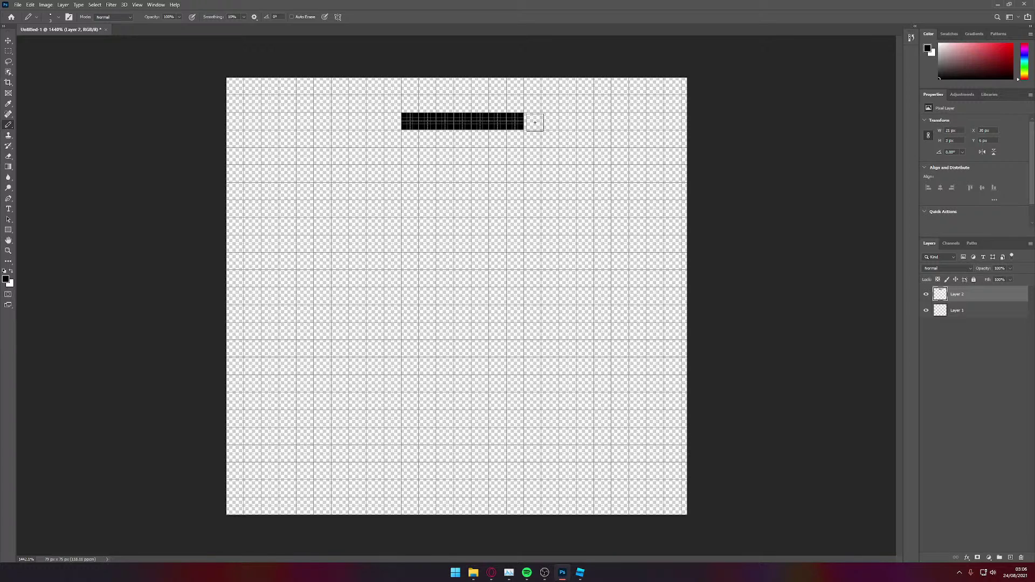
pyautogui.click(535, 122)
pyautogui.click(393, 121)
pyautogui.click(375, 121)
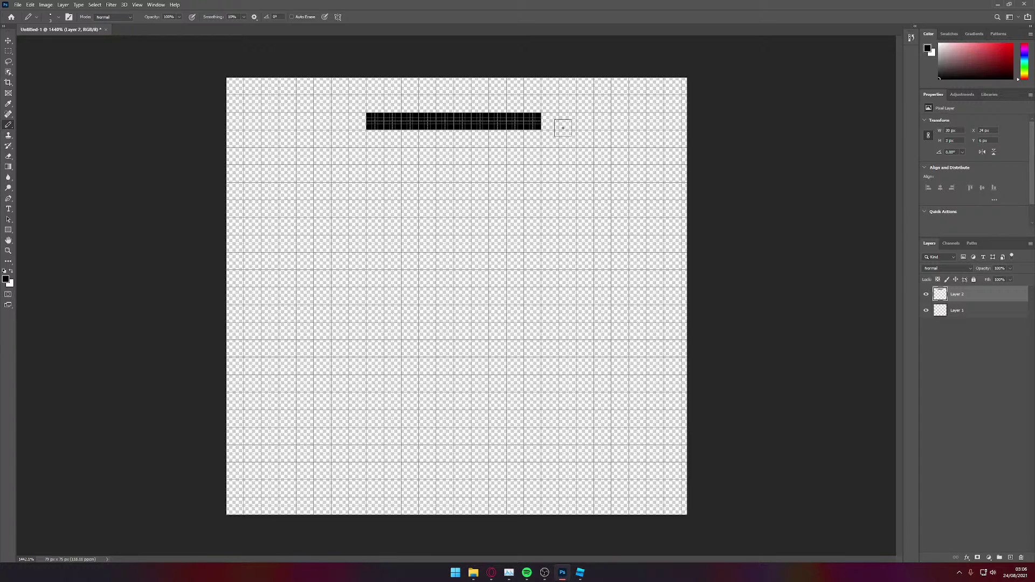
# Step: Draw a diagonal staircase of four two-square rows of 3 px squares descending outward from the top edge's right end
pyautogui.click(533, 136)
pyautogui.click(549, 137)
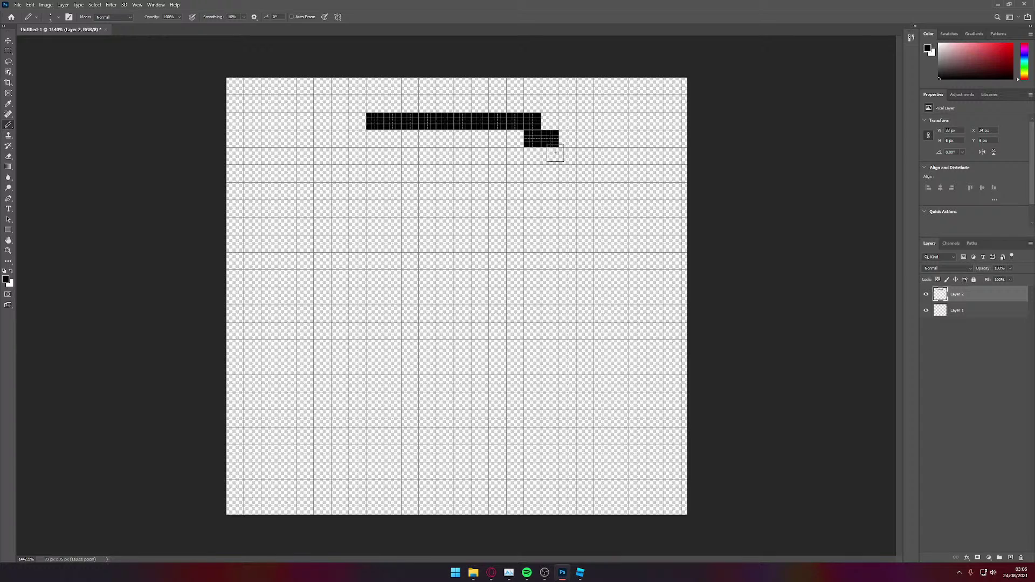
pyautogui.click(554, 155)
pyautogui.hotkey('ctrl', 'z')
pyautogui.click(549, 156)
pyautogui.click(565, 156)
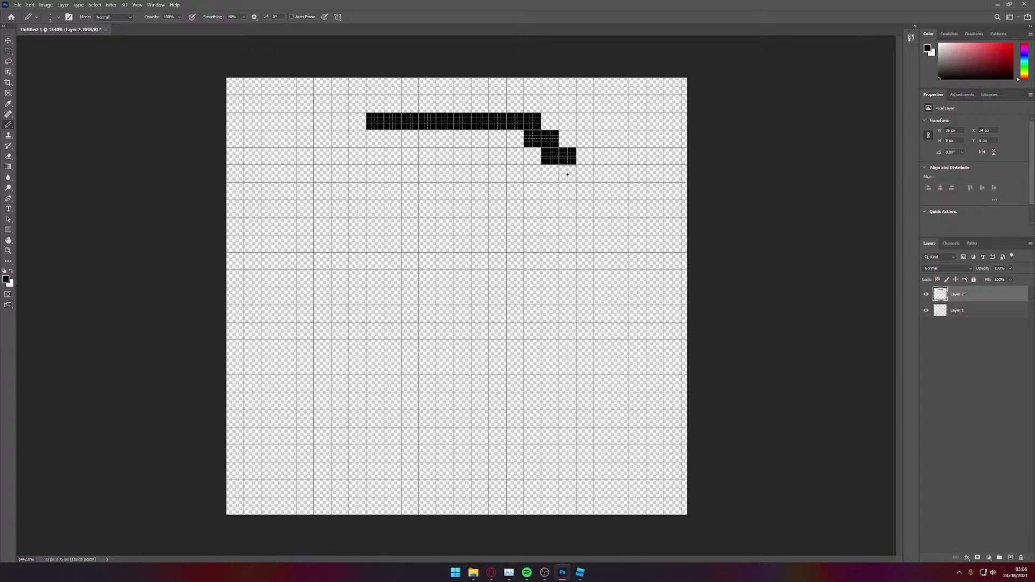
pyautogui.click(567, 173)
pyautogui.click(580, 173)
pyautogui.hotkey('ctrl', 'z')
pyautogui.click(585, 173)
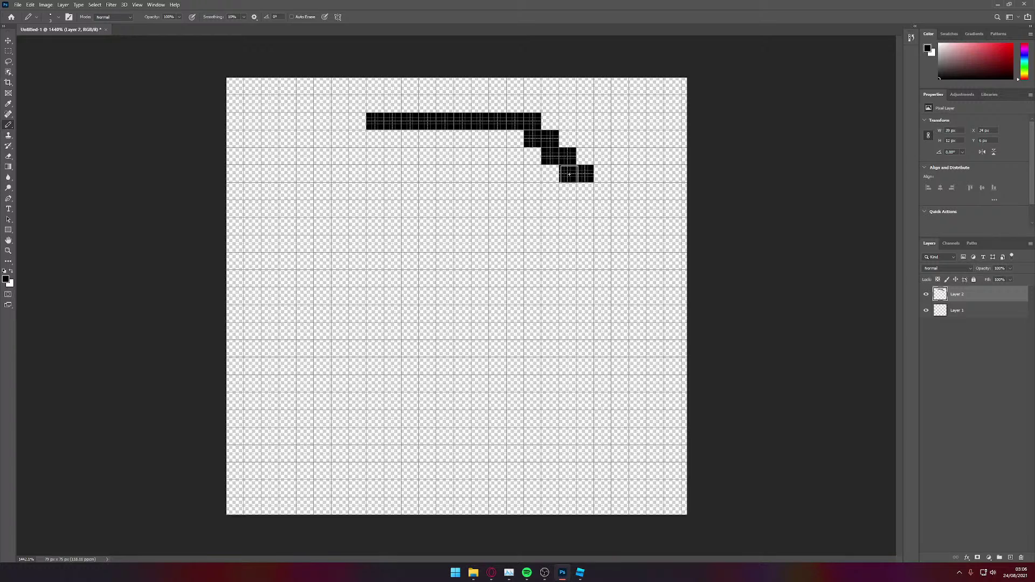
pyautogui.click(585, 192)
pyautogui.click(602, 191)
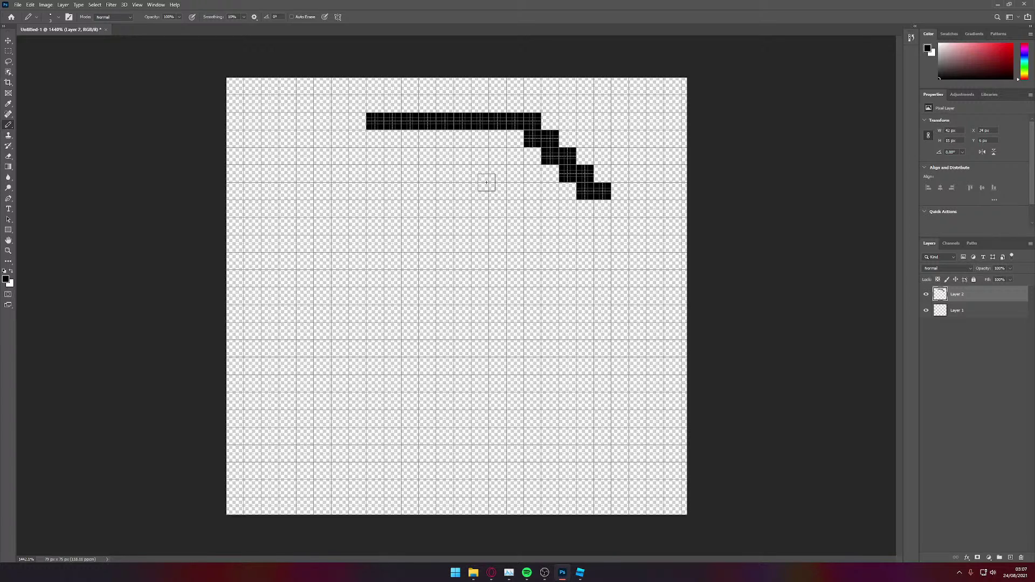
# Step: Draw a mirrored four-row staircase of 3 px squares from the top edge's left end, making the outline about 54 px wide
pyautogui.click(374, 138)
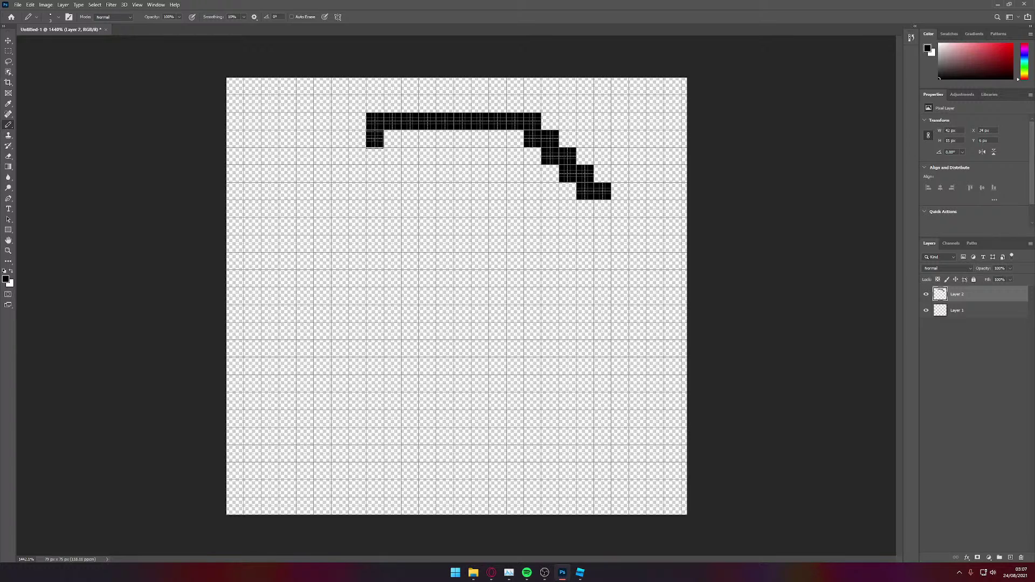
pyautogui.click(358, 139)
pyautogui.click(358, 156)
pyautogui.click(340, 156)
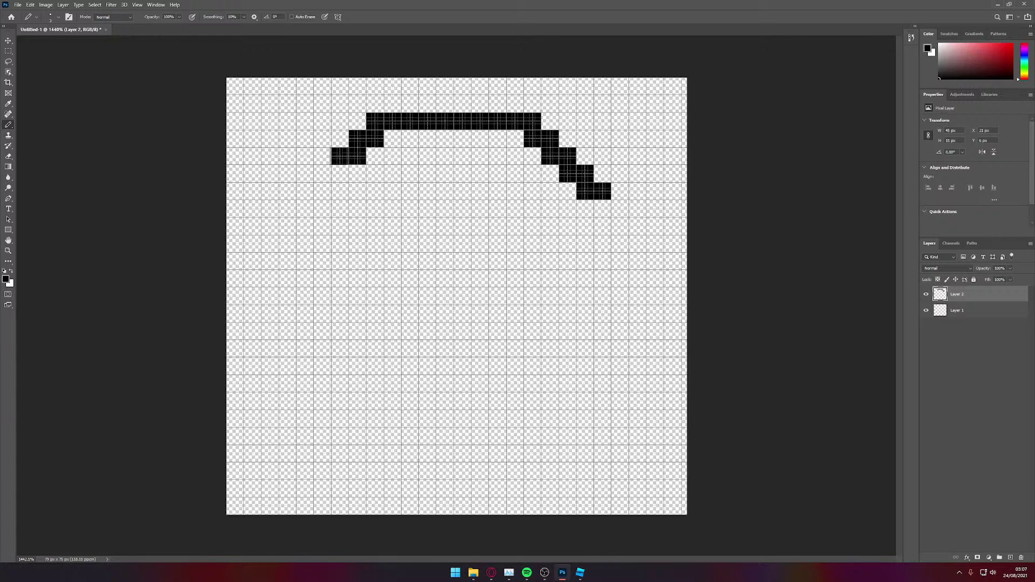
pyautogui.click(340, 173)
pyautogui.click(323, 173)
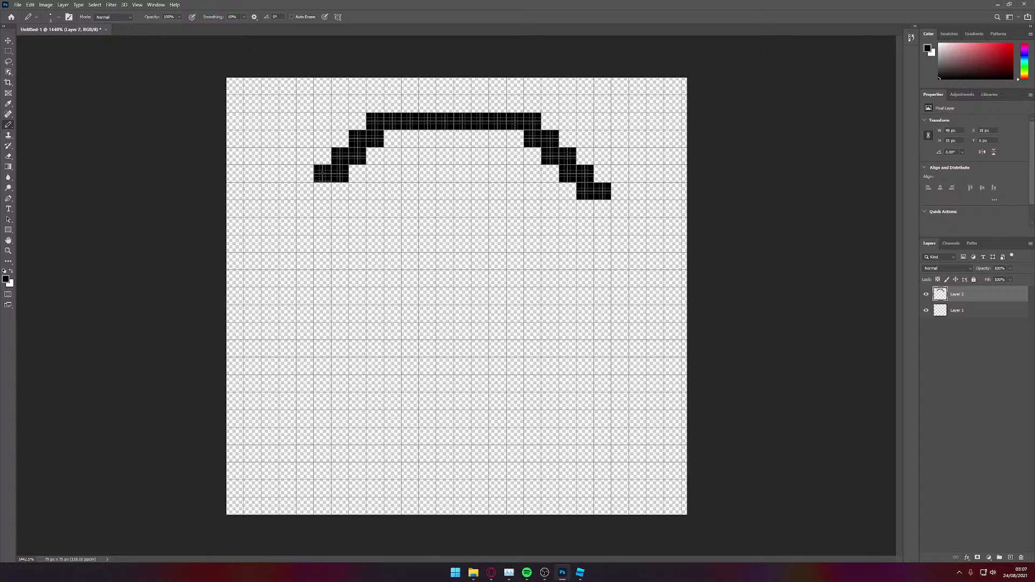
pyautogui.click(323, 190)
pyautogui.click(305, 192)
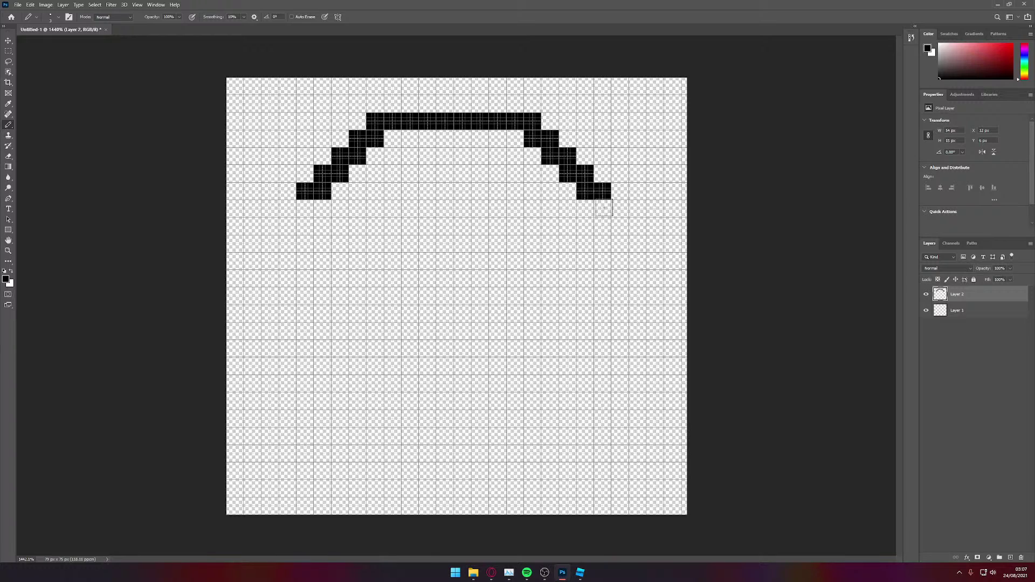
# Step: Extend the outline's right side straight down by about 21 px with the 3 px pencil
pyautogui.moveTo(602, 208); pyautogui.dragTo(602, 284)
pyautogui.click(602, 296)
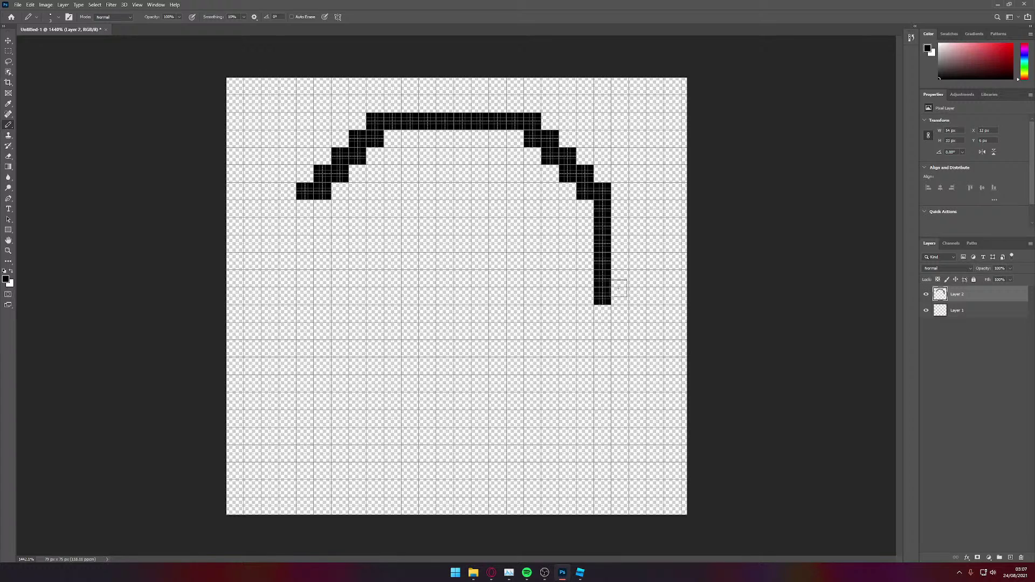
pyautogui.click(602, 313)
# Step: Draw the outline's left vertical side about 21 px down, level with the right side
pyautogui.click(305, 209)
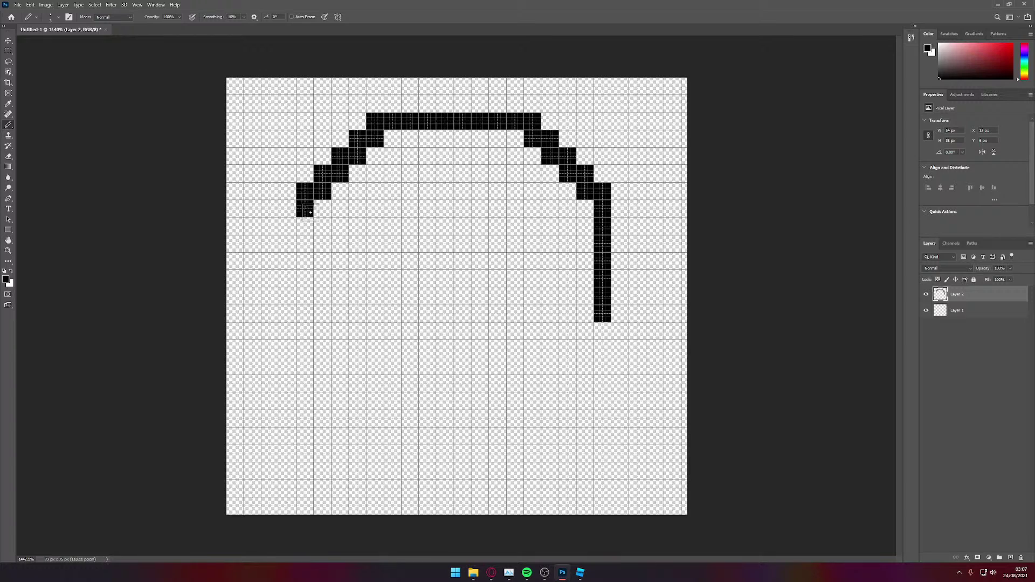
pyautogui.click(304, 225)
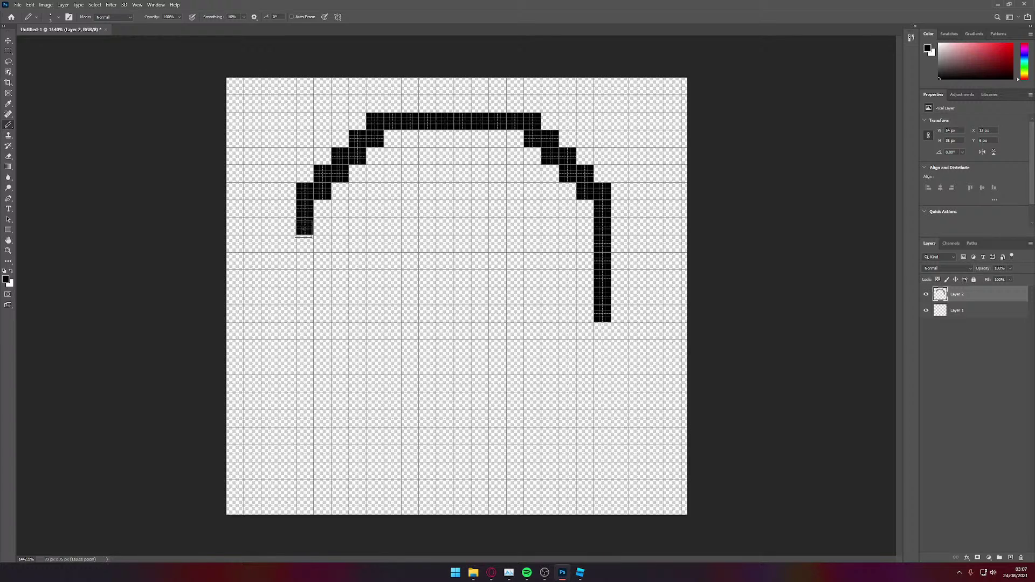
pyautogui.click(304, 243)
pyautogui.click(305, 261)
pyautogui.click(304, 278)
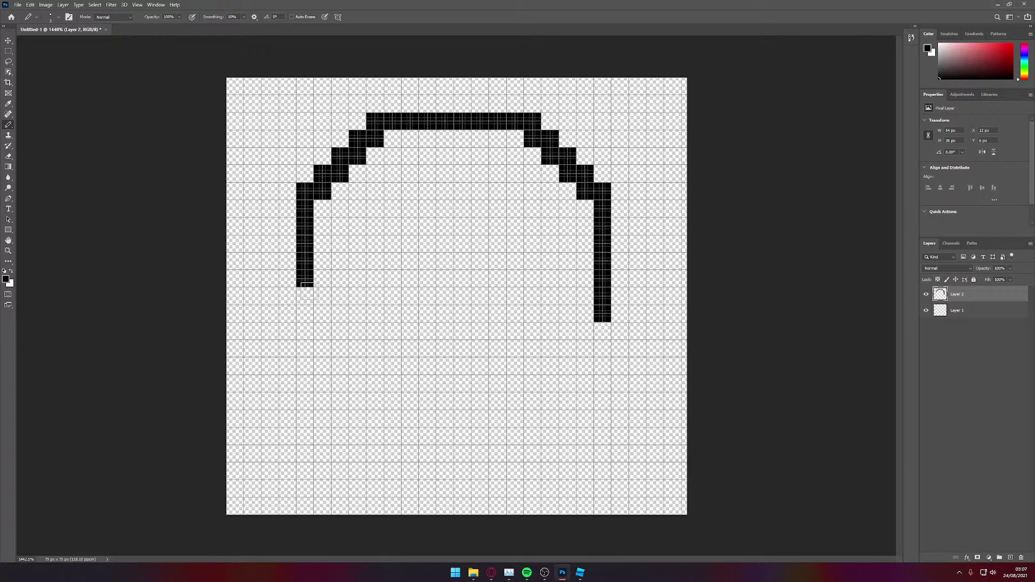
pyautogui.click(304, 296)
pyautogui.click(302, 317)
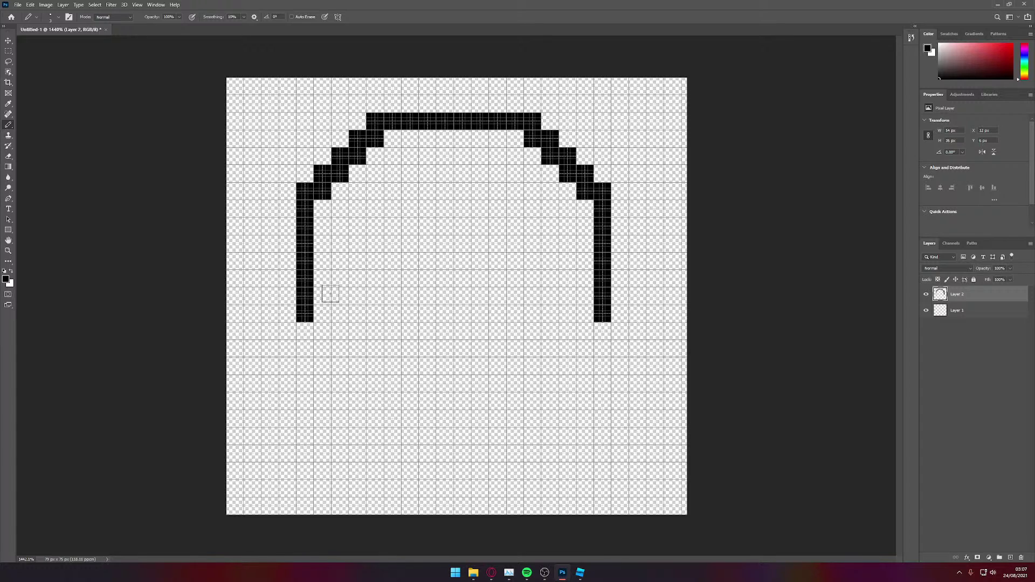
# Step: Draw the lower-left diagonal as a staircase of 3 px squares descending inward from the left side's lower end
pyautogui.click(323, 316)
pyautogui.click(323, 330)
pyautogui.click(340, 330)
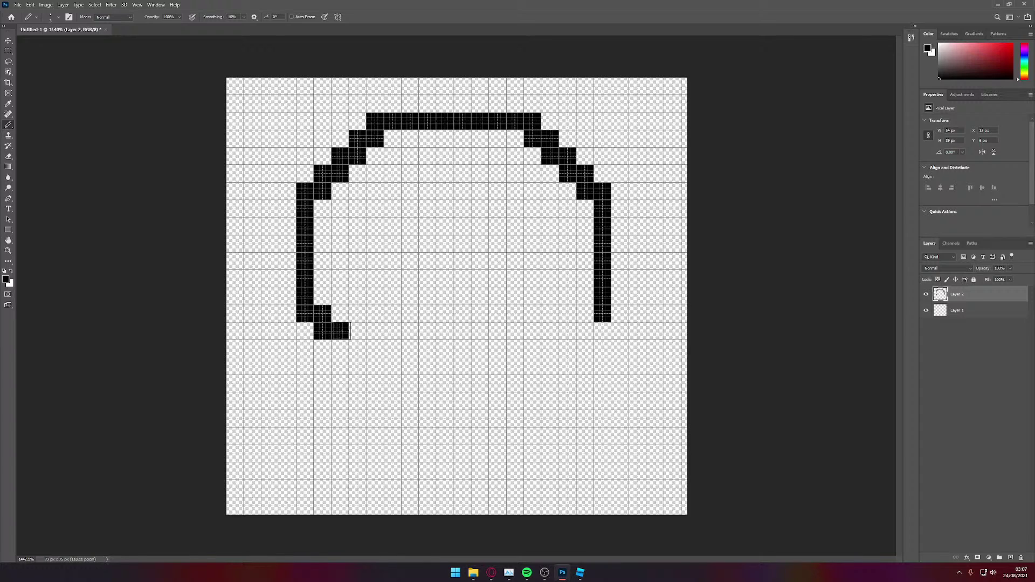
pyautogui.click(340, 348)
pyautogui.click(357, 347)
pyautogui.click(357, 364)
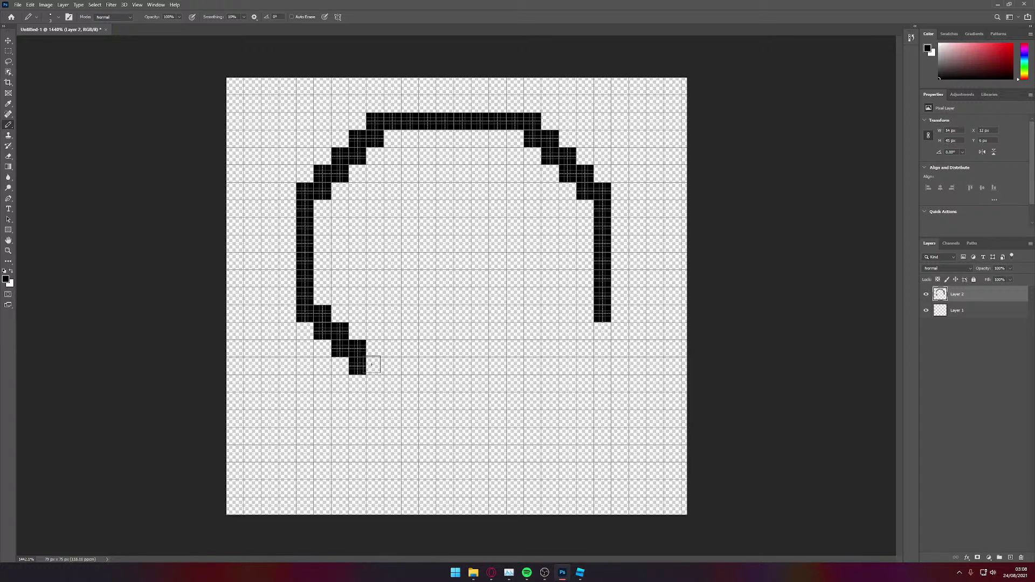
pyautogui.click(375, 364)
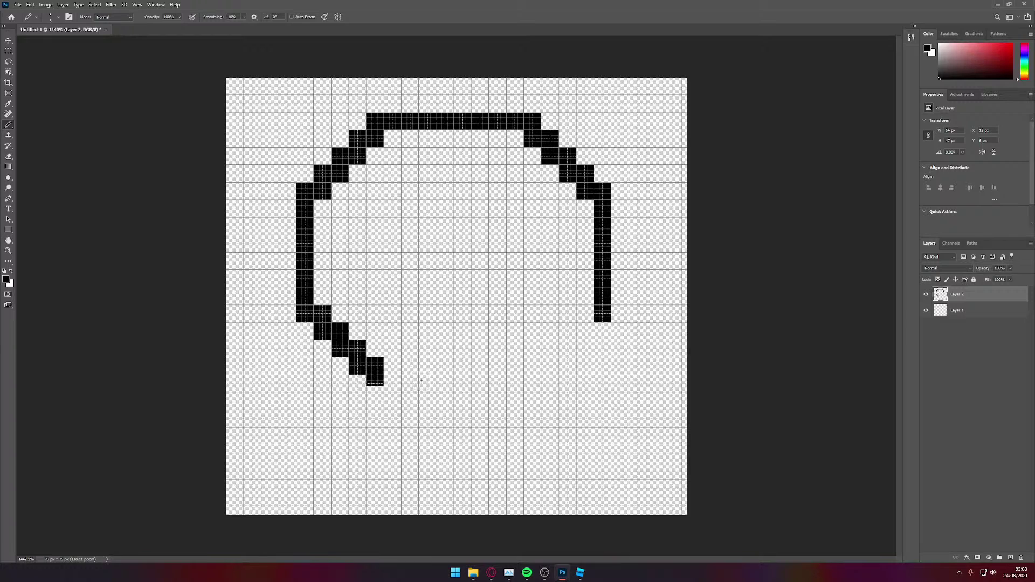
pyautogui.click(375, 384)
# Step: Draw the matching lower-right staircase of 3 px squares descending inward from the right side's lower end
pyautogui.click(585, 314)
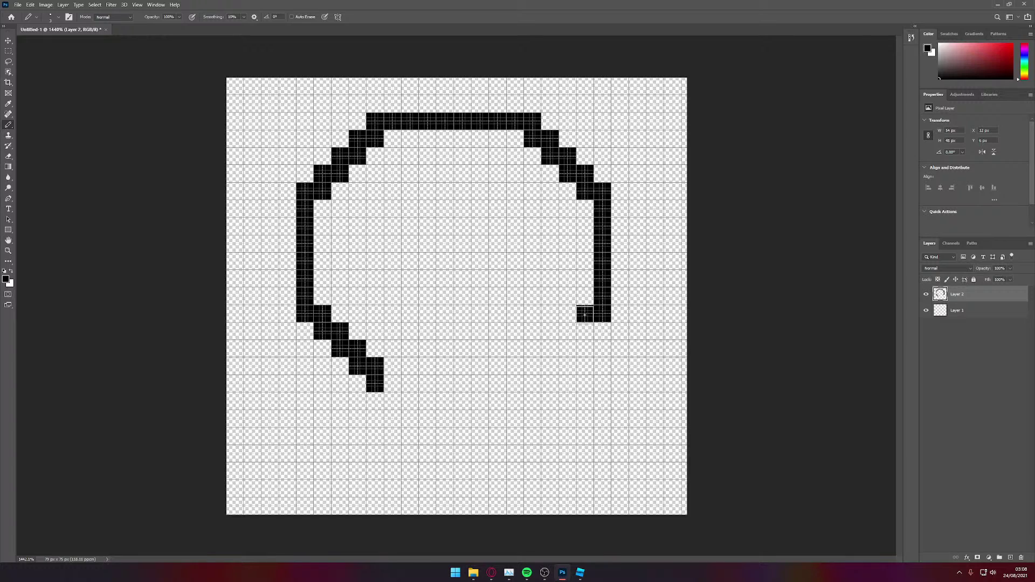
pyautogui.click(585, 331)
pyautogui.click(567, 332)
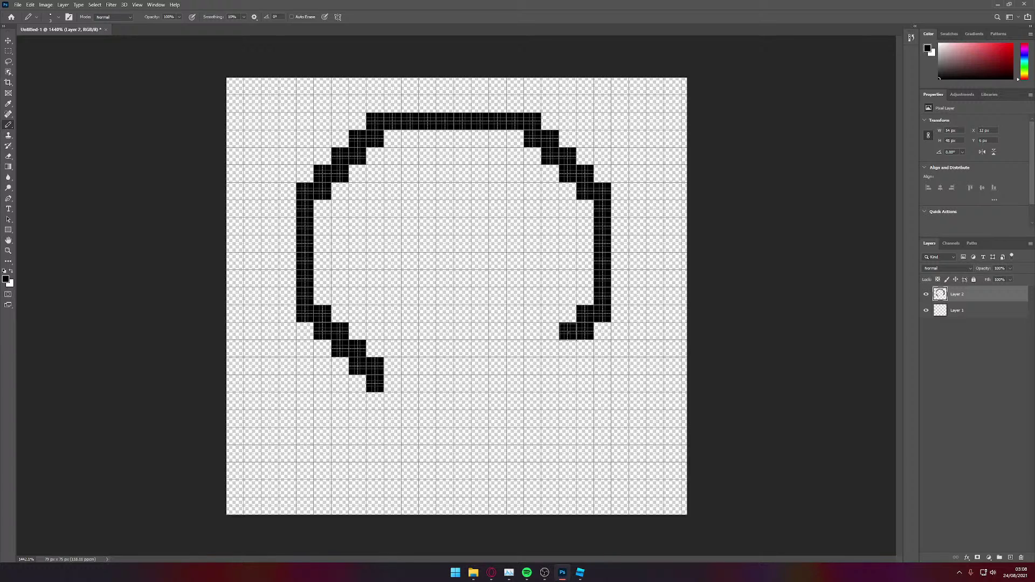
pyautogui.click(567, 349)
pyautogui.click(550, 349)
pyautogui.click(550, 366)
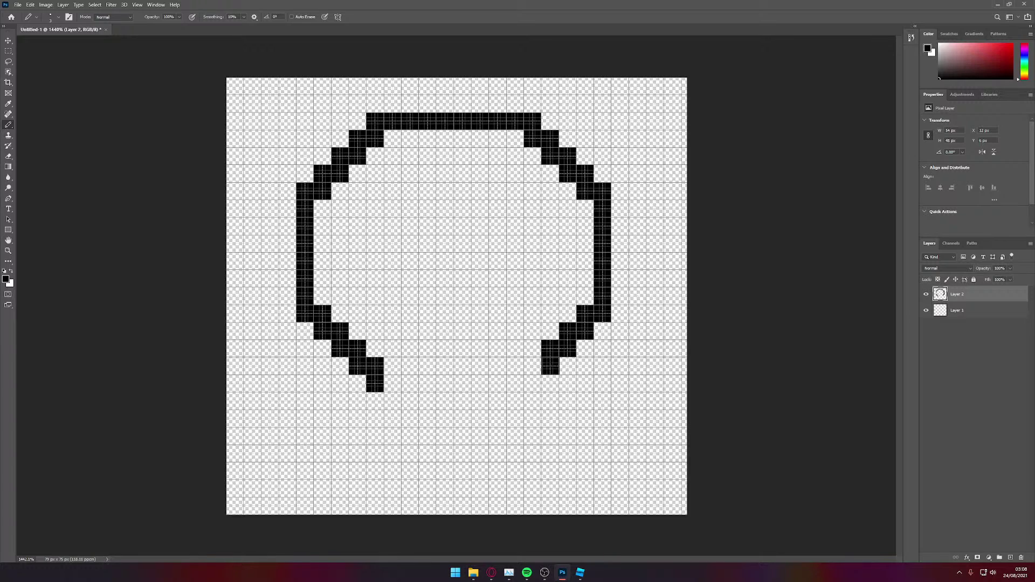
pyautogui.click(532, 366)
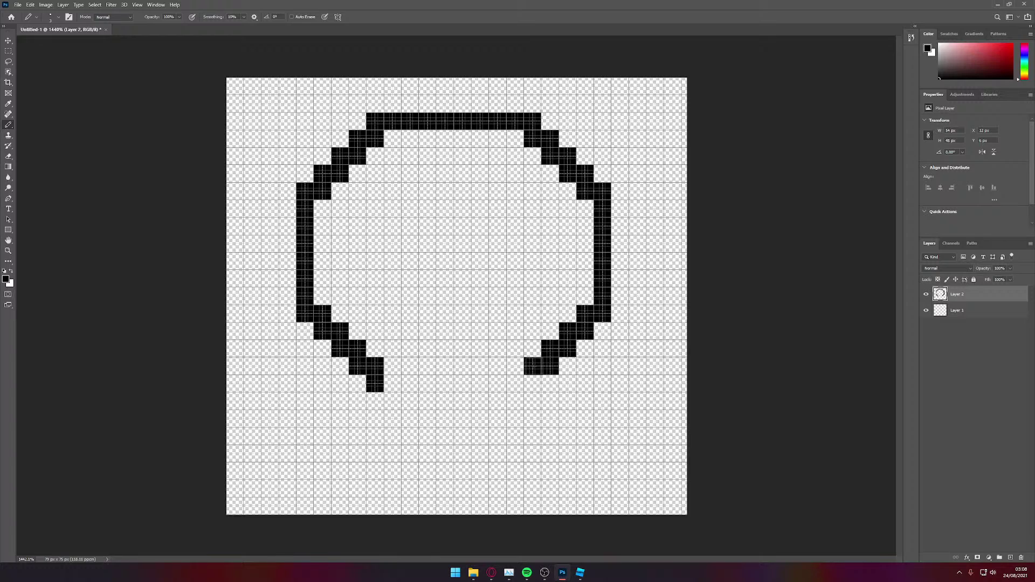
pyautogui.click(532, 383)
# Step: Close the gem outline with a 3 px high horizontal bottom edge joining the two lower diagonals
pyautogui.click(392, 383)
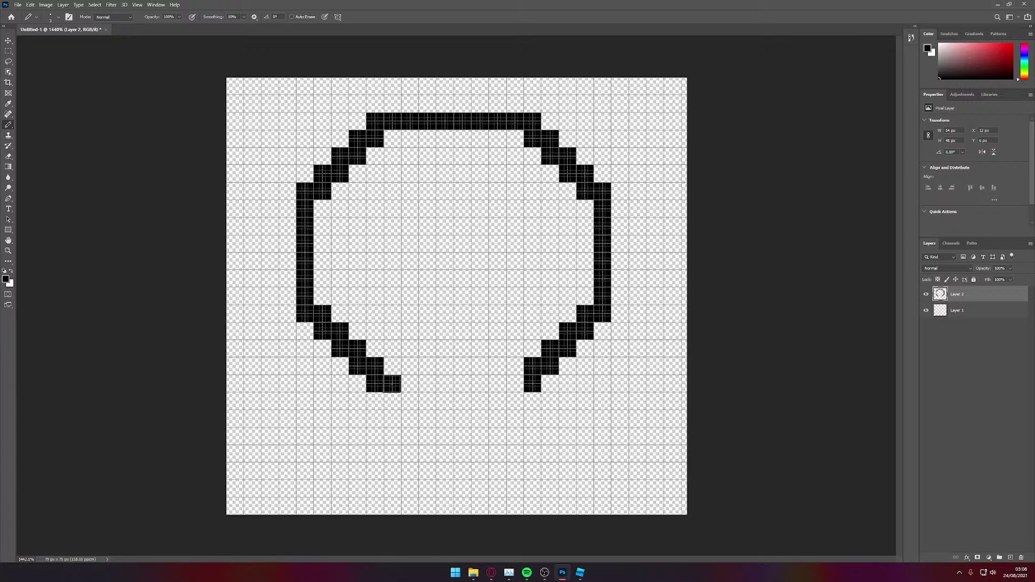
pyautogui.click(409, 382)
pyautogui.click(426, 383)
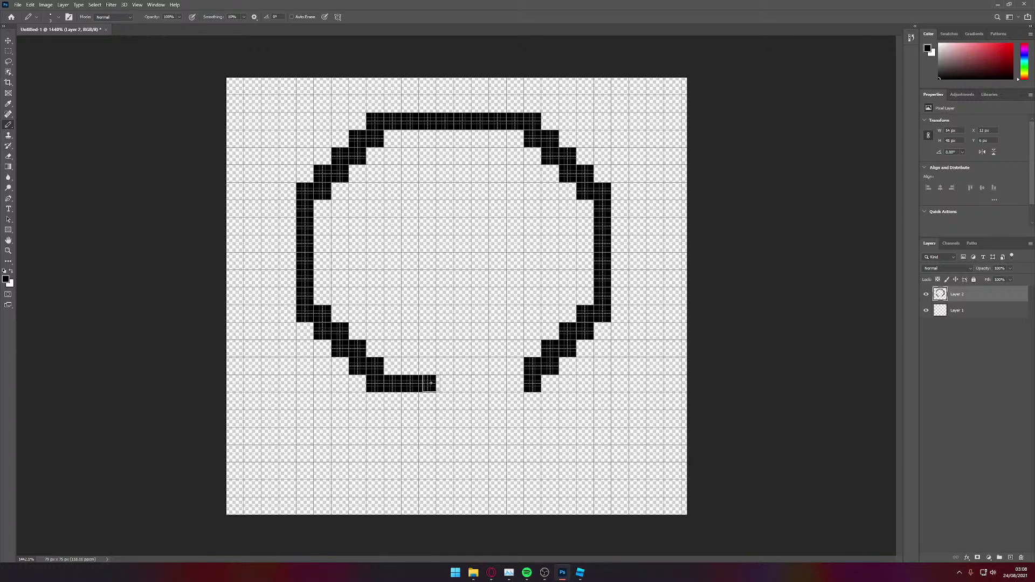
pyautogui.click(444, 384)
pyautogui.click(462, 383)
pyautogui.click(480, 383)
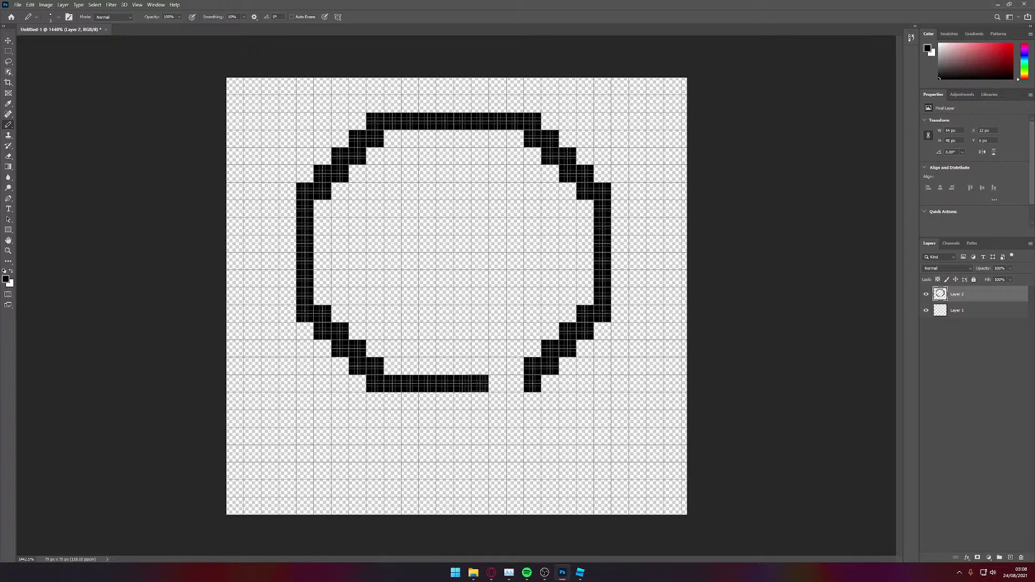
pyautogui.click(497, 383)
pyautogui.click(514, 383)
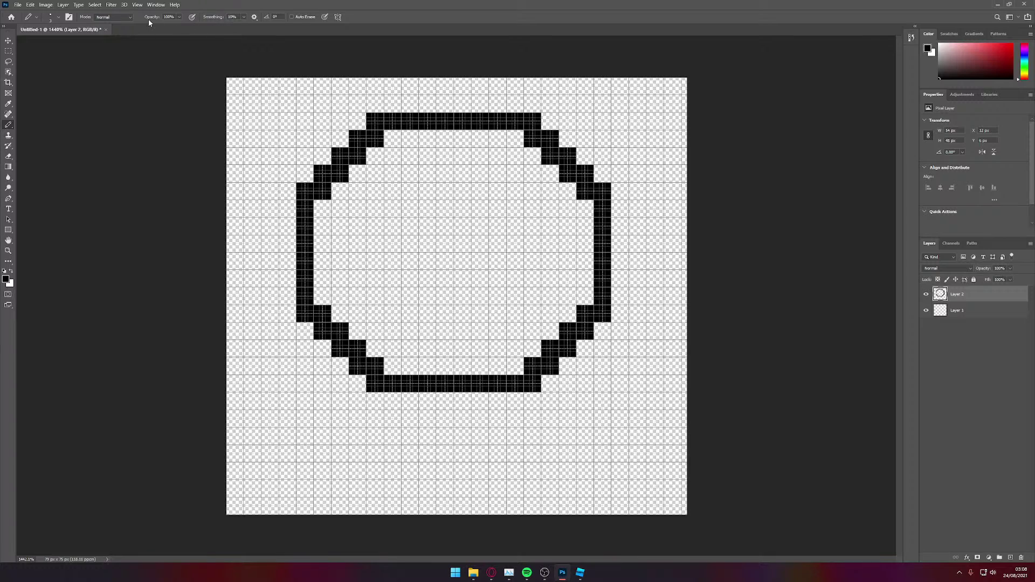
# Step: Reduce the pencil size to 2 px and undo the trial marks inside the outline
pyautogui.click(57, 20)
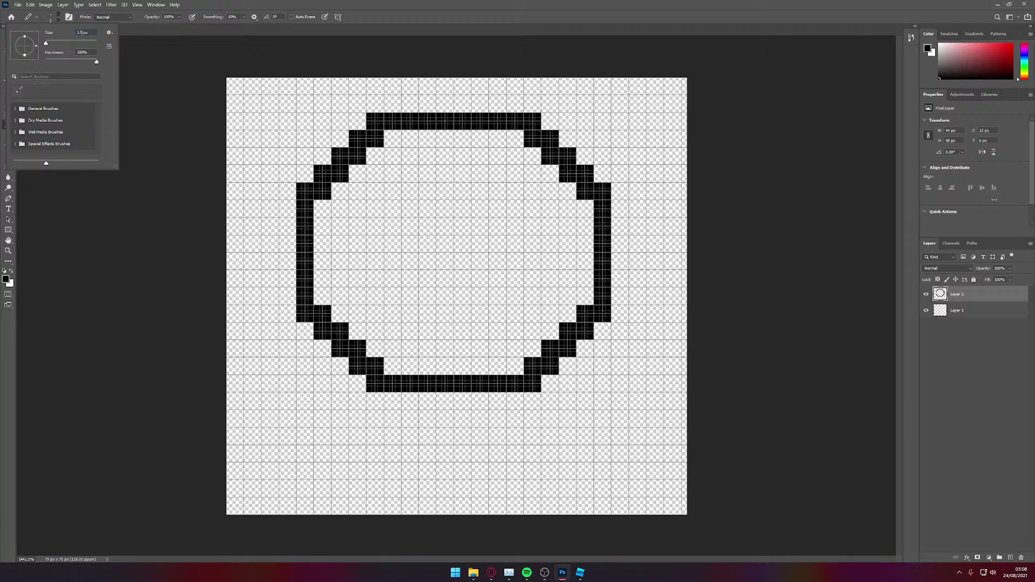
pyautogui.press('Return')
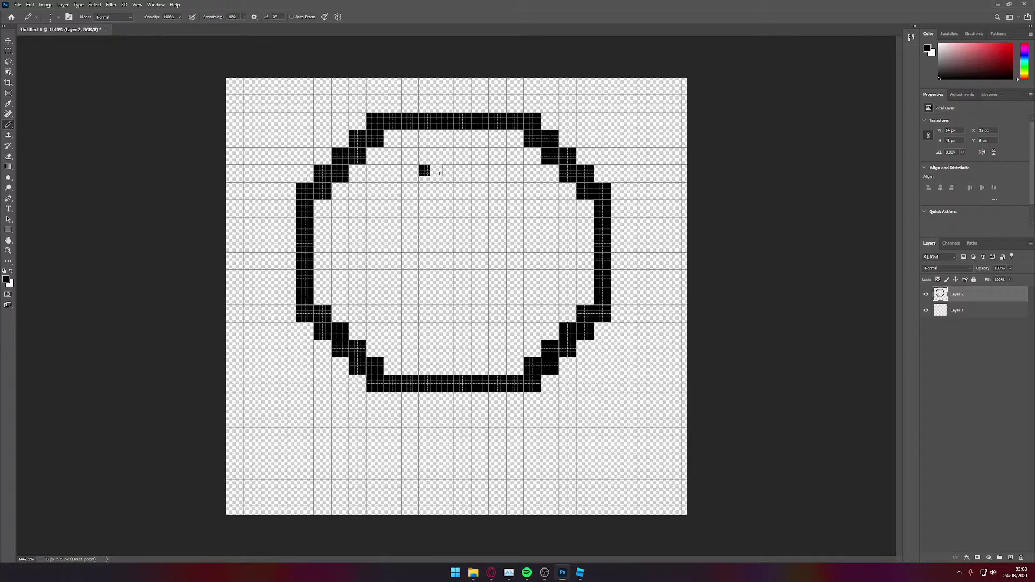
pyautogui.hotkey('ctrl', 'z')
pyautogui.hotkey('ctrl', 'z')
pyautogui.hotkey('ctrl', 'z')
pyautogui.hotkey('ctrl', 'z')
# Step: Draw a horizontal black line about 18 px wide and 2 px high inside the outline's upper part
pyautogui.click(459, 171)
pyautogui.click(471, 170)
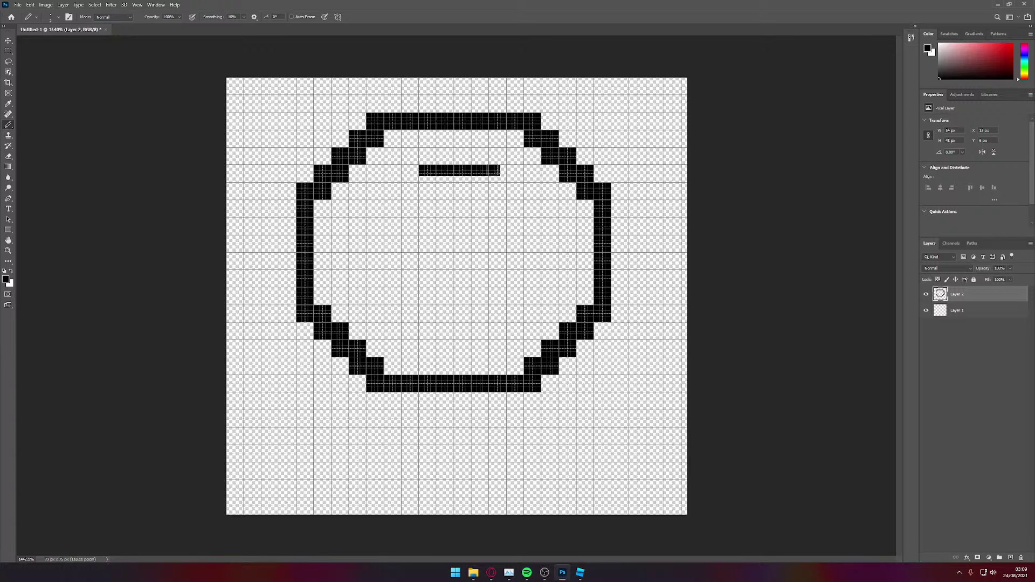
pyautogui.click(413, 171)
# Step: Draw an inner upper-right staircase of 2 px black squares descending outward from the right end of the 18 px line
pyautogui.keyDown('alt'); pyautogui.scroll(5, 510, 178); pyautogui.keyUp('alt')
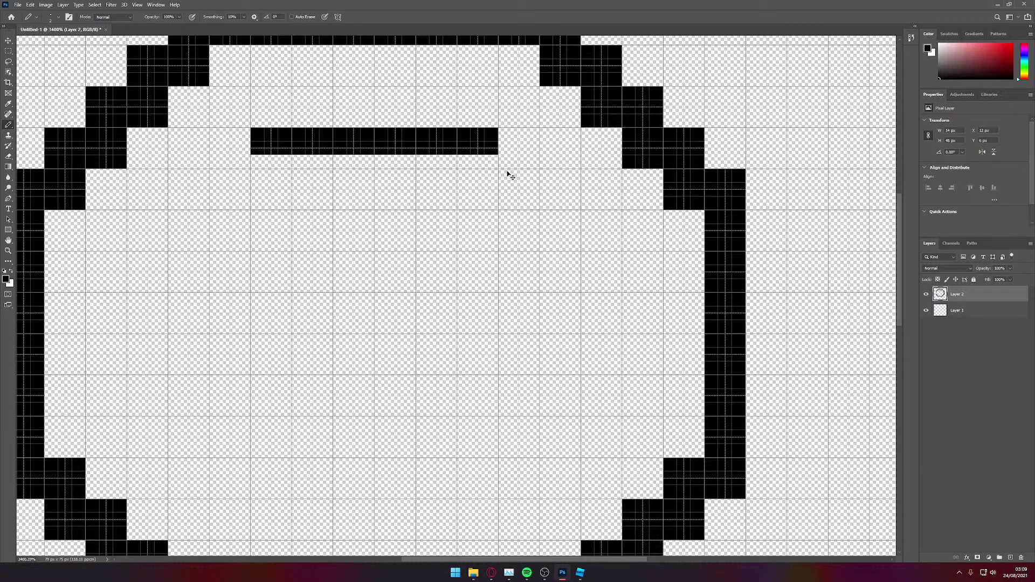
pyautogui.moveTo(500, 167)
pyautogui.mouseDown()
pyautogui.moveTo(521, 202)
pyautogui.moveTo(557, 220)
pyautogui.moveTo(550, 211)
pyautogui.mouseUp()
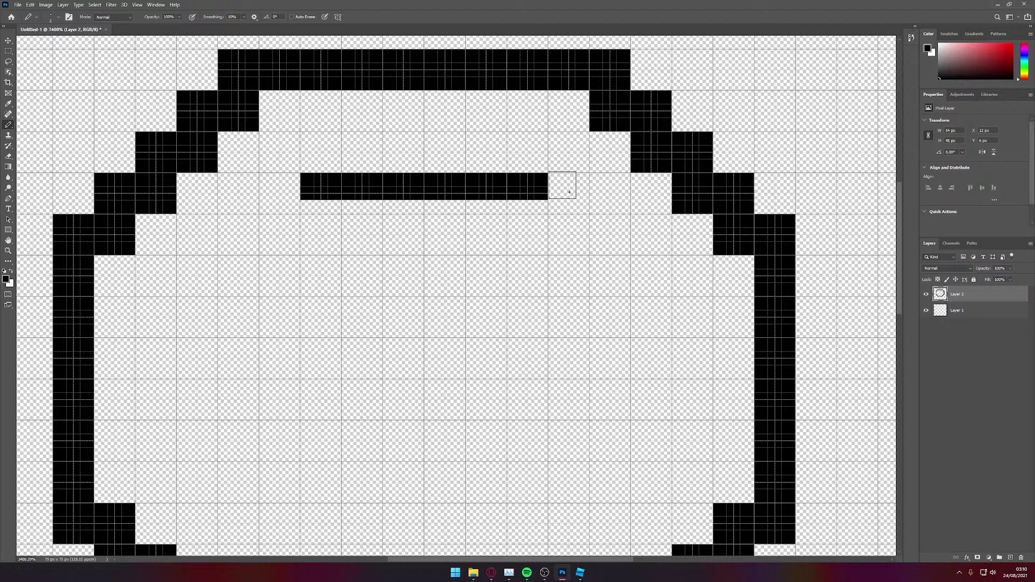
pyautogui.click(548, 216)
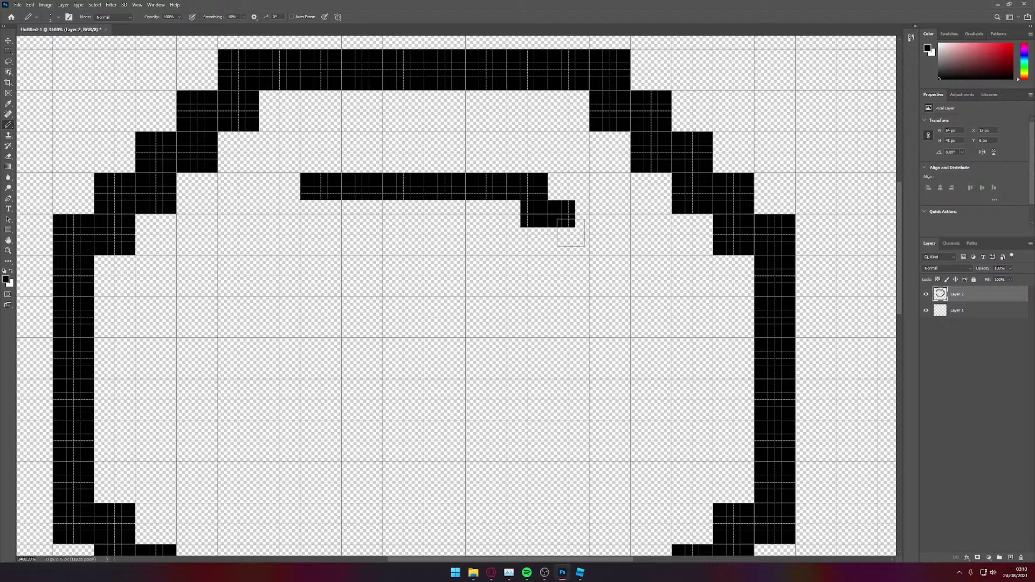
pyautogui.scroll(-1, 574, 238)
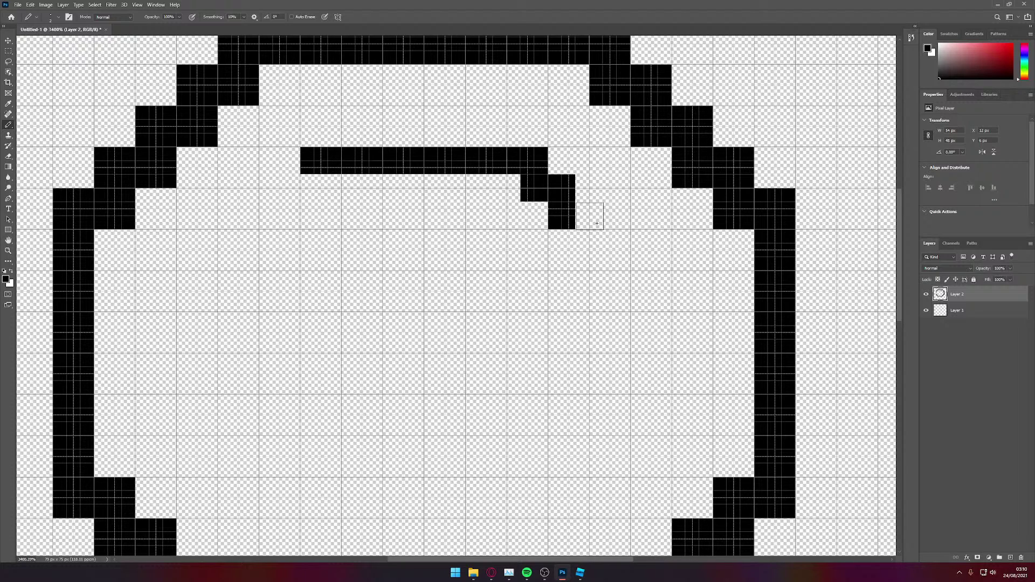
pyautogui.click(589, 216)
pyautogui.scroll(-2, 592, 252)
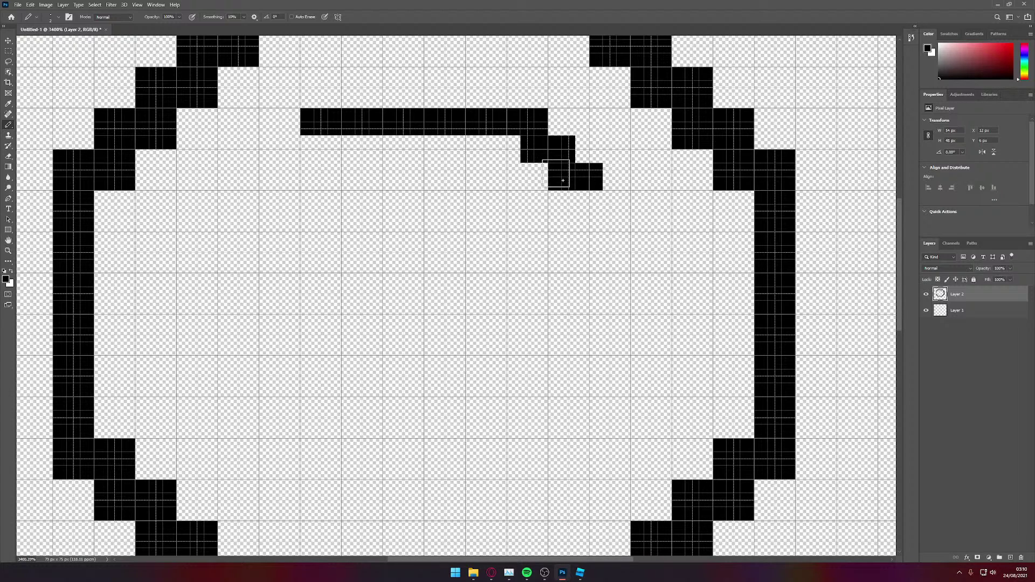
pyautogui.click(595, 211)
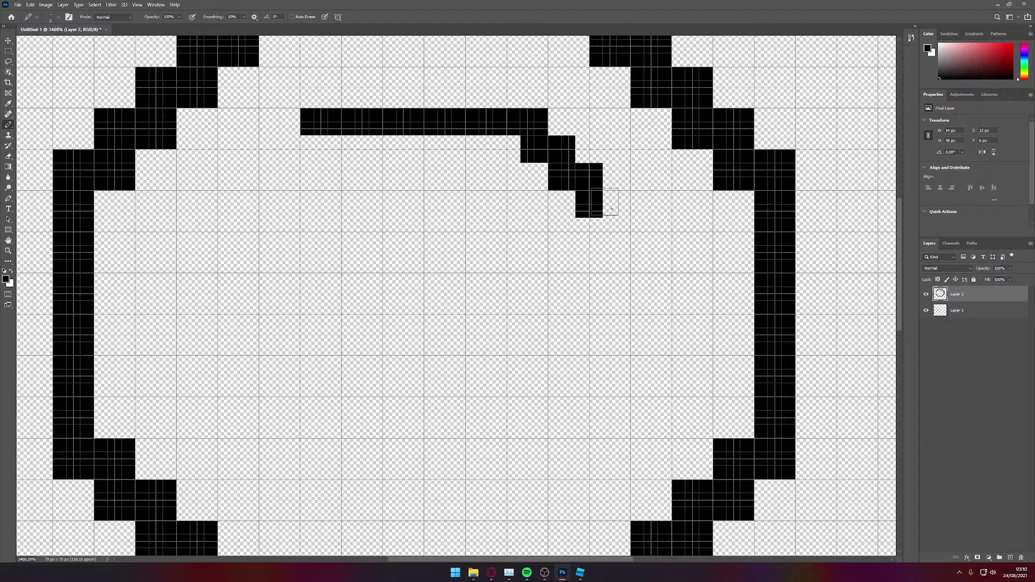
pyautogui.scroll(-1, 595, 202)
pyautogui.scroll(1, 586, 199)
pyautogui.scroll(-2, 574, 178)
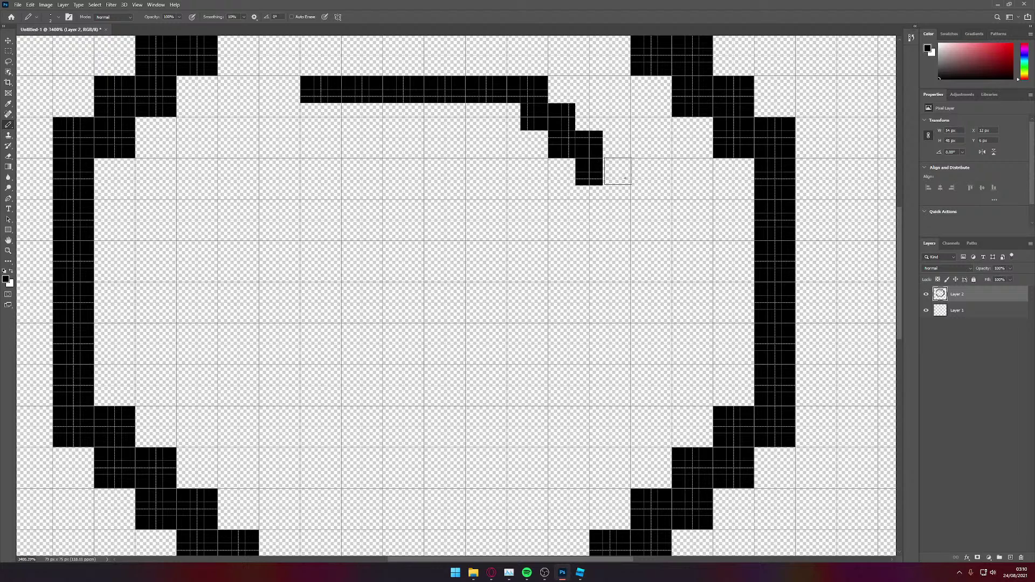
pyautogui.scroll(-2, 625, 170)
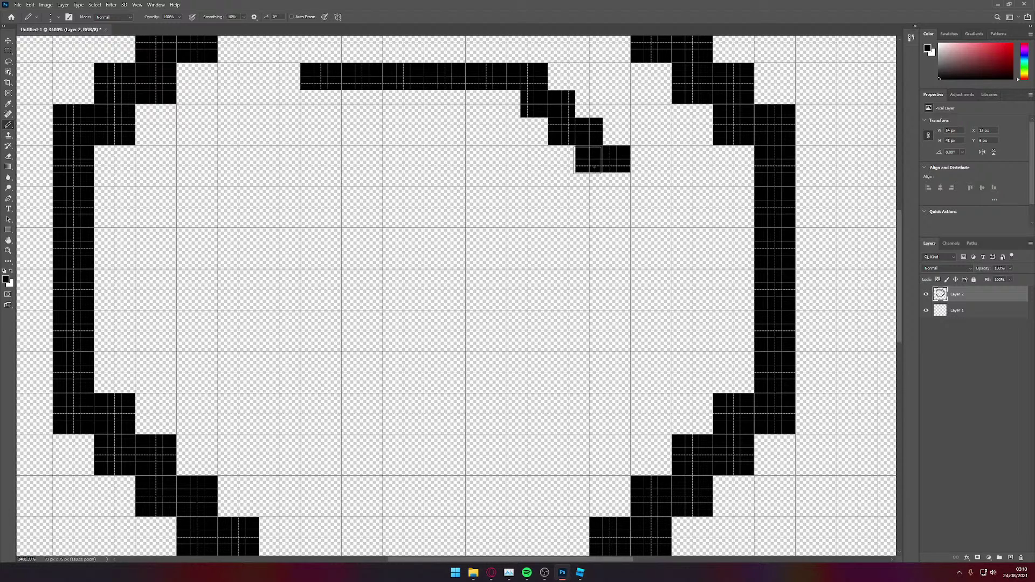
pyautogui.click(621, 194)
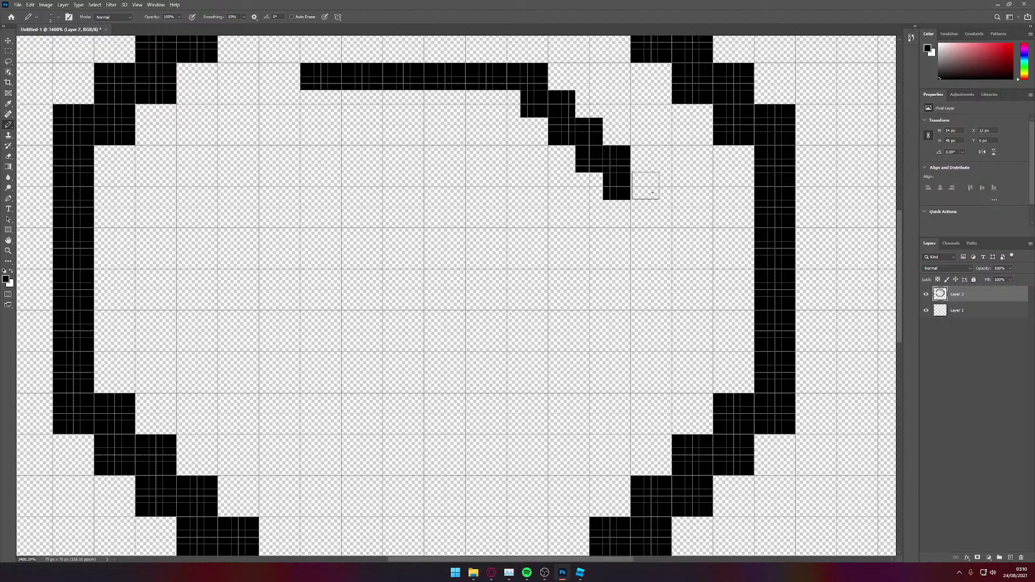
pyautogui.click(645, 185)
# Step: Draw the inner shape's right side as a vertical line 2 px wide and about 16 px high below the upper-right staircase
pyautogui.scroll(3, 660, 187)
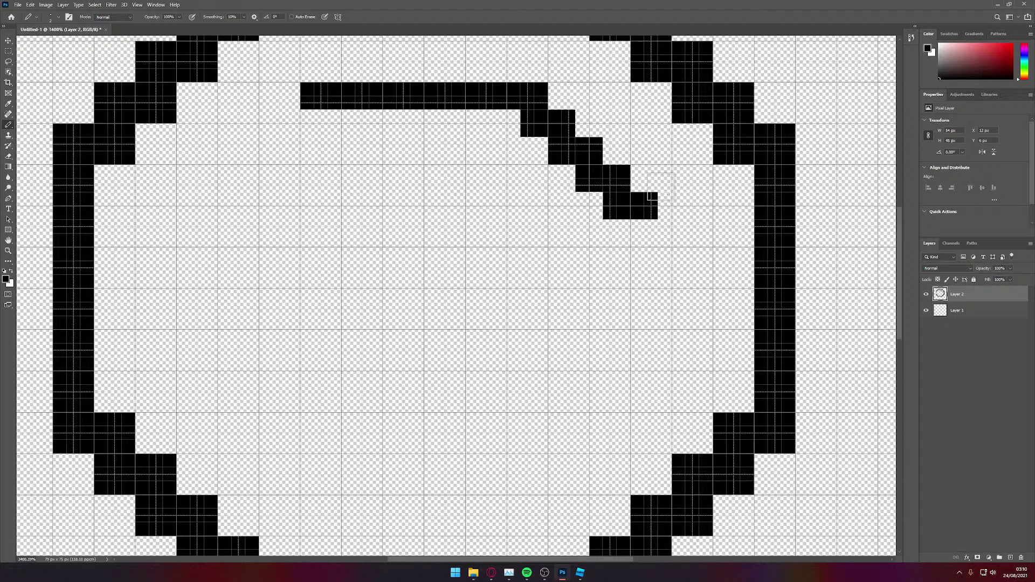
pyautogui.scroll(3, 647, 183)
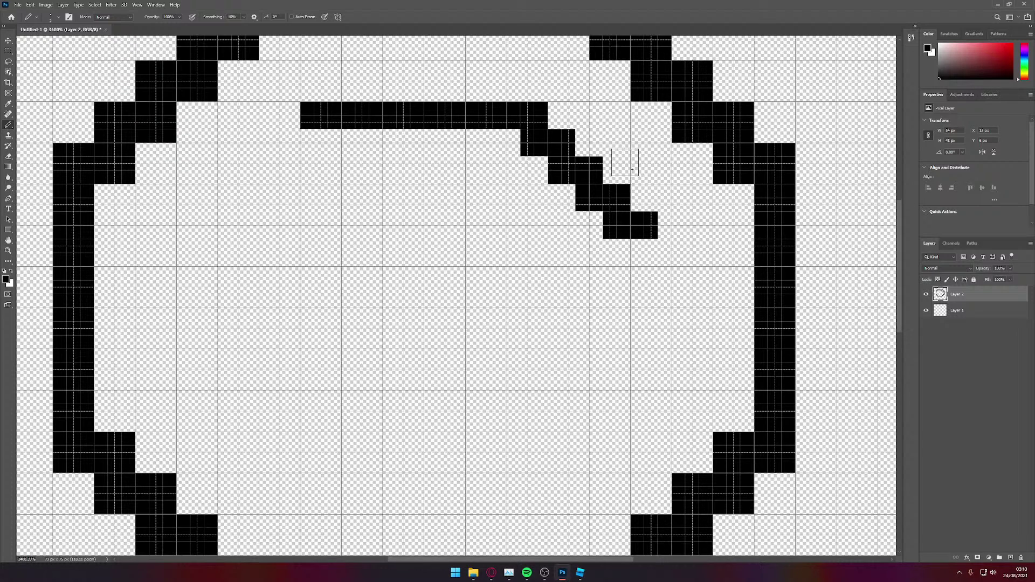
pyautogui.scroll(-6, 657, 269)
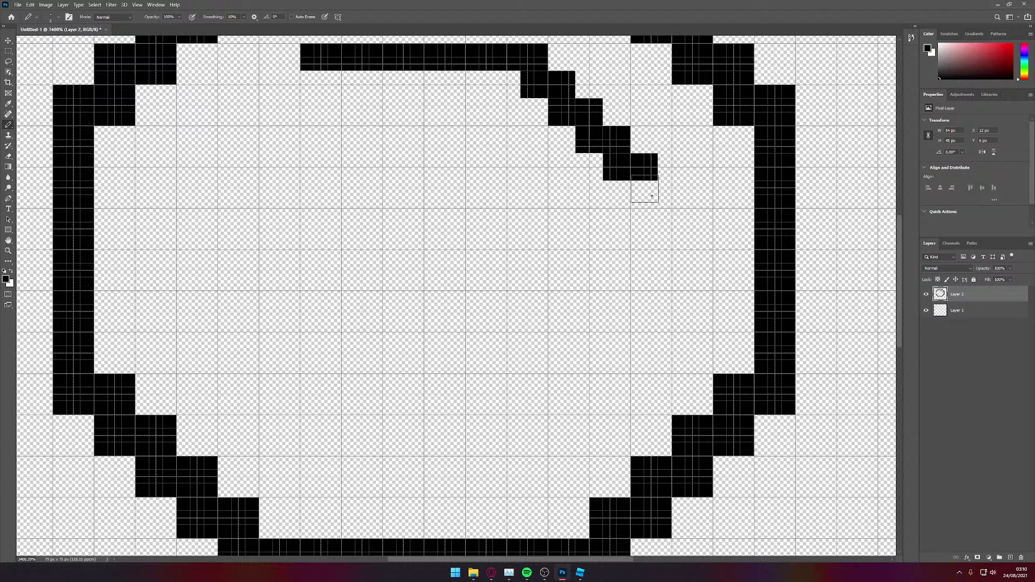
pyautogui.click(651, 195)
pyautogui.click(651, 229)
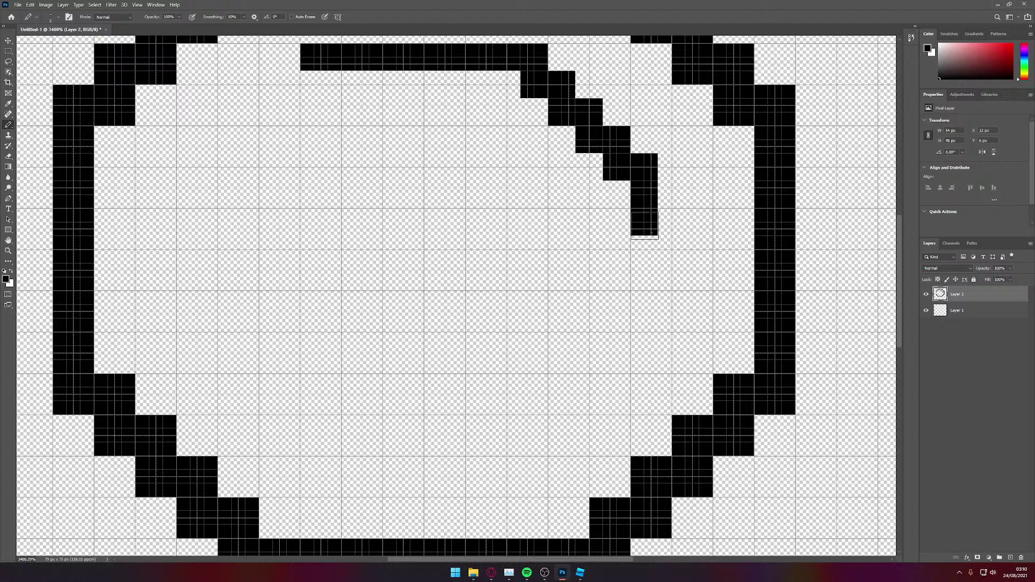
pyautogui.click(653, 208)
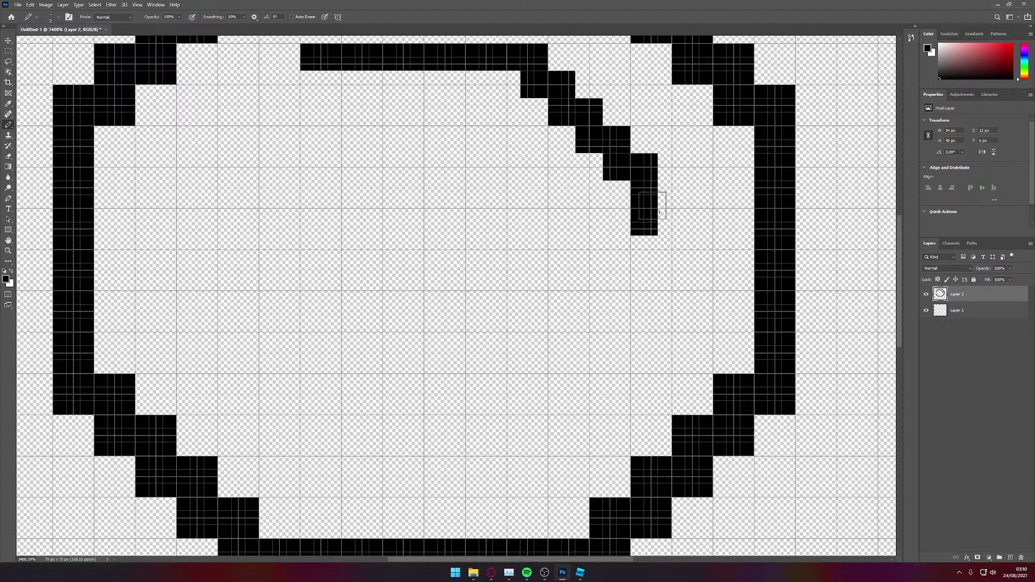
pyautogui.click(651, 257)
pyautogui.click(650, 279)
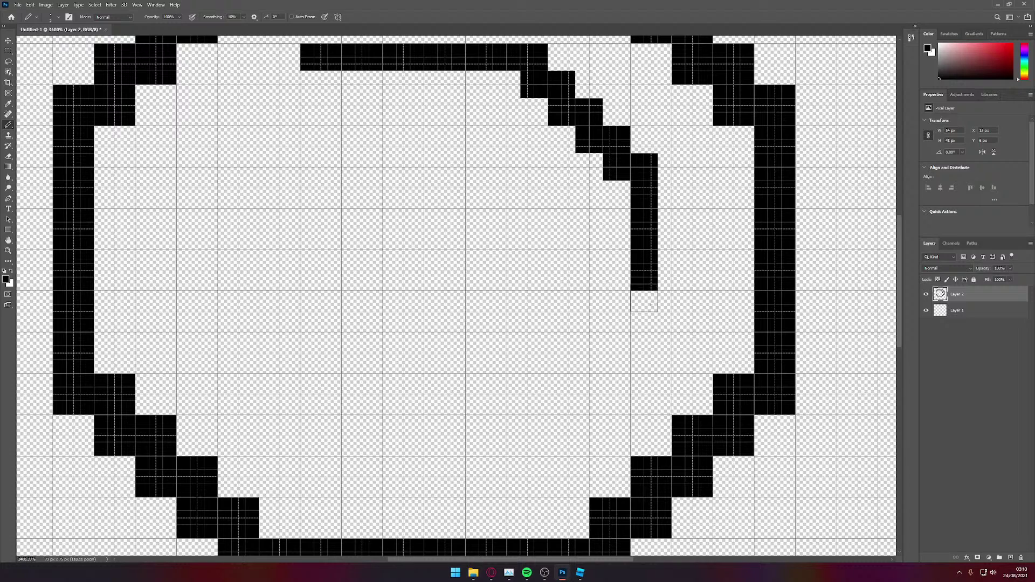
pyautogui.click(650, 304)
pyautogui.click(651, 331)
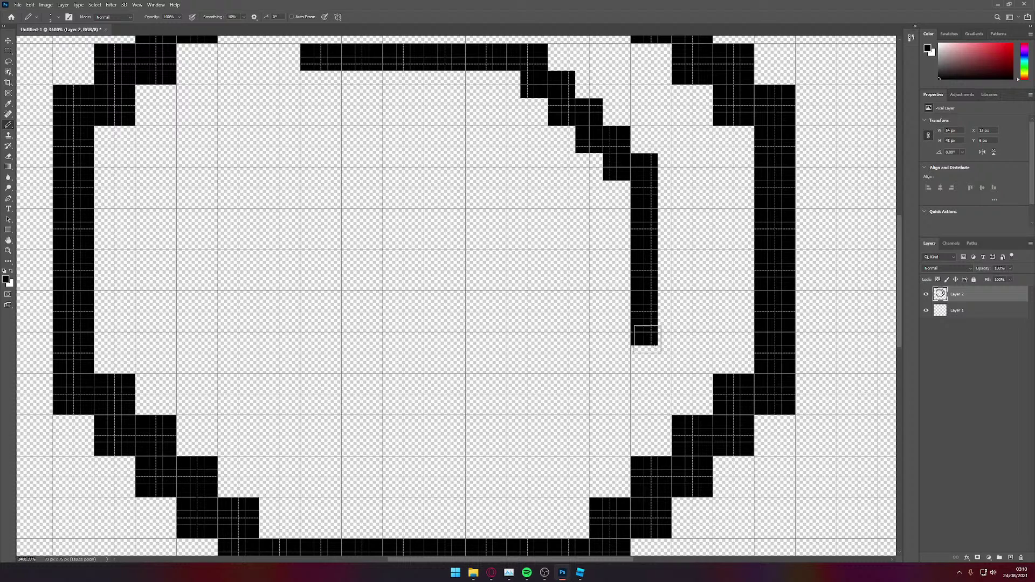
pyautogui.click(645, 359)
# Step: Draw the inner lower-right staircase of 2 px squares descending inward from the lower end of the inner right side
pyautogui.scroll(-1, 658, 316)
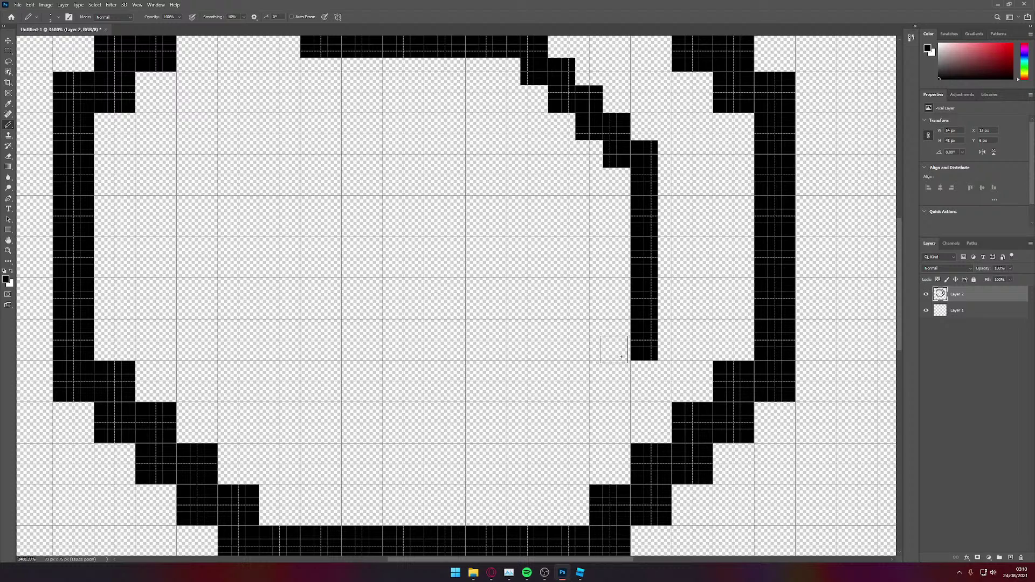
pyautogui.click(623, 353)
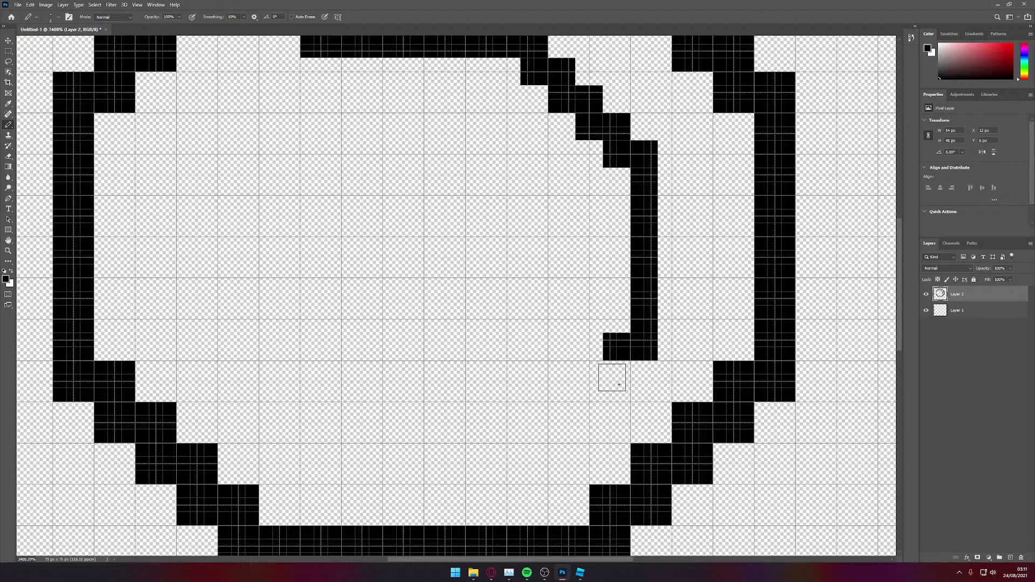
pyautogui.click(623, 379)
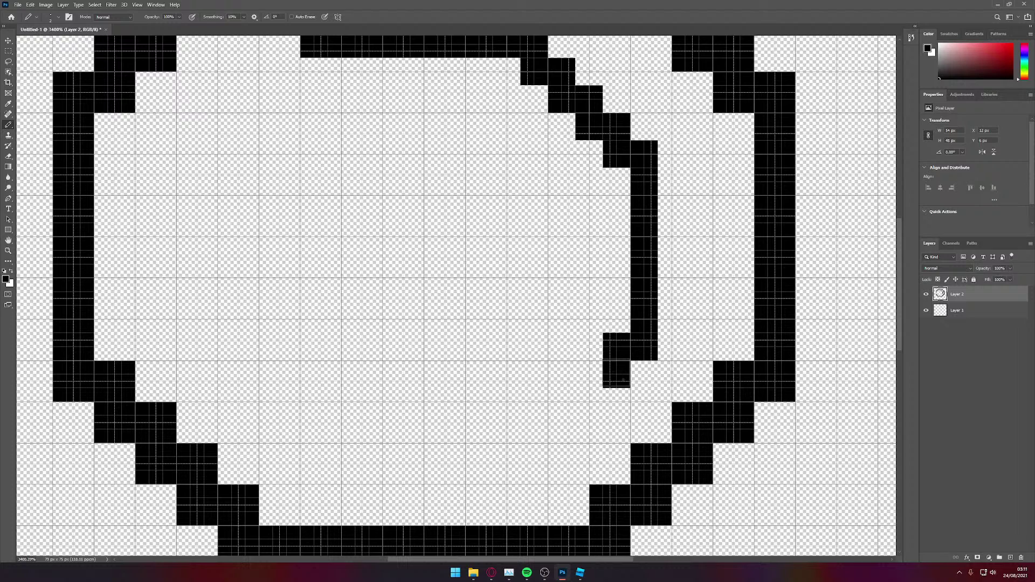
pyautogui.click(596, 381)
pyautogui.click(593, 404)
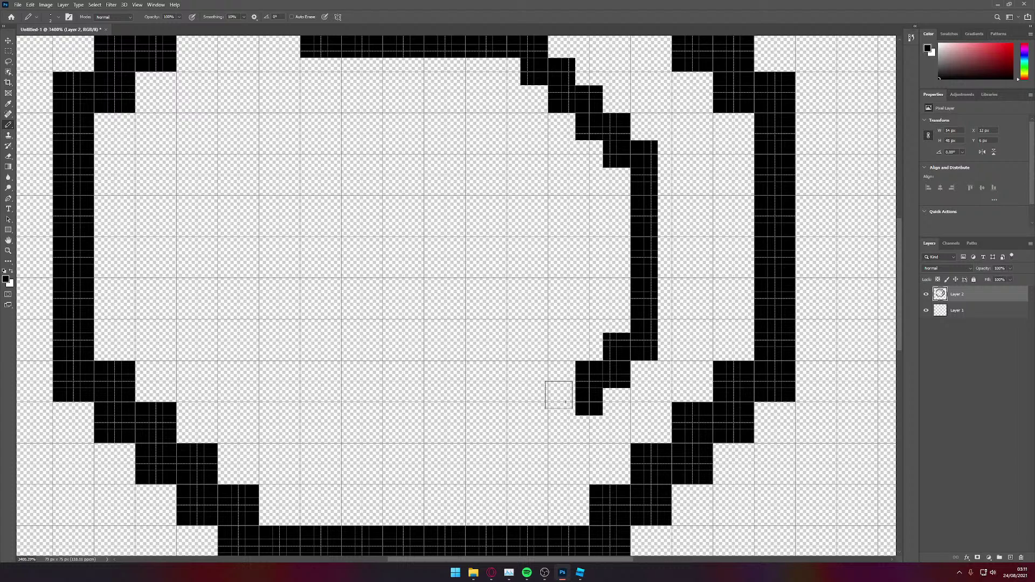
pyautogui.click(564, 403)
pyautogui.click(566, 435)
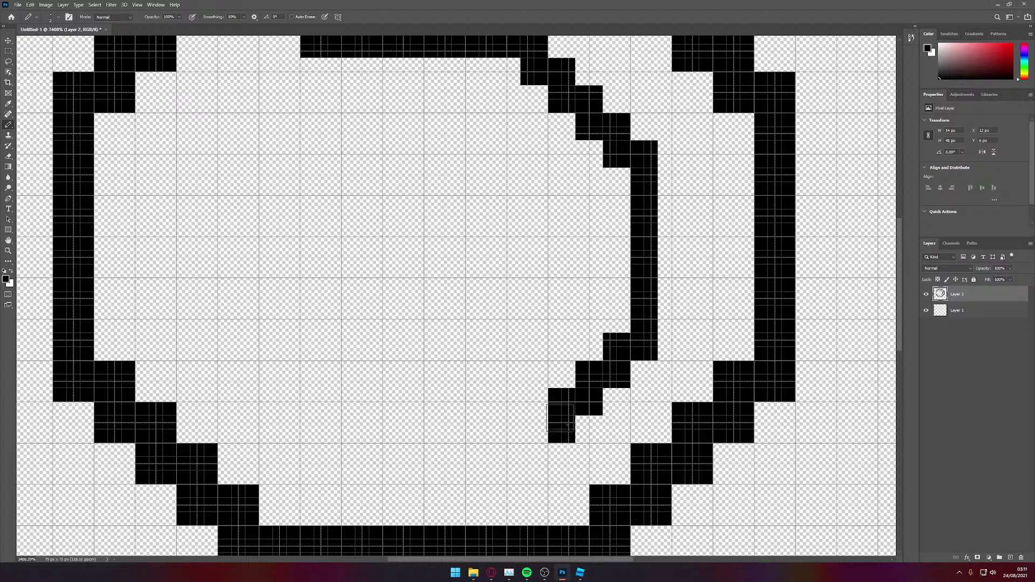
pyautogui.click(541, 437)
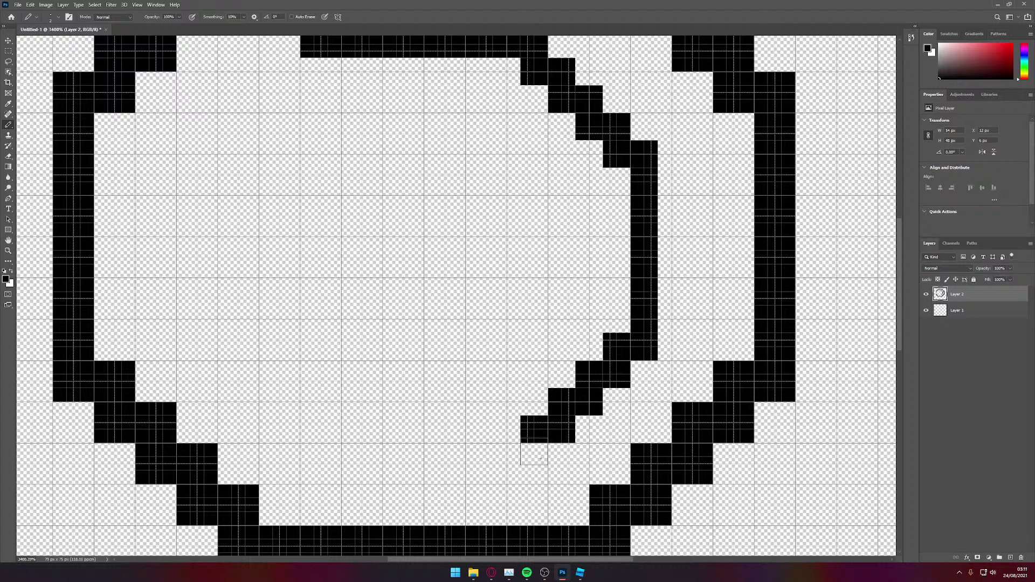
pyautogui.click(541, 458)
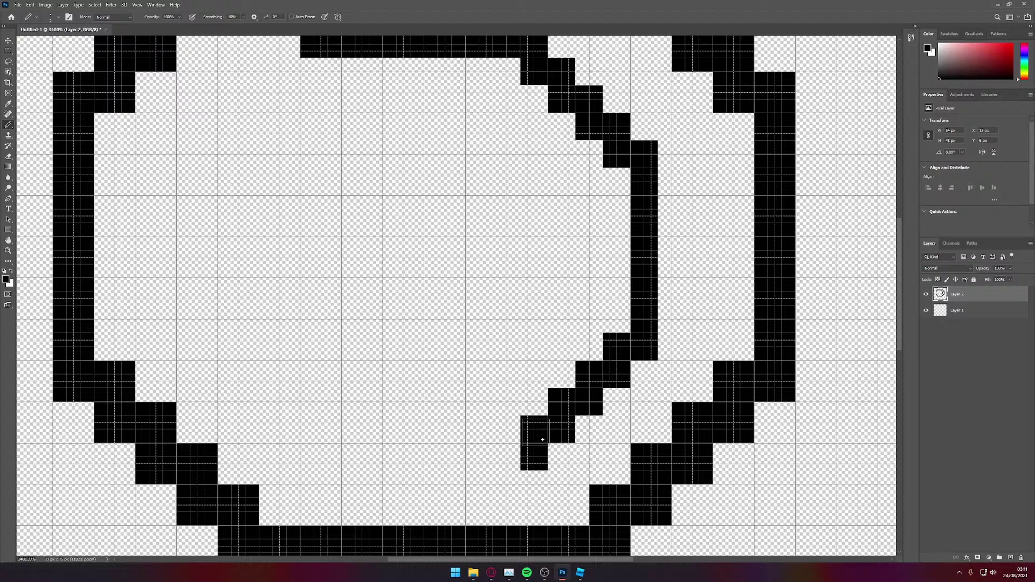
pyautogui.click(542, 439)
# Step: Draw the matching inner upper-left staircase of 2 px squares descending outward from the left end of the inner top line
pyautogui.scroll(3, 512, 462)
pyautogui.scroll(-2, 500, 316)
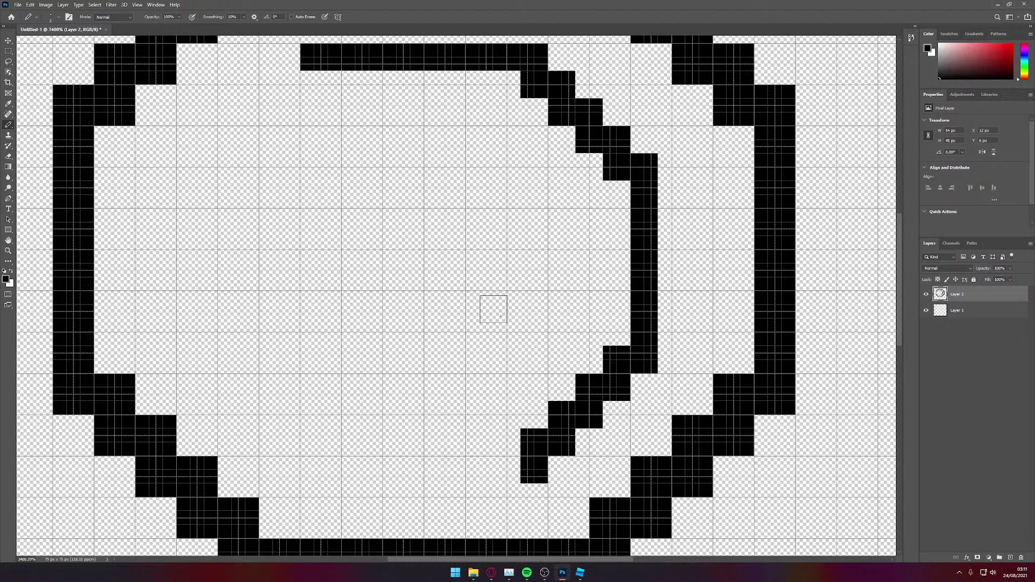
pyautogui.scroll(3, 493, 309)
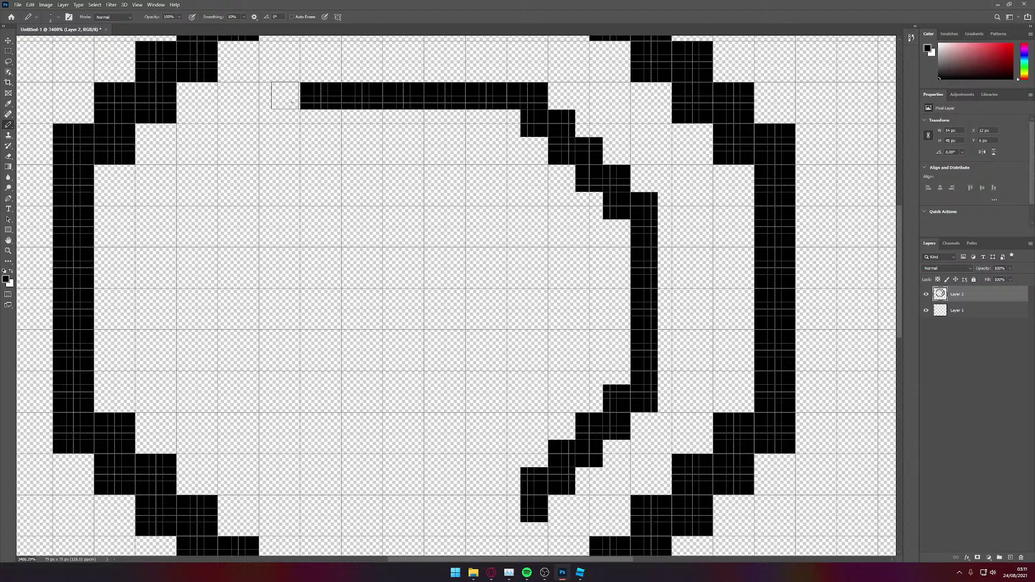
pyautogui.click(320, 131)
pyautogui.click(288, 127)
pyautogui.click(282, 151)
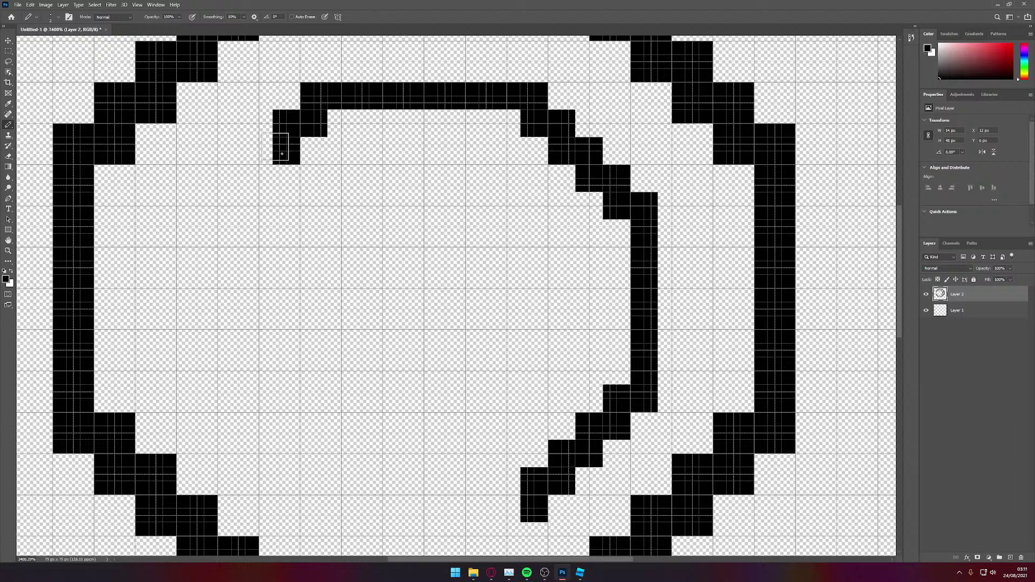
pyautogui.click(264, 148)
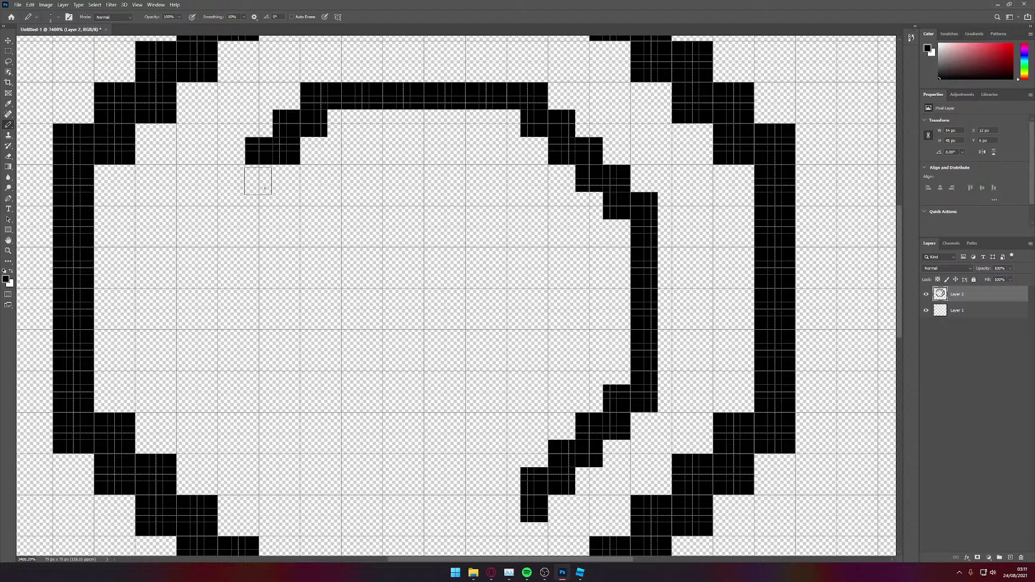
pyautogui.click(261, 182)
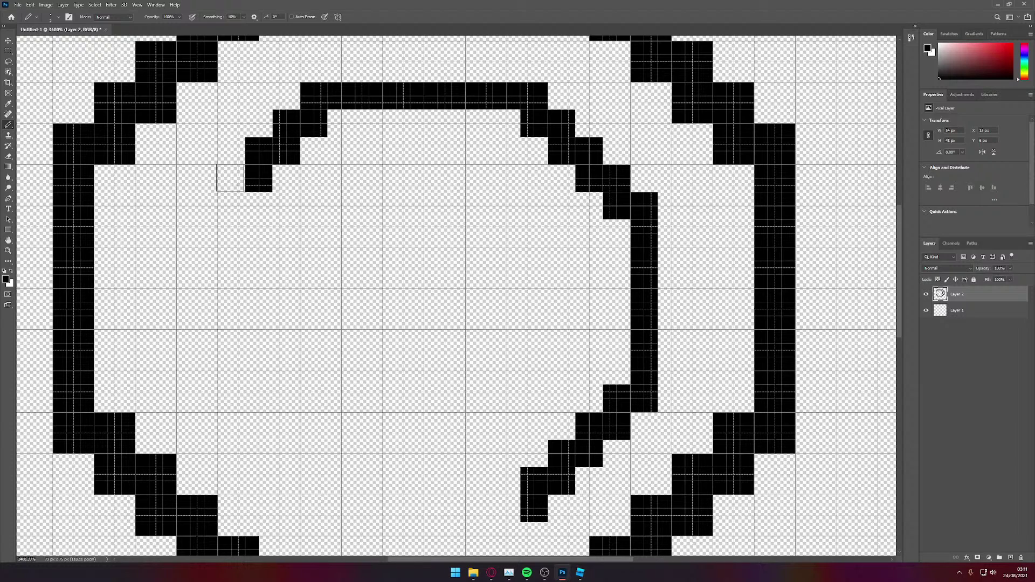
pyautogui.click(237, 185)
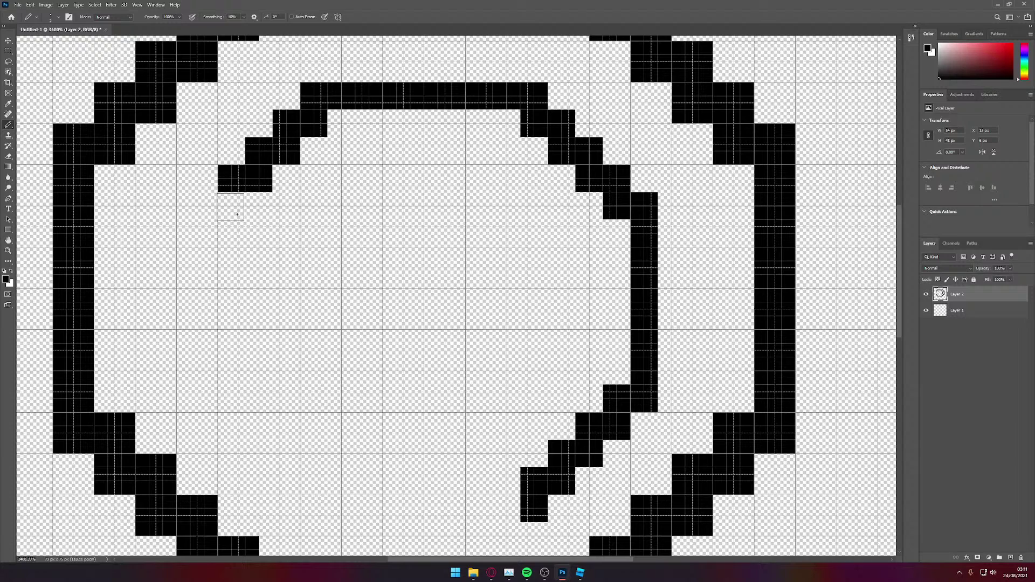
pyautogui.click(237, 214)
pyautogui.click(211, 214)
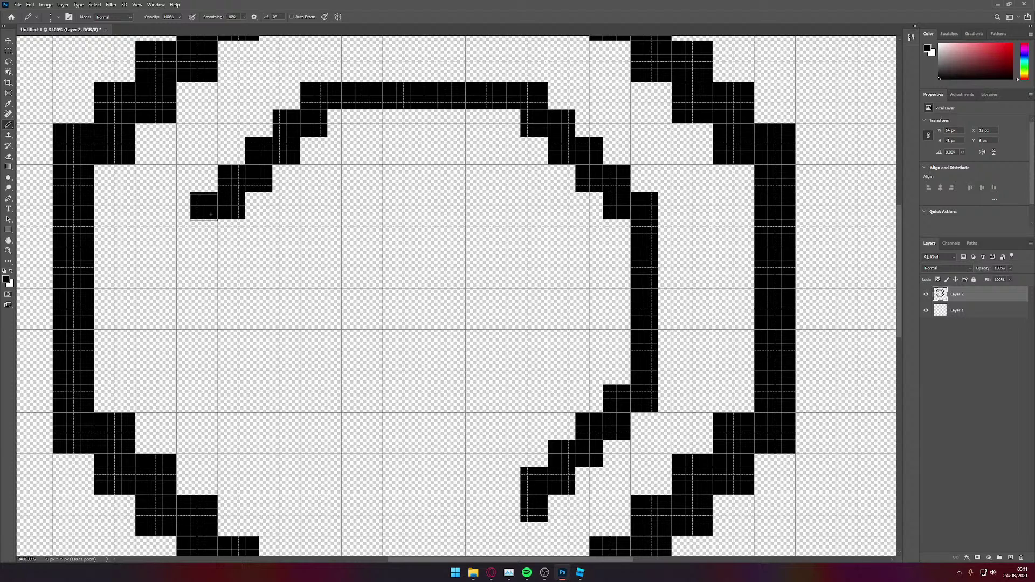
# Step: Draw the inner shape's left side as a vertical line 2 px wide and about 16 px high below the upper-left staircase
pyautogui.scroll(-1, 270, 170)
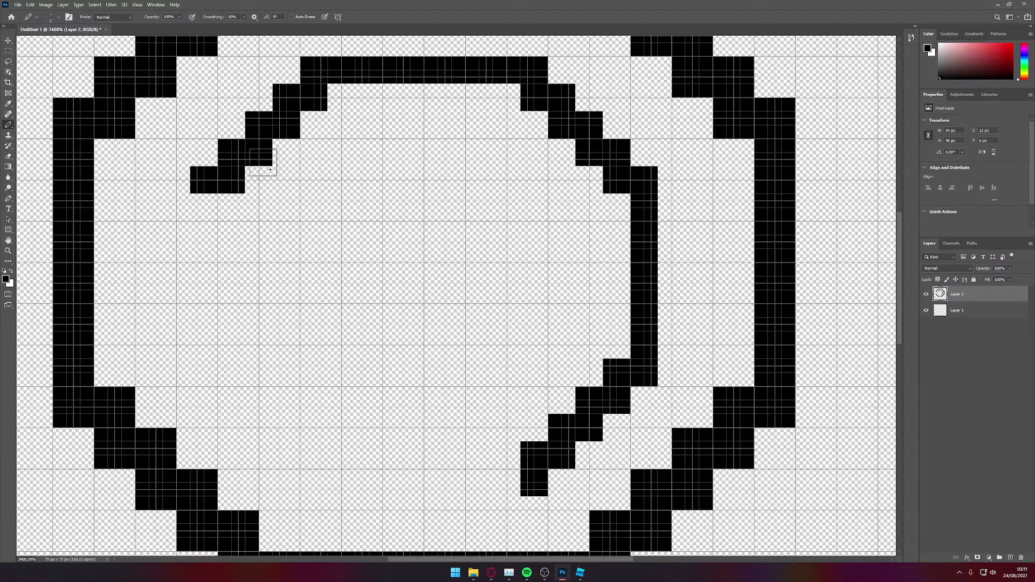
pyautogui.scroll(-1, 270, 170)
pyautogui.click(204, 180)
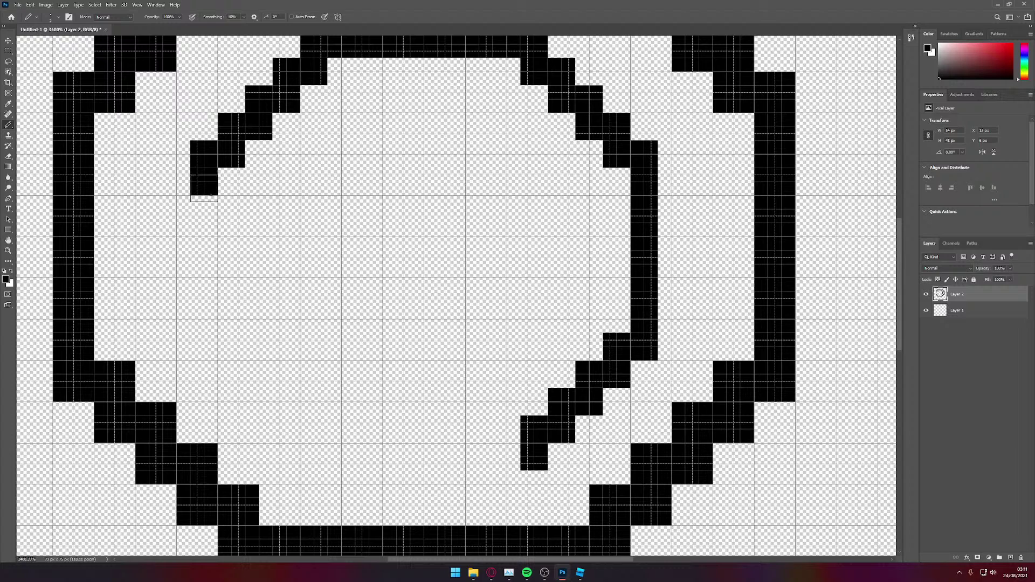
pyautogui.click(208, 211)
pyautogui.click(207, 238)
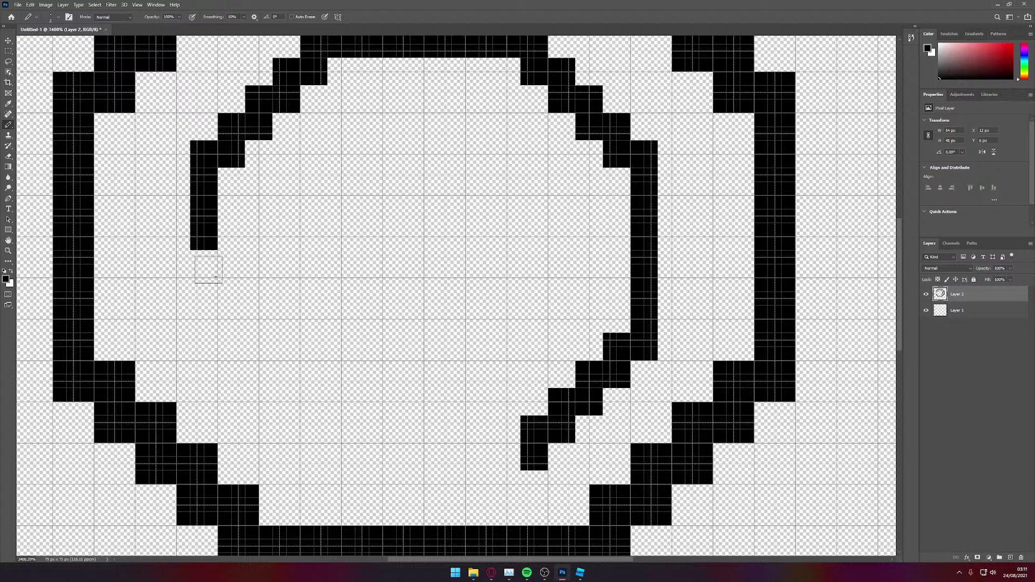
pyautogui.click(207, 264)
pyautogui.click(205, 291)
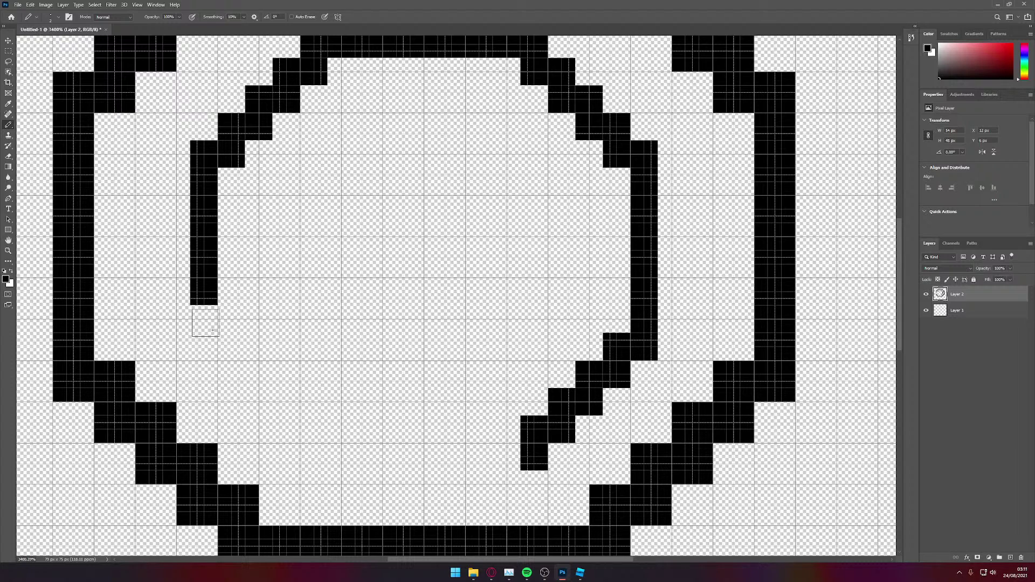
pyautogui.click(210, 322)
pyautogui.click(208, 348)
pyautogui.scroll(-1, 271, 333)
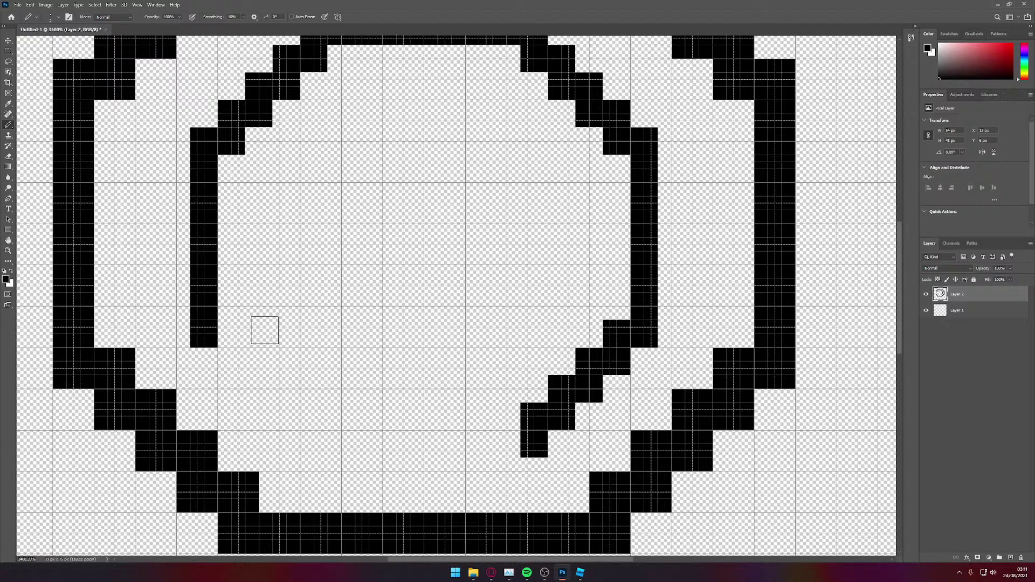
# Step: Draw the inner lower-left staircase of 2 px squares descending inward, and close the inner shape with a 2 px thick bottom line about 18 px long
pyautogui.scroll(-1, 264, 326)
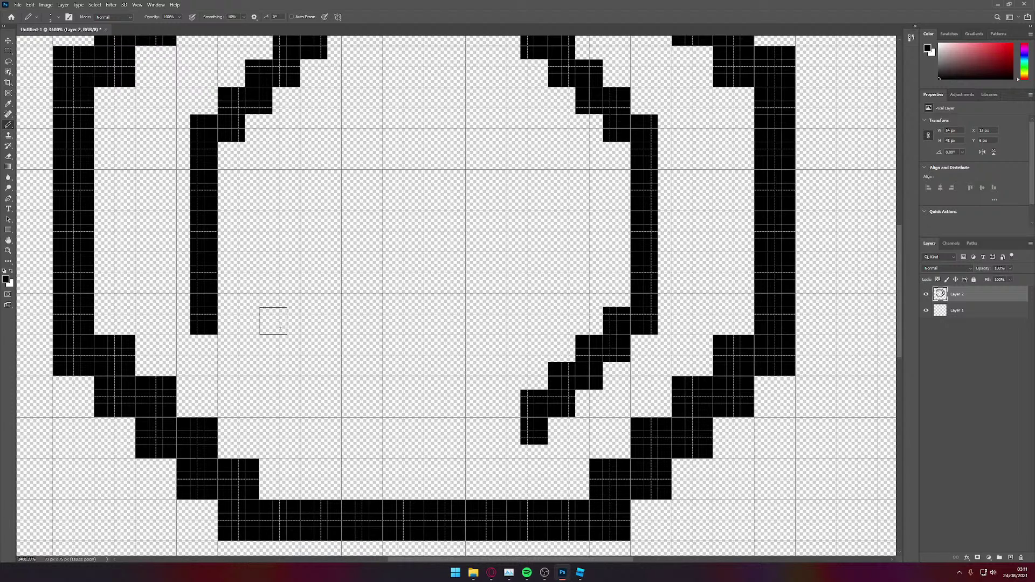
pyautogui.click(238, 328)
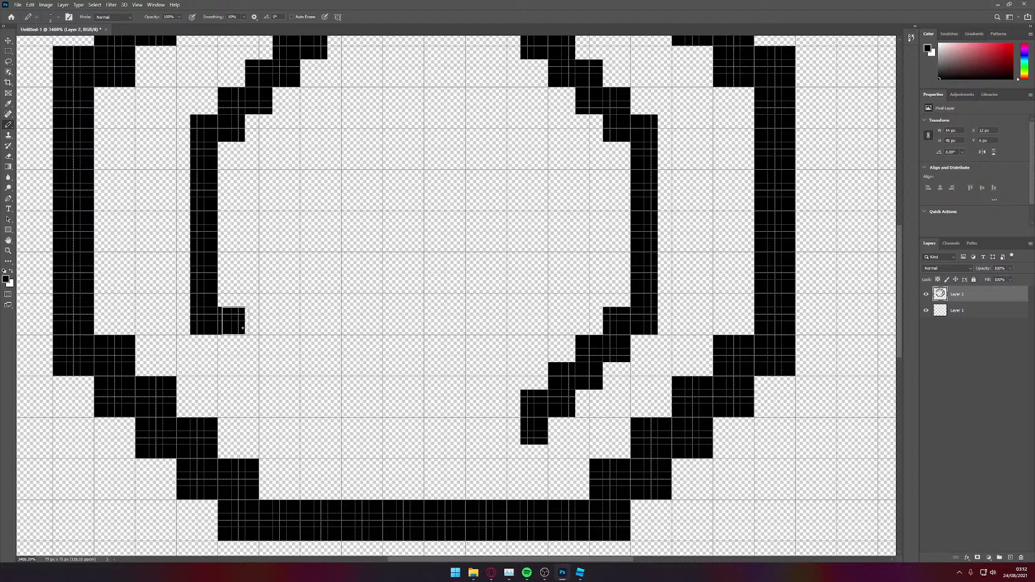
pyautogui.click(232, 348)
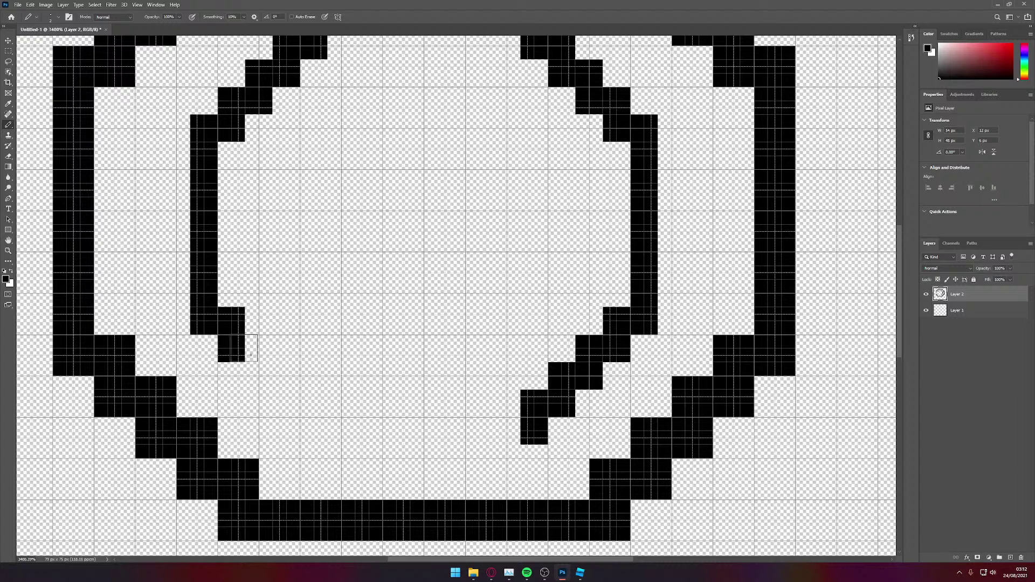
pyautogui.click(259, 348)
pyautogui.click(259, 375)
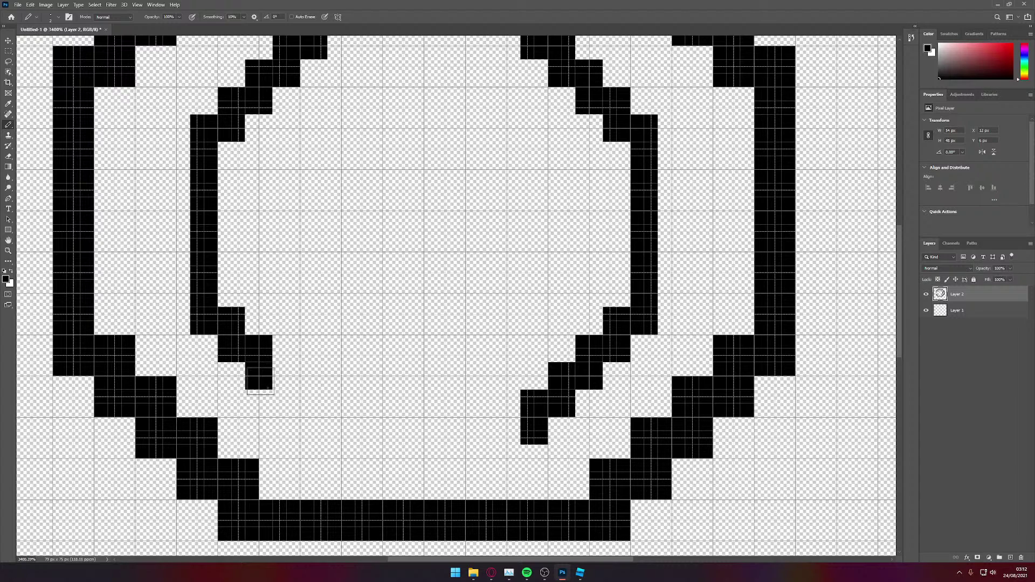
pyautogui.click(297, 381)
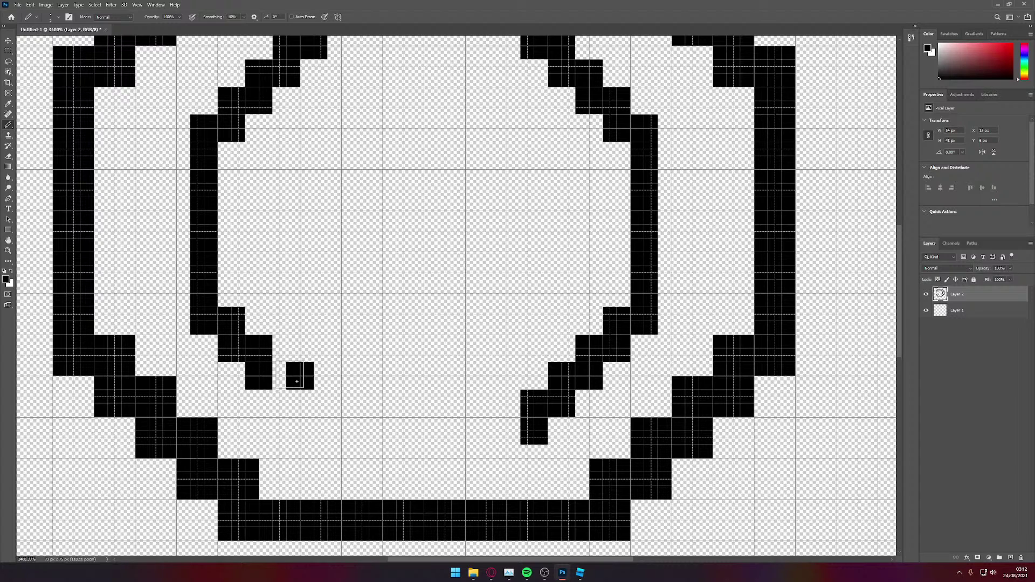
pyautogui.hotkey('ctrl', 'z')
pyautogui.click(286, 376)
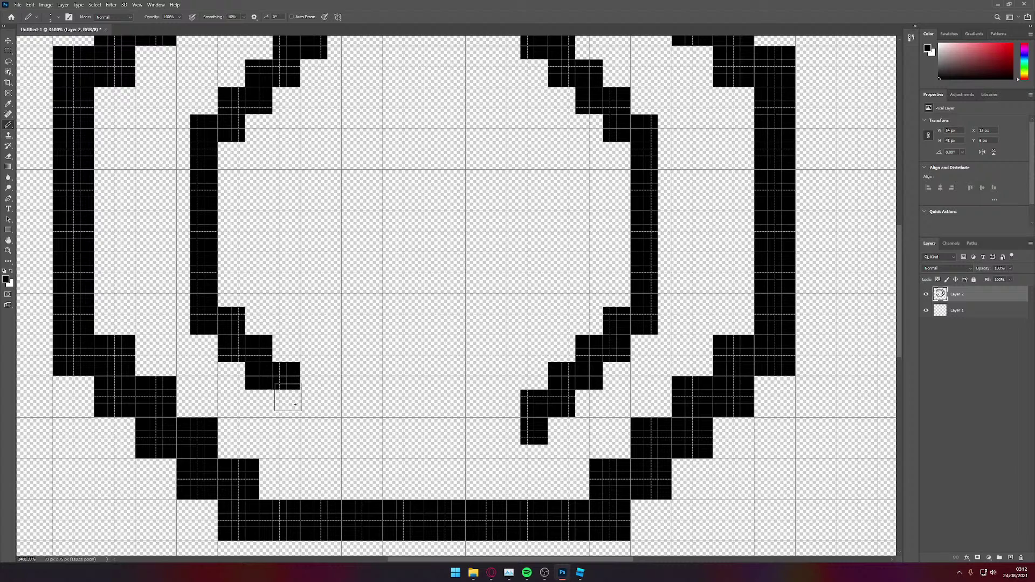
pyautogui.click(288, 403)
pyautogui.click(315, 404)
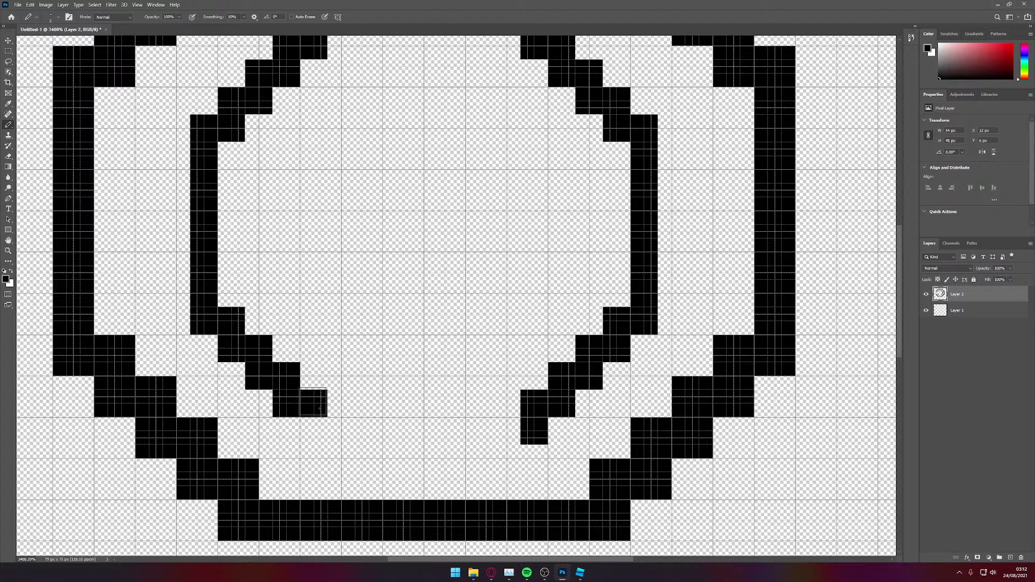
pyautogui.click(314, 430)
pyautogui.moveTo(507, 430); pyautogui.dragTo(347, 435)
pyautogui.keyDown('alt'); pyautogui.scroll(-5, 381, 335); pyautogui.keyUp('alt')
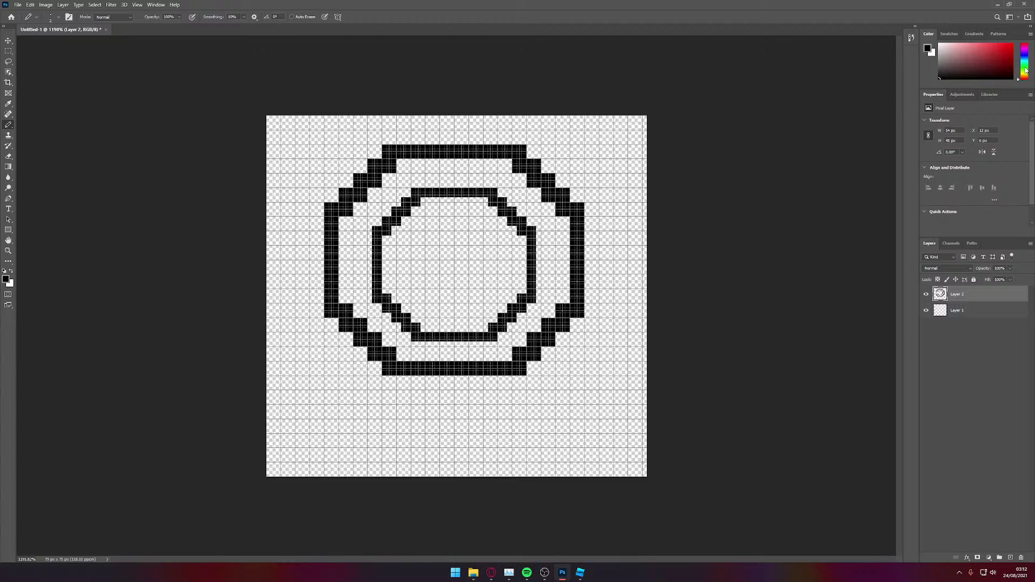
# Step: Fill the ring between the outer and inner outlines with green using the Paint Bucket, and change the foreground color to orange
pyautogui.moveTo(1026, 70); pyautogui.dragTo(1025, 66)
pyautogui.click(1004, 52)
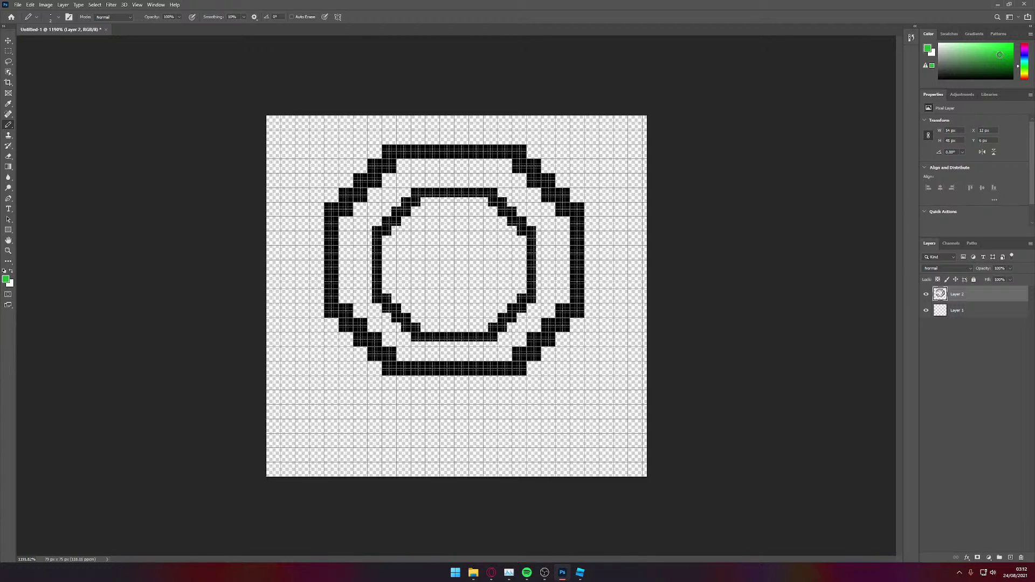
pyautogui.press('g')
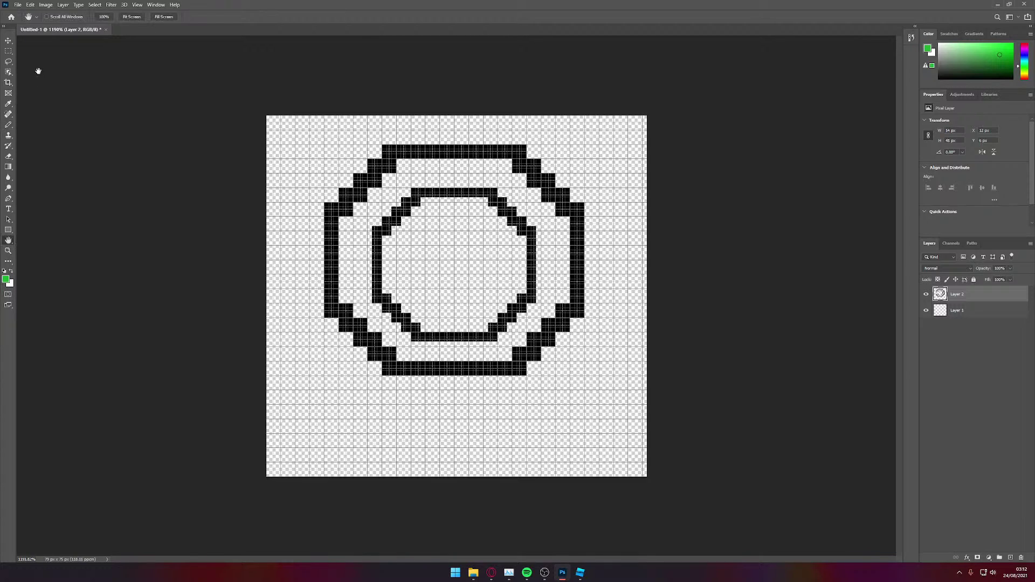
pyautogui.rightClick(8, 172)
pyautogui.click(34, 177)
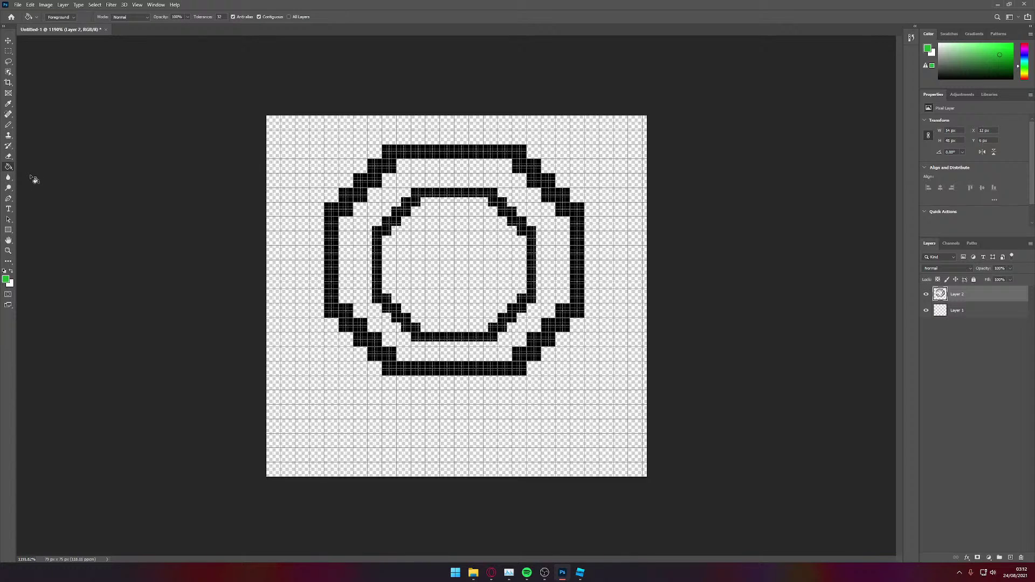
pyautogui.click(468, 178)
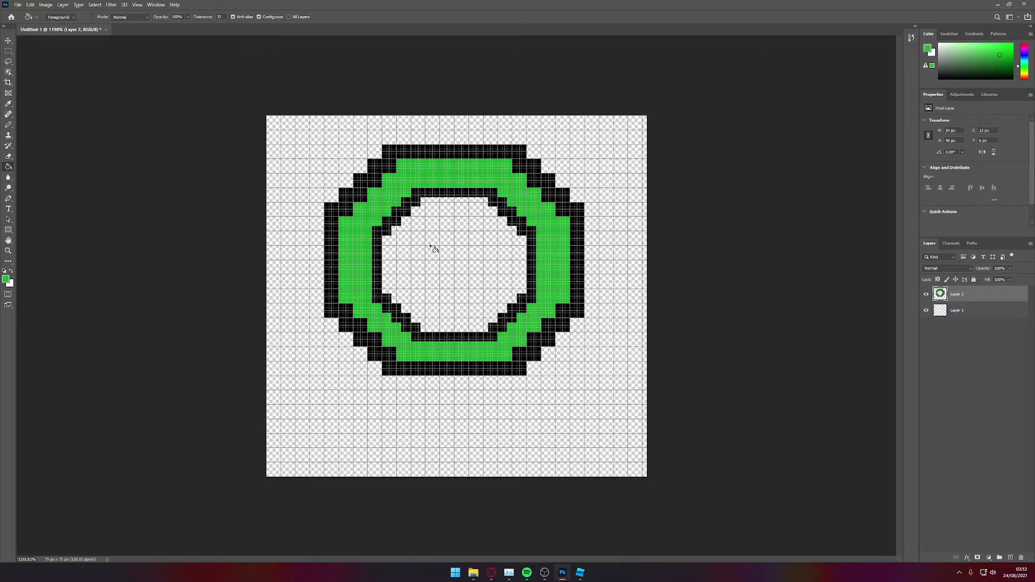
pyautogui.moveTo(1027, 77); pyautogui.dragTo(1023, 79)
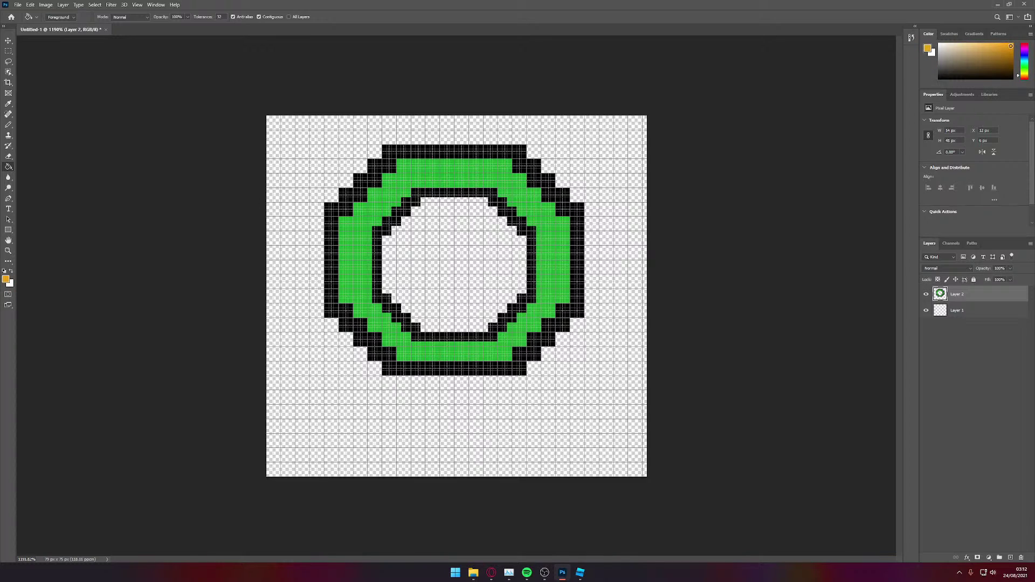
pyautogui.click(1011, 558)
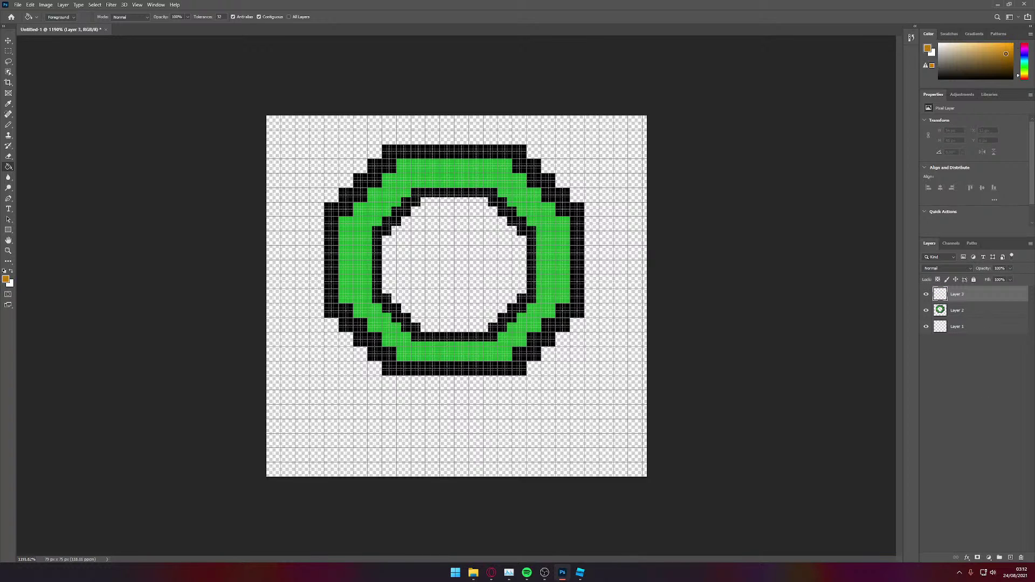
pyautogui.click(499, 248)
pyautogui.hotkey('ctrl', 'z')
pyautogui.click(950, 308)
pyautogui.click(949, 327)
pyautogui.click(952, 299)
pyautogui.press('Delete')
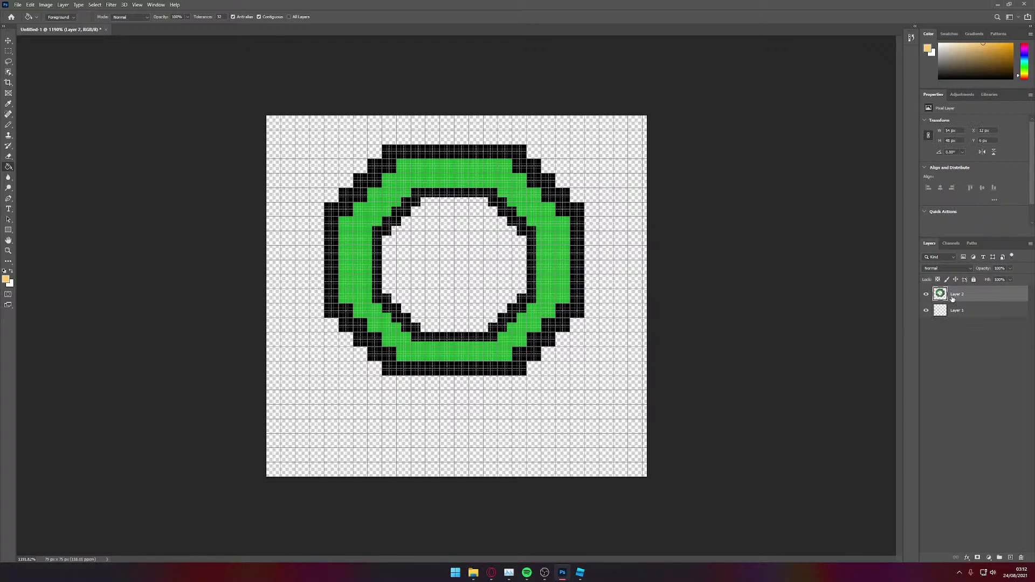
# Step: Fill the area inside the inner outline with light orange on Layer 2, and switch to the Eraser tool
pyautogui.click(509, 264)
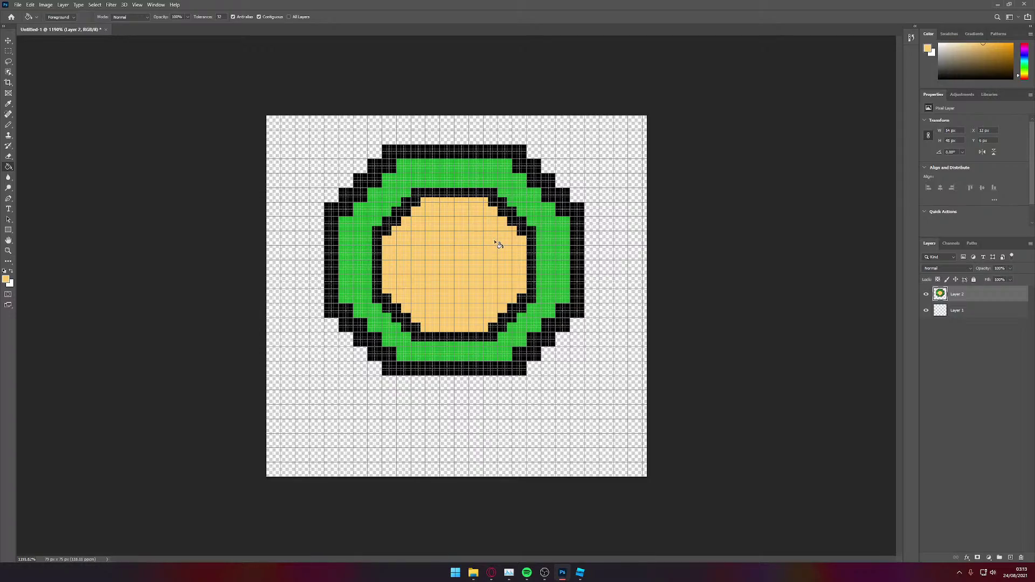
pyautogui.keyDown('alt'); pyautogui.scroll(5, 498, 243); pyautogui.keyUp('alt')
pyautogui.keyDown('alt'); pyautogui.scroll(-2, 404, 228); pyautogui.keyUp('alt')
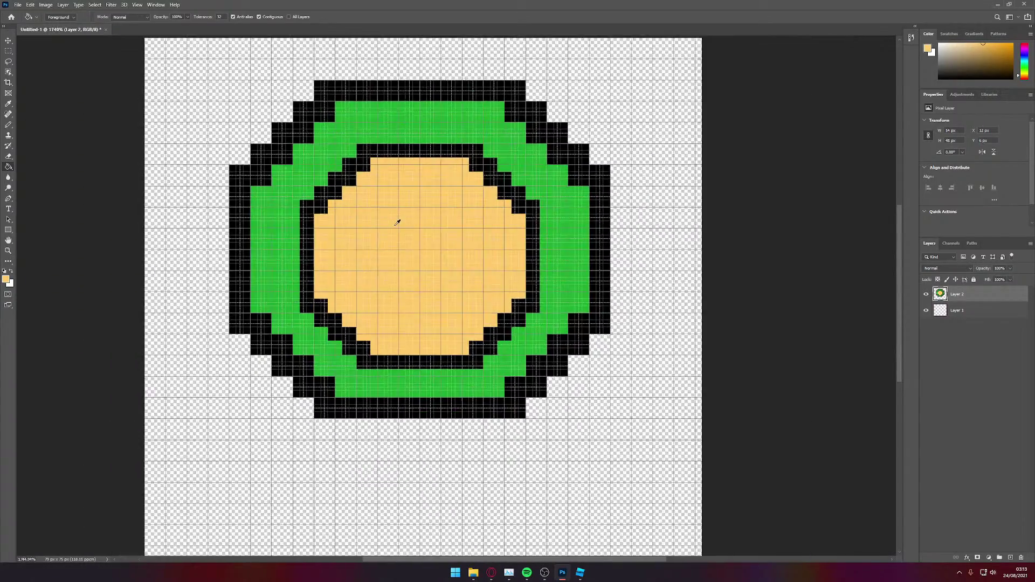
pyautogui.keyDown('alt'); pyautogui.scroll(3, 398, 222); pyautogui.keyUp('alt')
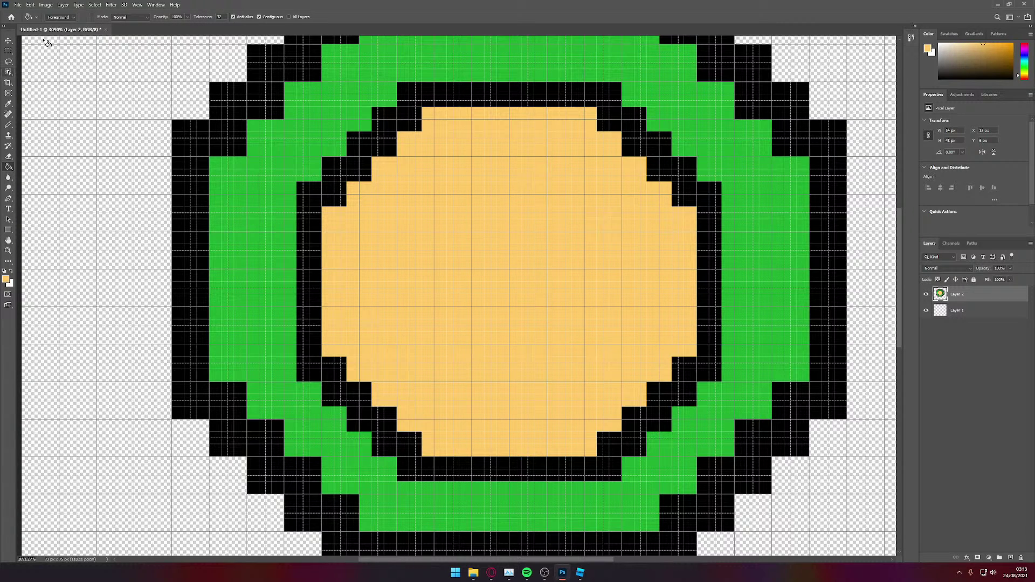
pyautogui.press('b')
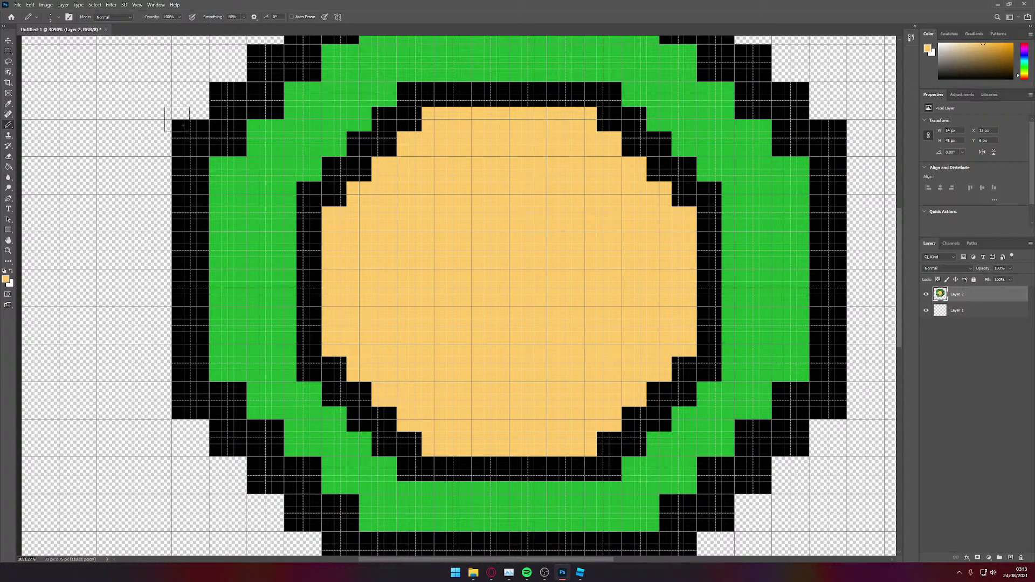
pyautogui.scroll(2, 191, 138)
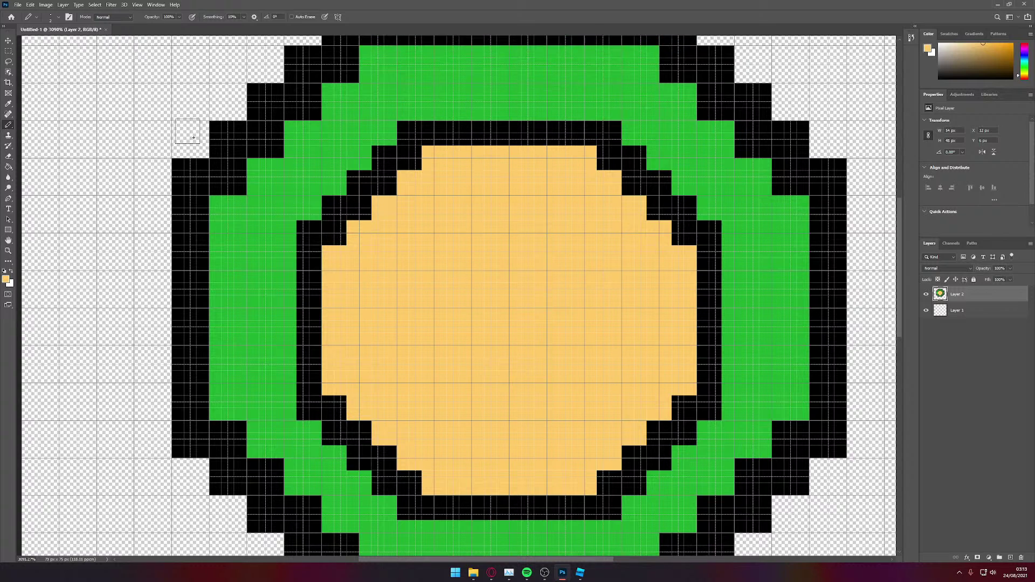
pyautogui.press('e')
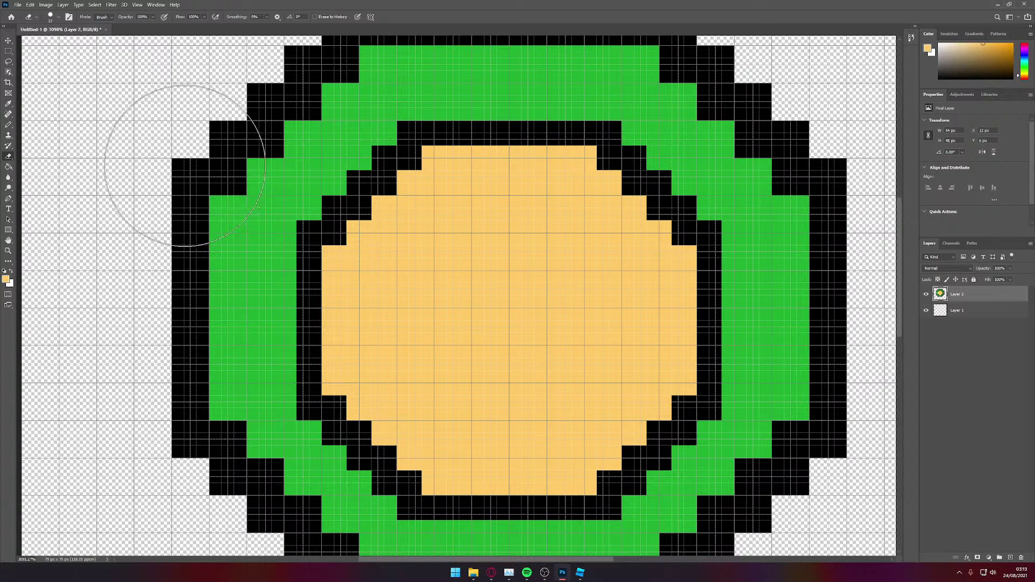
pyautogui.click(58, 17)
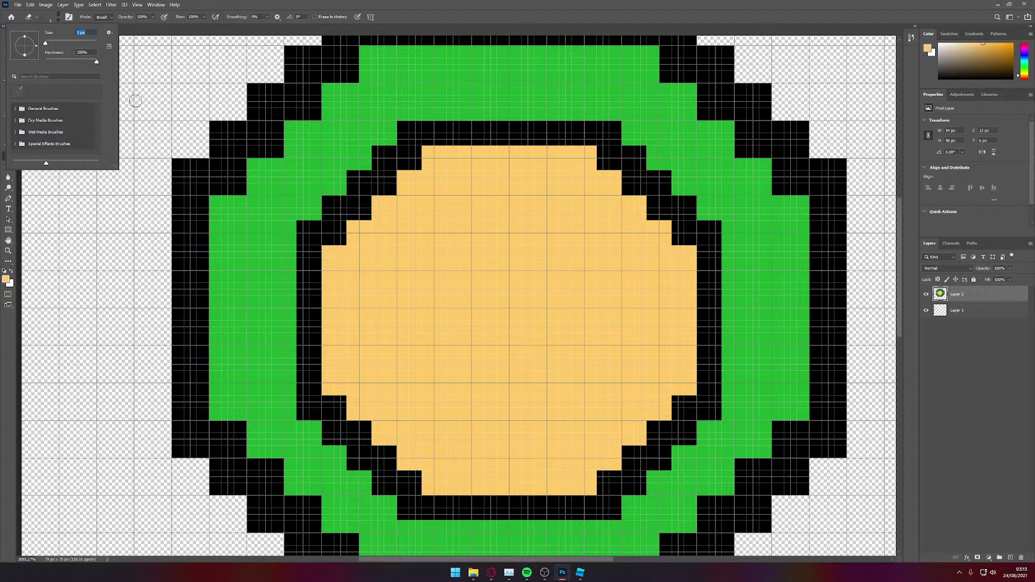
pyautogui.click(99, 18)
pyautogui.click(102, 17)
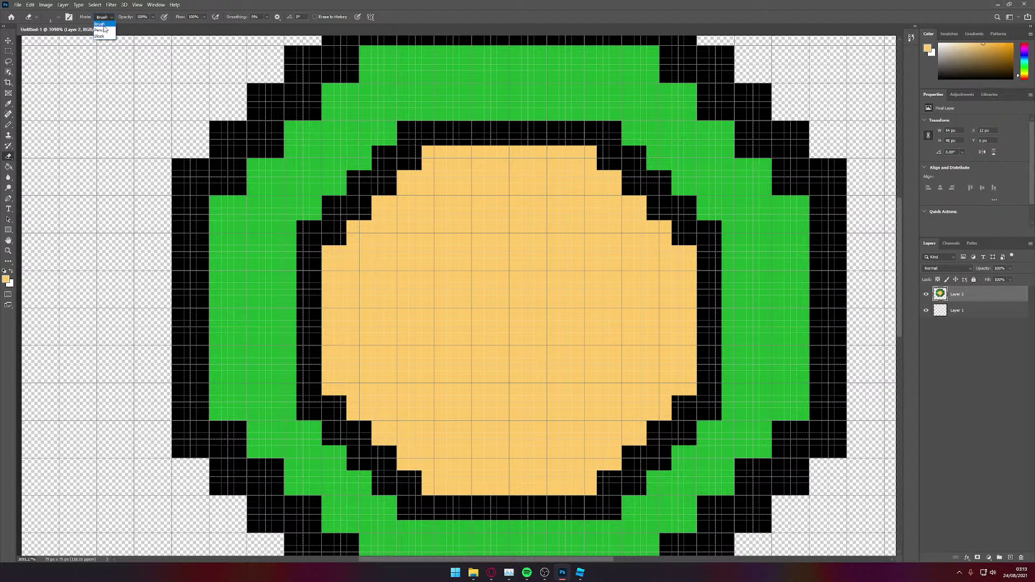
pyautogui.click(100, 36)
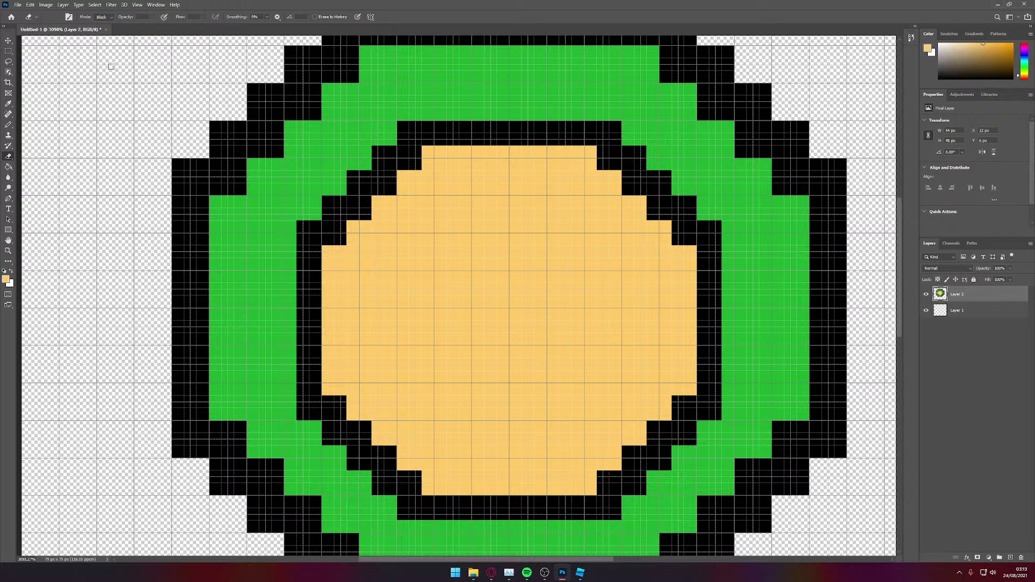
pyautogui.click(37, 19)
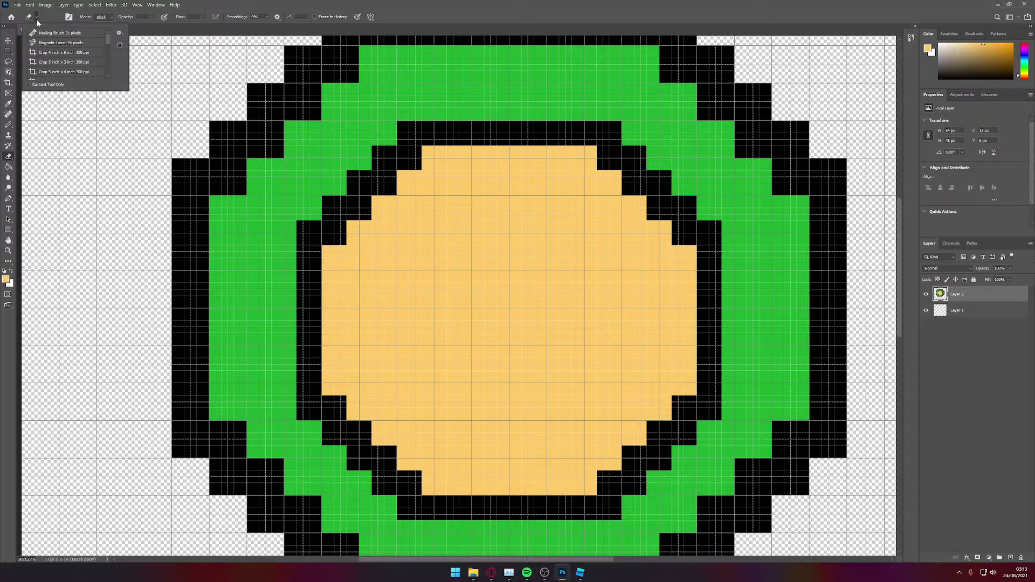
pyautogui.click(37, 19)
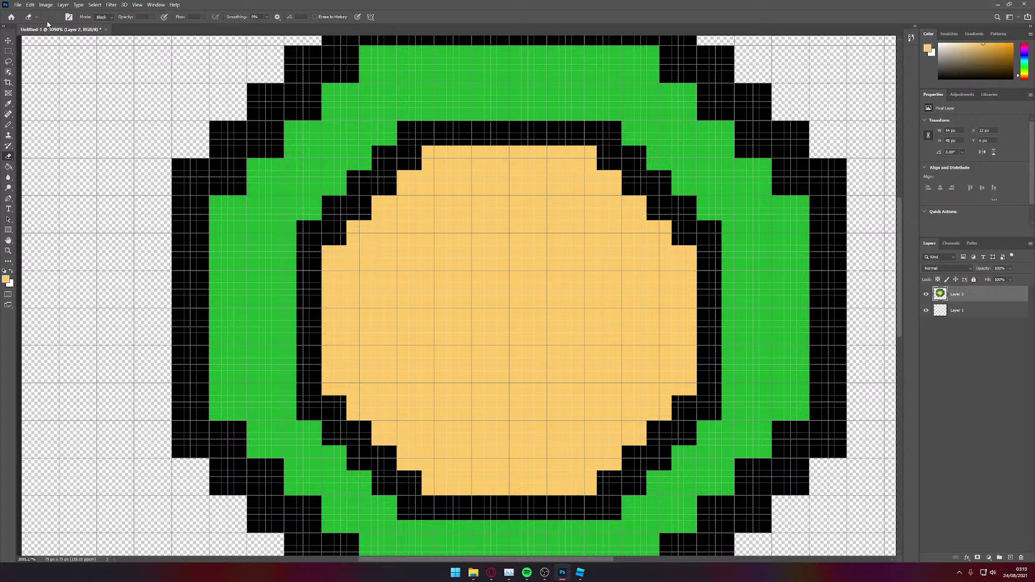
# Step: Set the Eraser to Pencil mode with a size of 2 px
pyautogui.click(103, 18)
pyautogui.click(108, 30)
pyautogui.click(59, 20)
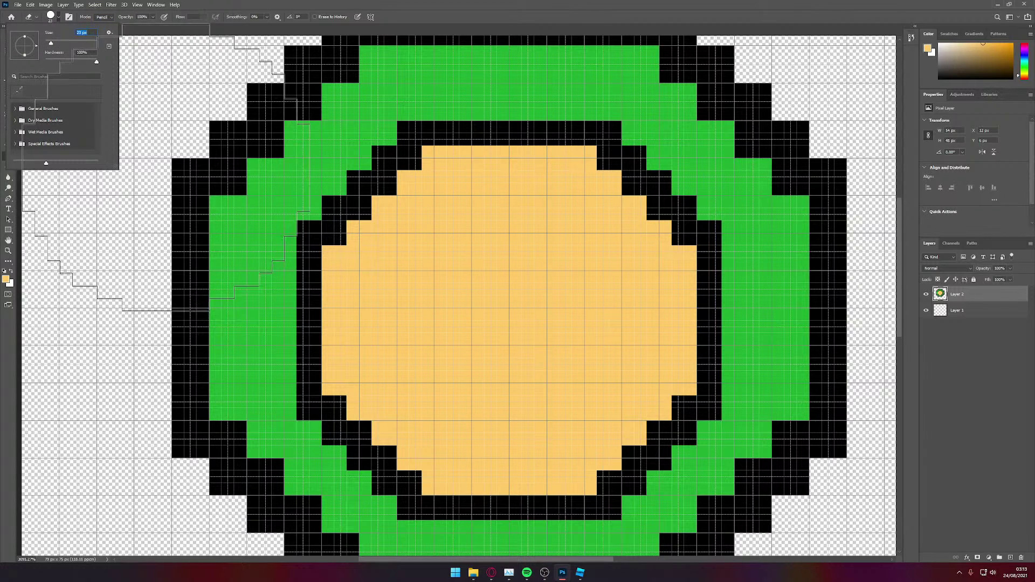
pyautogui.write('2')
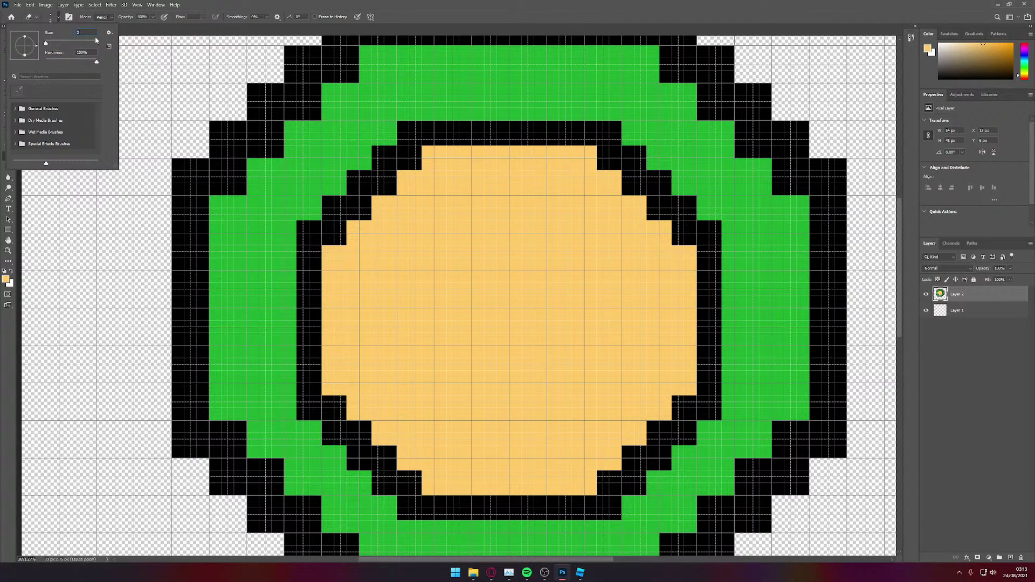
pyautogui.press('Return')
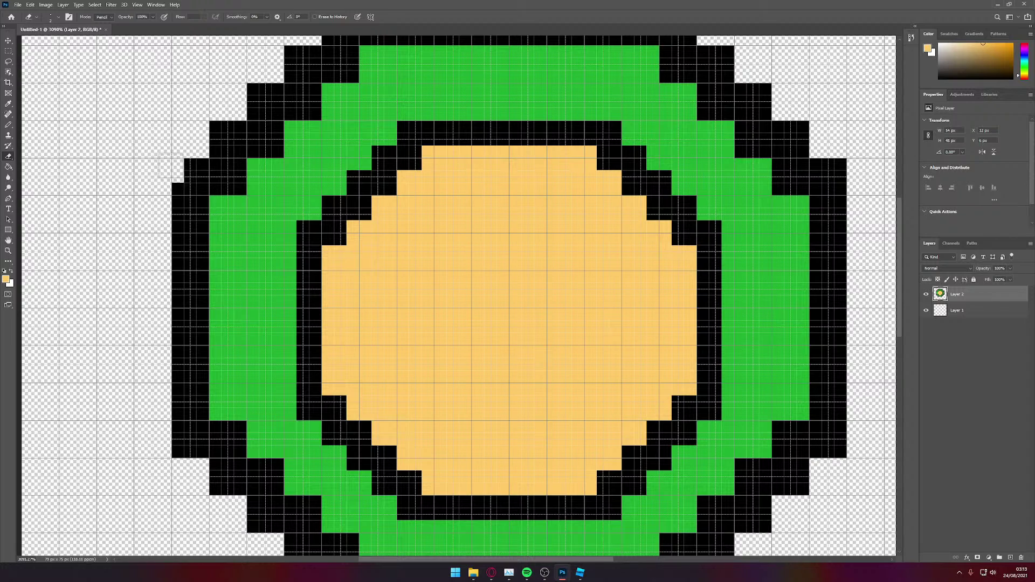
# Step: Erase the outermost 1 px column from the outer outline's left and right vertical sides, leaving both 2 px wide
pyautogui.click(172, 164)
pyautogui.moveTo(171, 167); pyautogui.dragTo(171, 453)
pyautogui.scroll(-2, 175, 457)
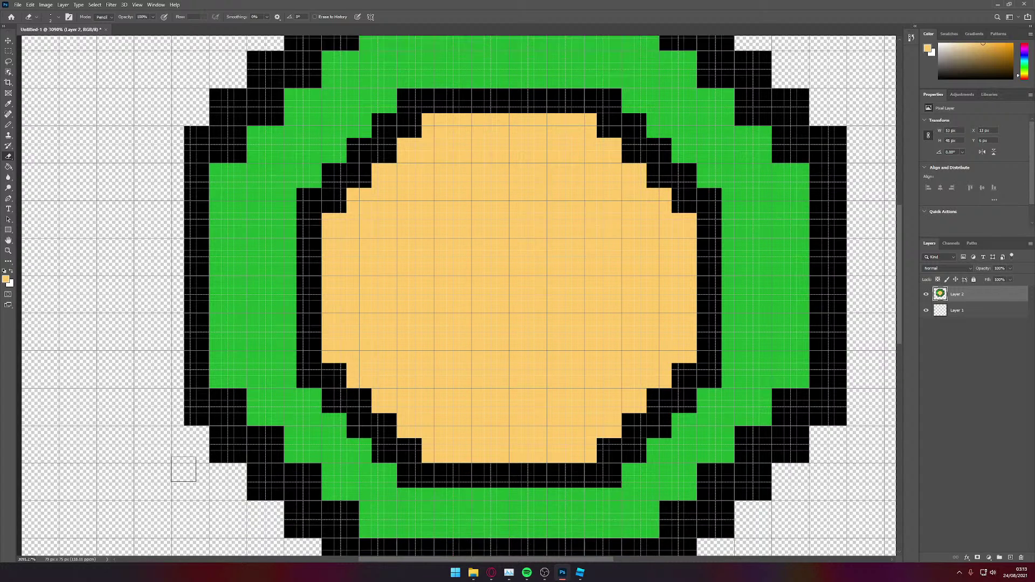
pyautogui.keyDown('alt'); pyautogui.scroll(-3, 269, 342); pyautogui.keyUp('alt')
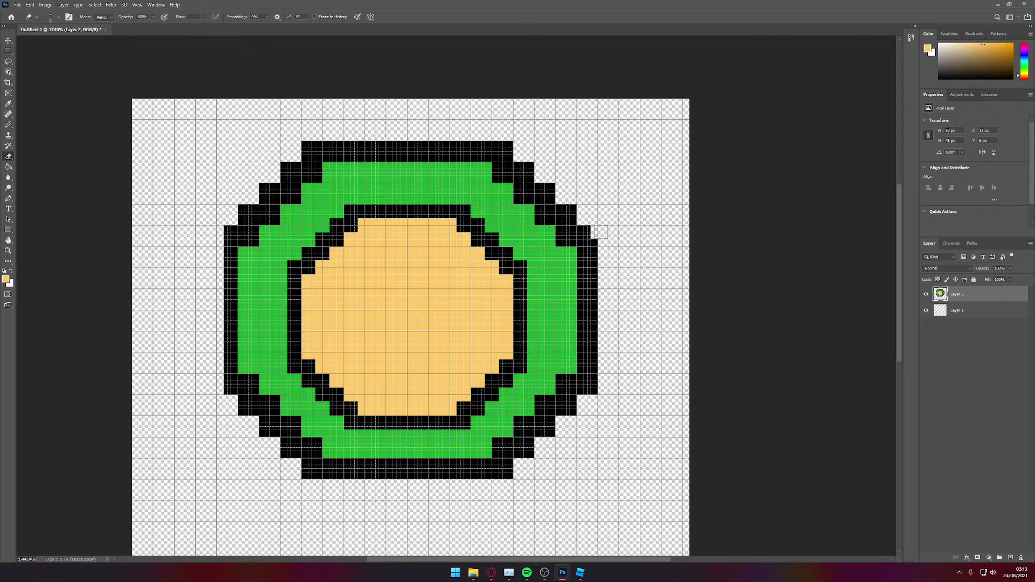
pyautogui.moveTo(601, 243); pyautogui.dragTo(597, 395)
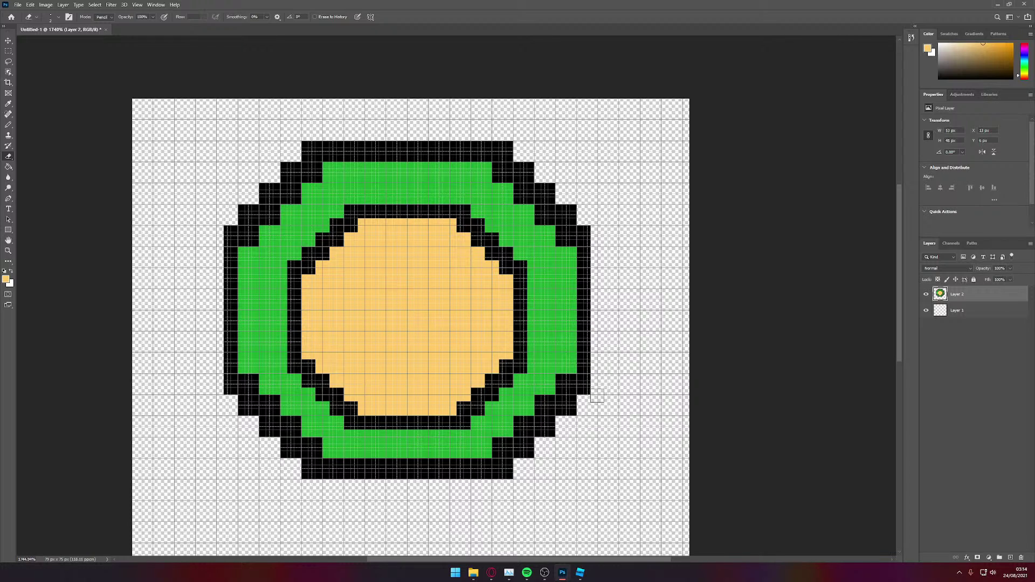
pyautogui.scroll(1, 591, 413)
pyautogui.scroll(-1, 582, 404)
pyautogui.keyDown('alt'); pyautogui.scroll(3, 593, 410); pyautogui.keyUp('alt')
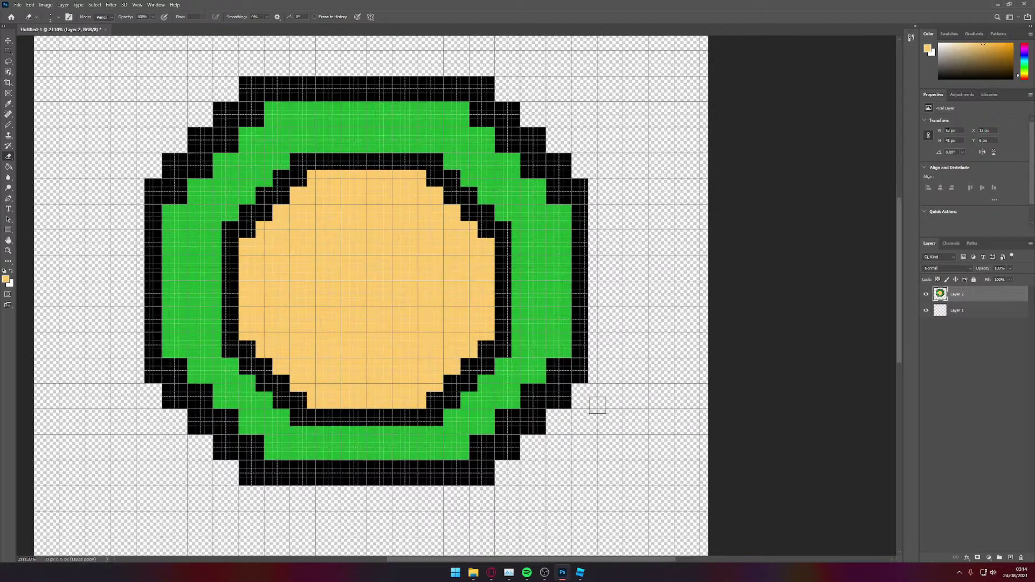
pyautogui.click(561, 376)
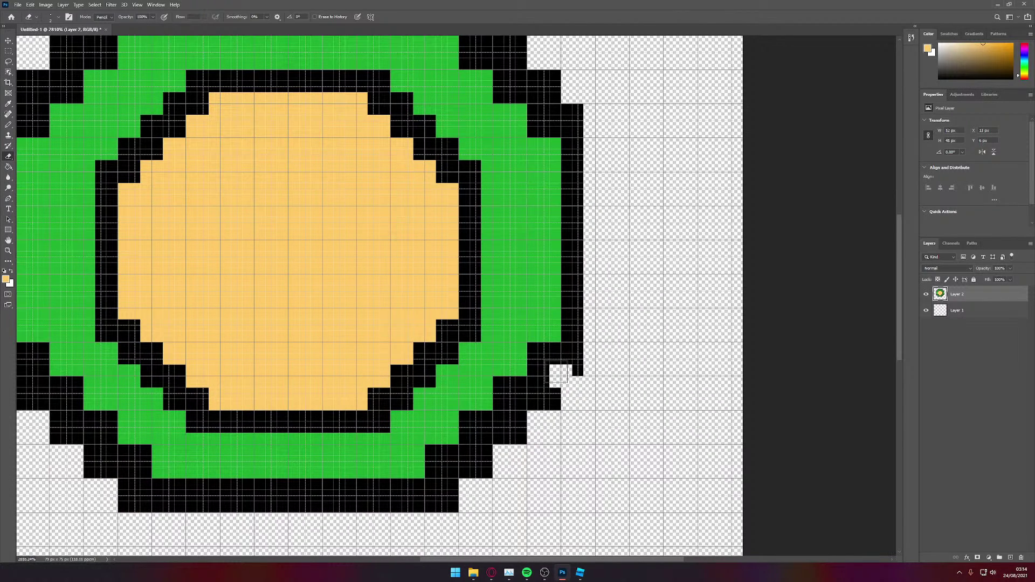
pyautogui.hotkey('ctrl', 'z')
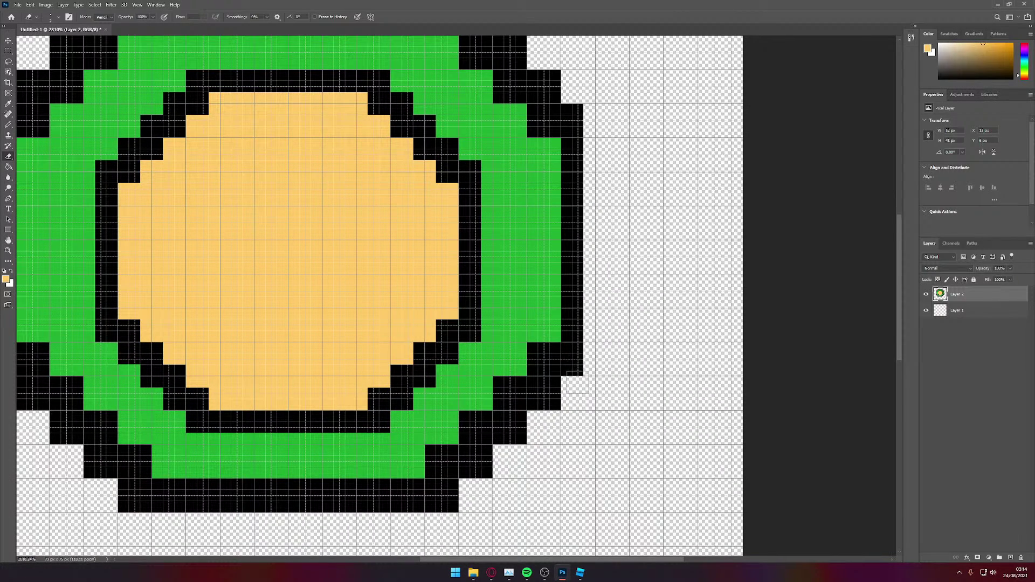
# Step: Erase the protruding corner pixels along the outer outline's lower-right diagonal, turning its coarse steps into finer 1 px steps
pyautogui.click(574, 376)
pyautogui.click(561, 403)
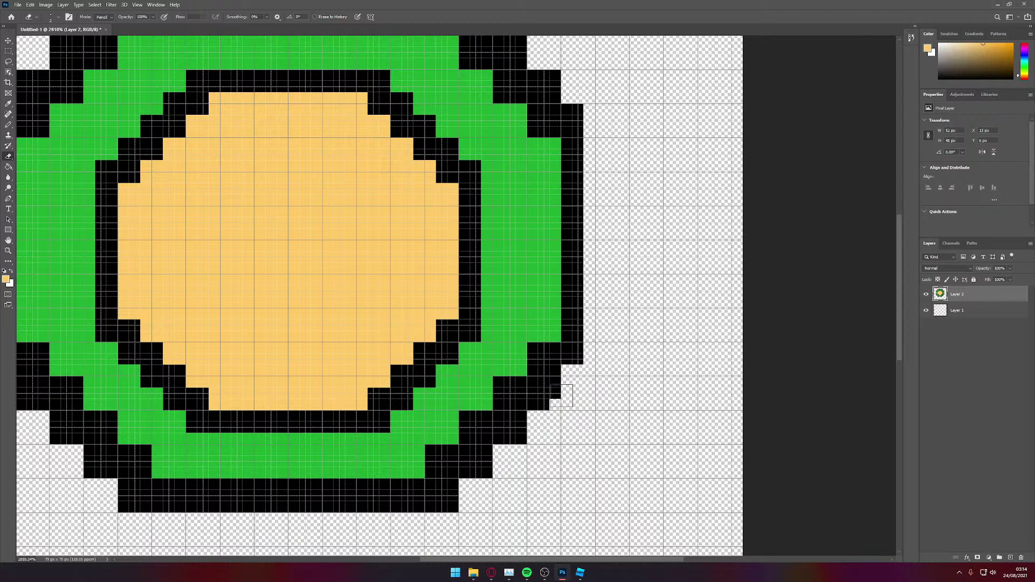
pyautogui.hotkey('ctrl', 'z')
pyautogui.click(556, 398)
pyautogui.scroll(-2, 572, 380)
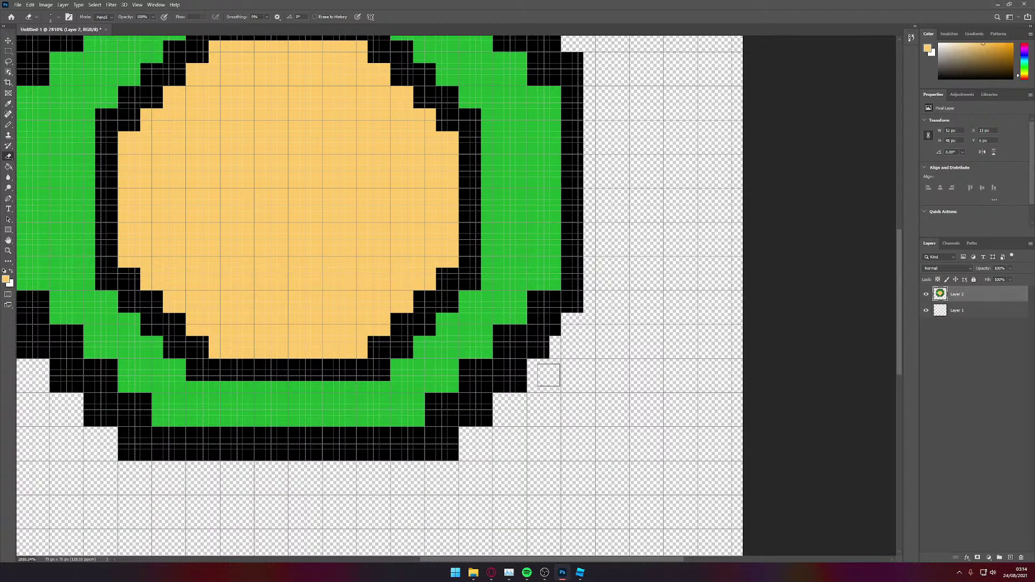
pyautogui.scroll(-1, 547, 348)
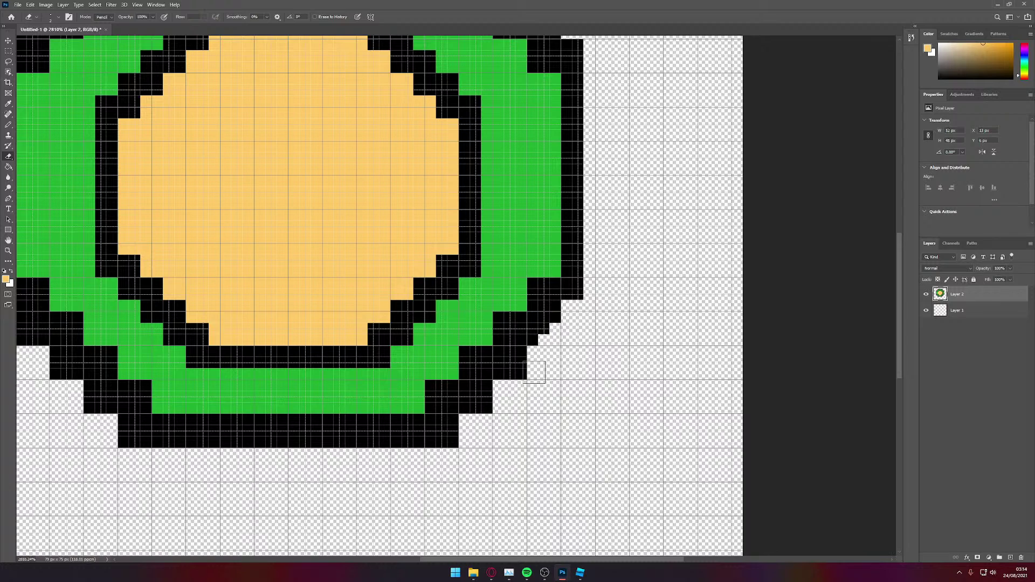
pyautogui.click(526, 367)
pyautogui.scroll(-1, 491, 409)
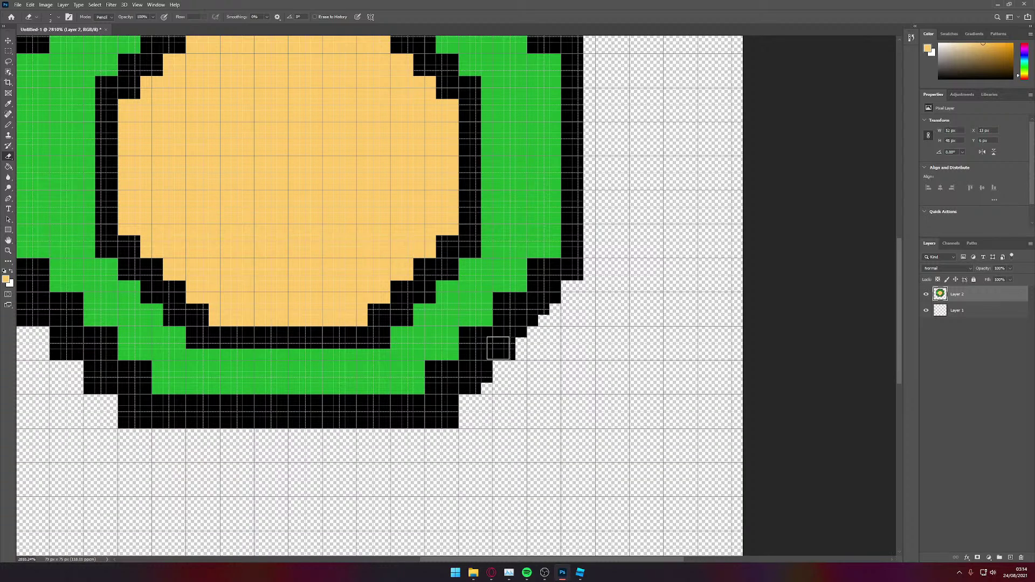
pyautogui.click(513, 360)
pyautogui.click(495, 383)
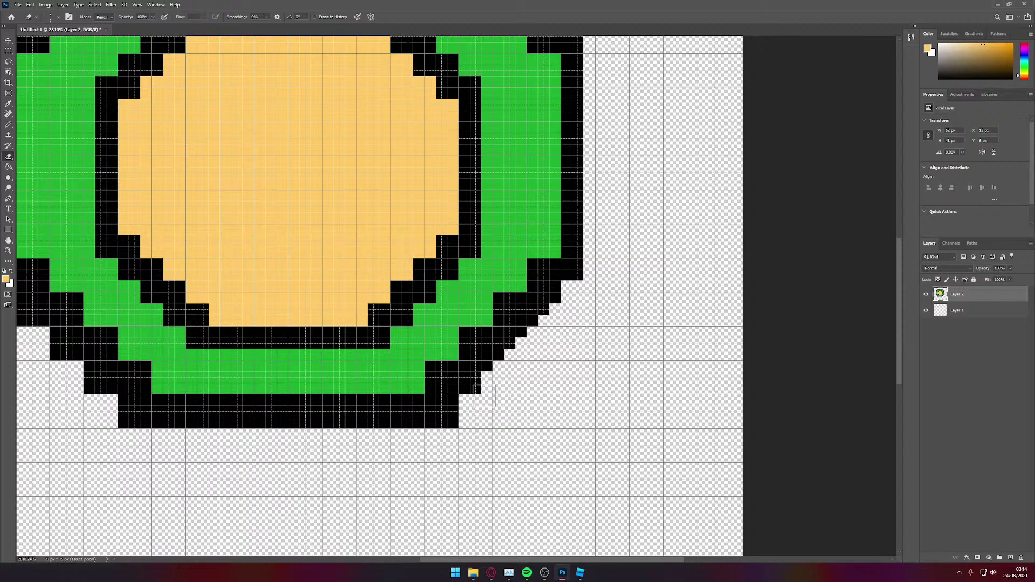
pyautogui.click(484, 396)
# Step: Erase the lowest 1 px row along the outer outline's bottom edge, leaving that edge 2 px thick
pyautogui.moveTo(452, 428)
pyautogui.mouseDown()
pyautogui.moveTo(102, 428)
pyautogui.moveTo(119, 413)
pyautogui.mouseUp()
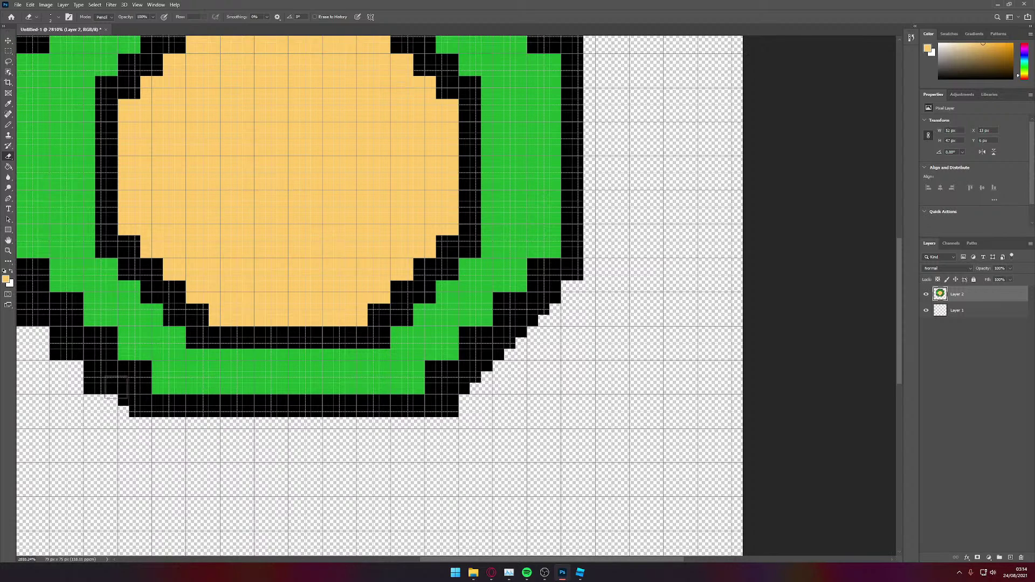
pyautogui.scroll(-1, 356, 380)
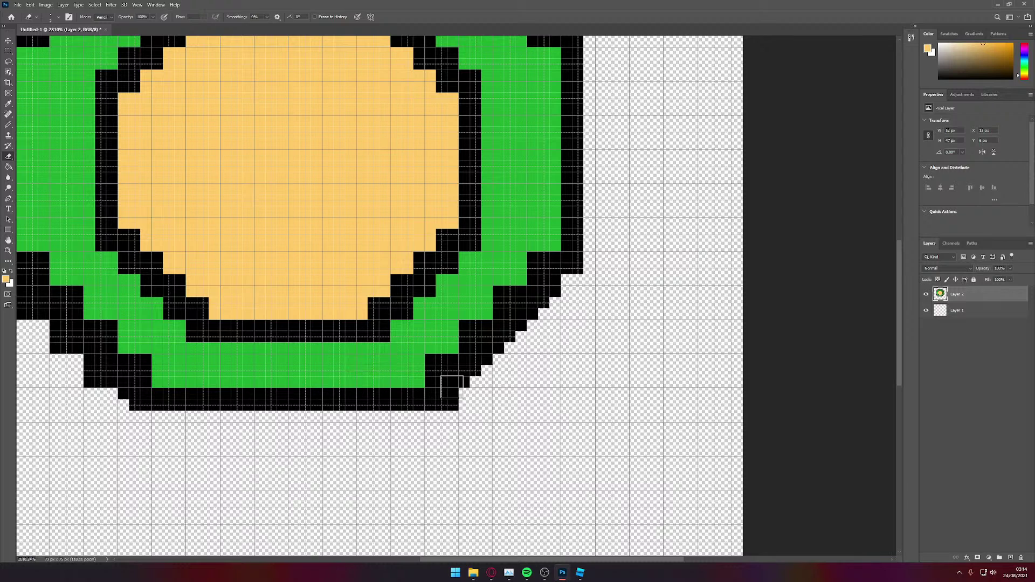
pyautogui.press('super')
pyautogui.press('super')
pyautogui.scroll(-2, 543, 292)
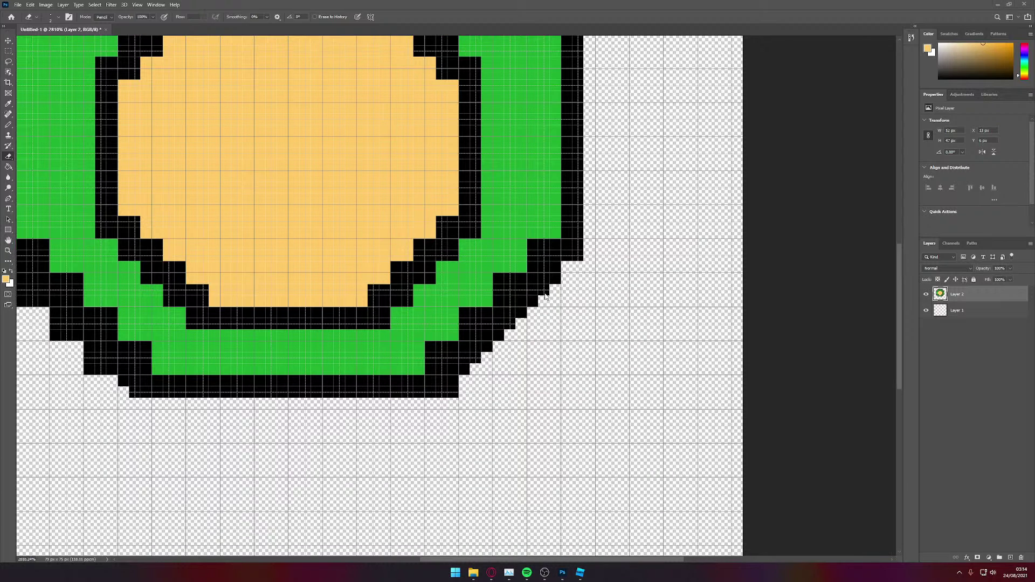
pyautogui.scroll(1, 560, 281)
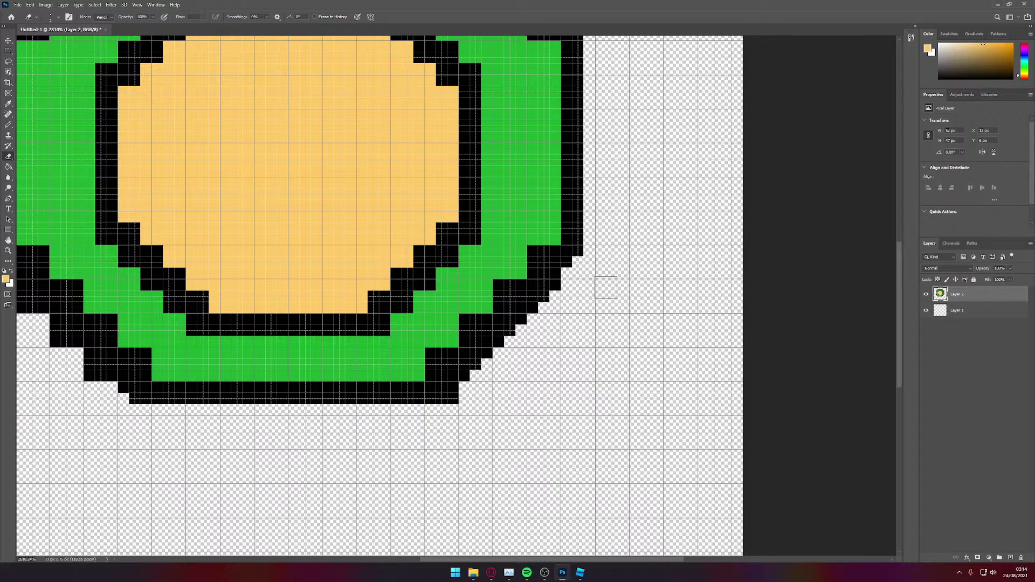
# Step: Erase the outermost pixels at the lower-right corner of the black outer outline
pyautogui.scroll(2, 604, 285)
pyautogui.scroll(-7, 600, 284)
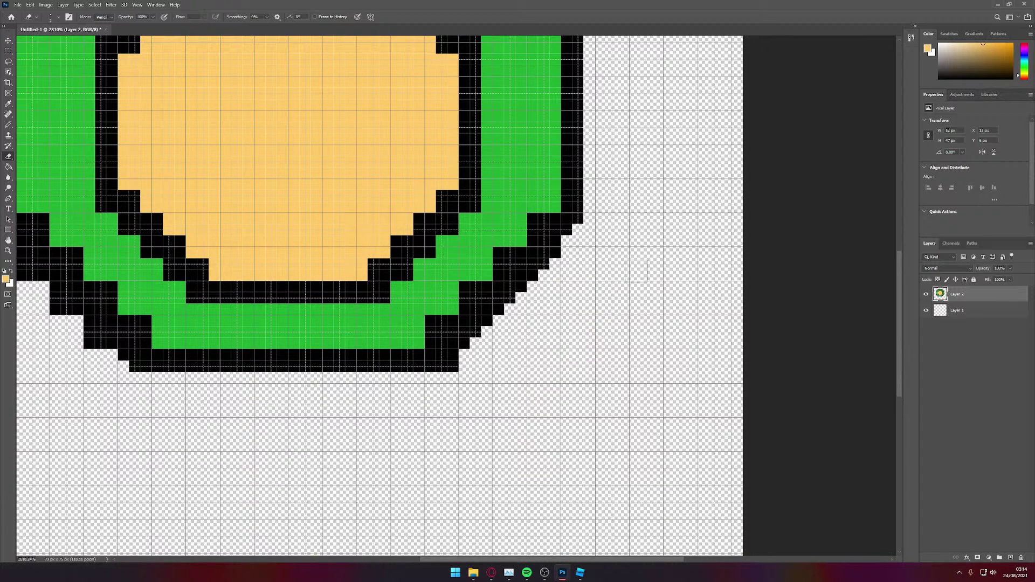
pyautogui.click(460, 372)
pyautogui.keyDown('alt'); pyautogui.scroll(-8, 483, 379); pyautogui.keyUp('alt')
pyautogui.keyDown('alt'); pyautogui.scroll(9, 508, 380); pyautogui.keyUp('alt')
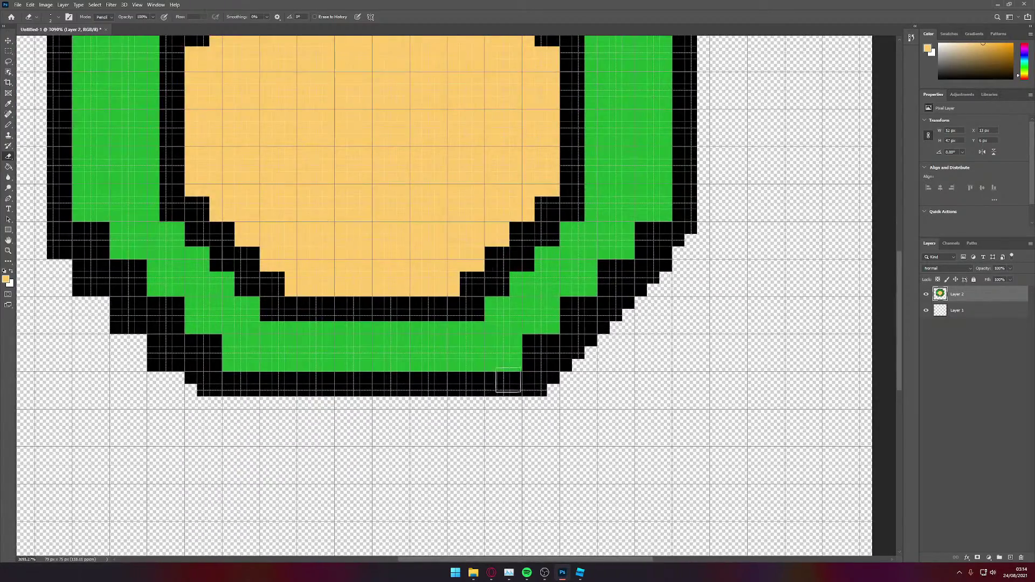
# Step: Erase the protruding corners along the lower-left outer outline, turning its coarse steps into a finer pixel staircase
pyautogui.keyDown('ctrl'); pyautogui.hscroll(-5, 455, 374); pyautogui.keyUp('ctrl')
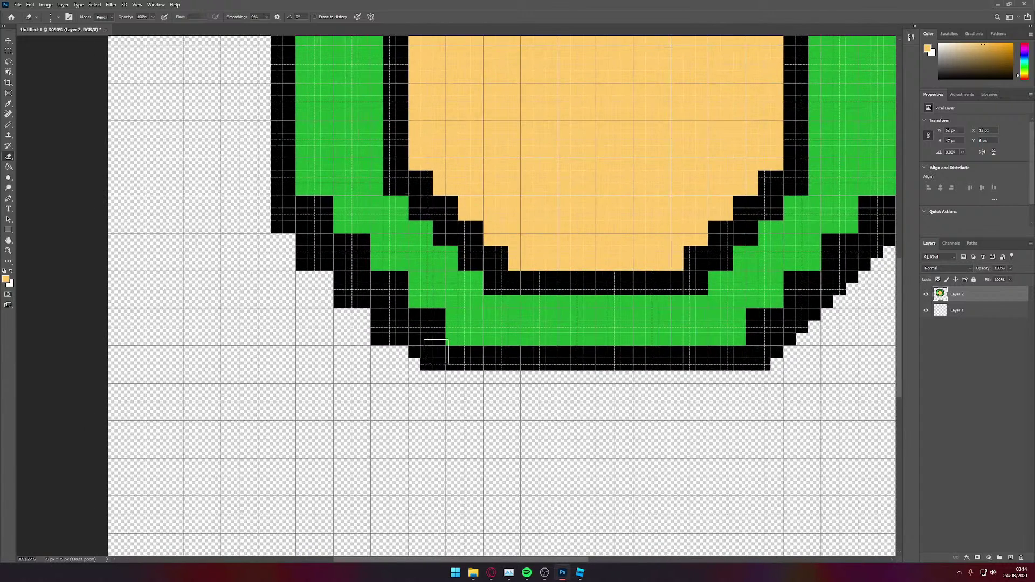
pyautogui.click(420, 371)
pyautogui.click(406, 360)
pyautogui.click(388, 349)
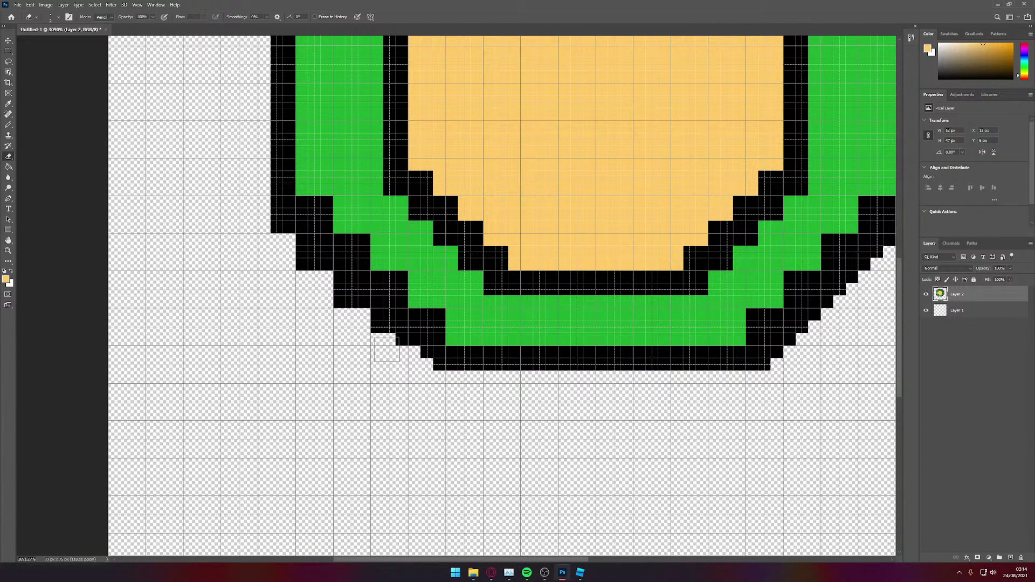
pyautogui.click(394, 346)
pyautogui.click(380, 322)
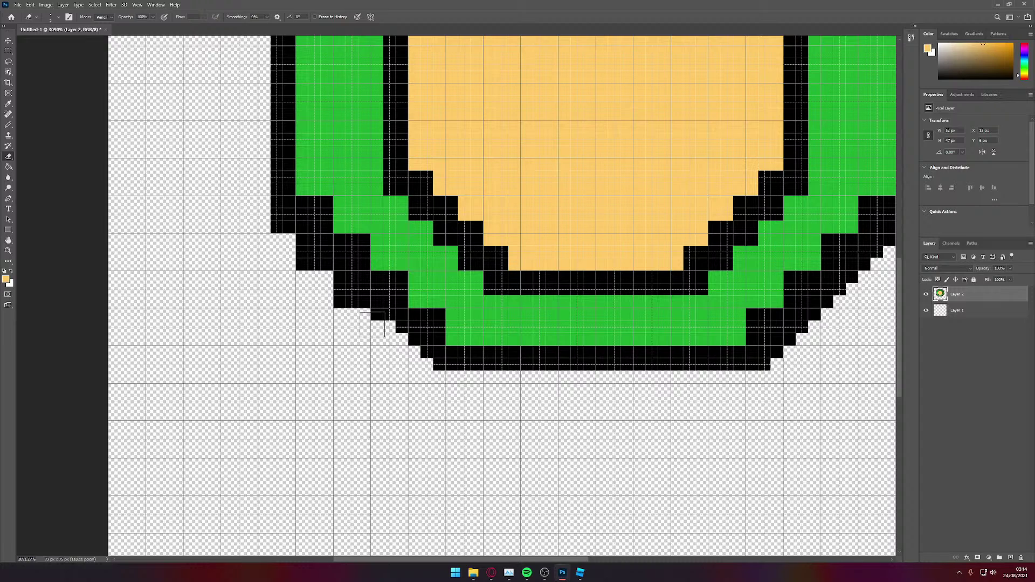
pyautogui.click(349, 311)
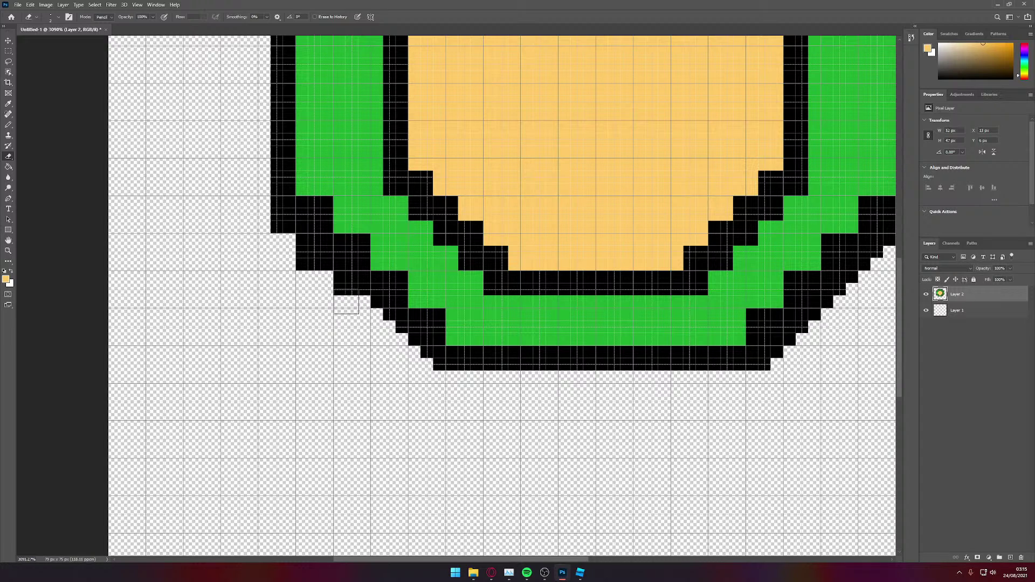
pyautogui.click(345, 290)
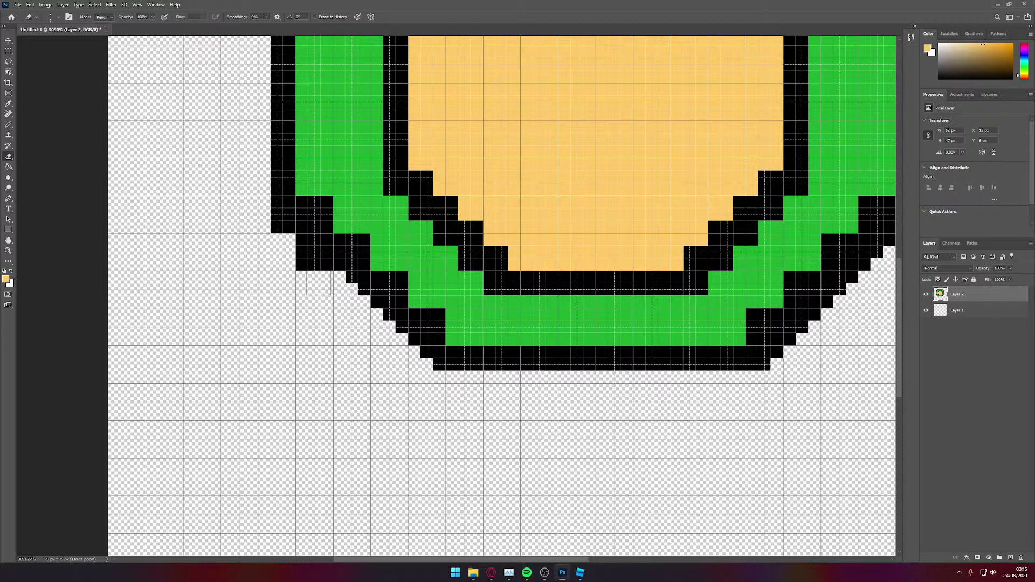
pyautogui.click(308, 270)
pyautogui.click(327, 263)
pyautogui.moveTo(302, 252); pyautogui.dragTo(315, 252)
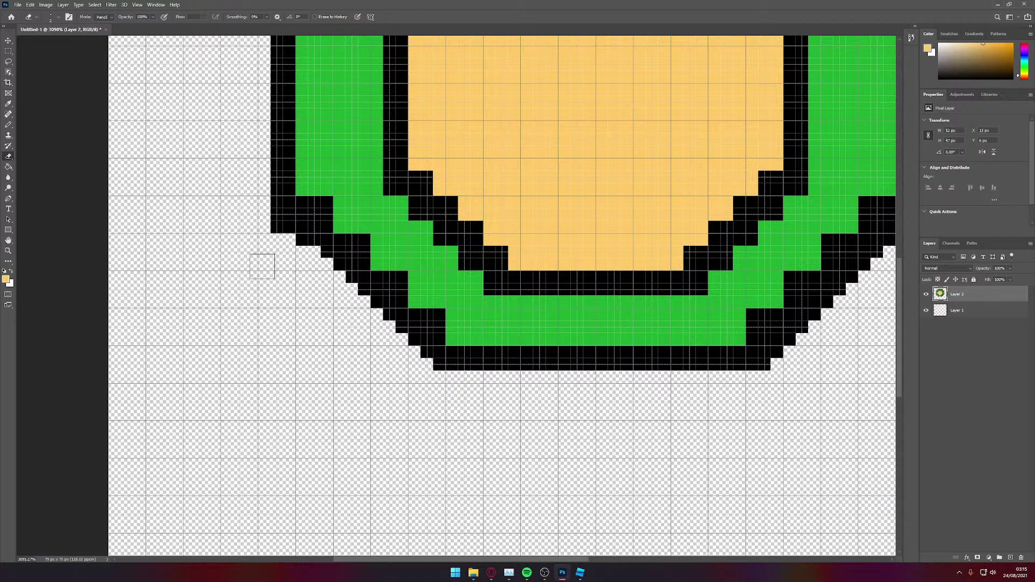
pyautogui.click(273, 237)
# Step: Examine the whole shape and compare the trimmed lower corners of the outline with its upper corners
pyautogui.scroll(-1, 293, 275)
pyautogui.keyDown('alt'); pyautogui.scroll(-2, 306, 278); pyautogui.keyUp('alt')
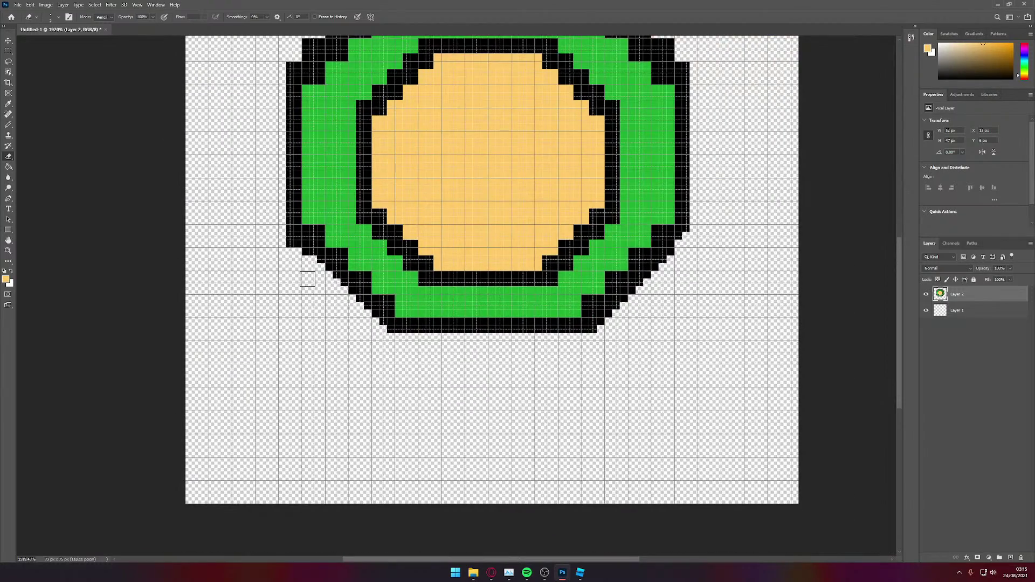
pyautogui.keyDown('alt'); pyautogui.scroll(1, 306, 280); pyautogui.keyUp('alt')
pyautogui.scroll(-1, 659, 354)
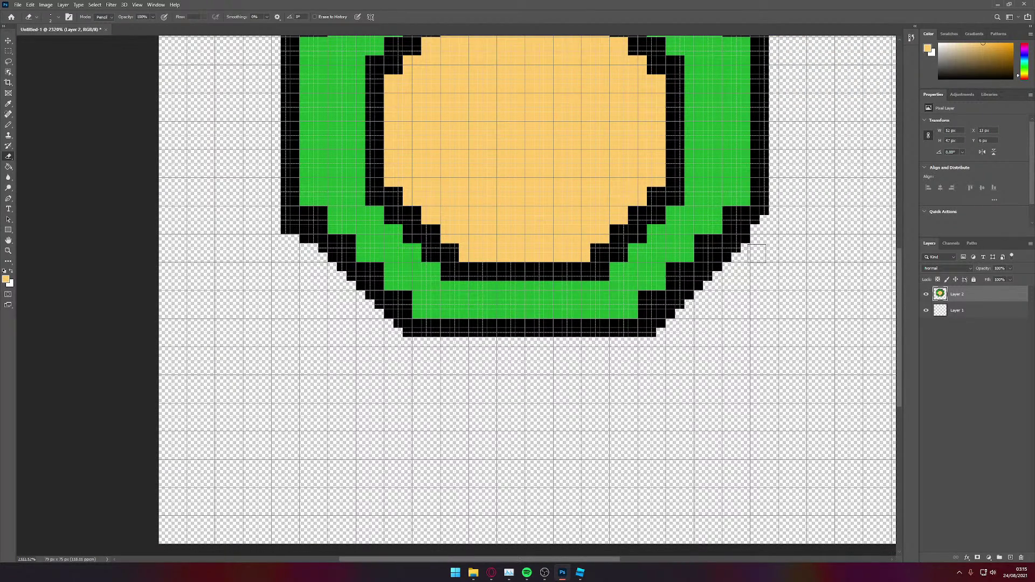
pyautogui.keyDown('alt'); pyautogui.scroll(-3, 748, 299); pyautogui.keyUp('alt')
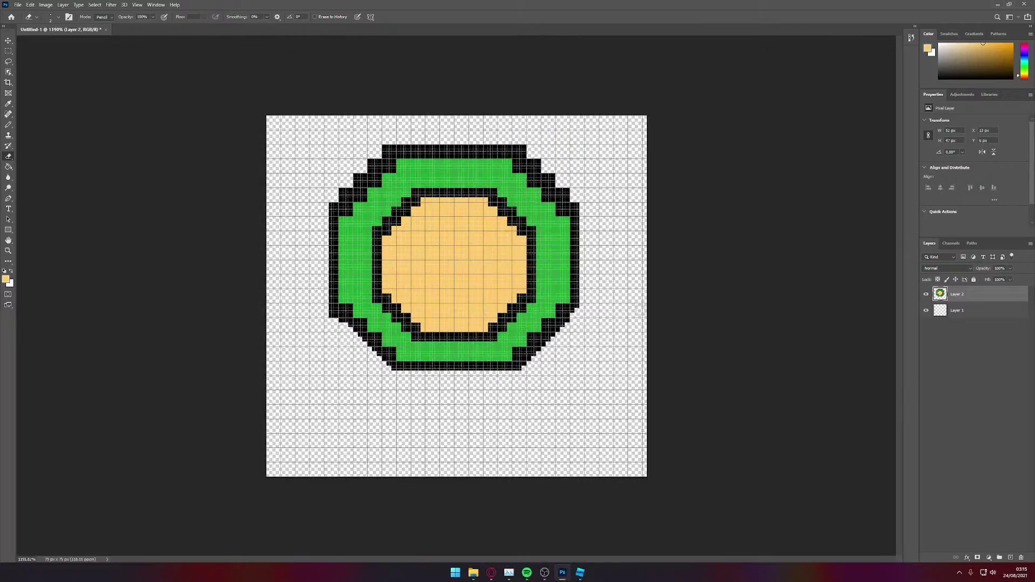
pyautogui.keyDown('alt'); pyautogui.scroll(4, 598, 232); pyautogui.keyUp('alt')
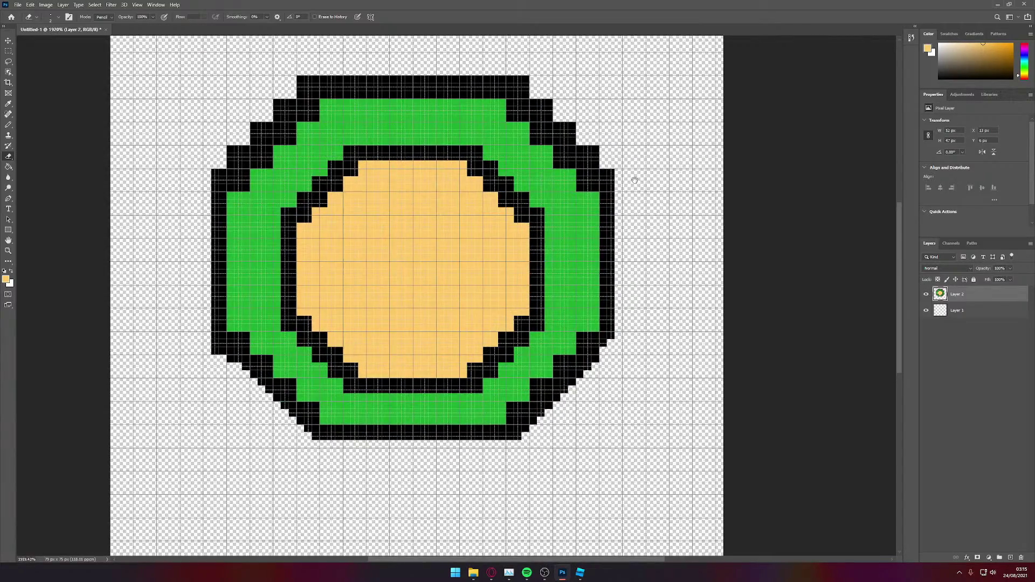
pyautogui.moveTo(634, 179); pyautogui.dragTo(646, 232)
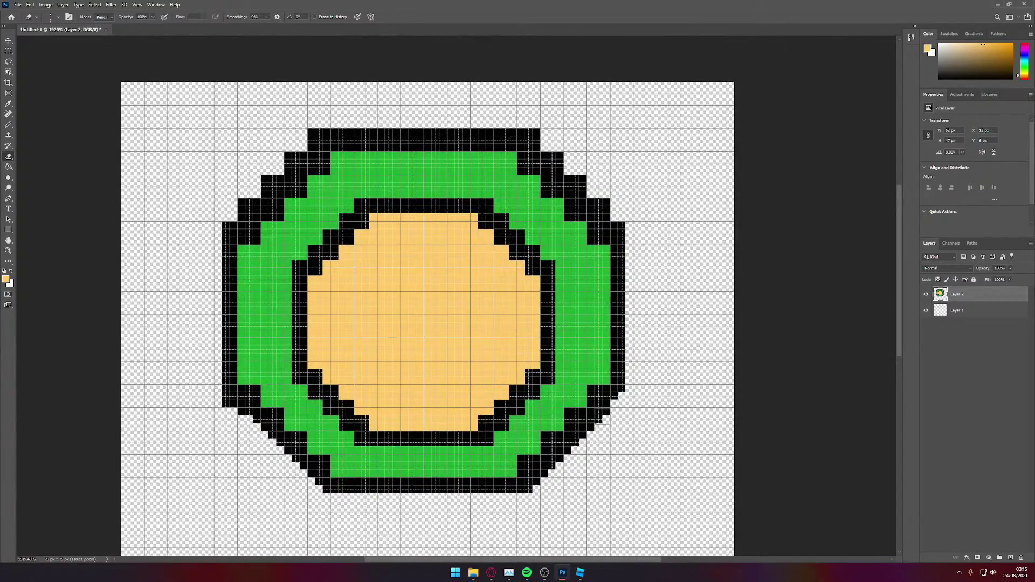
pyautogui.scroll(-1, 517, 400)
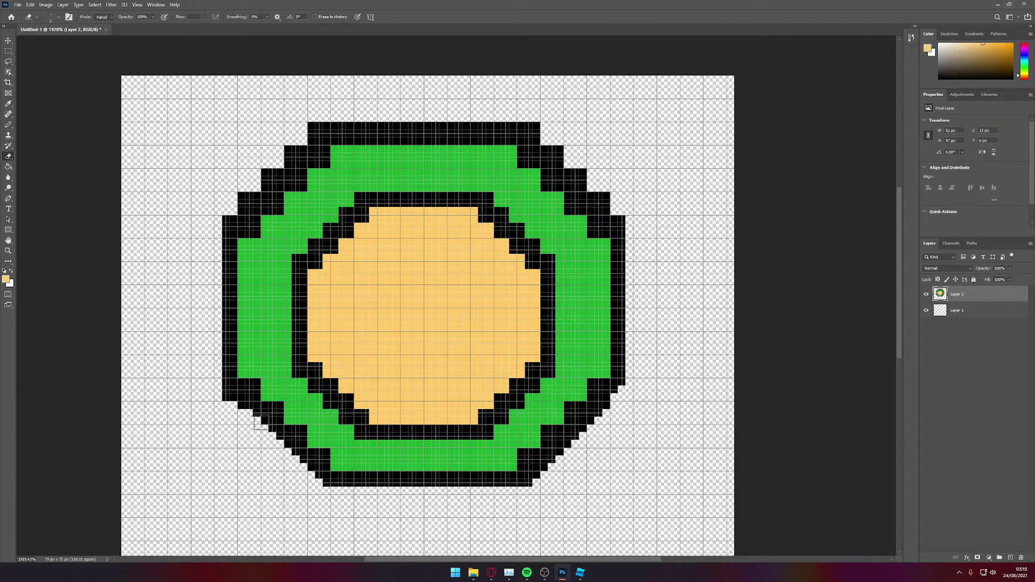
# Step: Start thinning the black outline along the lower-left diagonal by erasing its outer pixels, undoing the last unwanted erasures
pyautogui.scroll(3, 263, 428)
pyautogui.scroll(-2, 261, 433)
pyautogui.click(268, 431)
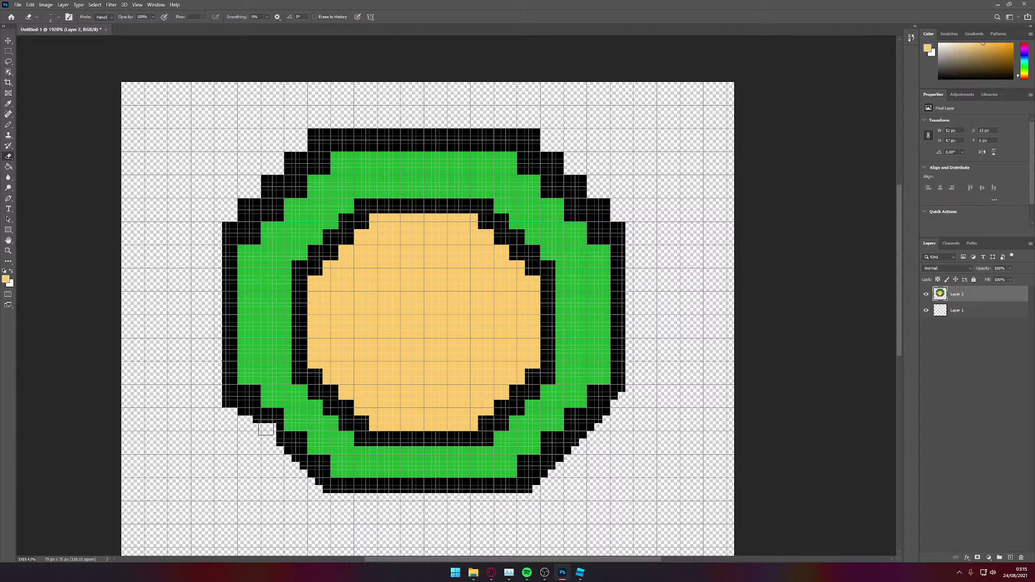
pyautogui.click(268, 424)
pyautogui.click(294, 458)
pyautogui.scroll(-1, 292, 460)
pyautogui.scroll(-1, 293, 460)
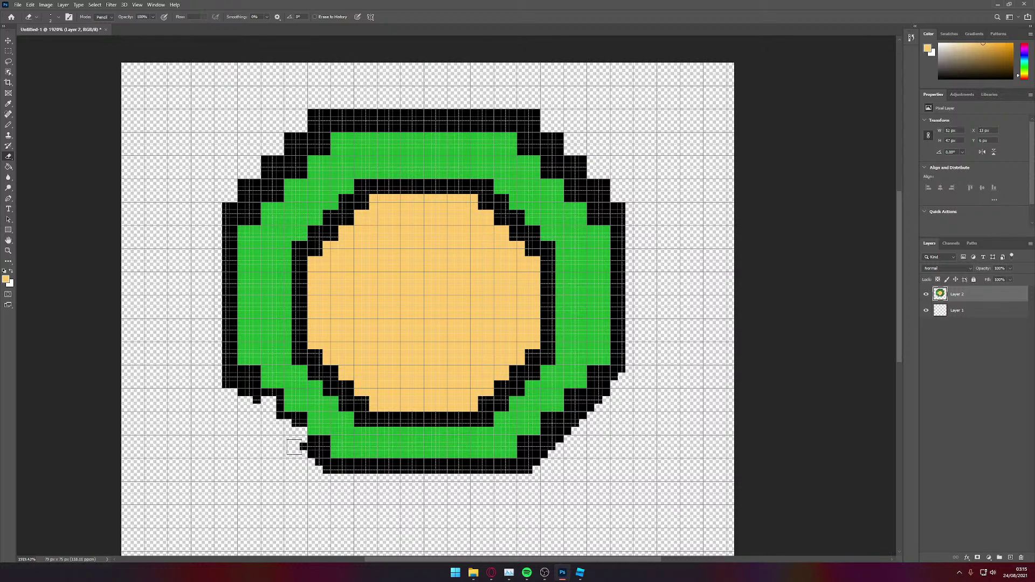
pyautogui.hotkey('ctrl', 'z')
pyautogui.hotkey('ctrl', 'z')
pyautogui.hotkey('ctrl', 'z')
pyautogui.hotkey('ctrl', 'z')
pyautogui.scroll(-1, 281, 446)
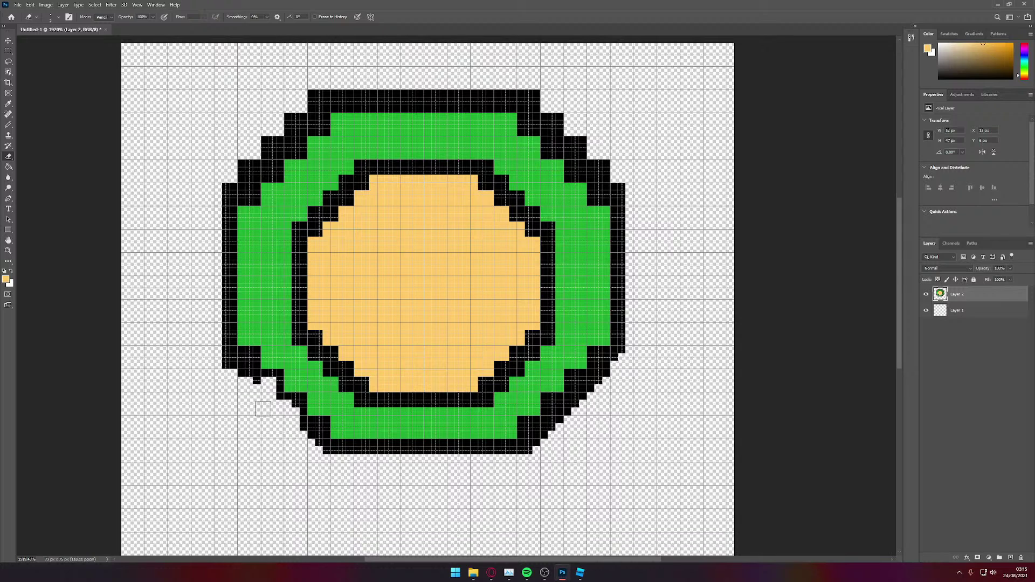
# Step: Erase the surplus black pixels at both ends of the lower-left diagonal, leaving a thin stepped outline
pyautogui.click(245, 368)
pyautogui.click(230, 365)
pyautogui.click(236, 361)
pyautogui.click(225, 361)
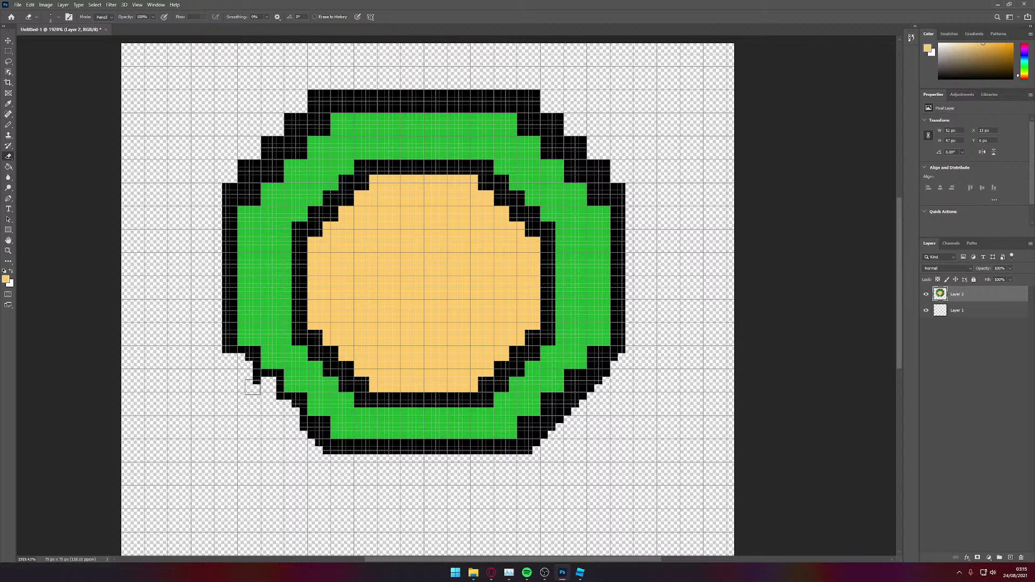
pyautogui.scroll(-3, 252, 385)
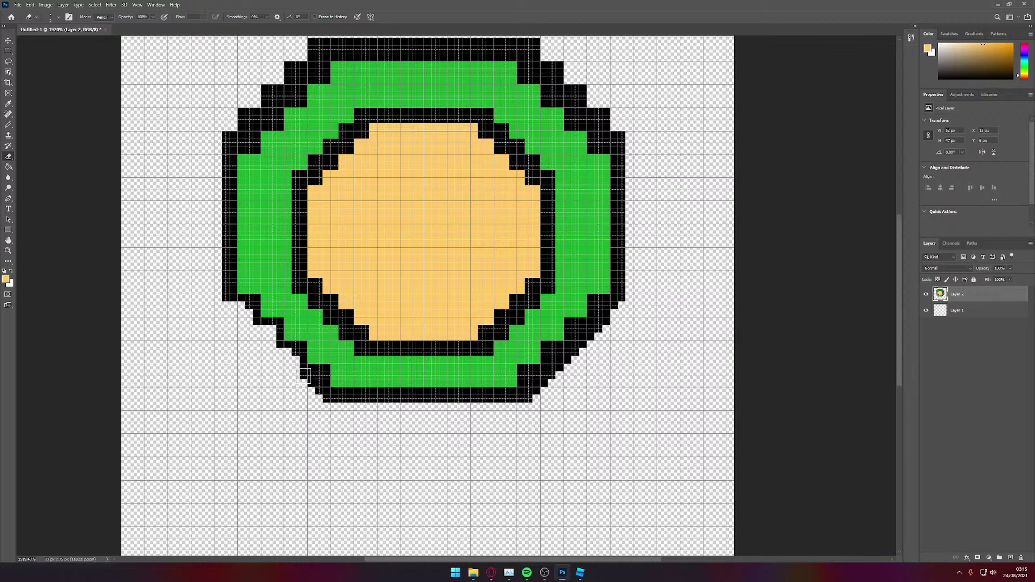
pyautogui.click(312, 379)
pyautogui.scroll(-2, 324, 386)
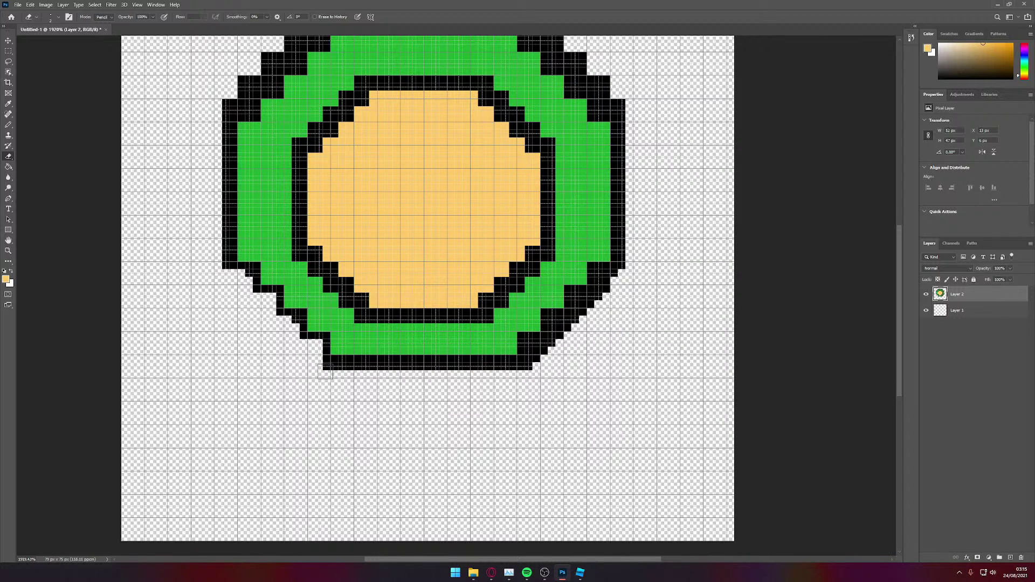
# Step: Erase the outer pixel row of the black outline along the shape's bottom edge
pyautogui.moveTo(325, 372); pyautogui.dragTo(530, 369)
pyautogui.scroll(2, 543, 358)
pyautogui.scroll(-3, 534, 359)
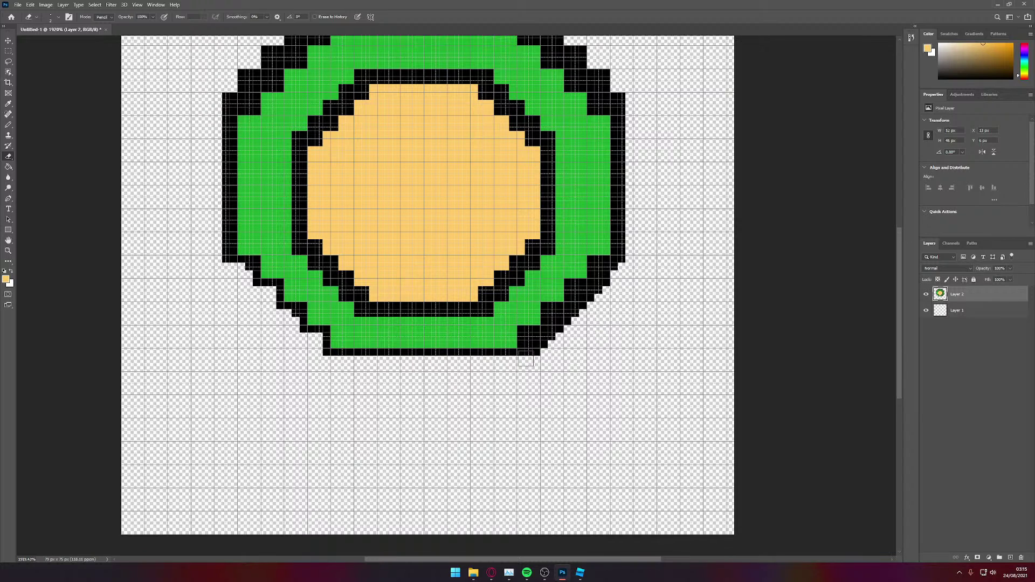
# Step: Thin the lower part of the lower-right diagonal outline to one pixel, undoing the erasures that cut too deep
pyautogui.click(539, 347)
pyautogui.click(533, 345)
pyautogui.click(538, 340)
pyautogui.click(555, 318)
pyautogui.click(559, 313)
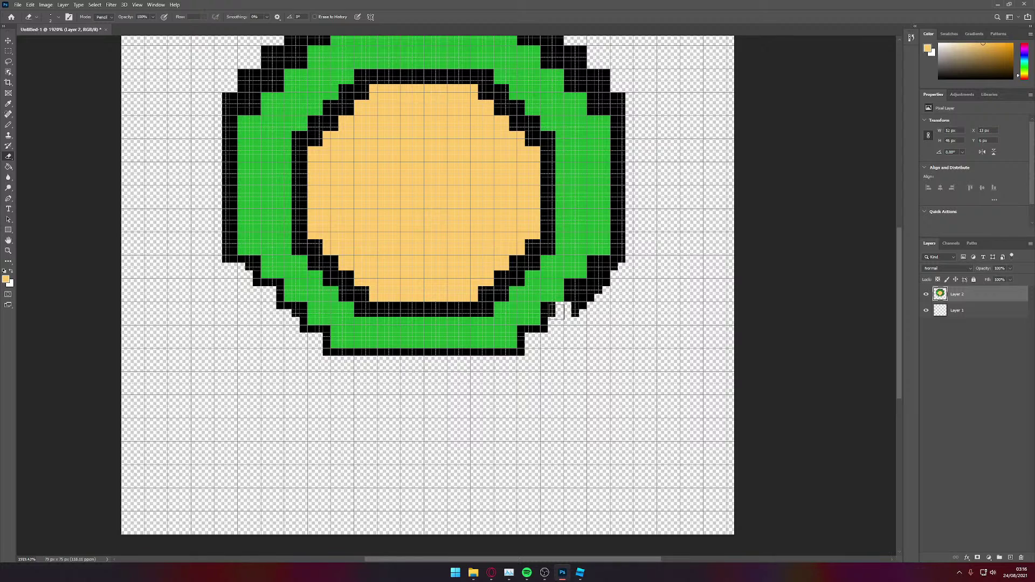
pyautogui.hotkey('ctrl', 'z')
pyautogui.click(557, 314)
pyautogui.hotkey('ctrl', 'z')
# Step: Erase the surplus black pixels along the rest of the lower-right diagonal up to the outline's right side
pyautogui.moveTo(562, 316); pyautogui.dragTo(599, 279)
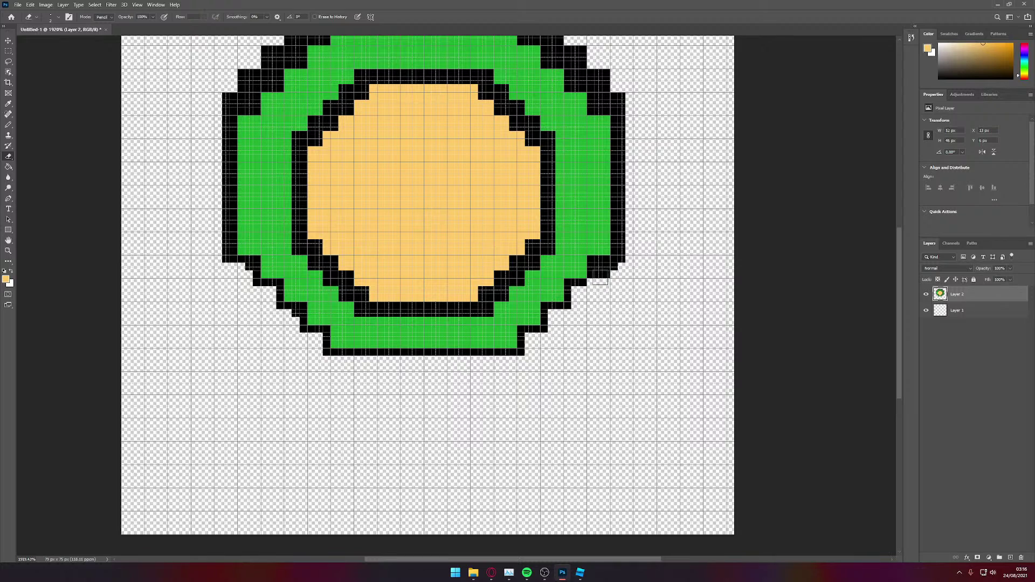
pyautogui.hotkey('ctrl', 'z')
pyautogui.hotkey('ctrl', 'z')
pyautogui.moveTo(602, 279); pyautogui.dragTo(601, 287)
pyautogui.moveTo(590, 297); pyautogui.dragTo(611, 277)
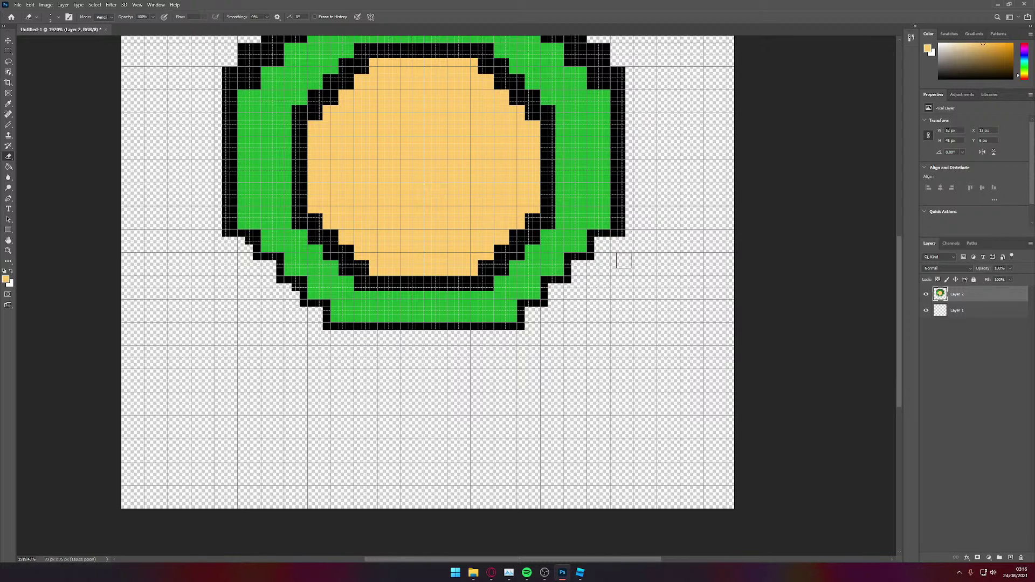
pyautogui.scroll(-1, 620, 261)
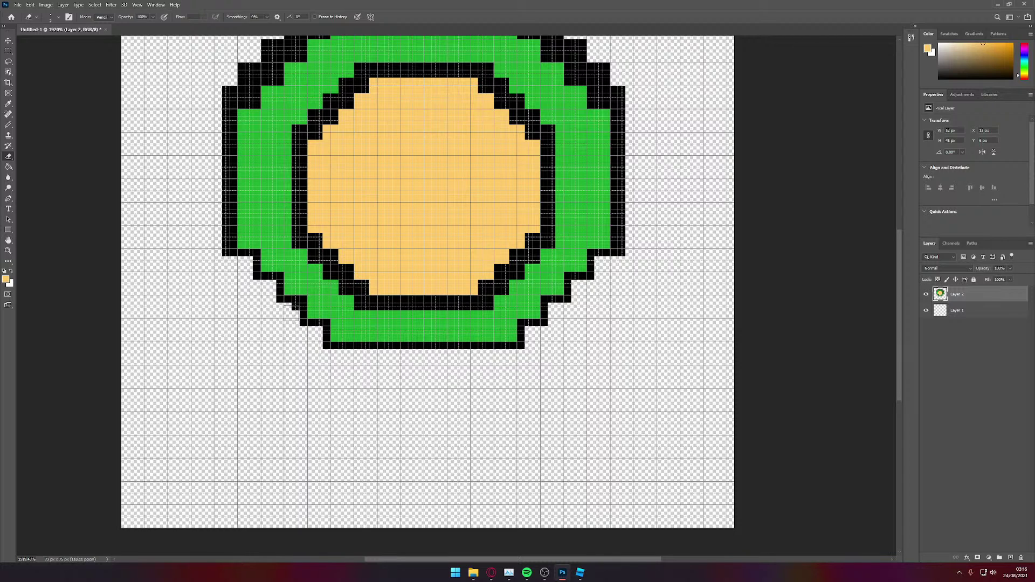
# Step: Set the eraser size to 1 px and erase the outer pixel column along the outline's left side
pyautogui.scroll(-1, 292, 313)
pyautogui.keyDown('alt'); pyautogui.scroll(-4, 301, 307); pyautogui.keyUp('alt')
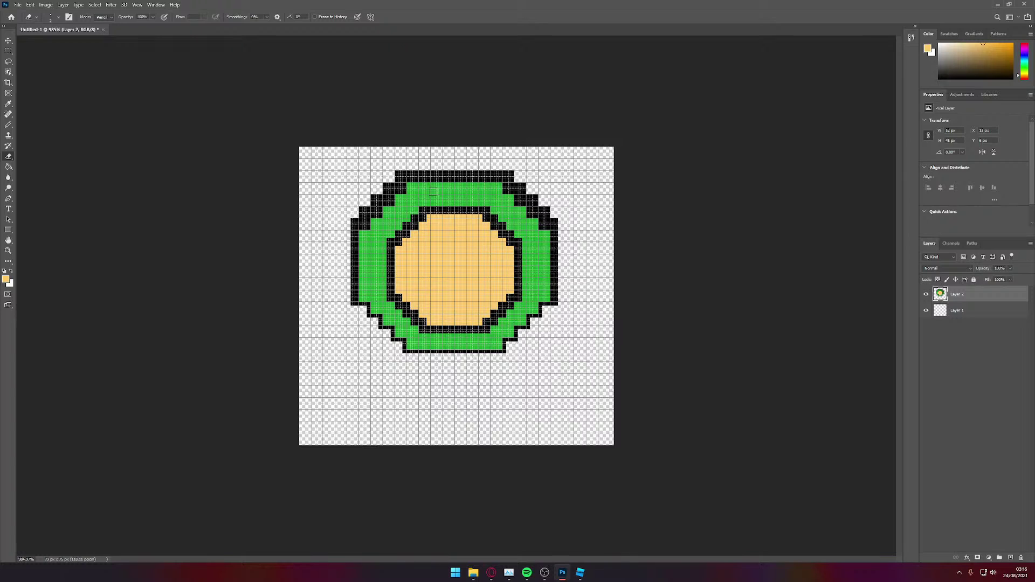
pyautogui.keyDown('alt'); pyautogui.scroll(3, 364, 303); pyautogui.keyUp('alt')
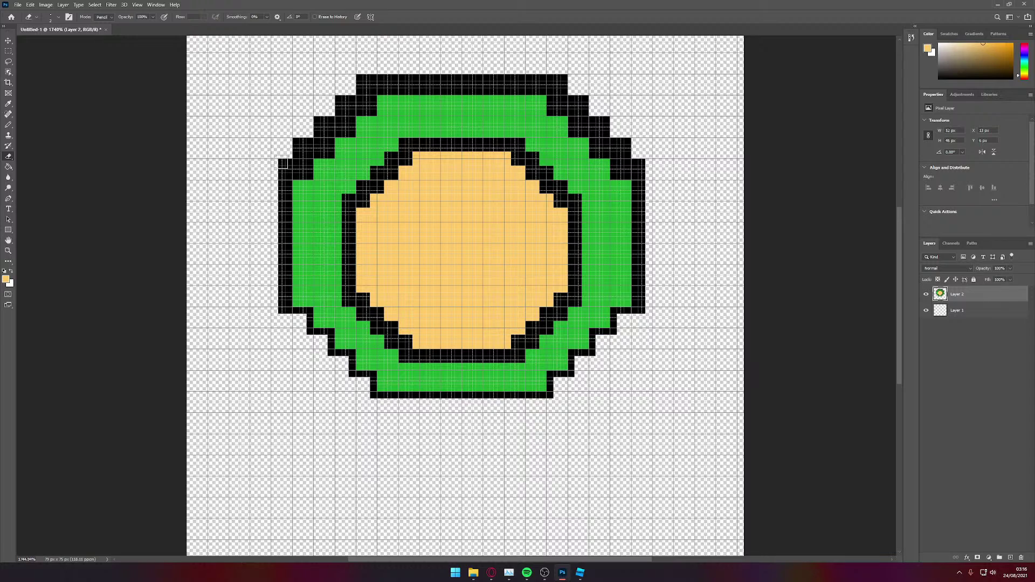
pyautogui.click(59, 17)
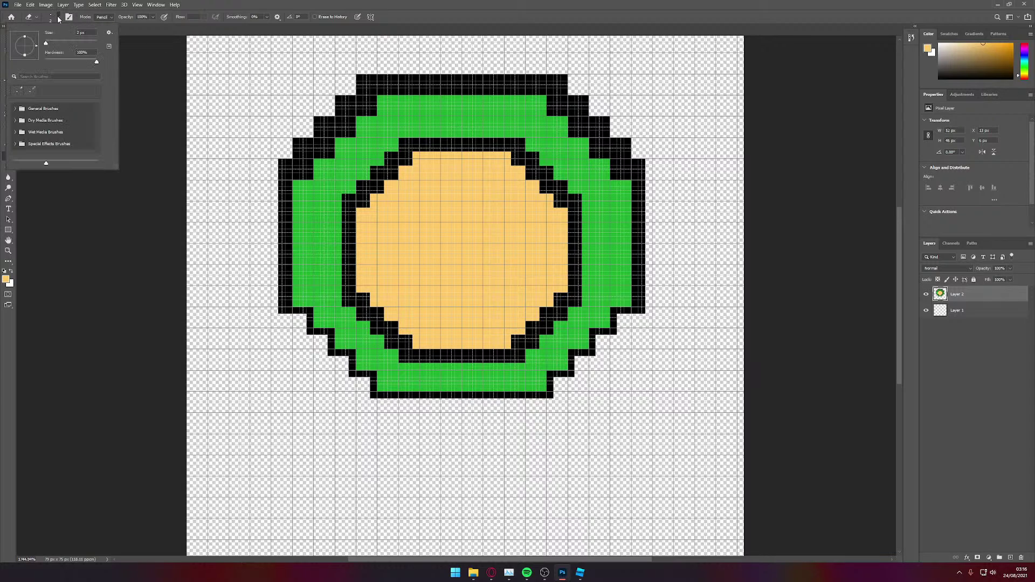
pyautogui.write('1')
pyautogui.press('Return')
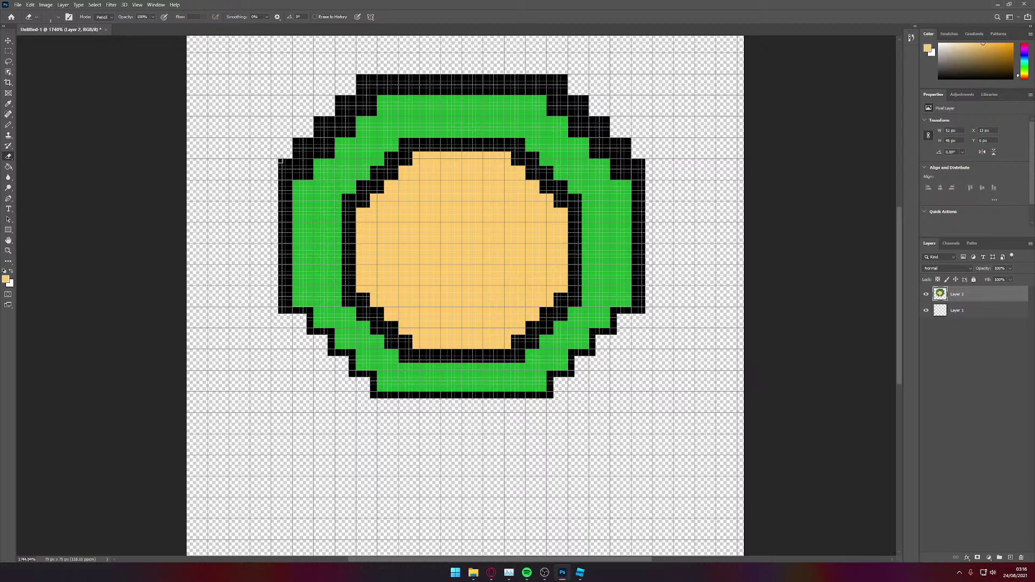
pyautogui.moveTo(279, 215); pyautogui.dragTo(281, 191)
pyautogui.moveTo(280, 230); pyautogui.dragTo(279, 245)
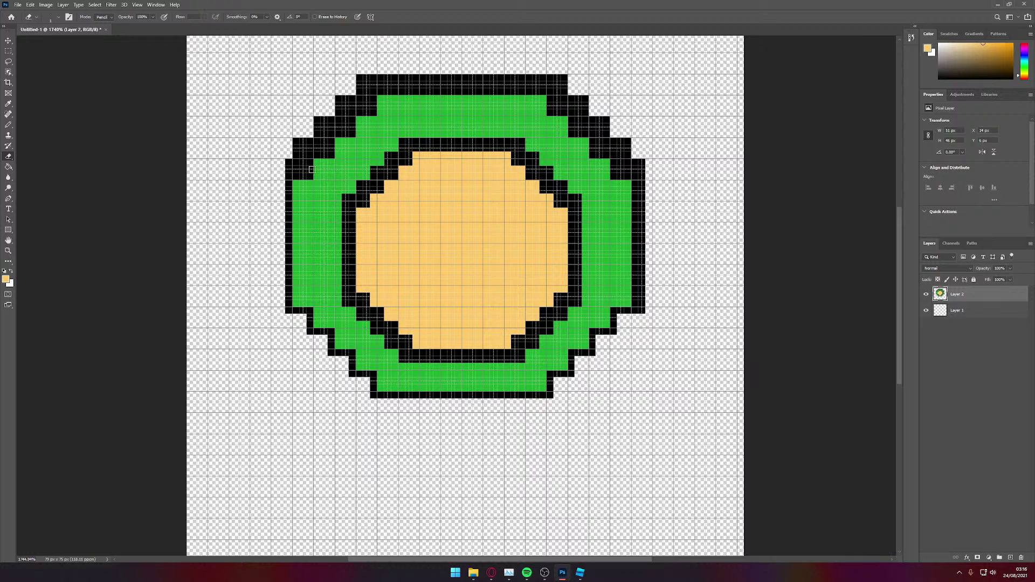
# Step: Thin the upper-left corner and erase a one-pixel channel through the thick outline across the top to the upper-right corner
pyautogui.scroll(1, 632, 132)
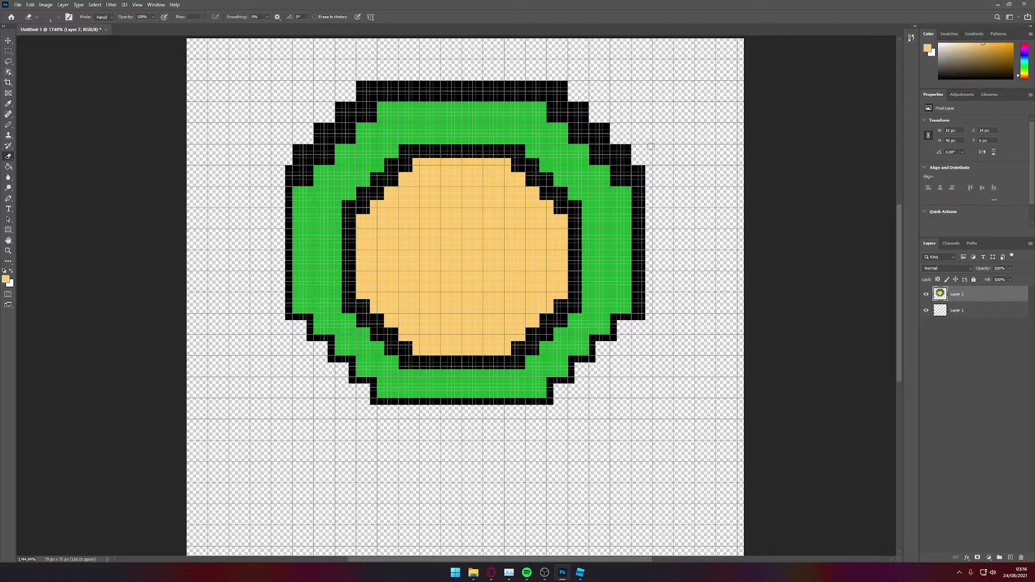
pyautogui.scroll(1, 648, 184)
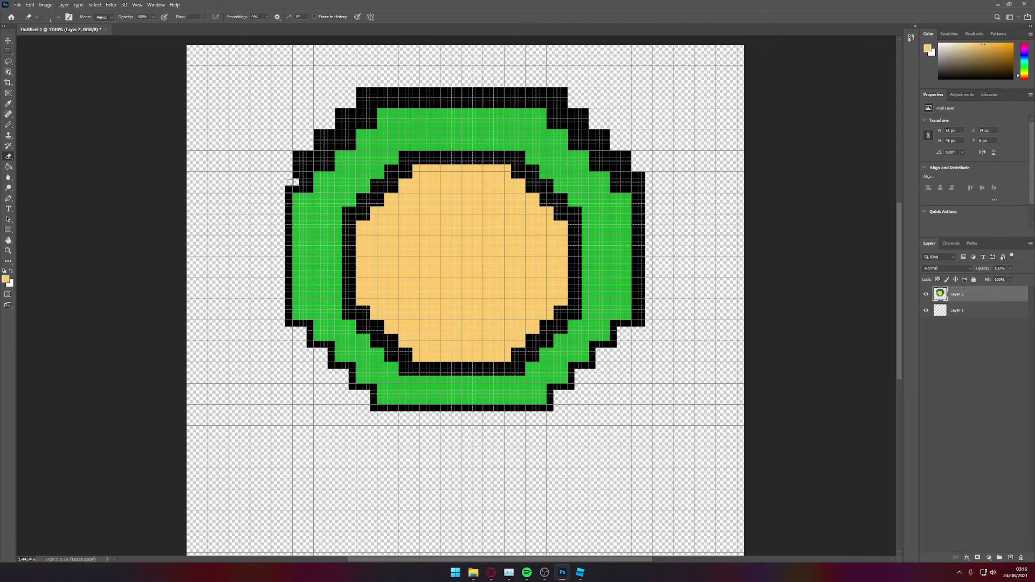
pyautogui.moveTo(296, 171); pyautogui.dragTo(298, 160)
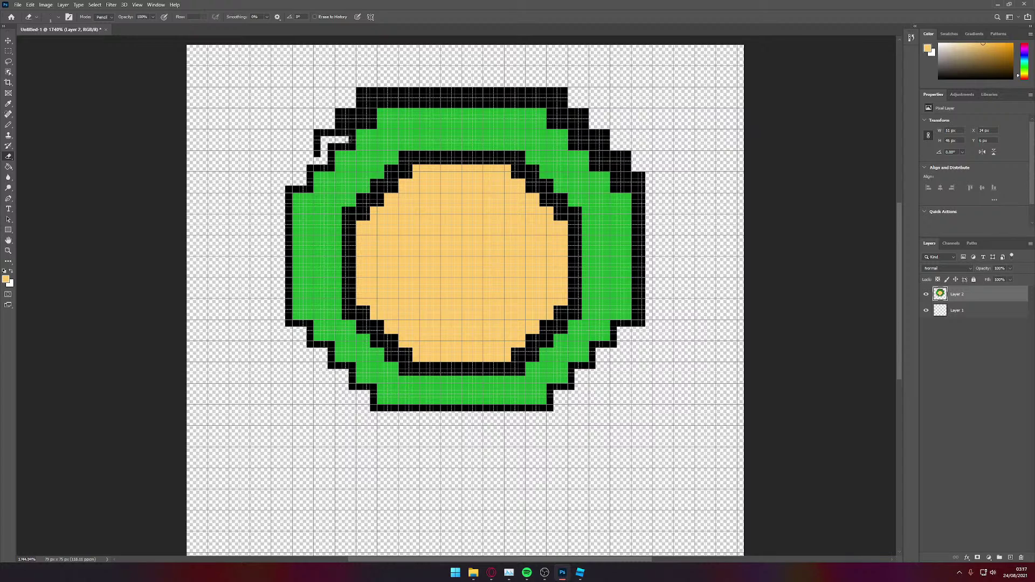
pyautogui.moveTo(348, 139)
pyautogui.mouseDown()
pyautogui.moveTo(348, 120)
pyautogui.moveTo(375, 98)
pyautogui.moveTo(504, 103)
pyautogui.mouseUp()
pyautogui.hotkey('ctrl', 'z')
pyautogui.moveTo(349, 118)
pyautogui.mouseDown()
pyautogui.moveTo(381, 97)
pyautogui.moveTo(575, 104)
pyautogui.moveTo(557, 112)
pyautogui.moveTo(577, 119)
pyautogui.moveTo(600, 160)
pyautogui.moveTo(620, 160)
pyautogui.moveTo(624, 183)
pyautogui.moveTo(635, 182)
pyautogui.mouseUp()
pyautogui.hotkey('ctrl', 'z')
pyautogui.click(559, 119)
pyautogui.hotkey('ctrl', 'z')
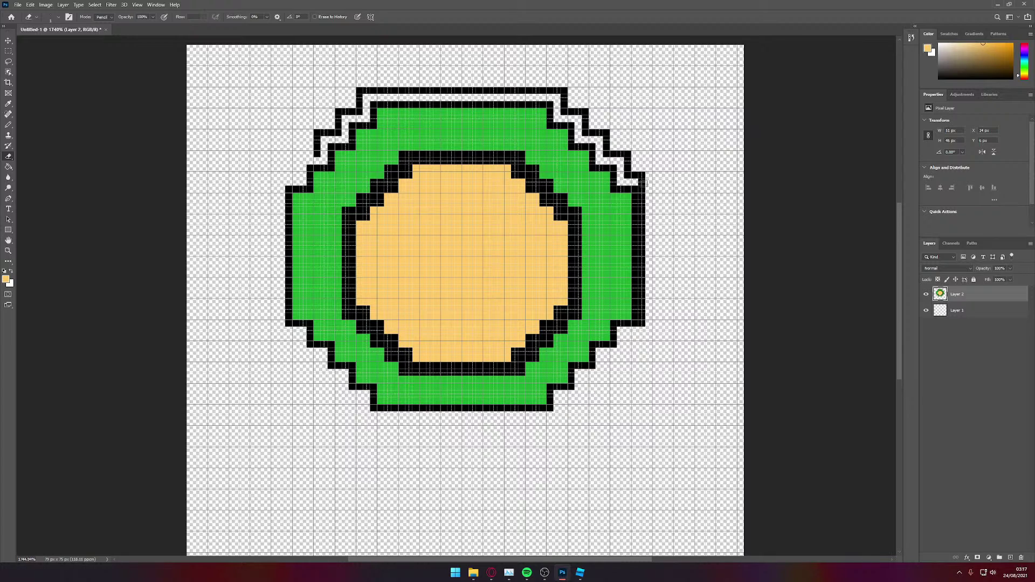
# Step: Erase the outer pixel column of the black outline along the shape's right side
pyautogui.click(642, 195)
pyautogui.click(644, 203)
pyautogui.click(644, 210)
pyautogui.moveTo(646, 219); pyautogui.dragTo(642, 328)
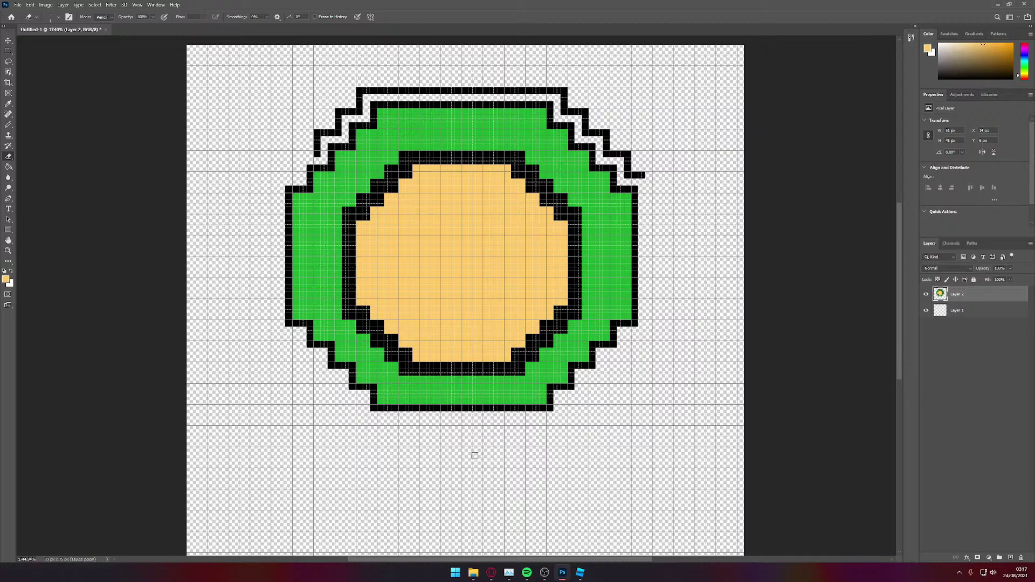
# Step: Set the Pencil to its smallest size with default black and draw a vertical line just outside the outline's right side
pyautogui.press('b')
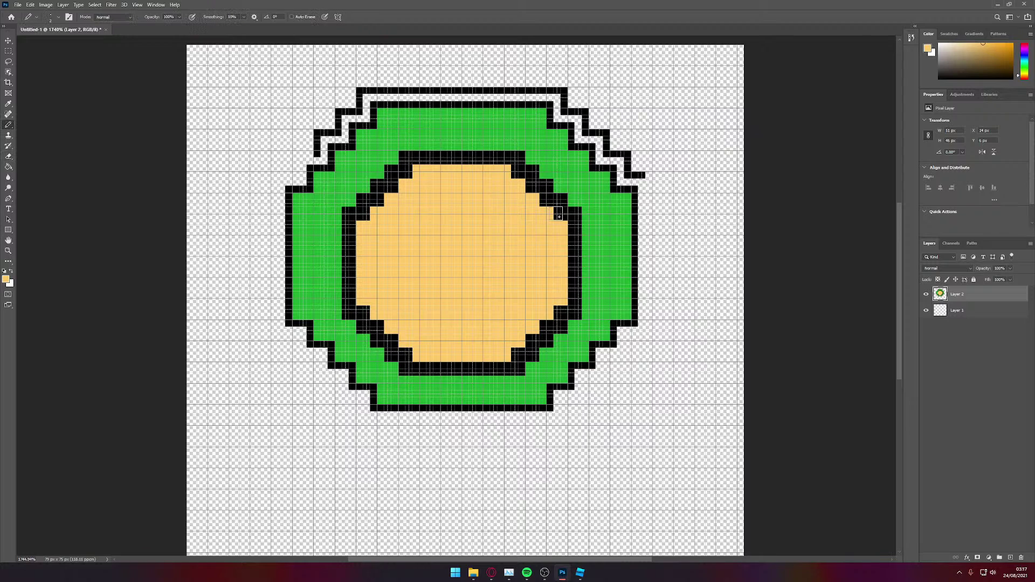
pyautogui.click(59, 18)
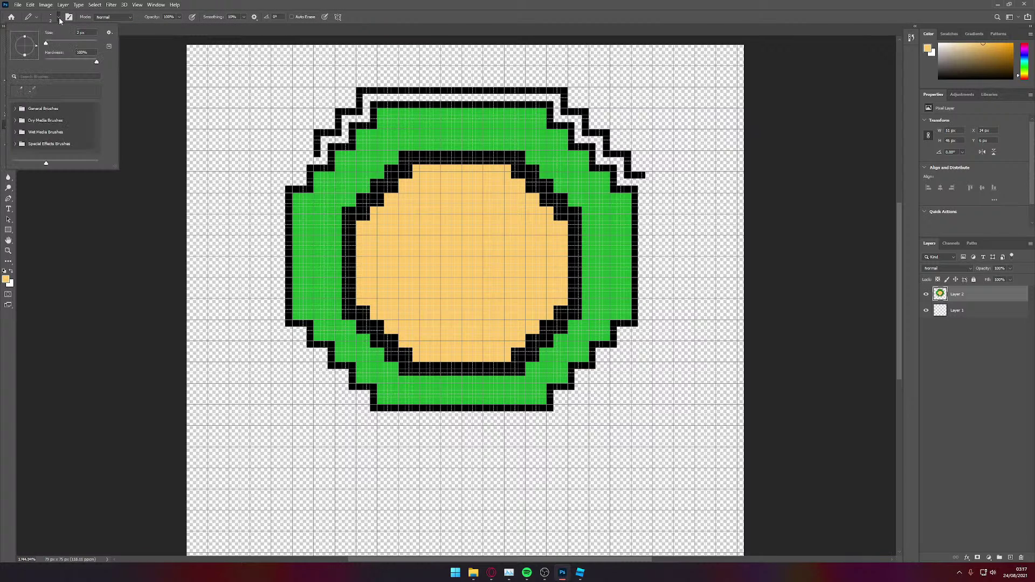
pyautogui.moveTo(49, 43); pyautogui.dragTo(36, 45)
pyautogui.click(650, 174)
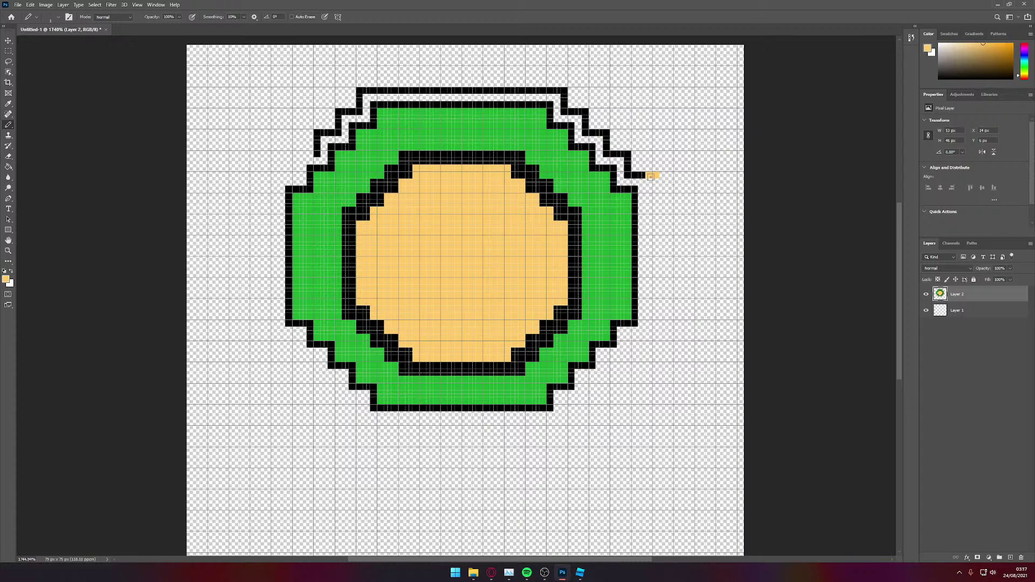
pyautogui.hotkey('ctrl', 'z')
pyautogui.press('d')
pyautogui.click(649, 175)
pyautogui.moveTo(649, 178); pyautogui.dragTo(649, 342)
pyautogui.hotkey('ctrl', 'z')
pyautogui.click(641, 344)
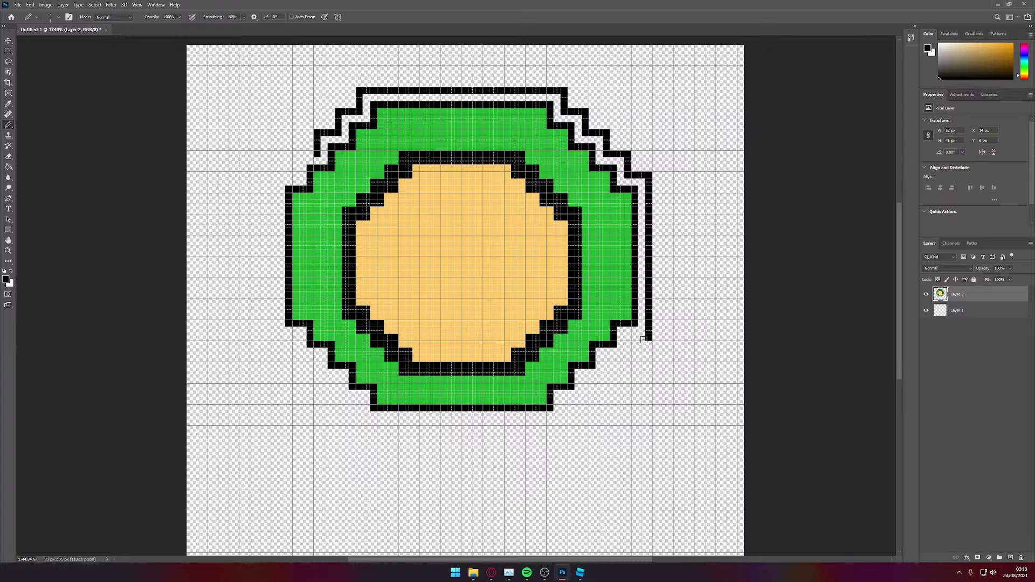
pyautogui.hotkey('ctrl', 'z')
# Step: Continue the black one-pixel line in steps along the lower-right diagonal and partway along the shape's bottom, one pixel outside the outline
pyautogui.click(634, 338)
pyautogui.moveTo(627, 337); pyautogui.dragTo(627, 359)
pyautogui.click(621, 366)
pyautogui.click(620, 358)
pyautogui.click(606, 358)
pyautogui.click(606, 366)
pyautogui.moveTo(606, 380)
pyautogui.mouseDown()
pyautogui.moveTo(568, 400)
pyautogui.moveTo(563, 423)
pyautogui.moveTo(489, 425)
pyautogui.mouseUp()
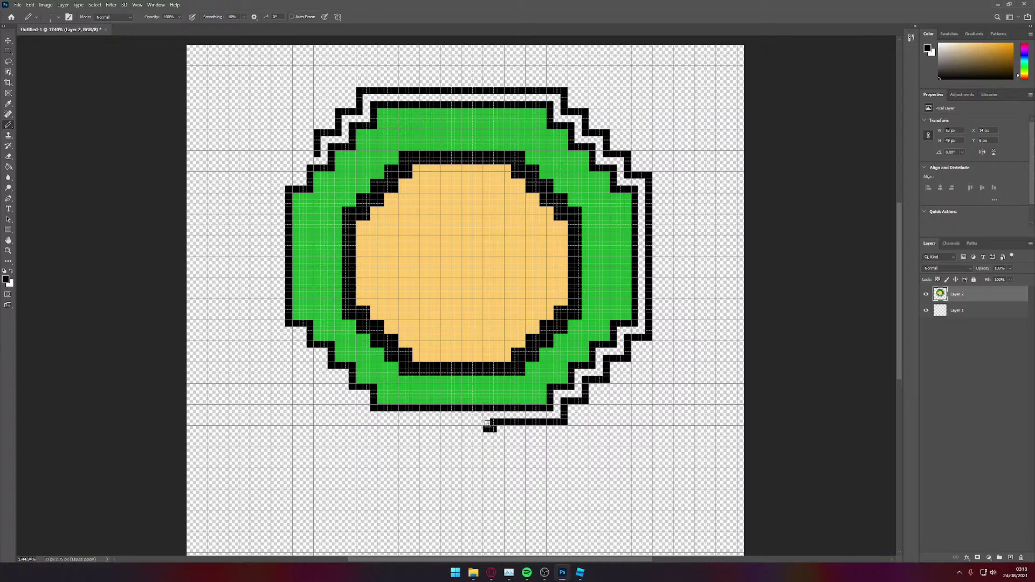
# Step: Erase the stray pixels below the bottom line and extend the outer black line along the bottom and up the lower-left diagonal
pyautogui.press('e')
pyautogui.click(488, 429)
pyautogui.press('b')
pyautogui.moveTo(487, 422)
pyautogui.mouseDown()
pyautogui.moveTo(357, 423)
pyautogui.moveTo(338, 387)
pyautogui.moveTo(303, 372)
pyautogui.moveTo(316, 379)
pyautogui.mouseUp()
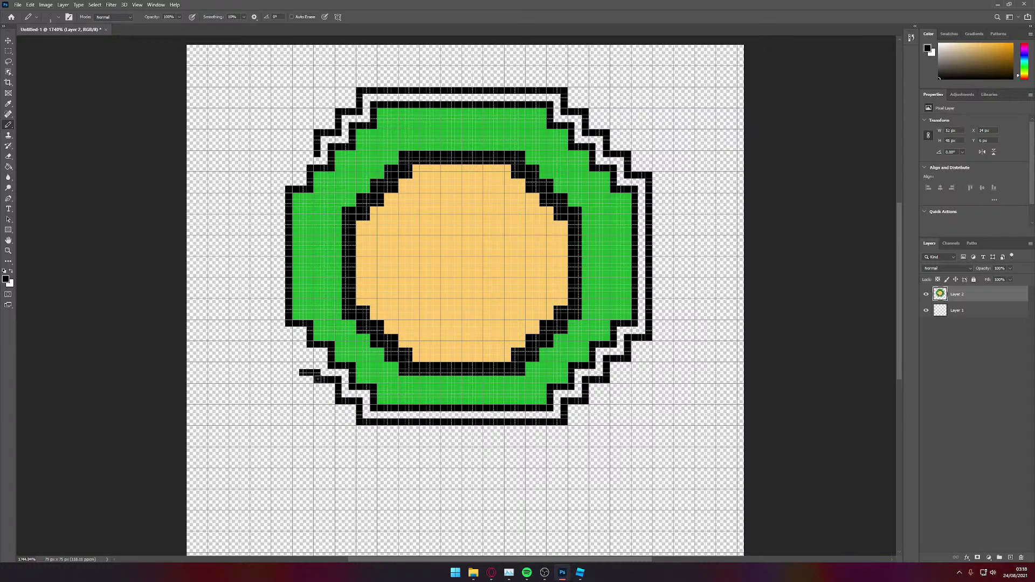
pyautogui.press('e')
pyautogui.press('b')
# Step: Draw the outer black line up the left side and step it along the upper-left diagonal to close the outer outline
pyautogui.moveTo(305, 358)
pyautogui.mouseDown()
pyautogui.moveTo(274, 322)
pyautogui.moveTo(281, 170)
pyautogui.mouseUp()
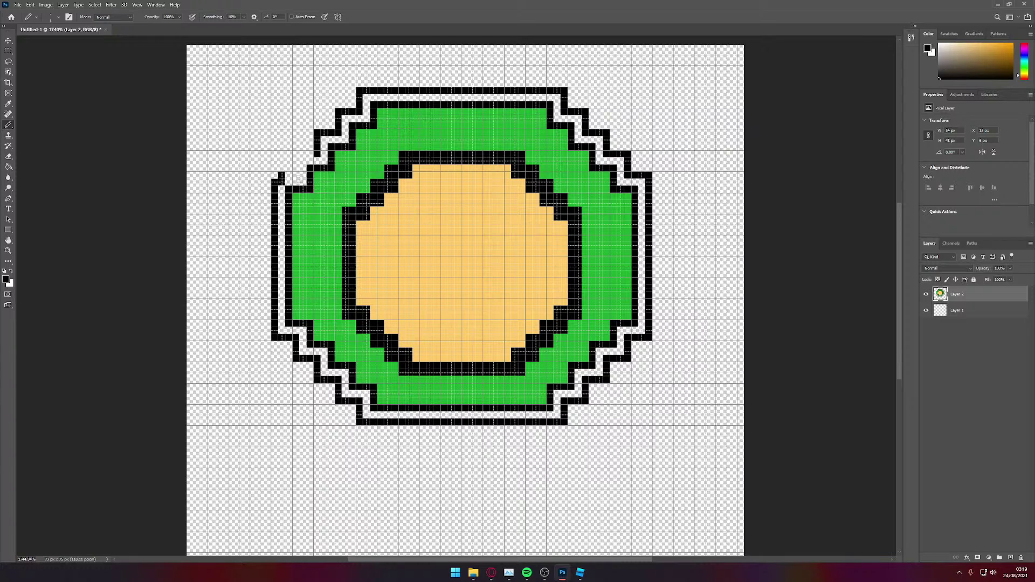
pyautogui.hotkey('ctrl', 'z')
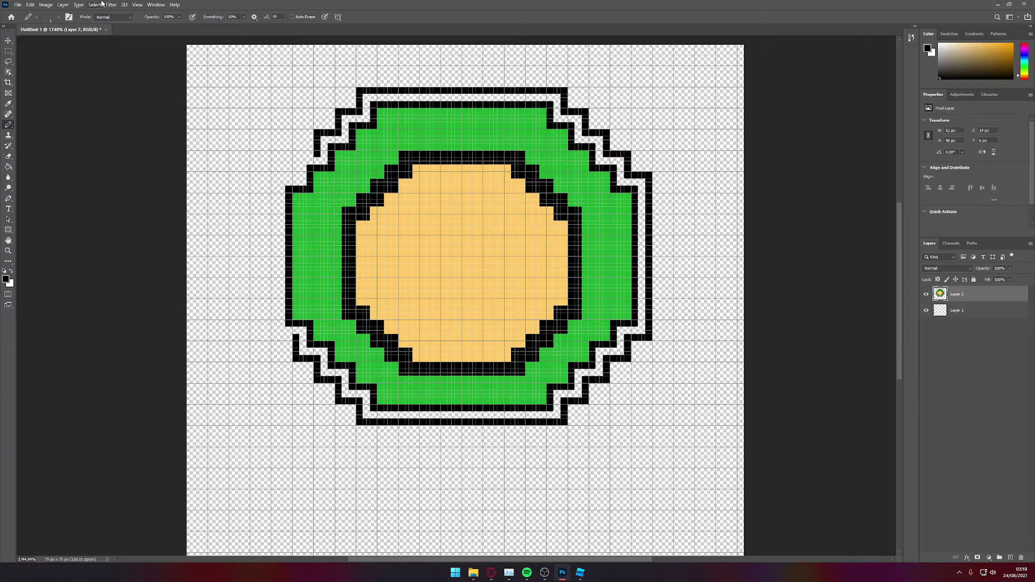
pyautogui.click(30, 4)
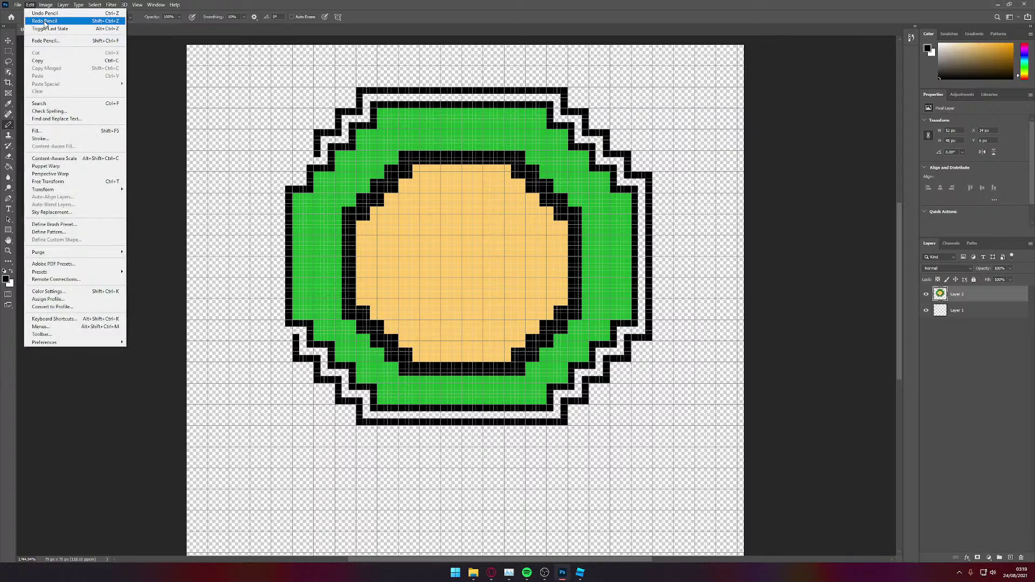
pyautogui.click(43, 20)
pyautogui.press('e')
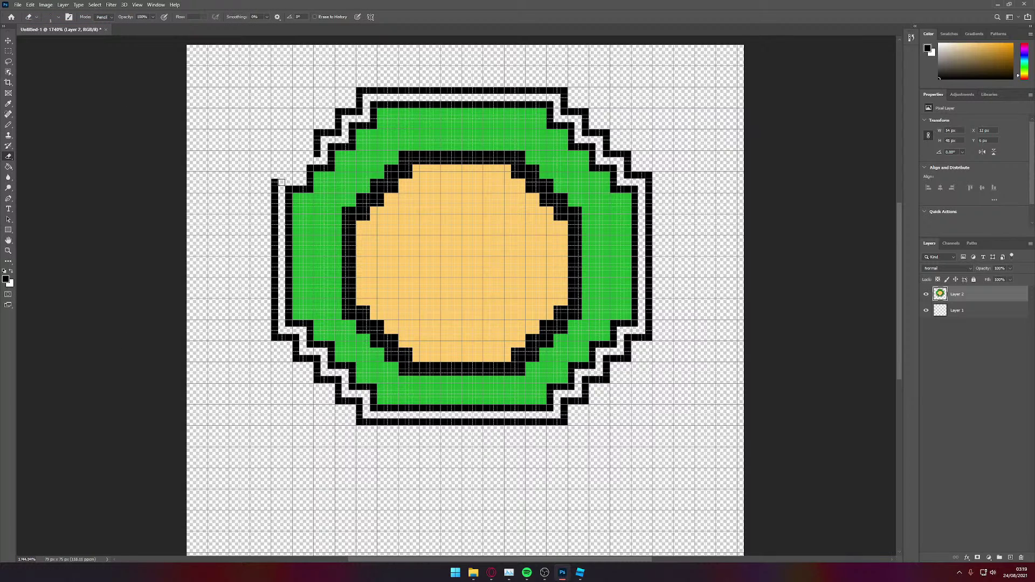
pyautogui.press('b')
pyautogui.click(275, 175)
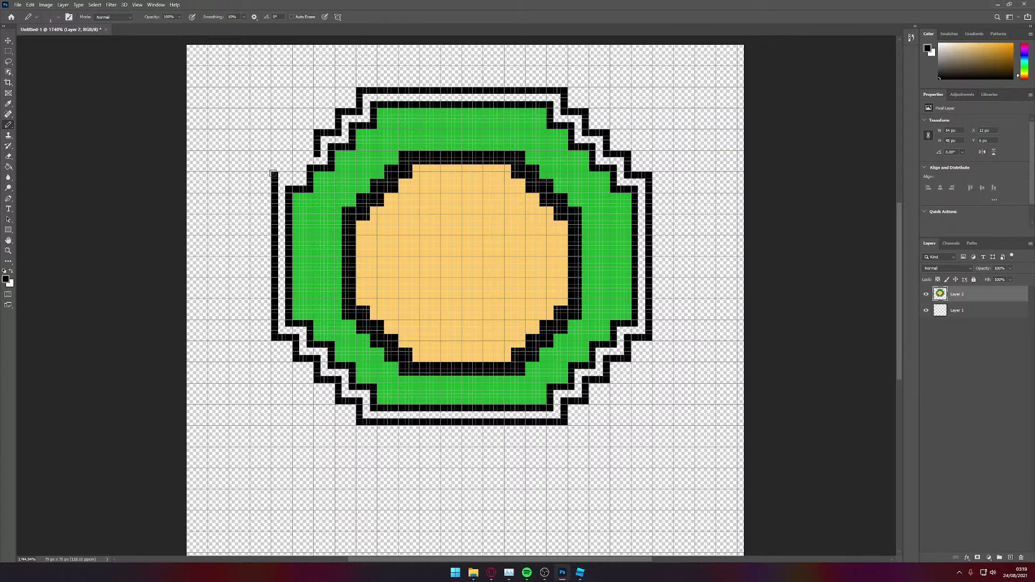
pyautogui.moveTo(294, 173); pyautogui.dragTo(335, 131)
# Step: Choose a bright lime green and fill the transparent channel between the two black outlines with the Paint Bucket
pyautogui.click(1024, 68)
pyautogui.click(1012, 45)
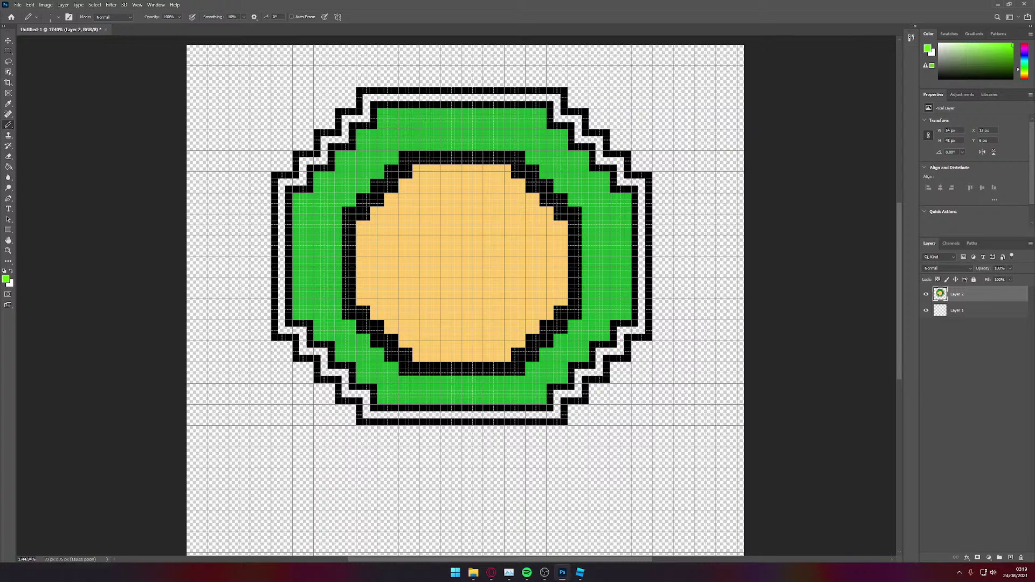
pyautogui.click(9, 168)
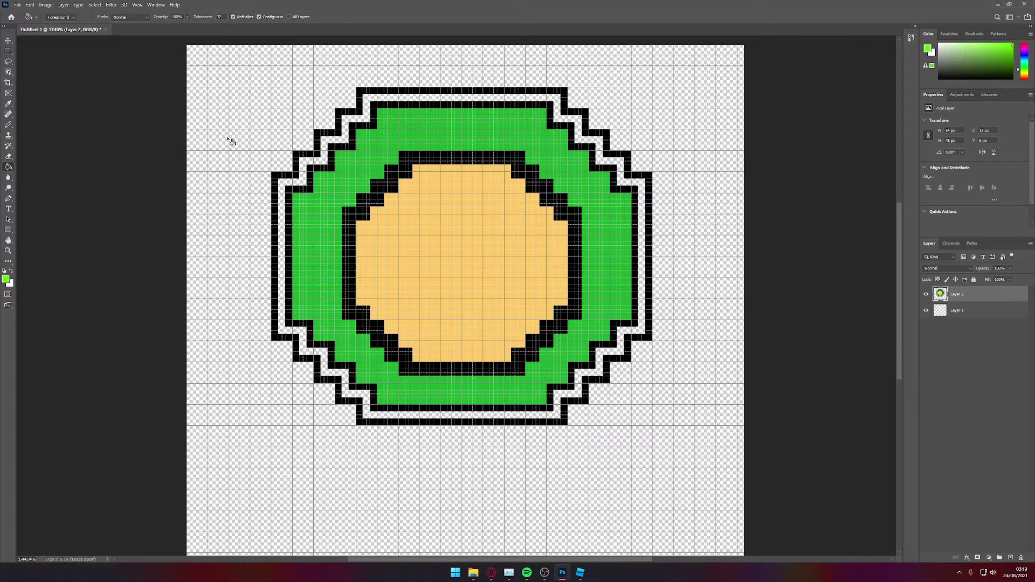
pyautogui.click(331, 142)
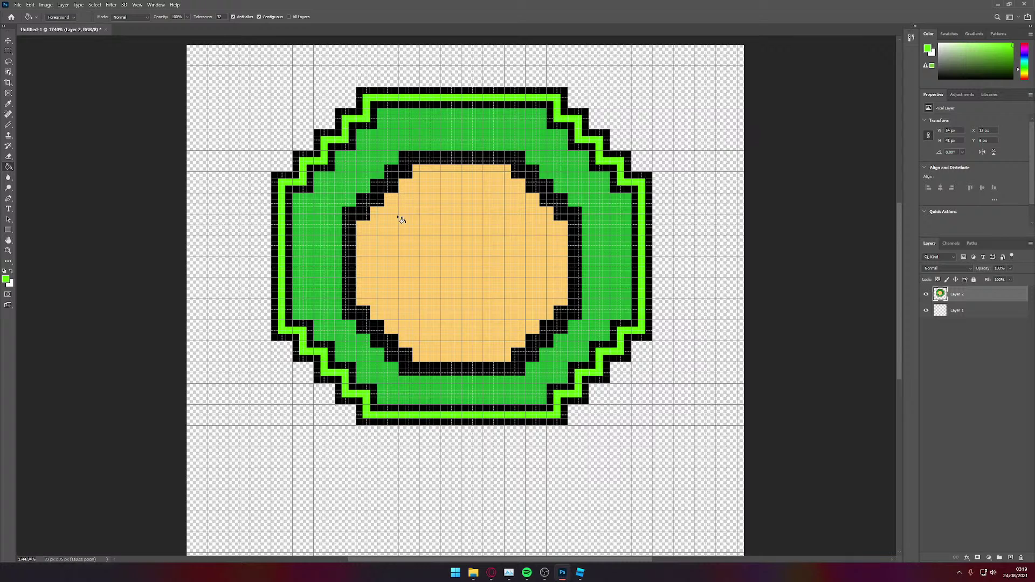
# Step: Switch to the Pencil and reset the drawing colours to default black and white for work in the tan centre
pyautogui.keyDown('alt'); pyautogui.scroll(-2, 497, 241); pyautogui.keyUp('alt')
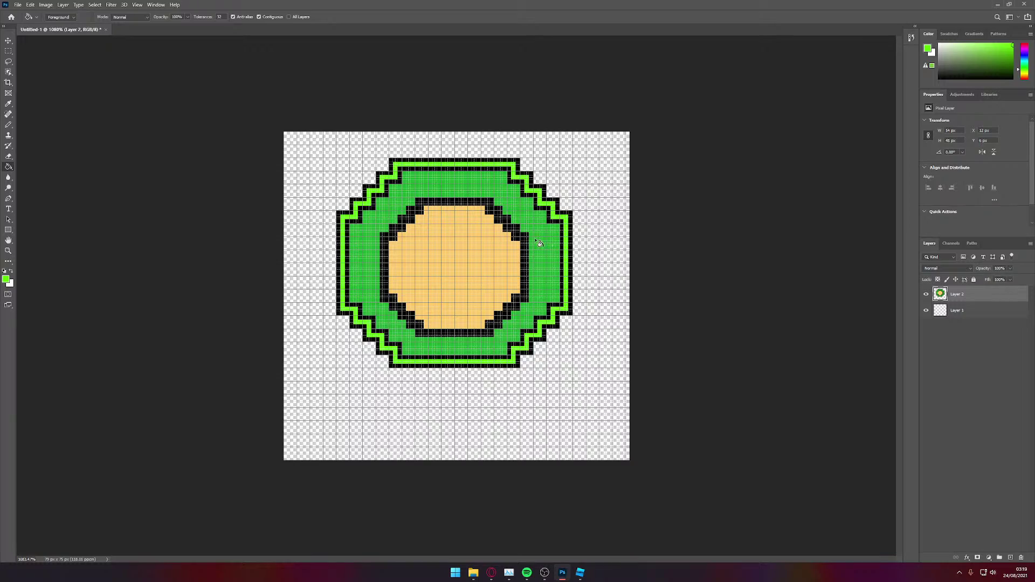
pyautogui.keyDown('alt'); pyautogui.scroll(3, 493, 303); pyautogui.keyUp('alt')
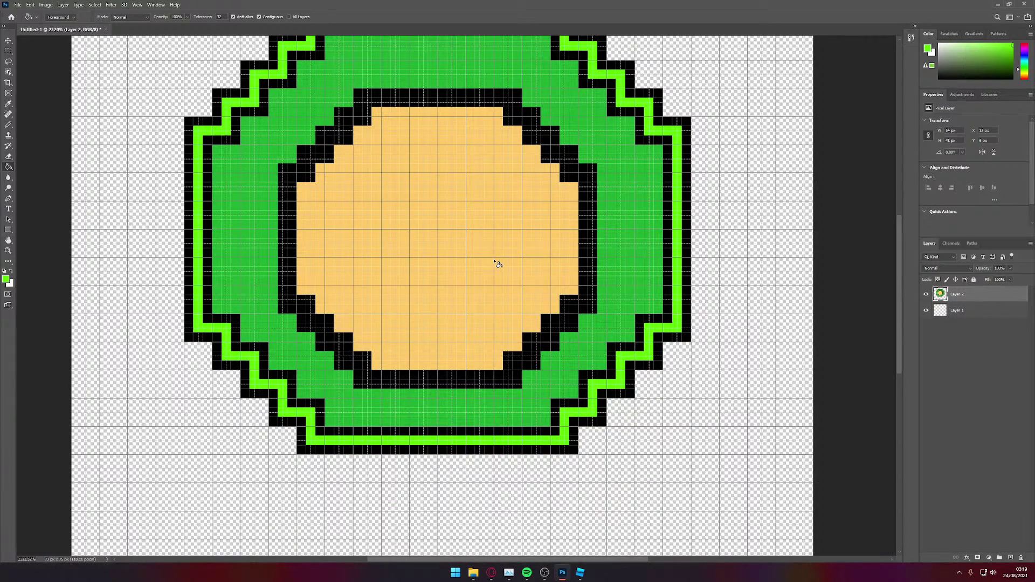
pyautogui.keyDown('alt'); pyautogui.scroll(3, 496, 264); pyautogui.keyUp('alt')
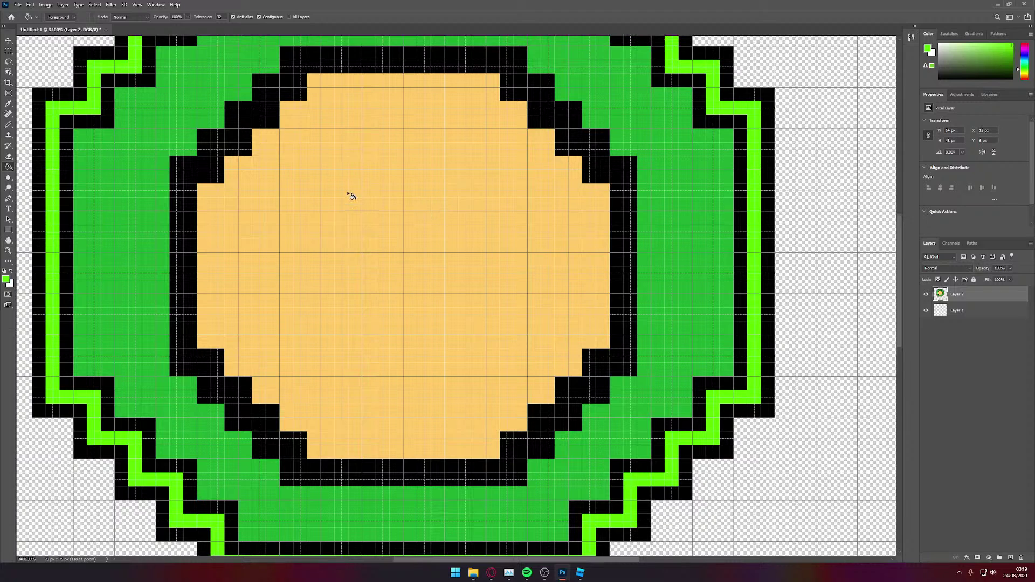
pyautogui.keyDown('alt'); pyautogui.scroll(-1, 356, 195); pyautogui.keyUp('alt')
pyautogui.press('b')
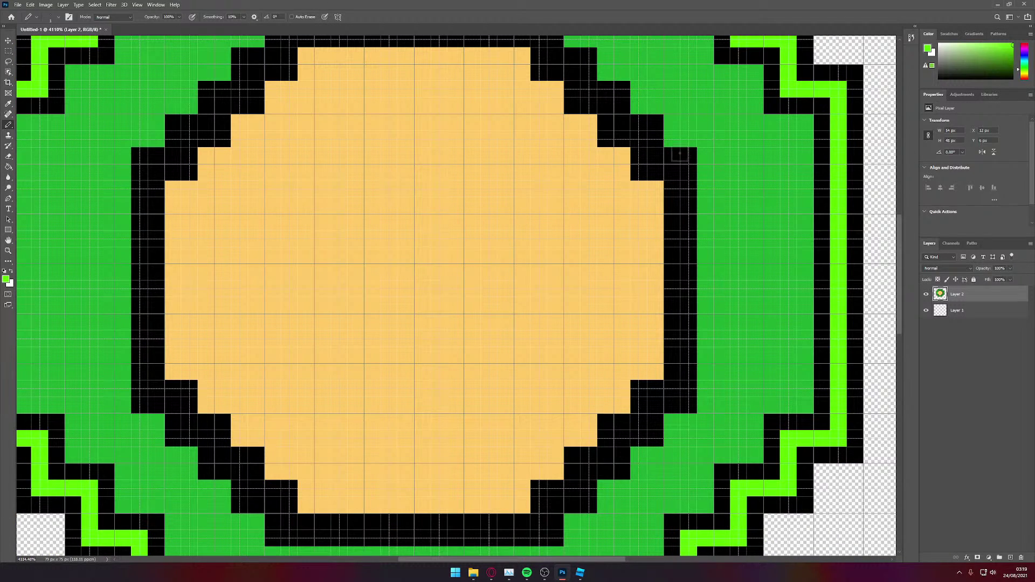
pyautogui.scroll(-2, 389, 236)
pyautogui.scroll(3, 392, 236)
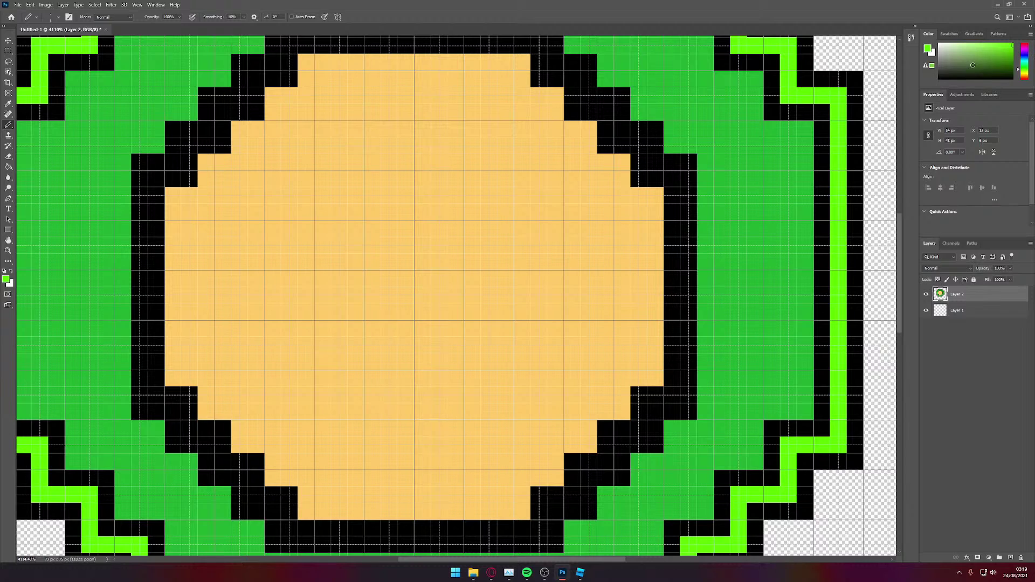
pyautogui.moveTo(972, 64); pyautogui.dragTo(926, 90)
pyautogui.moveTo(1025, 61)
pyautogui.mouseDown()
pyautogui.moveTo(1001, 53)
pyautogui.moveTo(1011, 51)
pyautogui.mouseUp()
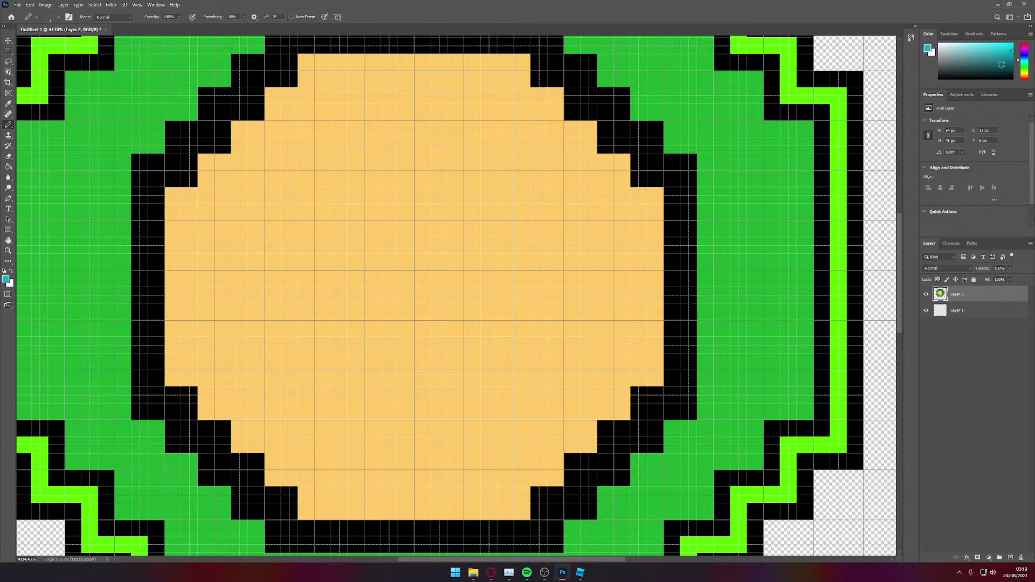
pyautogui.press('d')
pyautogui.scroll(3, 325, 201)
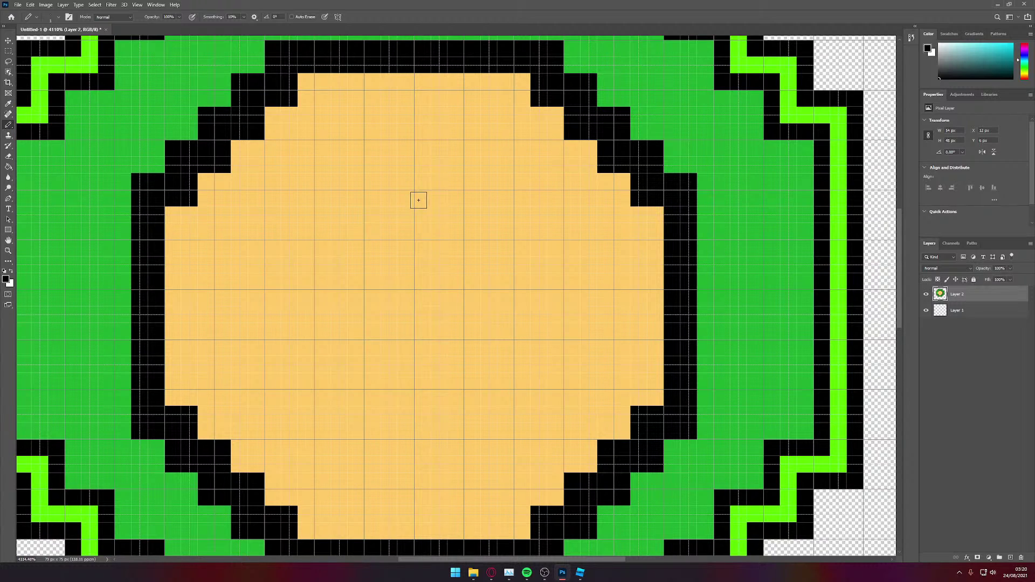
pyautogui.scroll(-3, 410, 200)
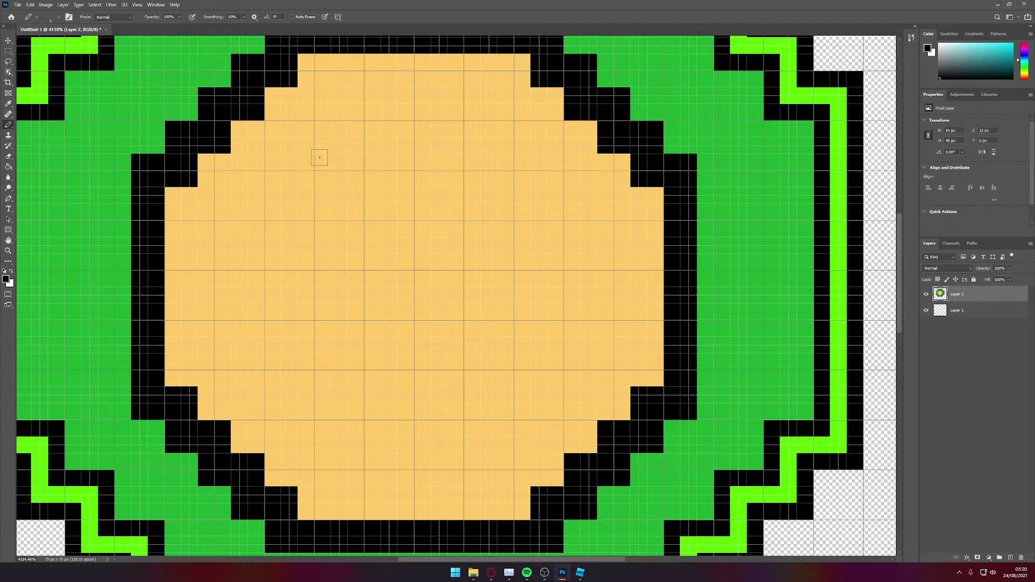
# Step: Draw a black one-pixel-thick letter P in the upper-left part of the tan centre
pyautogui.click(323, 129)
pyautogui.moveTo(323, 130); pyautogui.dragTo(323, 213)
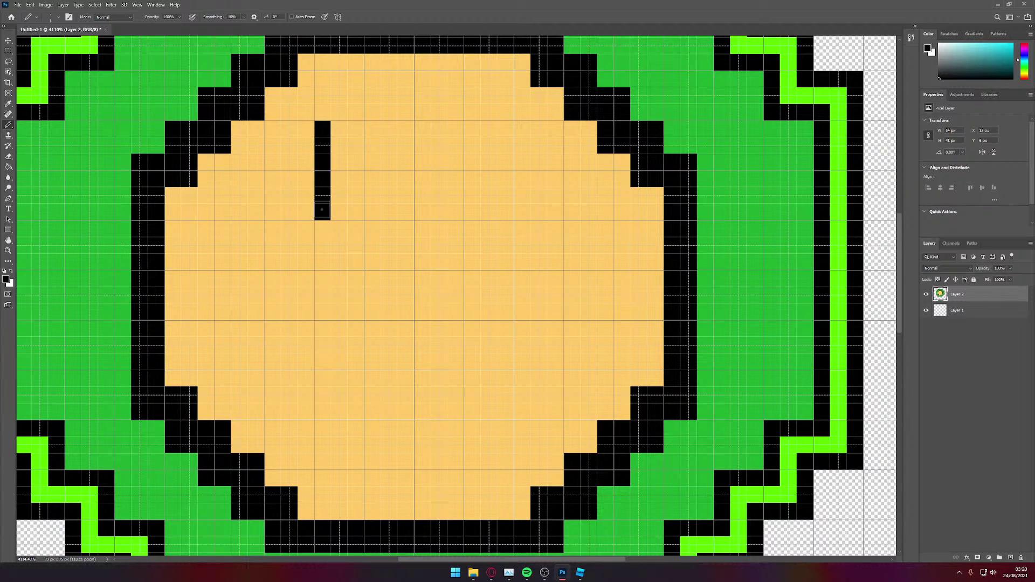
pyautogui.click(335, 122)
pyautogui.click(358, 128)
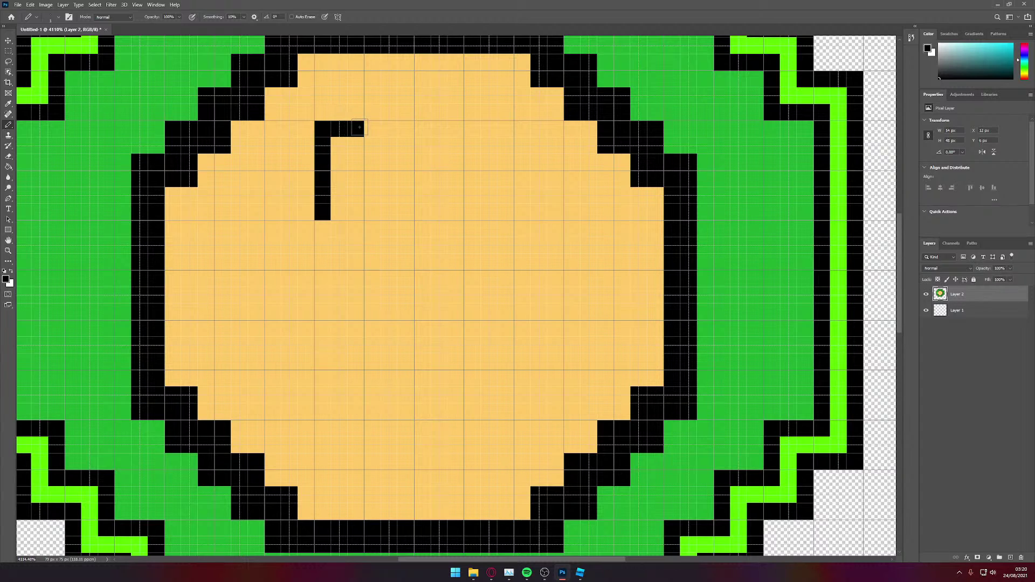
pyautogui.moveTo(358, 128)
pyautogui.mouseDown()
pyautogui.moveTo(389, 129)
pyautogui.moveTo(389, 195)
pyautogui.moveTo(323, 203)
pyautogui.moveTo(322, 261)
pyautogui.mouseUp()
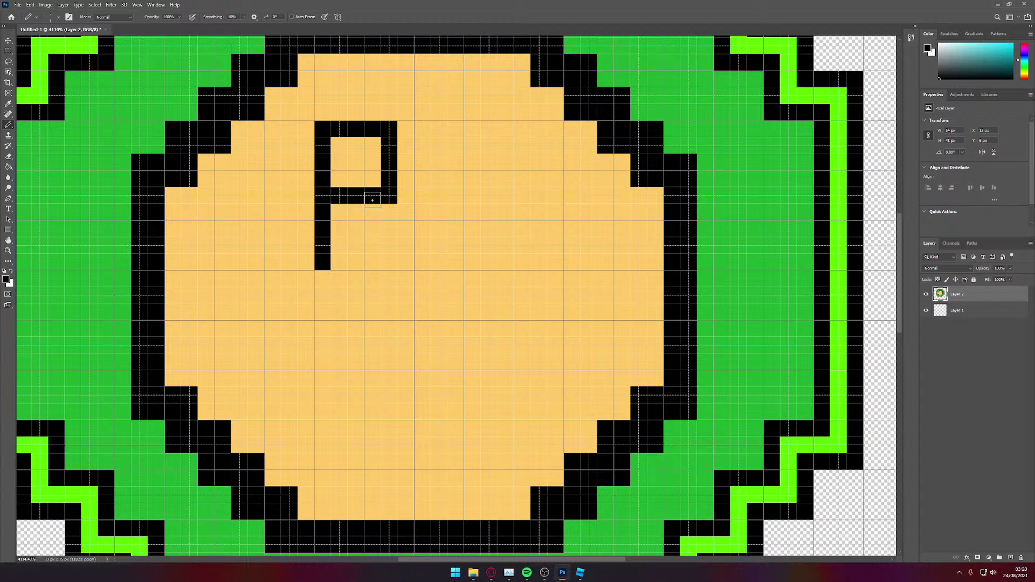
# Step: Try to add a closed lower loop to the letter P, erase its corner pixel, and undo these additions
pyautogui.click(387, 211)
pyautogui.moveTo(387, 225)
pyautogui.mouseDown()
pyautogui.moveTo(385, 262)
pyautogui.moveTo(335, 261)
pyautogui.mouseUp()
pyautogui.scroll(1, 386, 253)
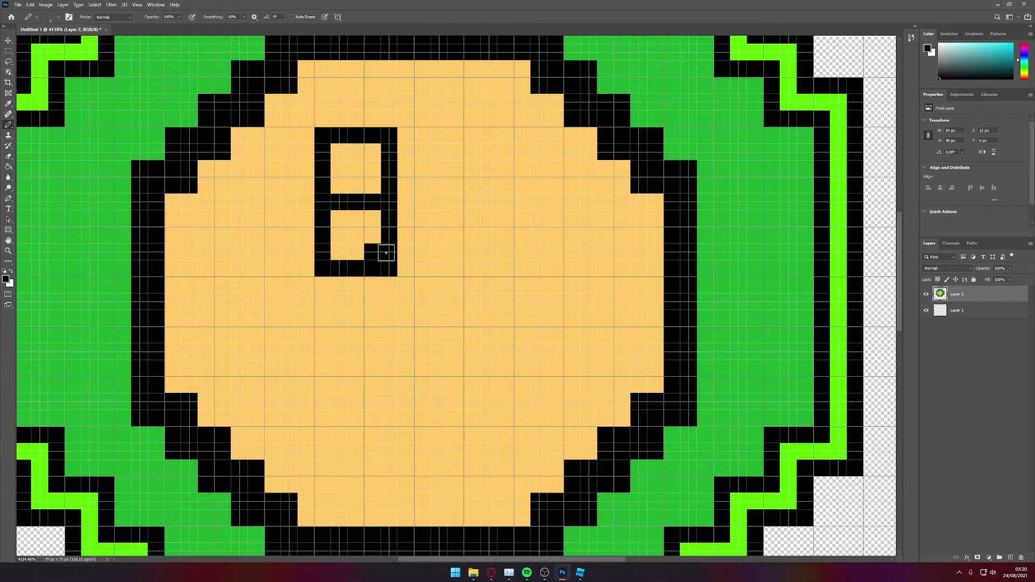
pyautogui.scroll(-1, 386, 253)
pyautogui.press('e')
pyautogui.click(388, 261)
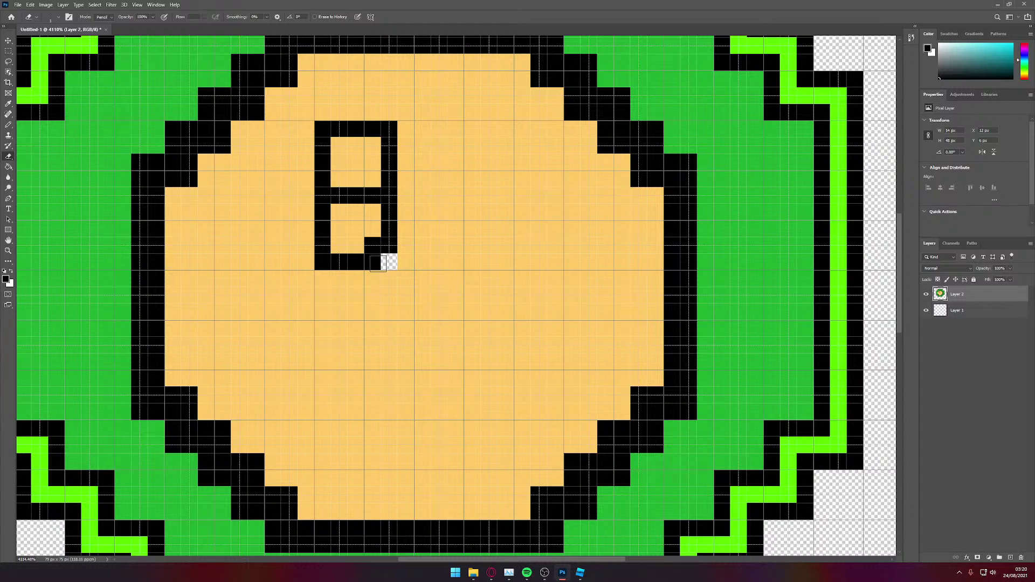
pyautogui.hotkey('ctrl', 'z')
pyautogui.hotkey('ctrl', 'z')
pyautogui.hotkey('ctrl', 'z')
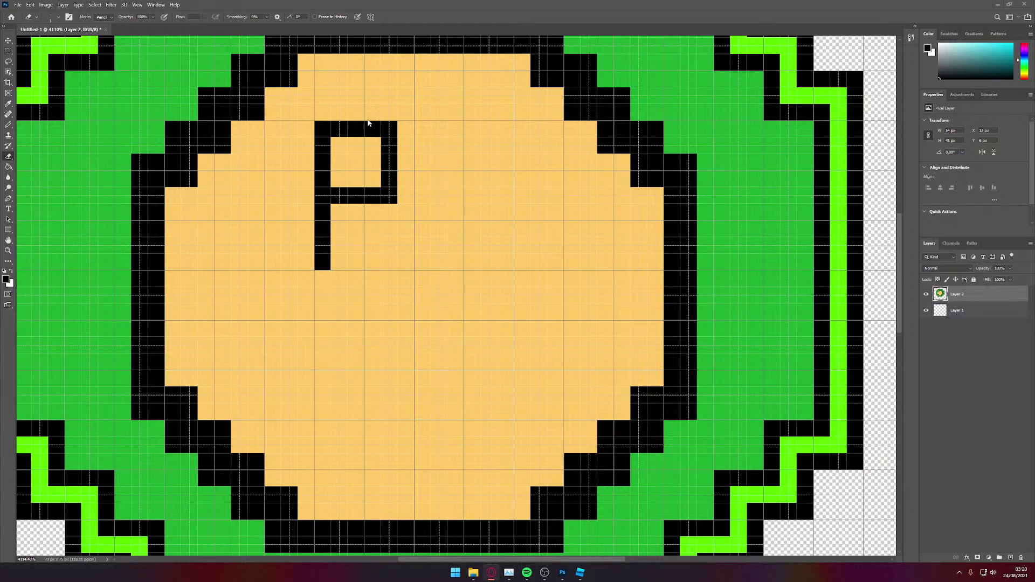
# Step: Erase the letter's whole 5 by 9 pixel block to transparency and draw a black top bar and upper right edge in it
pyautogui.moveTo(322, 128)
pyautogui.mouseDown()
pyautogui.moveTo(367, 128)
pyautogui.moveTo(381, 145)
pyautogui.moveTo(373, 196)
pyautogui.moveTo(371, 161)
pyautogui.moveTo(335, 143)
pyautogui.moveTo(337, 229)
pyautogui.moveTo(333, 172)
pyautogui.moveTo(345, 159)
pyautogui.moveTo(352, 192)
pyautogui.moveTo(385, 194)
pyautogui.moveTo(353, 229)
pyautogui.moveTo(323, 219)
pyautogui.moveTo(339, 258)
pyautogui.moveTo(388, 211)
pyautogui.moveTo(373, 258)
pyautogui.moveTo(384, 258)
pyautogui.mouseUp()
pyautogui.press('b')
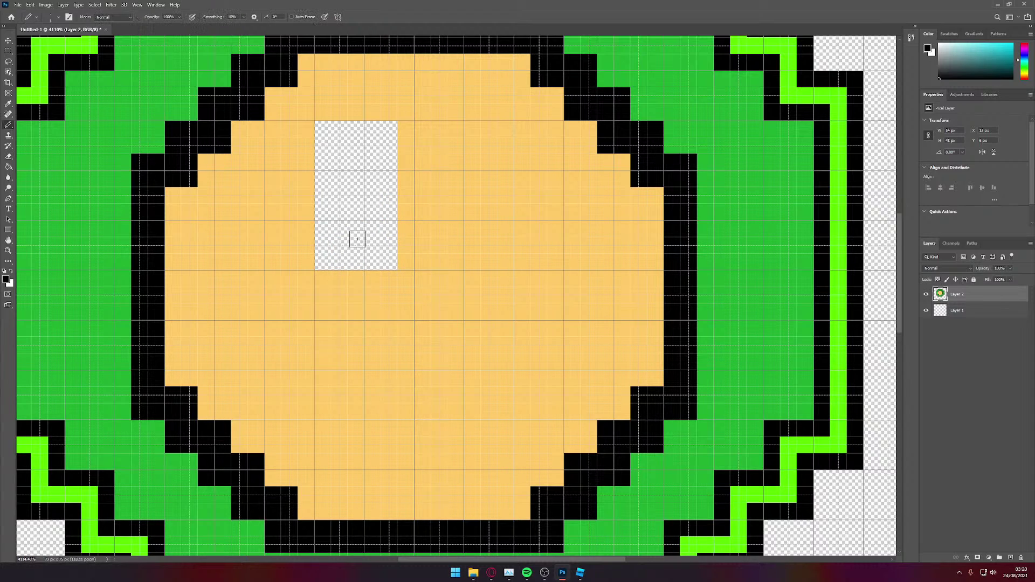
pyautogui.click(323, 128)
pyautogui.click(340, 128)
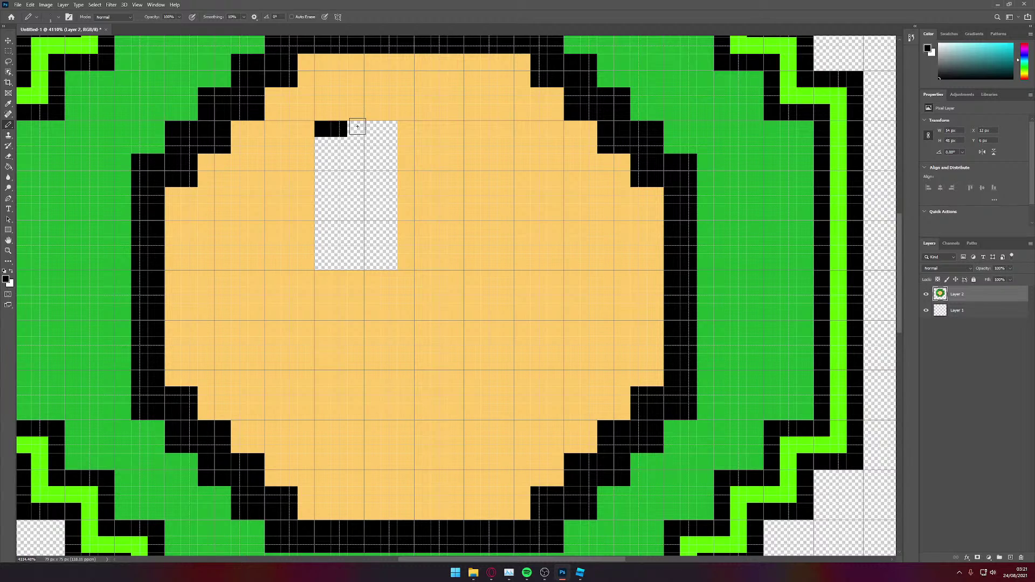
pyautogui.click(356, 127)
pyautogui.click(371, 132)
pyautogui.click(388, 147)
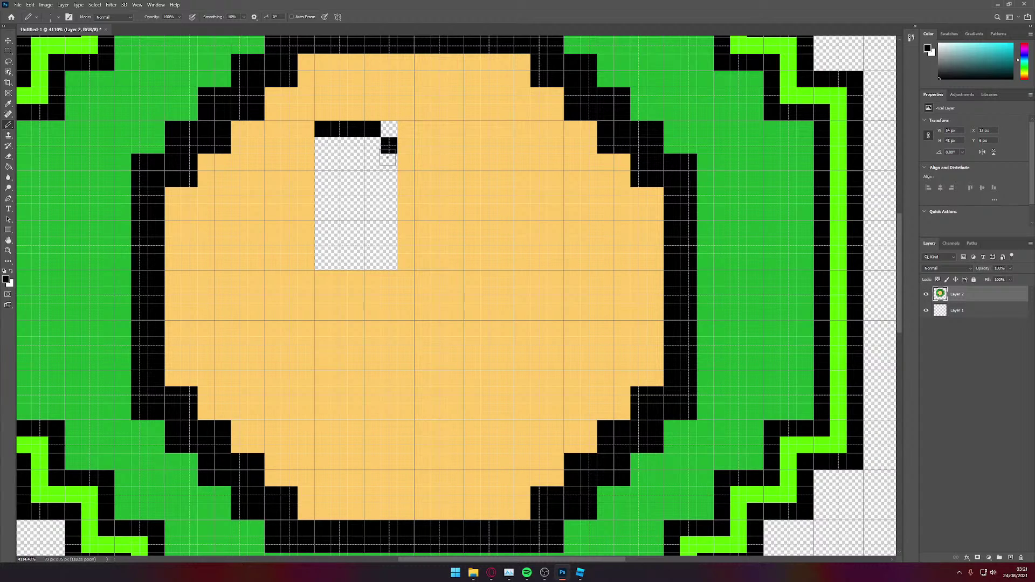
pyautogui.click(387, 161)
pyautogui.click(388, 178)
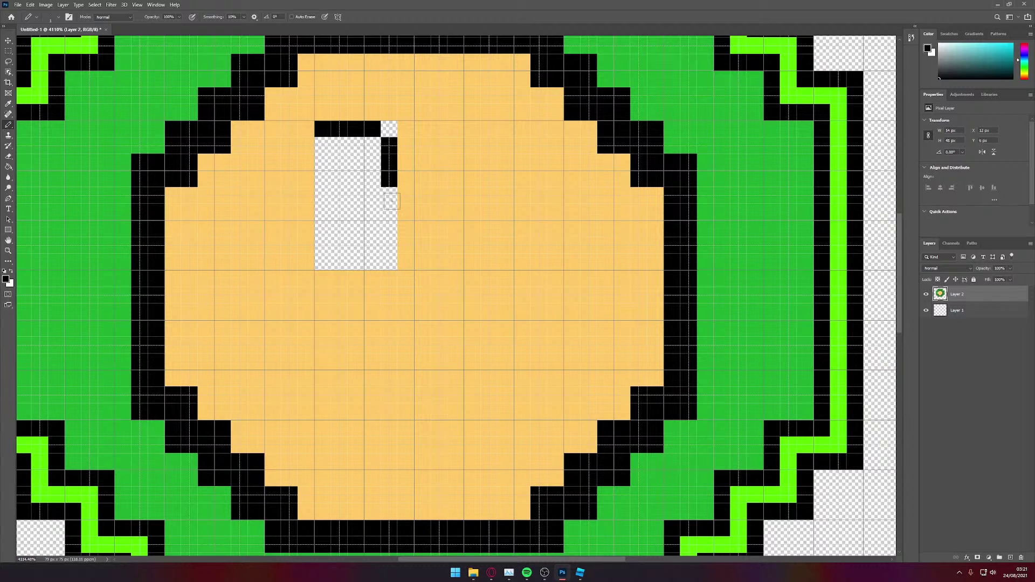
# Step: Complete the letter P with a black left stem and a middle bar closing the loop, clearing the bar row drawn too low
pyautogui.click(387, 197)
pyautogui.click(372, 212)
pyautogui.click(356, 212)
pyautogui.click(339, 212)
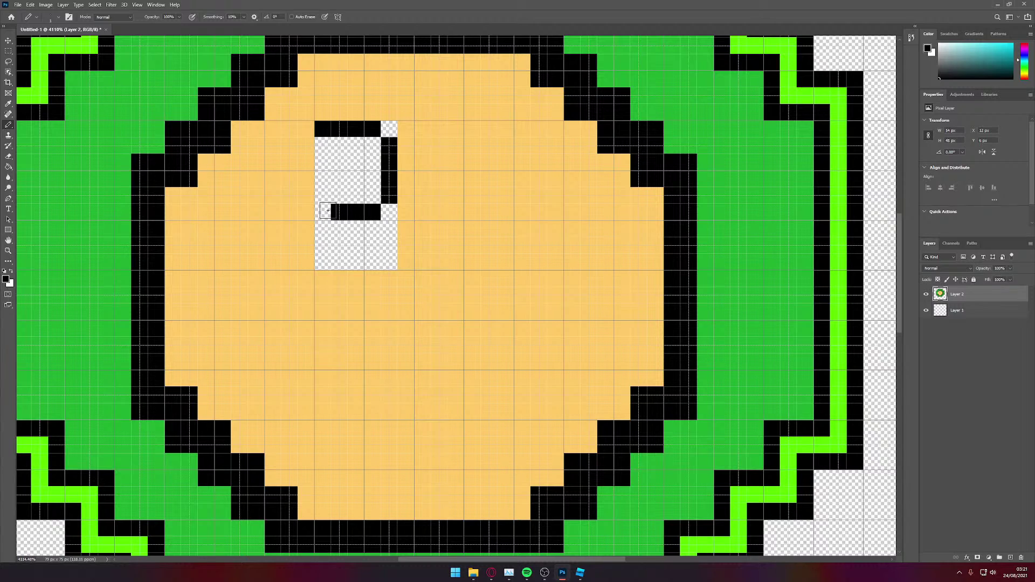
pyautogui.moveTo(322, 144); pyautogui.dragTo(322, 263)
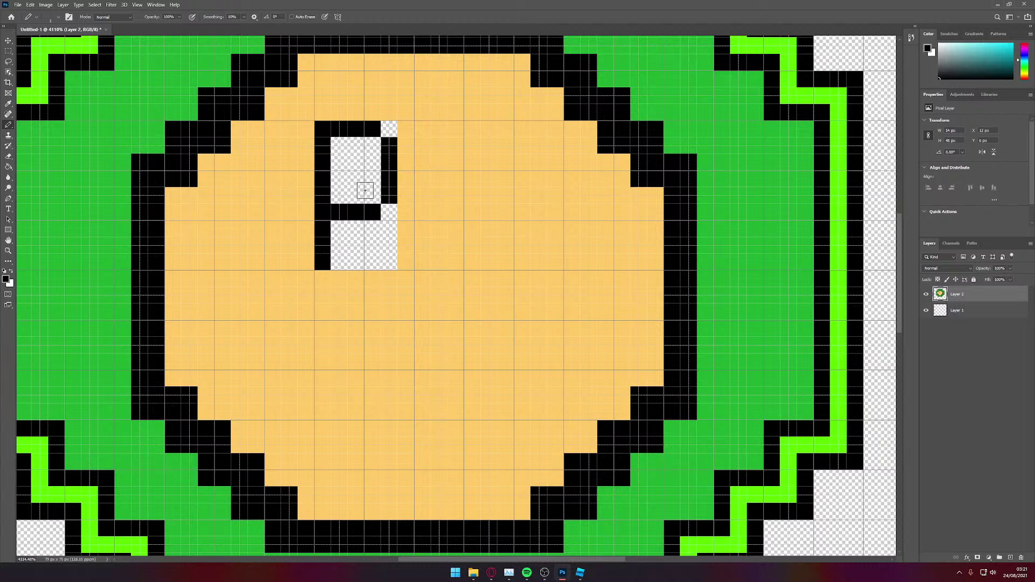
pyautogui.moveTo(339, 195)
pyautogui.mouseDown()
pyautogui.moveTo(375, 196)
pyautogui.moveTo(338, 212)
pyautogui.mouseUp()
pyautogui.press('e')
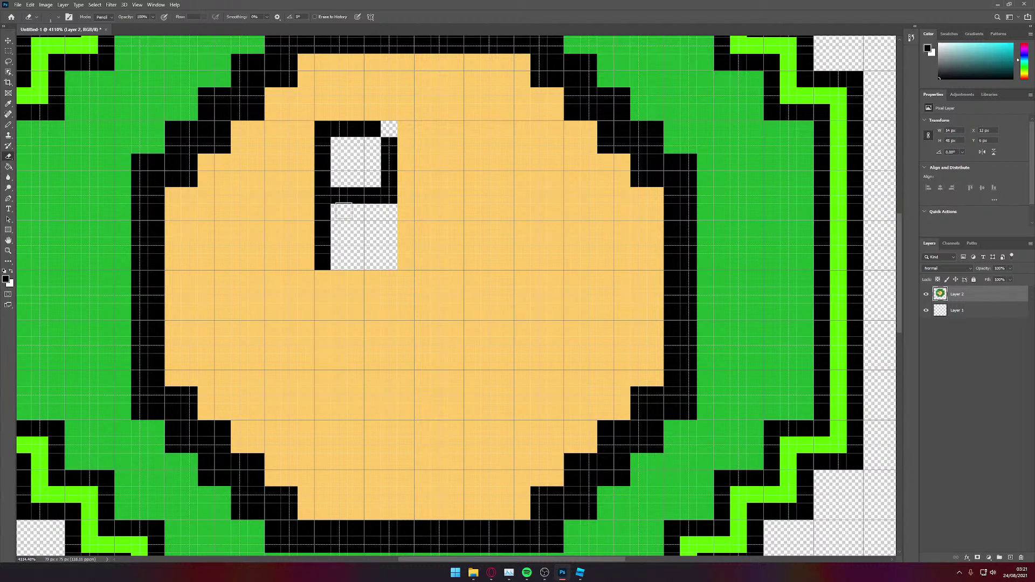
# Step: Turn the letter P into a B with a lower right edge and bottom bar, clearing its middle-right and lower-left corner pixels
pyautogui.click(388, 195)
pyautogui.press('b')
pyautogui.moveTo(388, 212); pyautogui.dragTo(388, 249)
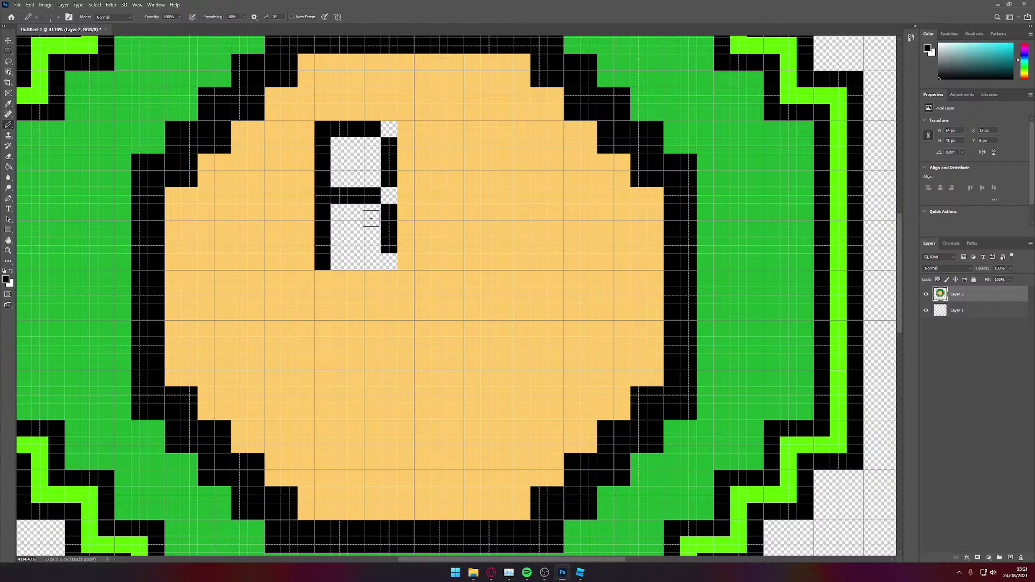
pyautogui.moveTo(338, 262); pyautogui.dragTo(370, 262)
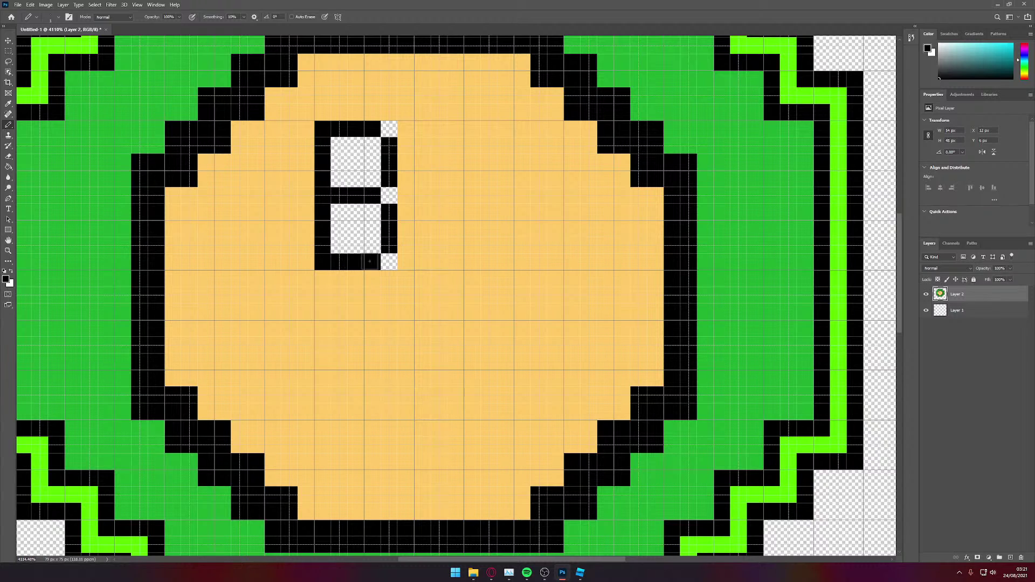
pyautogui.press('e')
pyautogui.click(322, 261)
pyautogui.scroll(1, 387, 157)
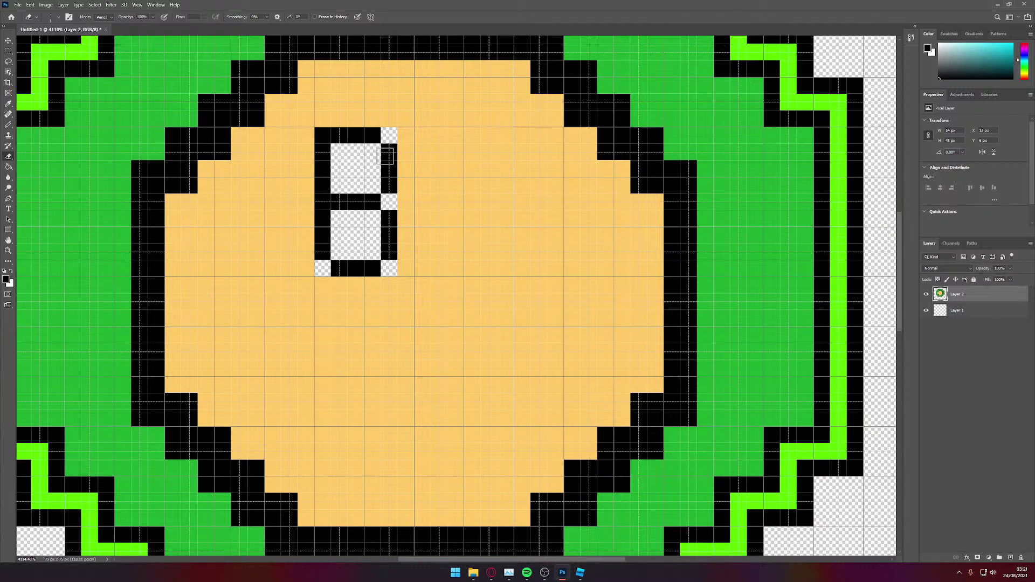
pyautogui.scroll(3, 386, 156)
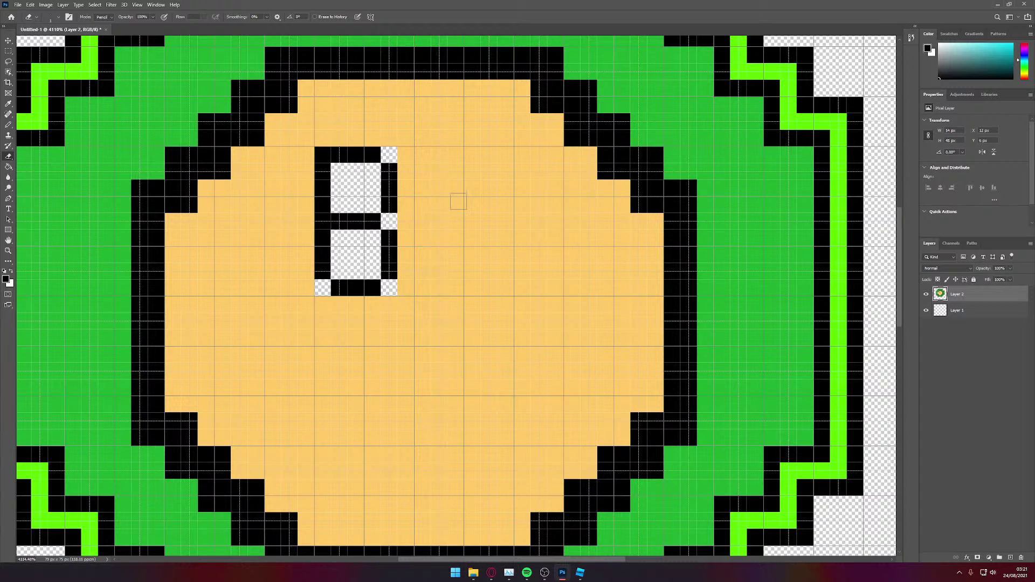
pyautogui.scroll(-2, 458, 201)
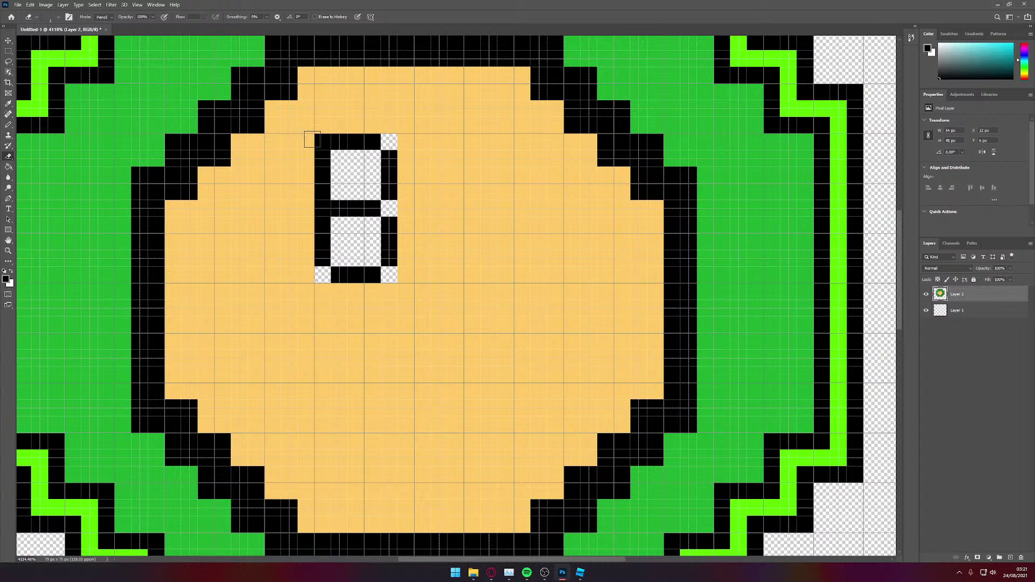
# Step: Shift the B's left stem one pixel left and extend the middle and bottom bars to meet it
pyautogui.press('v')
pyautogui.press('b')
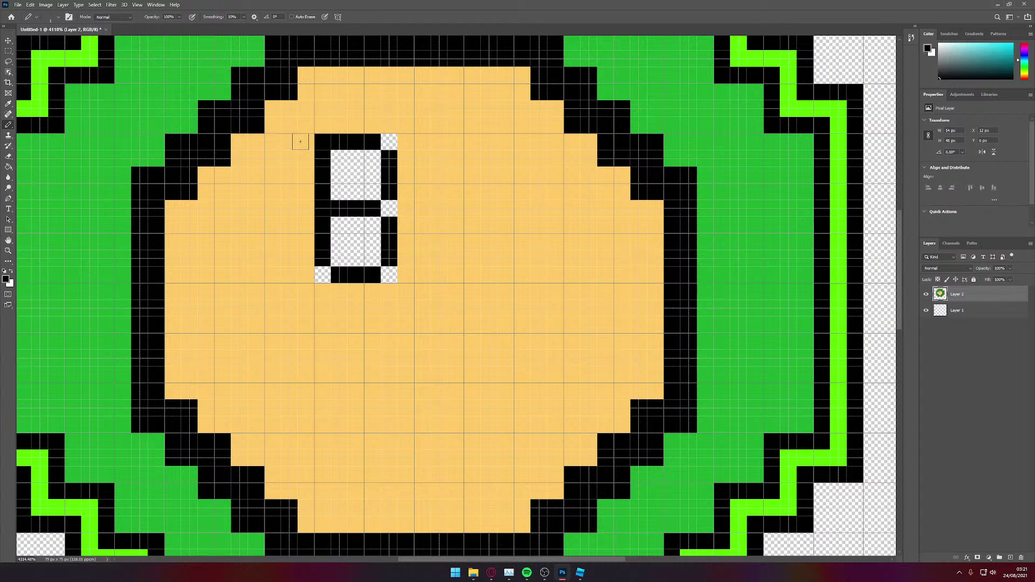
pyautogui.moveTo(304, 141); pyautogui.dragTo(305, 275)
pyautogui.press('e')
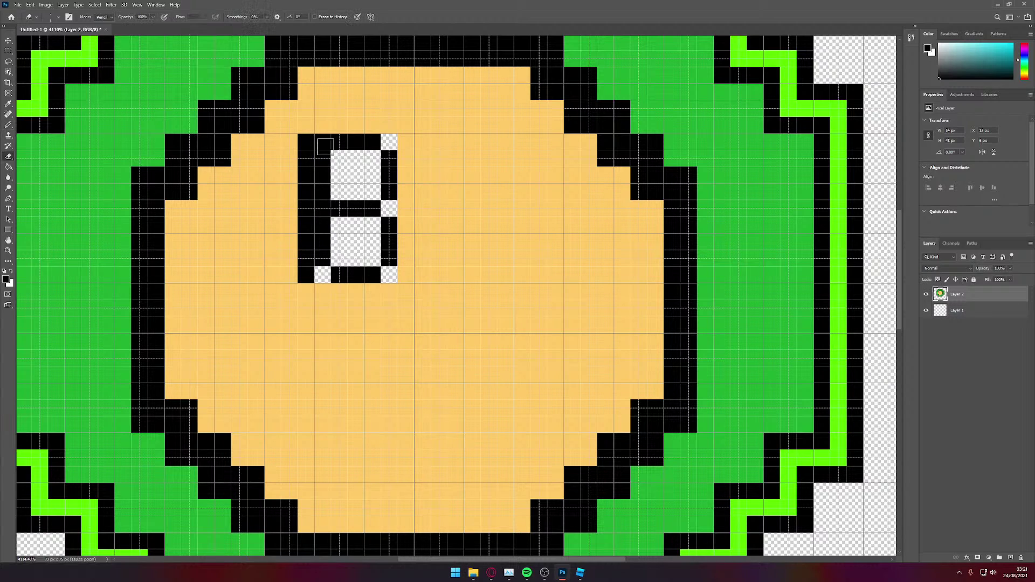
pyautogui.moveTo(322, 142); pyautogui.dragTo(322, 262)
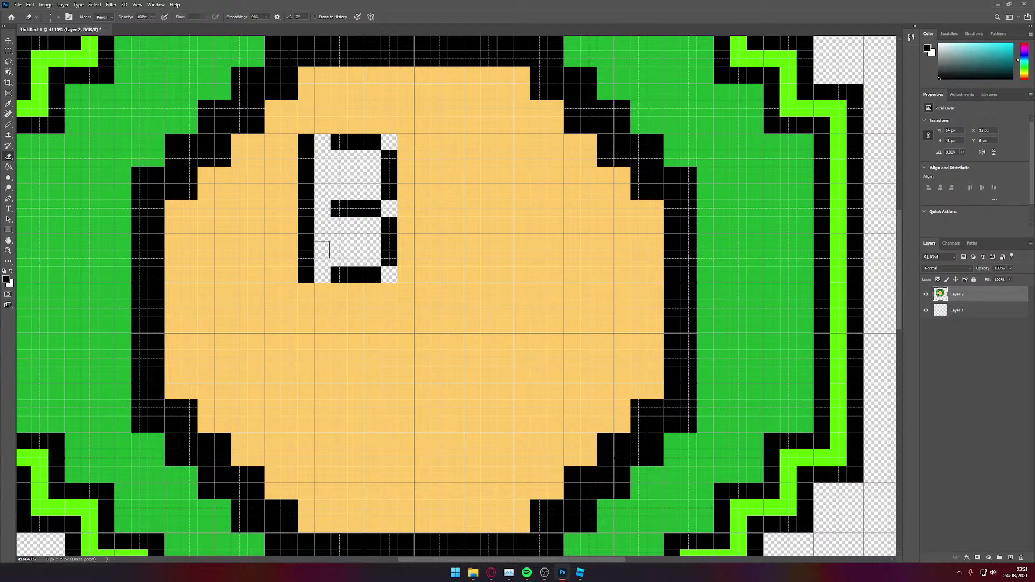
pyautogui.press('b')
pyautogui.click(318, 209)
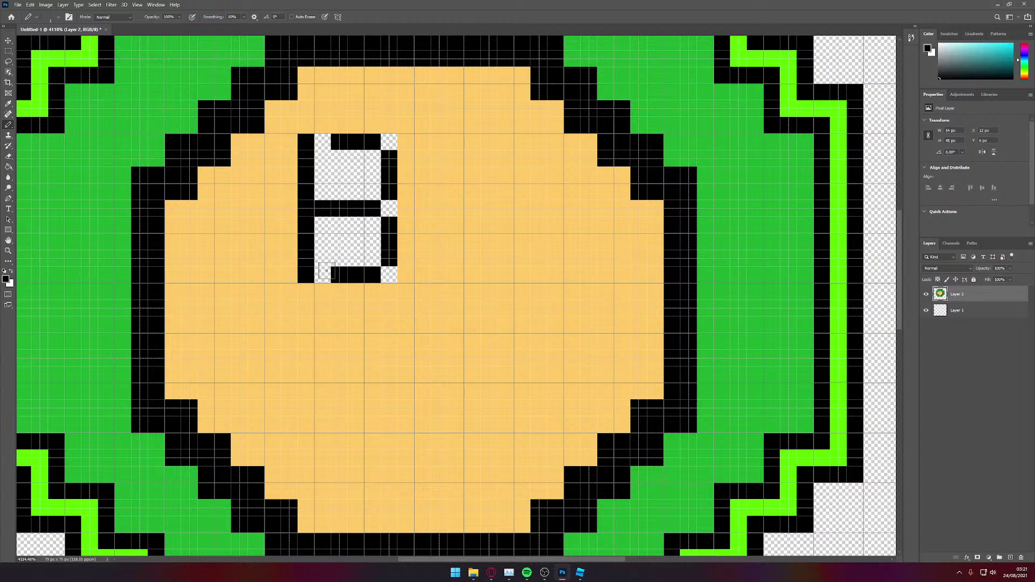
pyautogui.click(323, 274)
# Step: Extend the B's top bar to the left stem and erase the letter's upper-left corner pixel
pyautogui.press('e')
pyautogui.click(305, 208)
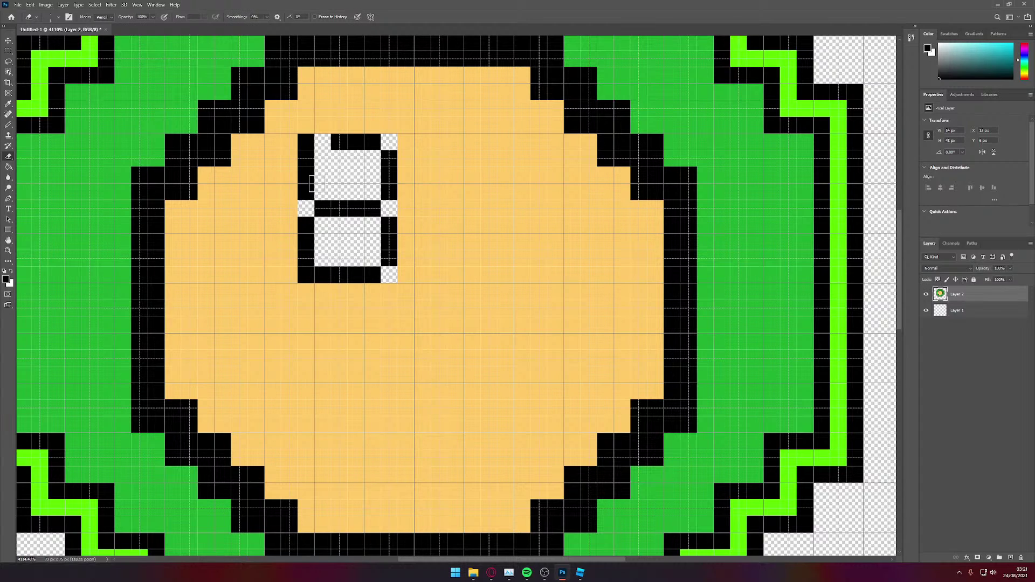
pyautogui.press('b')
pyautogui.click(306, 208)
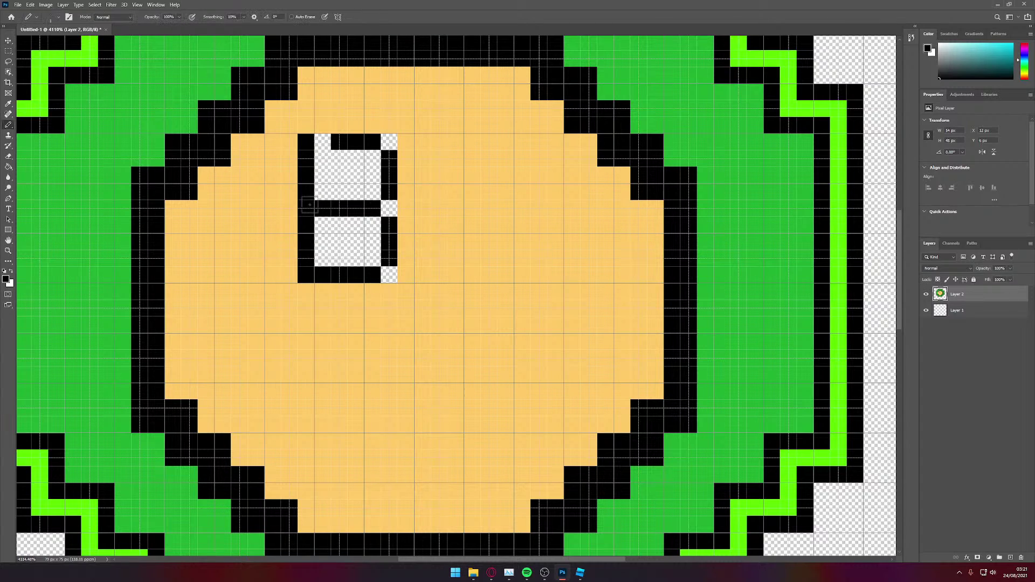
pyautogui.click(322, 143)
pyautogui.press('e')
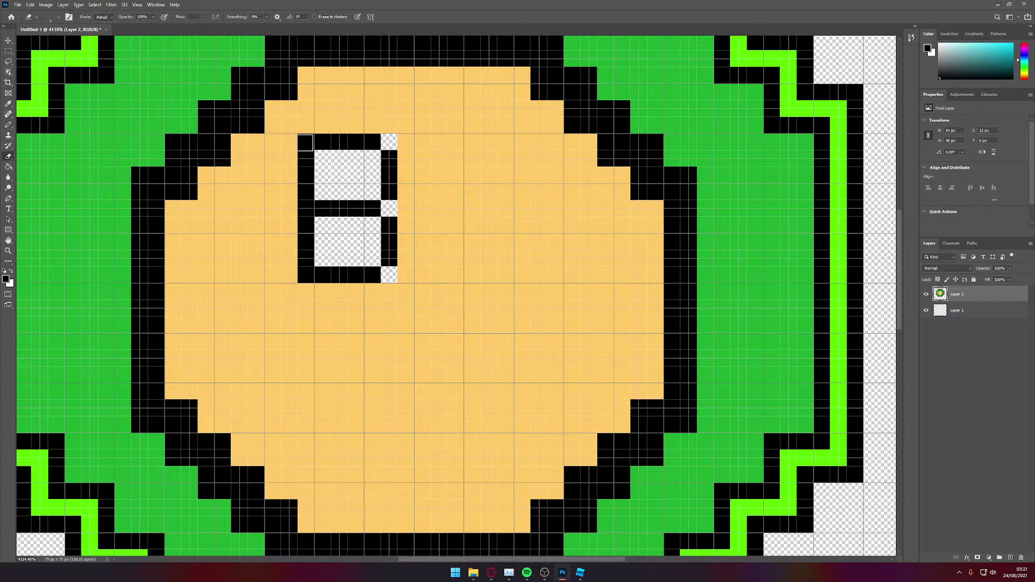
pyautogui.click(308, 143)
# Step: Move the B's right edge one pixel left and erase its top, middle and bottom corner pixels
pyautogui.press('b')
pyautogui.moveTo(375, 156); pyautogui.dragTo(373, 259)
pyautogui.press('e')
pyautogui.click(390, 222)
pyautogui.moveTo(390, 221); pyautogui.dragTo(390, 260)
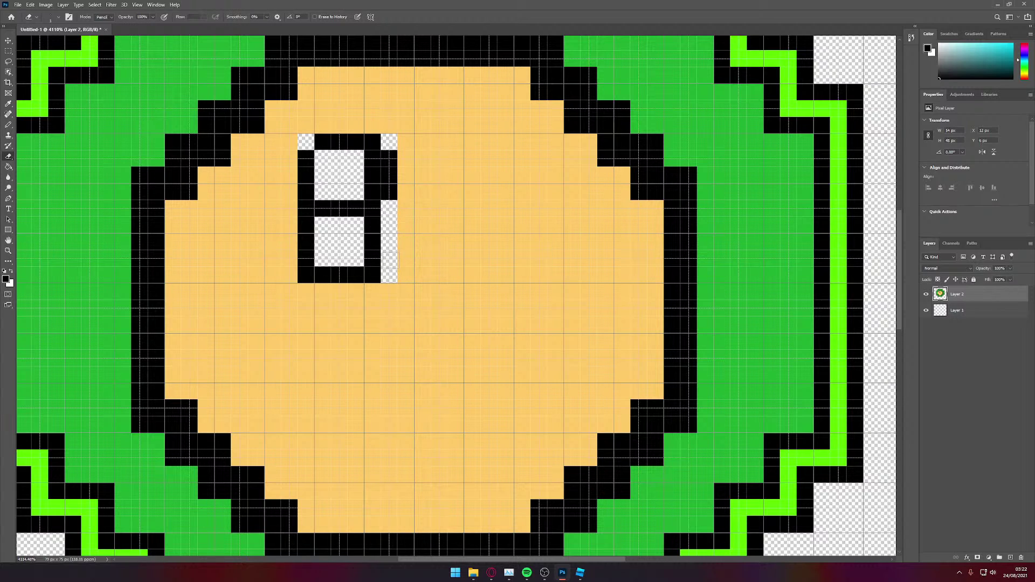
pyautogui.moveTo(384, 152)
pyautogui.mouseDown()
pyautogui.moveTo(391, 198)
pyautogui.moveTo(382, 269)
pyautogui.moveTo(372, 273)
pyautogui.mouseUp()
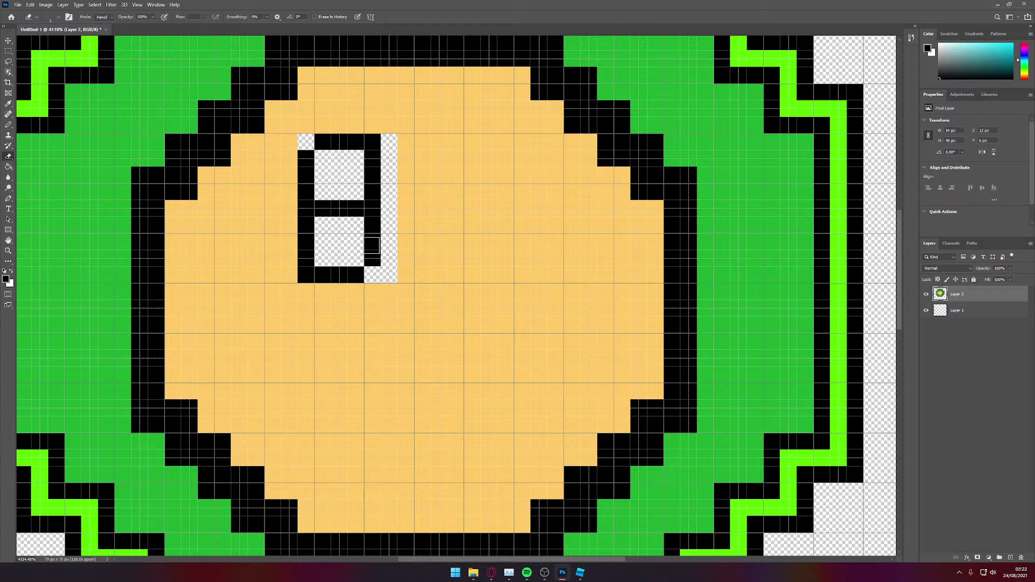
pyautogui.click(375, 207)
pyautogui.click(373, 142)
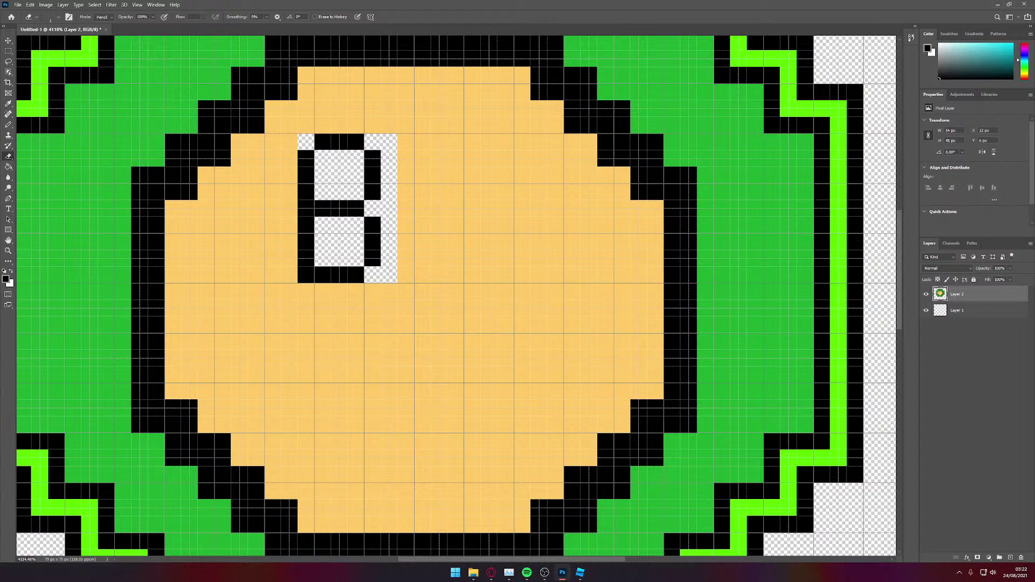
# Step: Erase a serifed letter I, 4 by 9 pixels with a two-pixel stem, to the right of the B and paint it black
pyautogui.hotkey('alt', 'Tab')
pyautogui.hotkey('alt', 'Tab')
pyautogui.click(433, 142)
pyautogui.moveTo(438, 142)
pyautogui.mouseDown()
pyautogui.moveTo(491, 141)
pyautogui.moveTo(456, 162)
pyautogui.moveTo(458, 229)
pyautogui.moveTo(473, 269)
pyautogui.moveTo(485, 270)
pyautogui.mouseUp()
pyautogui.click(465, 155)
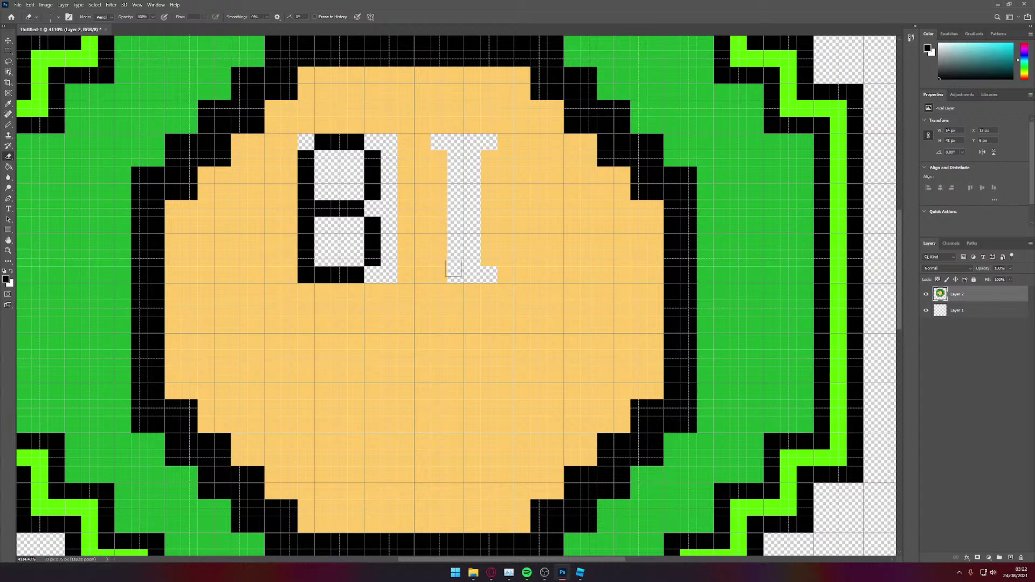
pyautogui.click(442, 273)
pyautogui.press('b')
pyautogui.moveTo(440, 143)
pyautogui.mouseDown()
pyautogui.moveTo(482, 142)
pyautogui.moveTo(459, 178)
pyautogui.moveTo(471, 248)
pyautogui.moveTo(469, 256)
pyautogui.moveTo(458, 245)
pyautogui.moveTo(455, 264)
pyautogui.moveTo(490, 272)
pyautogui.moveTo(434, 274)
pyautogui.mouseUp()
# Step: Add a black column left of the B's stem, erase its upper corner and overshooting lower pixel, and fill the top bar's gap
pyautogui.scroll(2, 480, 158)
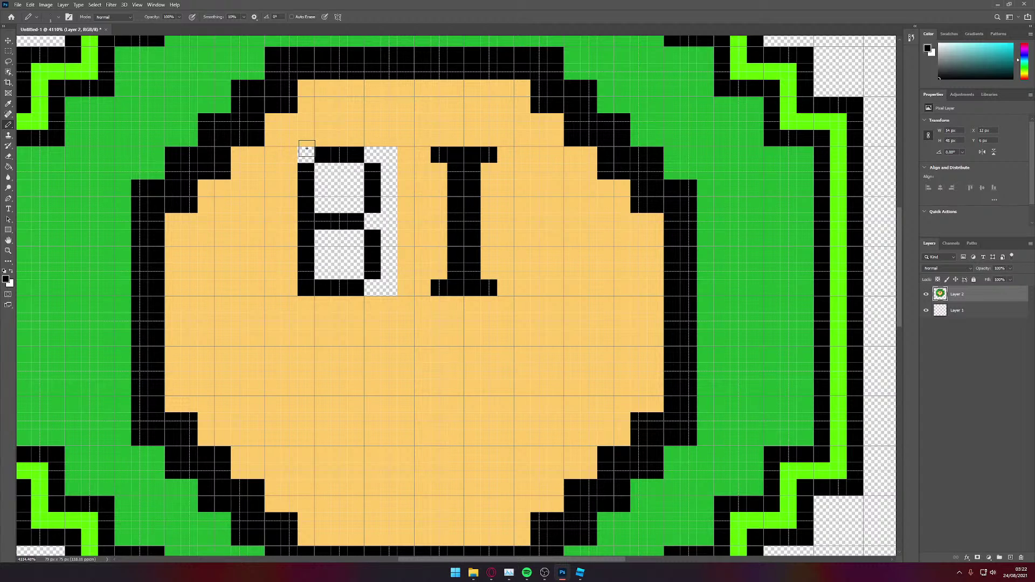
pyautogui.click(289, 154)
pyautogui.moveTo(289, 159); pyautogui.dragTo(290, 304)
pyautogui.press('e')
pyautogui.click(289, 305)
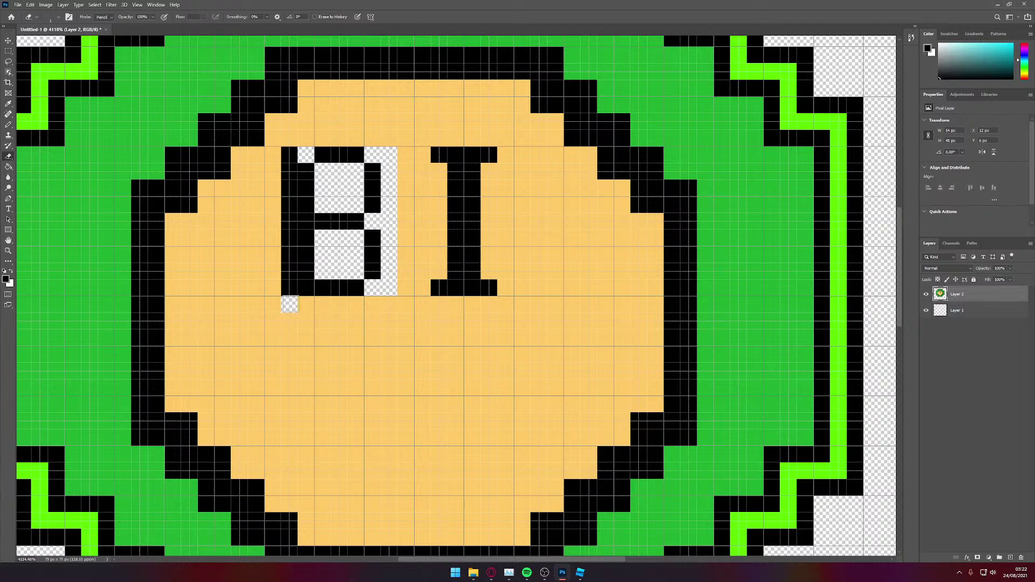
pyautogui.click(290, 154)
pyautogui.press('v')
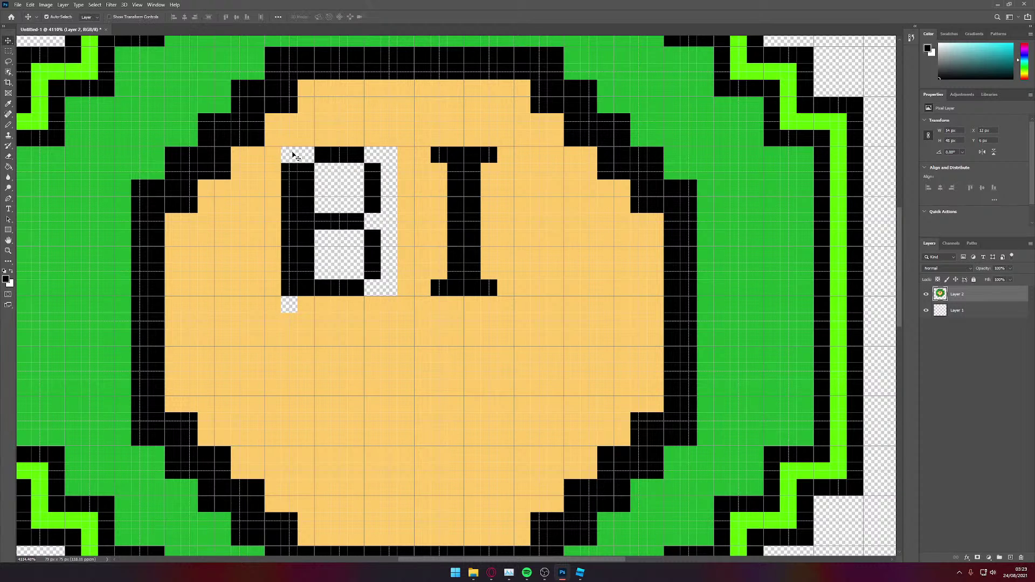
pyautogui.press('b')
pyautogui.click(305, 155)
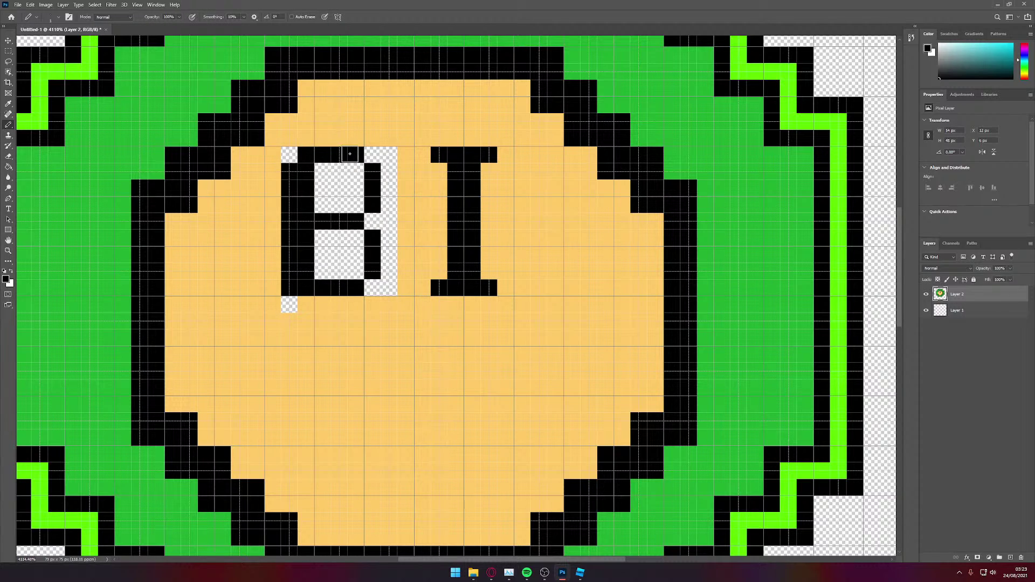
# Step: Move the B's right edge another pixel left and clear the pixels at its top, middle and bottom corners
pyautogui.moveTo(359, 154); pyautogui.dragTo(355, 285)
pyautogui.press('e')
pyautogui.moveTo(373, 237); pyautogui.dragTo(373, 277)
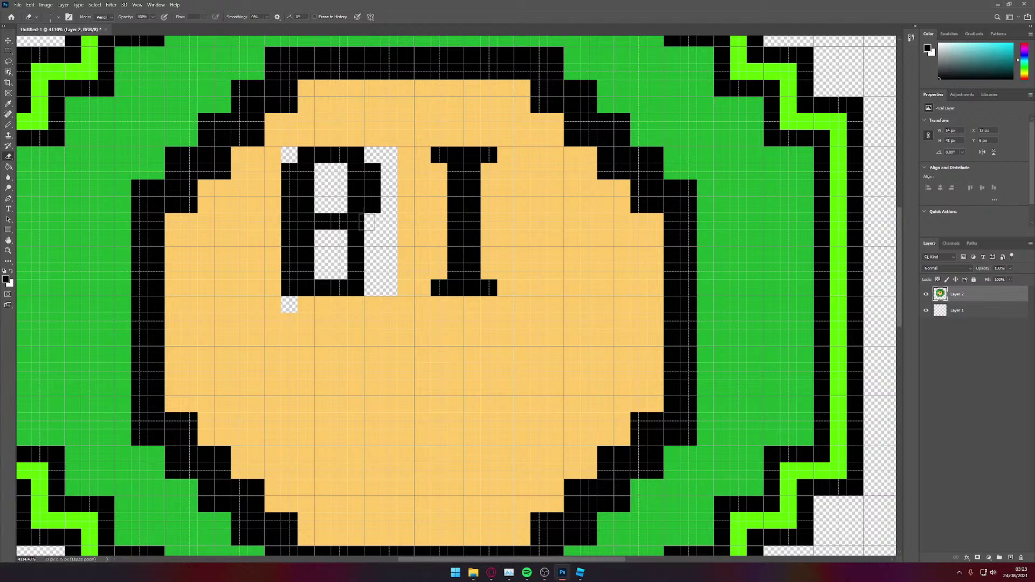
pyautogui.moveTo(363, 155)
pyautogui.mouseDown()
pyautogui.moveTo(373, 183)
pyautogui.moveTo(356, 162)
pyautogui.mouseUp()
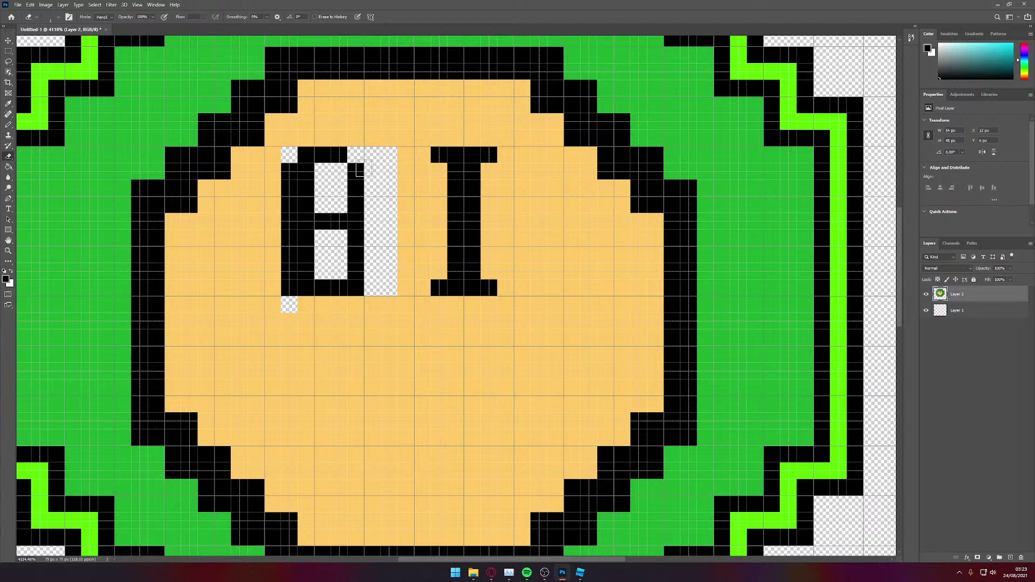
pyautogui.click(361, 216)
pyautogui.click(353, 286)
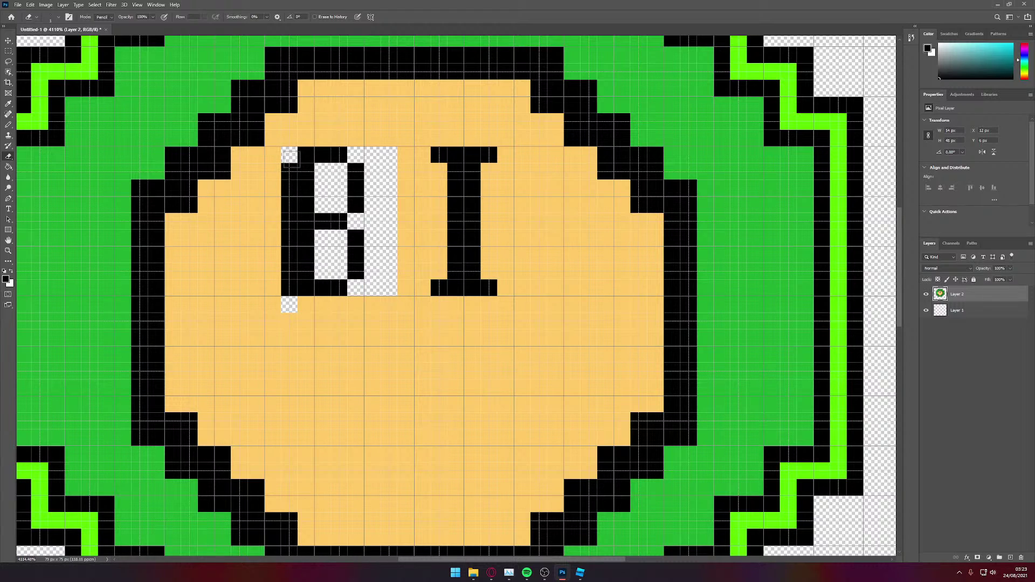
# Step: Thin the B's left stem to one pixel by erasing its inner column beside both openings
pyautogui.moveTo(307, 174); pyautogui.dragTo(308, 195)
pyautogui.moveTo(306, 234); pyautogui.dragTo(307, 250)
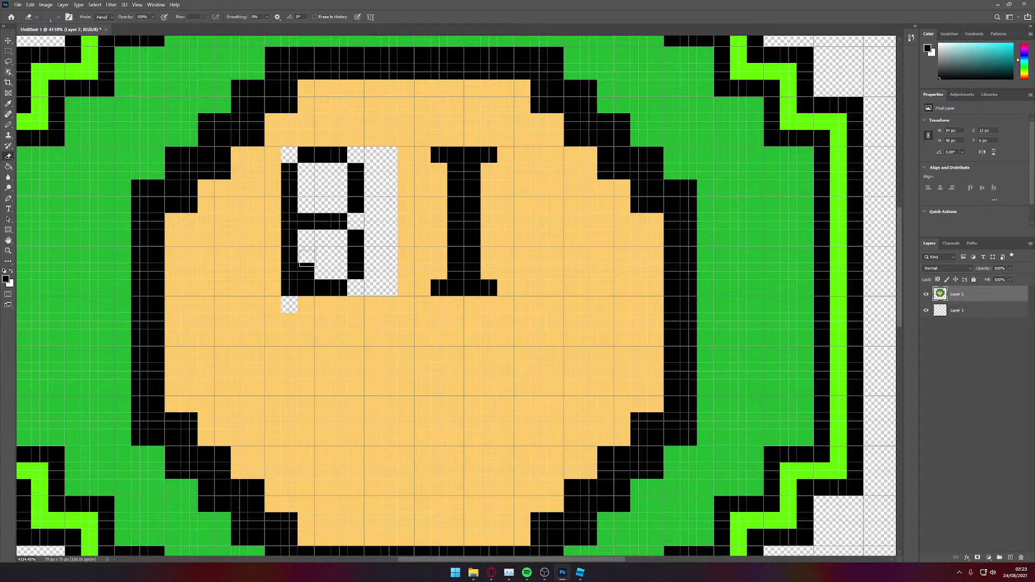
pyautogui.click(307, 268)
# Step: Shift the letter I one pixel left by extending its serifs and stem leftward and erasing its rightmost pixels
pyautogui.press('b')
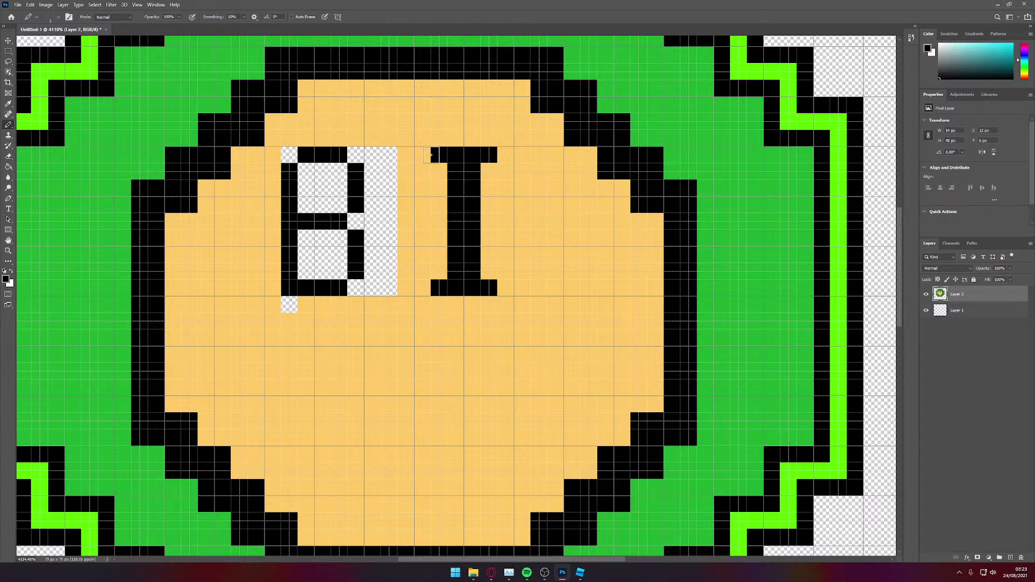
pyautogui.click(423, 157)
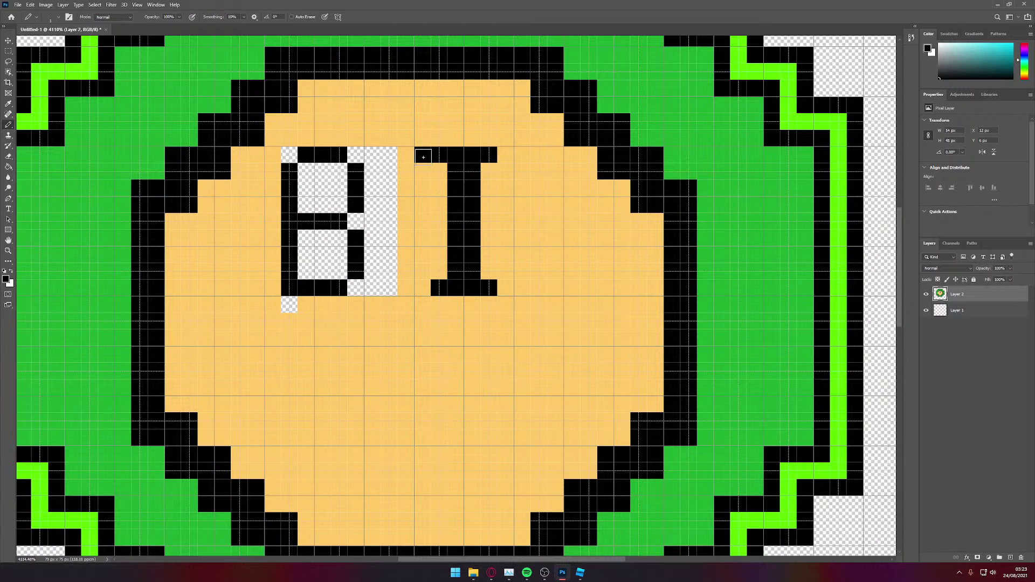
pyautogui.click(424, 288)
pyautogui.moveTo(439, 170); pyautogui.dragTo(439, 272)
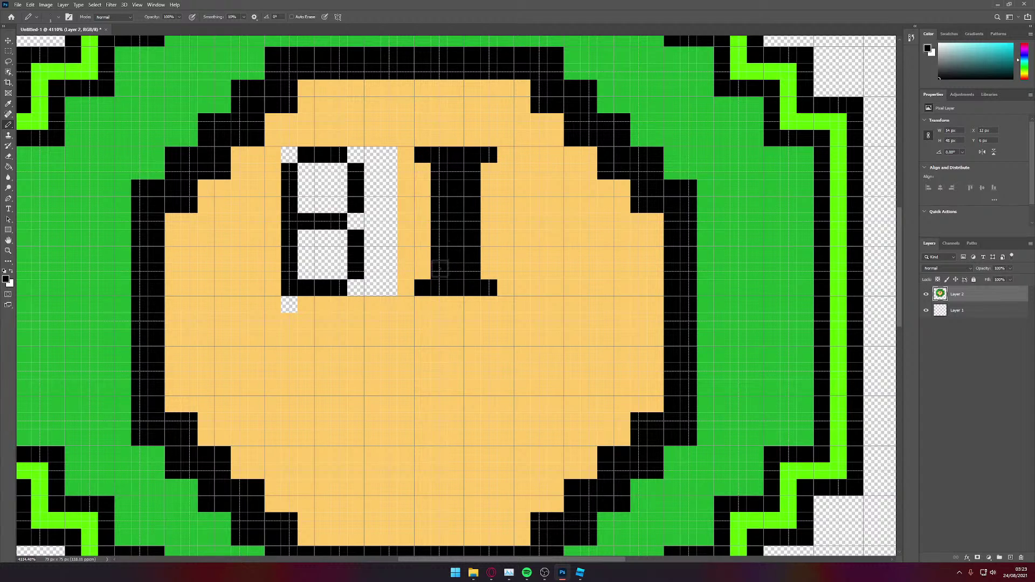
pyautogui.press('e')
pyautogui.click(484, 156)
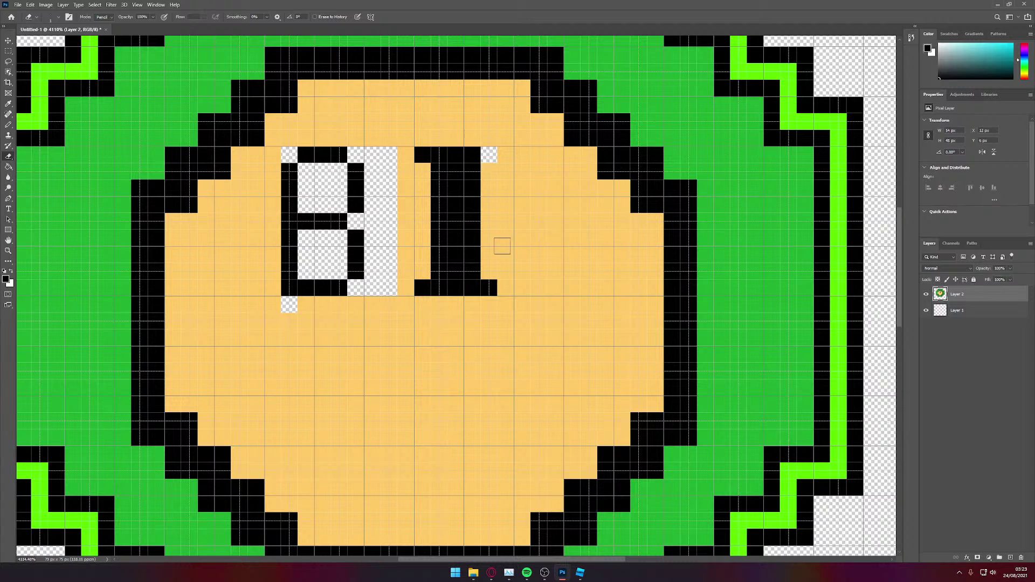
pyautogui.click(489, 288)
pyautogui.moveTo(472, 158); pyautogui.dragTo(472, 271)
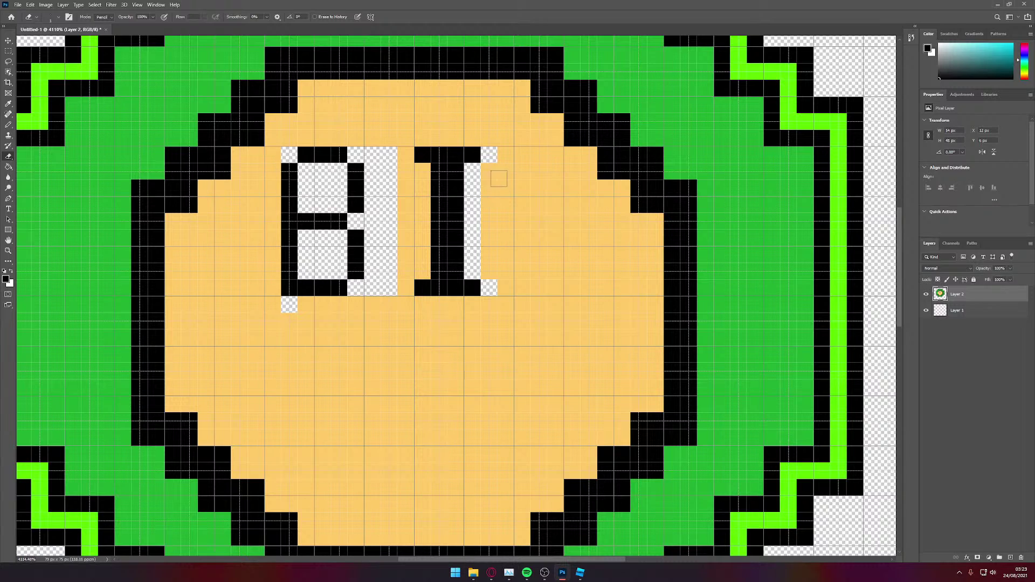
# Step: Shift the letter I another pixel left, keeping its two-pixel stem and four-pixel serifs
pyautogui.press('b')
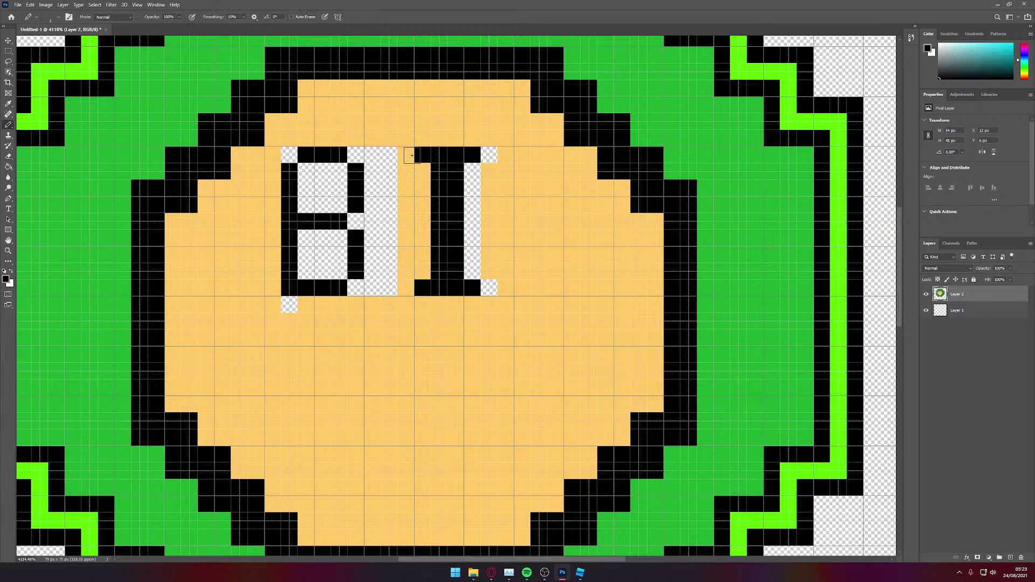
pyautogui.click(409, 155)
pyautogui.moveTo(422, 171); pyautogui.dragTo(425, 251)
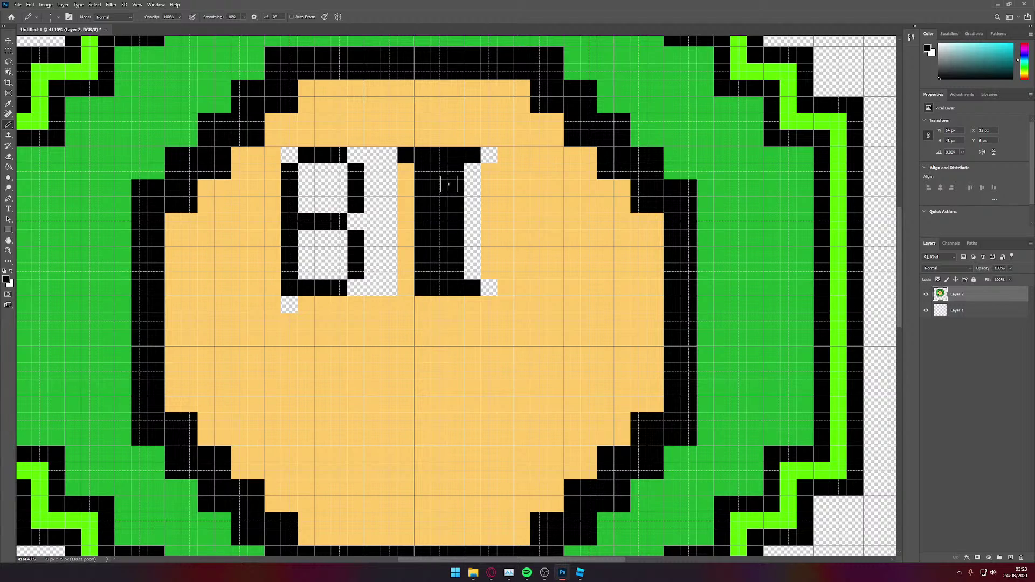
pyautogui.click(405, 289)
pyautogui.press('e')
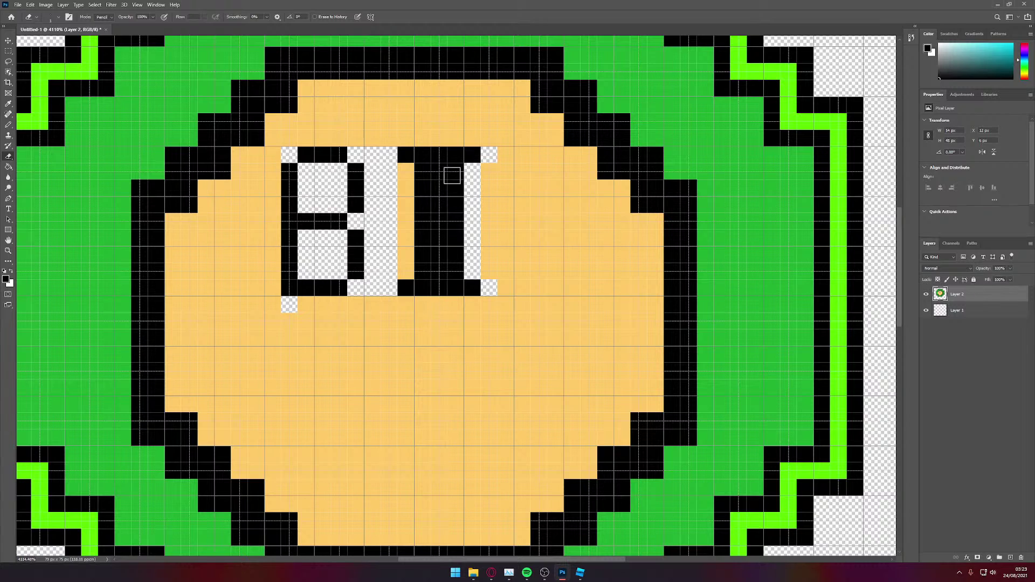
pyautogui.moveTo(468, 157)
pyautogui.mouseDown()
pyautogui.moveTo(456, 226)
pyautogui.moveTo(458, 269)
pyautogui.moveTo(471, 287)
pyautogui.mouseUp()
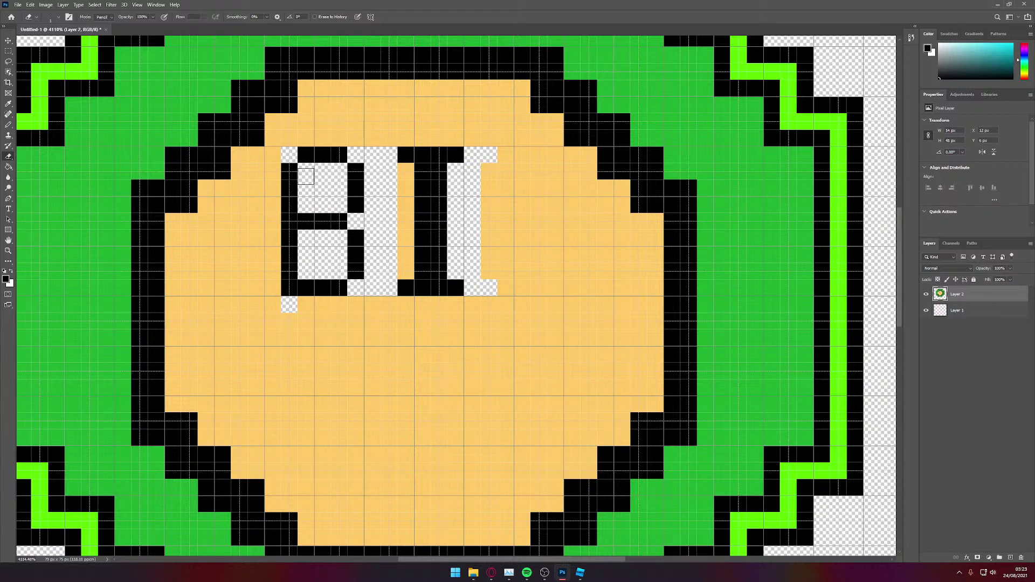
# Step: Shift the B's left stem one pixel left by painting a new black column, joining its top bar and erasing the old column
pyautogui.press('b')
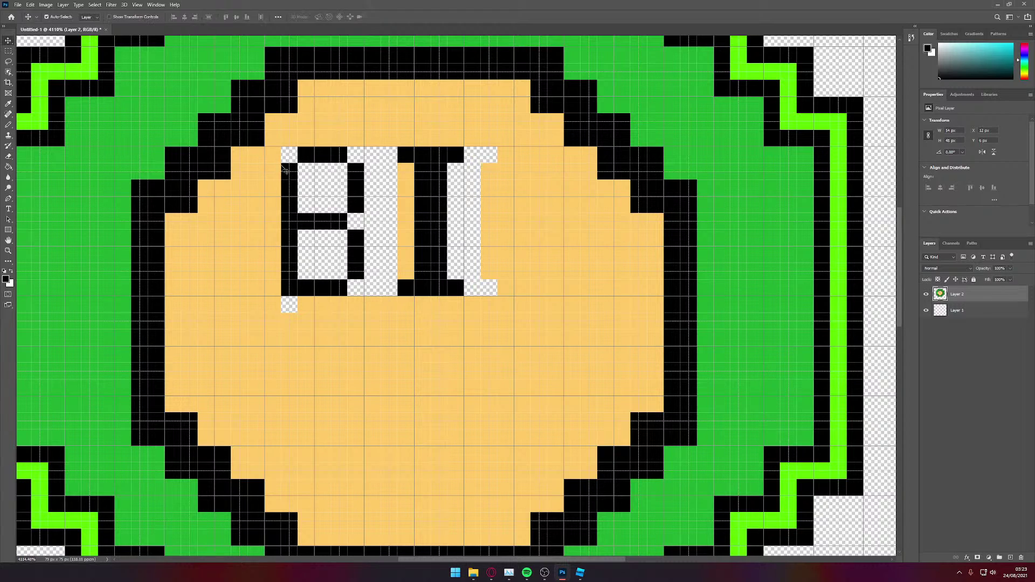
pyautogui.moveTo(273, 171); pyautogui.dragTo(273, 288)
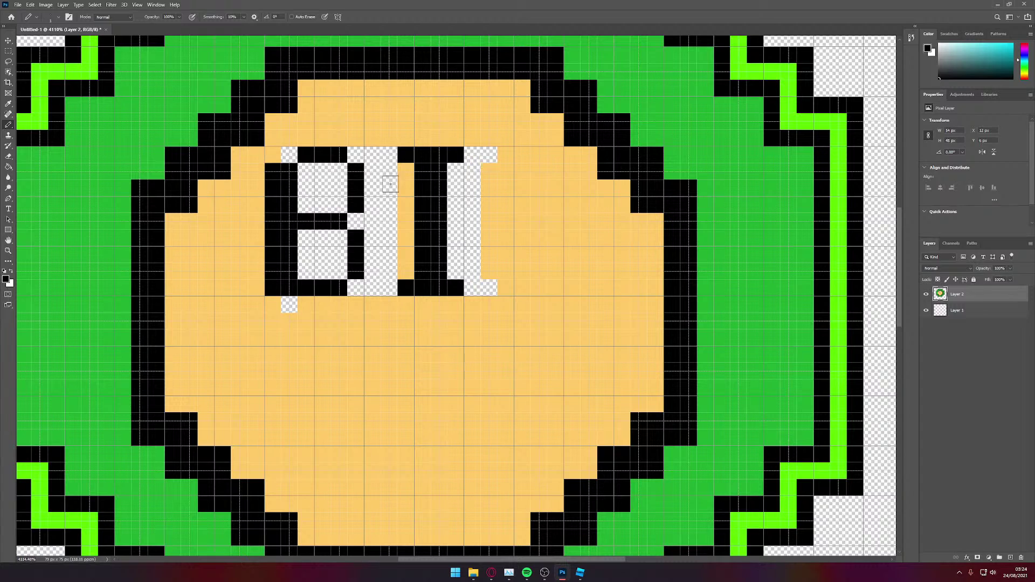
pyautogui.click(288, 156)
pyautogui.press('e')
pyautogui.moveTo(290, 168); pyautogui.dragTo(290, 272)
pyautogui.press('v')
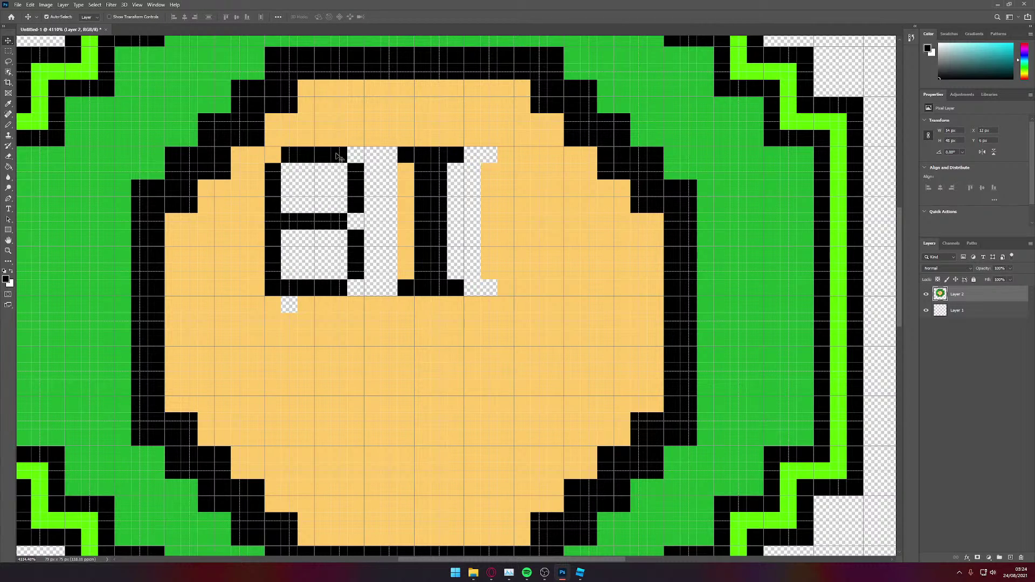
# Step: Shift the B's right edge one pixel left, clearing the old column and the pixels at its top, middle and bottom corners
pyautogui.press('e')
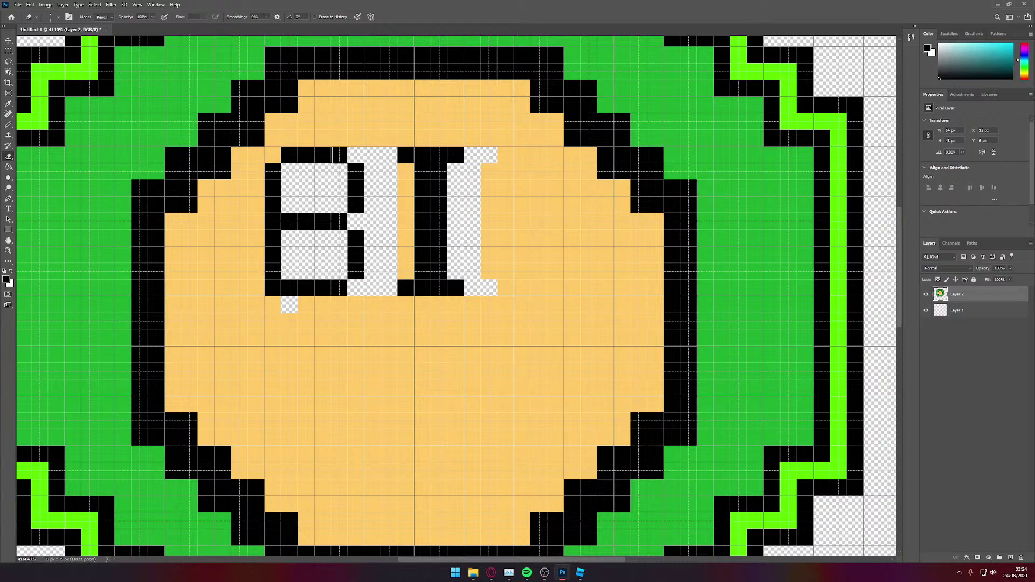
pyautogui.press('v')
pyautogui.press('b')
pyautogui.moveTo(339, 168); pyautogui.dragTo(337, 280)
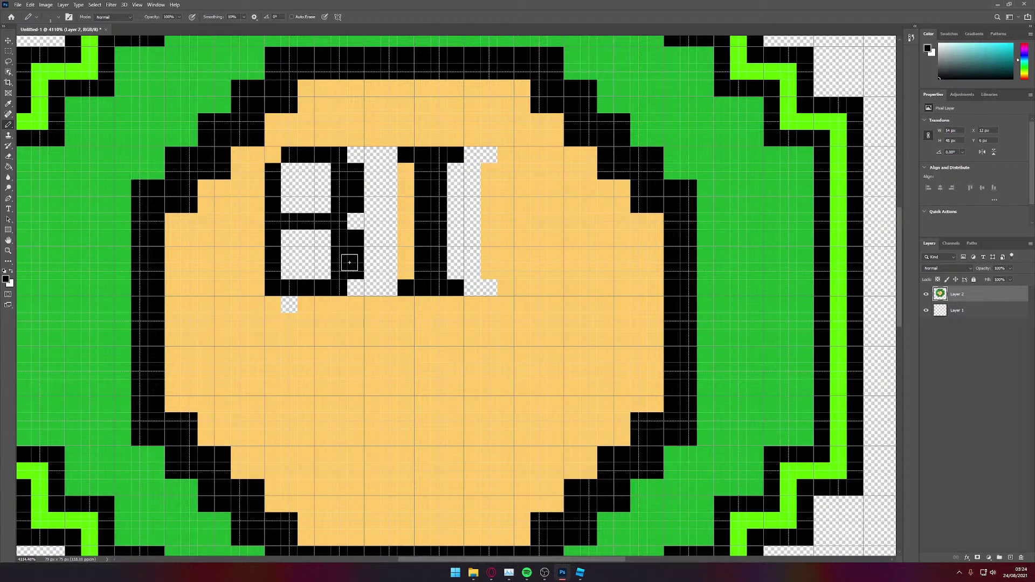
pyautogui.press('e')
pyautogui.moveTo(355, 238); pyautogui.dragTo(346, 284)
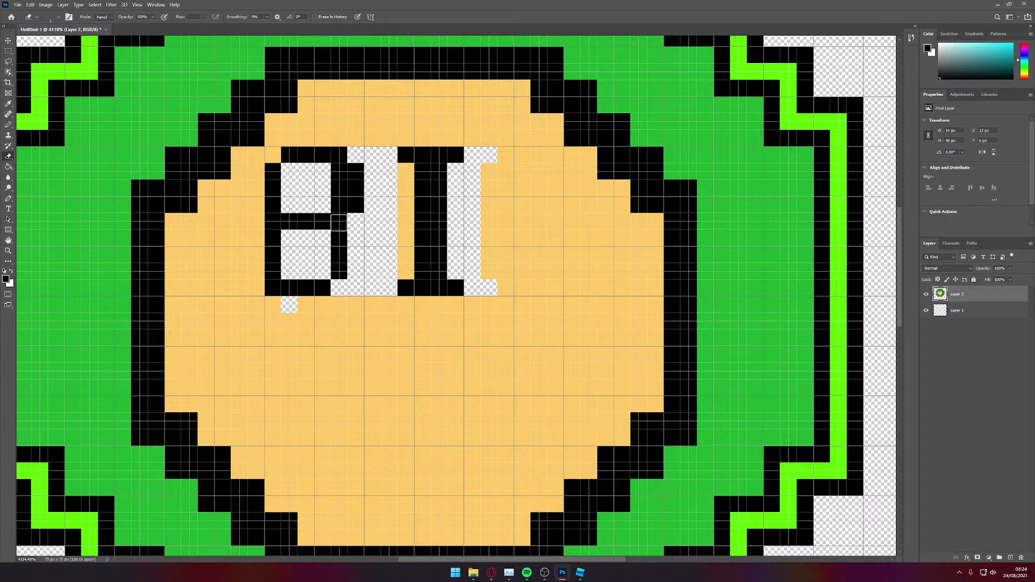
pyautogui.click(340, 220)
pyautogui.click(361, 168)
pyautogui.moveTo(357, 186); pyautogui.dragTo(358, 205)
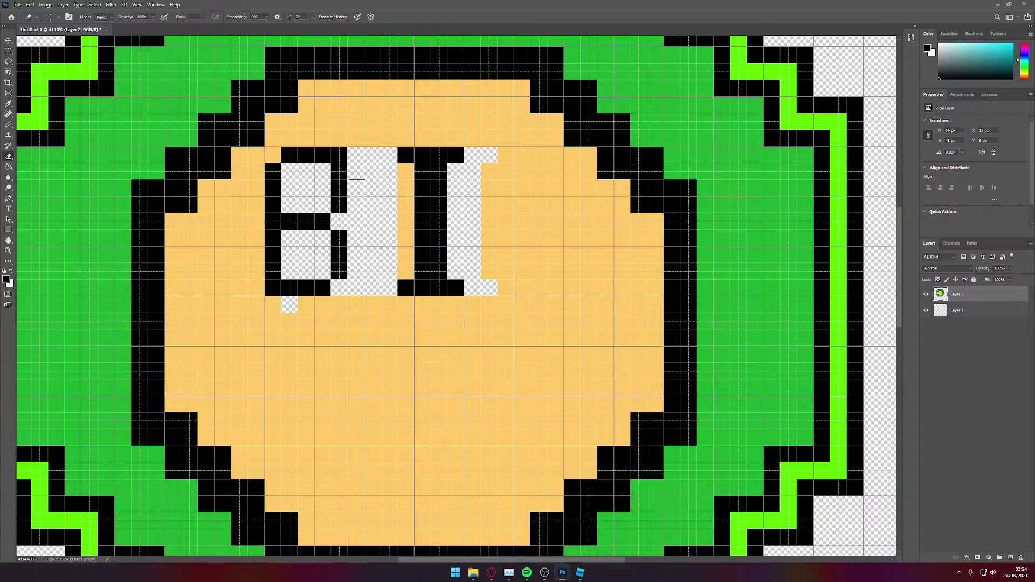
pyautogui.click(339, 155)
pyautogui.scroll(-1, 385, 216)
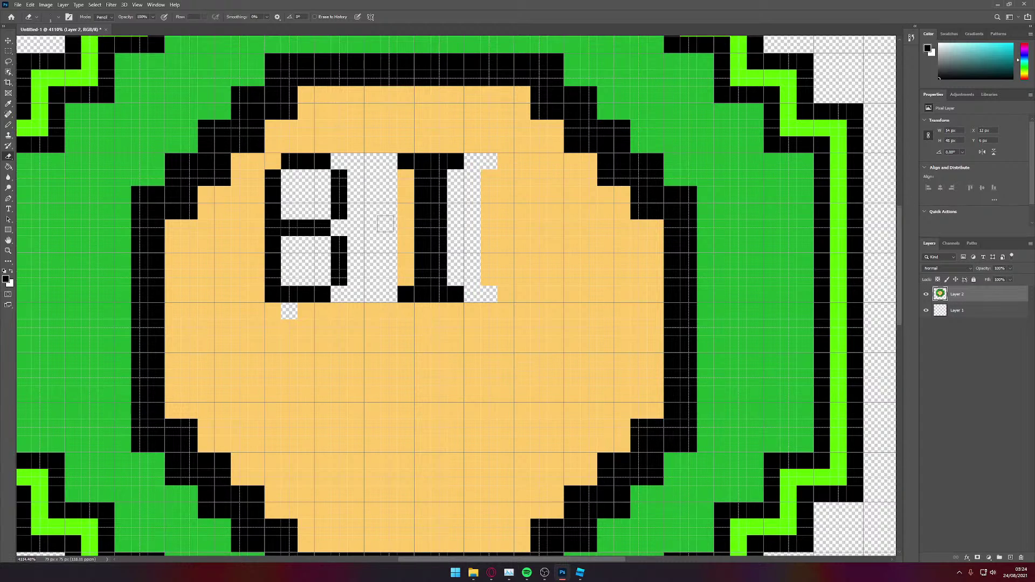
# Step: Try to extend the I's bottom and top serifs one pixel left with repeated black pencil strokes at 30% opacity
pyautogui.press('b')
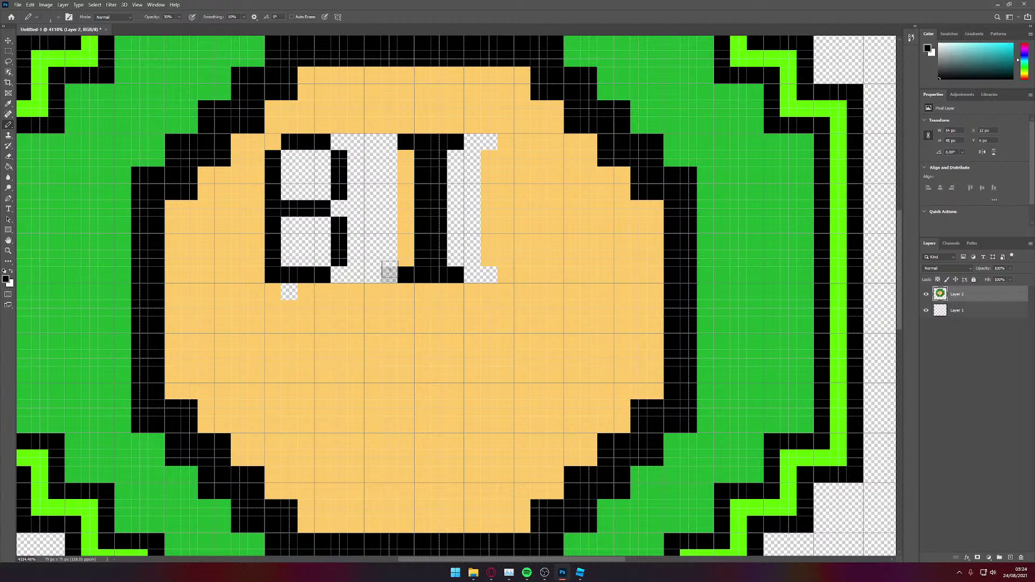
pyautogui.click(390, 271)
pyautogui.click(390, 273)
pyautogui.click(389, 273)
pyautogui.click(390, 273)
pyautogui.click(390, 271)
pyautogui.click(390, 271)
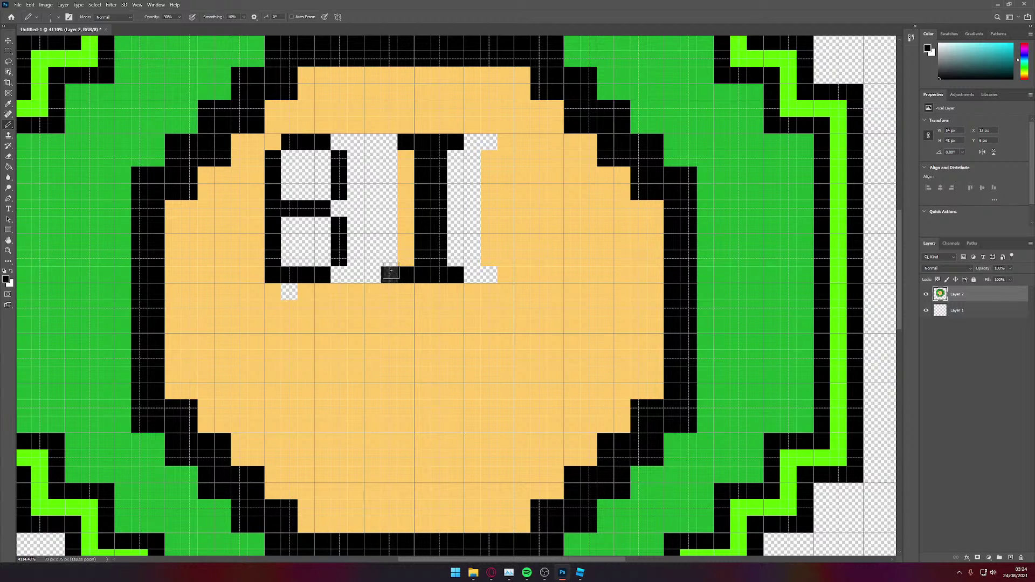
pyautogui.click(390, 141)
pyautogui.click(390, 142)
pyautogui.click(390, 141)
pyautogui.click(389, 141)
pyautogui.click(390, 142)
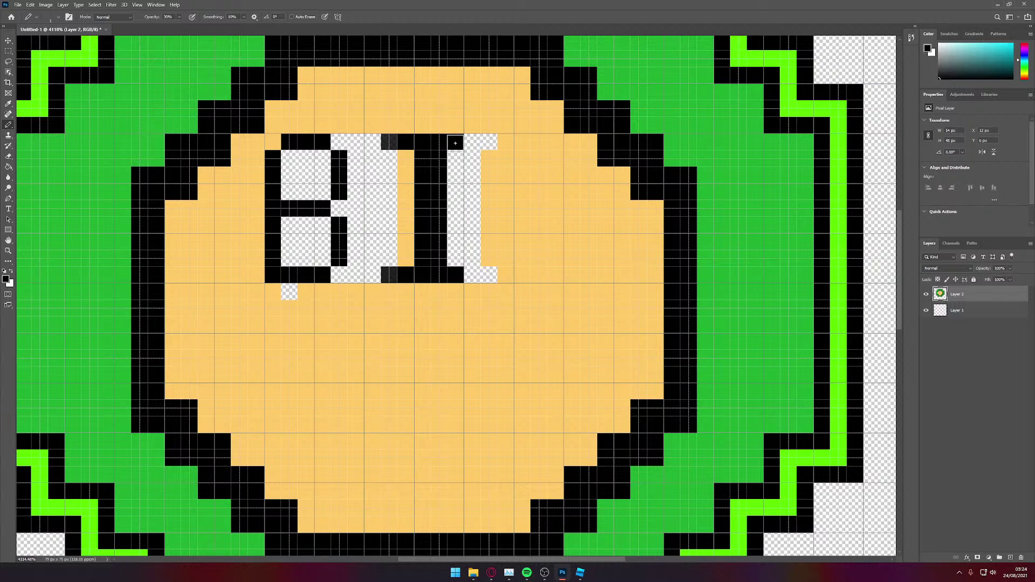
# Step: Try to recolour the tan column left of the I's stem with black and white pencil strokes
pyautogui.moveTo(407, 156); pyautogui.dragTo(405, 208)
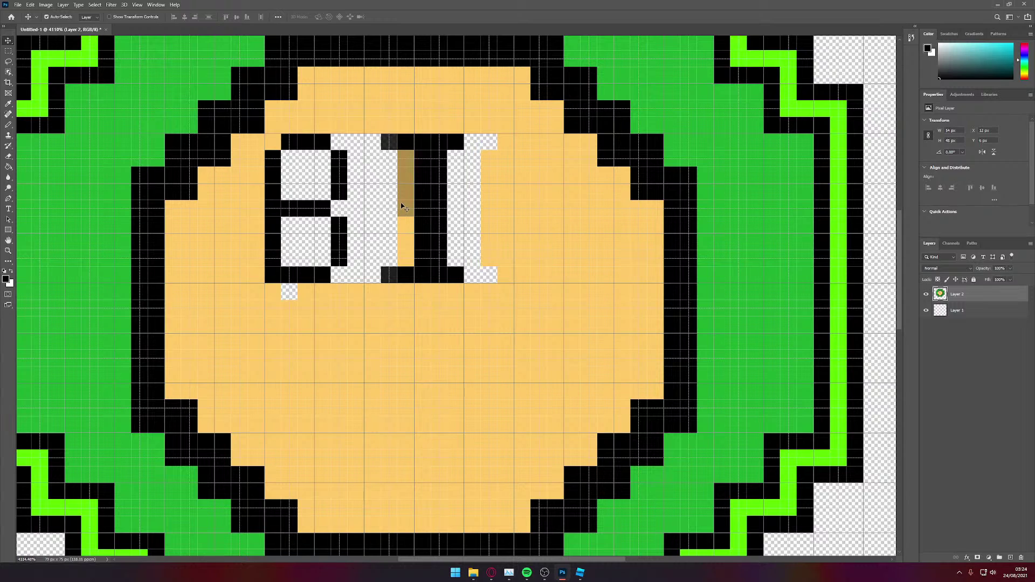
pyautogui.press('x')
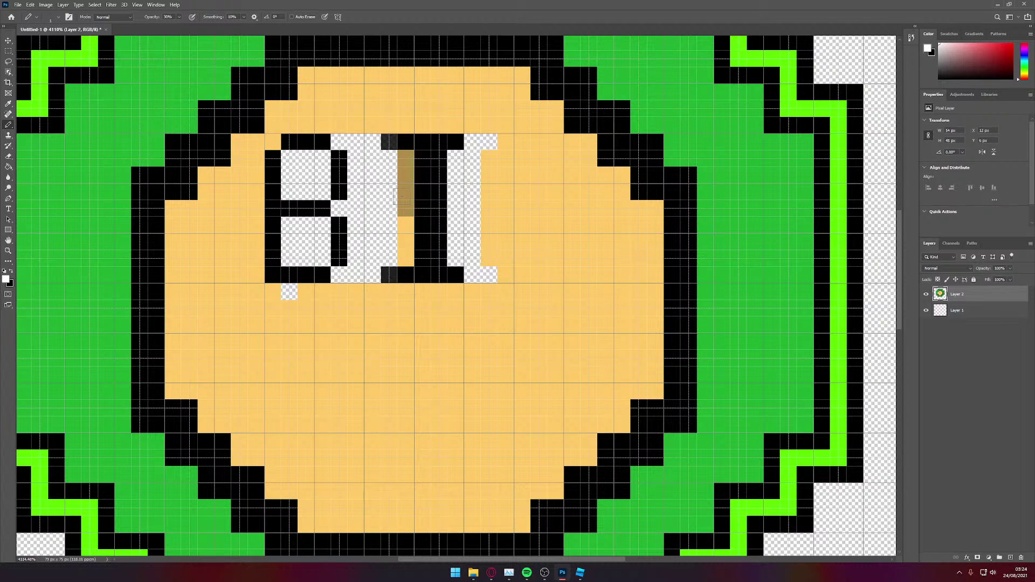
pyautogui.click(408, 162)
pyautogui.moveTo(407, 161); pyautogui.dragTo(406, 197)
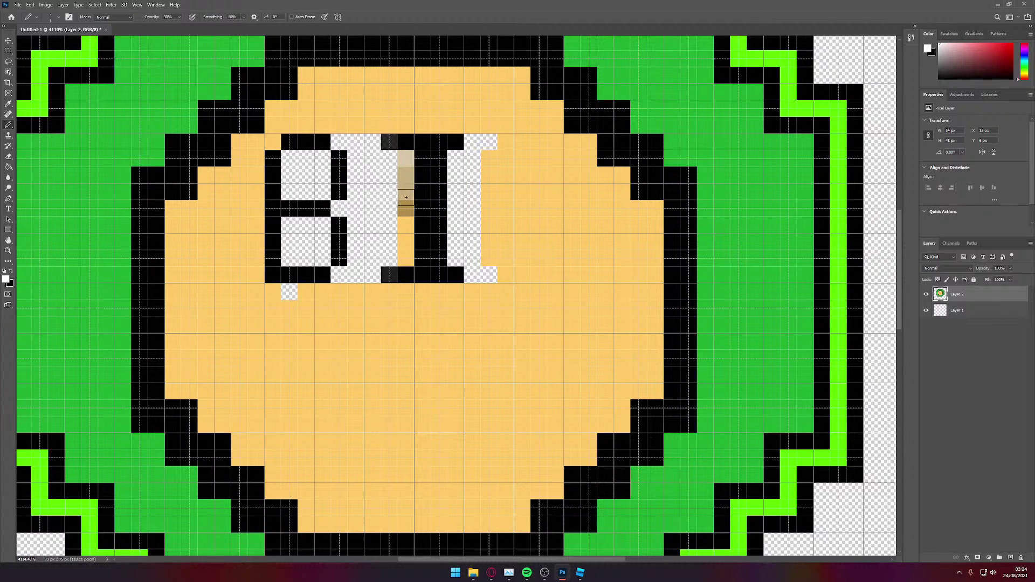
pyautogui.click(406, 166)
pyautogui.click(929, 49)
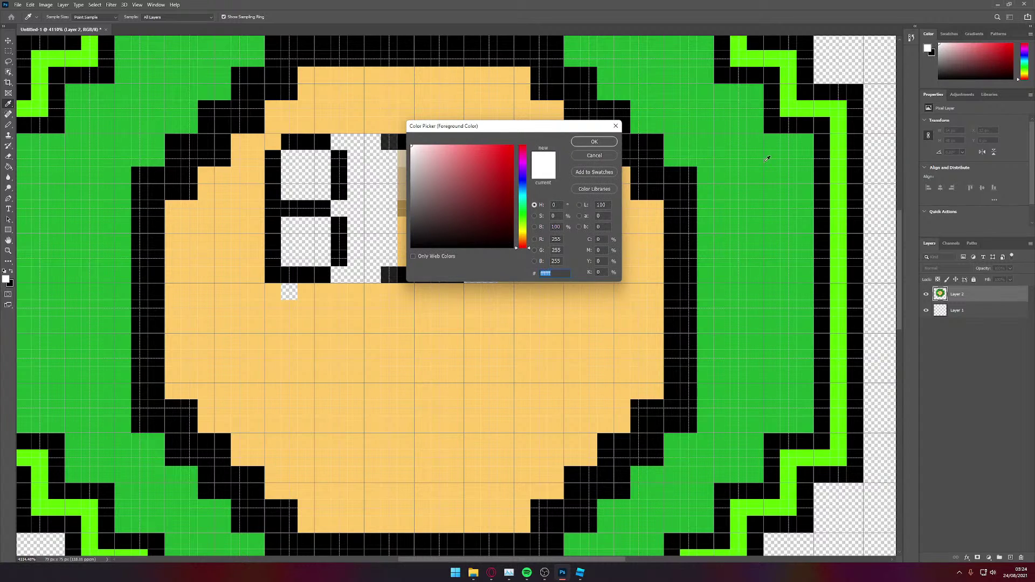
pyautogui.click(608, 142)
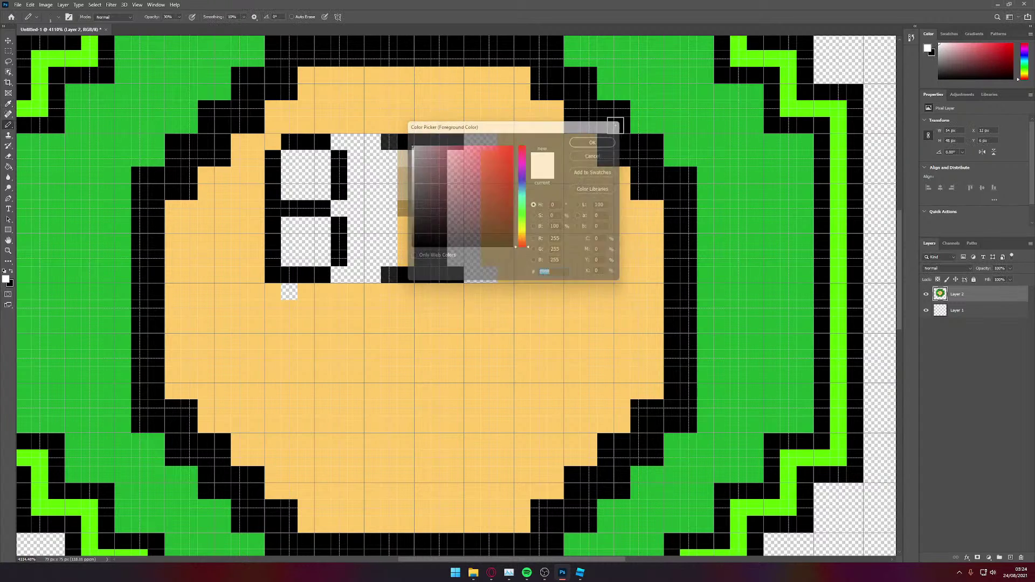
pyautogui.click(11, 272)
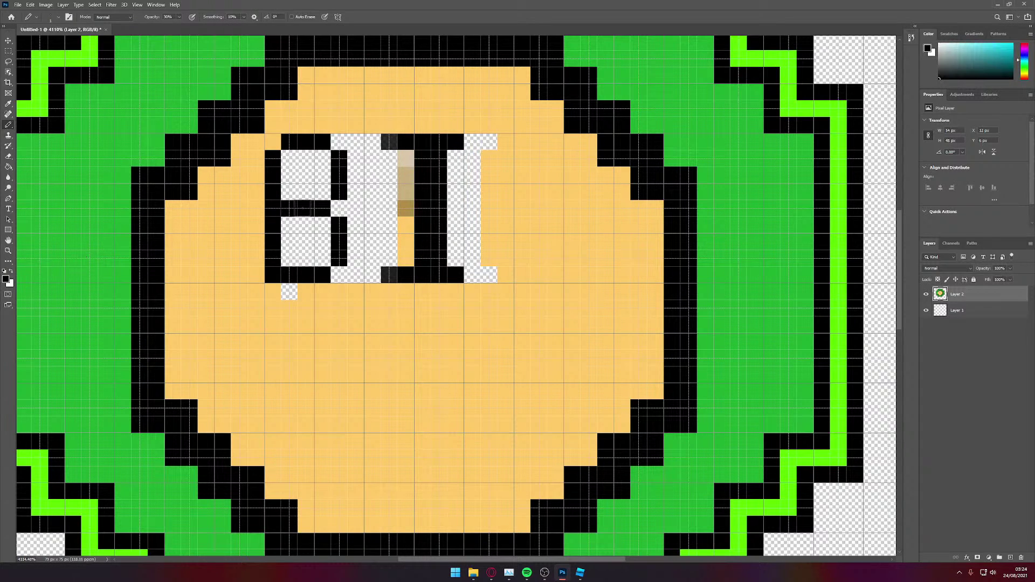
pyautogui.click(408, 163)
pyautogui.moveTo(408, 165); pyautogui.dragTo(405, 216)
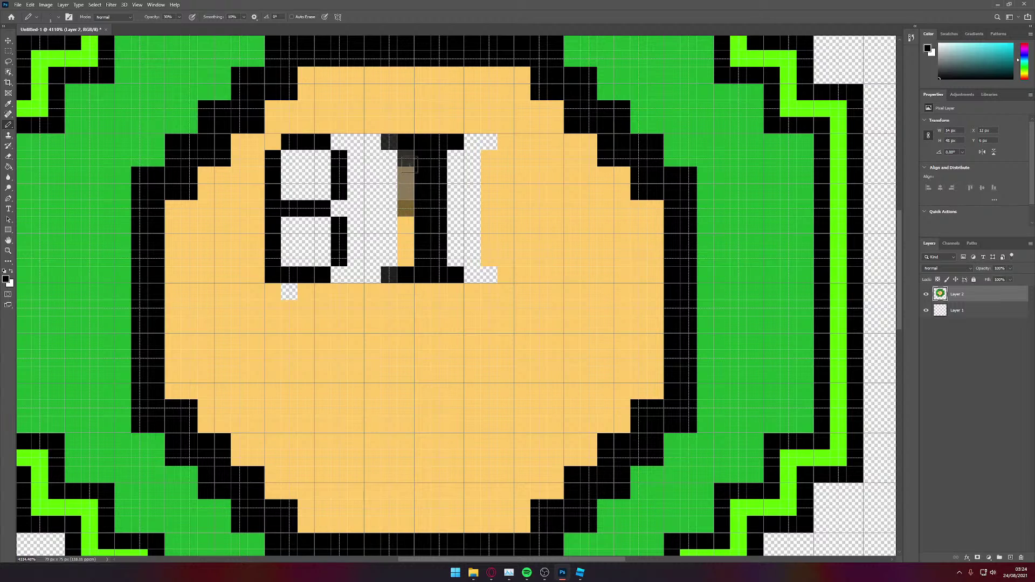
# Step: Undo the pencil strokes on the tan column and on the I's top serif
pyautogui.hotkey('ctrl', 'z')
pyautogui.hotkey('ctrl', 'z')
pyautogui.moveTo(408, 159); pyautogui.dragTo(406, 196)
pyautogui.press('z')
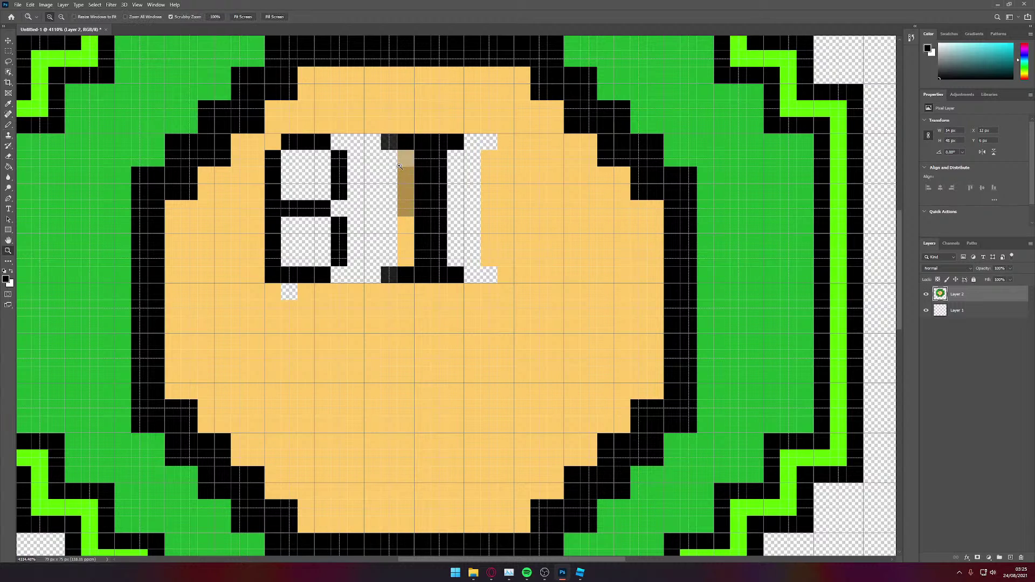
pyautogui.hotkey('ctrl', 'z')
pyautogui.hotkey('ctrl', 'z')
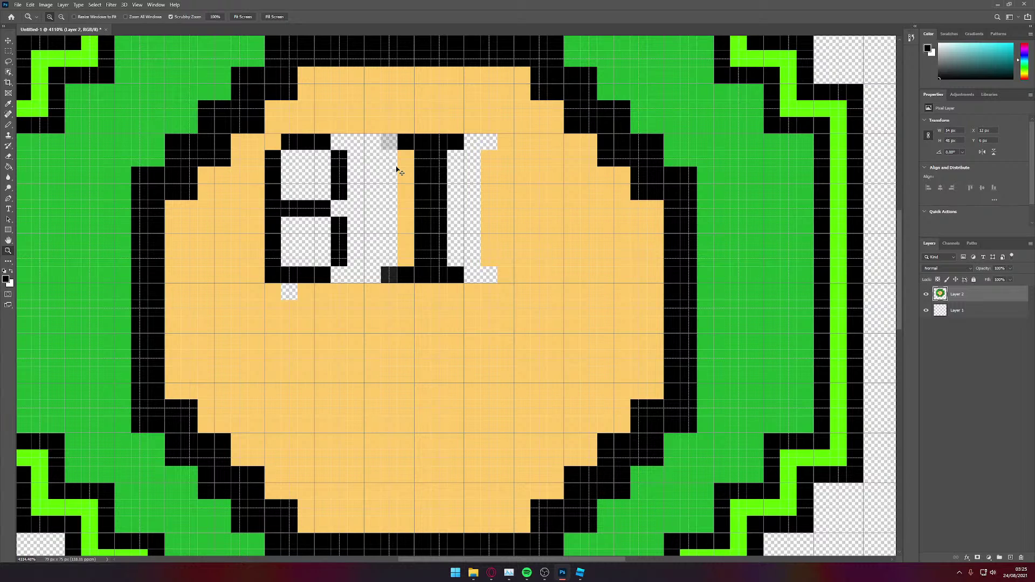
pyautogui.hotkey('ctrl', 'z')
# Step: Set the Pencil tool's blending mode to Darken, testing single pixels left of the I's stem and undoing them
pyautogui.click(396, 166)
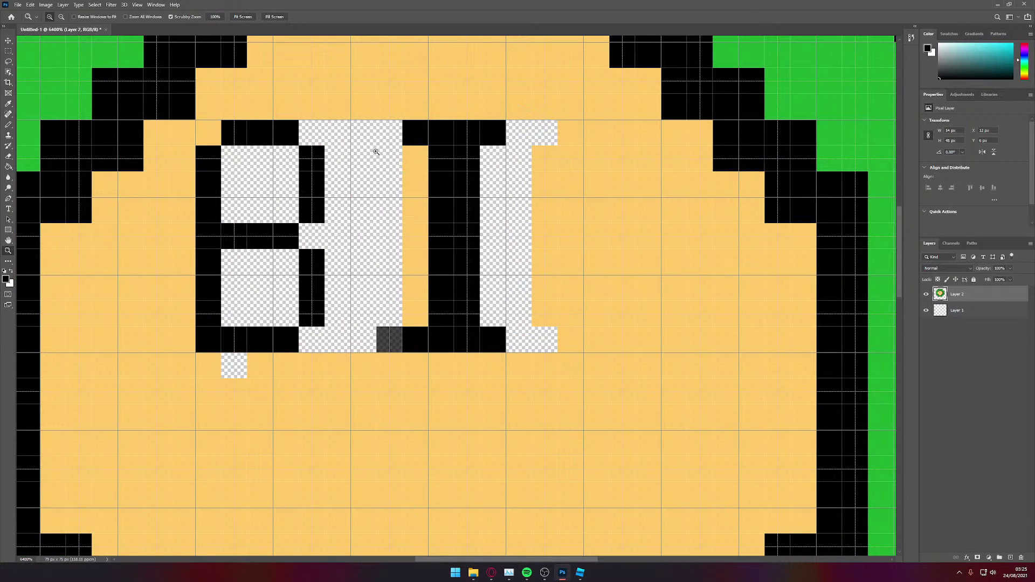
pyautogui.press('b')
pyautogui.click(383, 152)
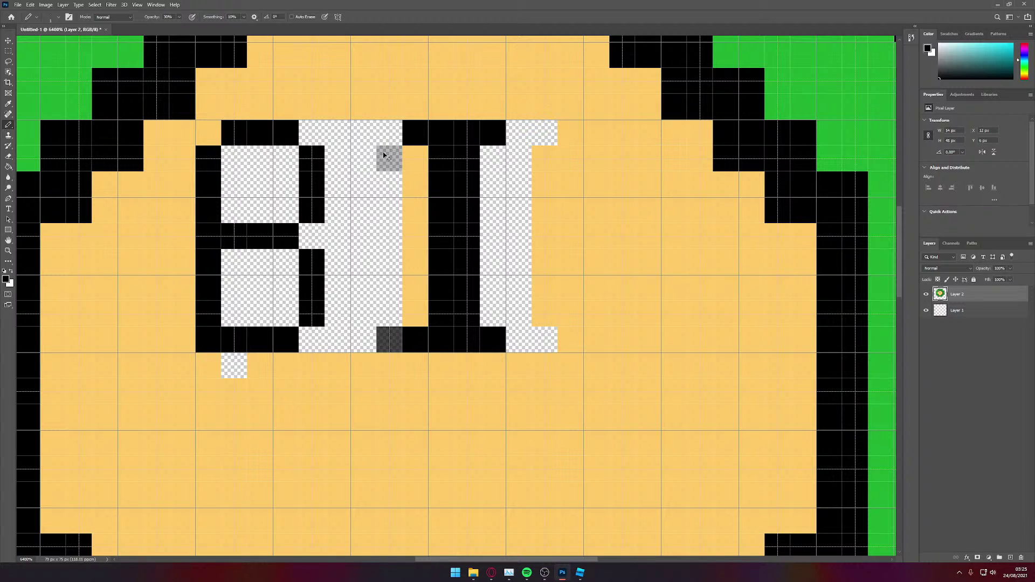
pyautogui.click(114, 17)
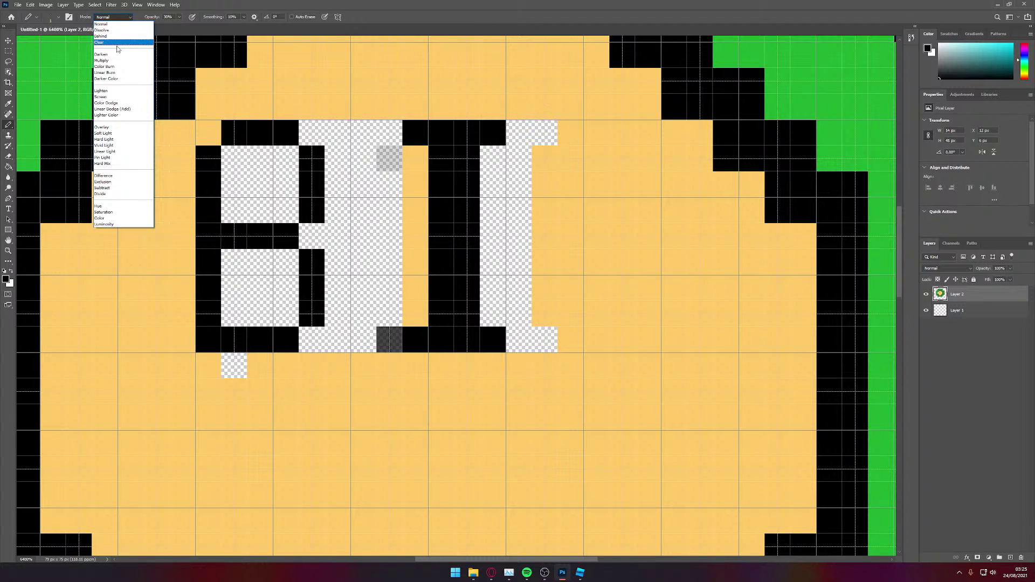
pyautogui.click(101, 54)
pyautogui.click(414, 158)
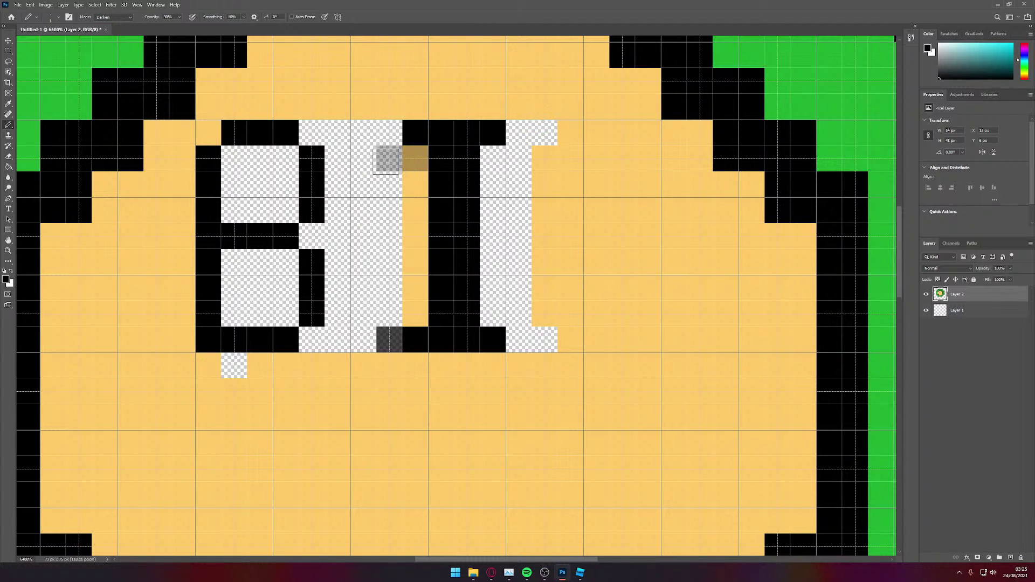
pyautogui.hotkey('ctrl', 'z')
pyautogui.hotkey('ctrl', 'z')
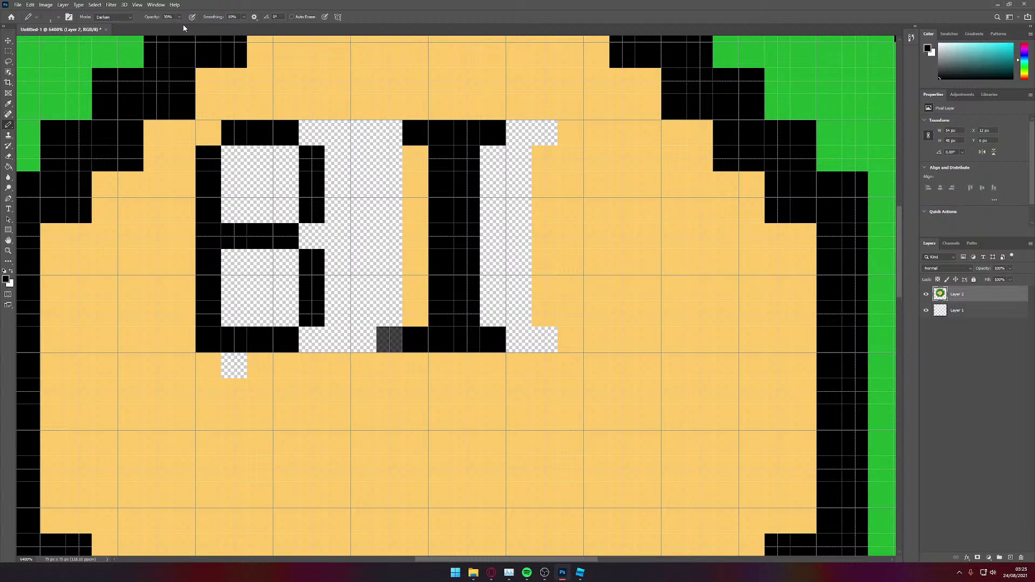
# Step: Reselect the Pencil tool, raise its smoothing to 100% and test it on a tan pixel beside the I's stem
pyautogui.rightClick(8, 127)
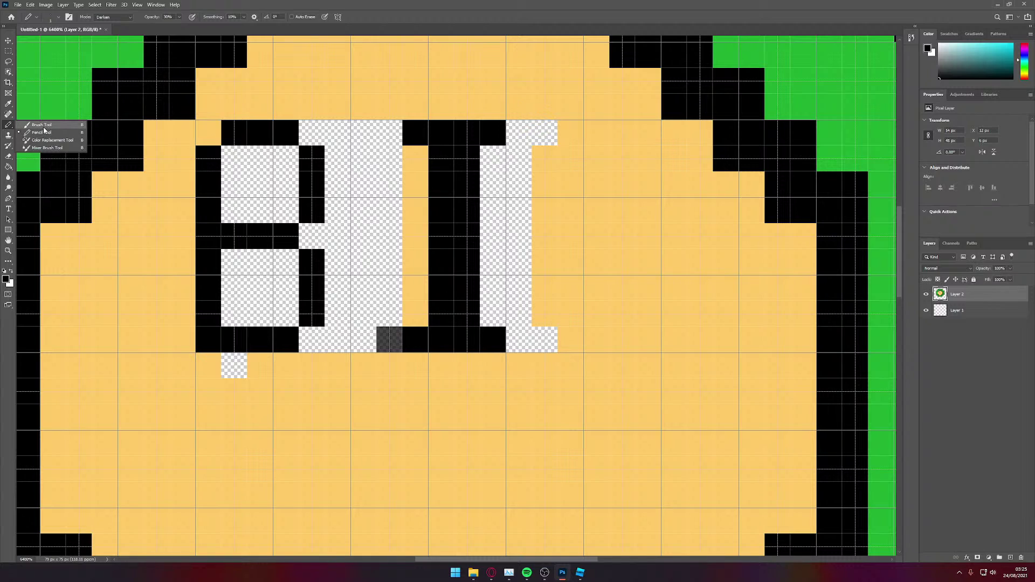
pyautogui.click(43, 134)
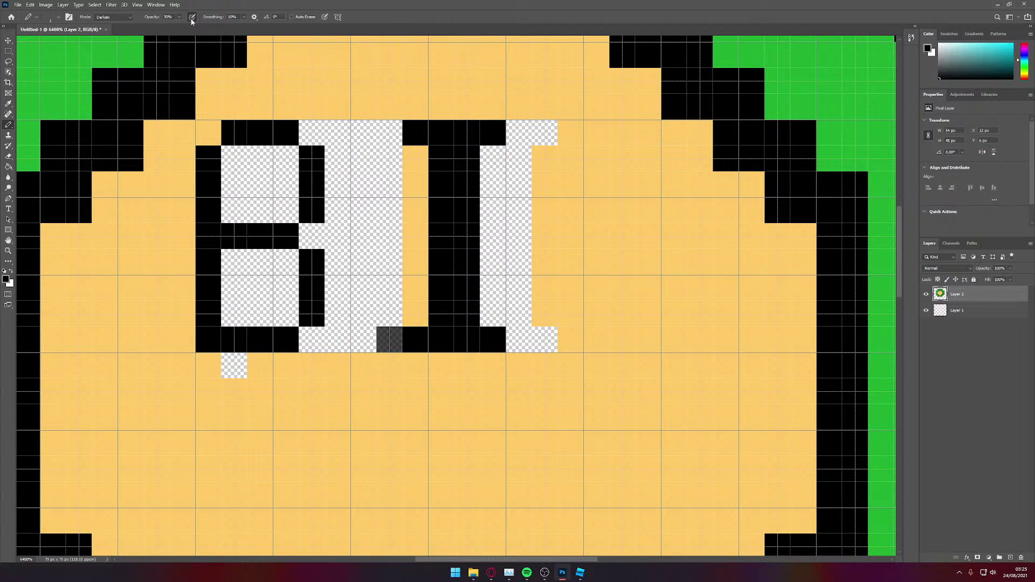
pyautogui.click(243, 16)
pyautogui.moveTo(245, 29); pyautogui.dragTo(281, 27)
pyautogui.click(415, 210)
pyautogui.click(415, 210)
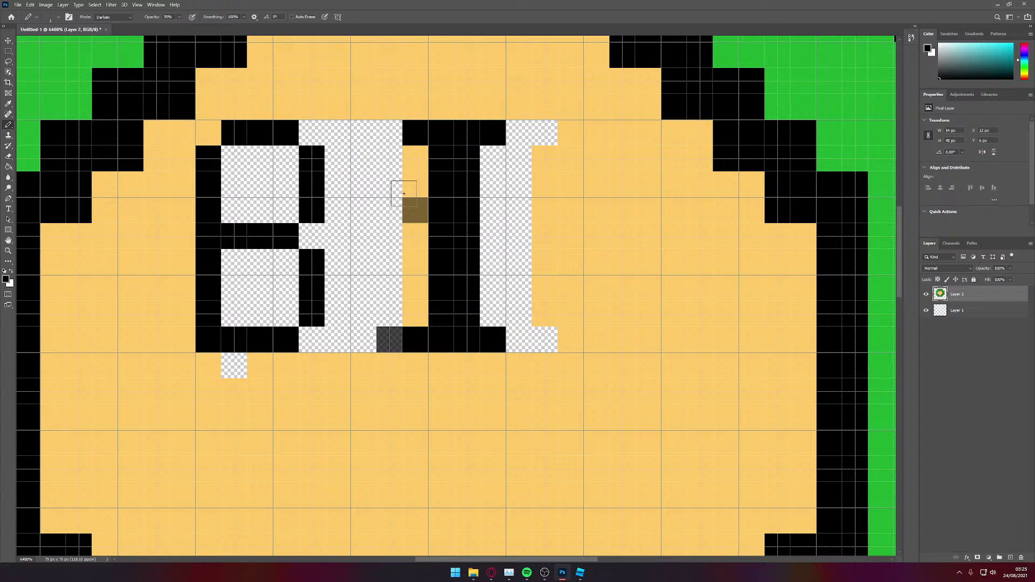
# Step: Set the Pencil tool's opacity to 100%, test it beside the I's stem and undo the test pixels
pyautogui.click(178, 17)
pyautogui.click(405, 191)
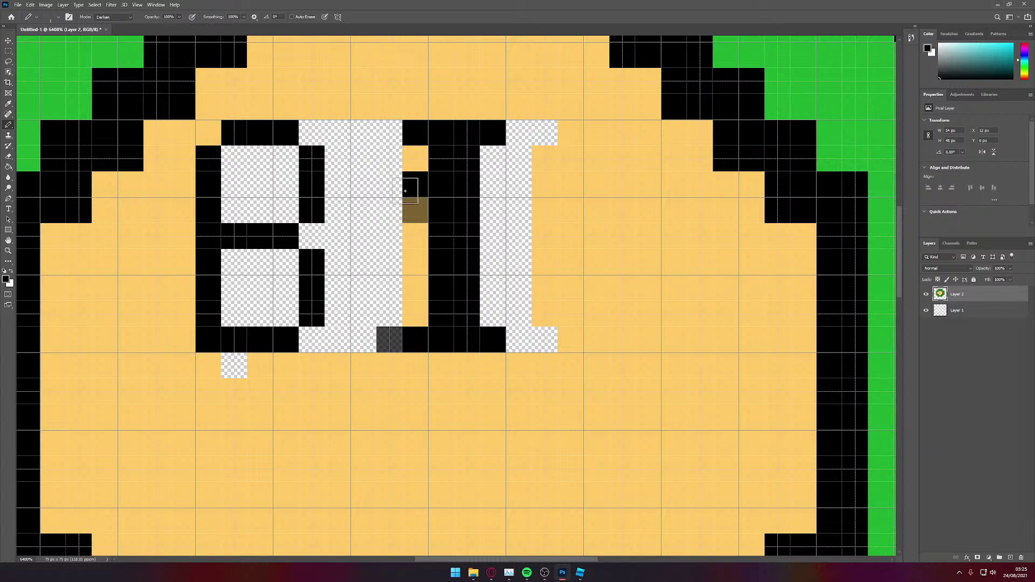
pyautogui.hotkey('ctrl', 'z')
pyautogui.hotkey('ctrl', 'z')
pyautogui.hotkey('ctrl', 'z')
# Step: Erase the grey semi-transparent pixel beside the I's bottom serif
pyautogui.keyDown('alt'); pyautogui.scroll(-4, 408, 197); pyautogui.keyUp('alt')
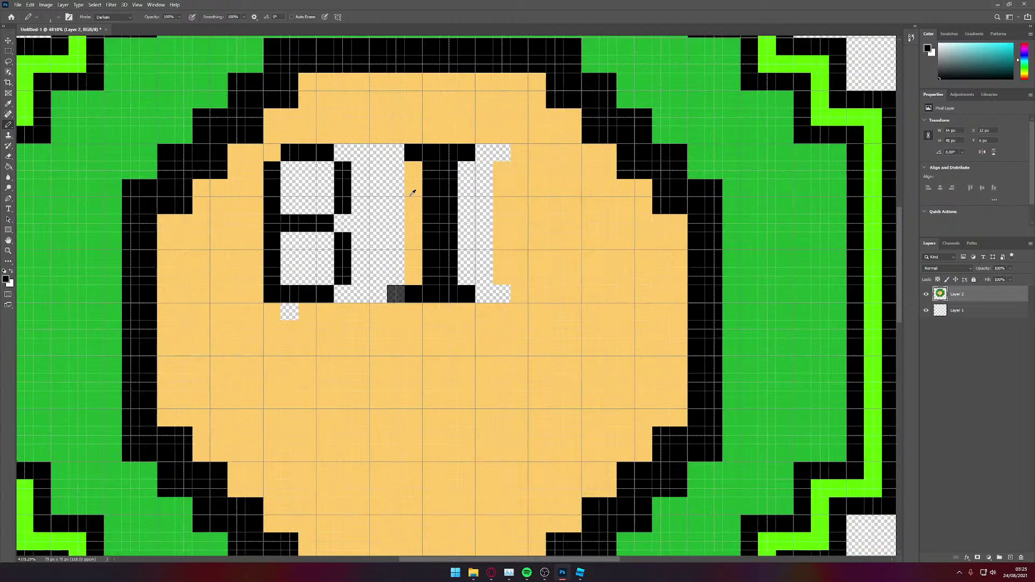
pyautogui.scroll(-1, 409, 197)
pyautogui.keyDown('alt'); pyautogui.scroll(-1, 402, 237); pyautogui.keyUp('alt')
pyautogui.scroll(2, 403, 239)
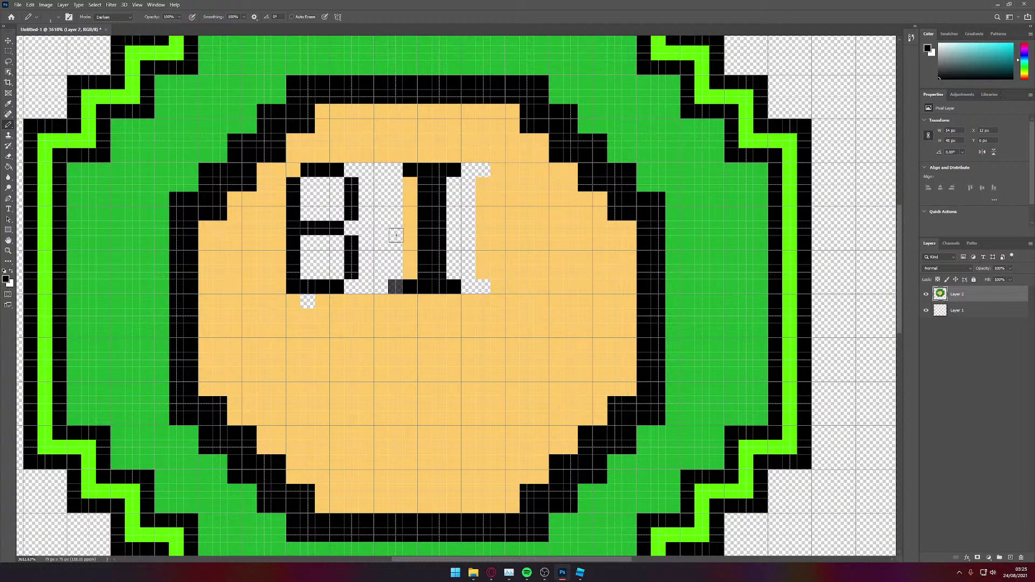
pyautogui.press('e')
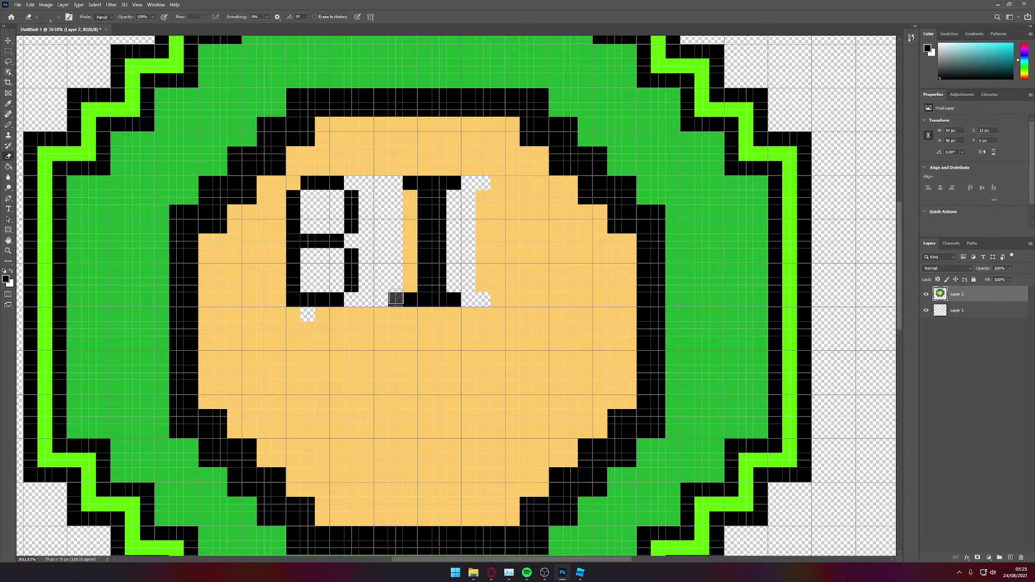
pyautogui.click(395, 298)
pyautogui.scroll(1, 345, 252)
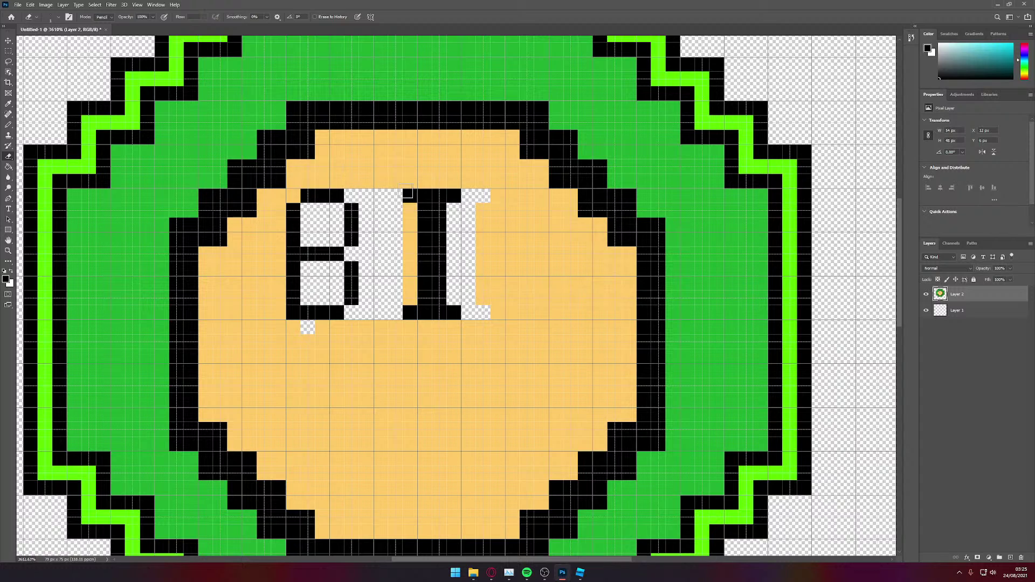
# Step: Pencil a two-pixel-wide black stem directly left of the I's current stem and extend both serifs toward the B
pyautogui.press('b')
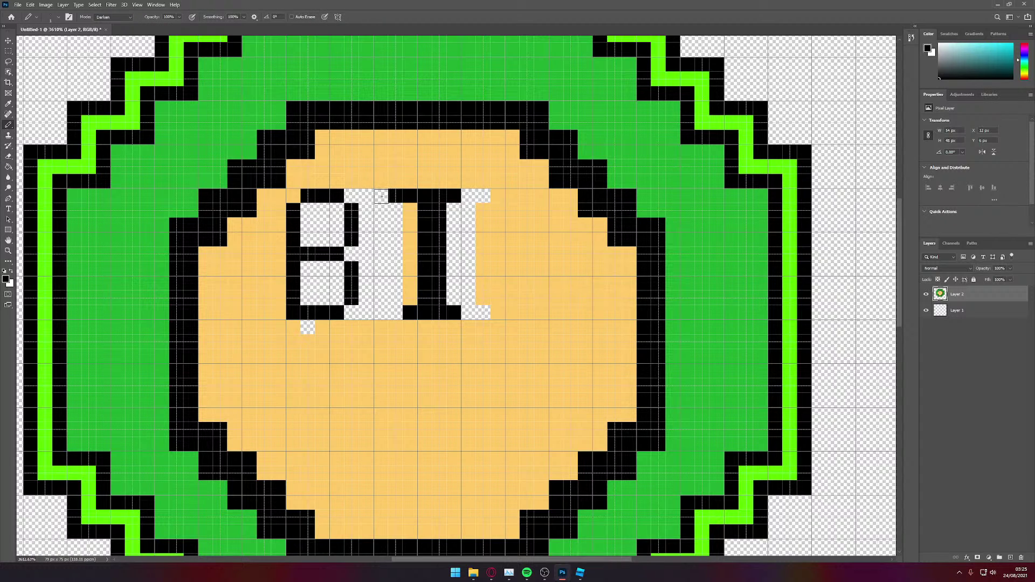
pyautogui.click(381, 196)
pyautogui.click(395, 209)
pyautogui.click(409, 209)
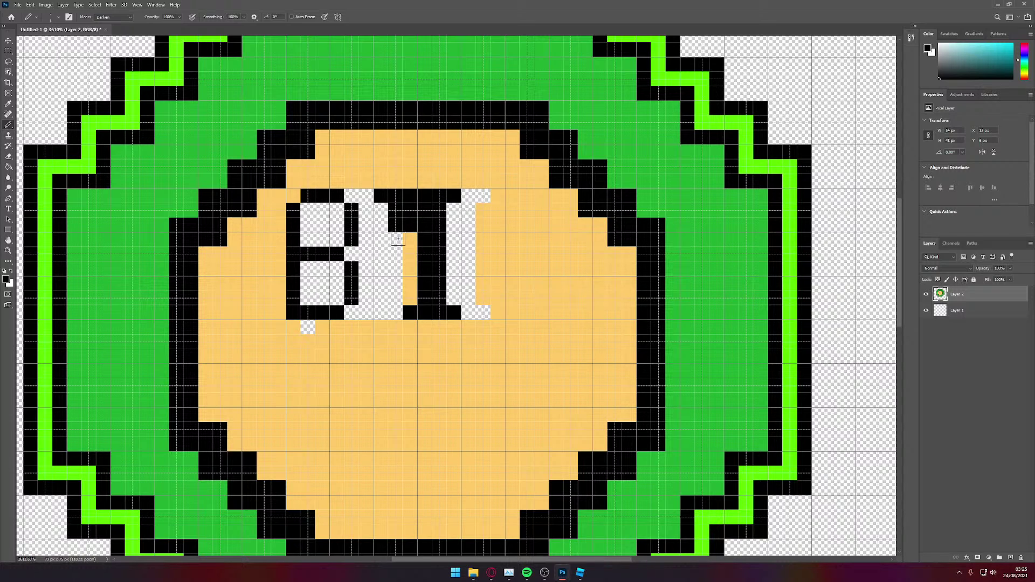
pyautogui.moveTo(398, 238)
pyautogui.mouseDown()
pyautogui.moveTo(394, 291)
pyautogui.moveTo(398, 280)
pyautogui.mouseUp()
pyautogui.moveTo(415, 243); pyautogui.dragTo(409, 309)
pyautogui.click(411, 300)
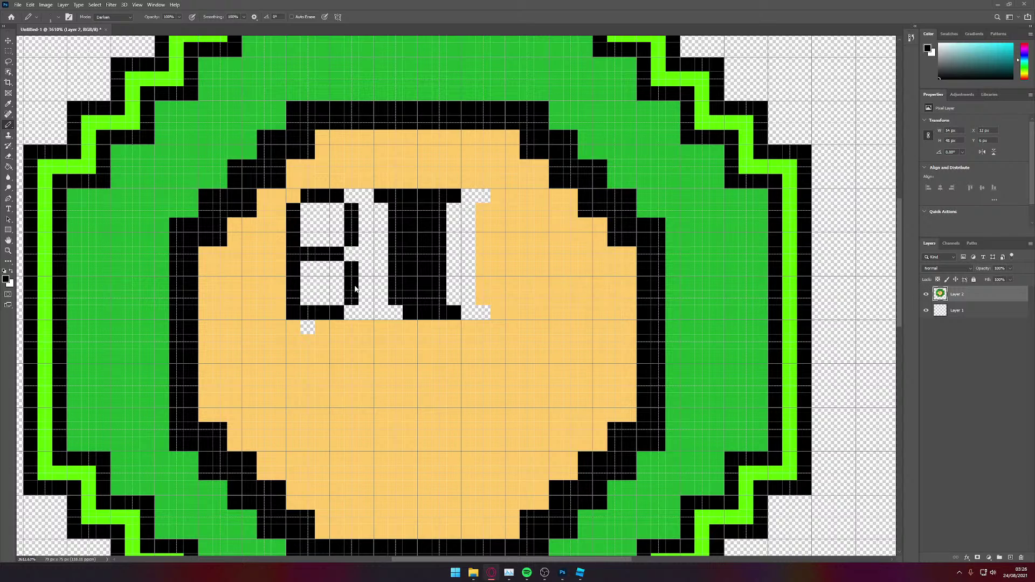
pyautogui.click(394, 309)
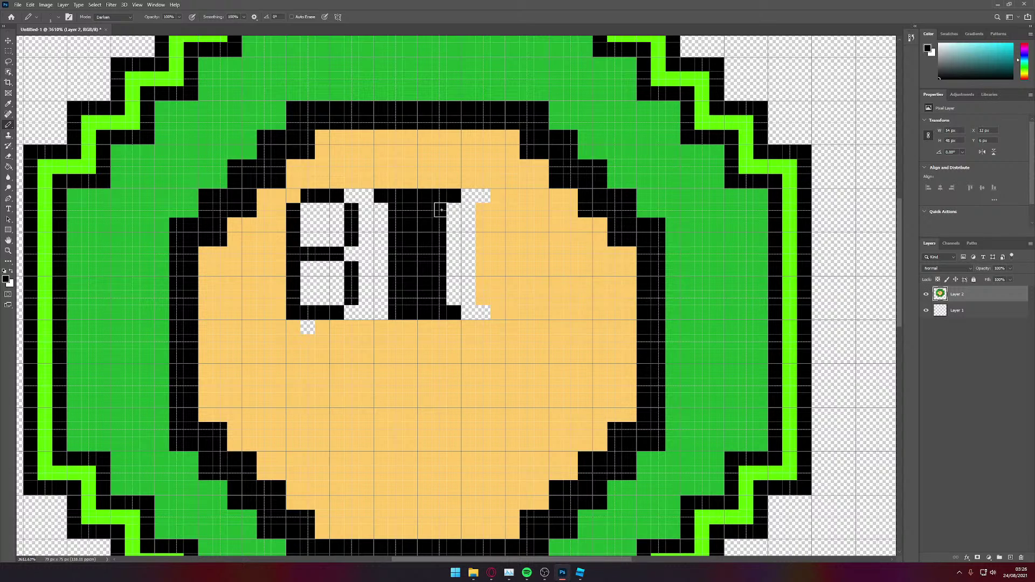
pyautogui.click(385, 309)
# Step: Erase the I's old stem and the surplus serif pixels on the side away from the B
pyautogui.press('e')
pyautogui.moveTo(424, 210)
pyautogui.mouseDown()
pyautogui.moveTo(438, 294)
pyautogui.moveTo(423, 246)
pyautogui.mouseUp()
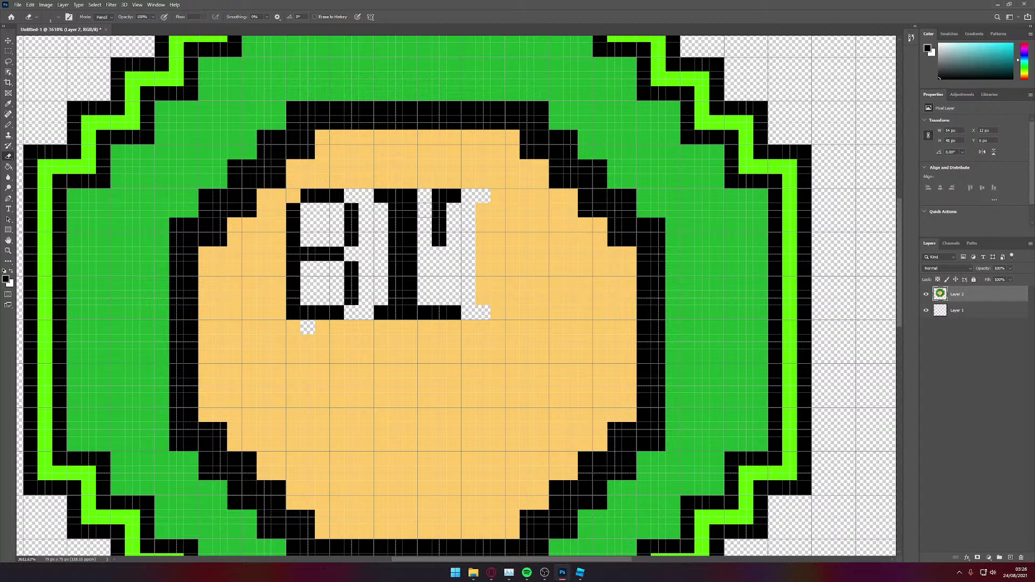
pyautogui.press('c')
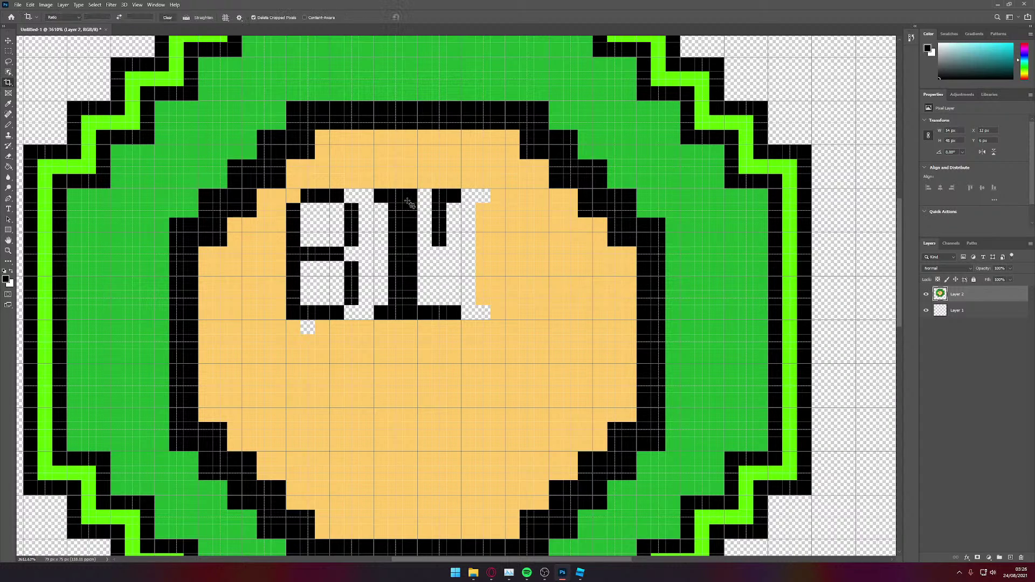
pyautogui.press('e')
pyautogui.moveTo(430, 195)
pyautogui.mouseDown()
pyautogui.moveTo(445, 196)
pyautogui.moveTo(435, 241)
pyautogui.mouseUp()
pyautogui.moveTo(449, 299); pyautogui.dragTo(438, 297)
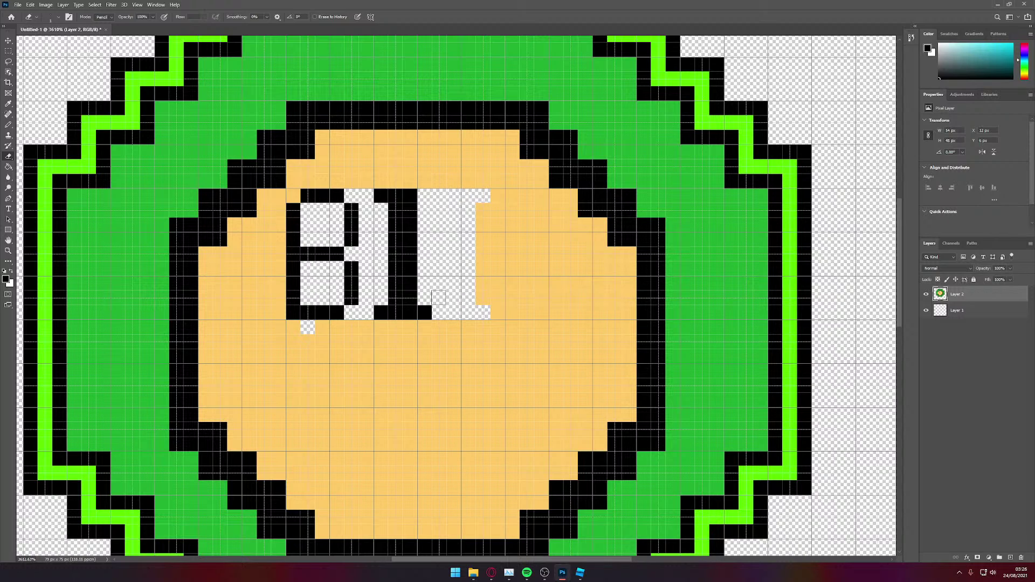
# Step: Reselect Layer 2 and pencil the missing black pixel at the outer end of the I's top serif
pyautogui.press('c')
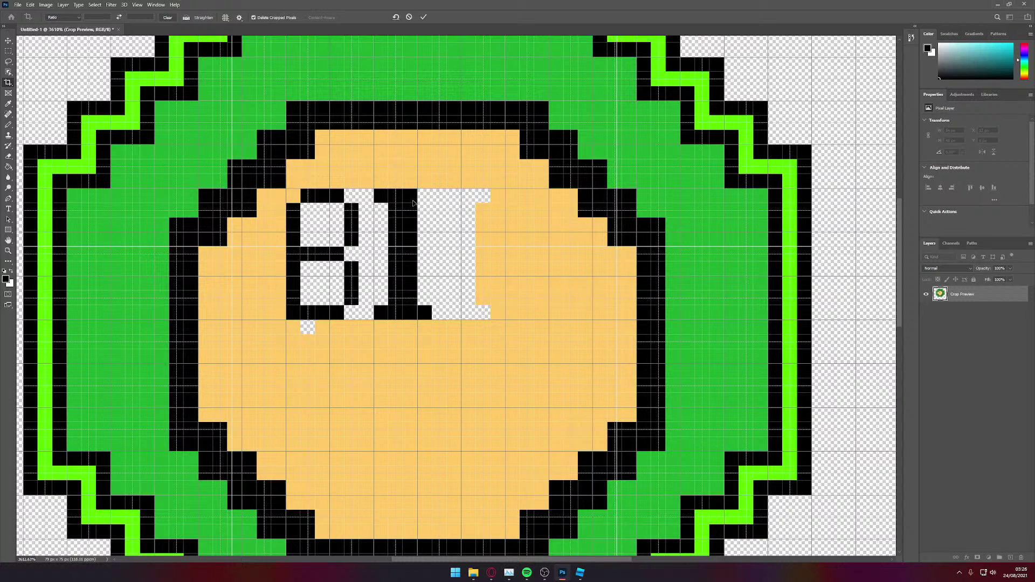
pyautogui.press('Return')
pyautogui.press('b')
pyautogui.click(422, 196)
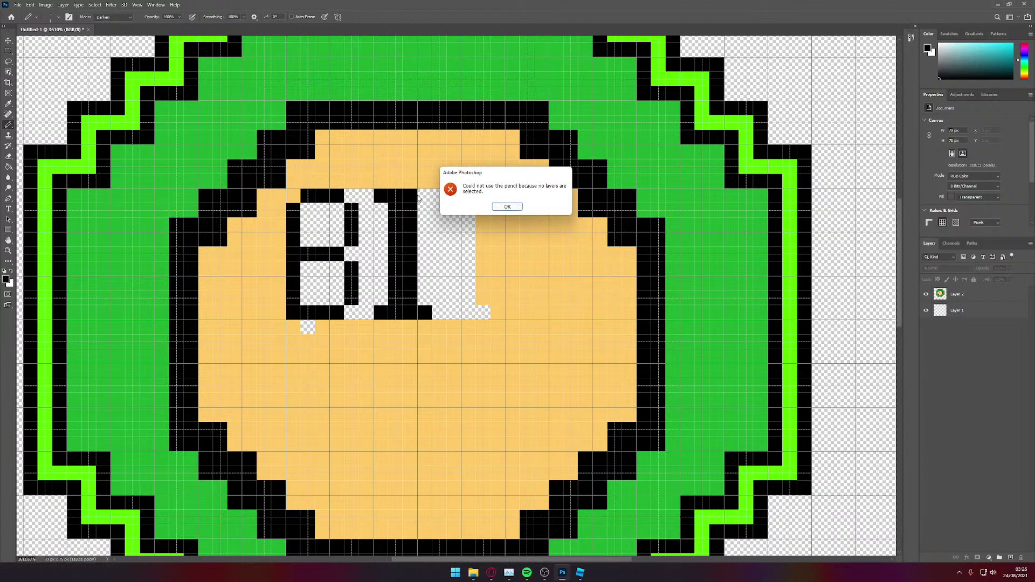
pyautogui.click(506, 208)
pyautogui.click(962, 294)
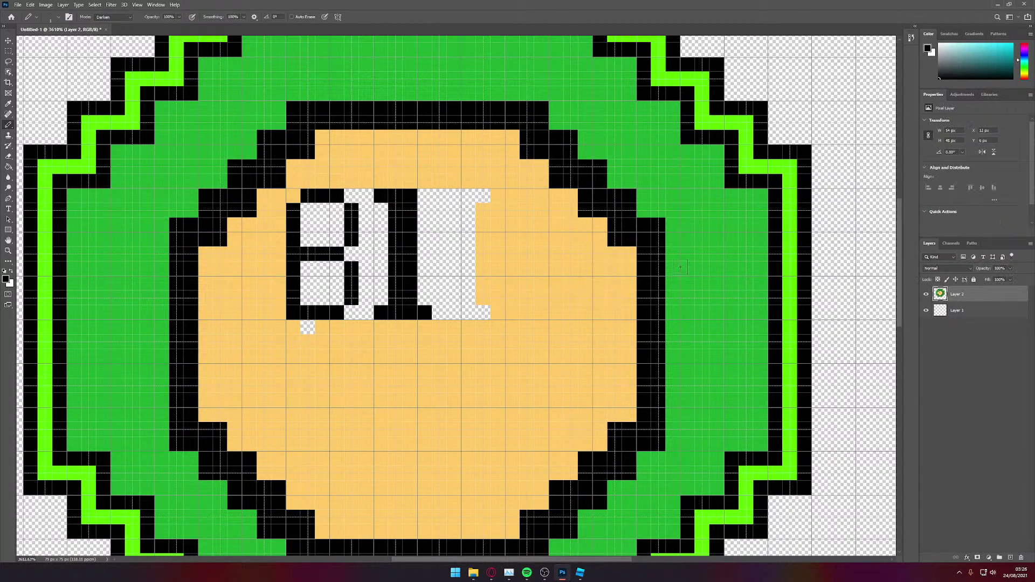
pyautogui.click(421, 199)
# Step: Sample the tan background colour and pencil it over the transparent pixels between the tops of the B and I
pyautogui.press('i')
pyautogui.moveTo(435, 289); pyautogui.dragTo(488, 264)
pyautogui.click(492, 251)
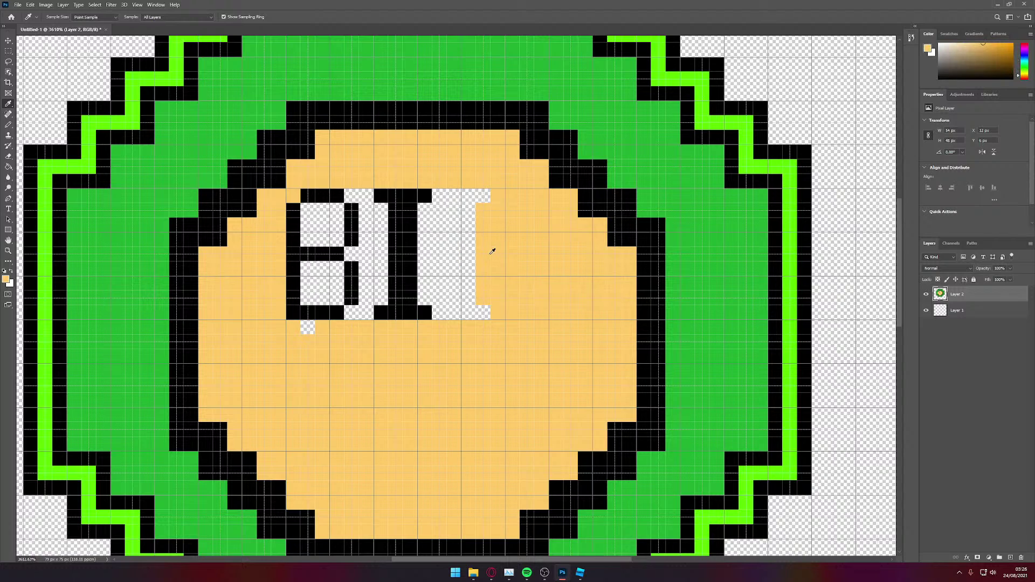
pyautogui.press('b')
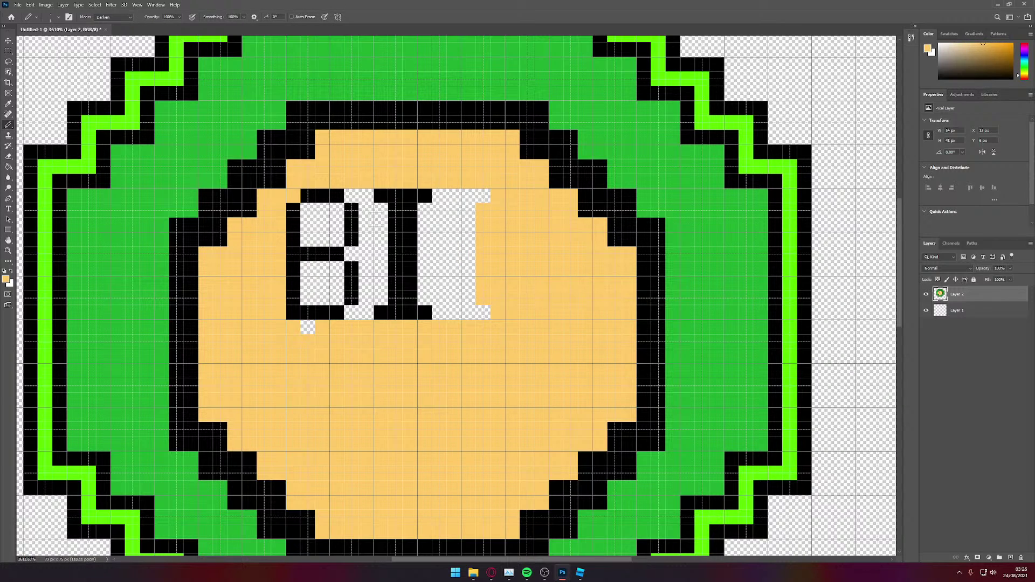
pyautogui.click(380, 222)
pyautogui.click(378, 213)
pyautogui.click(368, 210)
pyautogui.click(353, 197)
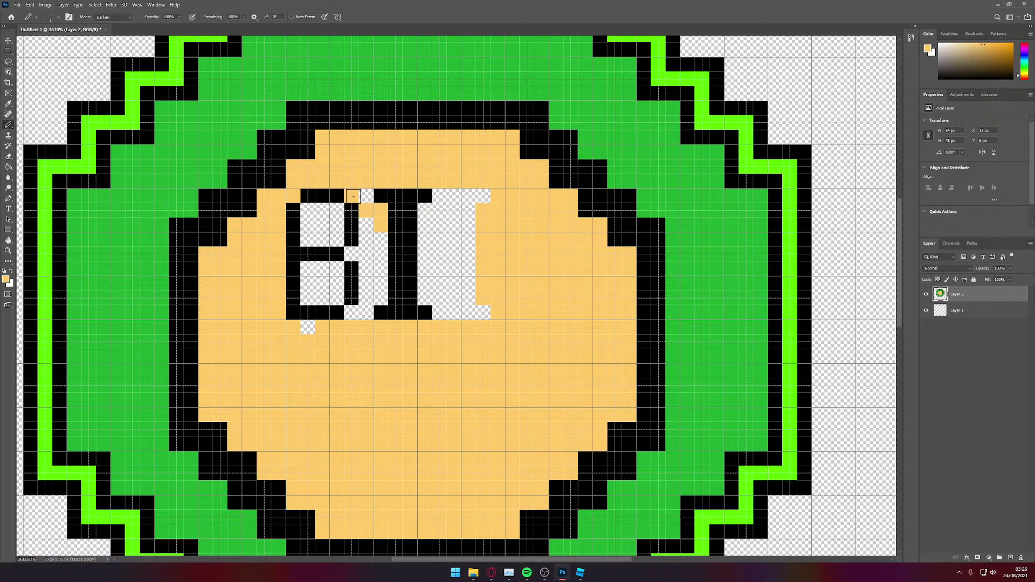
pyautogui.click(364, 194)
# Step: Fill the upper opening of the B with tan pixels
pyautogui.click(311, 211)
pyautogui.click(312, 225)
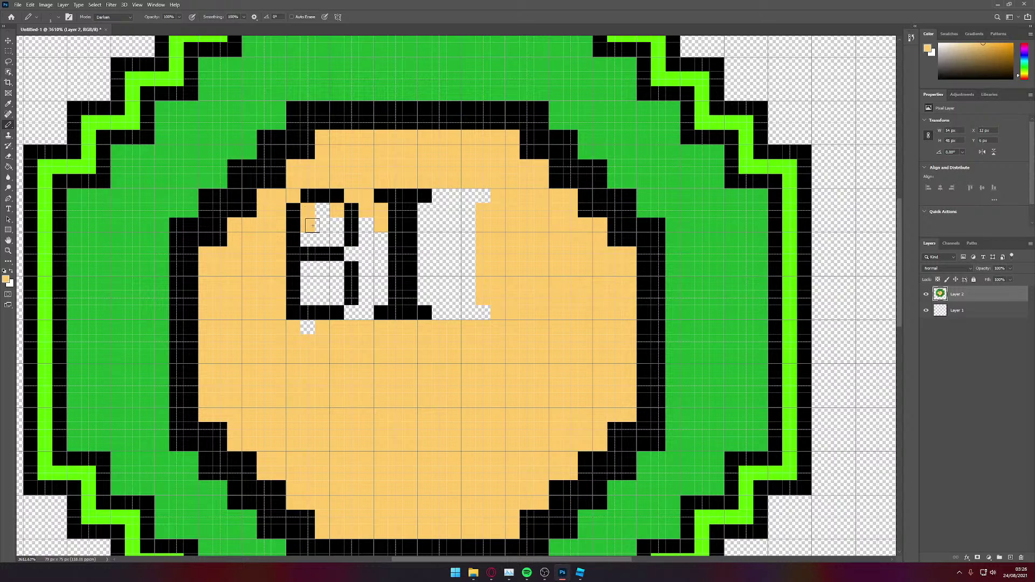
pyautogui.click(314, 235)
pyautogui.click(325, 211)
pyautogui.click(326, 225)
pyautogui.click(335, 237)
pyautogui.click(324, 238)
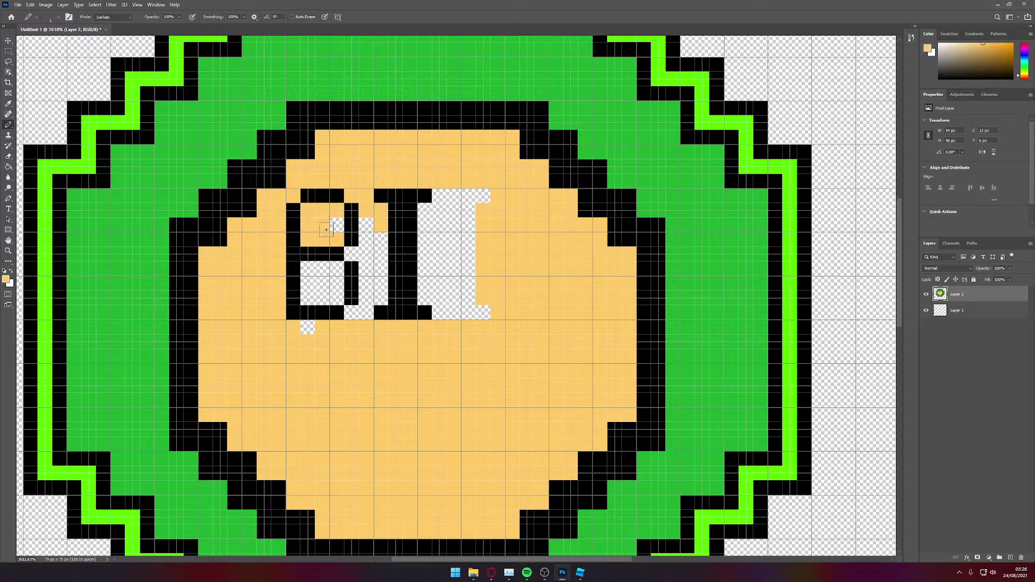
pyautogui.click(336, 223)
# Step: Pencil tan pixels into the lower opening of the B
pyautogui.click(335, 268)
pyautogui.click(322, 279)
pyautogui.click(308, 268)
pyautogui.click(308, 283)
pyautogui.click(309, 293)
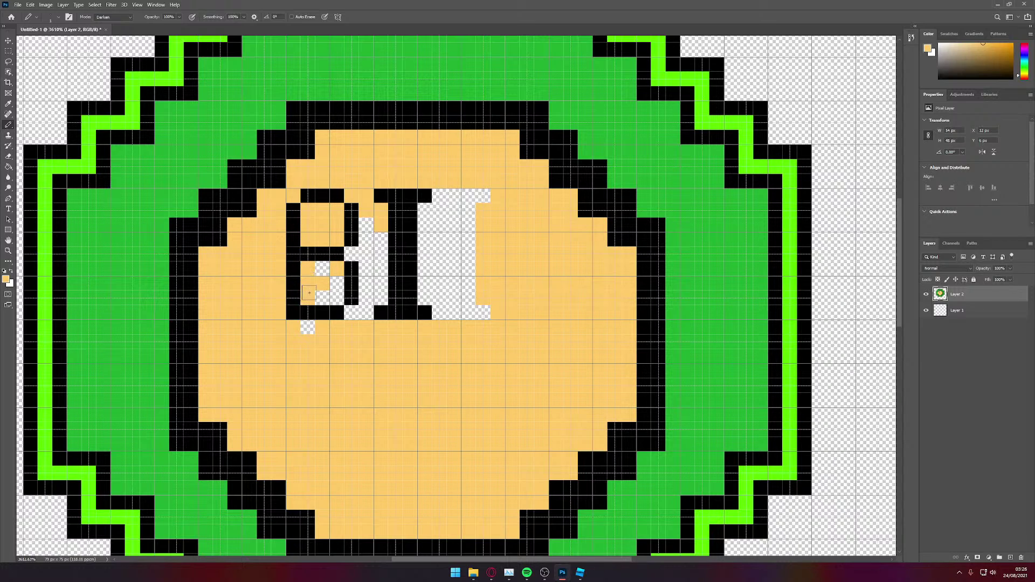
pyautogui.click(322, 297)
pyautogui.click(336, 283)
pyautogui.click(336, 297)
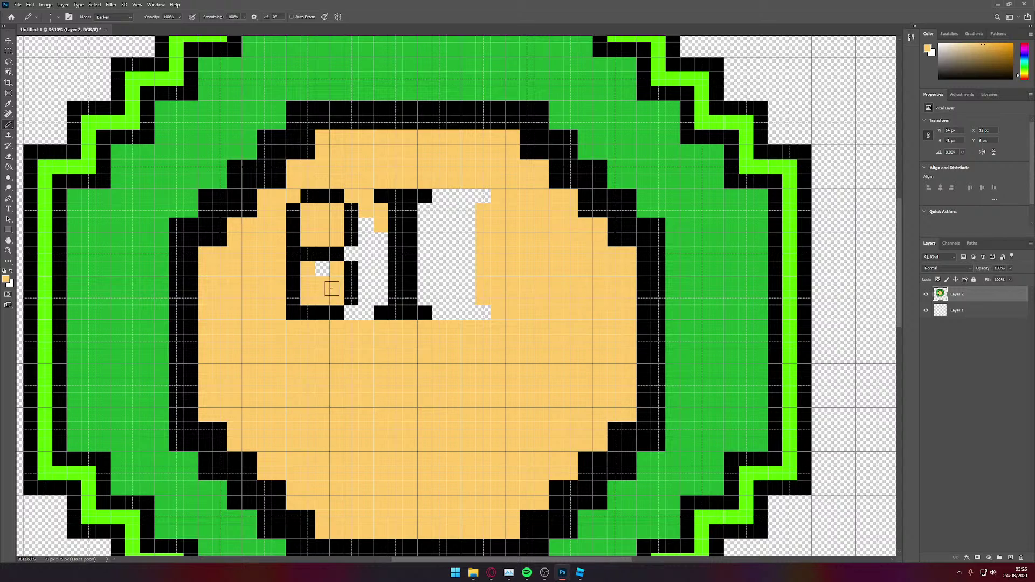
# Step: Fill the remaining transparent pixels inside the B and between the B and I with tan
pyautogui.click(352, 253)
pyautogui.click(366, 225)
pyautogui.click(366, 239)
pyautogui.click(322, 266)
pyautogui.click(366, 253)
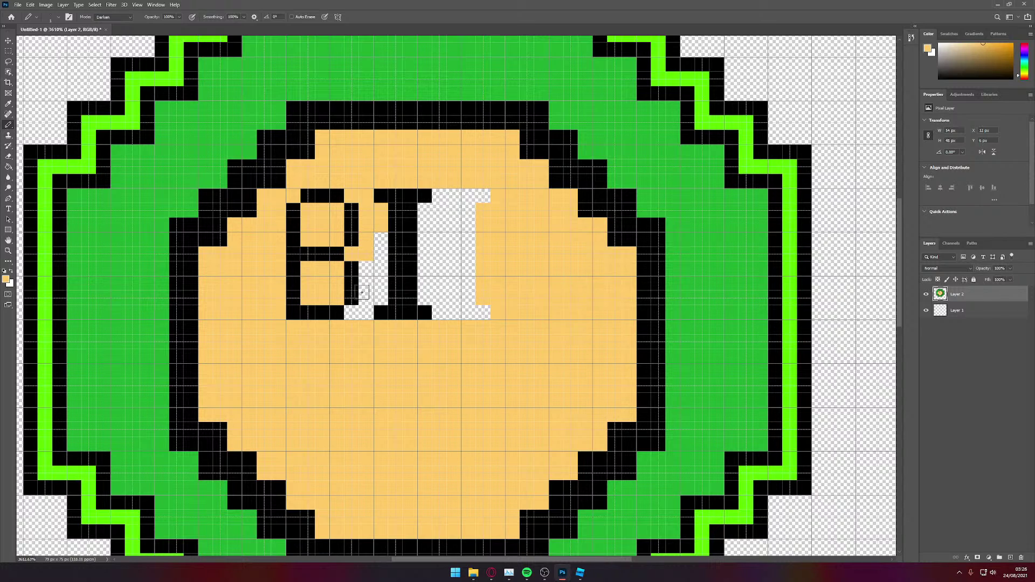
pyautogui.click(380, 268)
pyautogui.click(380, 283)
pyautogui.click(365, 283)
pyautogui.click(365, 313)
pyautogui.click(351, 313)
pyautogui.click(366, 298)
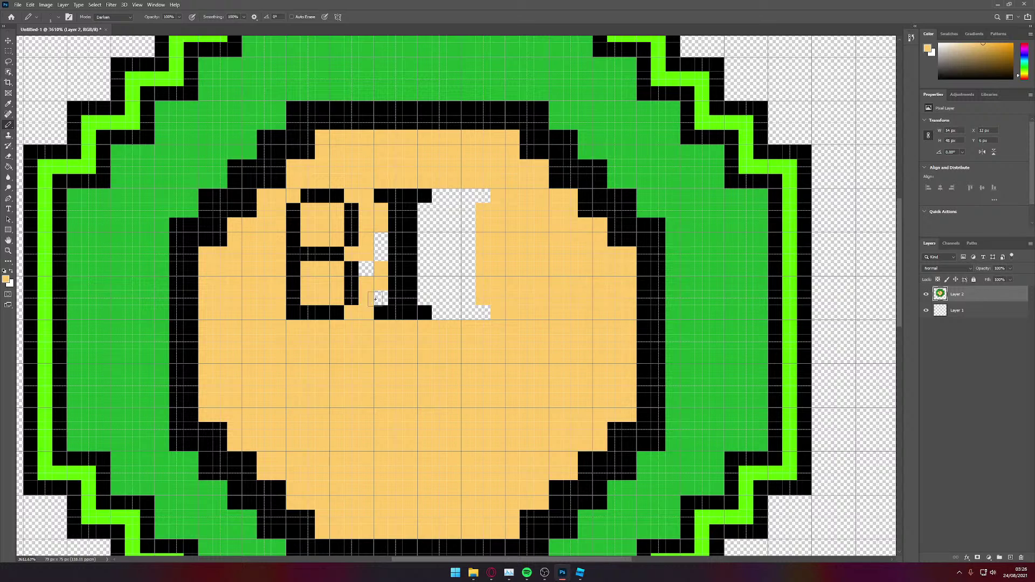
pyautogui.click(380, 298)
pyautogui.click(366, 268)
pyautogui.click(380, 254)
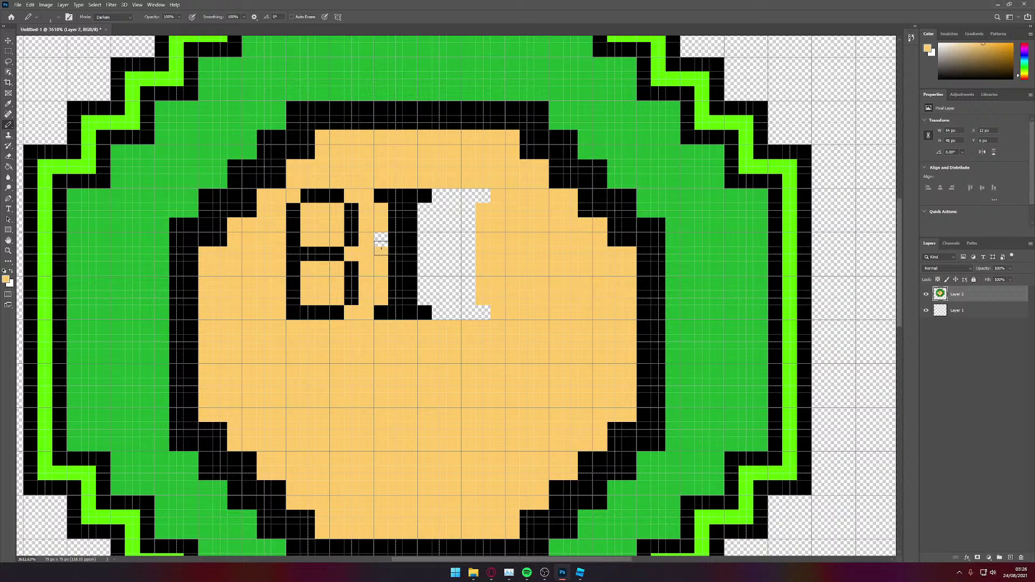
pyautogui.click(379, 239)
# Step: Paint the erased transparent area beside the I, on the side away from the B, with tan
pyautogui.moveTo(428, 212); pyautogui.dragTo(424, 299)
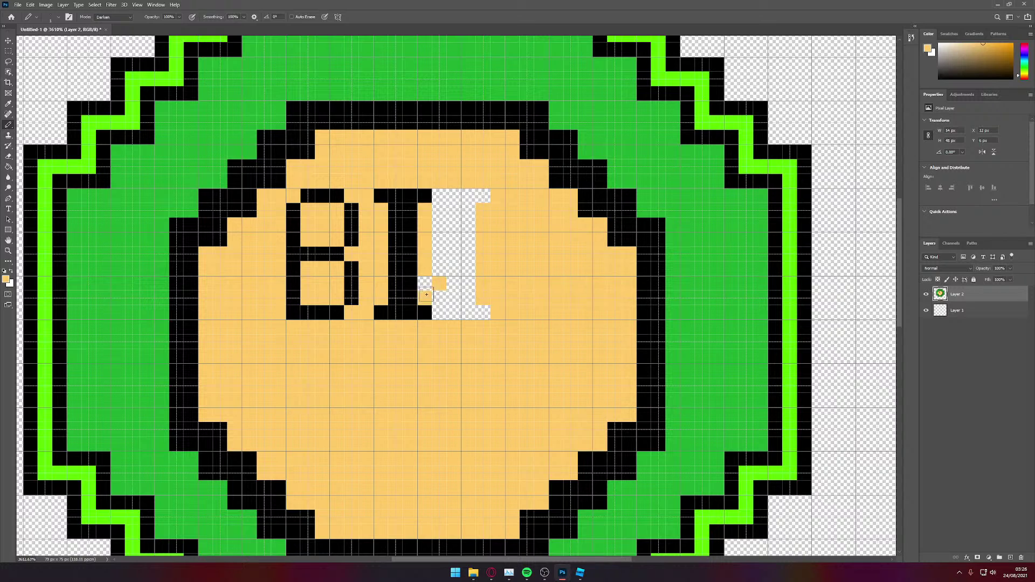
pyautogui.click(436, 313)
pyautogui.moveTo(441, 271)
pyautogui.mouseDown()
pyautogui.moveTo(438, 297)
pyautogui.moveTo(440, 202)
pyautogui.moveTo(439, 218)
pyautogui.moveTo(452, 197)
pyautogui.moveTo(485, 203)
pyautogui.moveTo(455, 238)
pyautogui.moveTo(453, 224)
pyautogui.moveTo(463, 233)
pyautogui.moveTo(456, 276)
pyautogui.moveTo(472, 311)
pyautogui.moveTo(453, 312)
pyautogui.mouseUp()
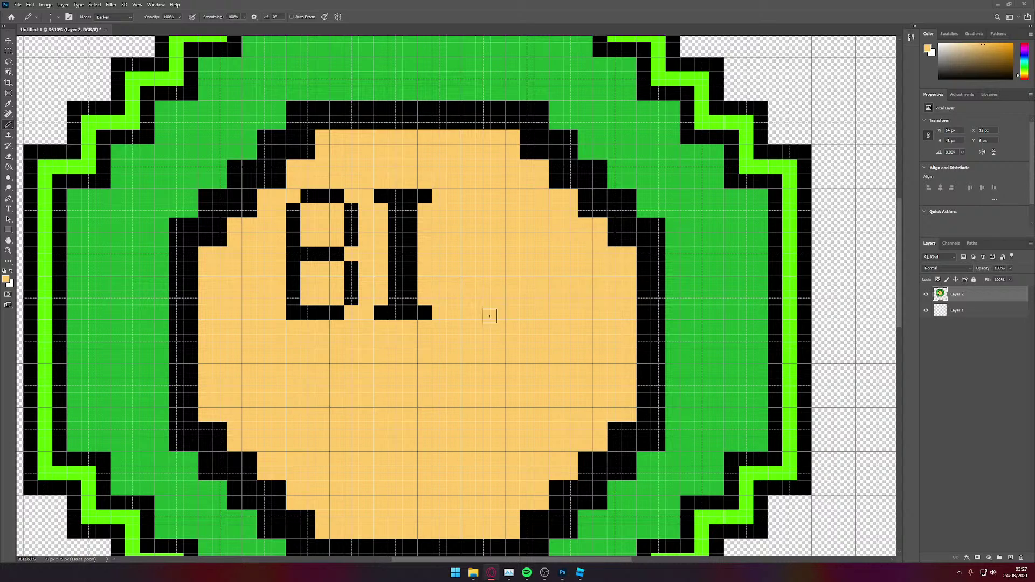
# Step: Switch the Pencil colour to black and draw a T stem two pixels wide and nine pixels tall after the I
pyautogui.click(486, 312)
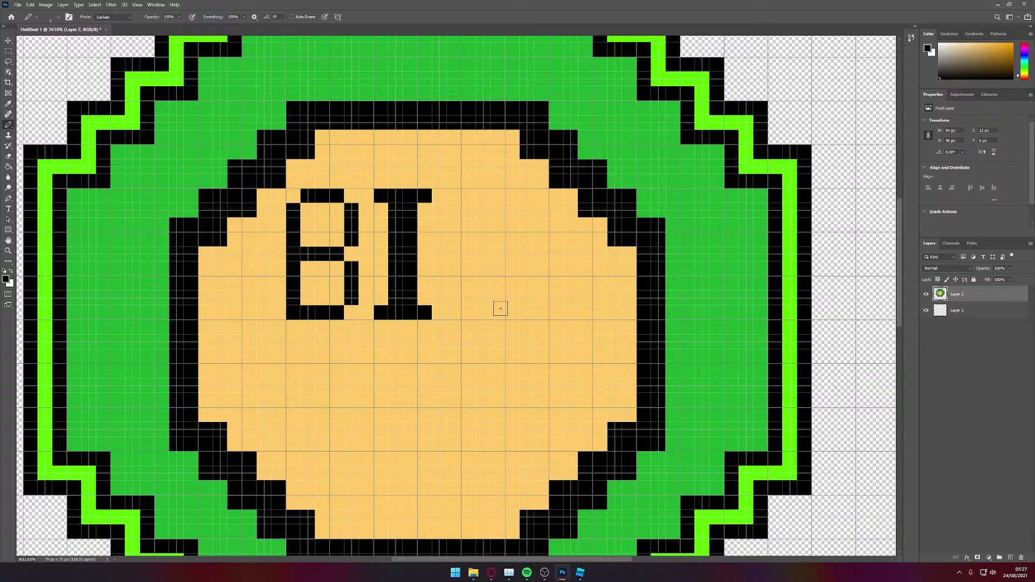
pyautogui.click(483, 313)
pyautogui.click(467, 313)
pyautogui.click(471, 300)
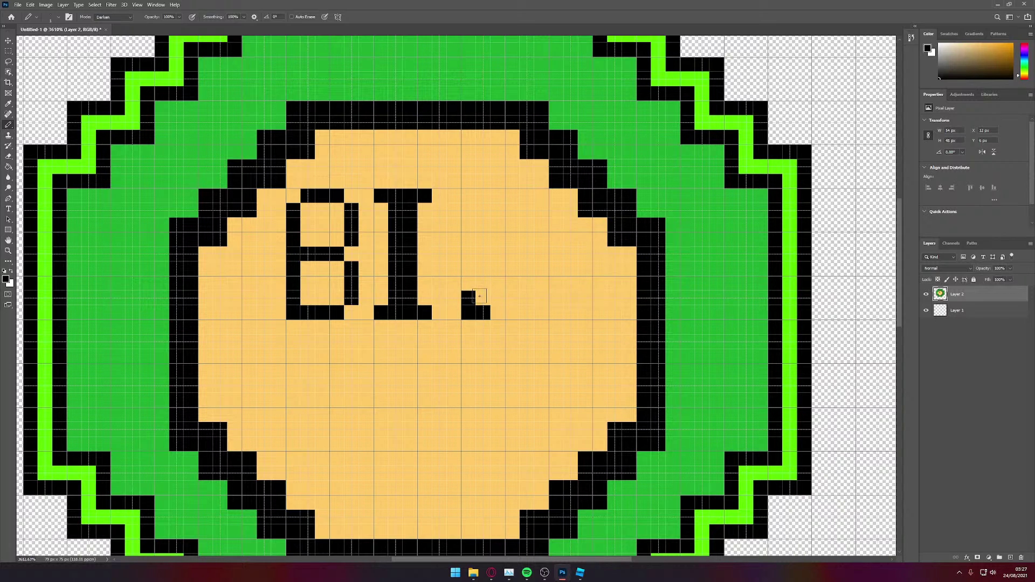
pyautogui.click(480, 296)
pyautogui.click(470, 284)
pyautogui.click(481, 282)
pyautogui.click(471, 270)
pyautogui.click(480, 268)
pyautogui.click(481, 256)
pyautogui.click(473, 258)
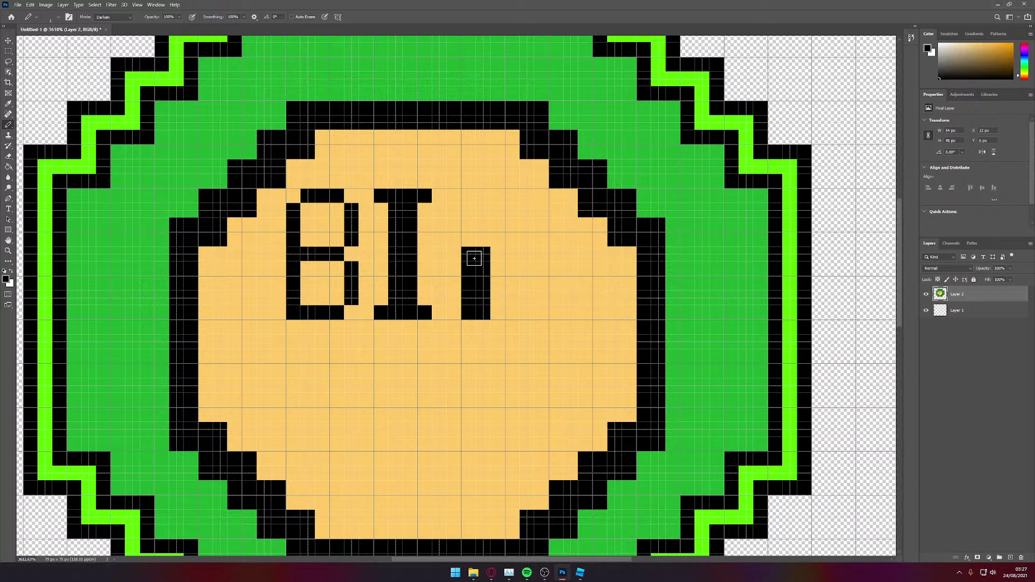
pyautogui.click(482, 240)
pyautogui.click(467, 240)
pyautogui.click(468, 224)
pyautogui.click(483, 223)
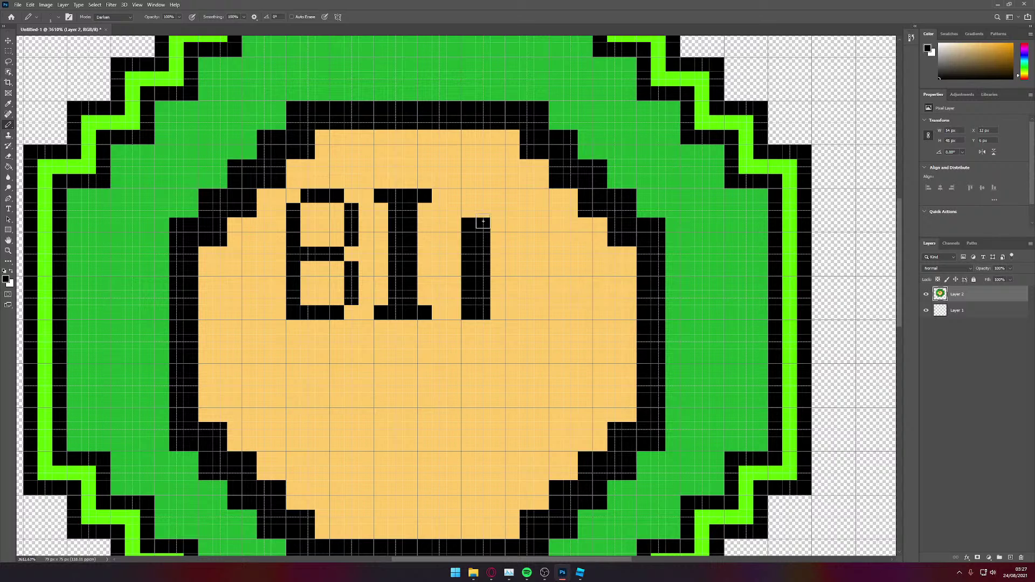
pyautogui.click(483, 210)
pyautogui.click(468, 210)
pyautogui.click(468, 195)
pyautogui.click(483, 195)
# Step: Add a black crossbar two pixels thick and six pixels wide across the top of the T
pyautogui.click(497, 197)
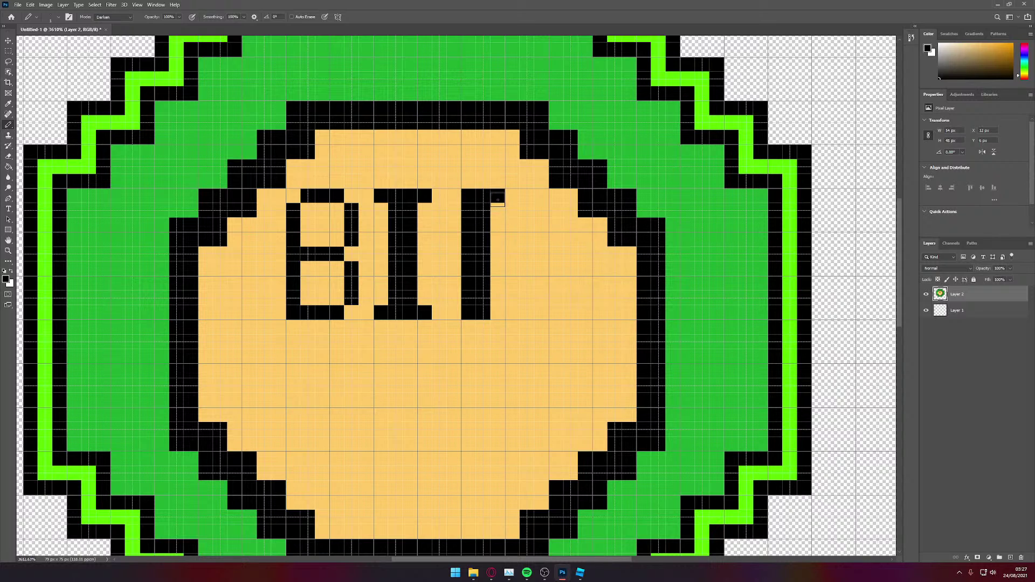
pyautogui.click(514, 199)
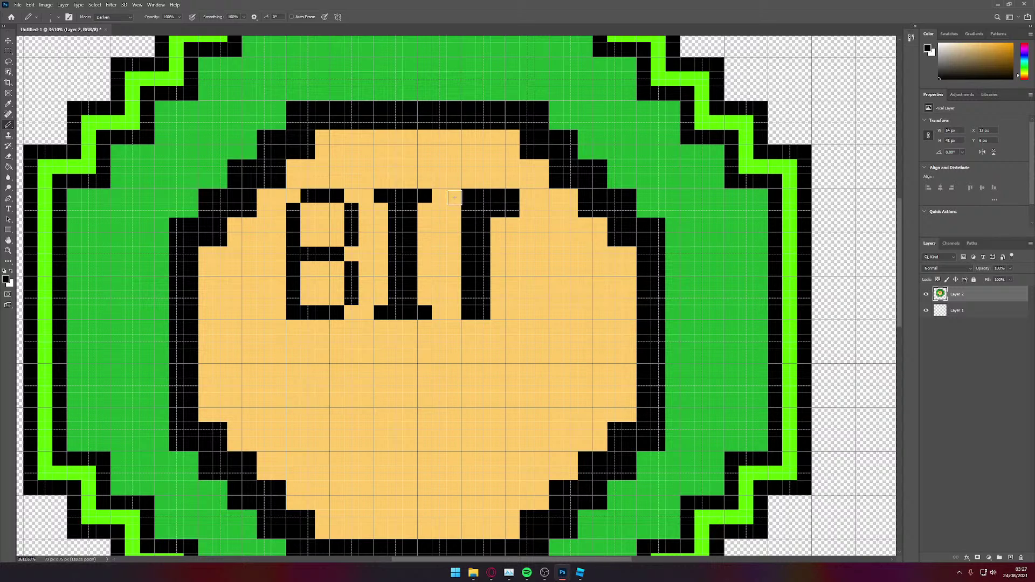
pyautogui.click(454, 197)
pyautogui.click(454, 210)
pyautogui.click(526, 195)
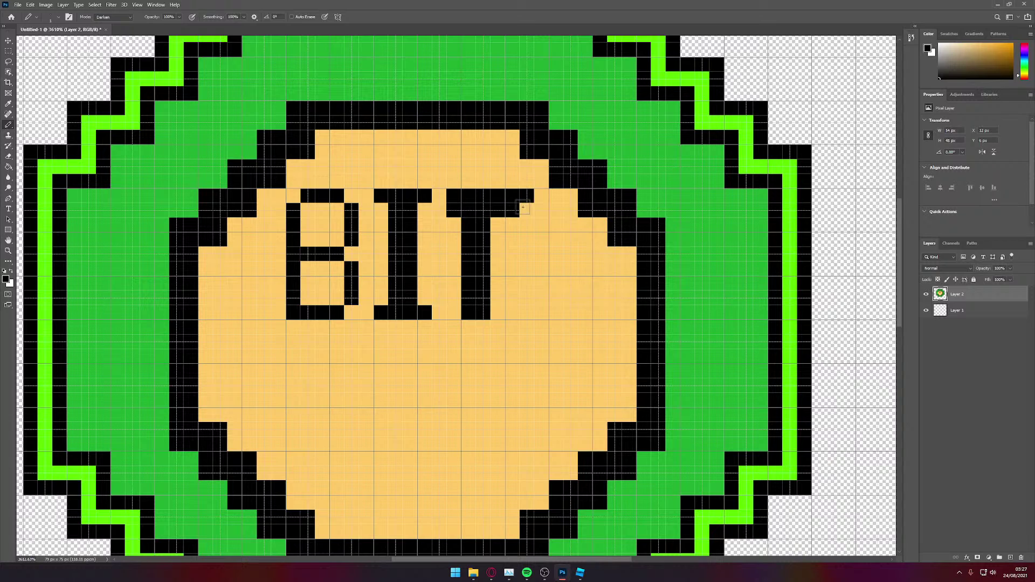
pyautogui.click(526, 210)
# Step: Shift the T's stem one pixel away from the I by adding a black column and erasing the column nearest the I
pyautogui.click(497, 225)
pyautogui.click(498, 239)
pyautogui.click(494, 253)
pyautogui.moveTo(494, 252); pyautogui.dragTo(497, 306)
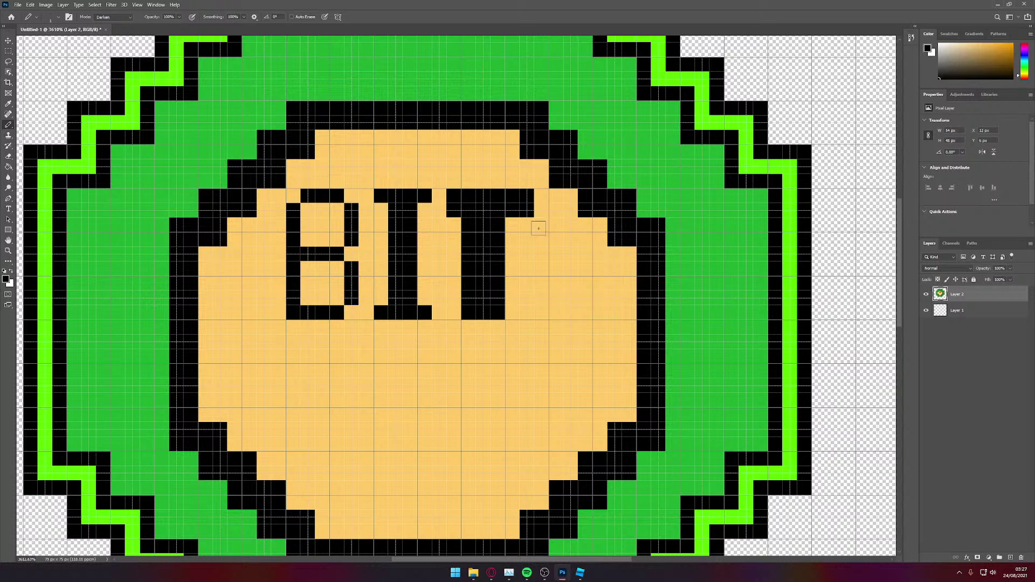
pyautogui.press('e')
pyautogui.moveTo(468, 221); pyautogui.dragTo(464, 315)
# Step: Sample the tan background and pencil it over the erased column beside the T's stem
pyautogui.press('b')
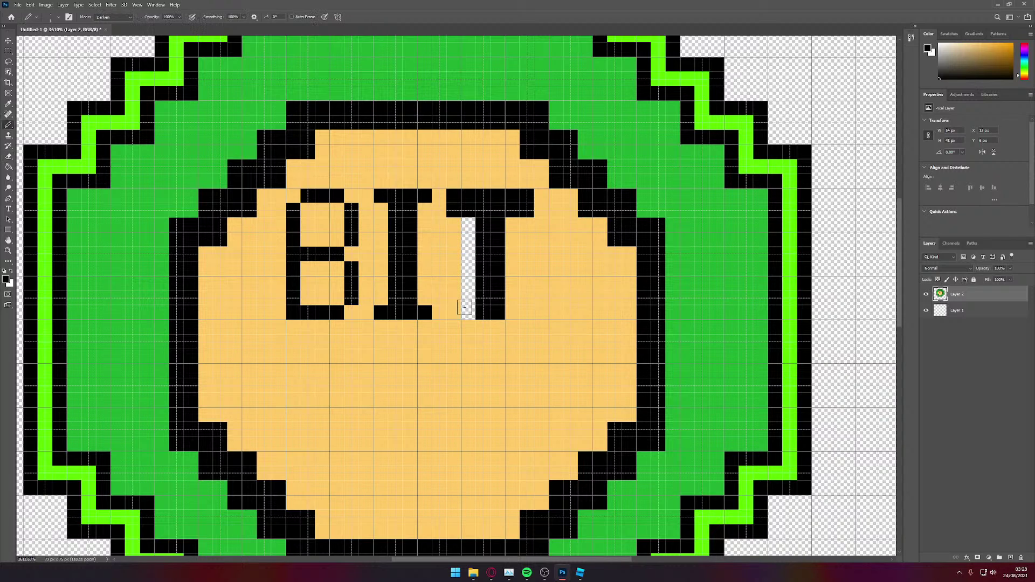
pyautogui.keyDown('alt'); pyautogui.click(458, 233); pyautogui.keyUp('alt')
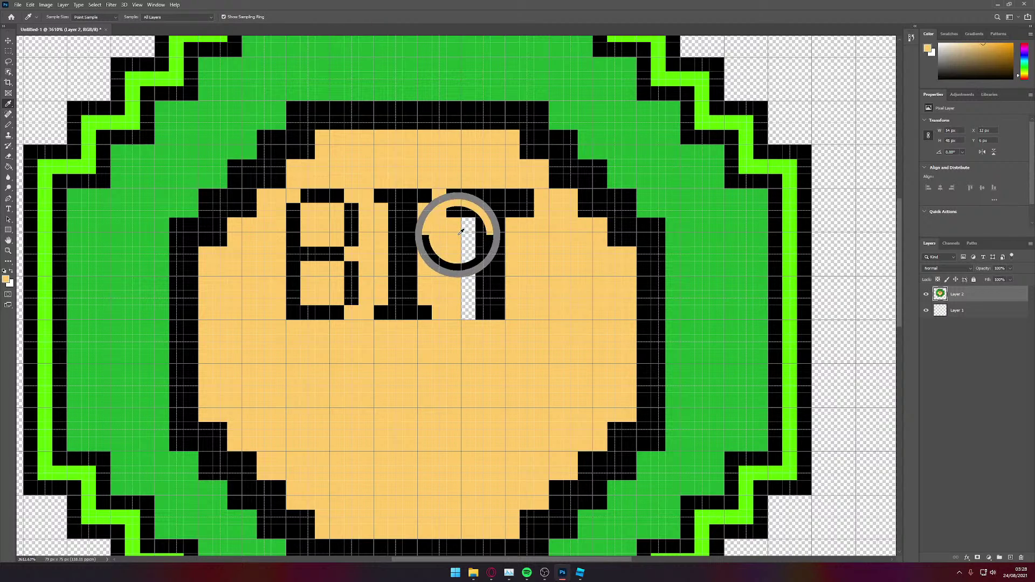
pyautogui.moveTo(470, 228); pyautogui.dragTo(466, 264)
pyautogui.moveTo(464, 310); pyautogui.dragTo(467, 295)
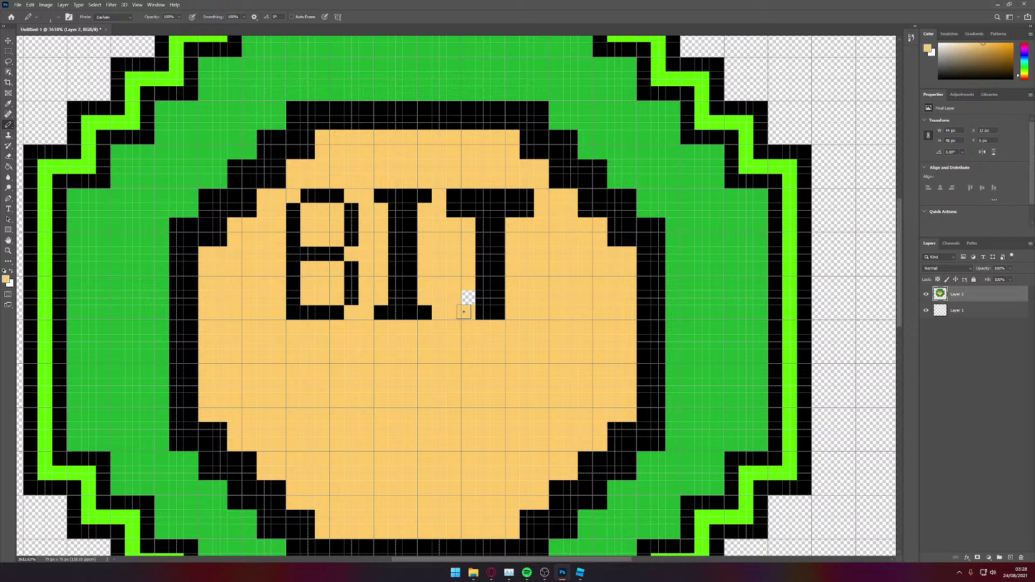
# Step: Erase the tan pixel directly below the end of the T's crossbar nearest the I
pyautogui.scroll(-3, 526, 280)
pyautogui.scroll(5, 526, 282)
pyautogui.scroll(3, 458, 241)
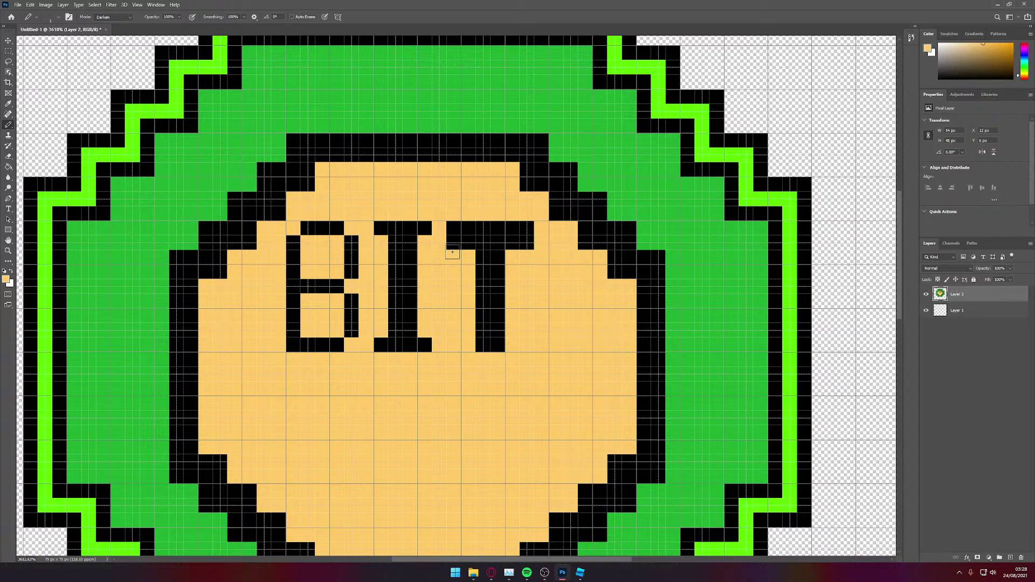
pyautogui.press('e')
pyautogui.click(453, 256)
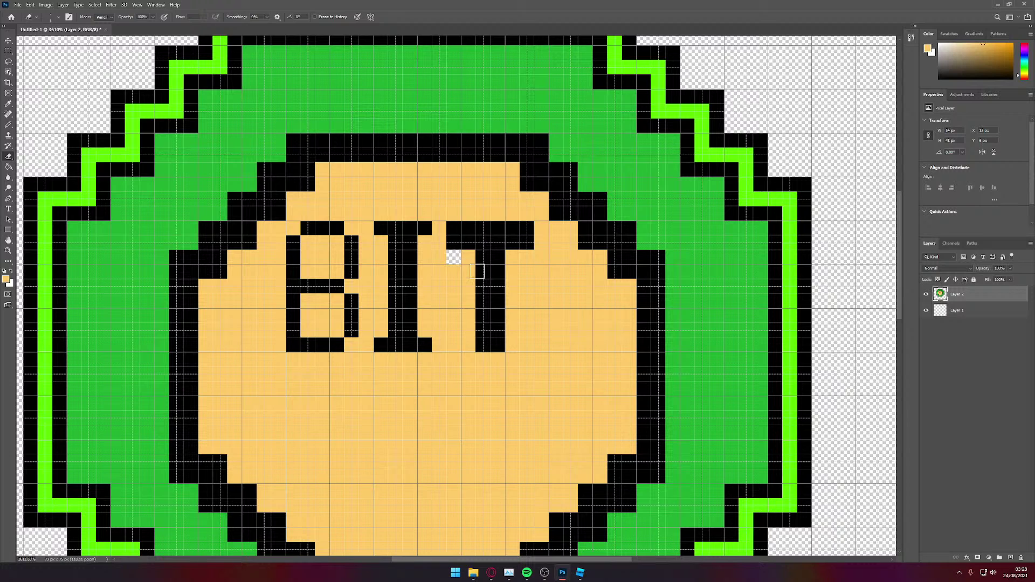
# Step: Undo the last erased pixel beneath the T's crossbar
pyautogui.hotkey('ctrl', 'z')
pyautogui.keyDown('alt'); pyautogui.scroll(-5, 469, 272); pyautogui.keyUp('alt')
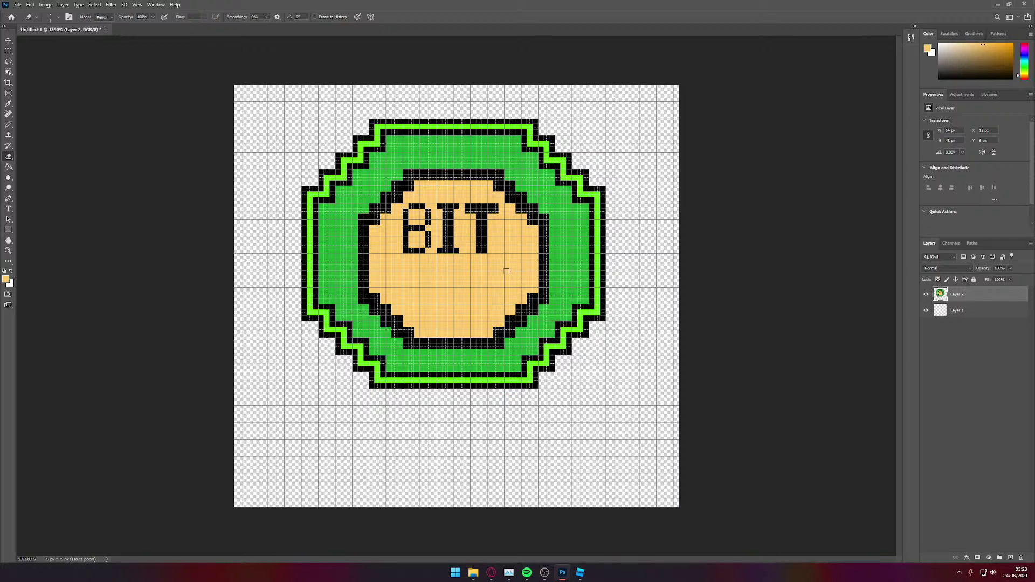
pyautogui.keyDown('alt'); pyautogui.scroll(6, 357, 234); pyautogui.keyUp('alt')
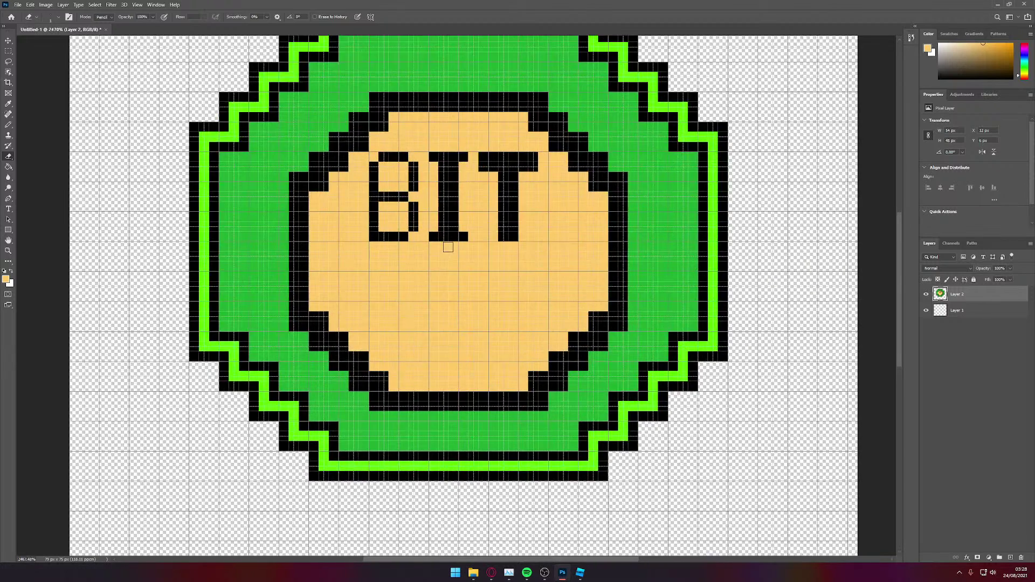
# Step: Thicken both bowls of the B with a one-pixel black column along their outer sides facing the I
pyautogui.press('b')
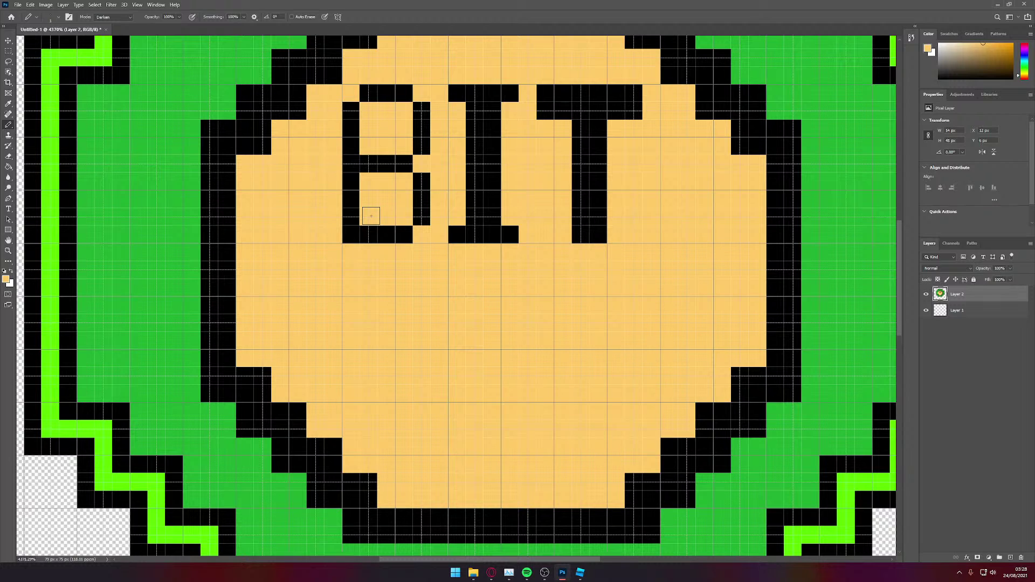
pyautogui.press('d')
pyautogui.click(439, 181)
pyautogui.click(438, 198)
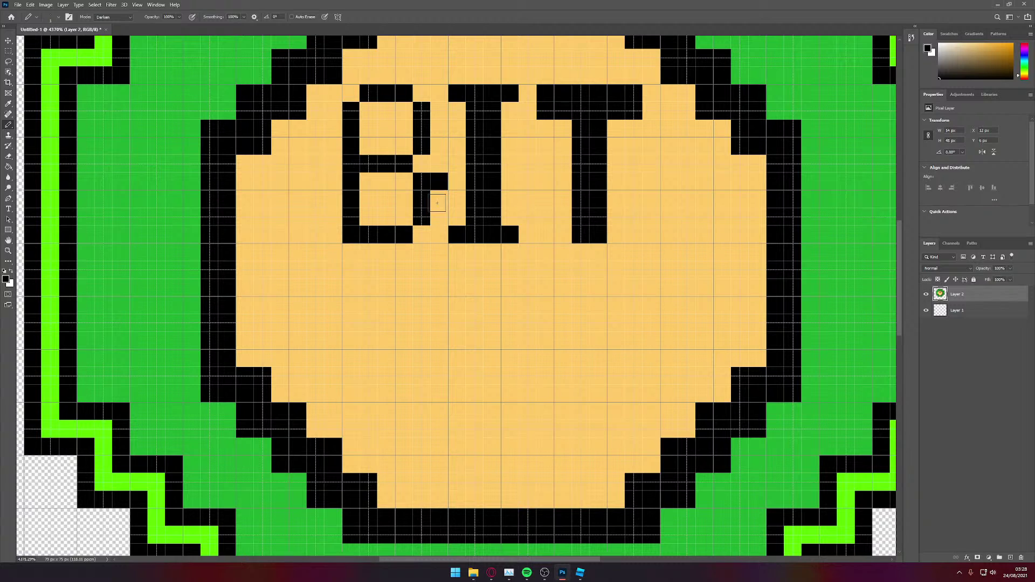
pyautogui.click(435, 210)
pyautogui.click(439, 111)
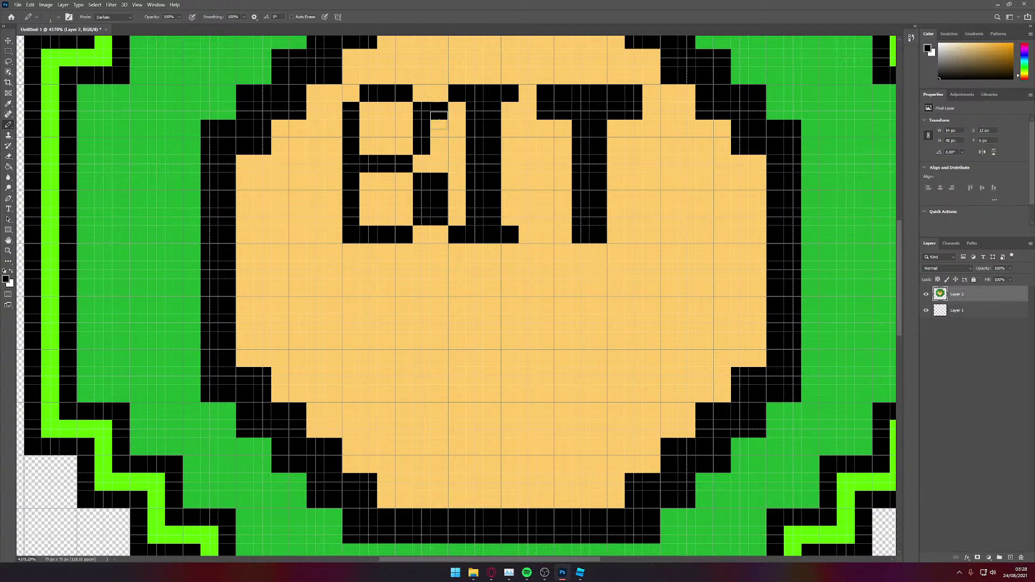
pyautogui.click(438, 128)
pyautogui.click(438, 144)
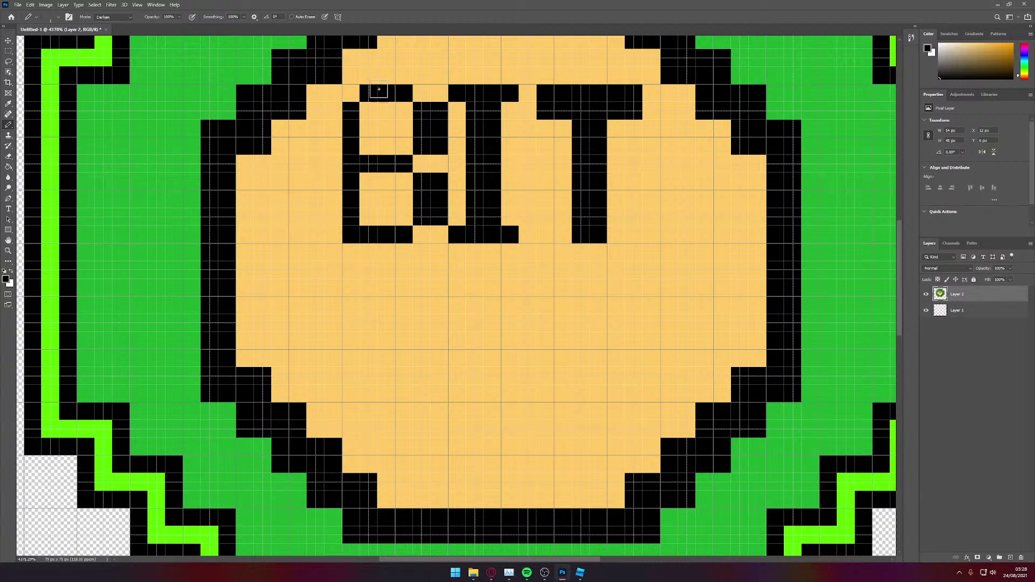
# Step: Thicken the B's stem with a one-pixel black column along its outer side, eight pixels tall
pyautogui.click(333, 111)
pyautogui.click(333, 128)
pyautogui.click(333, 146)
pyautogui.click(333, 164)
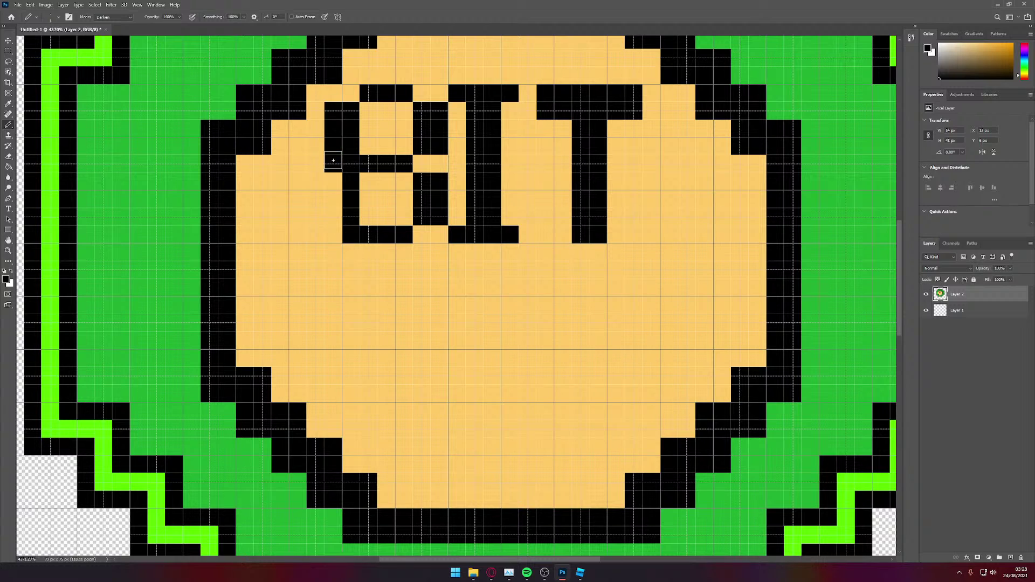
pyautogui.click(332, 181)
pyautogui.click(333, 198)
pyautogui.click(333, 216)
pyautogui.click(333, 234)
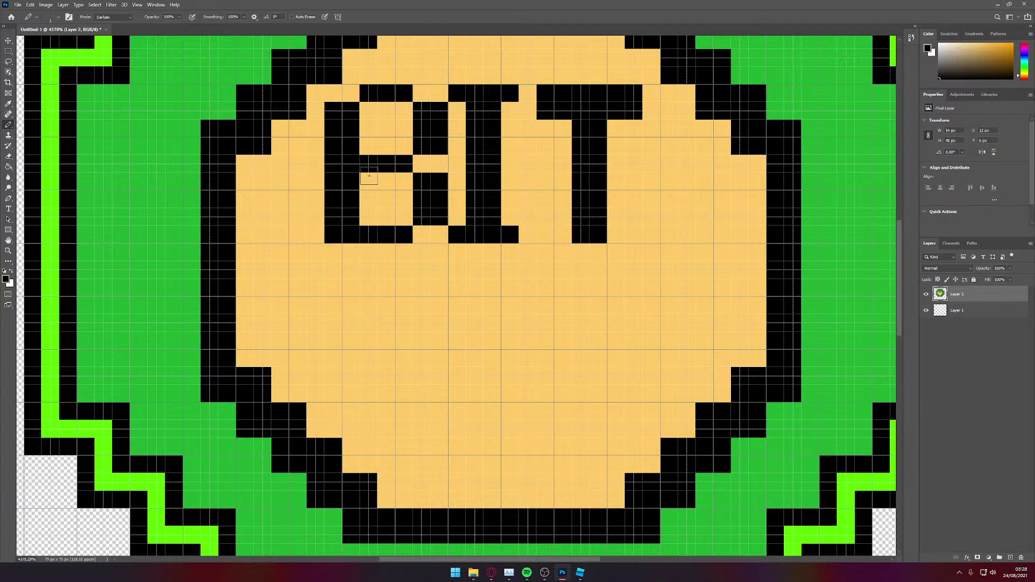
# Step: Thicken the B's middle bar to two pixels by adding a three-pixel black row directly beneath it
pyautogui.click(383, 178)
pyautogui.click(382, 183)
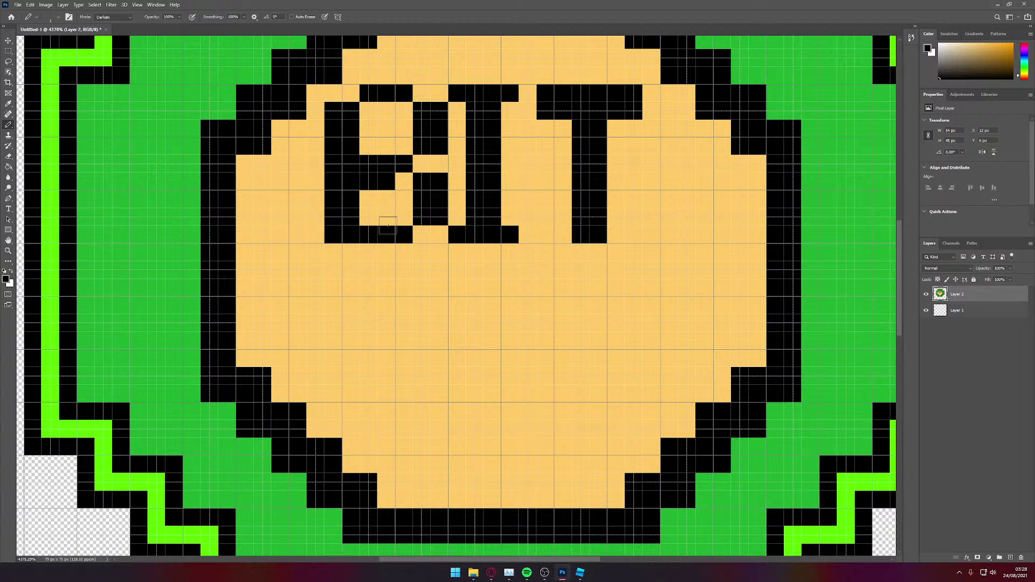
pyautogui.click(403, 181)
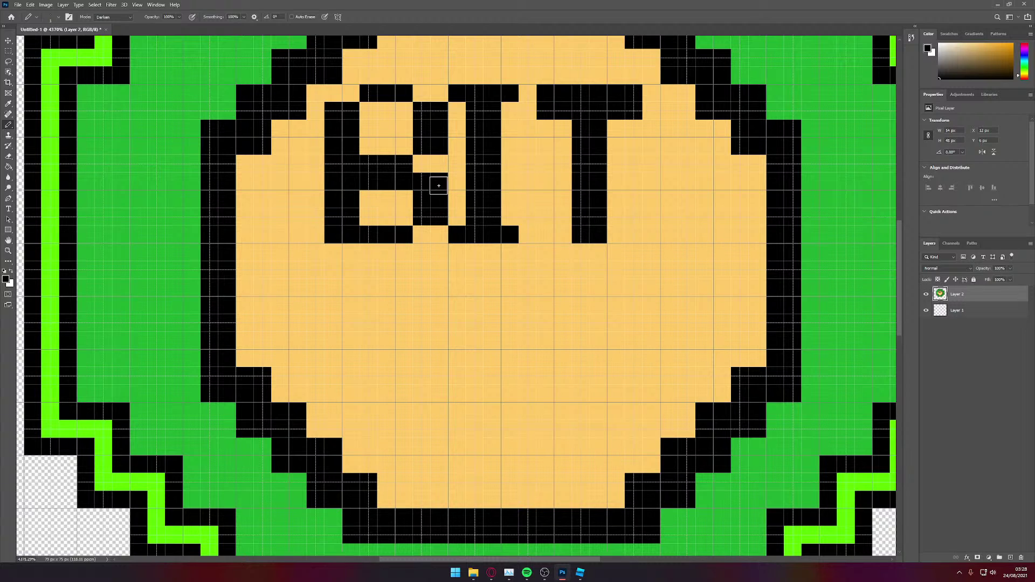
# Step: Erase the top two-pixel row of the B's lower bowl and repaint it with the sampled tan background
pyautogui.press('e')
pyautogui.moveTo(420, 182)
pyautogui.mouseDown()
pyautogui.moveTo(437, 182)
pyautogui.moveTo(436, 216)
pyautogui.mouseUp()
pyautogui.press('b')
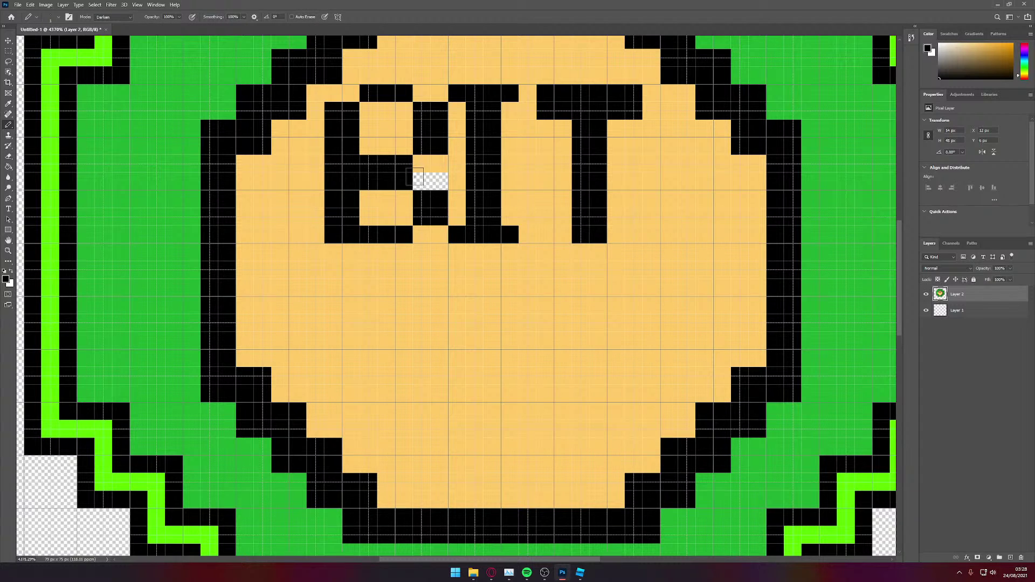
pyautogui.press('i')
pyautogui.click(439, 167)
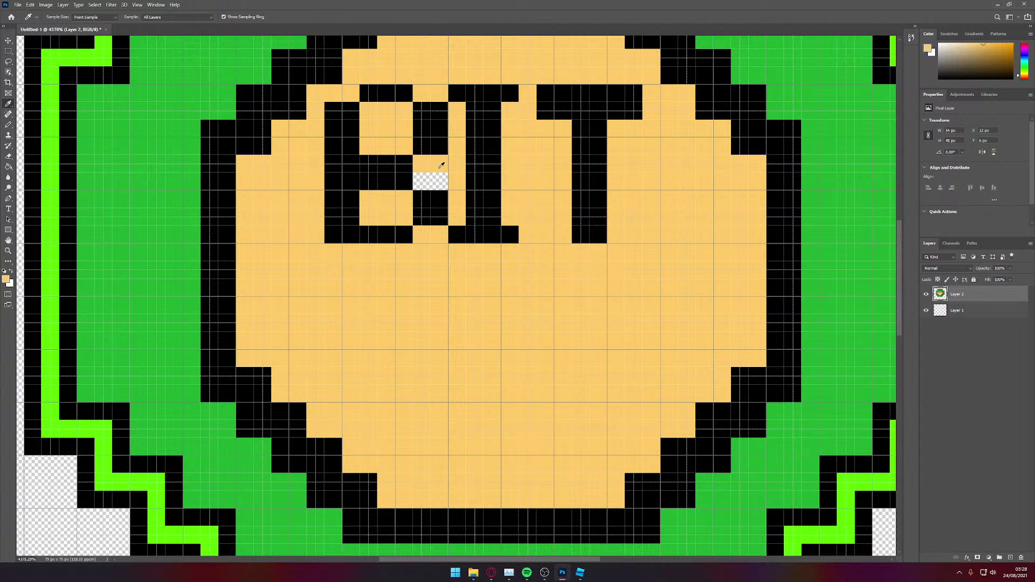
pyautogui.click(439, 167)
pyautogui.press('b')
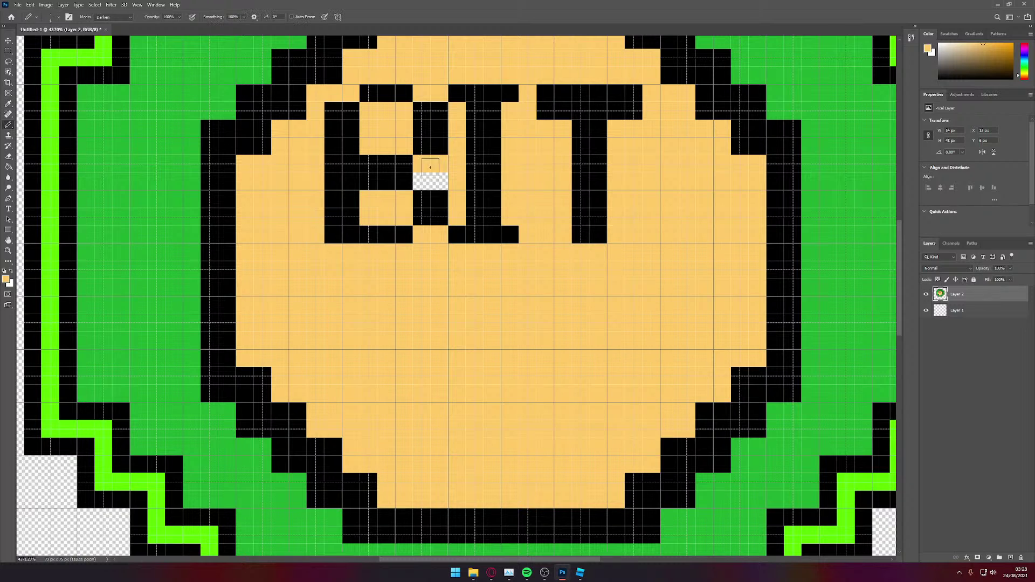
pyautogui.click(431, 181)
# Step: Thicken the B's top bar with a three-pixel black row above it and fill the corner pixel beside the bar in black
pyautogui.scroll(1, 436, 166)
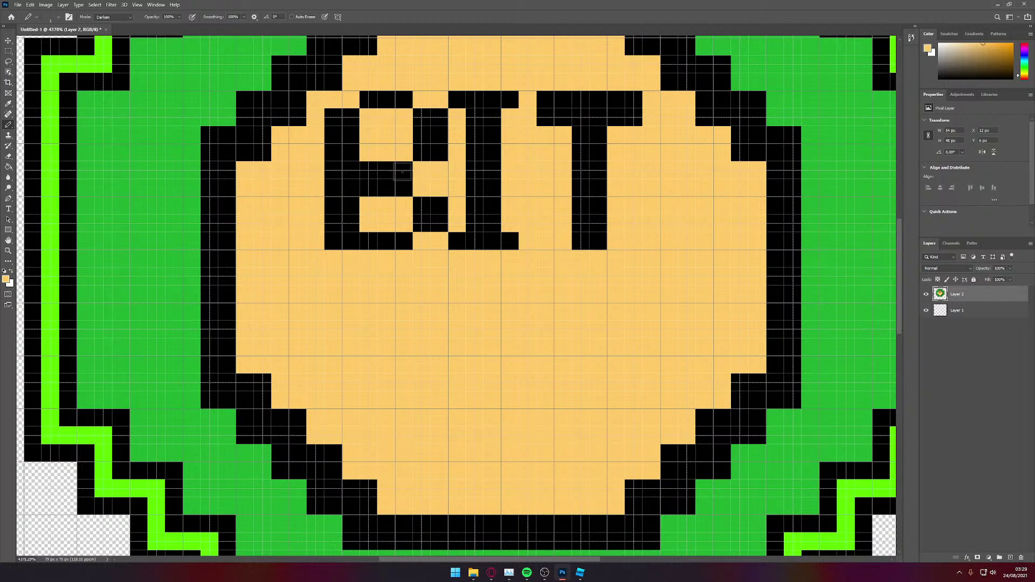
pyautogui.scroll(3, 327, 212)
pyautogui.scroll(1, 327, 212)
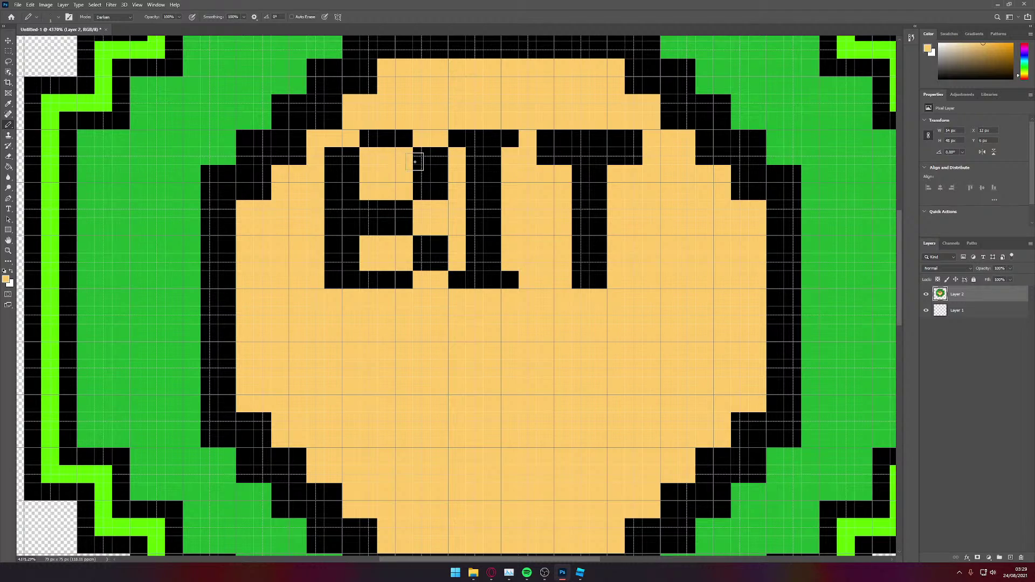
pyautogui.keyDown('alt'); pyautogui.scroll(-5, 428, 227); pyautogui.keyUp('alt')
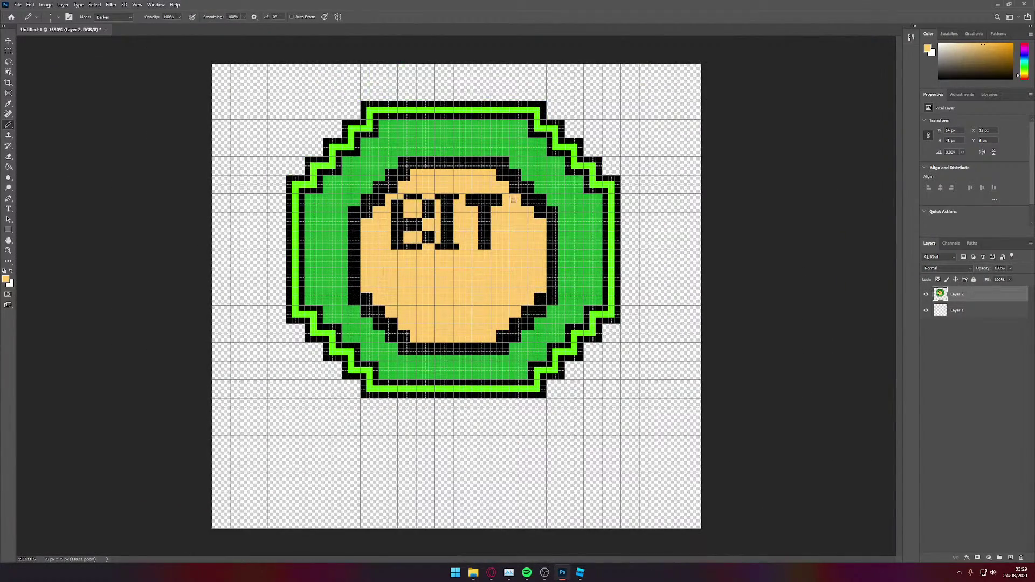
pyautogui.keyDown('alt'); pyautogui.scroll(5, 469, 229); pyautogui.keyUp('alt')
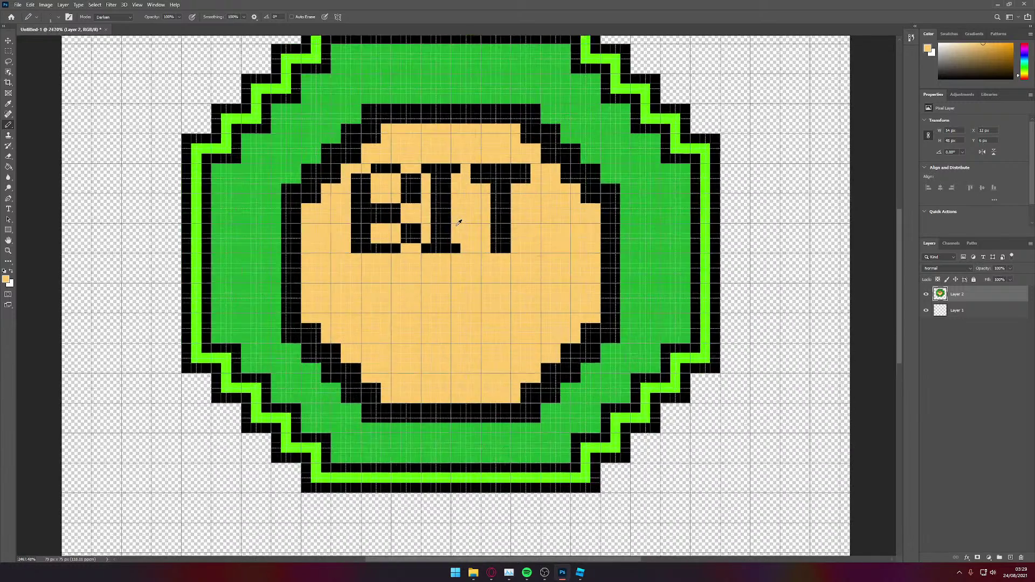
pyautogui.scroll(2, 407, 135)
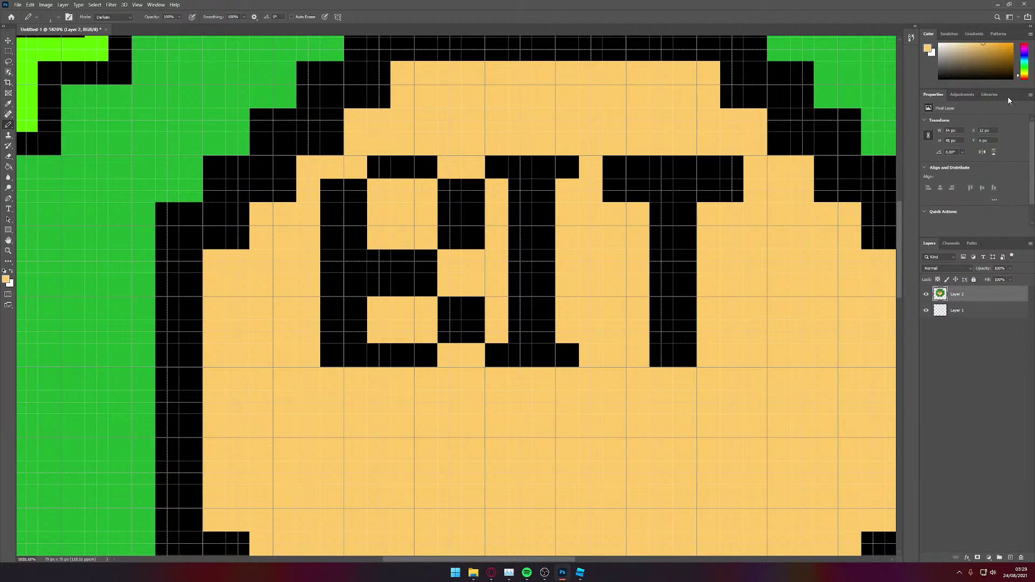
pyautogui.click(938, 79)
pyautogui.click(379, 143)
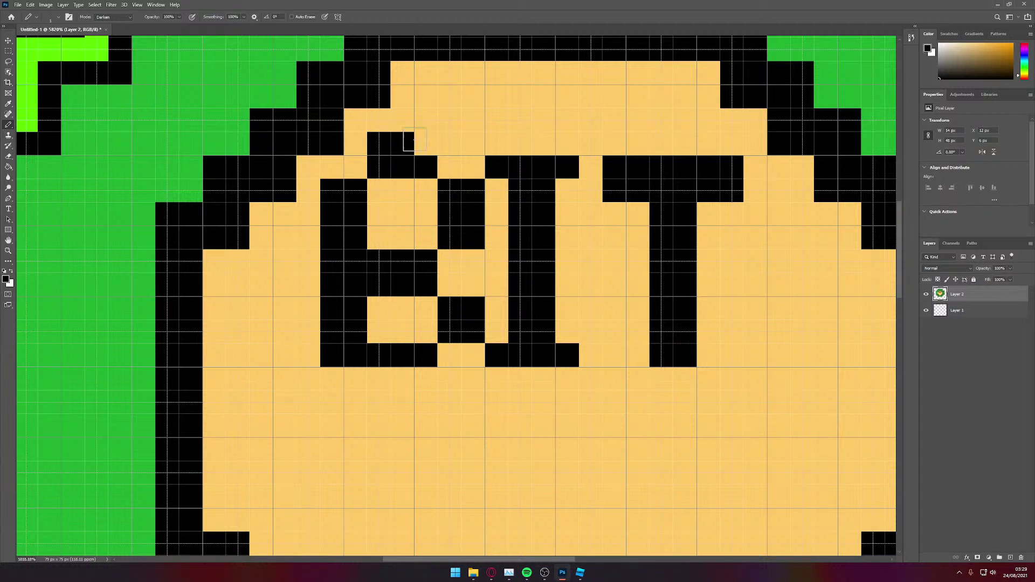
pyautogui.click(426, 143)
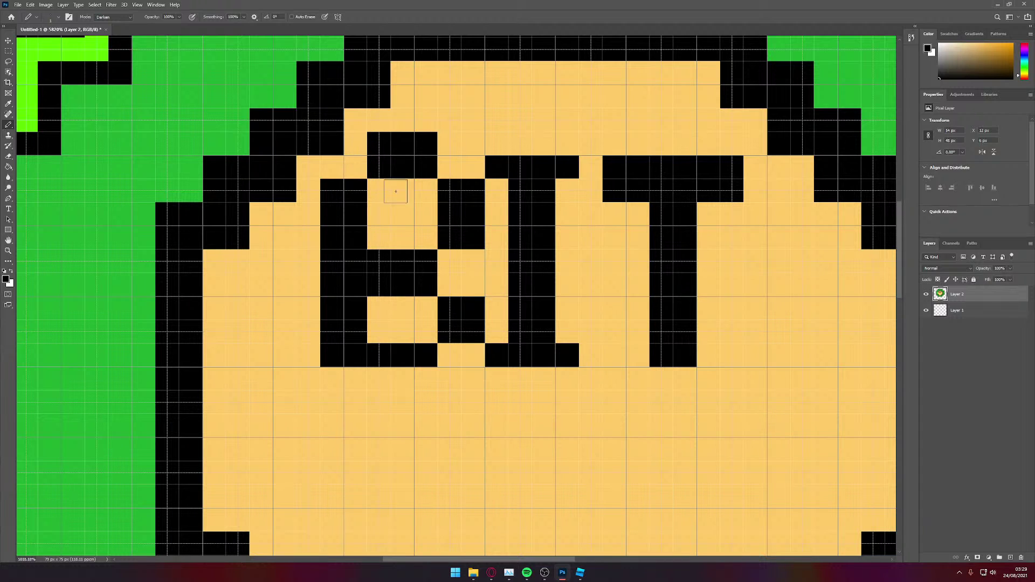
pyautogui.click(359, 168)
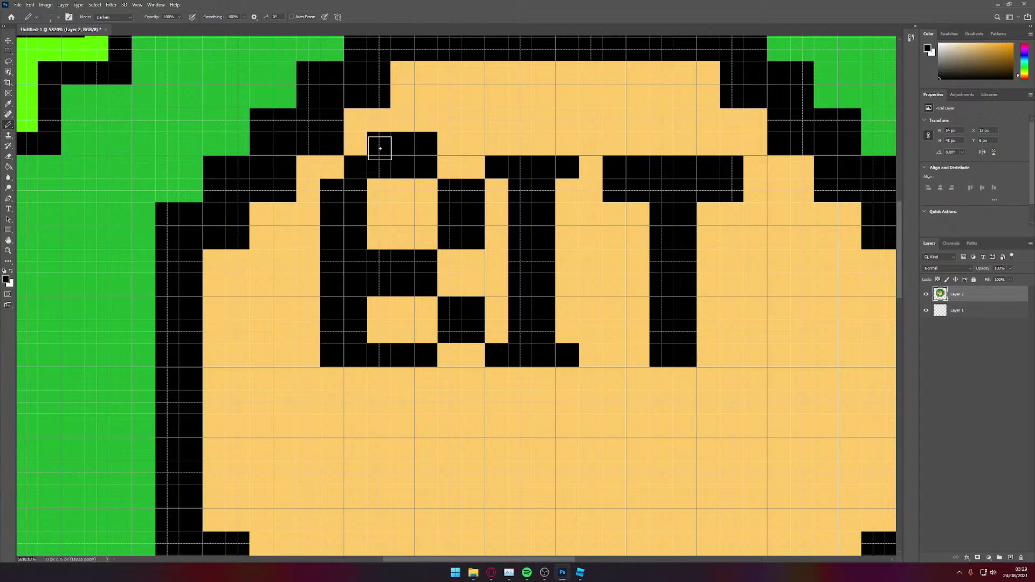
pyautogui.press('e')
pyautogui.moveTo(378, 143)
pyautogui.mouseDown()
pyautogui.moveTo(426, 144)
pyautogui.moveTo(408, 175)
pyautogui.mouseUp()
pyautogui.press('b')
# Step: Thicken the B's bottom bar with a four-pixel black row directly beneath it
pyautogui.scroll(-1, 414, 221)
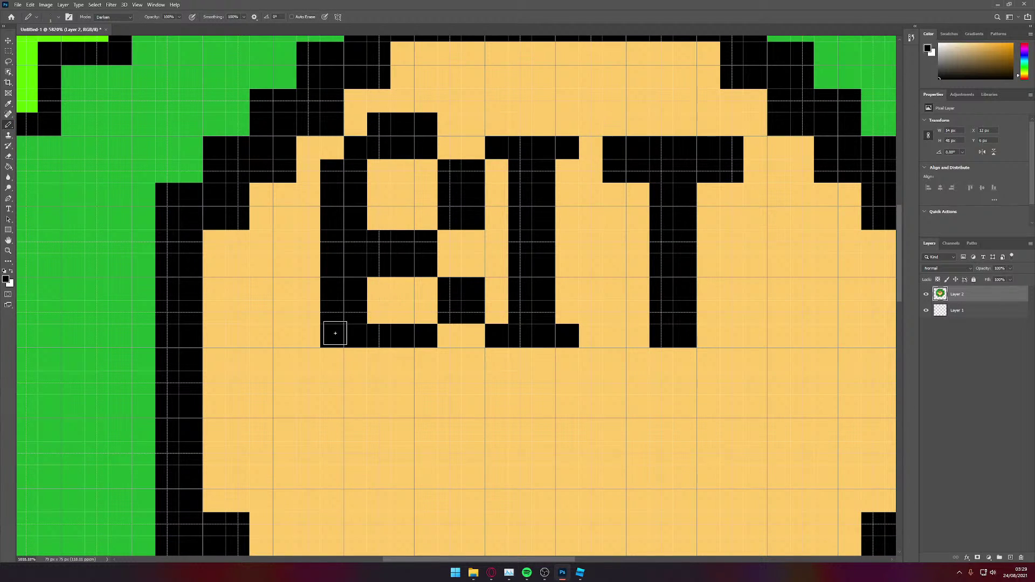
pyautogui.moveTo(378, 360); pyautogui.dragTo(426, 359)
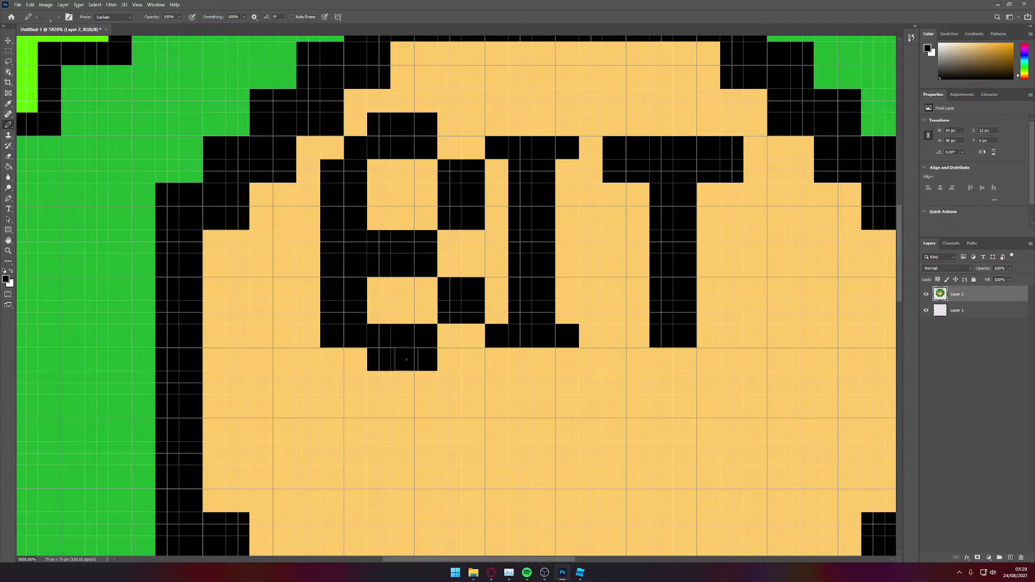
pyautogui.click(360, 359)
# Step: Examine the thickened B beside the I and T, both up close and within the whole emblem
pyautogui.scroll(2, 485, 291)
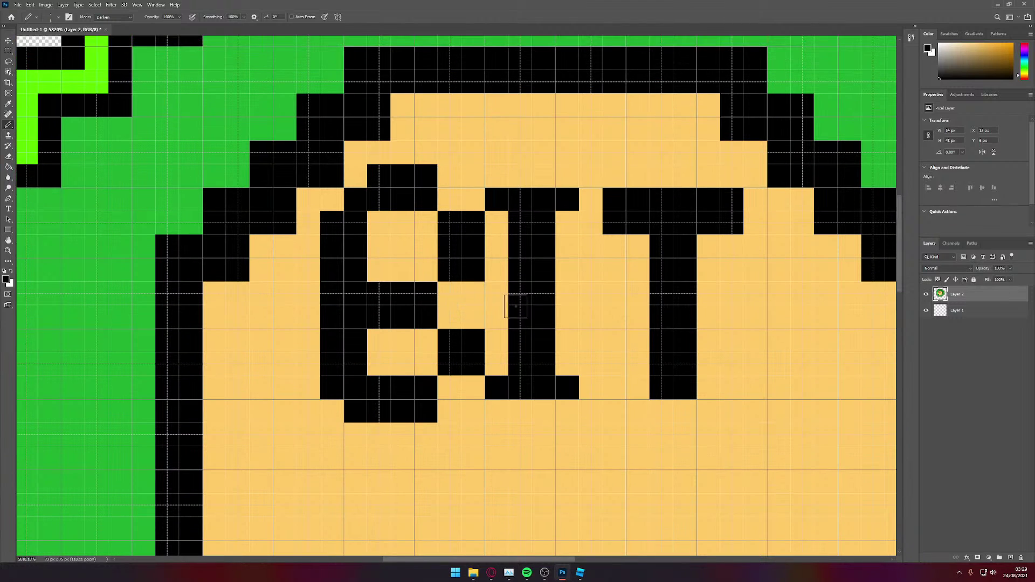
pyautogui.scroll(-1, 513, 302)
pyautogui.scroll(-1, 539, 323)
pyautogui.scroll(4, 523, 307)
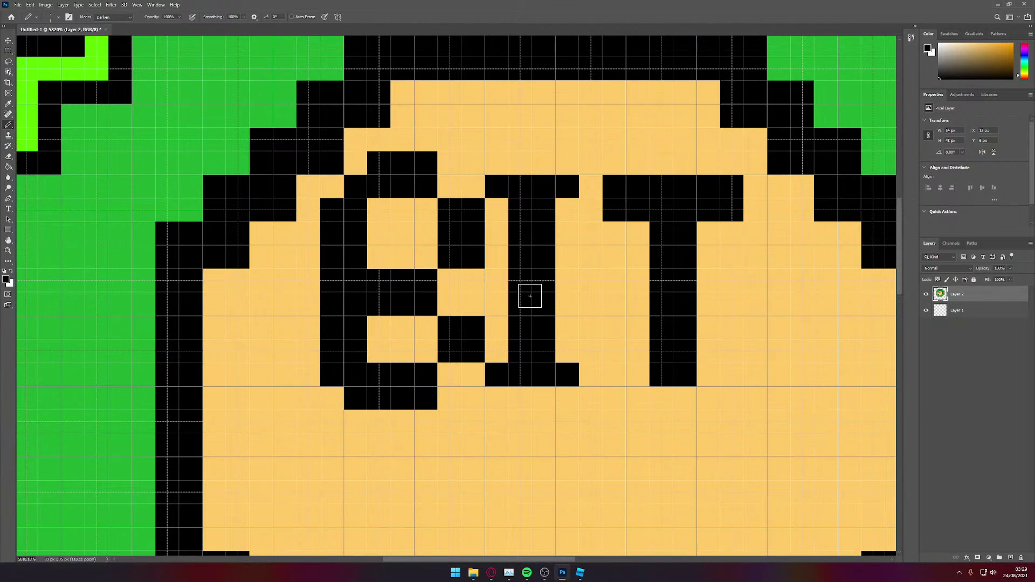
pyautogui.scroll(-1, 661, 229)
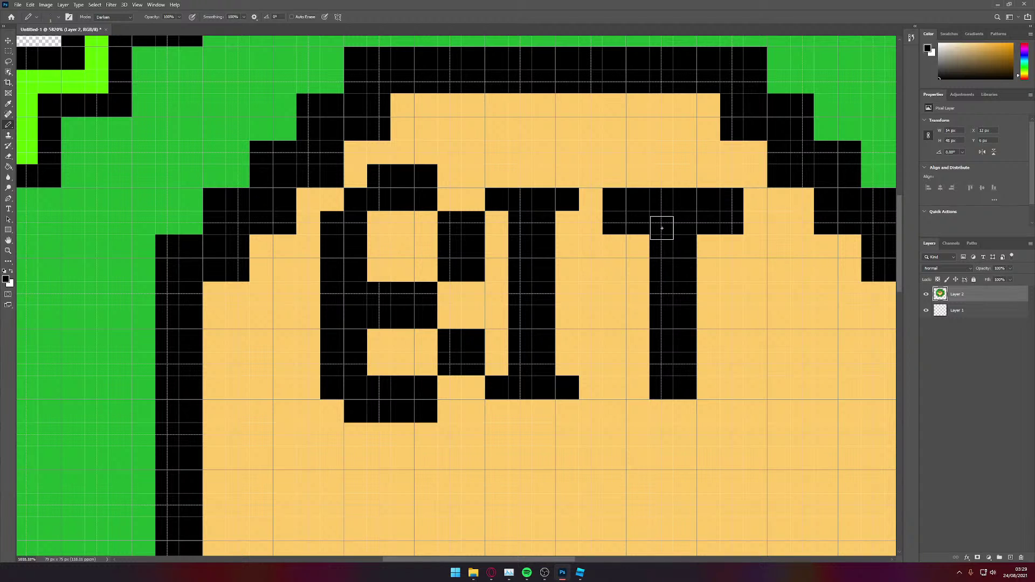
pyautogui.scroll(1, 662, 228)
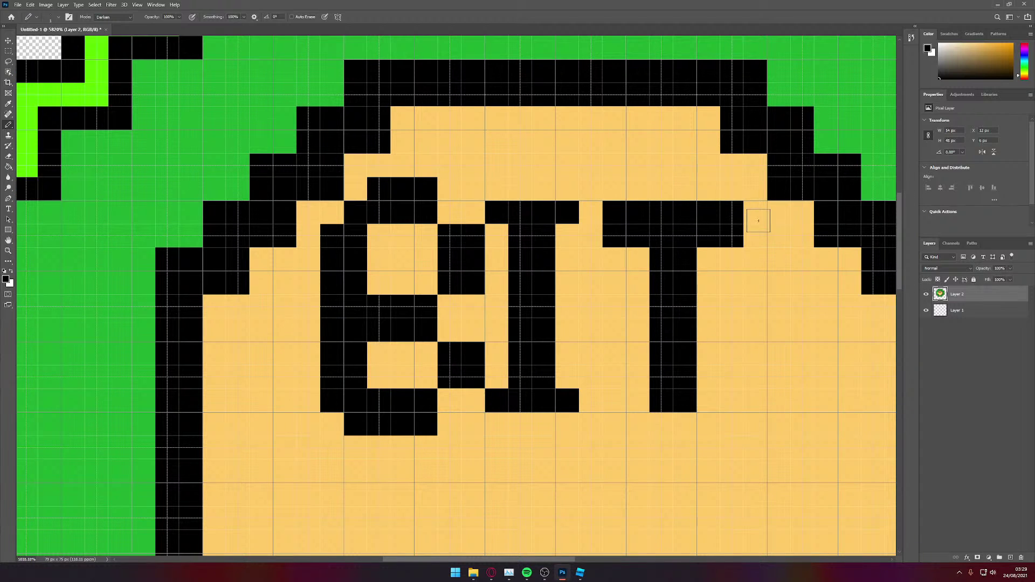
pyautogui.scroll(-5, 744, 235)
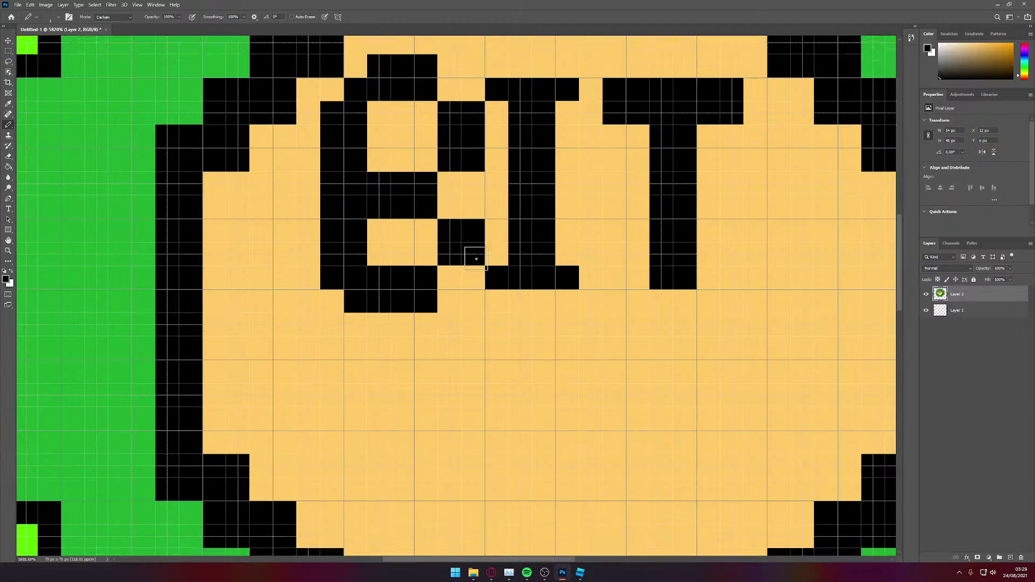
pyautogui.scroll(-3, 527, 273)
pyautogui.keyDown('alt'); pyautogui.scroll(-6, 536, 247); pyautogui.keyUp('alt')
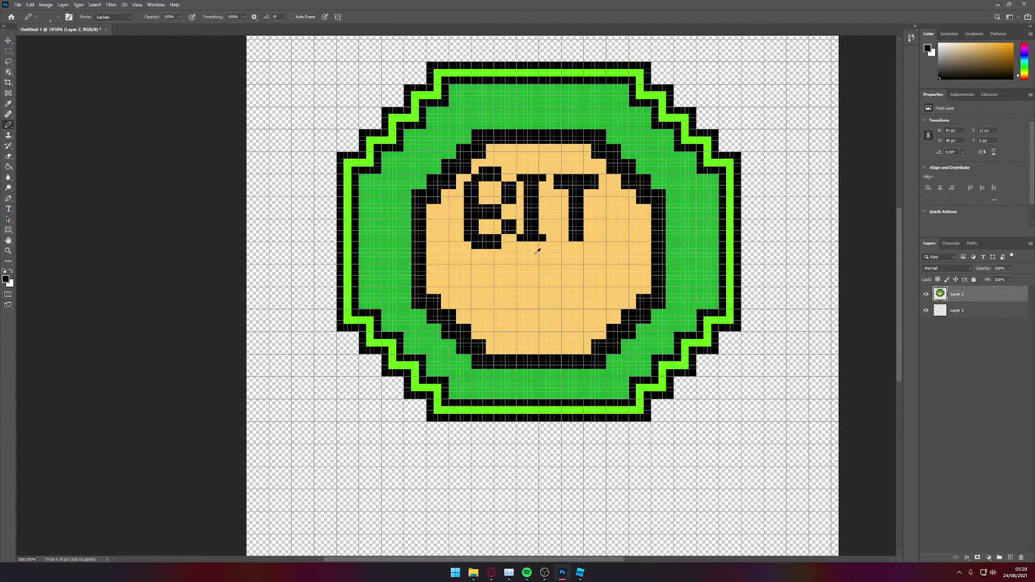
pyautogui.keyDown('alt'); pyautogui.scroll(-3, 538, 250); pyautogui.keyUp('alt')
pyautogui.keyDown('alt'); pyautogui.scroll(8, 462, 231); pyautogui.keyUp('alt')
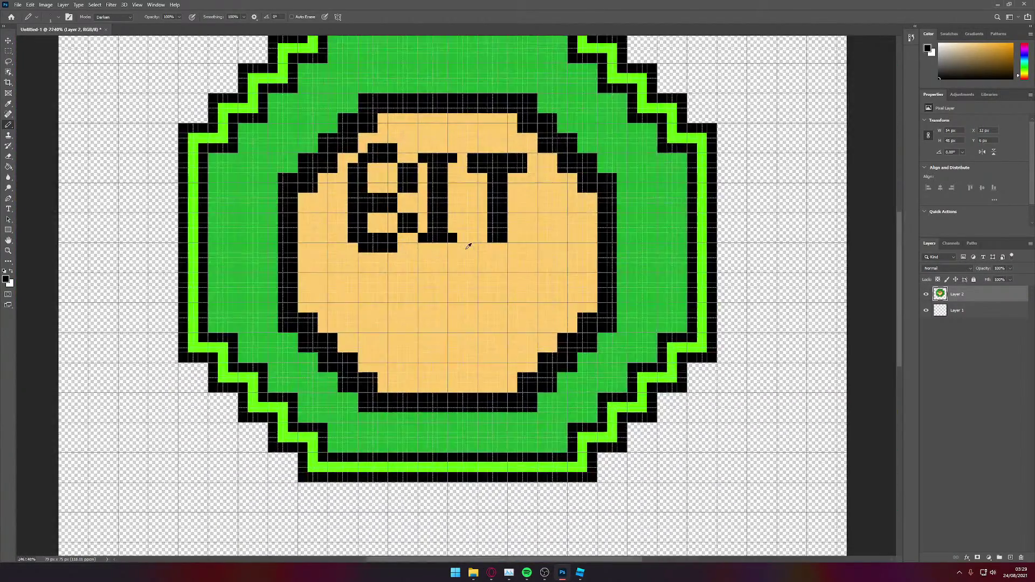
pyautogui.scroll(1, 396, 221)
pyautogui.scroll(1, 396, 221)
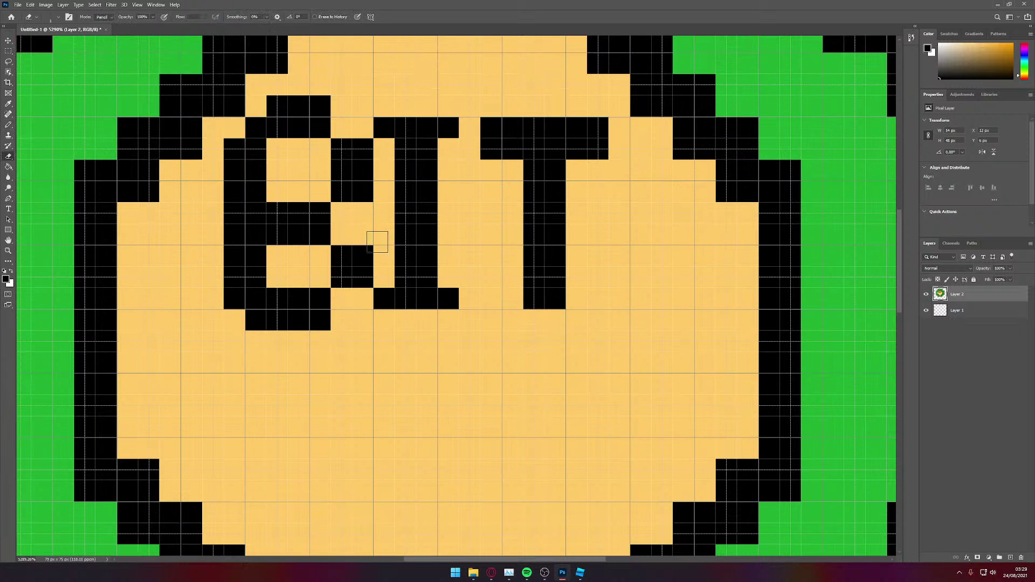
# Step: Erase the extra outer column of black pixels from both bowls of the B
pyautogui.press('e')
pyautogui.click(362, 256)
pyautogui.click(362, 277)
pyautogui.click(362, 191)
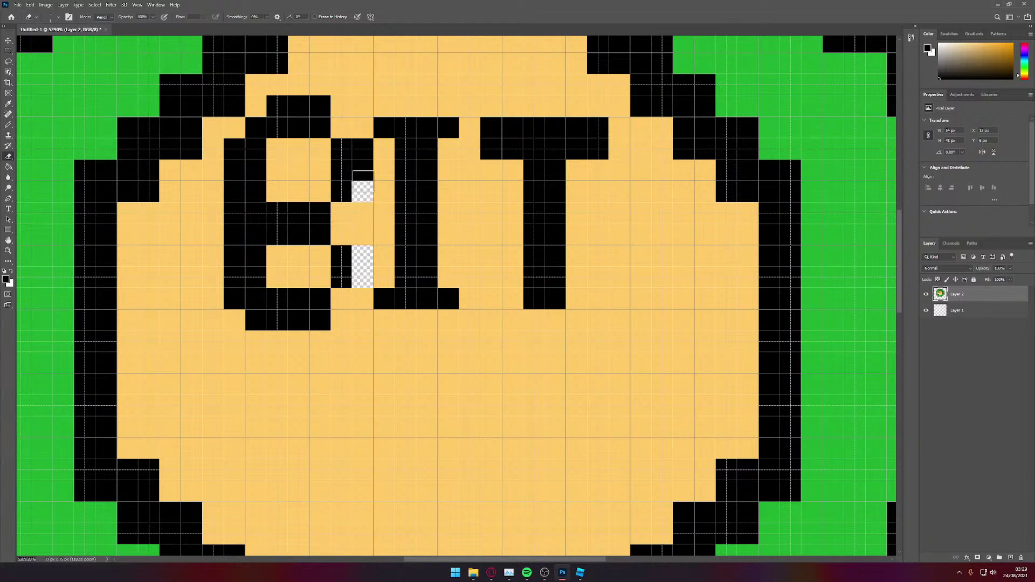
pyautogui.click(362, 159)
# Step: Erase the extra black pixels above the B's top bar, along the outer side of its stem and below its bottom bar
pyautogui.moveTo(336, 118); pyautogui.dragTo(272, 106)
pyautogui.click(256, 127)
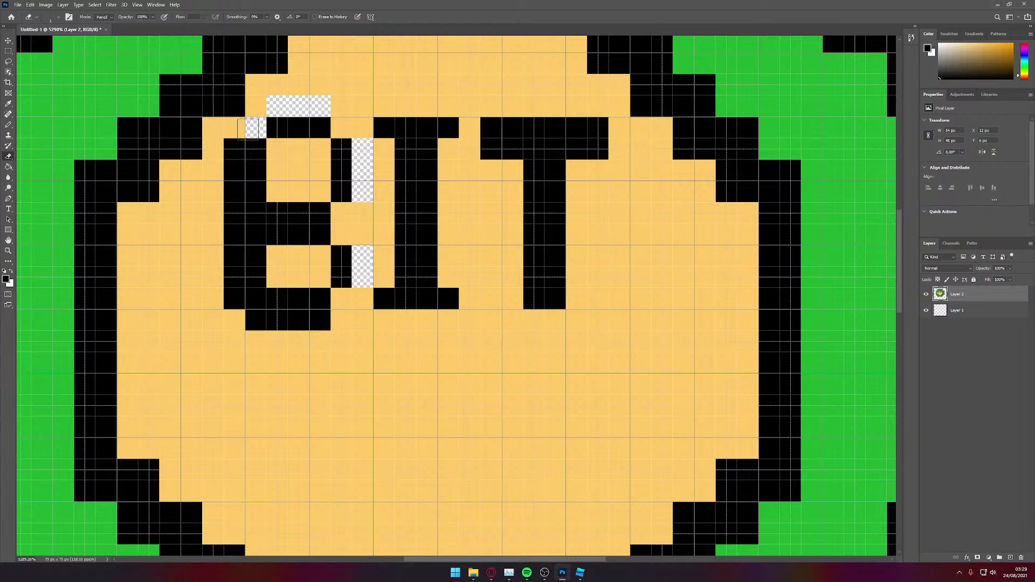
pyautogui.moveTo(234, 148)
pyautogui.mouseDown()
pyautogui.moveTo(222, 258)
pyautogui.moveTo(231, 245)
pyautogui.moveTo(231, 289)
pyautogui.moveTo(265, 320)
pyautogui.moveTo(323, 319)
pyautogui.mouseUp()
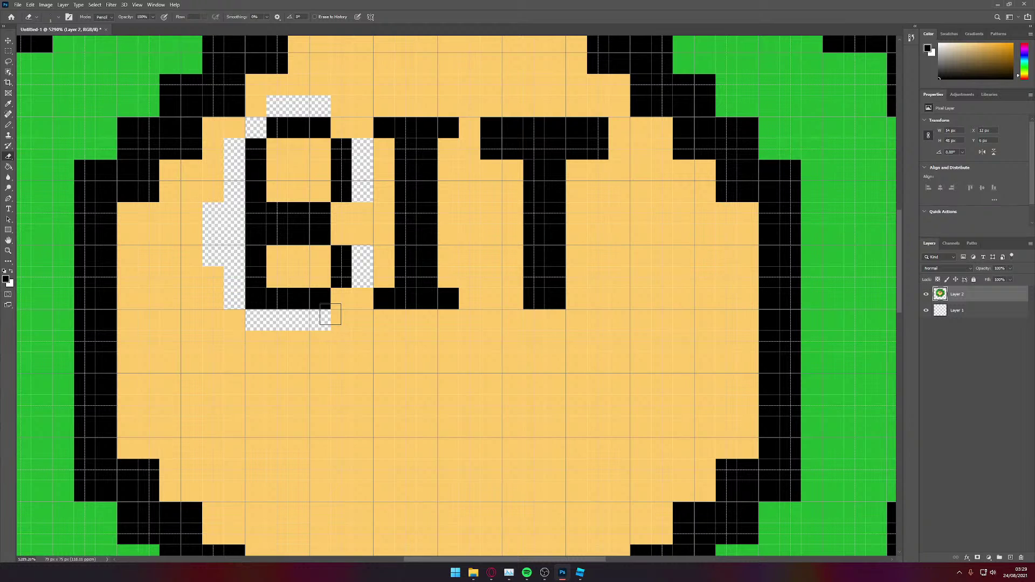
pyautogui.press('b')
pyautogui.click(320, 319)
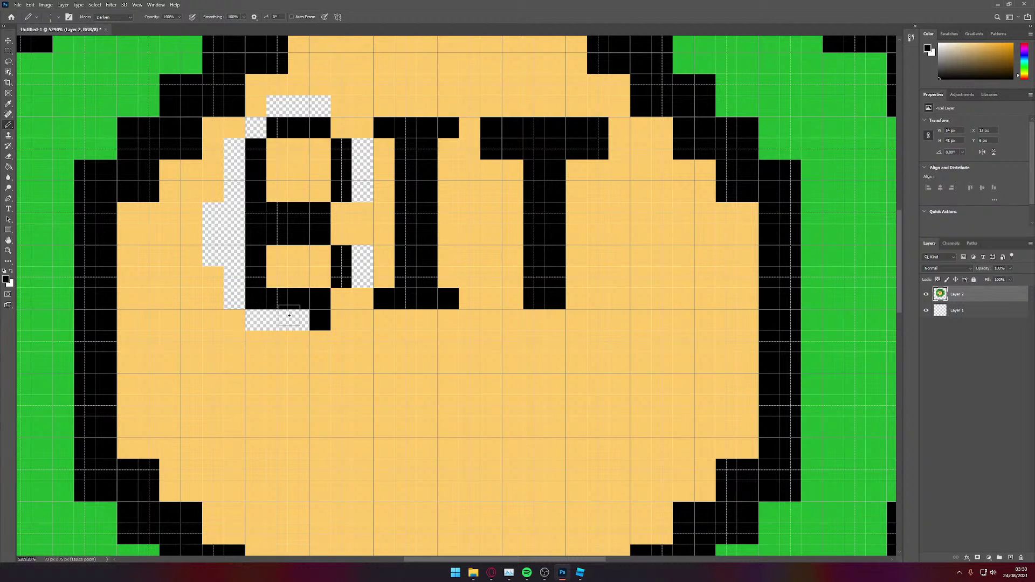
pyautogui.hotkey('ctrl', 'z')
# Step: Sample the tan and pencil over the erased pixels below the B, along its stem's outer side and above its top bar
pyautogui.press('i')
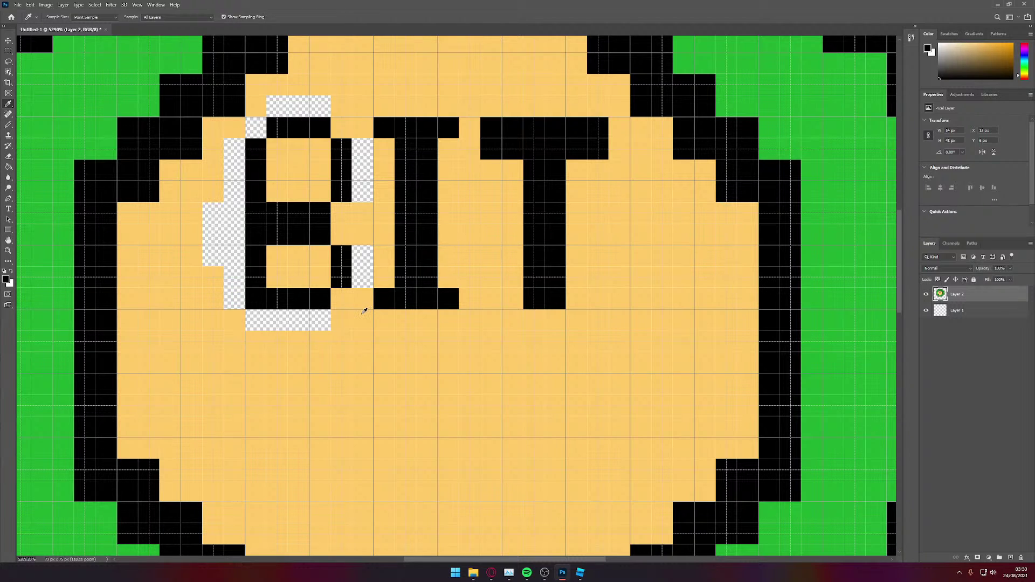
pyautogui.press('b')
pyautogui.moveTo(326, 319)
pyautogui.mouseDown()
pyautogui.moveTo(253, 315)
pyautogui.moveTo(210, 242)
pyautogui.moveTo(222, 222)
pyautogui.moveTo(227, 232)
pyautogui.moveTo(232, 162)
pyautogui.moveTo(225, 180)
pyautogui.mouseUp()
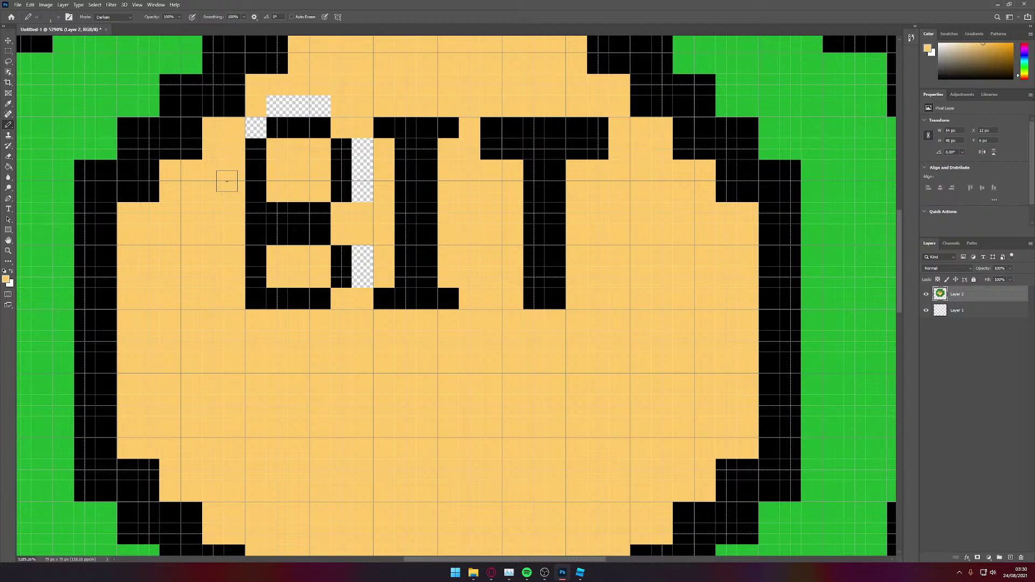
pyautogui.click(259, 121)
pyautogui.click(281, 107)
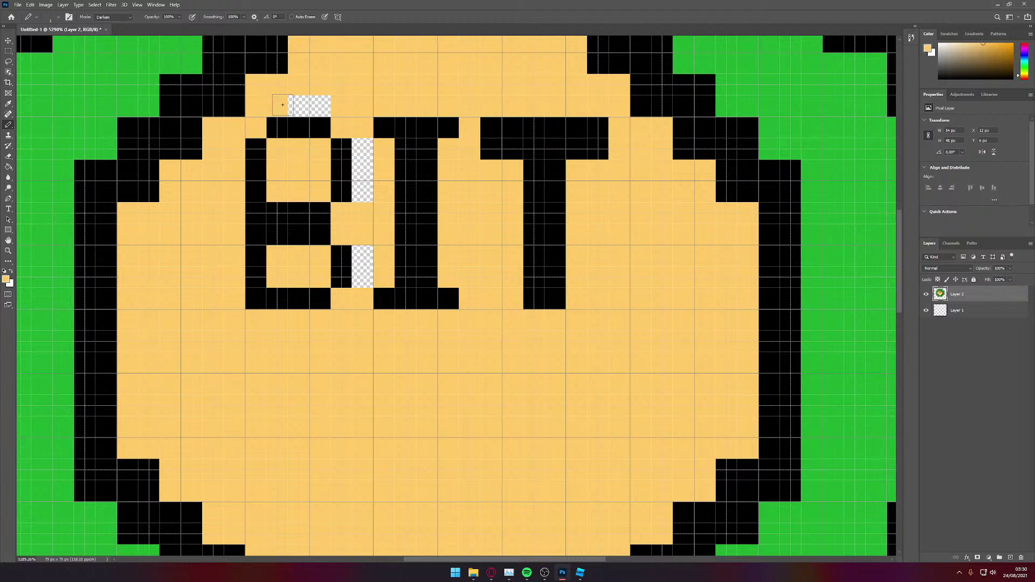
pyautogui.click(316, 109)
pyautogui.click(298, 107)
# Step: Paint the erased columns beside the B's upper and lower bowls tan
pyautogui.moveTo(362, 148); pyautogui.dragTo(363, 192)
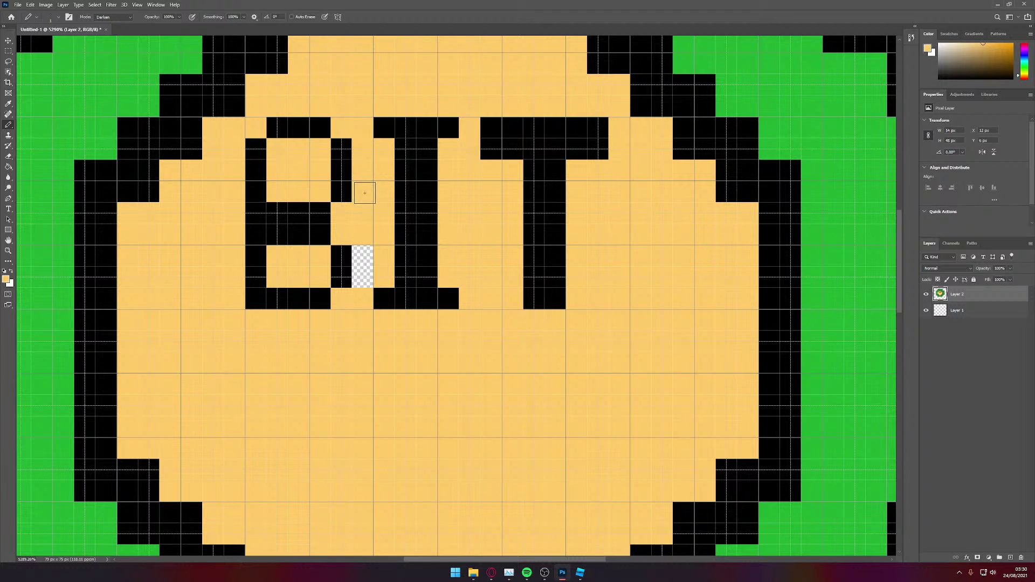
pyautogui.click(363, 254)
pyautogui.click(363, 273)
# Step: Thicken the B's top bar with a three-pixel black row beneath it and fill its two upper corner pixels black
pyautogui.scroll(-1, 383, 273)
pyautogui.scroll(2, 383, 272)
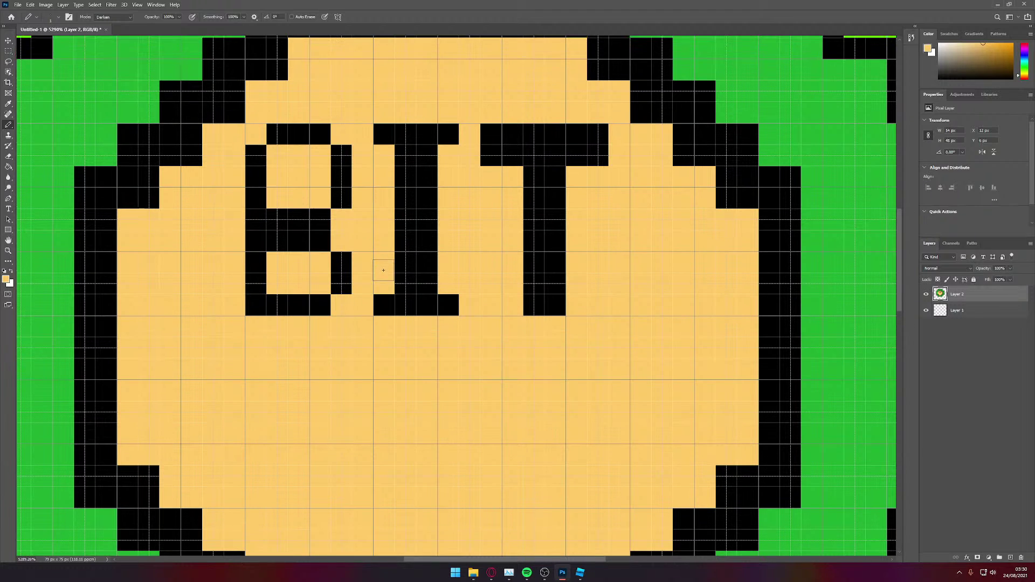
pyautogui.keyDown('alt'); pyautogui.scroll(-5, 387, 263); pyautogui.keyUp('alt')
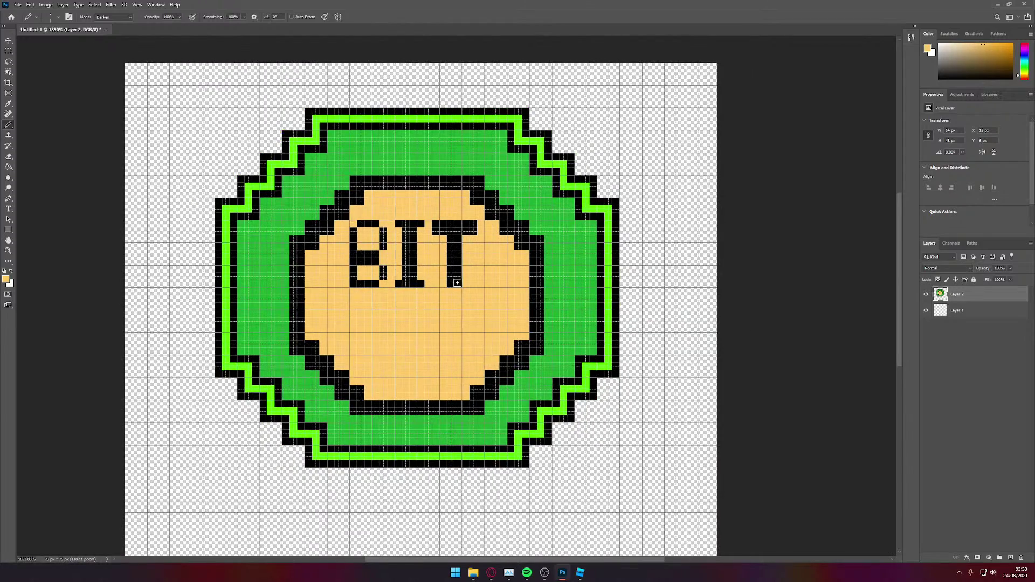
pyautogui.keyDown('alt'); pyautogui.scroll(6, 324, 242); pyautogui.keyUp('alt')
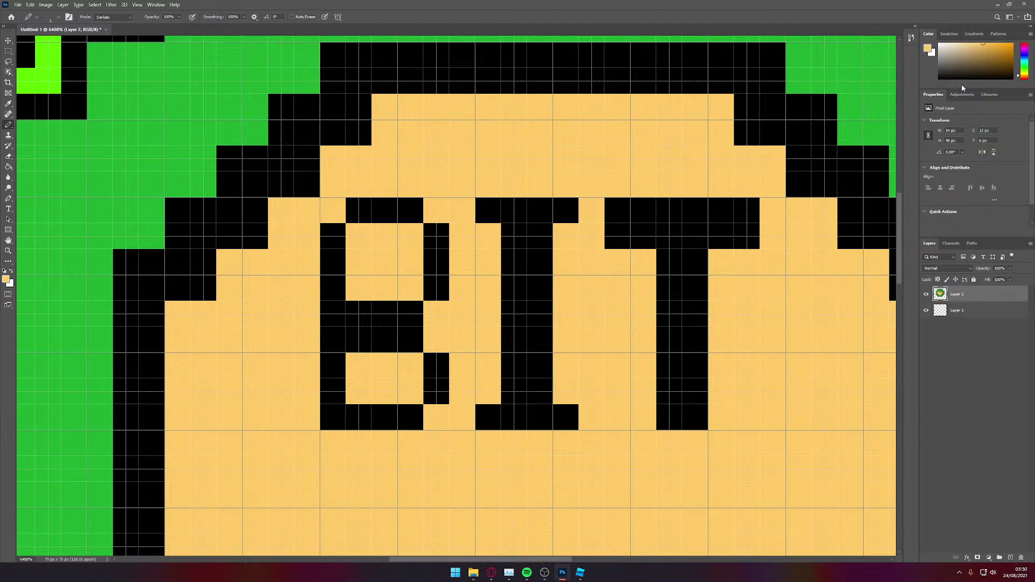
pyautogui.press('d')
pyautogui.moveTo(358, 236); pyautogui.dragTo(409, 235)
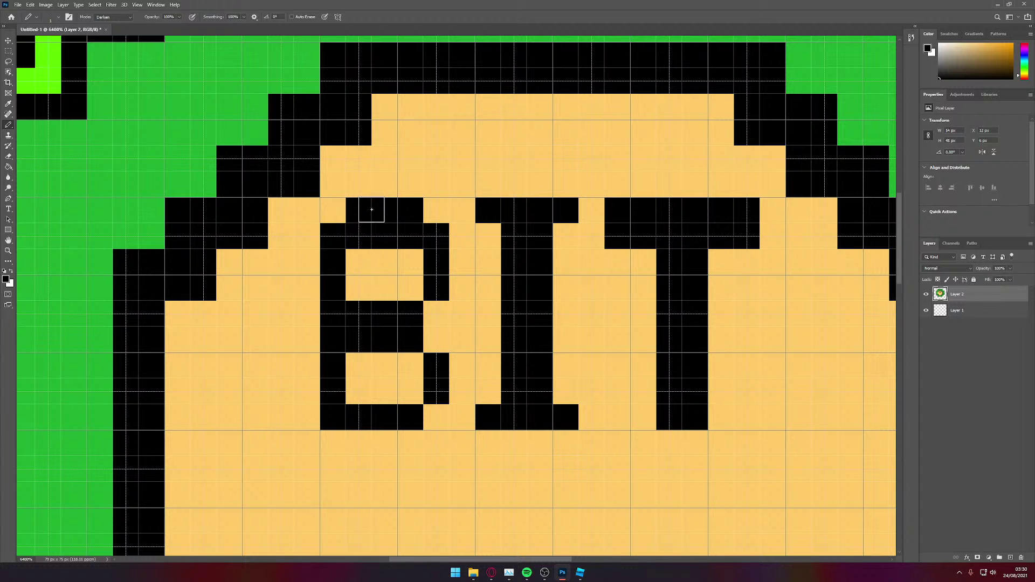
pyautogui.click(333, 210)
pyautogui.click(436, 209)
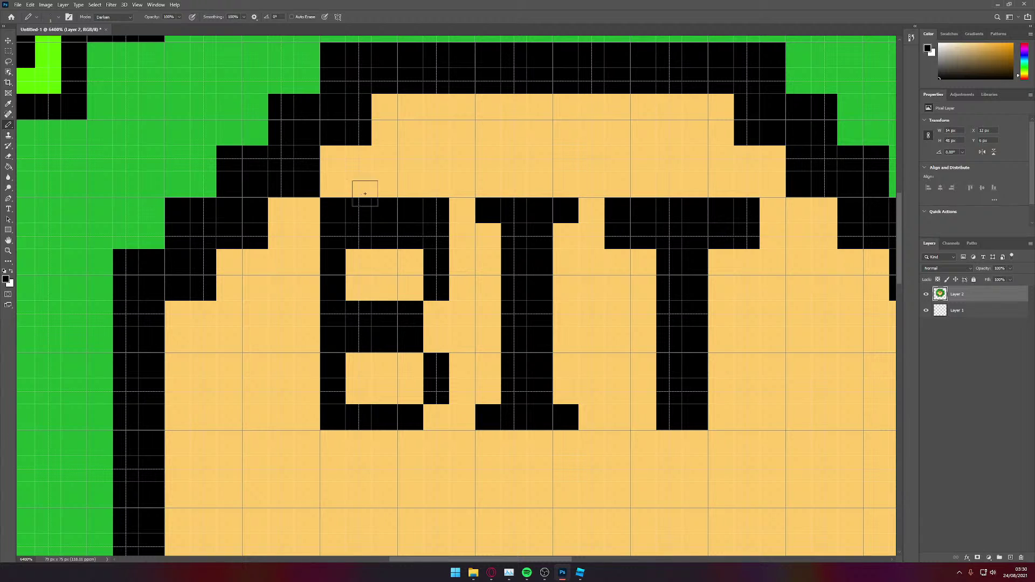
# Step: Erase the added black row beneath the B's top bar and the two upper corner pixels
pyautogui.press('e')
pyautogui.click(357, 235)
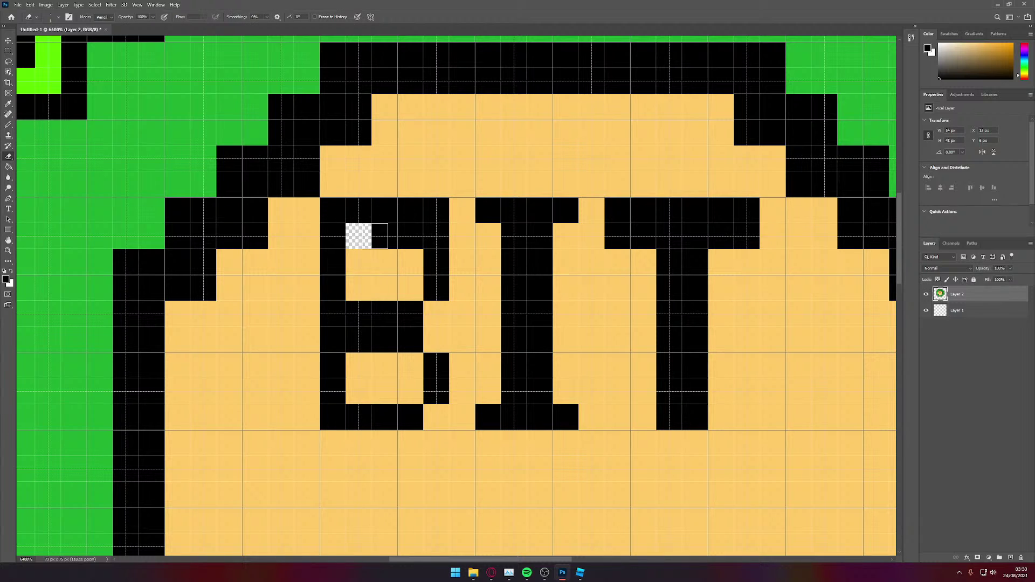
pyautogui.moveTo(358, 236); pyautogui.dragTo(410, 236)
pyautogui.click(329, 206)
pyautogui.click(436, 208)
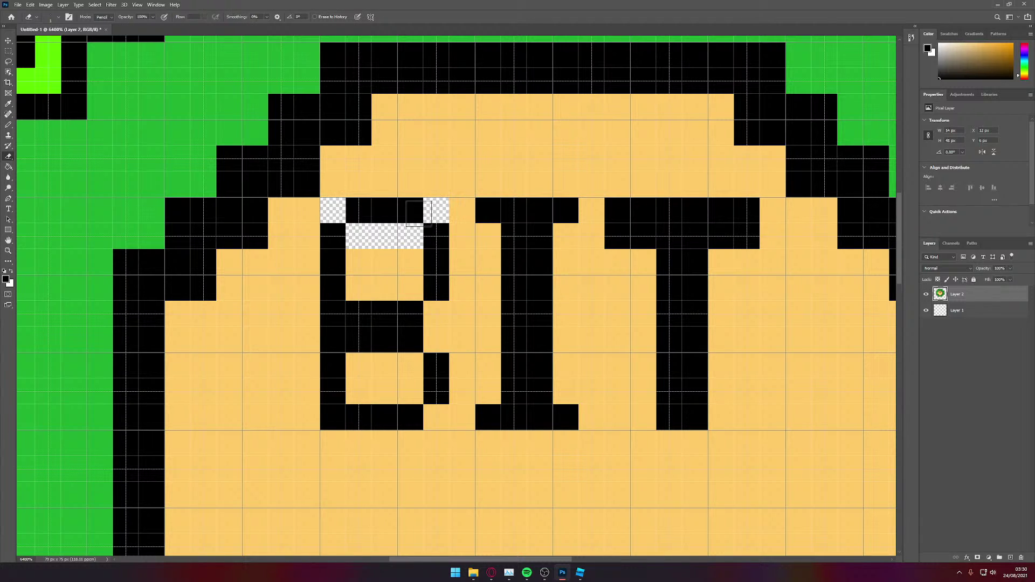
pyautogui.press('b')
pyautogui.click(368, 236)
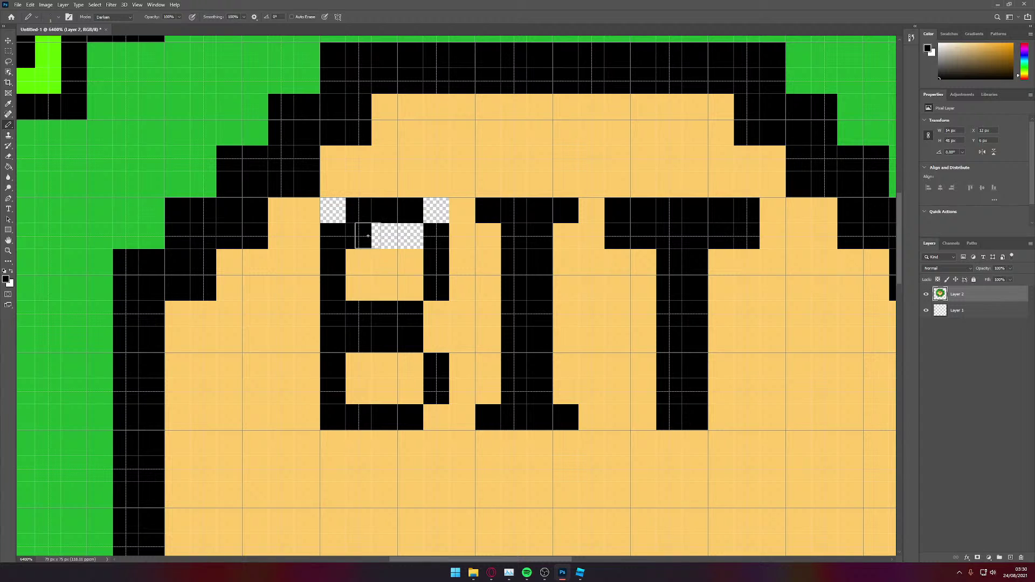
pyautogui.hotkey('ctrl', 'z')
# Step: Sample the tan and repaint the erased row inside the B's upper bowl and its two upper corner pixels
pyautogui.press('i')
pyautogui.click(399, 261)
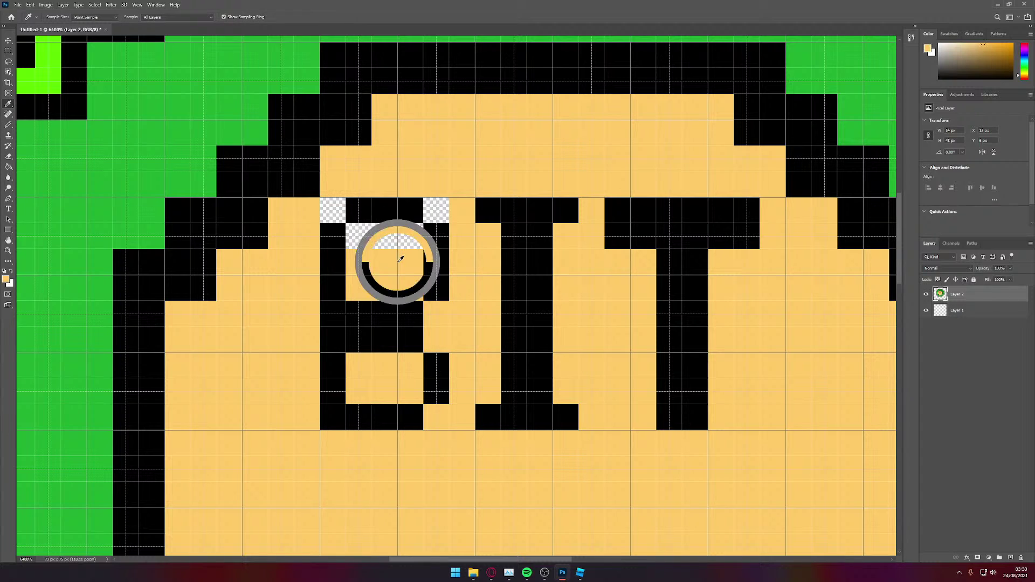
pyautogui.press('b')
pyautogui.click(382, 238)
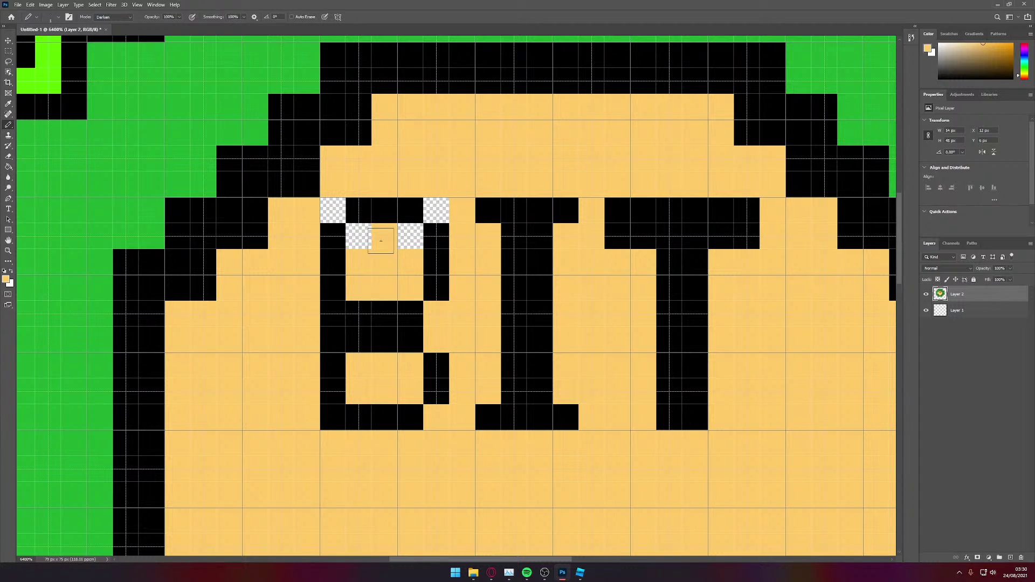
pyautogui.click(364, 238)
pyautogui.click(413, 237)
pyautogui.click(435, 211)
pyautogui.click(333, 210)
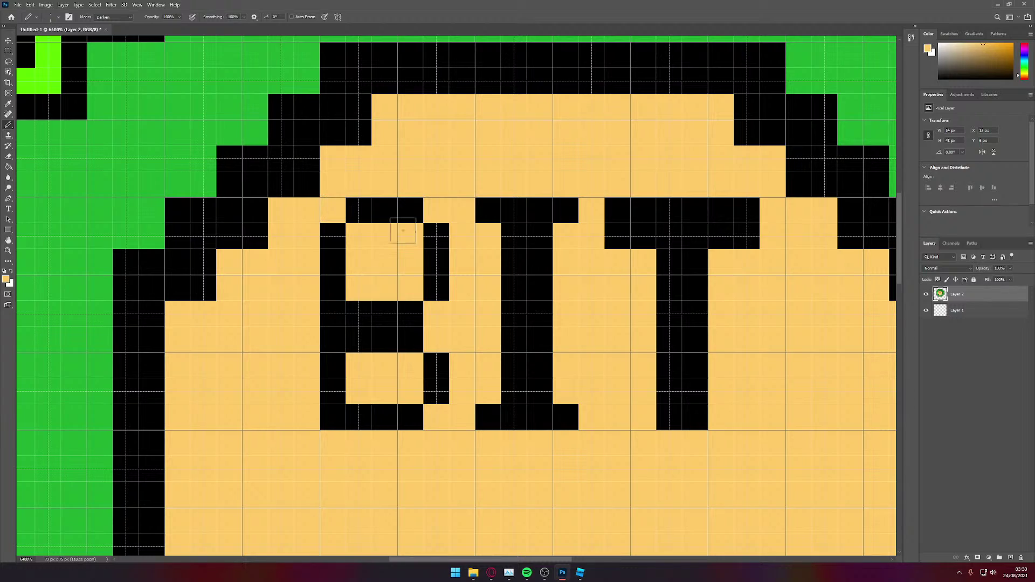
# Step: Sample black from the B and extend the outer side of its lower bowl upward by one pixel
pyautogui.scroll(-2, 624, 225)
pyautogui.hotkey('ctrl', '0')
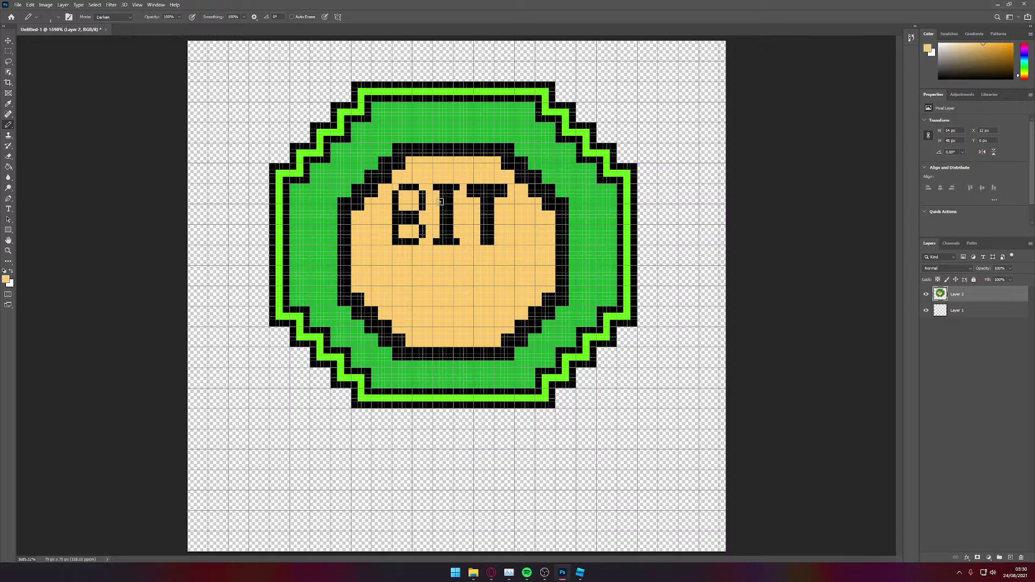
pyautogui.keyDown('alt'); pyautogui.scroll(5, 440, 202); pyautogui.keyUp('alt')
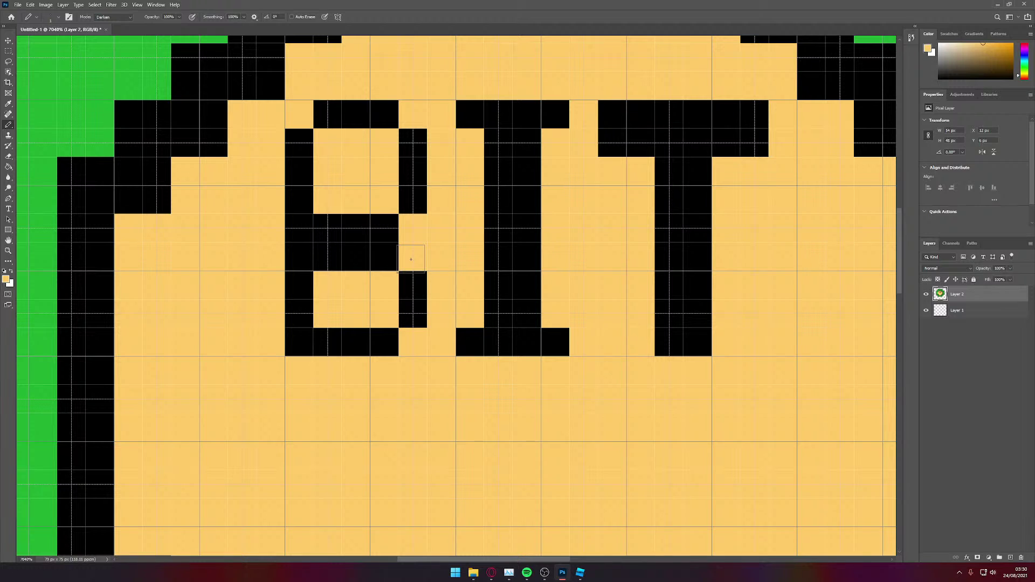
pyautogui.press('i')
pyautogui.click(389, 250)
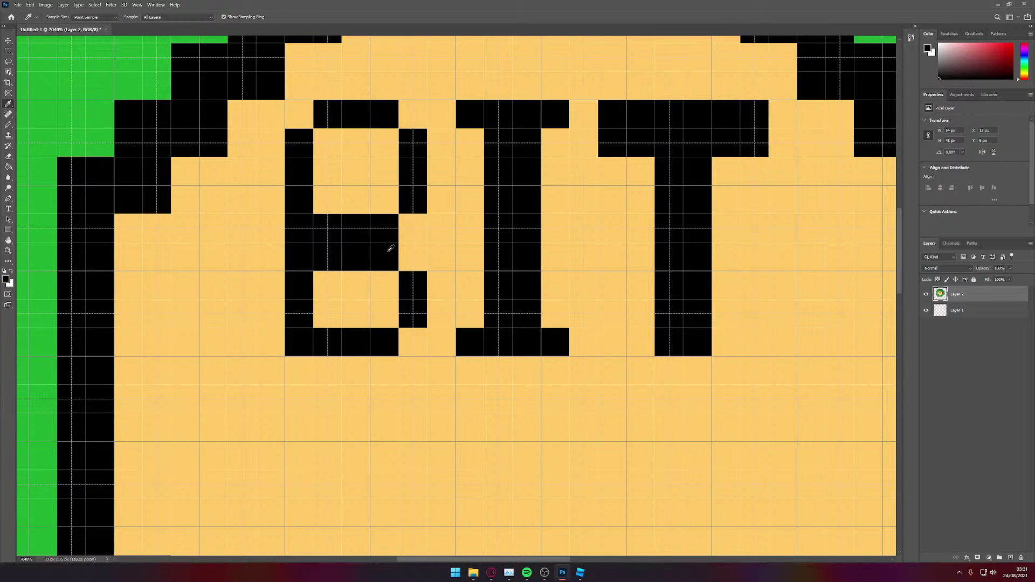
pyautogui.press('b')
pyautogui.click(413, 256)
# Step: Erase the lower three-pixel row of the B's middle bar between its stem and lower bowl side
pyautogui.press('r')
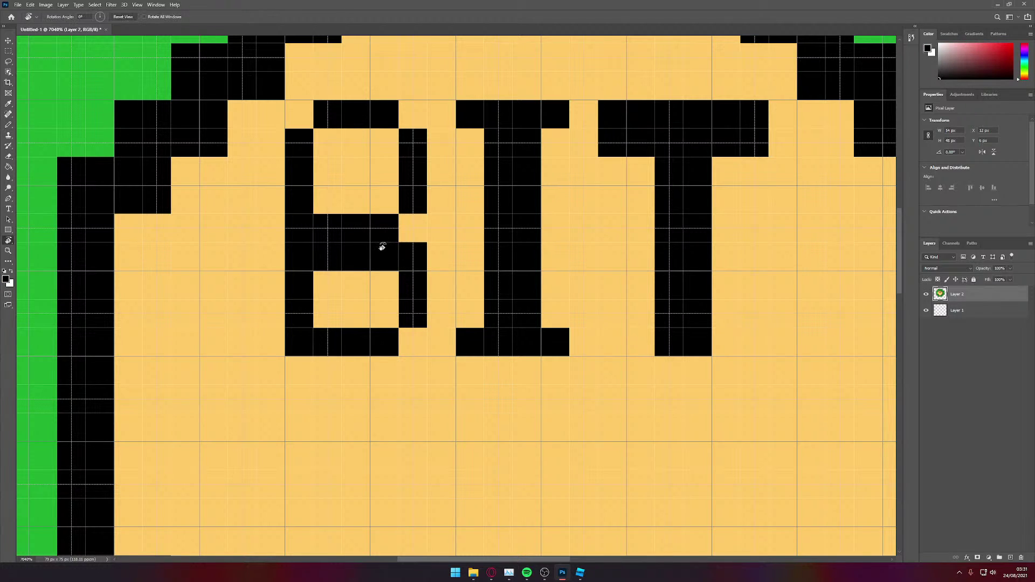
pyautogui.press('v')
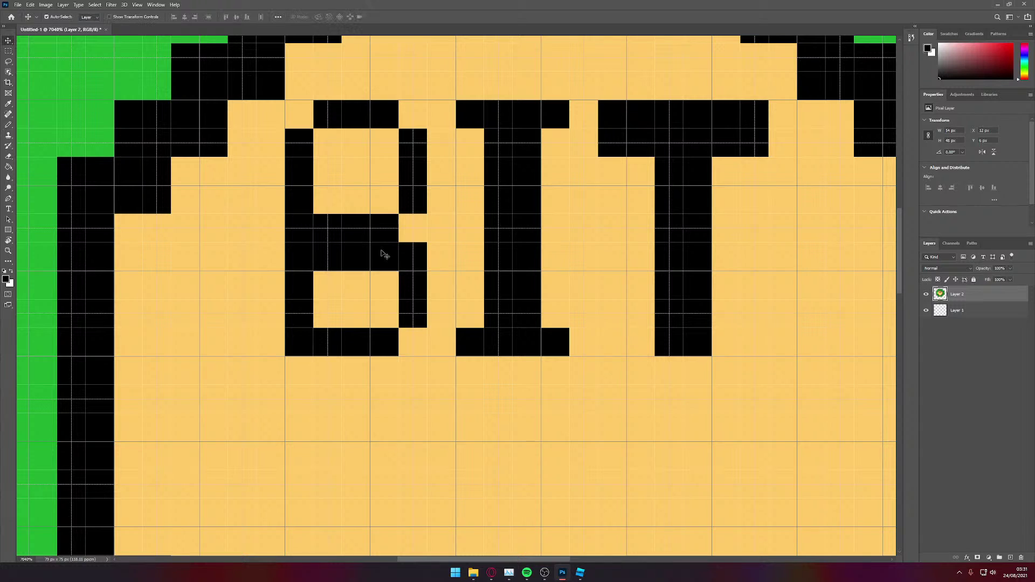
pyautogui.press('e')
pyautogui.moveTo(383, 254); pyautogui.dragTo(349, 253)
pyautogui.click(327, 256)
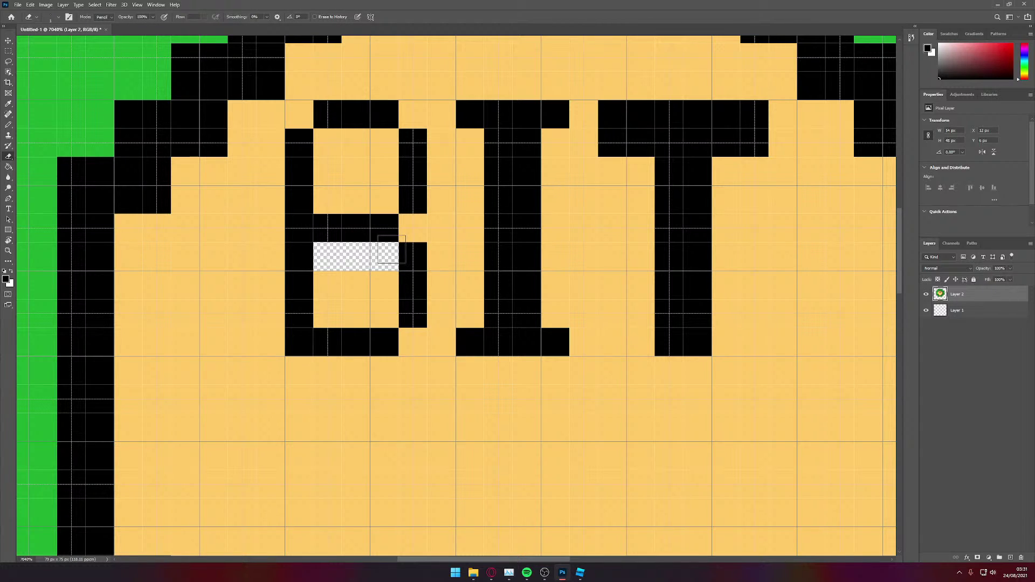
# Step: Sample the tan and paint over the erased three-pixel row inside the B's lower bowl
pyautogui.press('i')
pyautogui.click(417, 222)
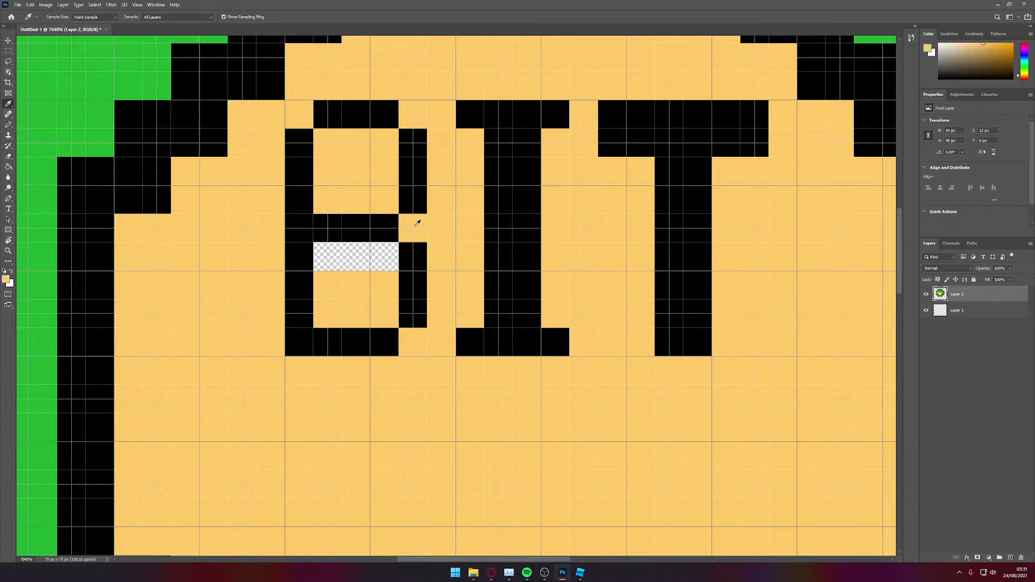
pyautogui.press('b')
pyautogui.moveTo(383, 253); pyautogui.dragTo(331, 251)
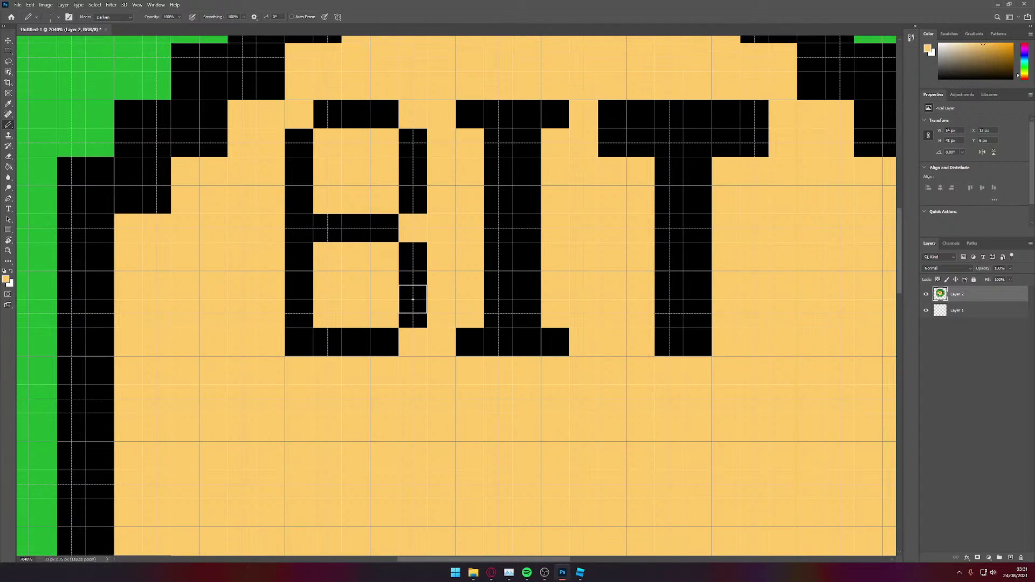
# Step: Select the BIT lettering with a 17 × 10 px rectangular marquee and move it 5 px straight down
pyautogui.keyDown('alt'); pyautogui.scroll(-2, 415, 285); pyautogui.keyUp('alt')
pyautogui.keyDown('alt'); pyautogui.scroll(-2, 425, 286); pyautogui.keyUp('alt')
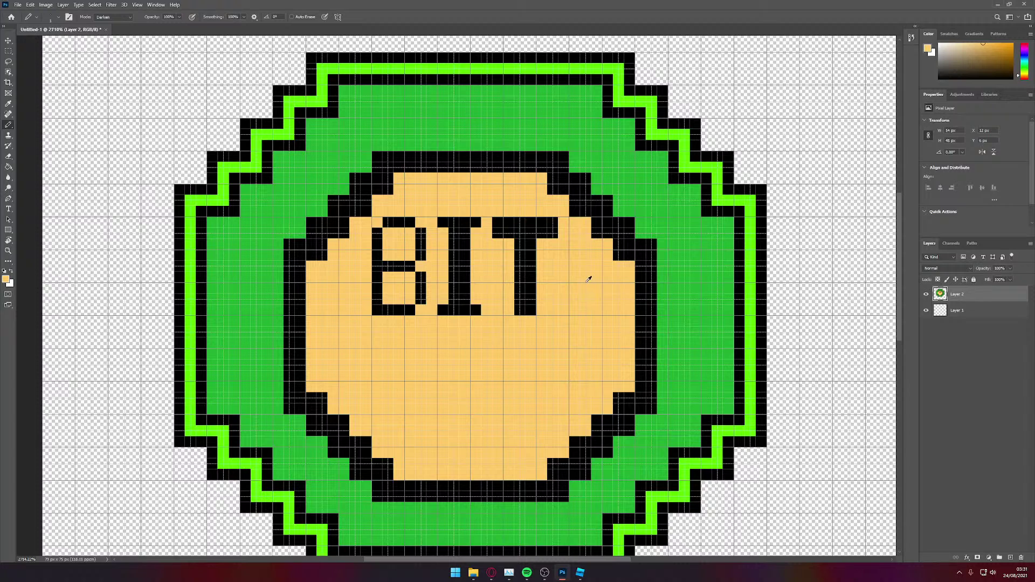
pyautogui.keyDown('alt'); pyautogui.scroll(-1, 589, 279); pyautogui.keyUp('alt')
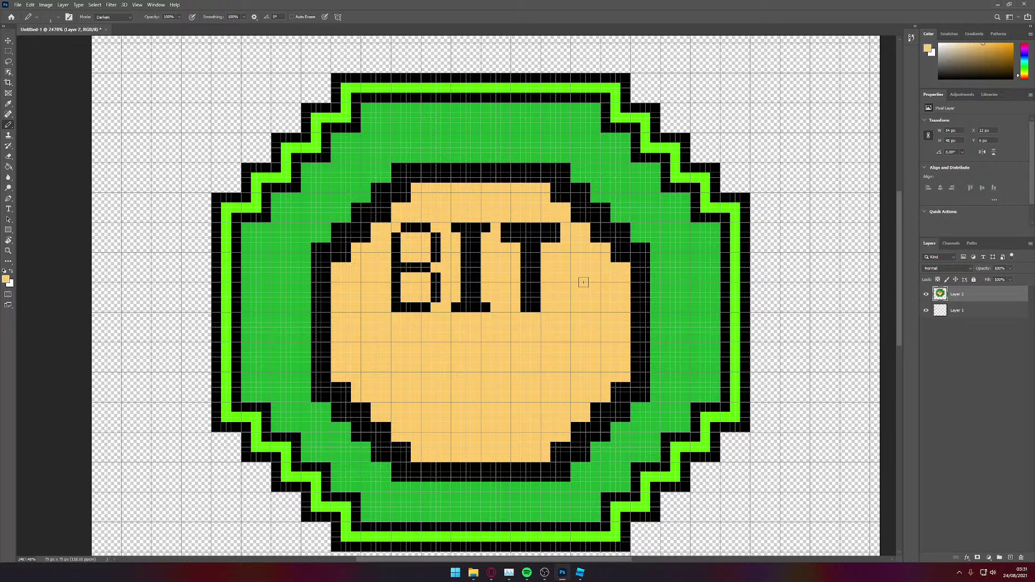
pyautogui.keyDown('alt'); pyautogui.scroll(-5, 583, 281); pyautogui.keyUp('alt')
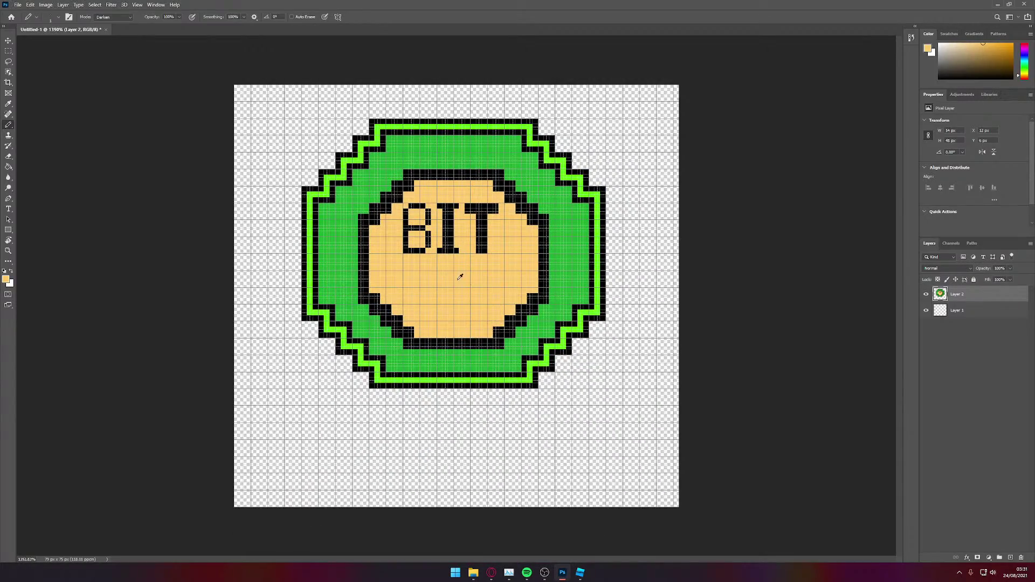
pyautogui.keyDown('alt'); pyautogui.scroll(5, 410, 246); pyautogui.keyUp('alt')
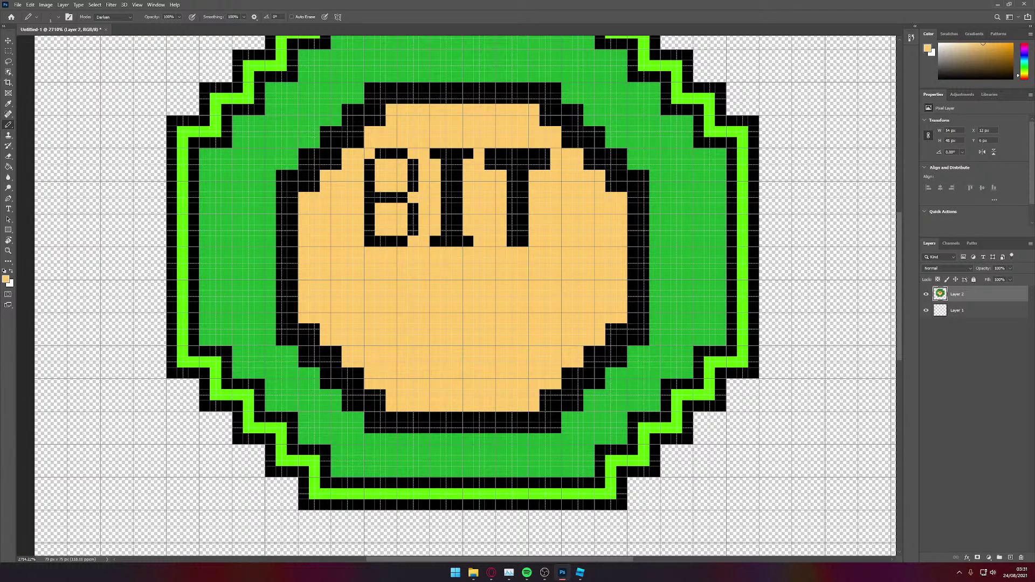
pyautogui.click(9, 51)
pyautogui.scroll(4, 410, 184)
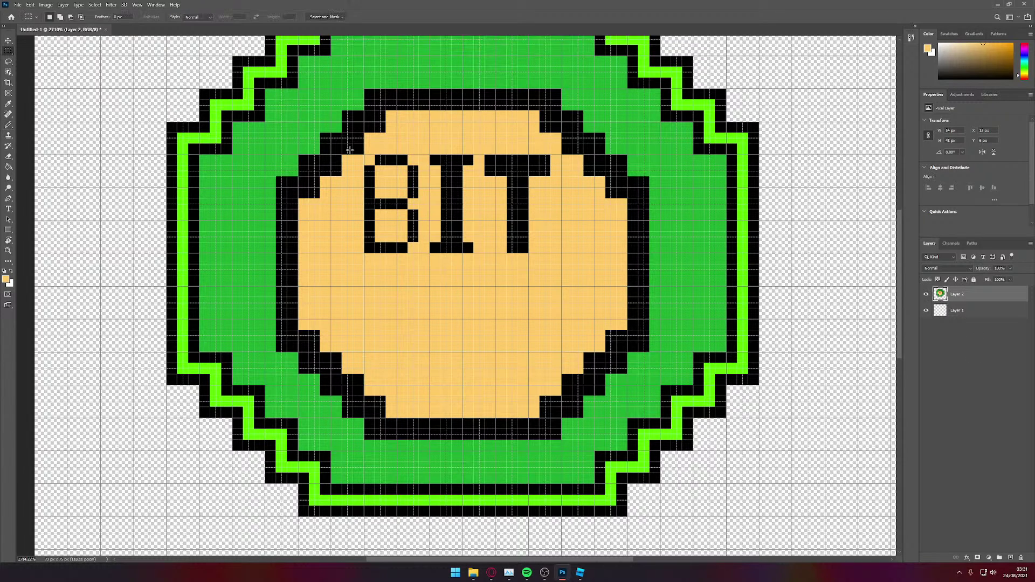
pyautogui.moveTo(366, 168); pyautogui.dragTo(547, 273)
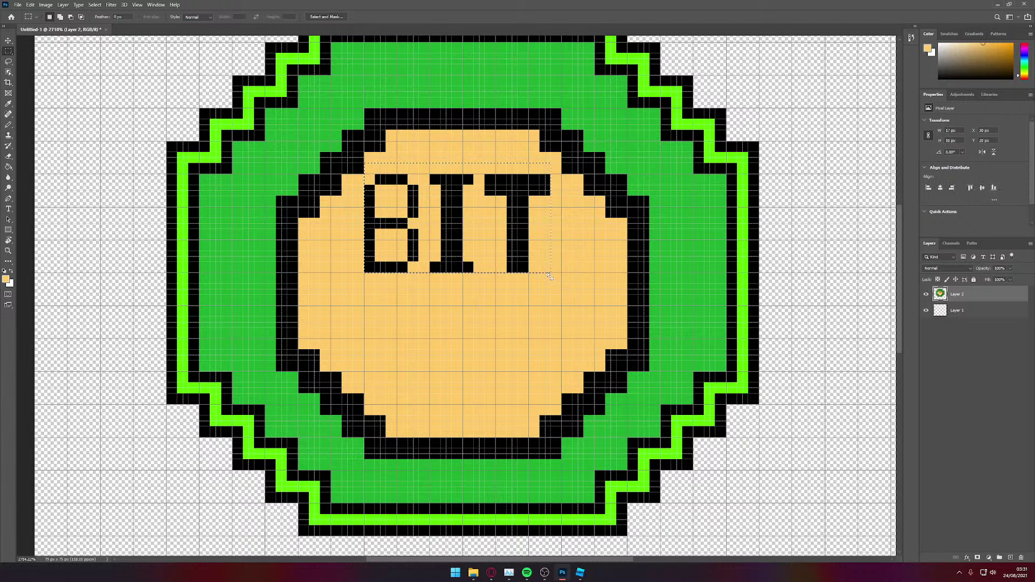
pyautogui.click(8, 40)
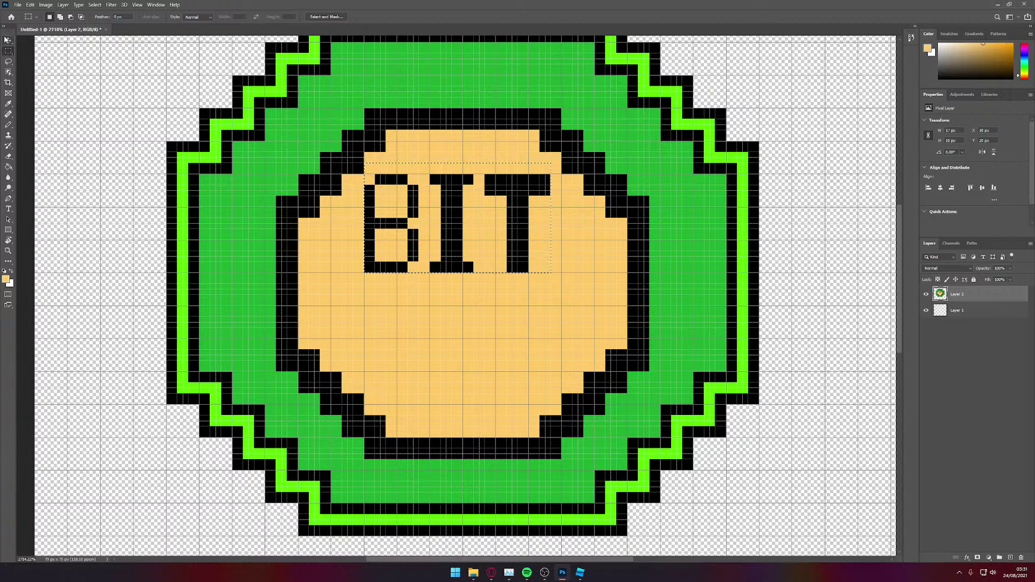
pyautogui.moveTo(463, 215); pyautogui.dragTo(466, 266)
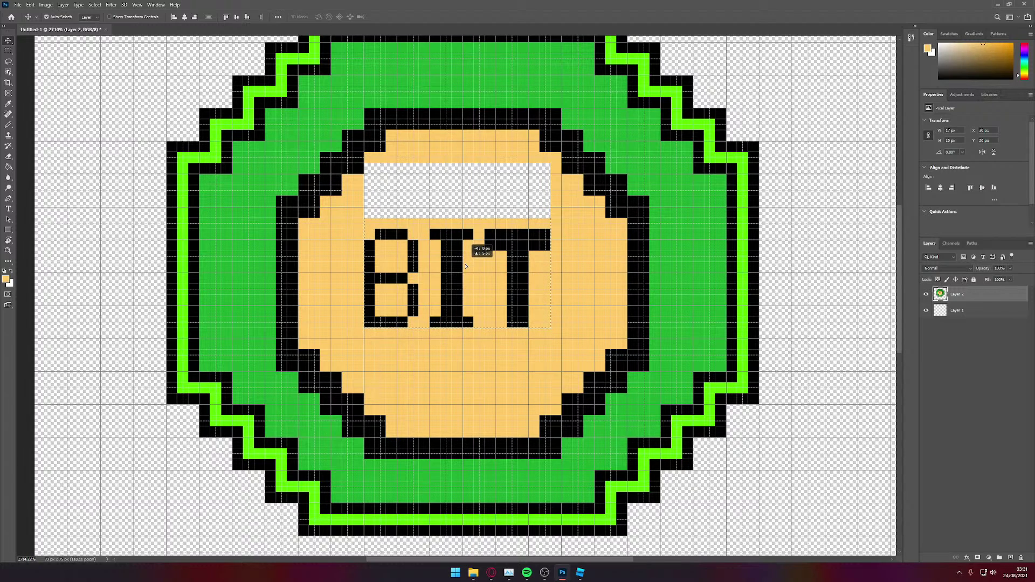
# Step: Deselect the moved lettering and pencil tan over part of the lowest pixel row of the transparent gap on Layer 2
pyautogui.click(488, 196)
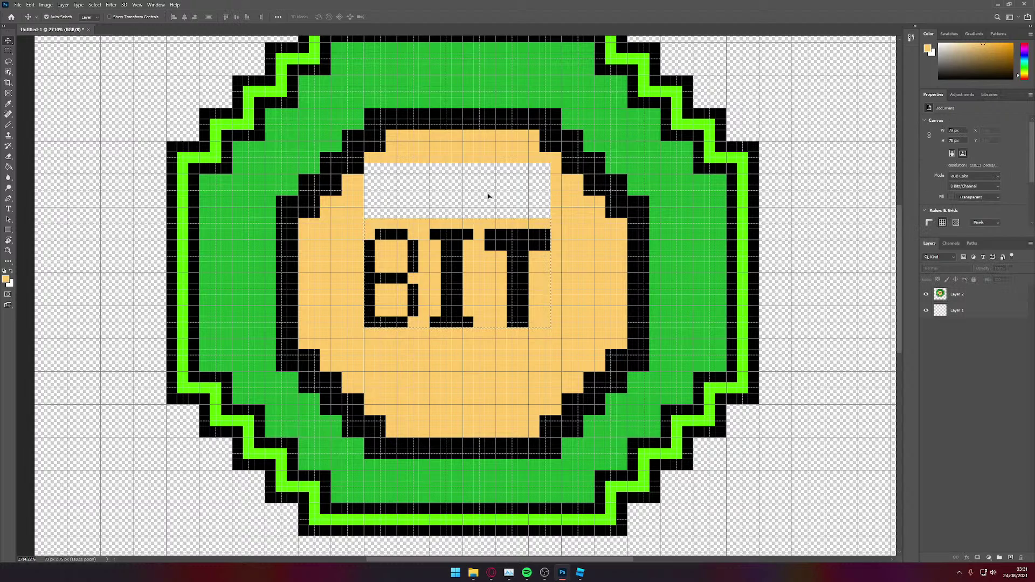
pyautogui.press('b')
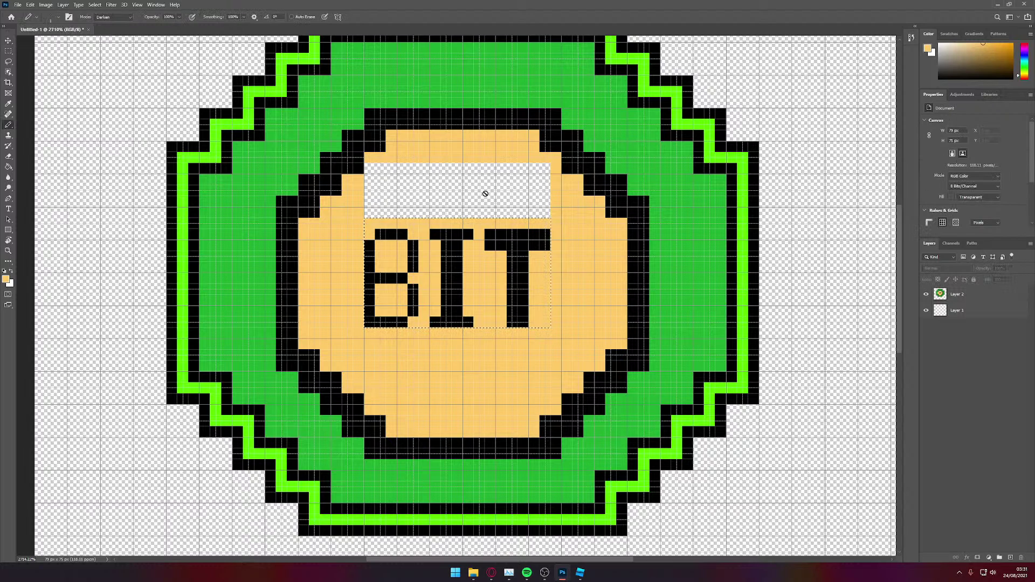
pyautogui.click(954, 293)
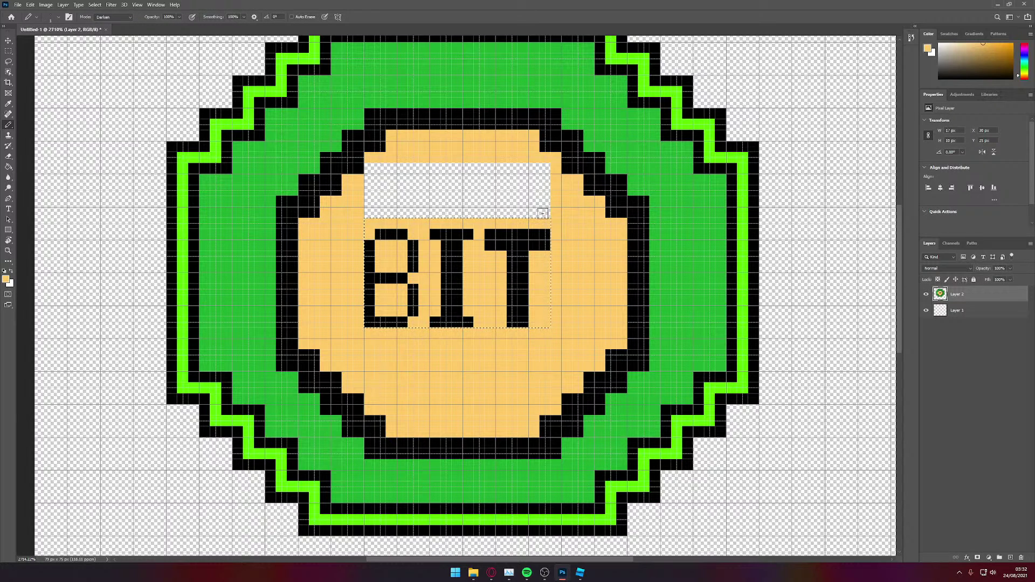
pyautogui.scroll(1, 542, 213)
pyautogui.hotkey('ctrl', 'd')
pyautogui.scroll(1, 556, 225)
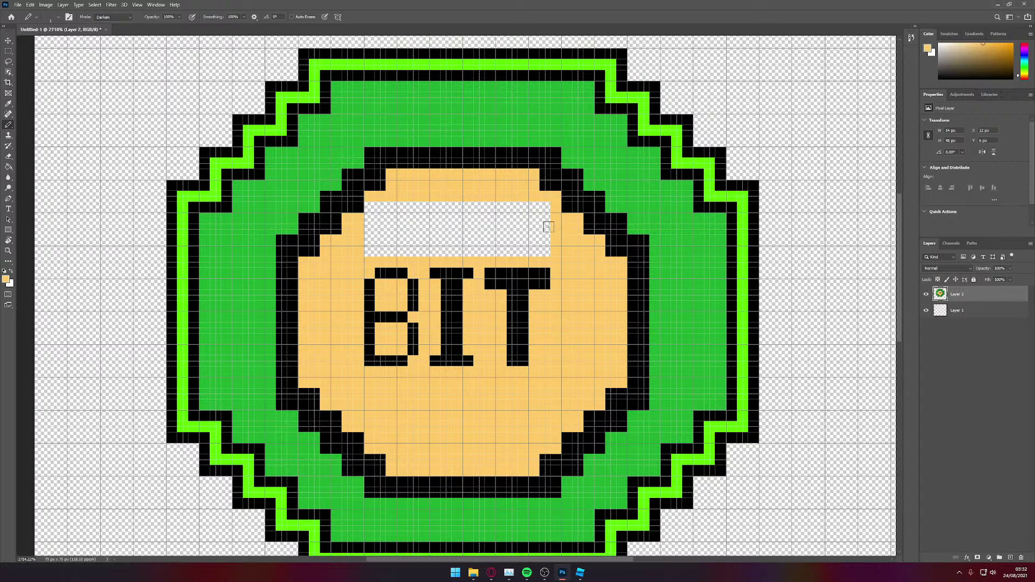
pyautogui.keyDown('alt'); pyautogui.scroll(6, 549, 227); pyautogui.keyUp('alt')
pyautogui.moveTo(532, 260); pyautogui.dragTo(421, 261)
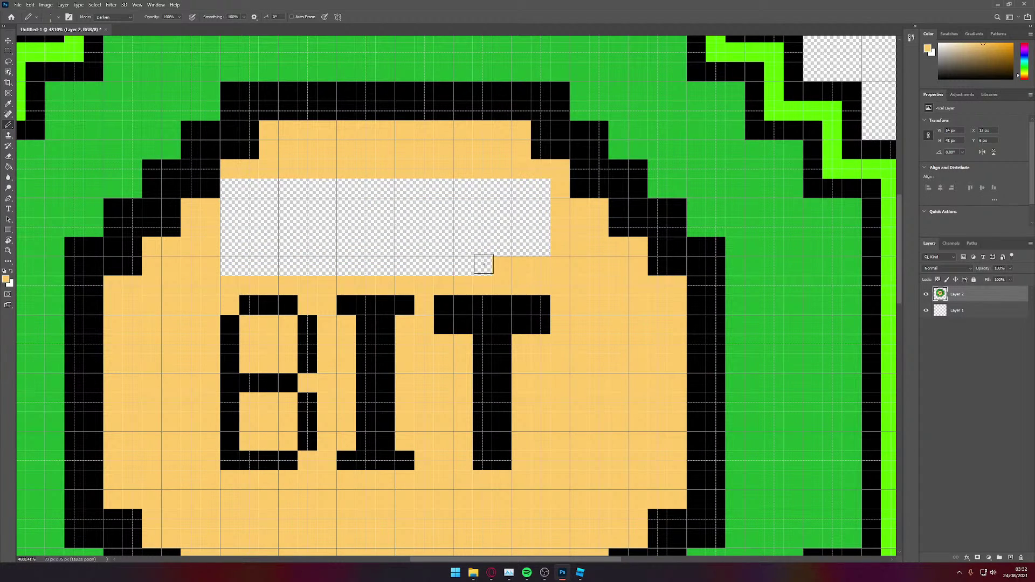
# Step: Fill the remaining transparent gap above the BIT lettering with tan using the Paint Bucket
pyautogui.press('g')
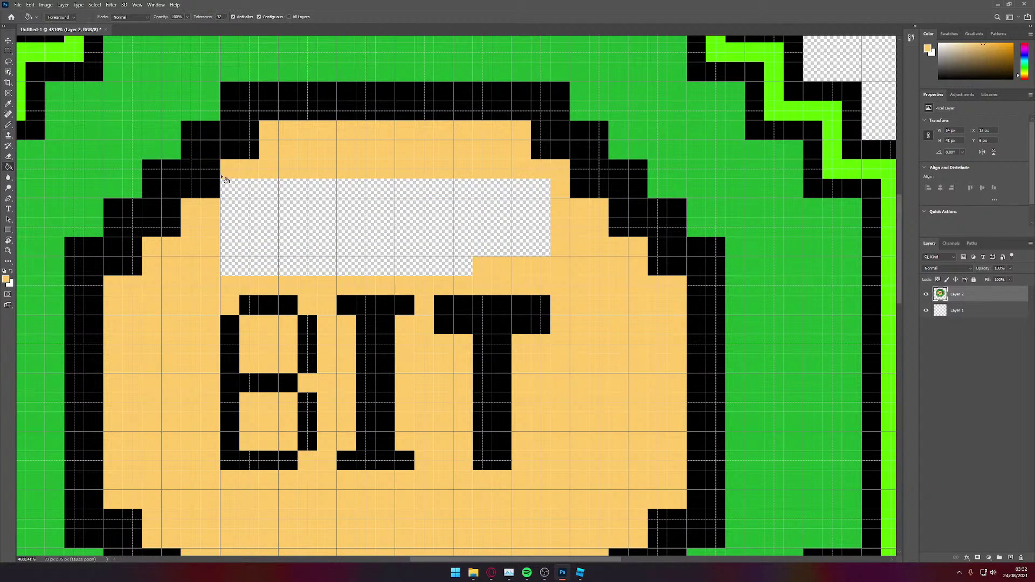
pyautogui.click(301, 213)
pyautogui.keyDown('alt'); pyautogui.scroll(-6, 307, 212); pyautogui.keyUp('alt')
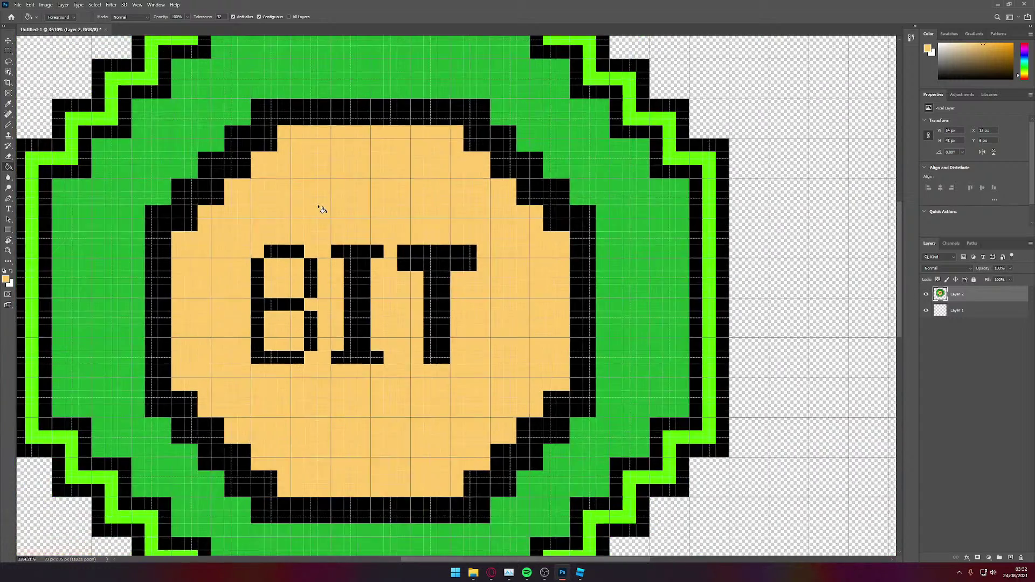
pyautogui.scroll(-1, 377, 217)
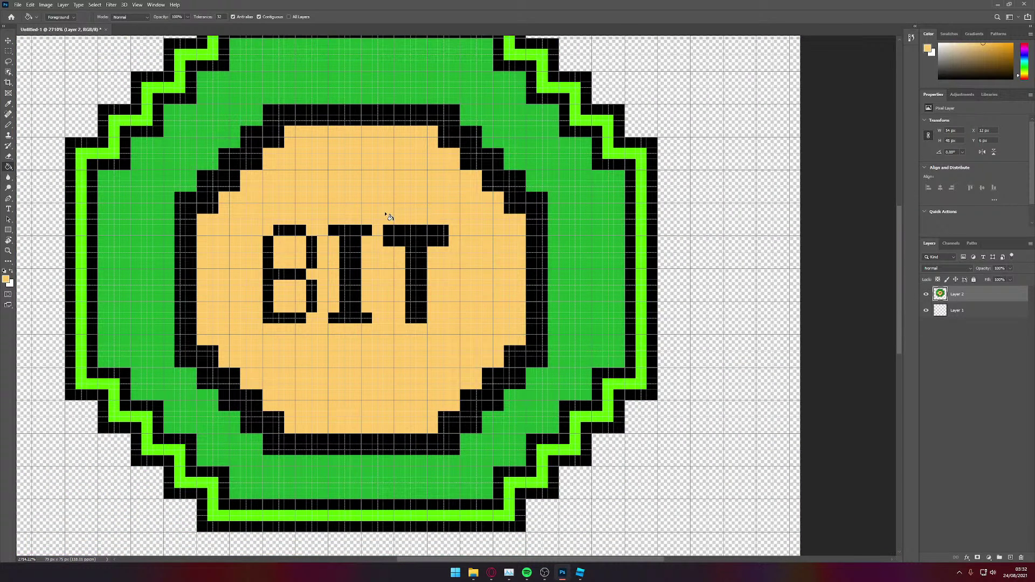
pyautogui.scroll(1, 434, 210)
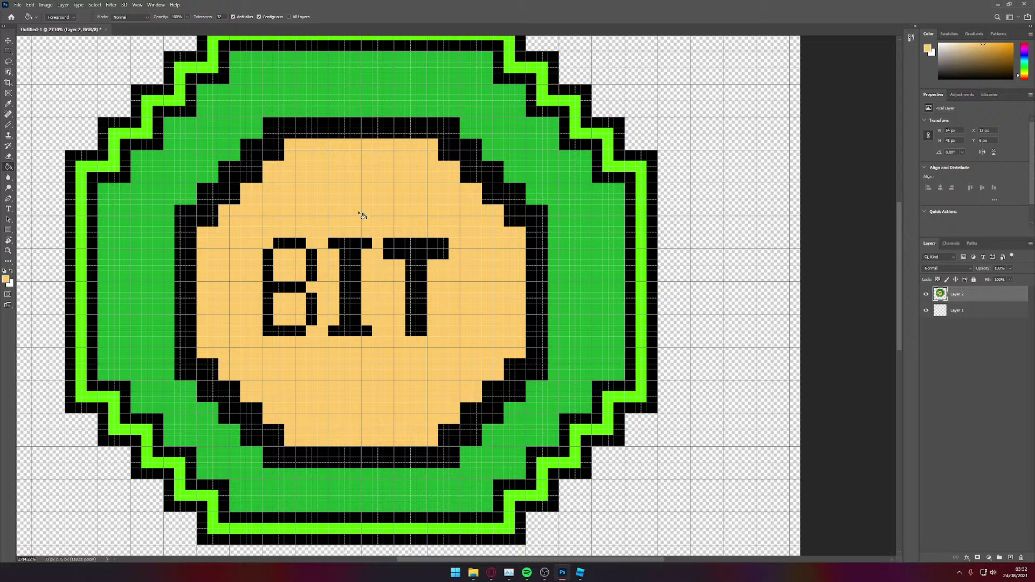
# Step: Select the BIT lettering with an 18 × 11 px rectangular marquee starting at the B's outer edge
pyautogui.click(8, 52)
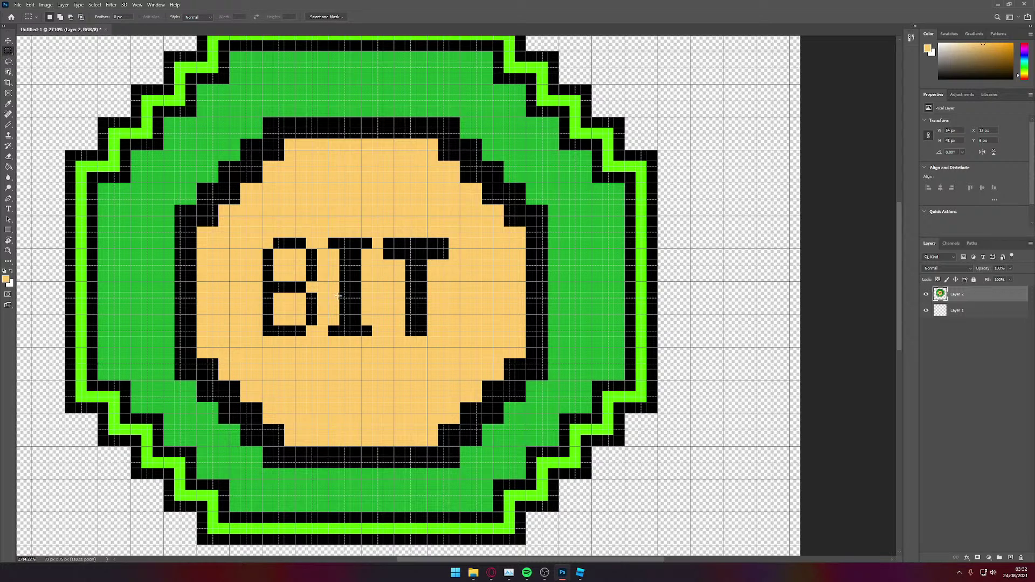
pyautogui.moveTo(262, 226); pyautogui.dragTo(459, 338)
pyautogui.hotkey('ctrl', 't')
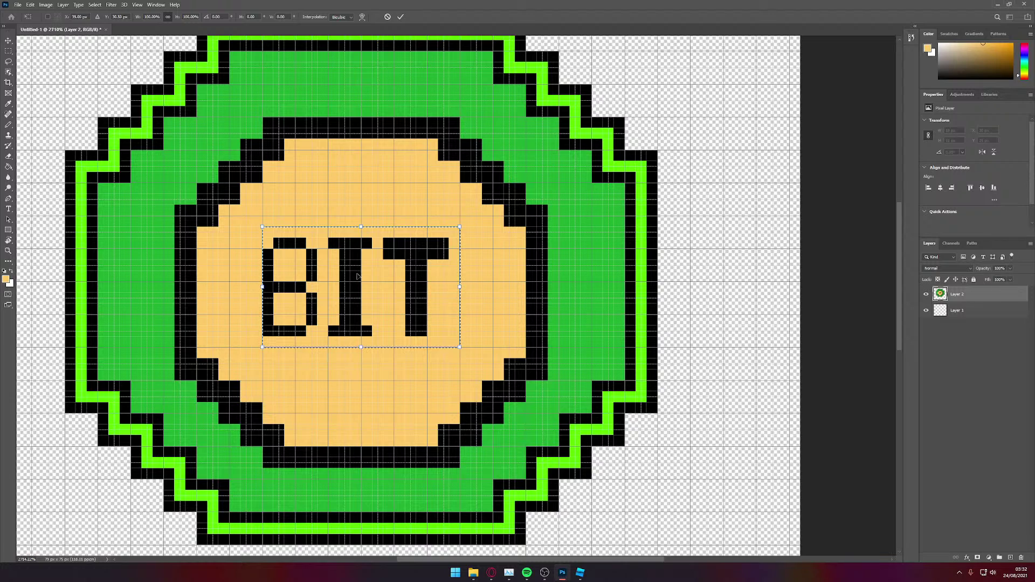
pyautogui.moveTo(367, 276); pyautogui.dragTo(373, 277)
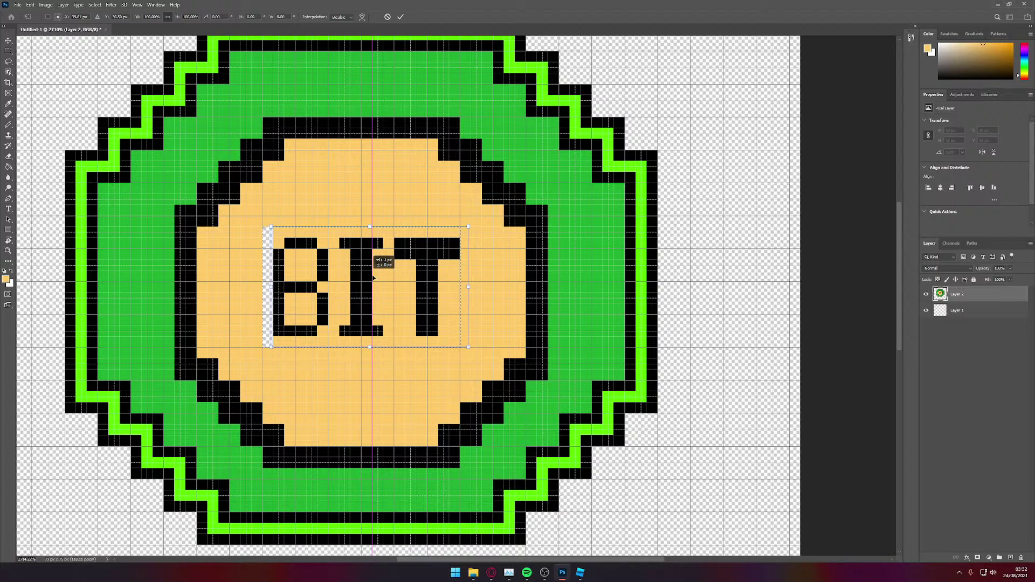
pyautogui.moveTo(373, 278); pyautogui.dragTo(372, 276)
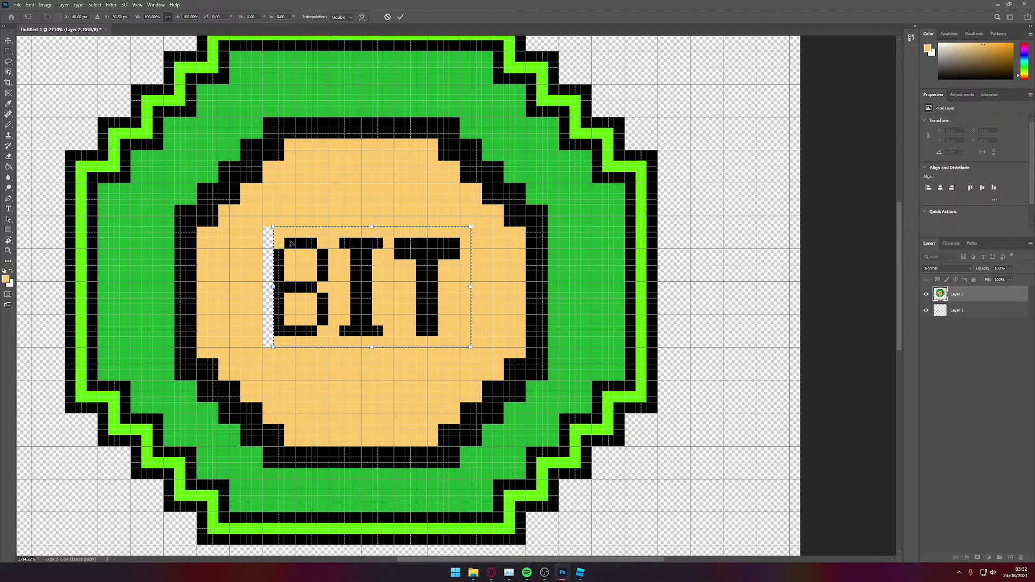
pyautogui.moveTo(273, 226); pyautogui.dragTo(266, 220)
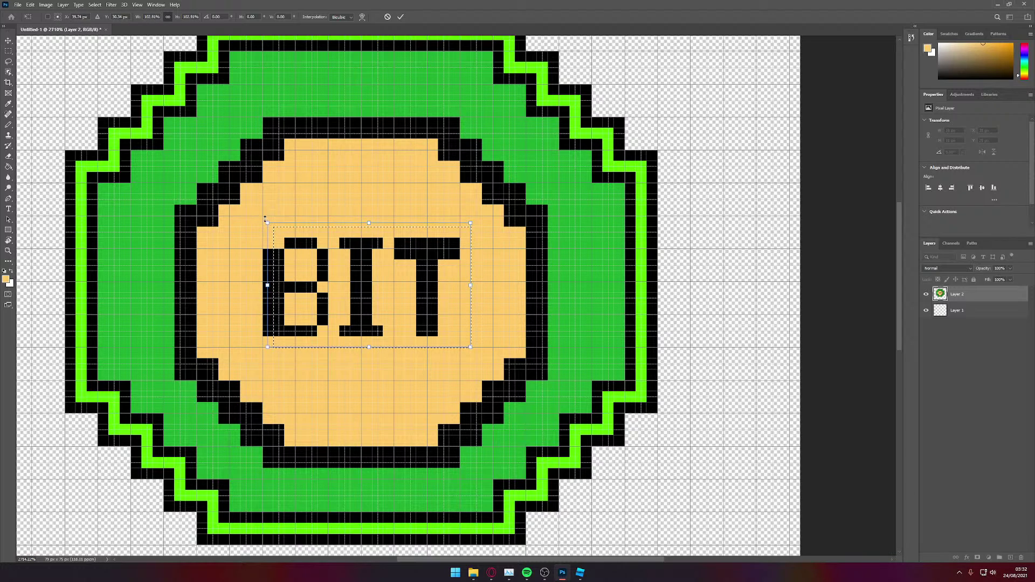
pyautogui.hotkey('ctrl', 'z')
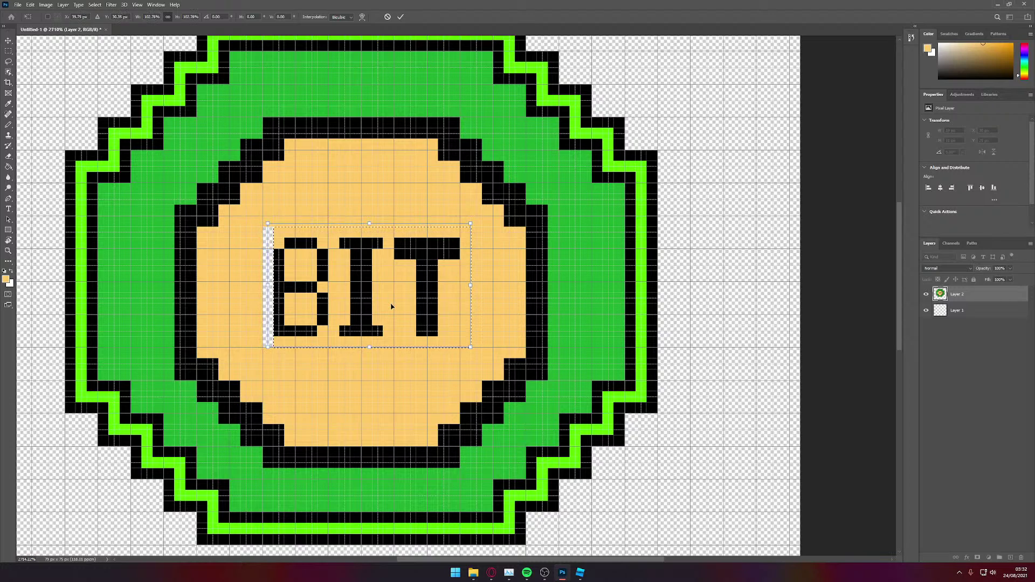
pyautogui.scroll(-1, 384, 305)
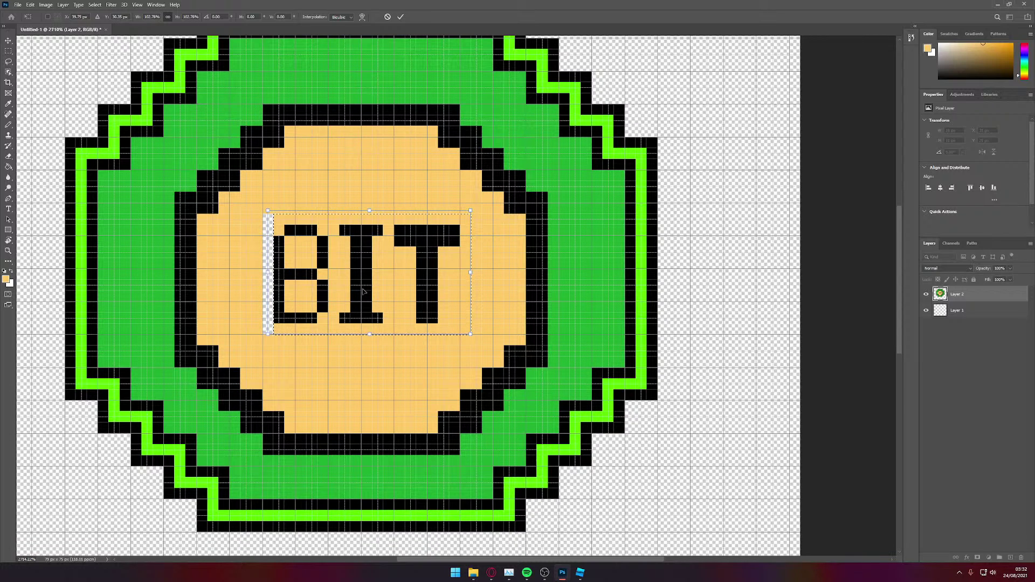
pyautogui.hotkey('ctrl', 'z')
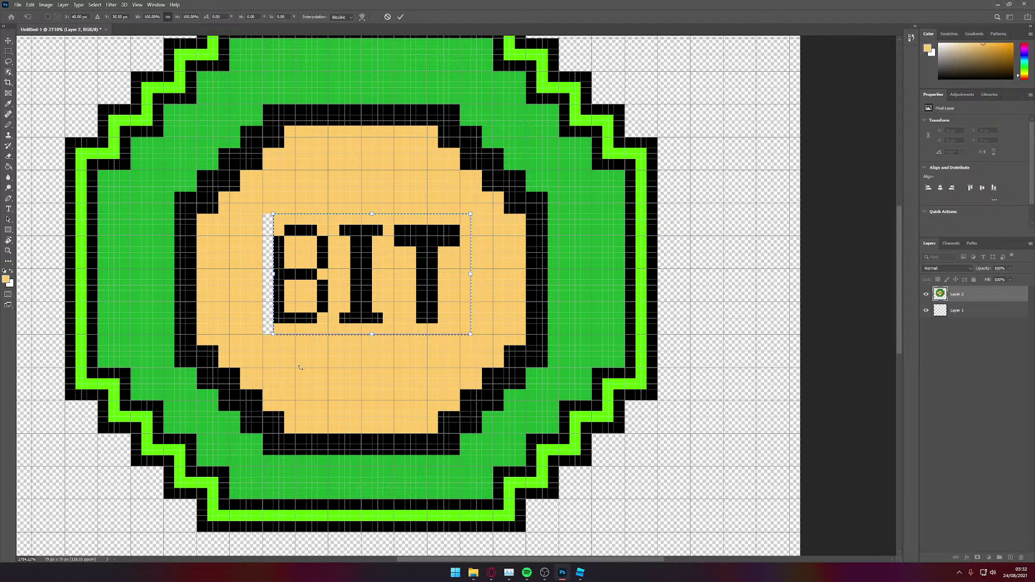
pyautogui.hotkey('ctrl', 'z')
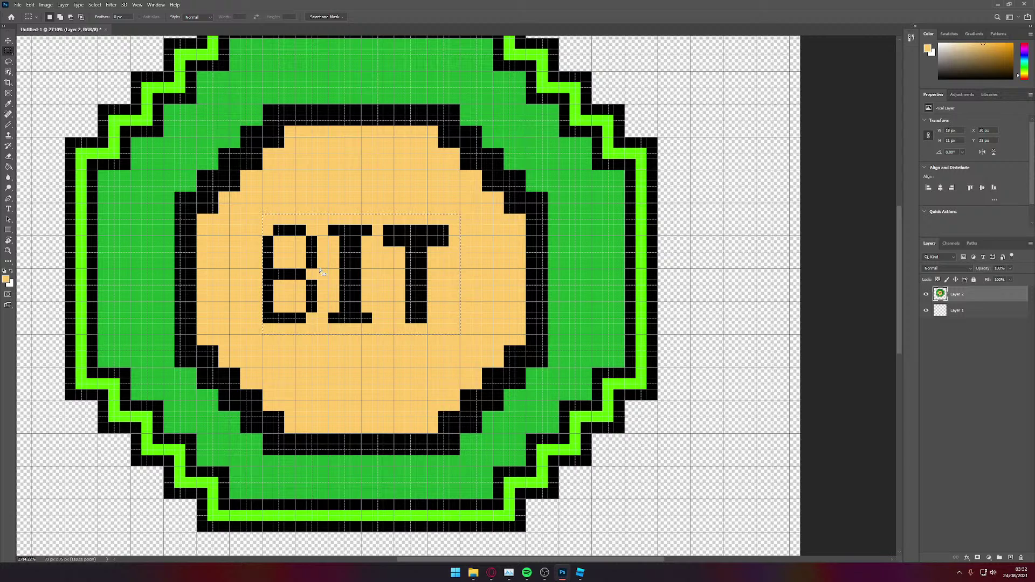
# Step: Shift the marquee to start one pixel left of the B, and move the enclosed BIT lettering 1 px right with Free Transform
pyautogui.moveTo(320, 269); pyautogui.dragTo(334, 269)
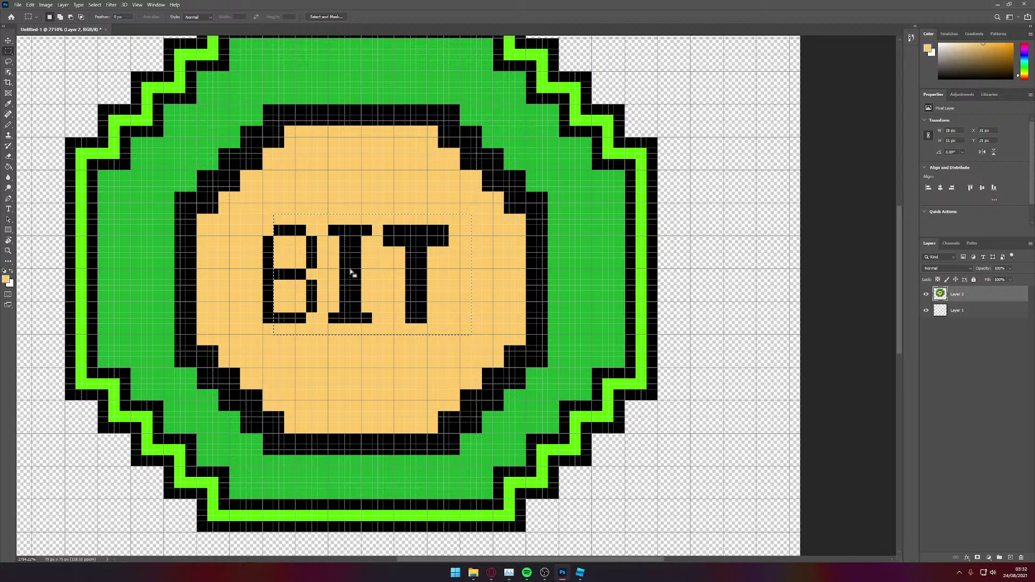
pyautogui.moveTo(354, 262); pyautogui.dragTo(331, 260)
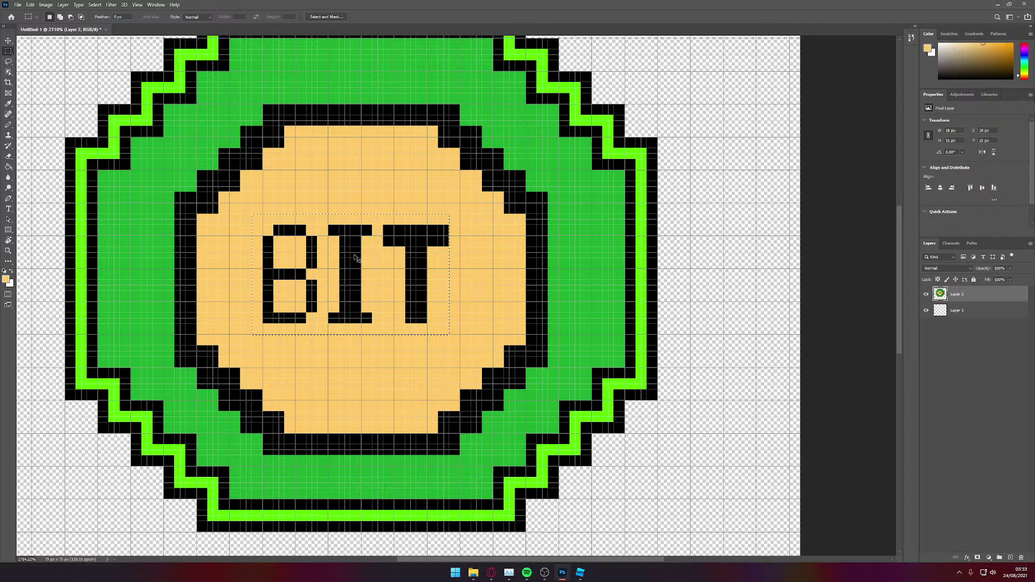
pyautogui.hotkey('ctrl', 't')
pyautogui.moveTo(363, 258); pyautogui.dragTo(369, 258)
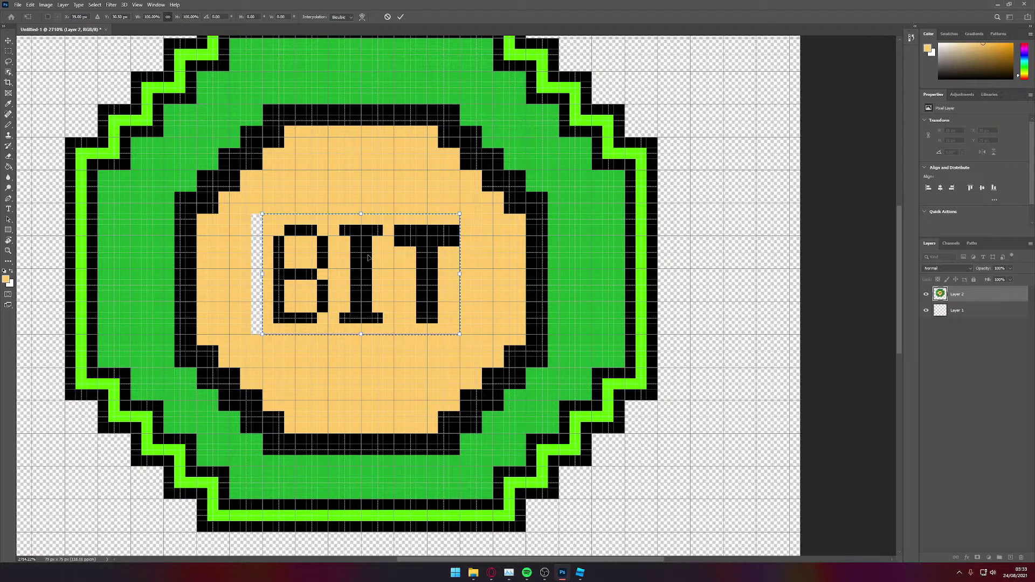
pyautogui.press('Return')
pyautogui.scroll(1, 363, 255)
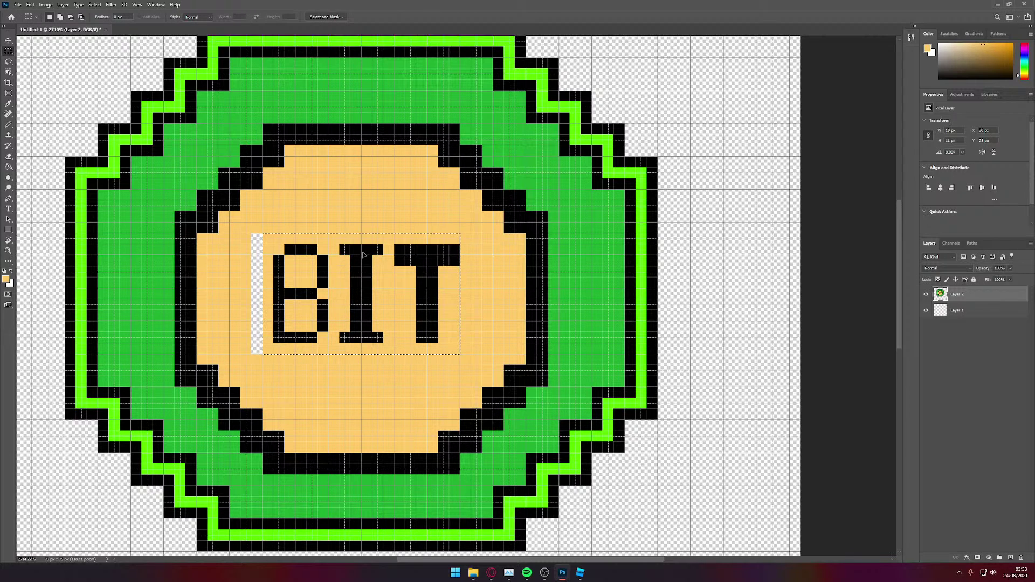
pyautogui.scroll(-1, 363, 254)
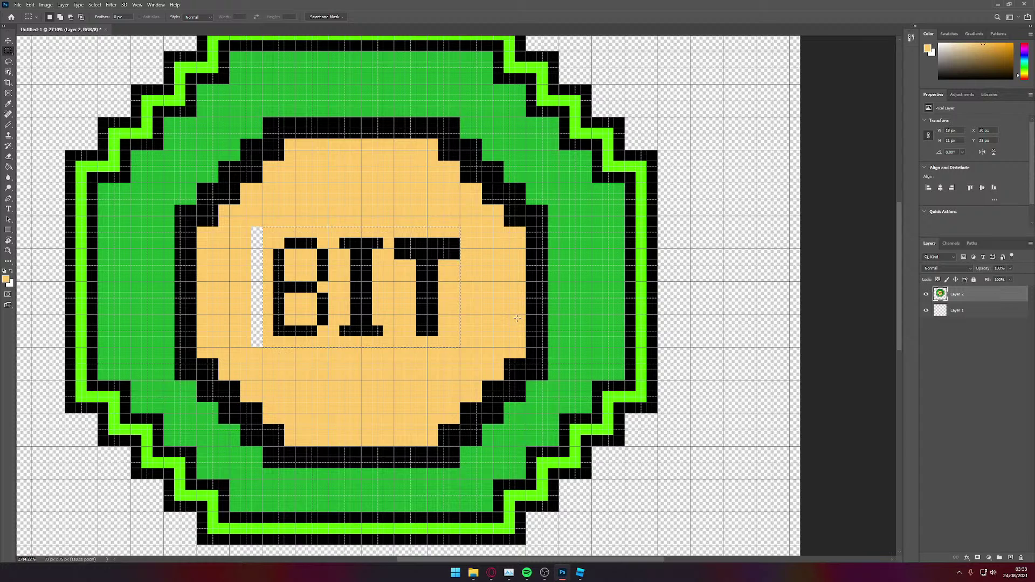
# Step: Deselect and pencil tan over the one-pixel-wide transparent column left of the B
pyautogui.press('b')
pyautogui.scroll(1, 355, 329)
pyautogui.scroll(-1, 302, 302)
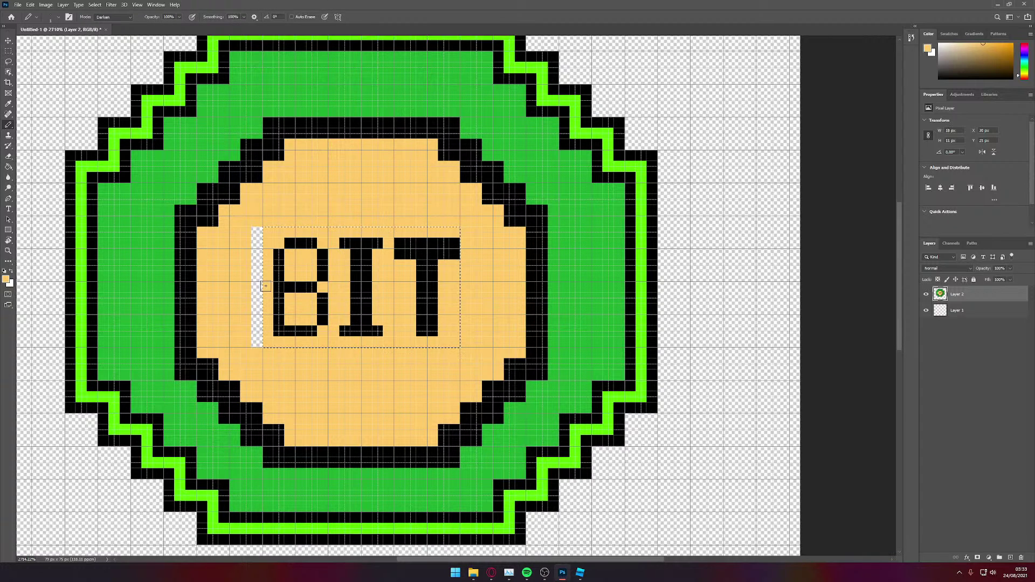
pyautogui.hotkey('ctrl', 'd')
pyautogui.click(255, 235)
pyautogui.moveTo(260, 268); pyautogui.dragTo(256, 269)
pyautogui.click(257, 295)
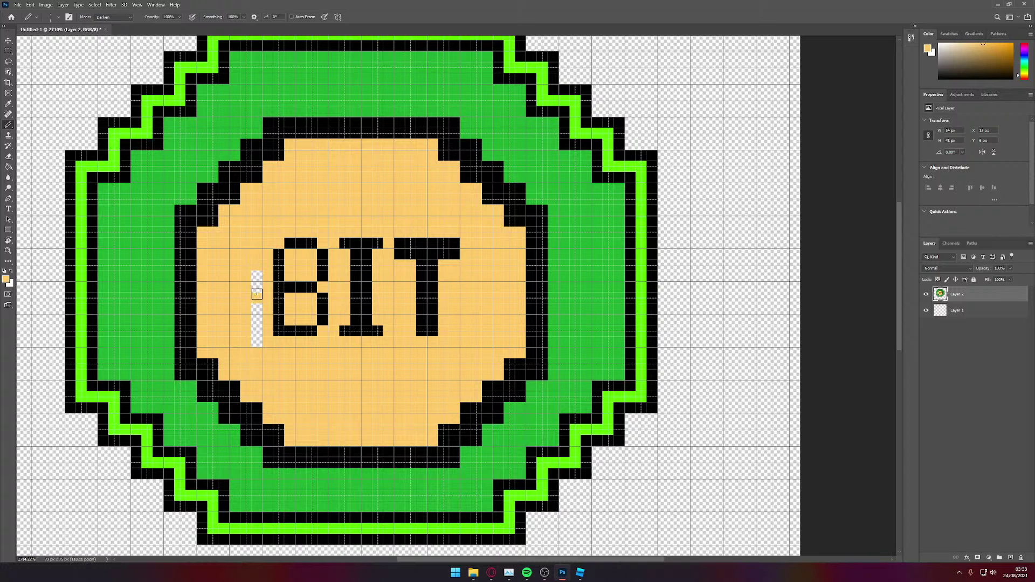
pyautogui.click(258, 286)
pyautogui.moveTo(257, 318); pyautogui.dragTo(255, 339)
pyautogui.click(257, 276)
pyautogui.click(255, 307)
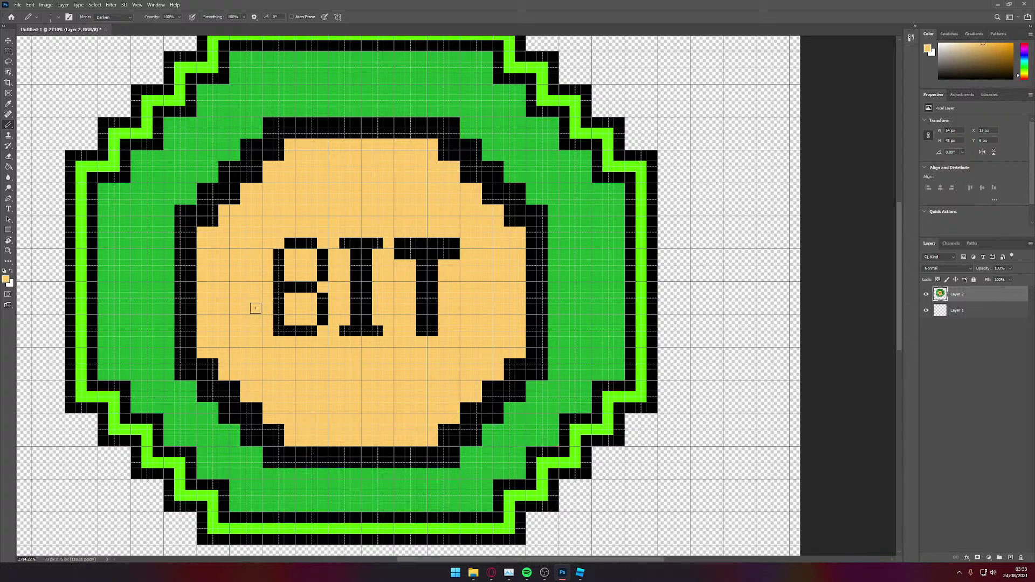
# Step: Open Layer 2's layer style beside the emblem and enable Bevel & Emboss with Contour
pyautogui.keyDown('alt'); pyautogui.scroll(-5, 262, 303); pyautogui.keyUp('alt')
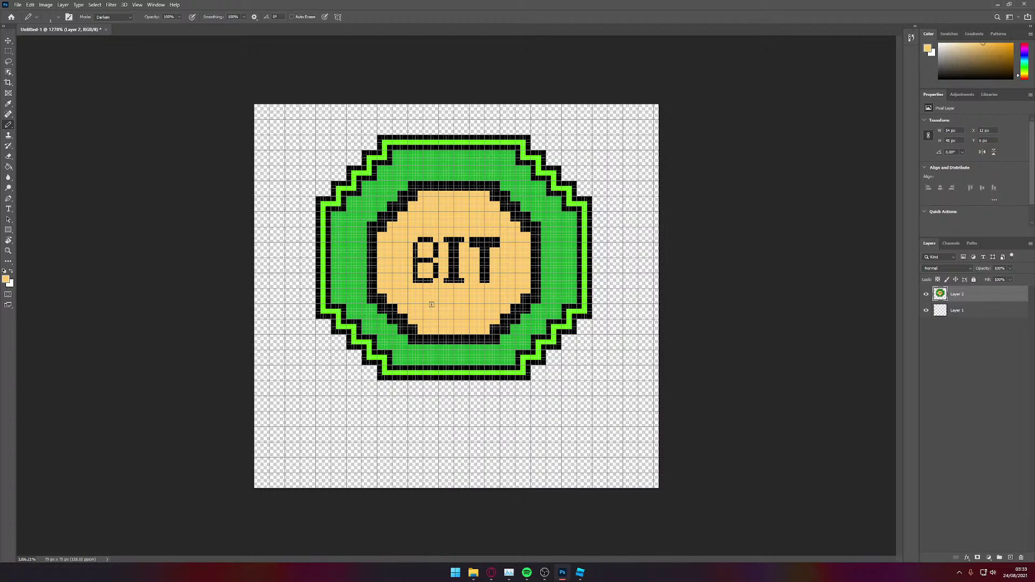
pyautogui.click(975, 383)
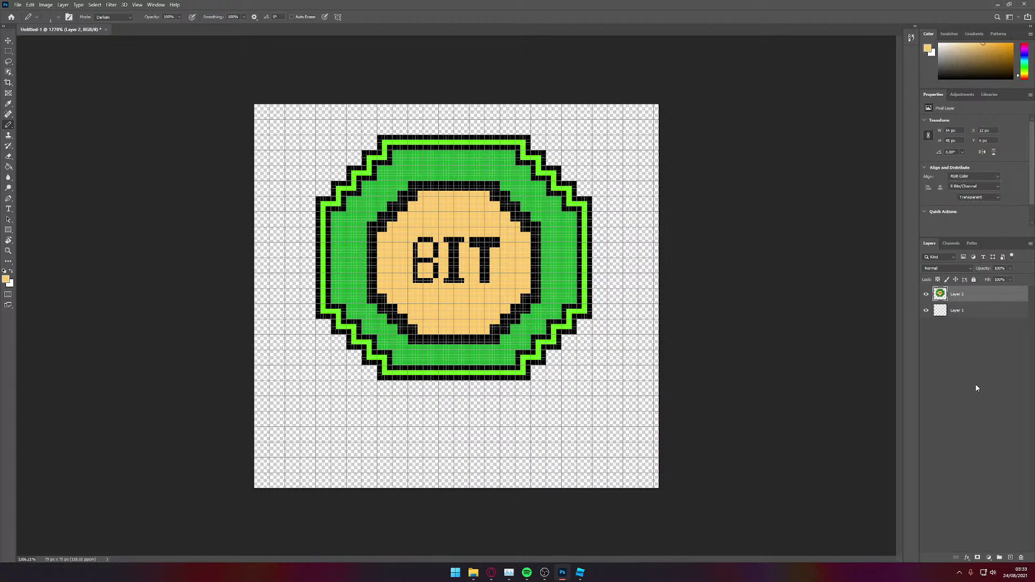
pyautogui.doubleClick(962, 294)
pyautogui.doubleClick(1000, 299)
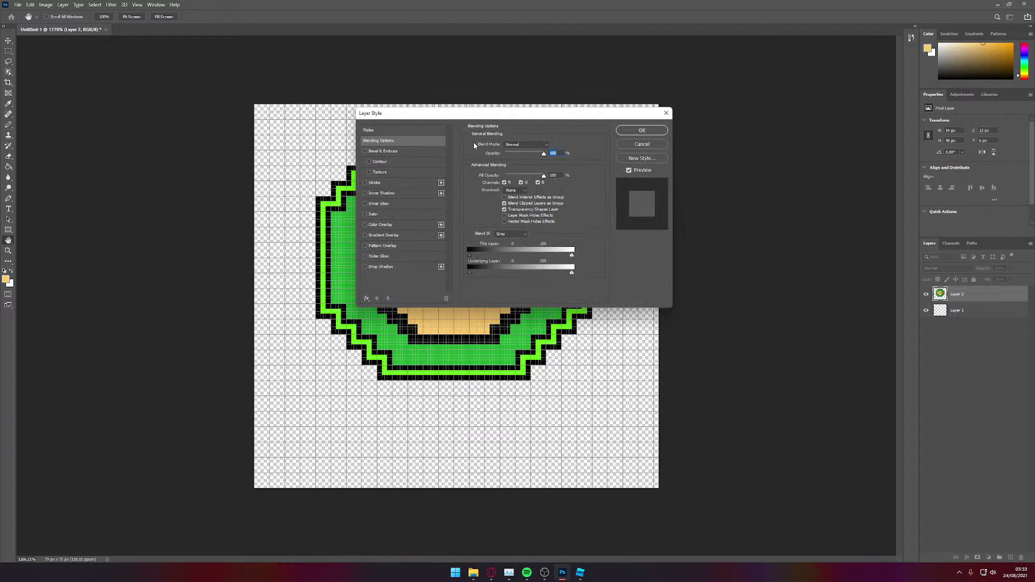
pyautogui.moveTo(470, 117); pyautogui.dragTo(783, 209)
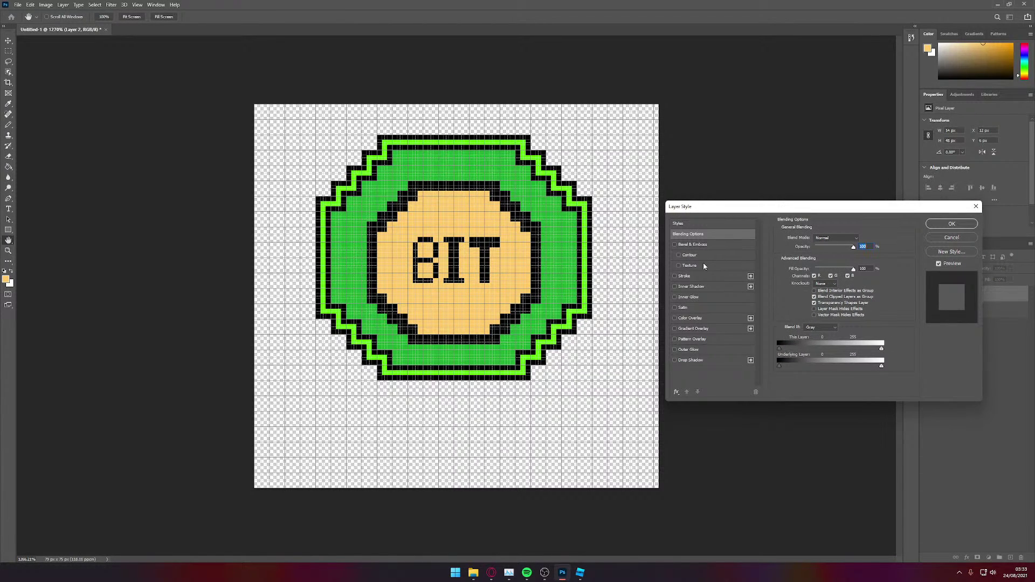
pyautogui.click(691, 256)
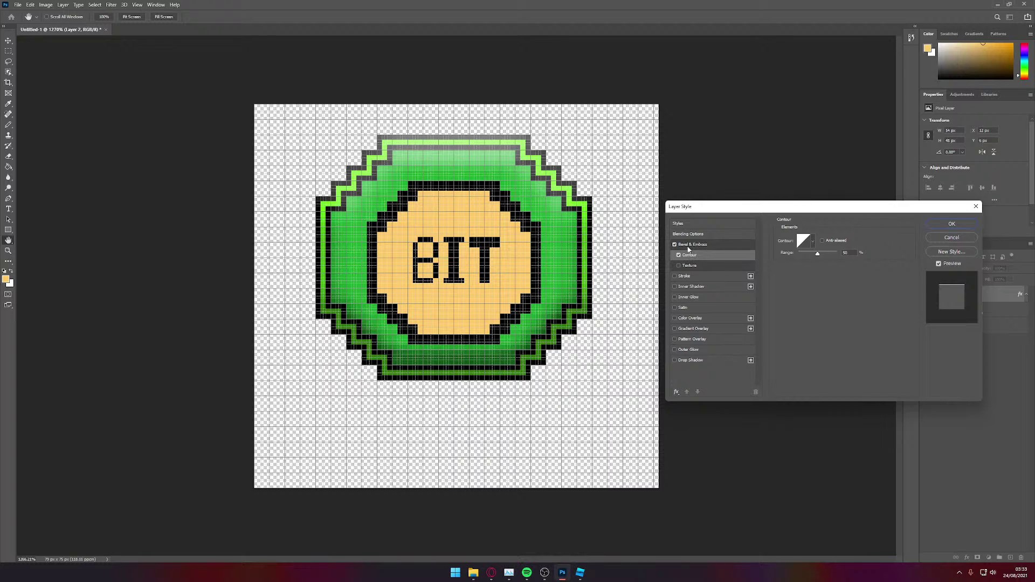
pyautogui.click(689, 247)
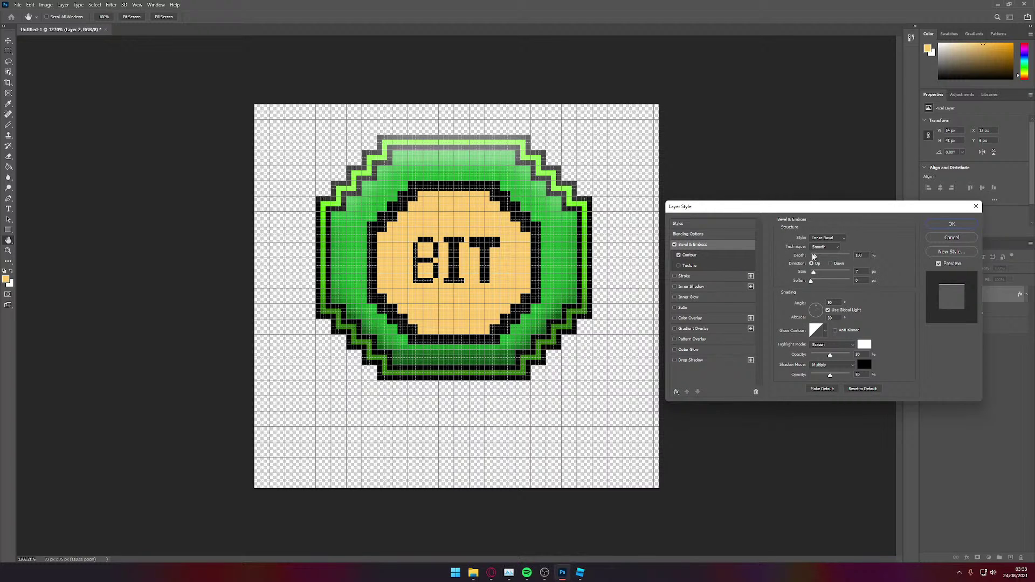
# Step: Try different bevel depths and the Outer Bevel, Emboss, Pillow Emboss and Stroke Emboss styles, ending back on Inner Bevel
pyautogui.moveTo(814, 257); pyautogui.dragTo(839, 258)
pyautogui.moveTo(850, 256)
pyautogui.mouseDown()
pyautogui.moveTo(810, 264)
pyautogui.moveTo(819, 279)
pyautogui.mouseUp()
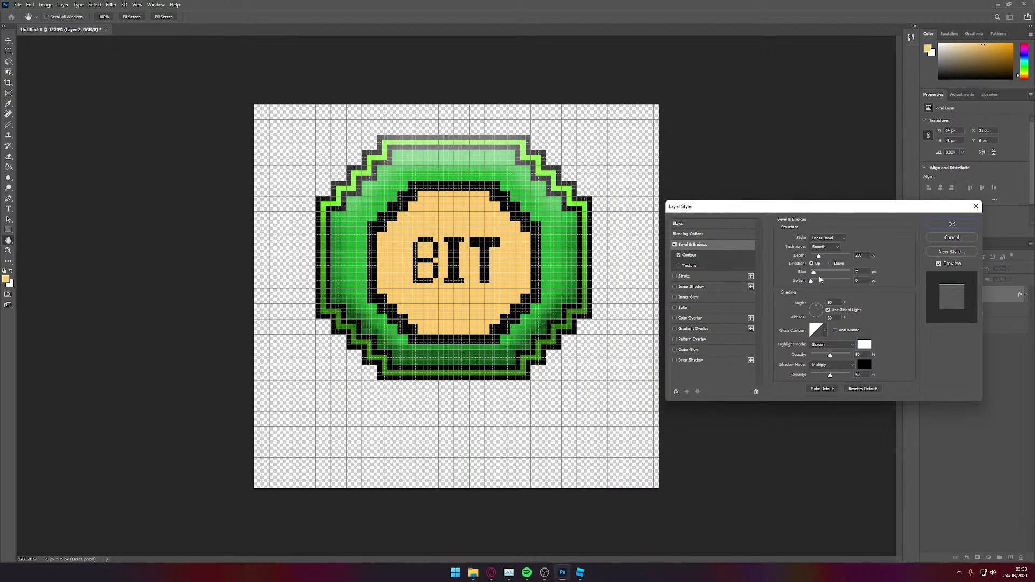
pyautogui.click(828, 238)
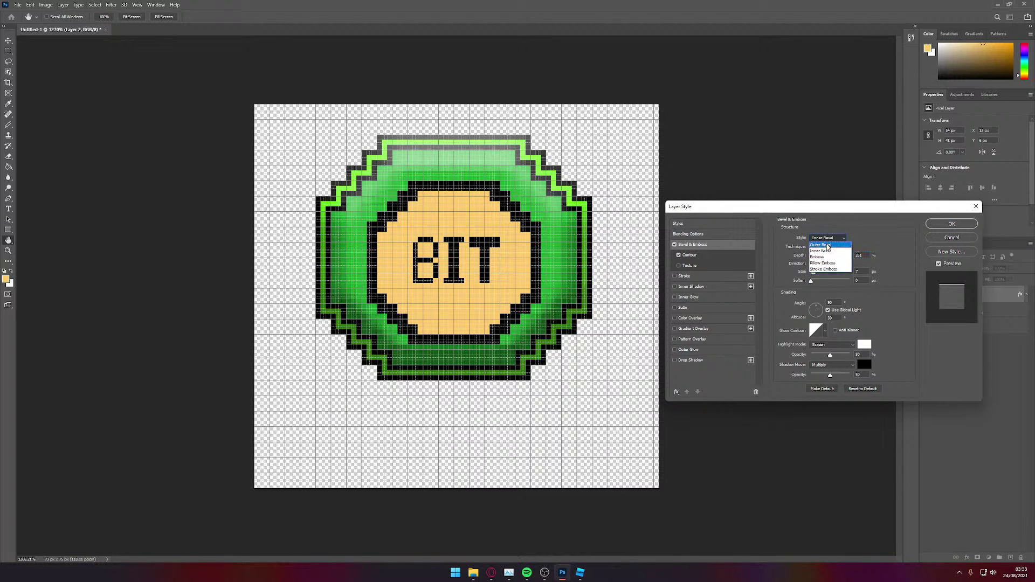
pyautogui.click(824, 239)
pyautogui.click(827, 238)
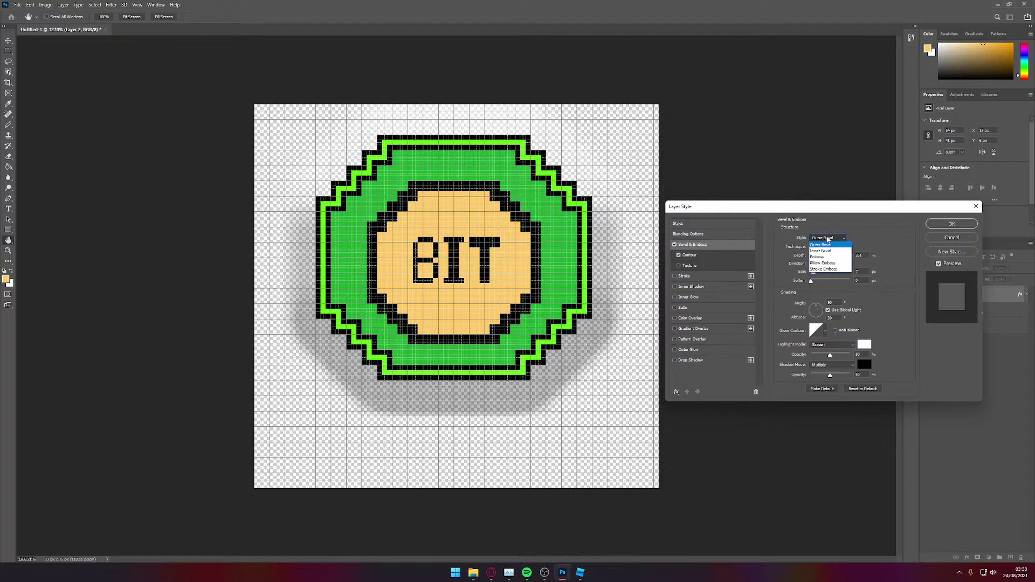
pyautogui.click(824, 257)
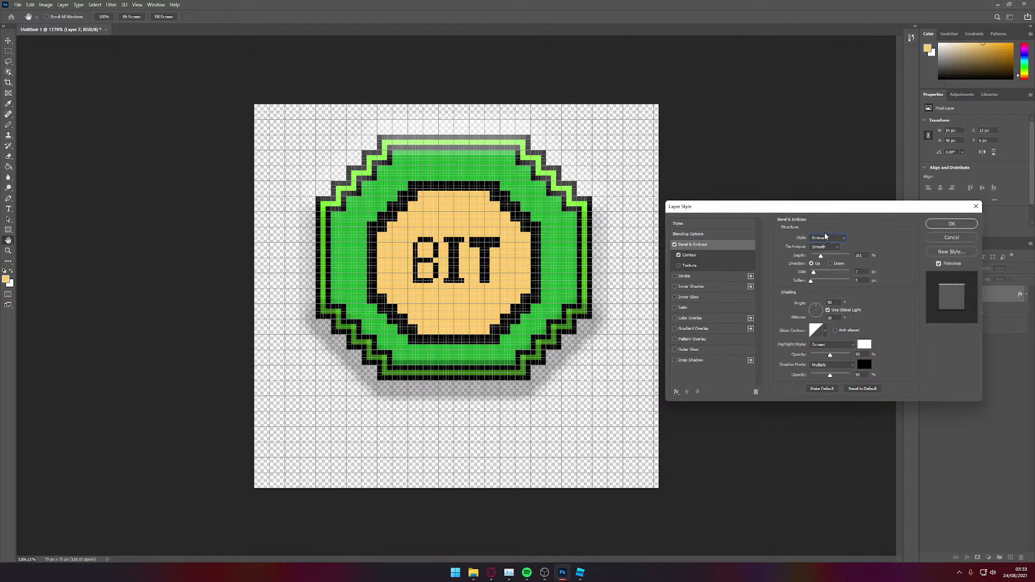
pyautogui.click(826, 239)
pyautogui.click(822, 263)
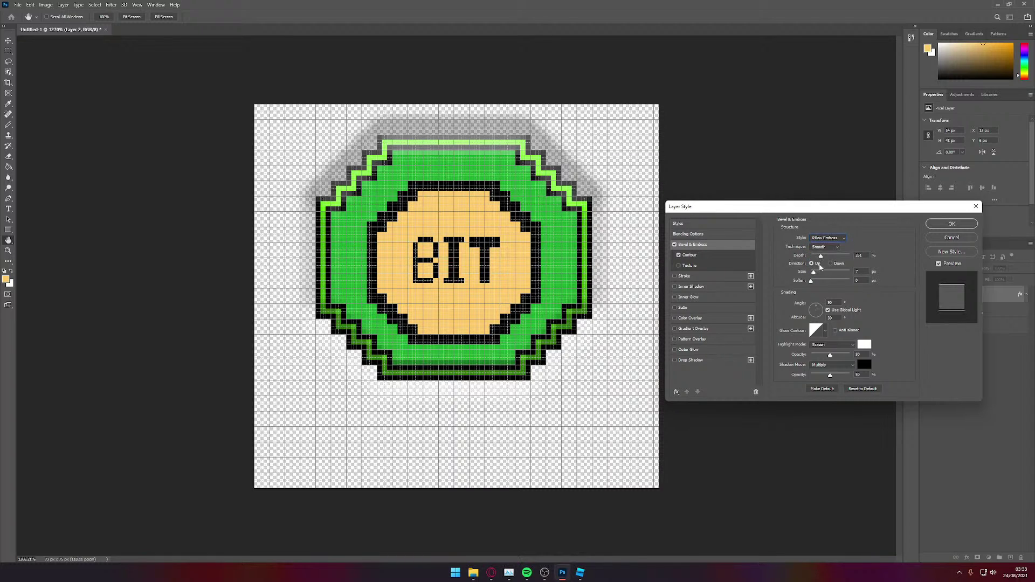
pyautogui.moveTo(824, 256); pyautogui.dragTo(814, 261)
pyautogui.click(819, 237)
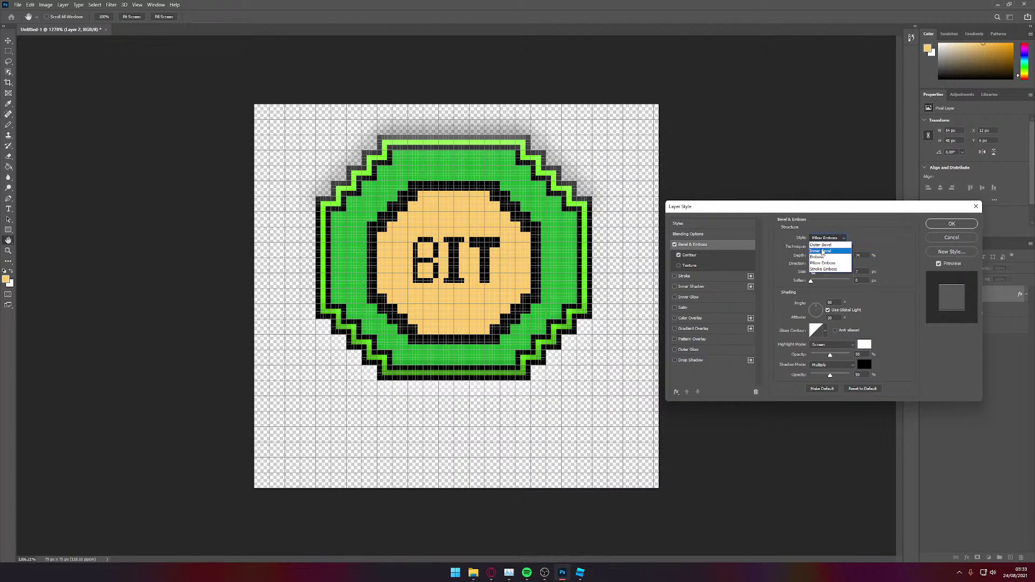
pyautogui.click(819, 271)
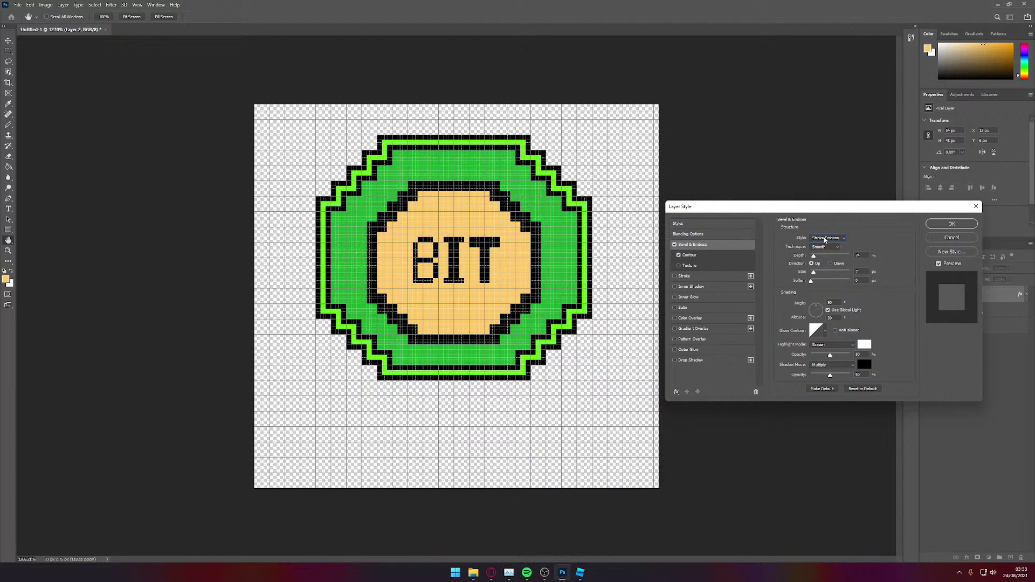
pyautogui.click(824, 239)
pyautogui.click(827, 249)
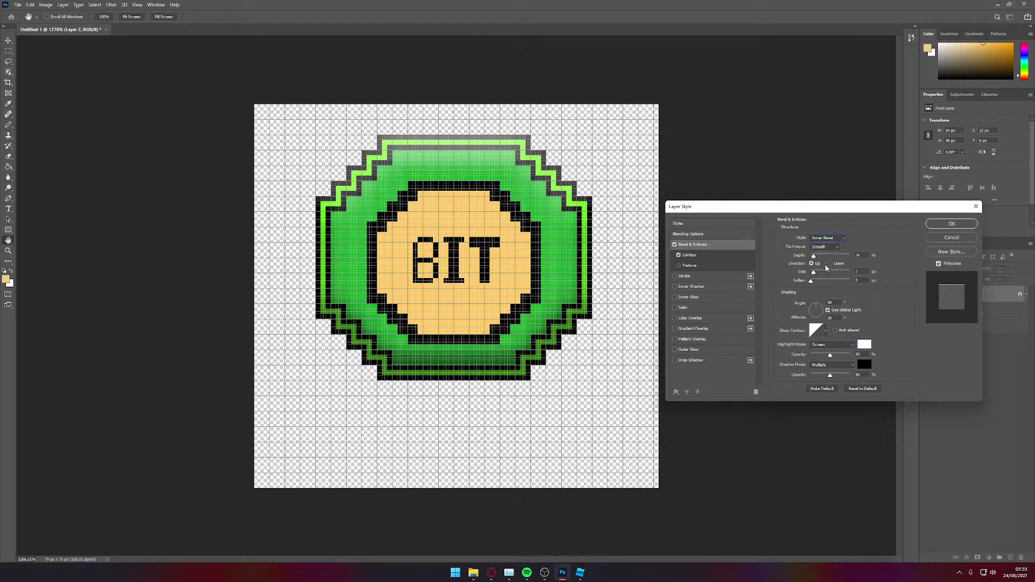
# Step: Set the bevel technique to Chisel Hard, raise its depth close to the maximum, try the Down direction and return it to Up
pyautogui.moveTo(814, 256); pyautogui.dragTo(828, 256)
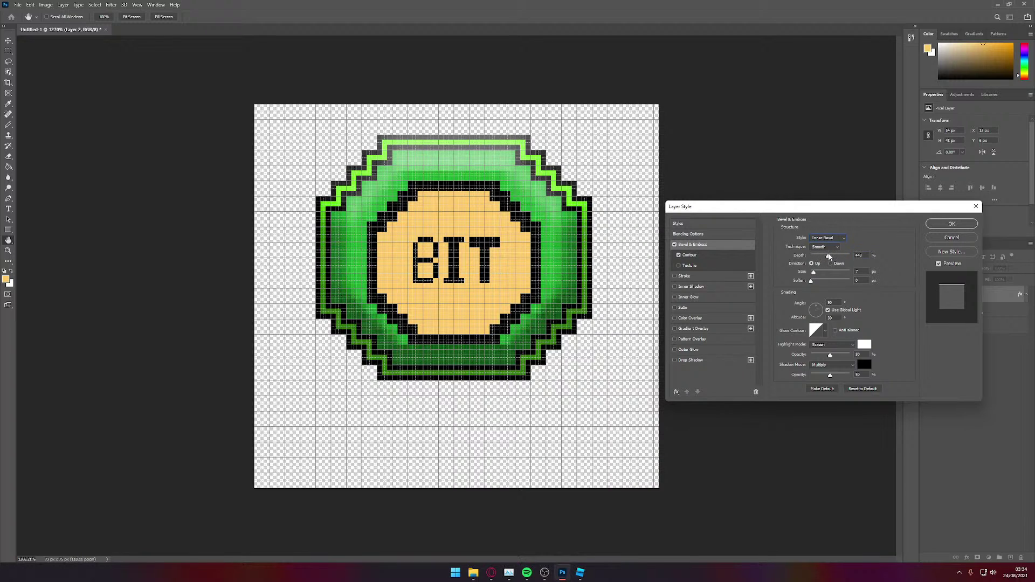
pyautogui.click(830, 248)
pyautogui.click(829, 263)
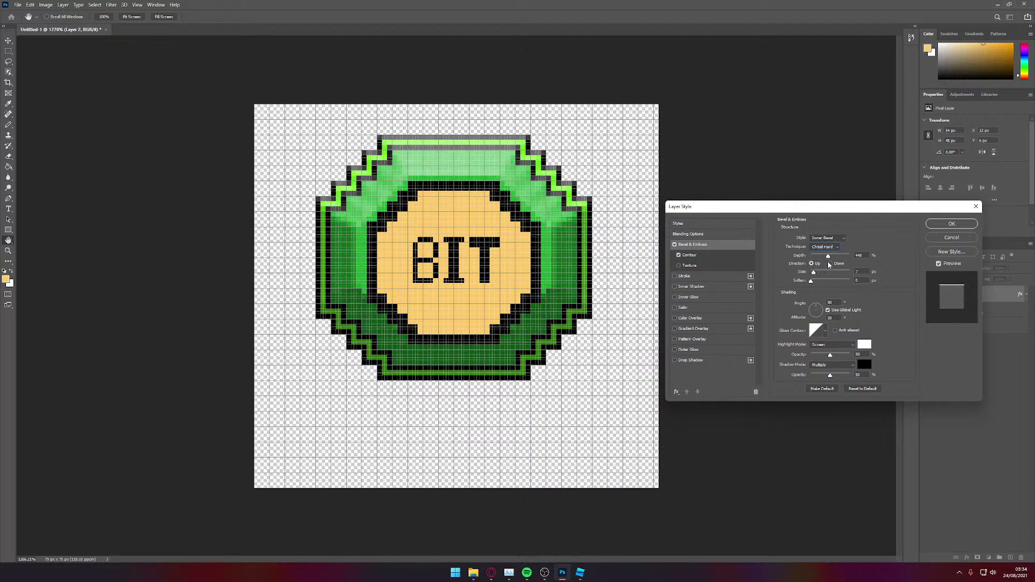
pyautogui.click(827, 249)
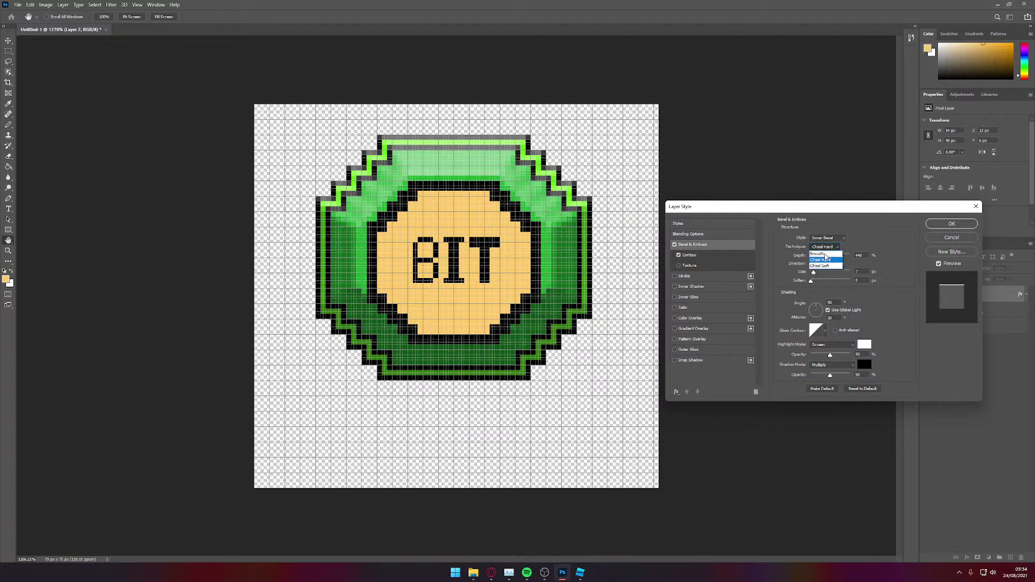
pyautogui.click(836, 247)
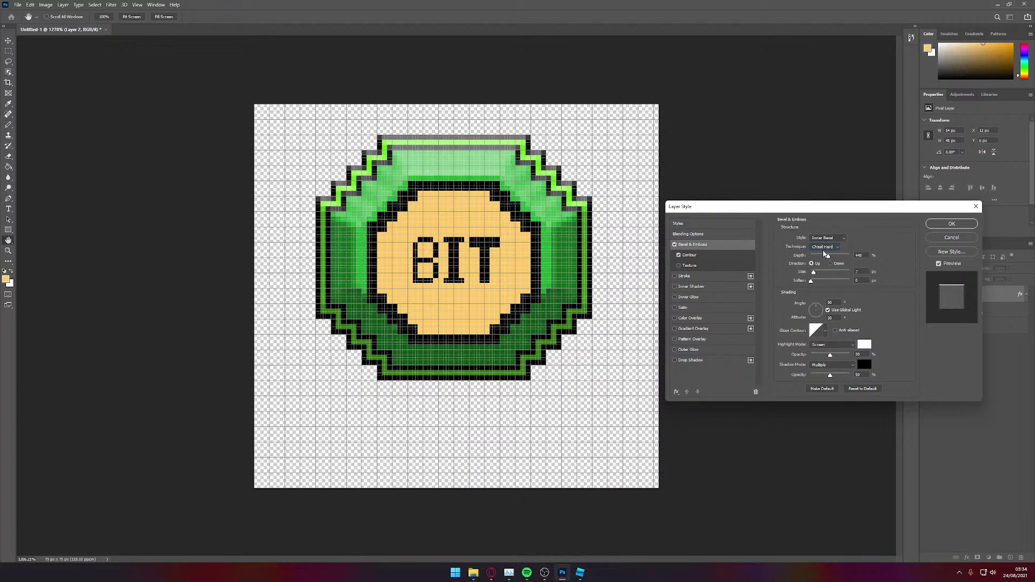
pyautogui.moveTo(819, 260)
pyautogui.mouseDown()
pyautogui.moveTo(847, 265)
pyautogui.moveTo(833, 267)
pyautogui.mouseUp()
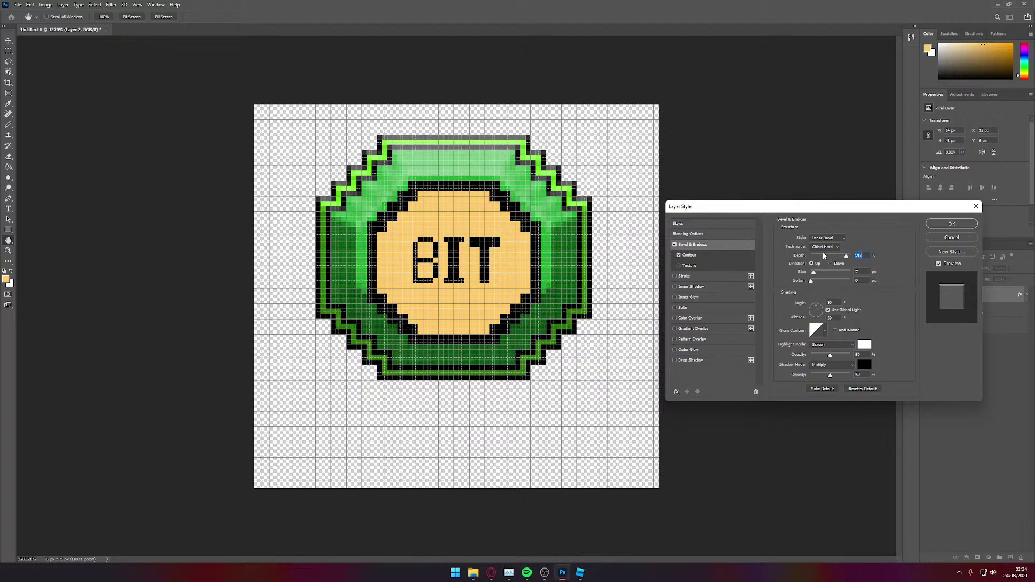
pyautogui.click(830, 263)
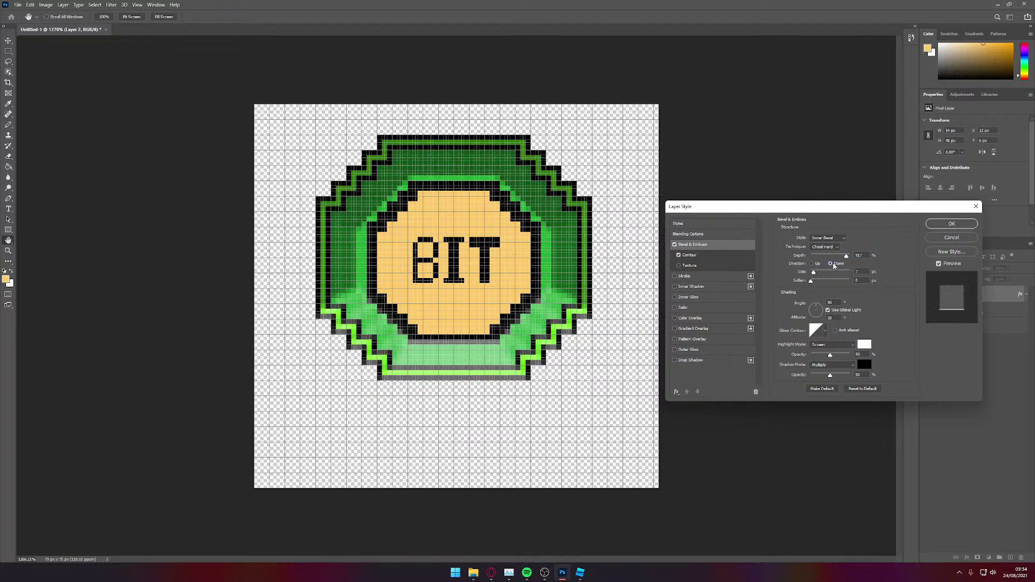
pyautogui.click(811, 263)
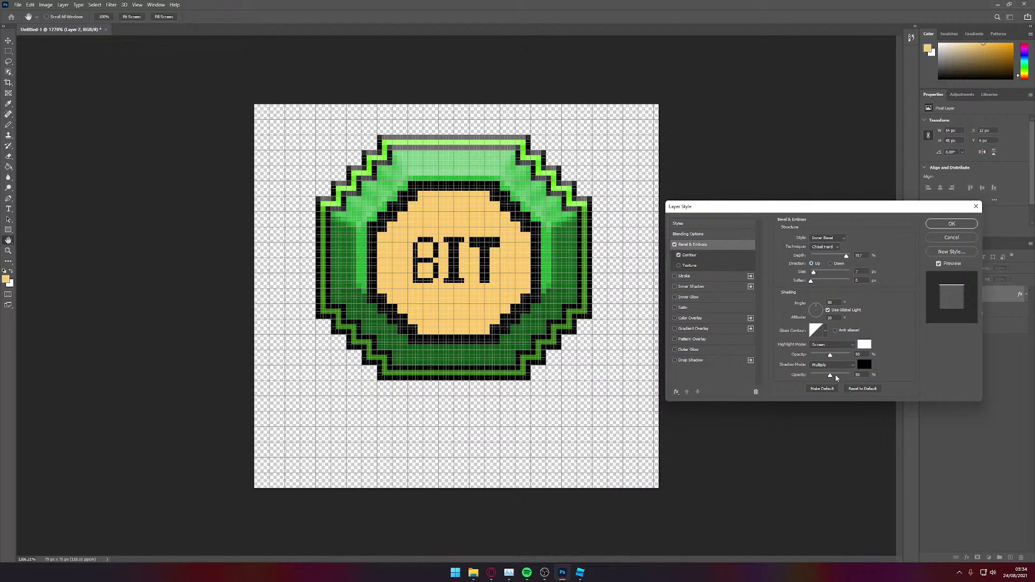
# Step: Set the bevel's shadow mode to Overlay with slightly over 40% shadow opacity, and apply the layer style
pyautogui.moveTo(830, 375); pyautogui.dragTo(811, 382)
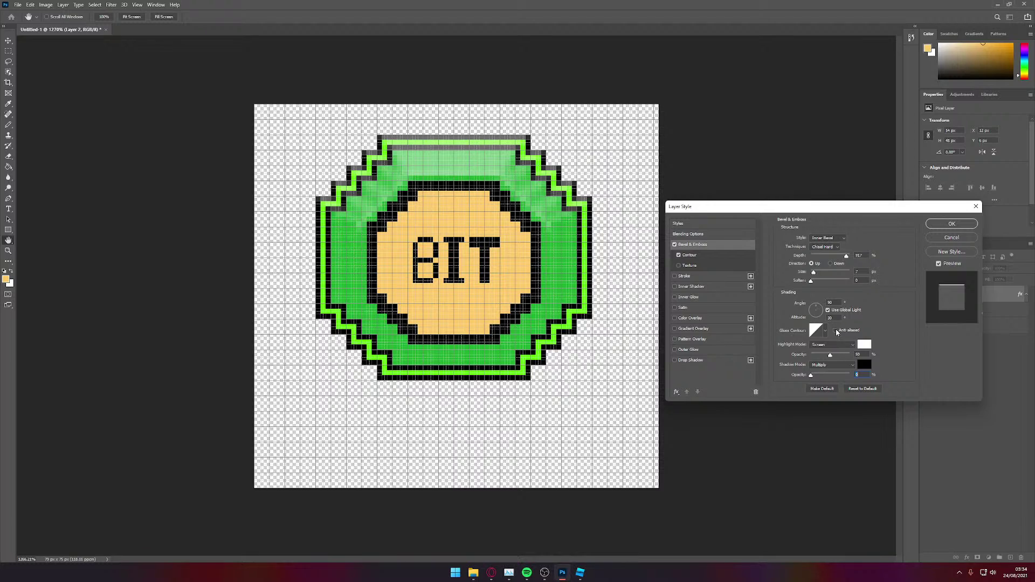
pyautogui.click(828, 365)
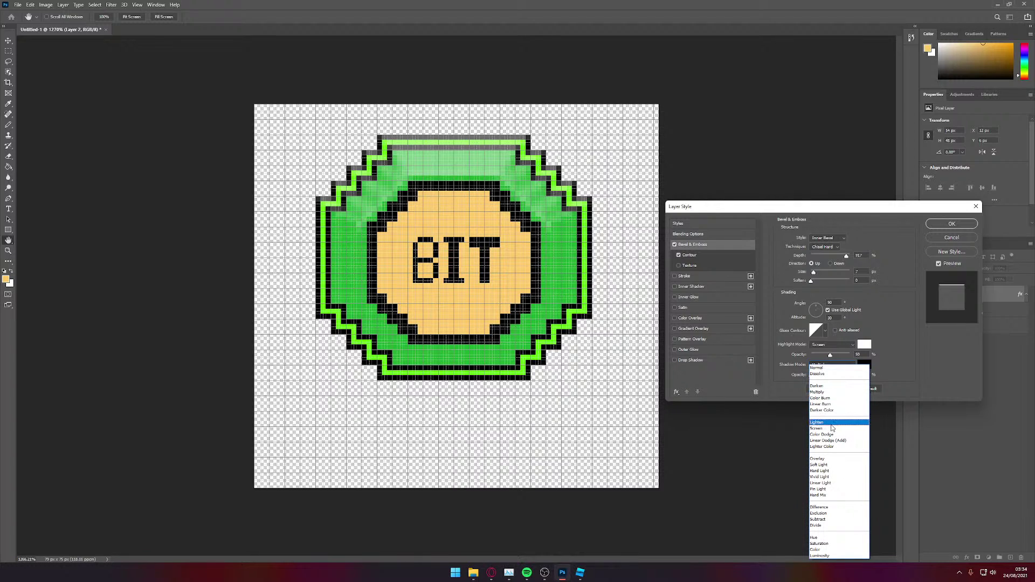
pyautogui.click(819, 458)
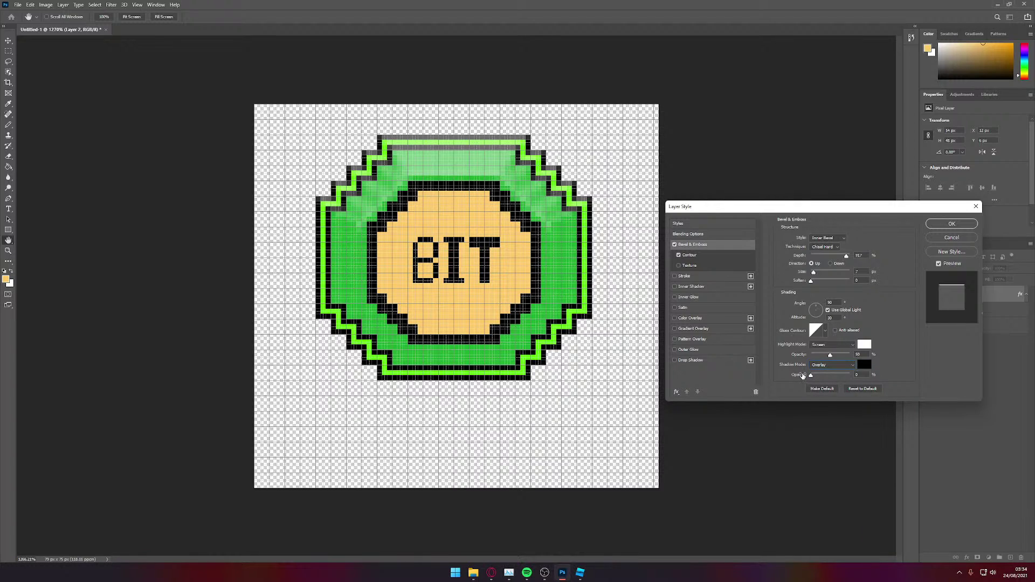
pyautogui.click(825, 344)
pyautogui.click(825, 344)
pyautogui.moveTo(812, 378); pyautogui.dragTo(826, 379)
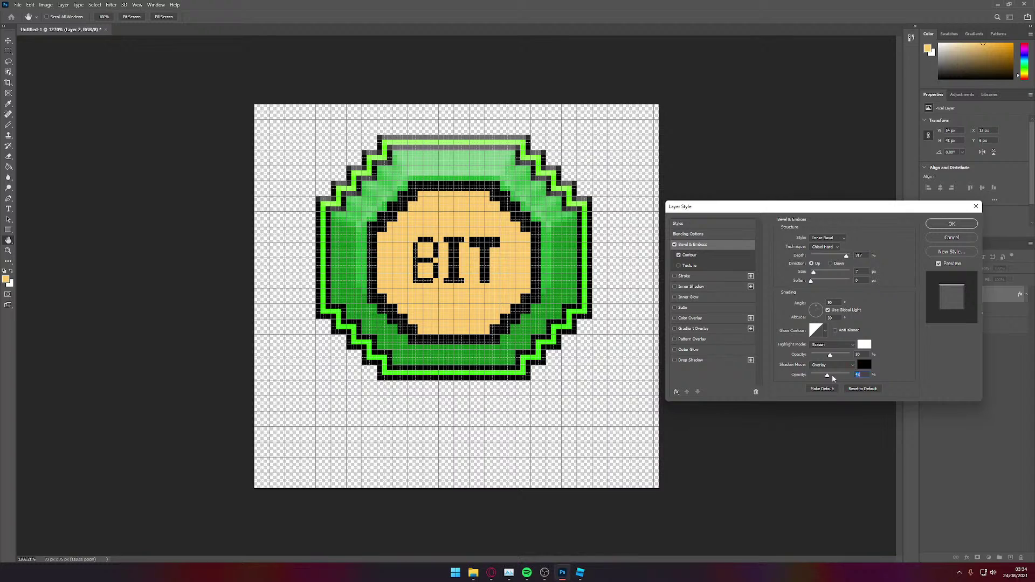
pyautogui.click(951, 223)
# Step: Change the foreground colour from tan to a more saturated golden yellow
pyautogui.click(928, 50)
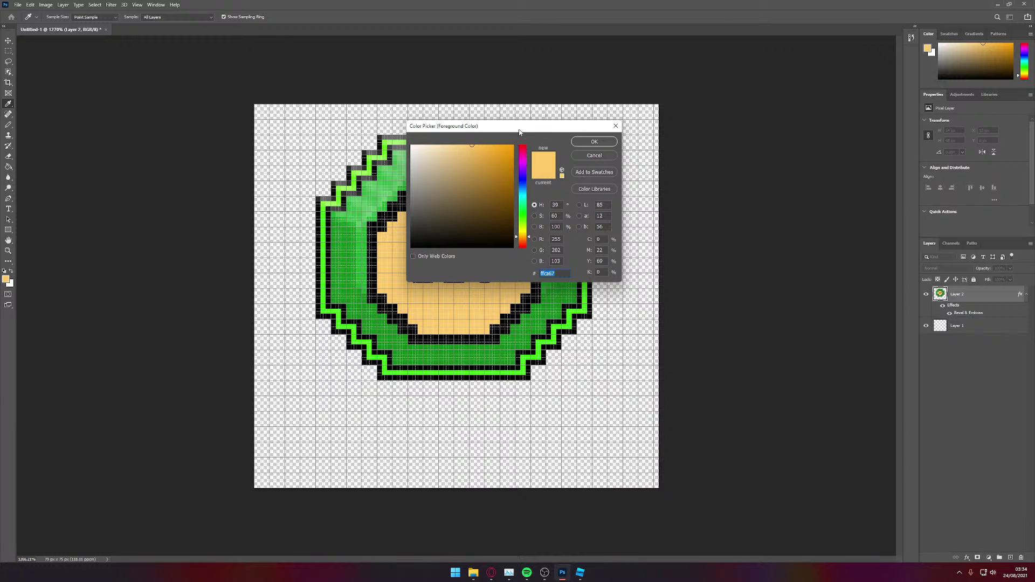
pyautogui.moveTo(519, 132); pyautogui.dragTo(588, 167)
pyautogui.moveTo(589, 273); pyautogui.dragTo(588, 268)
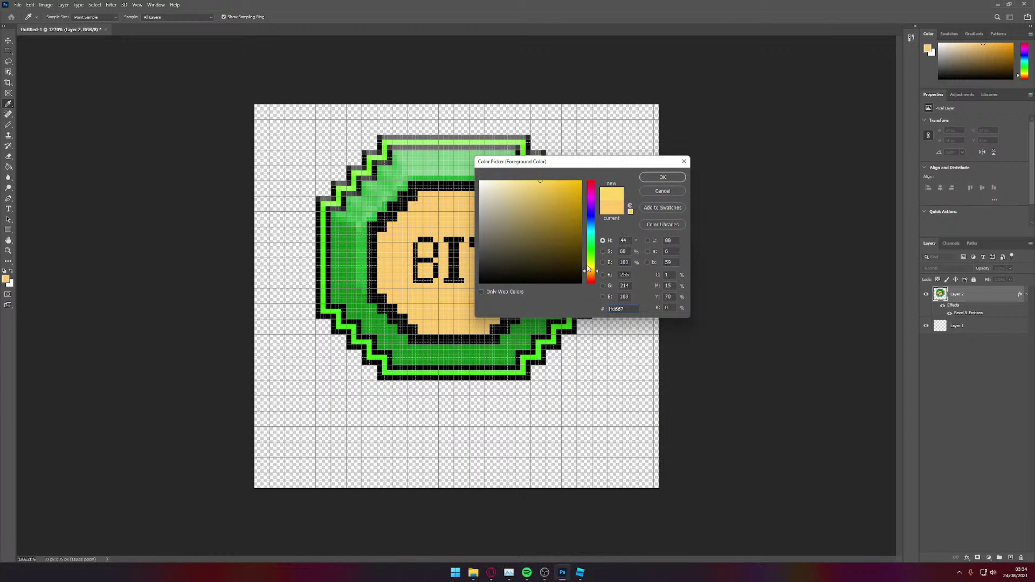
pyautogui.moveTo(570, 186)
pyautogui.mouseDown()
pyautogui.moveTo(580, 182)
pyautogui.moveTo(569, 180)
pyautogui.mouseUp()
pyautogui.click(646, 179)
# Step: Fill the emblem's tan centre and the enclosed areas of the B with golden yellow using the Paint Bucket
pyautogui.press('b')
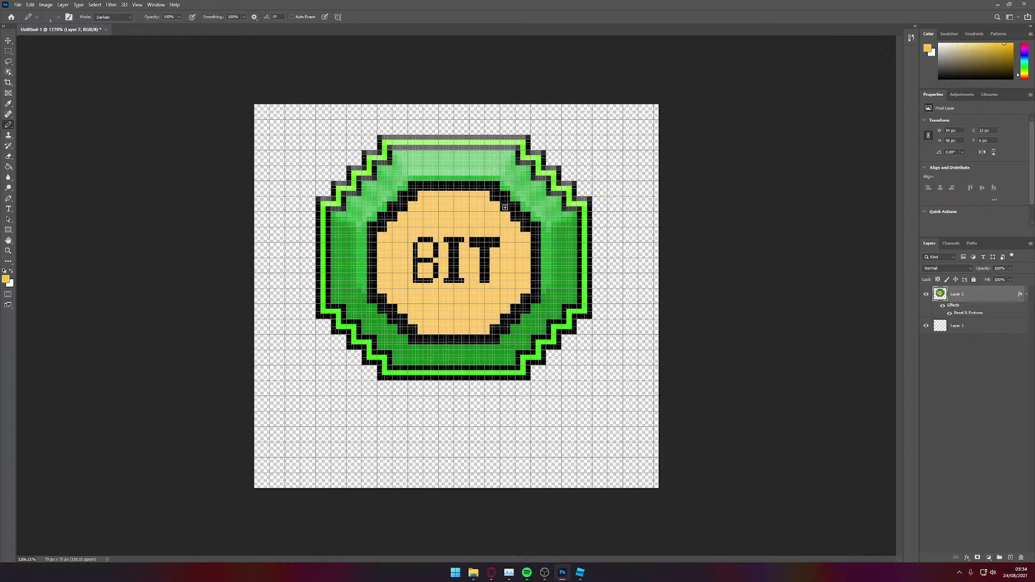
pyautogui.press('g')
pyautogui.click(481, 216)
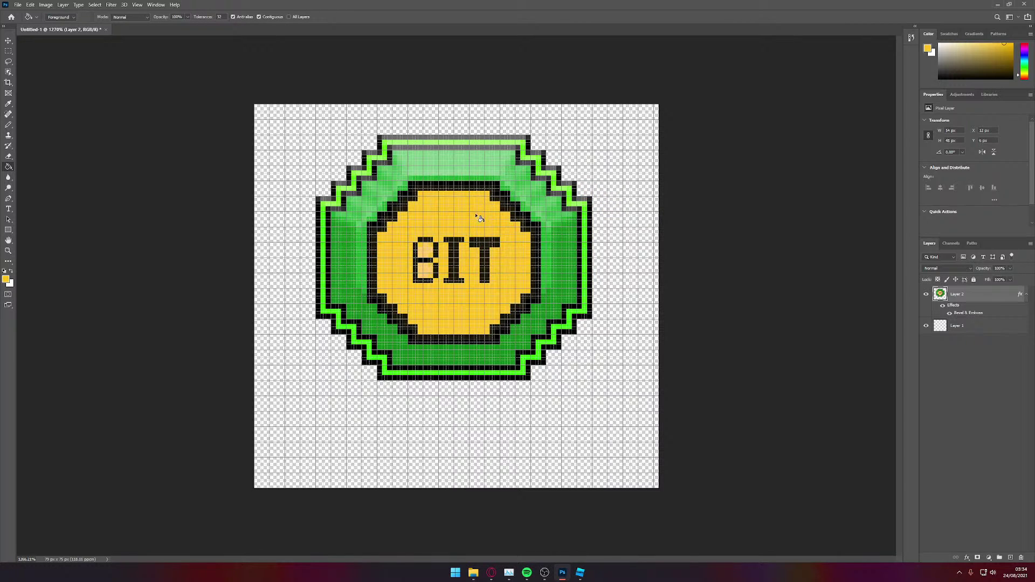
pyautogui.click(431, 252)
pyautogui.click(429, 272)
pyautogui.click(433, 276)
# Step: Pencil golden yellow over the remaining tan pixels inside both openings of the B
pyautogui.keyDown('alt'); pyautogui.scroll(5, 435, 277); pyautogui.keyUp('alt')
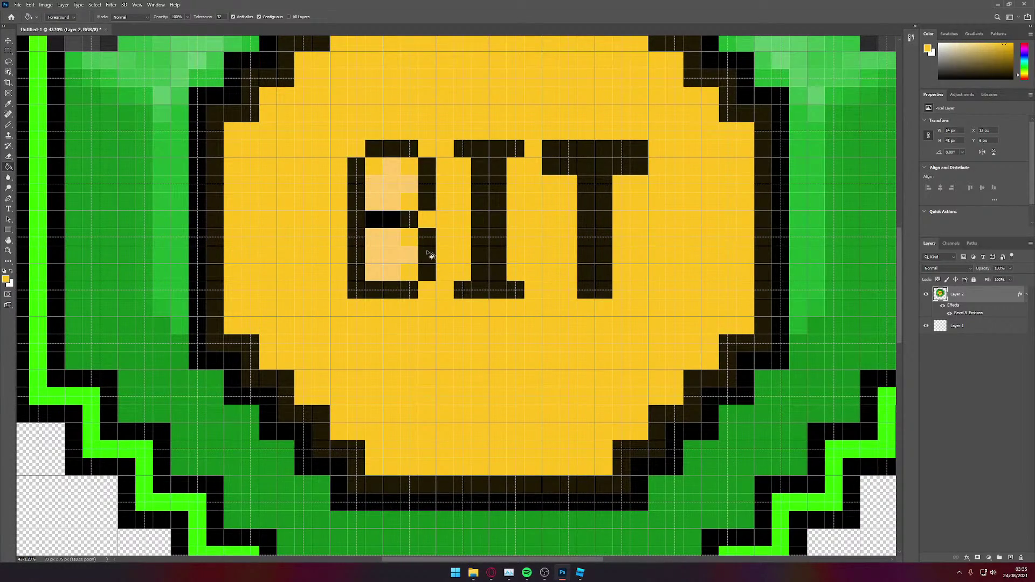
pyautogui.press('b')
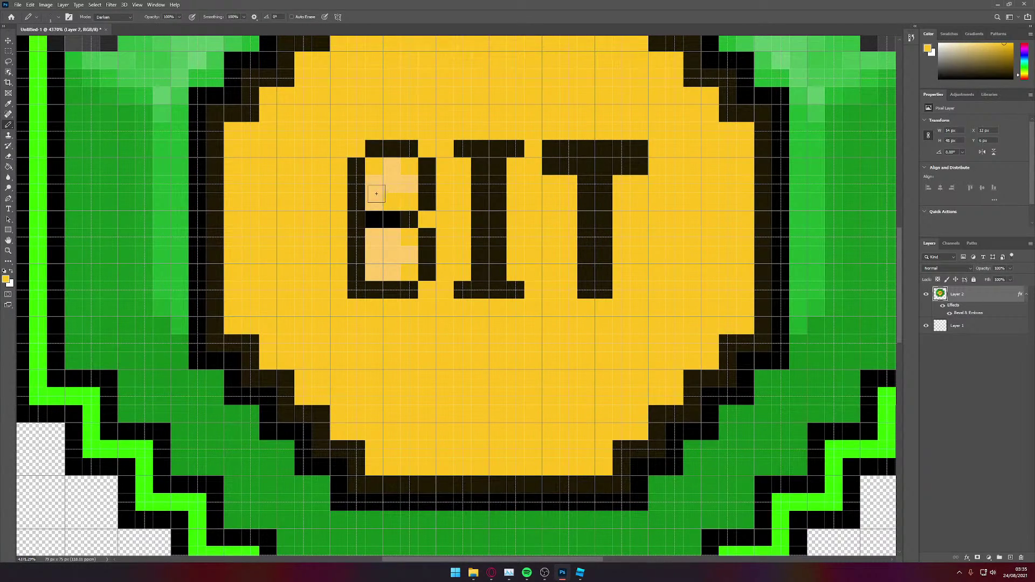
pyautogui.moveTo(376, 193)
pyautogui.mouseDown()
pyautogui.moveTo(397, 176)
pyautogui.moveTo(405, 218)
pyautogui.moveTo(377, 273)
pyautogui.moveTo(409, 254)
pyautogui.mouseUp()
pyautogui.keyDown('alt'); pyautogui.scroll(-2, 408, 250); pyautogui.keyUp('alt')
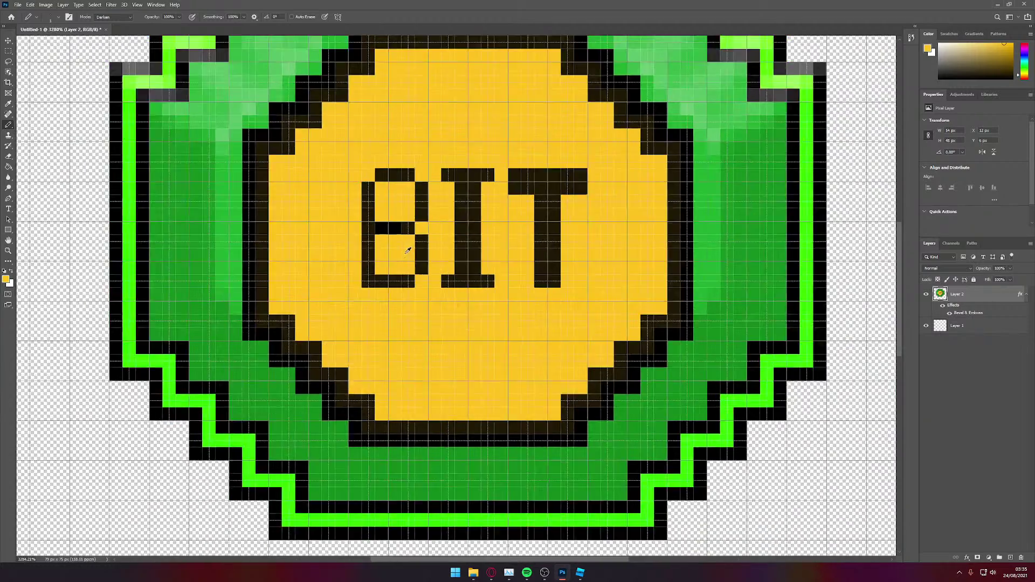
pyautogui.keyDown('alt'); pyautogui.scroll(-3, 408, 251); pyautogui.keyUp('alt')
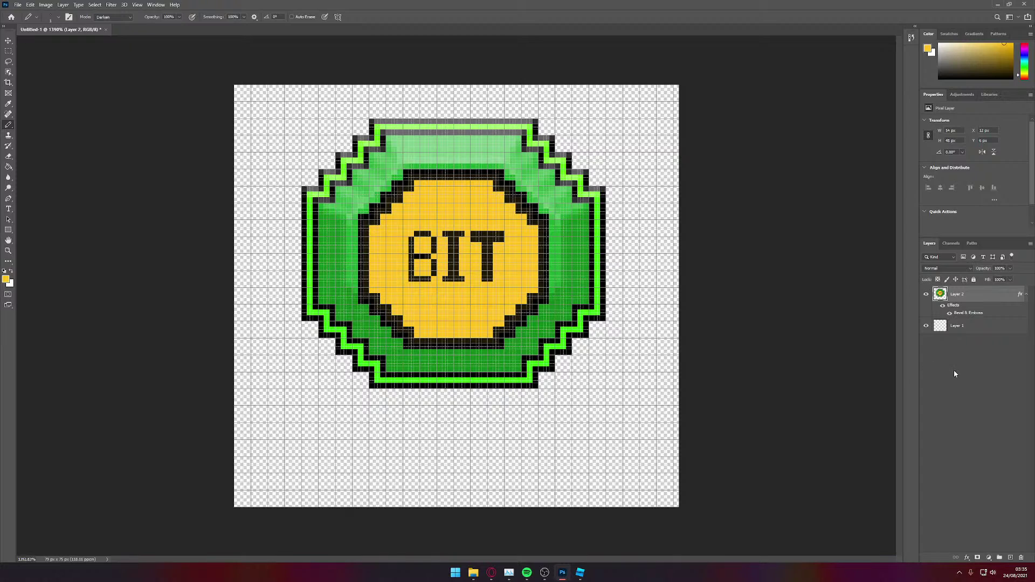
# Step: Move the emblem straight down 5 px on the canvas and deselect its layer
pyautogui.click(953, 374)
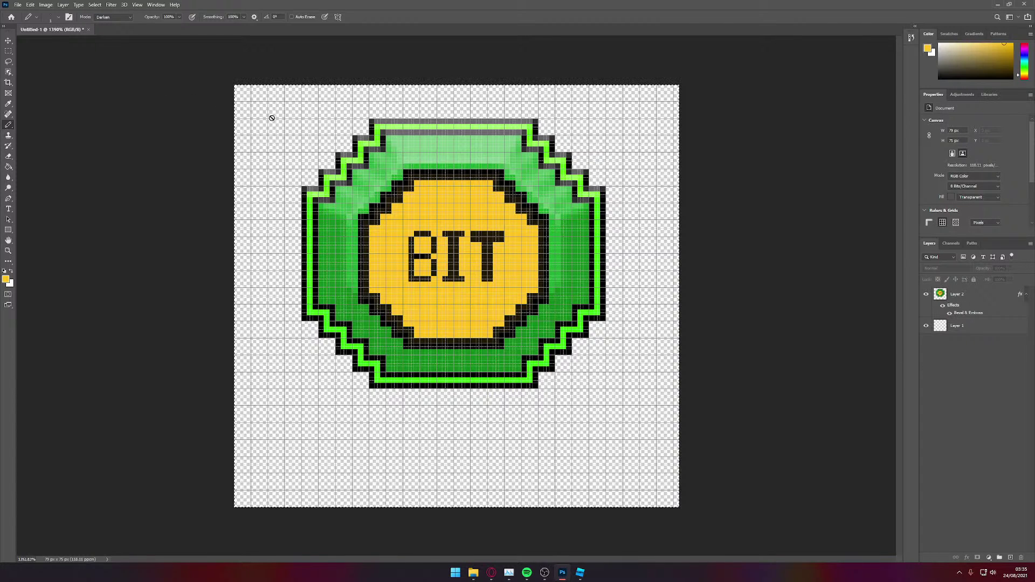
pyautogui.press('v')
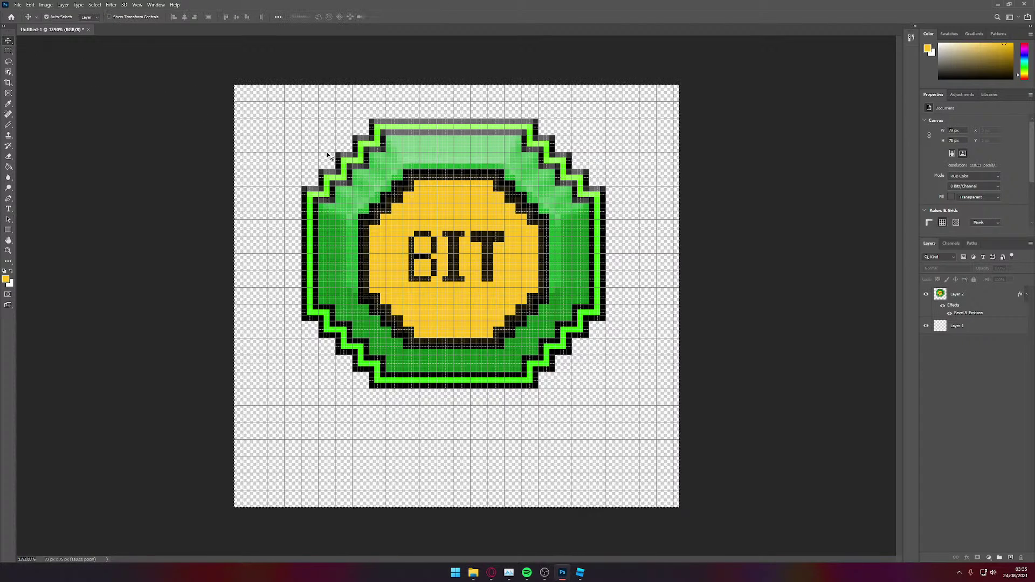
pyautogui.moveTo(392, 158); pyautogui.dragTo(391, 190)
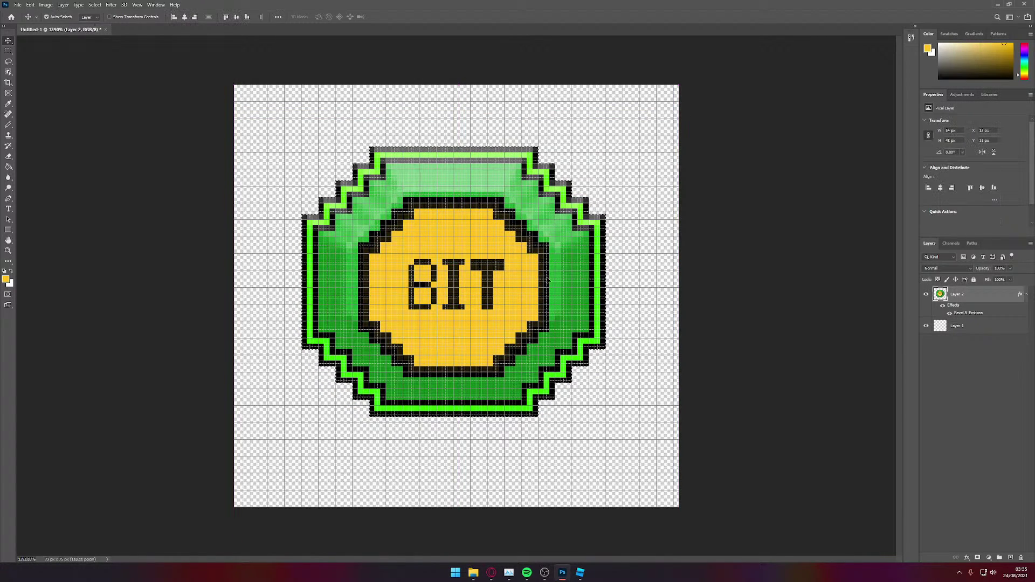
pyautogui.click(974, 345)
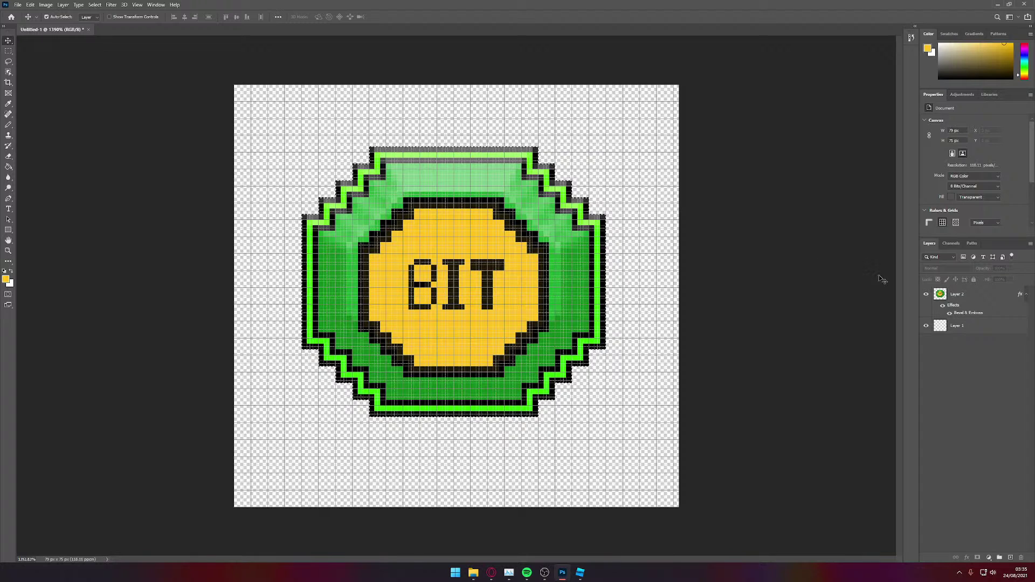
# Step: Open Layer 2's layer style and add a Stroke positioned Outside
pyautogui.click(963, 300)
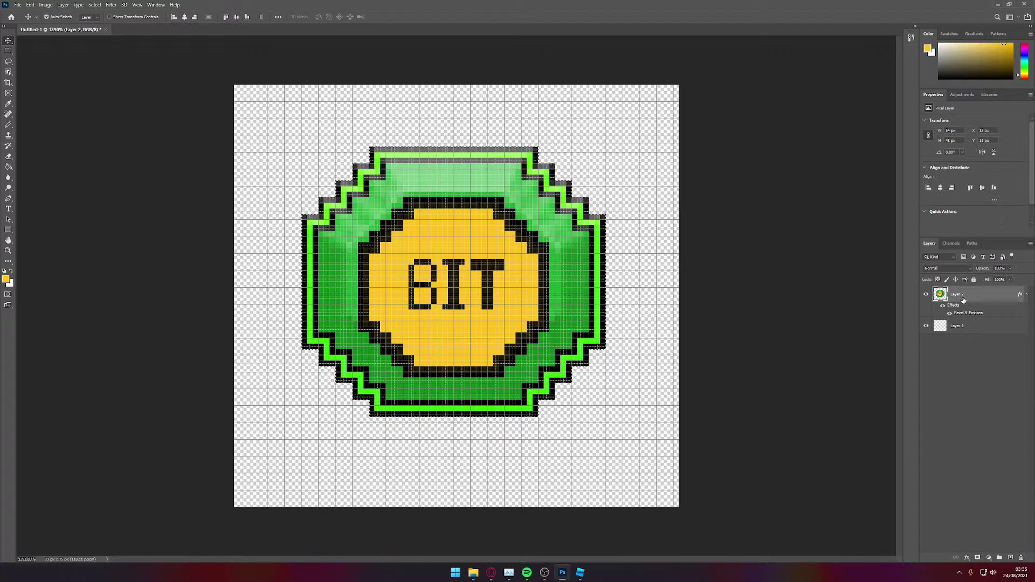
pyautogui.doubleClick(991, 297)
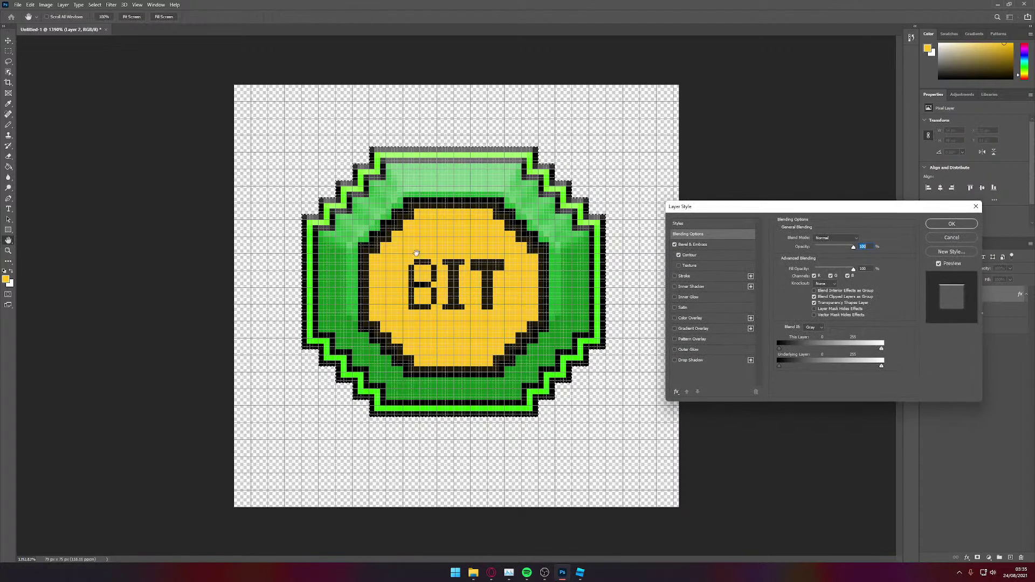
pyautogui.click(684, 276)
pyautogui.click(817, 247)
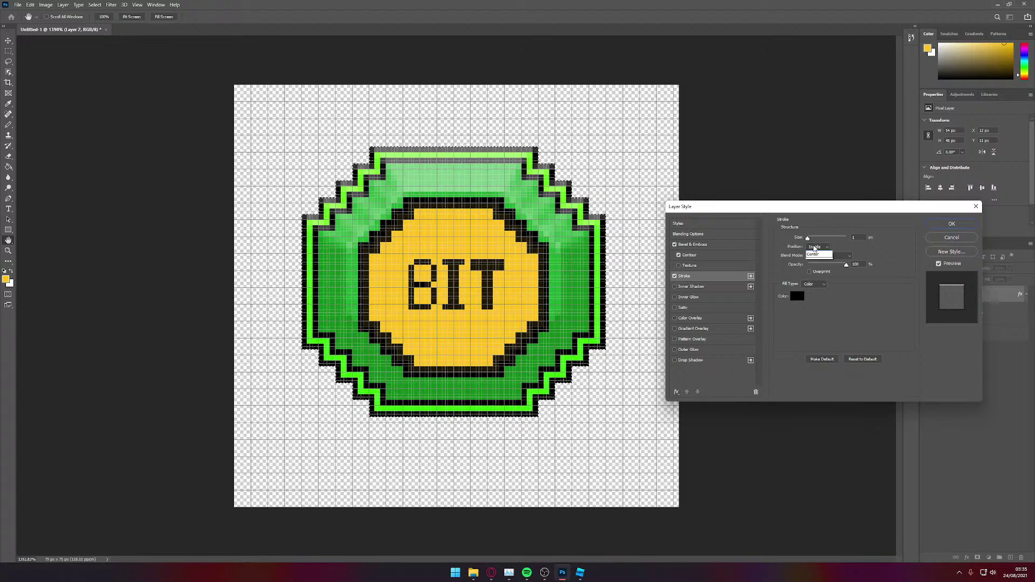
pyautogui.click(817, 247)
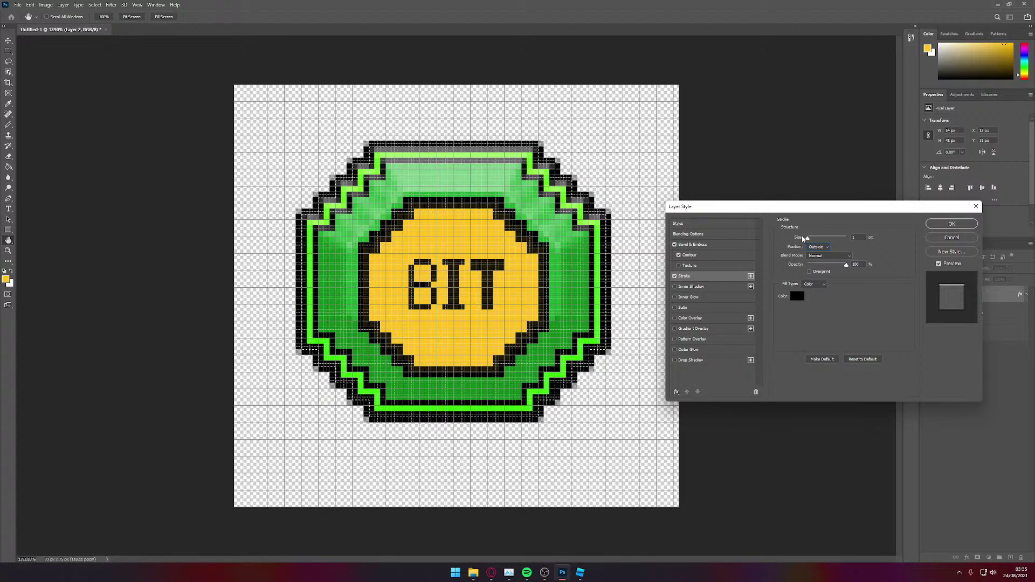
# Step: Keep the outside stroke at 1 px, set its blend mode to Overlay and reduce its opacity to about 28%
pyautogui.moveTo(807, 238); pyautogui.dragTo(793, 242)
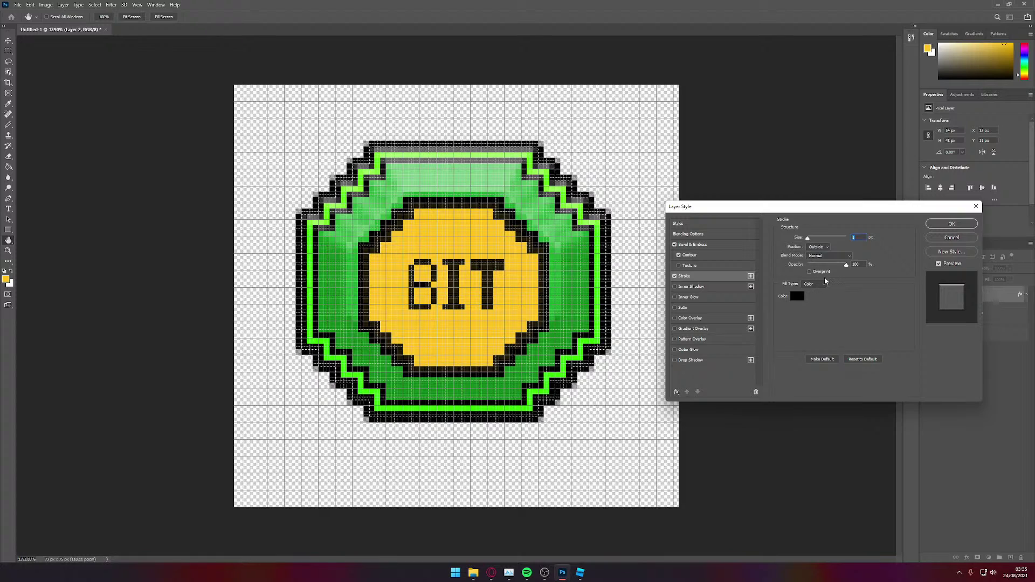
pyautogui.click(826, 256)
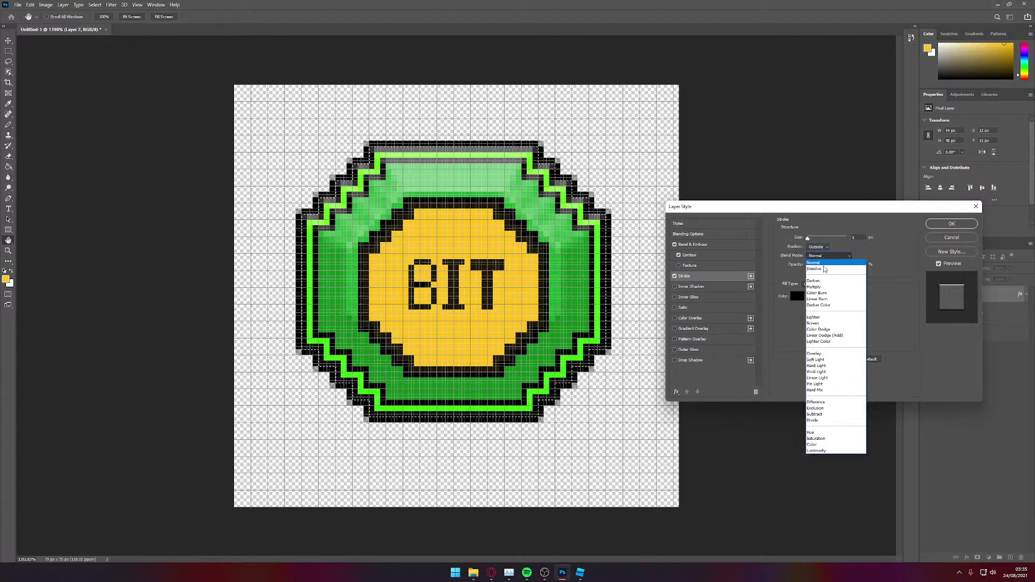
pyautogui.click(817, 354)
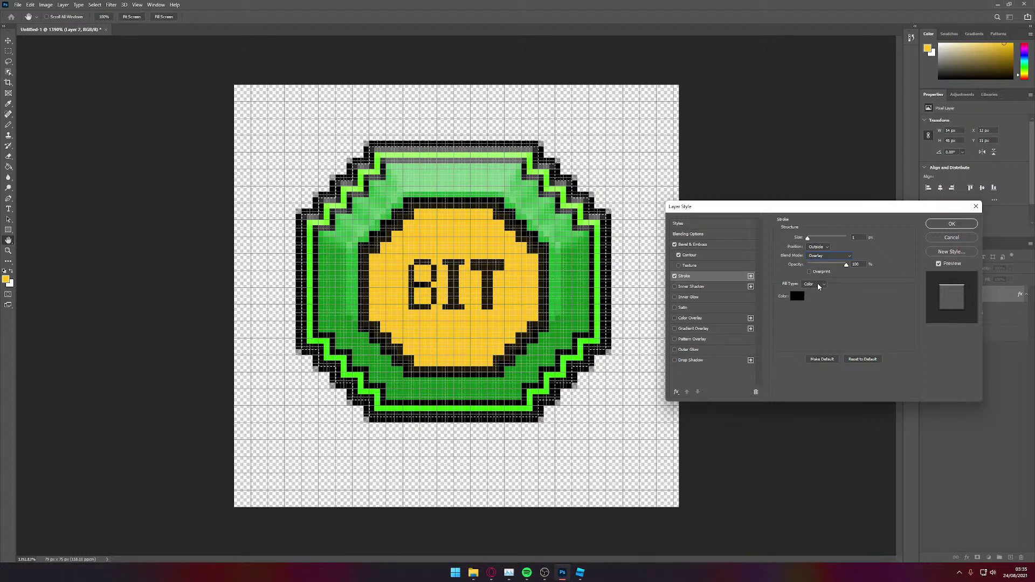
pyautogui.click(817, 284)
pyautogui.click(818, 288)
pyautogui.moveTo(845, 265); pyautogui.dragTo(820, 270)
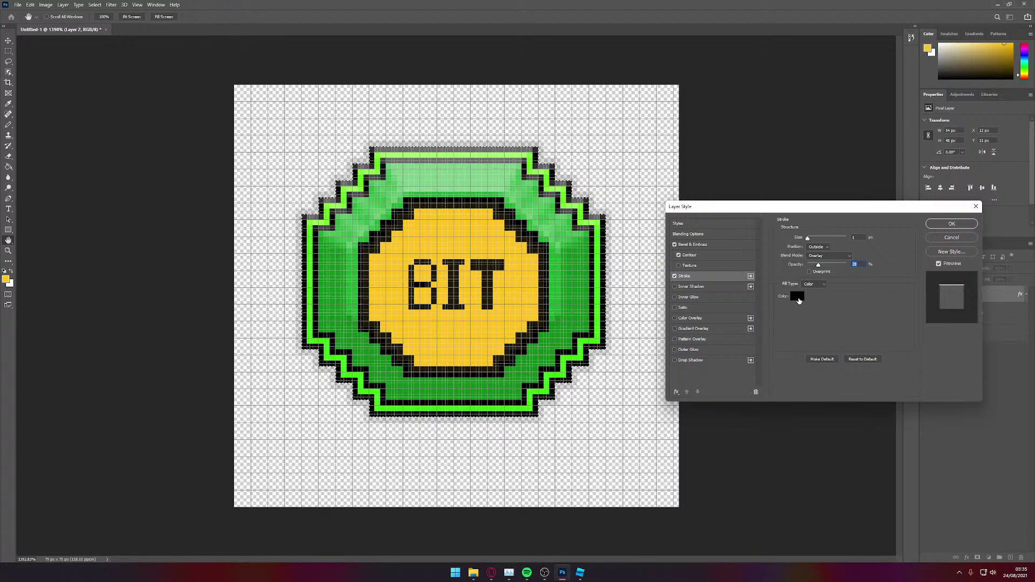
# Step: Try red (ff0000), blue and yellow as the stroke colour and discard the colour change
pyautogui.click(797, 296)
pyautogui.write('ff0000')
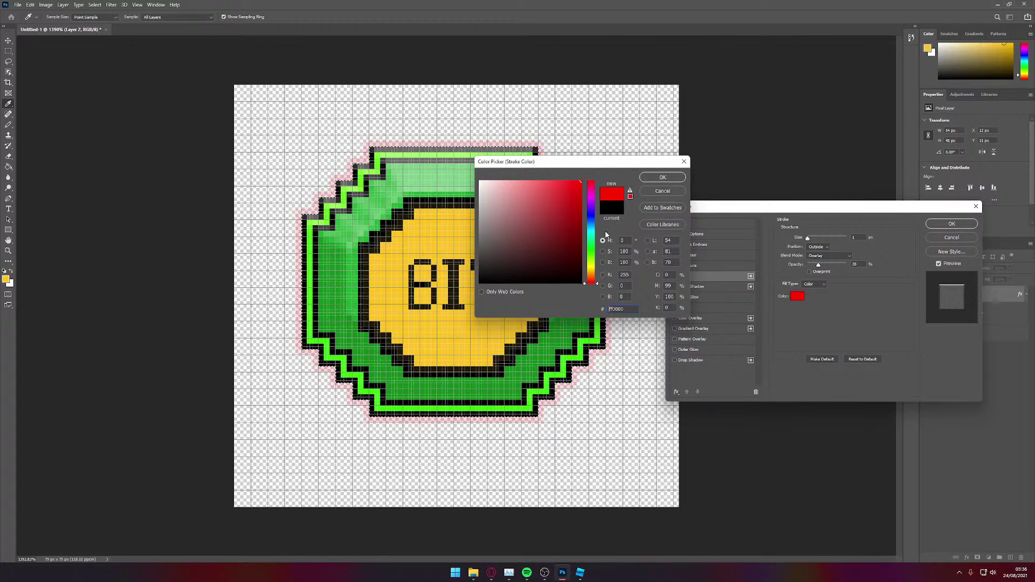
pyautogui.click(592, 219)
pyautogui.click(571, 206)
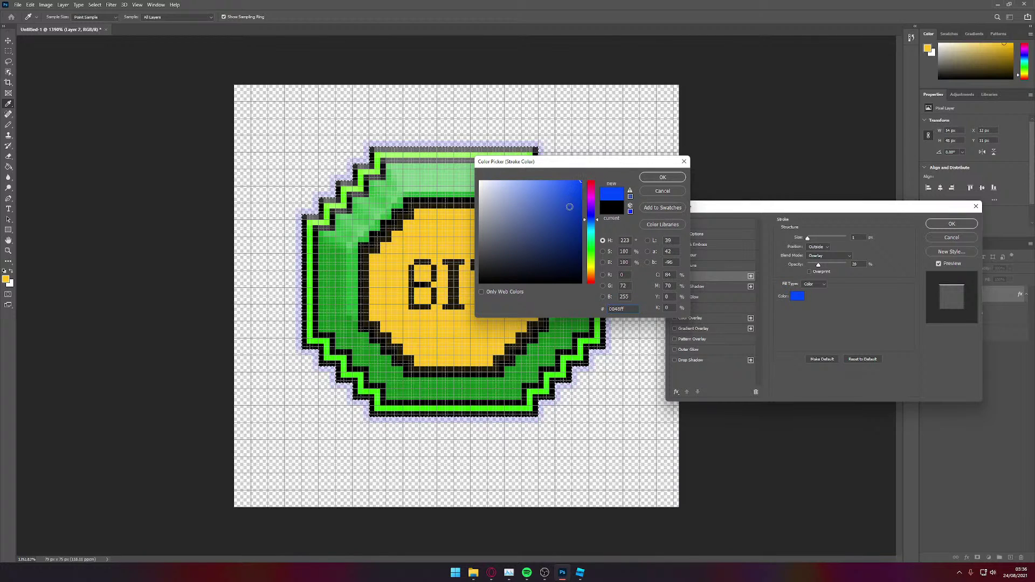
pyautogui.click(591, 267)
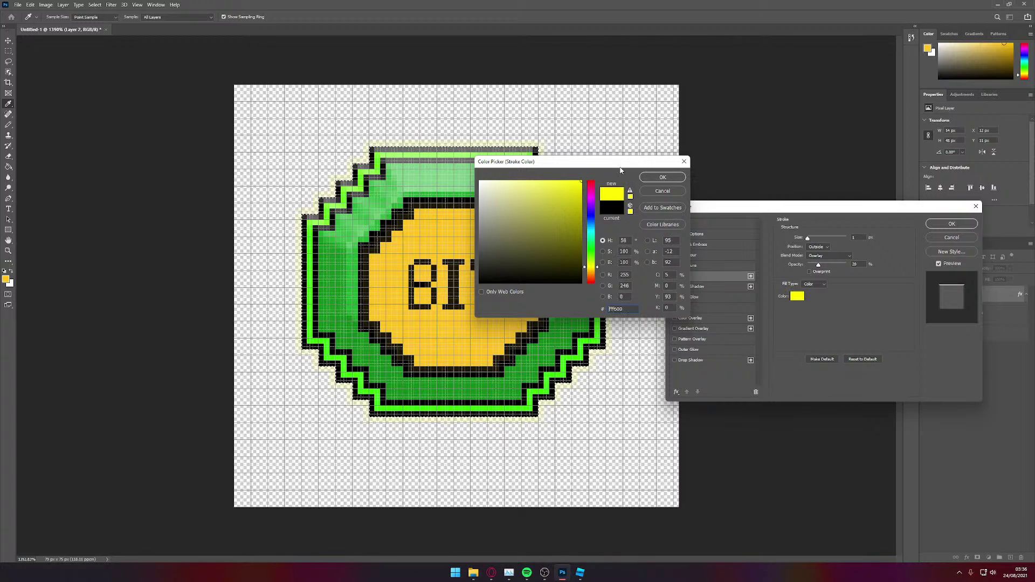
pyautogui.click(662, 191)
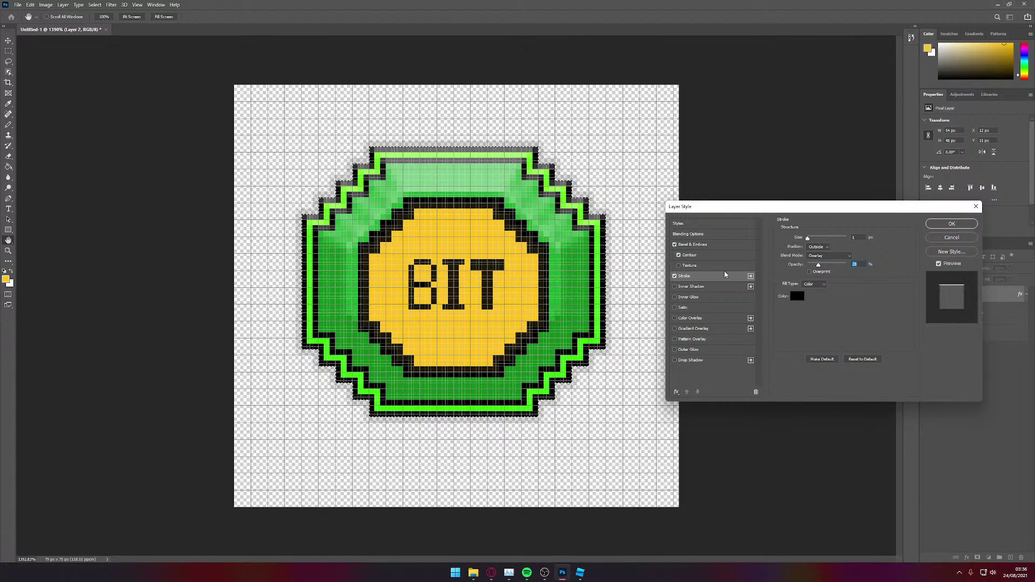
# Step: Turn off the Stroke effect on Layer 2
pyautogui.click(675, 276)
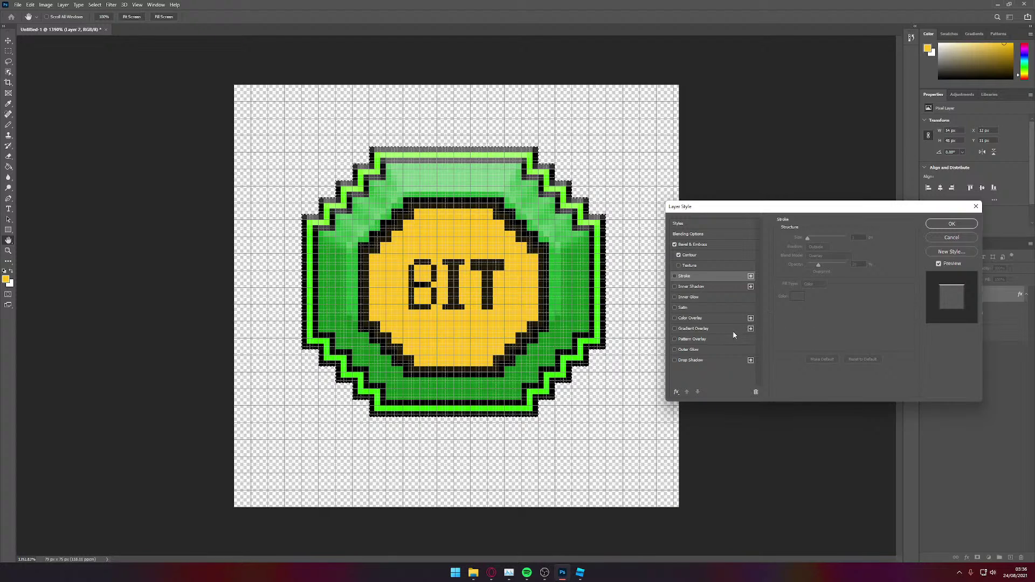
# Step: Try a Texture on the emblem's bevel with a reduced scale and a negative depth
pyautogui.click(689, 267)
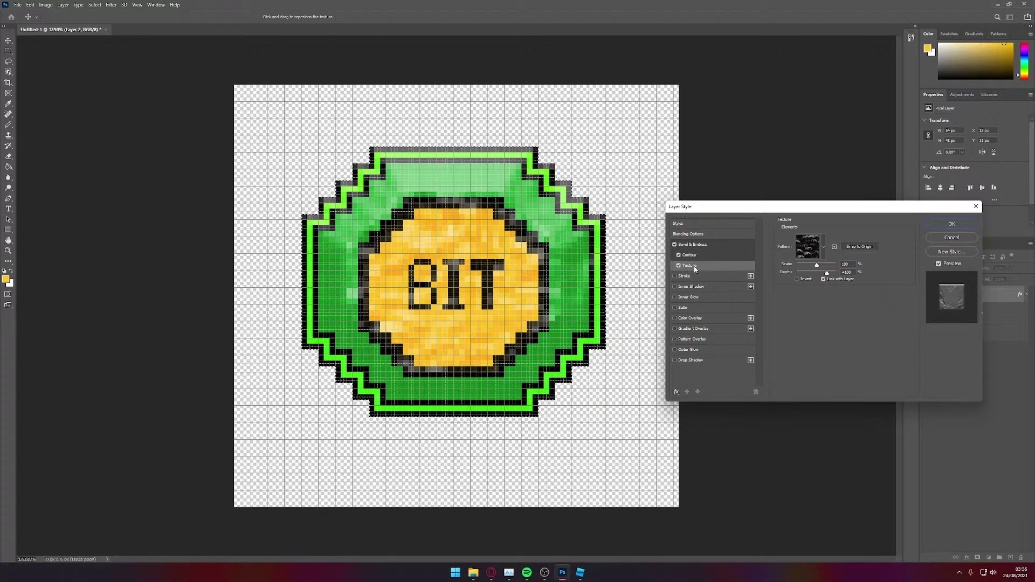
pyautogui.moveTo(815, 266)
pyautogui.mouseDown()
pyautogui.moveTo(828, 273)
pyautogui.moveTo(797, 275)
pyautogui.moveTo(814, 275)
pyautogui.mouseUp()
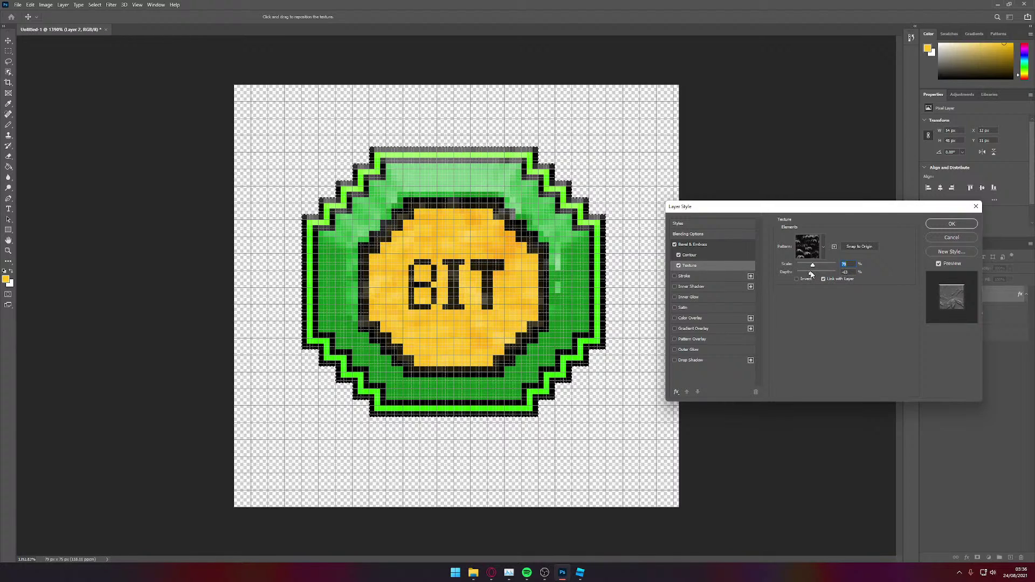
pyautogui.moveTo(811, 274); pyautogui.dragTo(812, 268)
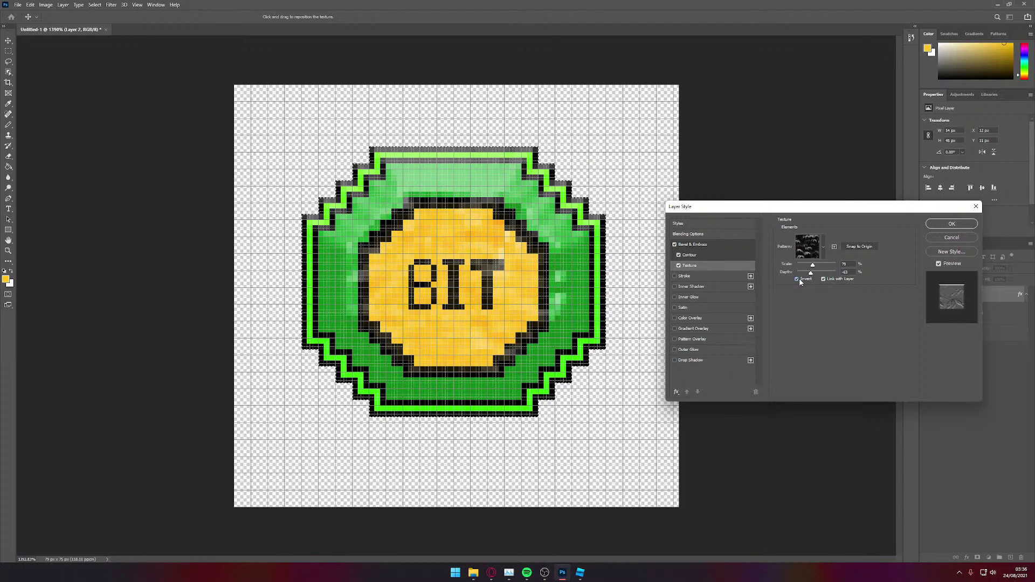
# Step: Try each of the three Water patterns as the bevel's texture, ending with the first one
pyautogui.click(811, 252)
pyautogui.click(767, 295)
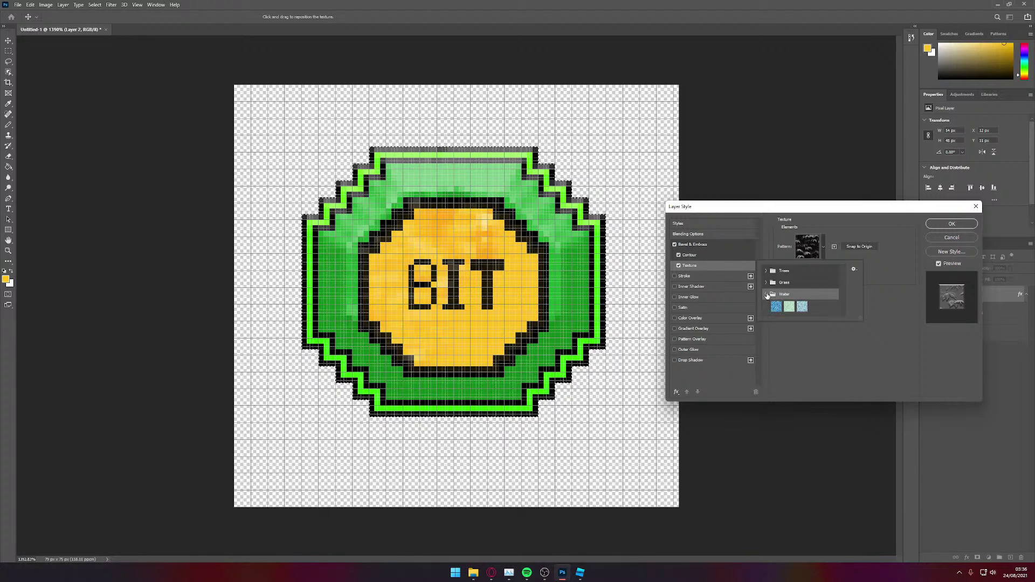
pyautogui.click(788, 306)
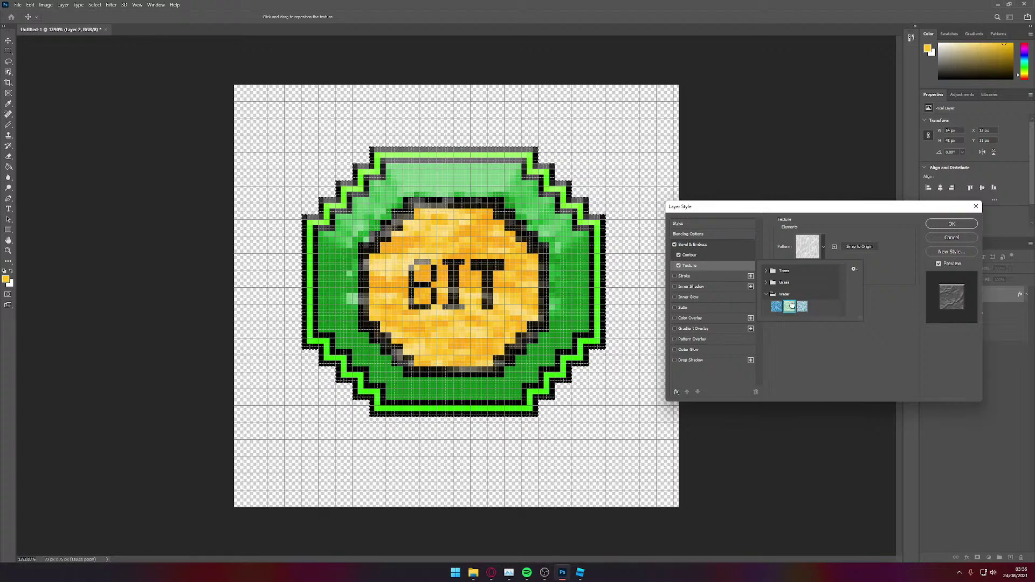
pyautogui.click(802, 306)
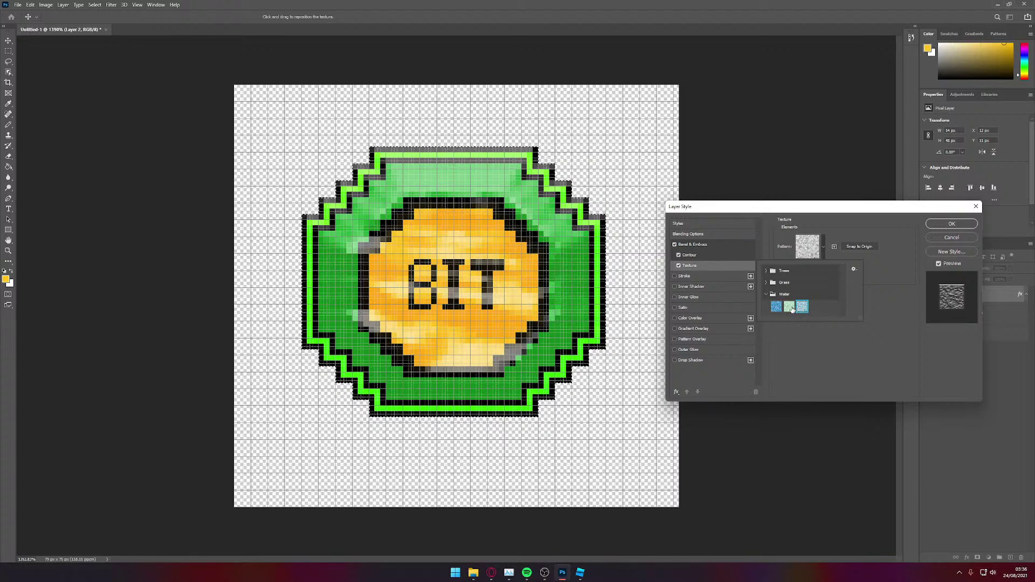
pyautogui.click(789, 309)
pyautogui.click(801, 307)
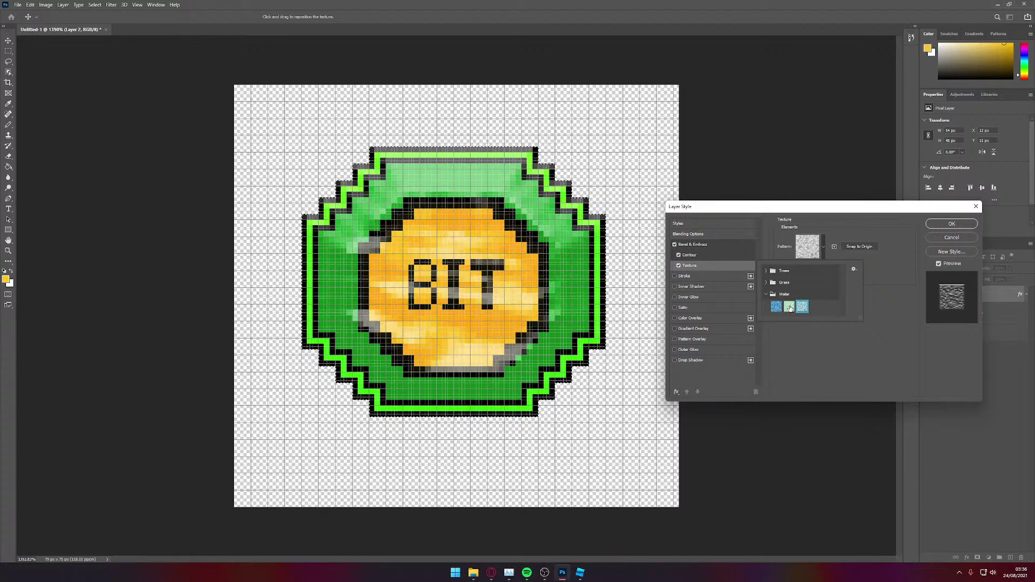
pyautogui.click(789, 308)
pyautogui.click(775, 309)
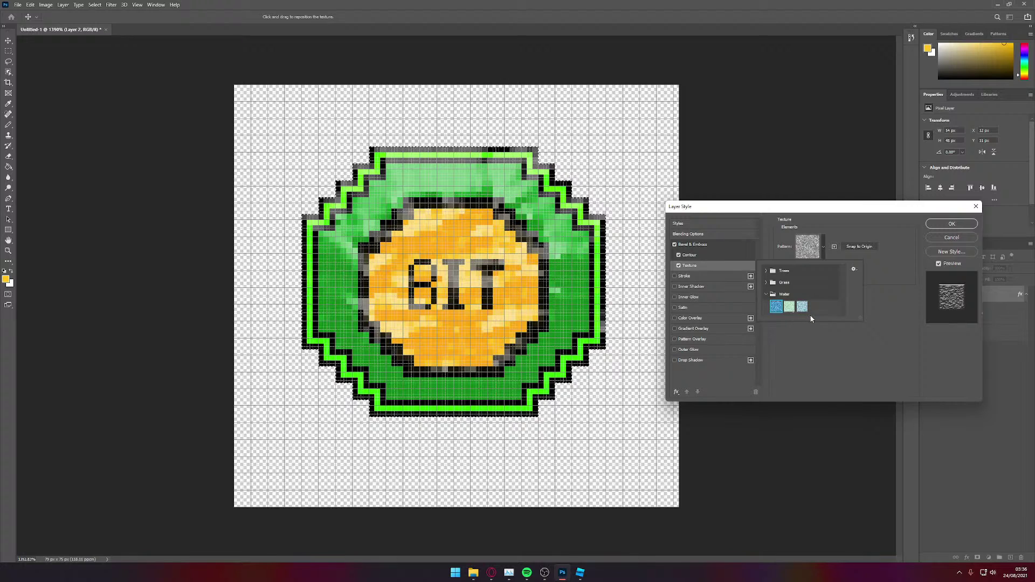
# Step: Try the bevel texture at 17% scale and -1000% depth, and turn the Texture off
pyautogui.click(806, 329)
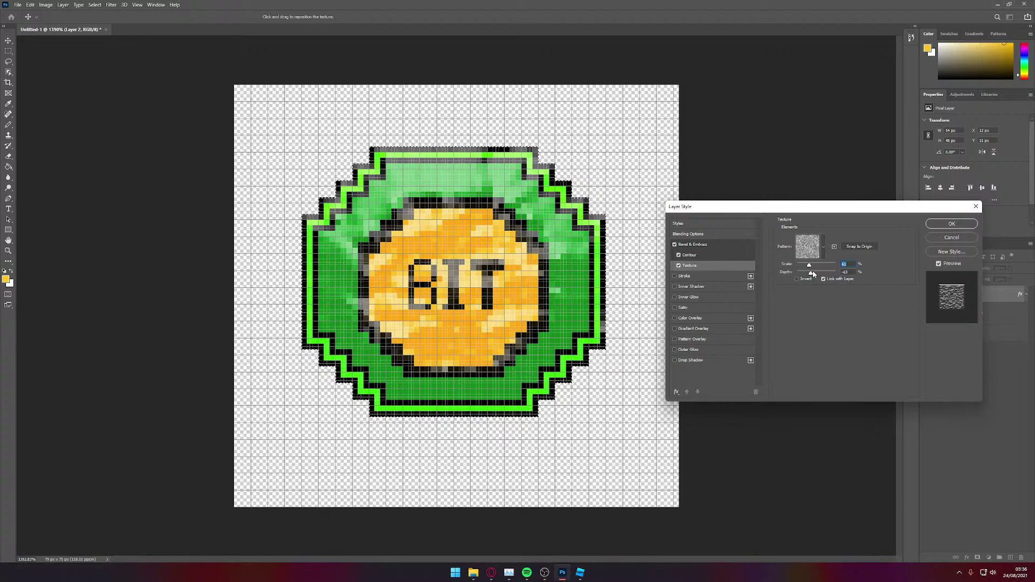
pyautogui.moveTo(807, 275); pyautogui.dragTo(801, 270)
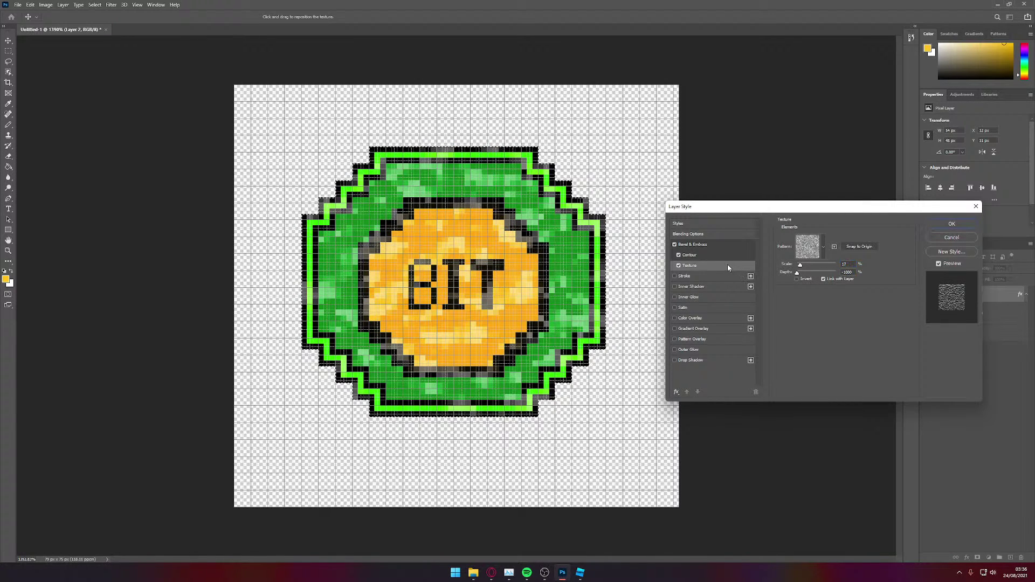
pyautogui.click(679, 265)
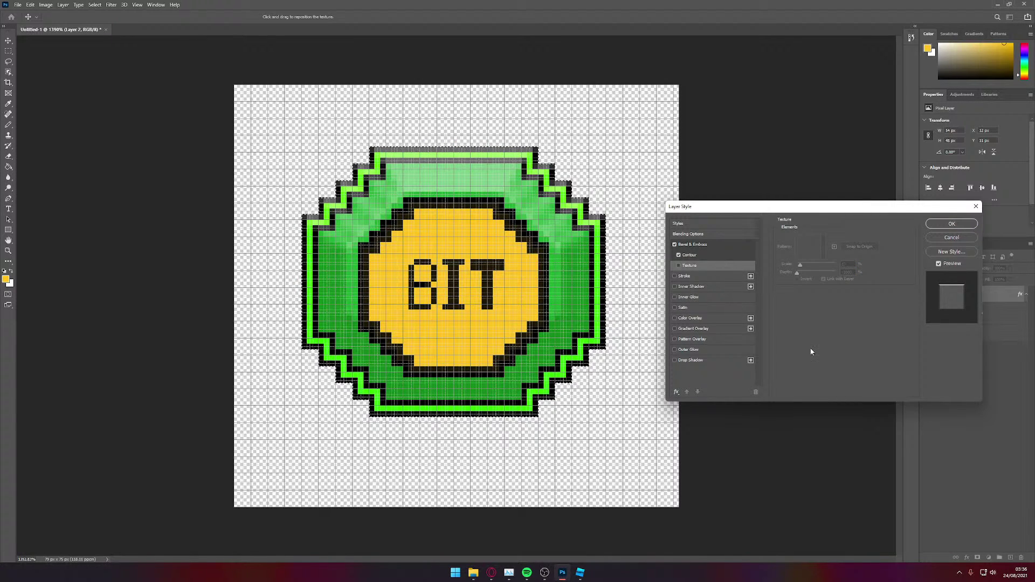
# Step: Add a Drop Shadow effect to Layer 2
pyautogui.click(706, 360)
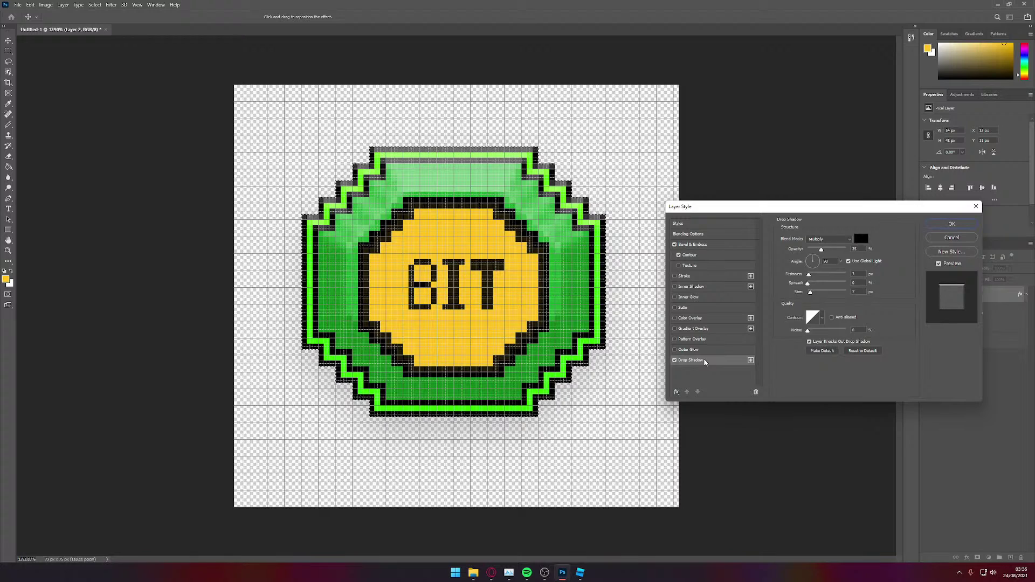
# Step: Compare the coin with and without its drop shadow and apply the layer style with Drop Shadow enabled
pyautogui.click(675, 360)
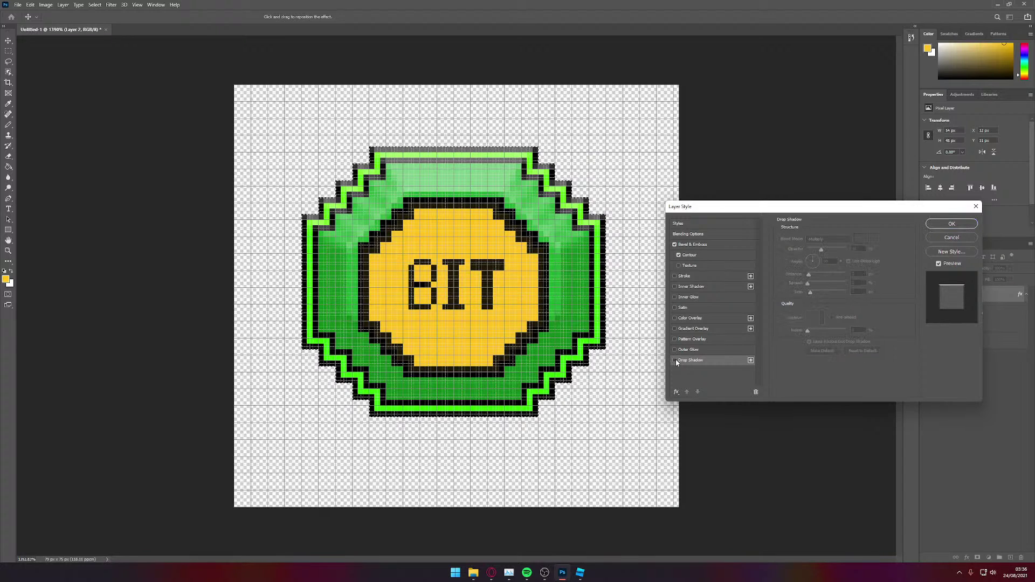
pyautogui.click(675, 360)
pyautogui.click(675, 360)
pyautogui.click(675, 361)
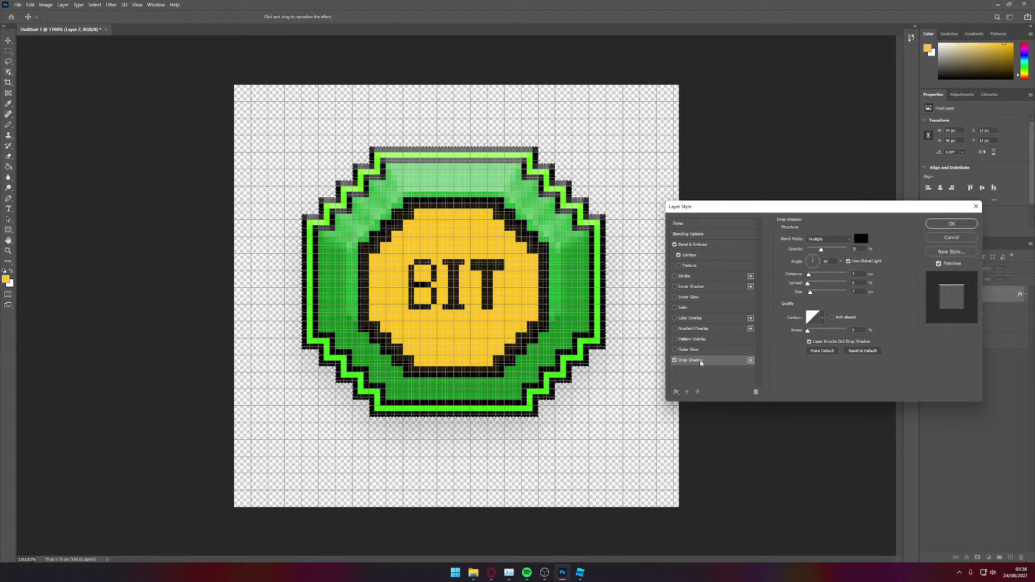
pyautogui.click(942, 223)
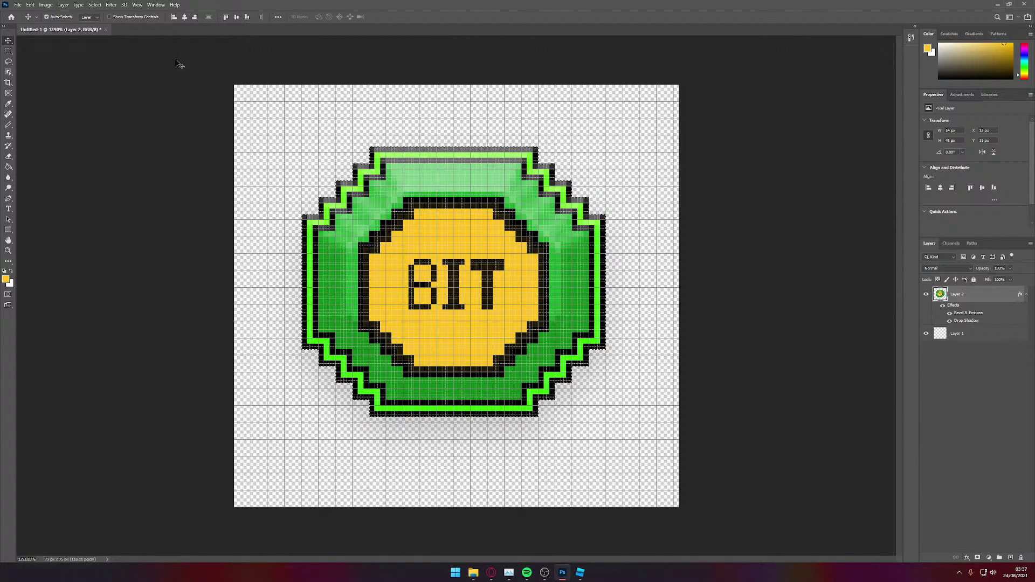
# Step: Apply an Add Noise filter to the coin layer with an amount of about 2%, Gaussian distribution and Monochromatic enabled
pyautogui.click(113, 5)
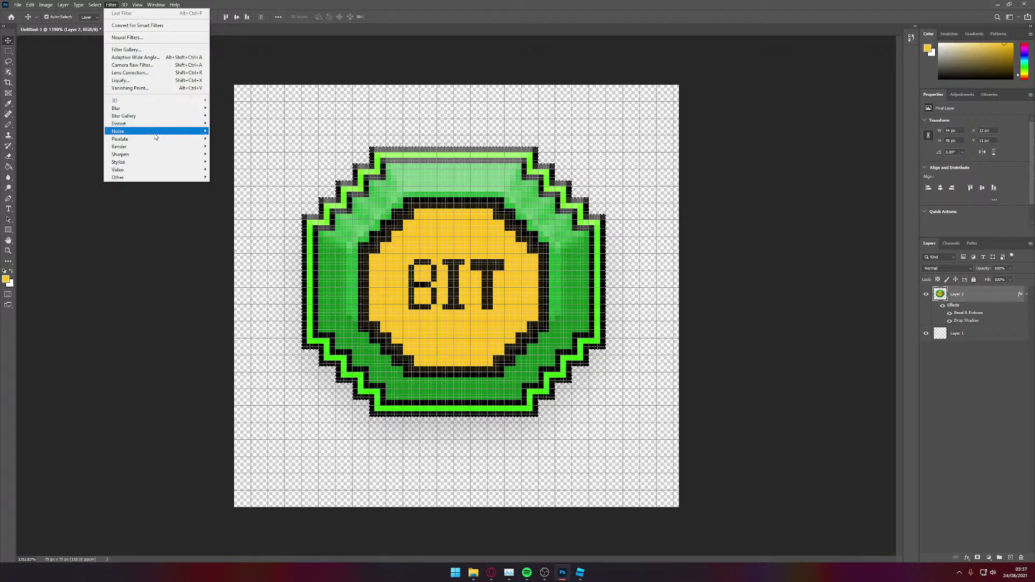
pyautogui.moveTo(179, 135)
pyautogui.click(233, 131)
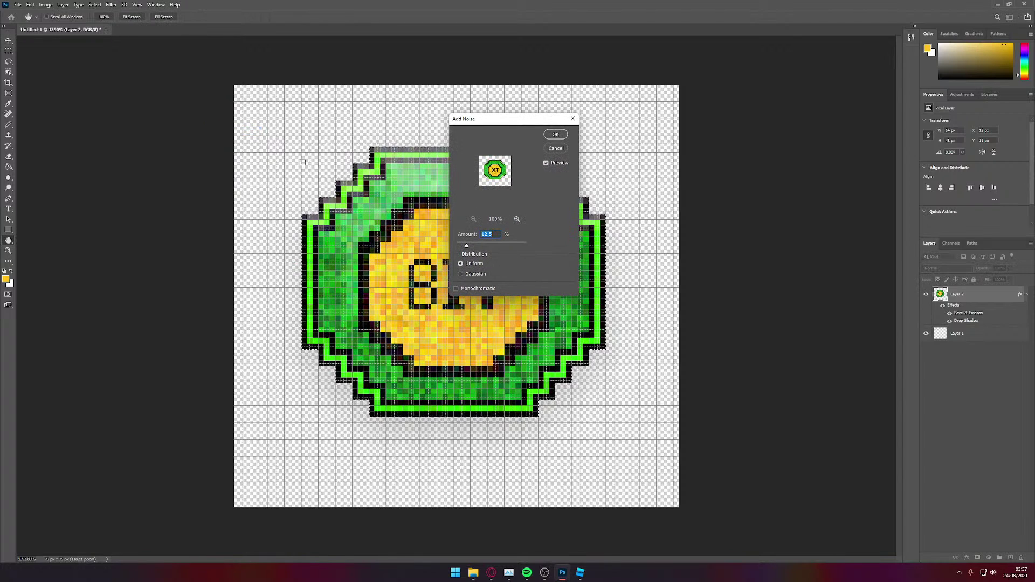
pyautogui.moveTo(478, 127); pyautogui.dragTo(653, 139)
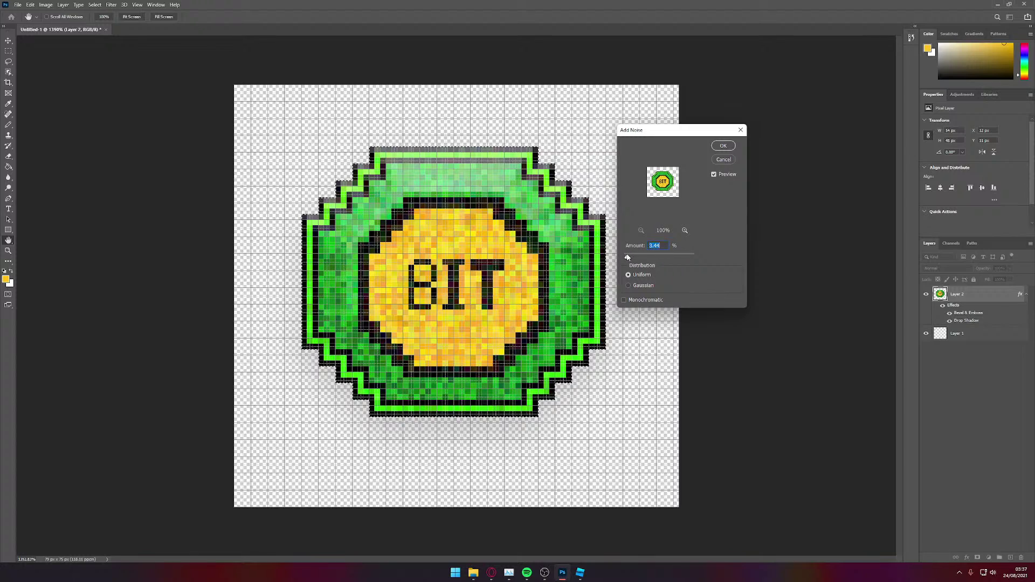
pyautogui.moveTo(626, 257); pyautogui.dragTo(633, 257)
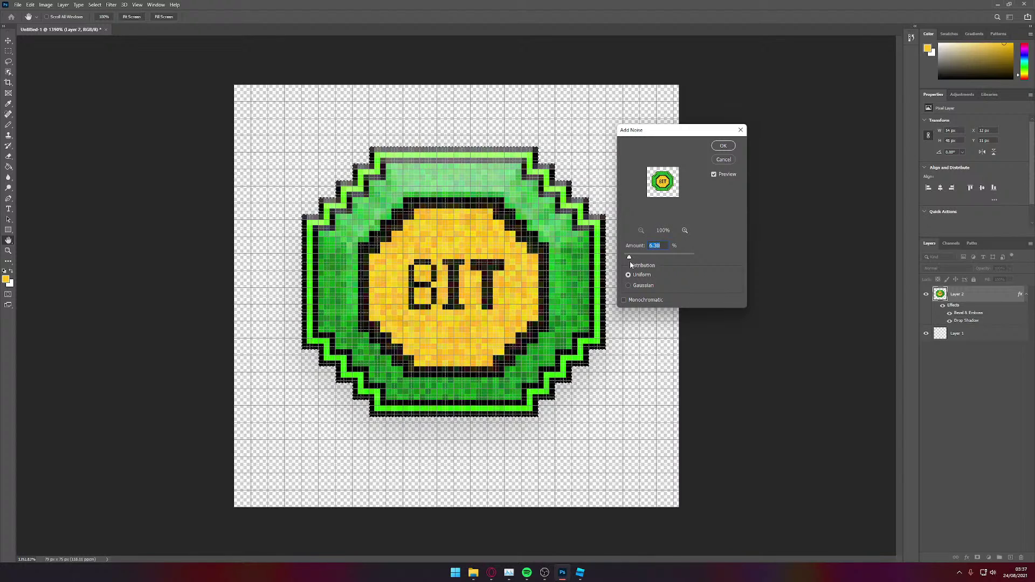
pyautogui.click(629, 284)
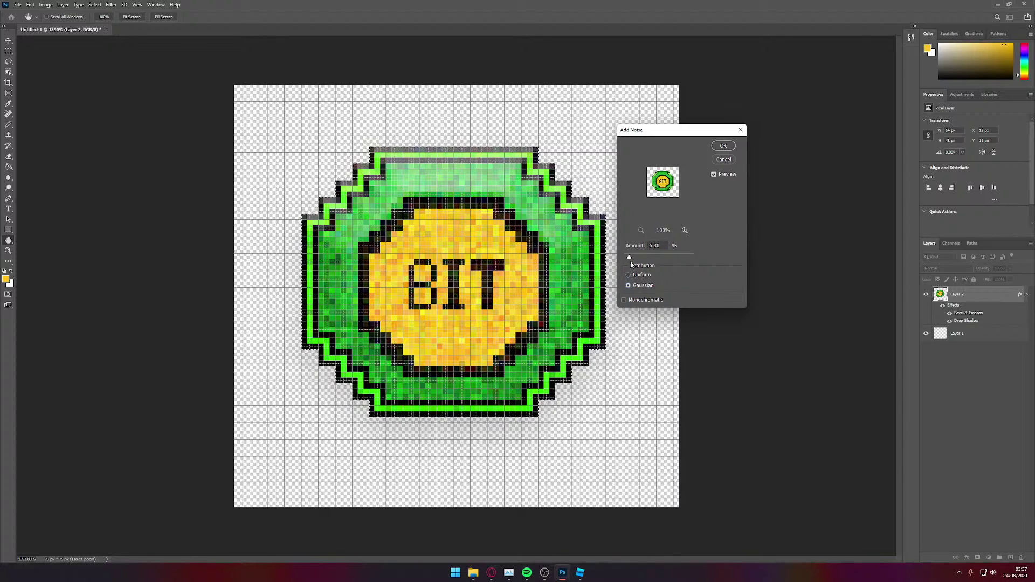
pyautogui.moveTo(629, 257); pyautogui.dragTo(625, 257)
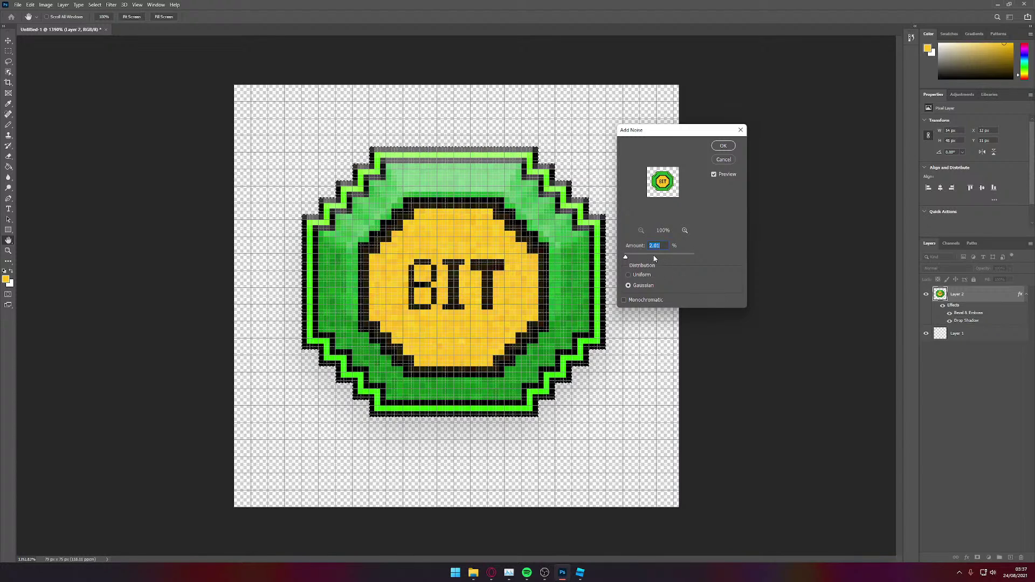
pyautogui.click(624, 300)
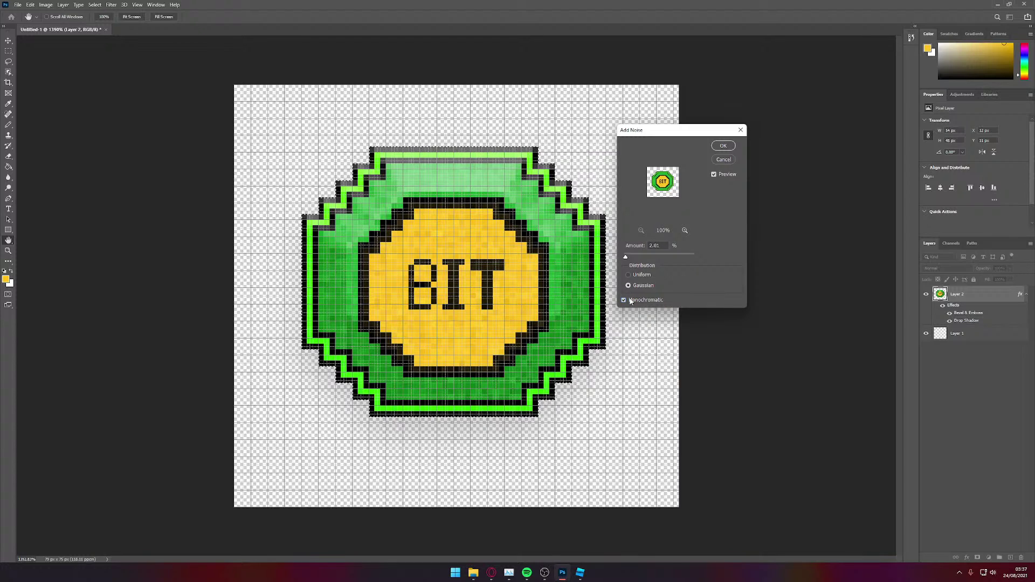
pyautogui.click(720, 145)
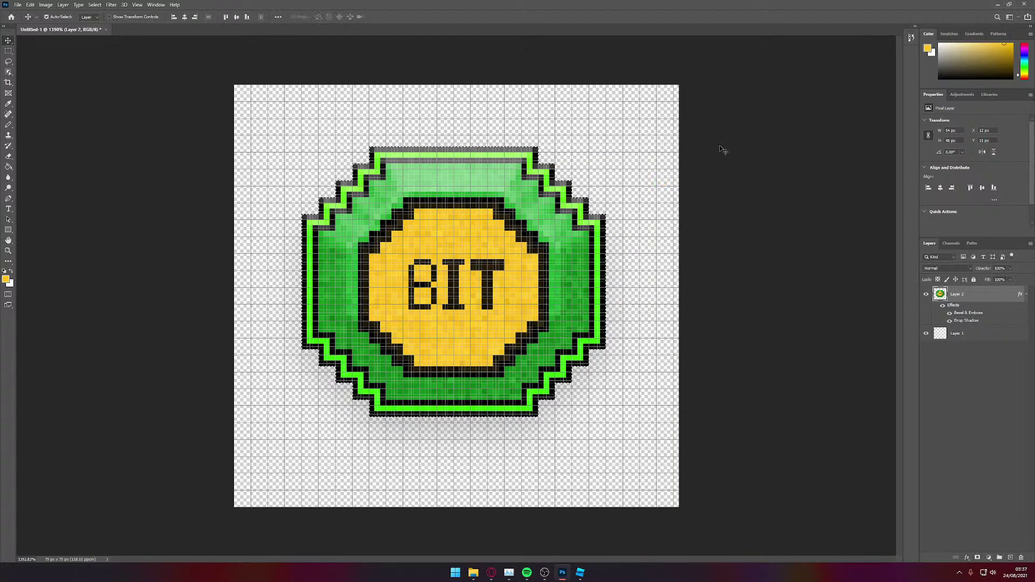
# Step: Deselect the layer and examine the coin's noise texture both up close and at reduced size
pyautogui.click(946, 383)
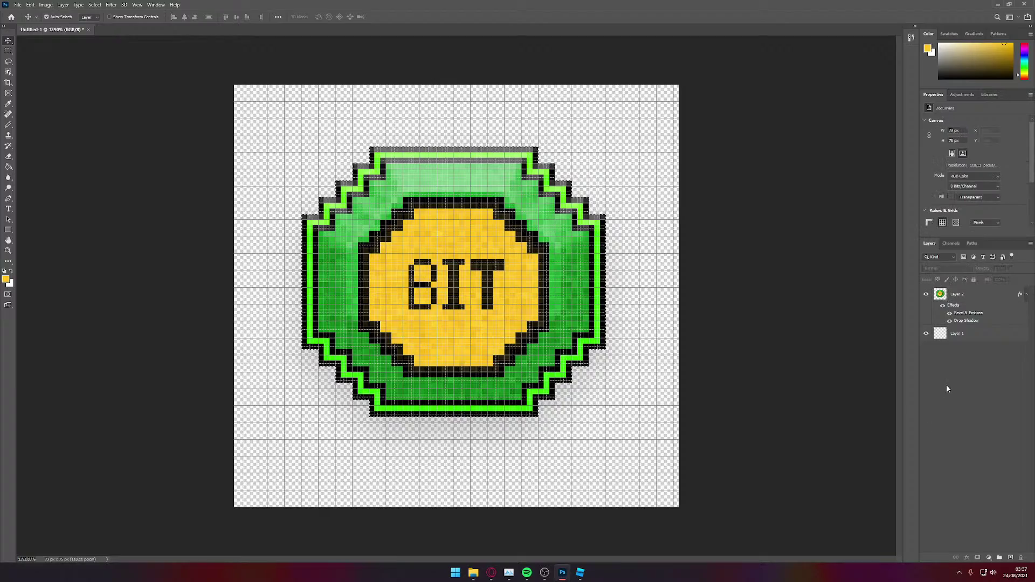
pyautogui.keyDown('alt'); pyautogui.scroll(2, 504, 296); pyautogui.keyUp('alt')
pyautogui.keyDown('alt'); pyautogui.scroll(2, 504, 297); pyautogui.keyUp('alt')
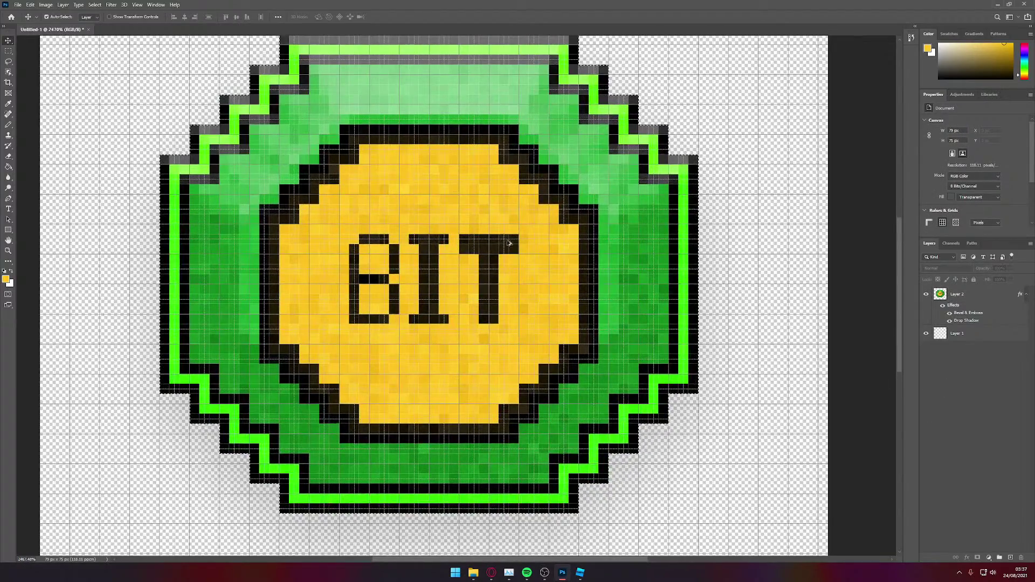
pyautogui.scroll(2, 544, 232)
pyautogui.scroll(-4, 552, 230)
pyautogui.keyDown('alt'); pyautogui.scroll(-11, 557, 232); pyautogui.keyUp('alt')
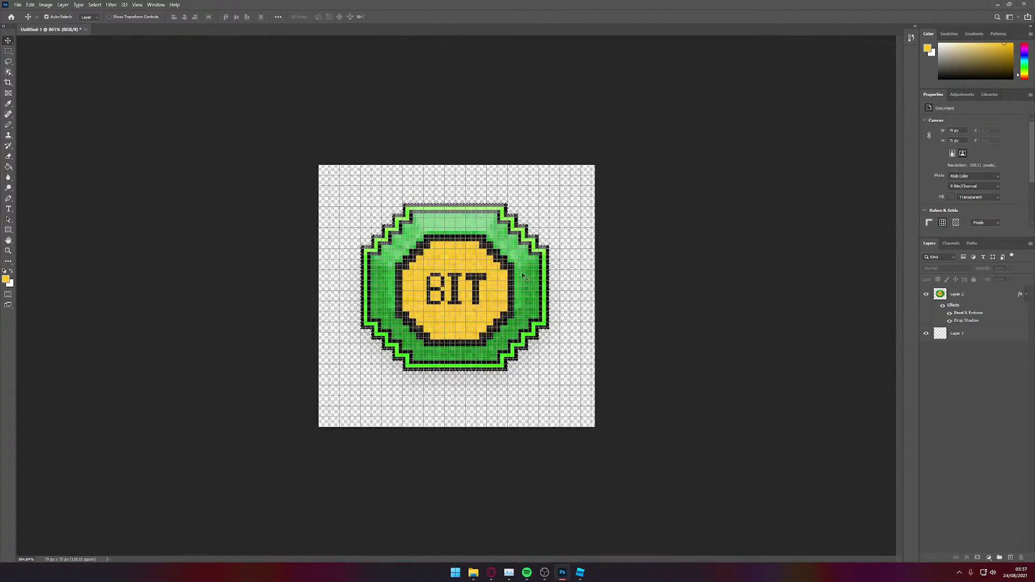
pyautogui.keyDown('alt'); pyautogui.scroll(5, 424, 266); pyautogui.keyUp('alt')
pyautogui.keyDown('alt'); pyautogui.scroll(-6, 336, 289); pyautogui.keyUp('alt')
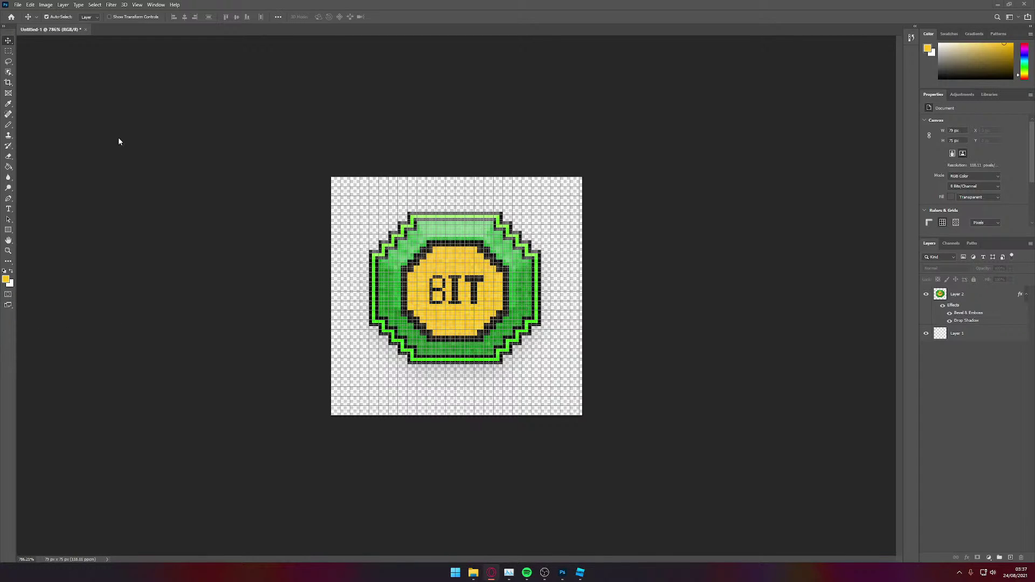
# Step: Start saving the image on the computer in Documents > Roblox > Zeros Tycoon, choosing PNG as the file format
pyautogui.click(19, 5)
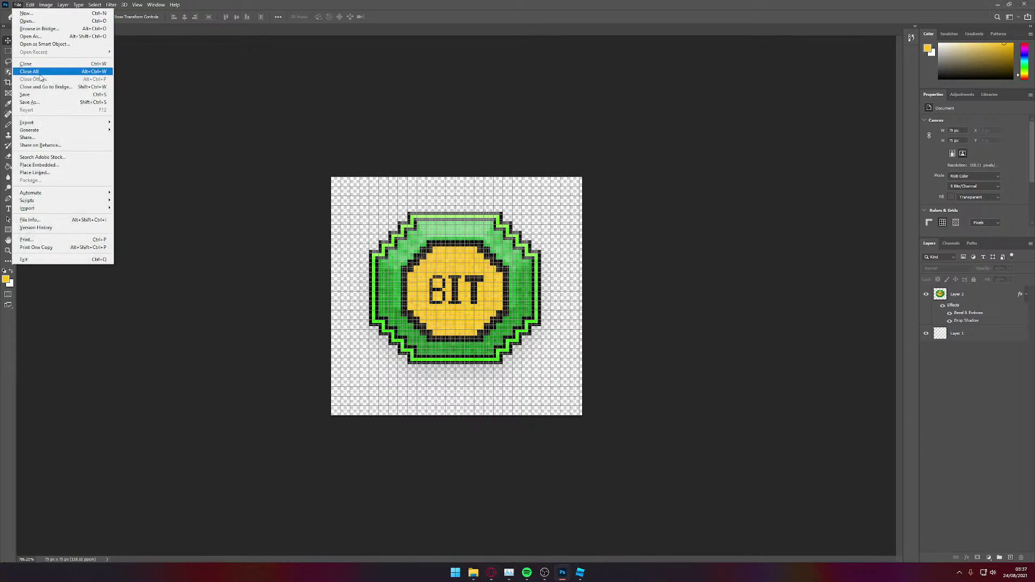
pyautogui.click(48, 102)
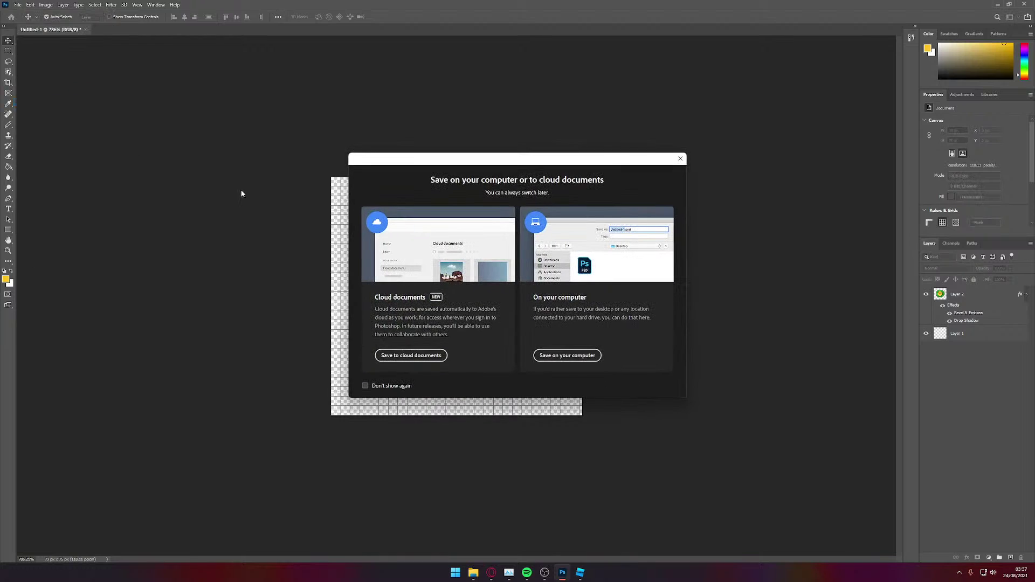
pyautogui.click(567, 355)
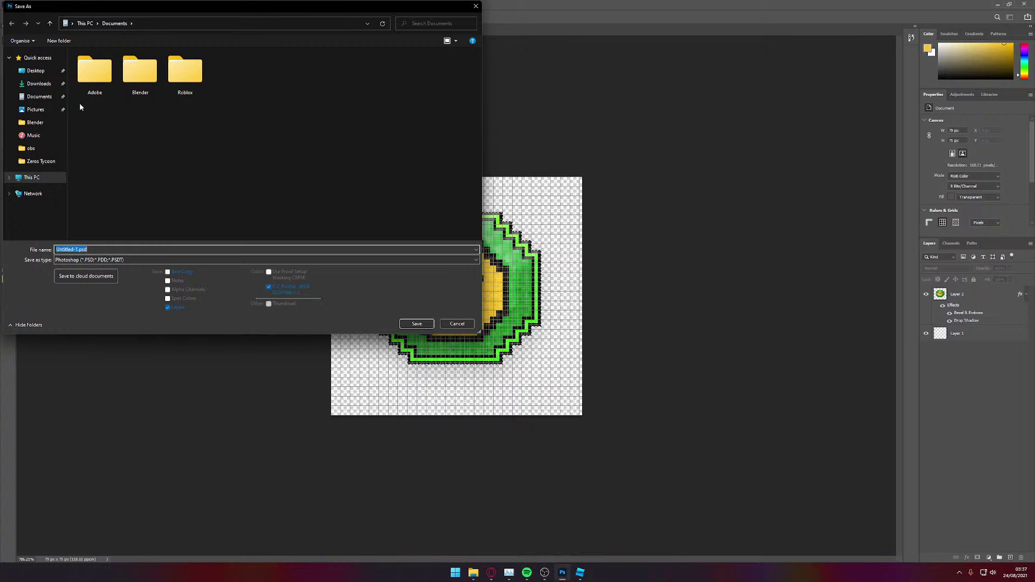
pyautogui.doubleClick(183, 81)
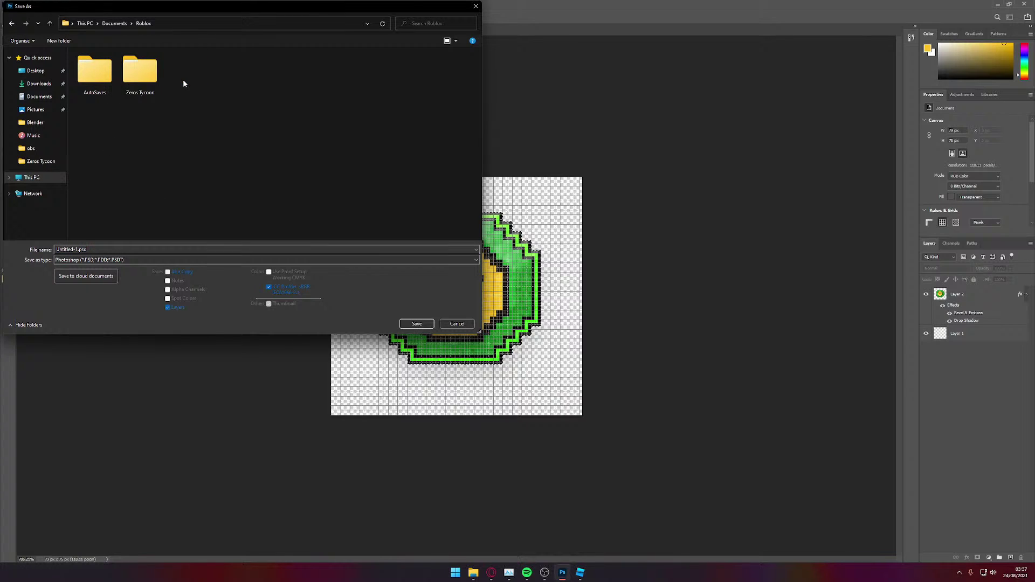
pyautogui.doubleClick(141, 81)
pyautogui.click(79, 249)
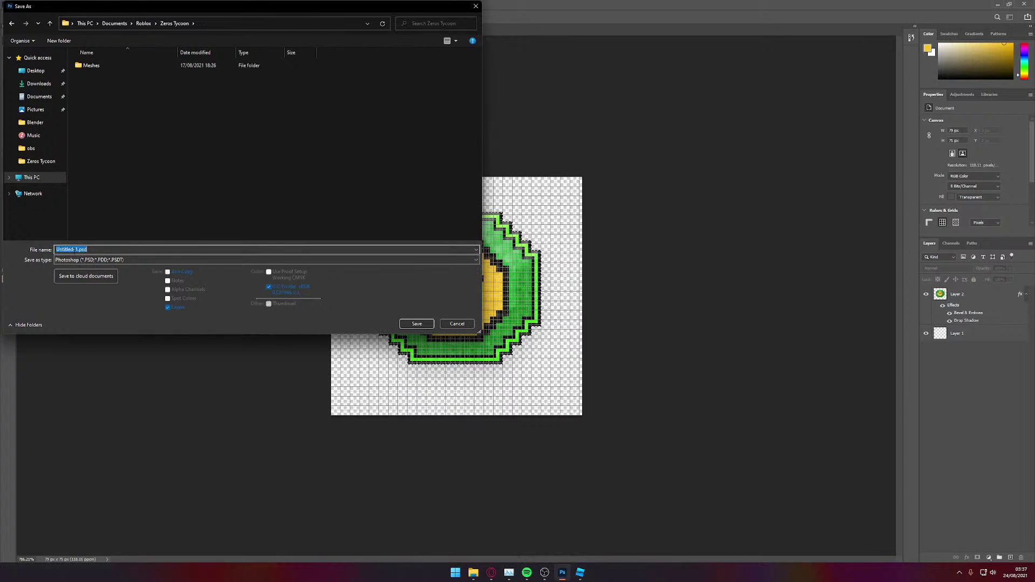
pyautogui.click(79, 250)
pyautogui.click(84, 259)
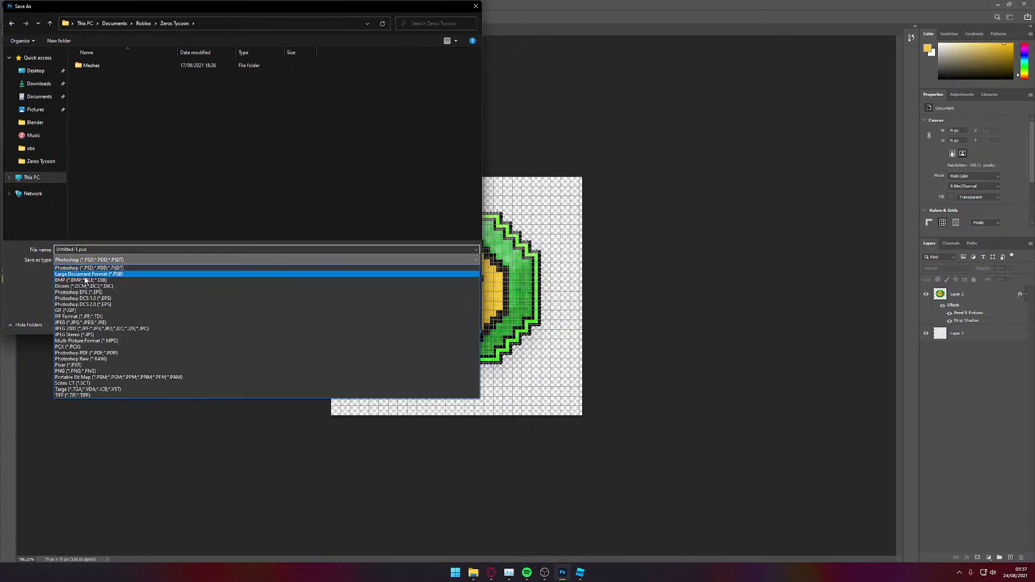
pyautogui.click(81, 368)
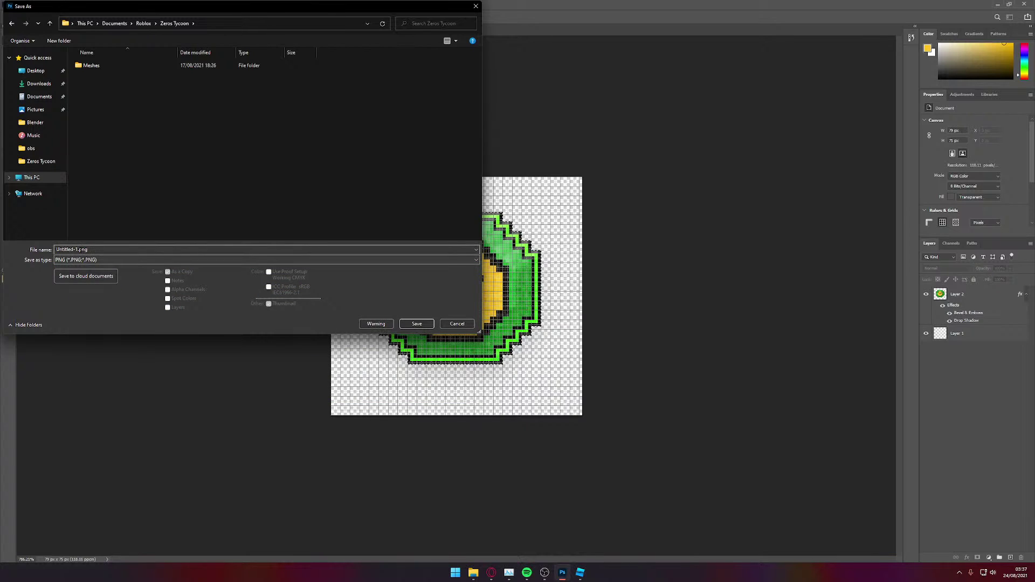
# Step: Name the file bitCoin.png and save it with the large file size (fastest saving) PNG option
pyautogui.click(111, 250)
pyautogui.click(113, 250)
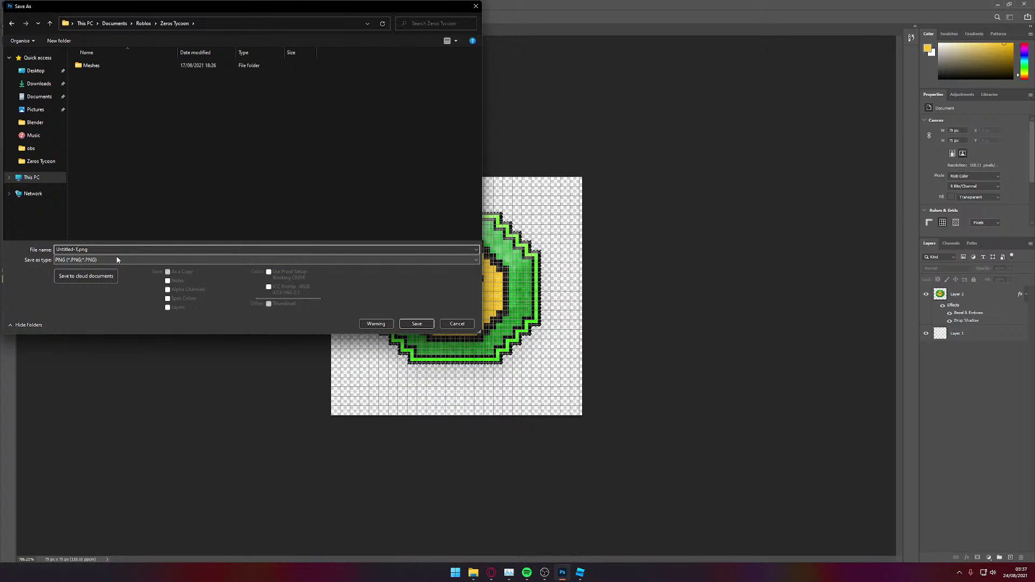
pyautogui.press('BackSpace')
pyautogui.press('BackSpace')
pyautogui.press('BackSpace')
pyautogui.press('BackSpace')
pyautogui.press('BackSpace')
pyautogui.press('BackSpace')
pyautogui.press('BackSpace')
pyautogui.press('BackSpace')
pyautogui.press('BackSpace')
pyautogui.press('BackSpace')
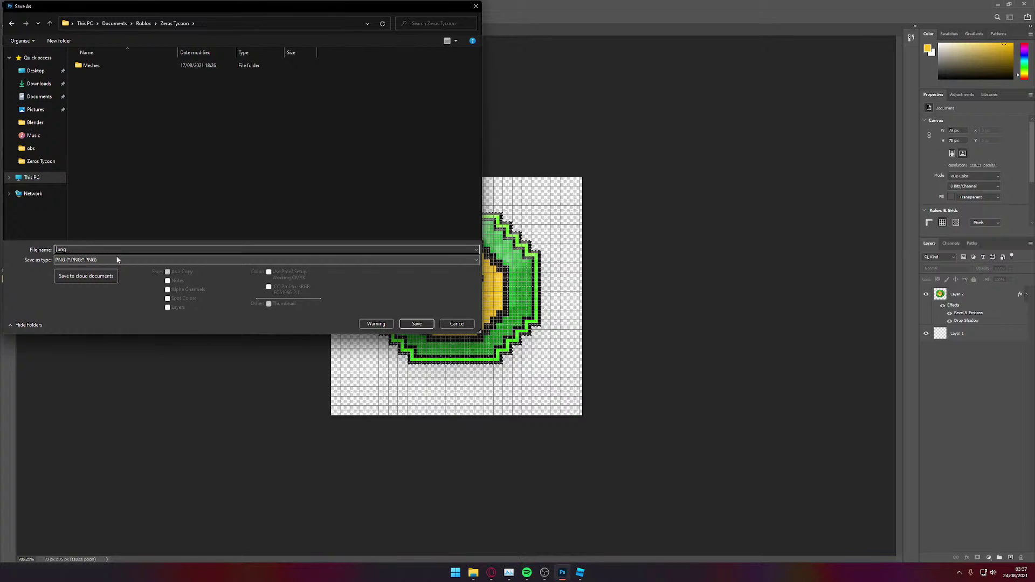
pyautogui.write('bitCoin')
pyautogui.press('Return')
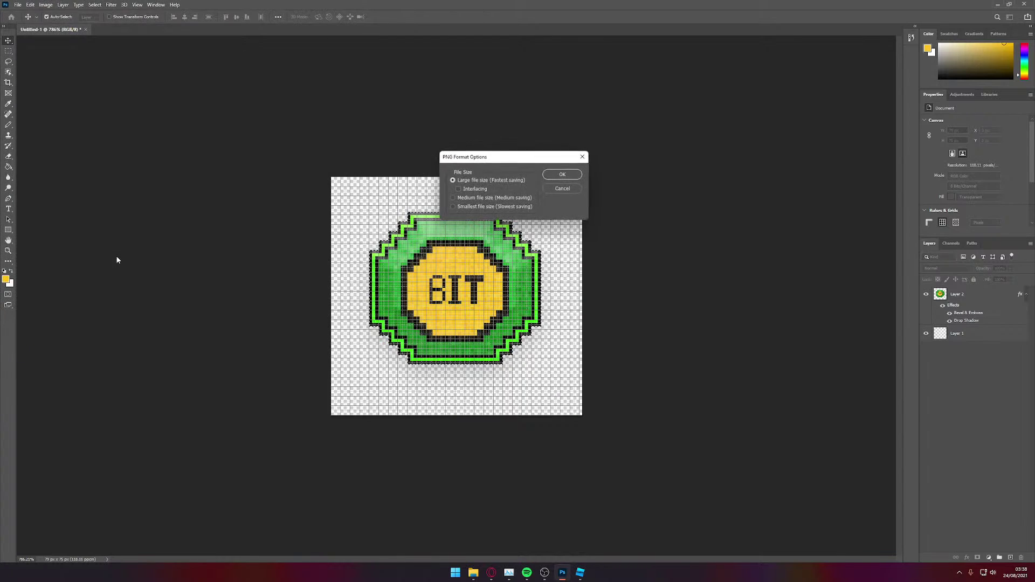
pyautogui.press('Return')
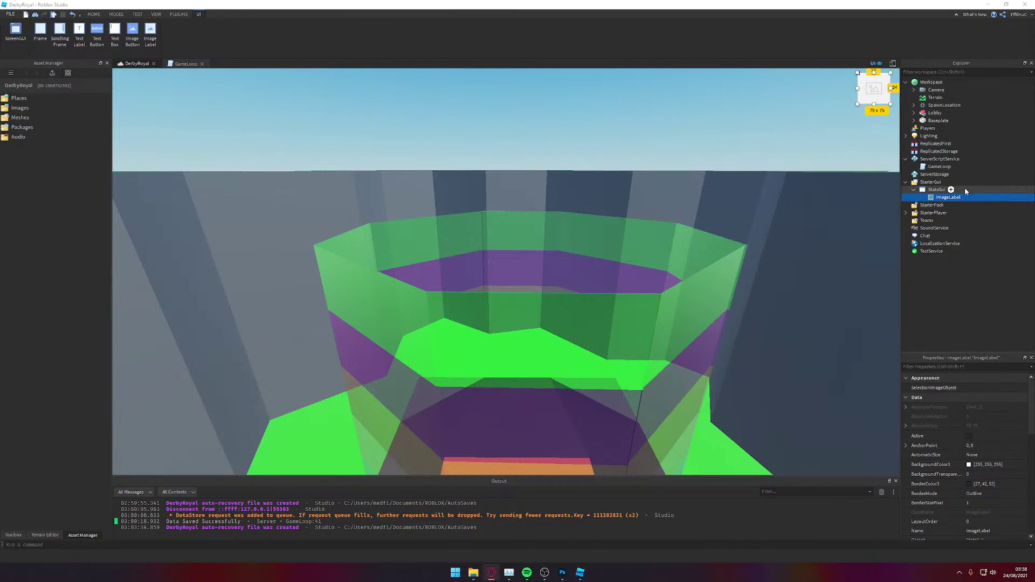
# Step: In Roblox Studio, rename the ImageLabel inside StatsGui to CurrencyImage
pyautogui.click(940, 191)
pyautogui.click(940, 198)
pyautogui.click(941, 191)
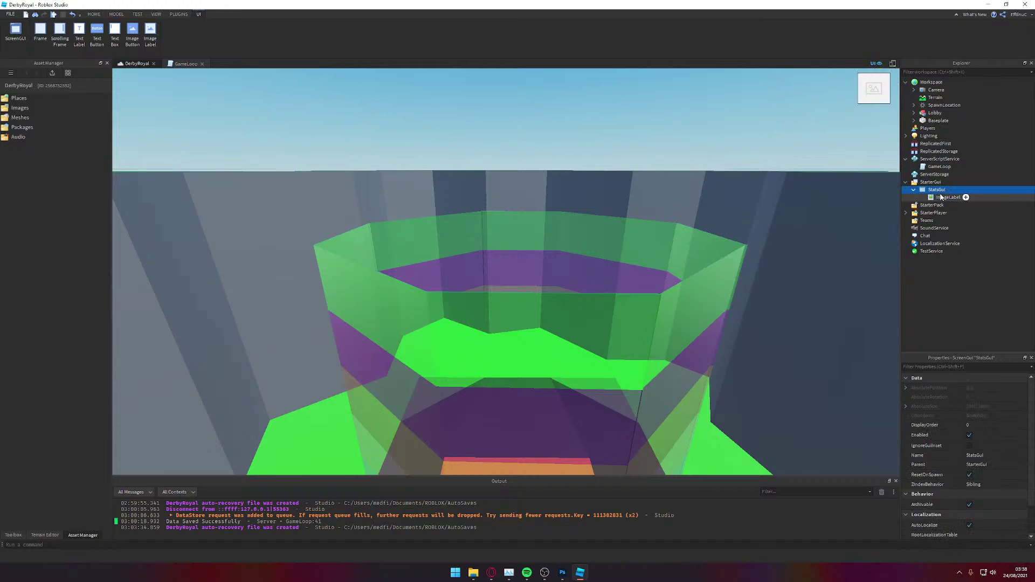
pyautogui.click(938, 197)
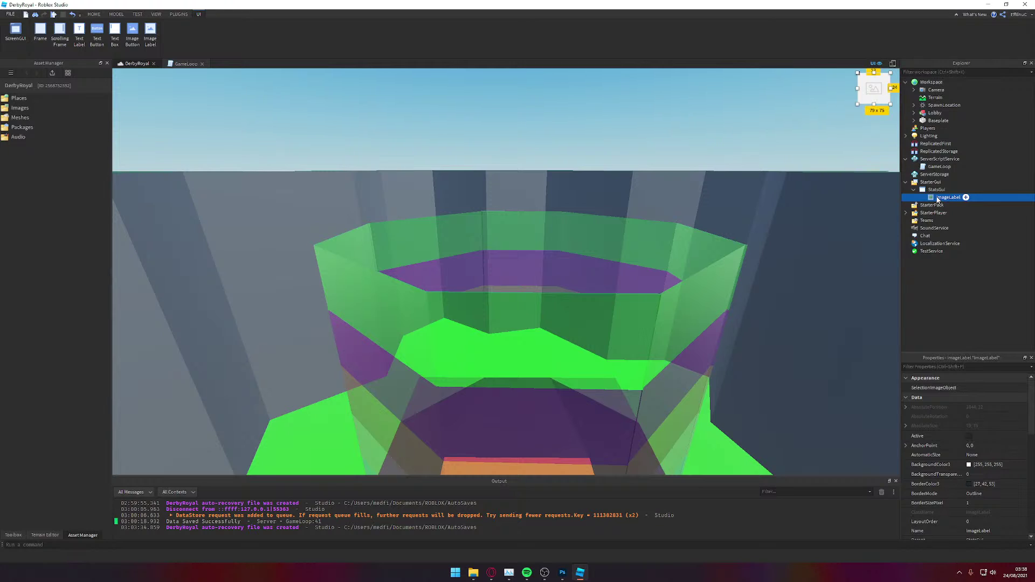
pyautogui.click(940, 197)
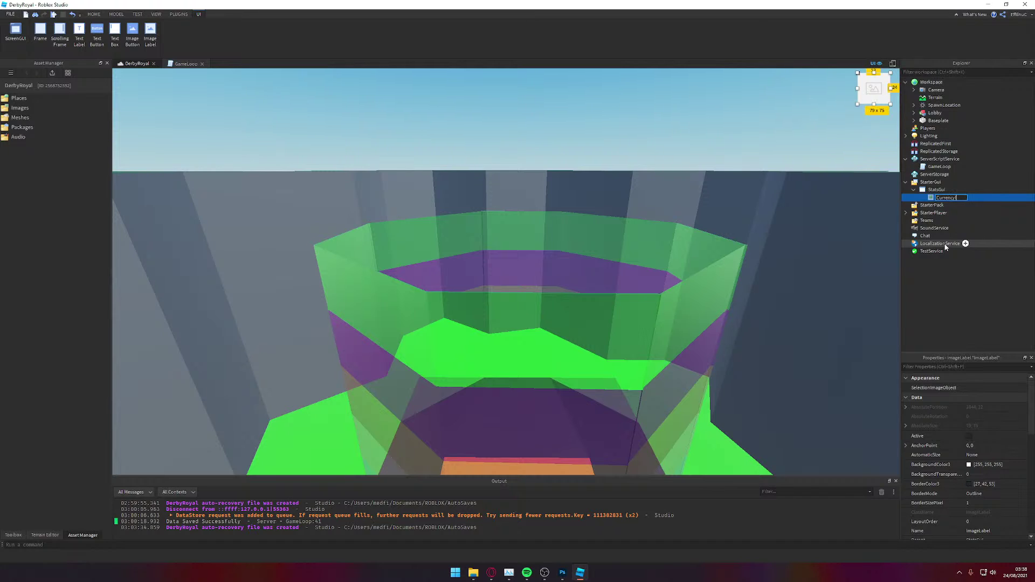
pyautogui.press('Return')
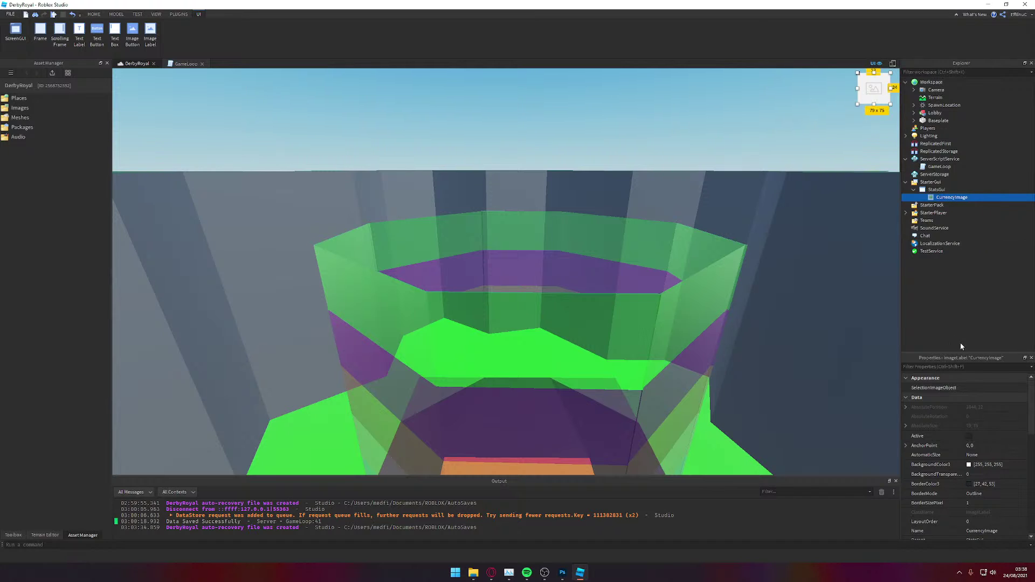
# Step: Upload bitCoin.png from Documents > Roblox > Zeros Tycoon as the Image of CurrencyImage, named bitCoin
pyautogui.scroll(-5, 986, 425)
pyautogui.scroll(-2, 982, 432)
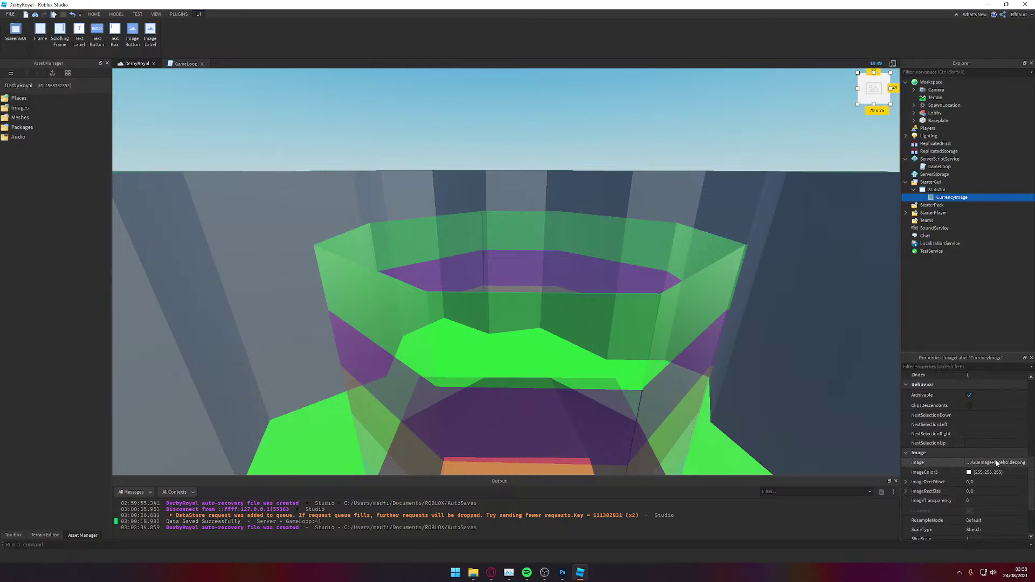
pyautogui.click(995, 463)
pyautogui.click(930, 566)
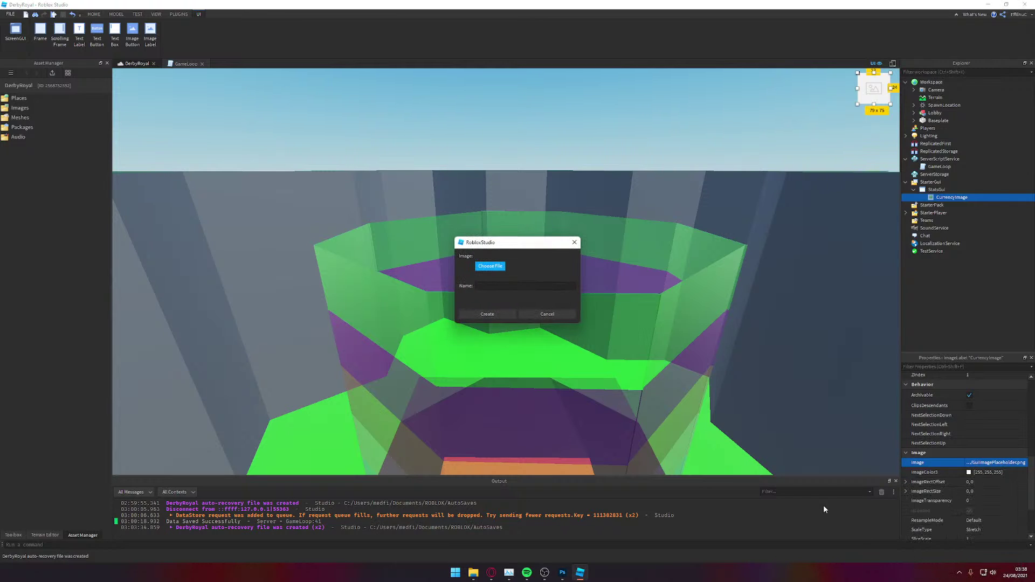
pyautogui.click(499, 267)
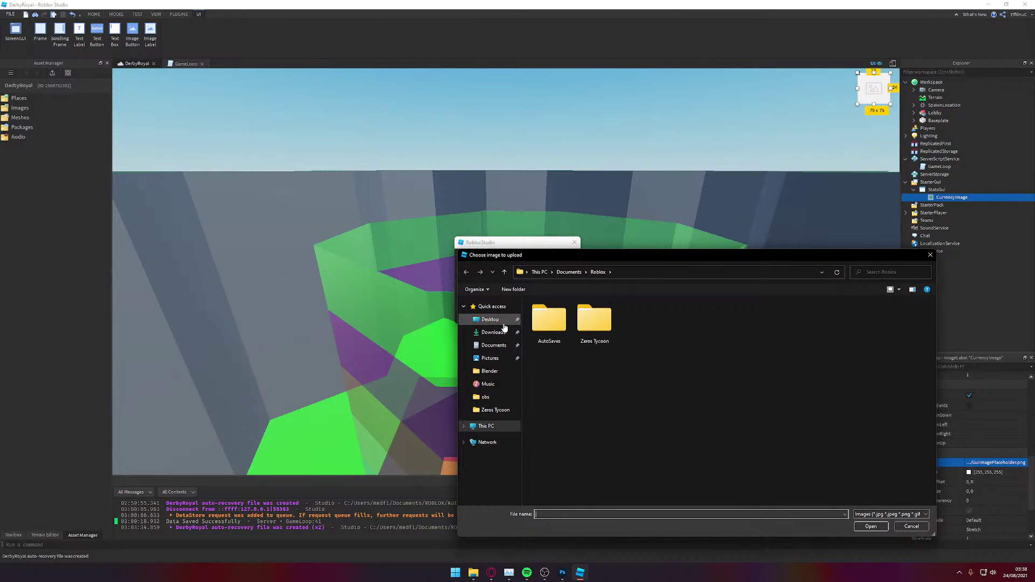
pyautogui.doubleClick(584, 325)
pyautogui.click(604, 331)
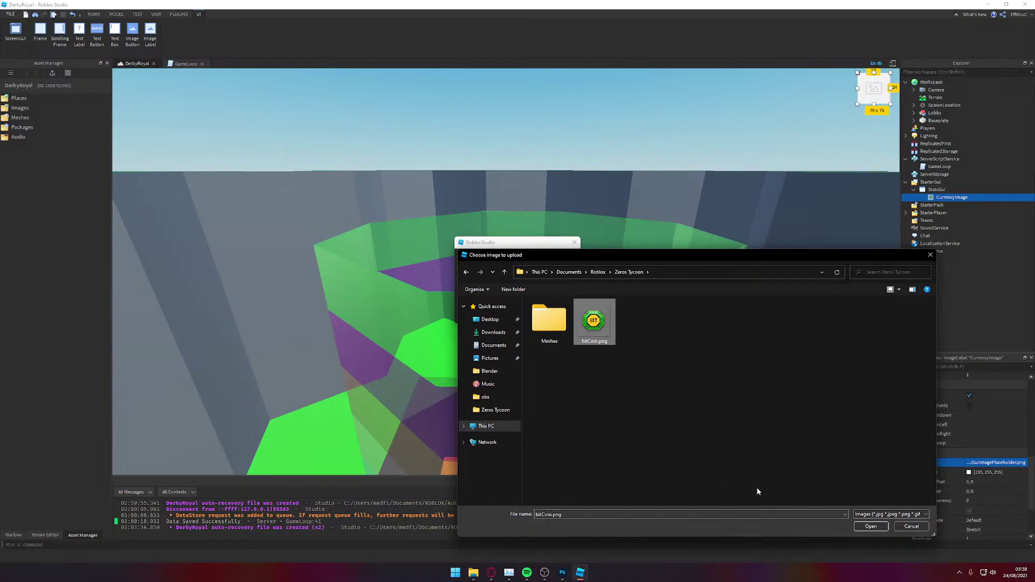
pyautogui.click(871, 527)
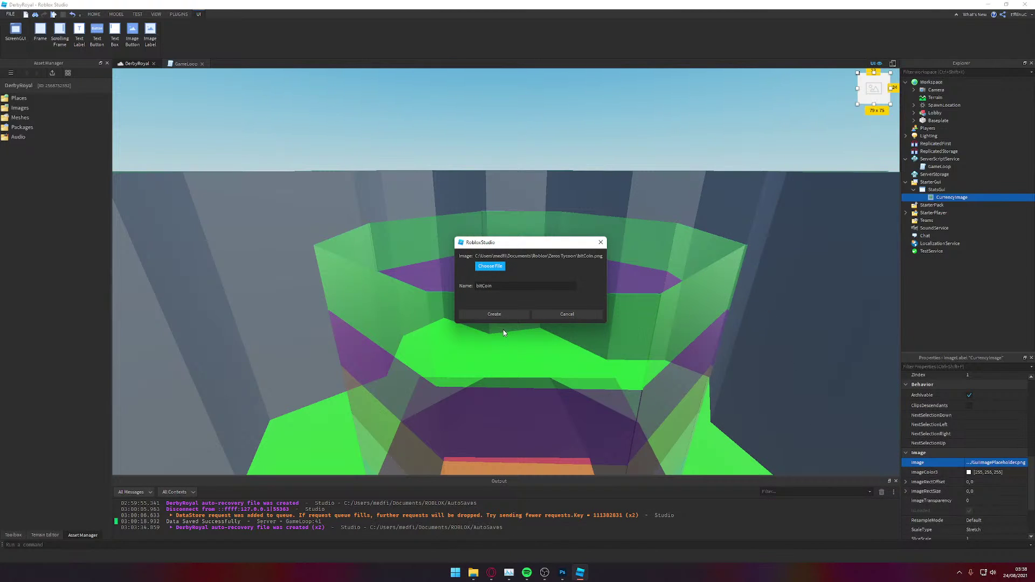
pyautogui.click(492, 316)
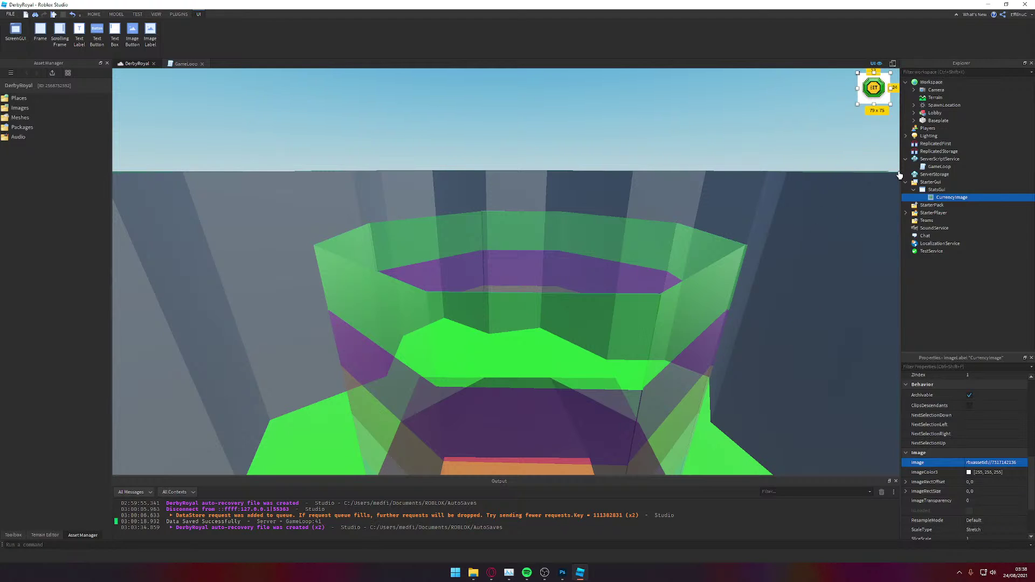
# Step: Set the BackgroundTransparency of CurrencyImage to 1
pyautogui.scroll(5, 981, 479)
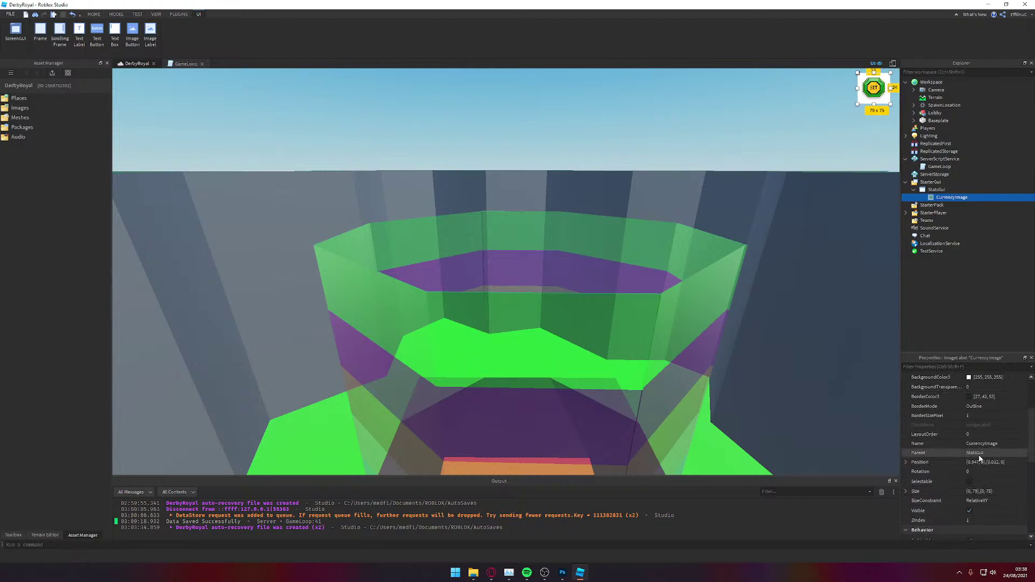
pyautogui.scroll(3, 981, 455)
pyautogui.click(982, 473)
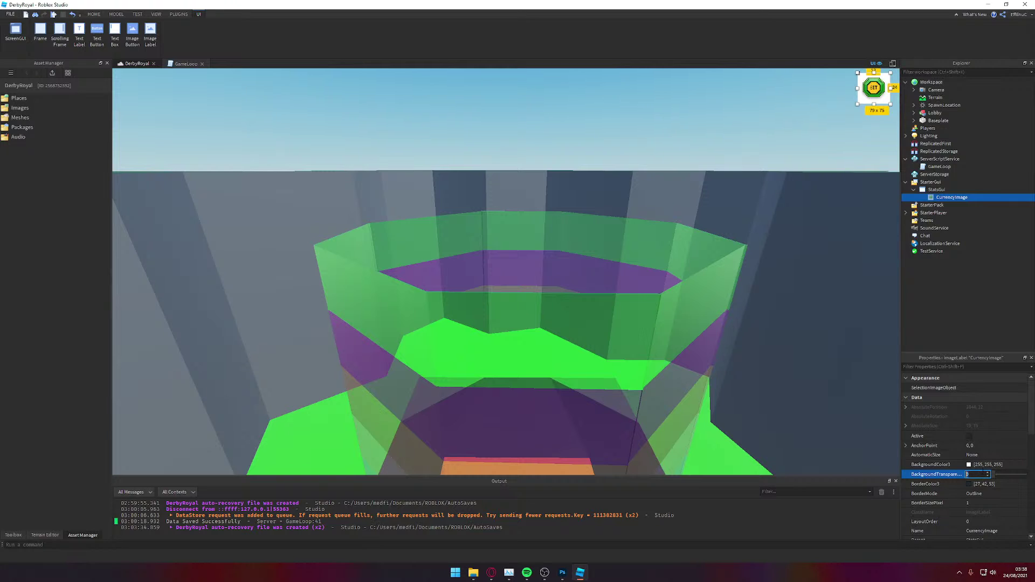
pyautogui.write('1')
pyautogui.press('Return')
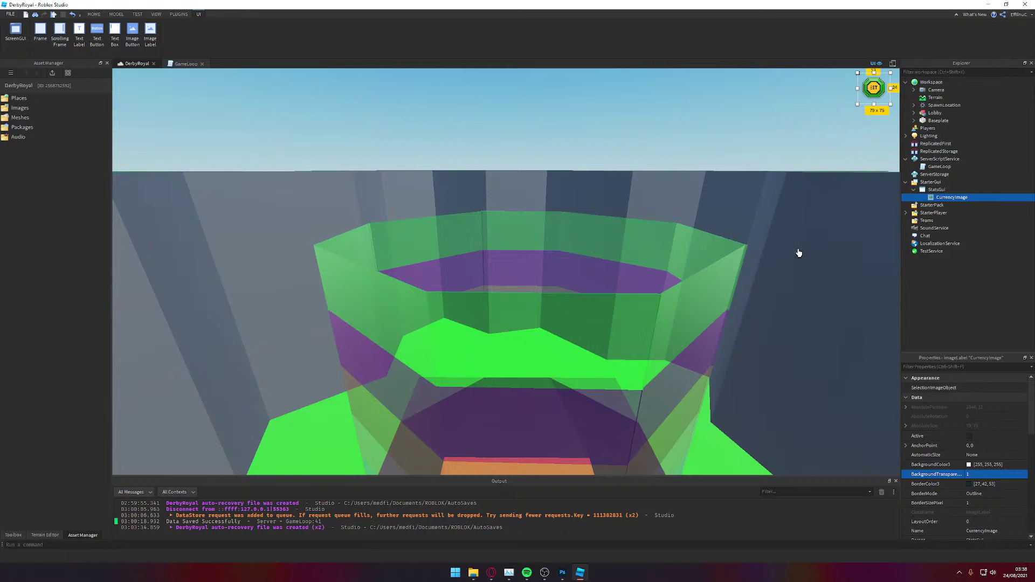
# Step: Adjust the size and position of CurrencyImage so the coin sits closer to the game view's upper-right corner
pyautogui.moveTo(799, 253); pyautogui.dragTo(798, 251, button='right')
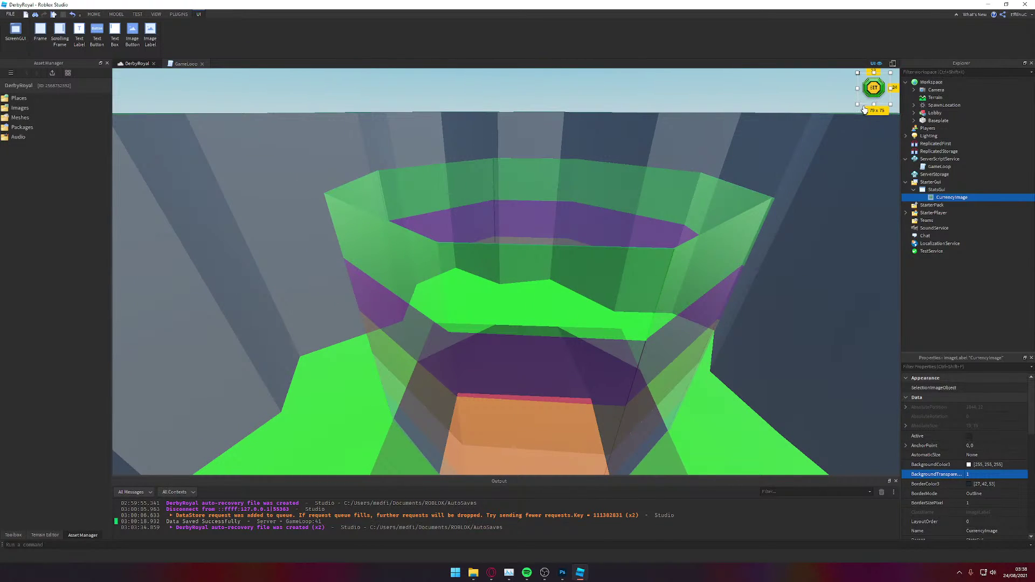
pyautogui.click(859, 107)
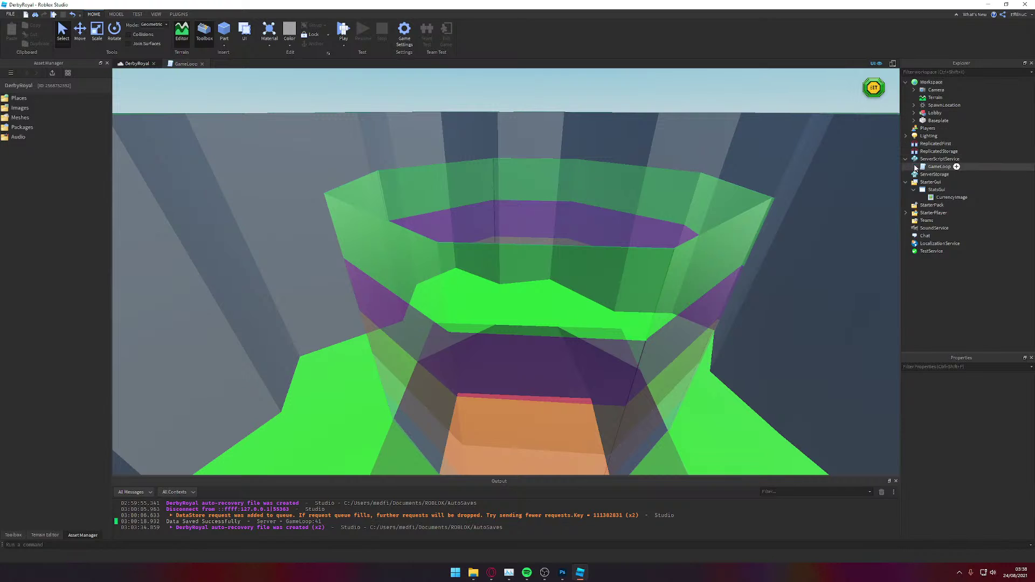
pyautogui.click(936, 198)
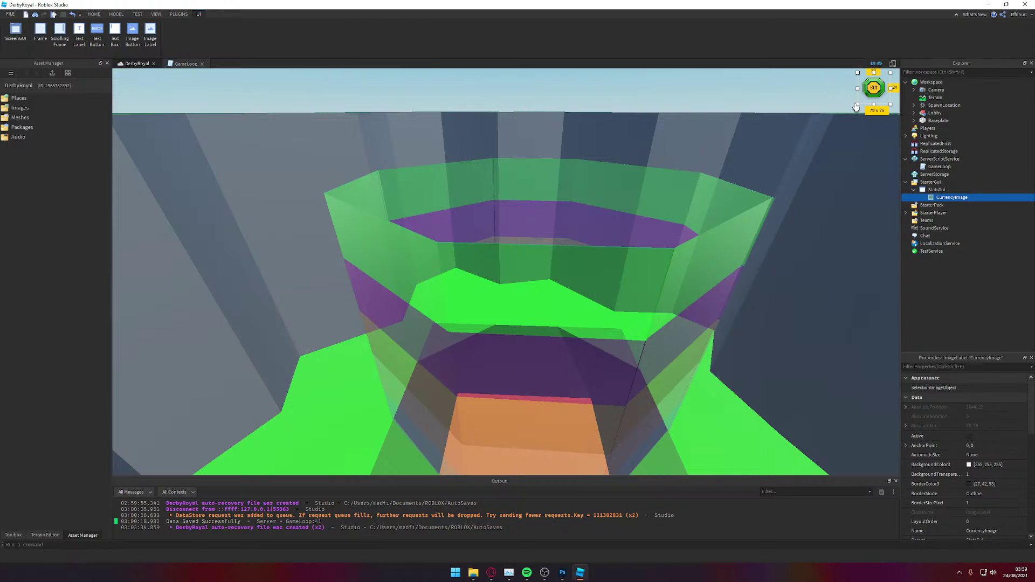
pyautogui.click(855, 106)
pyautogui.click(949, 197)
pyautogui.moveTo(856, 103); pyautogui.dragTo(832, 113)
pyautogui.hotkey('ctrl', 'z')
pyautogui.click(856, 103)
pyautogui.click(936, 198)
pyautogui.moveTo(858, 102); pyautogui.dragTo(875, 84)
pyautogui.click(848, 143)
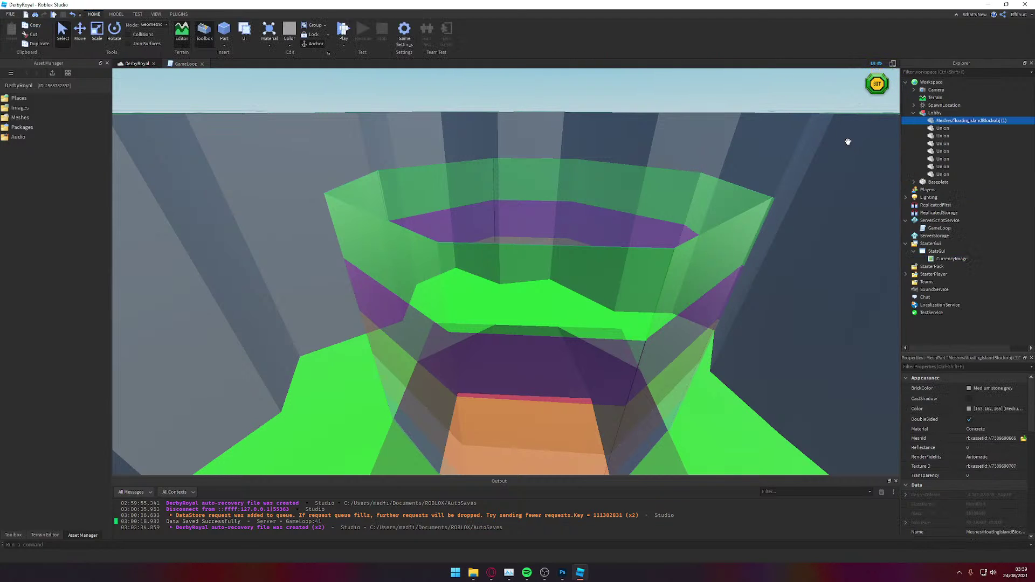
pyautogui.click(913, 113)
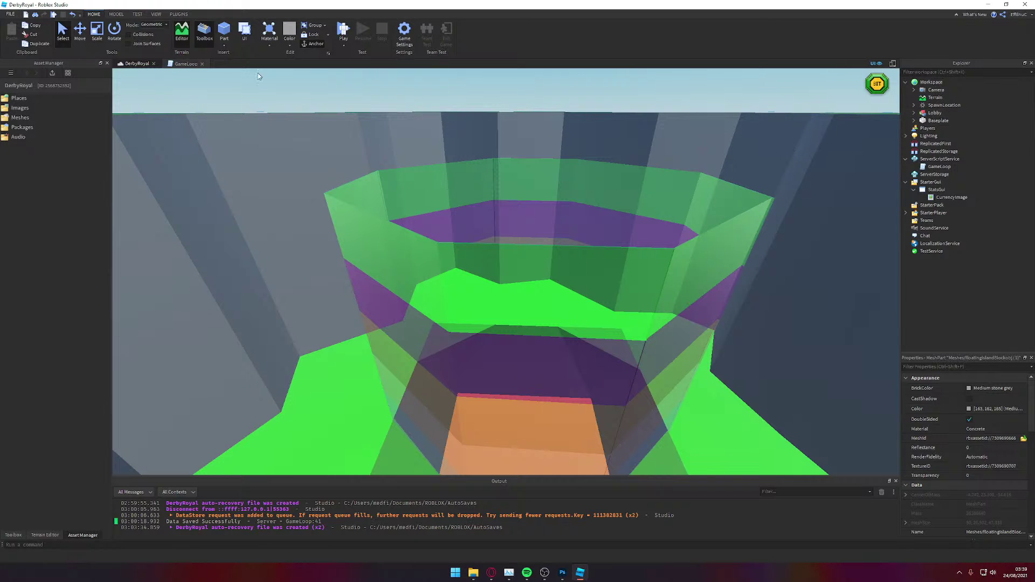
# Step: Playtest the game, walk around and toggle the player list to check it against the coin icon, and stop the test
pyautogui.click(132, 15)
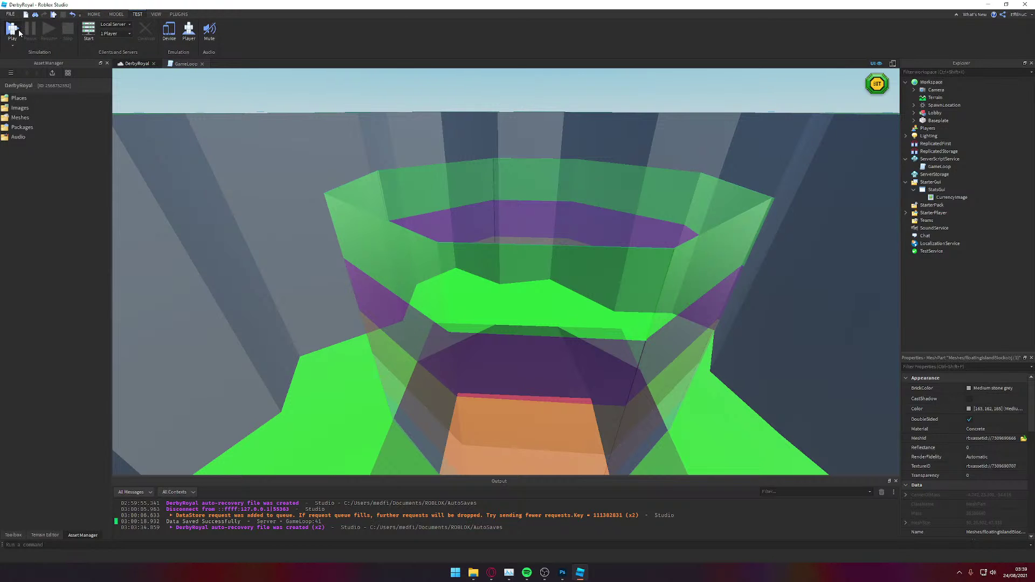
pyautogui.click(12, 30)
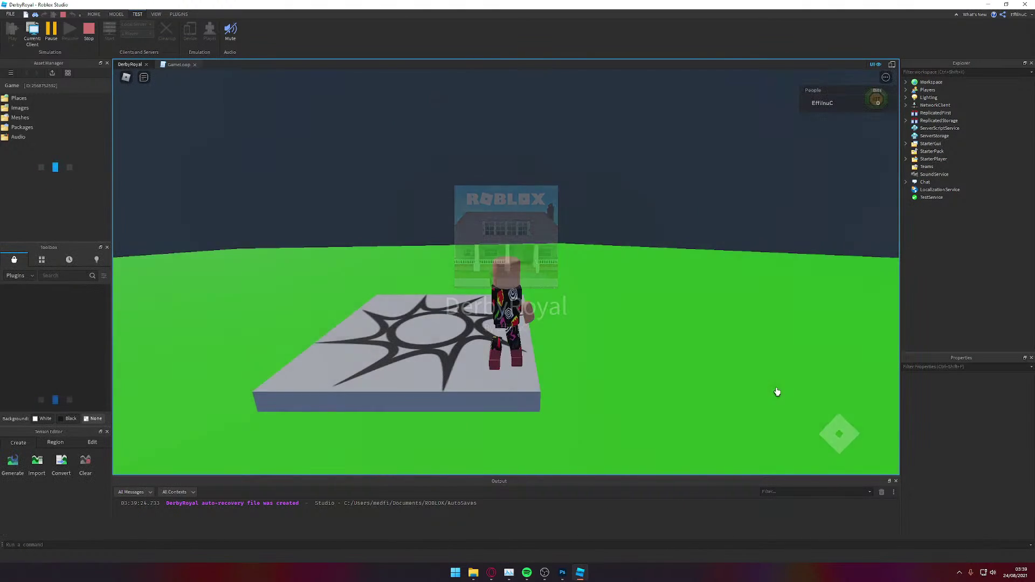
pyautogui.press('s')
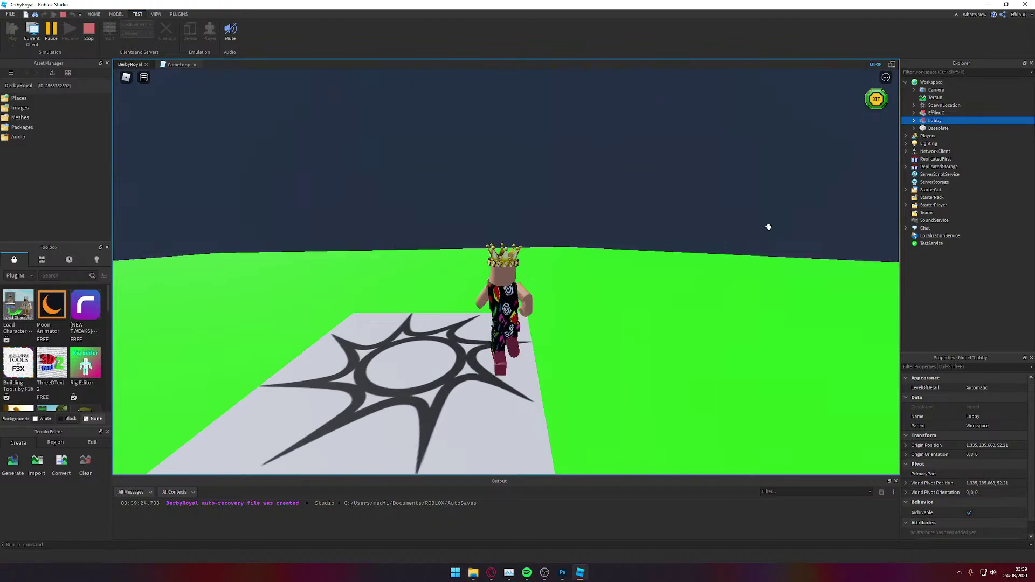
pyautogui.press('Tab')
pyautogui.press('w')
pyautogui.press('Tab')
pyautogui.press('d')
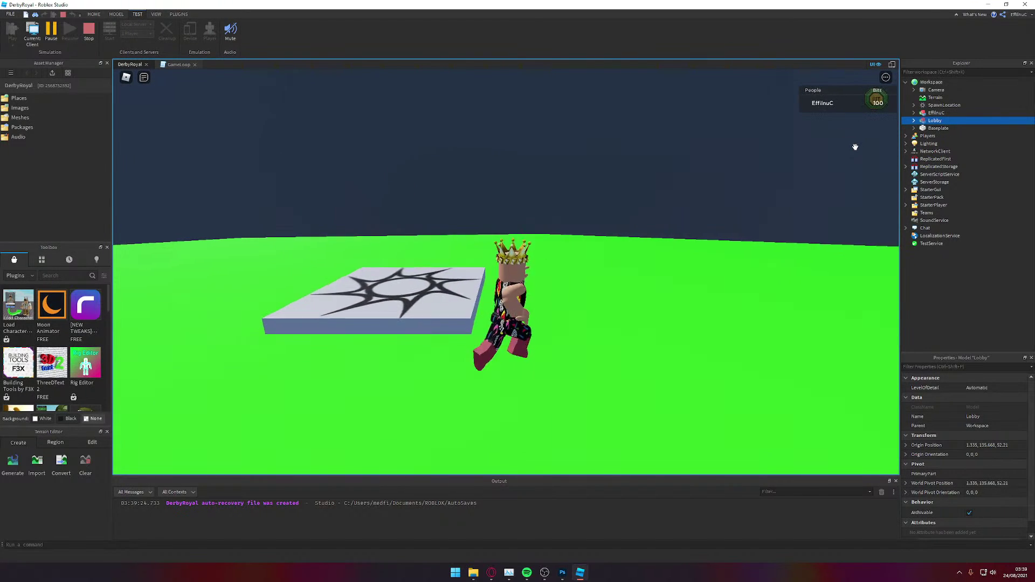
pyautogui.press('Tab')
pyautogui.press('s')
pyautogui.press('s')
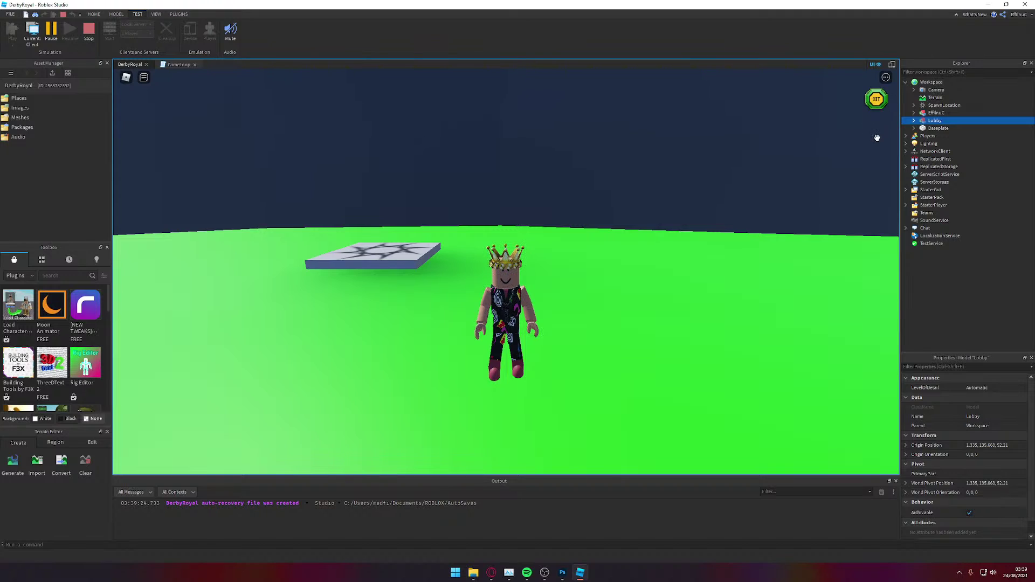
pyautogui.moveTo(851, 147); pyautogui.dragTo(625, 130, button='right')
pyautogui.click(88, 30)
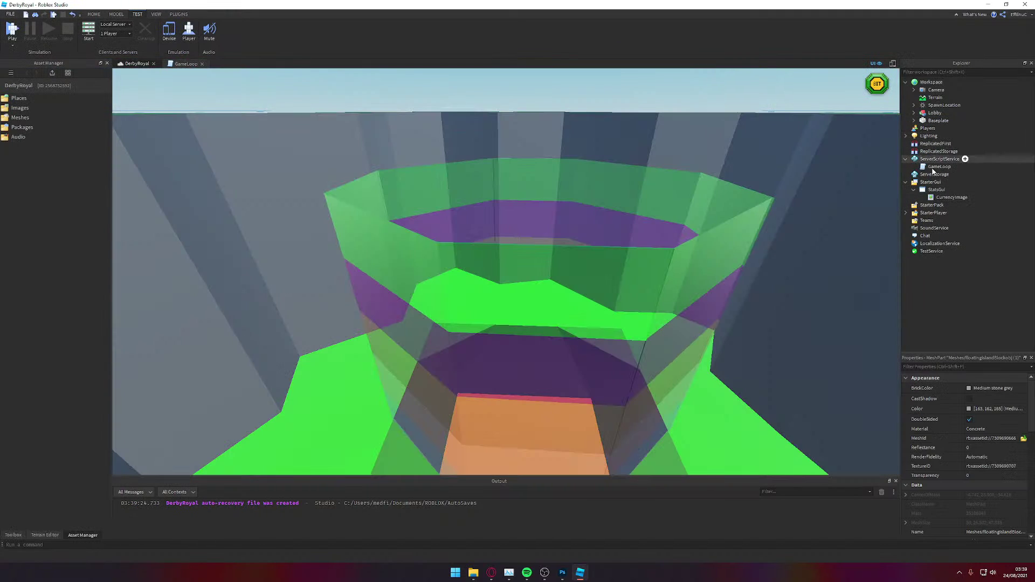
# Step: Try adding a UIStroke to CurrencyImage
pyautogui.click(941, 198)
pyautogui.click(973, 198)
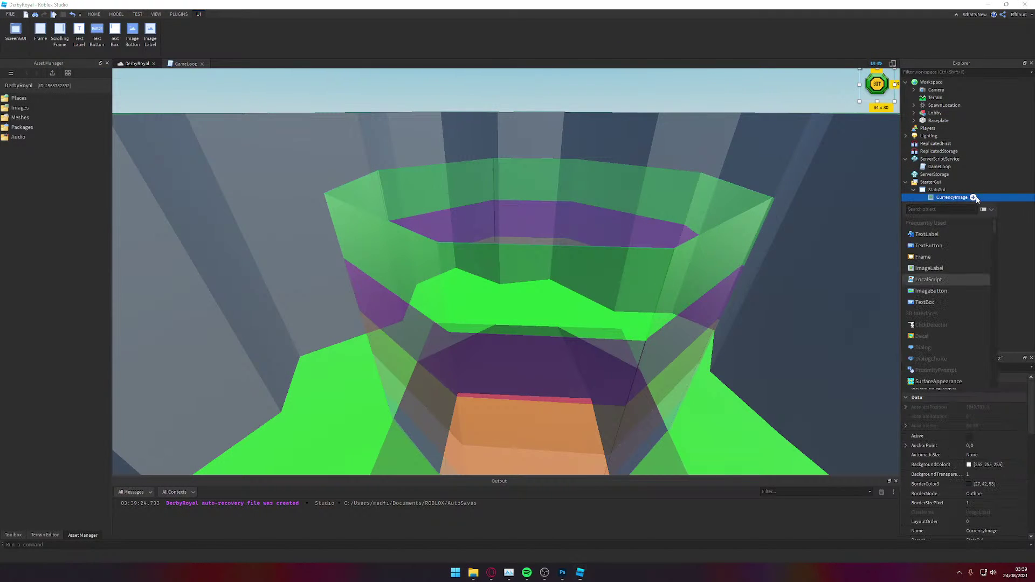
pyautogui.write('ui')
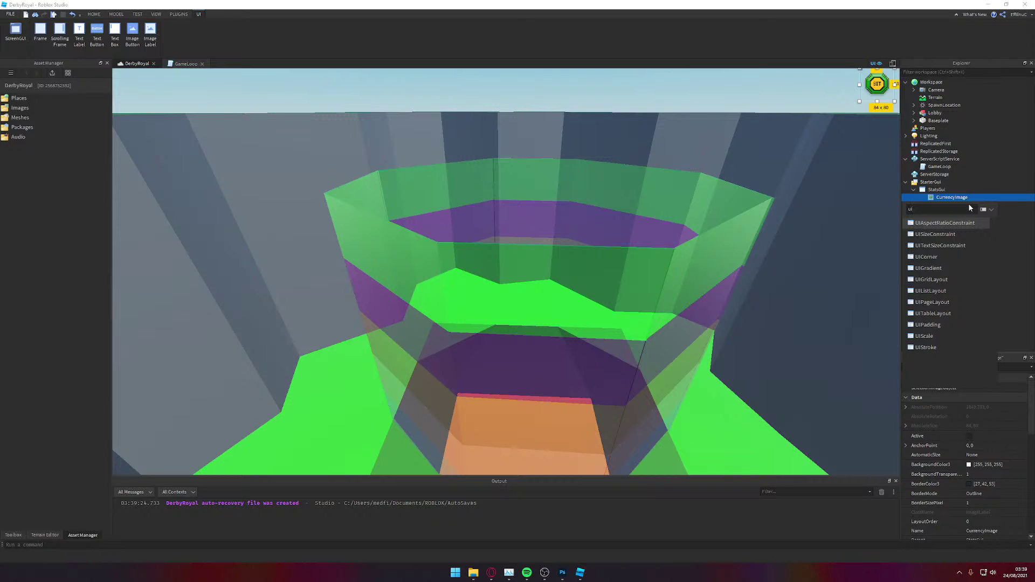
pyautogui.press('Down')
pyautogui.press('Down')
pyautogui.press('Down')
pyautogui.press('Down')
pyautogui.press('Down')
pyautogui.press('Down')
pyautogui.press('Down')
pyautogui.press('Down')
pyautogui.press('Down')
pyautogui.press('Down')
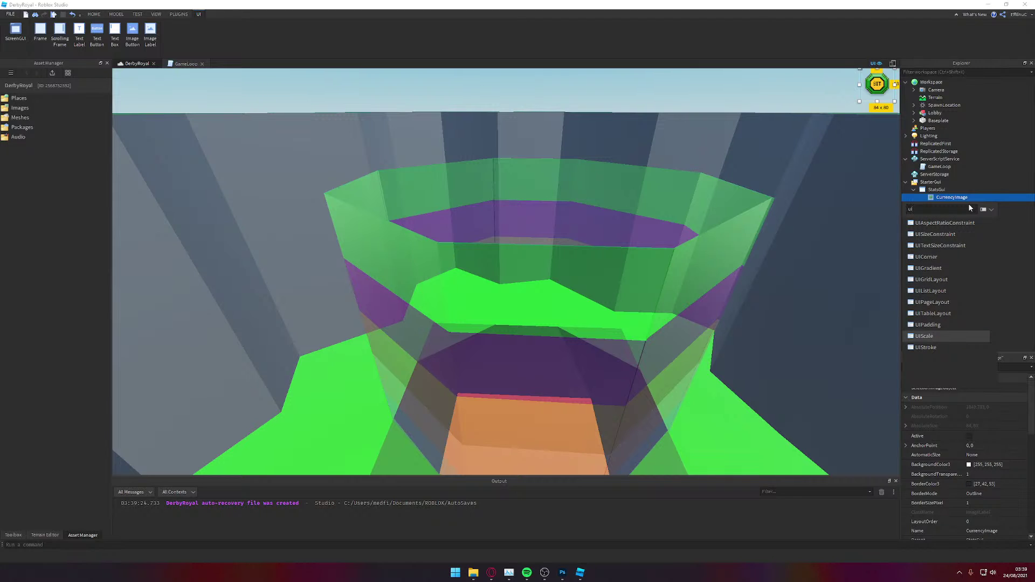
pyautogui.press('Down')
pyautogui.press('Return')
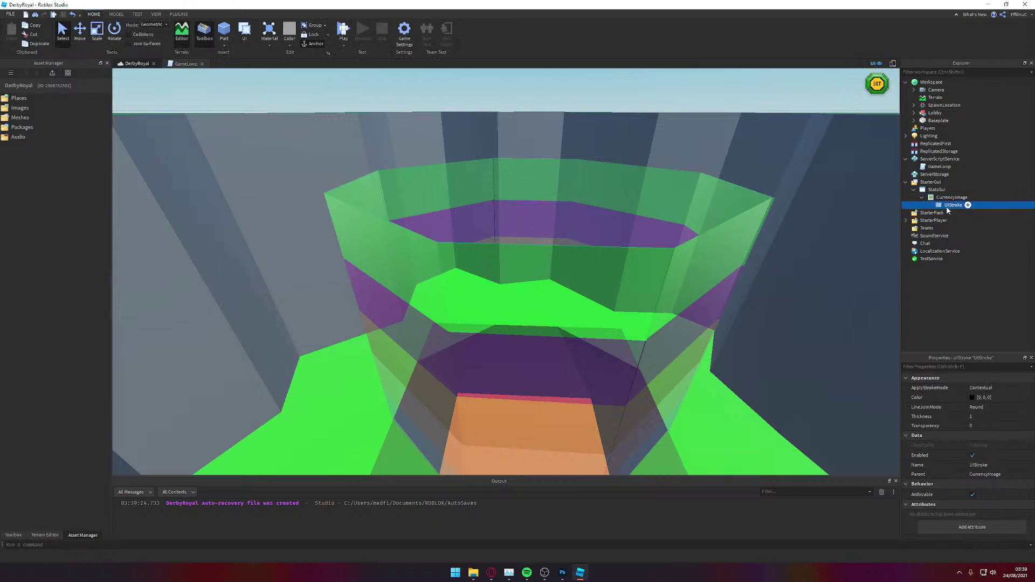
# Step: Set the UIStroke's Thickness to 0 and choose Round as its LineJoinMode
pyautogui.click(990, 416)
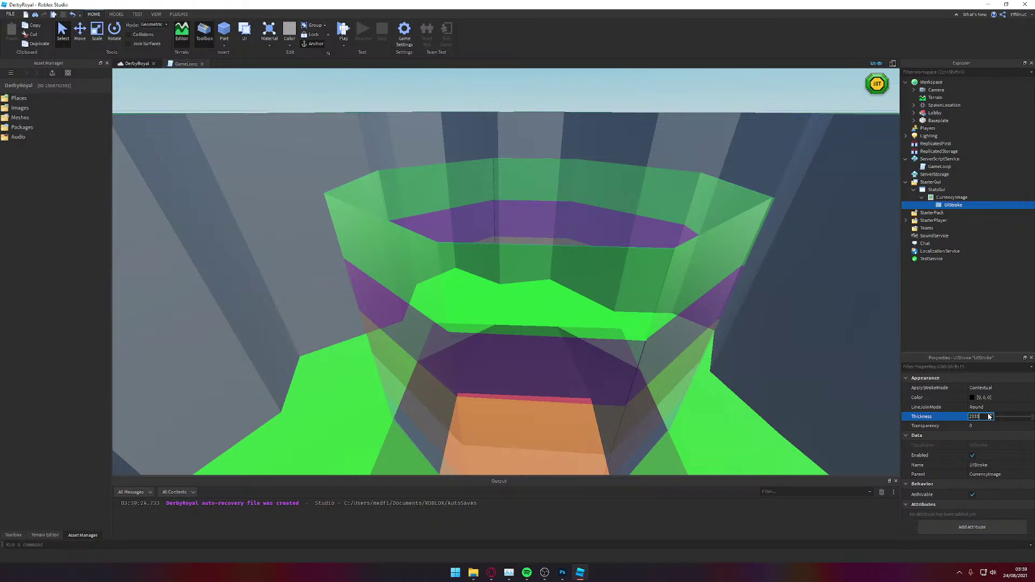
pyautogui.press('BackSpace')
pyautogui.write('0')
pyautogui.press('Return')
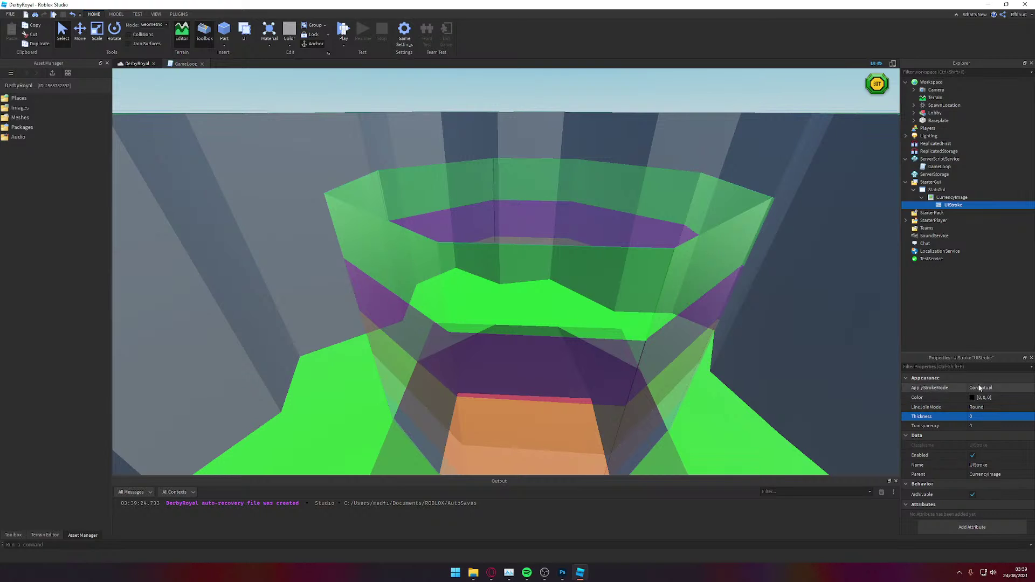
pyautogui.click(980, 408)
pyautogui.click(984, 408)
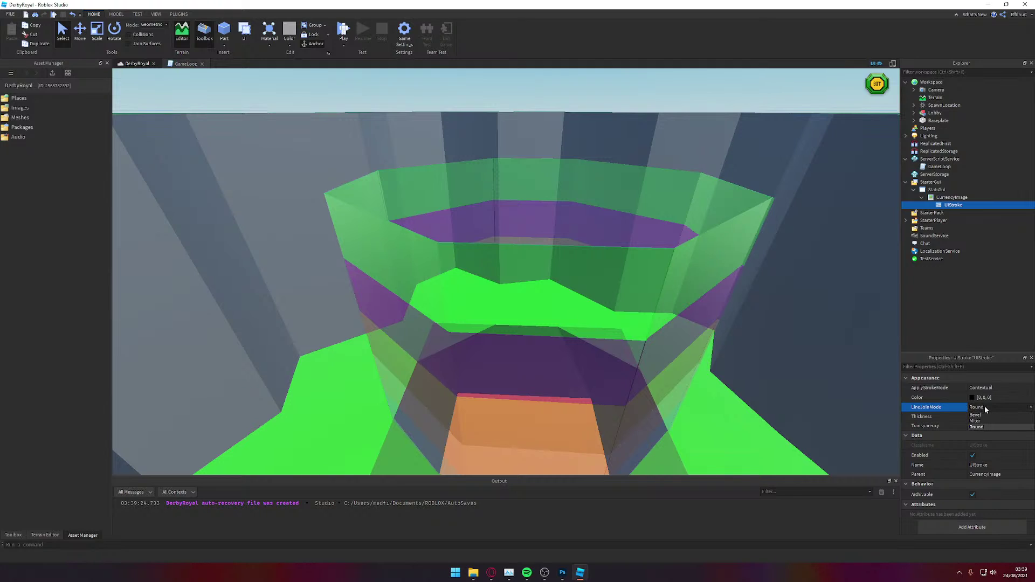
pyautogui.click(976, 426)
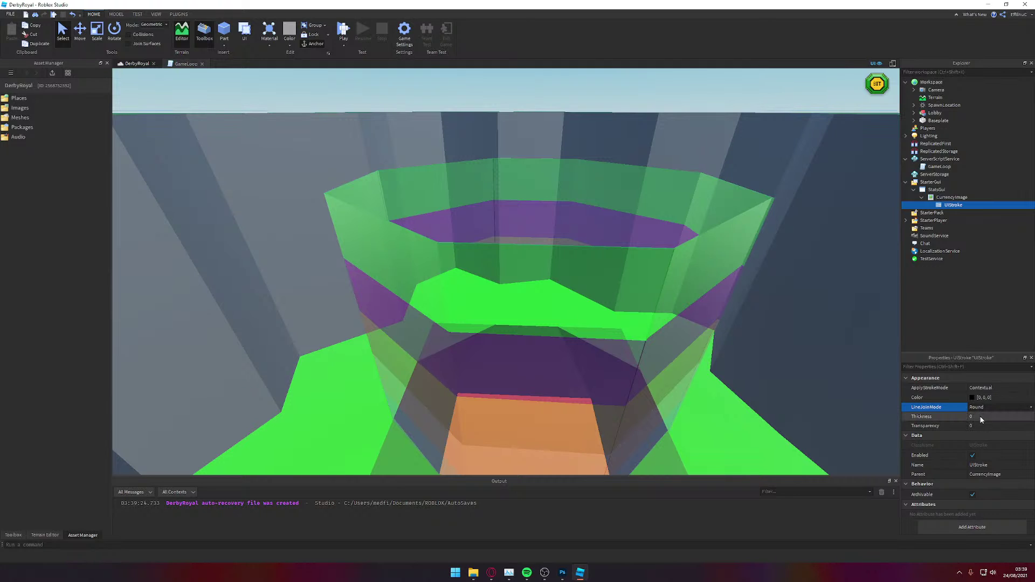
# Step: Delete the UIStroke from CurrencyImage
pyautogui.click(938, 220)
pyautogui.click(946, 207)
pyautogui.press('Delete')
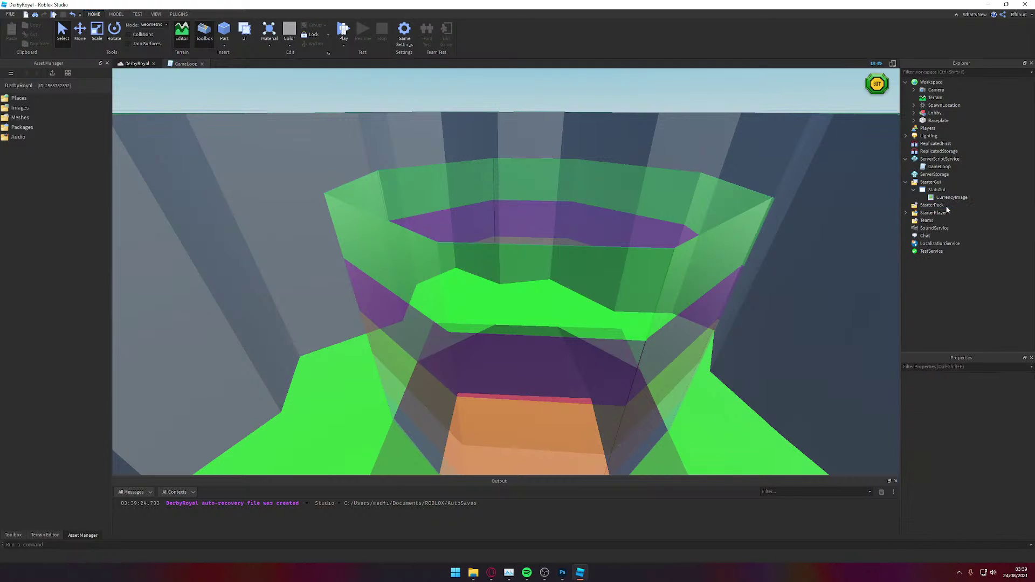
# Step: Add a UICorner to CurrencyImage
pyautogui.click(971, 197)
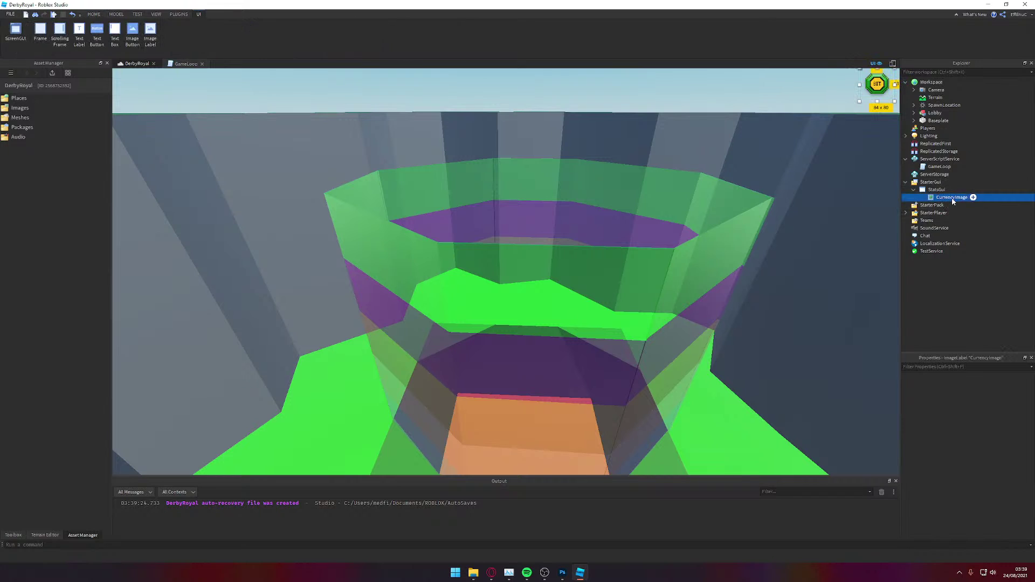
pyautogui.click(973, 197)
pyautogui.write('ui')
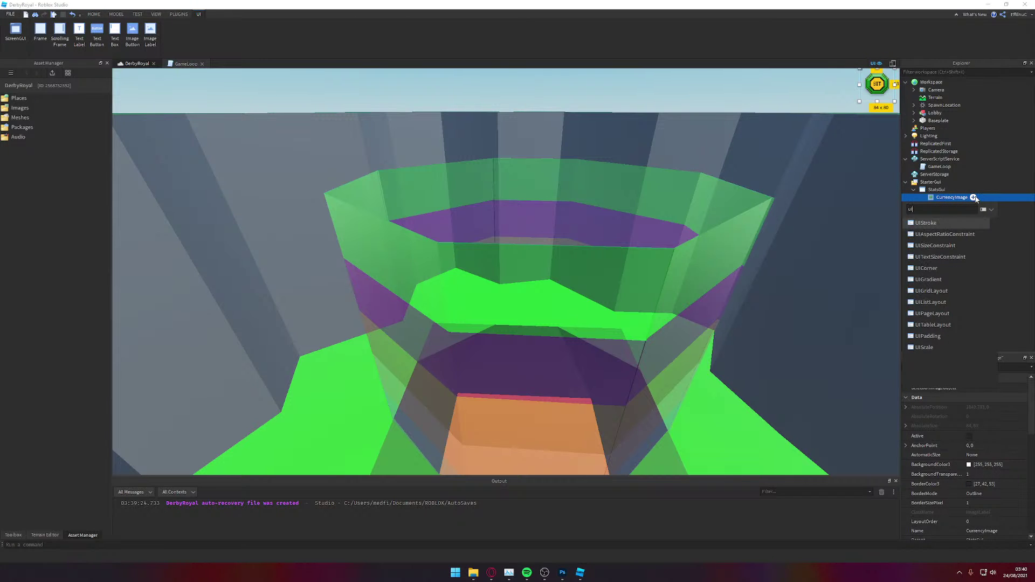
pyautogui.write('v')
pyautogui.press('BackSpace')
pyautogui.write('c')
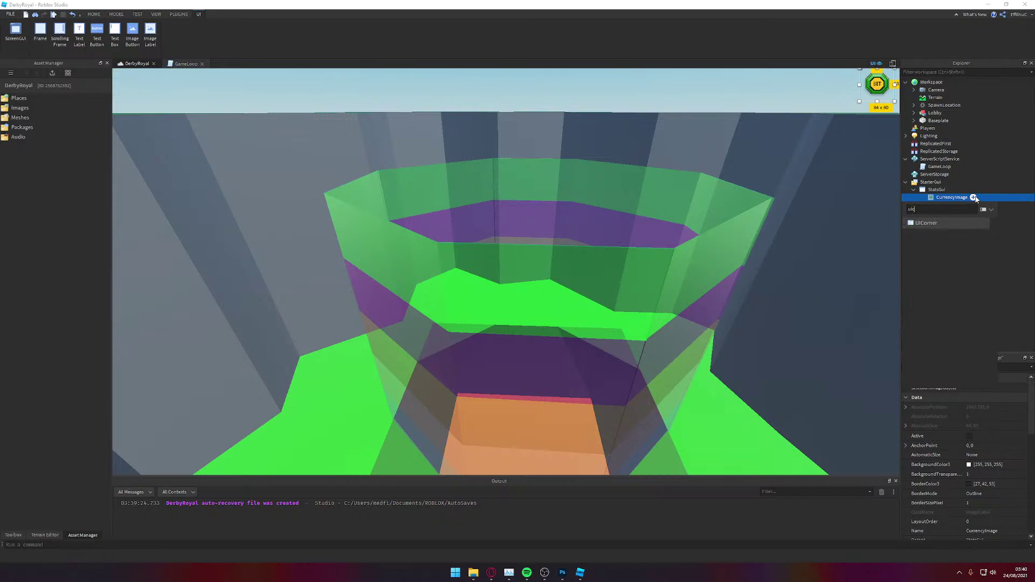
pyautogui.press('Return')
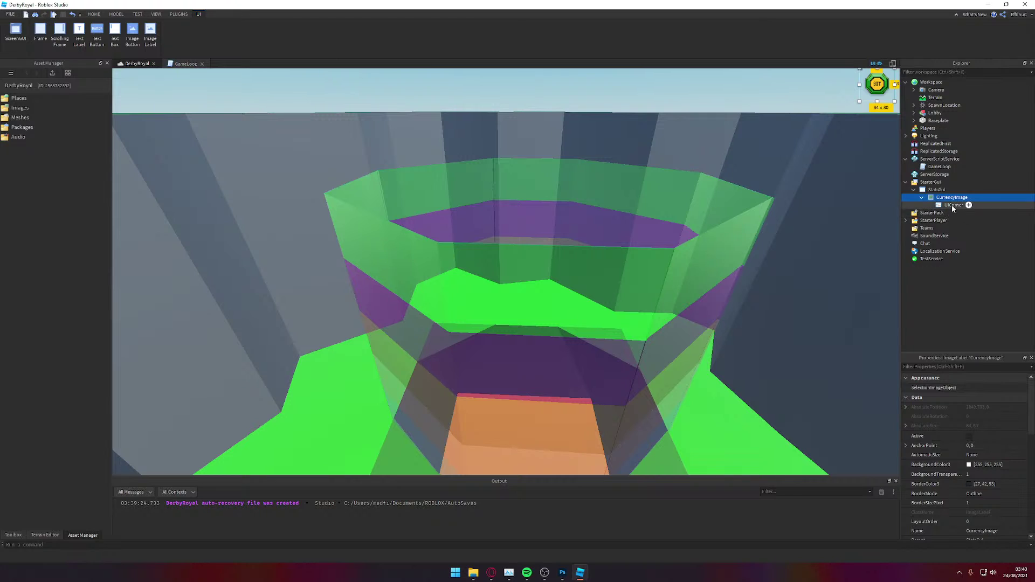
# Step: Set the CornerRadius of the UICorner to 0, 20
pyautogui.click(953, 206)
pyautogui.click(991, 387)
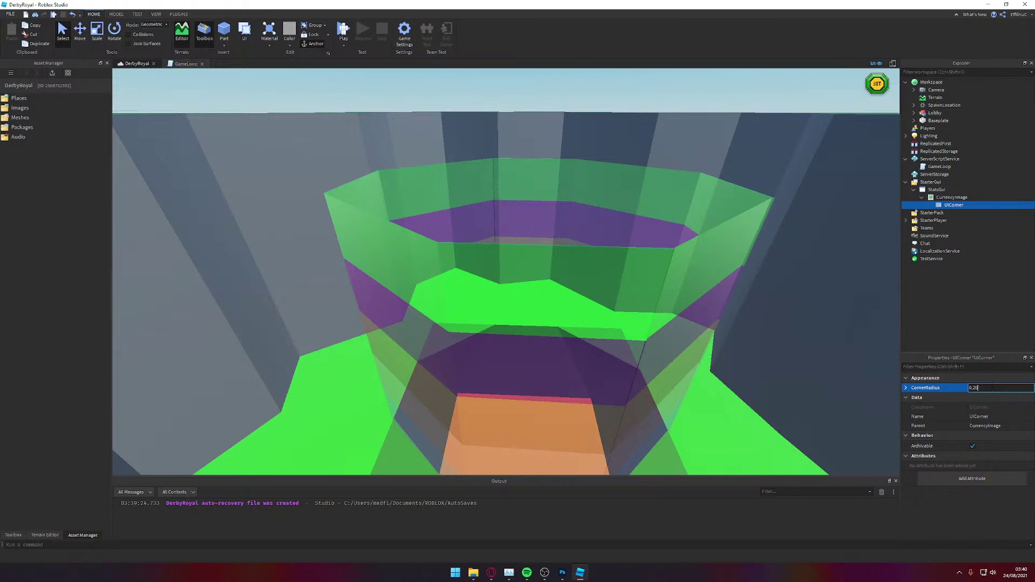
pyautogui.press('Return')
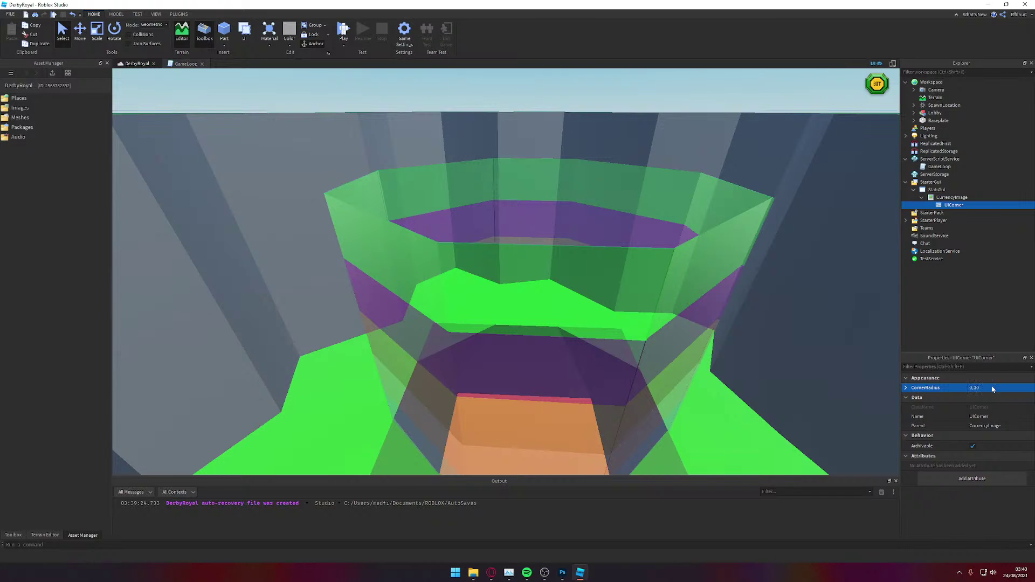
# Step: Set the ResampleMode of CurrencyImage to Pixelated
pyautogui.click(944, 197)
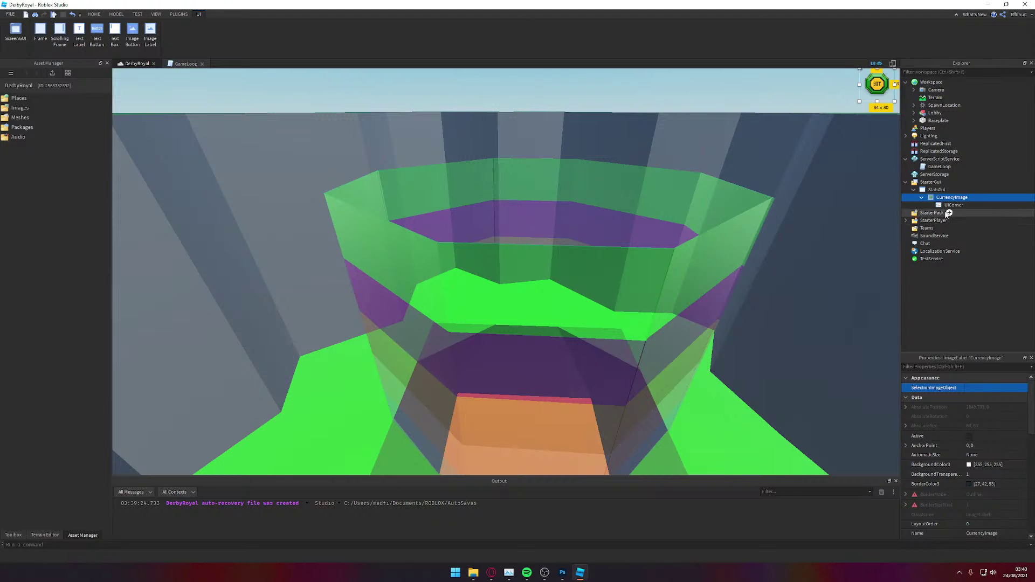
pyautogui.click(947, 206)
pyautogui.click(937, 191)
pyautogui.click(940, 205)
pyautogui.click(941, 198)
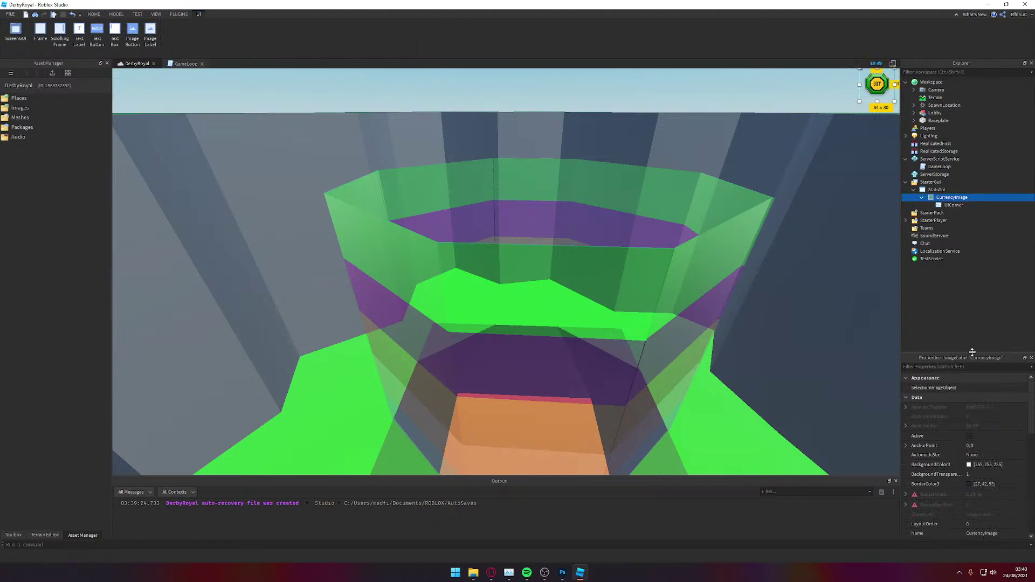
pyautogui.scroll(-5, 965, 421)
pyautogui.scroll(-5, 994, 474)
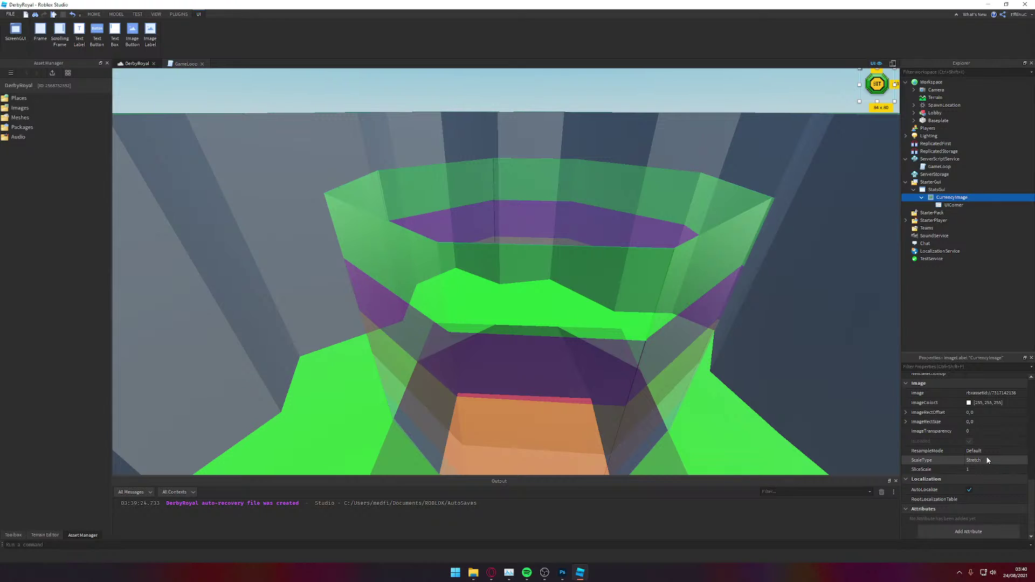
pyautogui.click(984, 452)
pyautogui.click(984, 452)
pyautogui.click(976, 465)
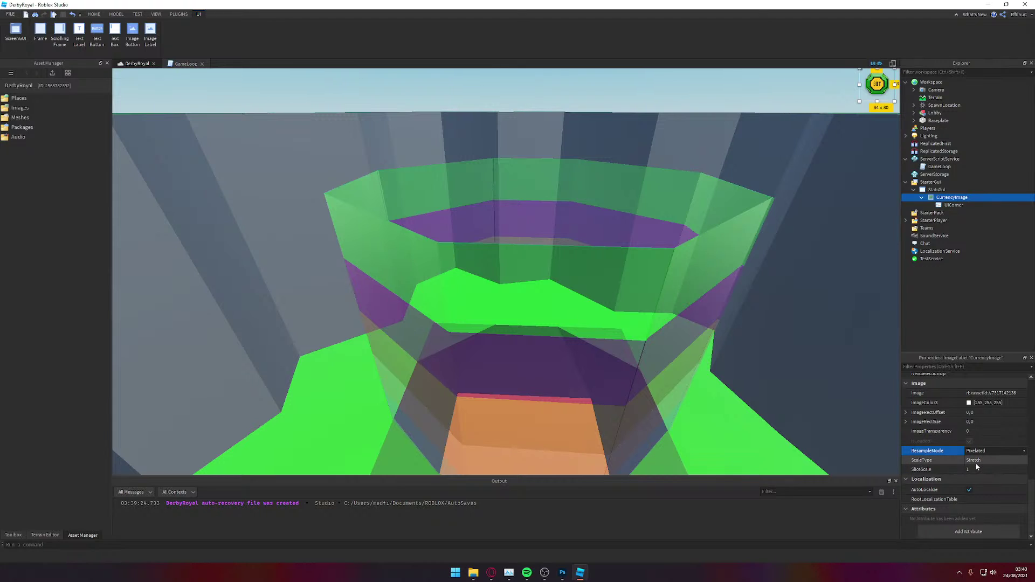
# Step: Try the Crop, Stretch and Slice scale types on CurrencyImage and settle on Fit as its ScaleType
pyautogui.click(975, 462)
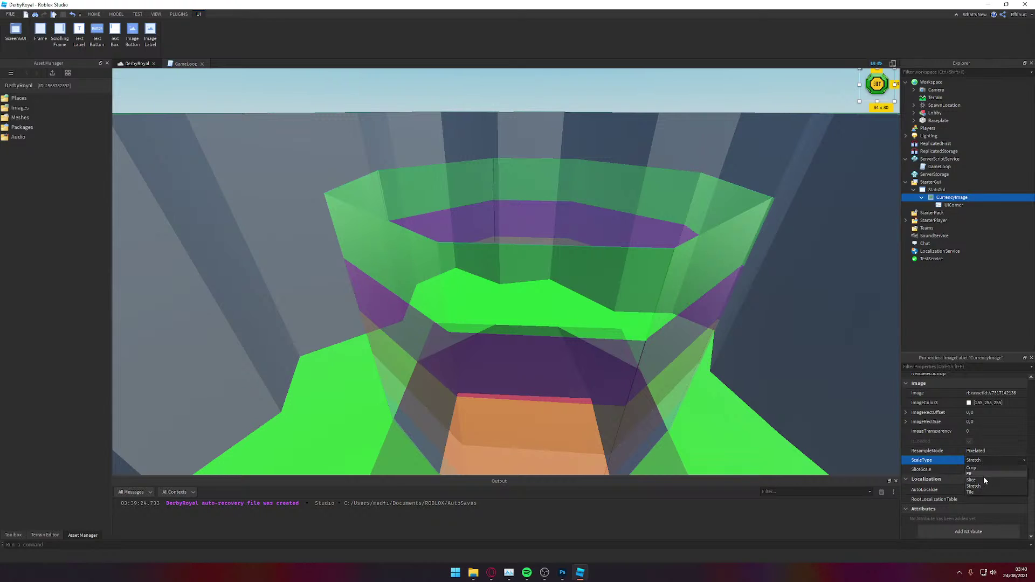
pyautogui.click(981, 474)
pyautogui.click(984, 462)
pyautogui.click(981, 469)
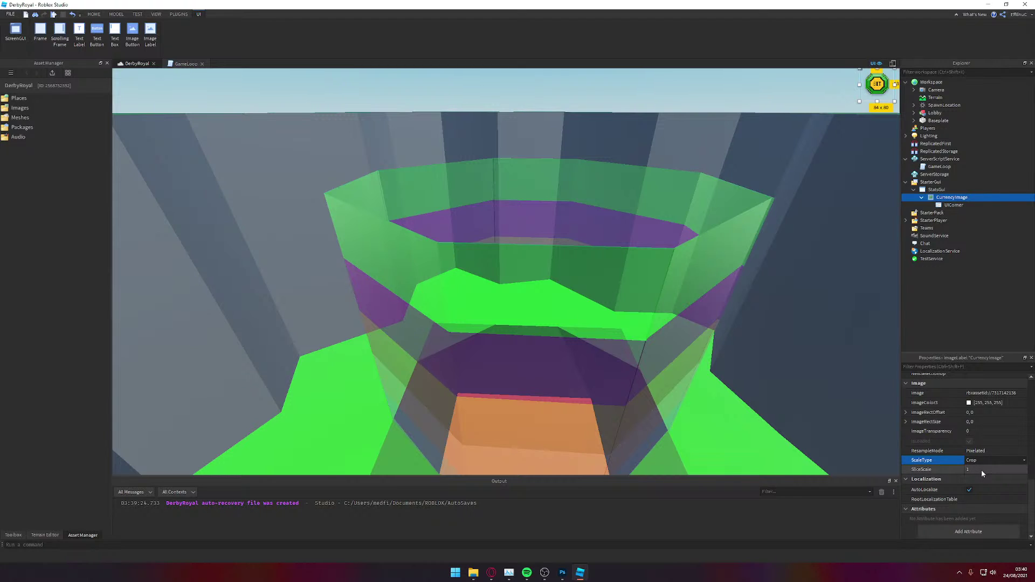
pyautogui.click(985, 462)
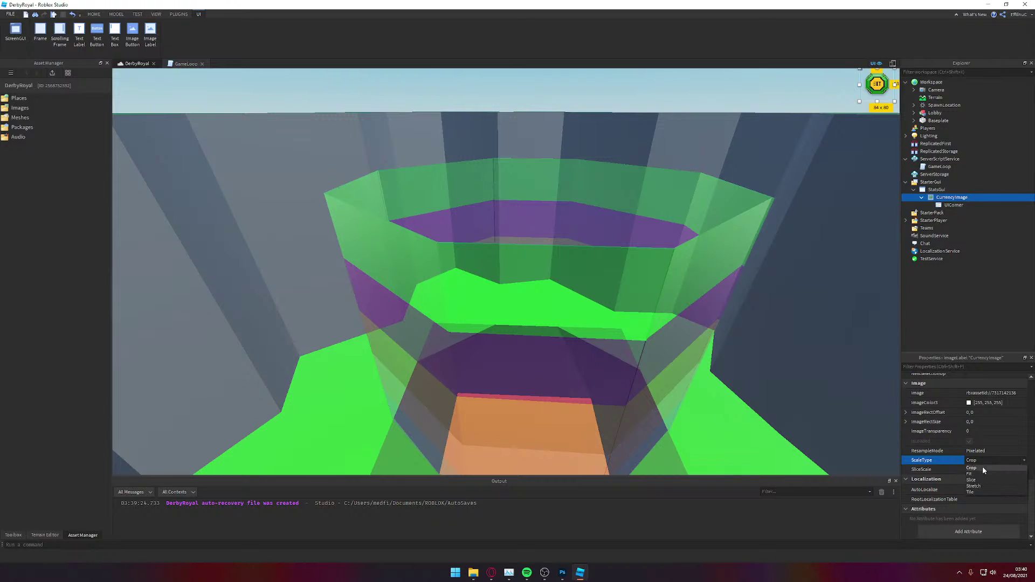
pyautogui.click(973, 486)
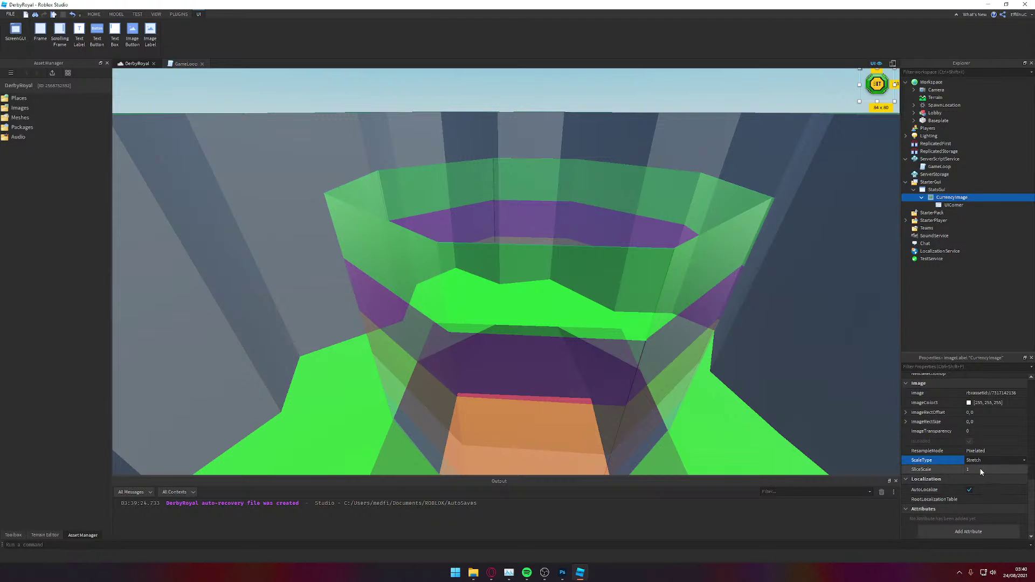
pyautogui.click(981, 460)
pyautogui.click(974, 479)
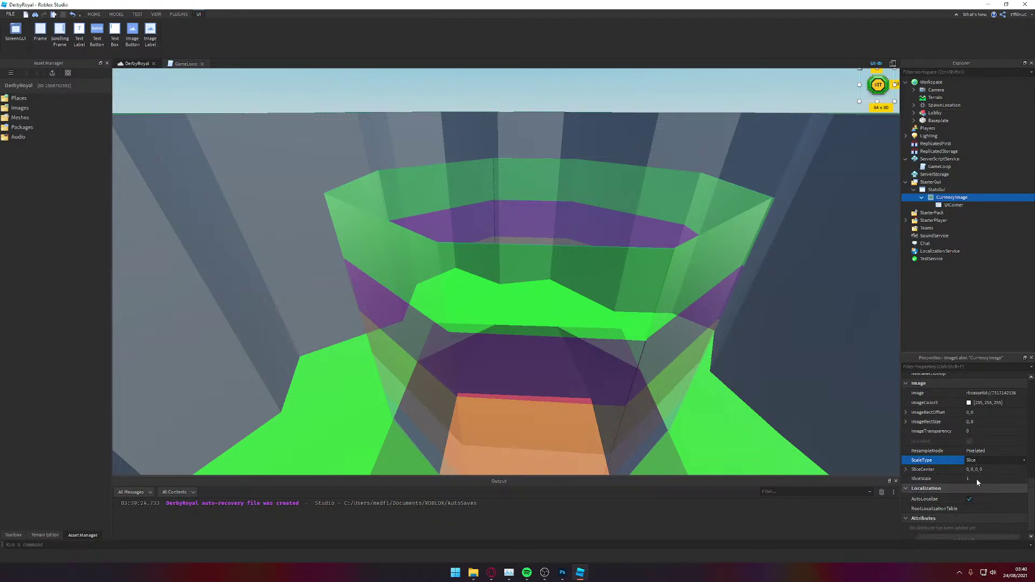
pyautogui.click(982, 462)
pyautogui.click(978, 472)
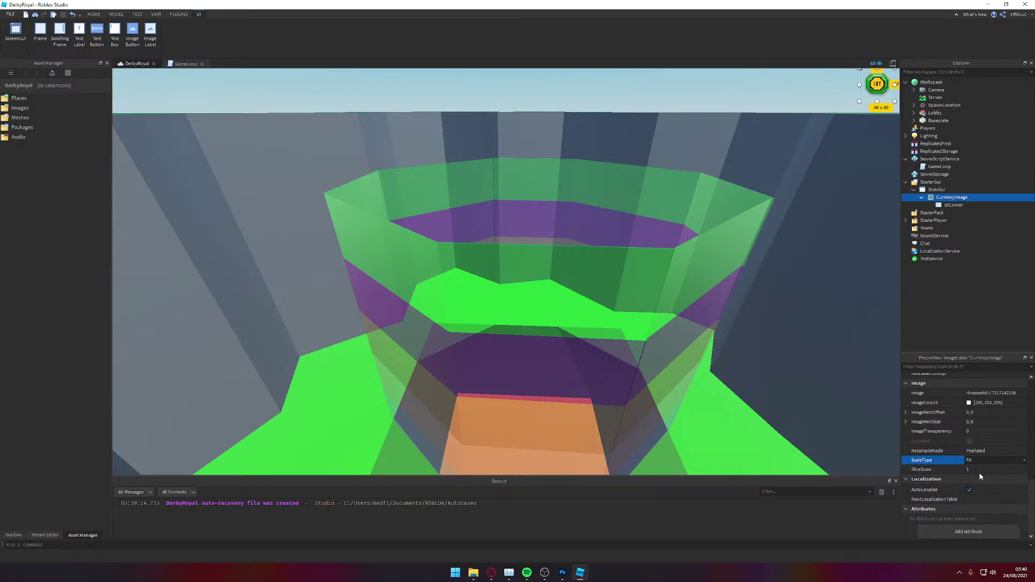
# Step: Enlarge CurrencyImage to about 122 x 117 pixels and delete its UICorner
pyautogui.moveTo(871, 93)
pyautogui.mouseDown()
pyautogui.moveTo(750, 192)
pyautogui.moveTo(808, 126)
pyautogui.moveTo(850, 107)
pyautogui.moveTo(832, 128)
pyautogui.moveTo(847, 110)
pyautogui.moveTo(835, 112)
pyautogui.moveTo(868, 91)
pyautogui.mouseUp()
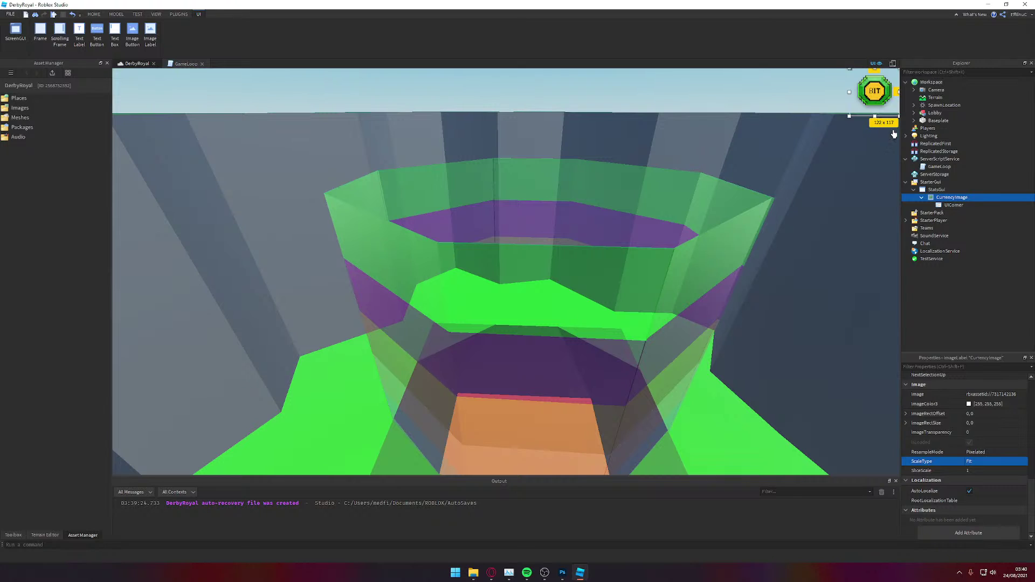
pyautogui.click(965, 197)
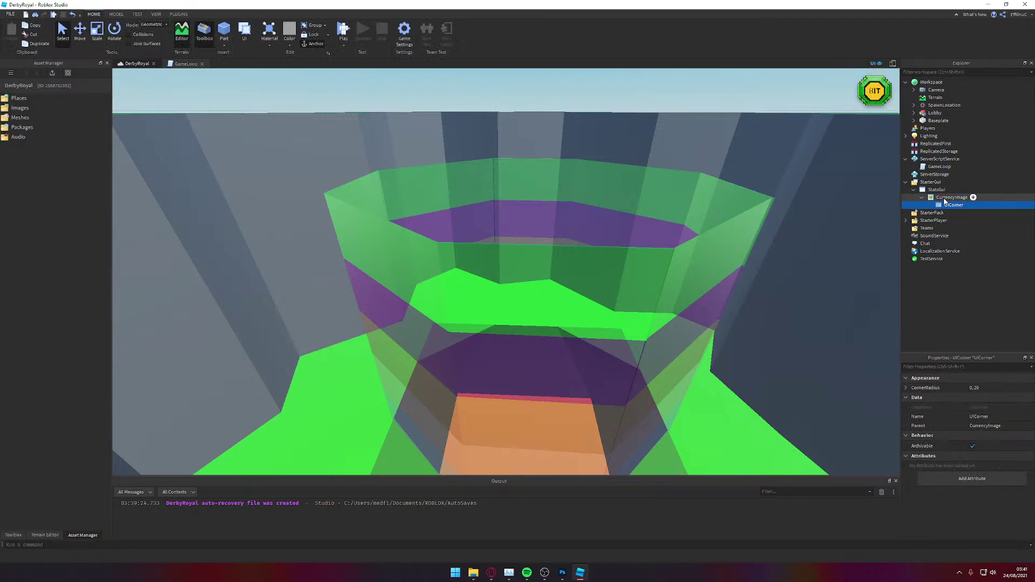
pyautogui.click(954, 205)
pyautogui.press('Delete')
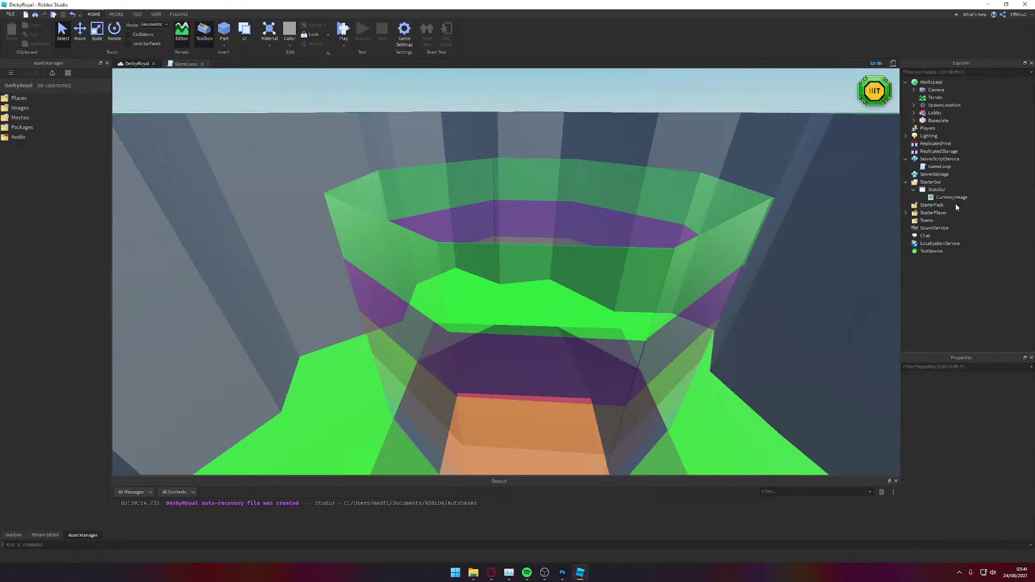
# Step: Add a Frame to StatsGui and place it in the GUI's upper-right corner at about 201 x 100 pixels
pyautogui.click(952, 198)
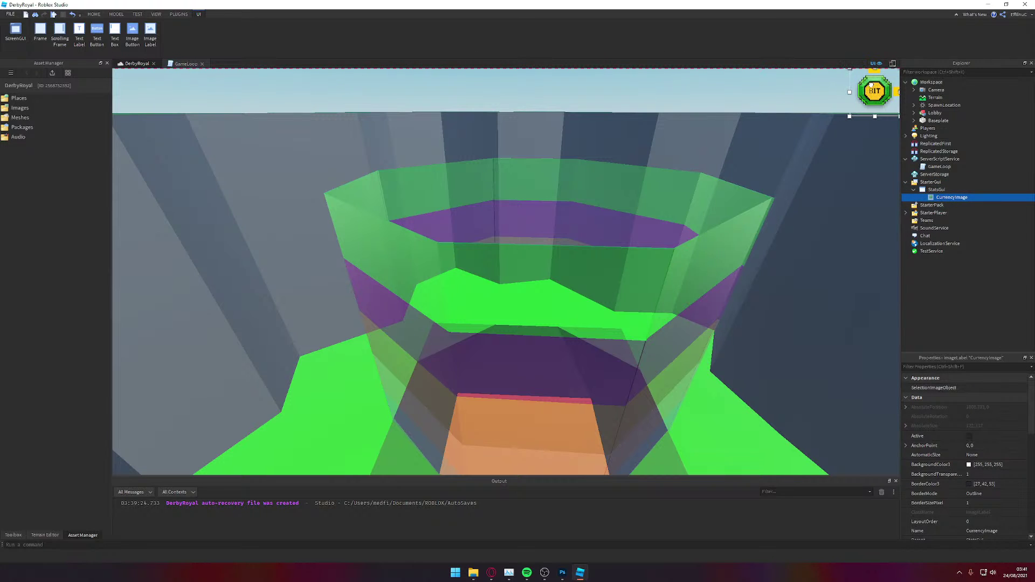
pyautogui.click(943, 190)
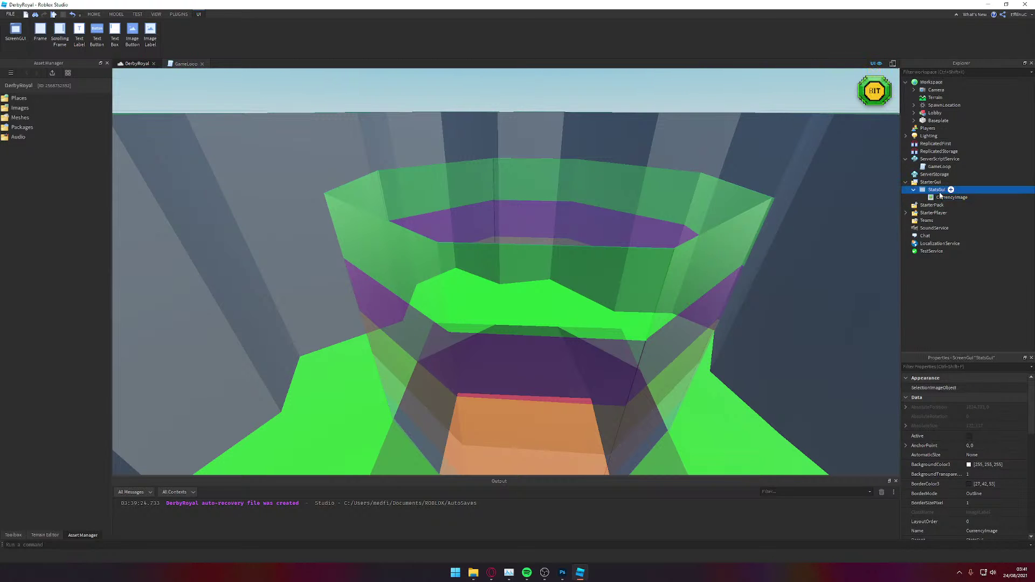
pyautogui.click(950, 190)
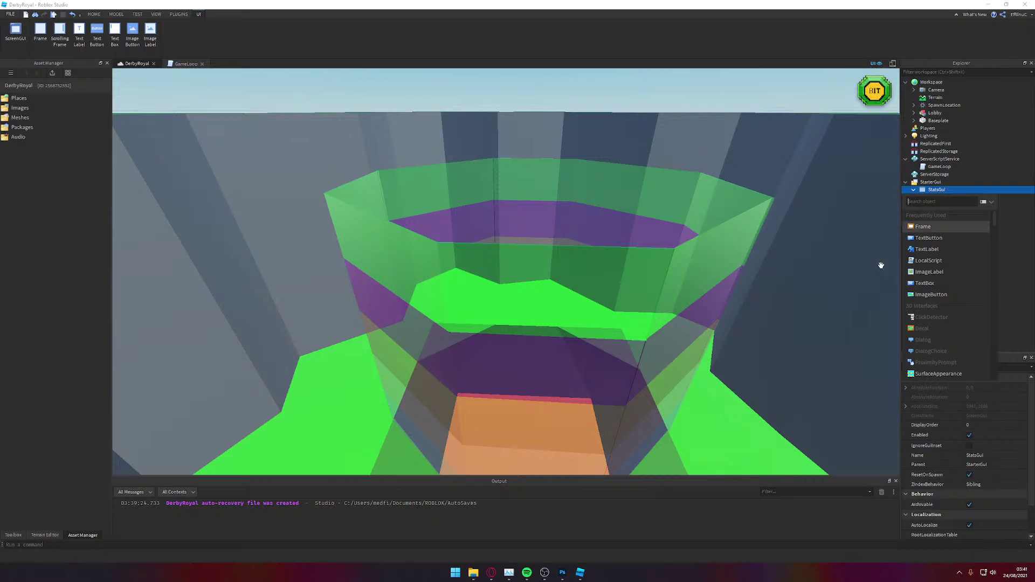
pyautogui.click(922, 226)
pyautogui.click(937, 197)
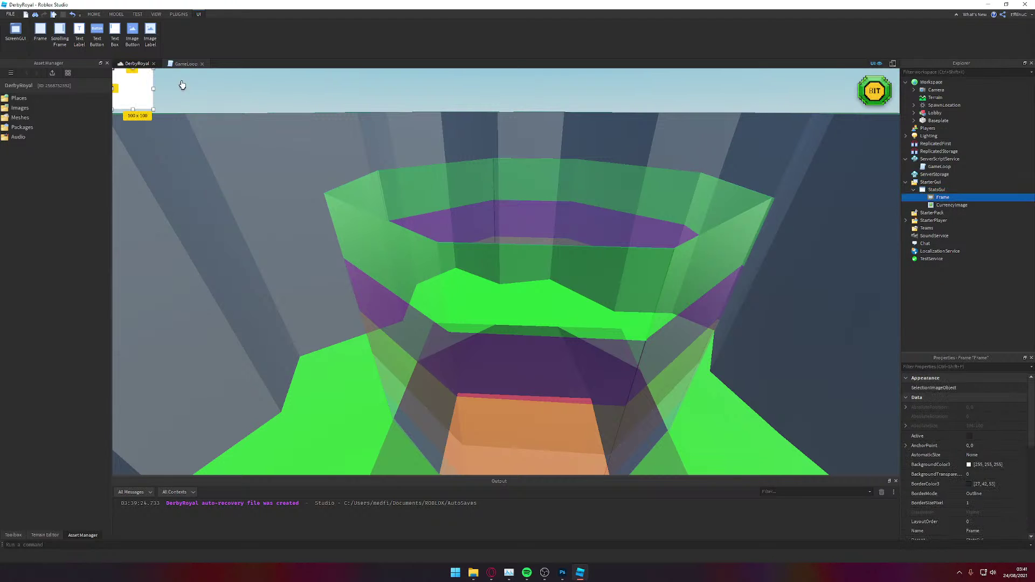
pyautogui.moveTo(130, 82); pyautogui.dragTo(812, 92)
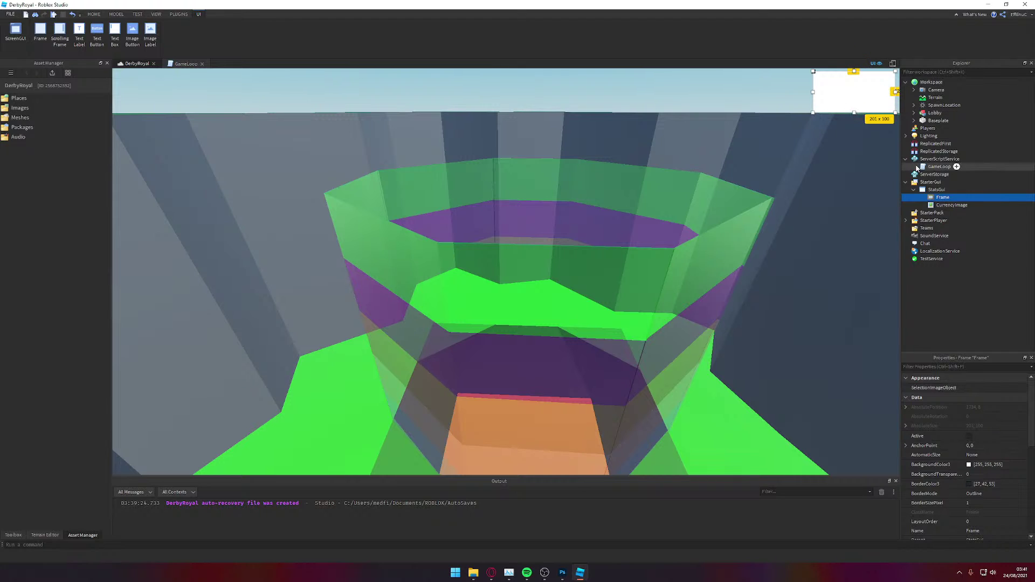
# Step: Make CurrencyImage a child of the Frame and add a UICorner to the Frame
pyautogui.moveTo(952, 205); pyautogui.dragTo(946, 198)
pyautogui.click(954, 198)
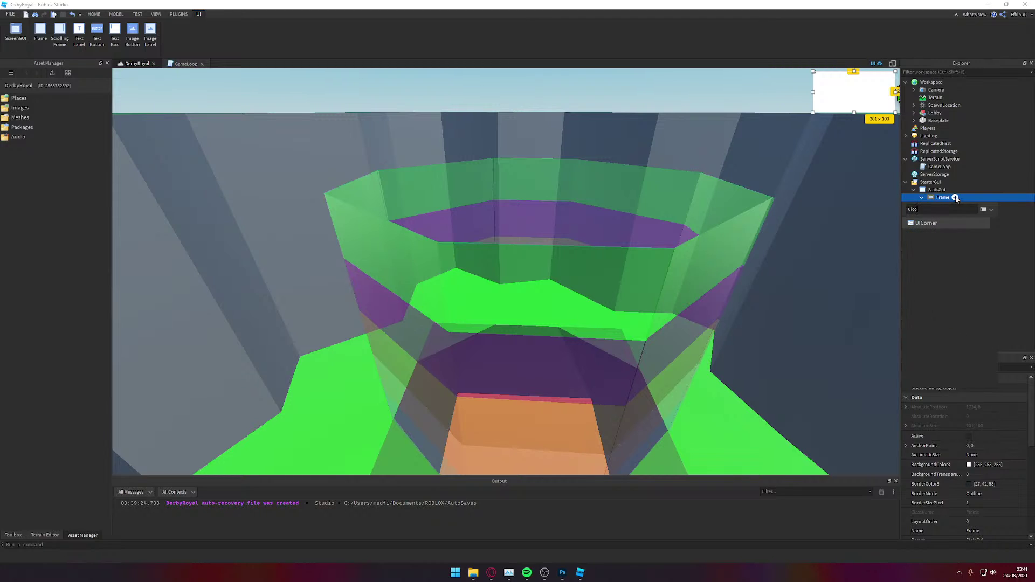
pyautogui.press('Escape')
pyautogui.click(977, 205)
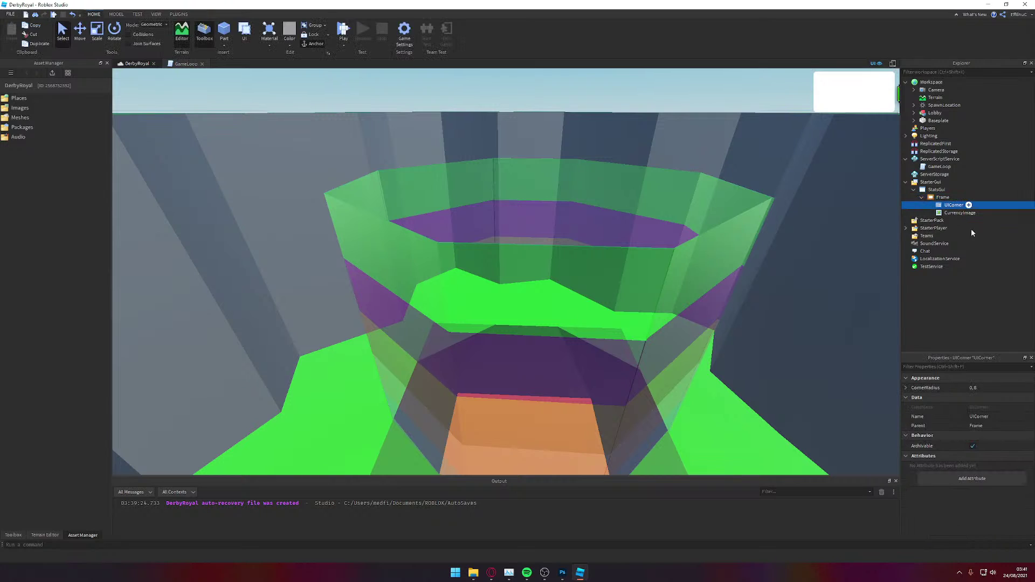
# Step: Try a CornerRadius of 0, 200 on the Frame's UICorner
pyautogui.click(986, 388)
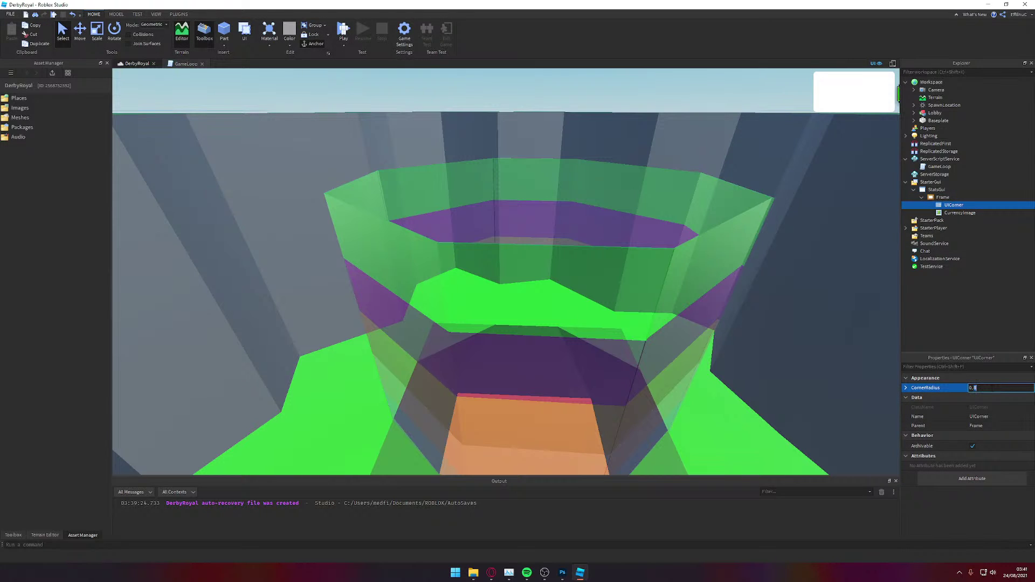
pyautogui.press('BackSpace')
pyautogui.write('200')
pyautogui.press('Return')
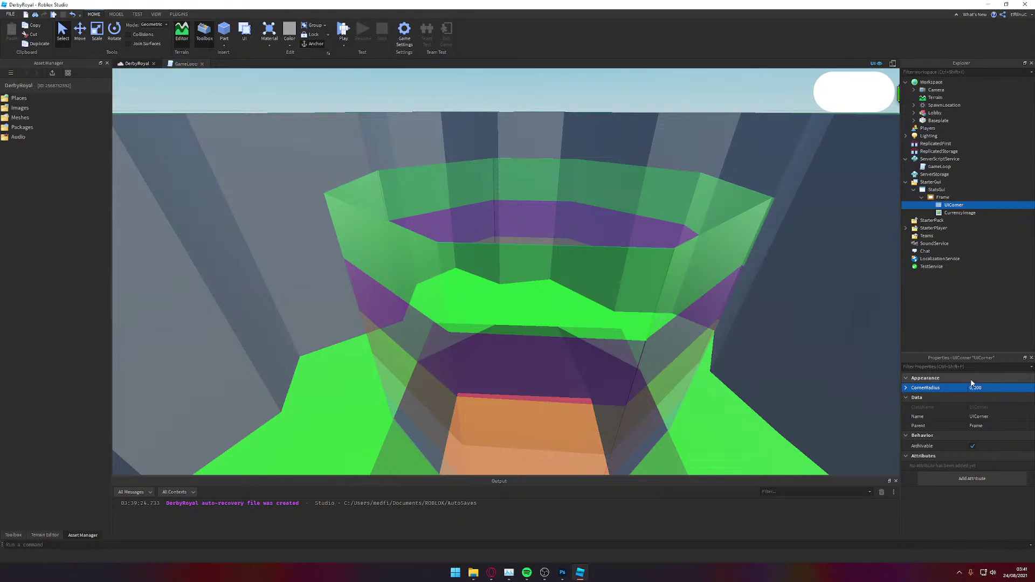
# Step: Set the CornerRadius of the Frame's UICorner to 0, 20
pyautogui.click(977, 387)
pyautogui.doubleClick(977, 387)
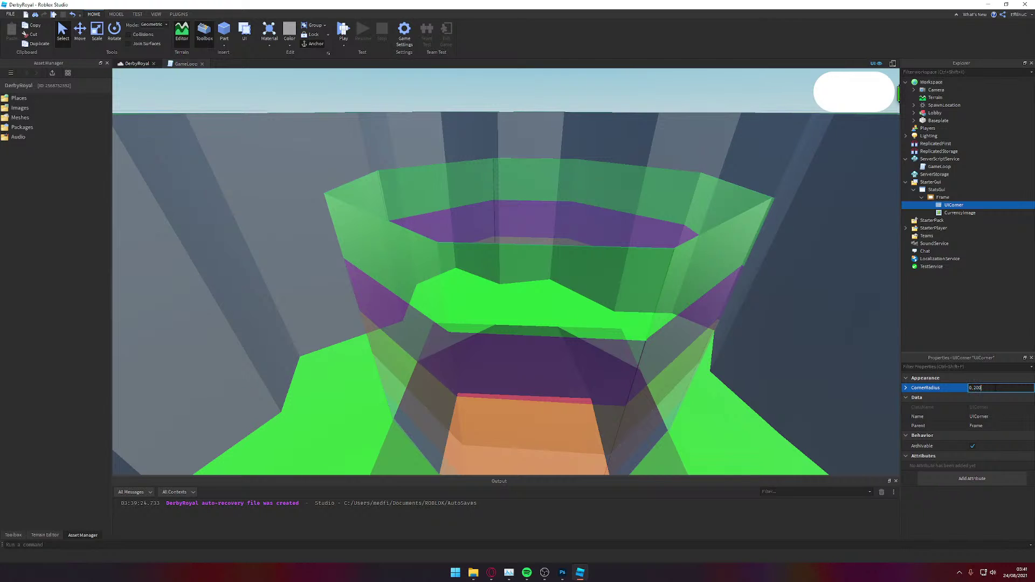
pyautogui.press('BackSpace')
pyautogui.press('Return')
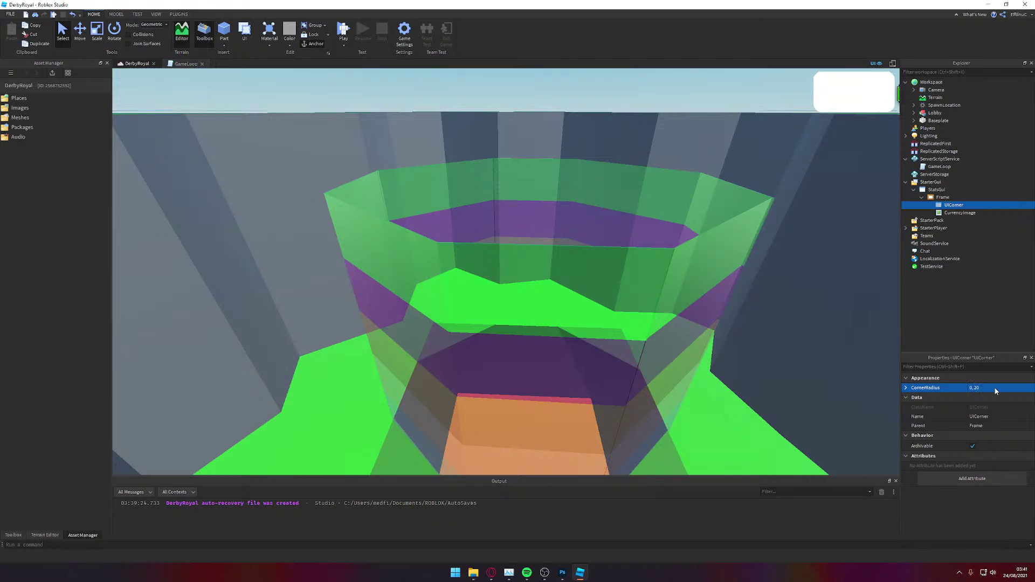
# Step: Shrink CurrencyImage to about 86 x 83 pixels and move it inside the right half of the Frame
pyautogui.click(953, 212)
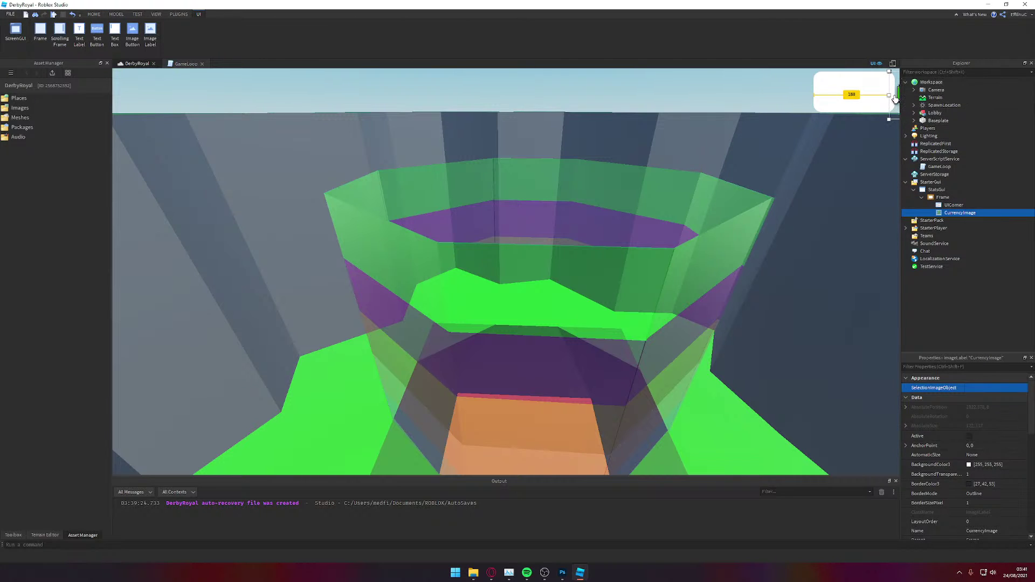
pyautogui.moveTo(895, 96); pyautogui.dragTo(871, 89)
pyautogui.click(953, 205)
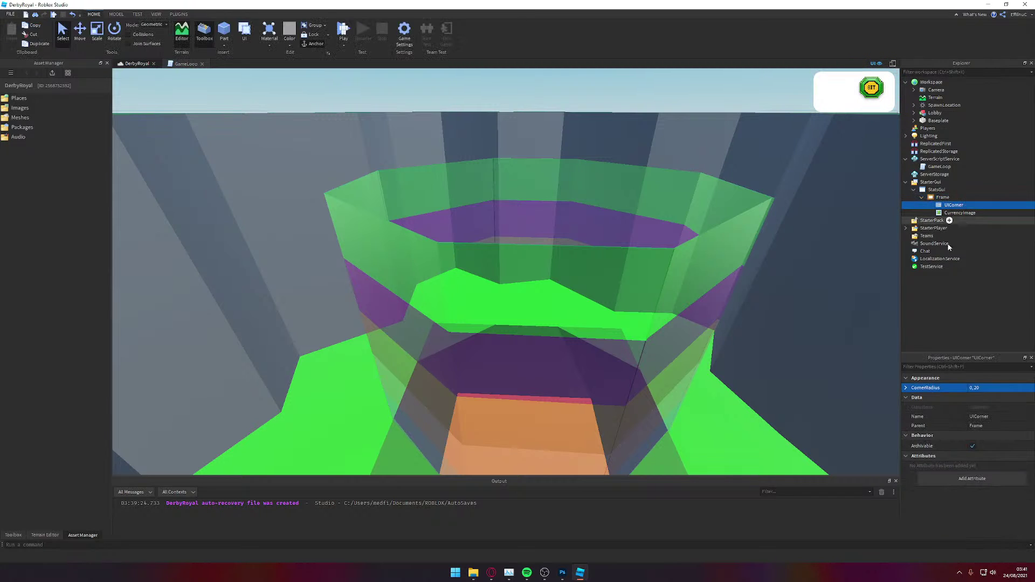
# Step: Set the Frame's BackgroundColor3 to dark grey 54, 54, 54
pyautogui.click(942, 198)
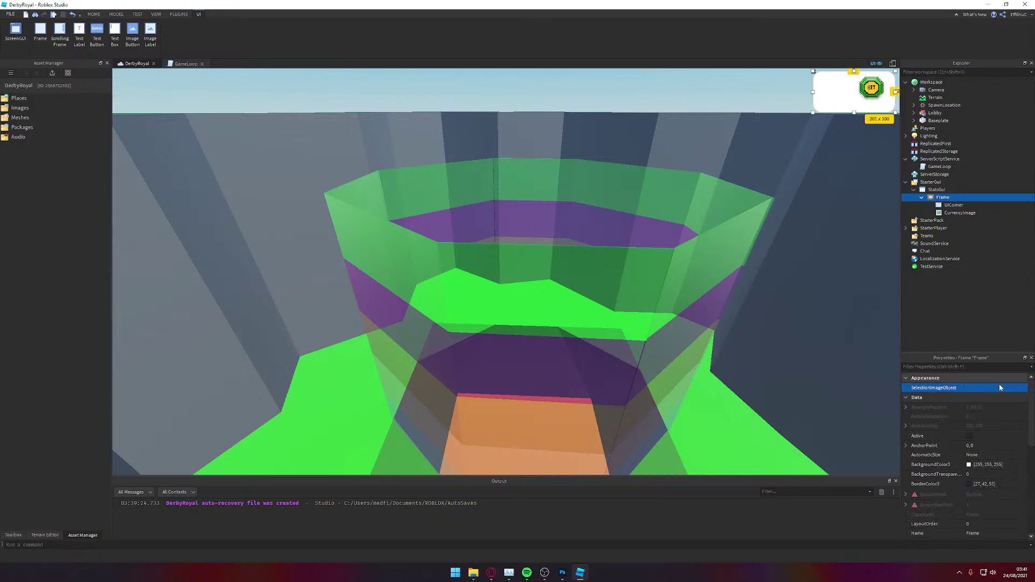
pyautogui.click(968, 465)
pyautogui.moveTo(605, 280)
pyautogui.mouseDown()
pyautogui.moveTo(609, 269)
pyautogui.moveTo(607, 279)
pyautogui.mouseUp()
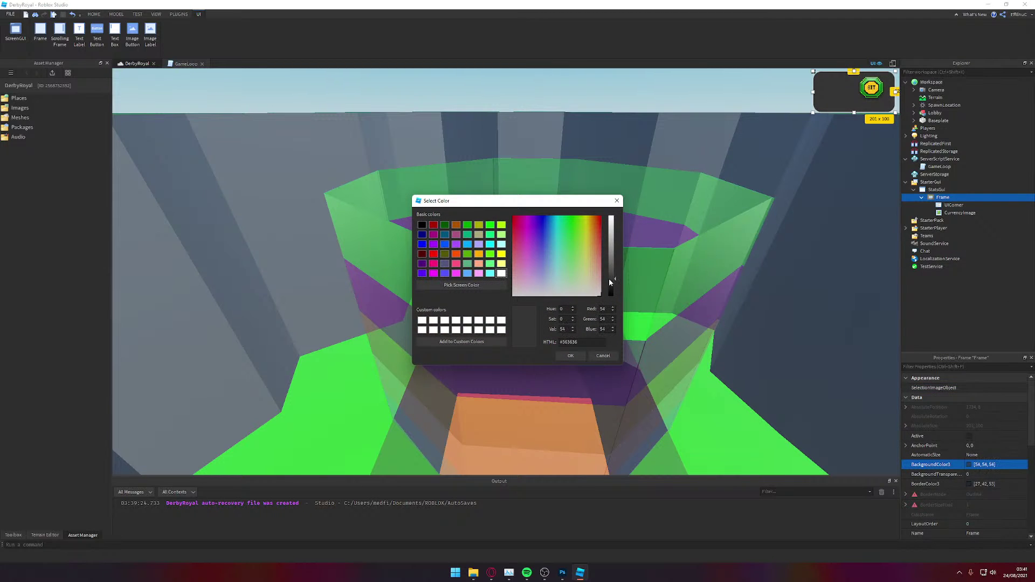
pyautogui.click(570, 356)
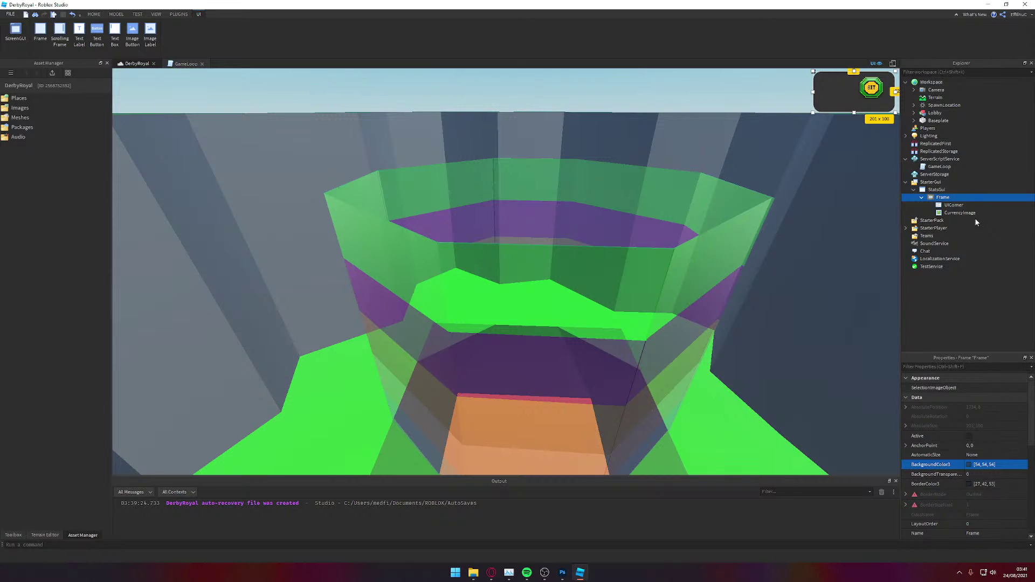
# Step: Move CurrencyImage against the Frame's upper-right corner, keeping its name
pyautogui.click(866, 91)
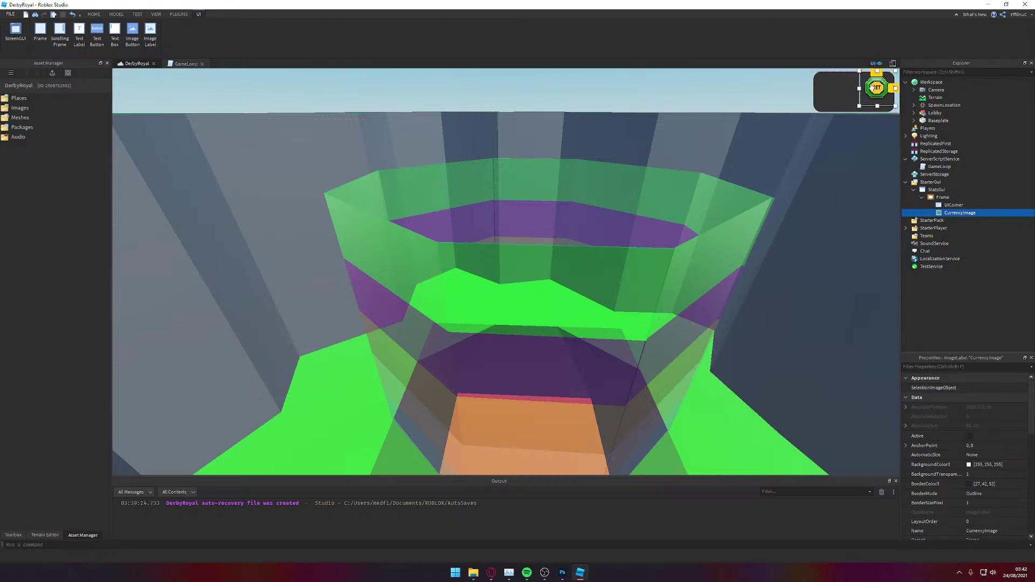
pyautogui.moveTo(869, 90)
pyautogui.mouseDown()
pyautogui.moveTo(850, 91)
pyautogui.moveTo(875, 86)
pyautogui.mouseUp()
pyautogui.doubleClick(950, 212)
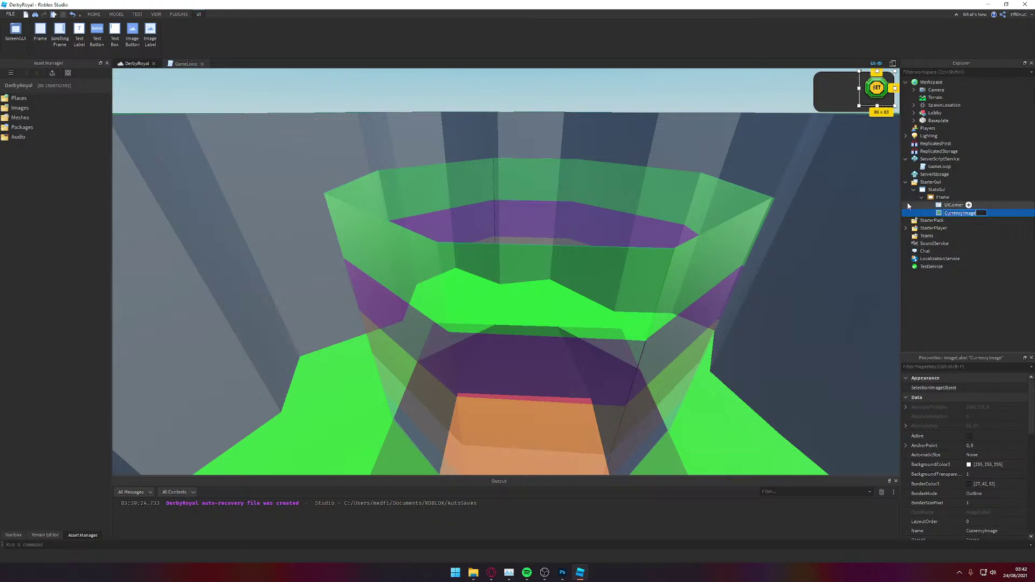
pyautogui.press('Return')
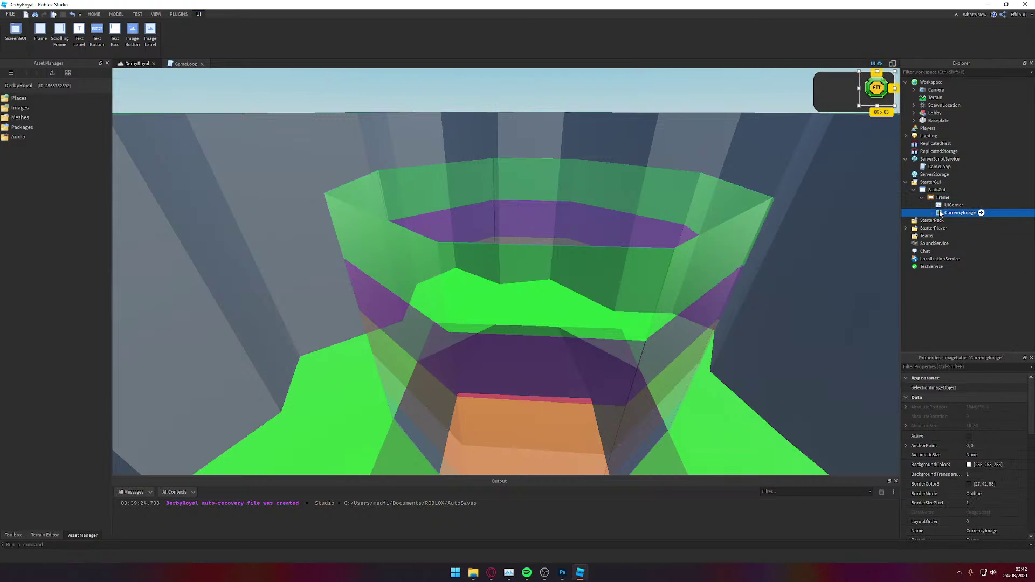
pyautogui.click(940, 206)
pyautogui.click(947, 213)
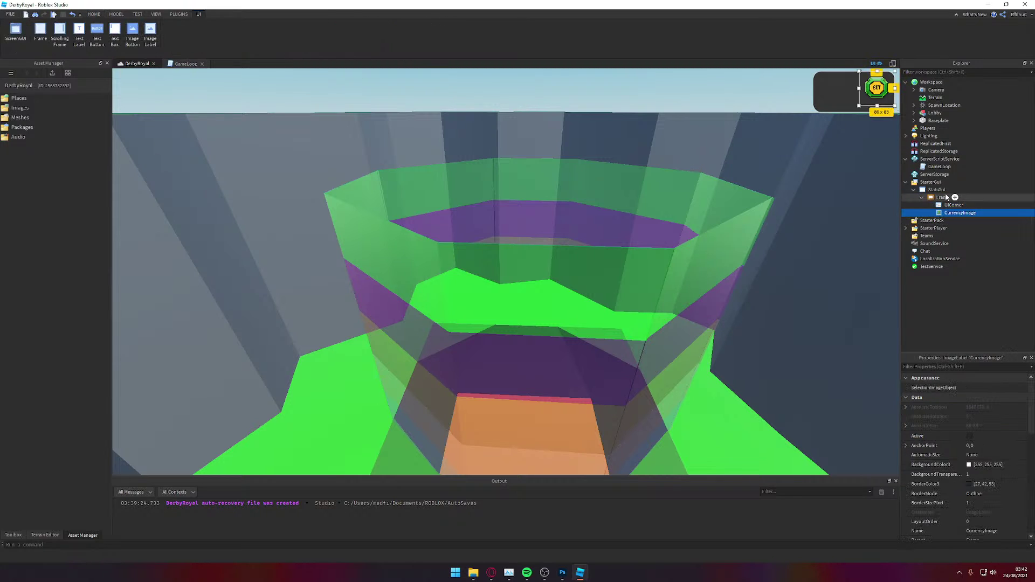
# Step: Add a TextLabel to the Frame that holds CurrencyImage
pyautogui.click(942, 198)
pyautogui.click(956, 198)
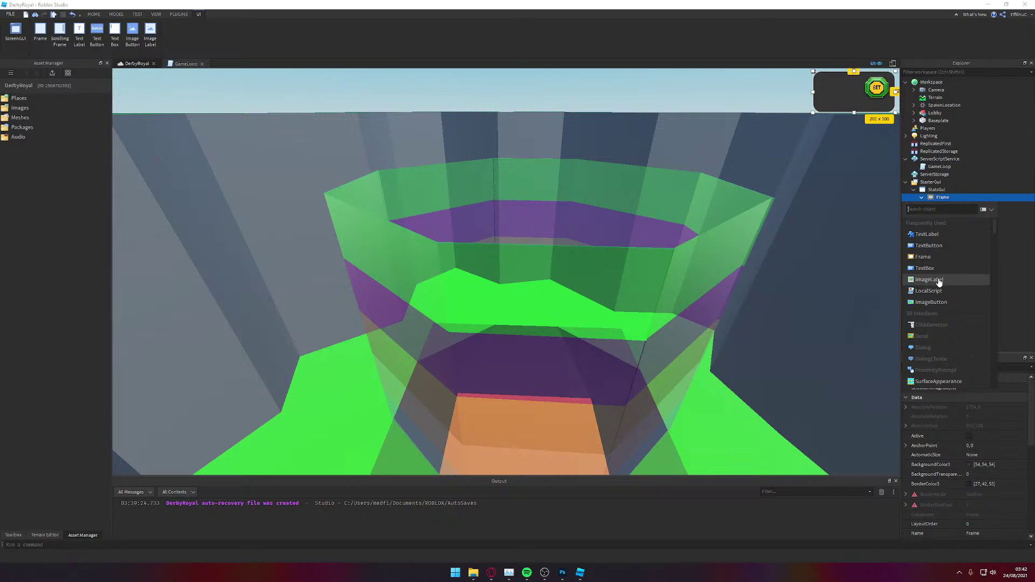
pyautogui.click(942, 235)
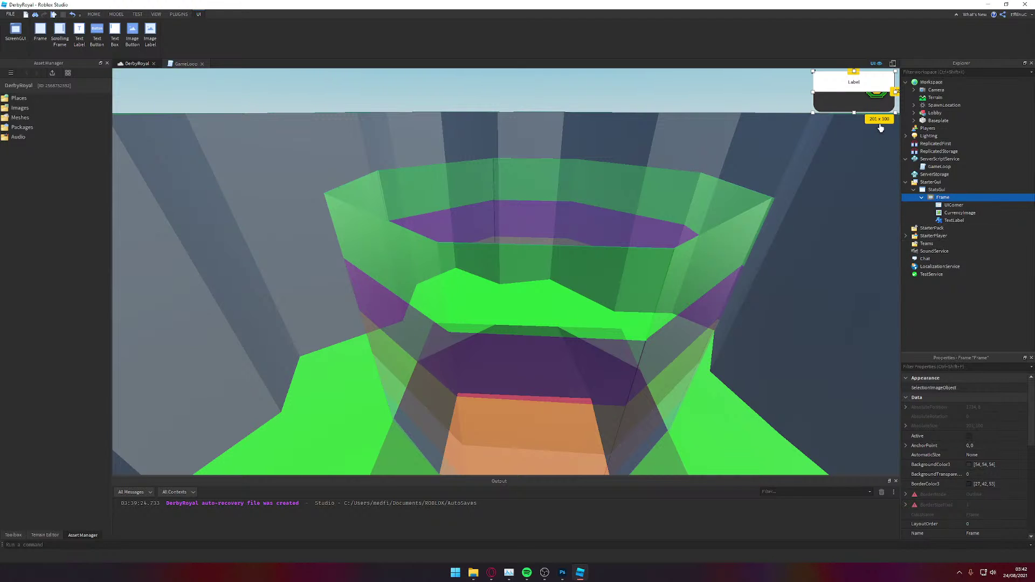
# Step: Shrink the TextLabel to about 78 x 36 pixels and place it beneath the coin image inside the Frame
pyautogui.moveTo(863, 87)
pyautogui.mouseDown()
pyautogui.moveTo(845, 116)
pyautogui.moveTo(861, 110)
pyautogui.moveTo(858, 96)
pyautogui.mouseUp()
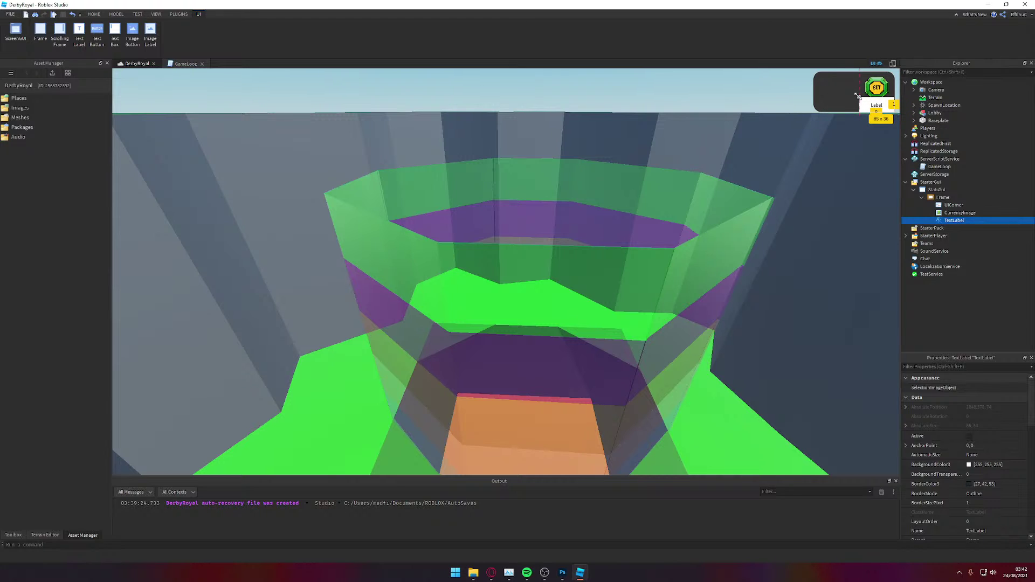
pyautogui.click(876, 93)
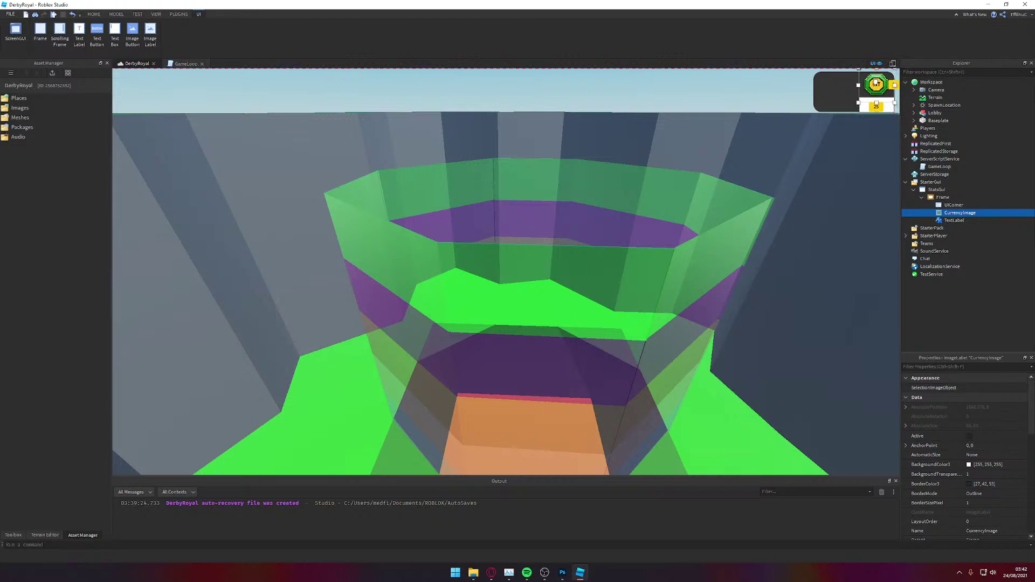
pyautogui.click(869, 105)
pyautogui.moveTo(875, 105); pyautogui.dragTo(870, 104)
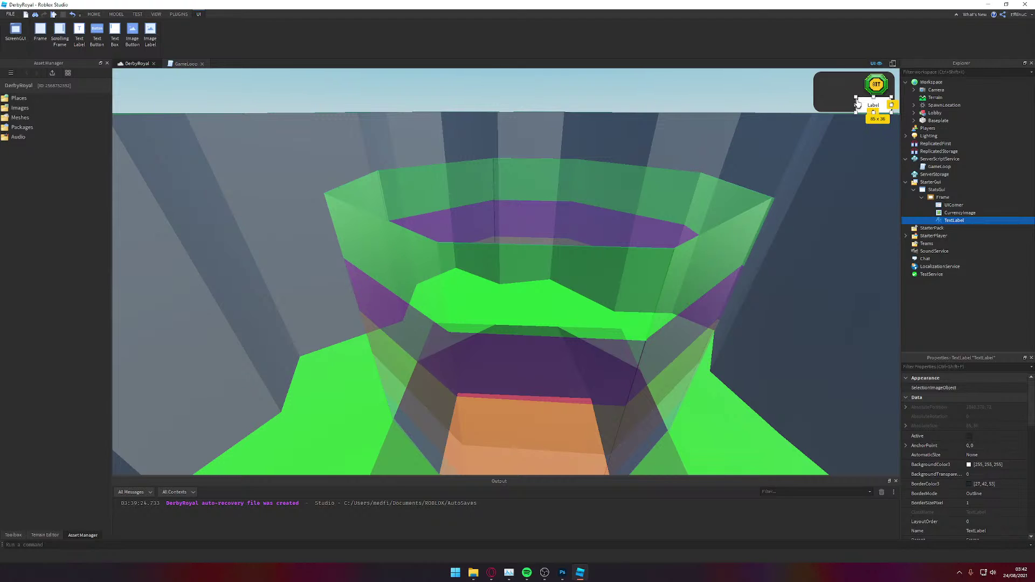
pyautogui.moveTo(856, 104); pyautogui.dragTo(861, 108)
# Step: Set the TextLabel's BackgroundTransparency to 1 and enable TextScaled
pyautogui.scroll(-4, 1002, 437)
pyautogui.scroll(3, 992, 416)
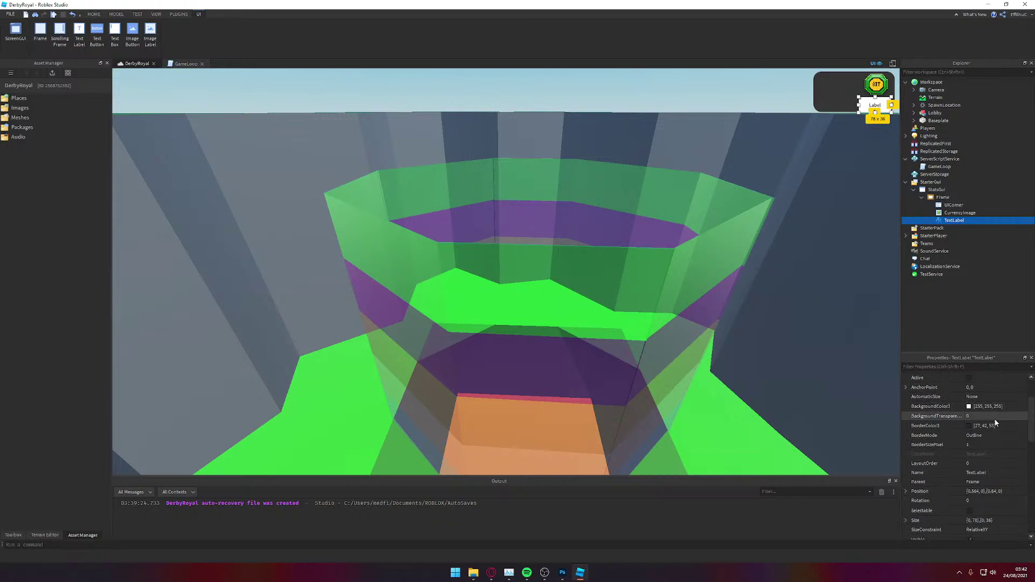
pyautogui.click(991, 444)
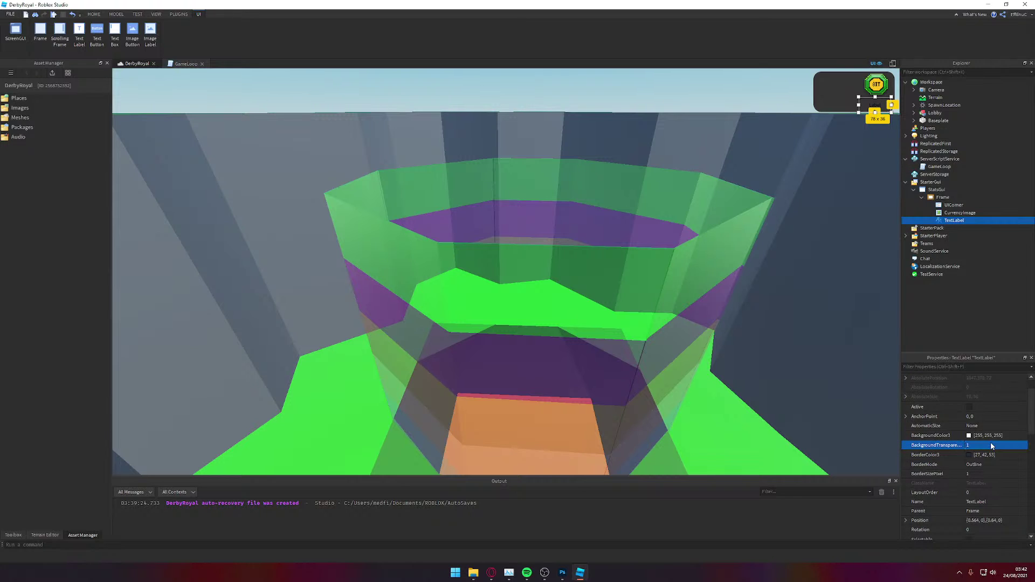
pyautogui.scroll(-8, 991, 442)
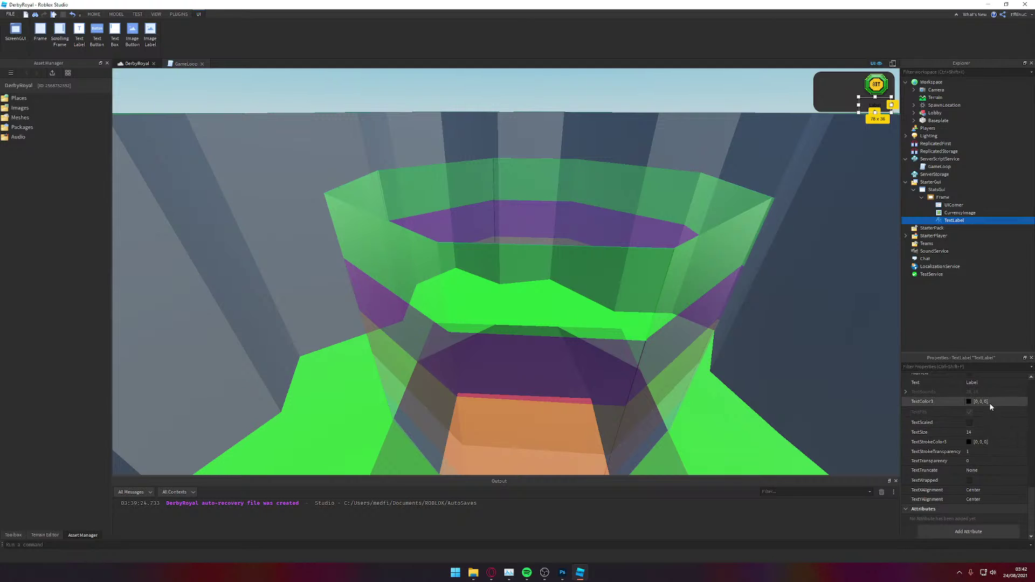
pyautogui.click(978, 425)
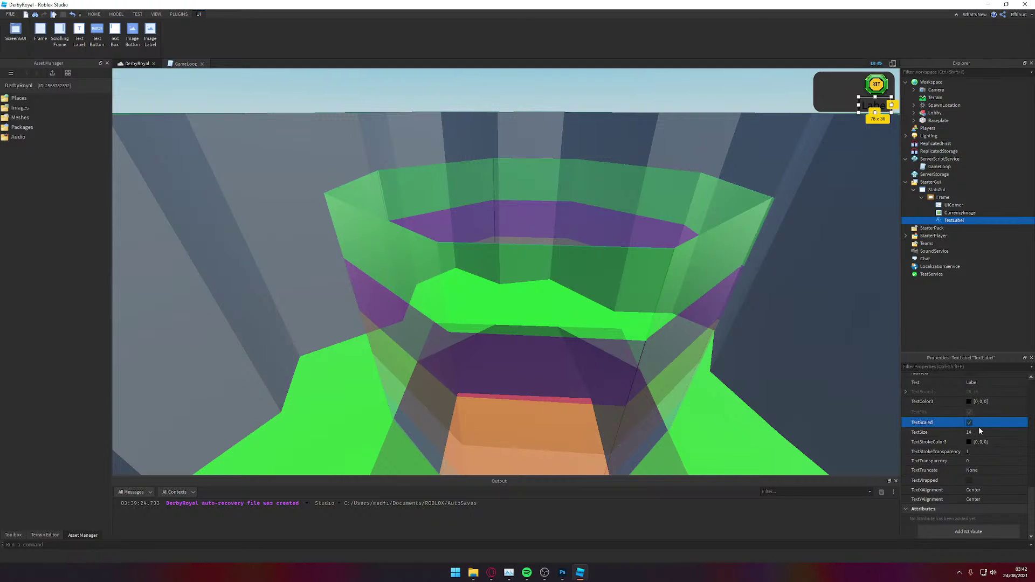
# Step: Change the TextLabel's Font to Cartoon
pyautogui.scroll(3, 973, 407)
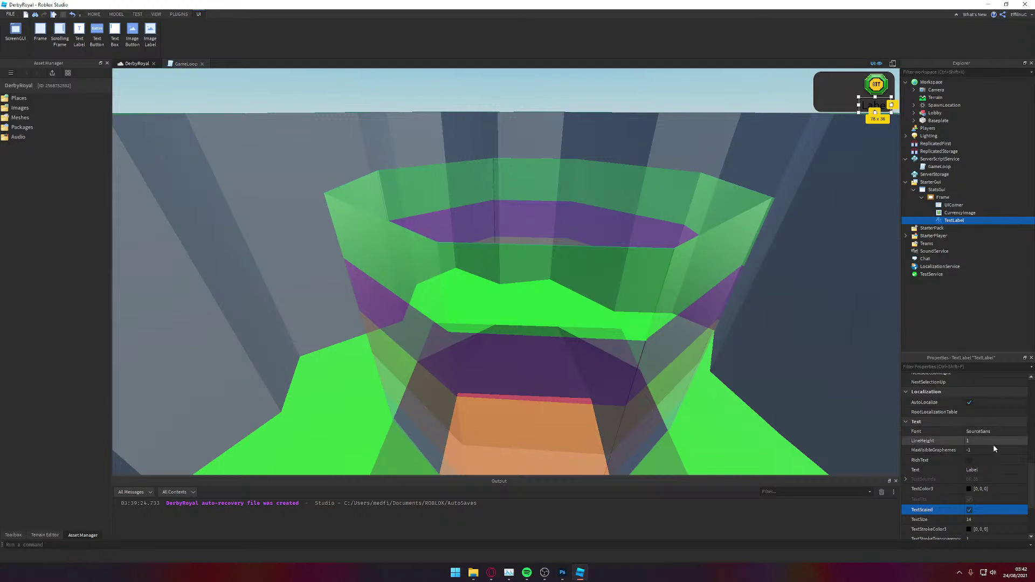
pyautogui.click(990, 430)
pyautogui.scroll(3, 985, 455)
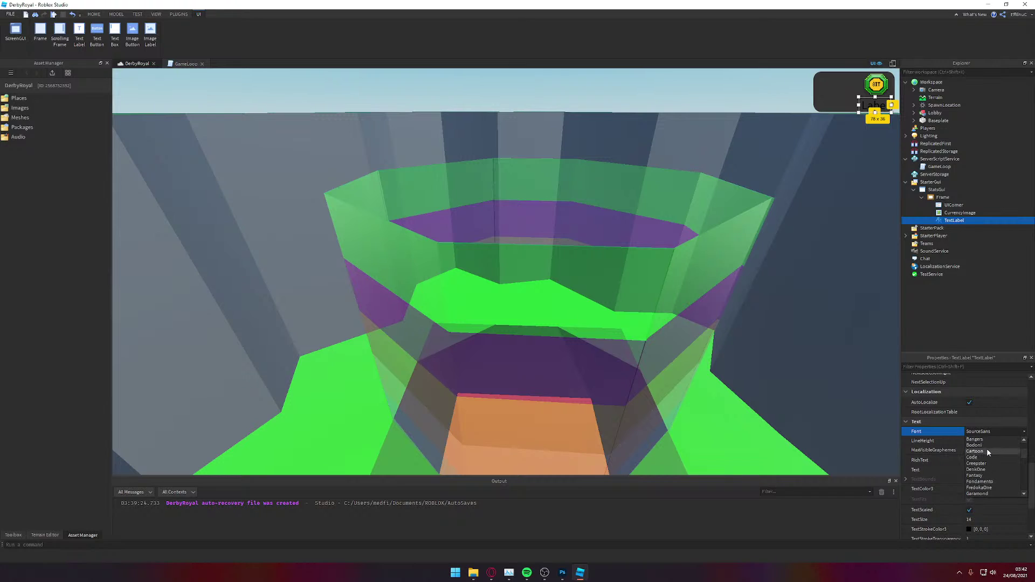
pyautogui.click(984, 450)
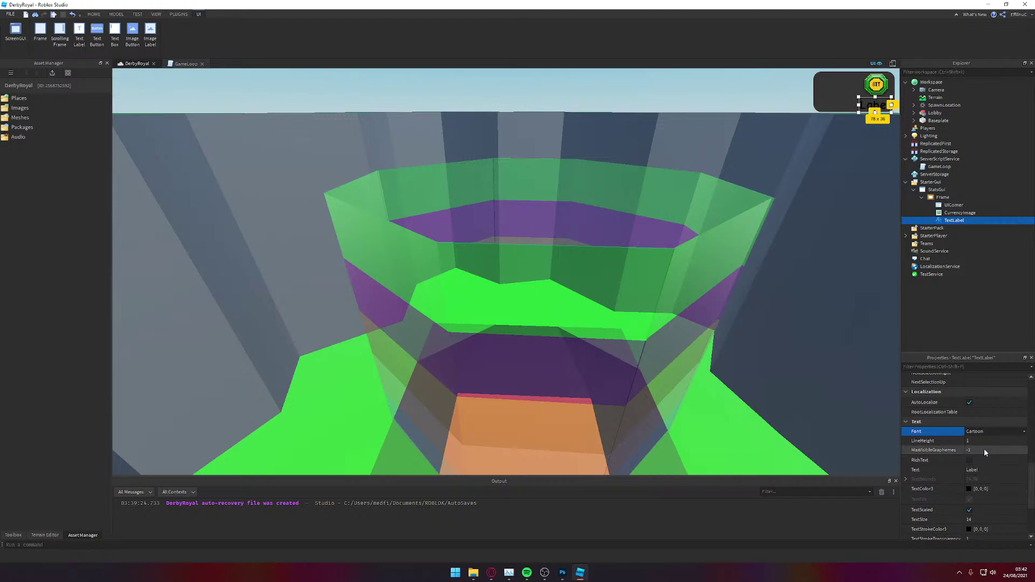
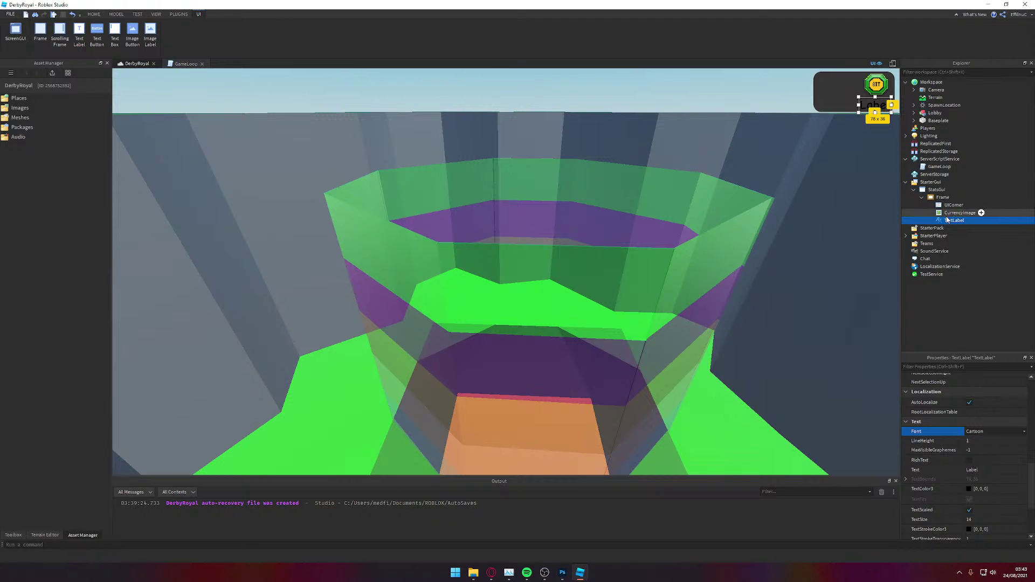
# Step: Lower the upper edge of CurrencyImage, resizing it to about 86 x 75 pixels
pyautogui.click(954, 213)
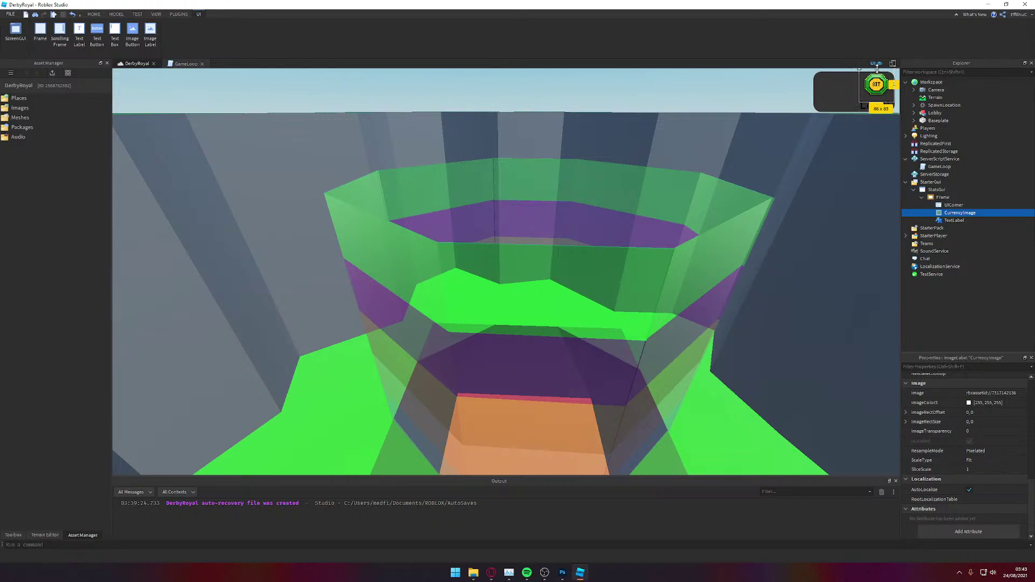
pyautogui.moveTo(877, 68); pyautogui.dragTo(877, 71)
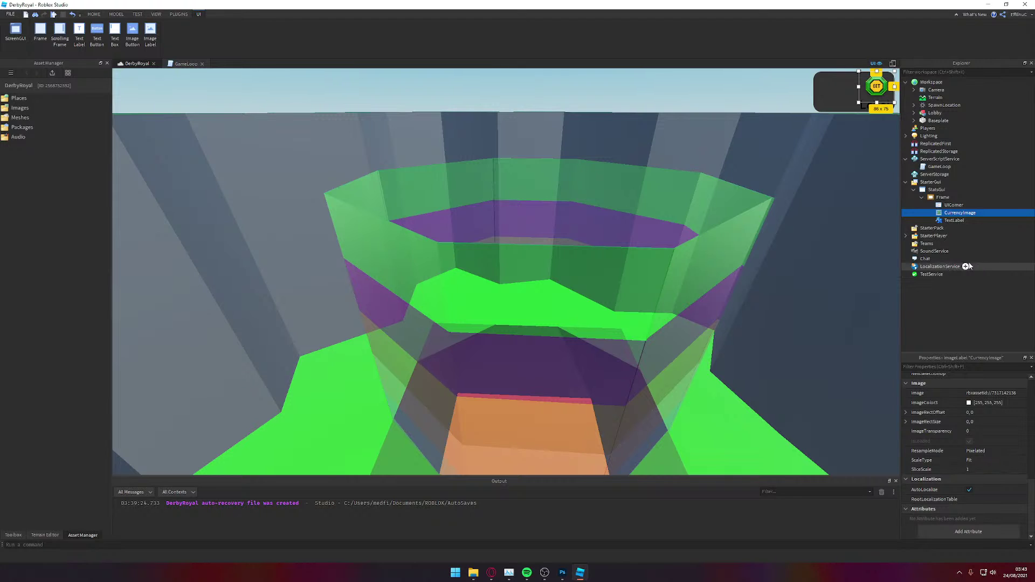
# Step: Give the TextLabel a white text stroke of 255, 255, 255 with TextStrokeTransparency 0
pyautogui.click(954, 220)
pyautogui.scroll(-3, 979, 444)
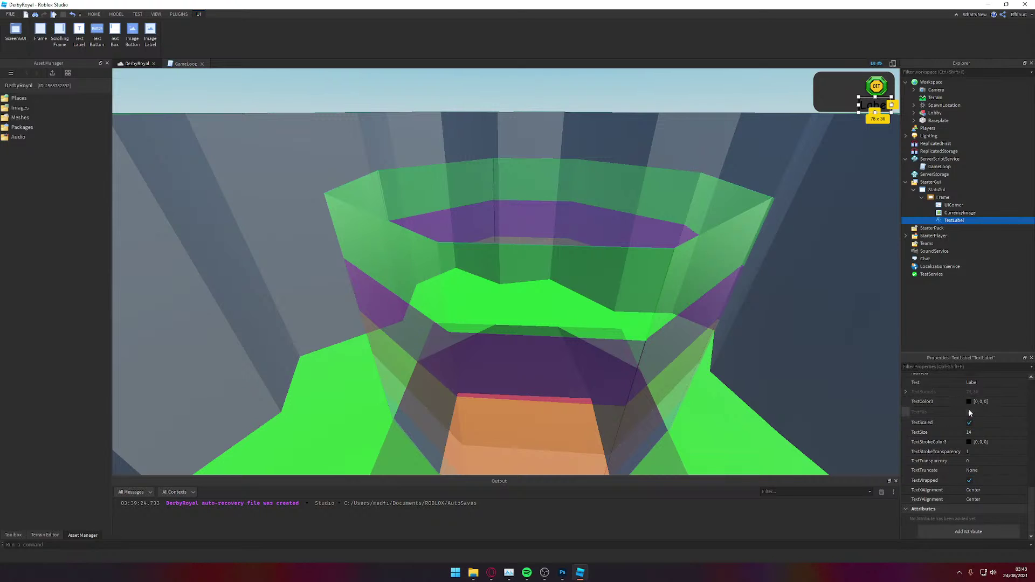
pyautogui.click(967, 442)
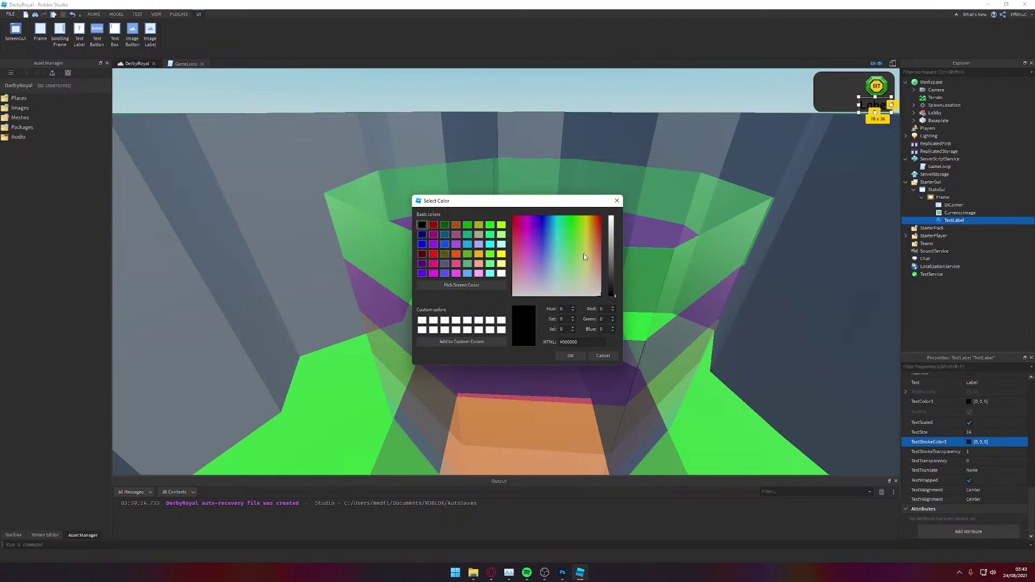
pyautogui.moveTo(611, 243); pyautogui.dragTo(610, 154)
pyautogui.click(567, 357)
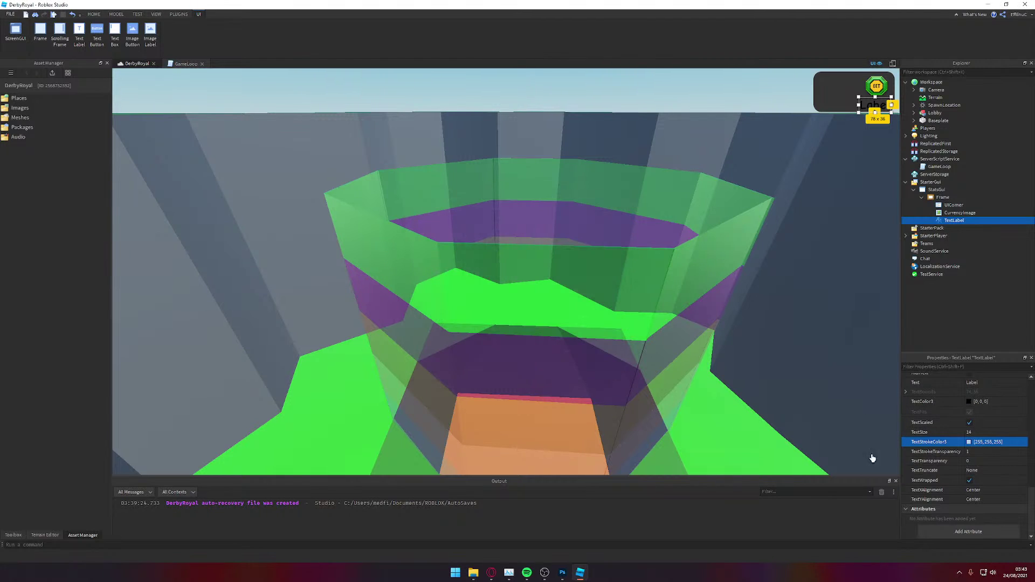
pyautogui.click(987, 453)
pyautogui.write('0')
pyautogui.press('Return')
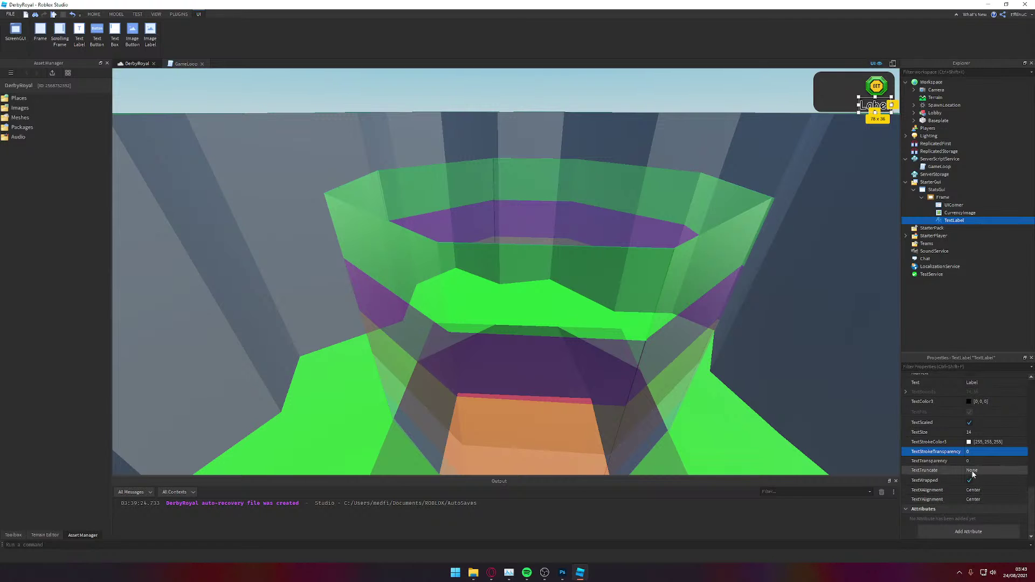
# Step: Set the TextLabel's TextColor3 to near-white 253, 253, 253
pyautogui.click(969, 401)
pyautogui.moveTo(585, 236); pyautogui.dragTo(616, 309)
pyautogui.click(613, 219)
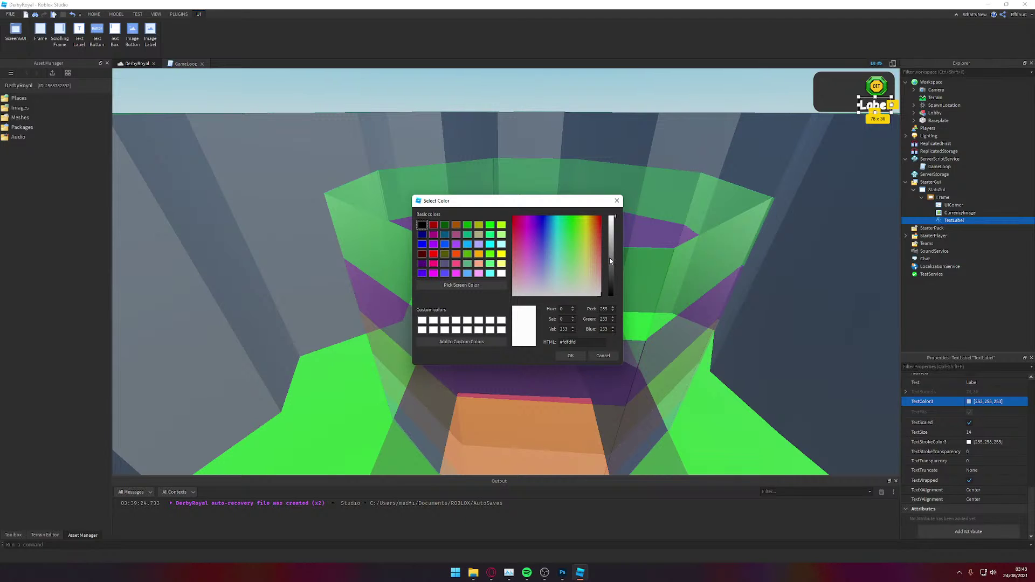
pyautogui.moveTo(588, 246); pyautogui.dragTo(616, 324)
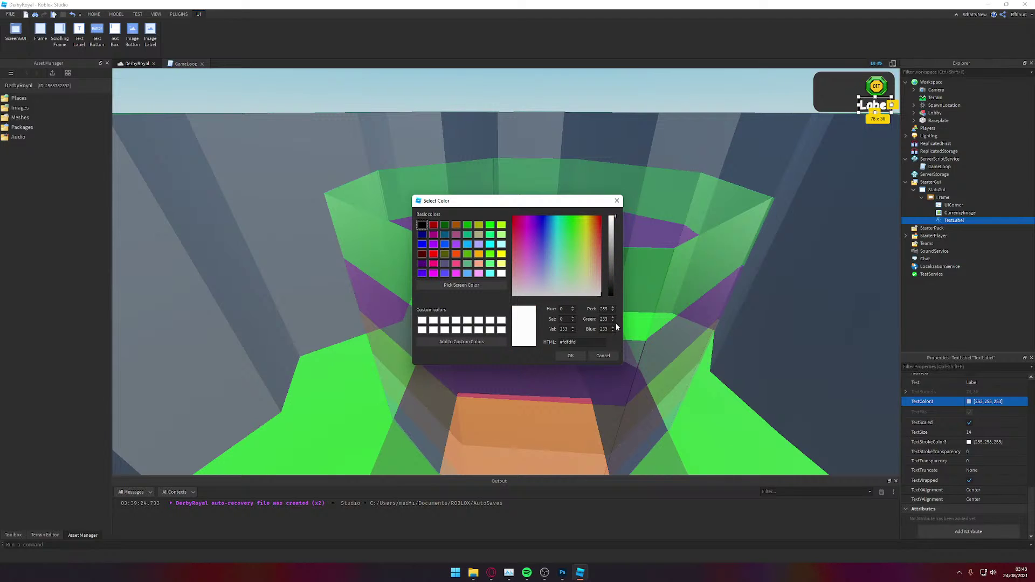
pyautogui.click(591, 352)
# Step: Change the TextLabel's TextStrokeColor3 to red 255, 0, 0
pyautogui.click(992, 442)
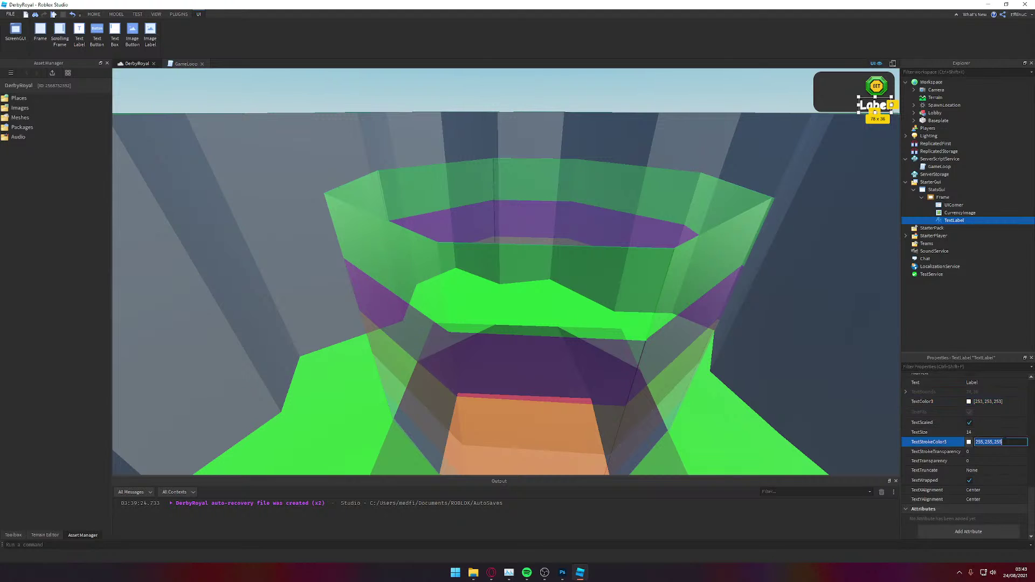
pyautogui.click(969, 442)
pyautogui.moveTo(585, 245); pyautogui.dragTo(865, 163)
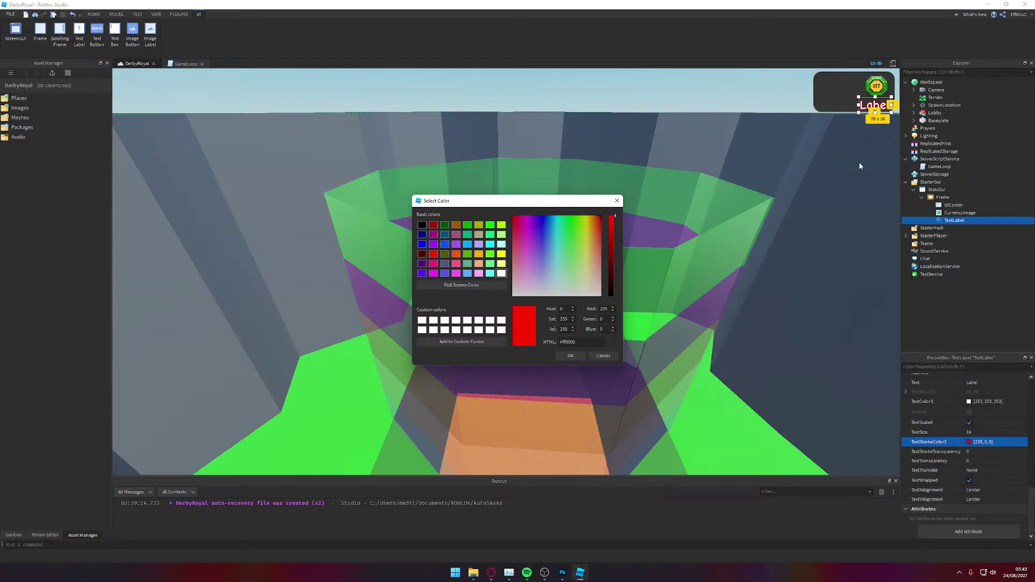
pyautogui.click(569, 357)
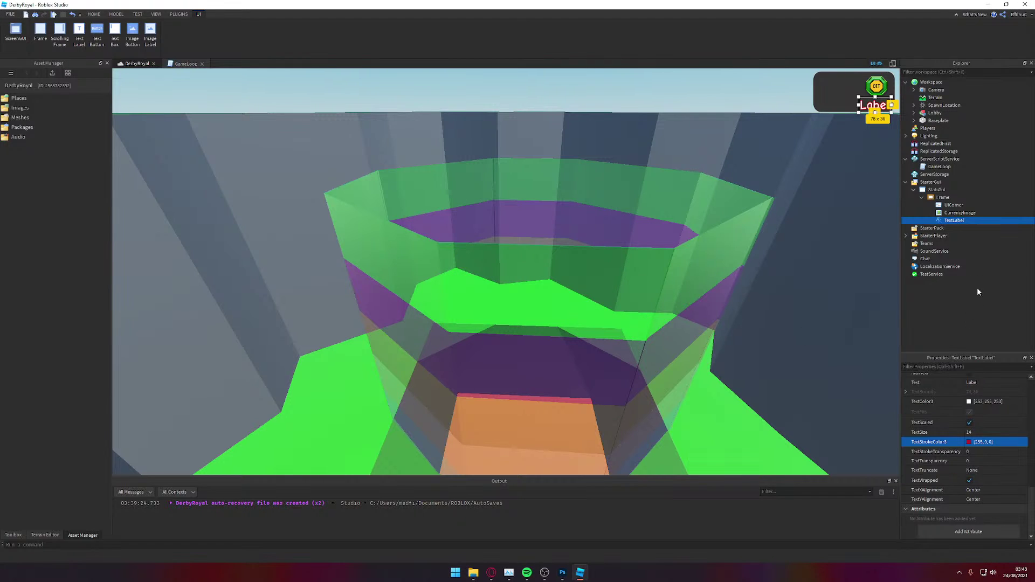
# Step: Rename the Frame inside StatsGui as BitsFrame
pyautogui.click(962, 213)
pyautogui.click(961, 221)
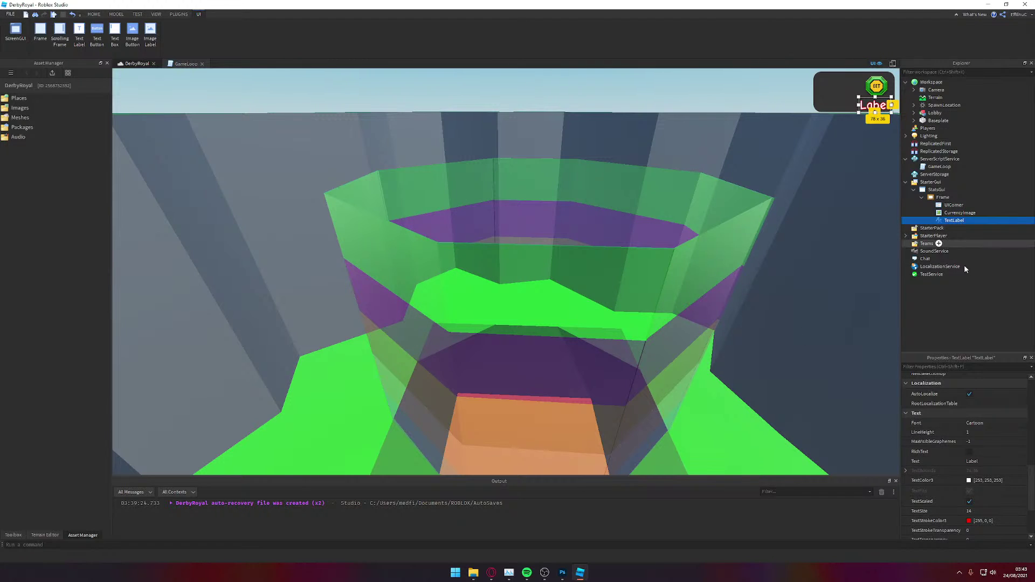
pyautogui.click(947, 214)
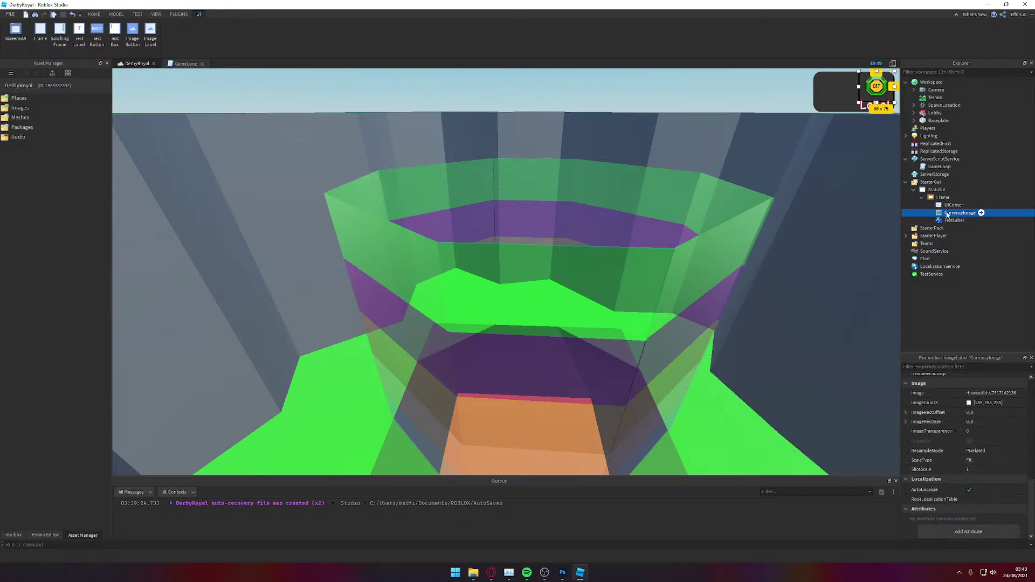
pyautogui.click(942, 197)
pyautogui.press('F2')
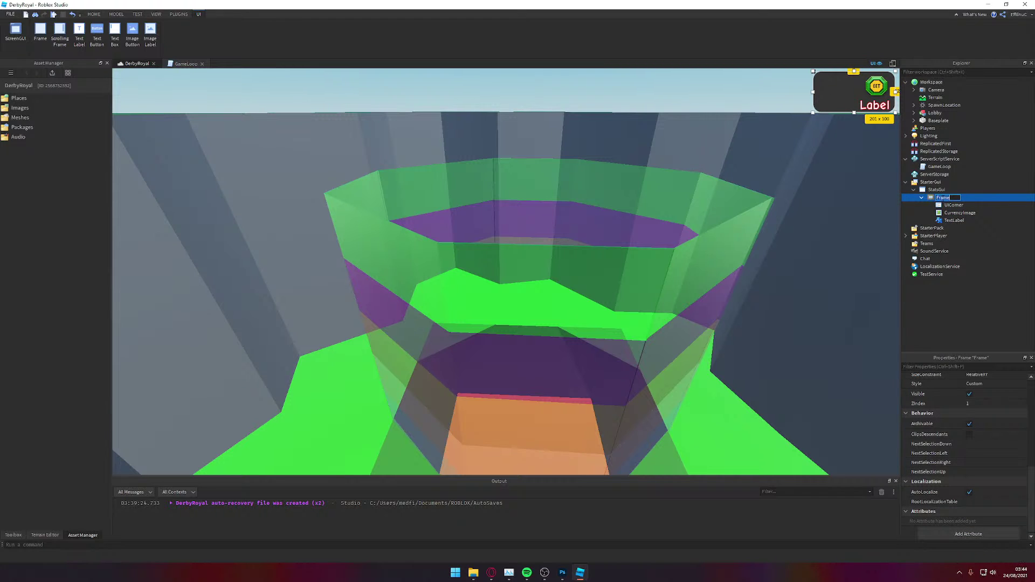
pyautogui.press('BackSpace')
pyautogui.write('BitsFrame')
pyautogui.press('Return')
# Step: Rename the TextLabel as BitsText
pyautogui.click(951, 221)
pyautogui.click(950, 221)
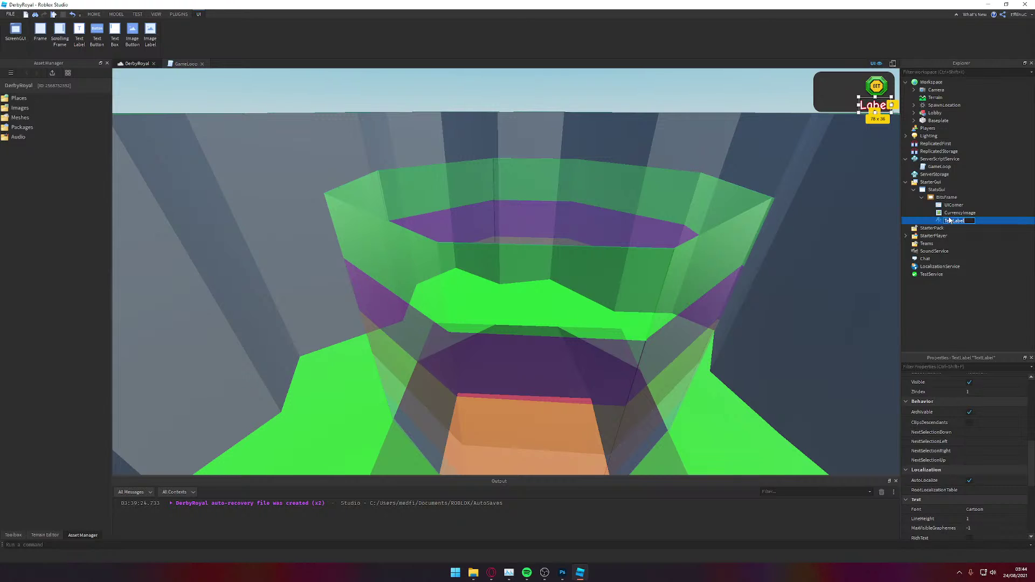
pyautogui.press('BackSpace')
pyautogui.press('Return')
# Step: Clear the Text property of BitsText so that it holds no text
pyautogui.scroll(-2, 973, 454)
pyautogui.scroll(-2, 973, 454)
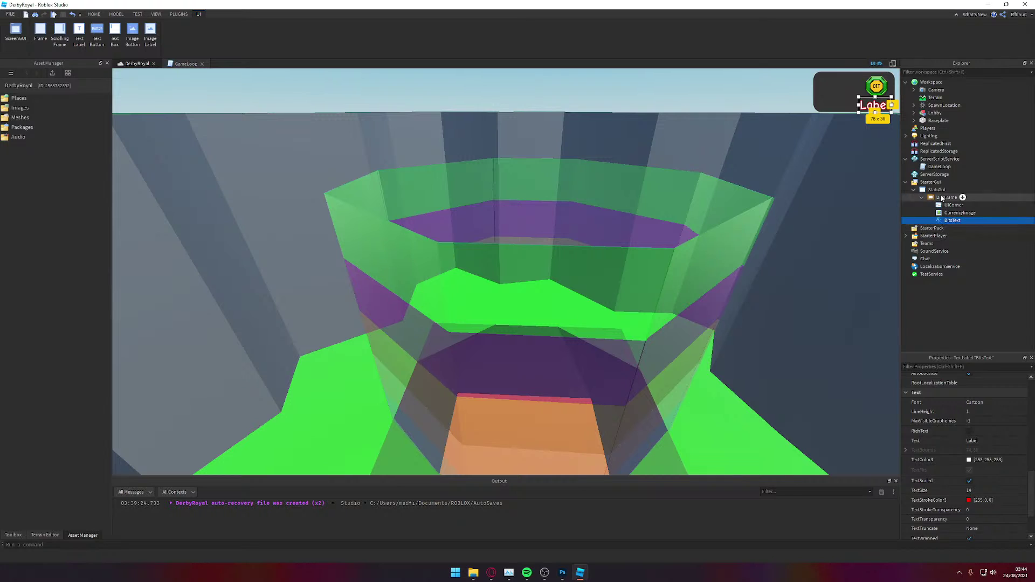
pyautogui.scroll(1, 987, 467)
pyautogui.scroll(6, 987, 458)
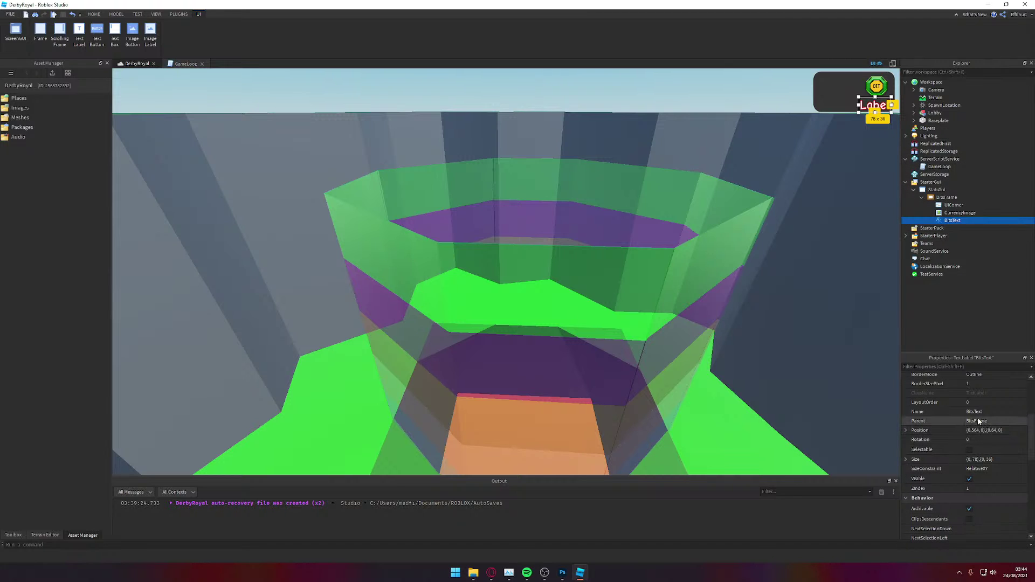
pyautogui.scroll(-5, 978, 423)
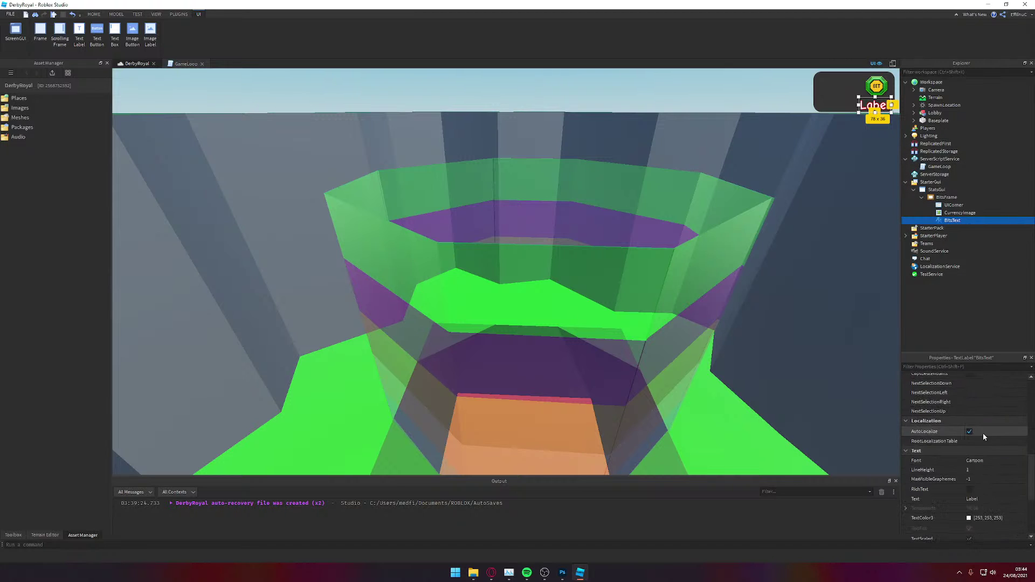
pyautogui.click(974, 499)
pyautogui.press('BackSpace')
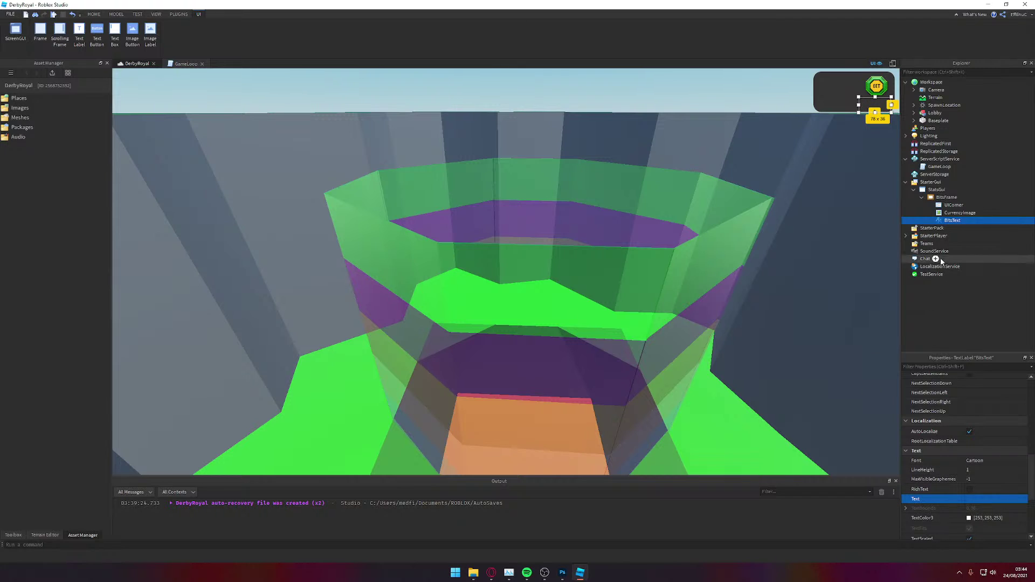
# Step: Add a LocalScript to BitsFrame and select all of its default code
pyautogui.click(923, 198)
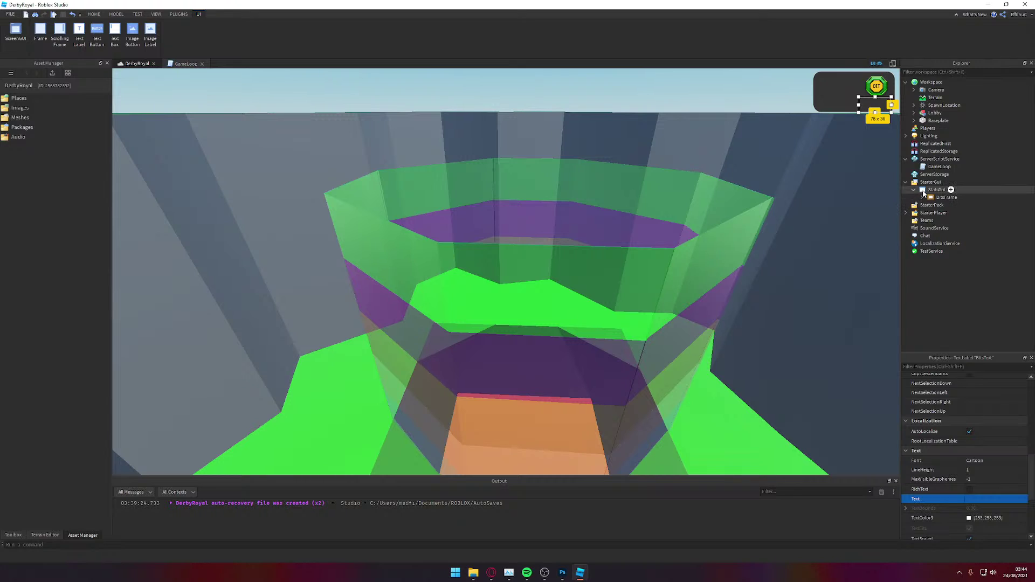
pyautogui.click(921, 198)
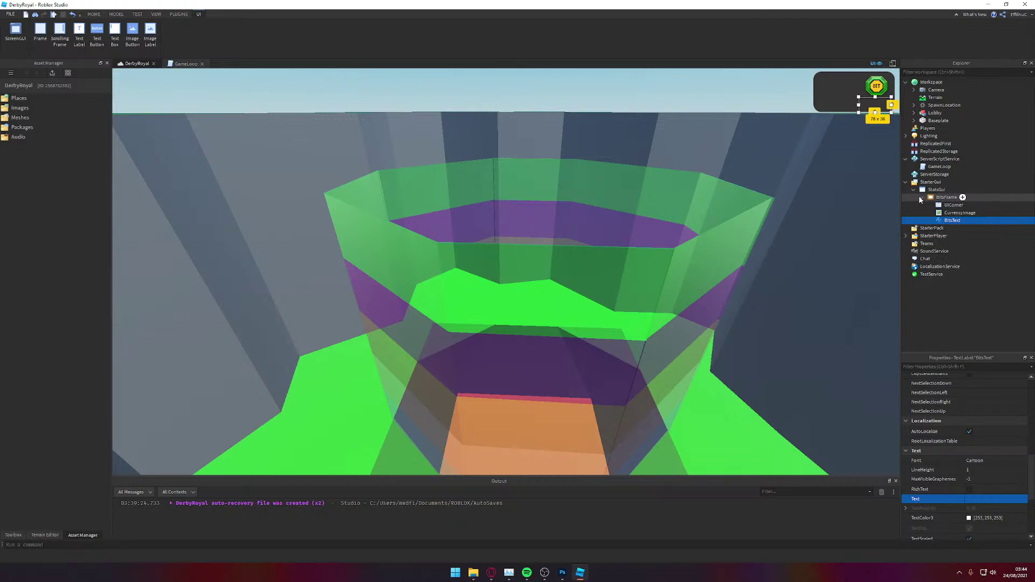
pyautogui.click(921, 197)
pyautogui.click(963, 197)
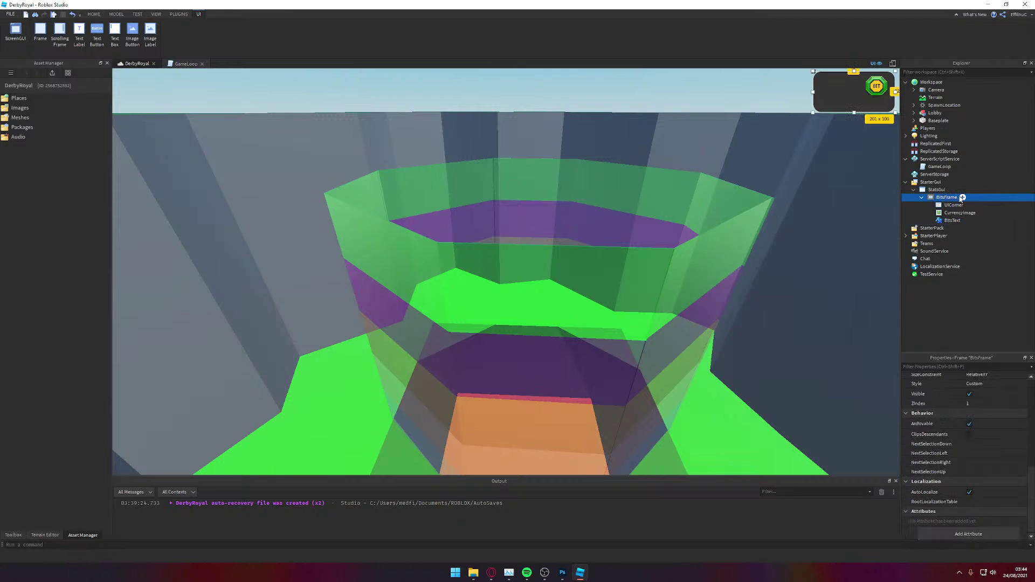
pyautogui.write('local')
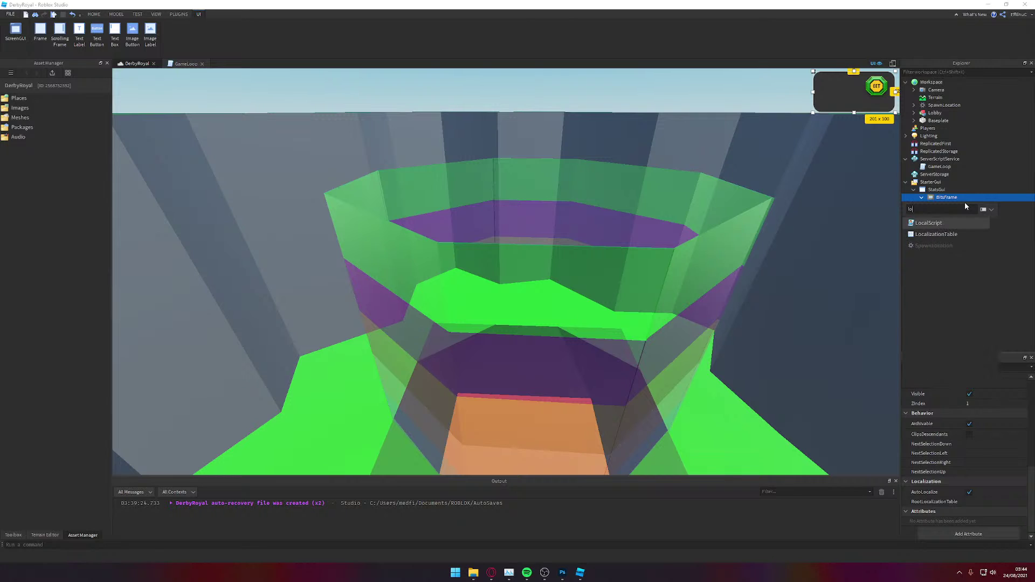
pyautogui.press('Return')
pyautogui.hotkey('ctrl', 'a')
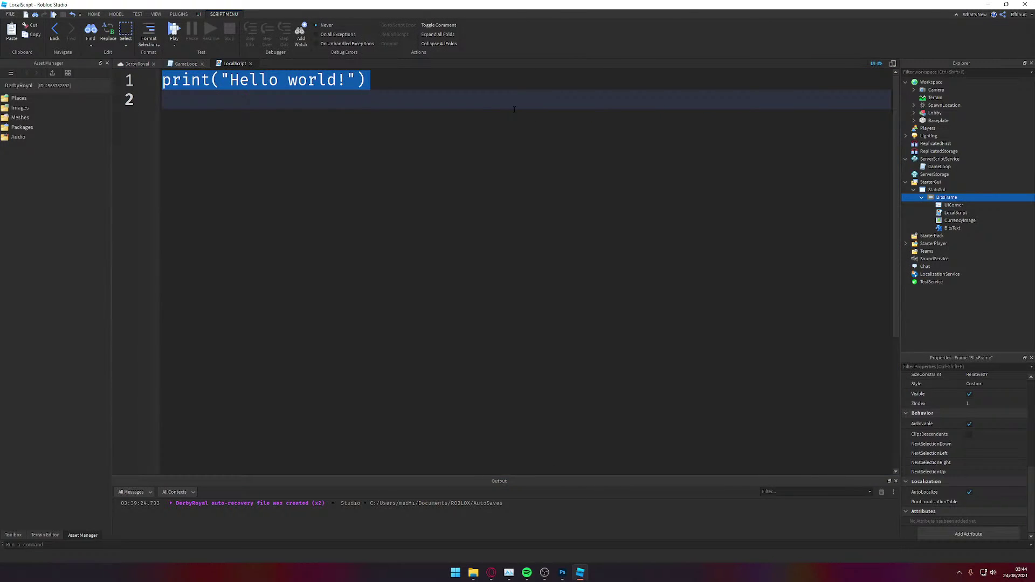
# Step: Replace the default code with local player = game:GetService("Players").LocalPlayer, save the place and add blank lines below
pyautogui.press('BackSpace')
pyautogui.write('lo')
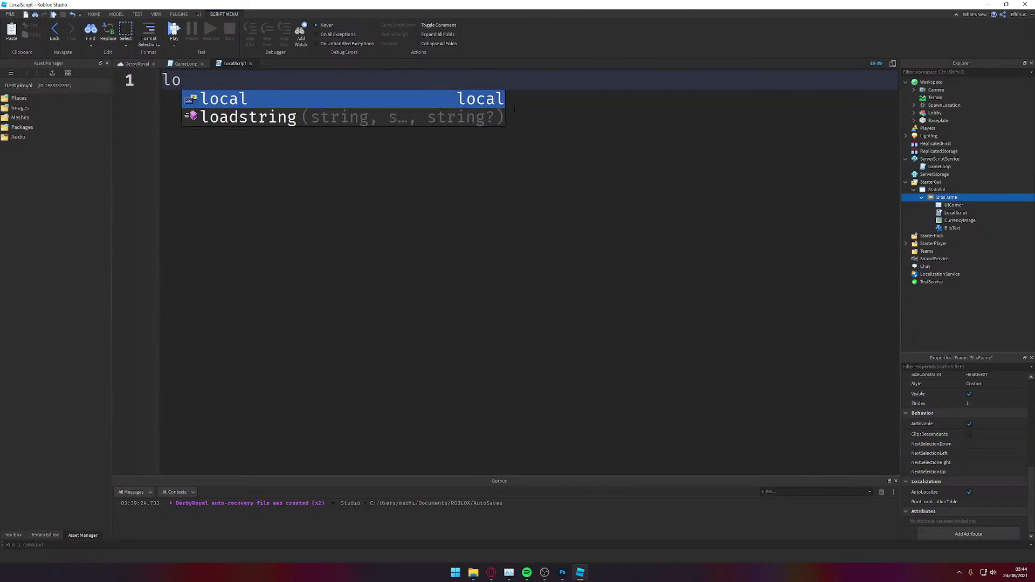
pyautogui.write('cal playert')
pyautogui.press('BackSpace')
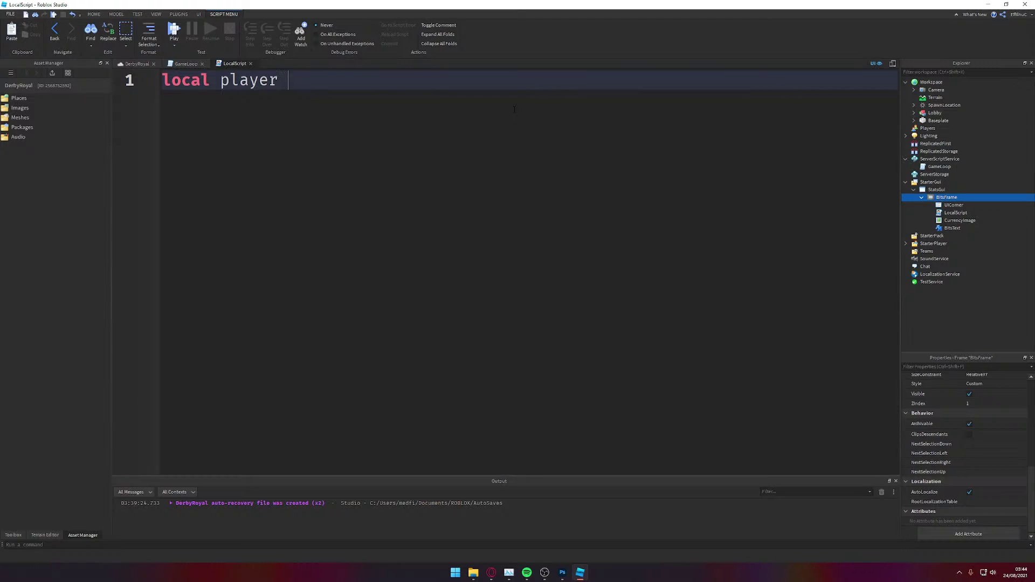
pyautogui.write('= game:ge')
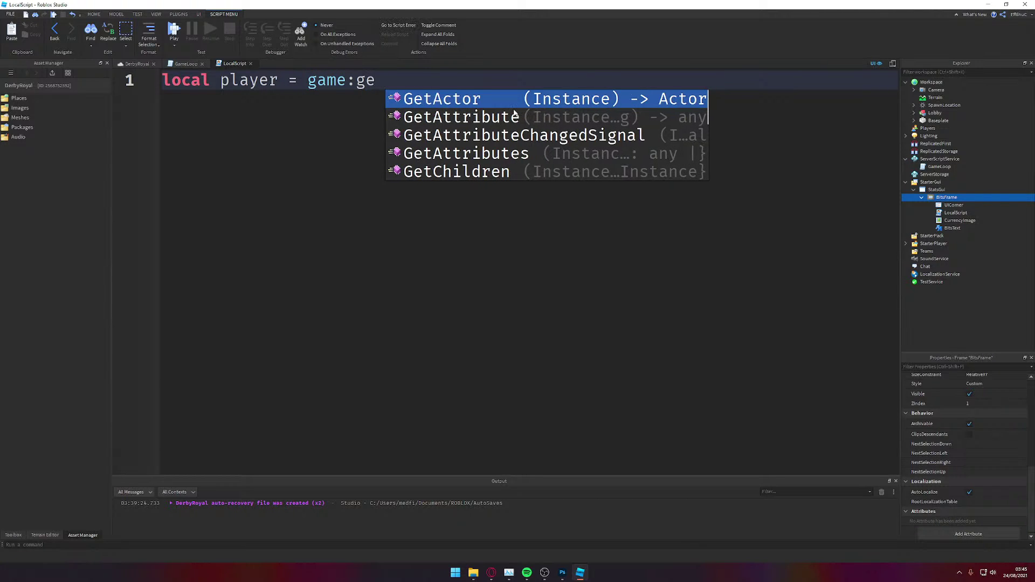
pyautogui.write('tse')
pyautogui.press('Tab')
pyautogui.write('(pl')
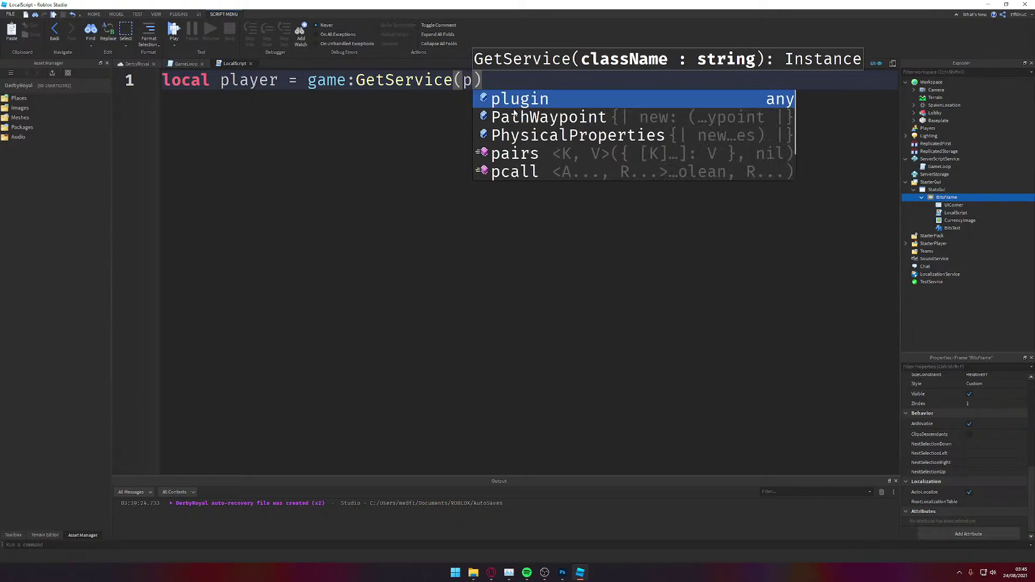
pyautogui.press('BackSpace')
pyautogui.press('BackSpace')
pyautogui.write('"pl')
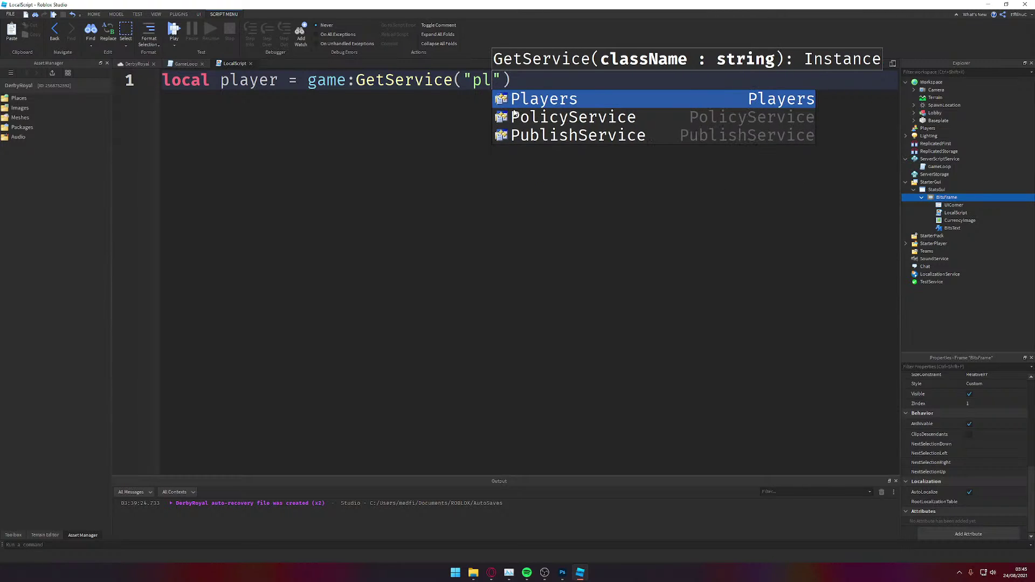
pyautogui.press('Tab')
pyautogui.press('Right')
pyautogui.write('.')
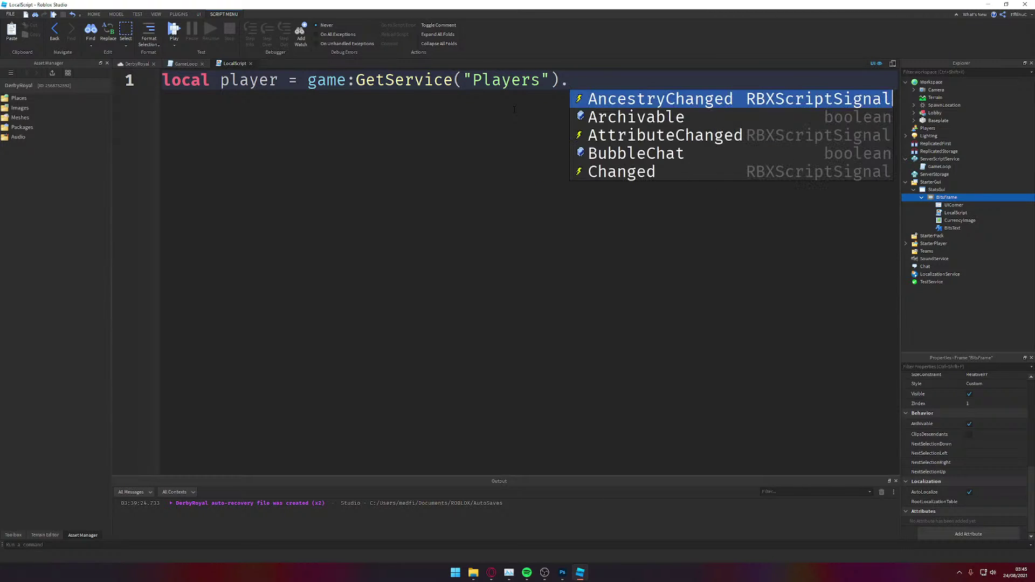
pyautogui.write('lo')
pyautogui.press('Tab')
pyautogui.hotkey('ctrl', 's')
pyautogui.press('Return')
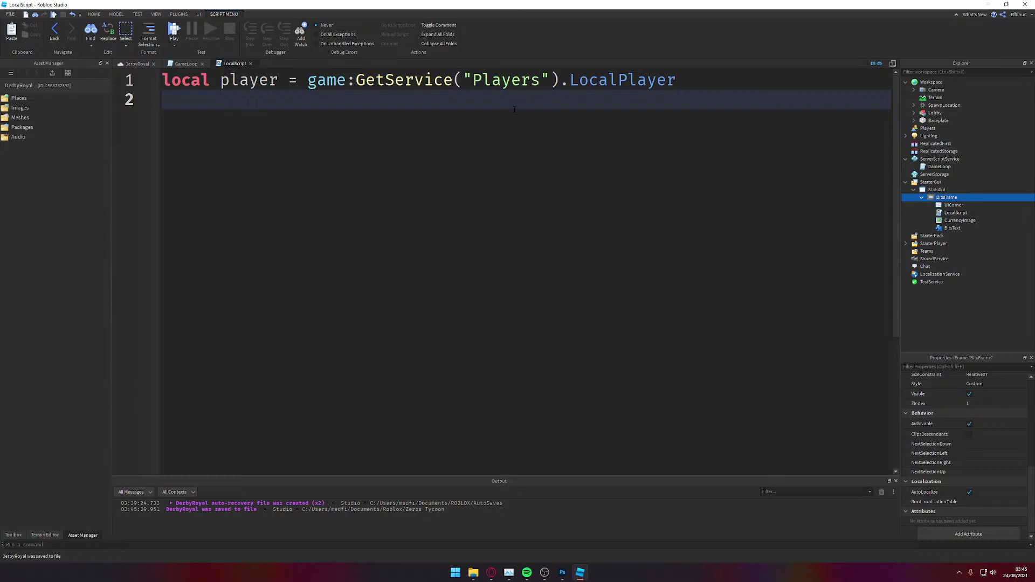
pyautogui.press('Return')
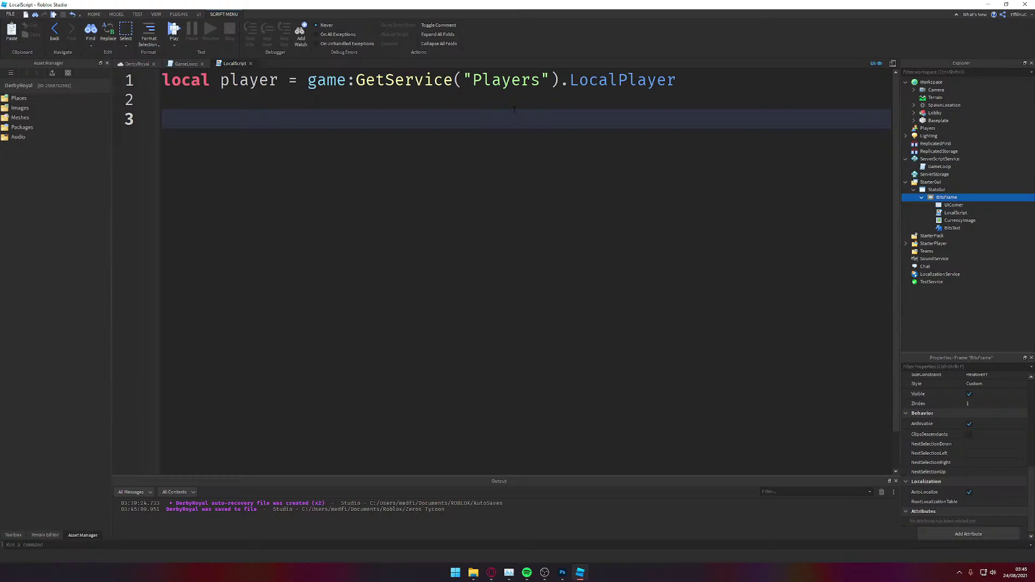
# Step: Write the loop header for i,v in pairs(player:GetChildren())do below the player variable
pyautogui.write('for i,v in ')
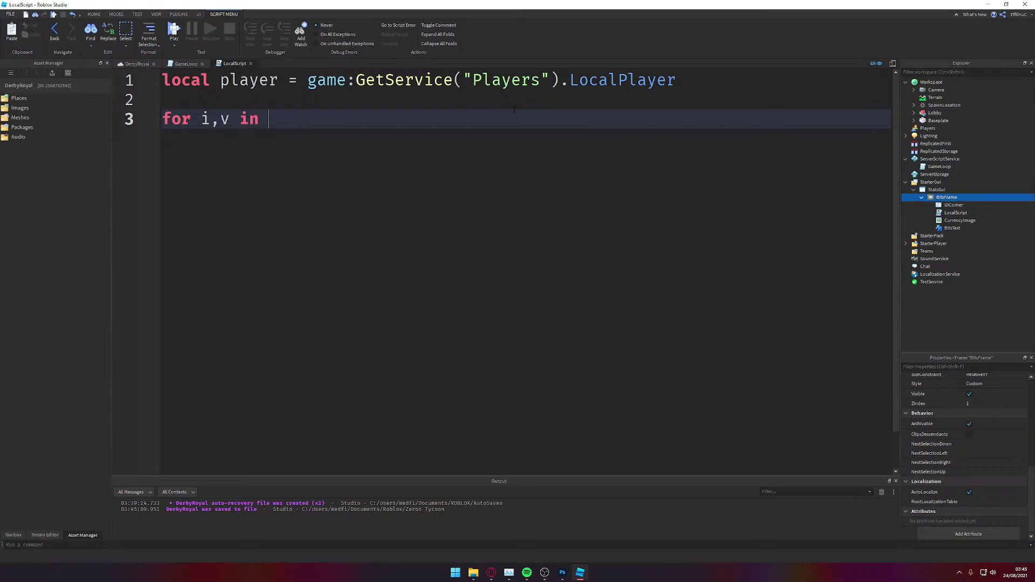
pyautogui.write('po')
pyautogui.press('Tab')
pyautogui.press('BackSpace')
pyautogui.press('BackSpace')
pyautogui.press('BackSpace')
pyautogui.press('BackSpace')
pyautogui.press('BackSpace')
pyautogui.press('BackSpace')
pyautogui.press('BackSpace')
pyautogui.press('BackSpace')
pyautogui.press('BackSpace')
pyautogui.press('BackSpace')
pyautogui.press('BackSpace')
pyautogui.press('BackSpace')
pyautogui.write('pair')
pyautogui.press('Tab')
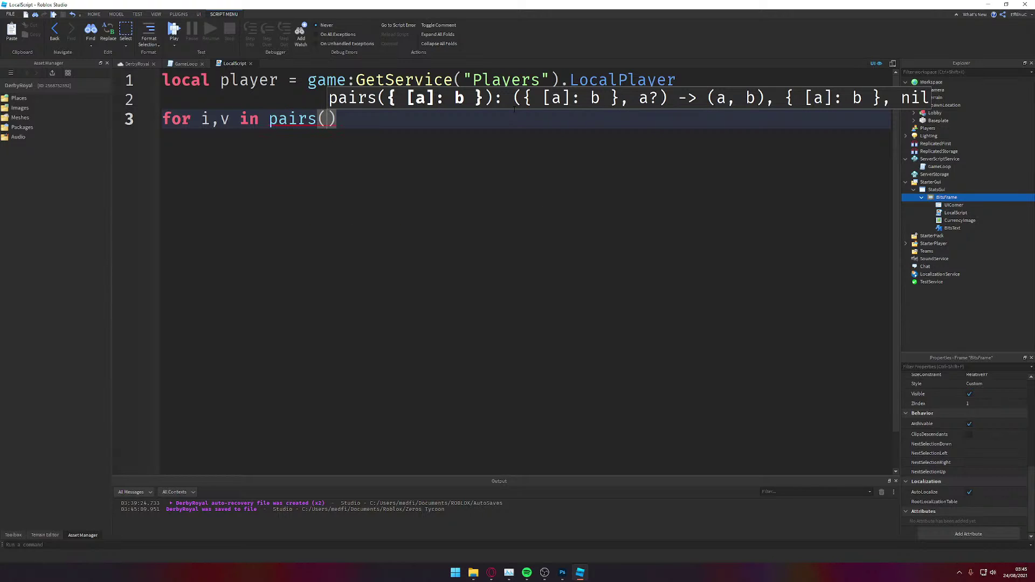
pyautogui.write('pl')
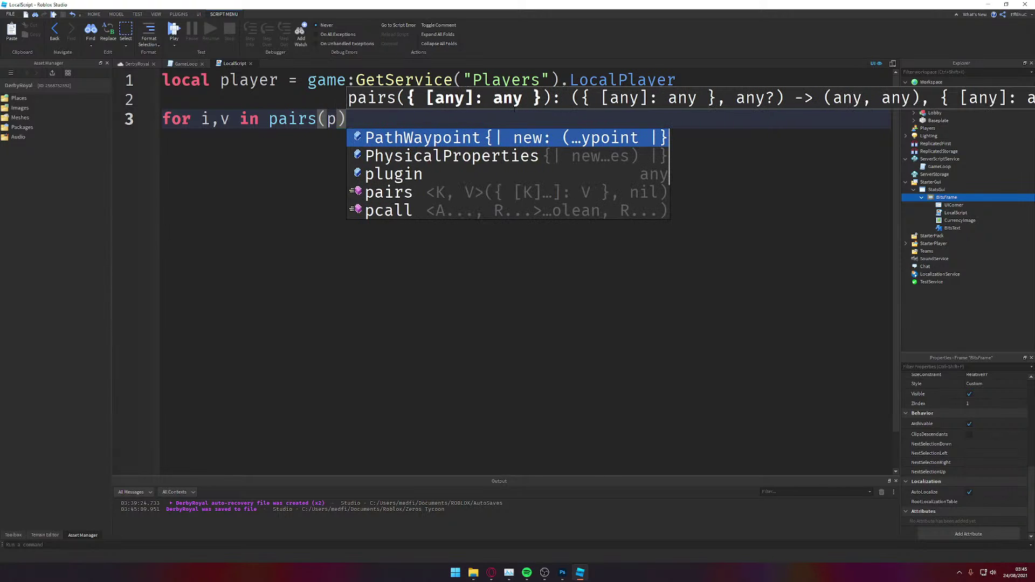
pyautogui.write('ayer:Get')
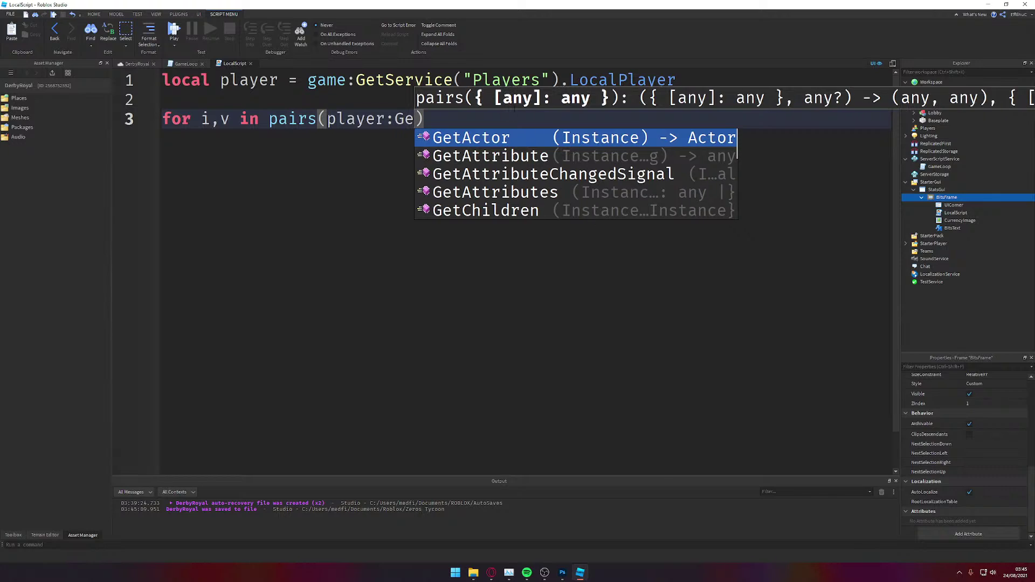
pyautogui.write('c')
pyautogui.press('Tab')
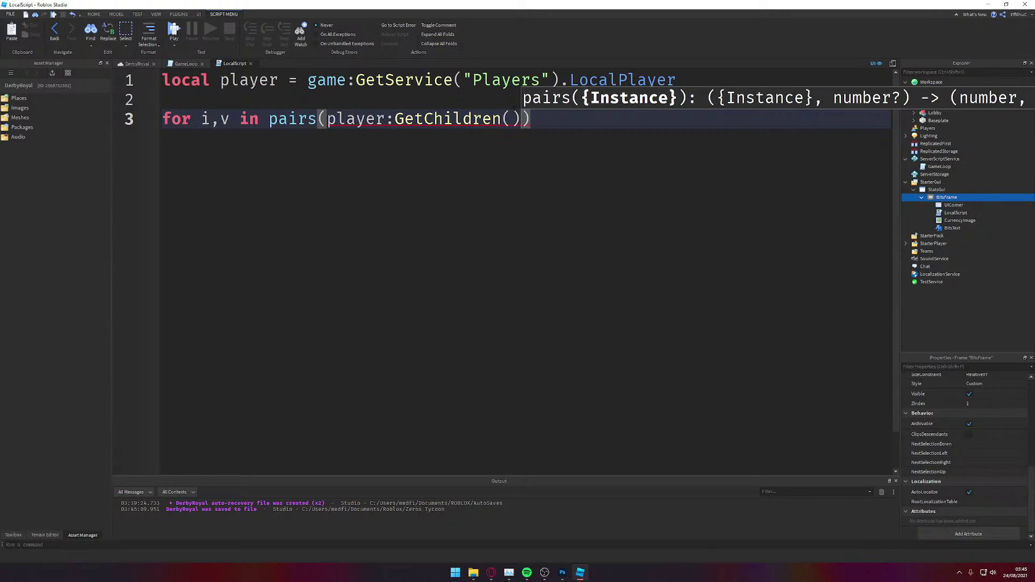
pyautogui.press('Right')
pyautogui.write('d')
pyautogui.press('Tab')
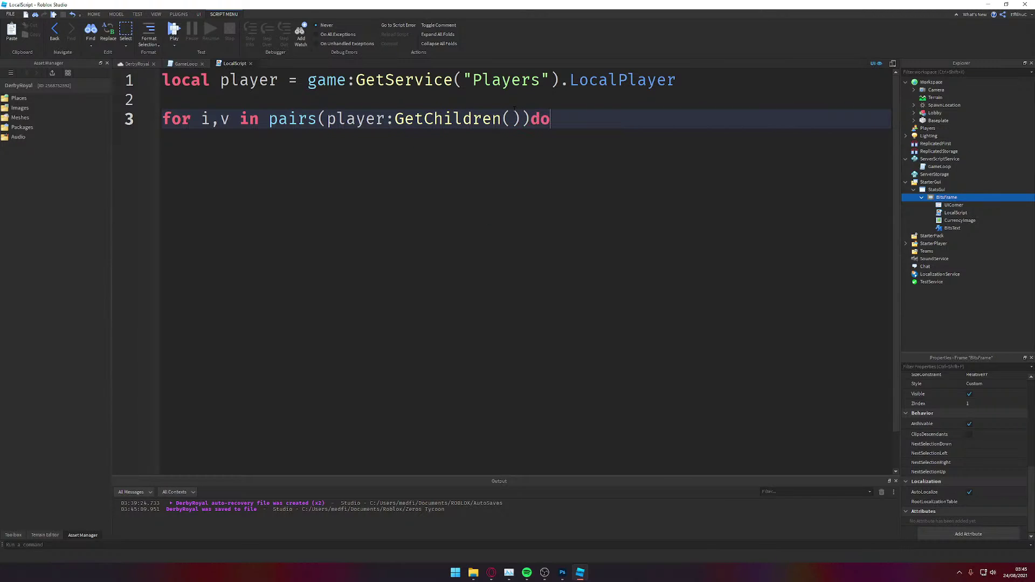
# Step: Add print(v) as the loop body and run a short playtest to output the player's children
pyautogui.press('Return')
pyautogui.write('pr')
pyautogui.press('Tab')
pyautogui.write('(v')
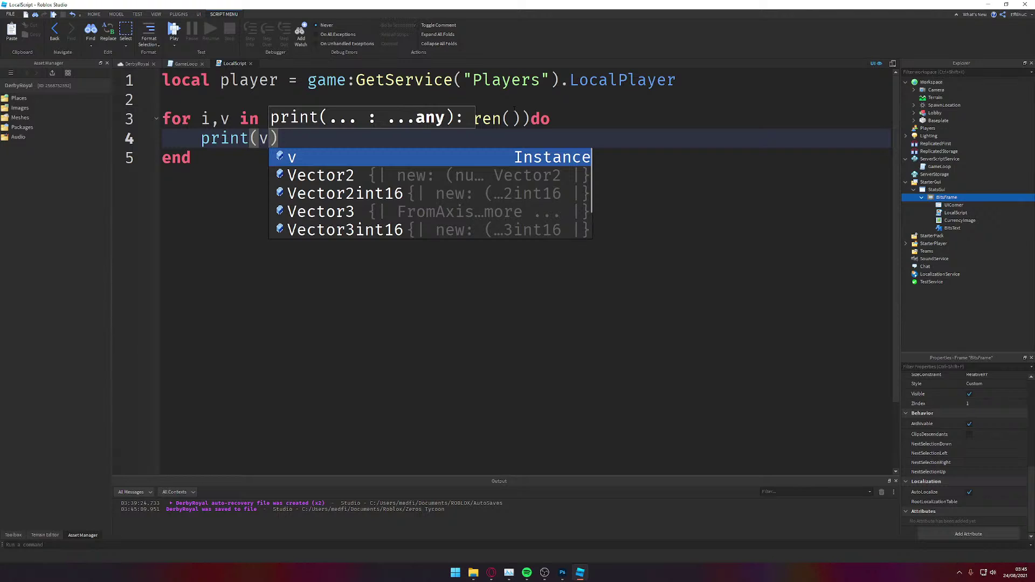
pyautogui.press('F5')
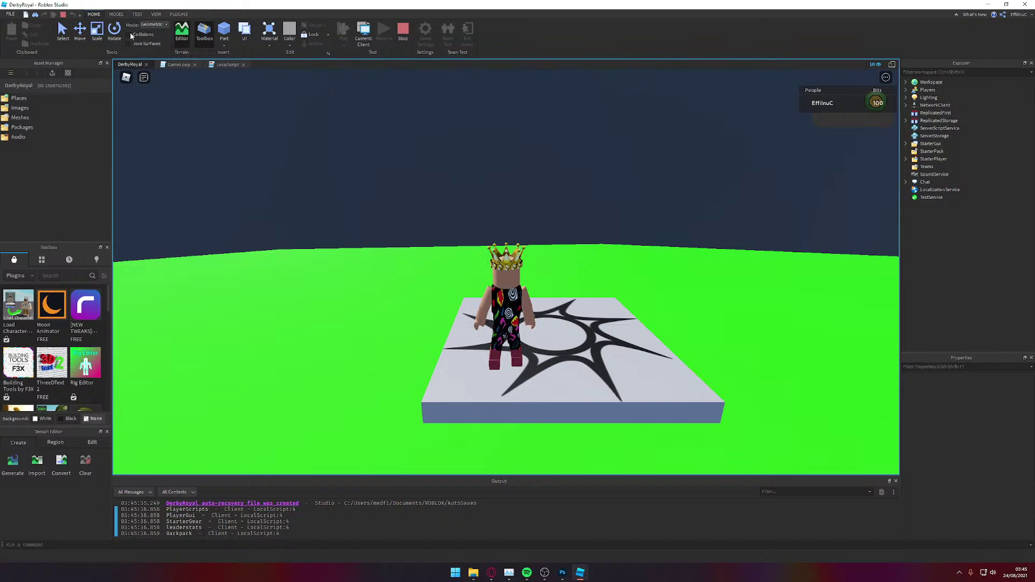
pyautogui.hotkey('shift', 'F5')
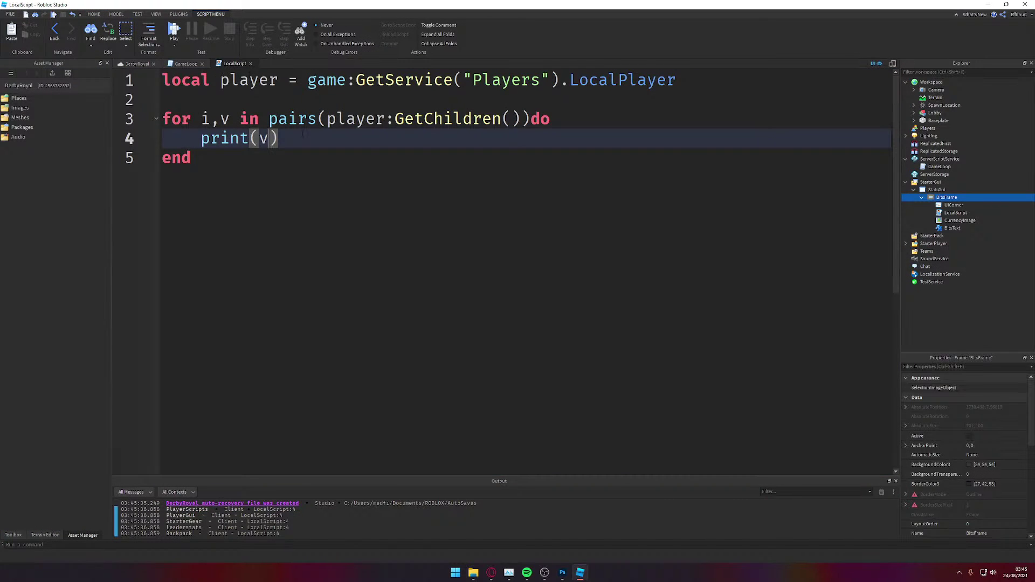
# Step: Delete the whole test loop from the LocalScript and save the place
pyautogui.moveTo(163, 99); pyautogui.dragTo(252, 203)
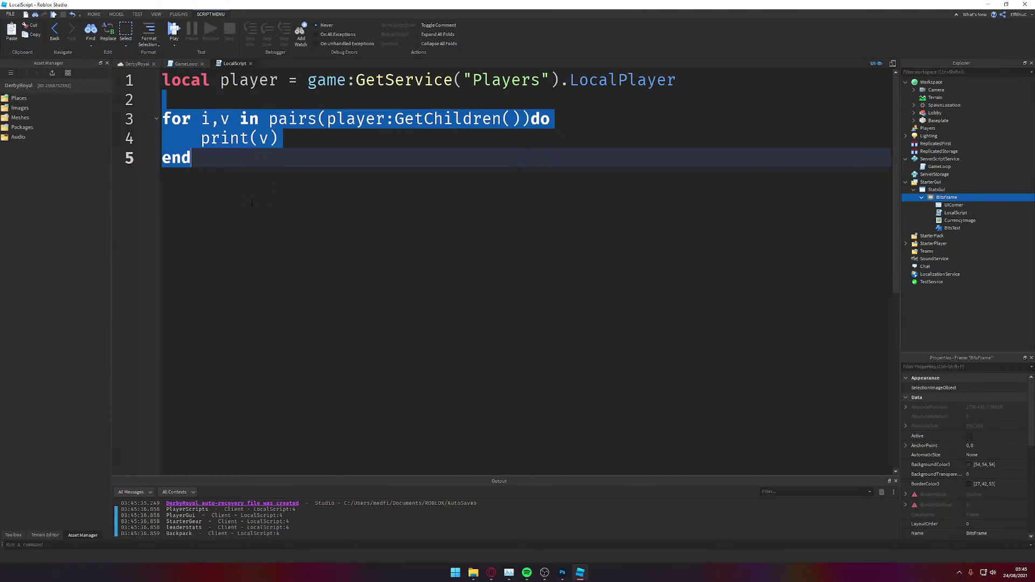
pyautogui.press('BackSpace')
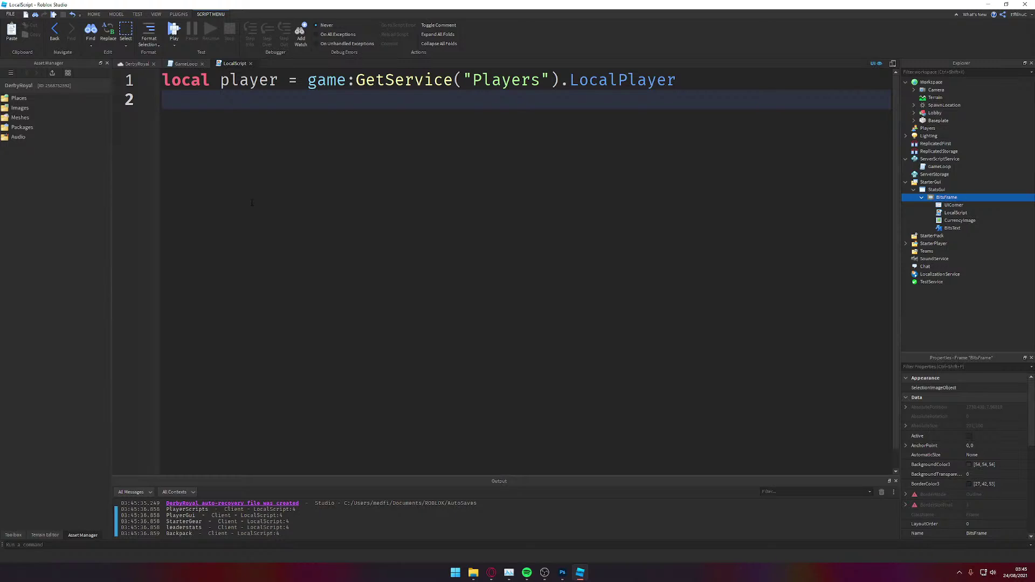
pyautogui.press('Return')
pyautogui.hotkey('ctrl', 's')
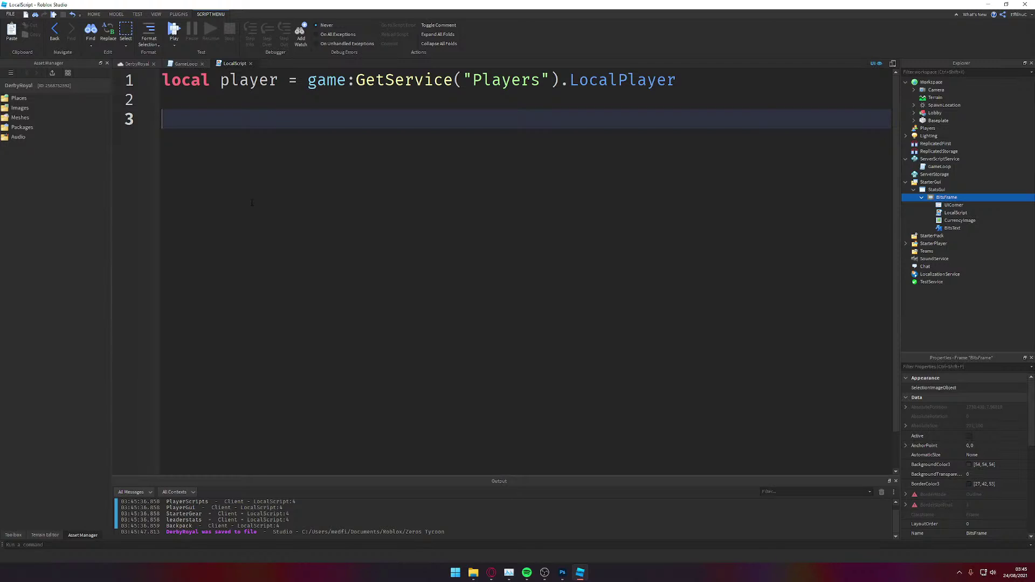
# Step: Declare a local variable currency on line 3 and assign it script.Parent
pyautogui.write('local`')
pyautogui.write('cuee')
pyautogui.press('BackSpace')
pyautogui.press('BackSpace')
pyautogui.write('r')
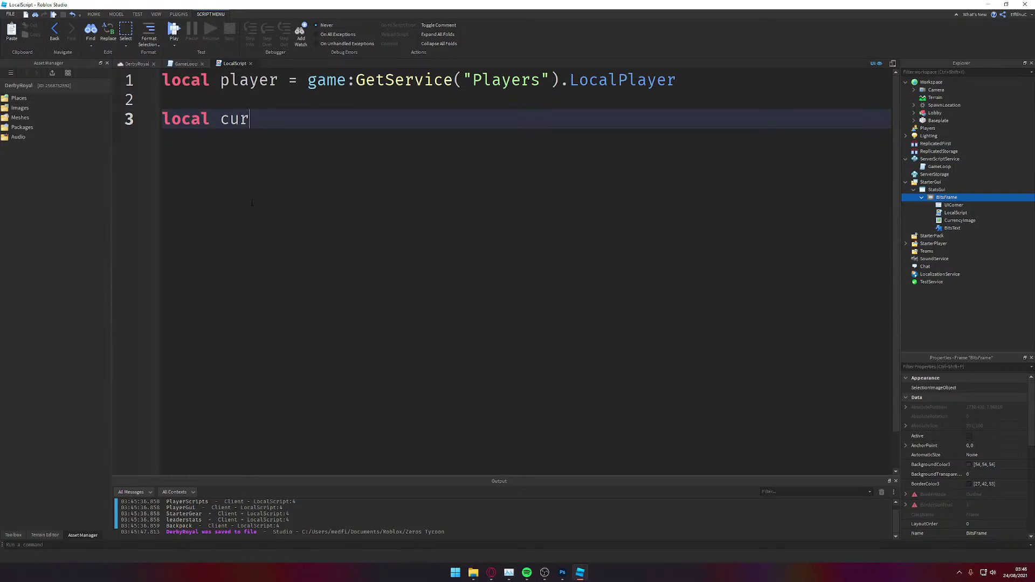
pyautogui.write('renx')
pyautogui.press('BackSpace')
pyautogui.write('vy')
pyautogui.press('BackSpace')
pyautogui.press('BackSpace')
pyautogui.write('cy')
pyautogui.press('BackSpace')
pyautogui.write('= script.p')
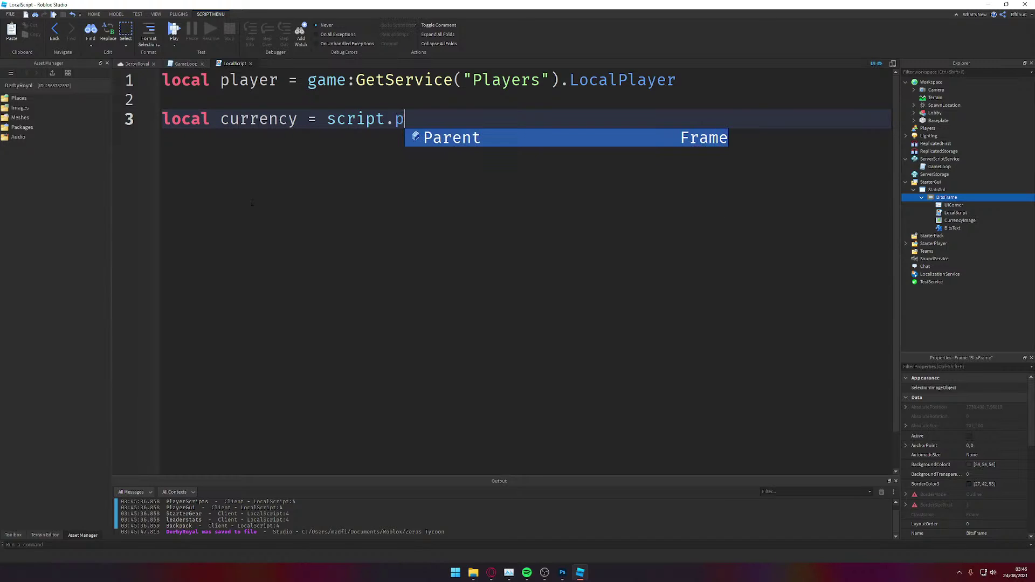
pyautogui.press('Tab')
pyautogui.press('Left')
pyautogui.press('Left')
pyautogui.press('Left')
pyautogui.press('Left')
pyautogui.press('Left')
pyautogui.press('Left')
pyautogui.press('Left')
pyautogui.press('Left')
pyautogui.press('Left')
pyautogui.press('Left')
pyautogui.press('Left')
pyautogui.press('Left')
pyautogui.press('Left')
pyautogui.press('Left')
pyautogui.press('Left')
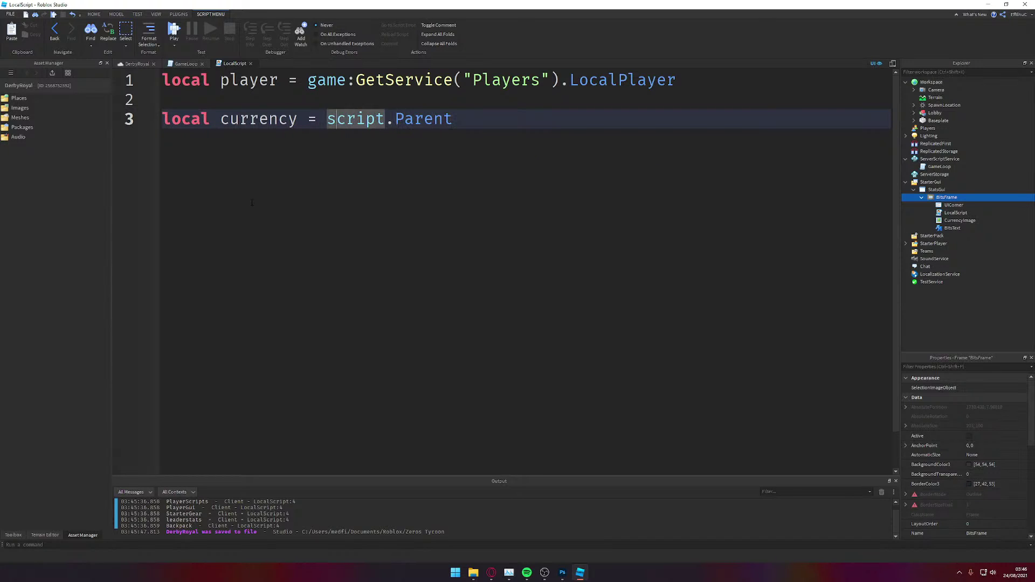
pyautogui.press('Right')
pyautogui.press('Right')
pyautogui.press('Right')
pyautogui.press('Right')
pyautogui.press('Right')
pyautogui.press('Right')
pyautogui.press('Right')
pyautogui.press('Right')
pyautogui.press('Right')
pyautogui.press('Right')
pyautogui.press('Right')
pyautogui.press('Right')
pyautogui.press('Right')
pyautogui.press('Right')
pyautogui.press('Right')
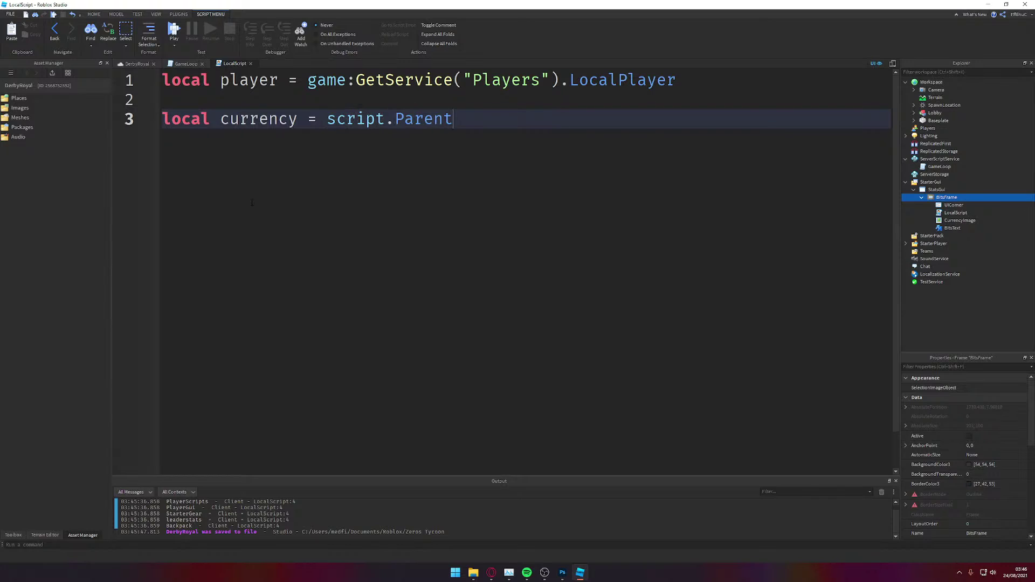
# Step: Extend the currency reference to script.Parent.BitsText, save the place and leave blank lines below it
pyautogui.write('.bi')
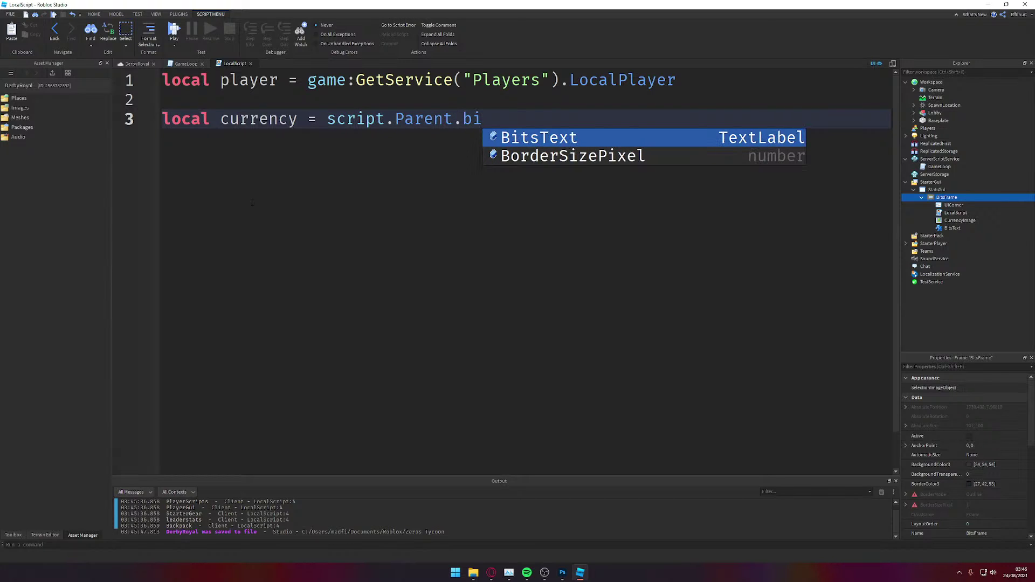
pyautogui.press('Tab')
pyautogui.hotkey('ctrl', 's')
pyautogui.press('Return')
pyautogui.press('Return')
pyautogui.press('Return')
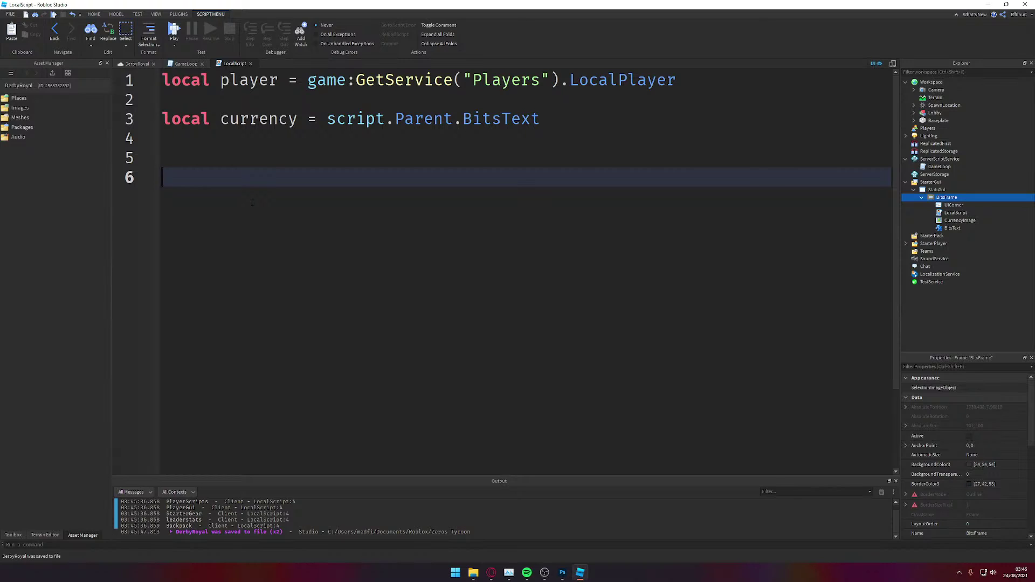
pyautogui.write('bit')
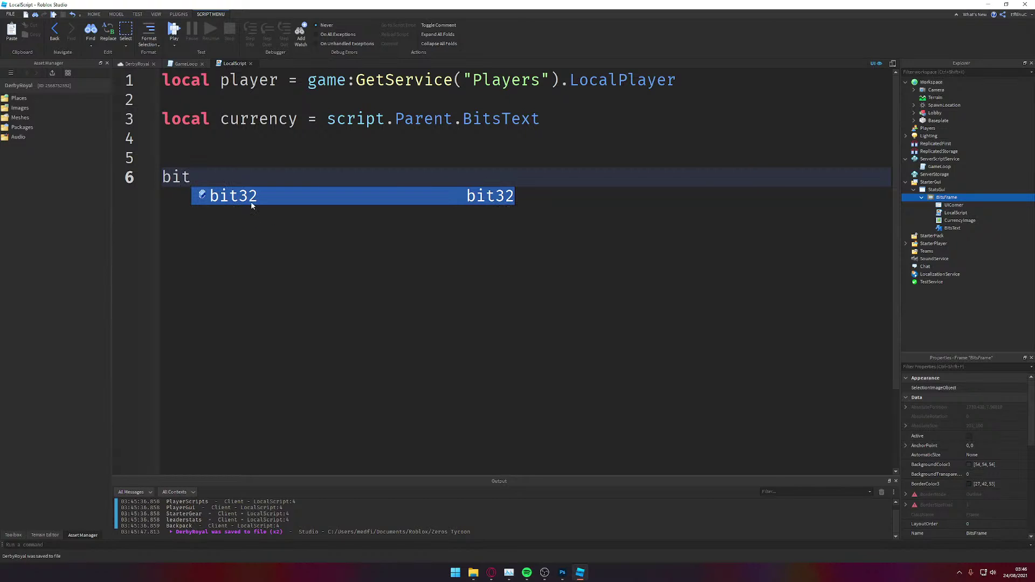
pyautogui.press('BackSpace')
pyautogui.press('BackSpace')
pyautogui.press('BackSpace')
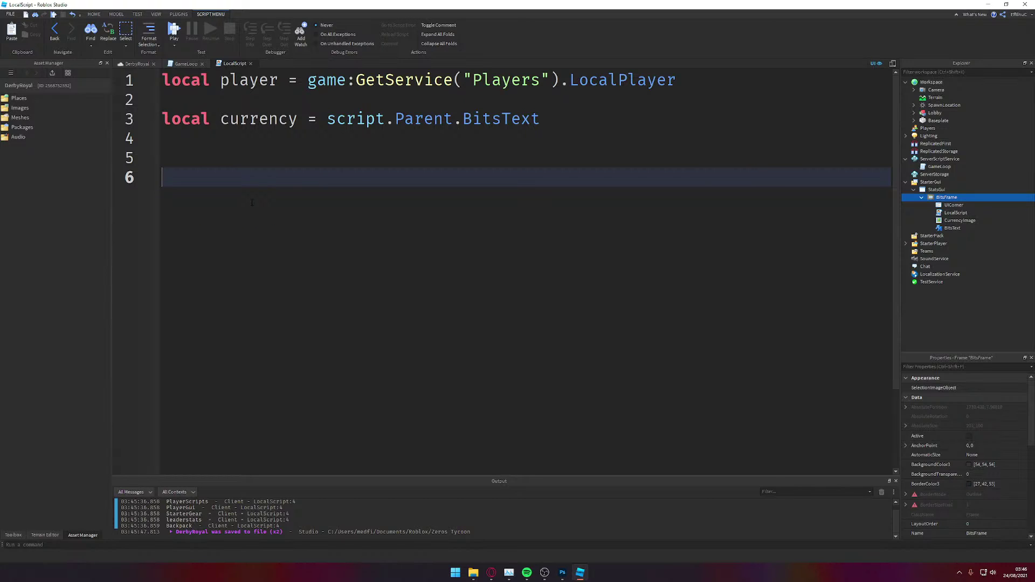
pyautogui.write('bi')
pyautogui.press('BackSpace')
pyautogui.press('BackSpace')
# Step: Begin the assignment currency.Text = on line 6, leaving its value empty
pyautogui.write('cu')
pyautogui.press('Tab')
pyautogui.write('.')
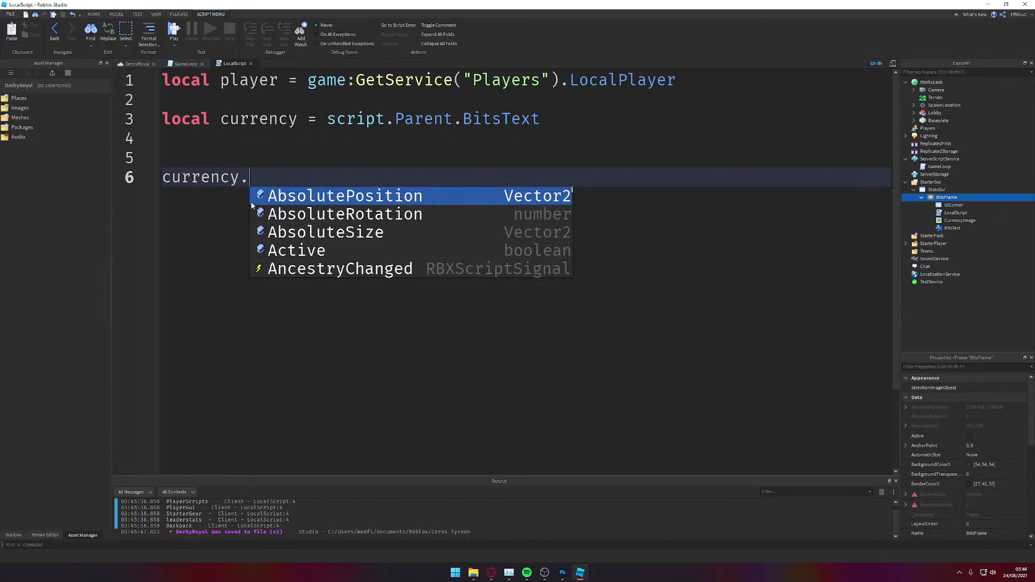
pyautogui.write('te')
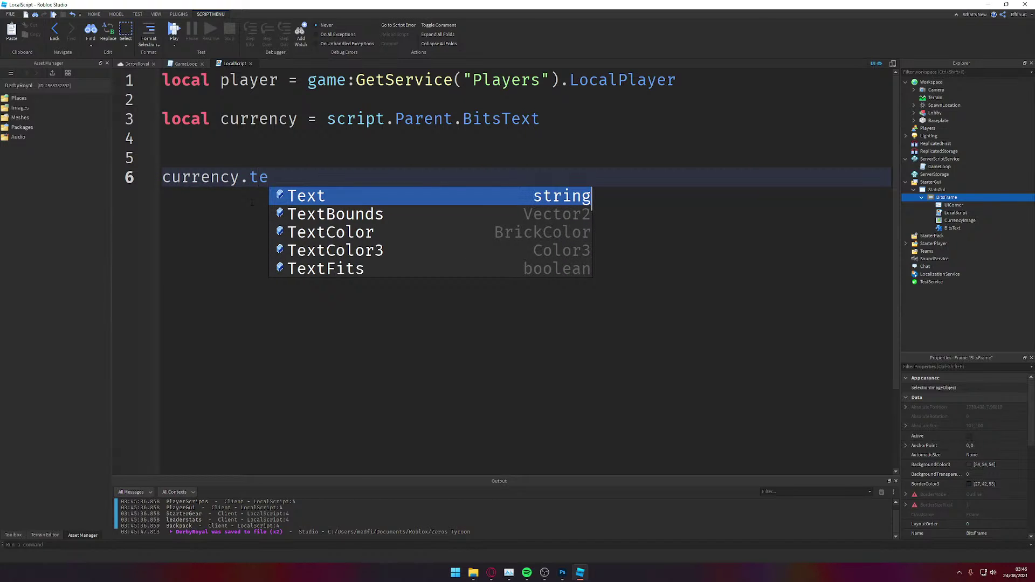
pyautogui.press('Tab')
pyautogui.write('=')
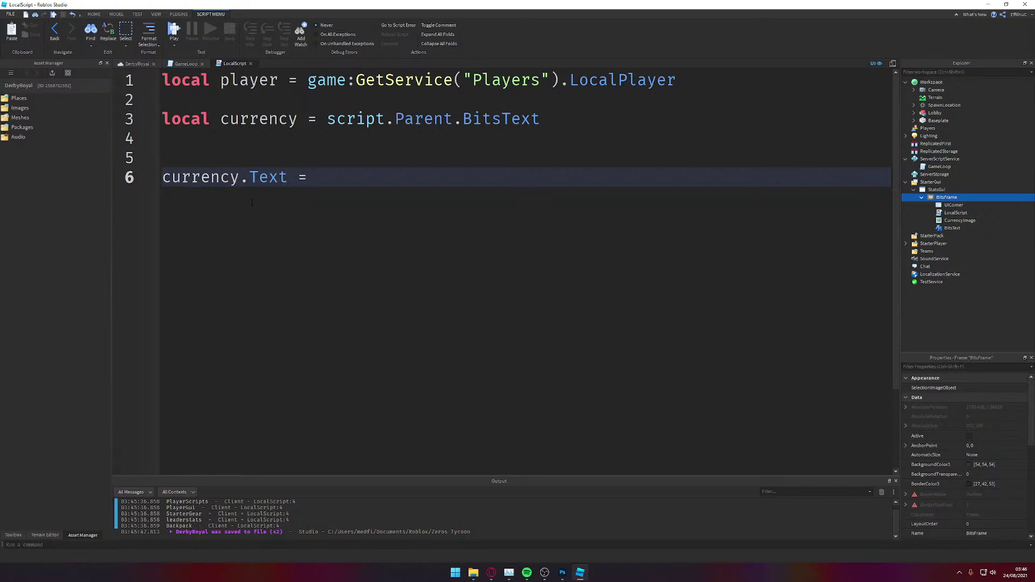
pyautogui.press('BackSpace')
# Step: Insert blank lines above the currency.Text assignment and declare local Bits = player:WaitForChild("leaderstats") on line 5 of the LocalScript
pyautogui.press('Up')
pyautogui.press('Return')
pyautogui.press('Return')
pyautogui.press('Up')
pyautogui.press('Up')
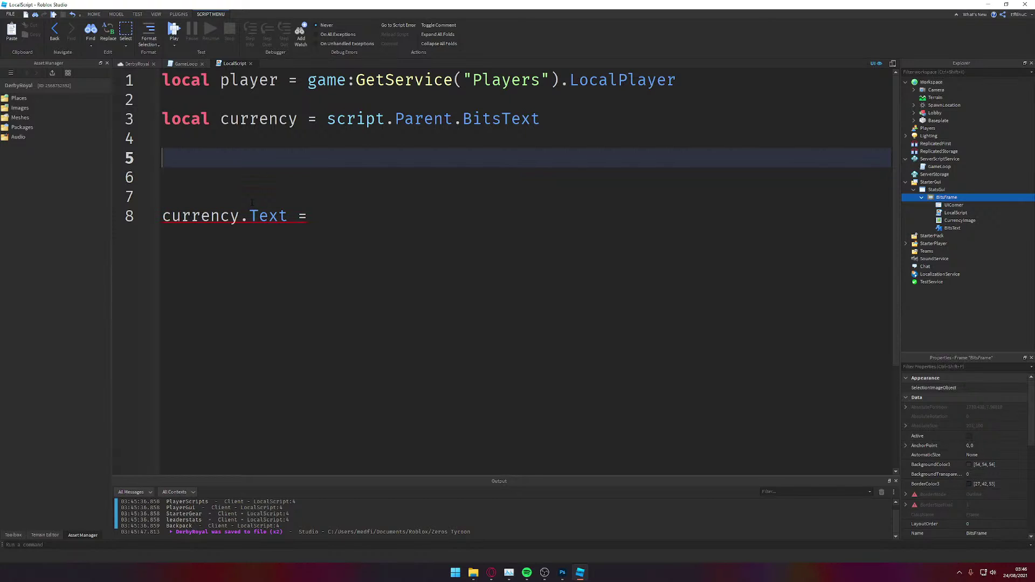
pyautogui.write('local')
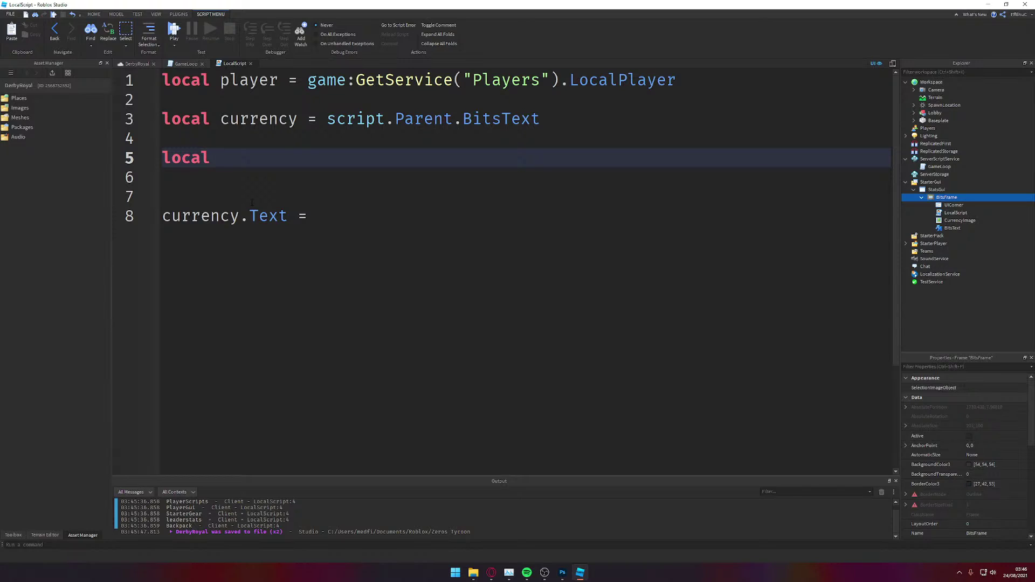
pyautogui.write(' Bits = player.le')
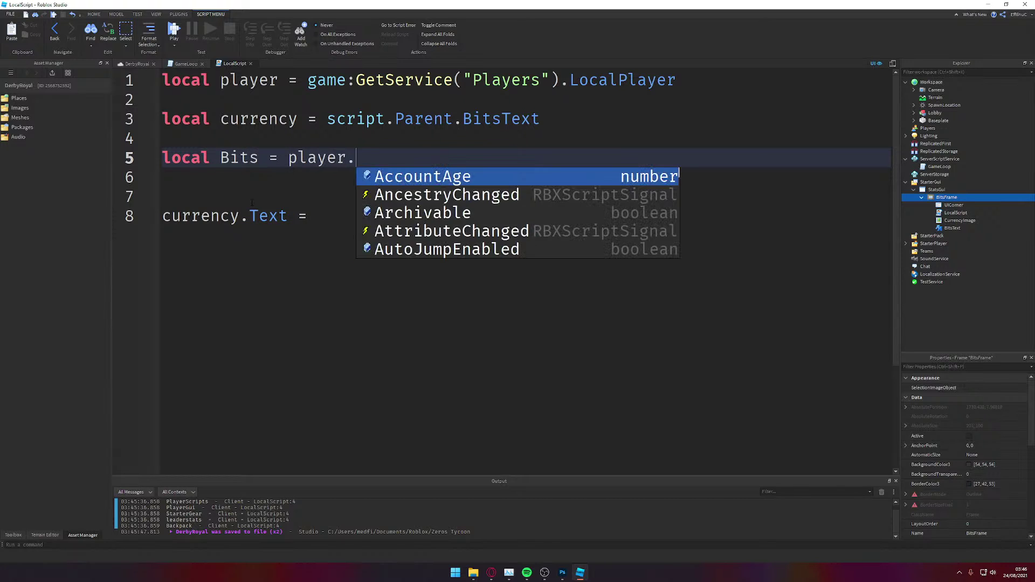
pyautogui.press('BackSpace')
pyautogui.press('BackSpace')
pyautogui.press('BackSpace')
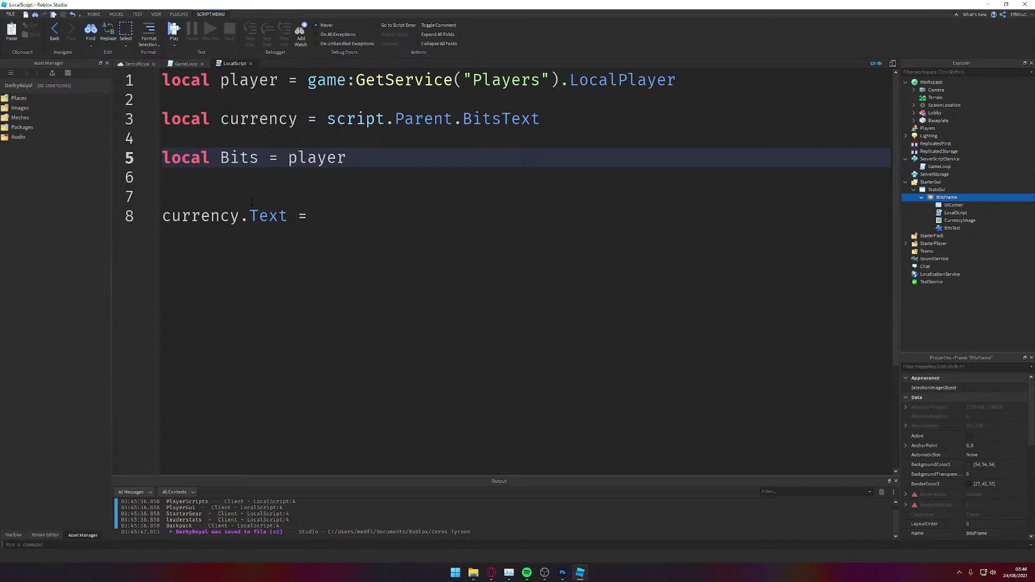
pyautogui.write(':Wait')
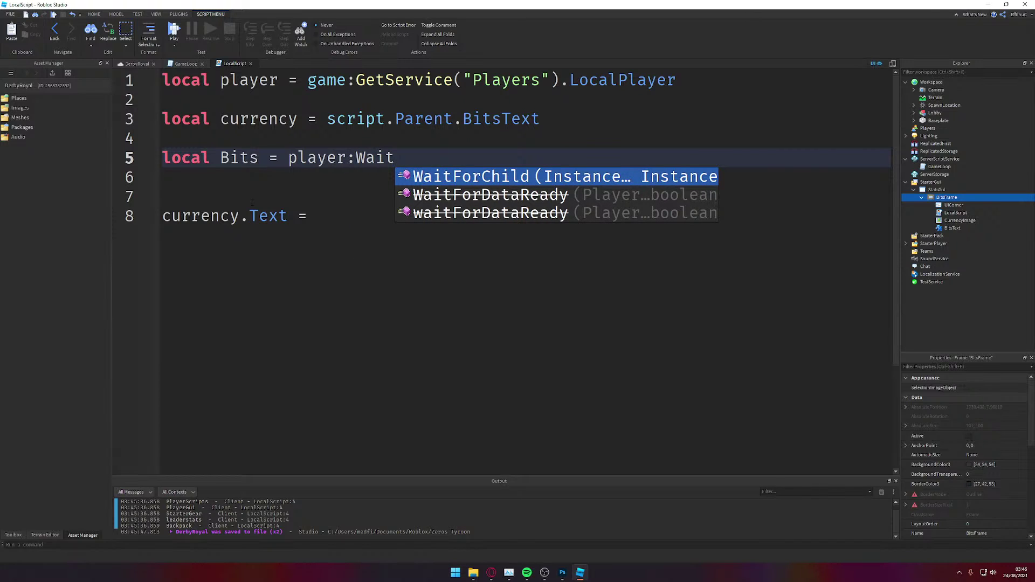
pyautogui.press('Tab')
pyautogui.write('"l')
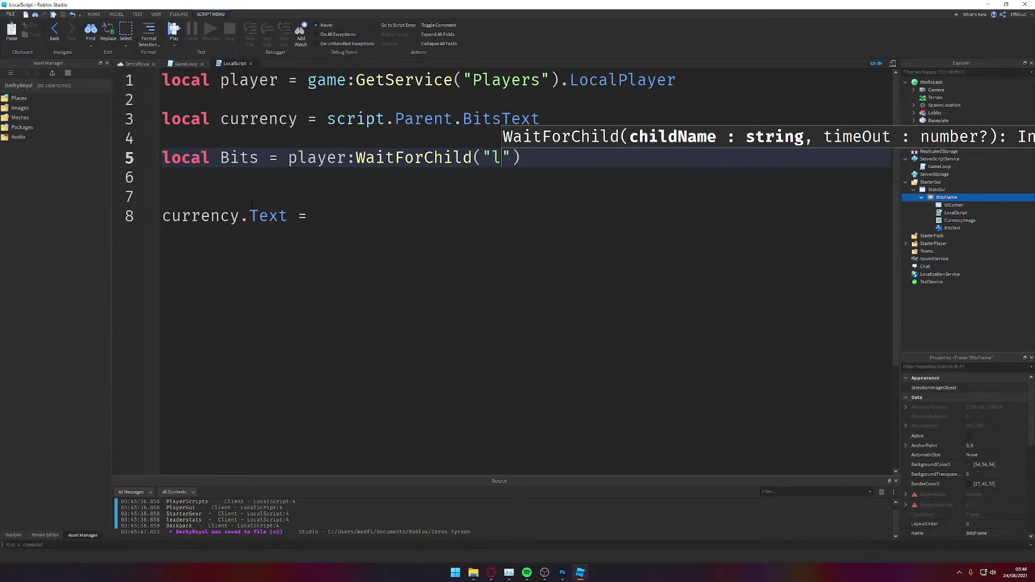
pyautogui.write('eaderstat')
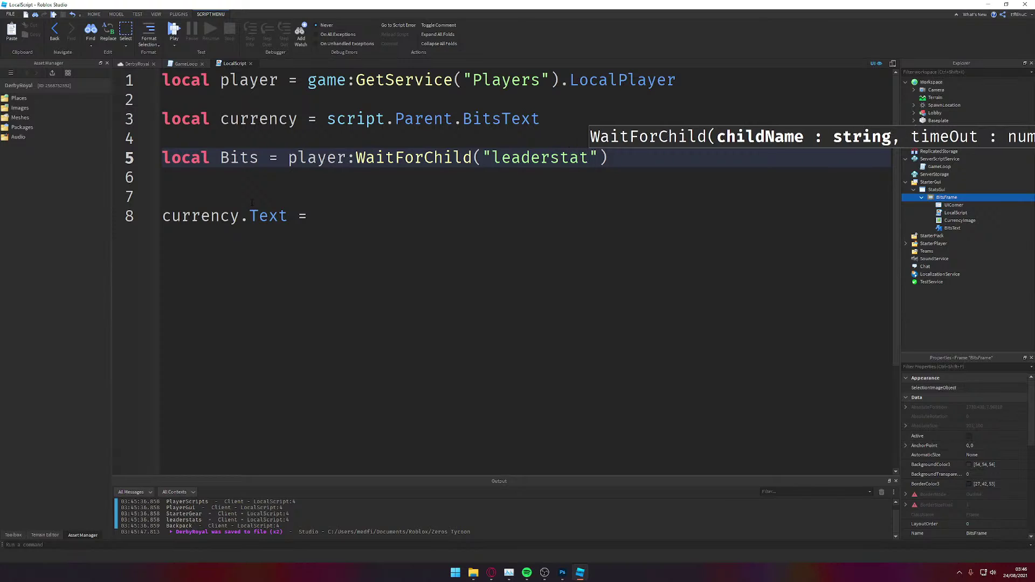
pyautogui.write('s')
pyautogui.press('Down')
pyautogui.press('Down')
pyautogui.press('Down')
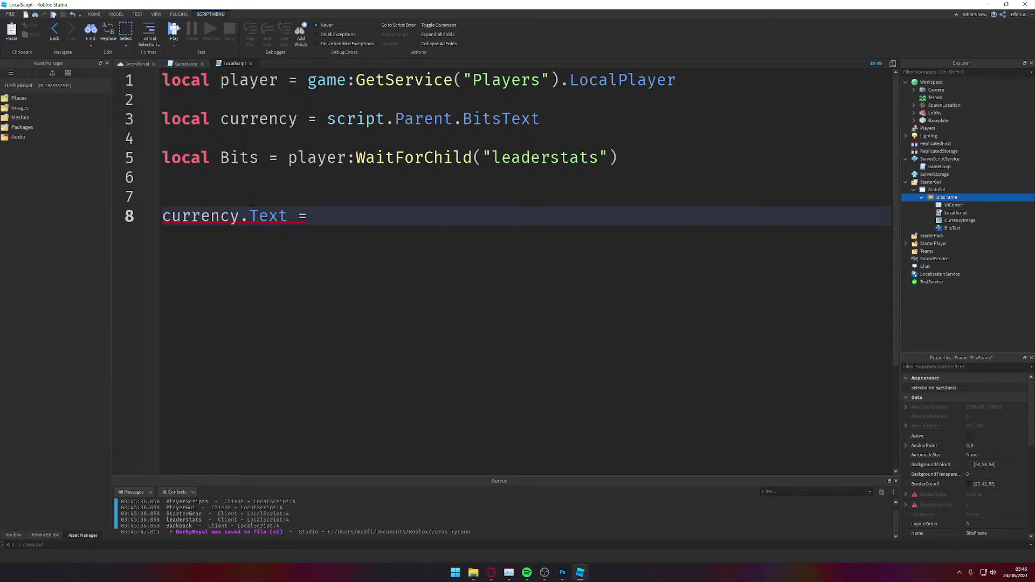
# Step: Check the currency's name in the createStats function of GameLoop, append .Bits to the LocalScript's leaderstats reference and save the place
pyautogui.click(186, 63)
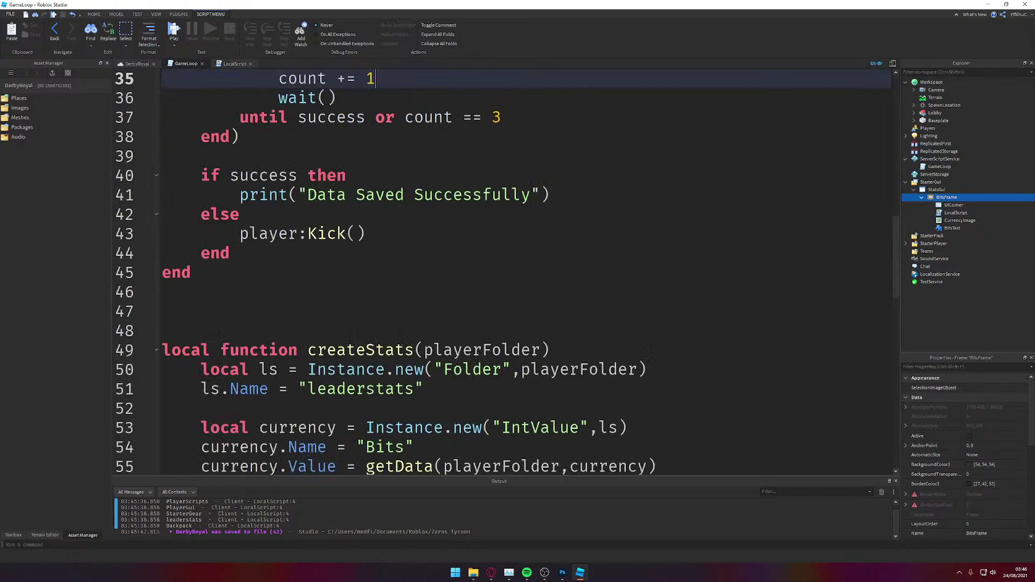
pyautogui.scroll(-5, 501, 270)
pyautogui.doubleClick(388, 156)
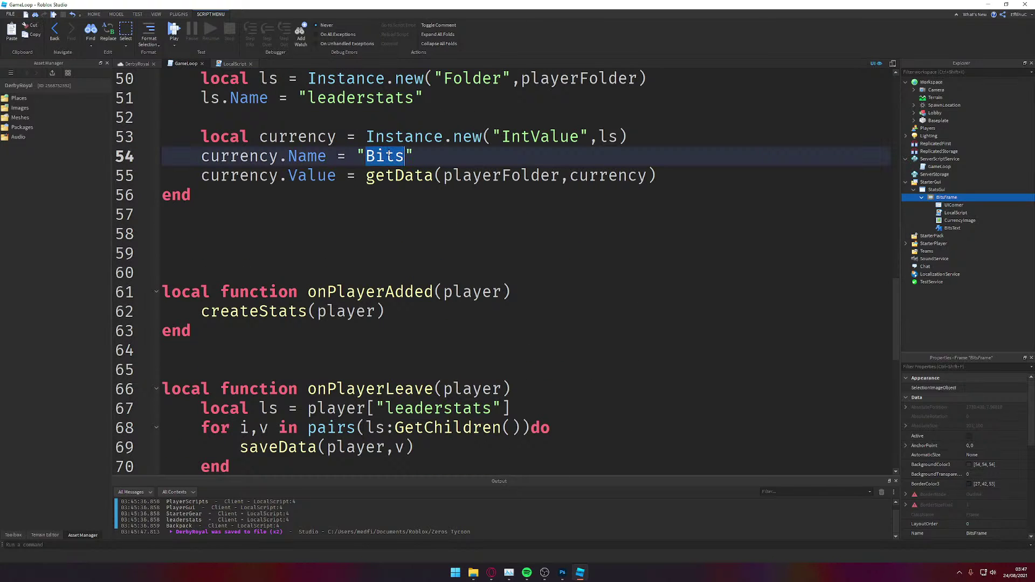
pyautogui.click(231, 64)
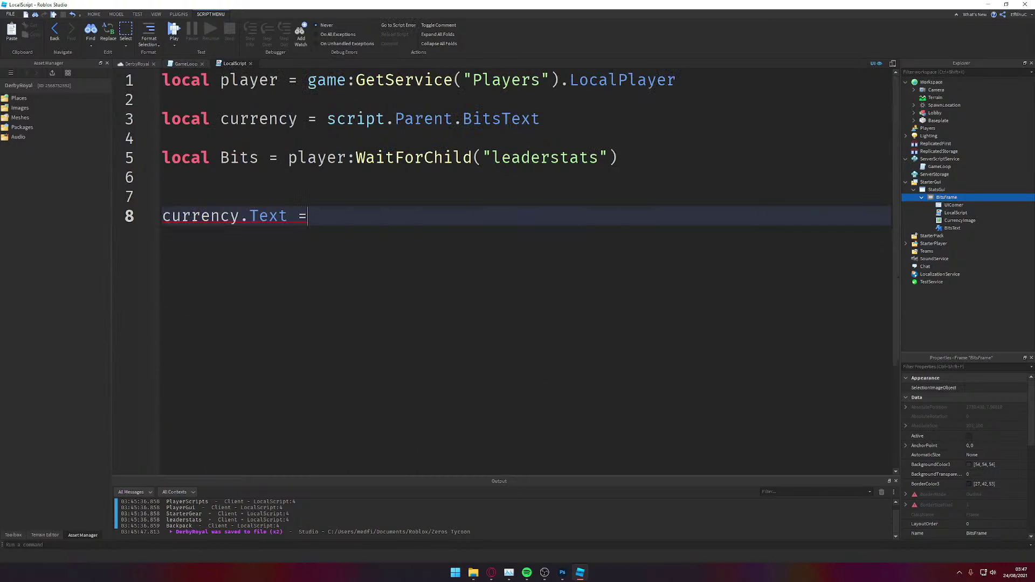
pyautogui.click(330, 182)
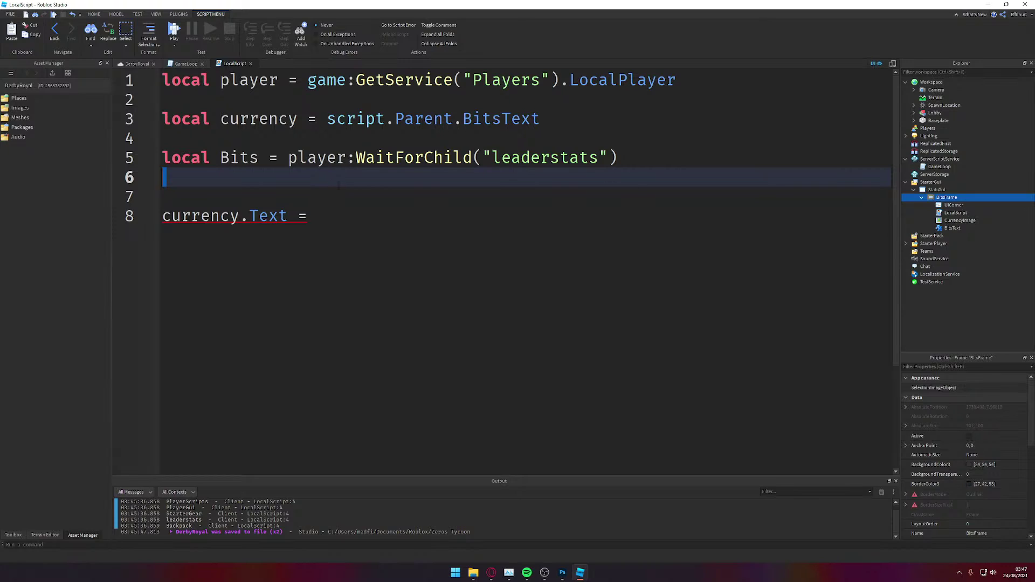
pyautogui.click(644, 160)
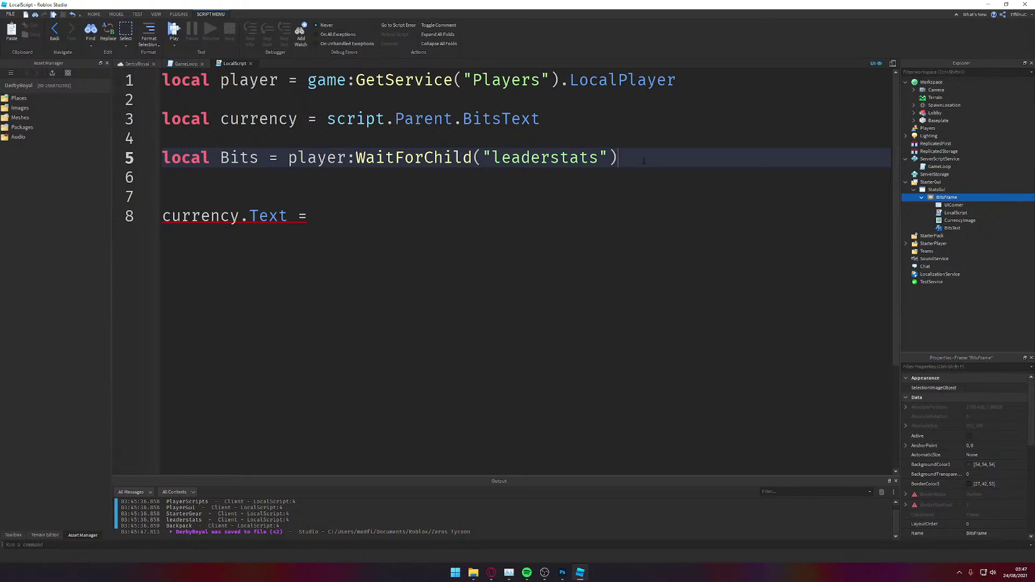
pyautogui.write('.Bits')
pyautogui.press('Down')
pyautogui.press('Down')
pyautogui.press('Down')
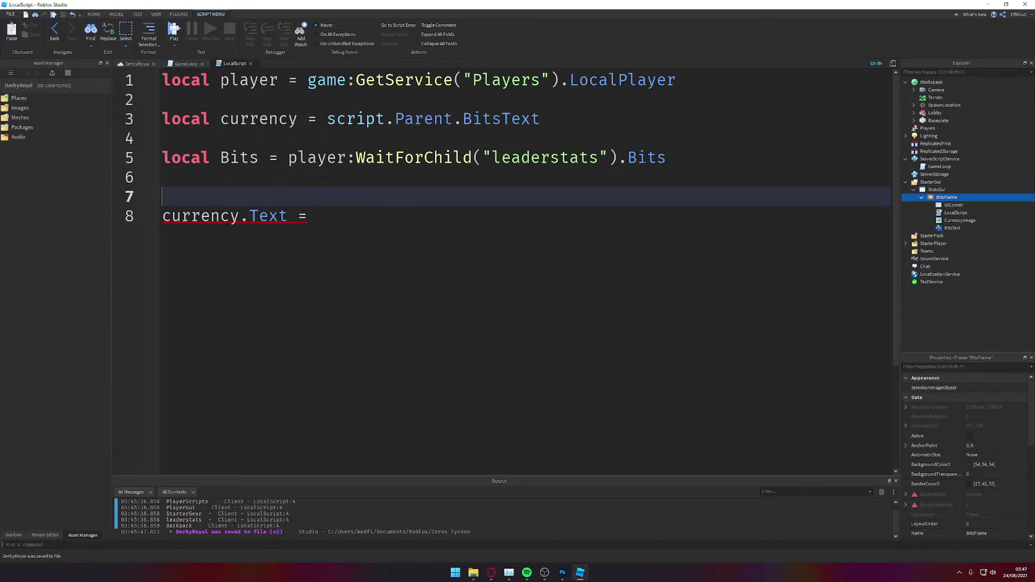
# Step: Complete the currency.Text assignment on line 8 with Bits.Value and save the place
pyautogui.press('Up')
pyautogui.press('Up')
pyautogui.press('Down')
pyautogui.press('Down')
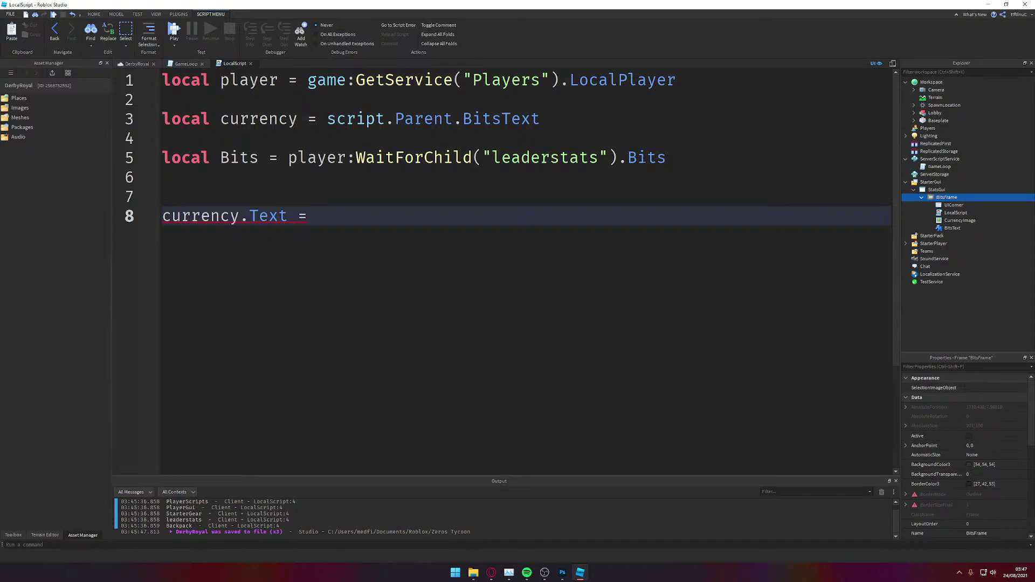
pyautogui.write('b')
pyautogui.press('Tab')
pyautogui.write('.Value')
pyautogui.hotkey('ctrl', 's')
# Step: Insert four more blank lines above the currency.Text = Bits.Value assignment
pyautogui.press('Left')
pyautogui.press('Left')
pyautogui.press('Left')
pyautogui.press('Left')
pyautogui.press('Left')
pyautogui.press('Left')
pyautogui.press('Left')
pyautogui.press('Left')
pyautogui.press('Left')
pyautogui.press('Left')
pyautogui.press('Left')
pyautogui.press('Left')
pyautogui.press('Left')
pyautogui.press('Left')
pyautogui.press('Left')
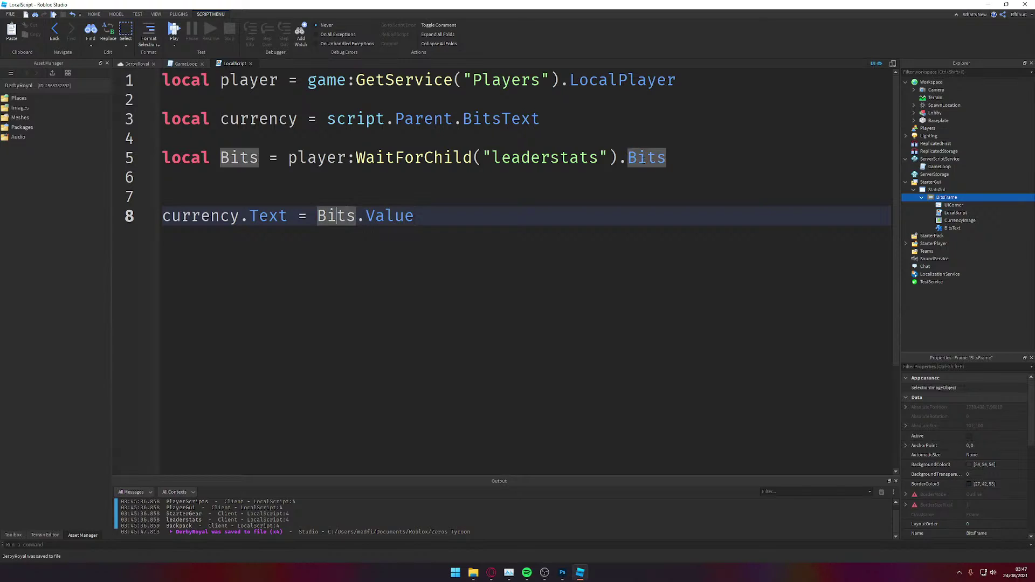
pyautogui.press('Up')
pyautogui.press('Return')
pyautogui.press('Return')
pyautogui.press('Return')
pyautogui.press('Return')
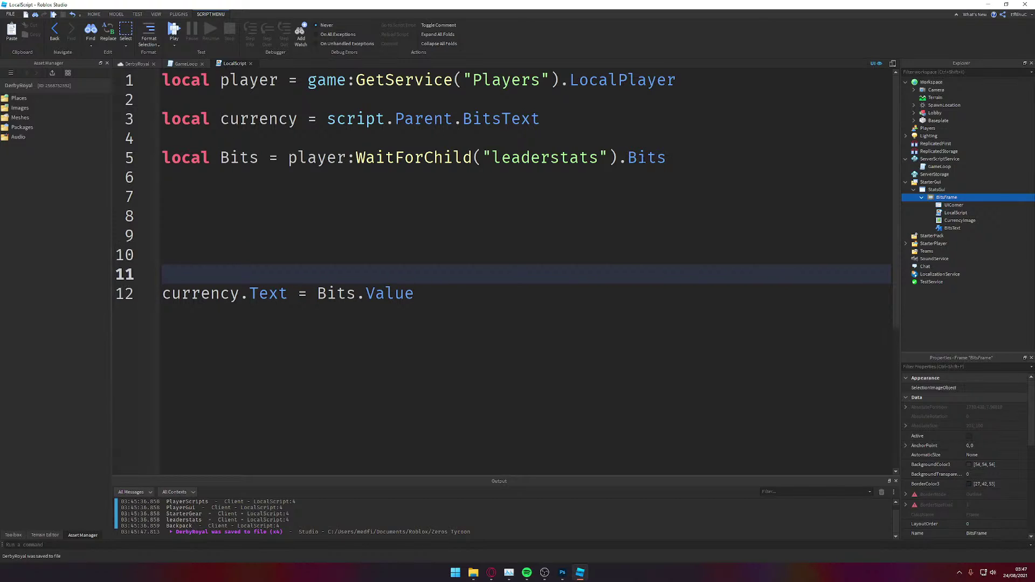
pyautogui.press('Up')
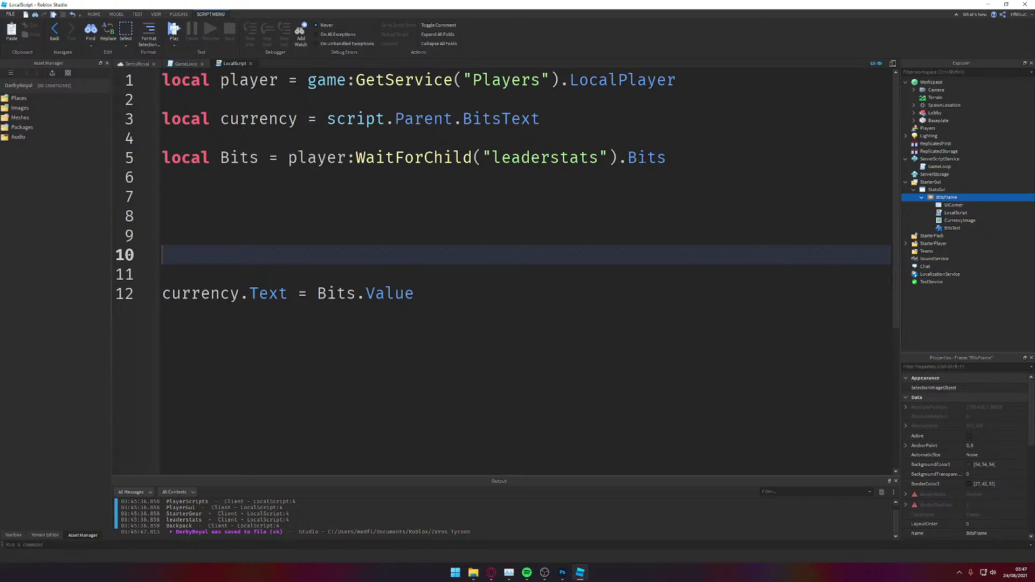
pyautogui.write('currency.ch')
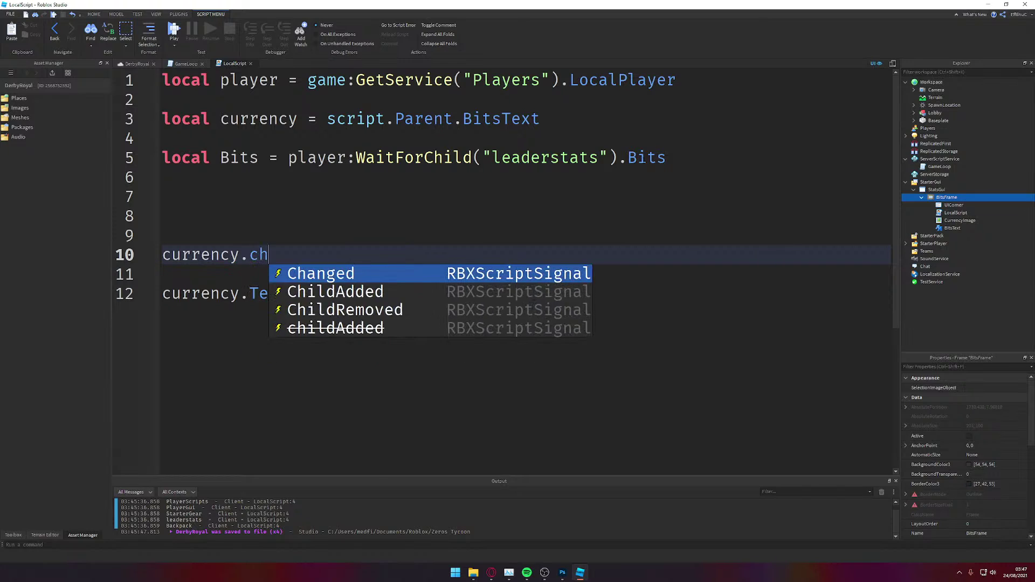
pyautogui.press('Tab')
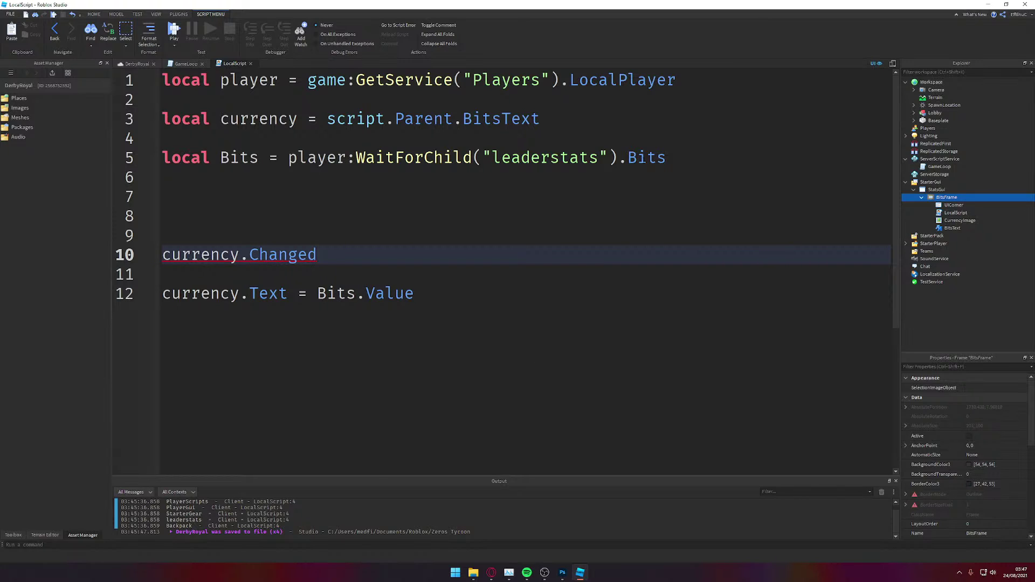
pyautogui.press('BackSpace')
pyautogui.press('BackSpace')
pyautogui.press('BackSpace')
pyautogui.press('BackSpace')
pyautogui.press('BackSpace')
pyautogui.press('BackSpace')
pyautogui.press('BackSpace')
pyautogui.press('BackSpace')
pyautogui.press('BackSpace')
pyautogui.press('BackSpace')
pyautogui.press('BackSpace')
pyautogui.press('BackSpace')
pyautogui.press('BackSpace')
pyautogui.press('BackSpace')
pyautogui.press('BackSpace')
pyautogui.press('BackSpace')
pyautogui.press('BackSpace')
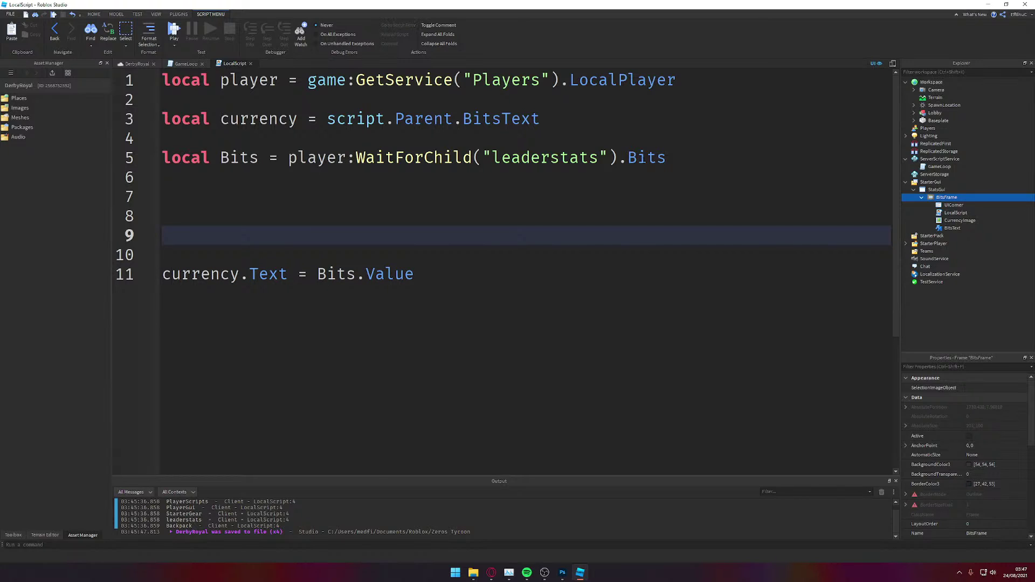
# Step: Connect an empty anonymous function to Bits.Changed on line 9, above the currency.Text assignment
pyautogui.write('b')
pyautogui.press('Tab')
pyautogui.write('.')
pyautogui.press('BackSpace')
pyautogui.write('Chan')
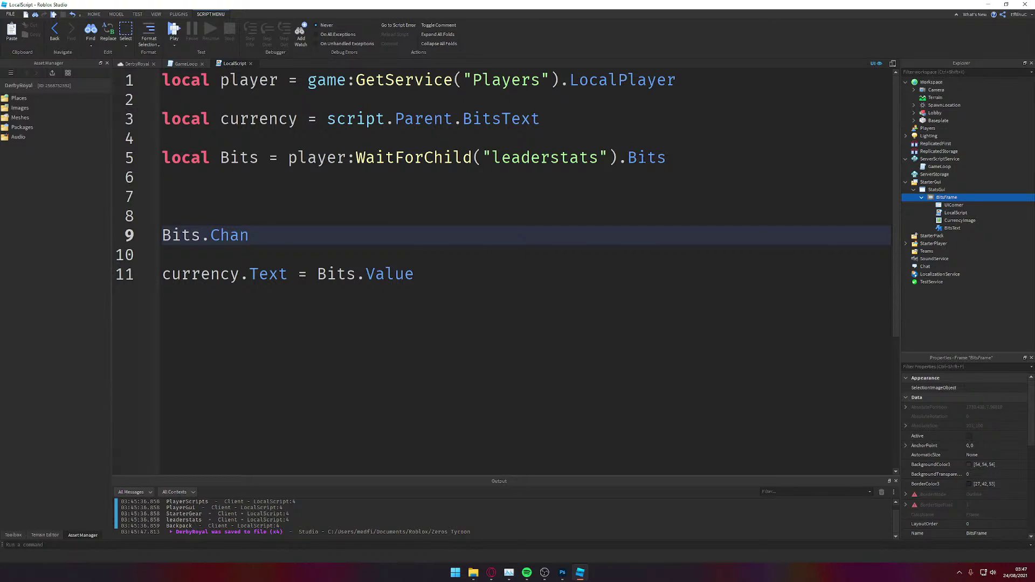
pyautogui.write('ged:Connect(f')
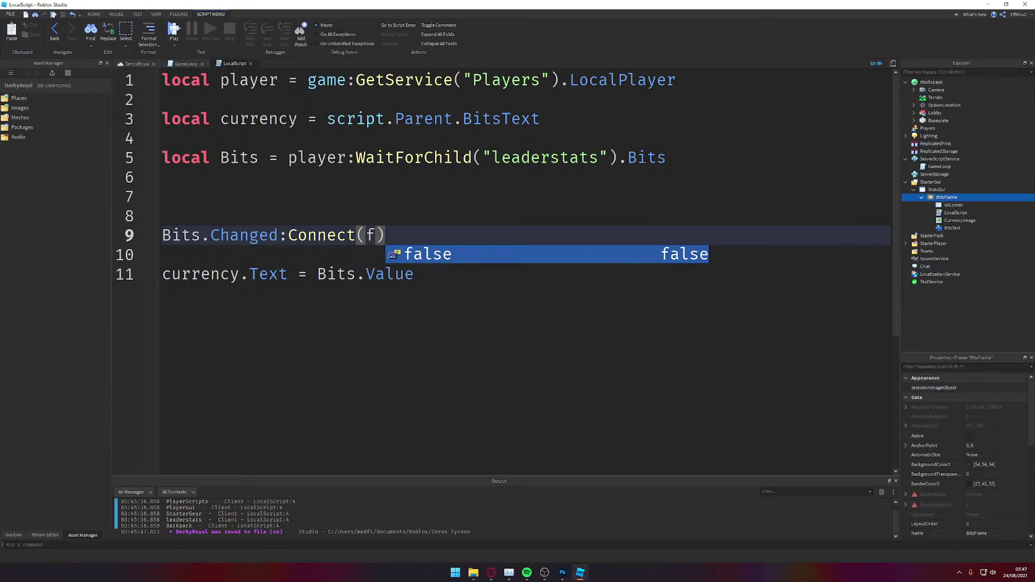
pyautogui.write('unction9')
pyautogui.press('BackSpace')
pyautogui.write('(')
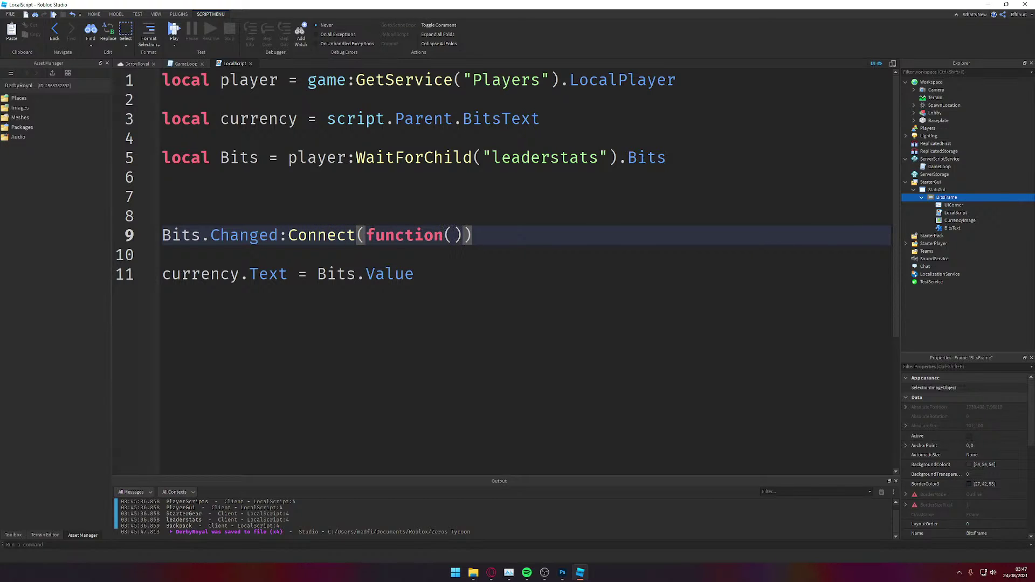
pyautogui.press('Return')
# Step: Remove the blank line between the end of the Bits.Changed function and the currency.Text assignment
pyautogui.press('Down')
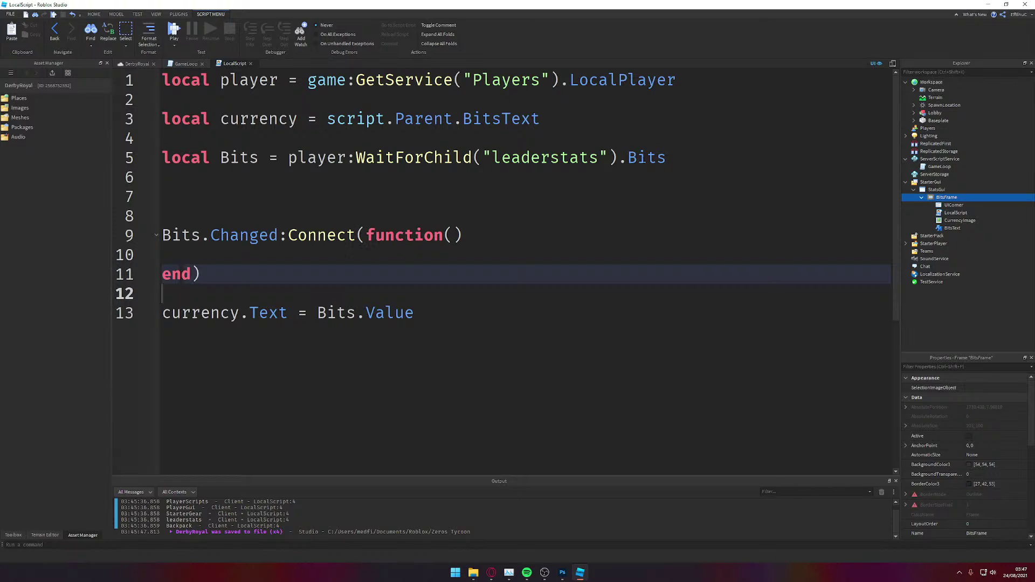
pyautogui.press('Down')
pyautogui.press('Down')
pyautogui.press('Up')
pyautogui.press('Up')
pyautogui.press('Down')
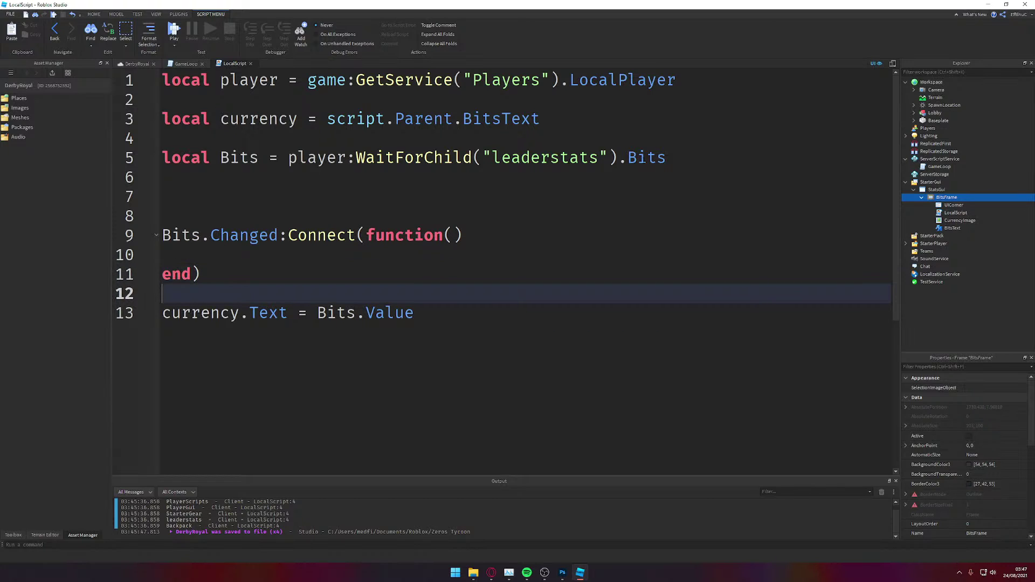
pyautogui.press('BackSpace')
# Step: Inside the Bits.Changed function, add currency.Text = Bits.Value and save the place
pyautogui.press('Up')
pyautogui.write('cu')
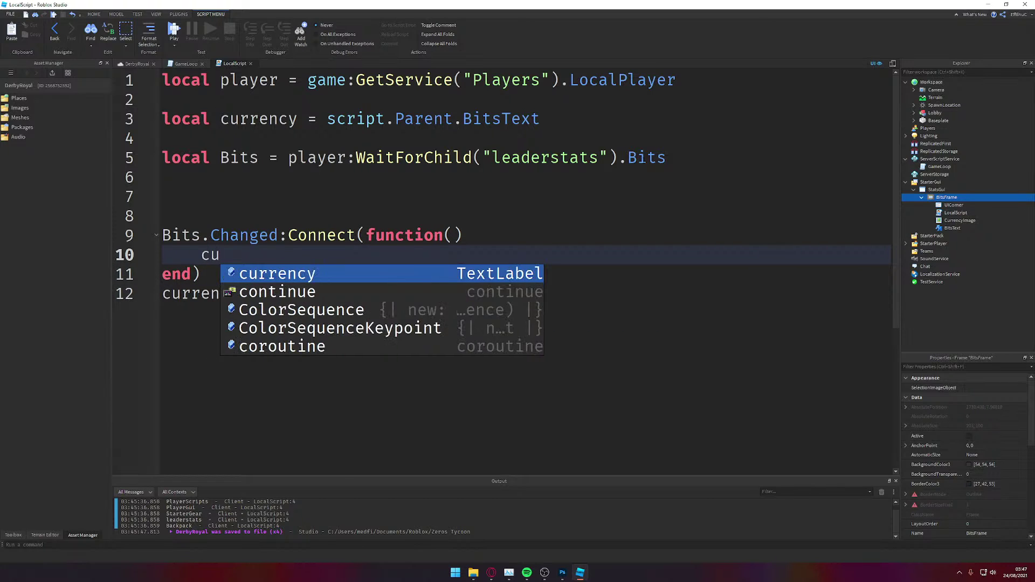
pyautogui.press('Tab')
pyautogui.write('.rt')
pyautogui.press('BackSpace')
pyautogui.press('BackSpace')
pyautogui.write('t')
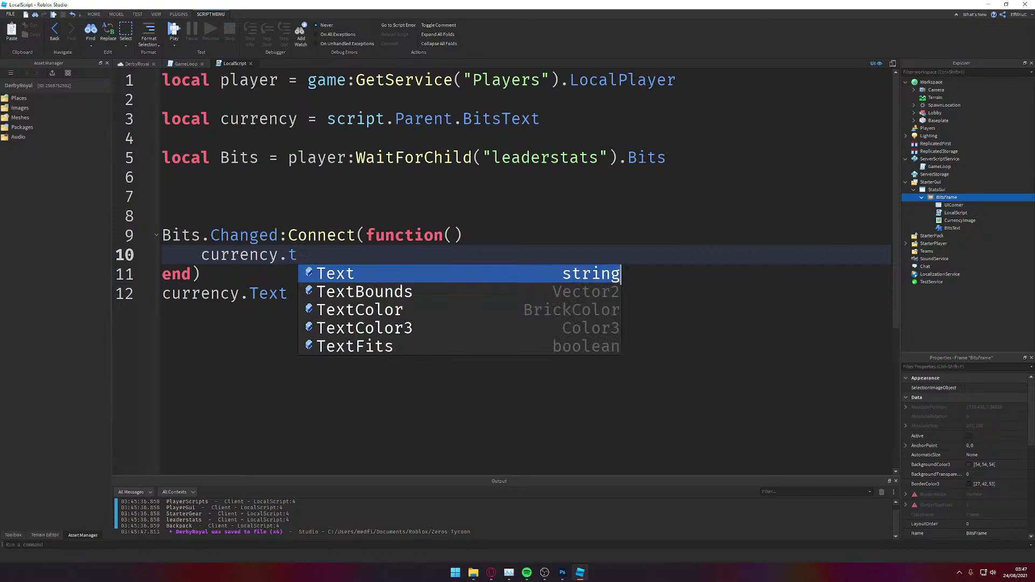
pyautogui.press('Tab')
pyautogui.write('= v')
pyautogui.press('Escape')
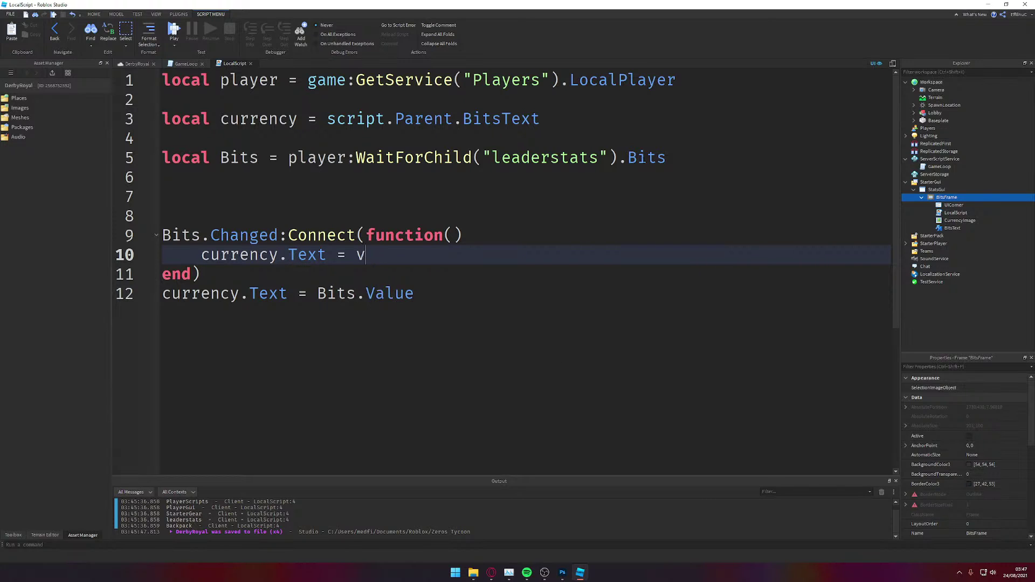
pyautogui.press('BackSpace')
pyautogui.write('bit')
pyautogui.press('Tab')
pyautogui.write('.Value')
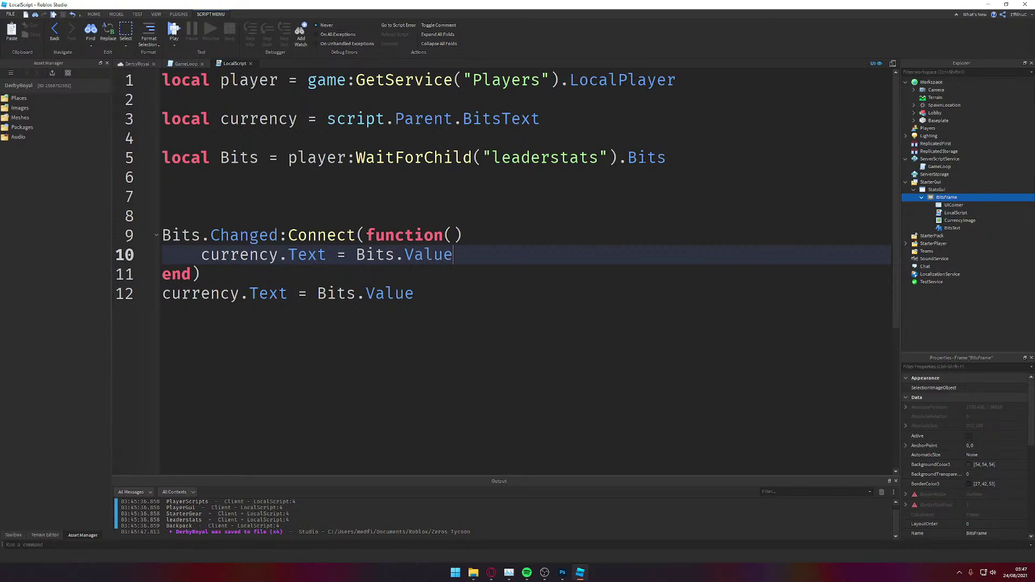
pyautogui.hotkey('ctrl', 's')
pyautogui.click(323, 198)
pyautogui.hotkey('ctrl', 's')
pyautogui.click(306, 252)
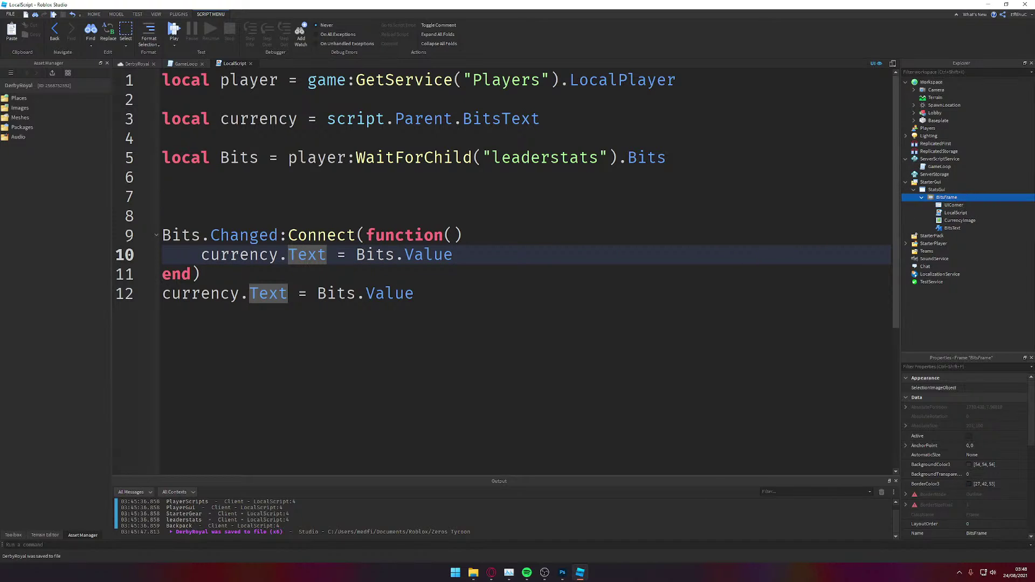
pyautogui.click(324, 197)
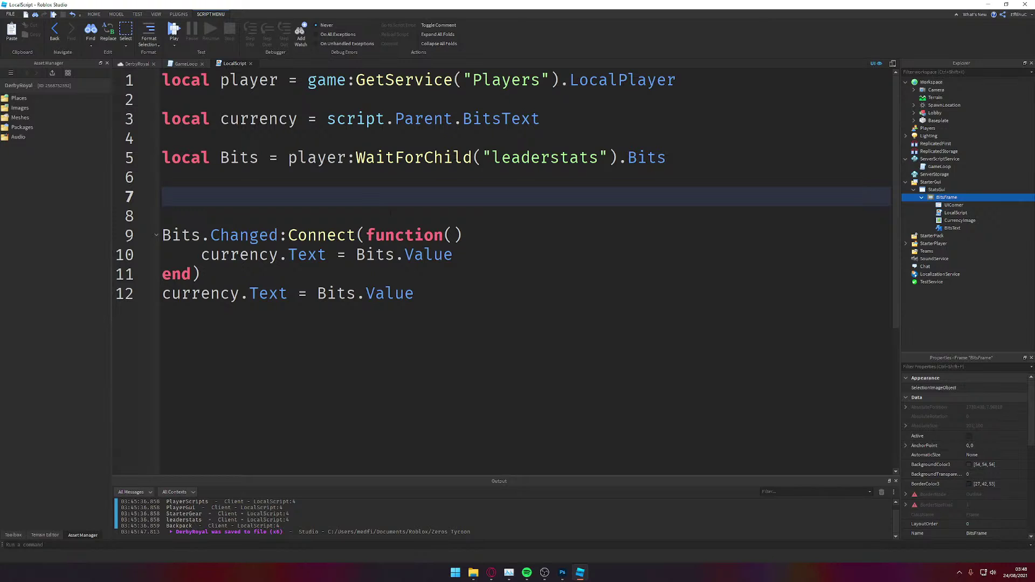
# Step: Playtest the DerbyRoyal place and move the character while examining the Bits currency display
pyautogui.click(137, 64)
pyautogui.click(137, 14)
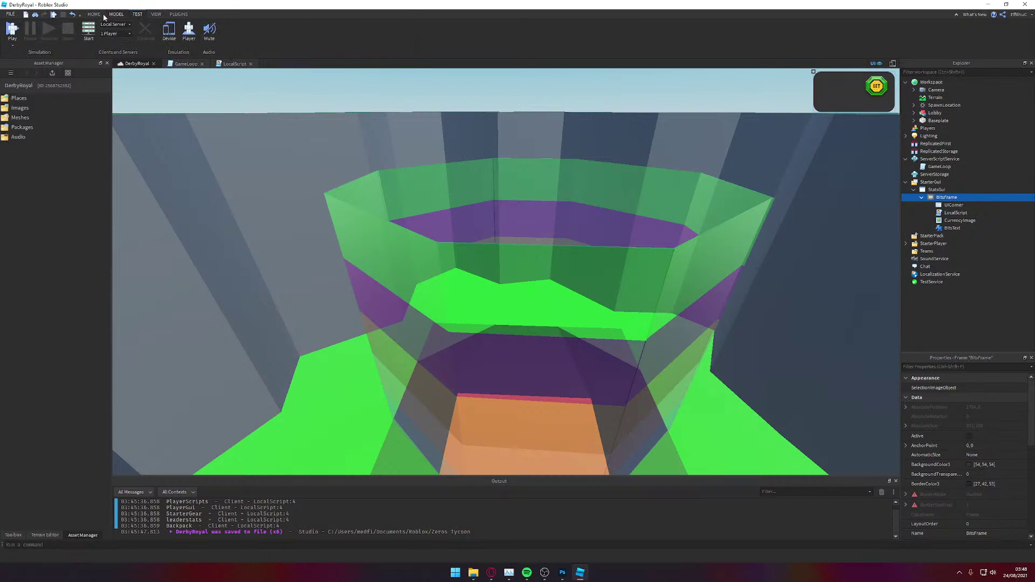
pyautogui.click(12, 27)
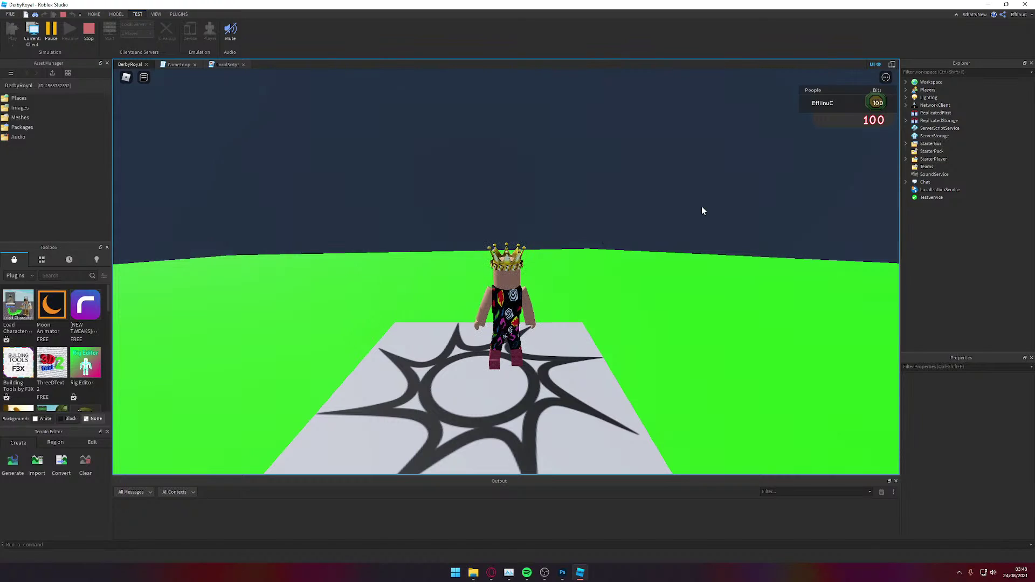
pyautogui.press('a')
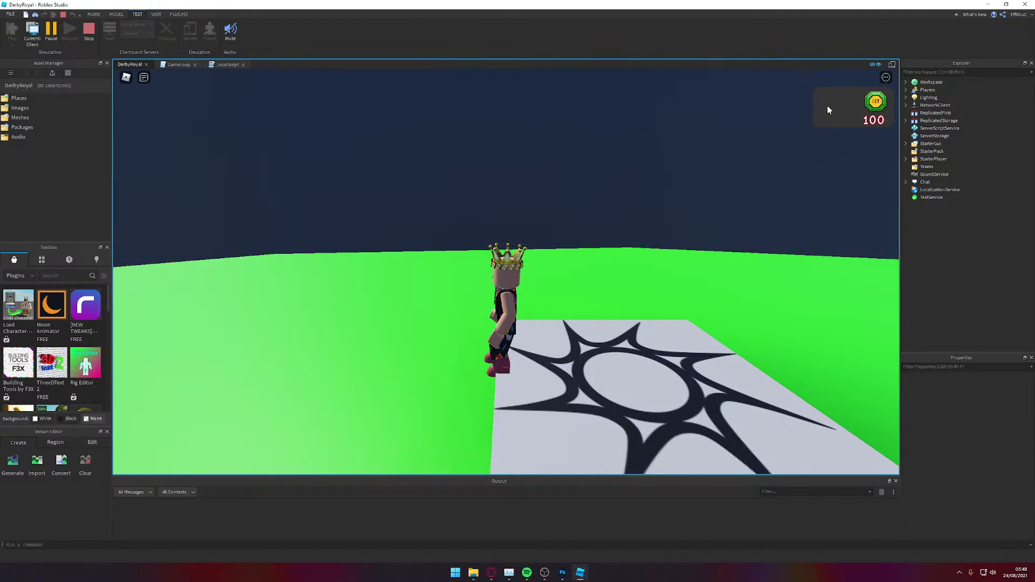
# Step: End the playtest, nudge CurrencyImage slightly left inside BitsFrame, and playtest the place again
pyautogui.click(88, 30)
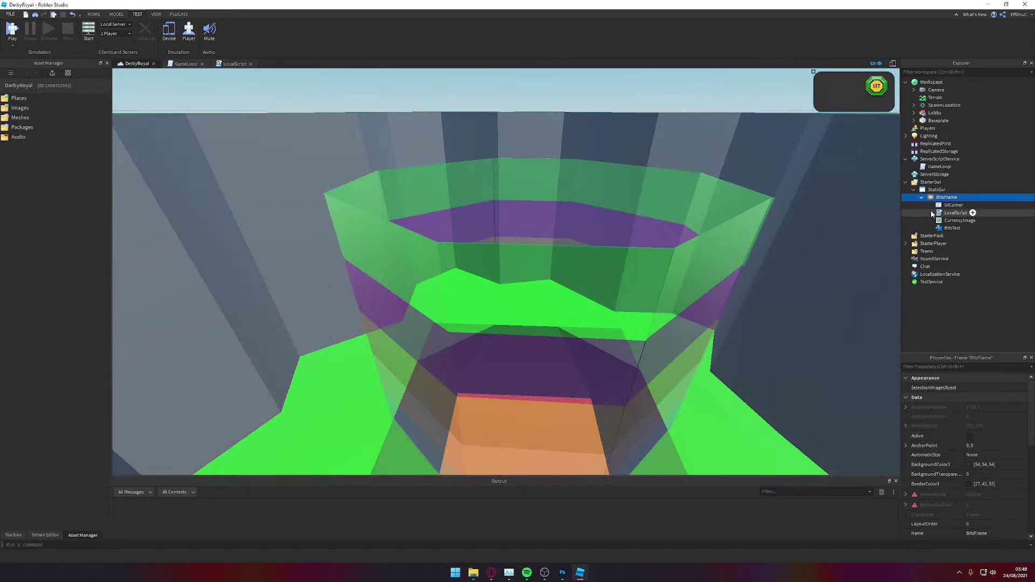
pyautogui.click(875, 85)
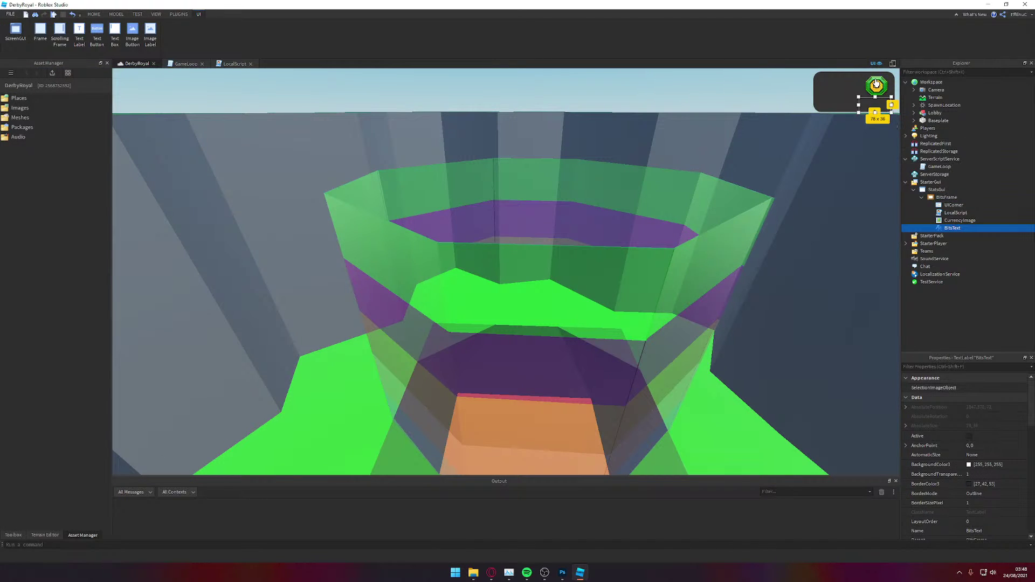
pyautogui.moveTo(876, 83); pyautogui.dragTo(874, 87)
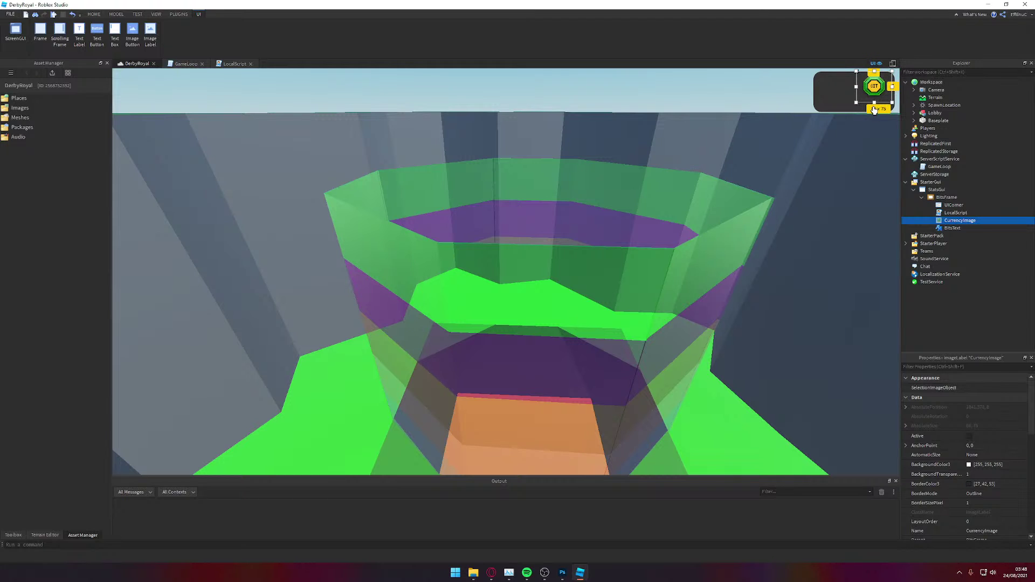
pyautogui.click(137, 14)
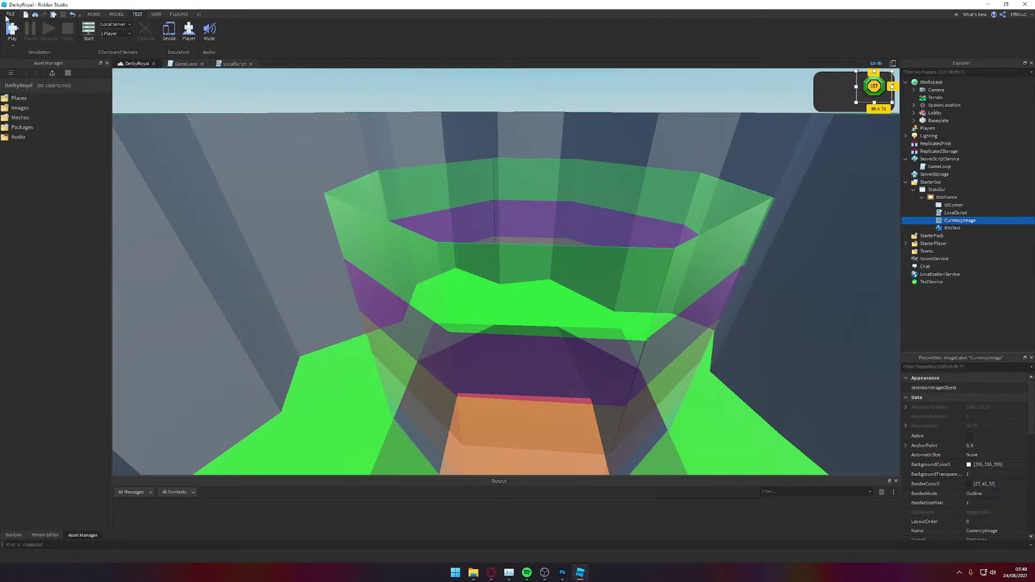
pyautogui.click(11, 29)
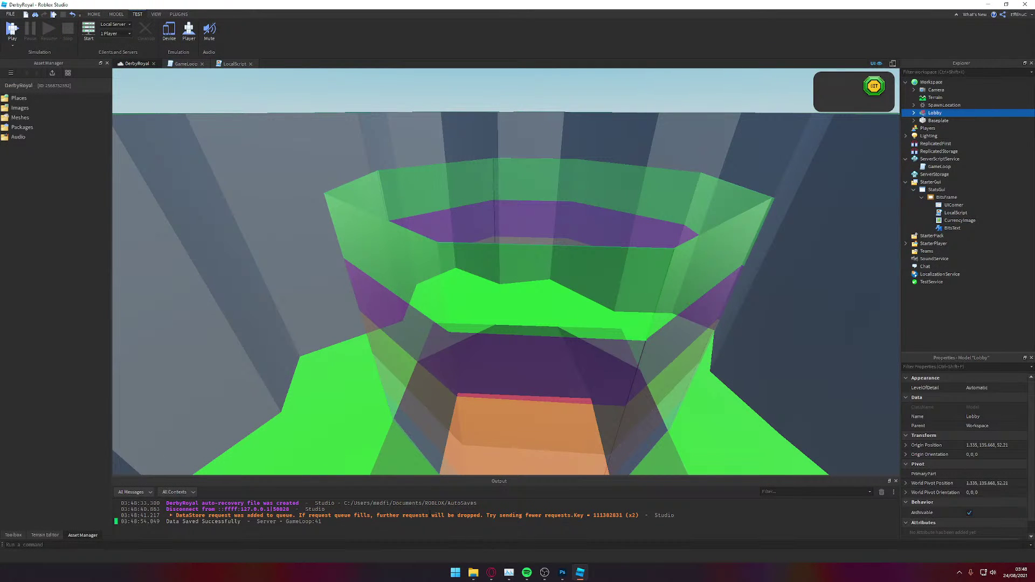
# Step: Look over the data-saving functions in the GameLoop script, return to LocalScript and save the place
pyautogui.click(197, 64)
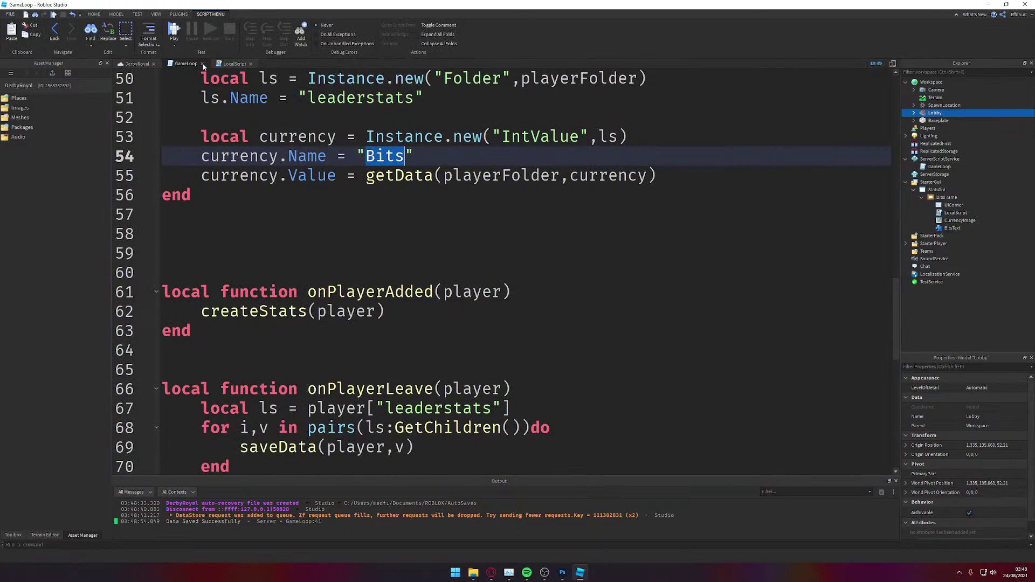
pyautogui.scroll(-9, 501, 269)
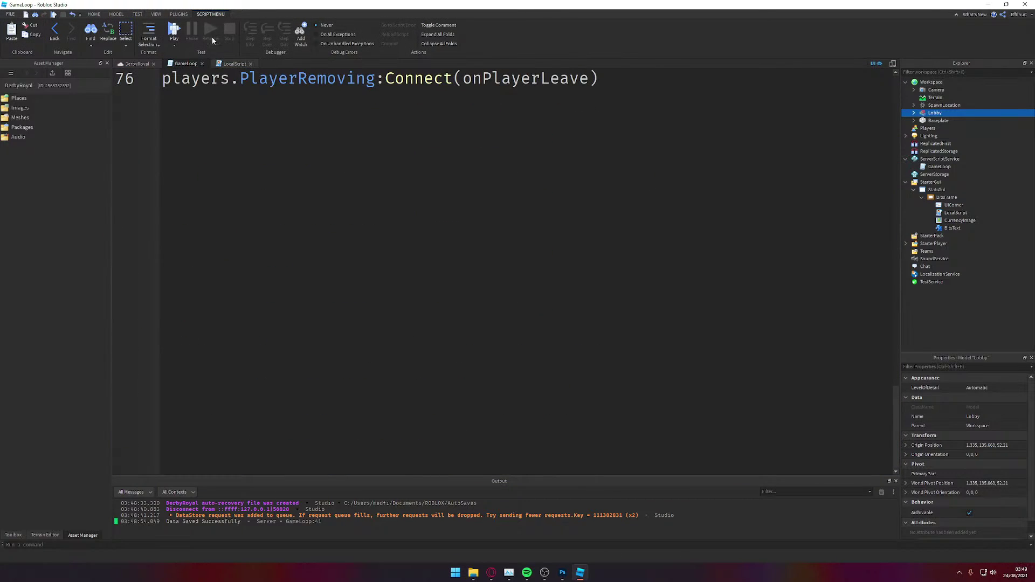
pyautogui.scroll(13, 501, 269)
pyautogui.scroll(5, 501, 270)
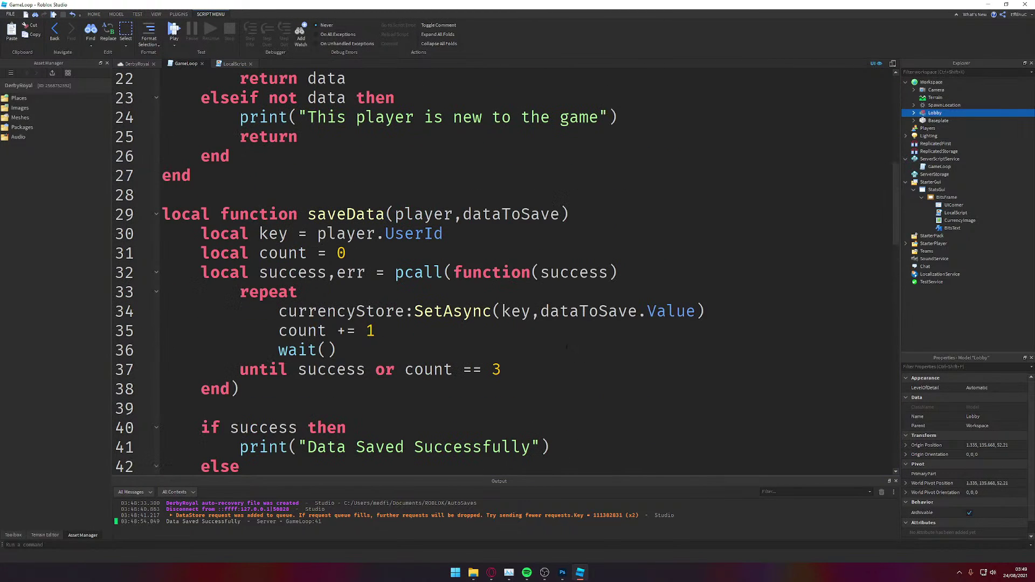
pyautogui.scroll(1, 507, 272)
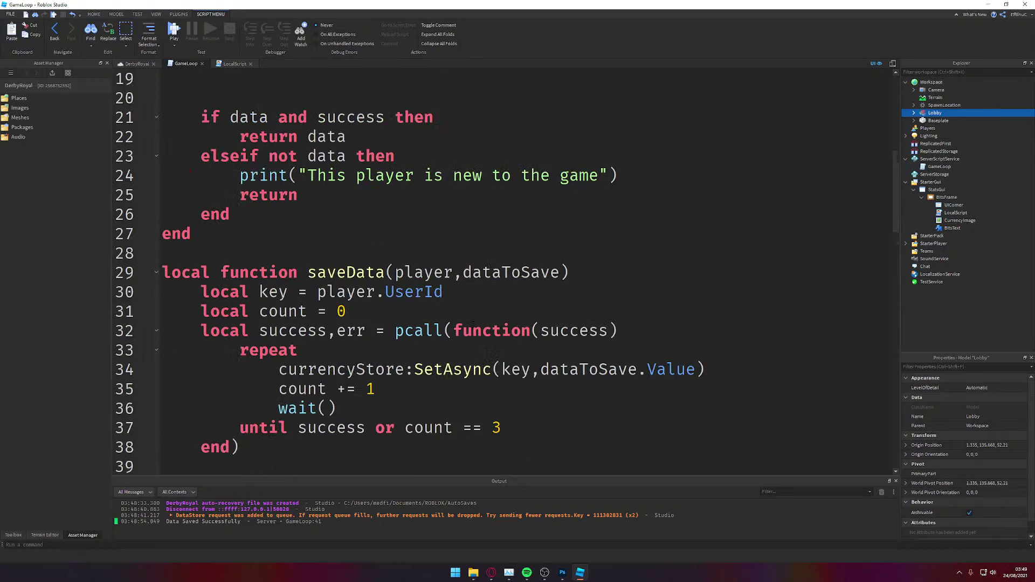
pyautogui.scroll(-3, 507, 272)
pyautogui.click(221, 64)
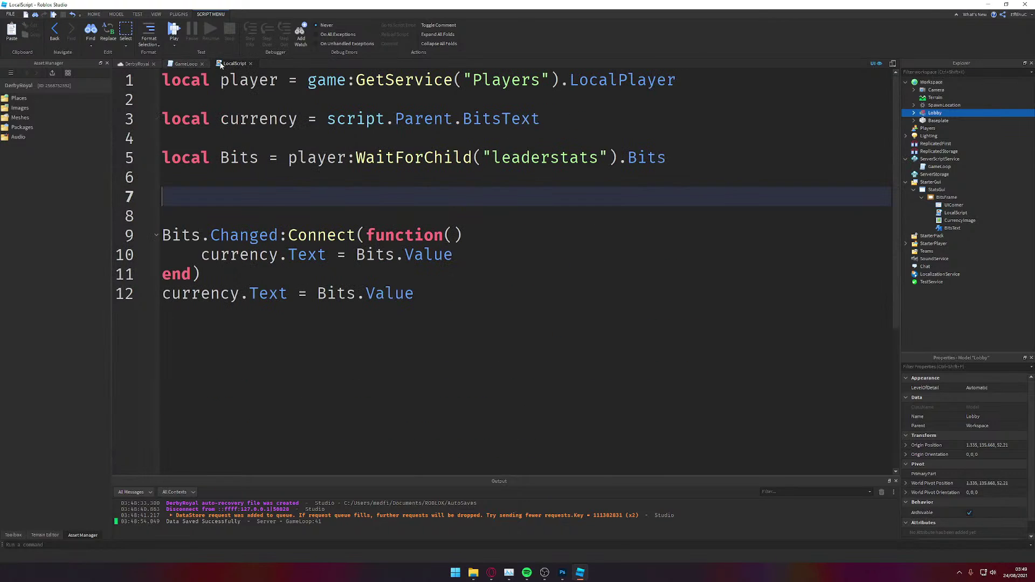
pyautogui.hotkey('ctrl', 's')
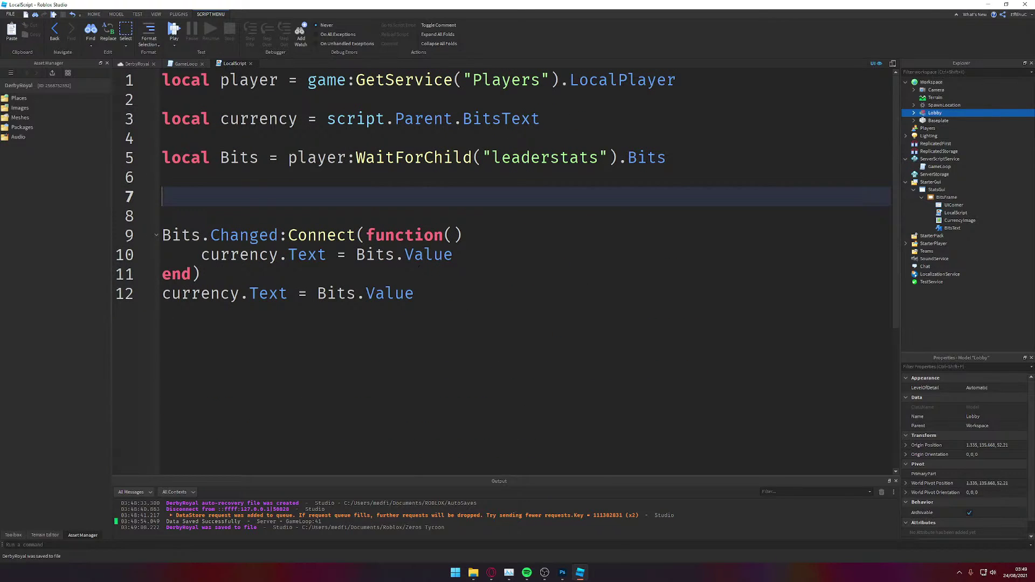
# Step: Convert BitsFrame's size from offset to scale with the Unit Conversion plugin
pyautogui.click(144, 64)
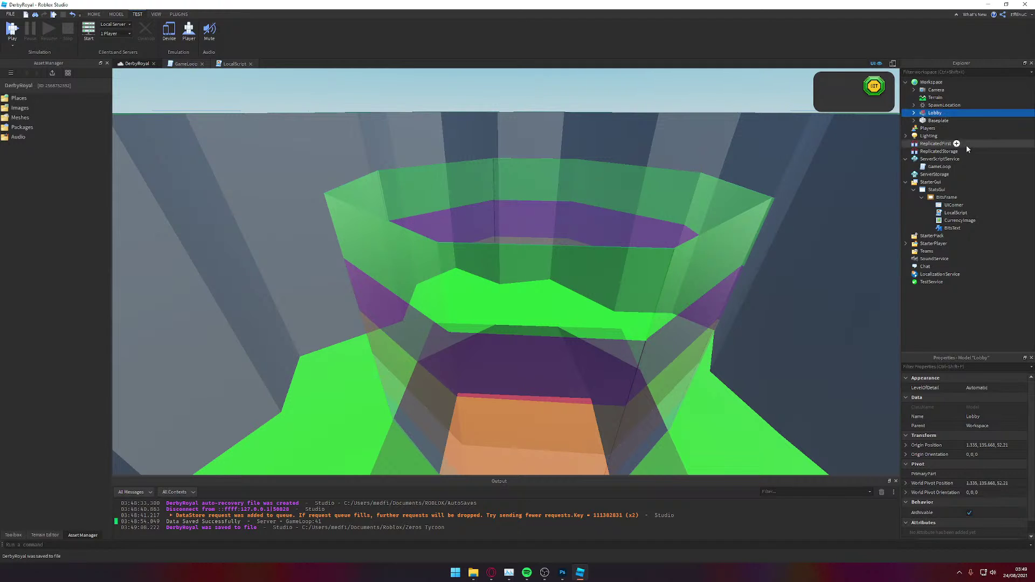
pyautogui.click(942, 197)
pyautogui.click(170, 16)
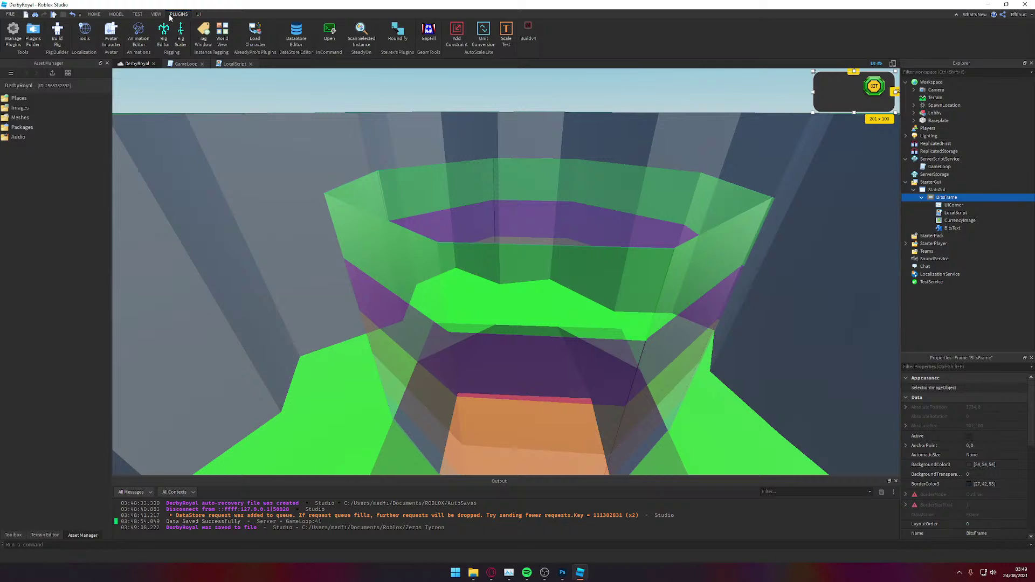
pyautogui.click(476, 44)
pyautogui.moveTo(32, 8); pyautogui.dragTo(314, 156)
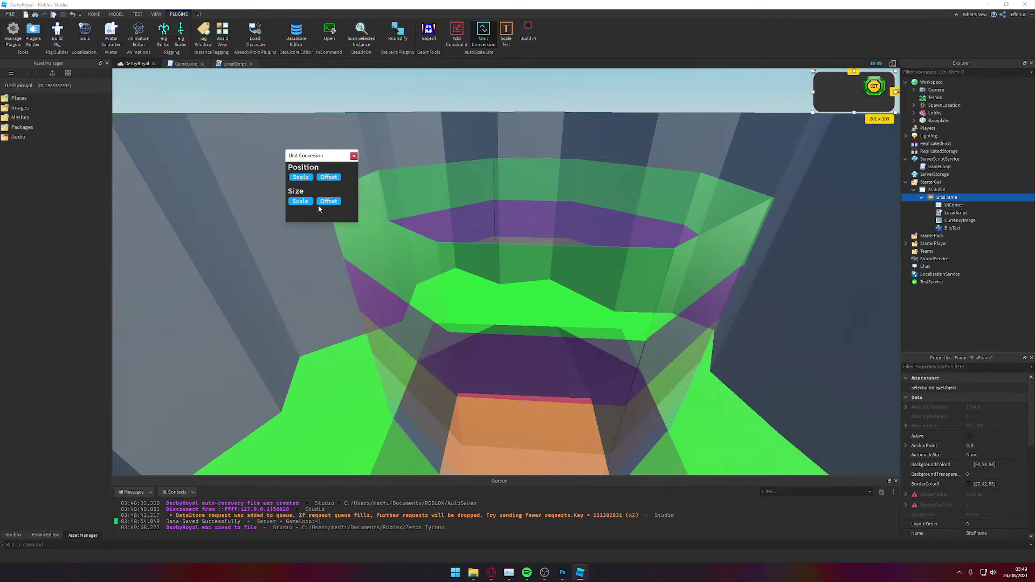
pyautogui.scroll(-5, 981, 441)
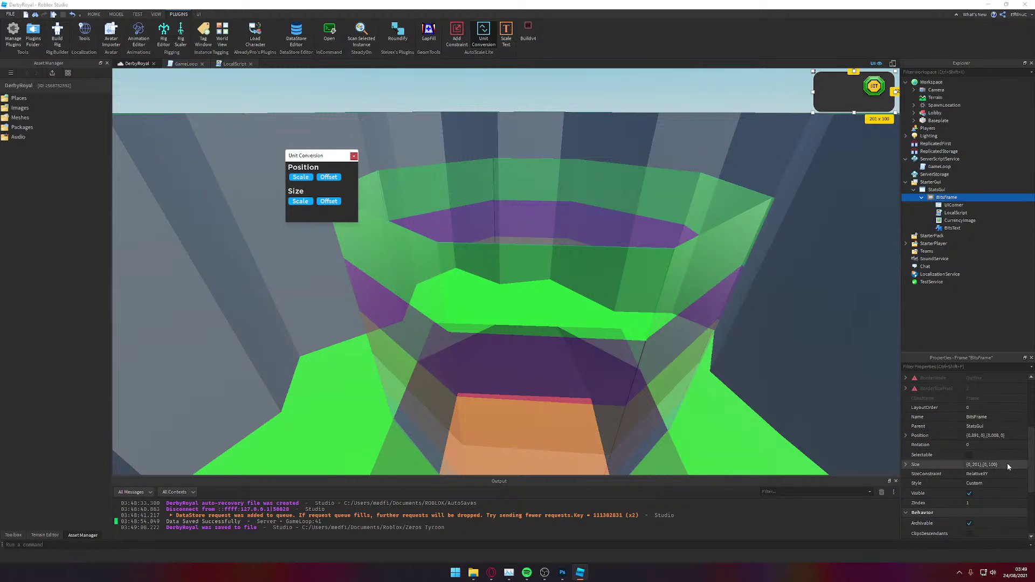
pyautogui.click(308, 201)
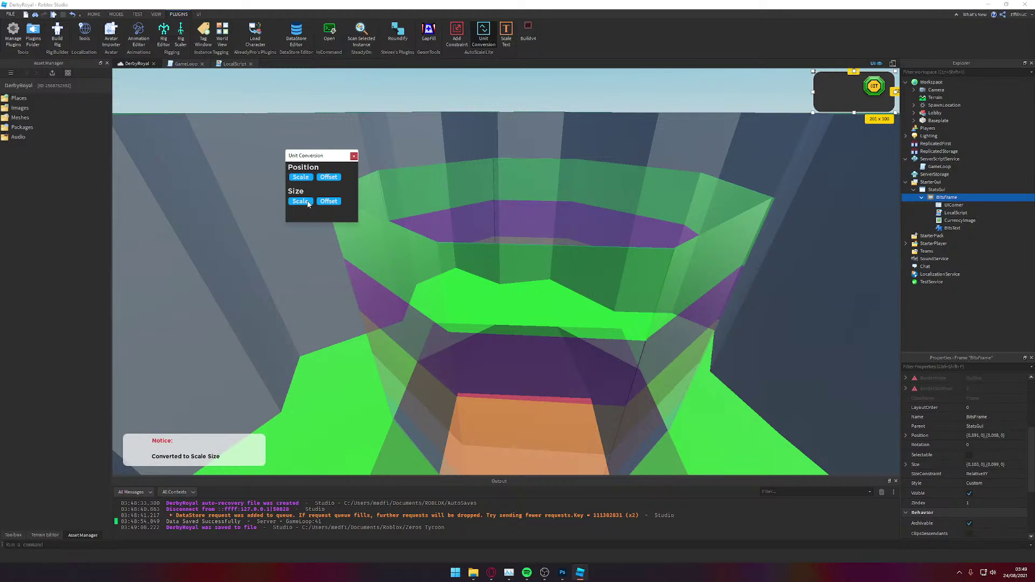
# Step: Convert the sizes of CurrencyImage and BitsText to scale and close the Unit Conversion window
pyautogui.click(959, 220)
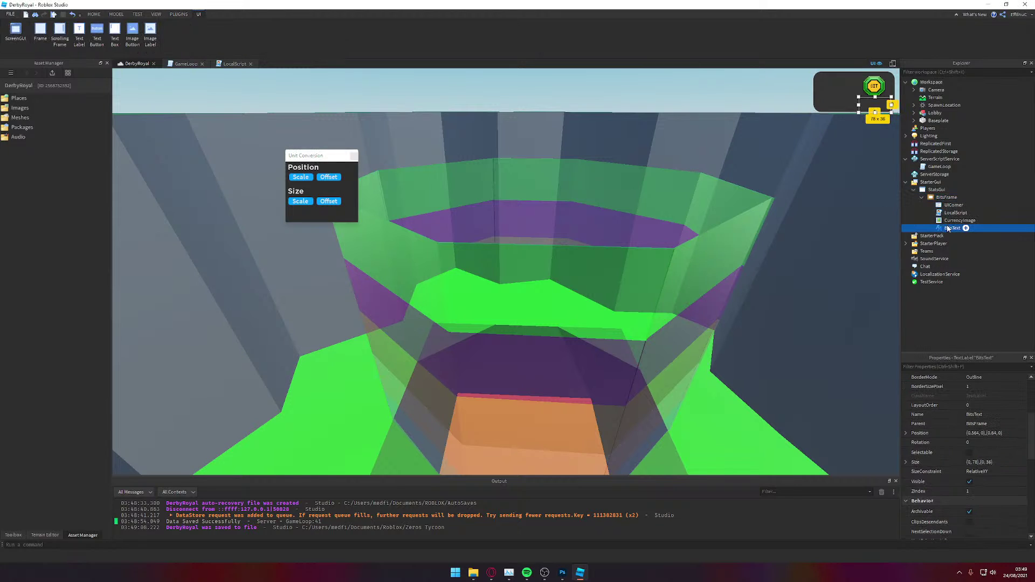
pyautogui.click(295, 200)
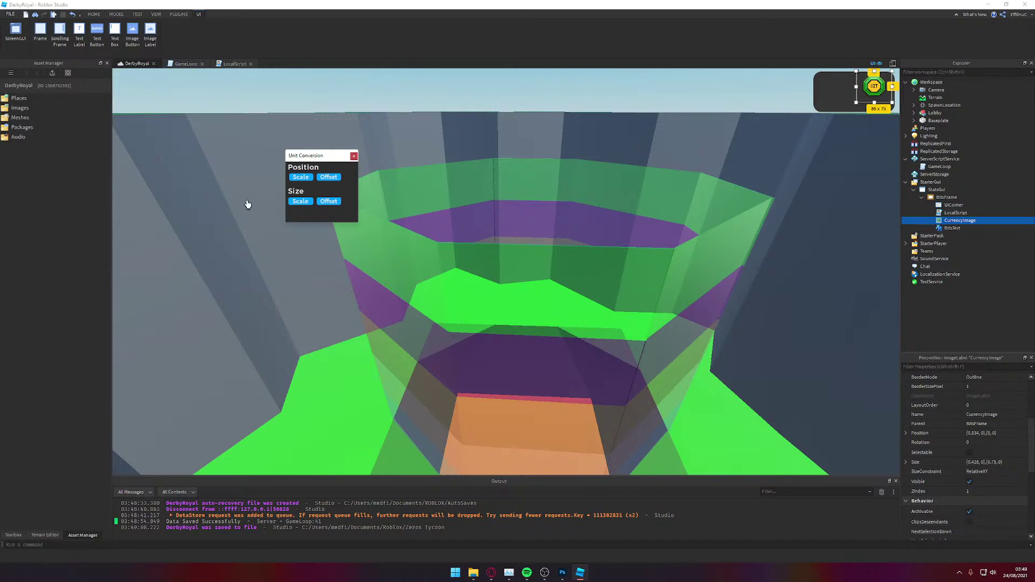
pyautogui.click(952, 228)
pyautogui.click(300, 201)
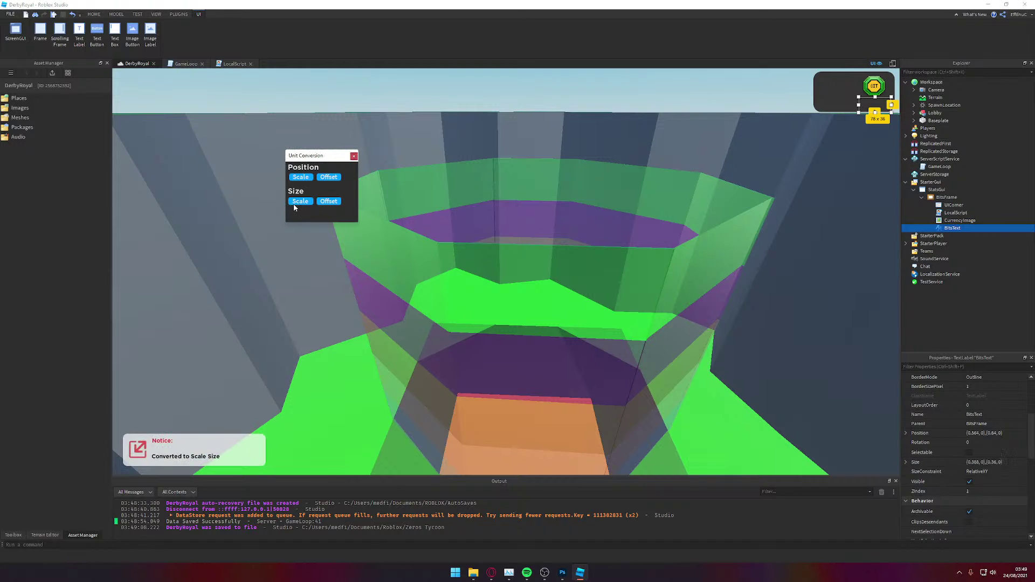
pyautogui.click(354, 156)
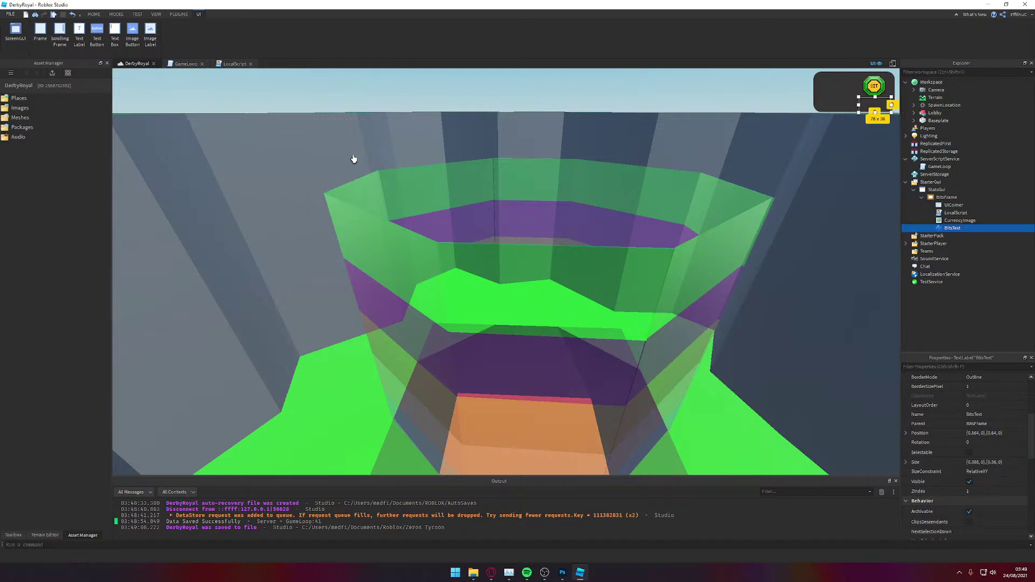
# Step: Narrow BitsFrame to about 90 x 100 pixels and widen CurrencyImage and BitsText to span its width
pyautogui.click(950, 198)
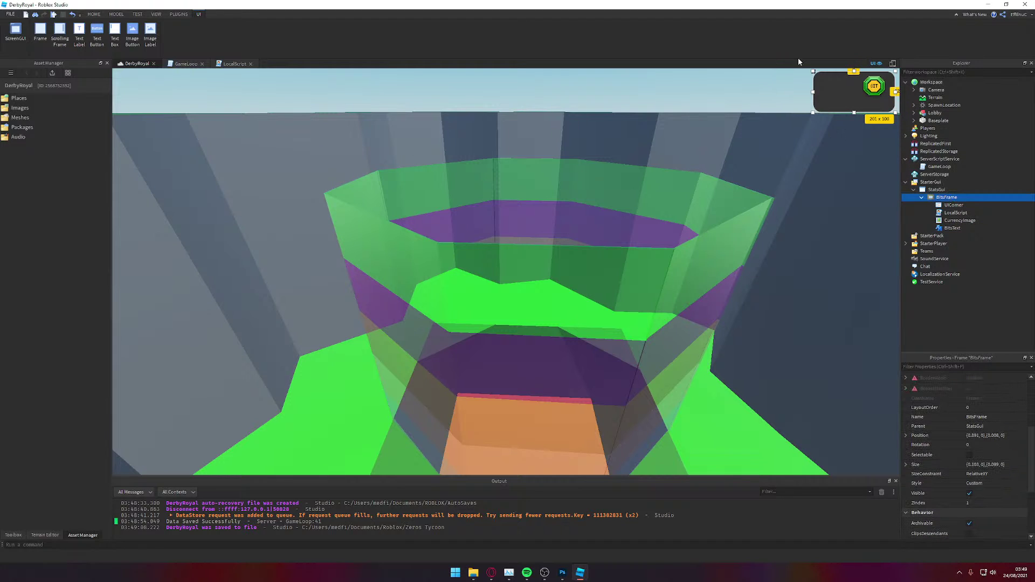
pyautogui.moveTo(812, 92); pyautogui.dragTo(857, 92)
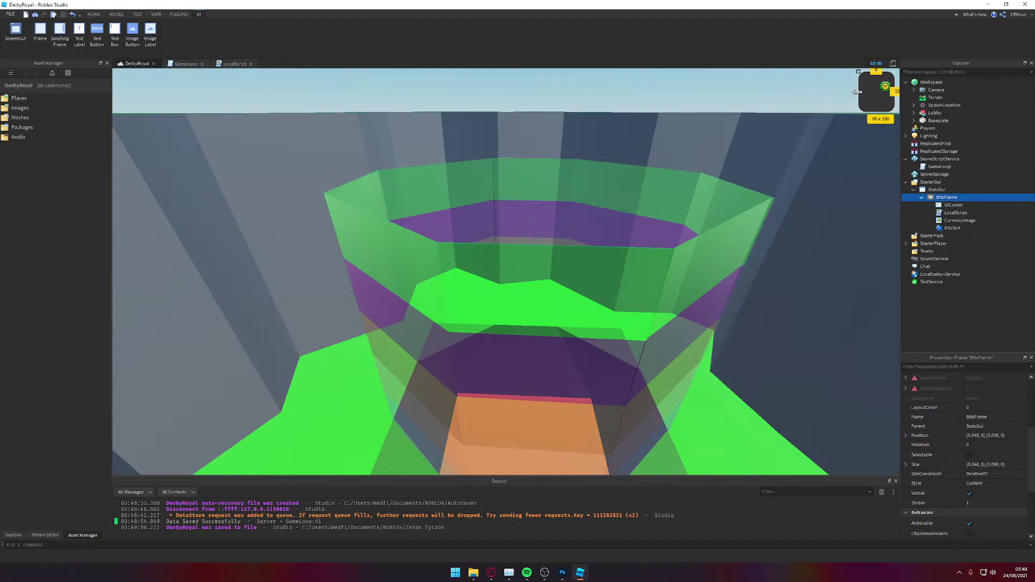
pyautogui.click(885, 90)
pyautogui.moveTo(876, 86); pyautogui.dragTo(858, 86)
pyautogui.click(952, 228)
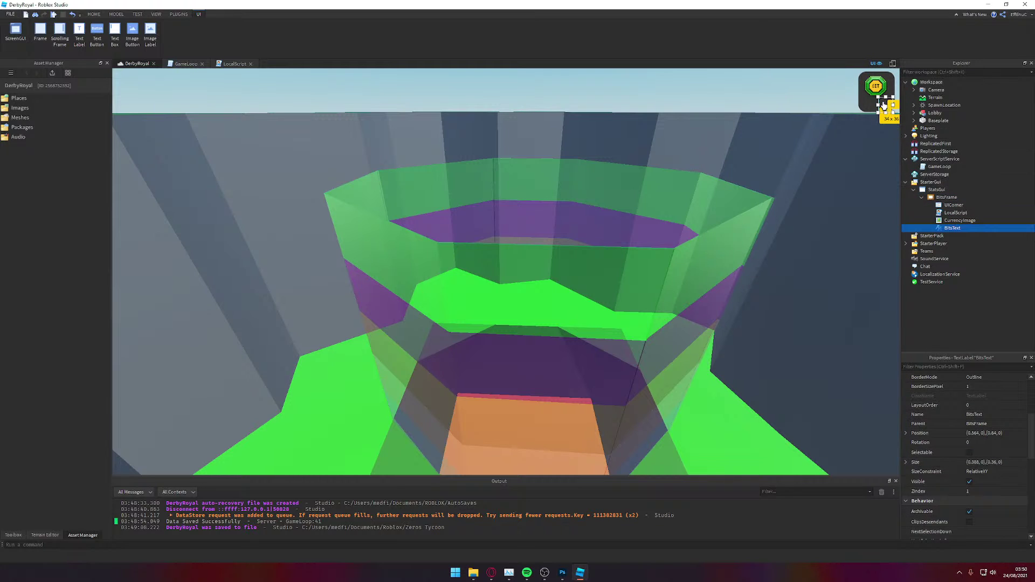
pyautogui.moveTo(878, 103); pyautogui.dragTo(858, 104)
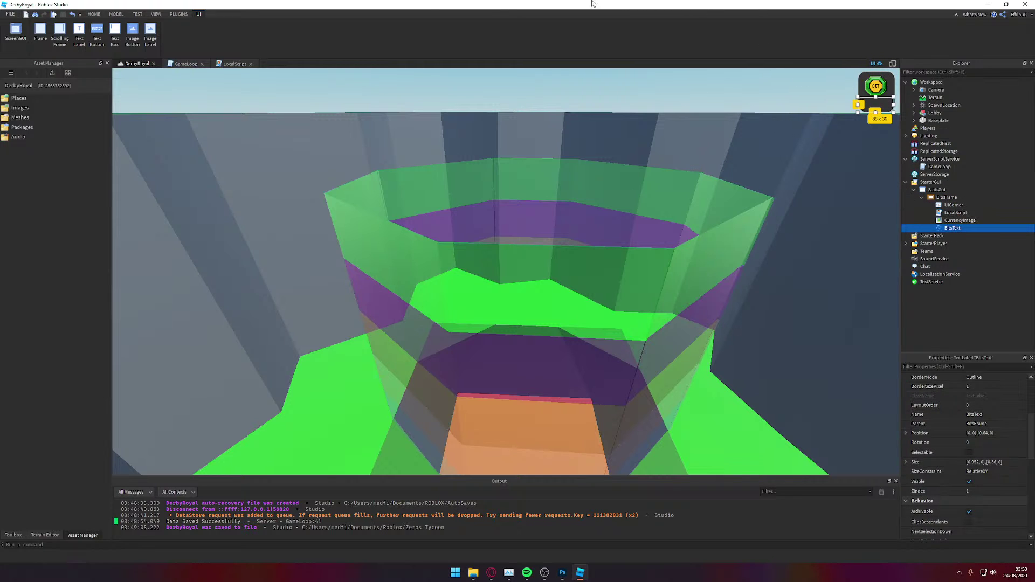
# Step: Playtest the place, moving the character and toggling the player list while examining the resized Bits display
pyautogui.click(137, 15)
pyautogui.click(12, 29)
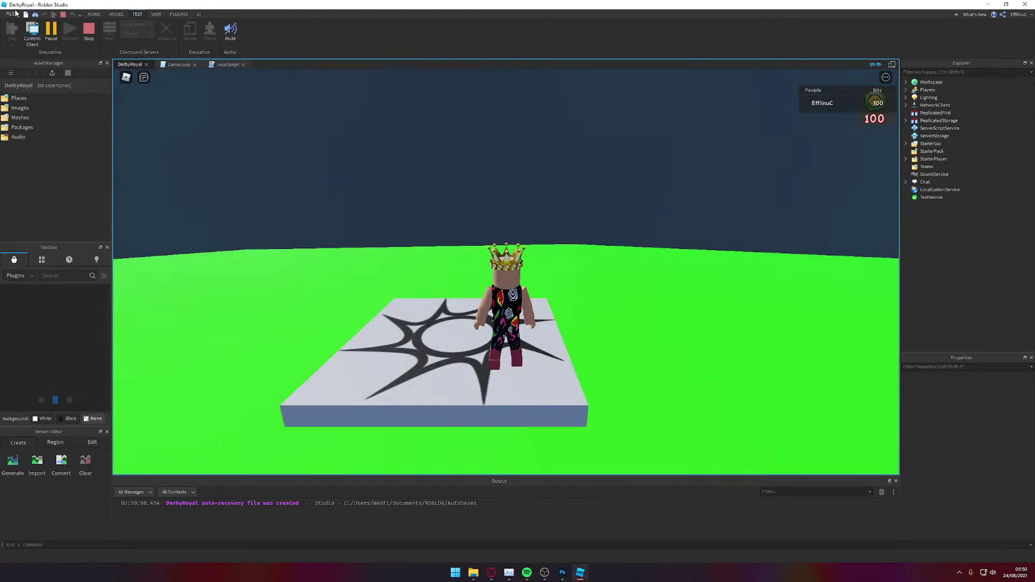
pyautogui.press('Tab')
pyautogui.press('w')
pyautogui.press('a')
pyautogui.moveTo(671, 112); pyautogui.dragTo(670, 112, button='right')
pyautogui.press('Tab')
pyautogui.press('Tab')
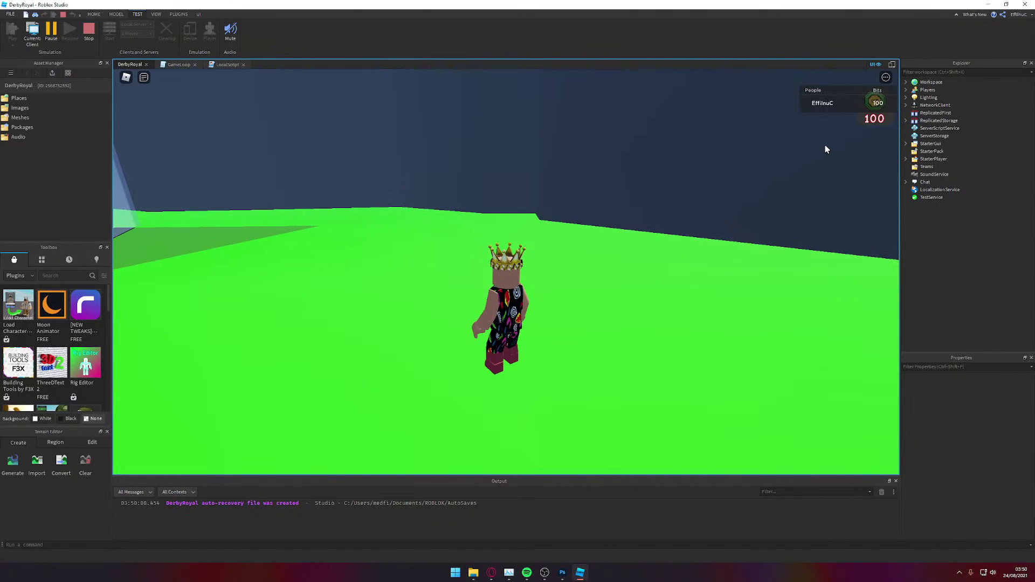
pyautogui.moveTo(825, 146); pyautogui.dragTo(824, 146, button='right')
pyautogui.press('d')
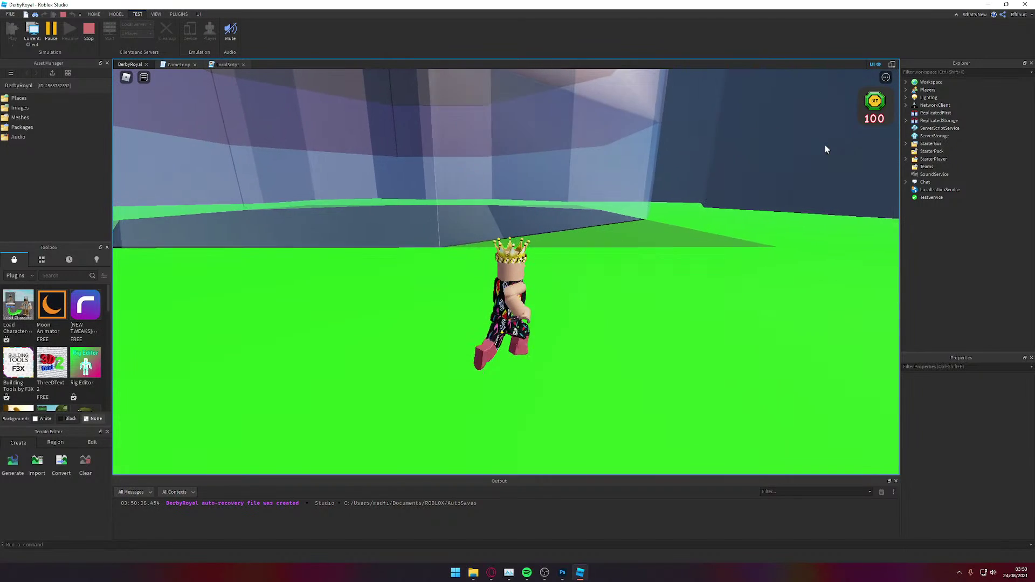
pyautogui.press('w')
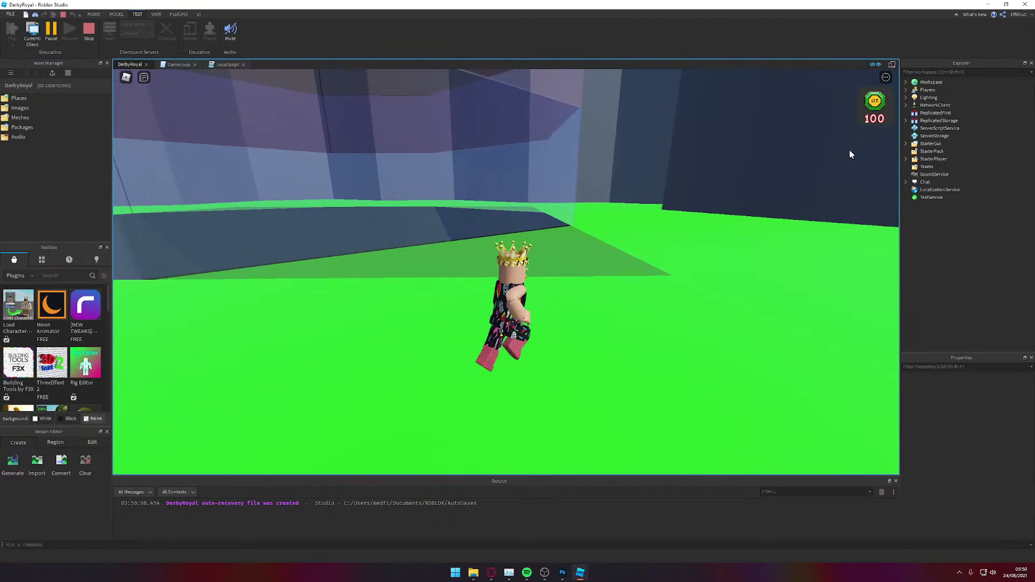
pyautogui.press('Tab')
pyautogui.press('Tab')
pyautogui.press('s')
pyautogui.click(92, 38)
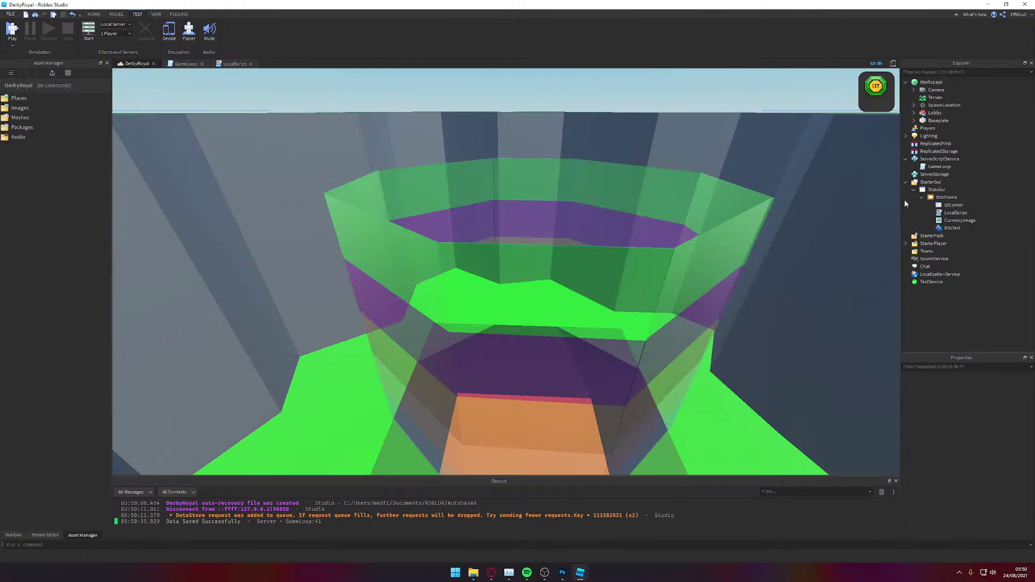
# Step: Set CurrencyImage's ScaleType to Stretch and its ResampleMode to Default
pyautogui.click(943, 221)
pyautogui.scroll(-10, 998, 469)
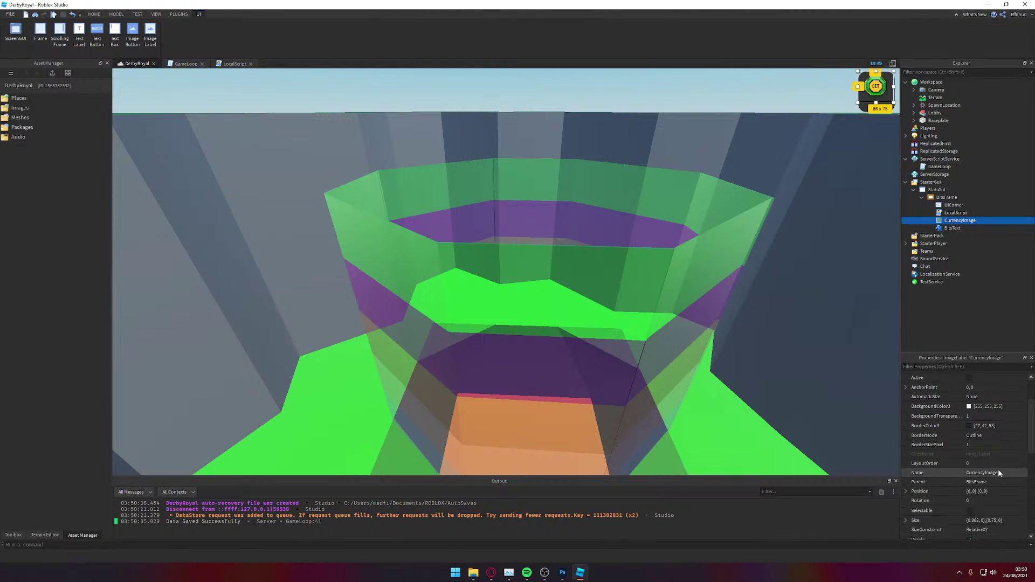
pyautogui.scroll(-3, 994, 437)
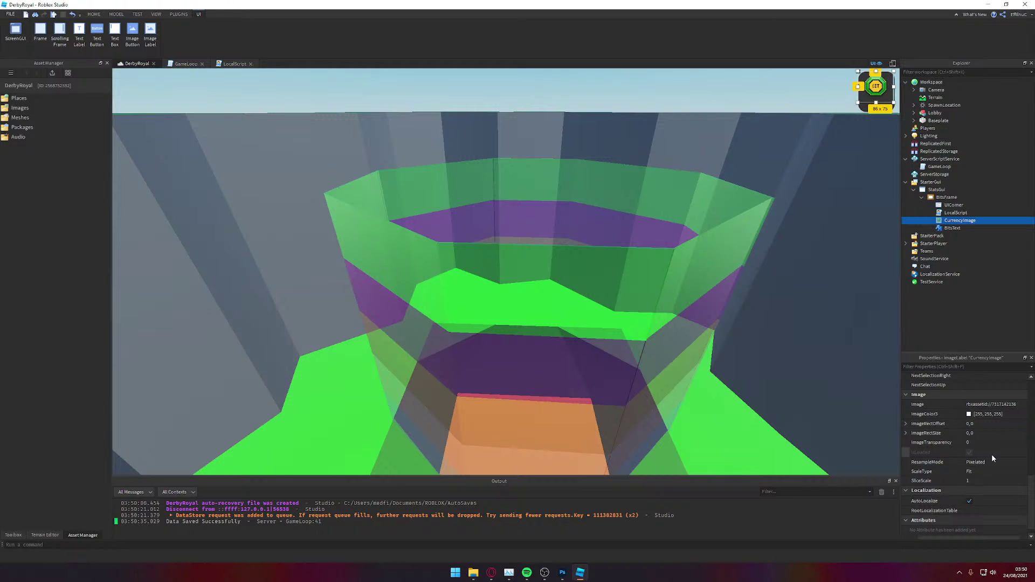
pyautogui.click(978, 470)
pyautogui.click(978, 469)
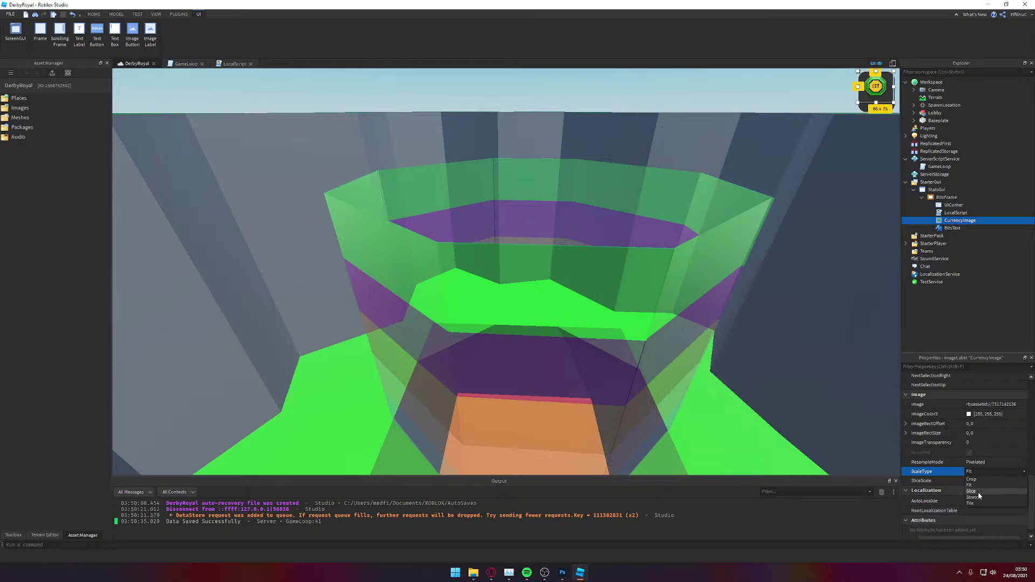
pyautogui.click(972, 497)
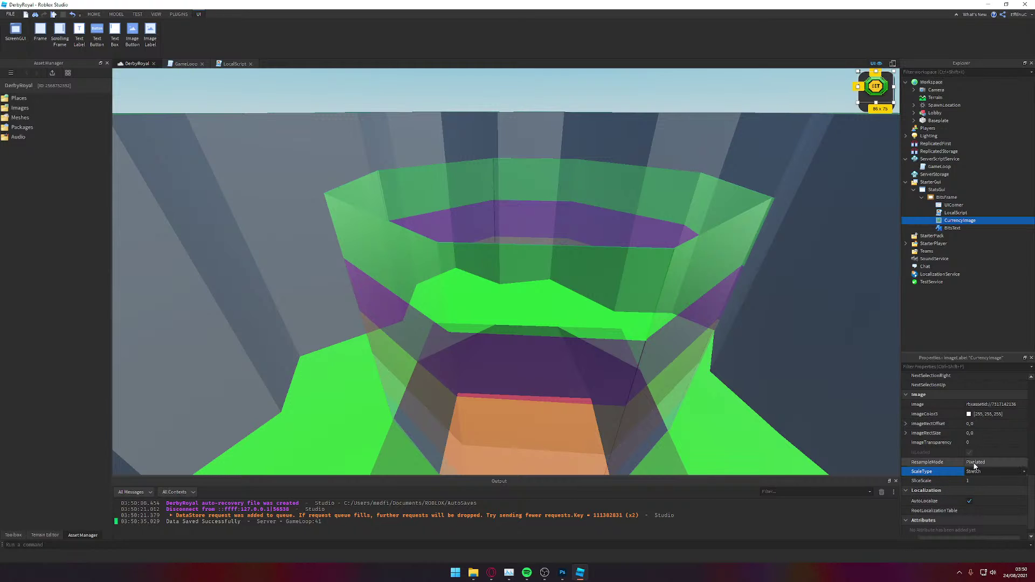
pyautogui.click(975, 465)
pyautogui.click(971, 470)
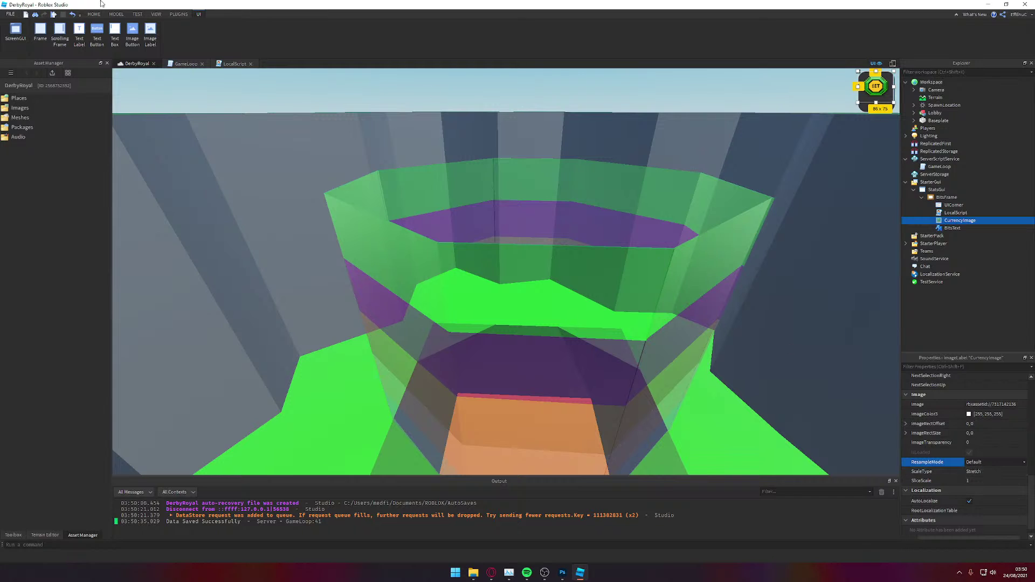
# Step: Playtest the place, walking the character around while examining the currency icon and Bits value, and stop the test
pyautogui.click(138, 14)
pyautogui.click(12, 30)
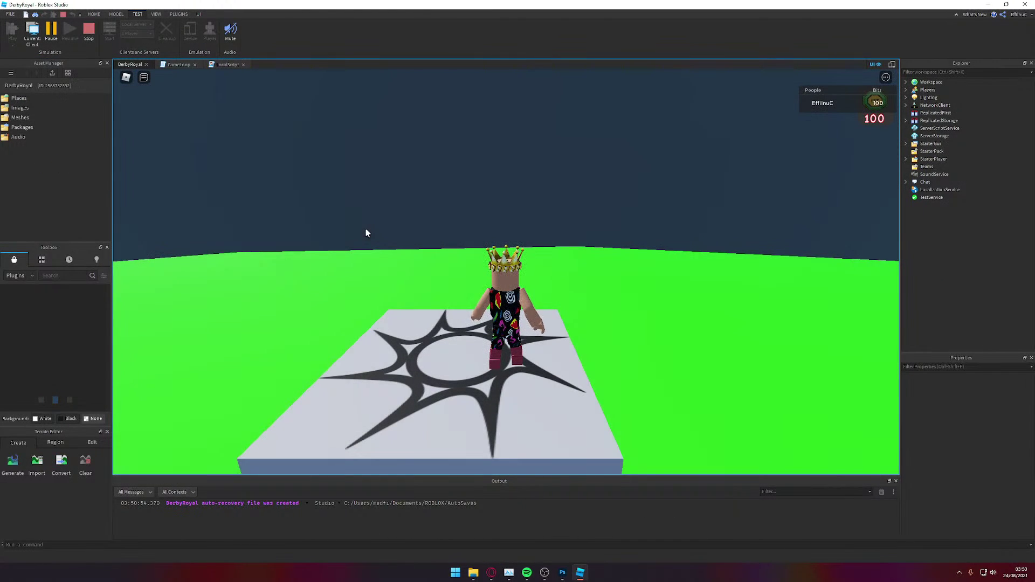
pyautogui.press('w')
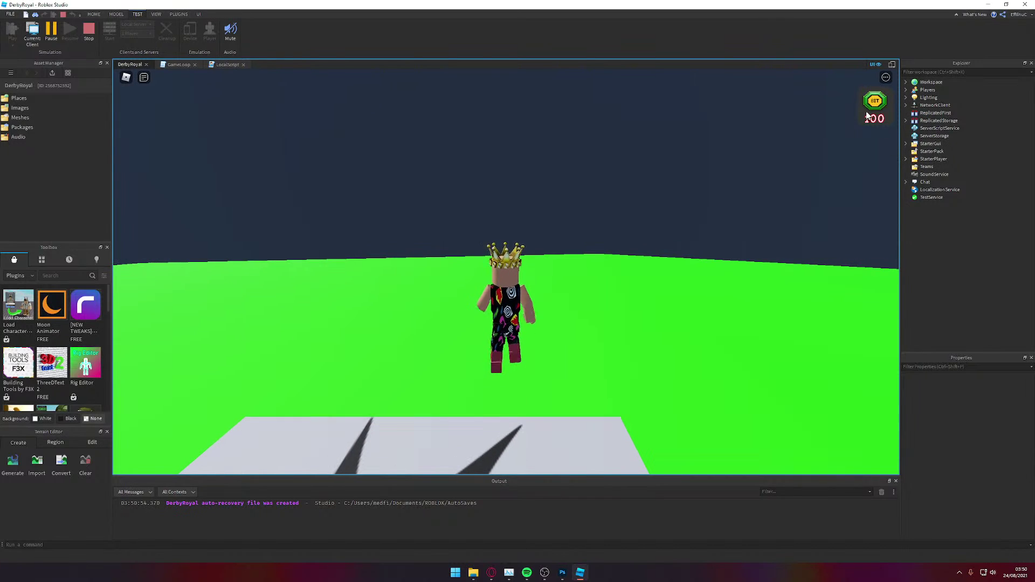
pyautogui.press('s')
pyautogui.moveTo(713, 181); pyautogui.dragTo(713, 180, button='right')
pyautogui.press('a')
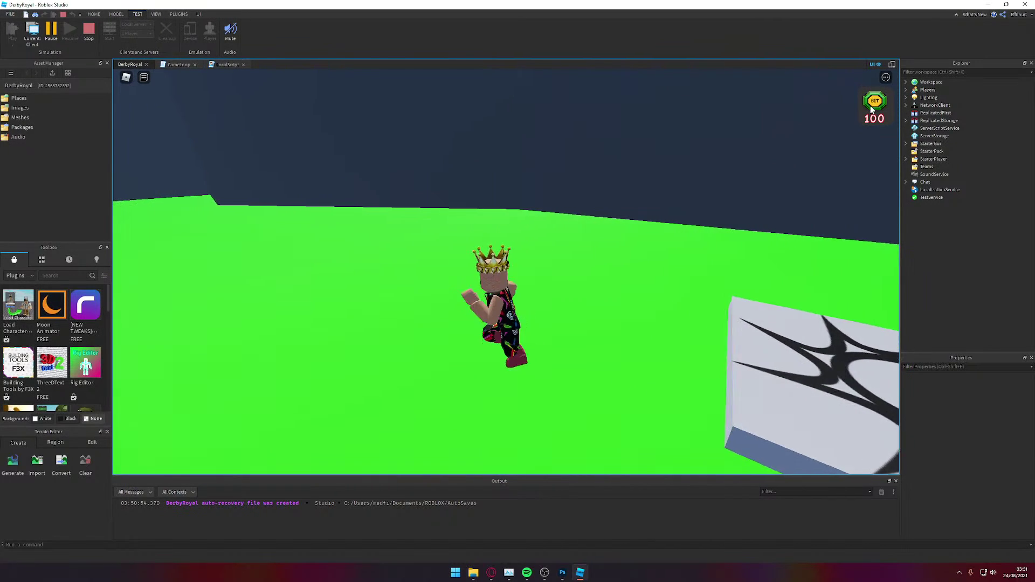
pyautogui.moveTo(835, 110); pyautogui.dragTo(836, 109, button='right')
pyautogui.press('w')
pyautogui.press('a')
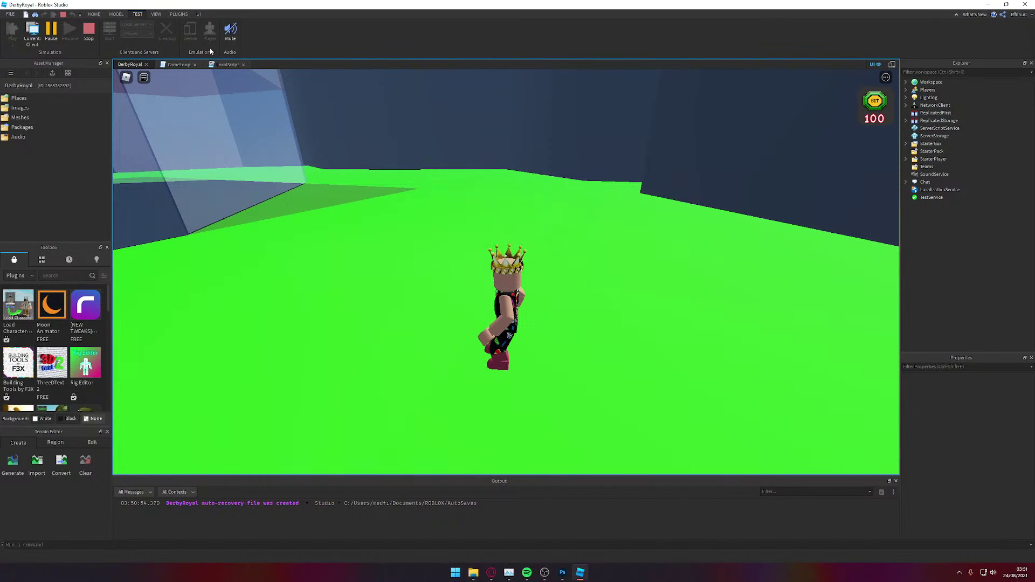
pyautogui.click(83, 34)
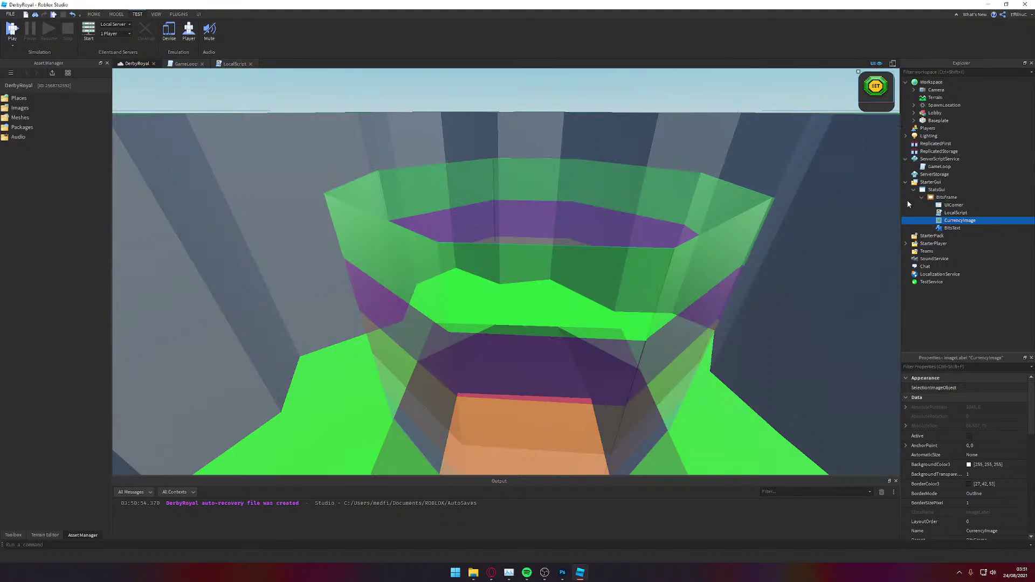
# Step: Try adding a UIStroke to the BitsText label and undo the addition
pyautogui.click(964, 228)
pyautogui.click(966, 229)
pyautogui.write('uist')
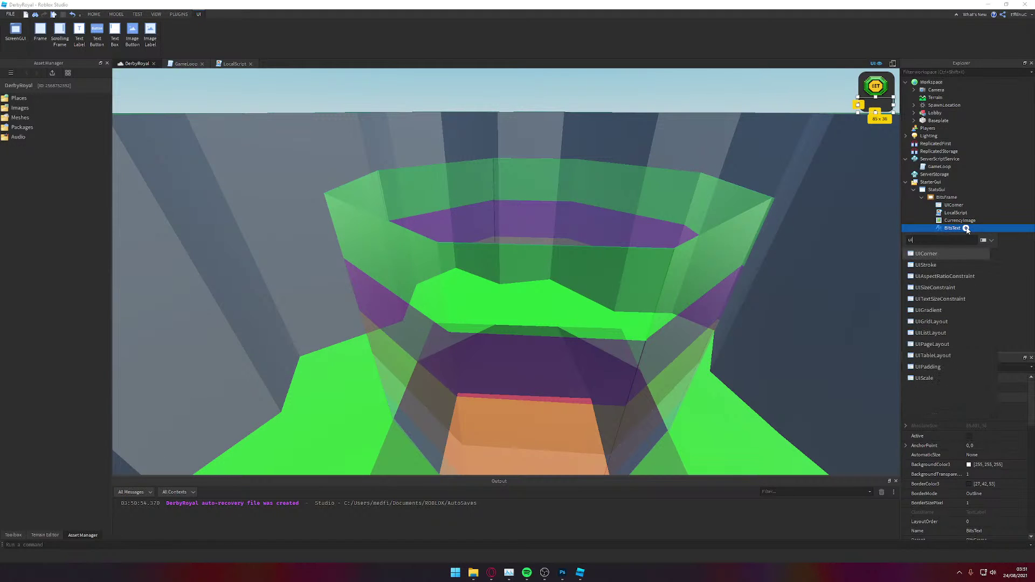
pyautogui.press('Return')
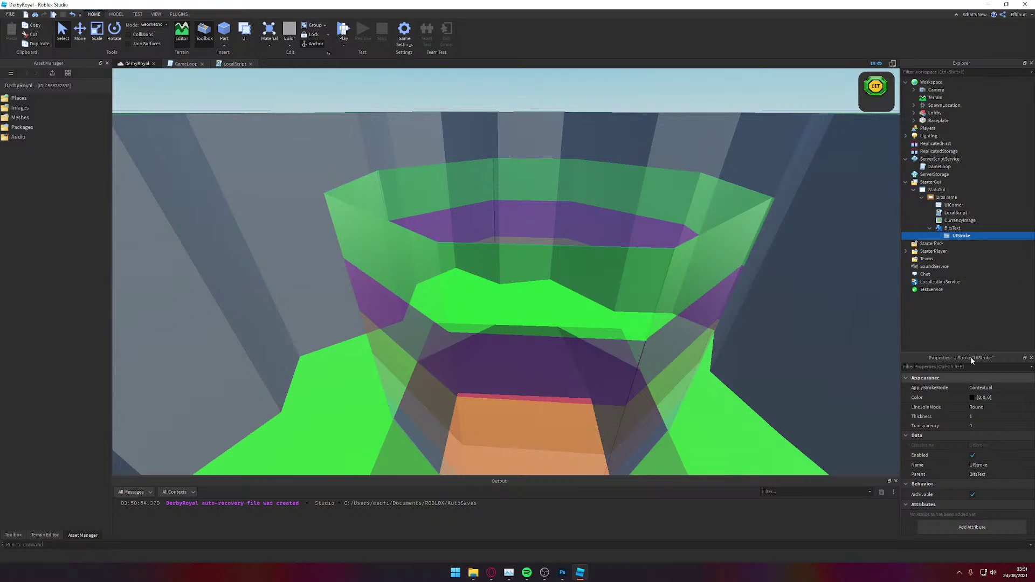
pyautogui.click(949, 229)
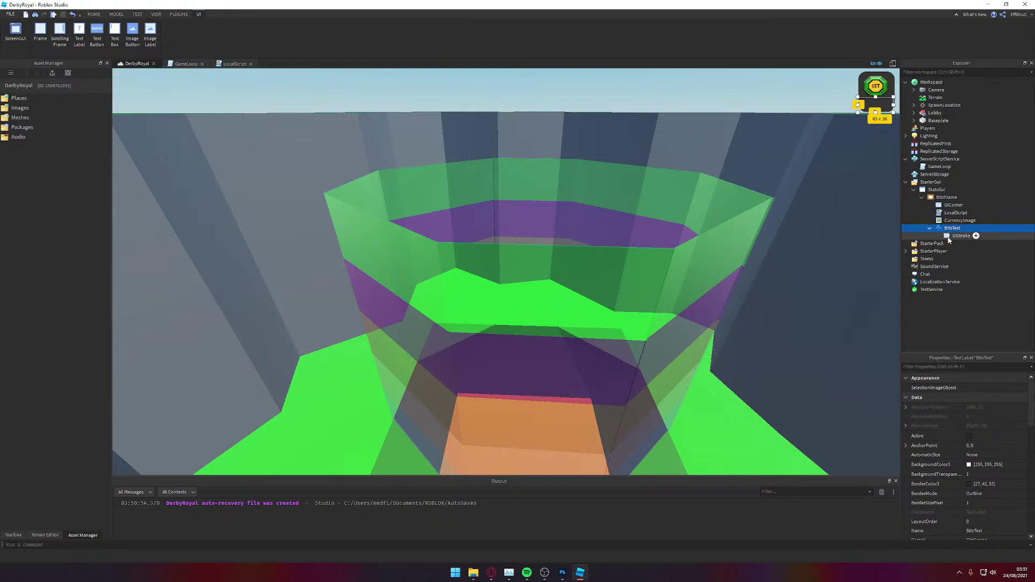
pyautogui.hotkey('ctrl', 'z')
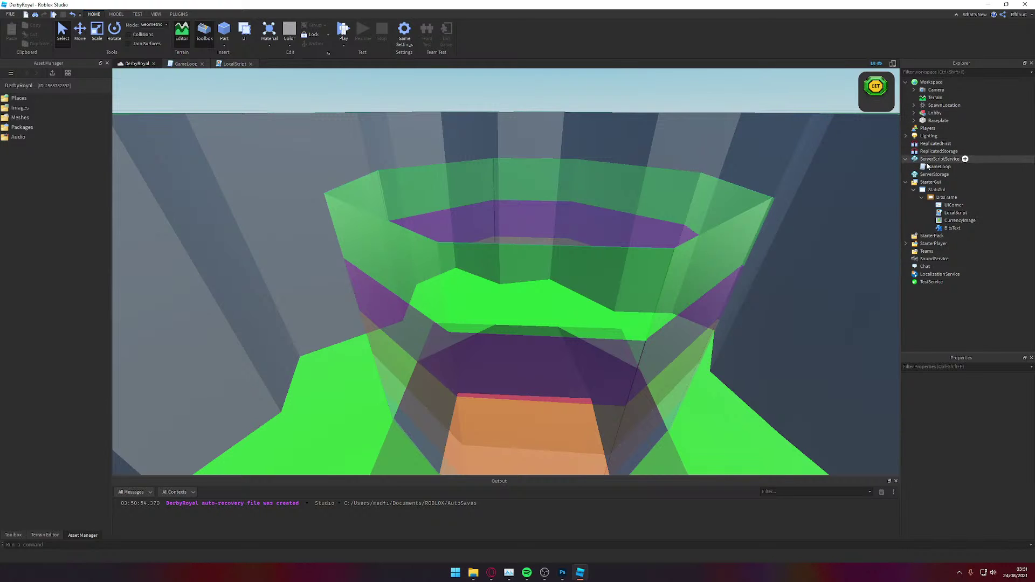
pyautogui.click(960, 221)
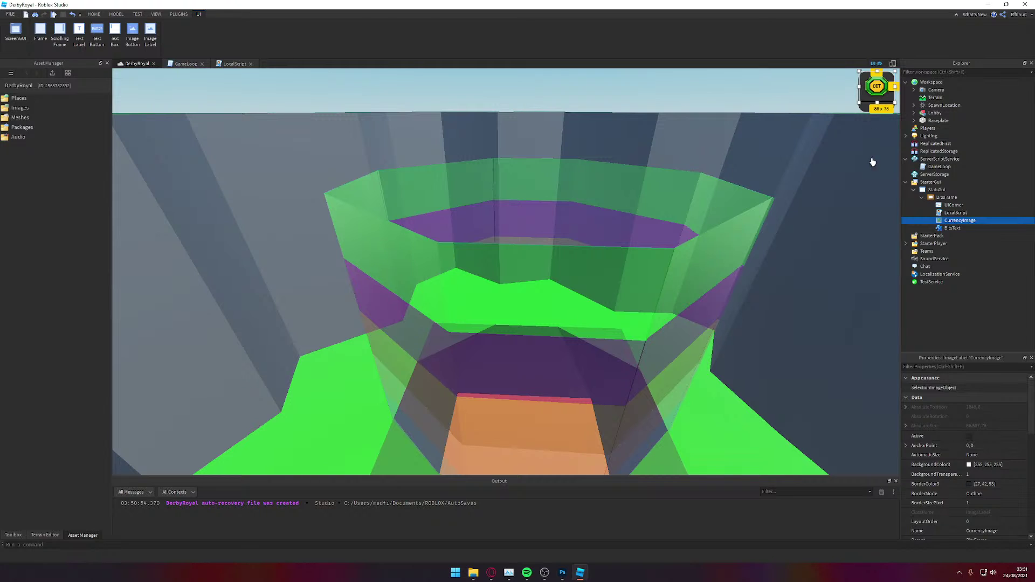
pyautogui.click(886, 173)
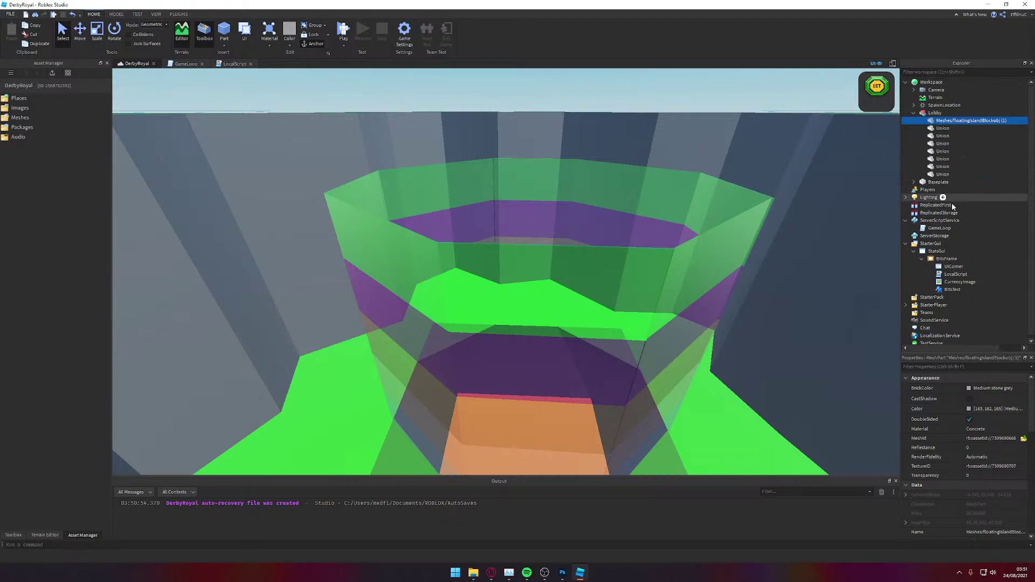
pyautogui.scroll(-1, 945, 275)
pyautogui.click(947, 287)
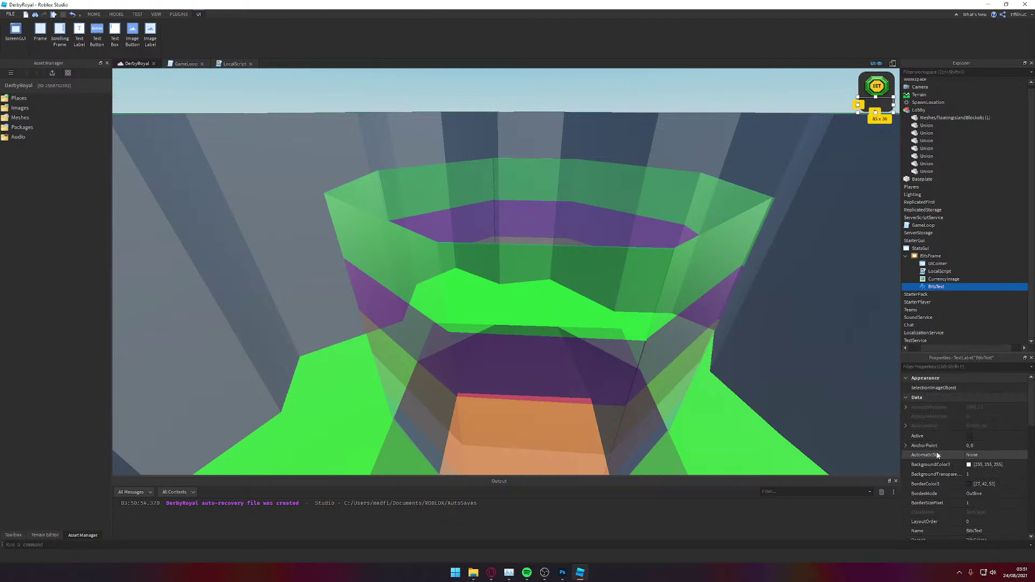
pyautogui.scroll(-3, 952, 442)
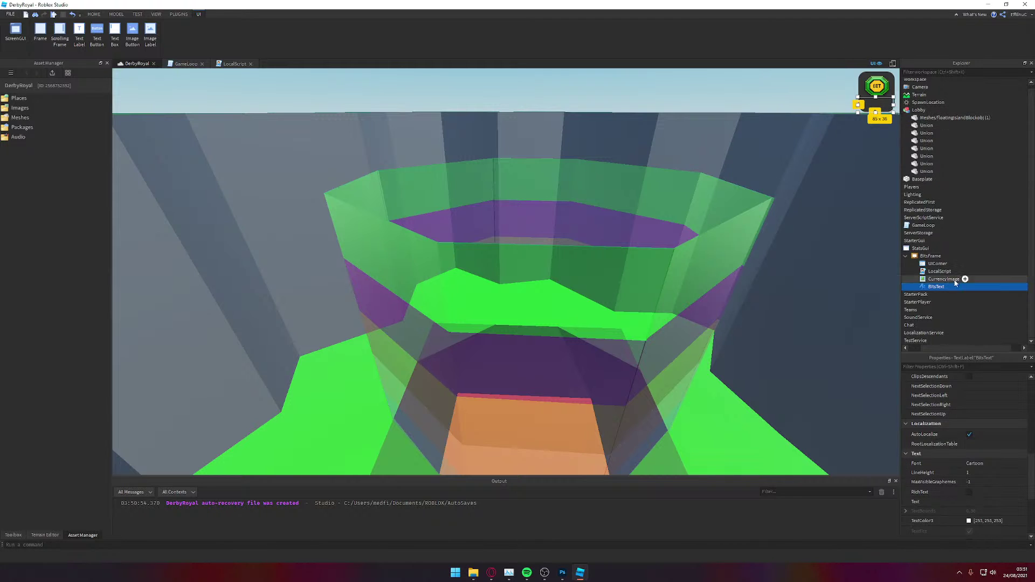
pyautogui.hscroll(1, 988, 348)
# Step: Set BitsFrame's BackgroundTransparency to 0.5
pyautogui.click(978, 256)
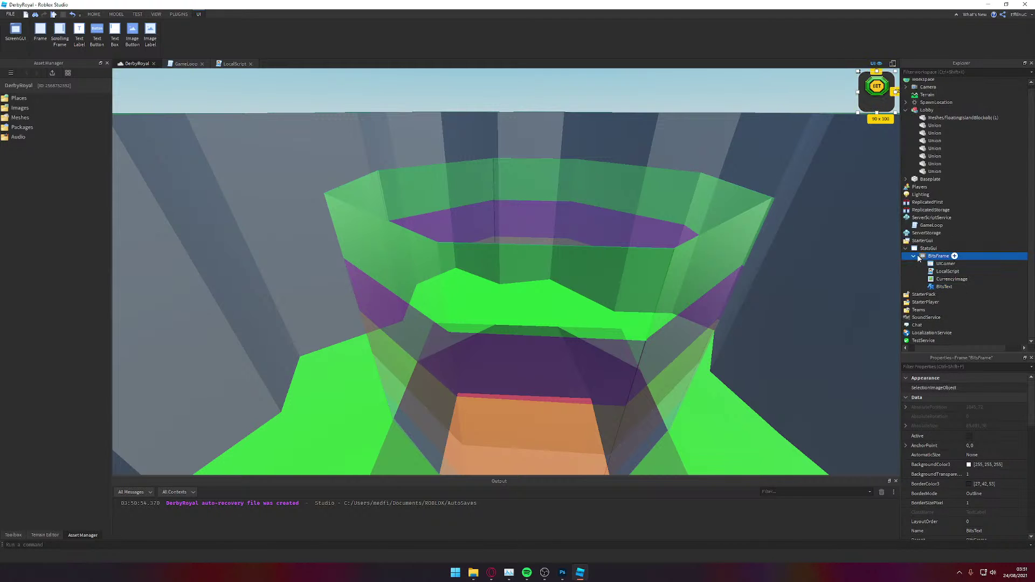
pyautogui.click(986, 475)
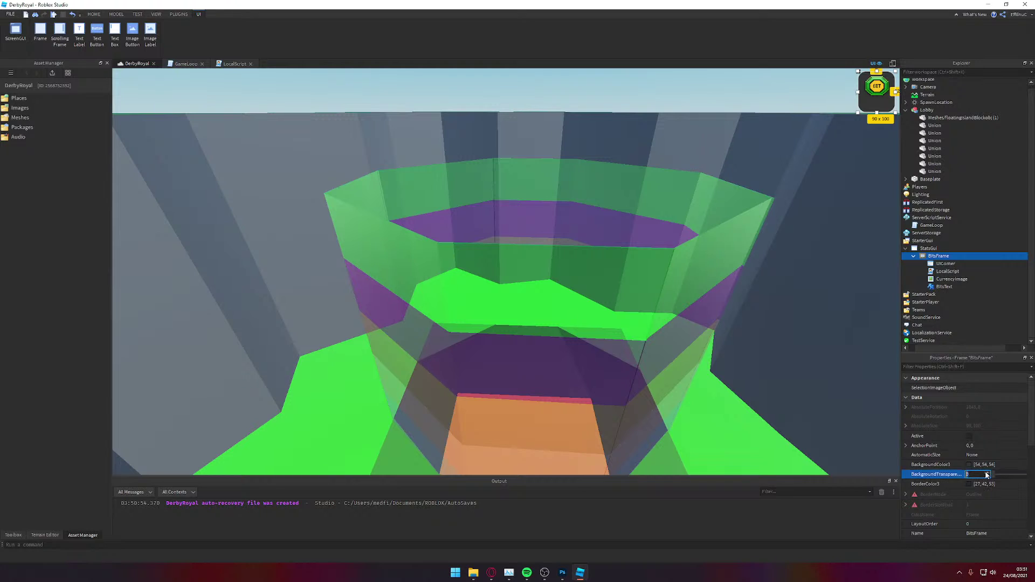
pyautogui.write('0.6')
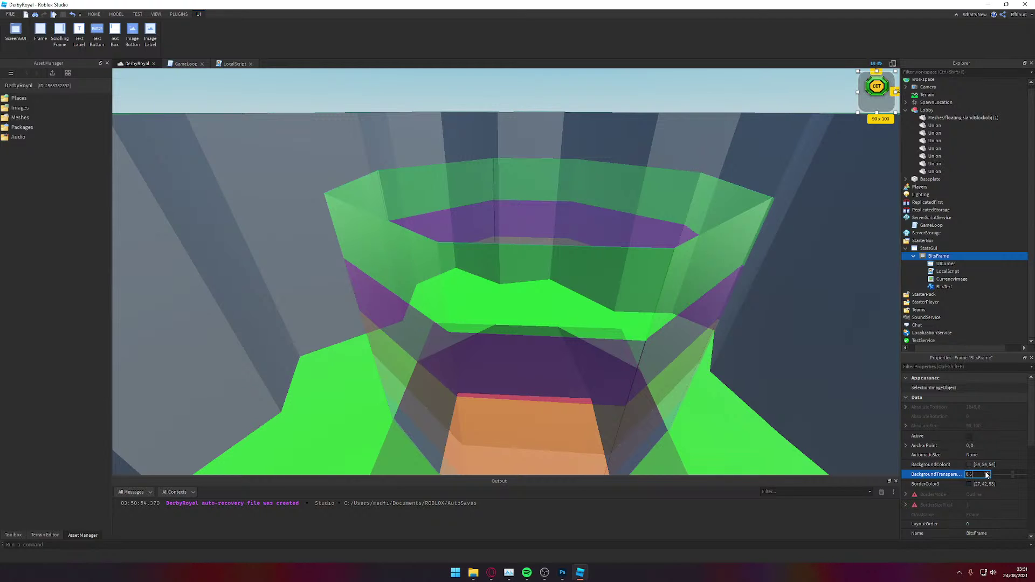
pyautogui.press('BackSpace')
pyautogui.write('3')
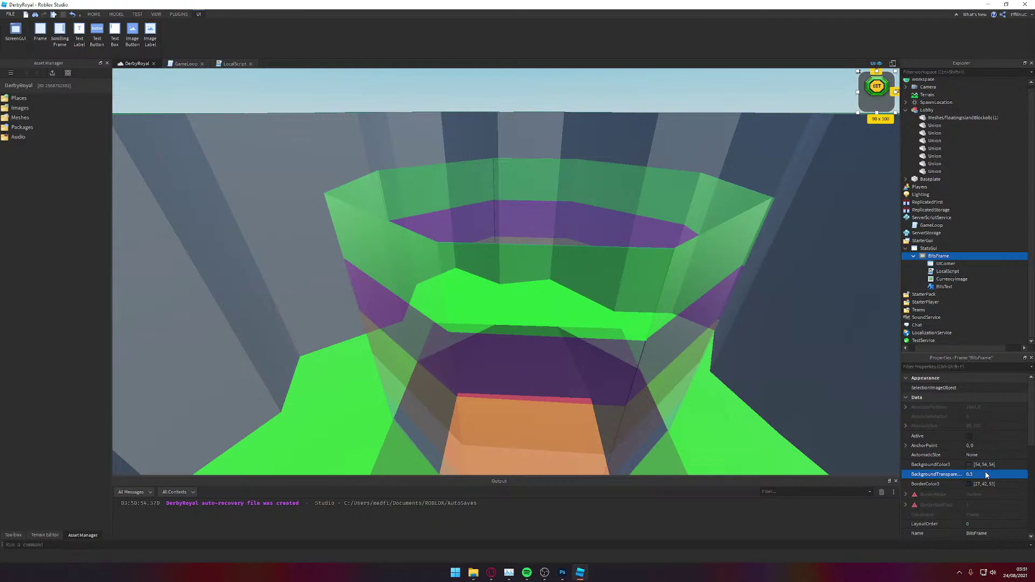
pyautogui.click(794, 381)
pyautogui.moveTo(794, 381); pyautogui.dragTo(785, 370, button='right')
pyautogui.click(301, 76)
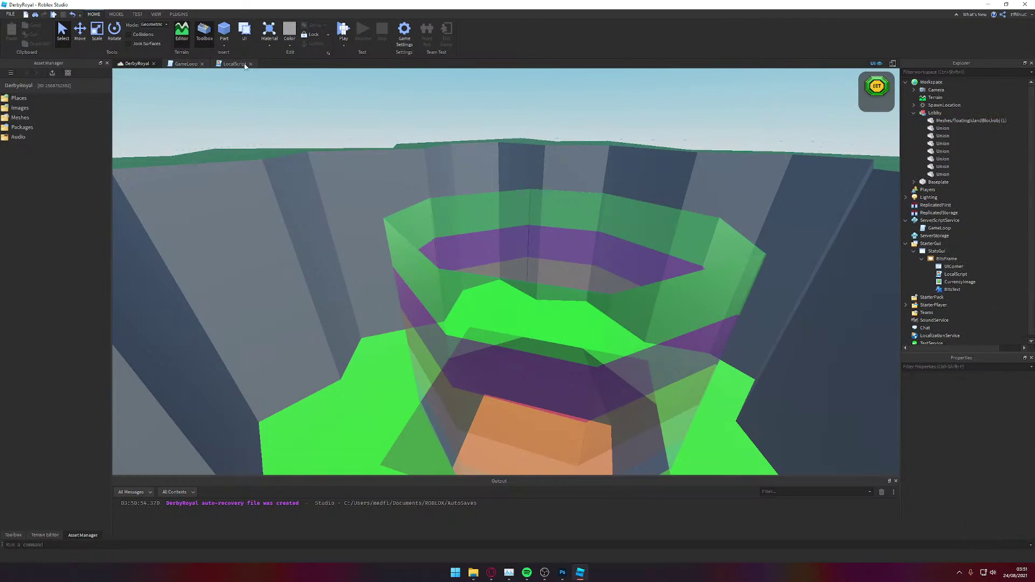
# Step: Playtest again with the player list hidden, moving the character to check the more transparent Bits frame, and stop the test
pyautogui.click(137, 14)
pyautogui.click(10, 35)
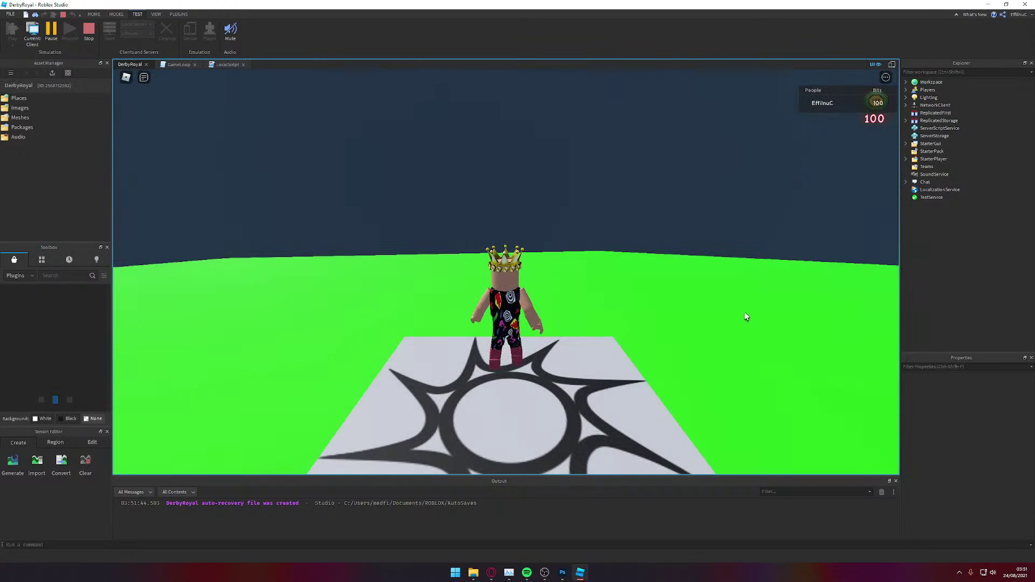
pyautogui.press('Tab')
pyautogui.press('d')
pyautogui.press('a')
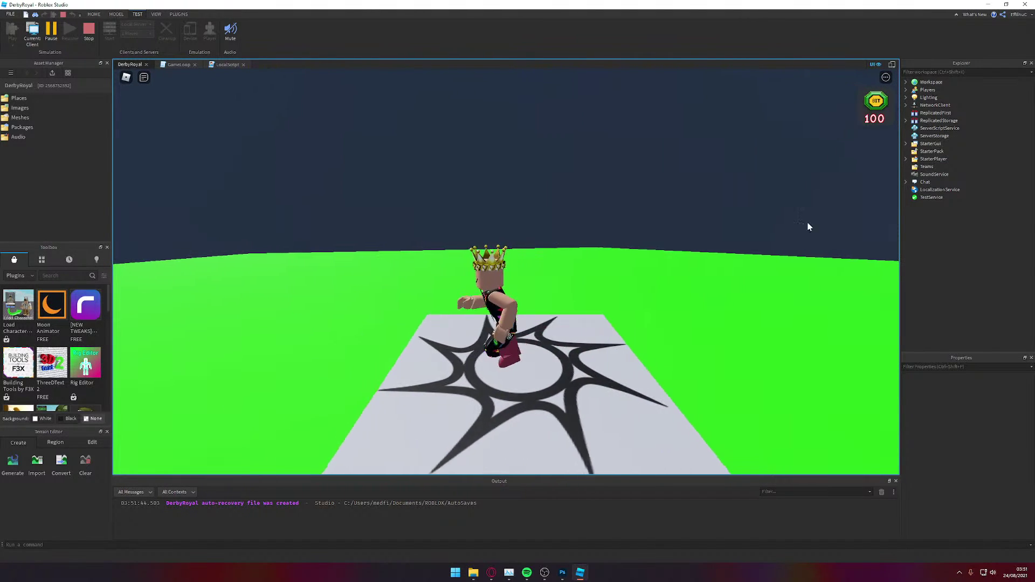
pyautogui.press('w')
pyautogui.moveTo(833, 185); pyautogui.dragTo(829, 185, button='right')
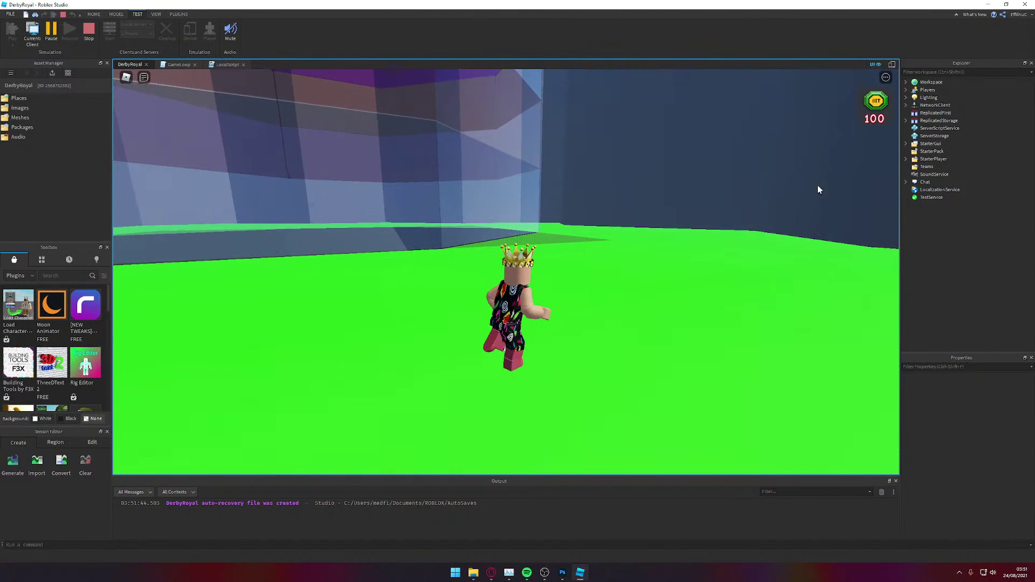
pyautogui.click(92, 32)
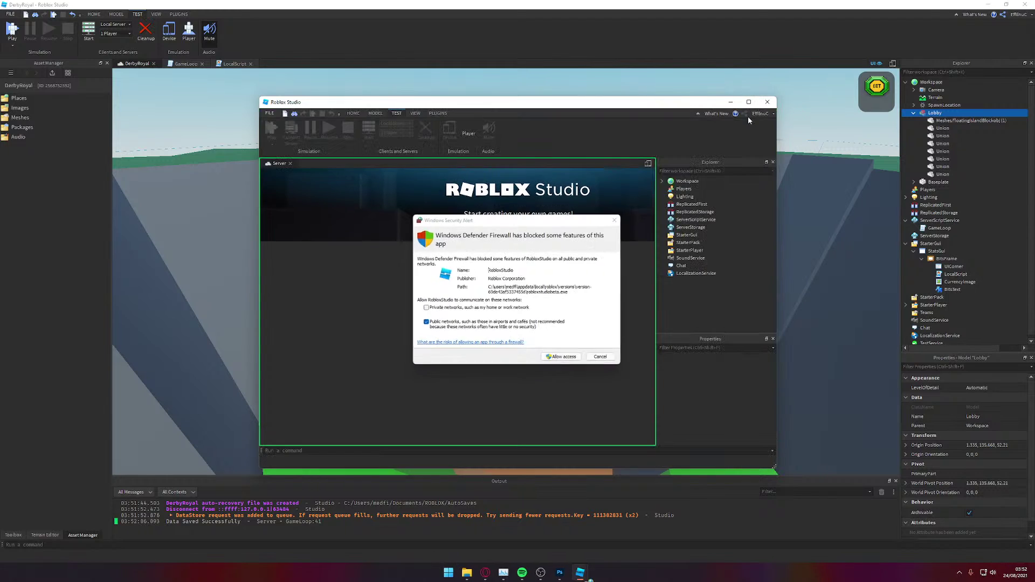
# Step: Allow Roblox Studio access in the firewall alert and clean up the local server test session
pyautogui.click(575, 358)
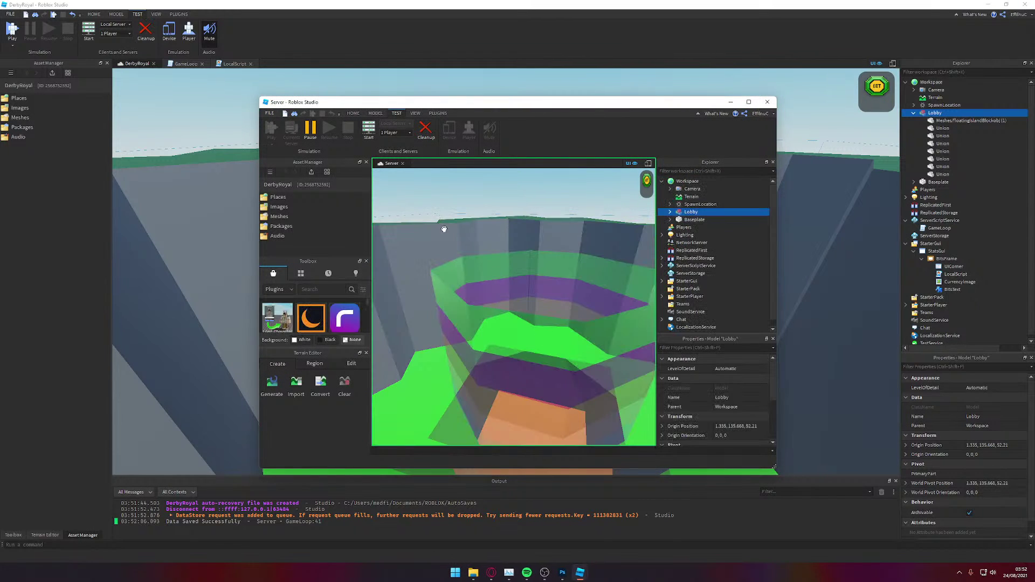
pyautogui.click(425, 129)
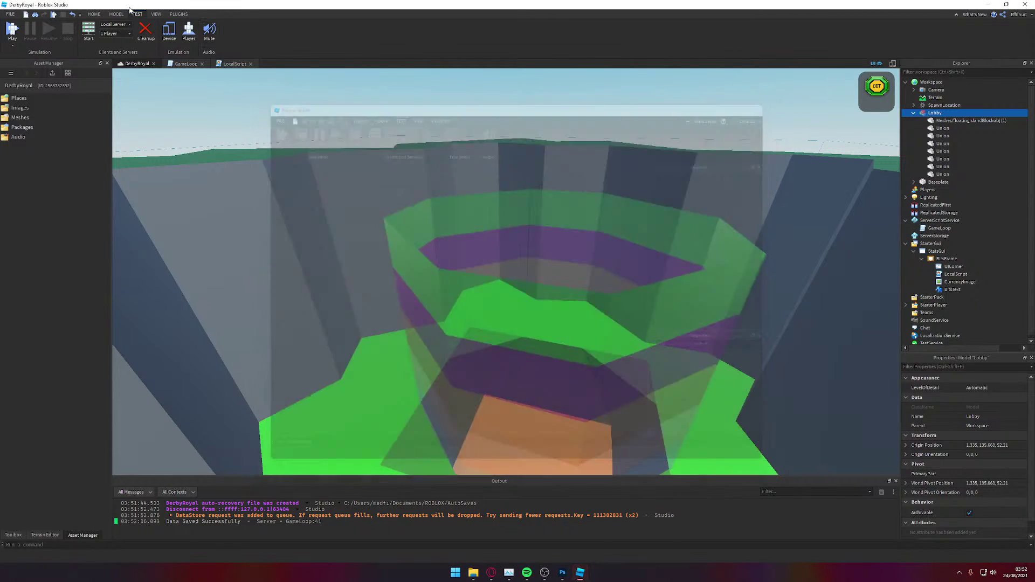
pyautogui.click(145, 29)
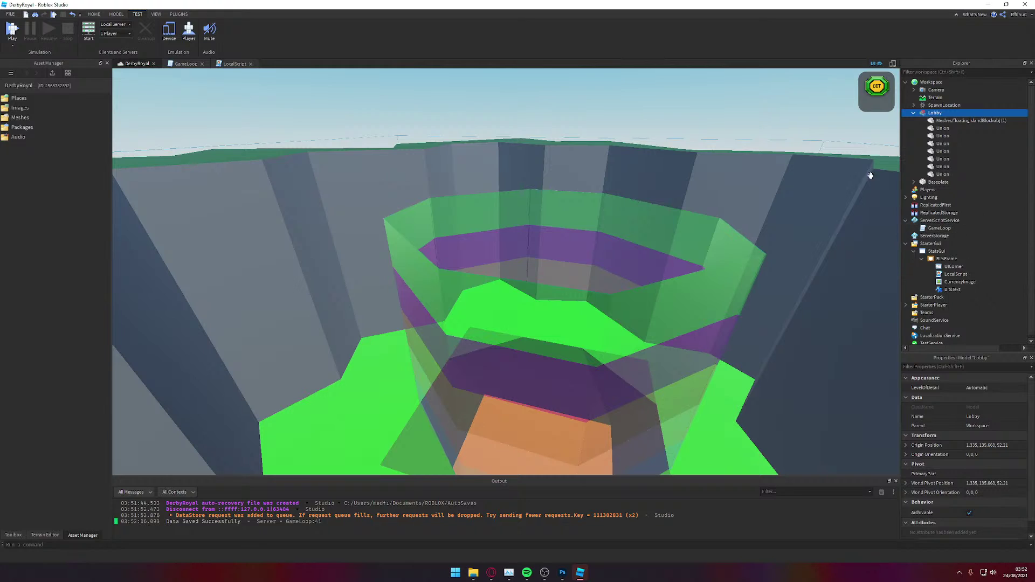
# Step: Nudge CurrencyImage slightly to the left inside BitsFrame and collapse the Lobby model in the object tree
pyautogui.click(911, 113)
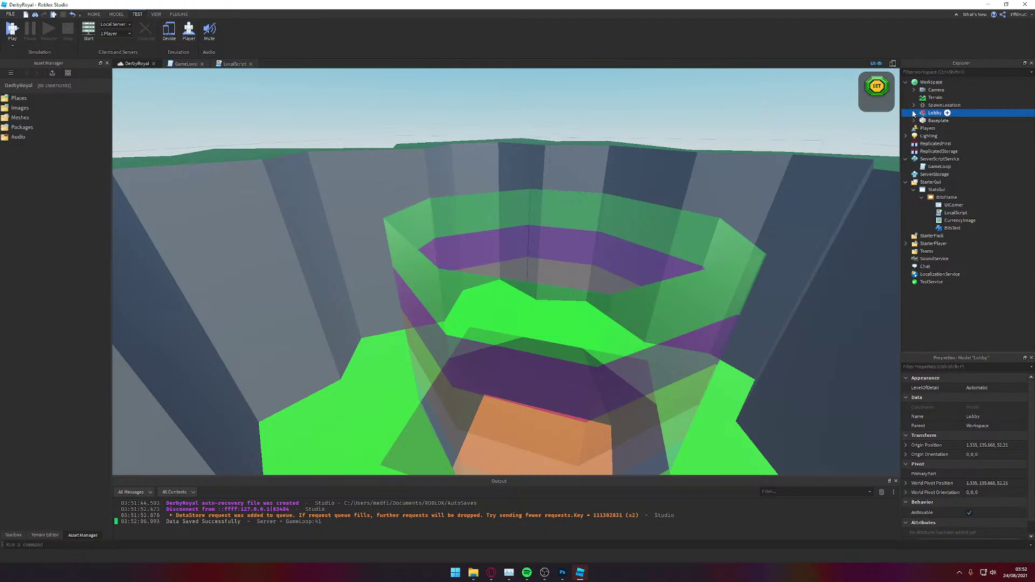
pyautogui.click(946, 197)
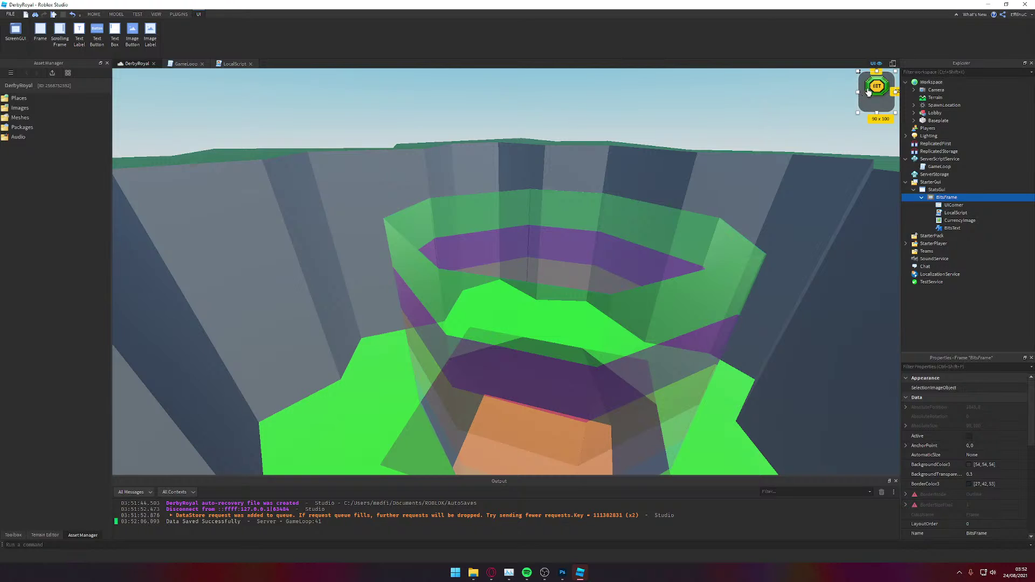
pyautogui.click(887, 88)
pyautogui.moveTo(886, 87); pyautogui.dragTo(882, 89)
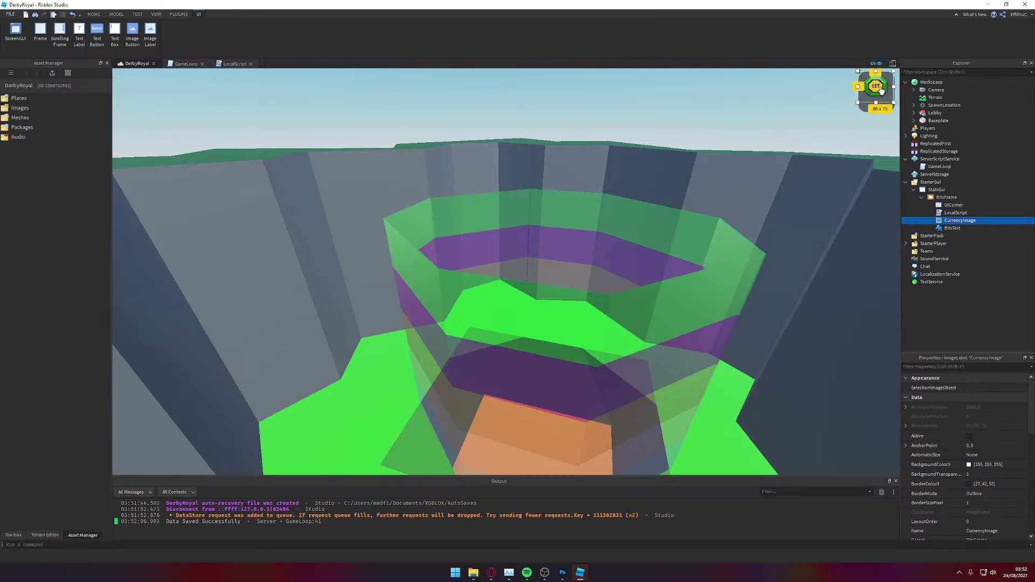
pyautogui.click(833, 161)
pyautogui.click(869, 121)
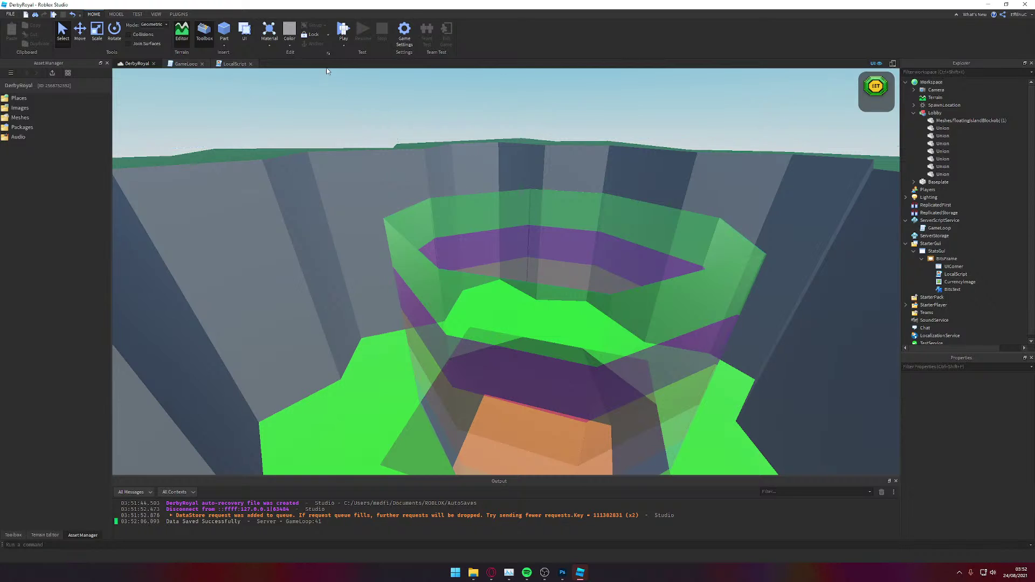
pyautogui.click(913, 112)
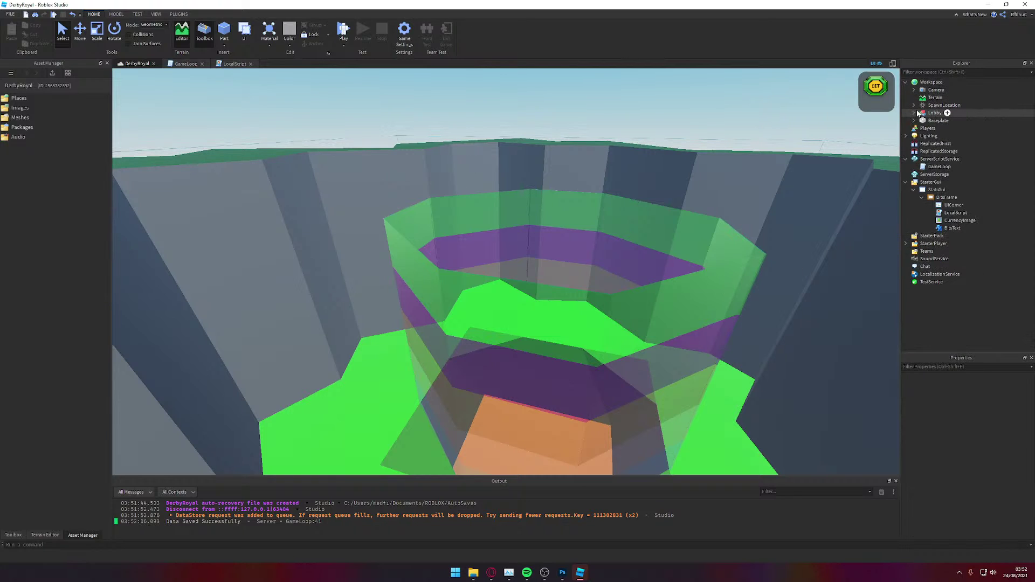
# Step: Open BitsFrame's LocalScript and insert three blank lines between the player and currency variable declarations
pyautogui.doubleClick(954, 214)
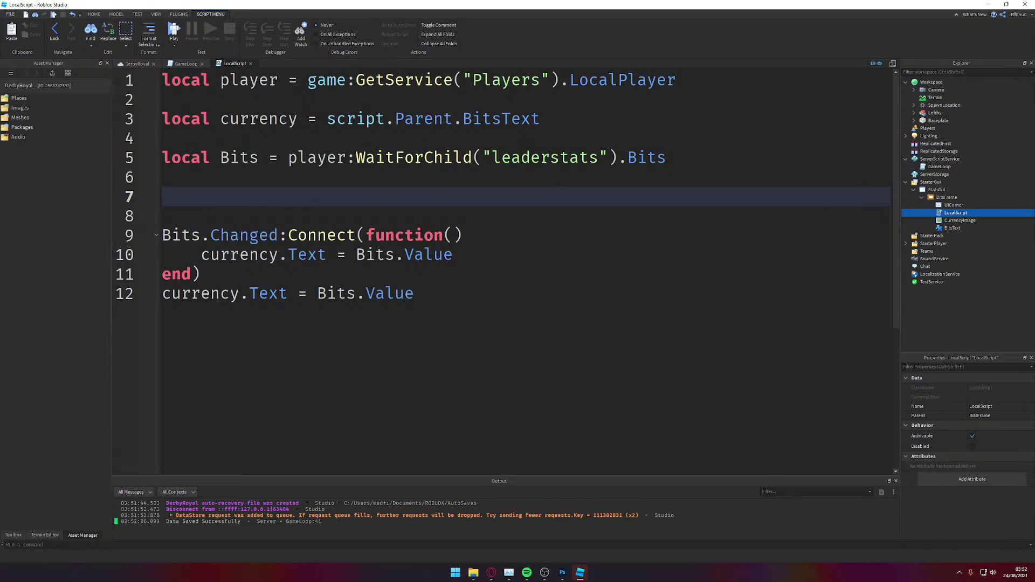
pyautogui.click(334, 98)
pyautogui.press('Return')
pyautogui.press('Return')
pyautogui.press('Return')
pyautogui.press('Up')
pyautogui.press('Up')
pyautogui.press('Up')
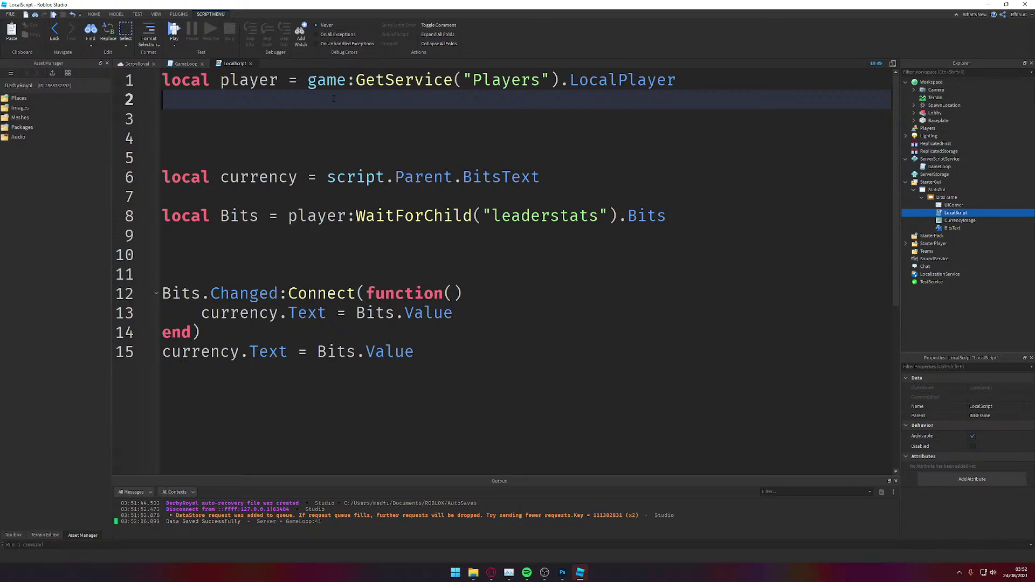
pyautogui.write('lo')
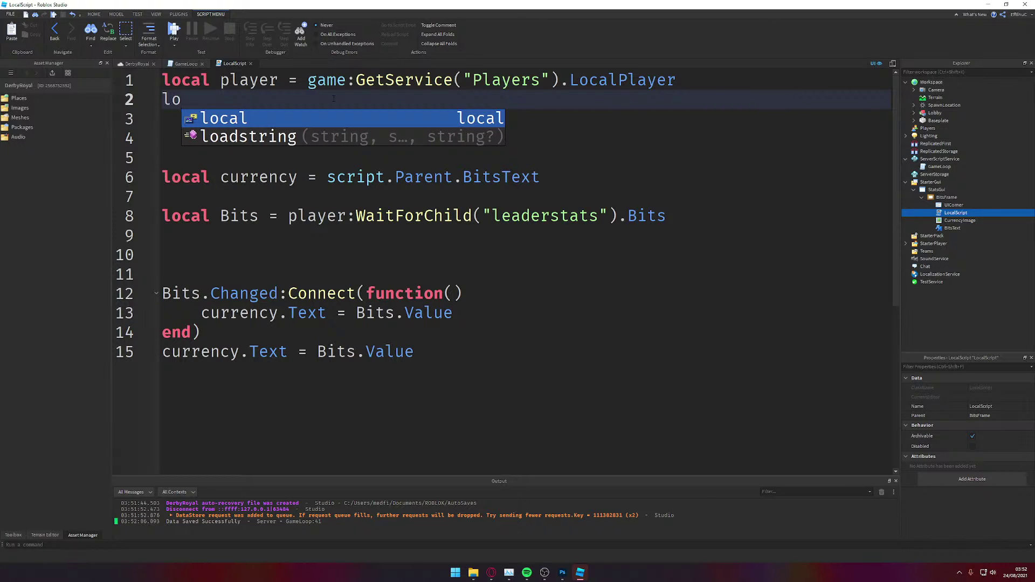
pyautogui.press('Tab')
pyautogui.write('star')
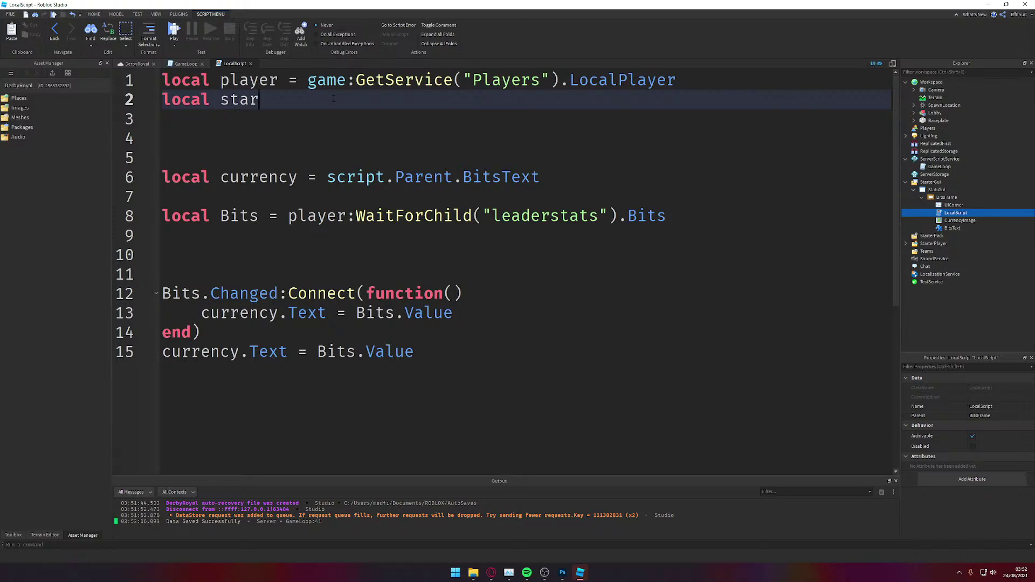
pyautogui.press('BackSpace')
pyautogui.write('t')
pyautogui.press('BackSpace')
pyautogui.write('rterGui = pl')
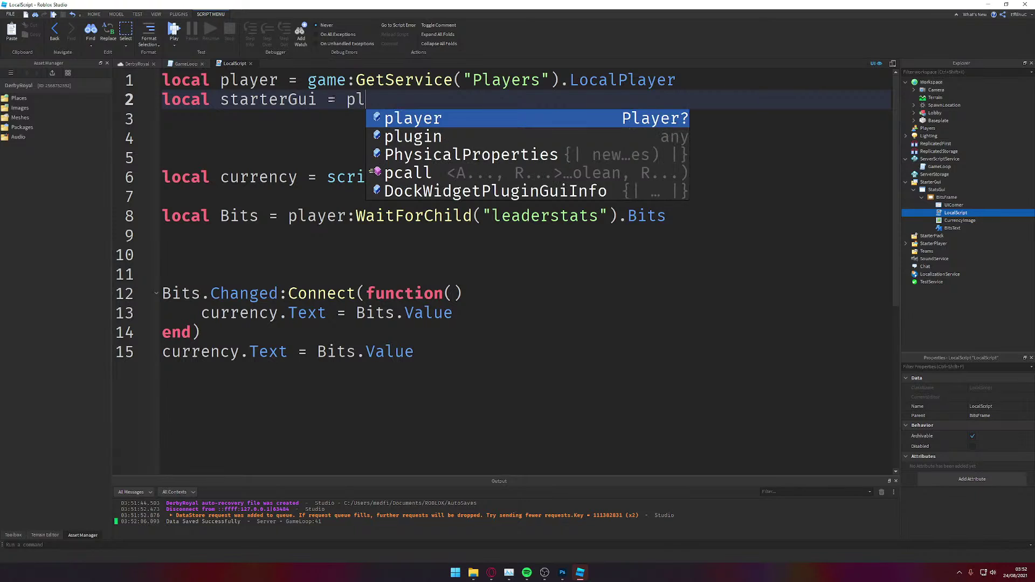
pyautogui.press('Tab')
pyautogui.write('.')
pyautogui.press('BackSpace')
pyautogui.press('BackSpace')
pyautogui.press('BackSpace')
pyautogui.press('BackSpace')
pyautogui.press('BackSpace')
pyautogui.press('BackSpace')
pyautogui.press('BackSpace')
pyautogui.press('BackSpace')
pyautogui.press('BackSpace')
pyautogui.press('BackSpace')
pyautogui.press('BackSpace')
pyautogui.press('BackSpace')
pyautogui.press('BackSpace')
pyautogui.press('BackSpace')
pyautogui.press('BackSpace')
pyautogui.press('BackSpace')
pyautogui.press('BackSpace')
pyautogui.press('BackSpace')
pyautogui.press('BackSpace')
pyautogui.press('BackSpace')
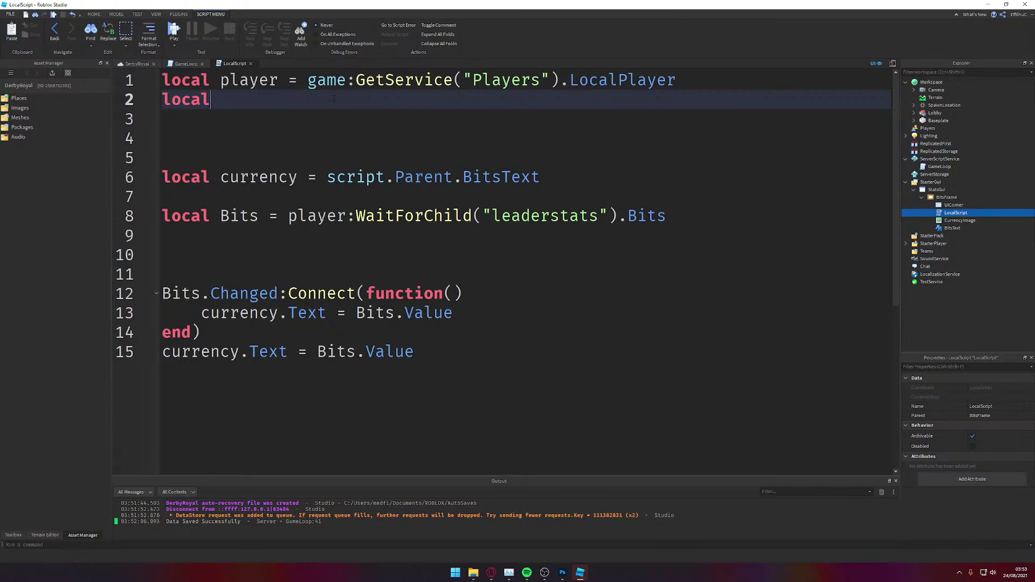
pyautogui.press('BackSpace')
pyautogui.press('BackSpace')
pyautogui.press('BackSpace')
pyautogui.press('BackSpace')
pyautogui.press('BackSpace')
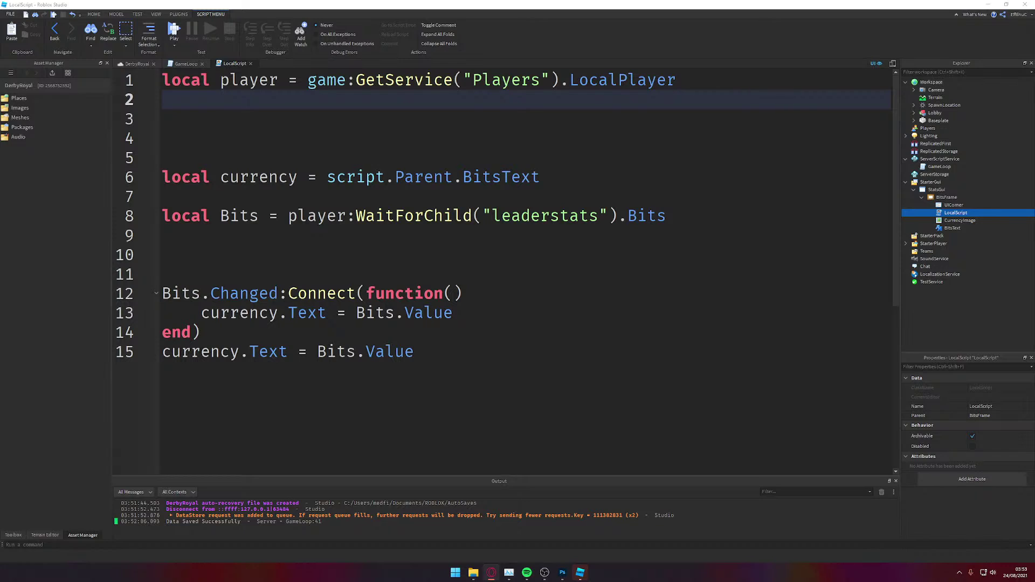
pyautogui.click(303, 117)
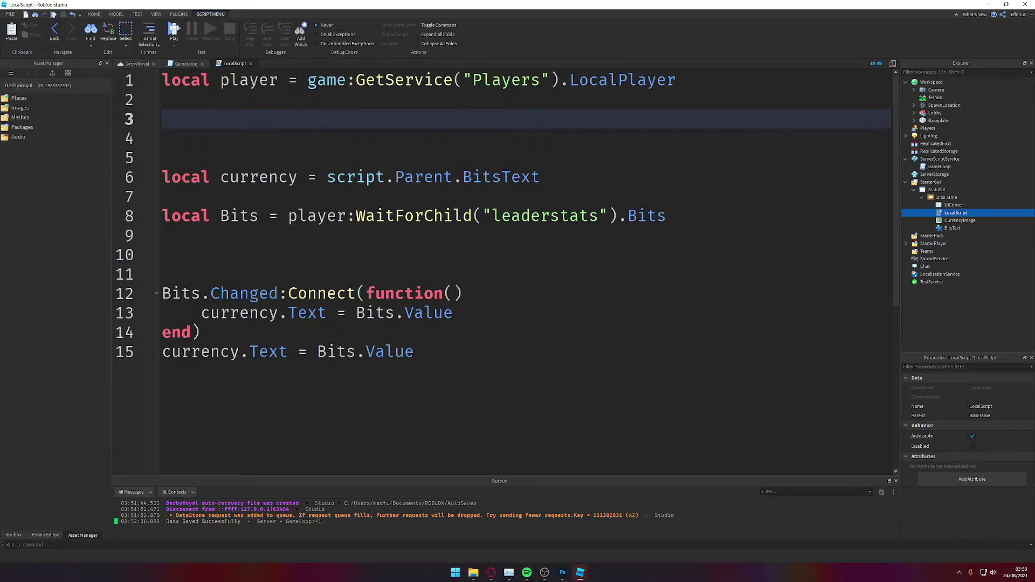
pyautogui.click(281, 99)
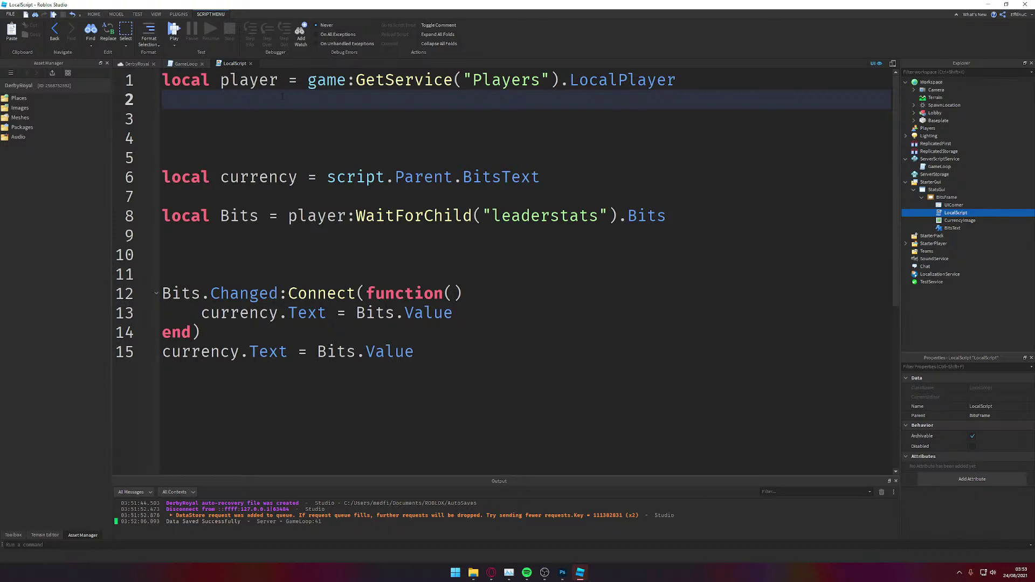
pyautogui.write('local Stsa')
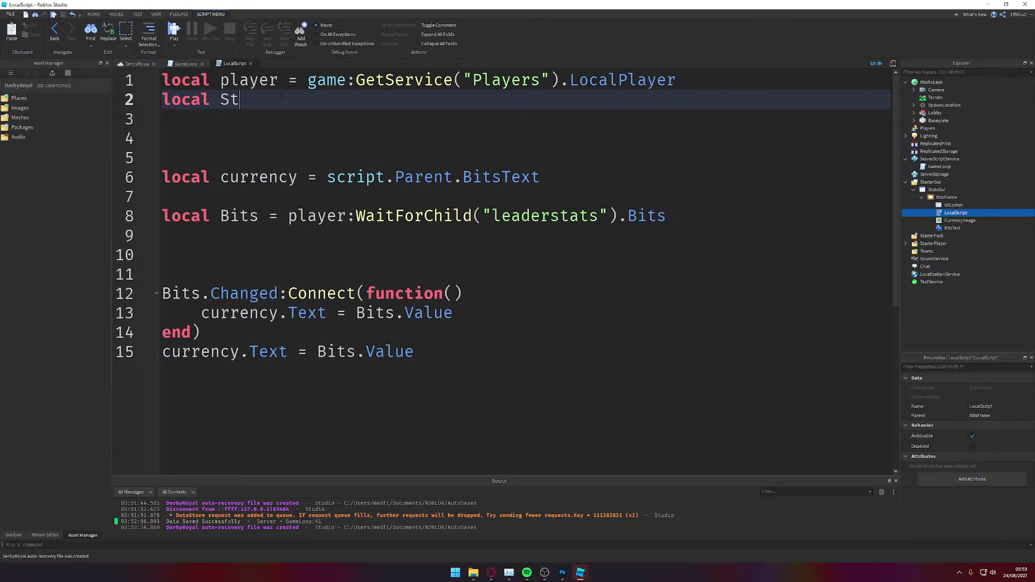
pyautogui.press('BackSpace')
pyautogui.press('BackSpace')
pyautogui.press('BackSpace')
pyautogui.press('BackSpace')
pyautogui.write('starr')
pyautogui.write('te')
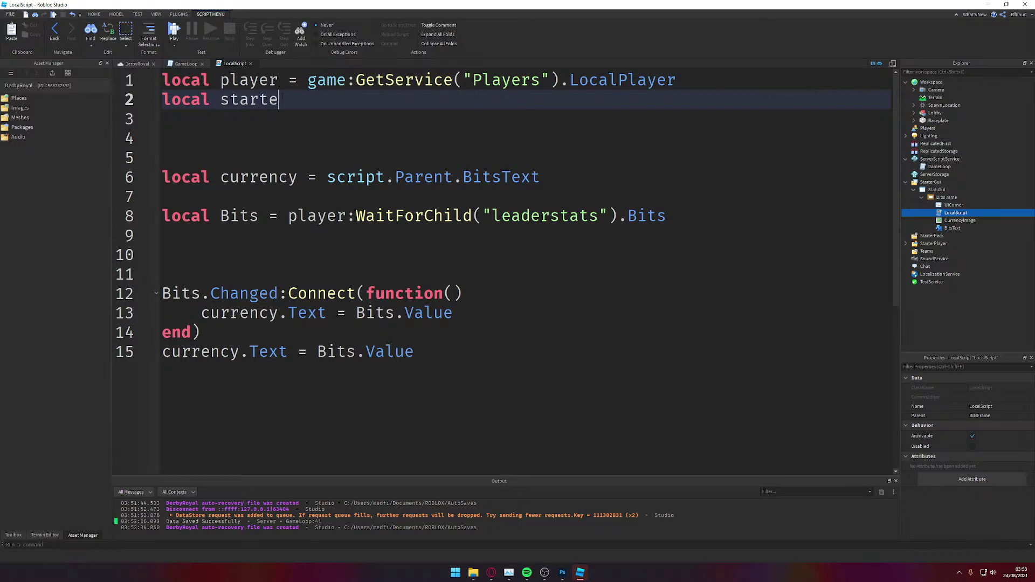
pyautogui.write('rGui = game:g')
pyautogui.press('Tab')
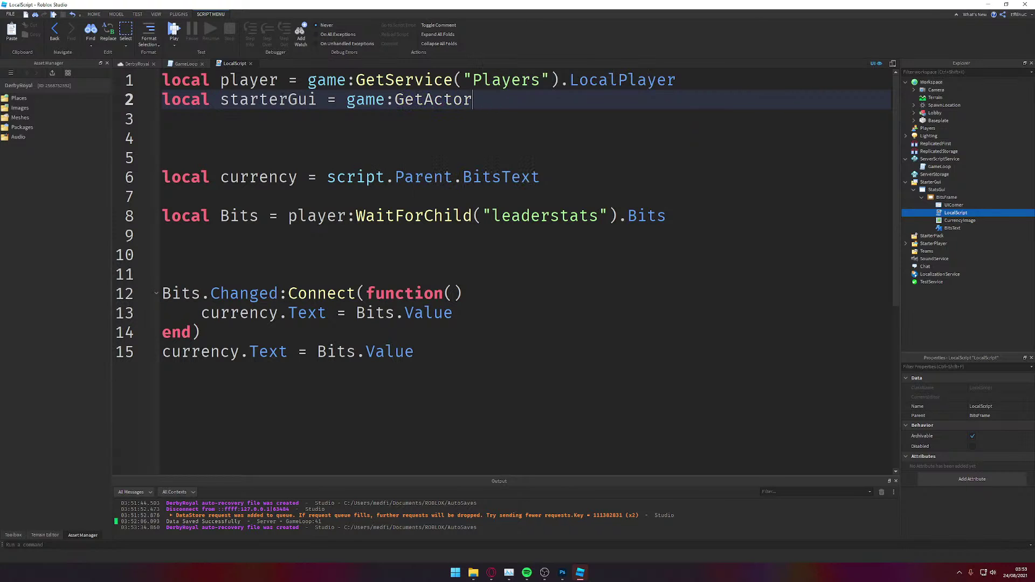
pyautogui.press('BackSpace')
pyautogui.press('BackSpace')
pyautogui.press('BackSpace')
pyautogui.press('BackSpace')
pyautogui.press('BackSpace')
pyautogui.write('sde')
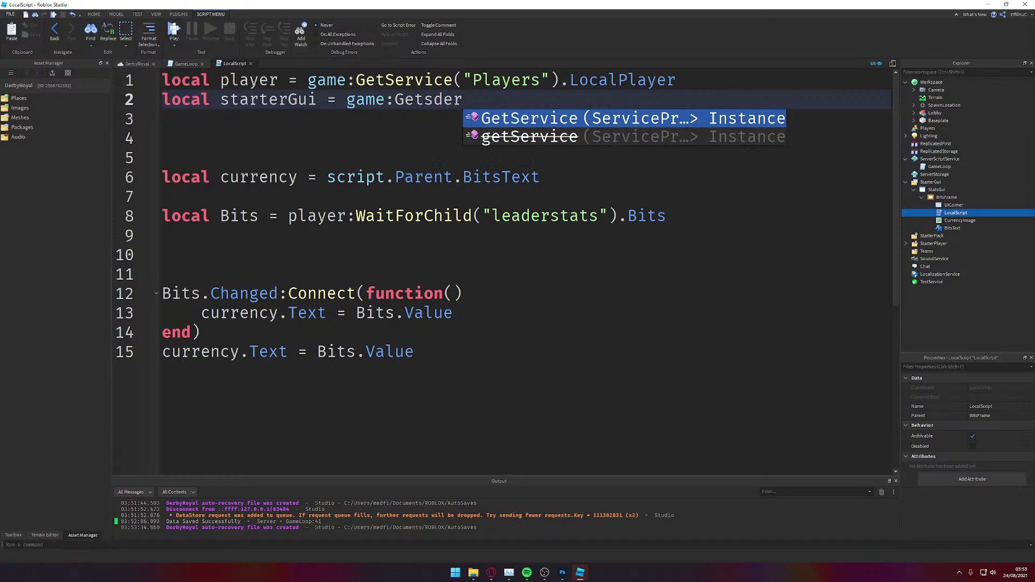
pyautogui.press('Escape')
pyautogui.press('BackSpace')
pyautogui.press('BackSpace')
pyautogui.press('BackSpace')
pyautogui.press('BackSpace')
pyautogui.press('BackSpace')
pyautogui.press('BackSpace')
pyautogui.press('BackSpace')
pyautogui.press('BackSpace')
pyautogui.press('BackSpace')
pyautogui.press('BackSpace')
pyautogui.press('BackSpace')
pyautogui.press('BackSpace')
pyautogui.press('BackSpace')
pyautogui.press('BackSpace')
pyautogui.press('BackSpace')
pyautogui.press('BackSpace')
pyautogui.press('BackSpace')
pyautogui.press('BackSpace')
pyautogui.press('BackSpace')
pyautogui.press('BackSpace')
pyautogui.press('BackSpace')
pyautogui.press('BackSpace')
pyautogui.press('BackSpace')
pyautogui.press('BackSpace')
pyautogui.press('BackSpace')
pyautogui.press('BackSpace')
pyautogui.press('BackSpace')
pyautogui.press('BackSpace')
pyautogui.press('BackSpace')
pyautogui.press('BackSpace')
pyautogui.press('BackSpace')
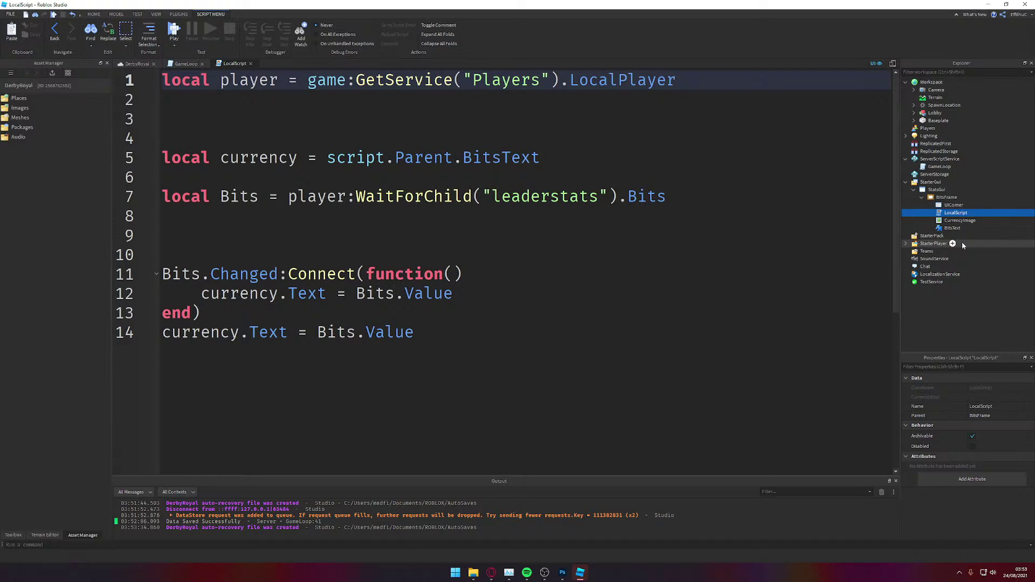
# Step: Add a LocalScript inside StarterPlayerScripts and name it playerSetup
pyautogui.click(906, 244)
pyautogui.click(953, 258)
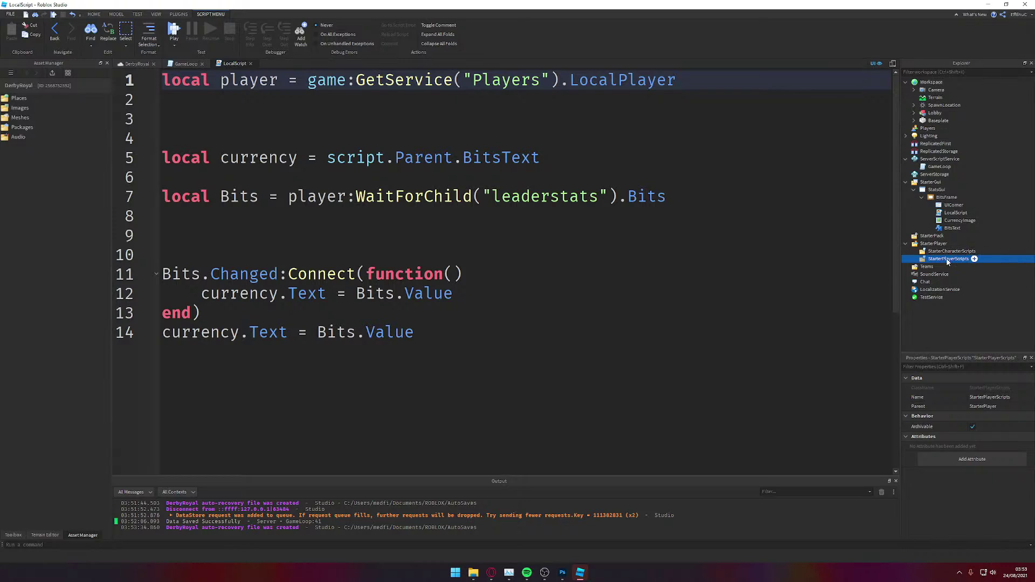
pyautogui.click(974, 259)
pyautogui.click(935, 297)
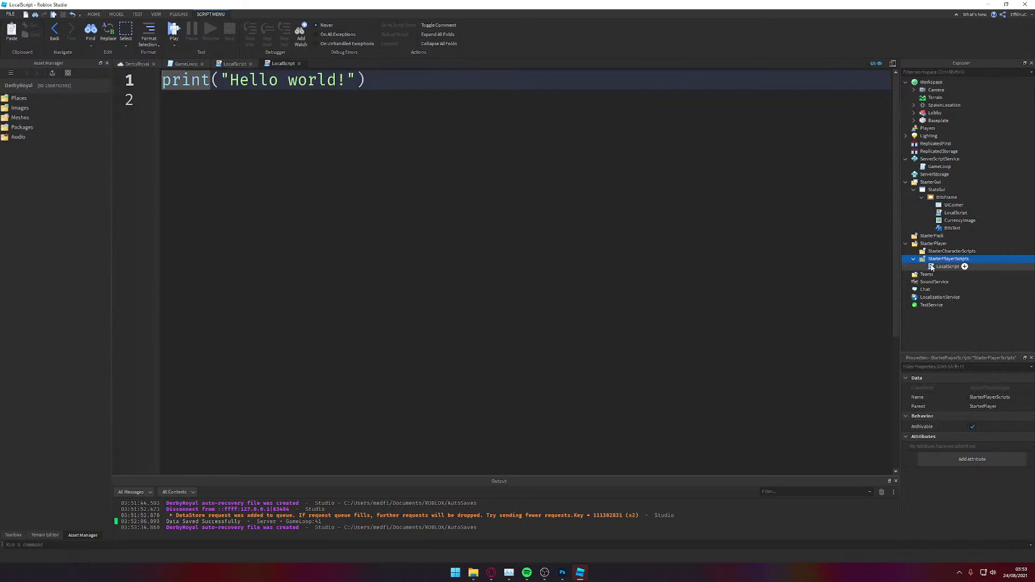
pyautogui.press('F2')
pyautogui.press('BackSpace')
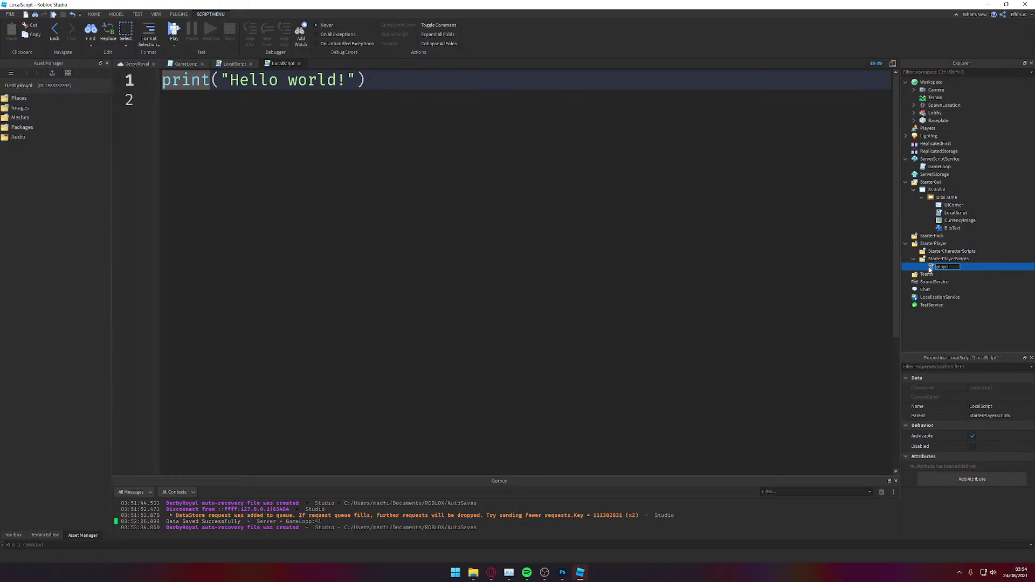
pyautogui.write('playerSetup')
pyautogui.press('Return')
# Step: Replace the default code in playerSetup with local starterGui = game:GetService("StarterGui"), followed by a blank line
pyautogui.click(162, 99)
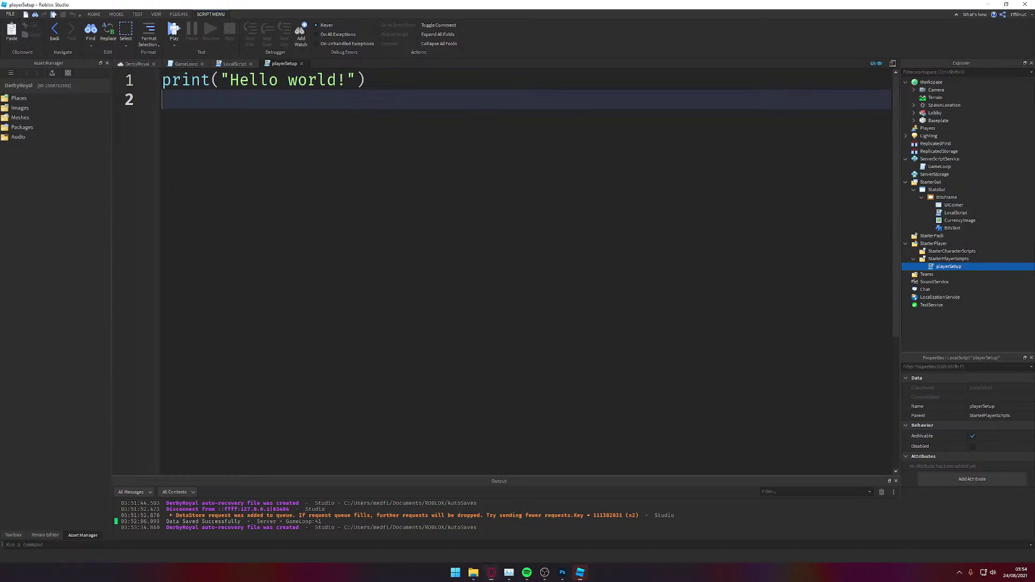
pyautogui.hotkey('ctrl', 'a')
pyautogui.press('BackSpace')
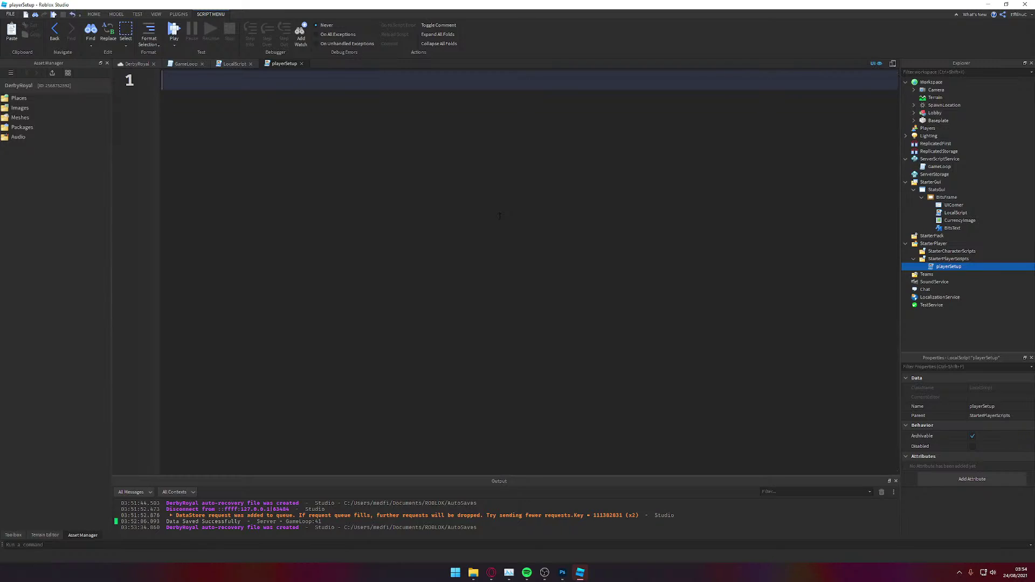
pyautogui.write('local start')
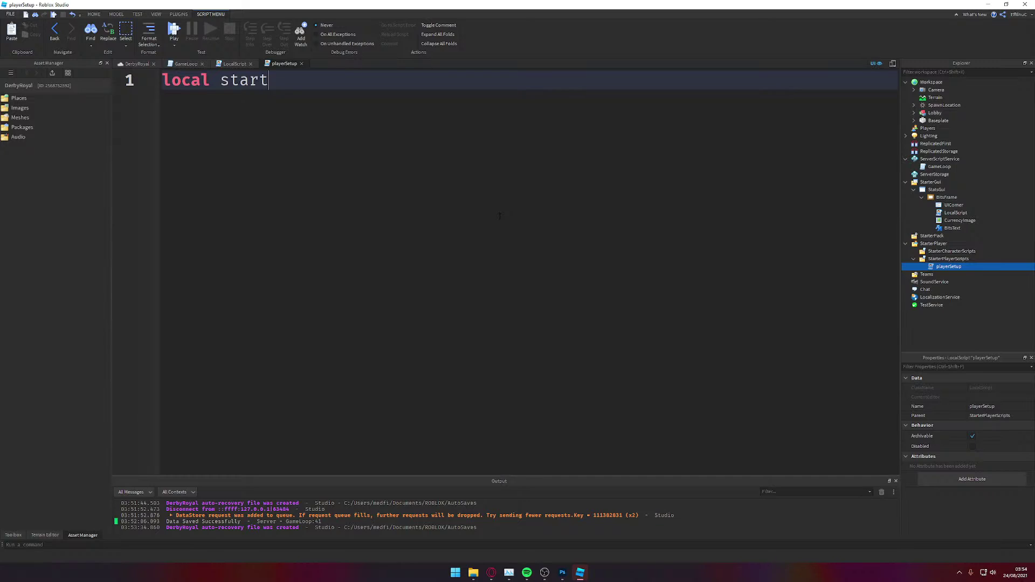
pyautogui.write('erGui = game:')
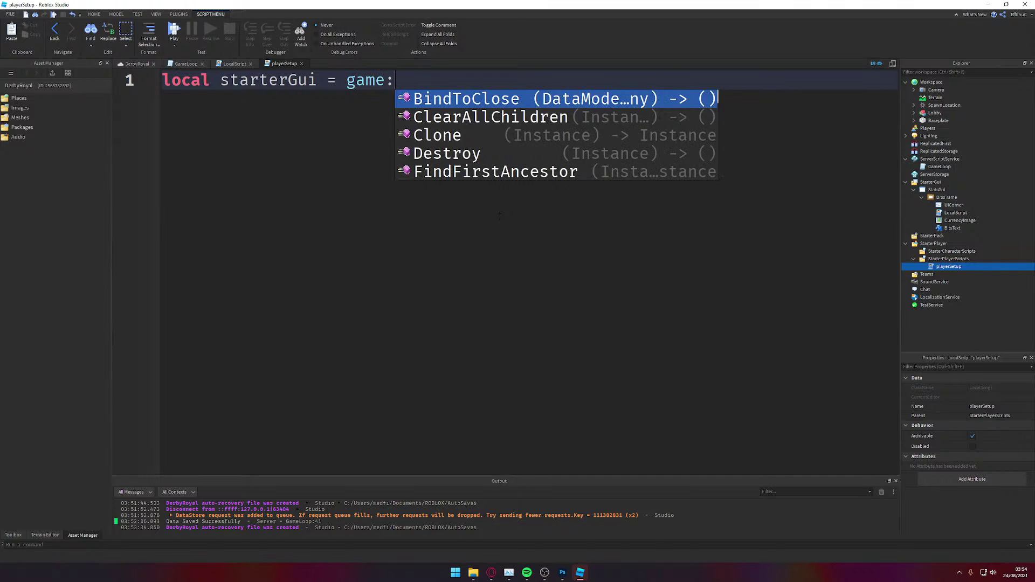
pyautogui.write('gets')
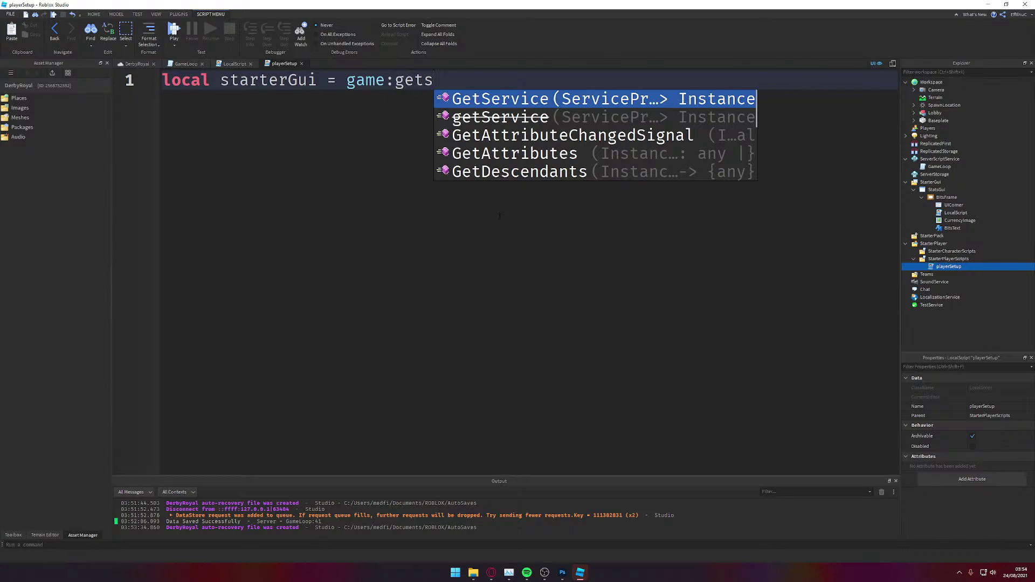
pyautogui.press('Tab')
pyautogui.write('"st')
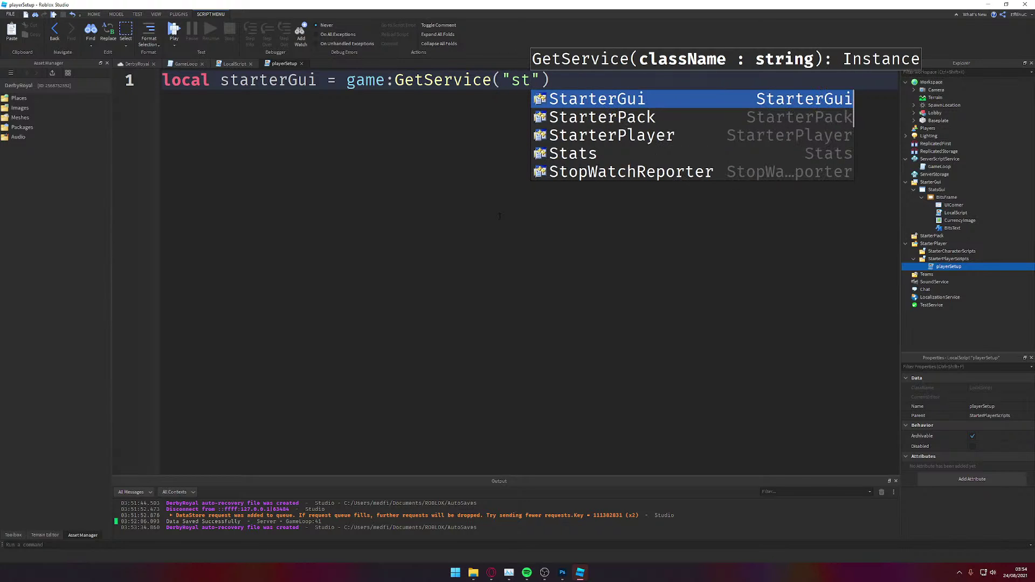
pyautogui.press('Tab')
pyautogui.press('End')
pyautogui.press('Return')
pyautogui.press('Return')
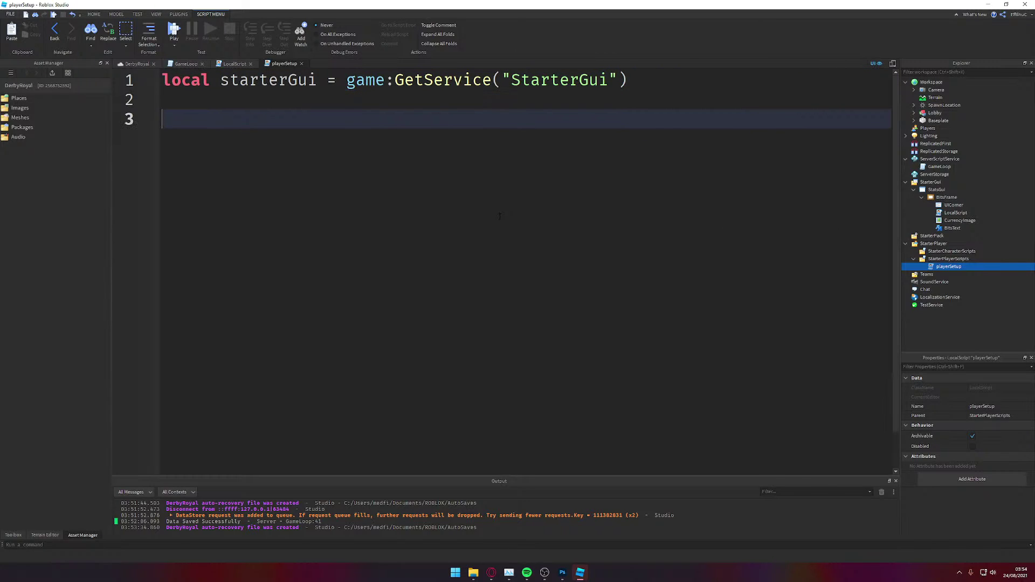
# Step: Add a starterGui:SetCoreGuiEnabled() call on line 3 of playerSetup
pyautogui.write('st')
pyautogui.press('Tab')
pyautogui.write(':s')
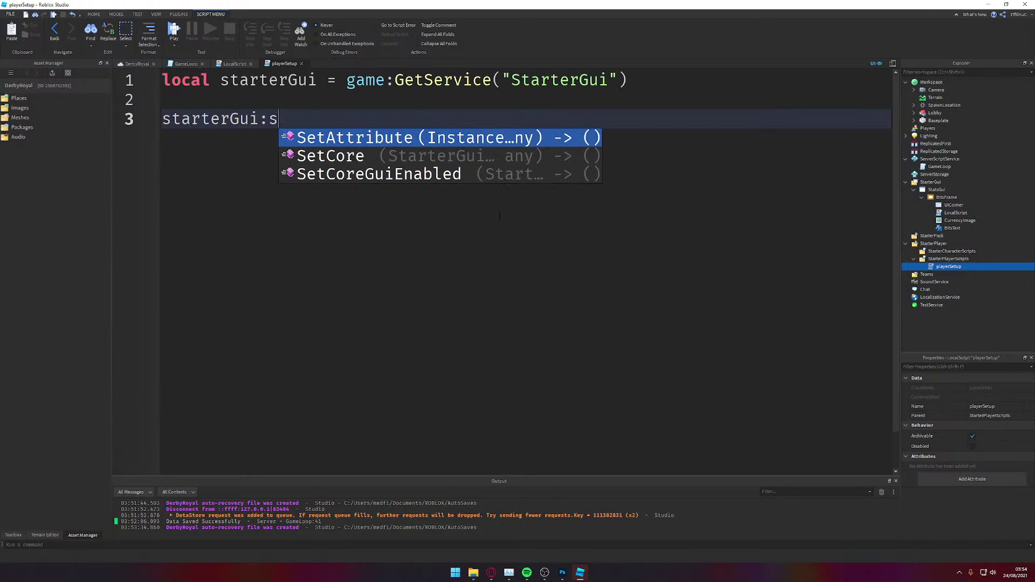
pyautogui.write('e')
pyautogui.press('Down')
pyautogui.press('Down')
pyautogui.press('Tab')
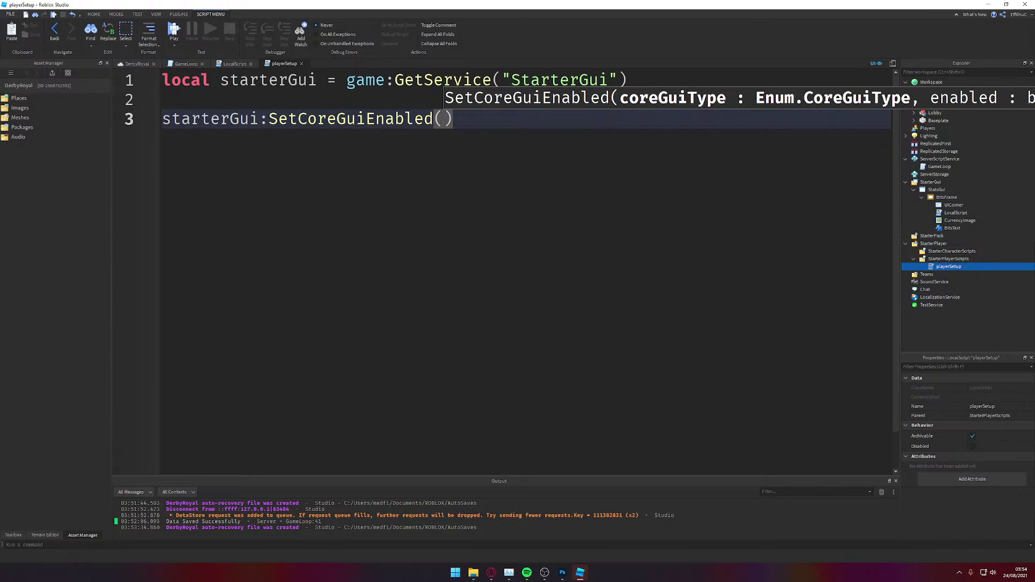
# Step: Give the SetCoreGuiEnabled call the arguments Enum.CoreGuiType.PlayerList and false, and save the place
pyautogui.click(491, 573)
pyautogui.click(464, 117)
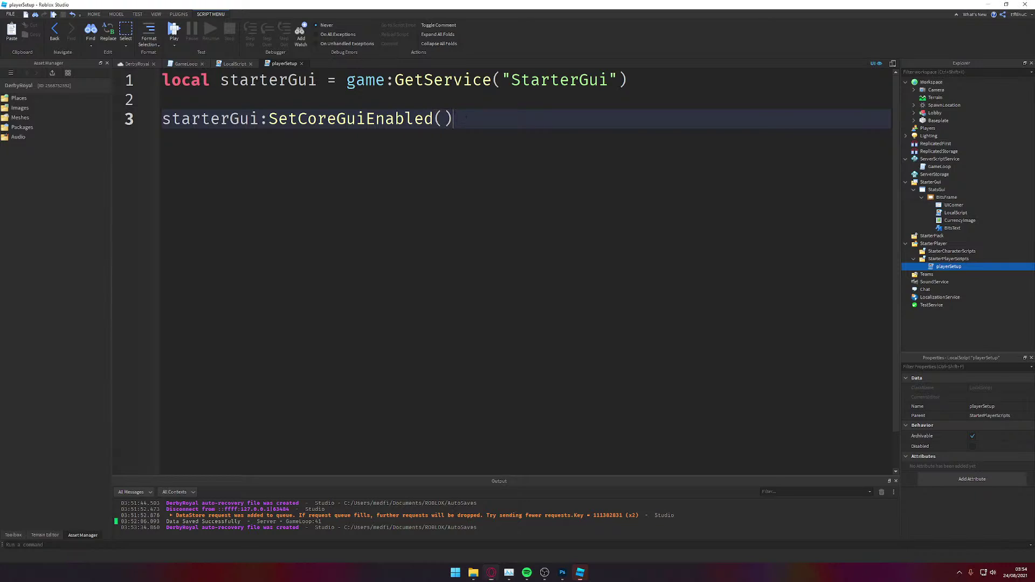
pyautogui.press('Left')
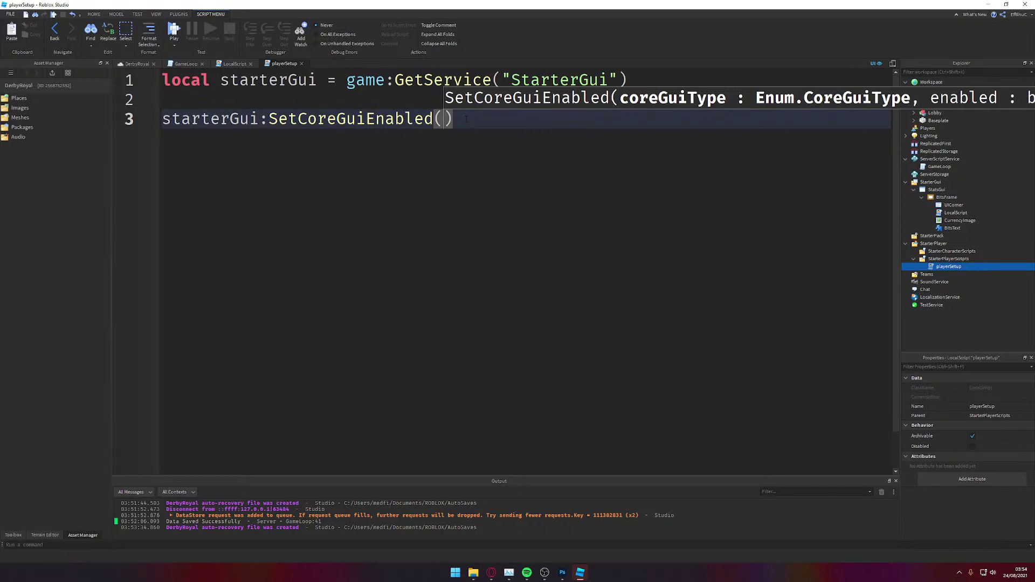
pyautogui.write('Enum')
pyautogui.press('Tab')
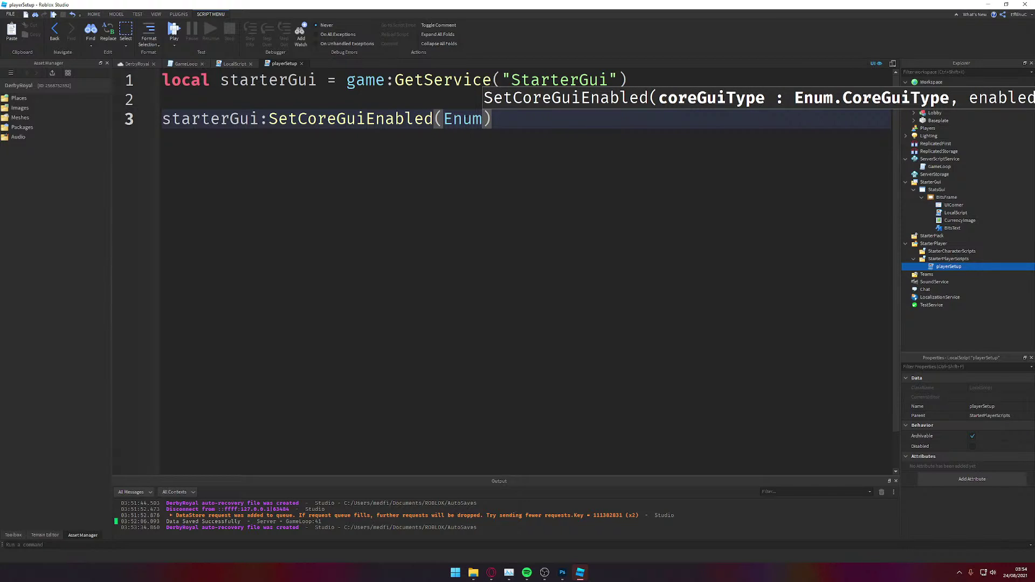
pyautogui.write('.co')
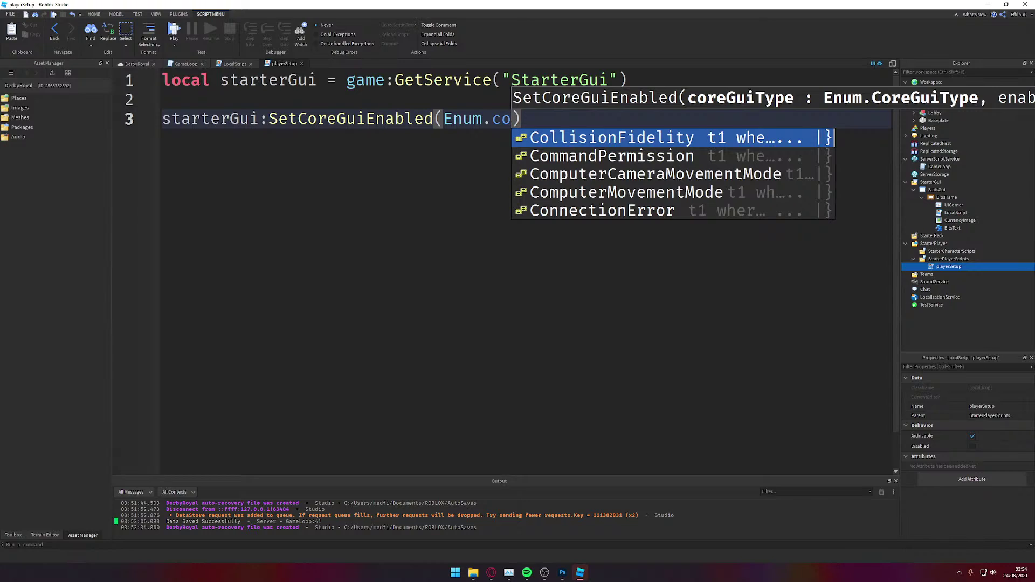
pyautogui.write('re')
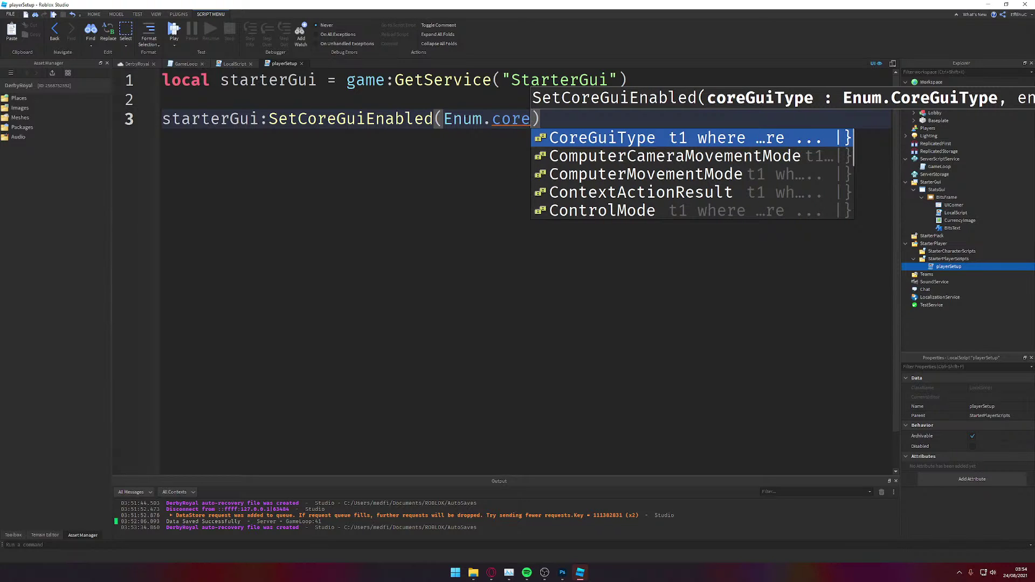
pyautogui.press('Tab')
pyautogui.write('.')
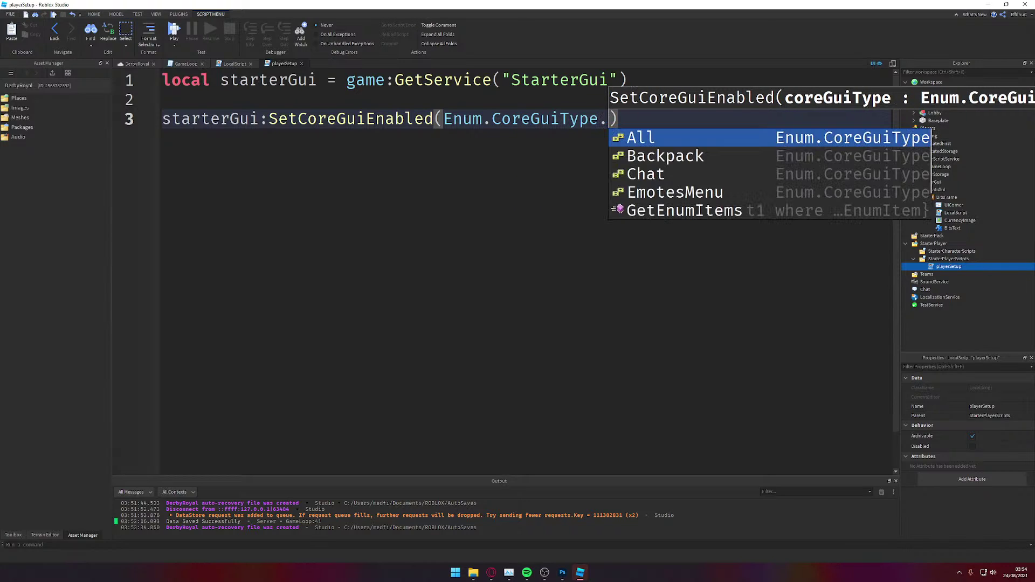
pyautogui.press('Down')
pyautogui.press('Down')
pyautogui.press('Down')
pyautogui.press('Down')
pyautogui.press('Down')
pyautogui.press('Down')
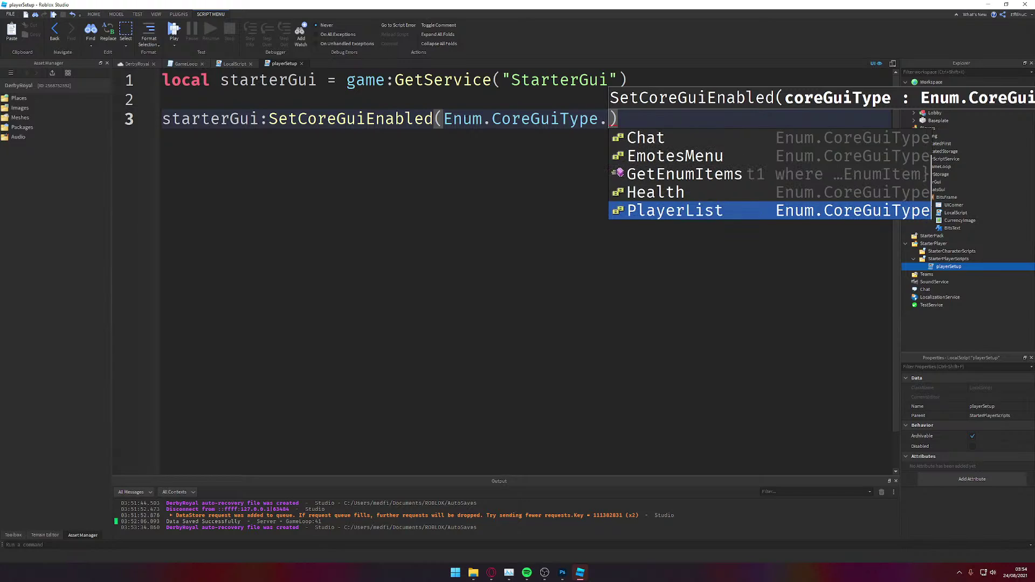
pyautogui.press('Up')
pyautogui.press('Down')
pyautogui.press('Tab')
pyautogui.write(',')
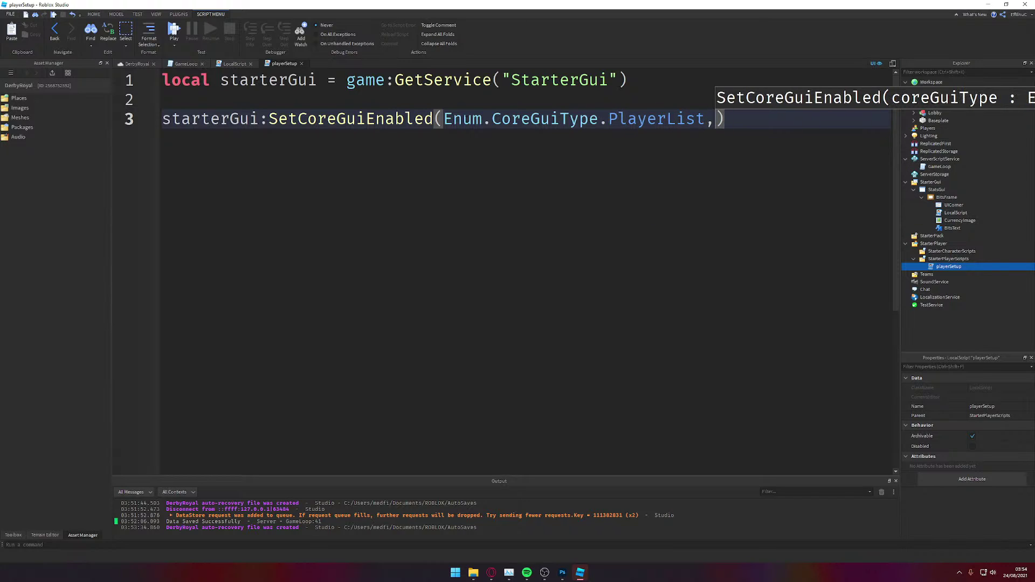
pyautogui.write('false)')
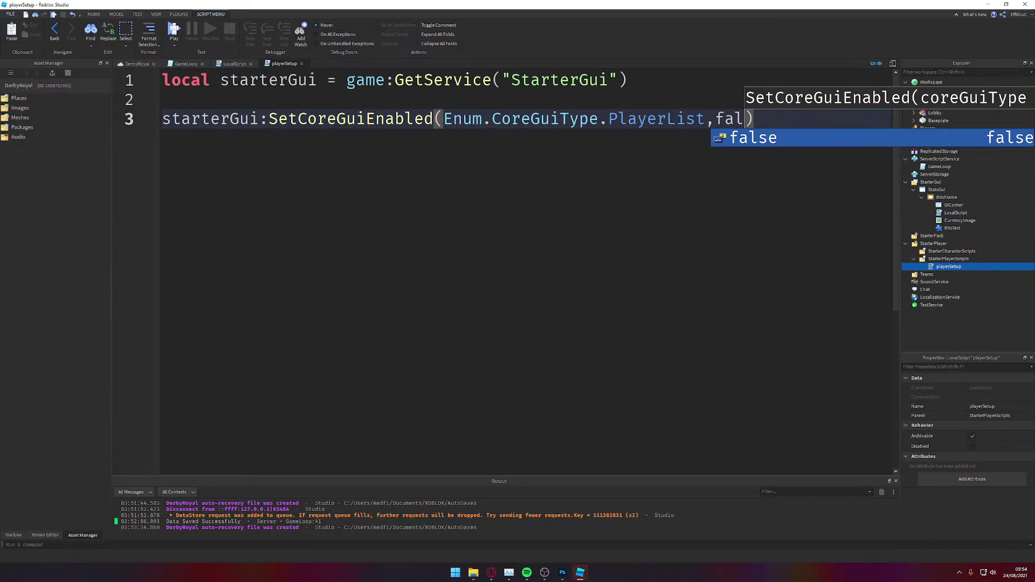
pyautogui.hotkey('ctrl', 's')
# Step: On the blank line 2 of playerSetup, write the comment "---- Disables the player leaderboard so that we can display"
pyautogui.press('Up')
pyautogui.press('Up')
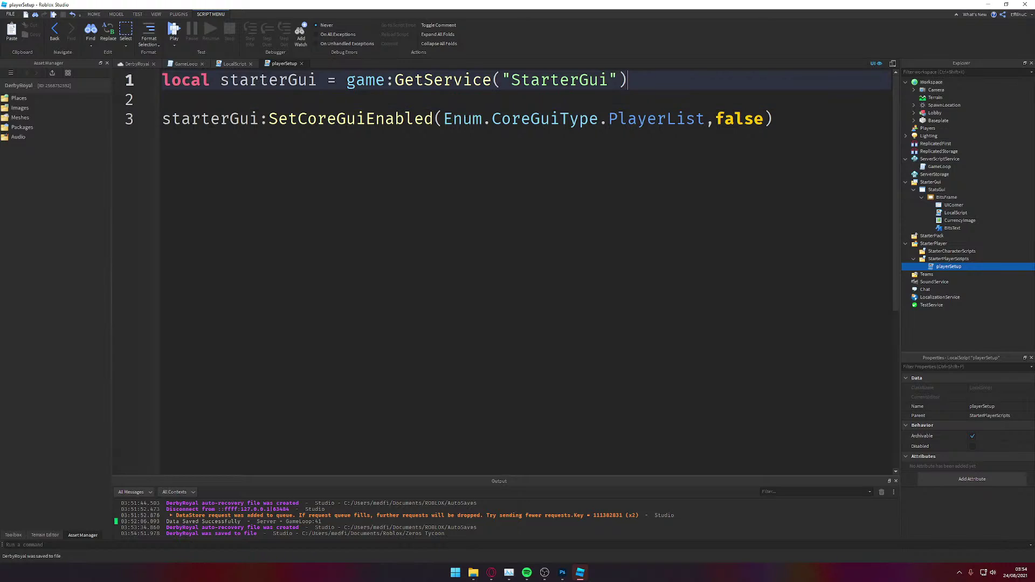
pyautogui.press('Down')
pyautogui.write('----')
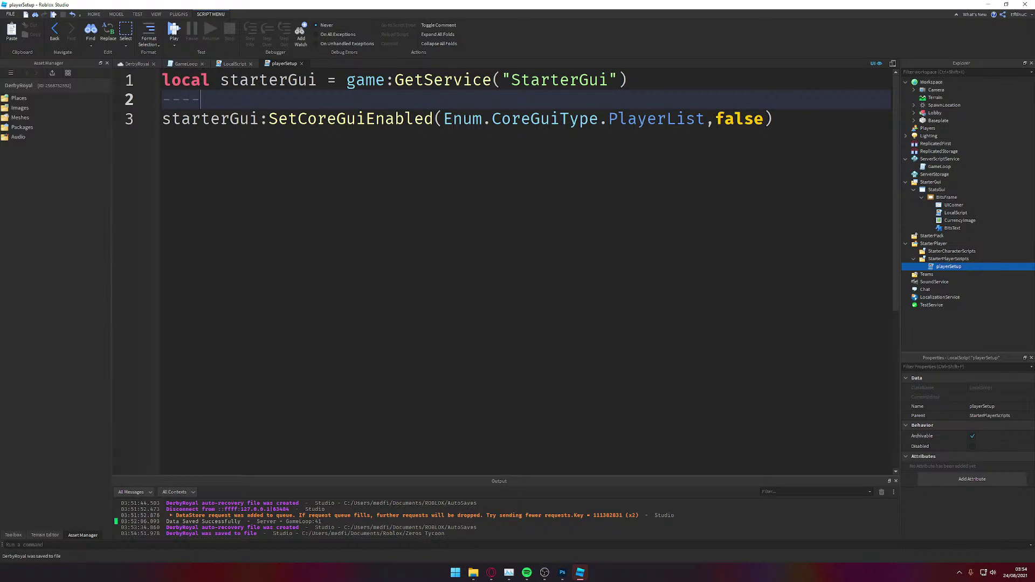
pyautogui.write(' Disables the player')
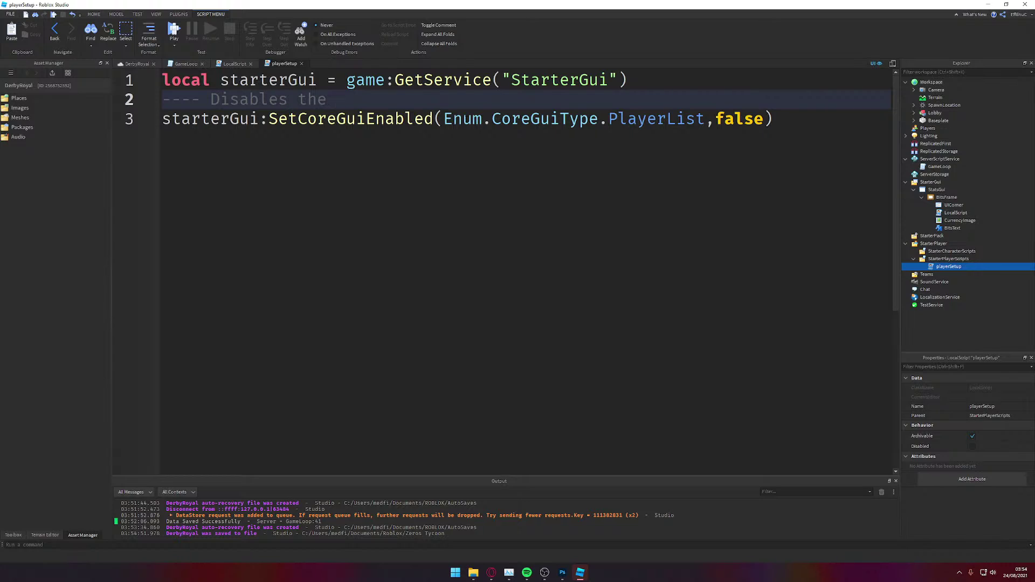
pyautogui.write(' leaderboard so they')
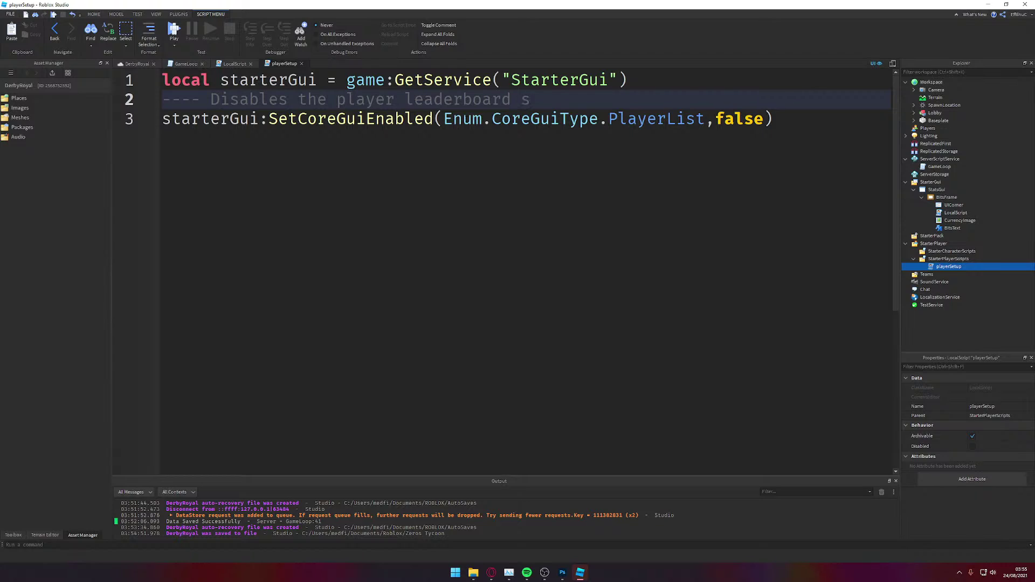
pyautogui.press('BackSpace')
pyautogui.press('BackSpace')
pyautogui.press('BackSpace')
pyautogui.write('hta')
pyautogui.press('BackSpace')
pyautogui.press('BackSpace')
pyautogui.write('t we c')
pyautogui.press('BackSpace')
pyautogui.write('can display x')
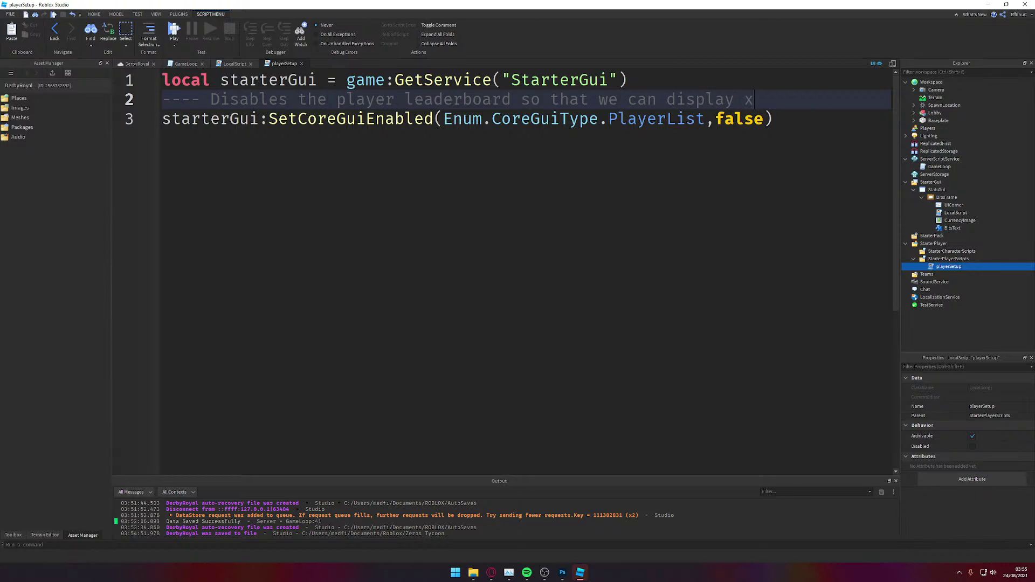
# Step: End the line 2 comment with "custom ui" and save the place
pyautogui.press('BackSpace')
pyautogui.write('v')
pyautogui.press('BackSpace')
pyautogui.write('custom ui')
pyautogui.press('BackSpace')
pyautogui.write('i in')
pyautogui.press('BackSpace')
pyautogui.press('BackSpace')
pyautogui.press('BackSpace')
pyautogui.press('BackSpace')
pyautogui.hotkey('ctrl', 's')
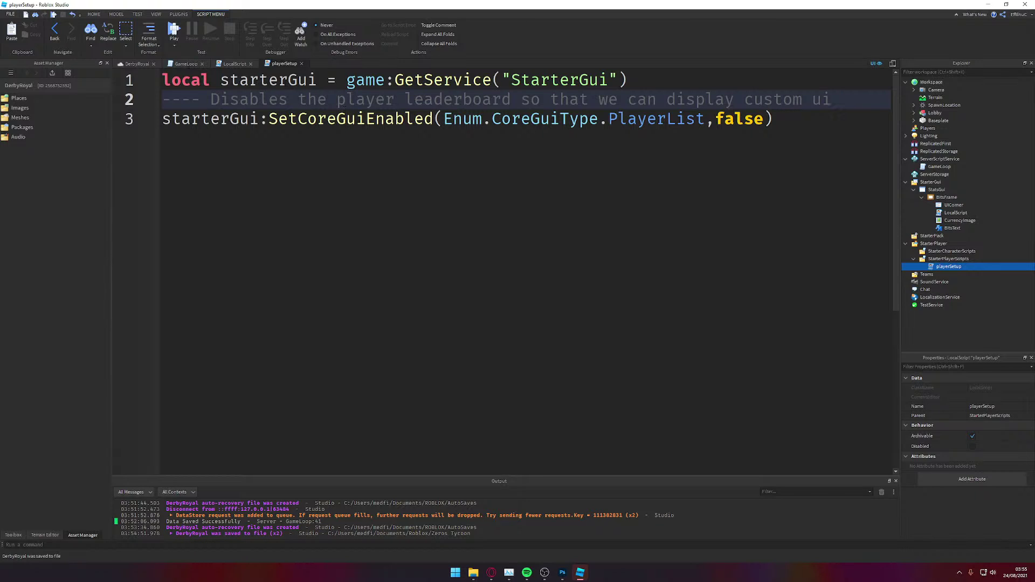
# Step: Return to the DerbyRoyal place view and start a playtest
pyautogui.click(137, 64)
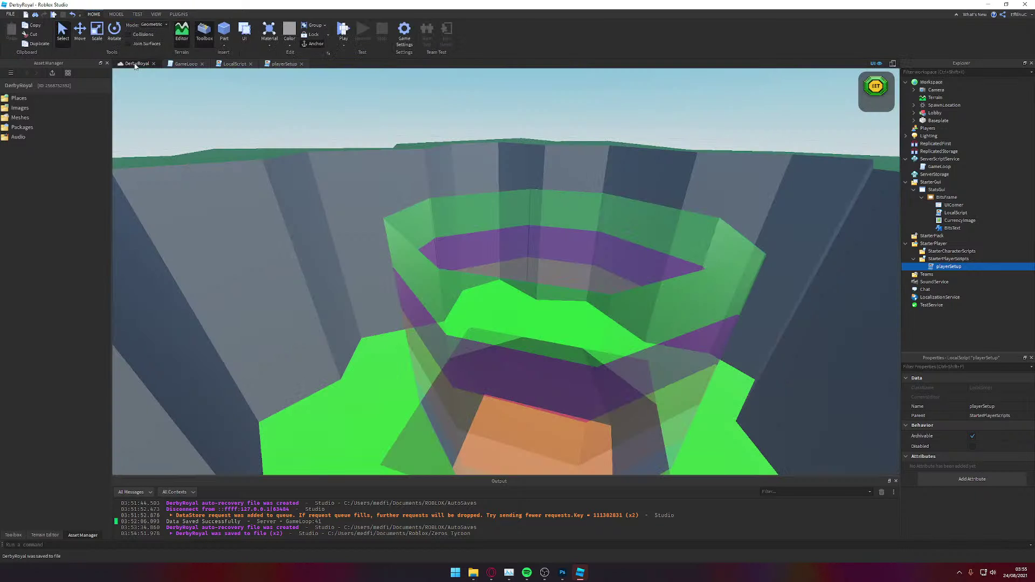
pyautogui.click(137, 14)
pyautogui.click(12, 28)
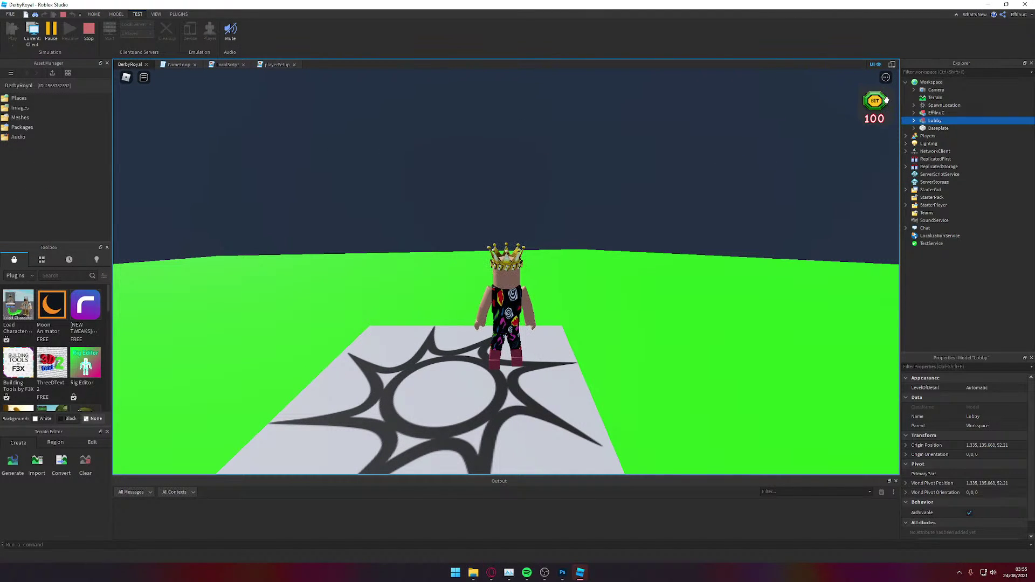
# Step: Walk the character around the map to check the Bits GUI and the default player list, and stop the playtest
pyautogui.moveTo(822, 122); pyautogui.dragTo(812, 123, button='right')
pyautogui.press('`')
pyautogui.press('`')
pyautogui.press('w')
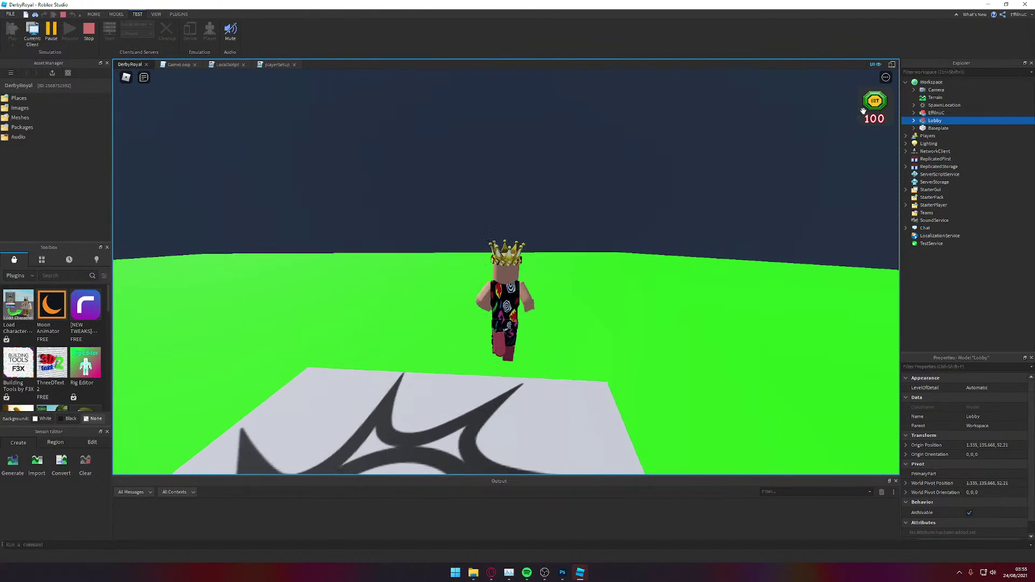
pyautogui.moveTo(813, 176); pyautogui.dragTo(809, 178, button='right')
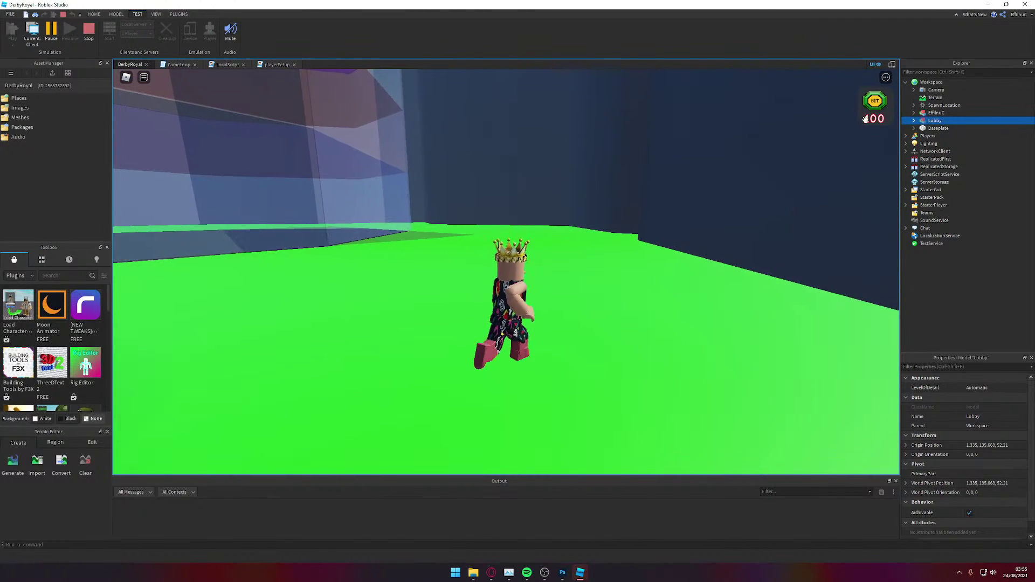
pyautogui.moveTo(835, 134); pyautogui.dragTo(829, 139, button='right')
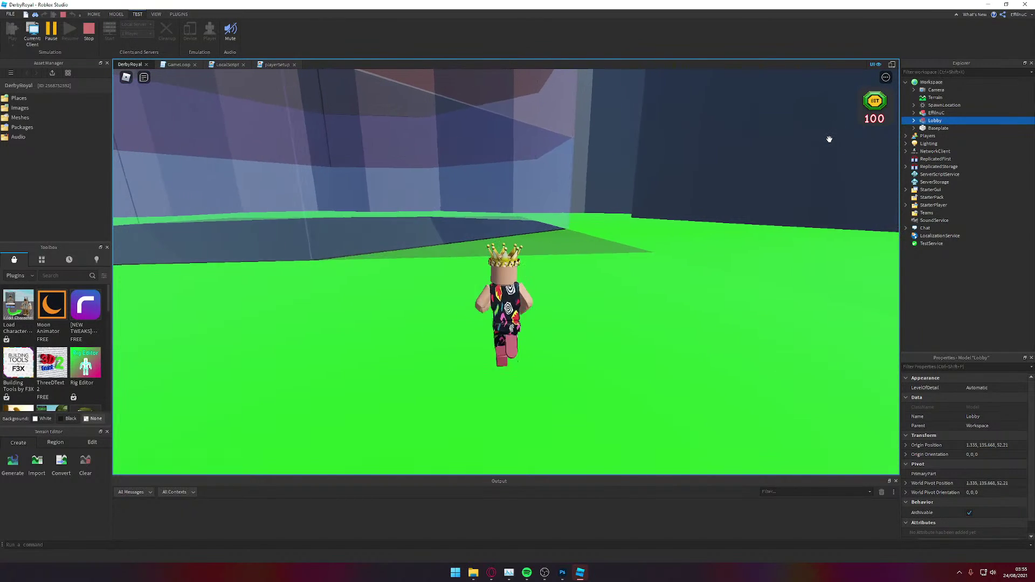
pyautogui.press('a')
pyautogui.press('s')
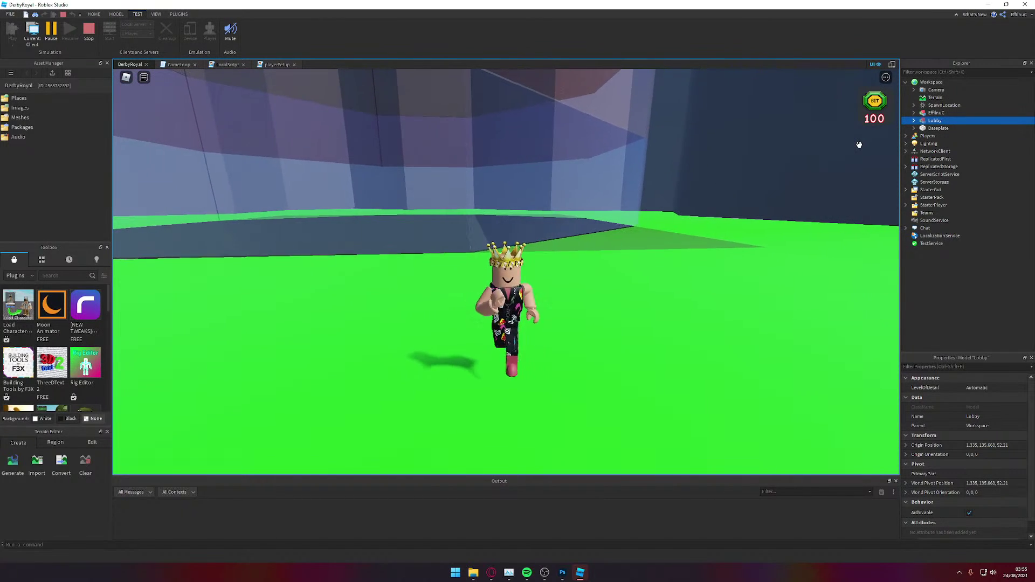
pyautogui.press('a')
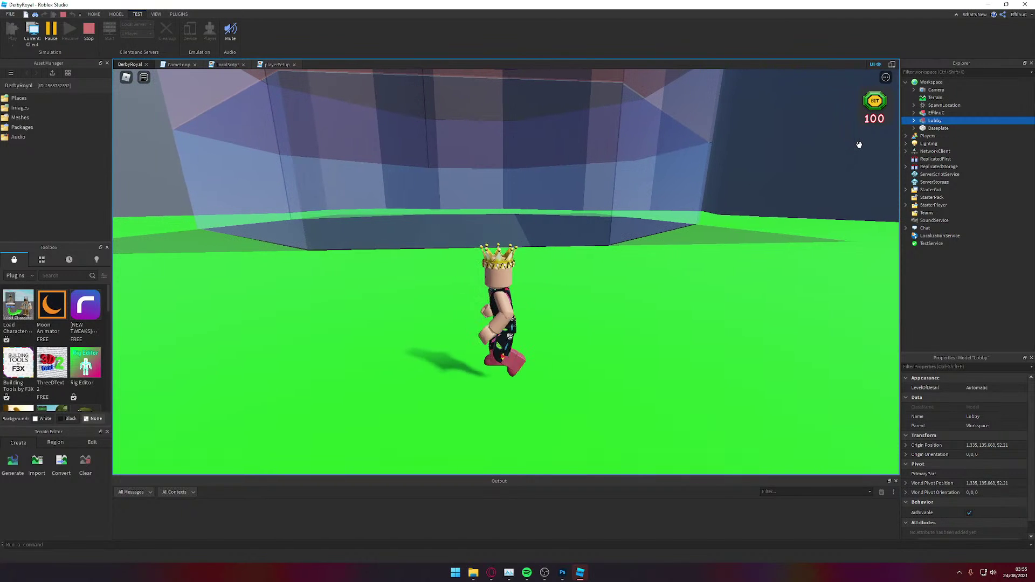
pyautogui.press('d')
pyautogui.press('w')
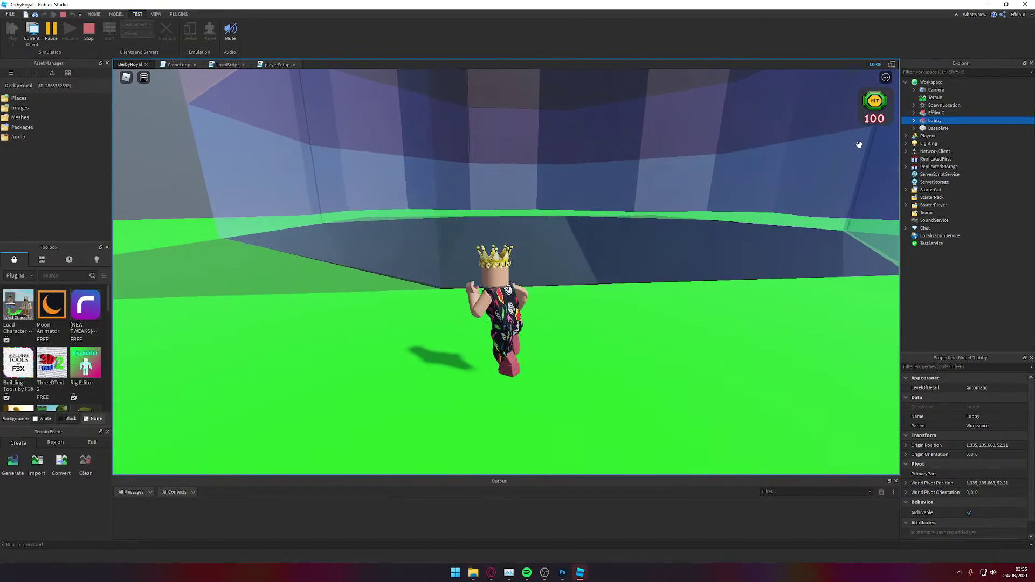
pyautogui.press('a')
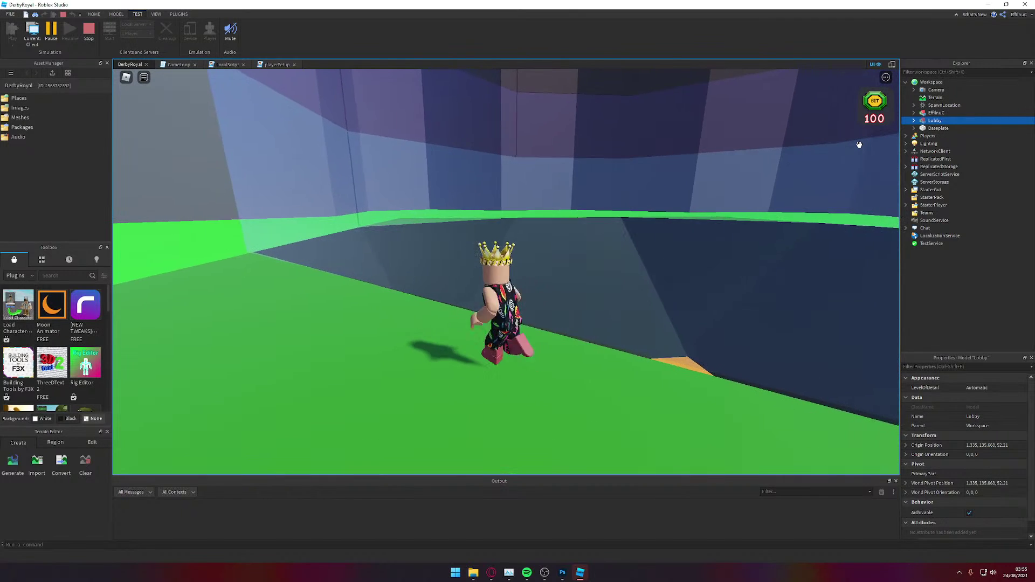
pyautogui.press('s')
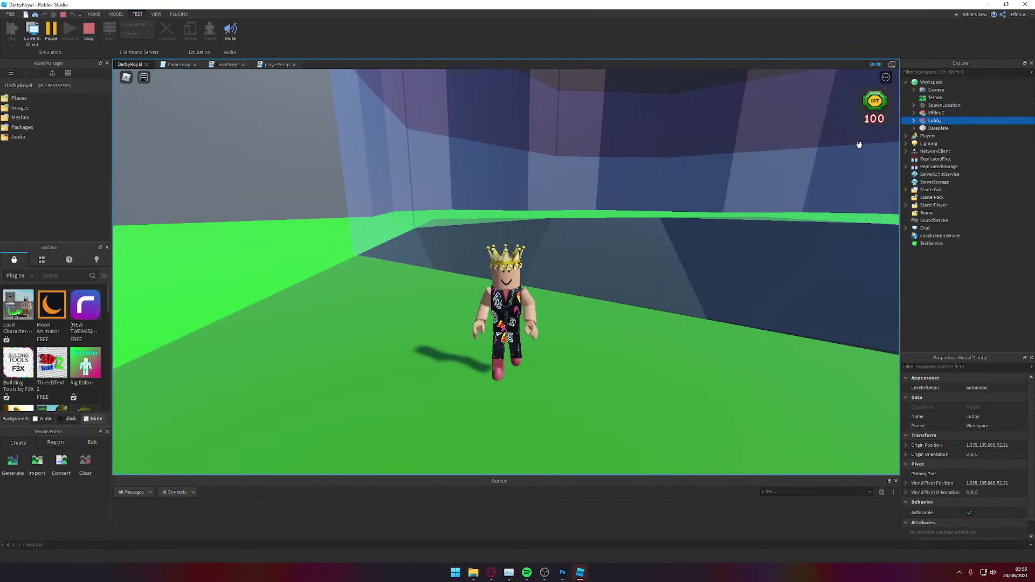
pyautogui.click(84, 37)
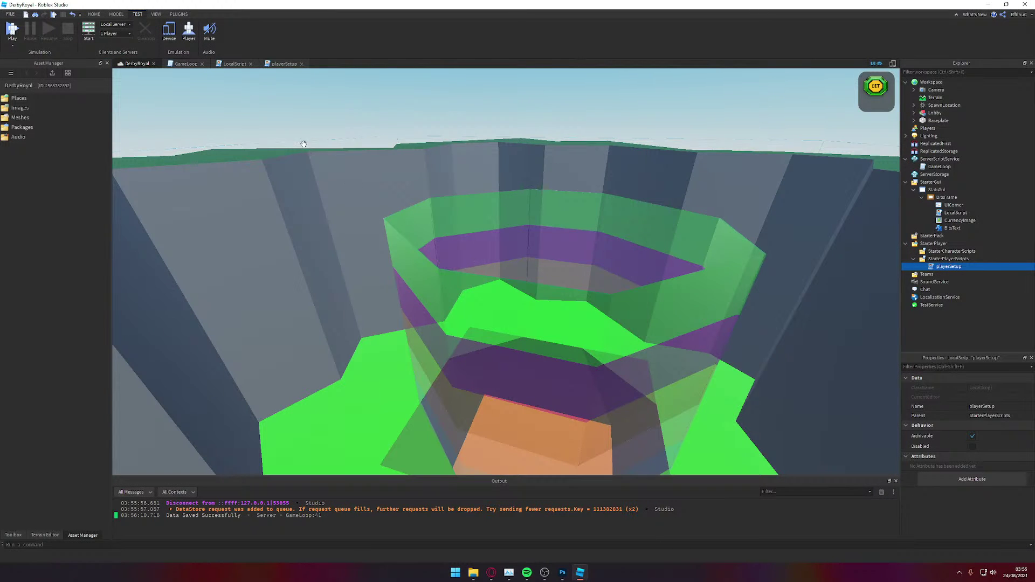
# Step: Review the code in playerSetup and the BitsFrame LocalScript, and close both scripts
pyautogui.click(279, 64)
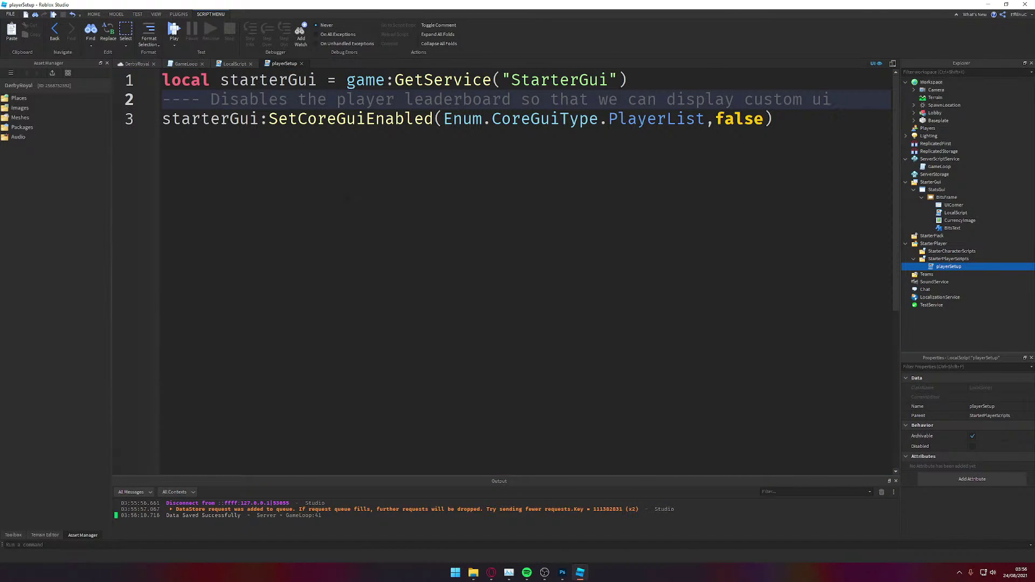
pyautogui.click(236, 64)
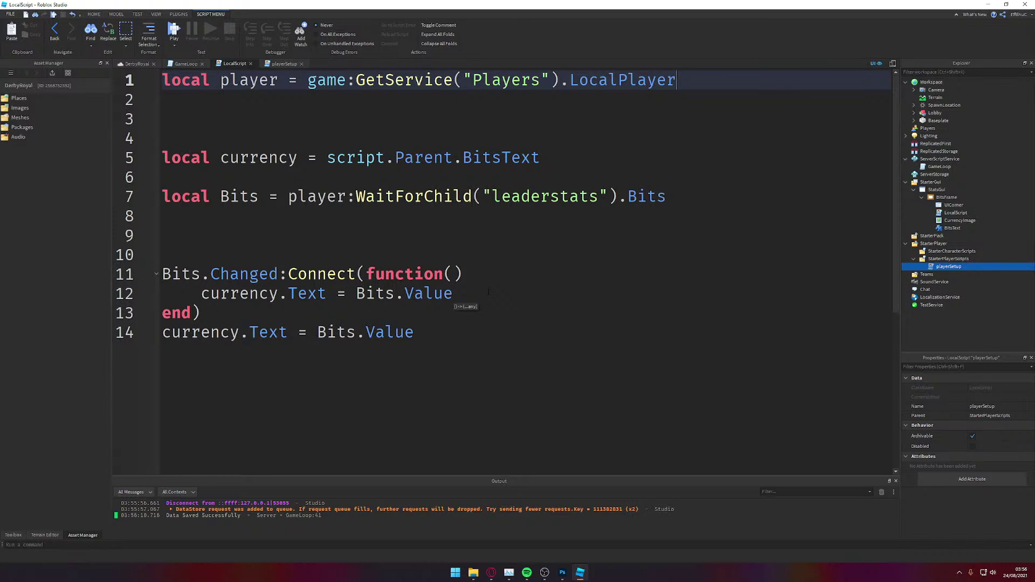
pyautogui.click(455, 297)
pyautogui.click(408, 256)
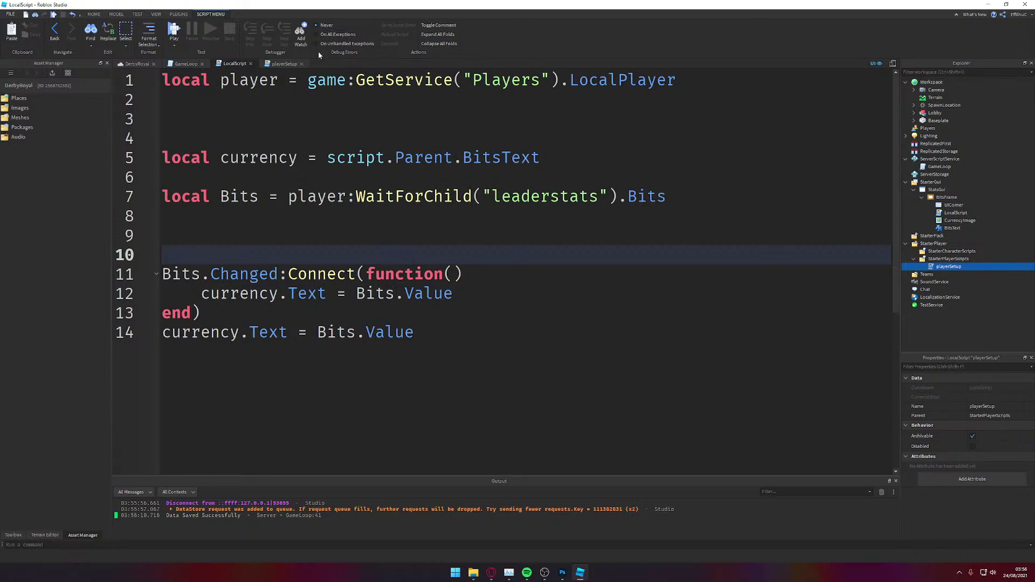
pyautogui.click(250, 63)
pyautogui.click(254, 63)
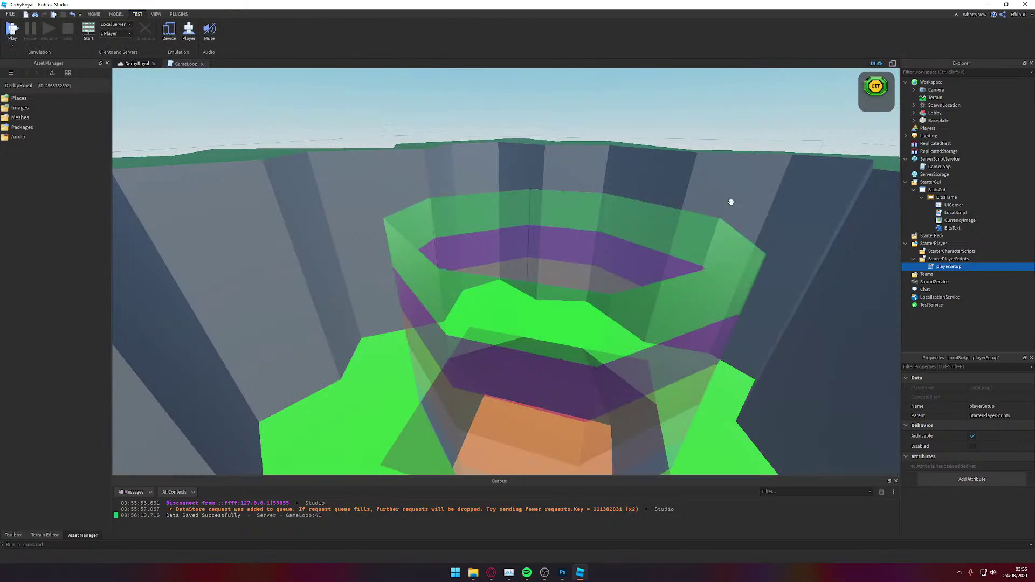
# Step: Rename the LocalScript inside BitsFrame to currencyUpdater and save the place
pyautogui.click(944, 214)
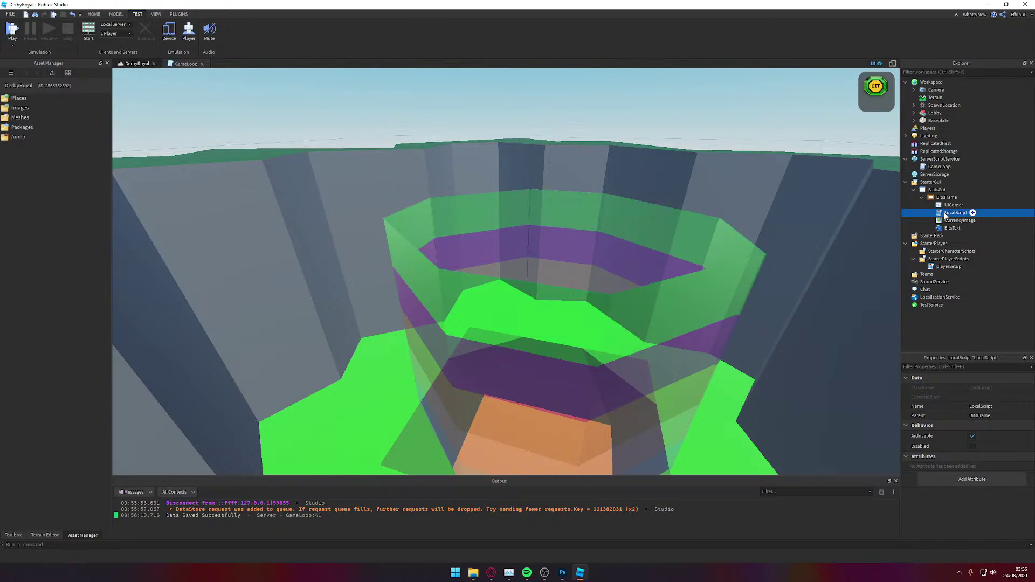
pyautogui.click(944, 213)
pyautogui.press('BackSpace')
pyautogui.press('Return')
pyautogui.click(645, 110)
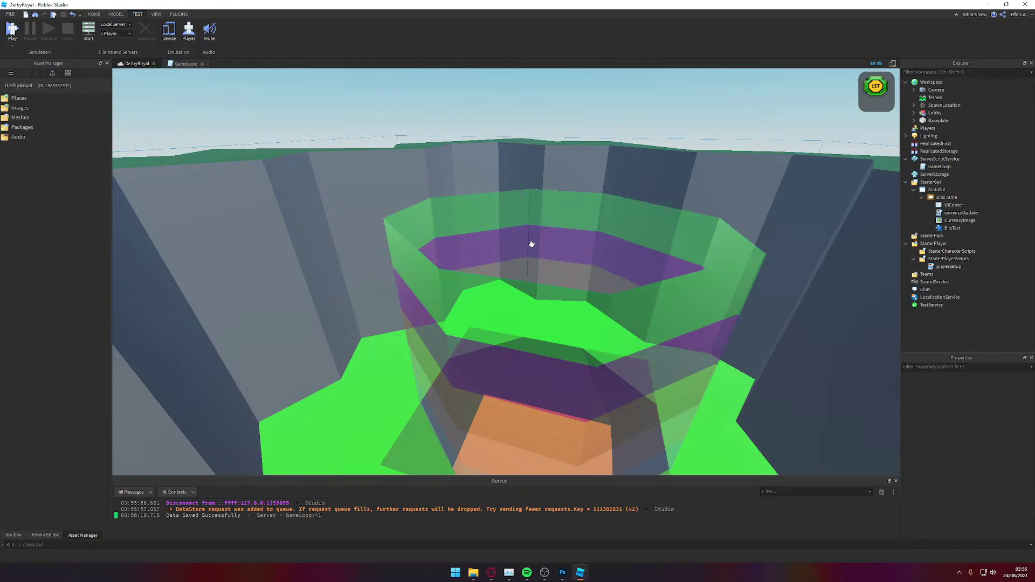
pyautogui.moveTo(532, 243); pyautogui.dragTo(568, 248, button='right')
pyautogui.hotkey('ctrl', 's')
pyautogui.press('s')
pyautogui.press('w')
pyautogui.press('s')
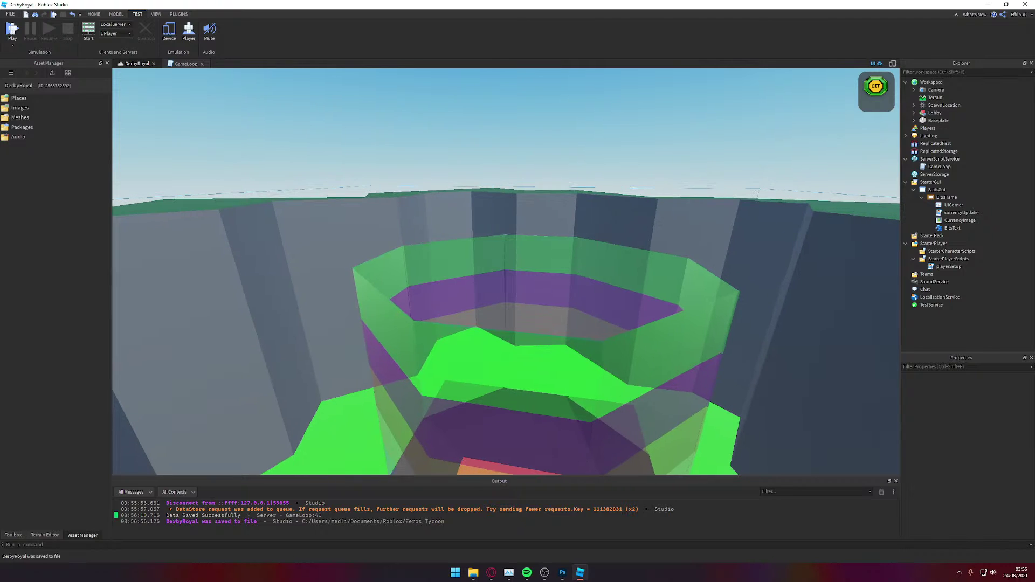
pyautogui.press('w')
pyautogui.press('w')
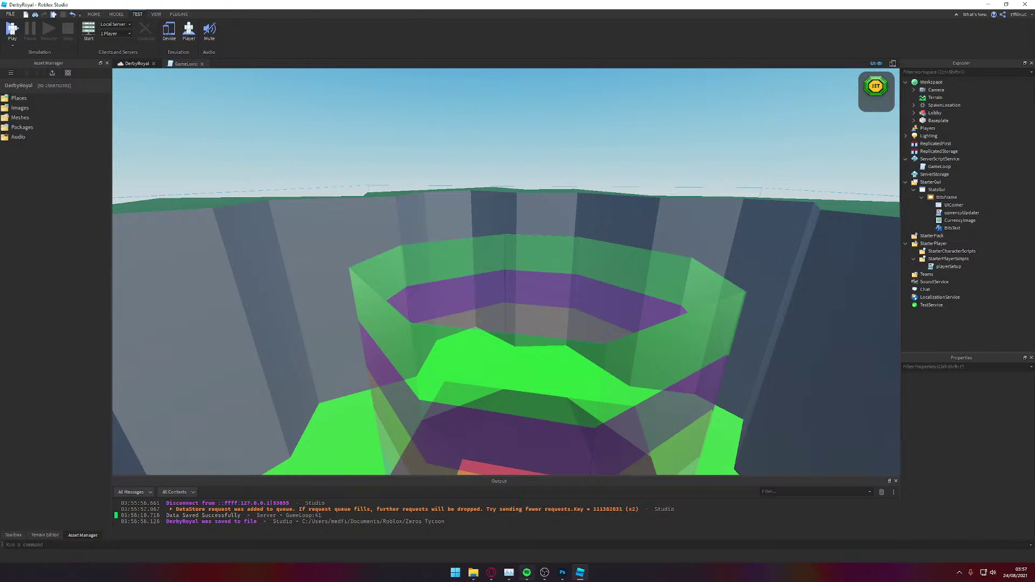
pyautogui.click(527, 572)
pyautogui.click(526, 572)
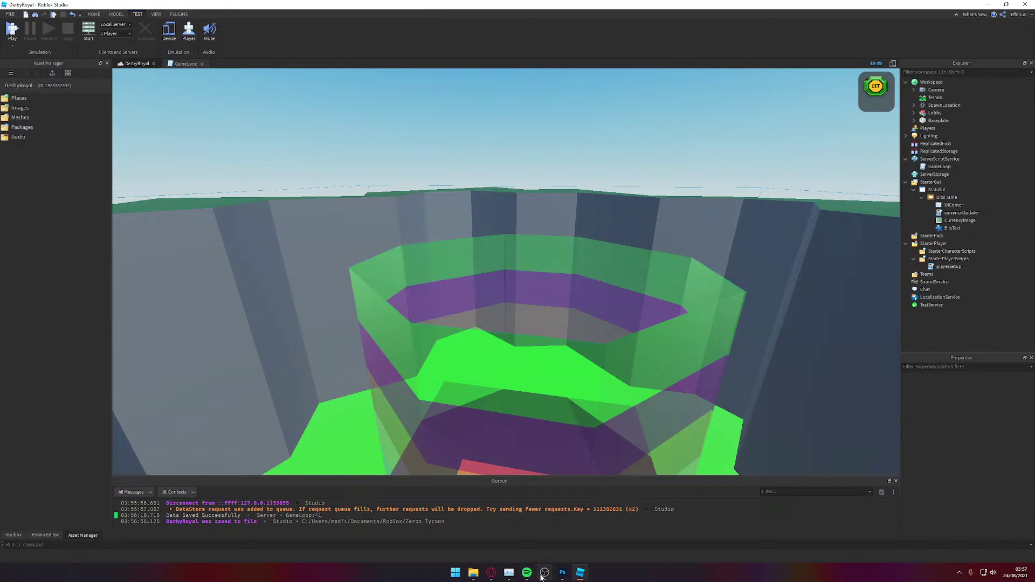